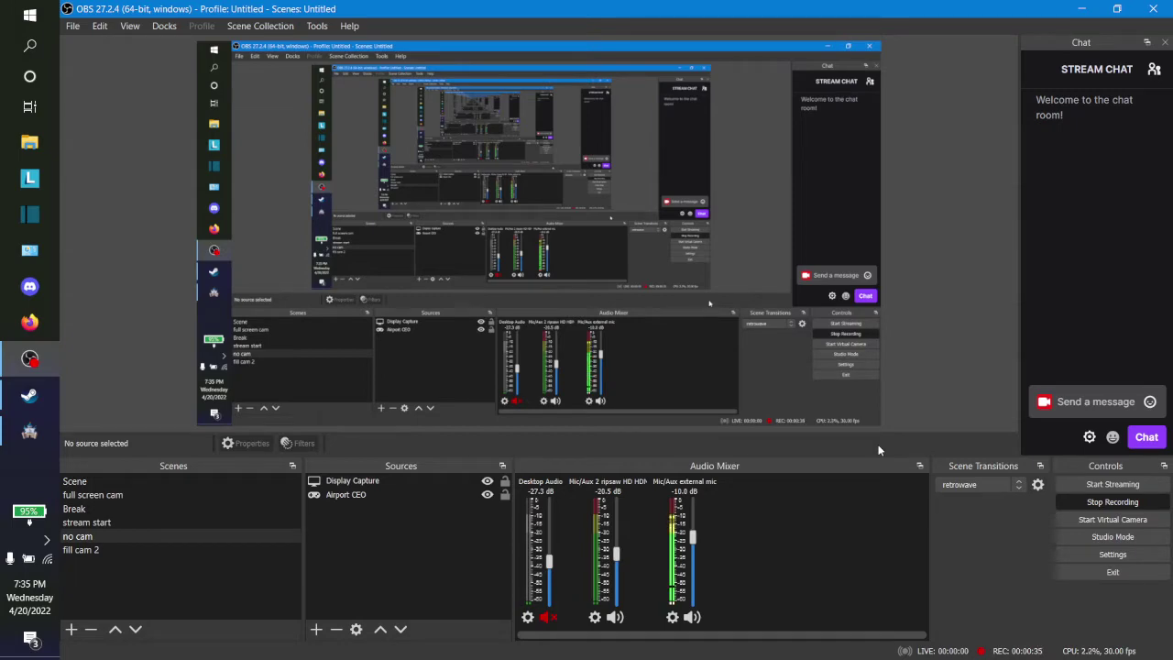
Switch to RPG Maker MZ and make the player's movement route two 1 Step Backward commands, with no 1 Step Forward
left_click(22, 440)
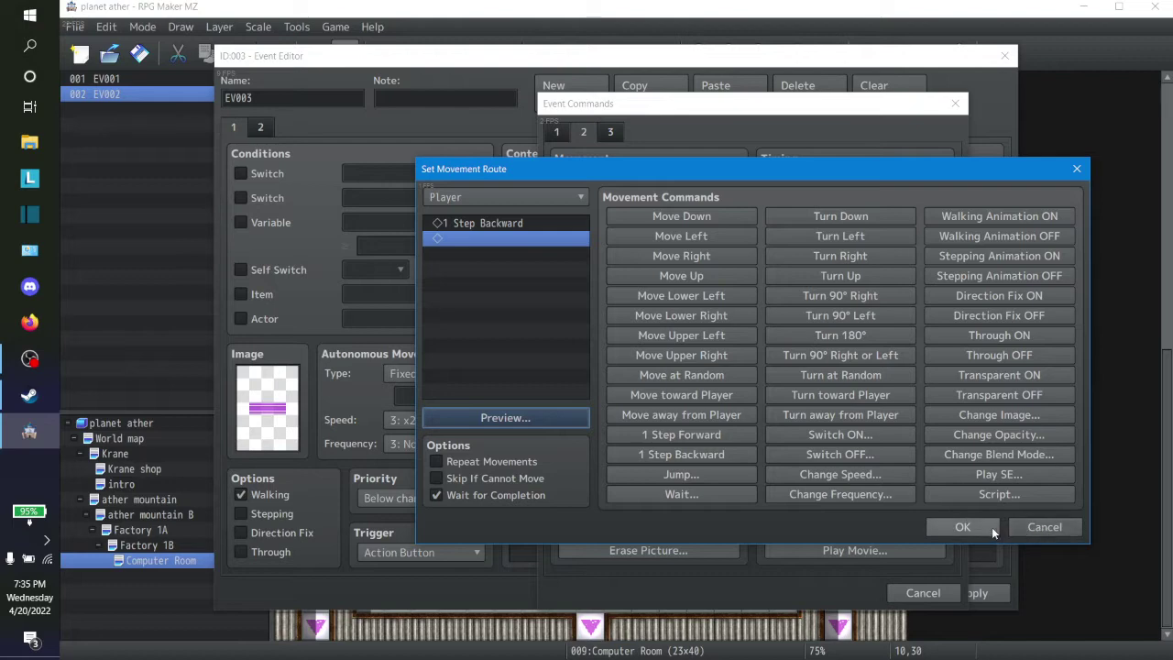
left_click(731, 436)
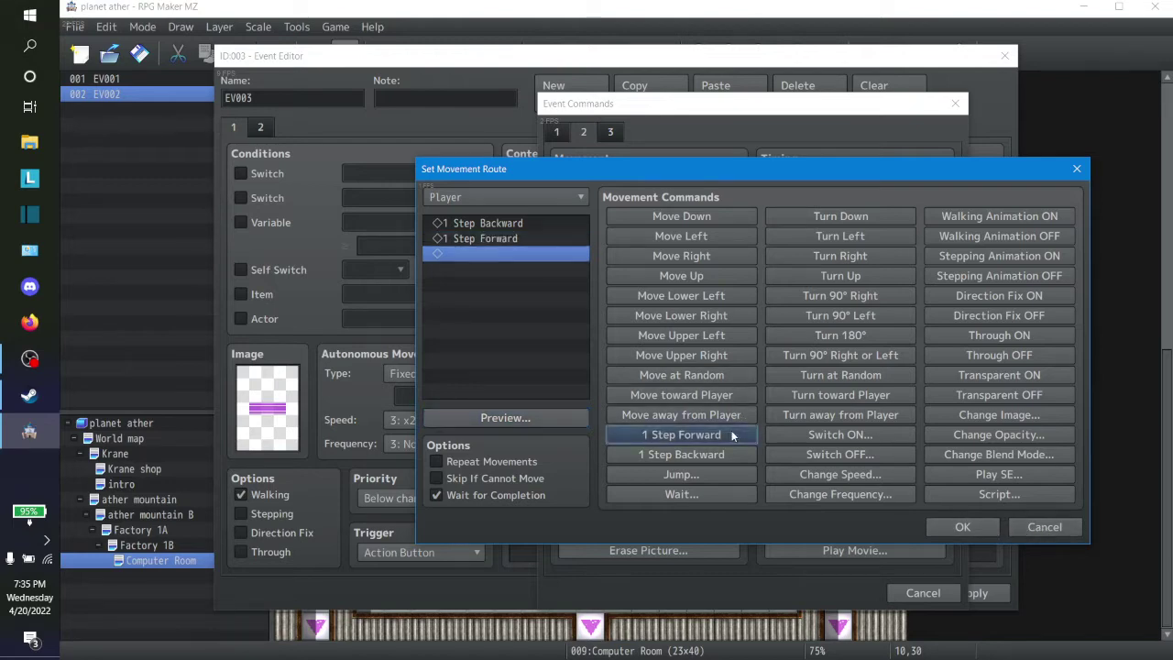
left_click(515, 240)
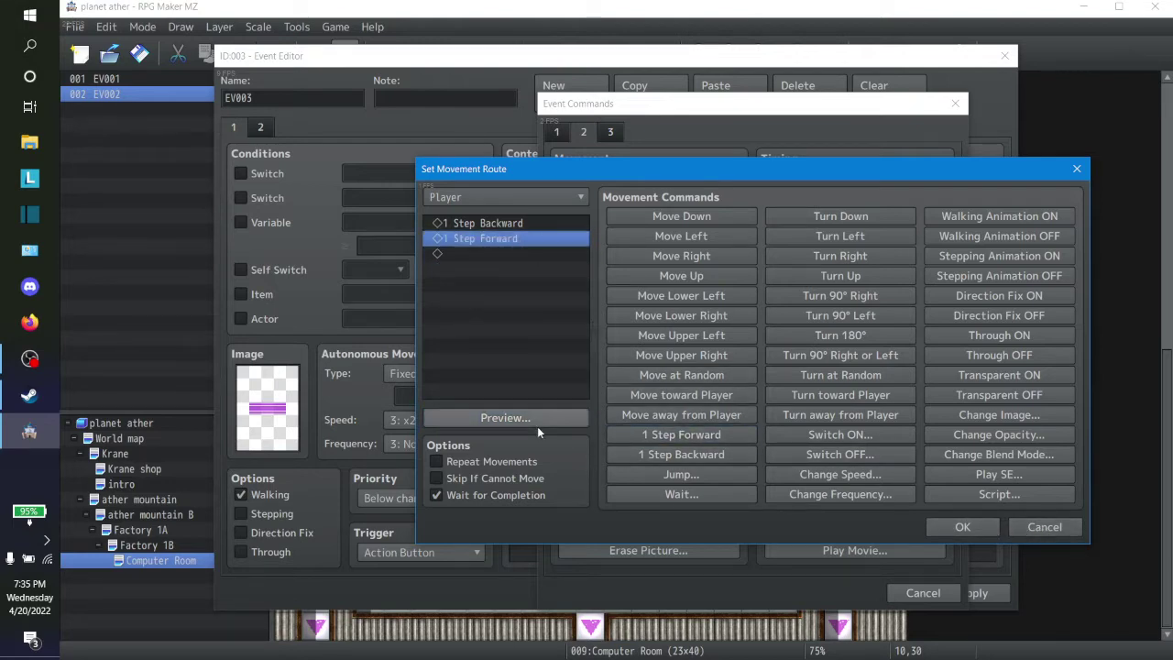
left_click(666, 458)
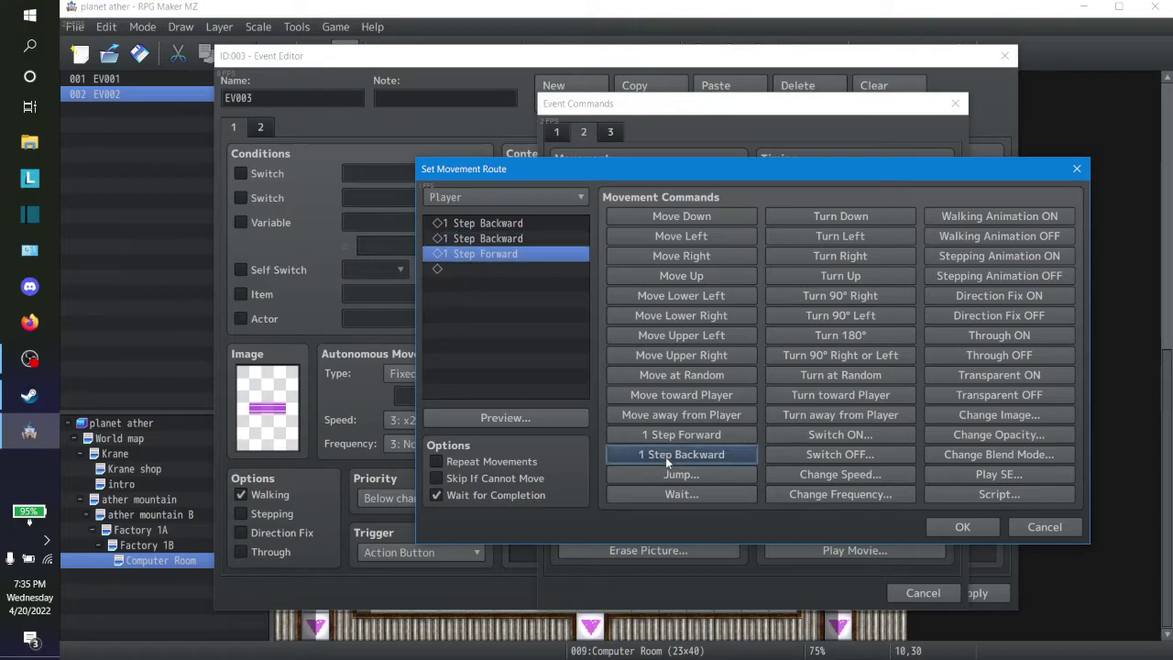
left_click(518, 238)
left_click(519, 255)
key("Delete")
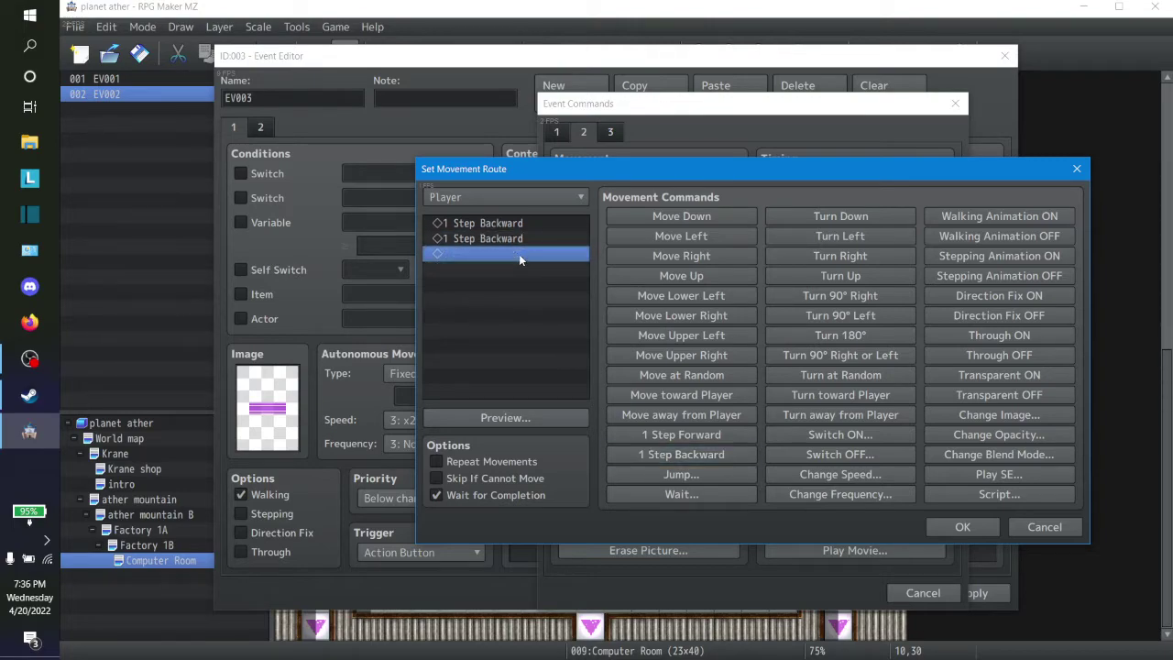
Preview the player's movement route, then enable Skip If Cannot Move and accept the route
left_click(522, 424)
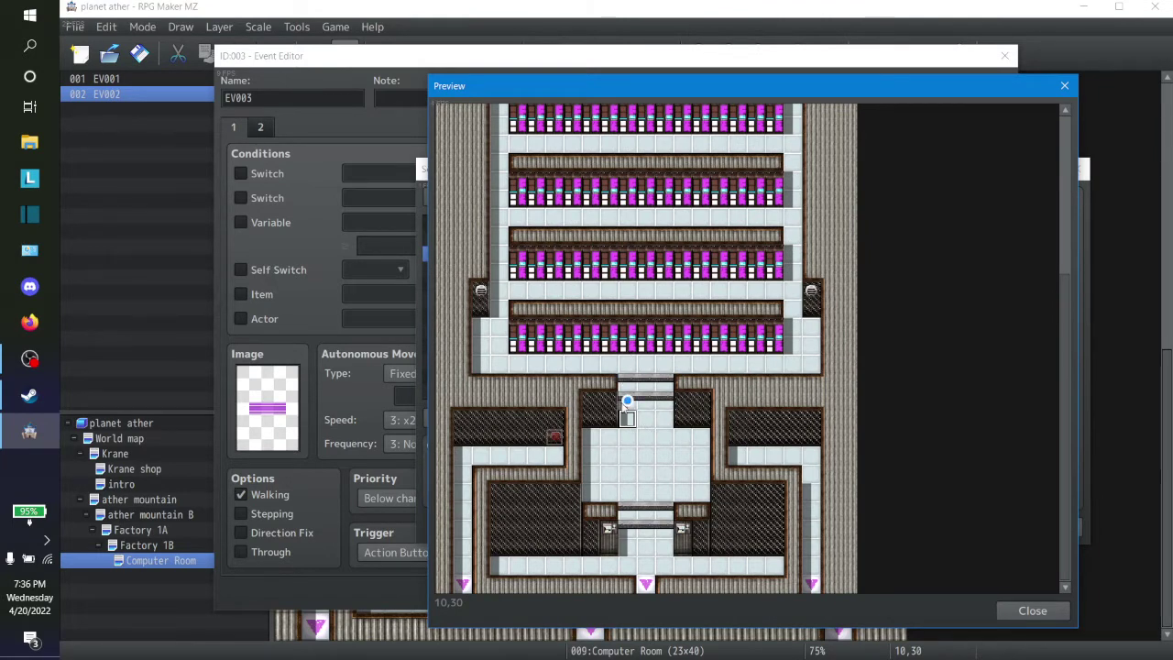
left_click(1031, 611)
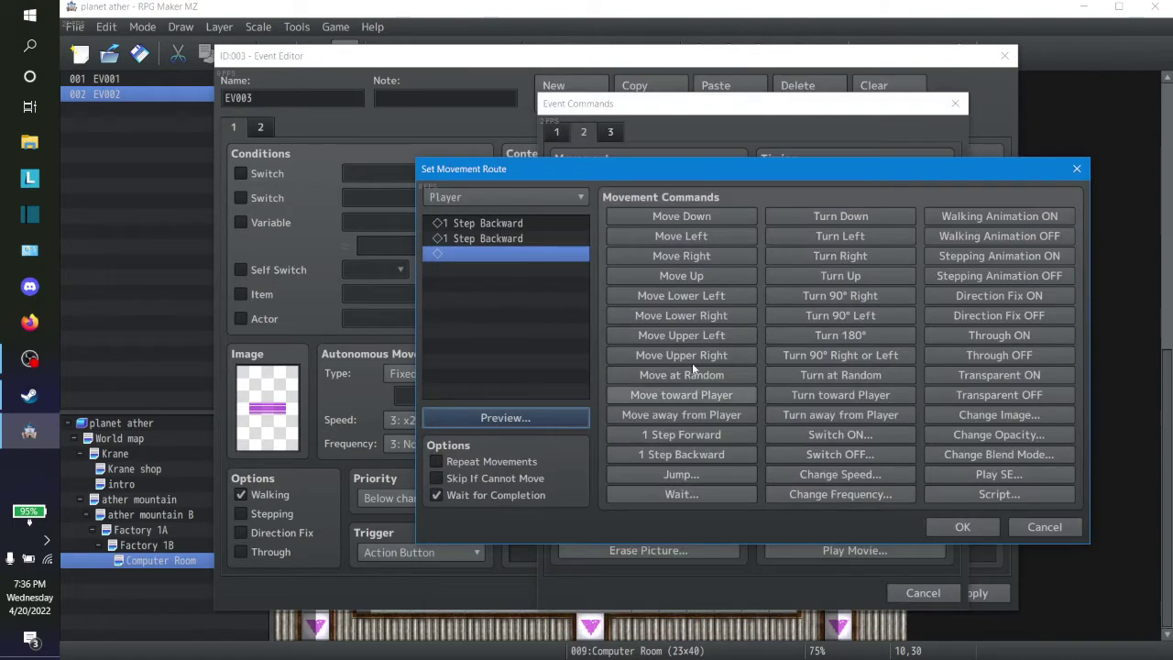
left_click(522, 224)
left_click(522, 203)
left_click(521, 204)
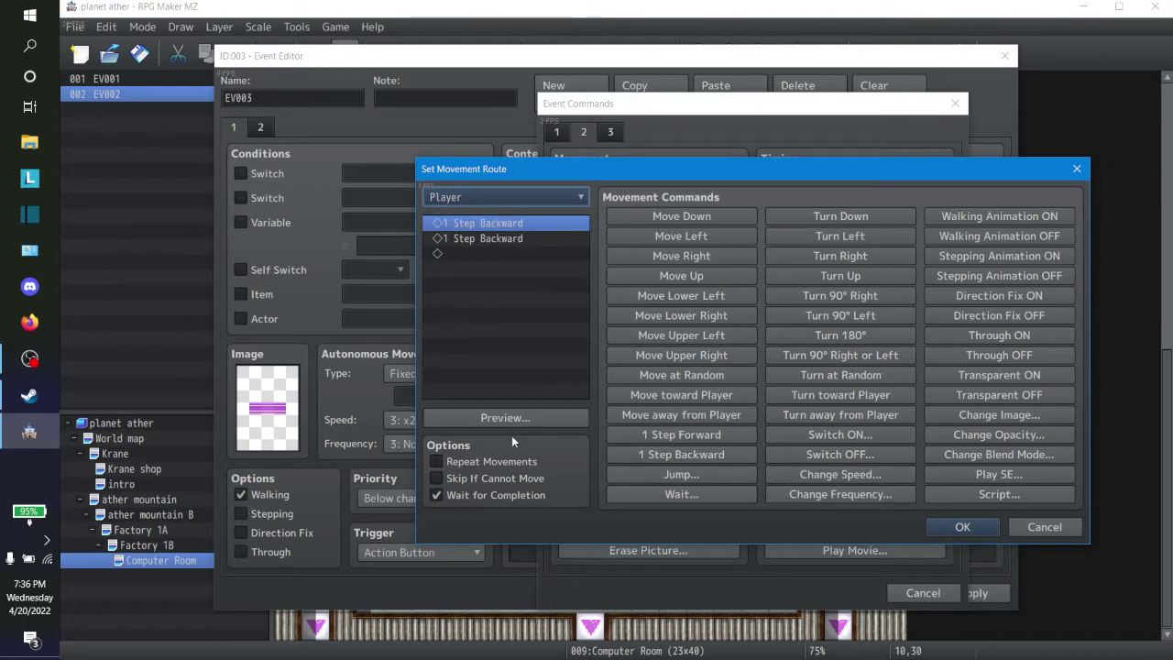
left_click(437, 479)
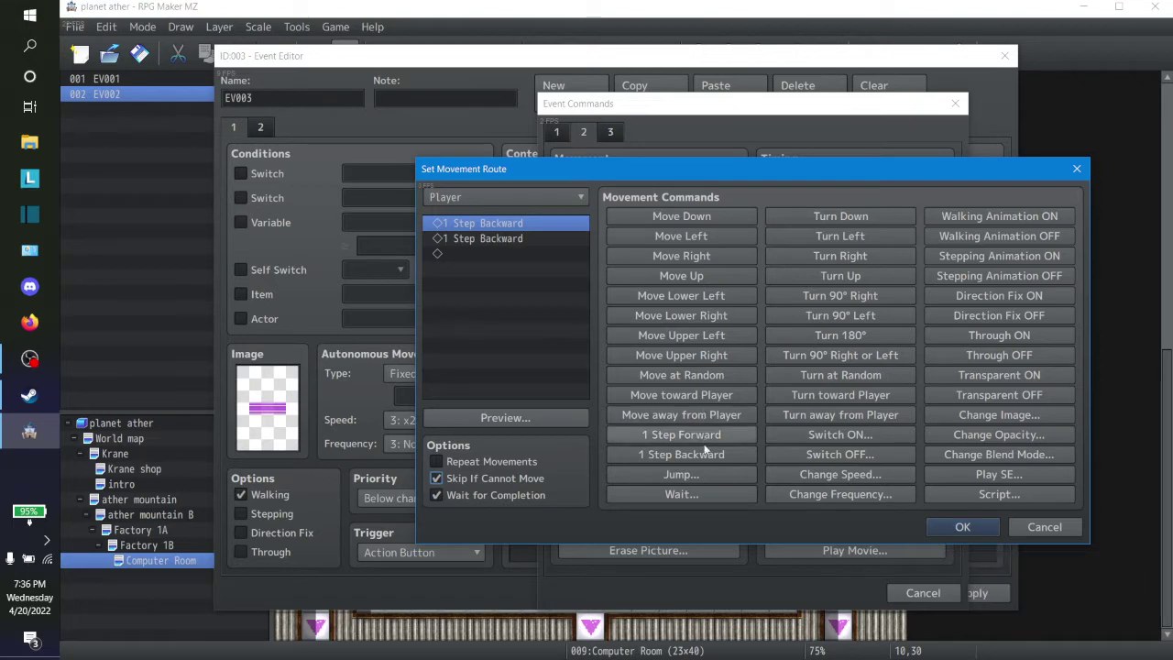
left_click(961, 528)
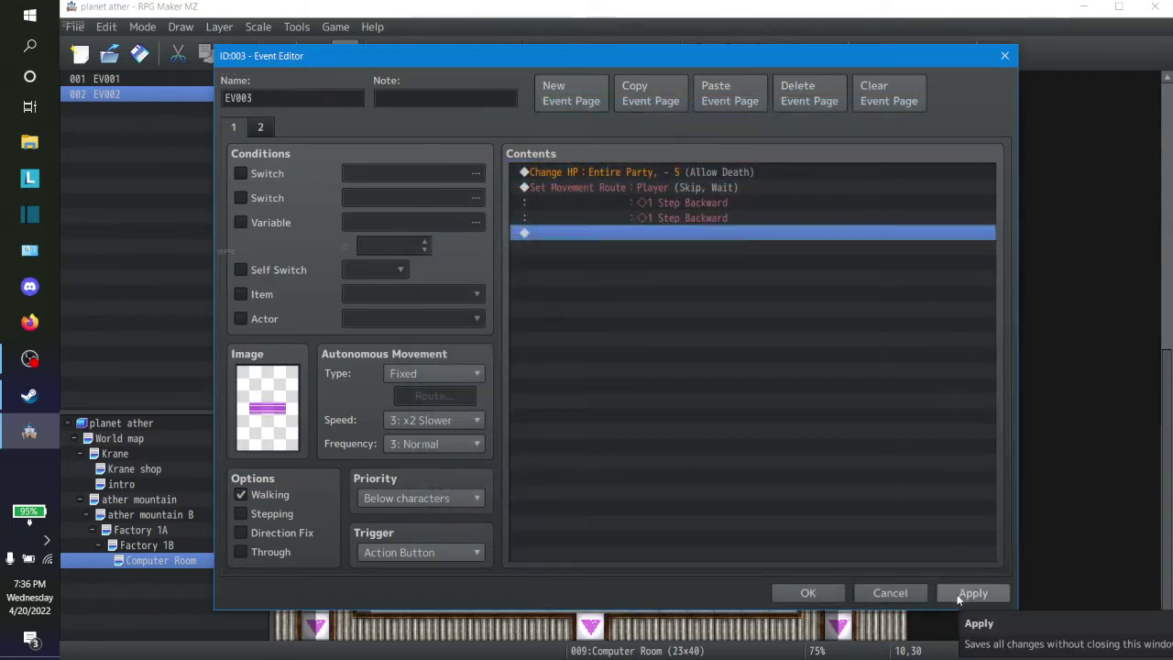
Review page 2 of event EV003, return to page 1, and save the event
left_click(264, 127)
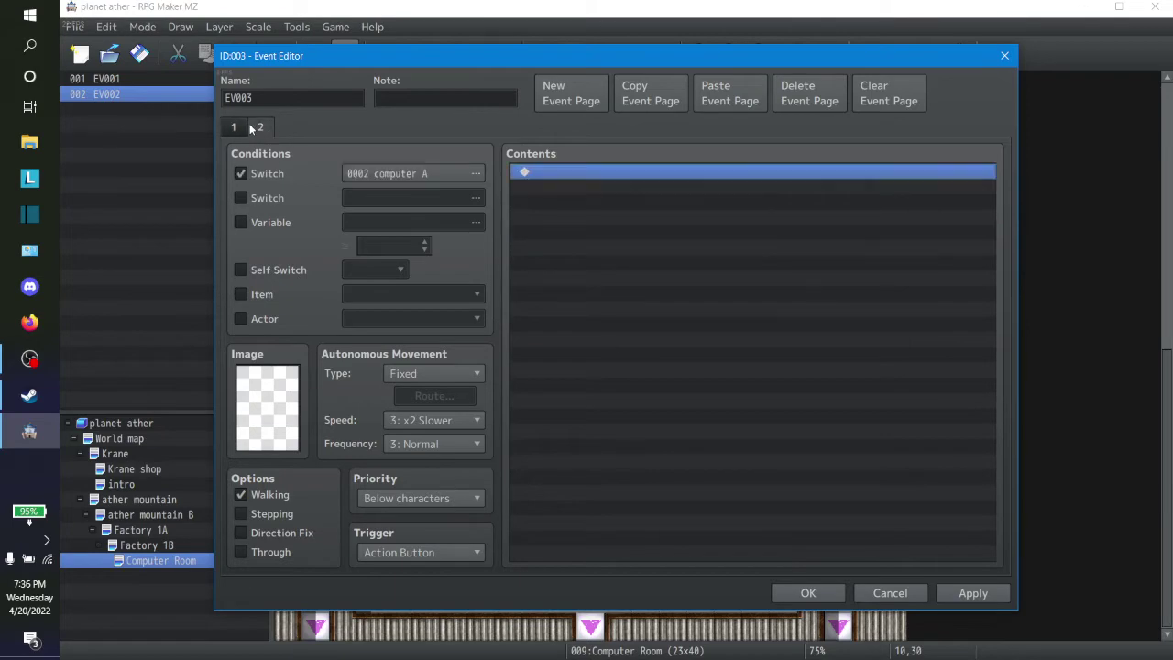
left_click(234, 128)
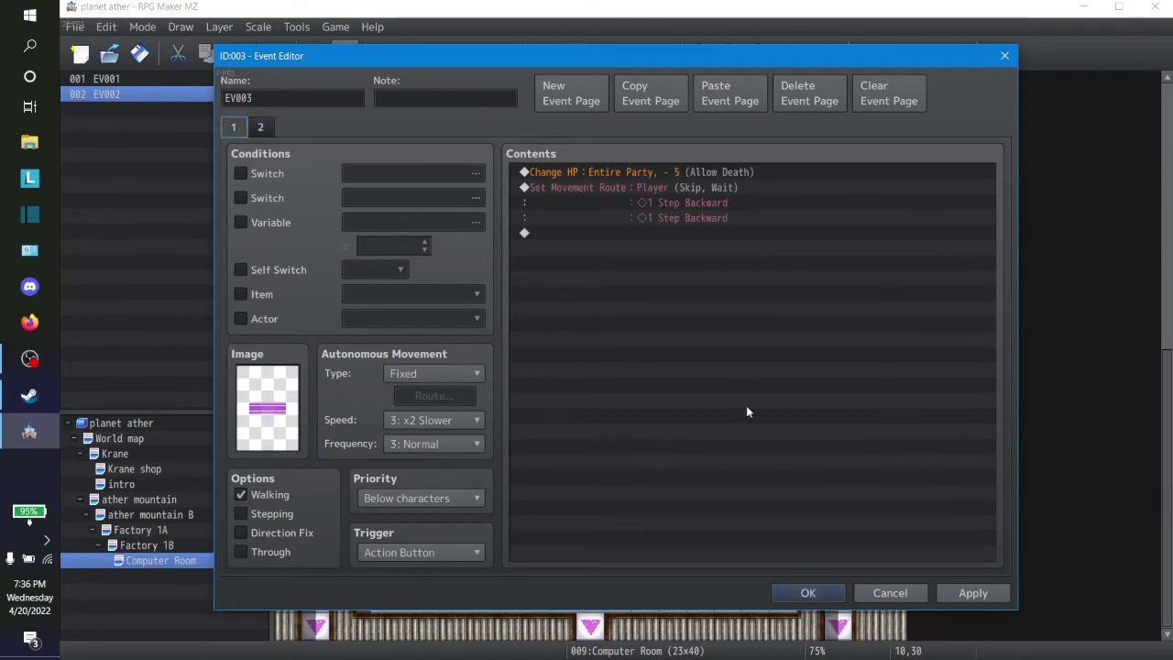
left_click(963, 592)
left_click(808, 593)
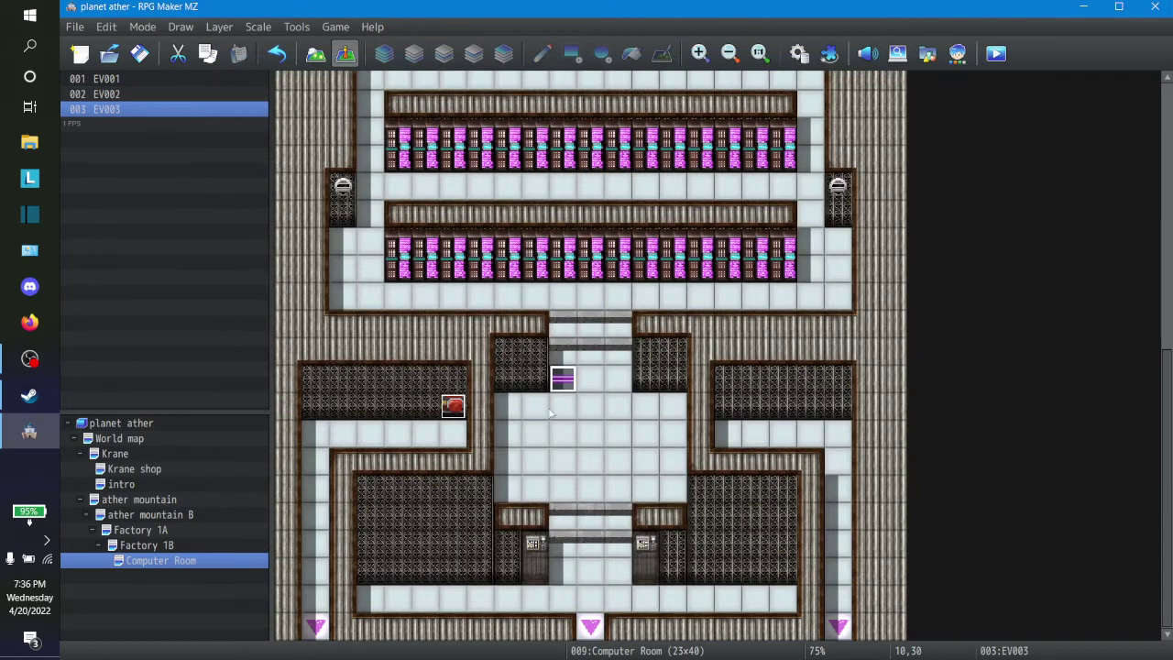
Copy the purple laser event at 10,30 and paste it onto tiles 11,30 and 12,30 to span the upper doorway
right_click(564, 378)
left_click(596, 452)
left_click(586, 383)
key("ctrl+v")
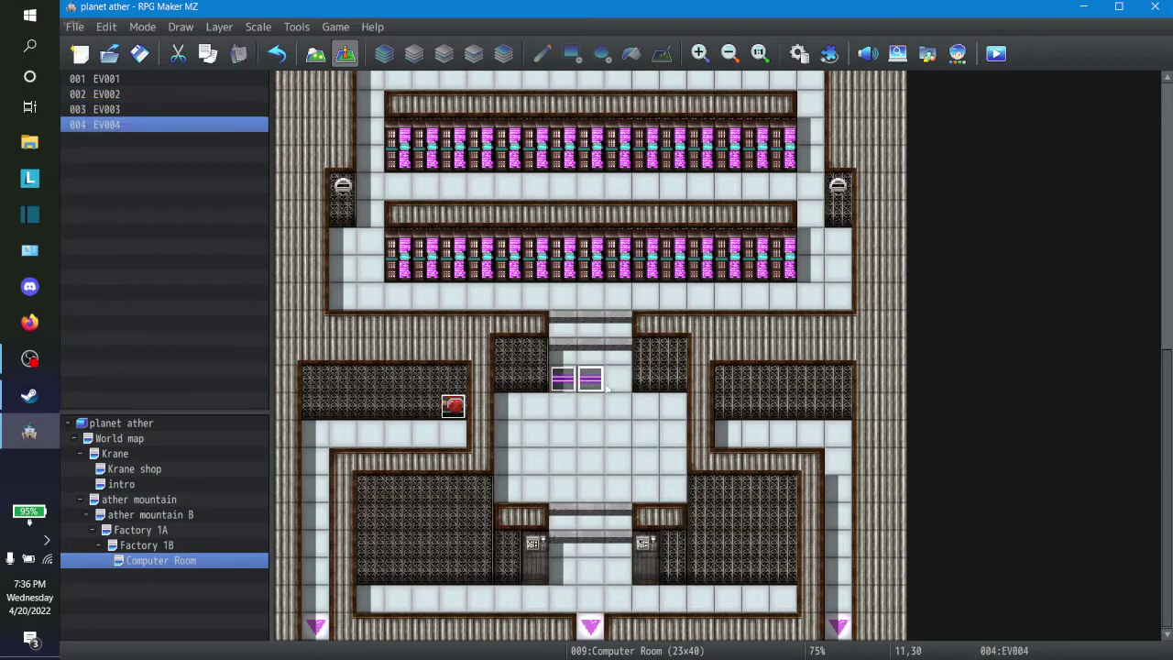
left_click(617, 379)
key("ctrl+v")
Paste the laser event onto tiles 10,37, 11,37 and 12,37 to span the lower doorway
left_click(569, 569)
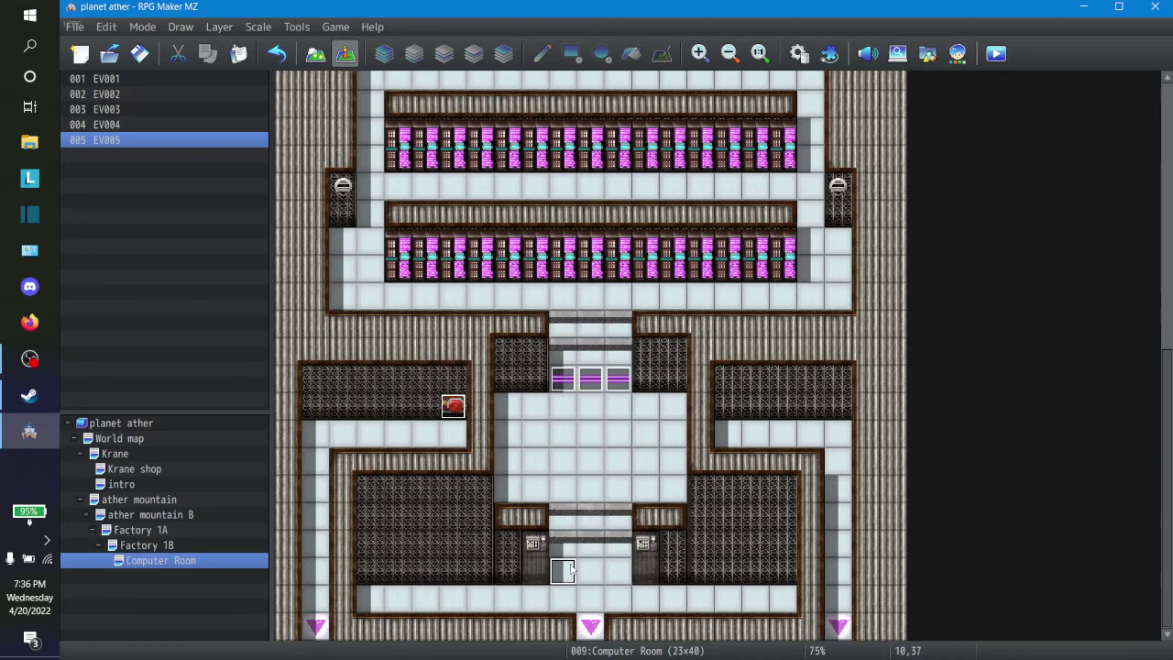
key("ctrl+v")
left_click(589, 572)
key("ctrl+v")
left_click(618, 572)
key("ctrl+v")
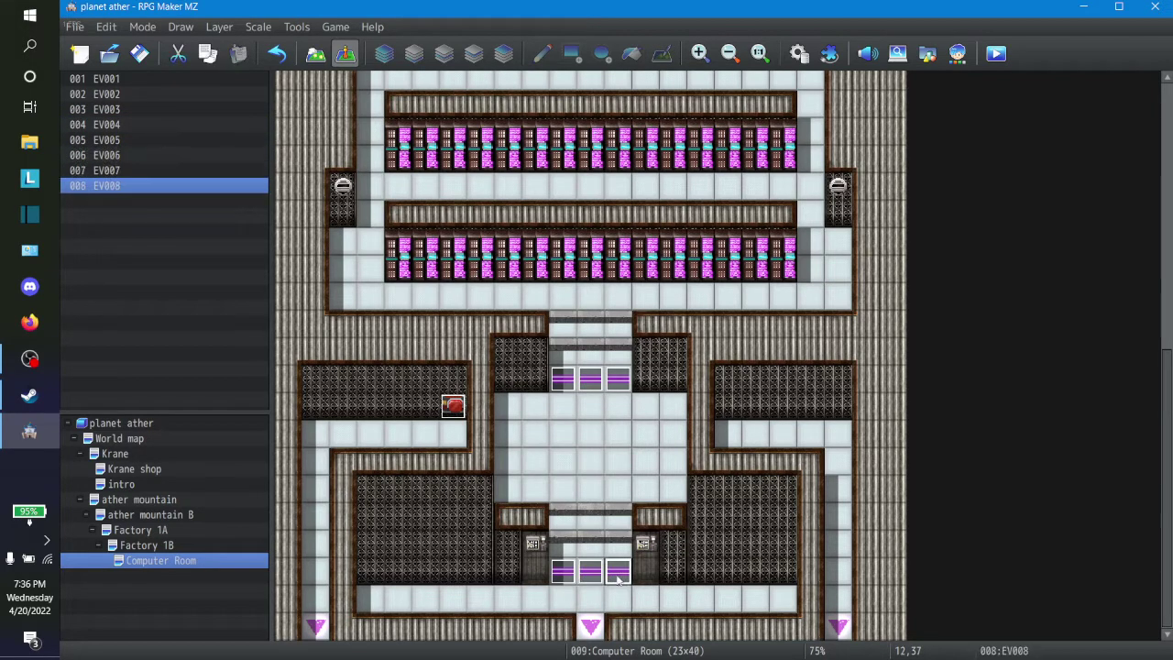
Set the page 2 switch condition of the laser event at 12,37 to 0003 computer B
right_click(618, 577)
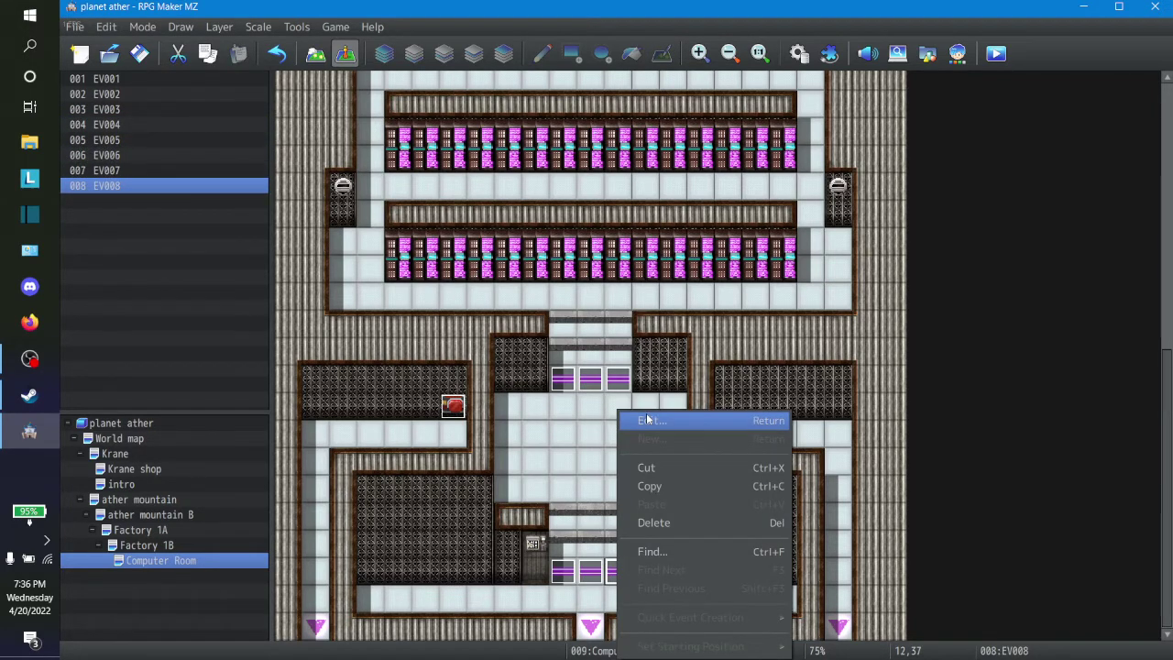
left_click(641, 419)
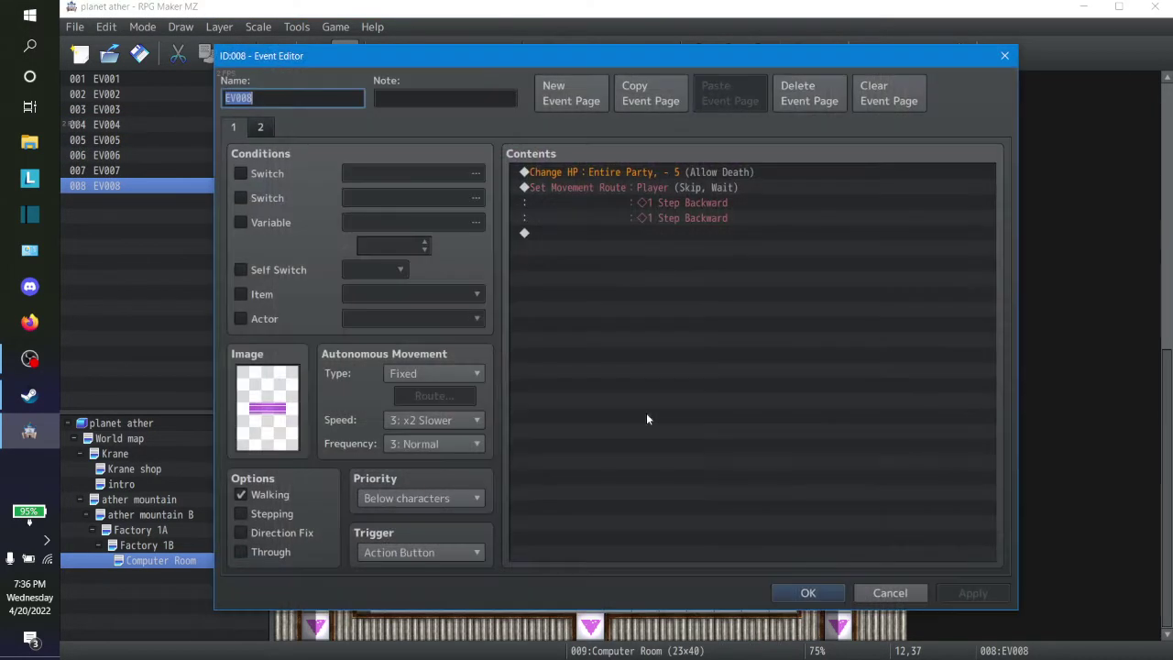
left_click(260, 127)
left_click(444, 175)
left_click(649, 194)
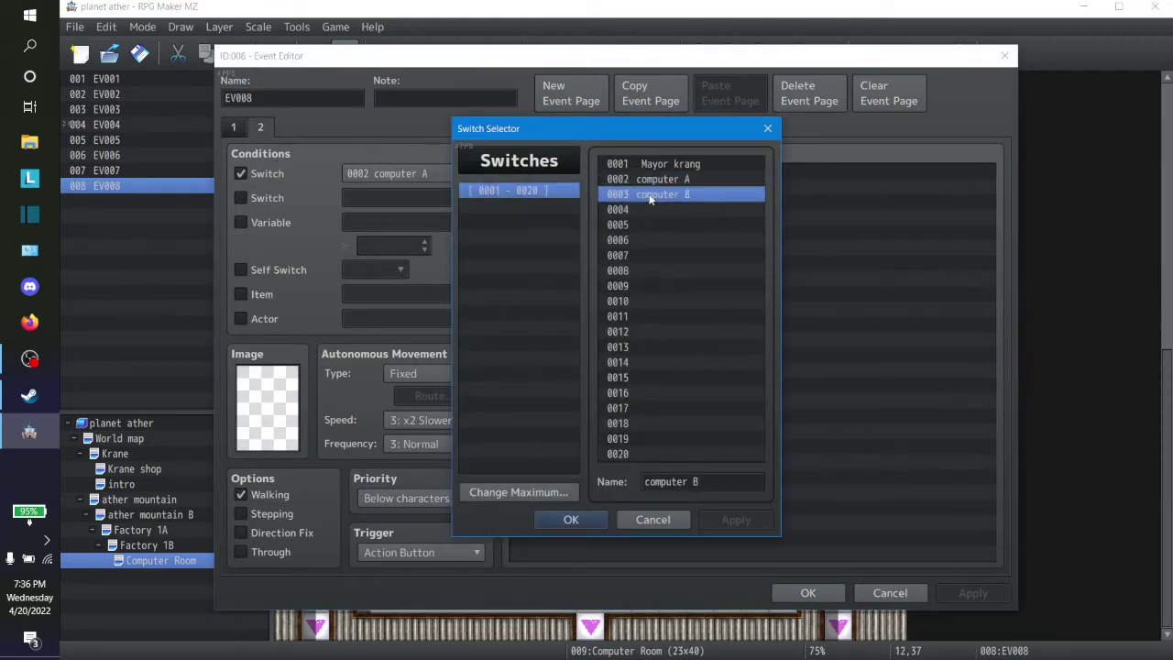
left_click(600, 519)
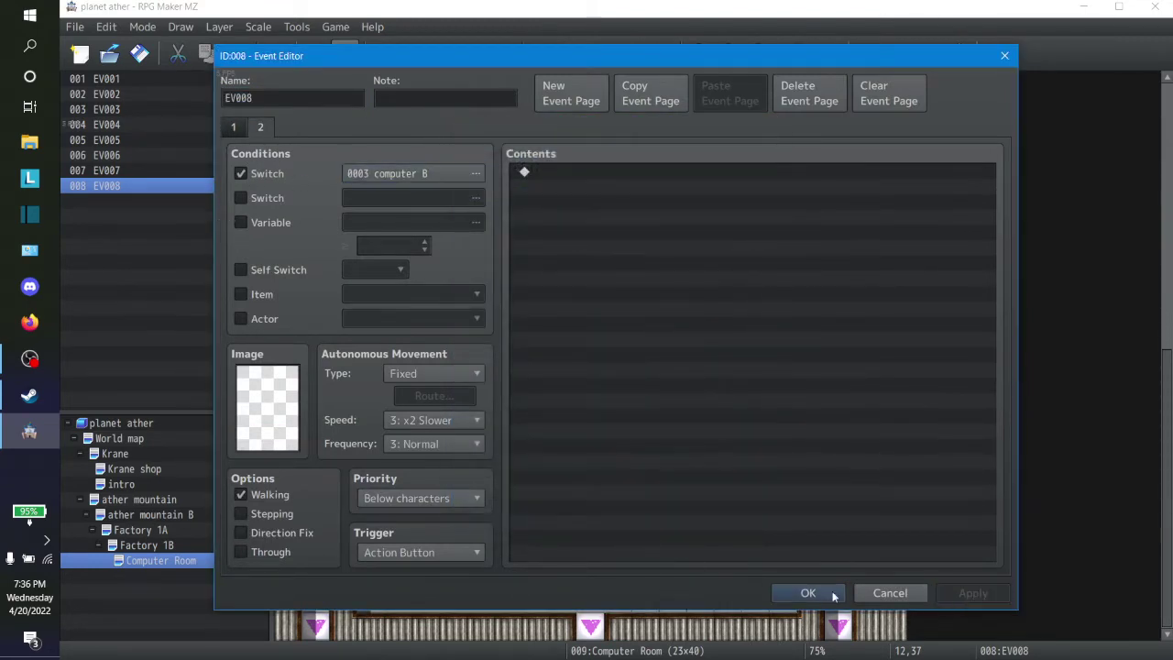
left_click(807, 592)
Delete the laser events at 11,37 and 10,37 in the lower doorway
left_click(598, 572)
key("Delete")
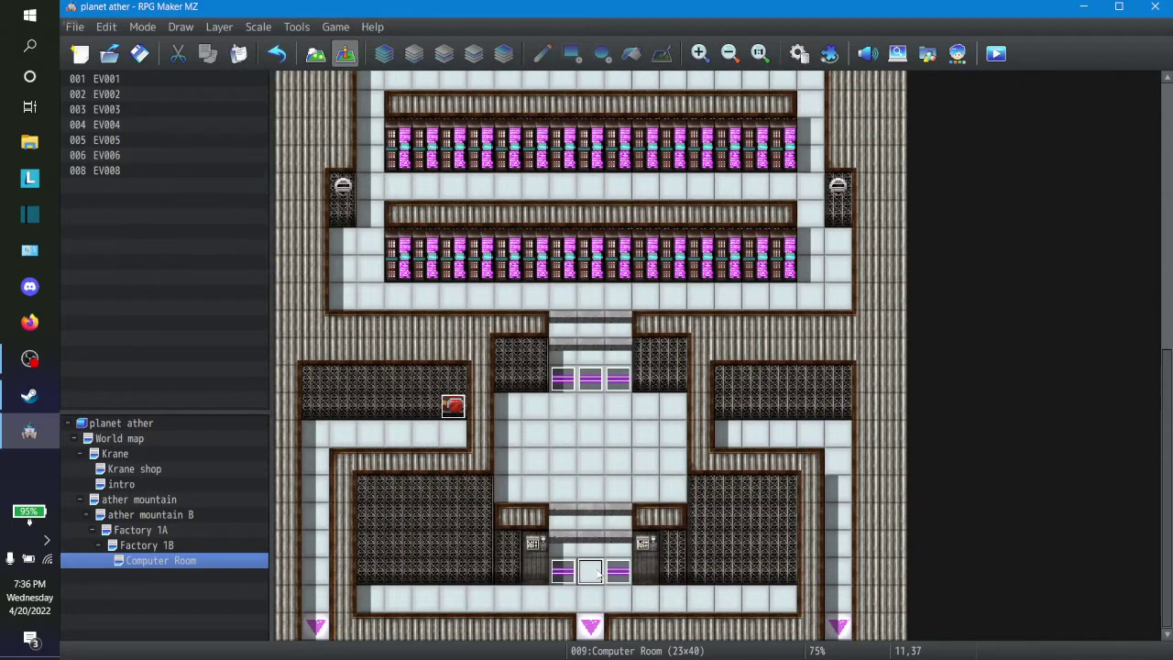
left_click(568, 573)
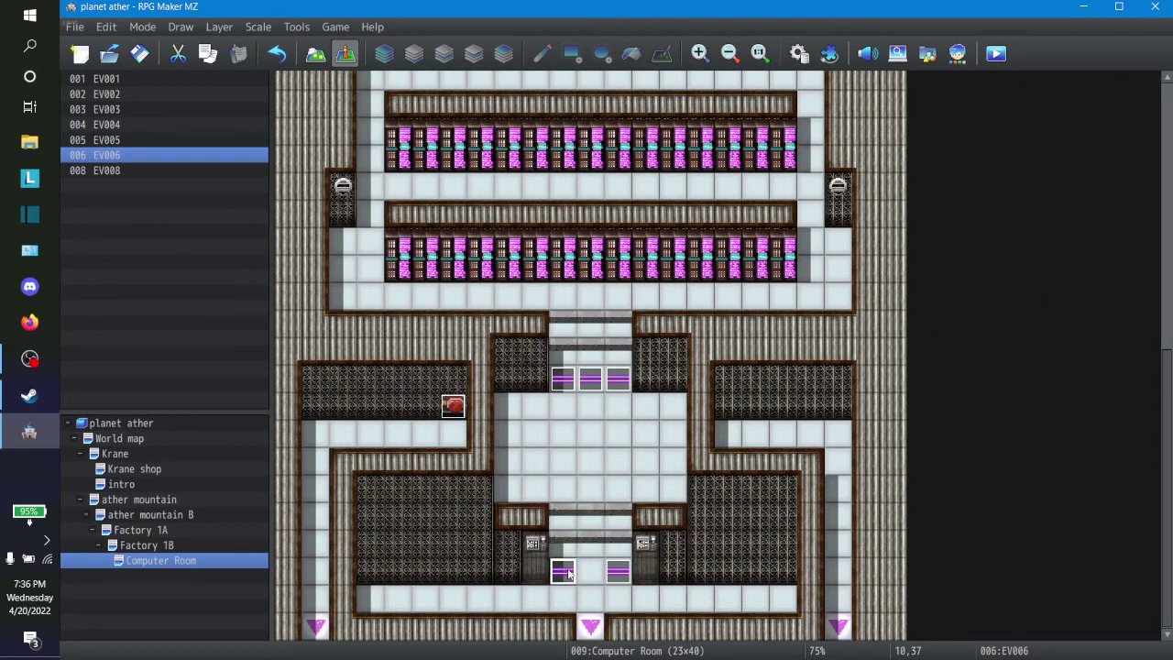
key("Delete")
Copy the edited laser event at 12,37 and paste it onto tiles 11,37 and 10,37
left_click(617, 571)
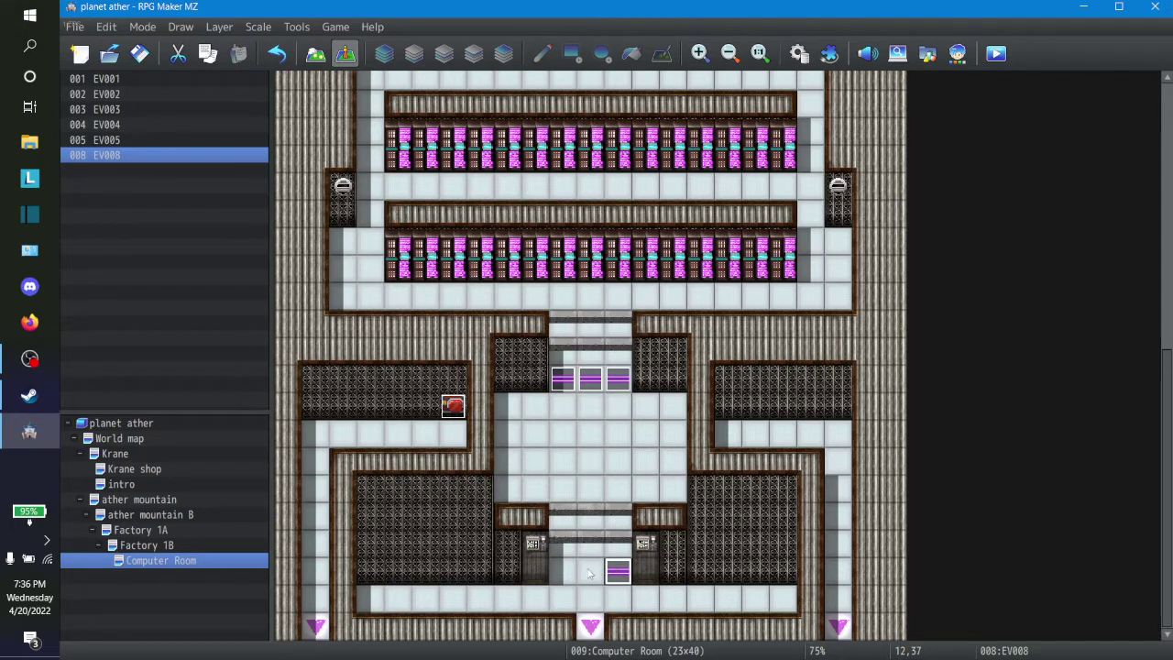
left_click(594, 575)
key("ctrl+v")
left_click(566, 573)
key("ctrl+v")
Open the laser event at 10,37 and check the switch condition on its page 2
right_click(586, 577)
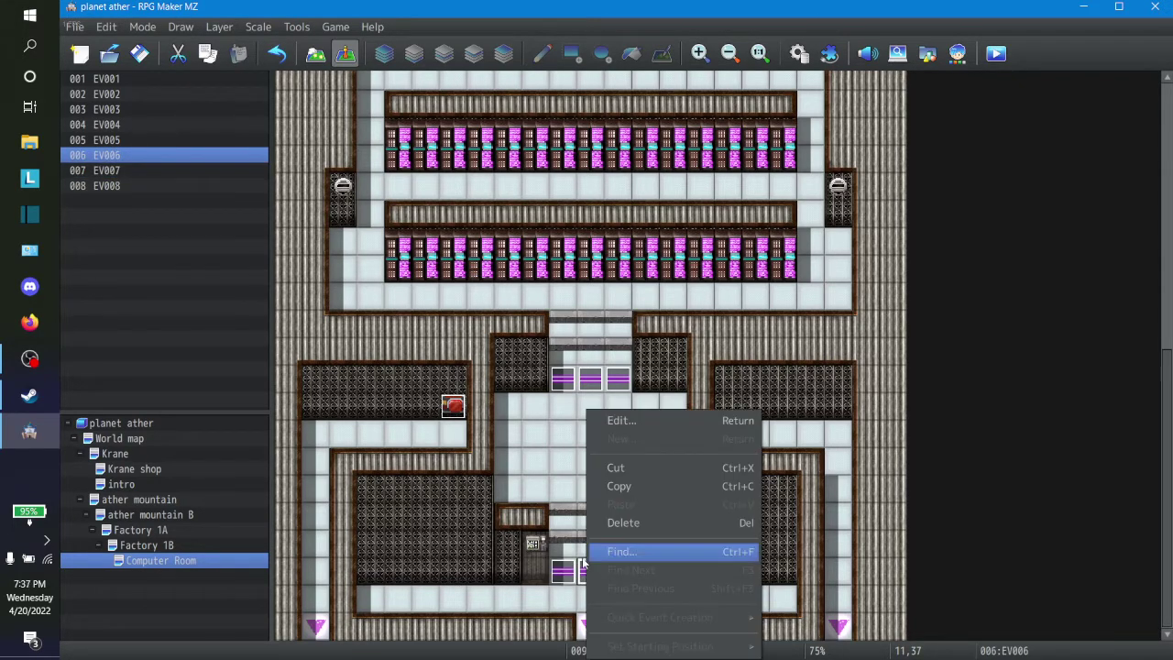
double_click(563, 567)
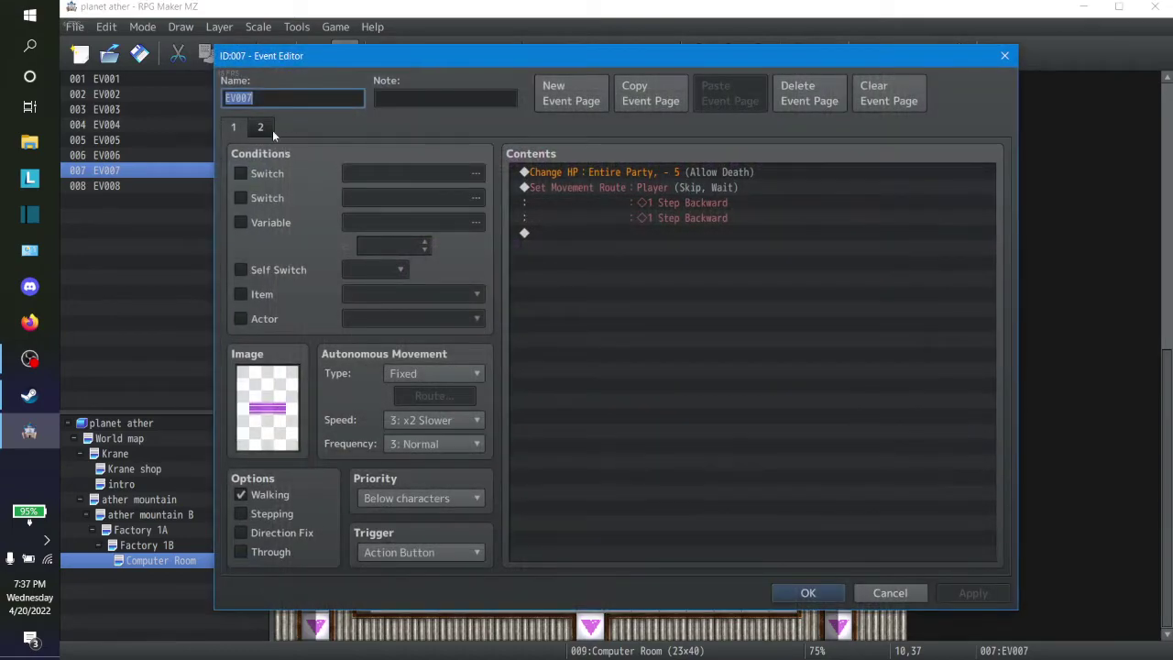
left_click(261, 127)
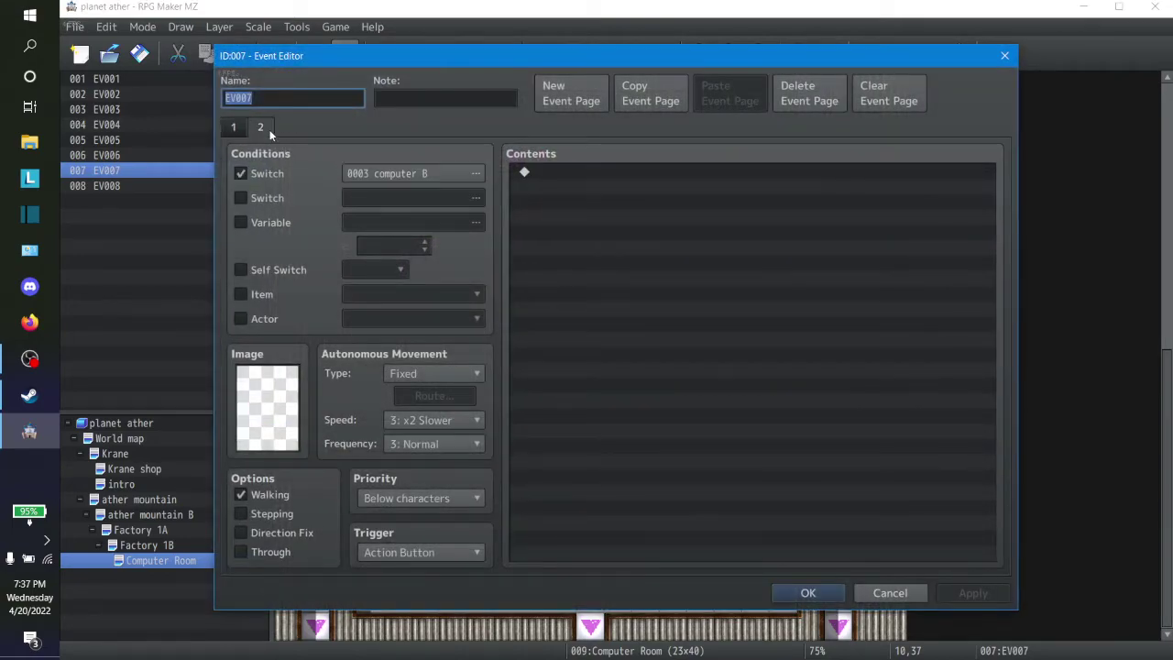
left_click(806, 592)
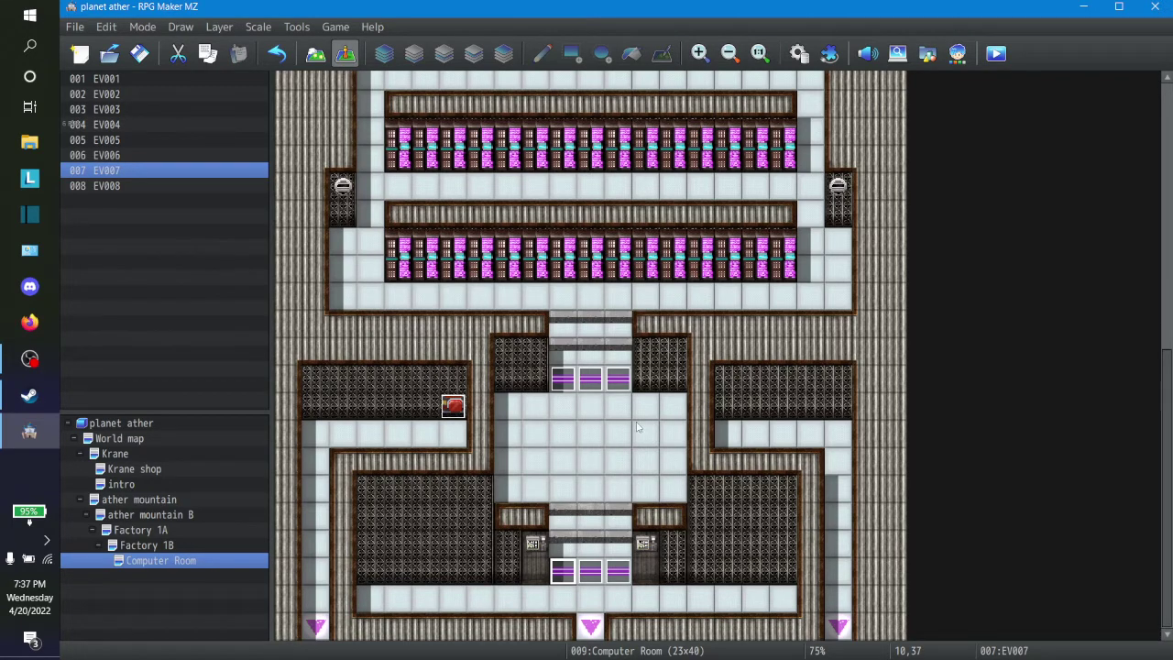
Open the door event at 8,10 in the upper part of the Computer Room and examine its pages
scroll(647, 410, "up", 10)
scroll(646, 410, "up", 1)
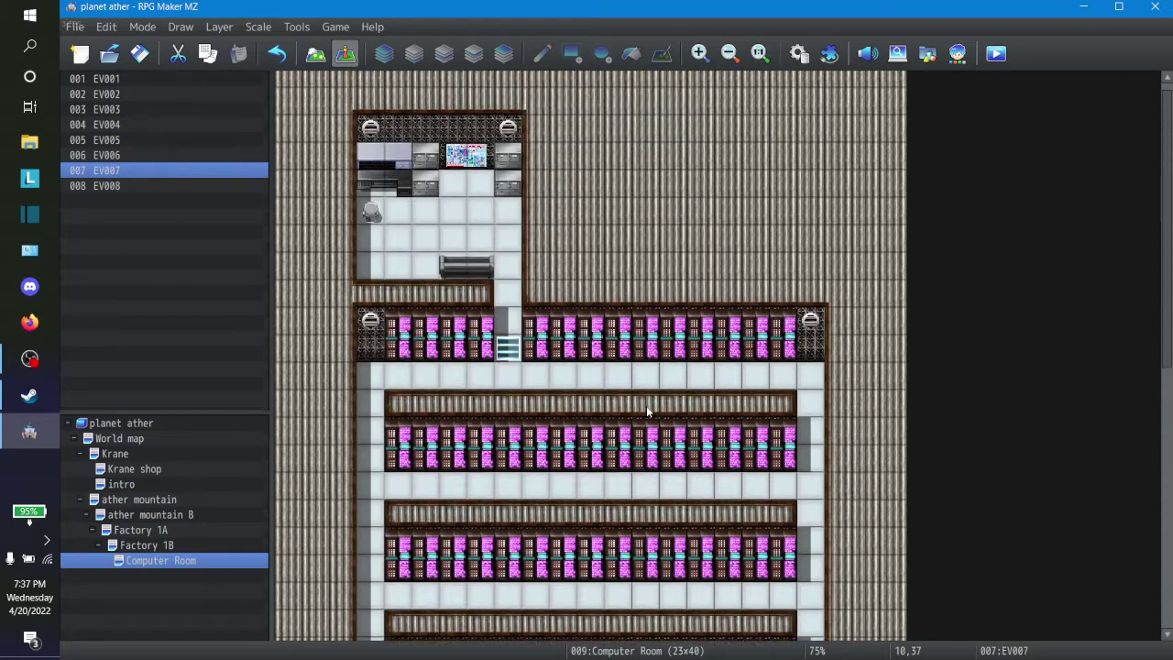
scroll(646, 405, "up", 1)
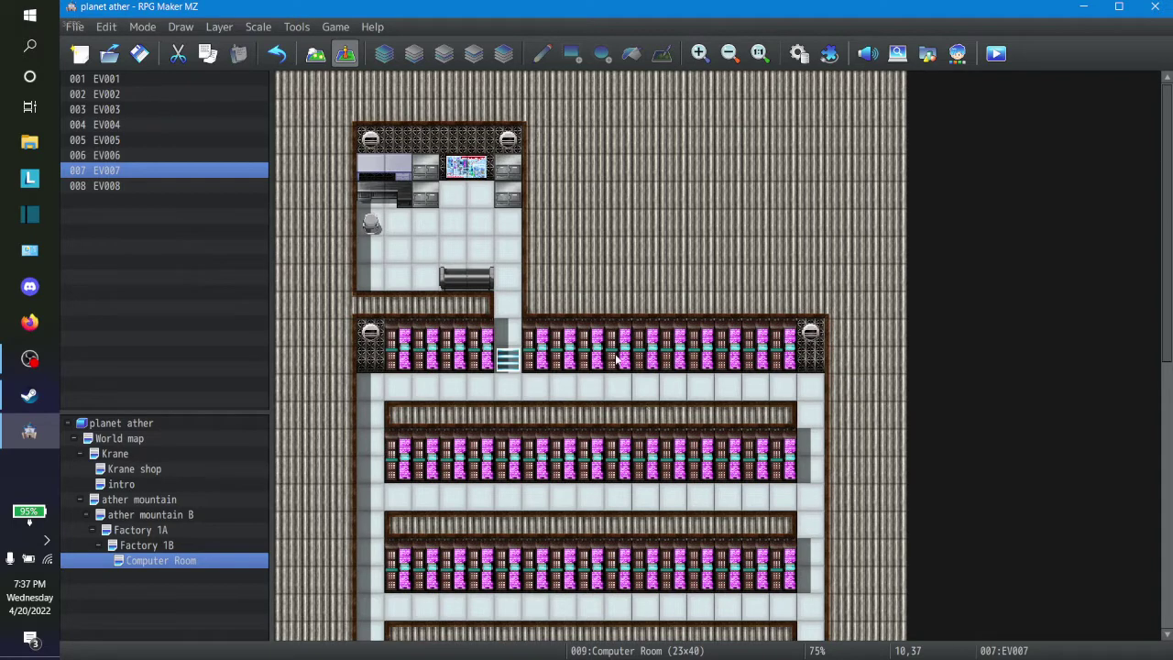
left_click(513, 366)
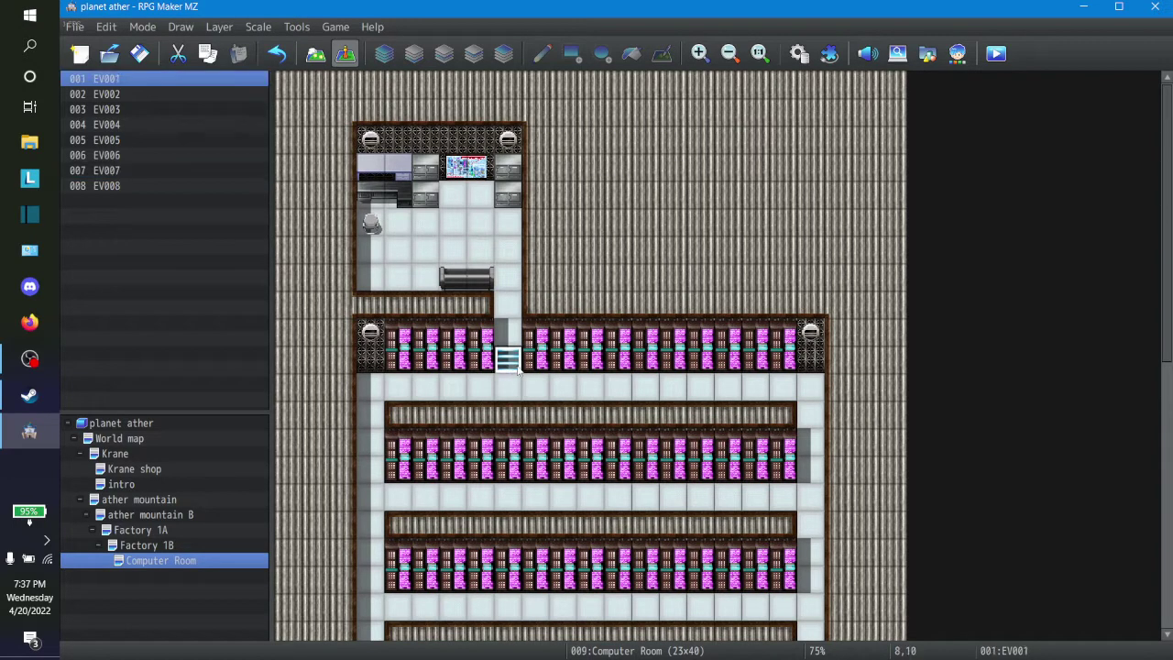
right_click(515, 366)
left_click(557, 378)
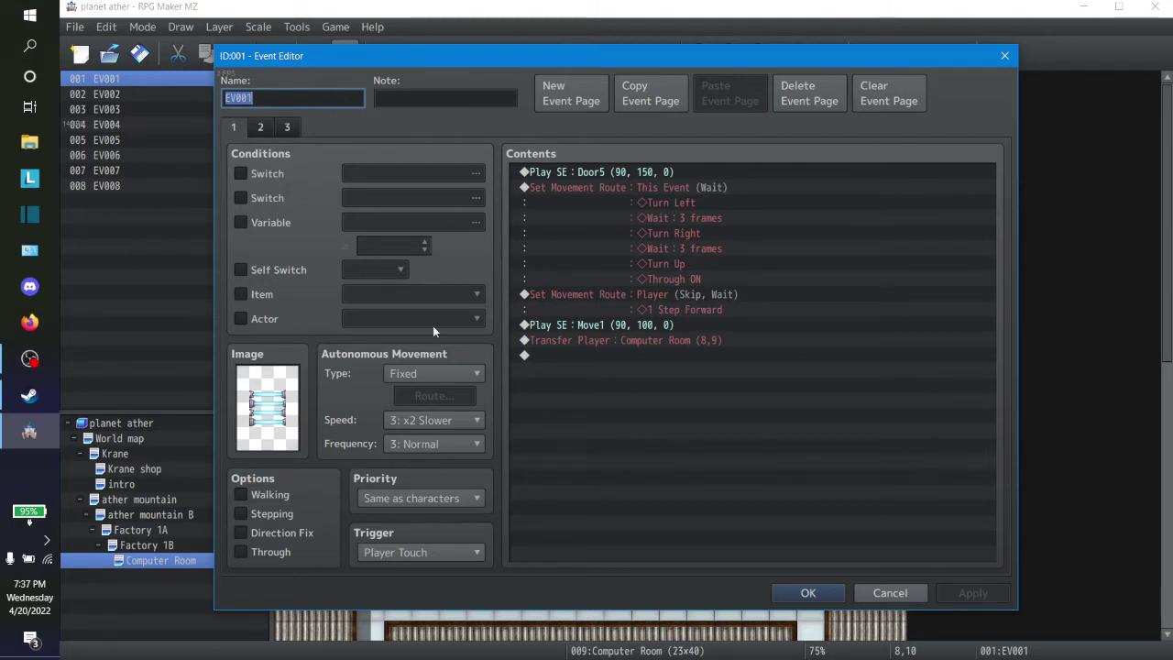
left_click(260, 127)
left_click(286, 128)
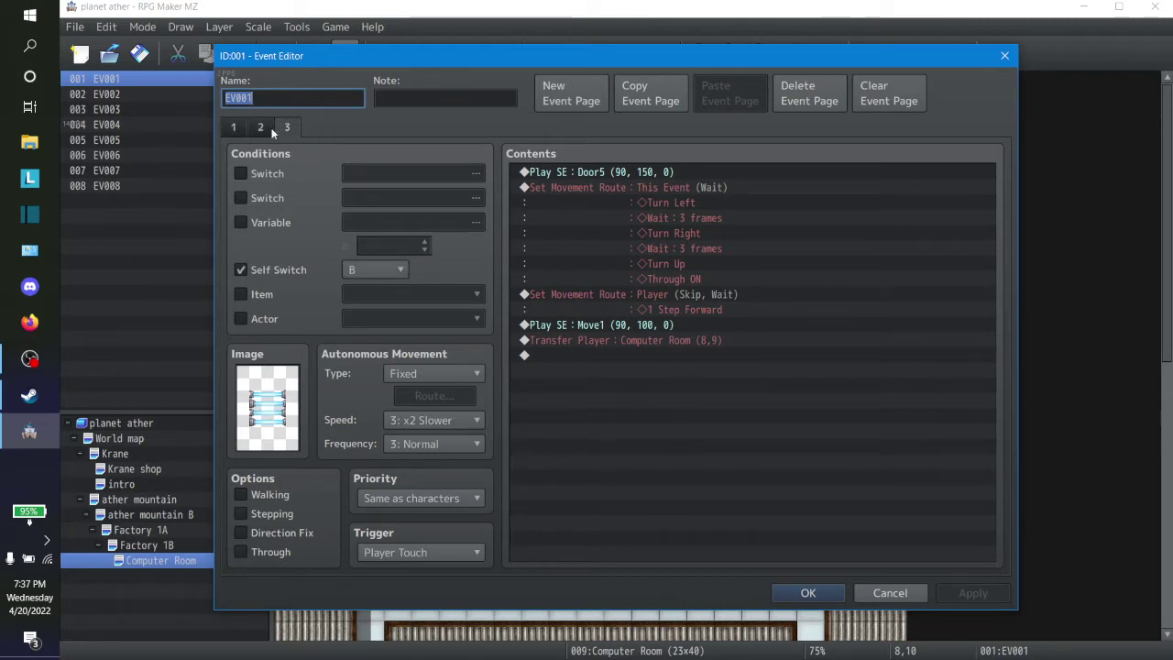
Check the Transfer Player destination on page 2 of the door event, then accept and close the event
left_click(264, 127)
double_click(687, 341)
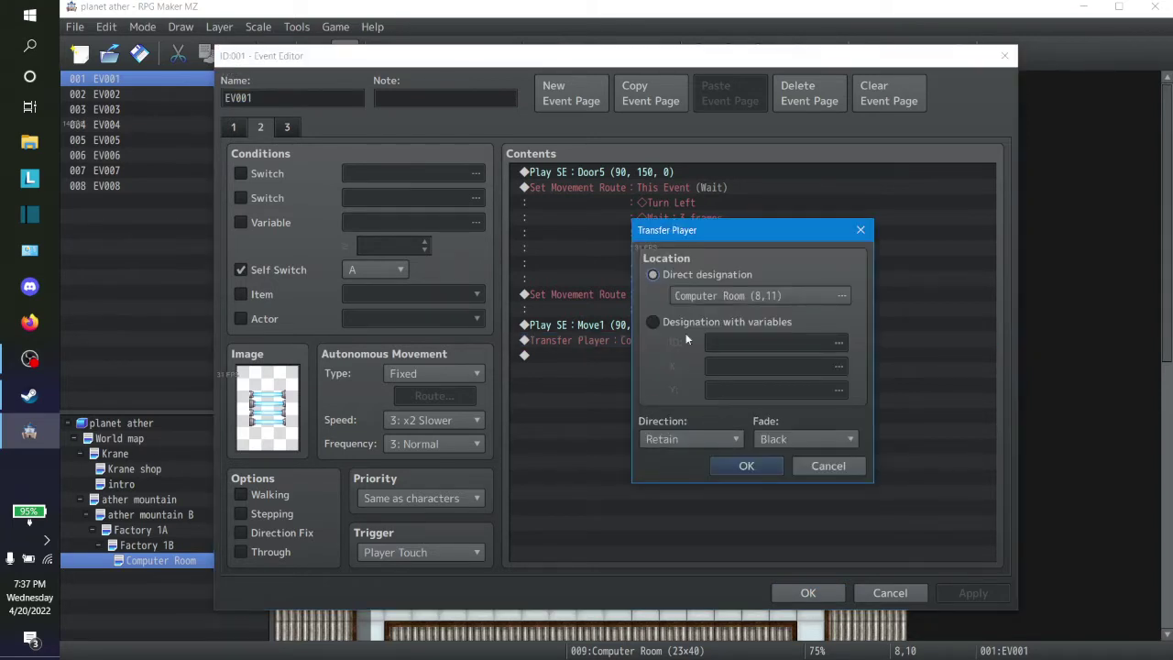
left_click(763, 465)
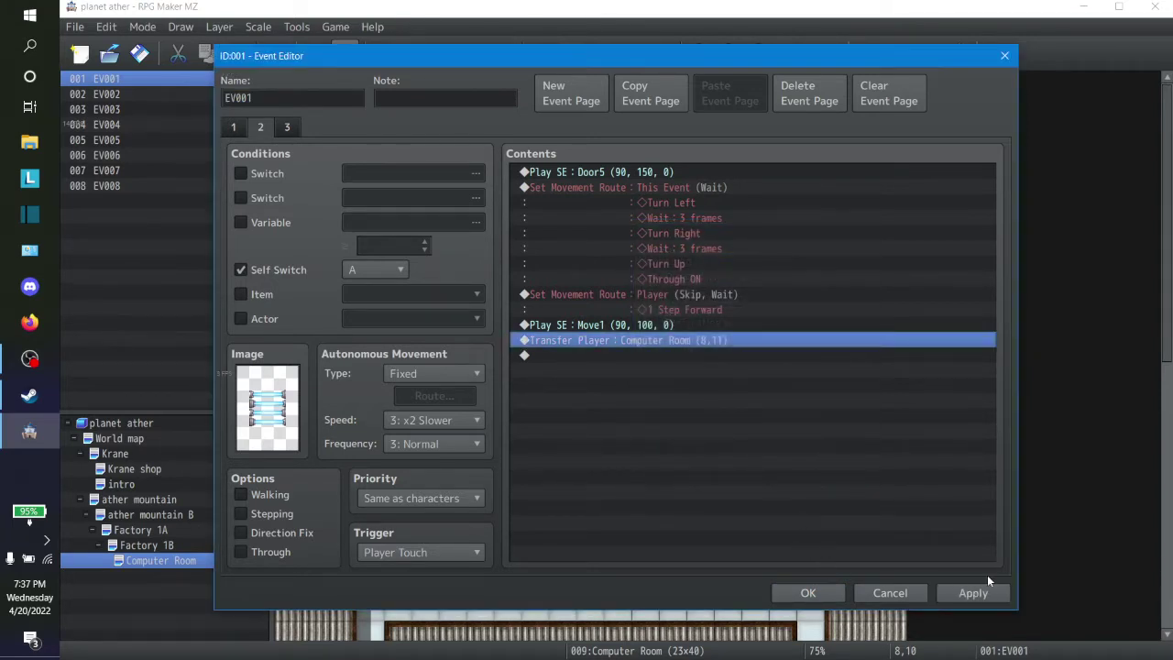
left_click(971, 593)
left_click(837, 593)
scroll(641, 312, "down", 10)
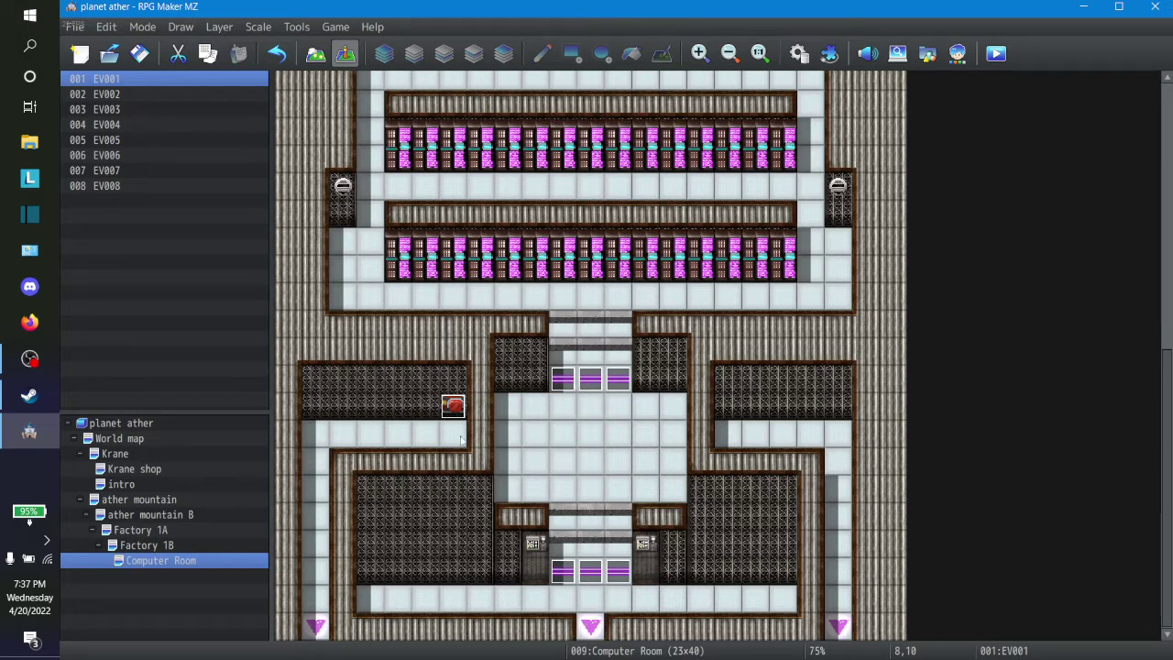
Copy the red switch event at 6,31 and paste it onto tile 16,31
left_click(453, 407)
right_click(455, 410)
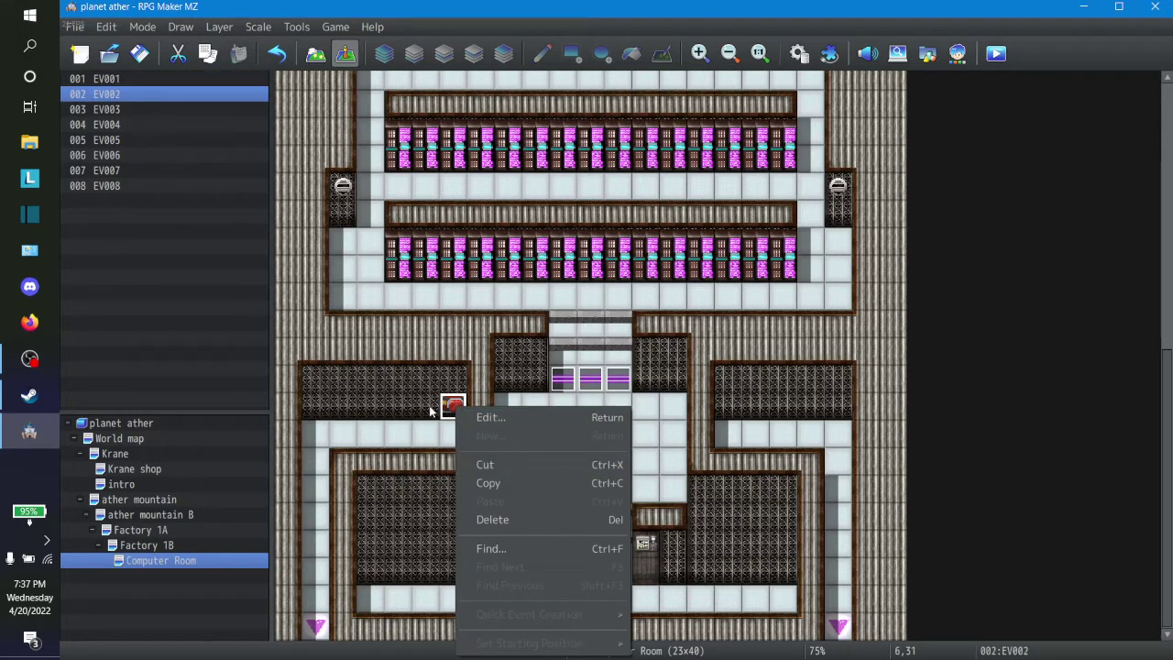
left_click(493, 484)
right_click(723, 407)
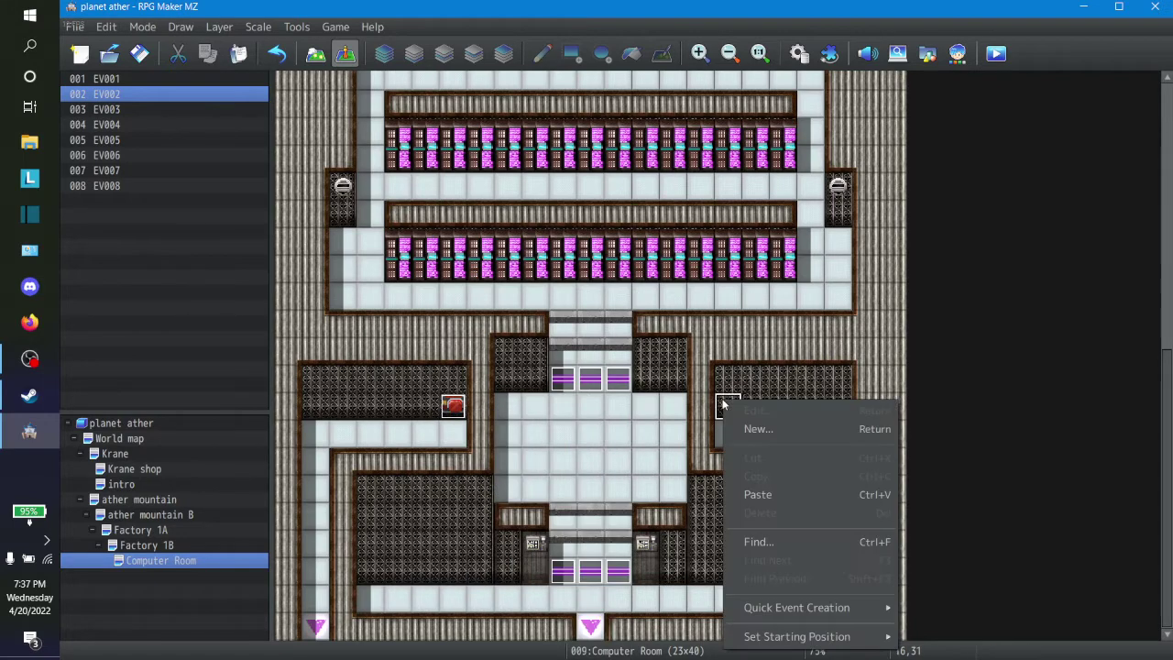
left_click(761, 493)
Add a second page to the switch event at 16,31 using the fourth-row, first-column red button image from !SF_Switch1
right_click(733, 405)
left_click(756, 418)
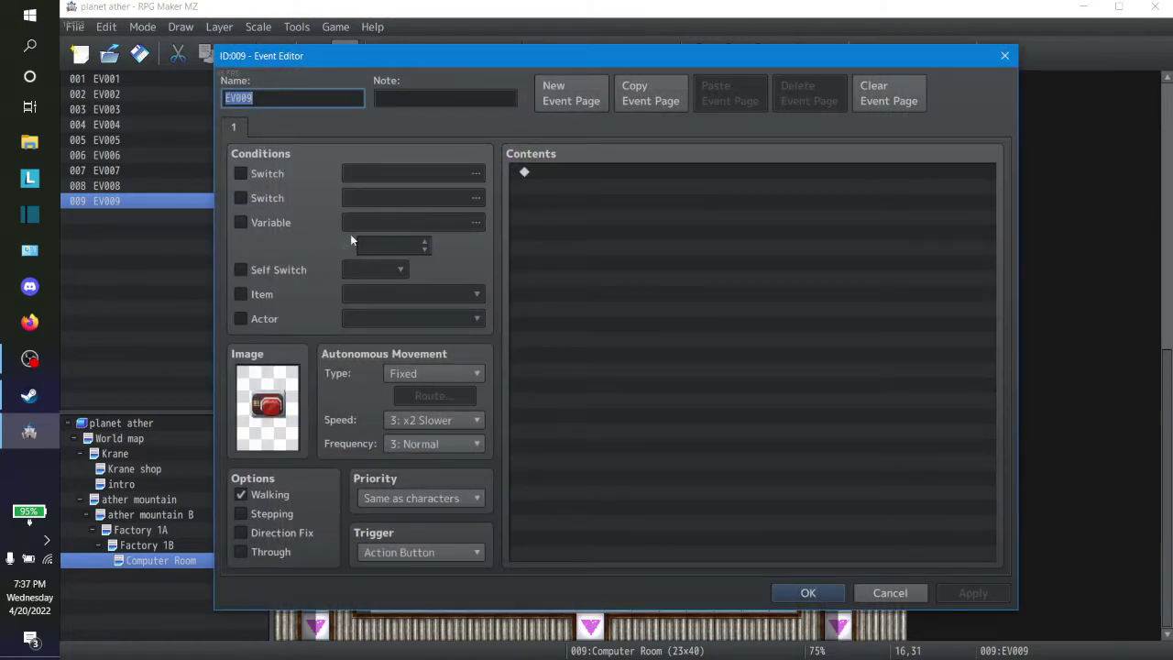
left_click(249, 176)
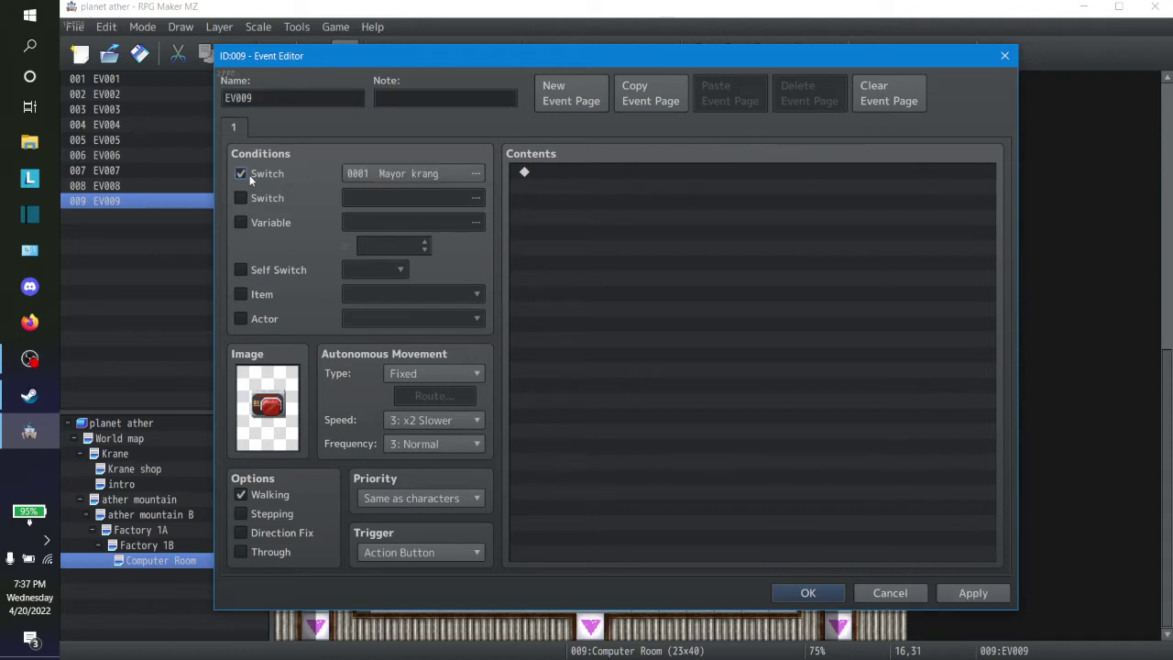
left_click(249, 179)
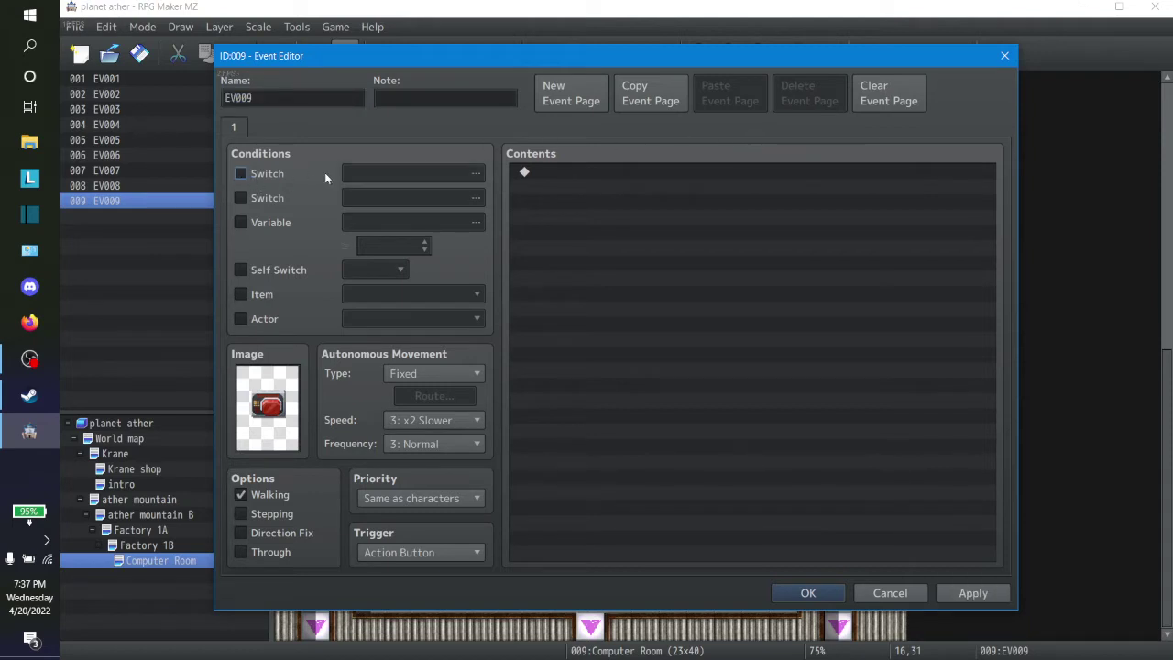
left_click(581, 105)
double_click(257, 405)
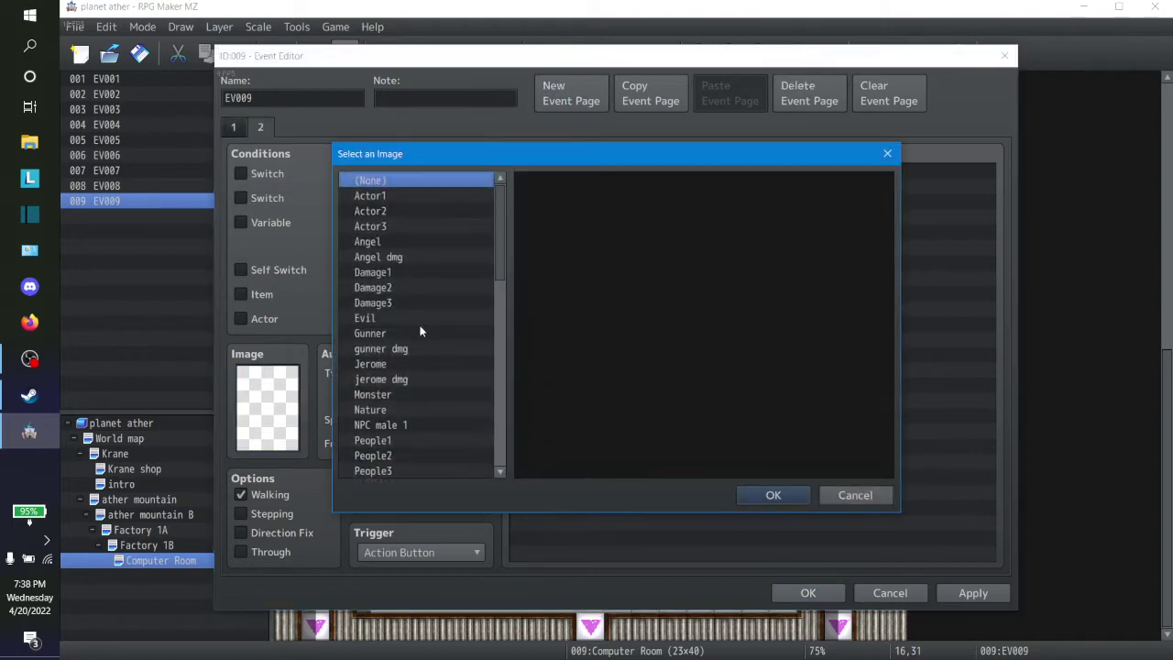
scroll(421, 331, "down", 9)
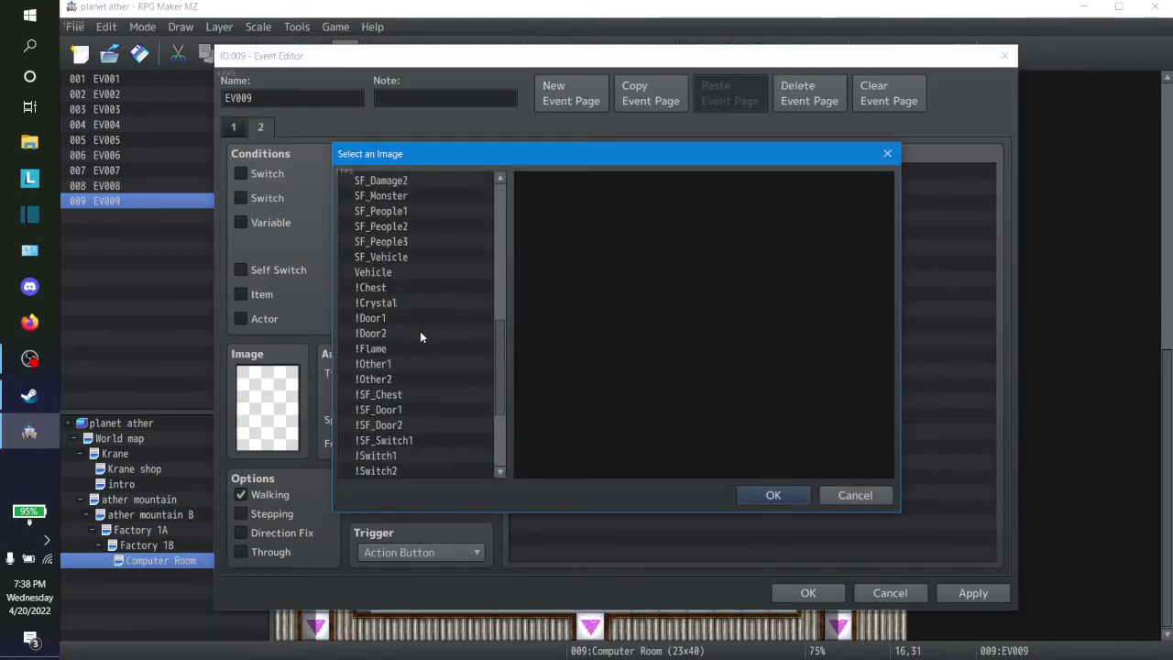
left_click(406, 440)
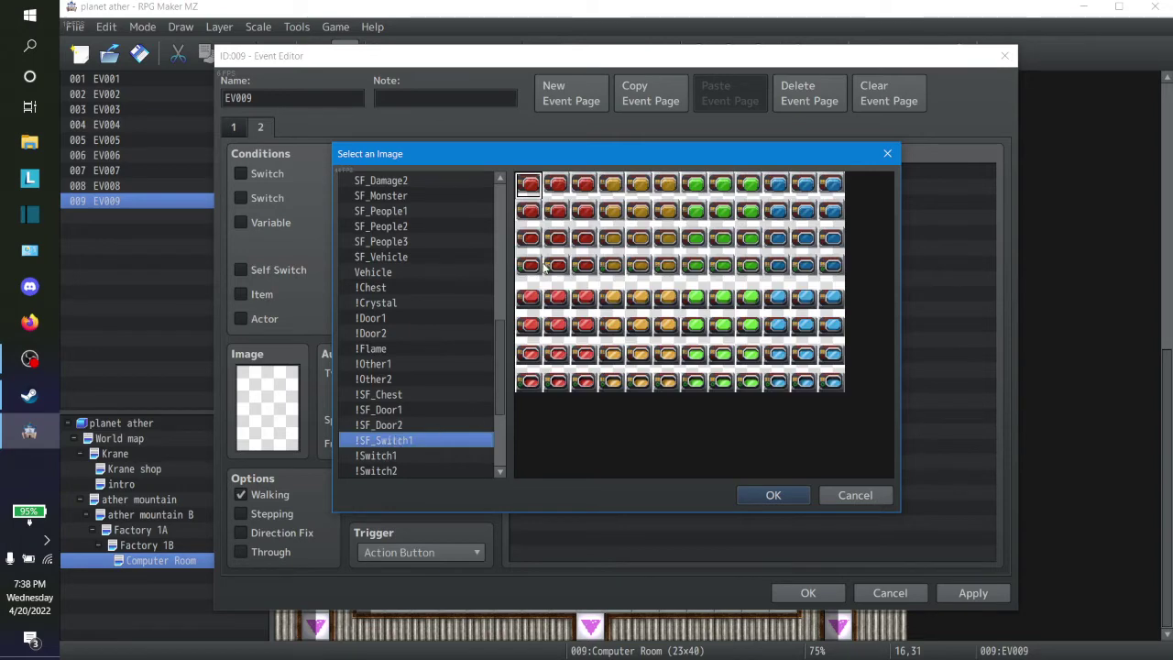
left_click(540, 266)
left_click(772, 494)
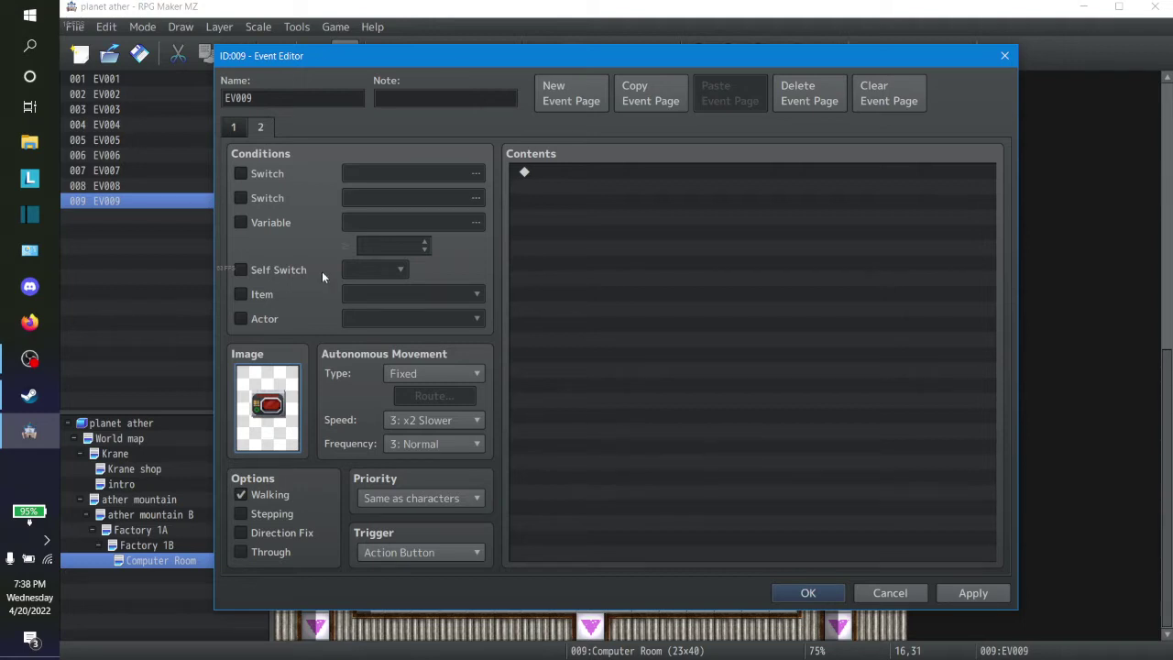
Add a Control Switches command to page 1 of the event that turns switch 0002 computer A ON
left_click(236, 128)
right_click(565, 170)
left_click(598, 185)
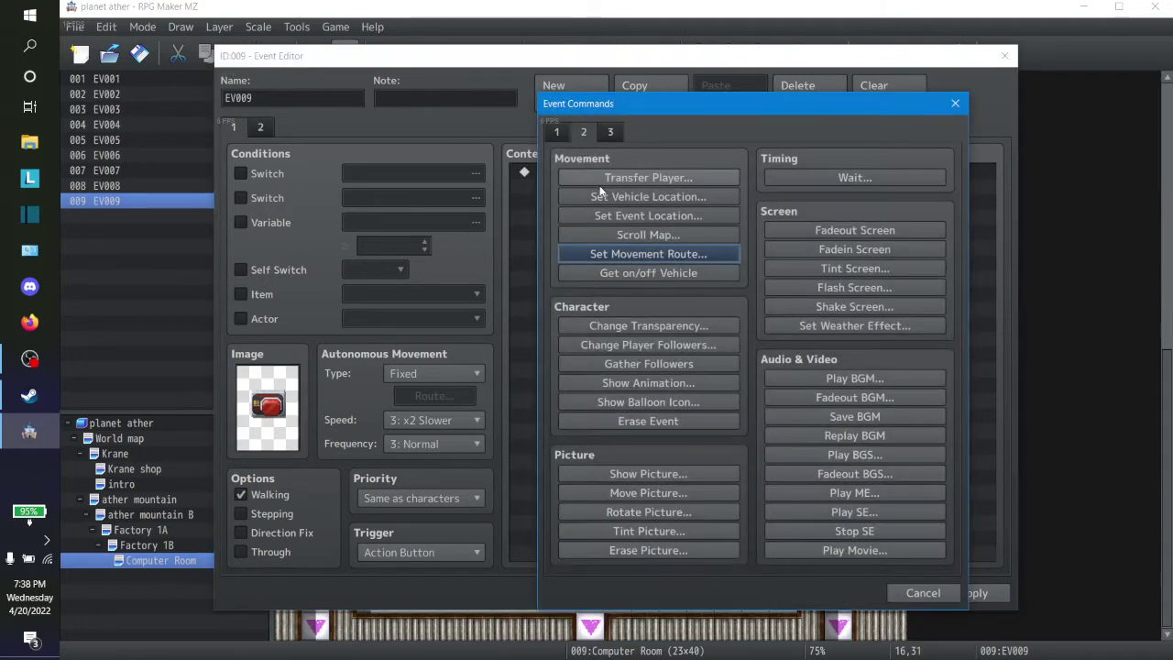
left_click(565, 131)
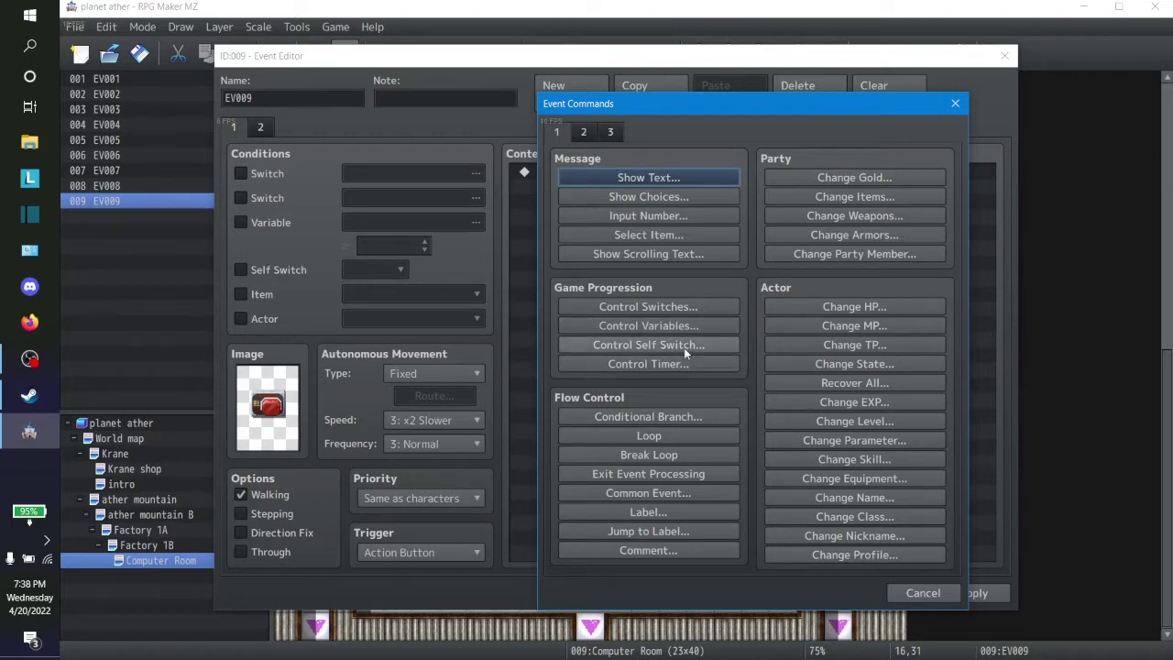
left_click(676, 306)
left_click(786, 319)
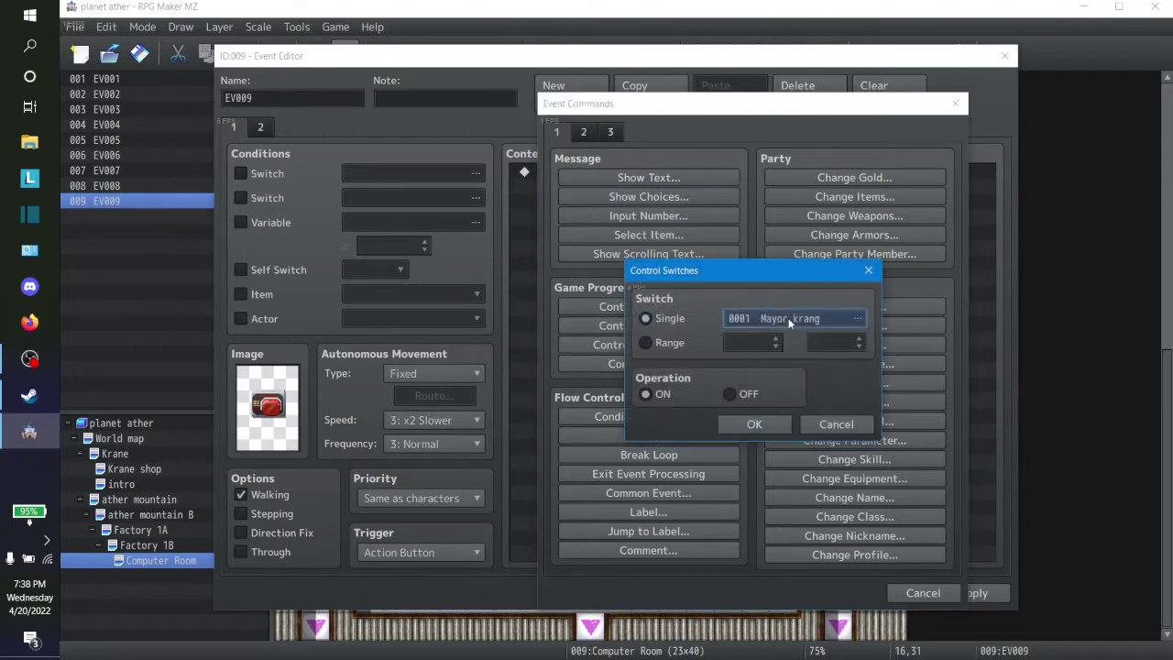
left_click(824, 204)
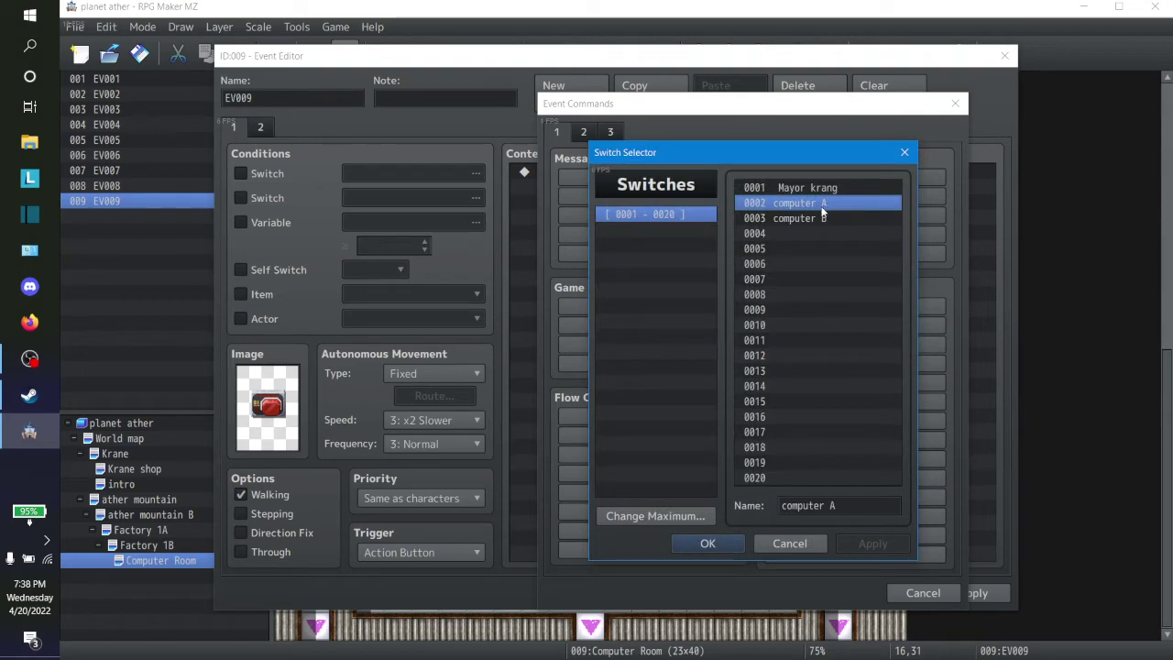
left_click(717, 543)
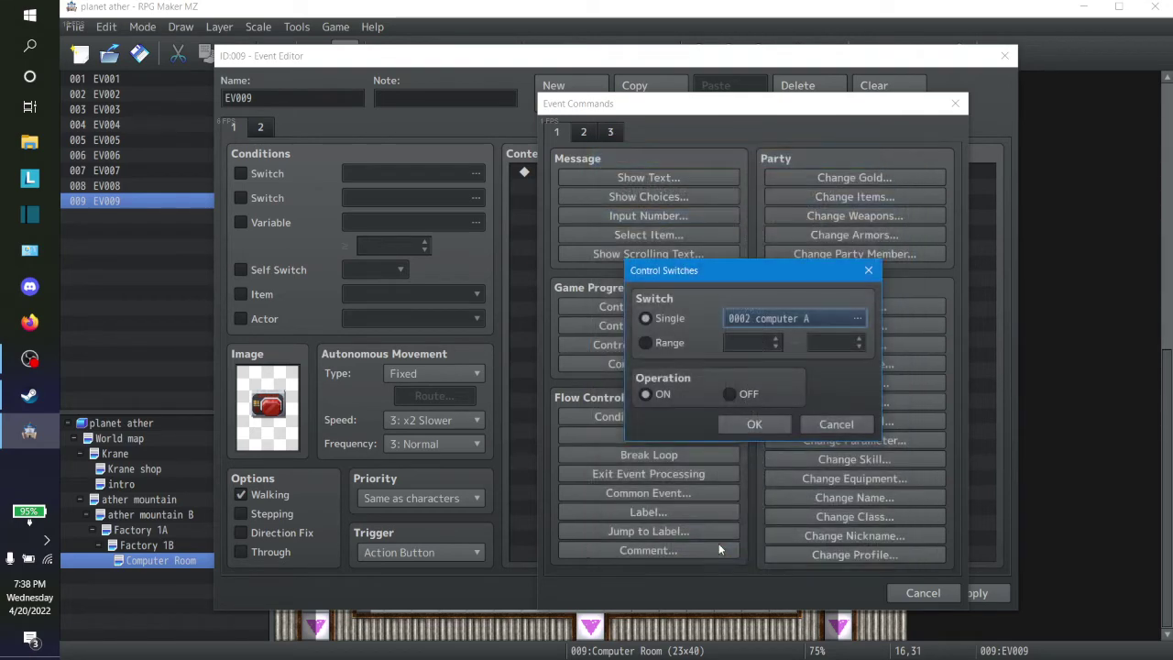
left_click(754, 425)
Make page 2 of the event require switch 0002 computer A, check page 1, and accept the event
left_click(260, 127)
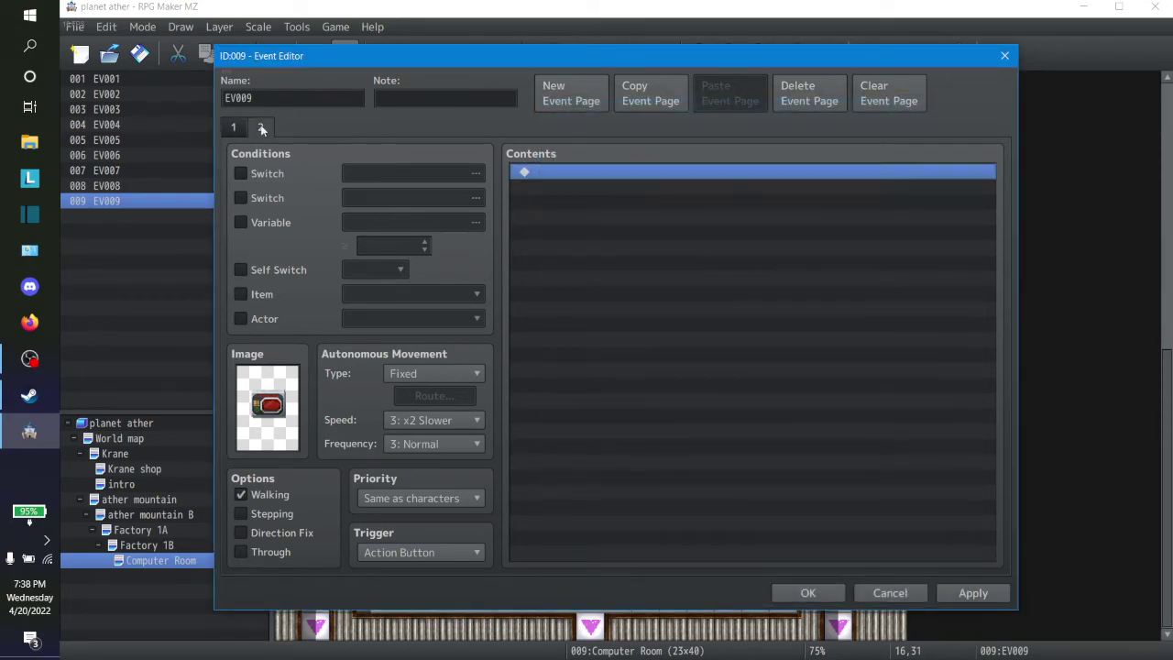
left_click(240, 173)
left_click(384, 176)
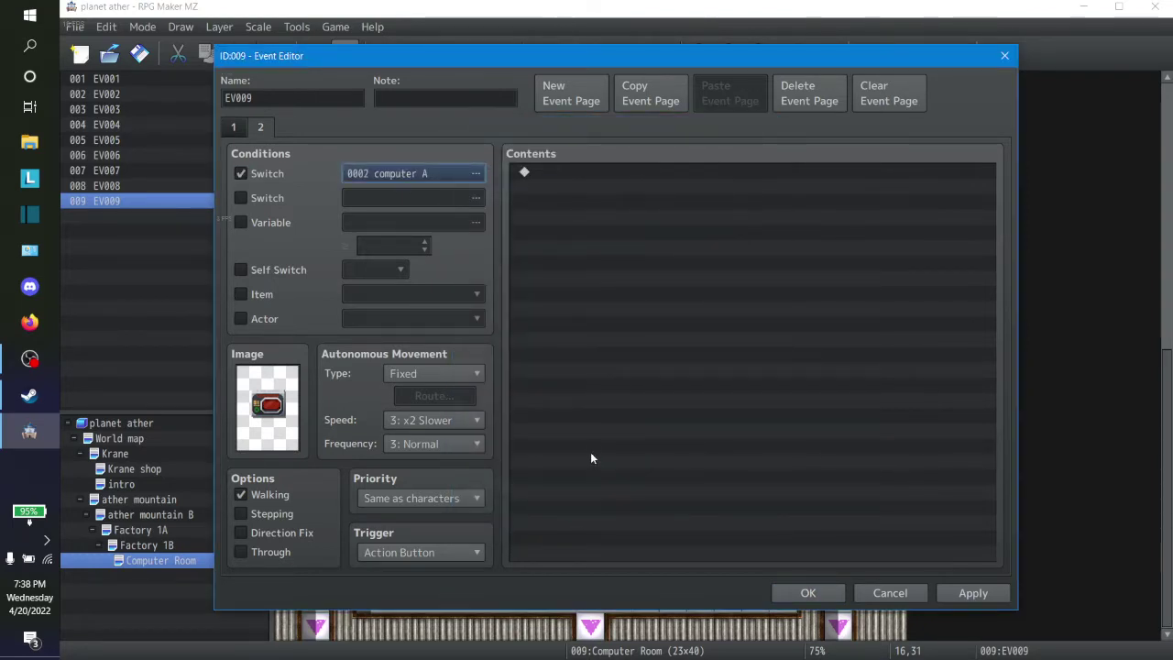
left_click(235, 127)
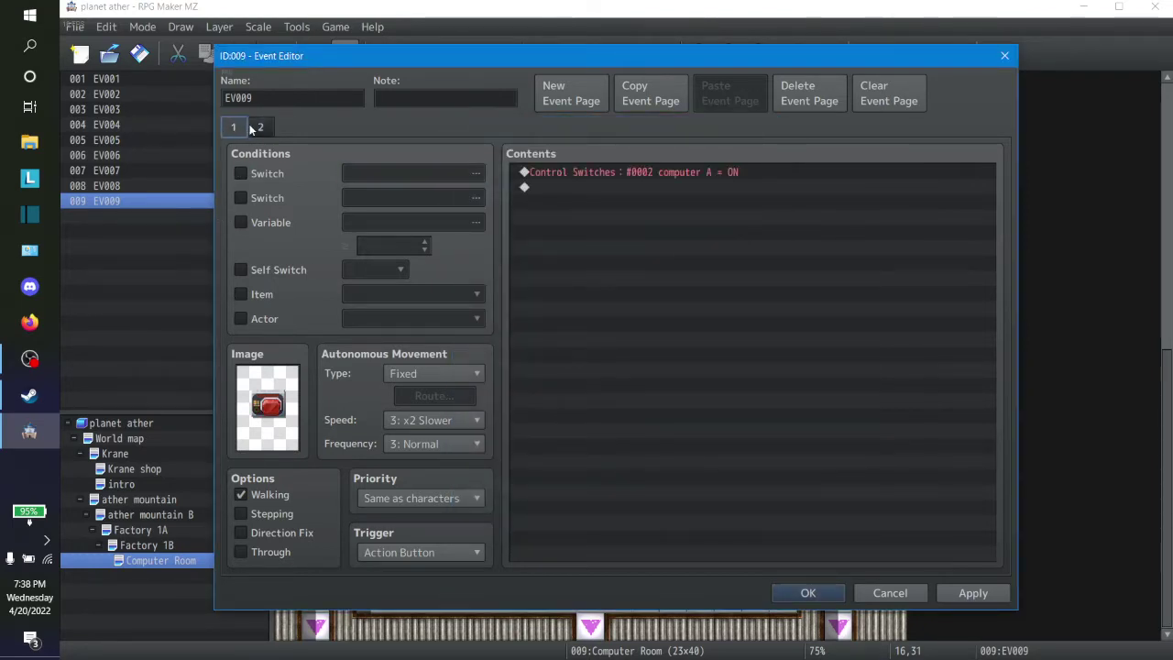
left_click(264, 128)
left_click(807, 592)
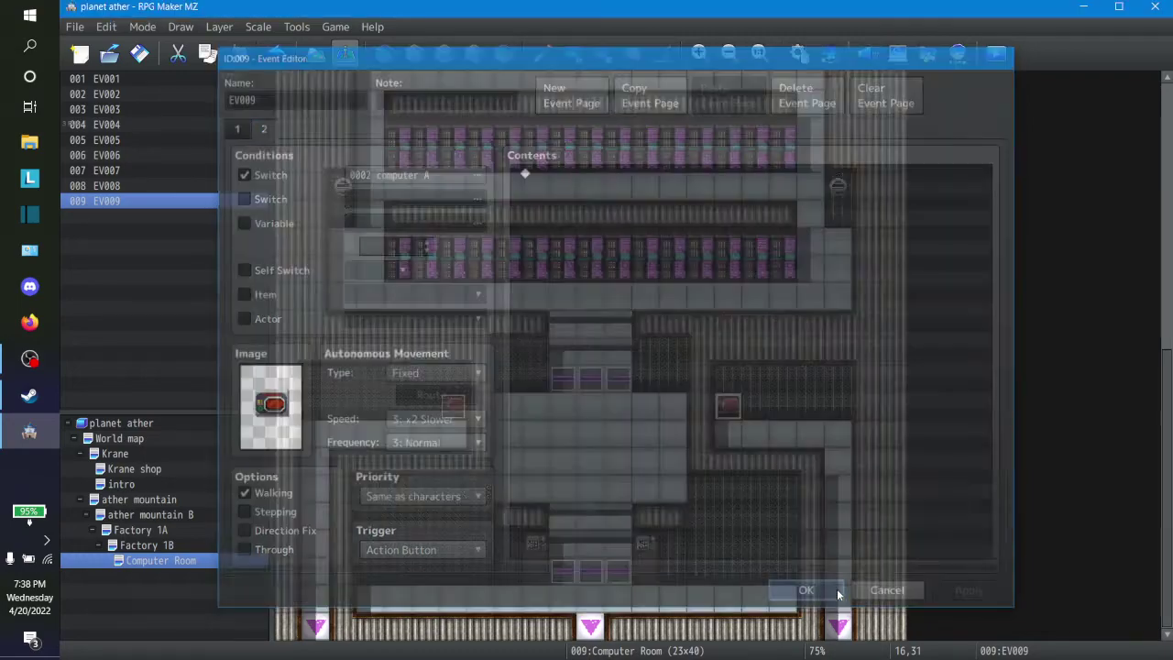
Open the original red switch event at 6,31 for editing
right_click(458, 408)
left_click(498, 419)
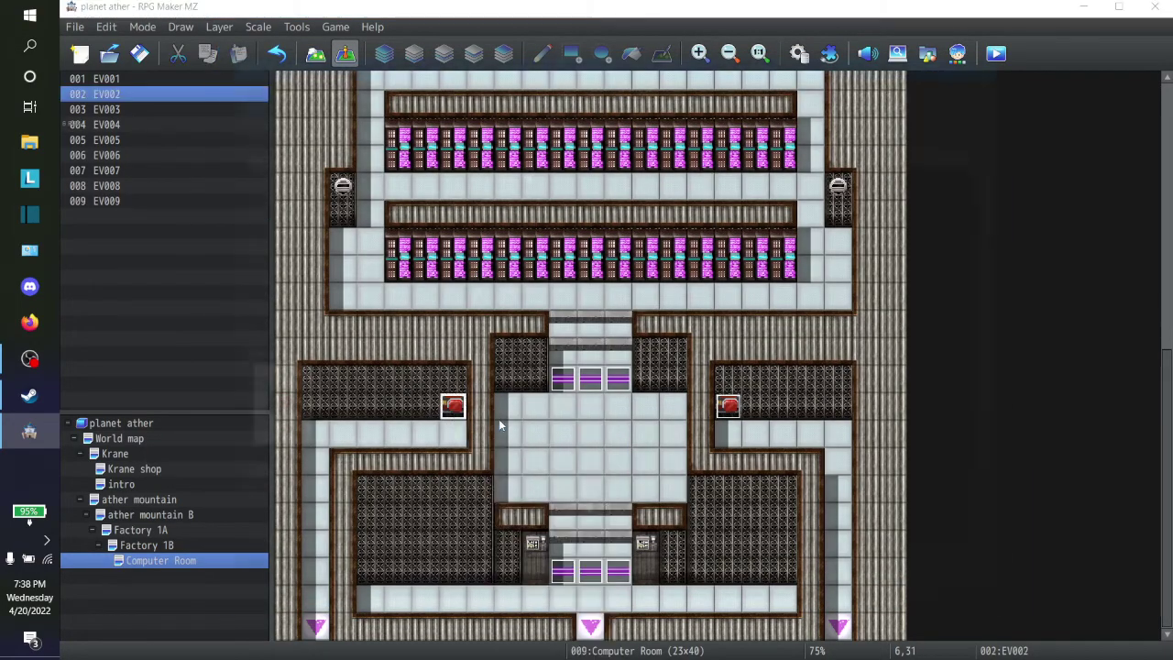
left_click(260, 175)
left_click(413, 173)
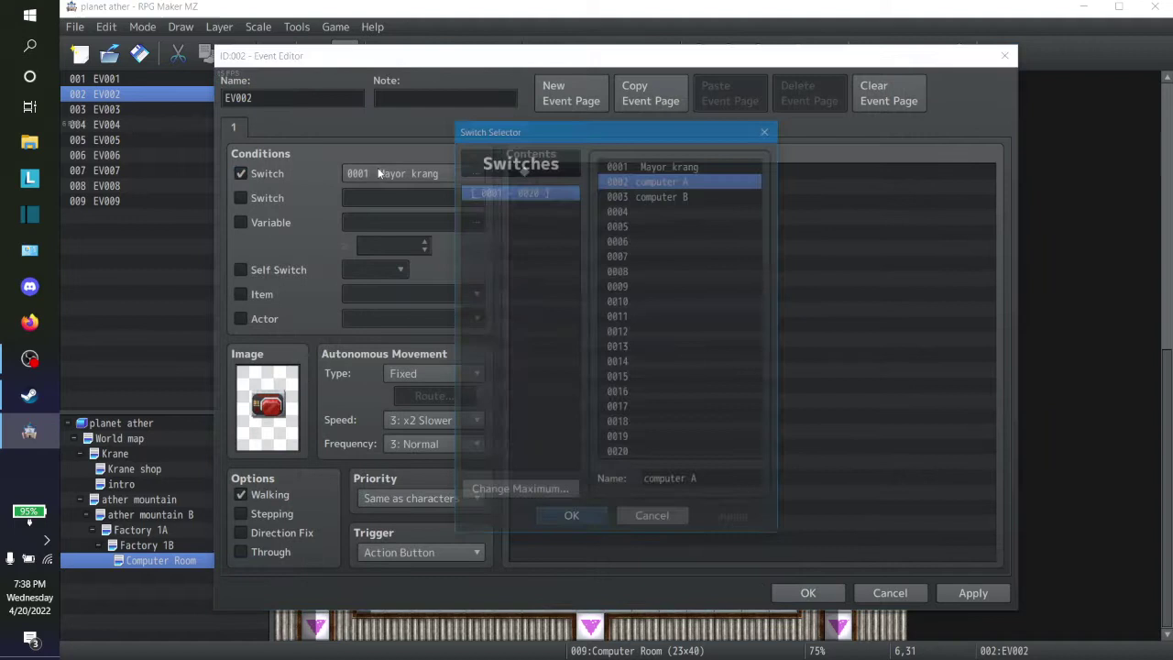
left_click(660, 198)
left_click(599, 520)
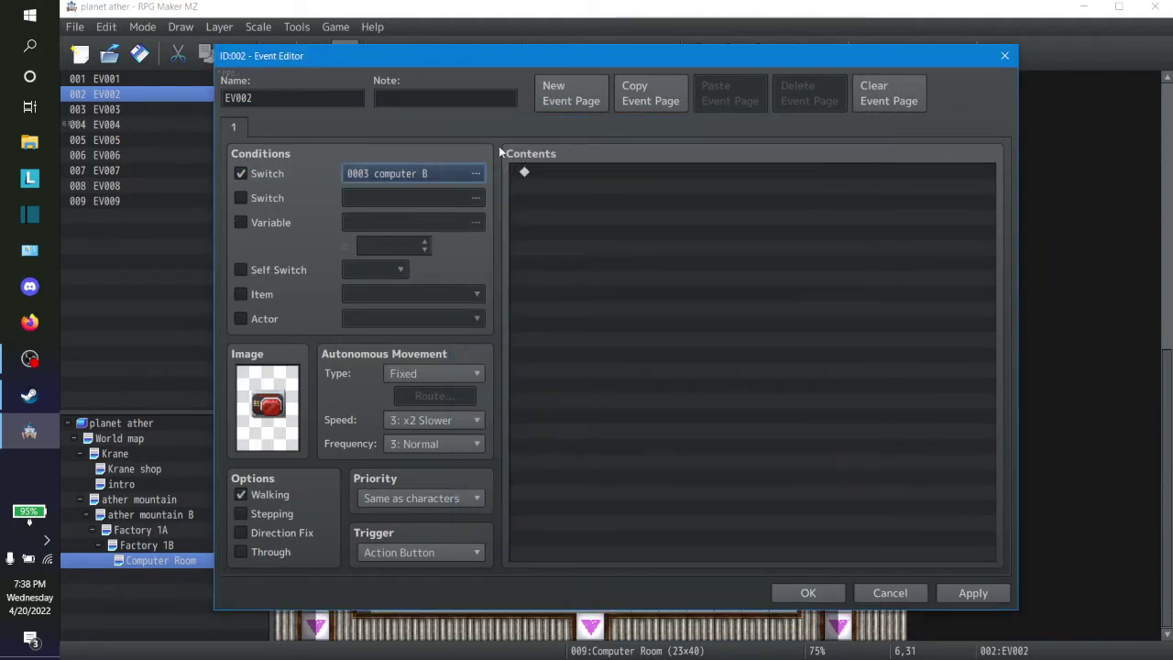
left_click(236, 172)
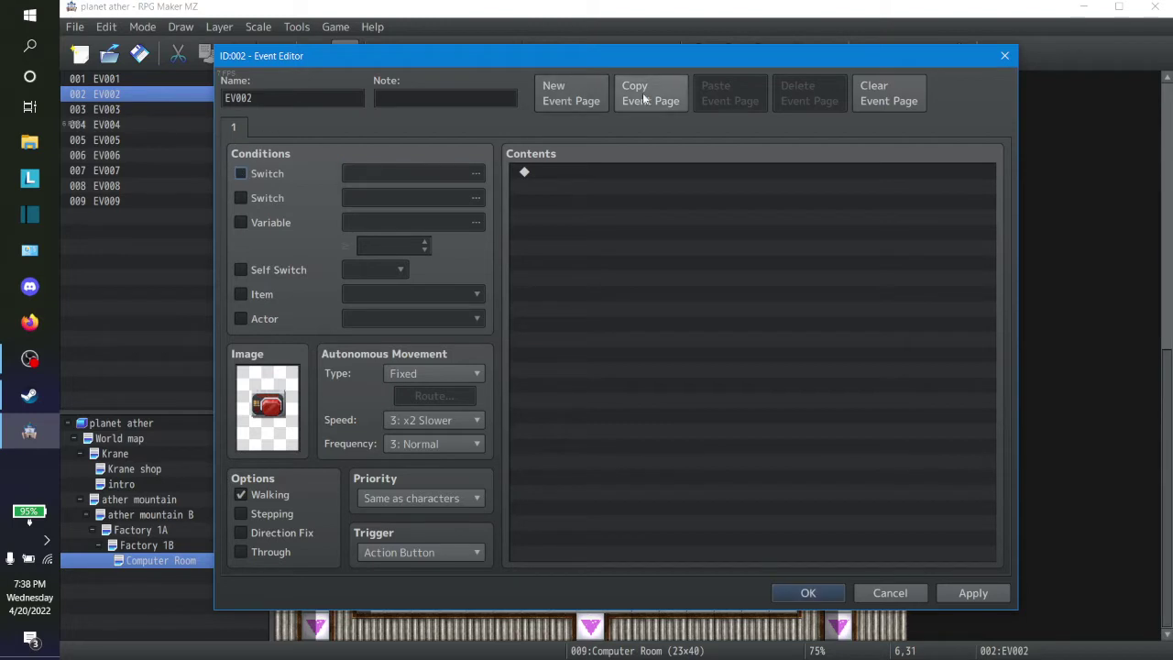
Add a second page to the switch event at 6,31 using the fourth-row, first-column red button image from !SF_Switch1
left_click(596, 97)
double_click(275, 394)
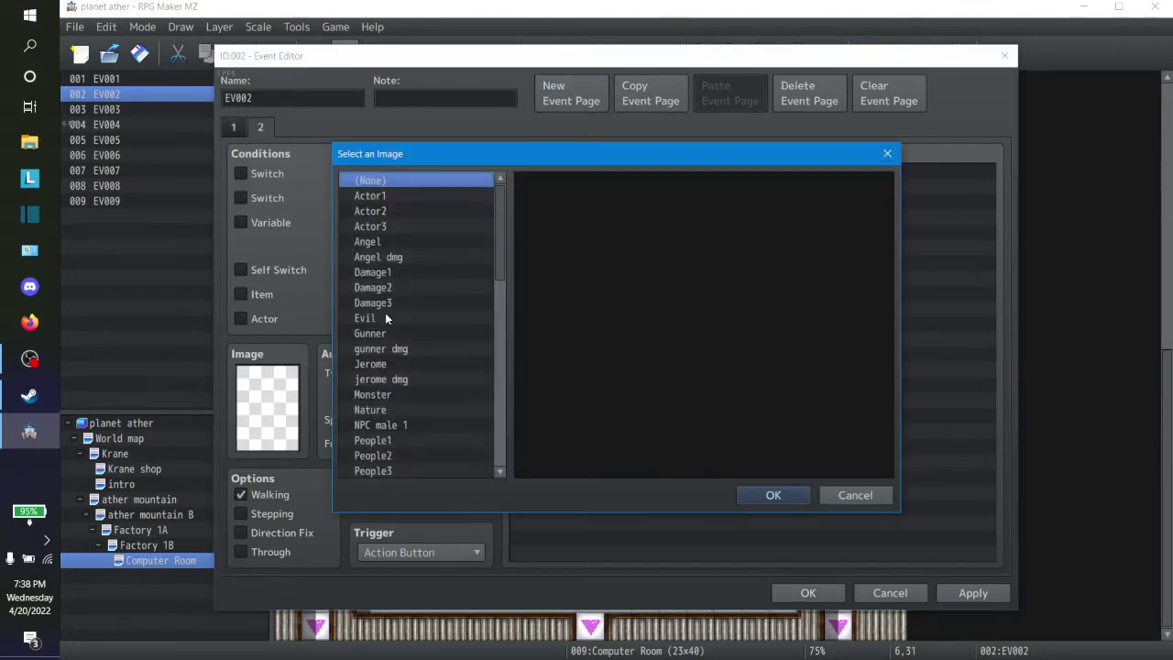
scroll(388, 298, "down", 2)
scroll(388, 298, "down", 8)
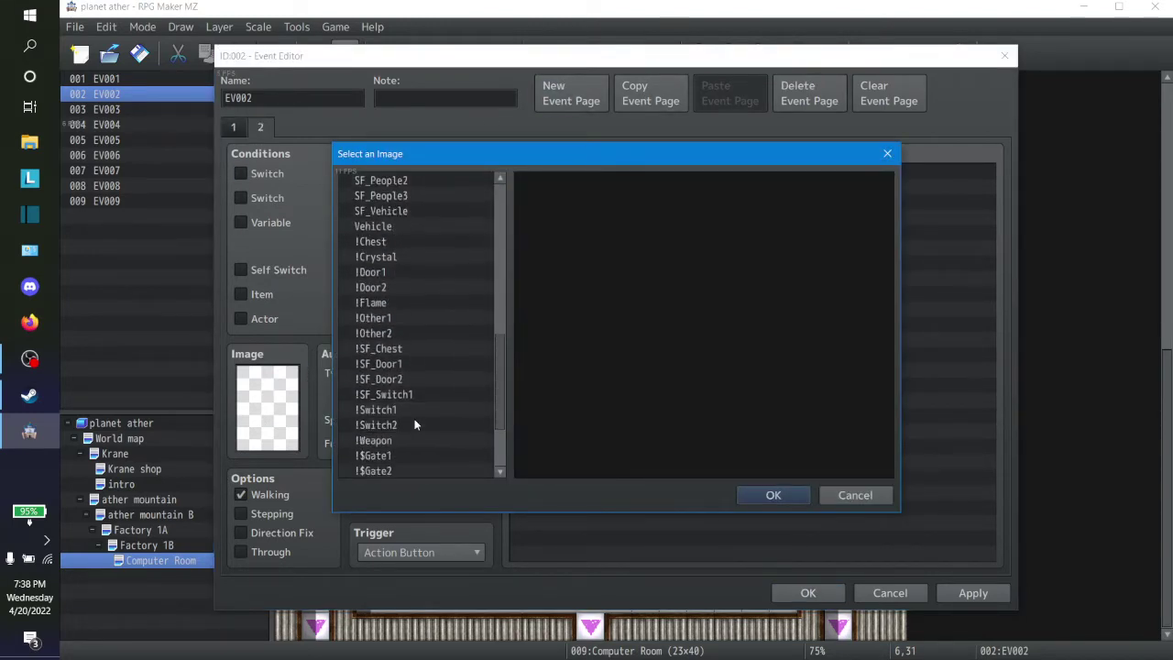
left_click(403, 398)
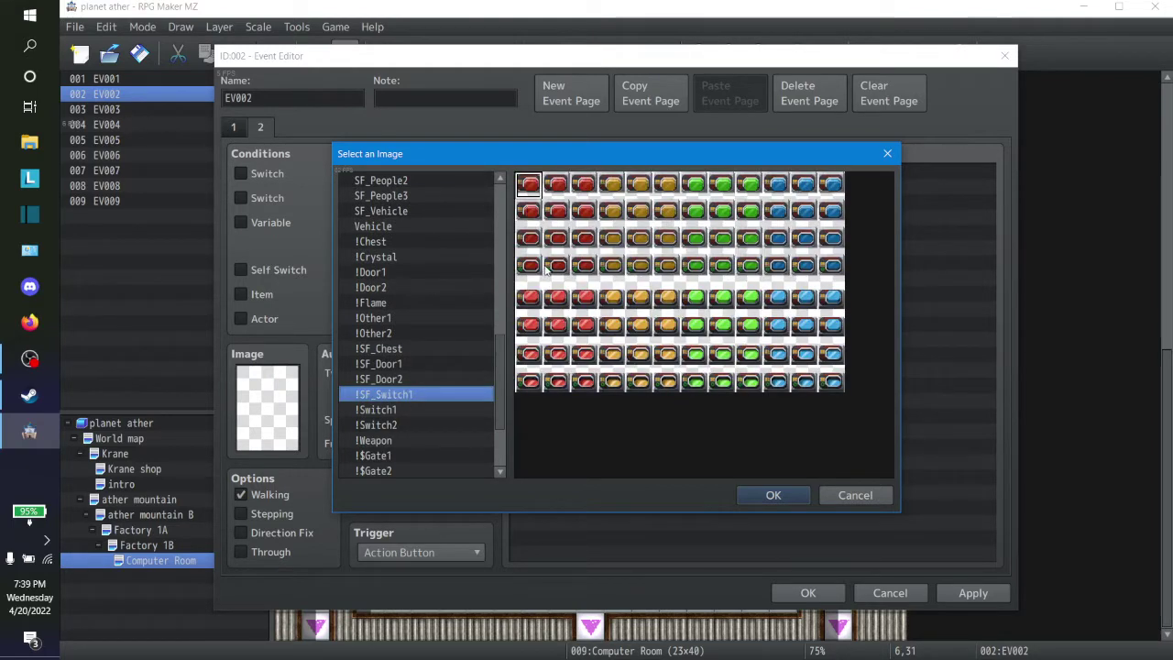
left_click(529, 265)
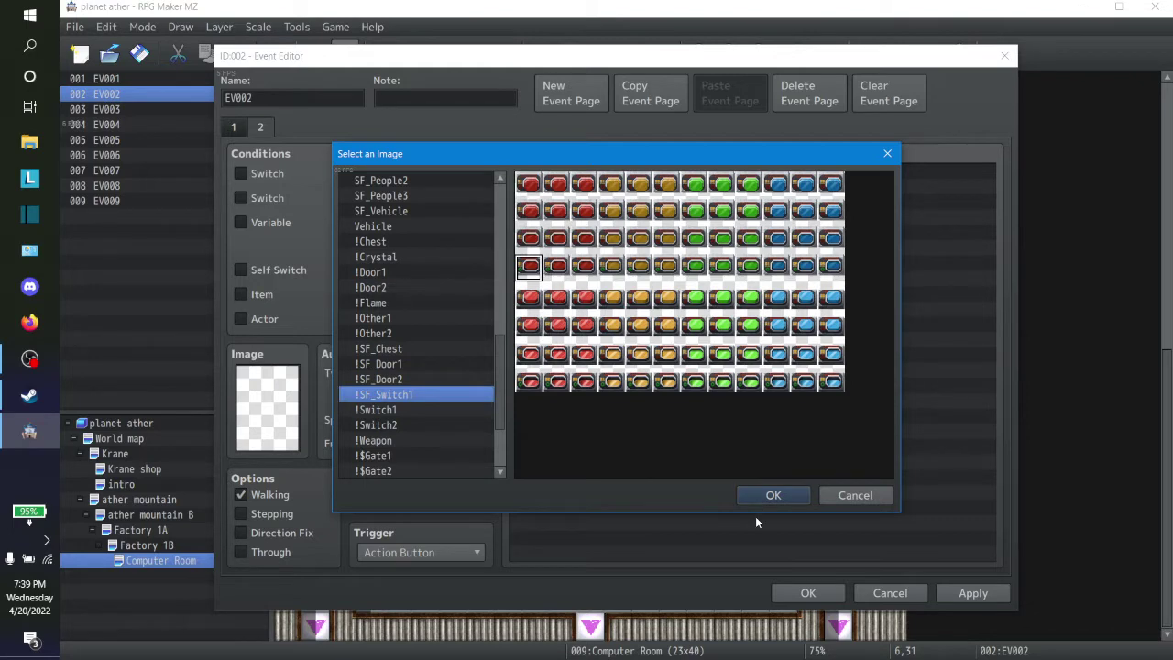
left_click(771, 496)
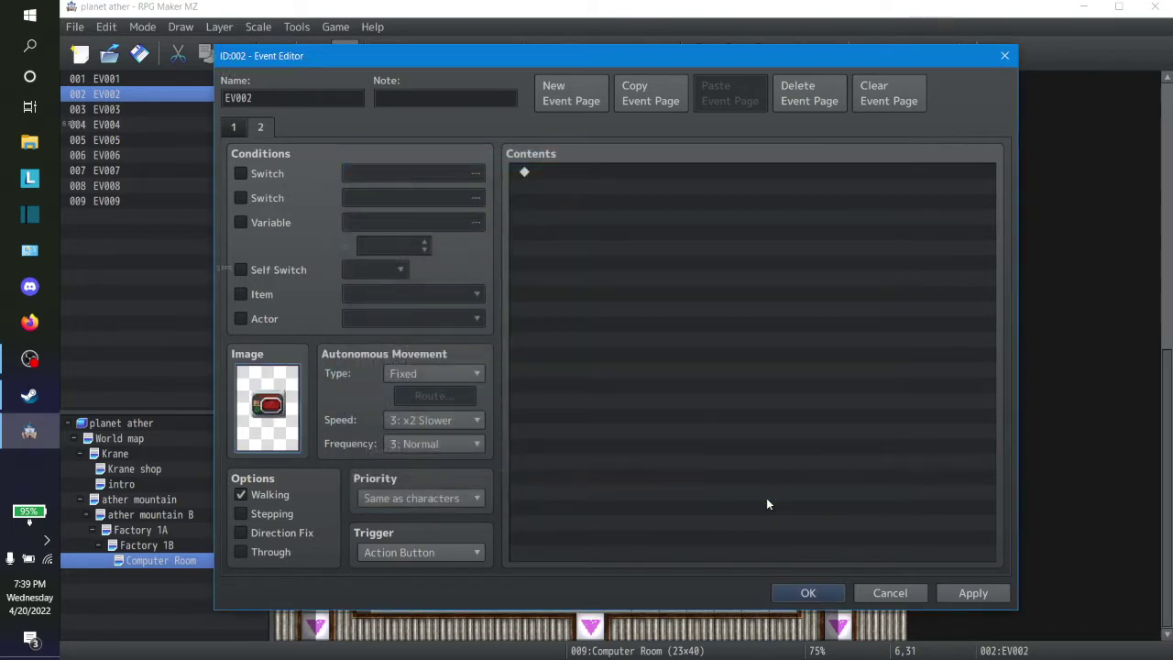
Make page 2 of the switch event require switch 0003 computer B, then apply and accept the event
left_click(241, 174)
left_click(412, 173)
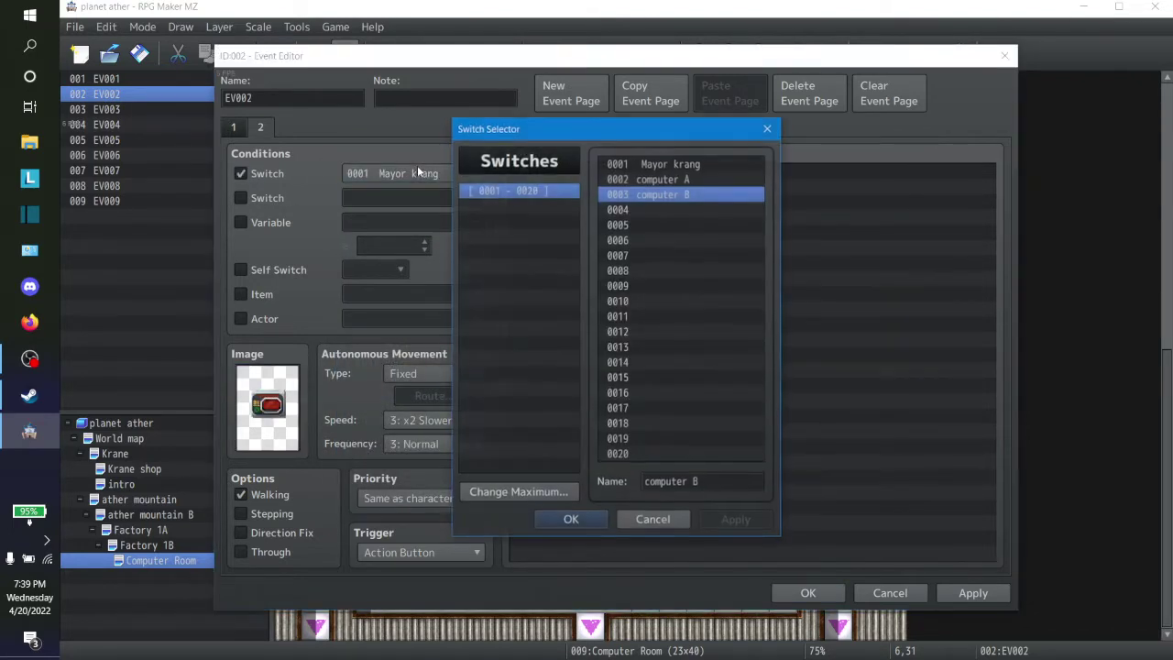
left_click(645, 196)
left_click(579, 516)
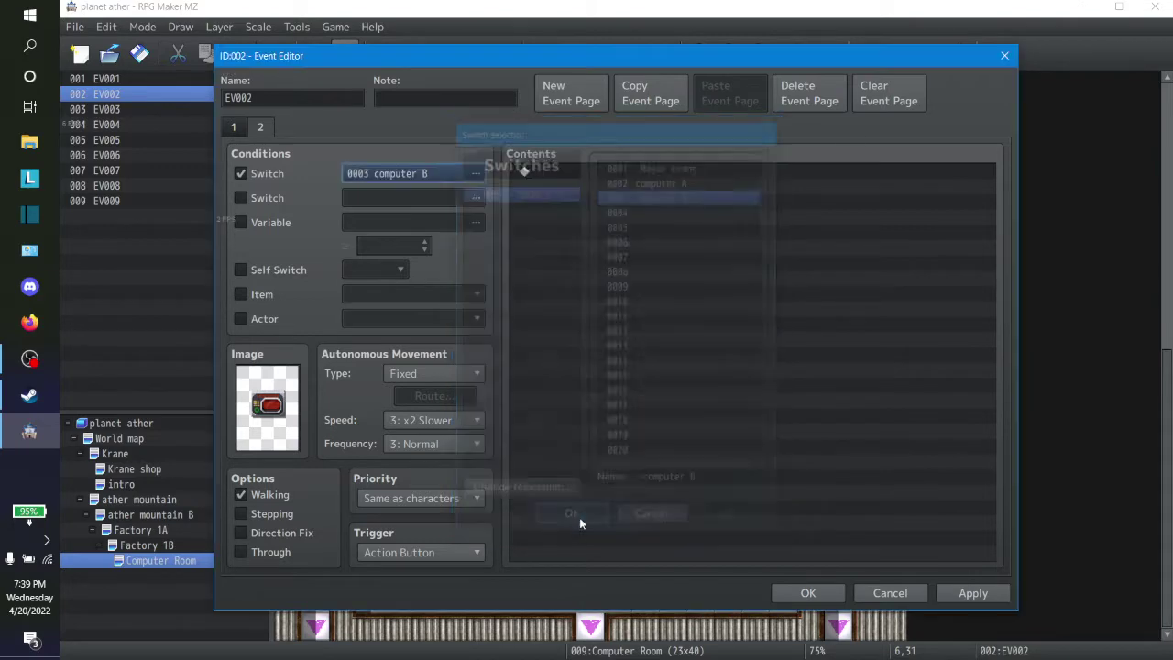
left_click(973, 593)
left_click(808, 592)
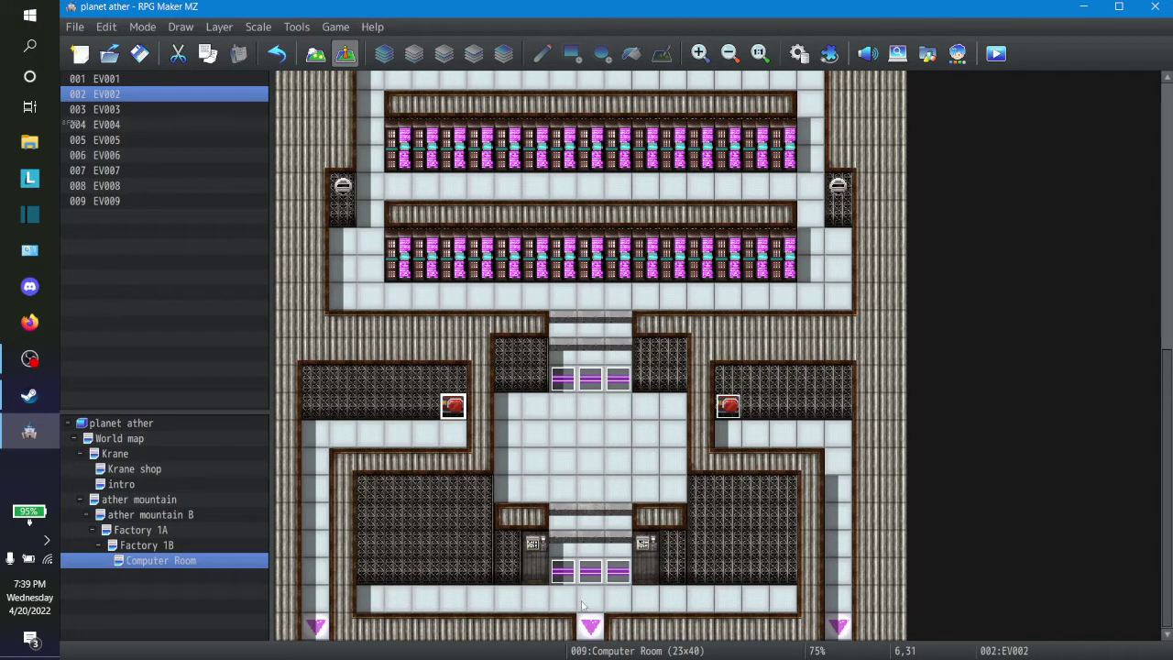
Create a transfer event on the arrow tile at 1,39 leading to Factory 1B at 4,4 with direction Retain
left_click(312, 633)
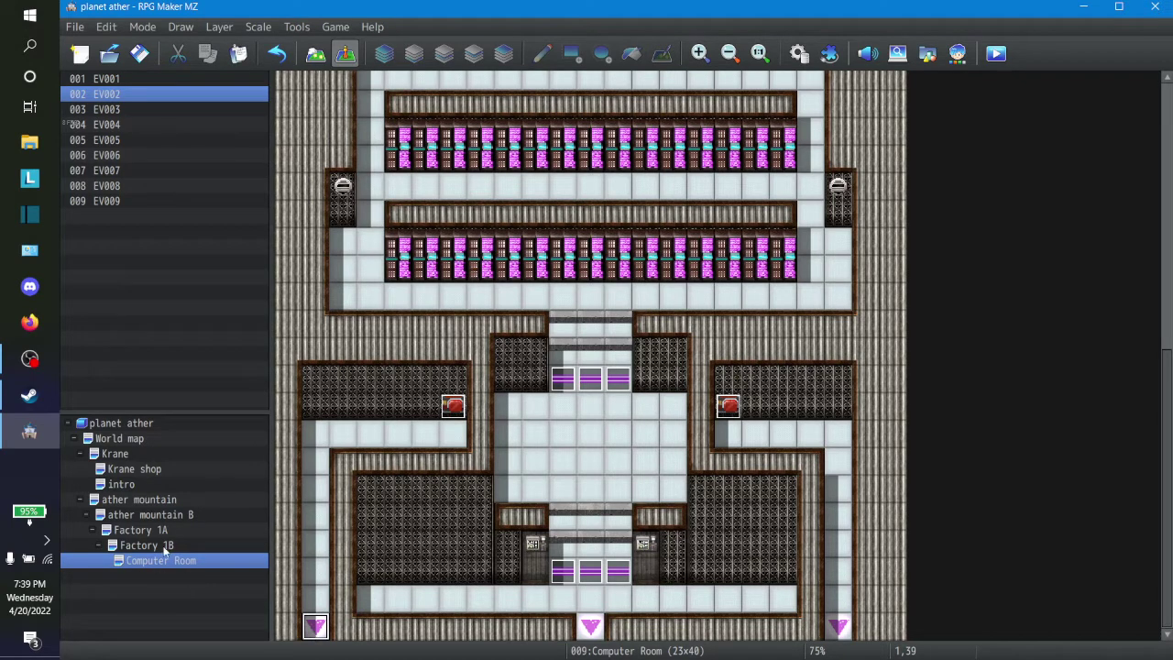
key("ctrl+1")
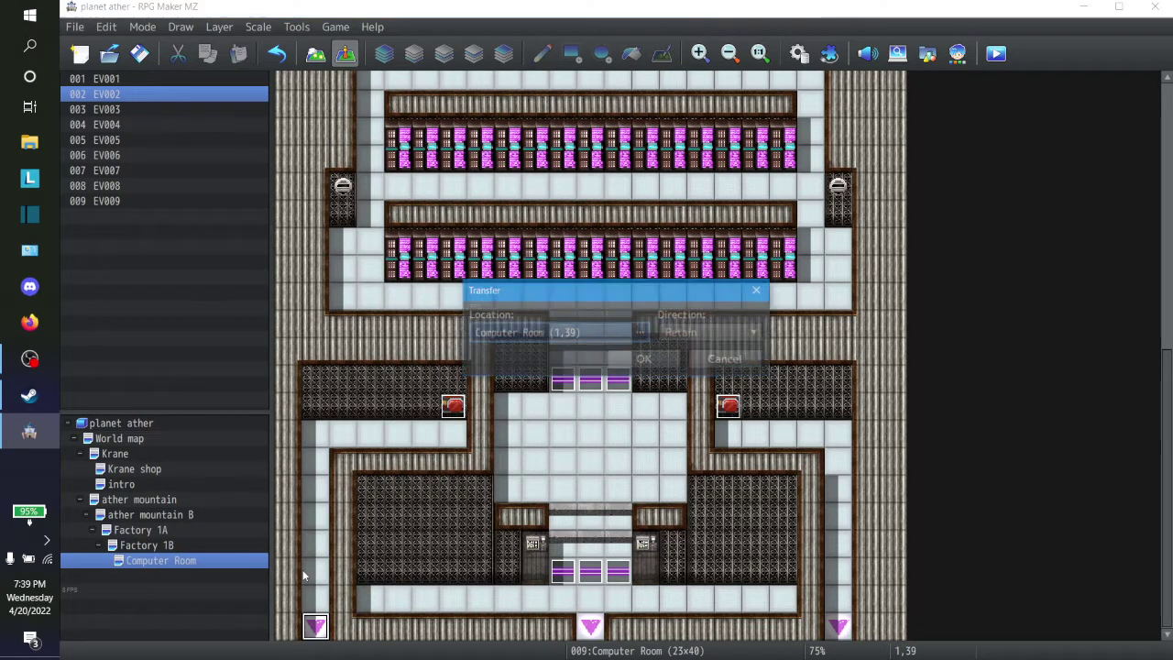
left_click(618, 327)
left_click(270, 212)
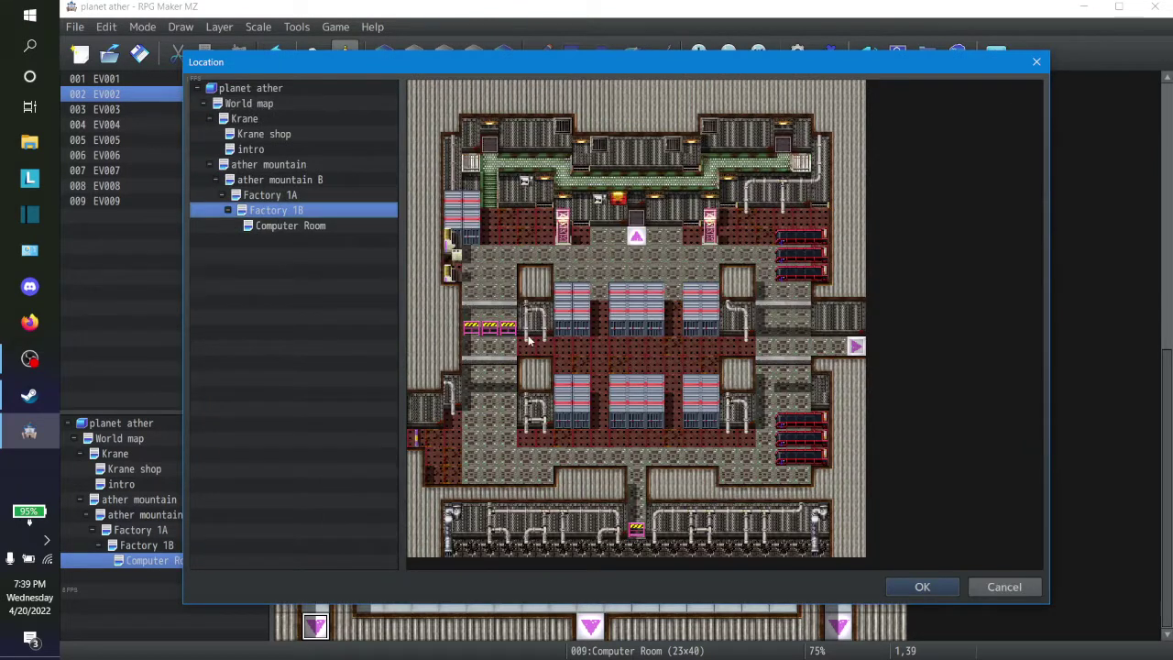
left_click(488, 163)
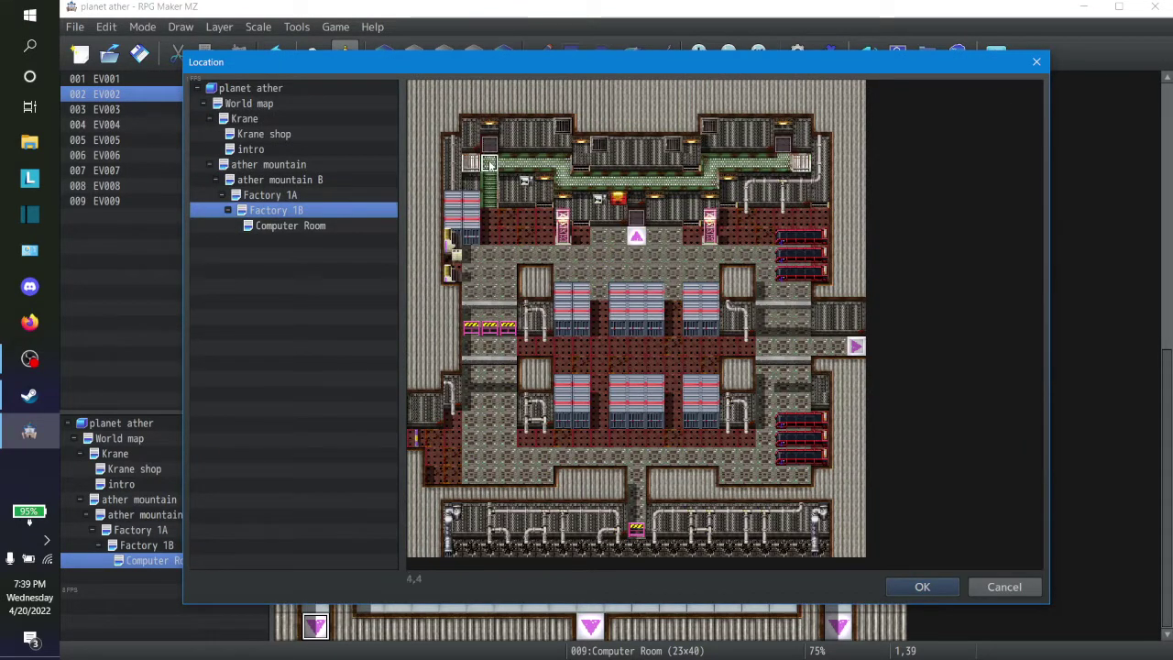
left_click(922, 588)
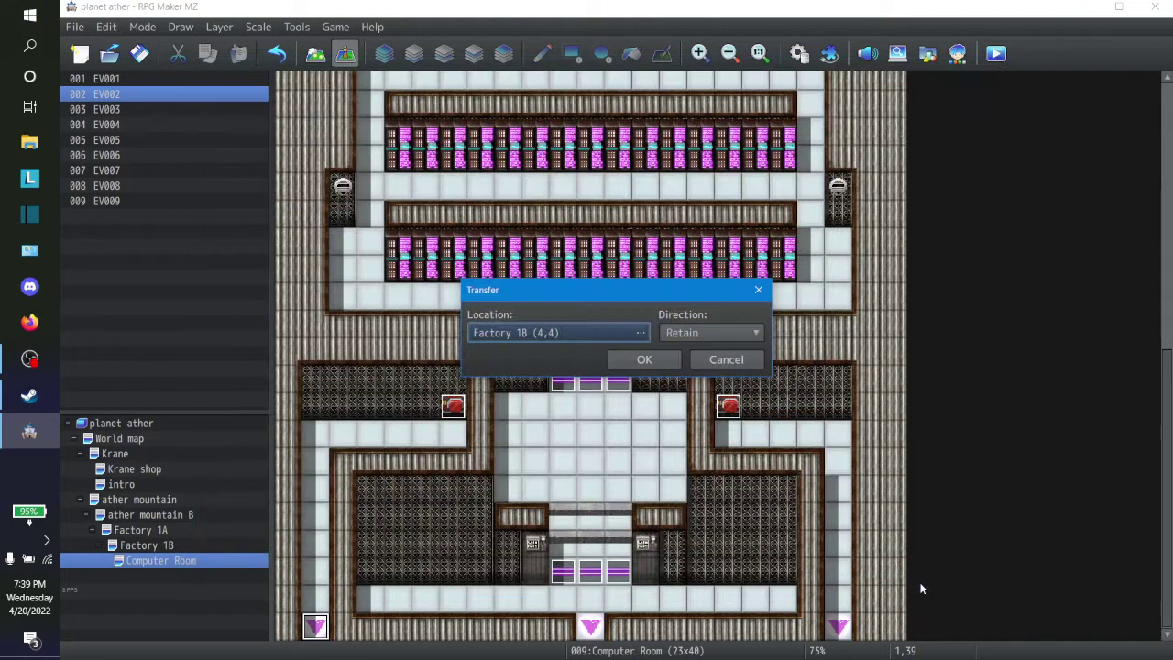
left_click(644, 360)
Create a transfer event on the arrow tile at 20,39 leading to Factory 1B at 20,4 with direction Retain
left_click(833, 631)
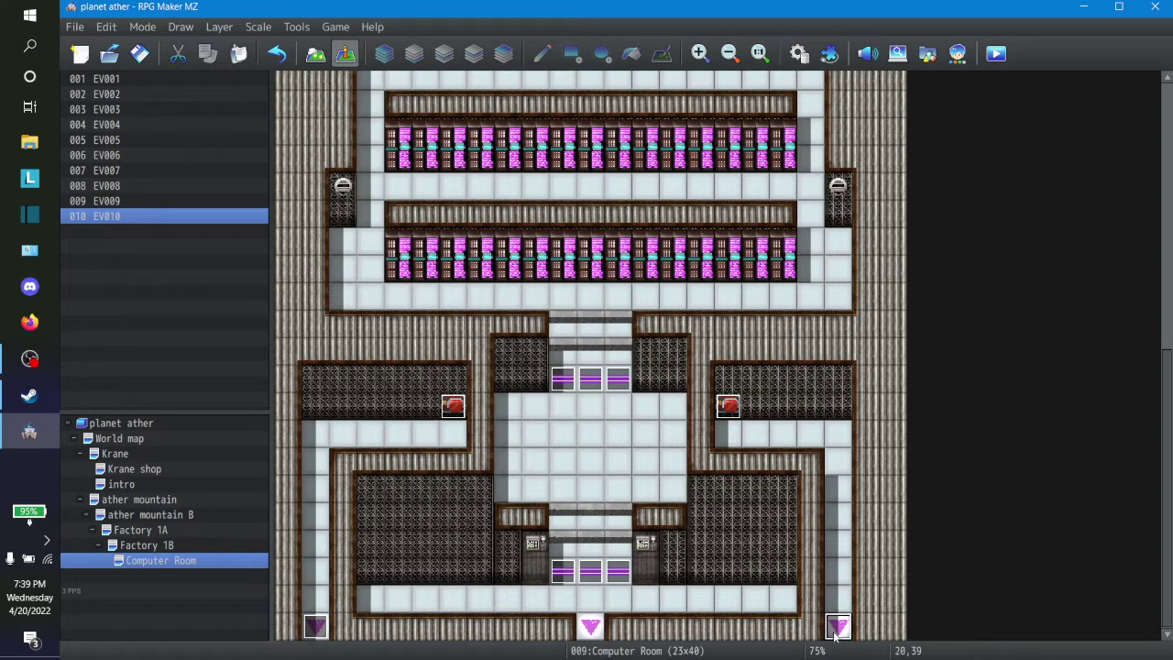
double_click(833, 630)
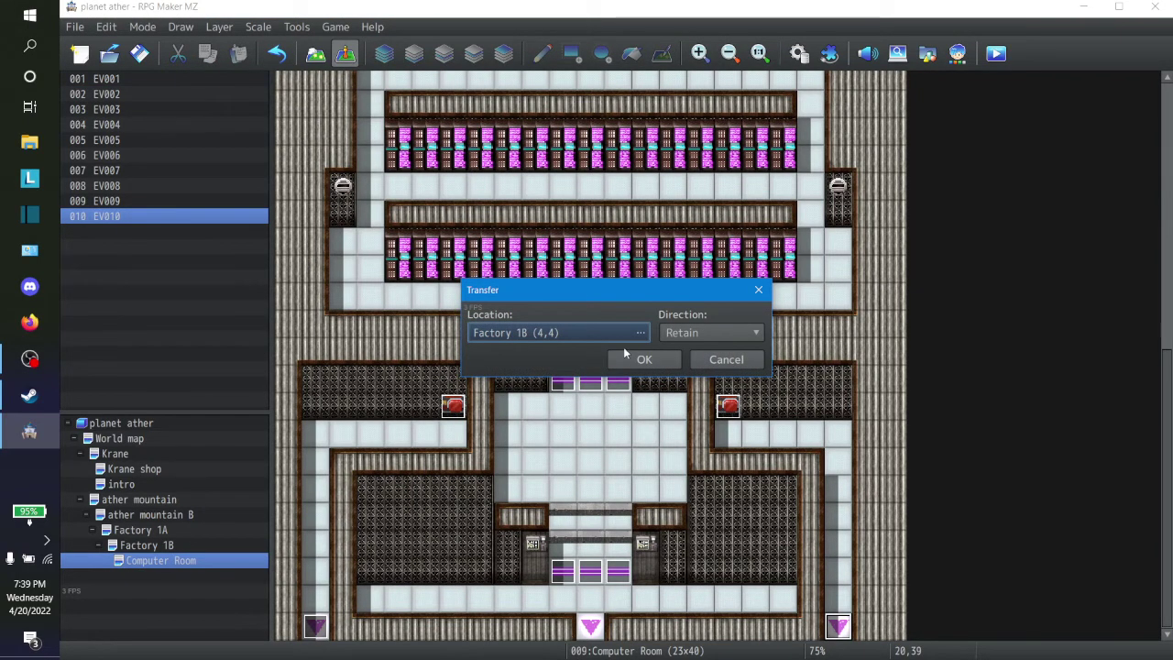
left_click(619, 335)
left_click(785, 165)
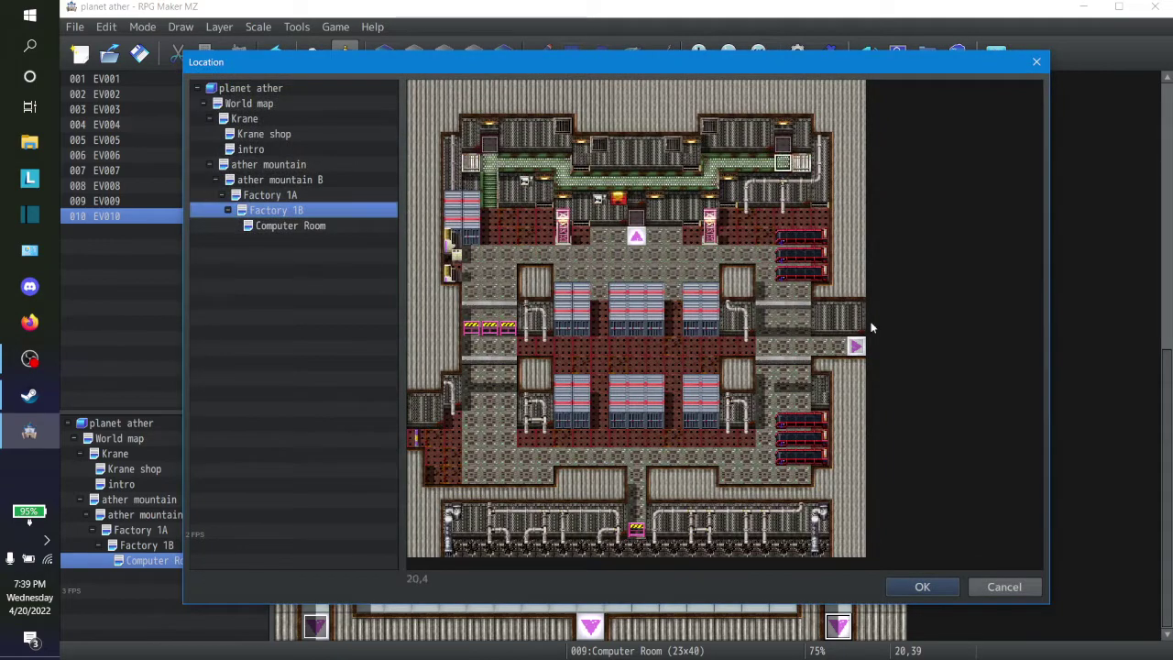
left_click(922, 586)
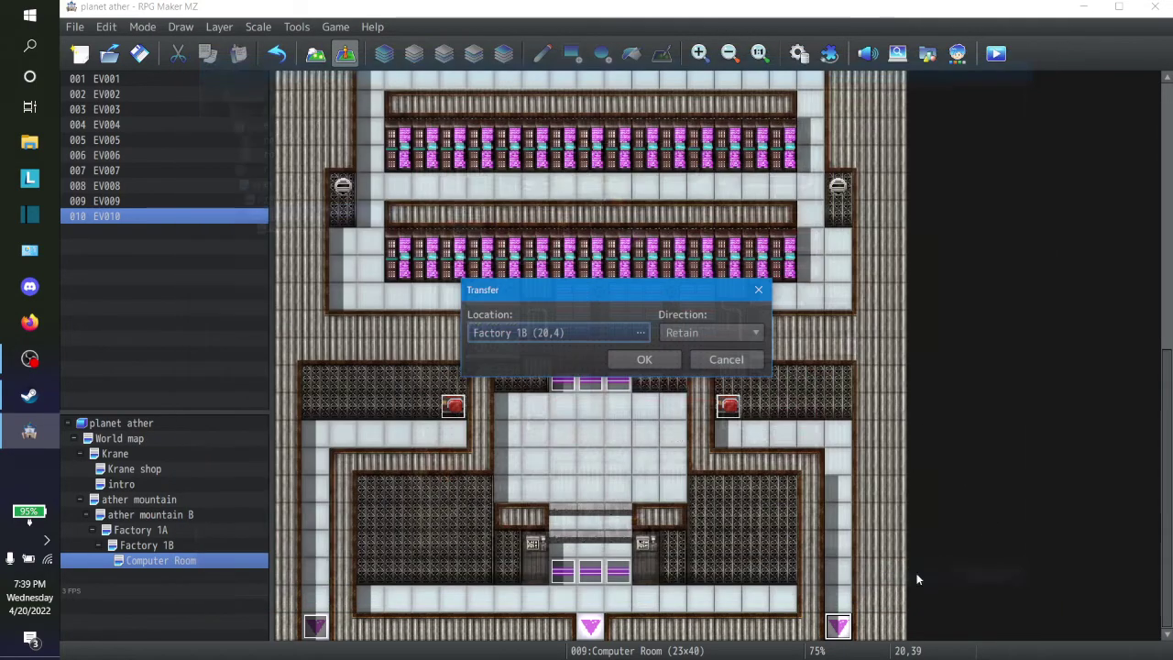
left_click(641, 358)
Create a transfer event on the arrow tile at 11,39 leading to Factory 1B at 12,8 with direction Retain
left_click(589, 637)
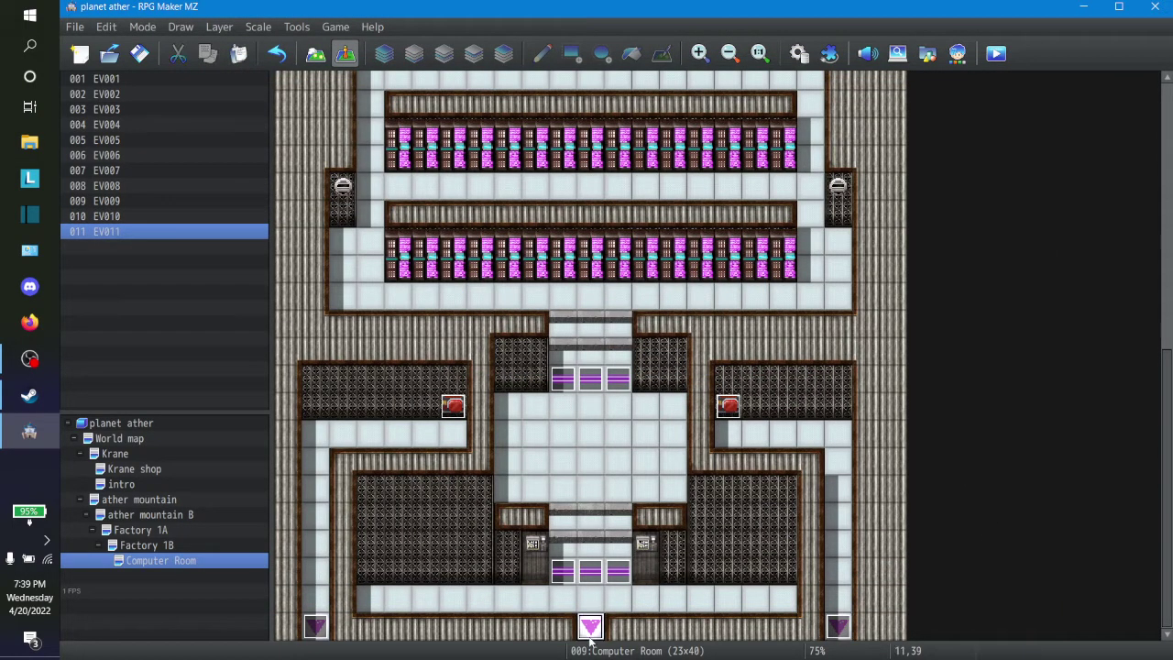
double_click(589, 632)
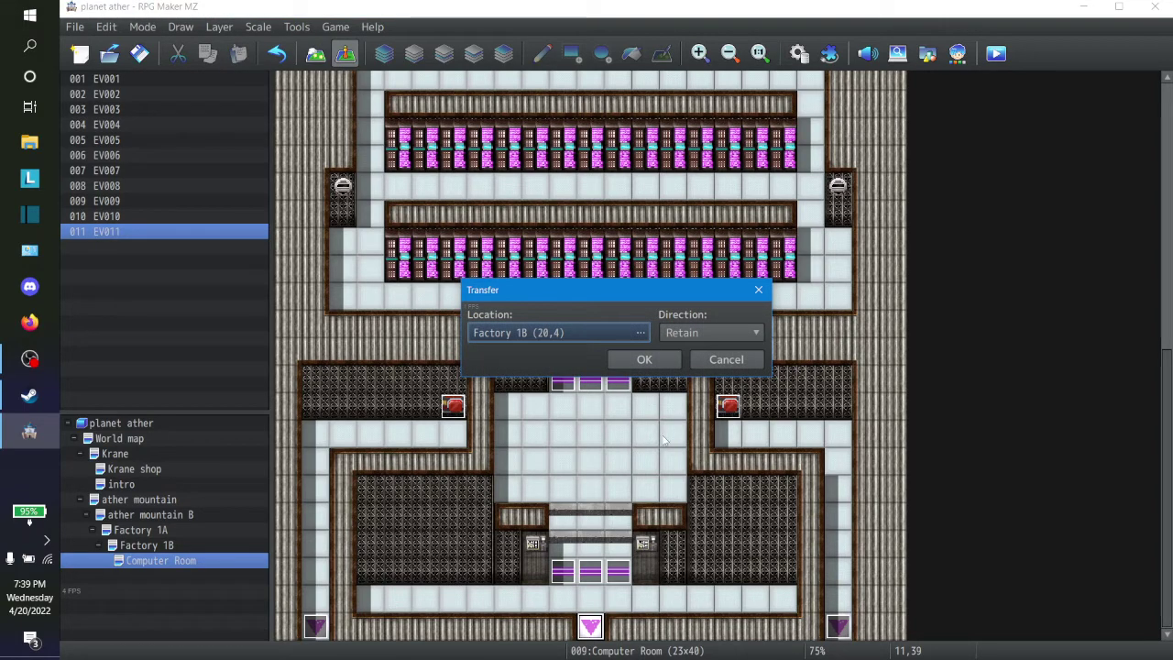
left_click(600, 336)
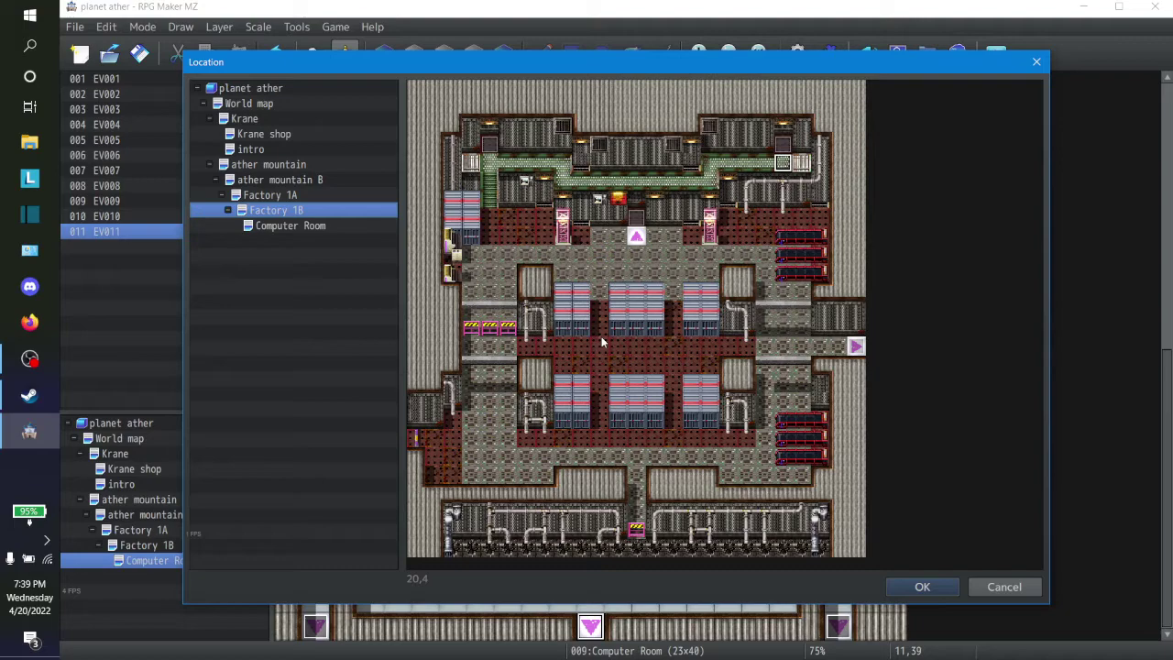
left_click(636, 236)
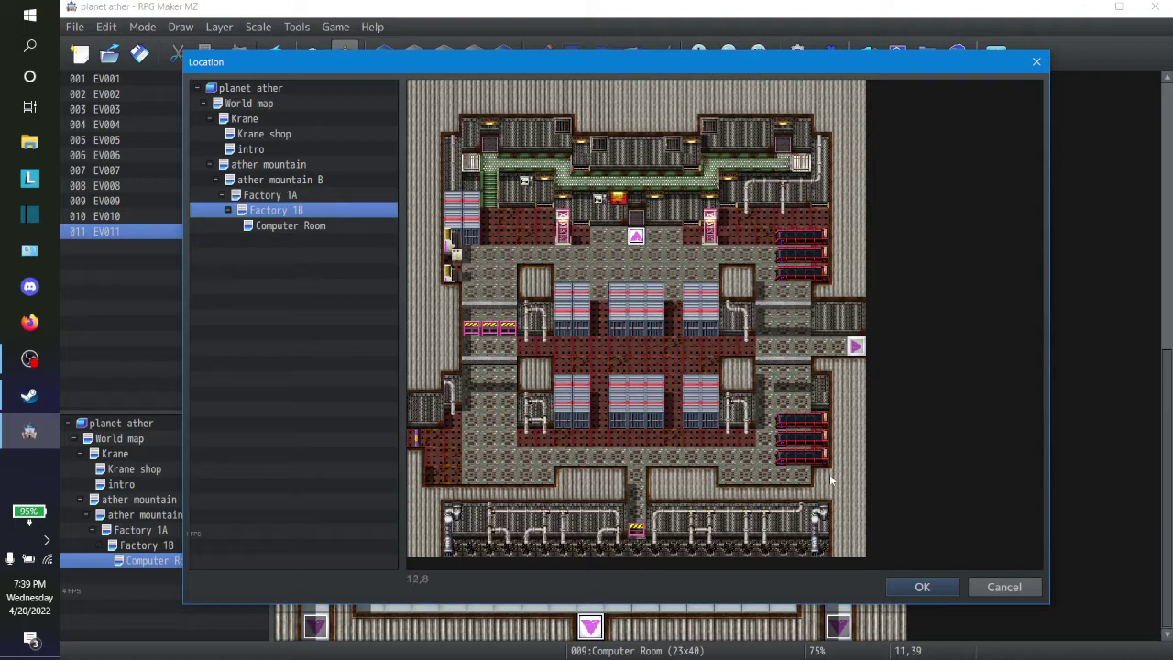
left_click(937, 587)
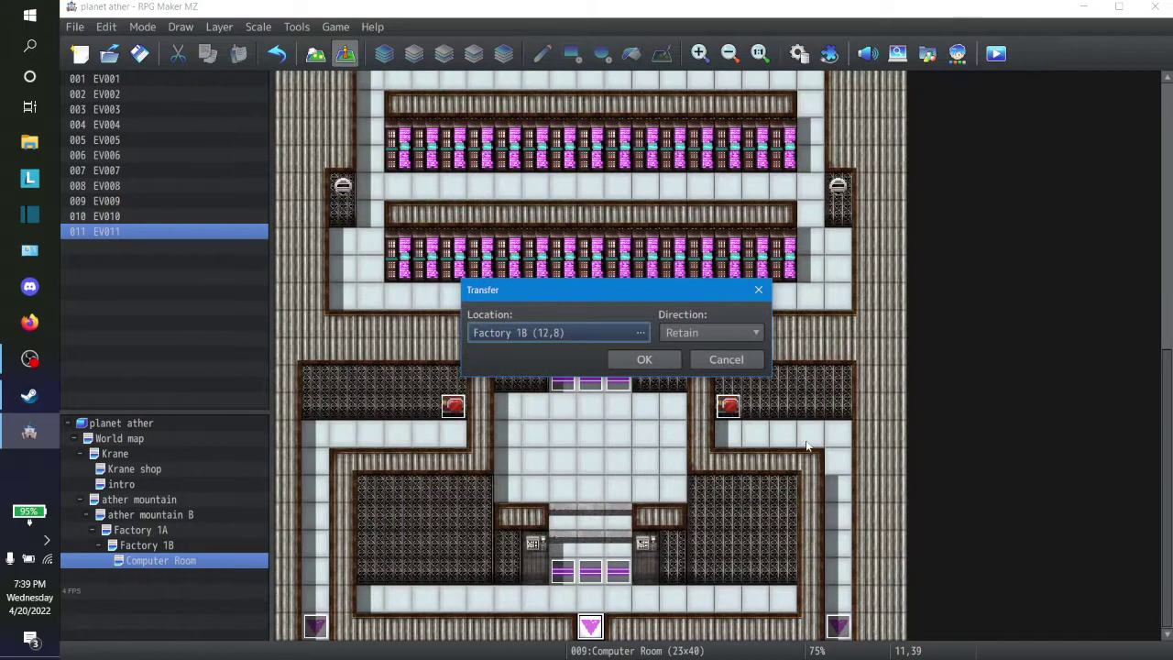
left_click(645, 362)
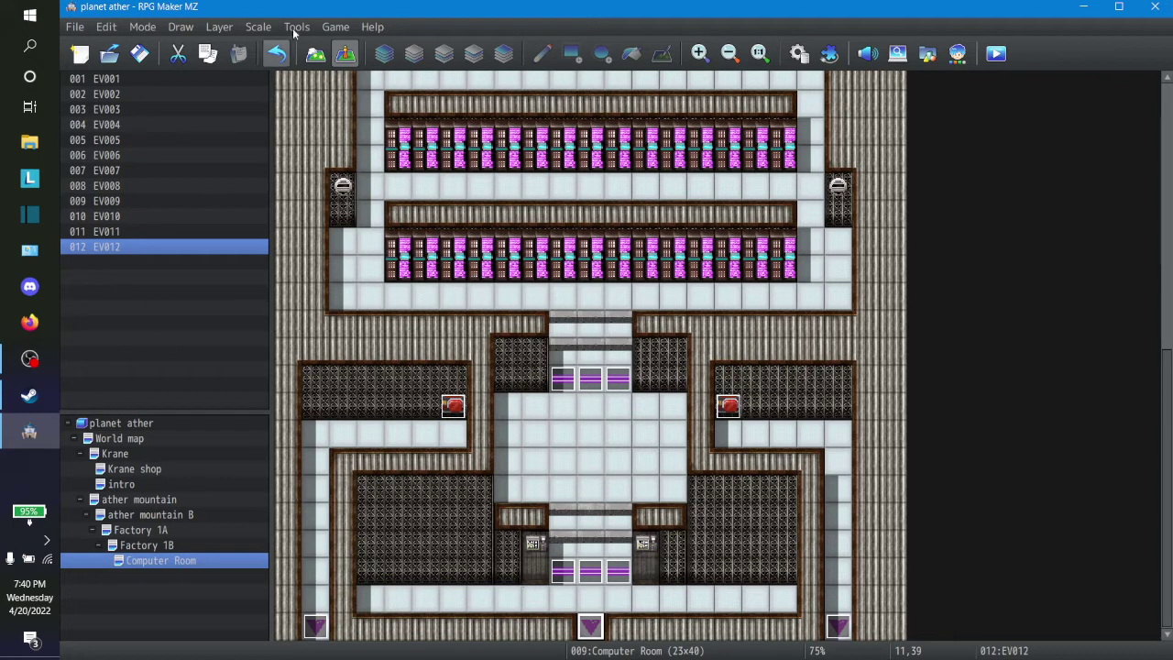
In map editing mode, place the three-tile-wide Stairs E (Carpet) from tileset A at 10,36 to 12,36, just above the lower laser barrier
left_click(315, 54)
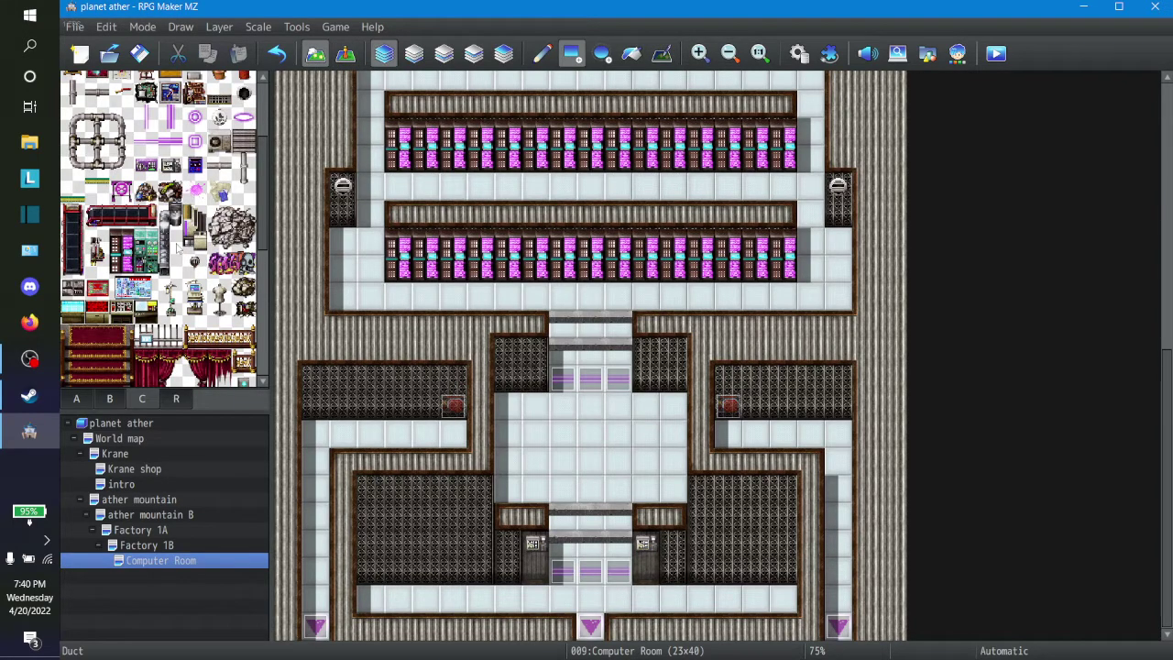
scroll(156, 229, "down", 10)
left_click(109, 397)
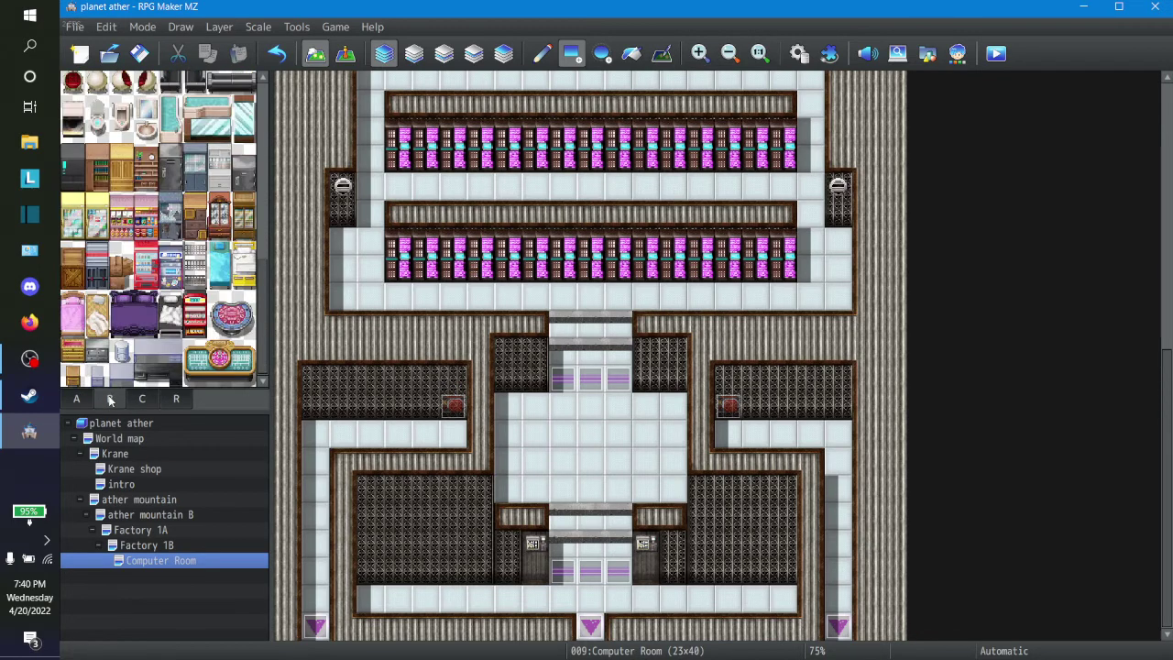
left_click(77, 398)
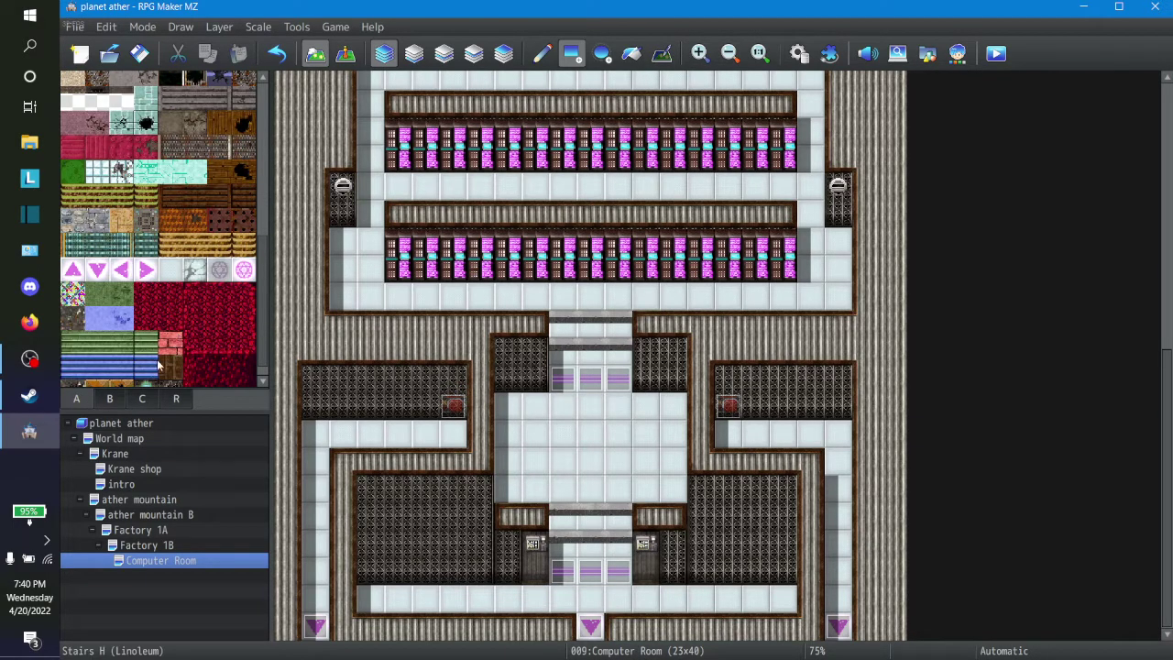
scroll(159, 367, "down", 1)
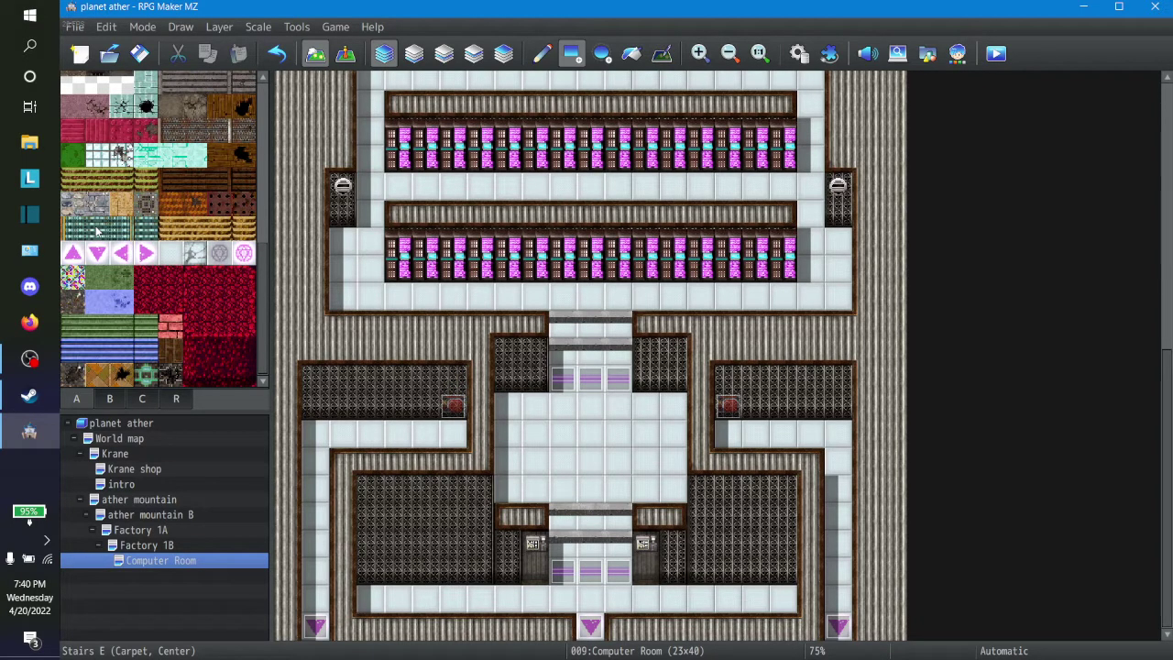
scroll(96, 231, "up", 2)
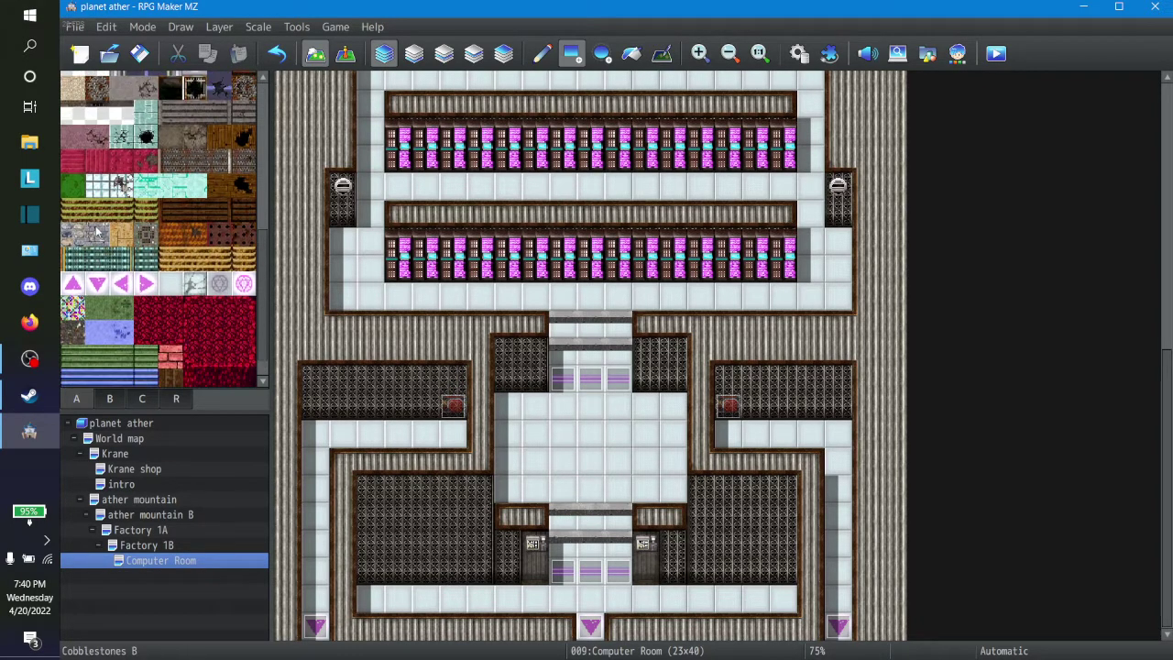
scroll(96, 231, "down", 1)
scroll(159, 285, "down", 1)
scroll(159, 285, "down", 1)
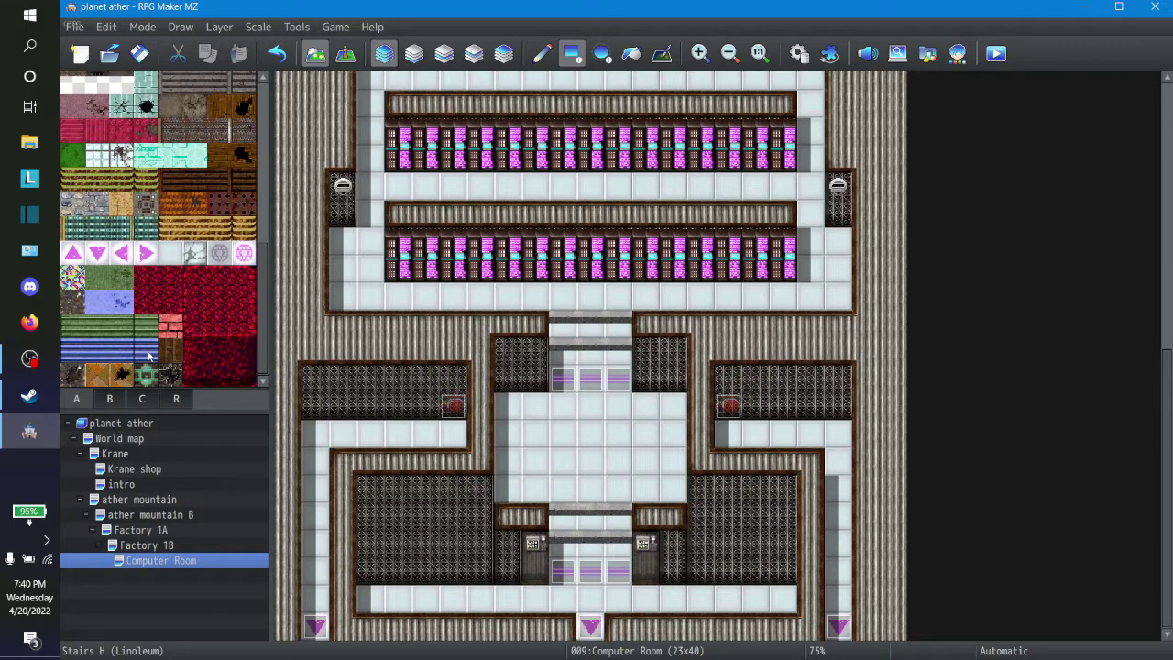
scroll(148, 355, "up", 5)
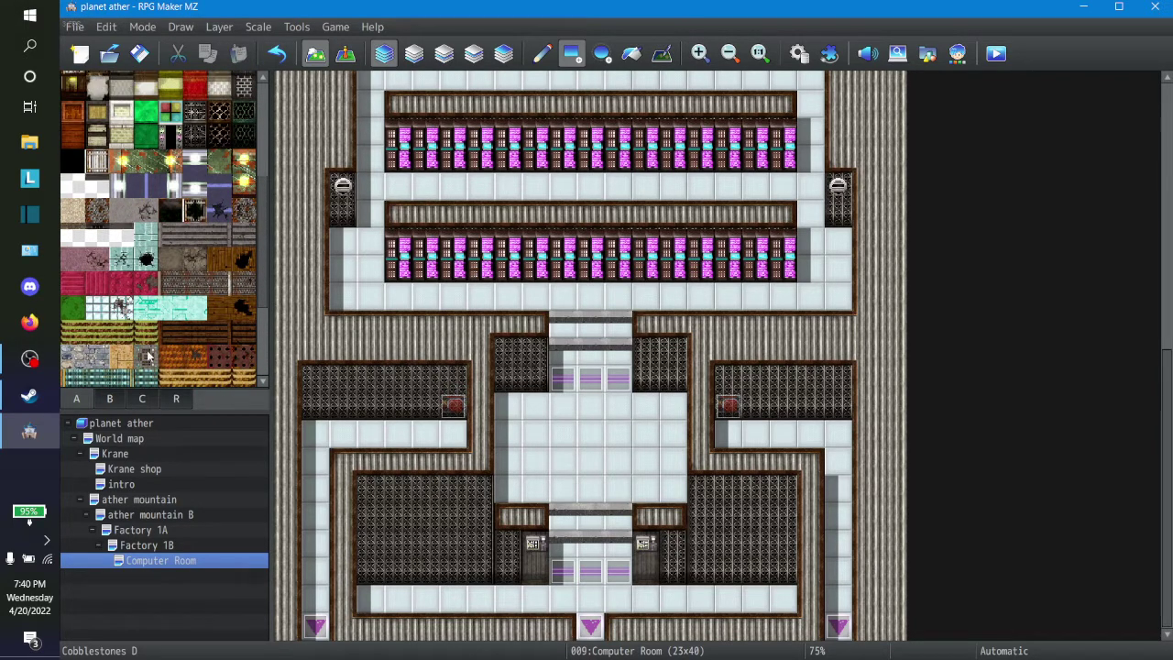
scroll(149, 355, "up", 7)
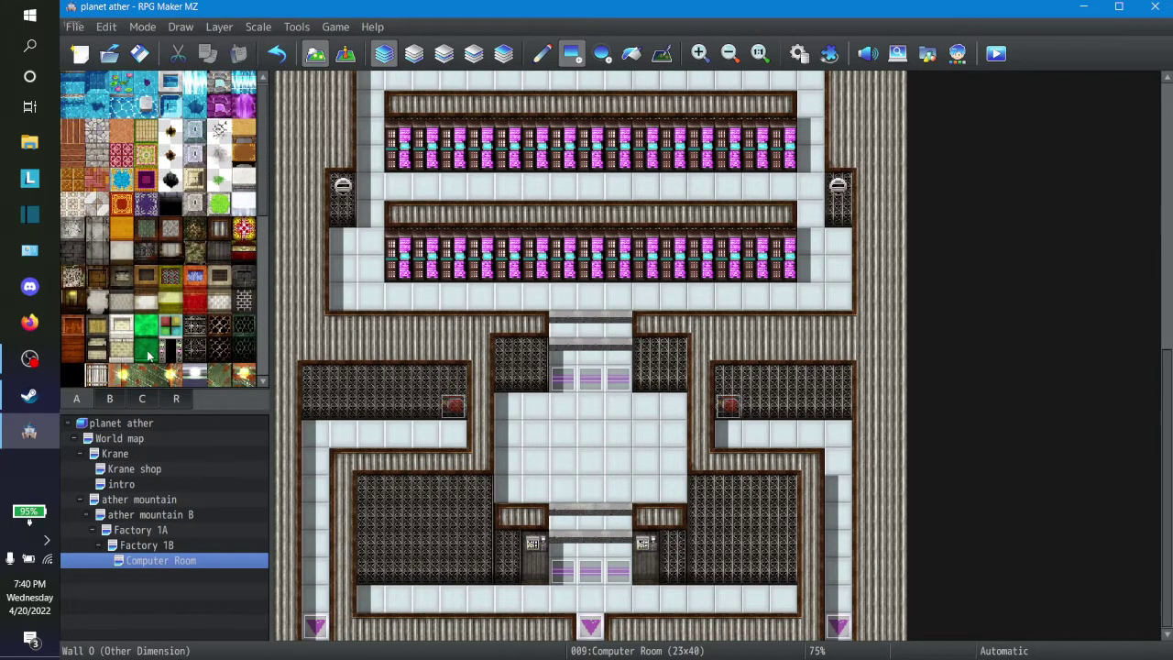
scroll(149, 355, "down", 9)
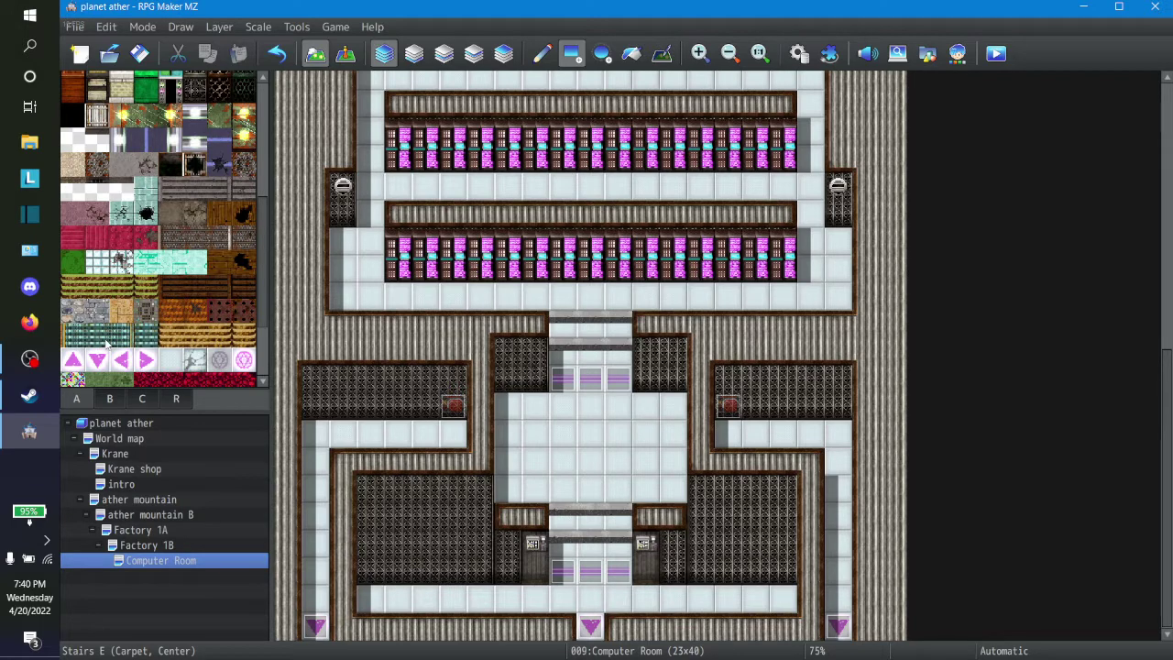
left_click_drag(82, 341, 127, 341)
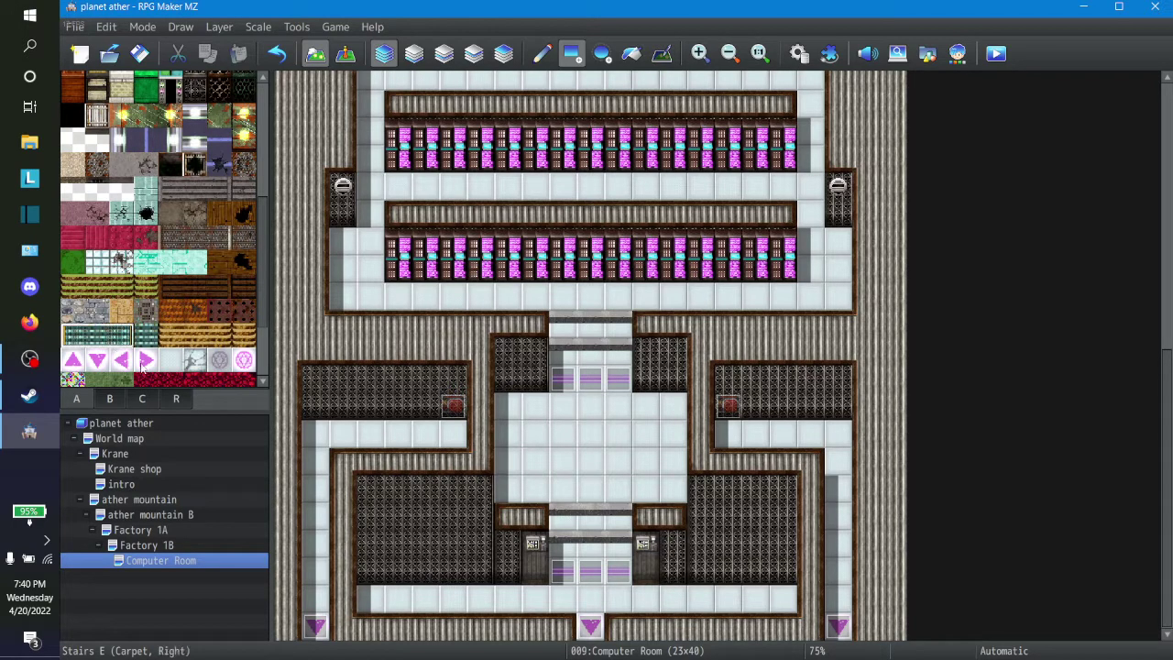
left_click(555, 544)
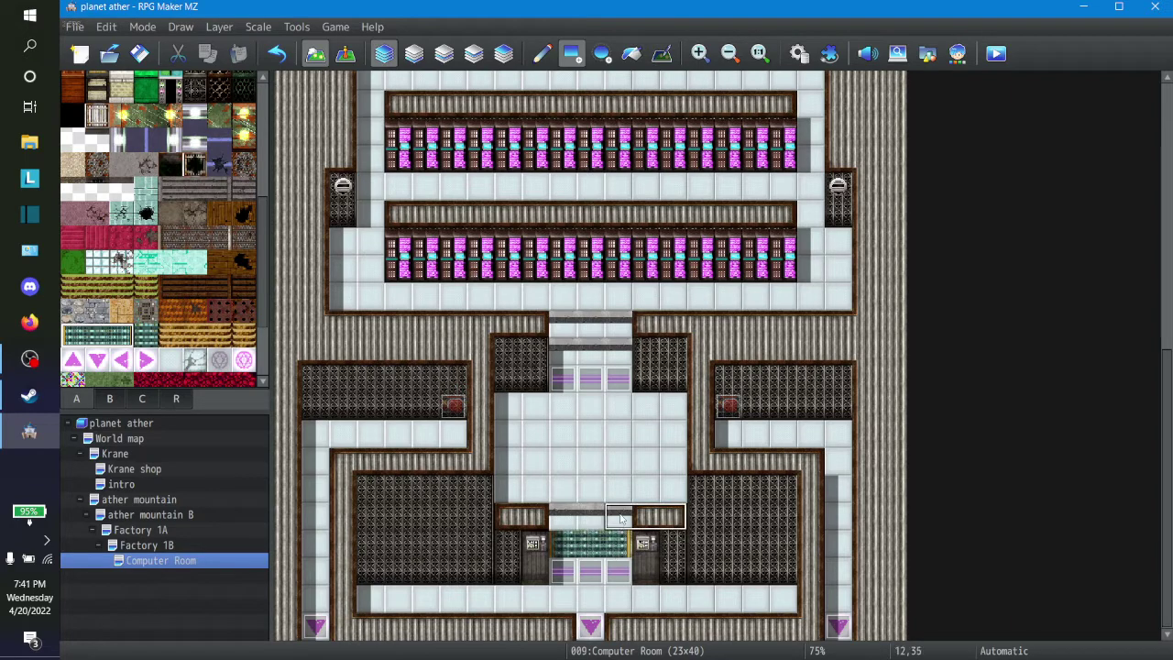
Look through the B and C tilesets for tiles suited to the passage around the new stairs
left_click(114, 400)
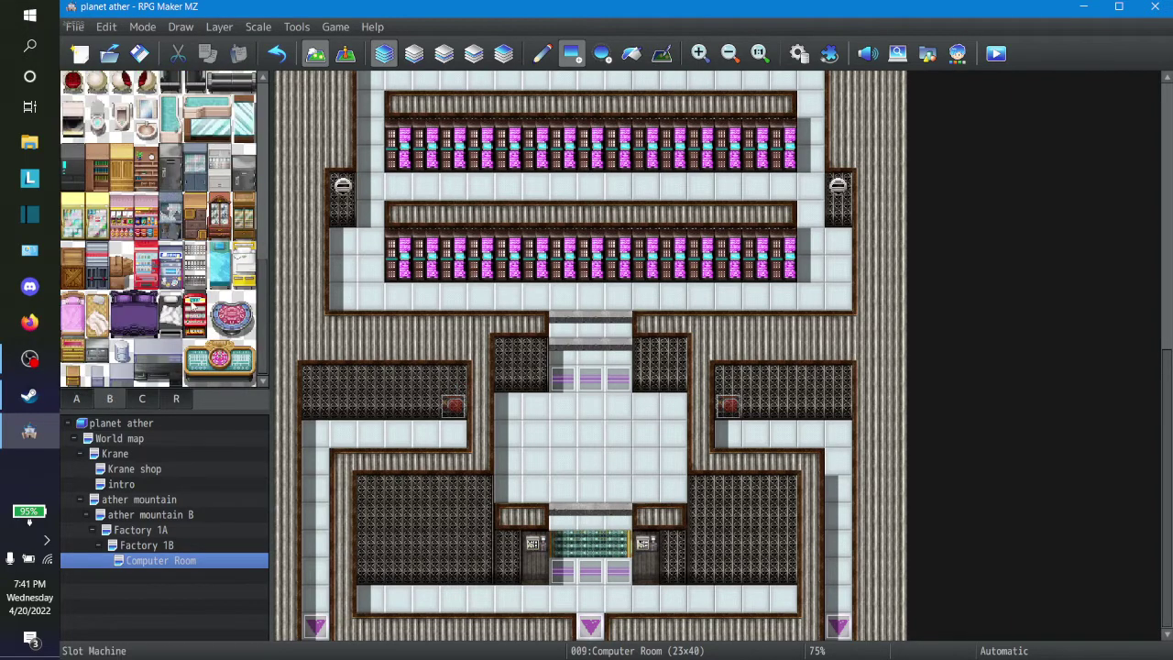
scroll(184, 274, "down", 10)
scroll(193, 310, "up", 3)
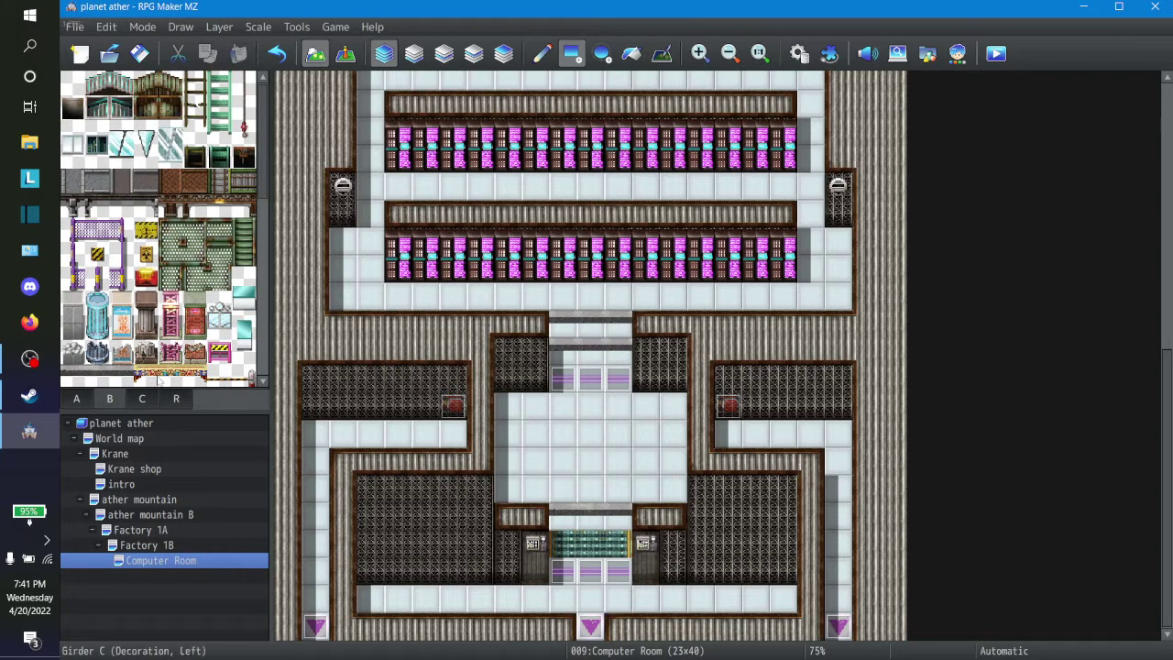
left_click(142, 398)
scroll(249, 236, "down", 10)
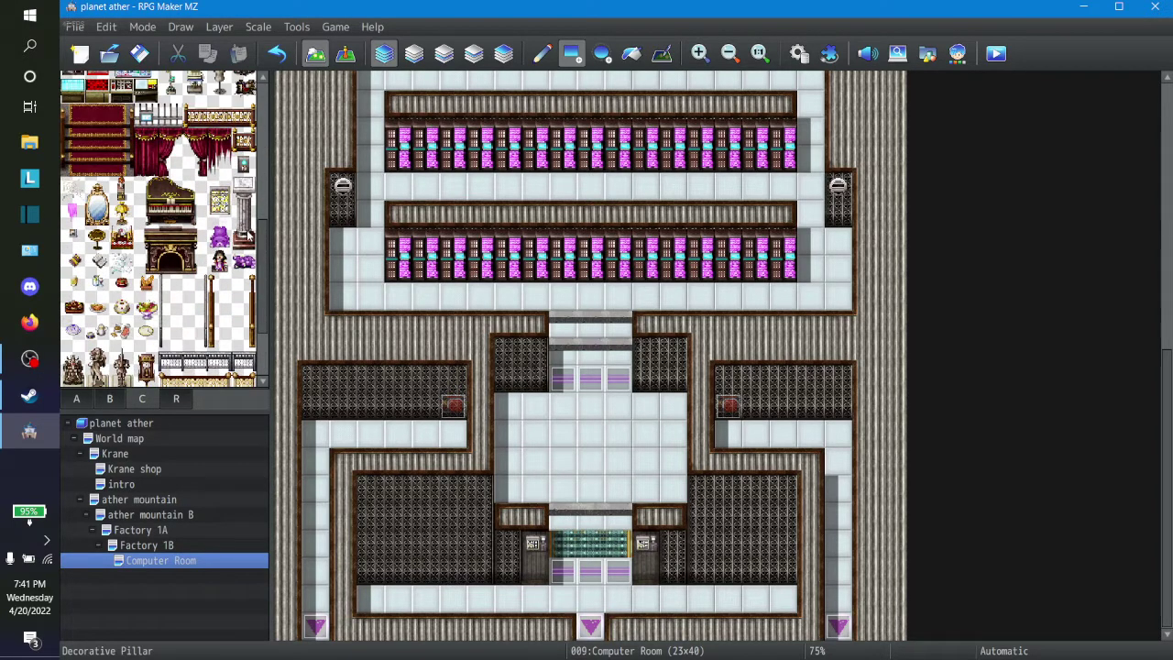
scroll(248, 235, "up", 2)
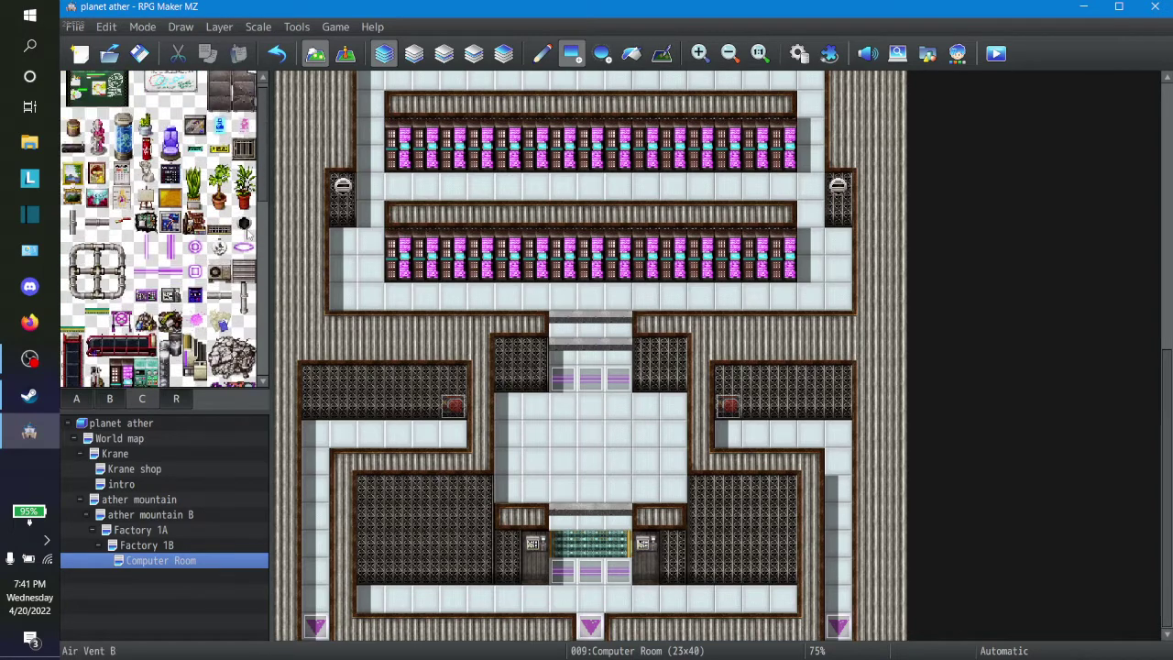
scroll(245, 230, "down", 2)
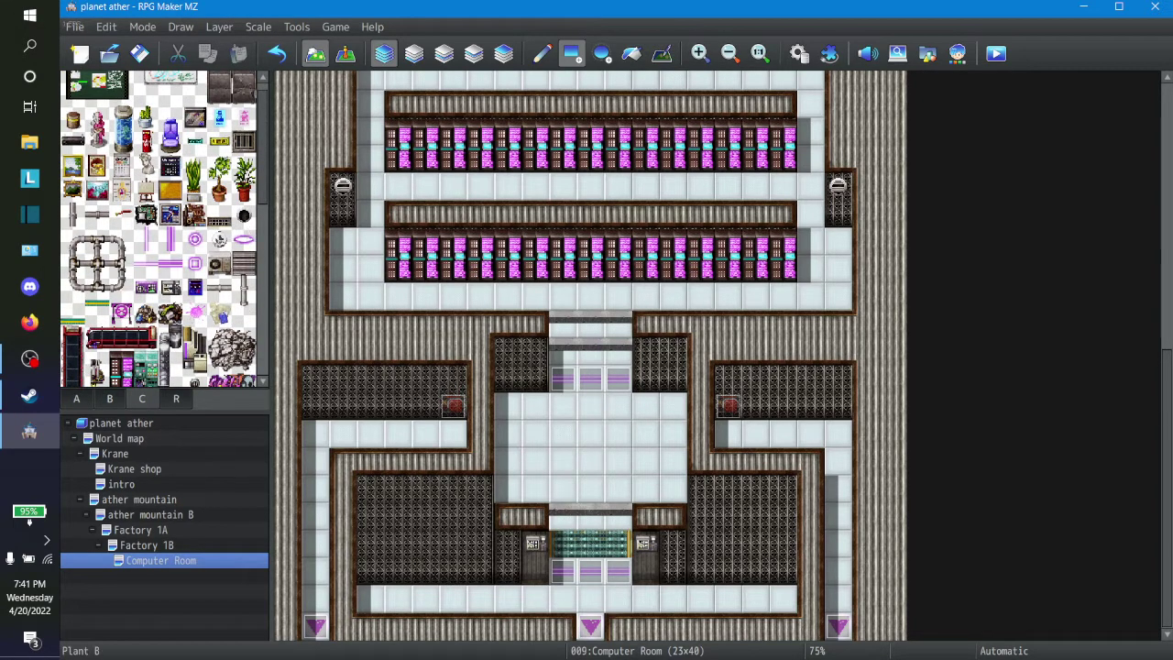
scroll(184, 377, "down", 1)
scroll(183, 378, "up", 10)
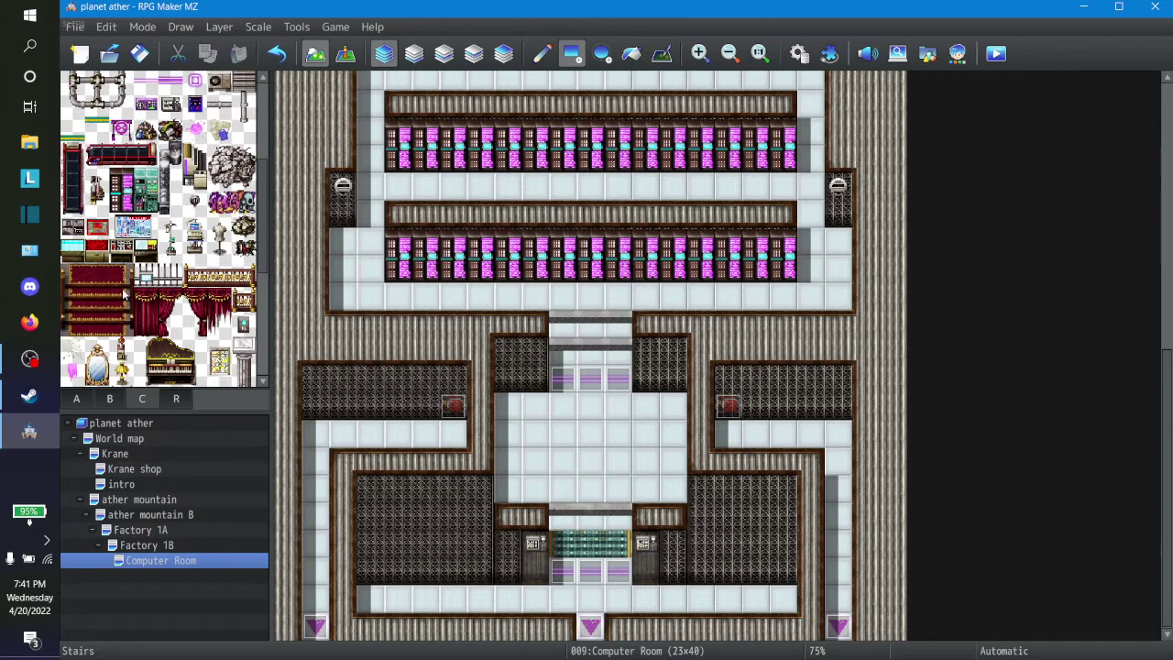
left_click(109, 398)
scroll(164, 229, "down", 2)
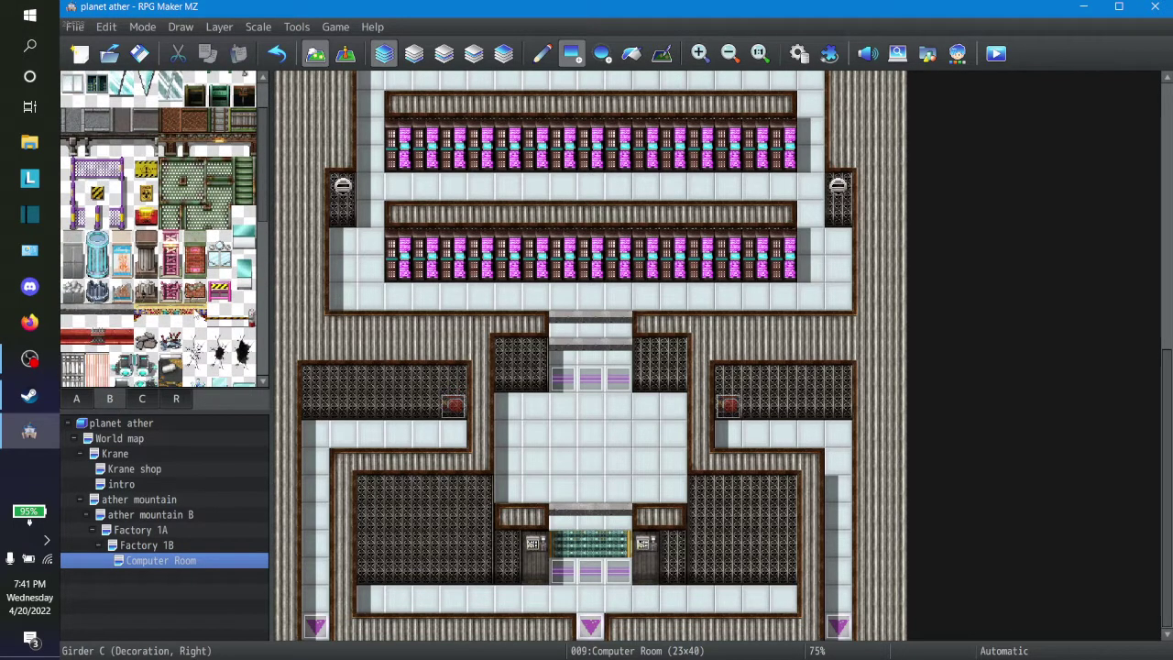
scroll(191, 303, "down", 5)
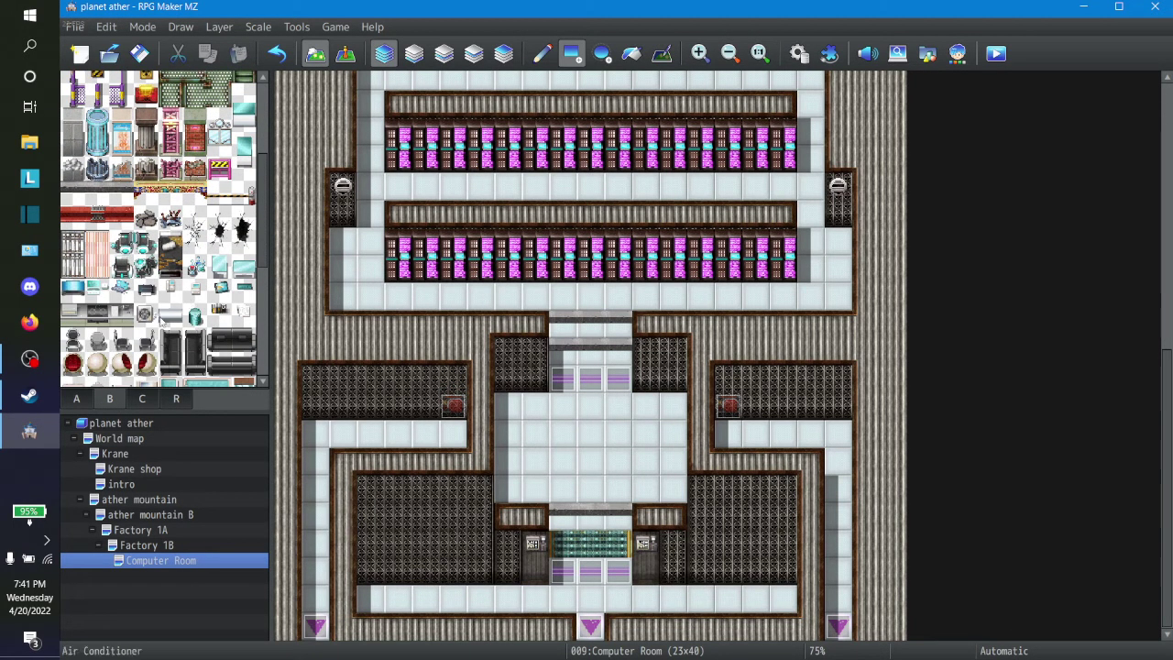
scroll(171, 324, "down", 12)
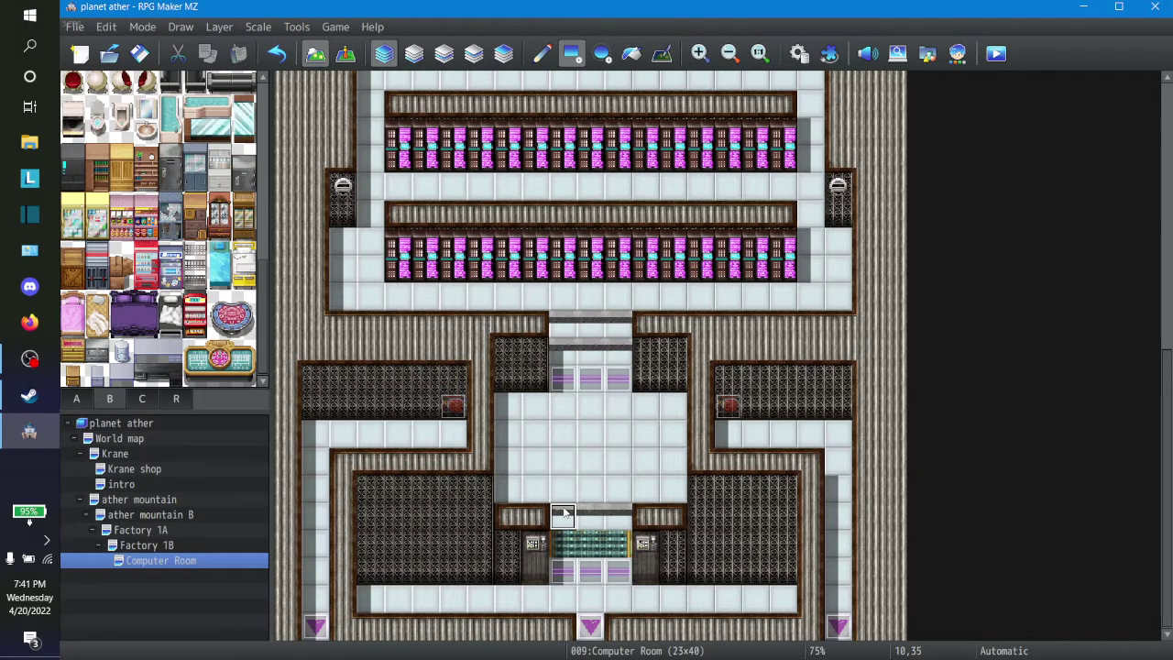
Clear the dark ledges in the upper central passage and place three-tile-wide stairs at 10,29 to 12,29, just above the upper laser barrier
mouse_move(563, 295)
left_mouse_down()
mouse_move(560, 320)
mouse_move(612, 346)
left_mouse_up()
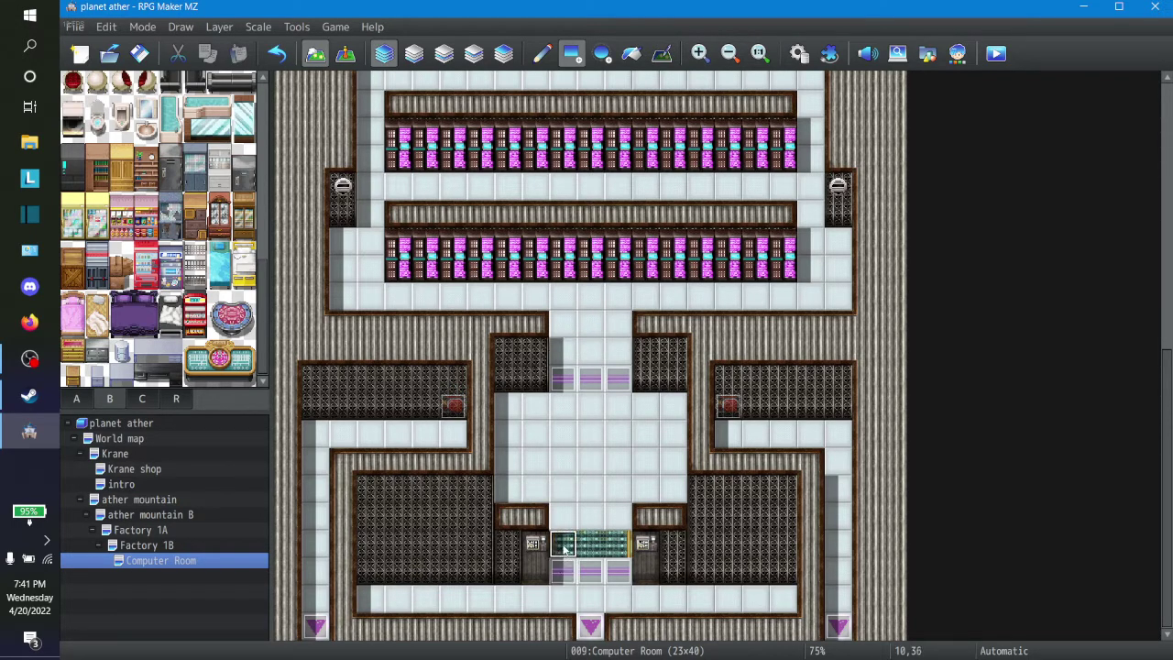
left_click_drag(579, 351, 552, 359)
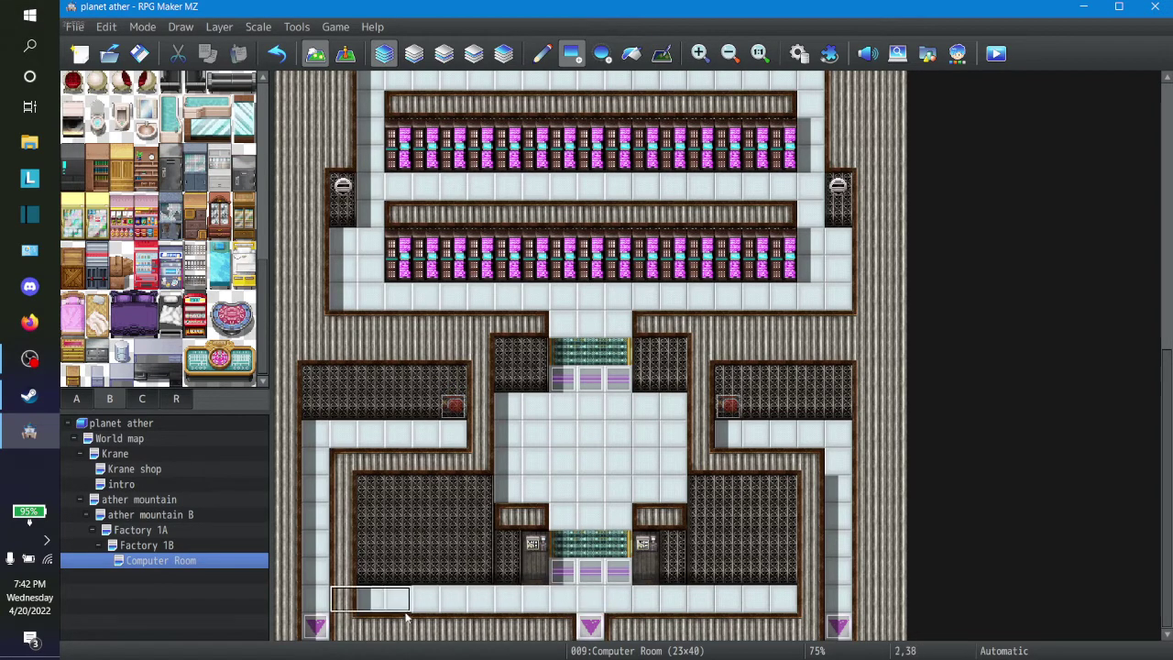
Switch to Factory 1B in event mode, inspect the door event at 12,7 and survey the rest of the map
left_click(140, 546)
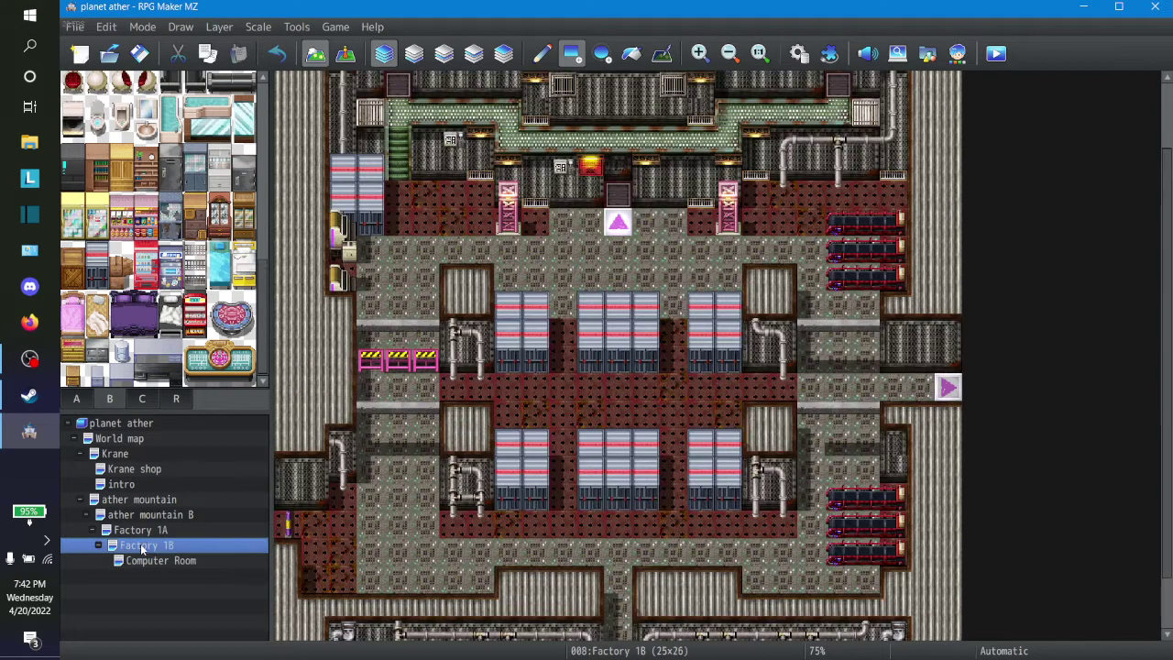
left_click(146, 560)
left_click(146, 546)
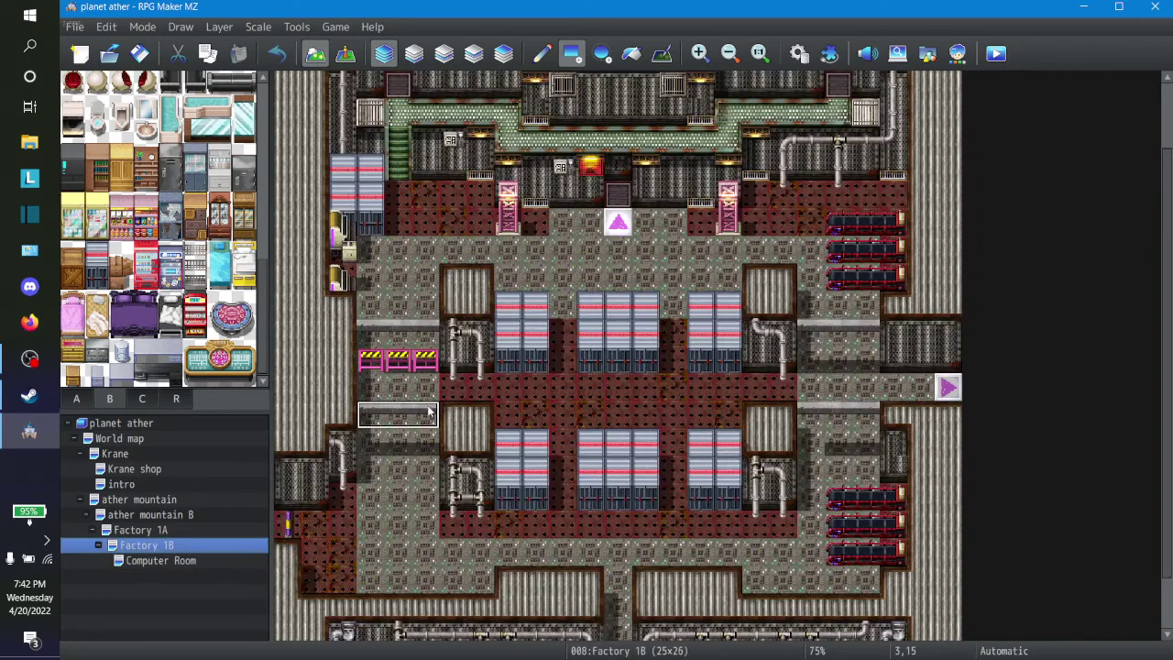
scroll(427, 412, "up", 3)
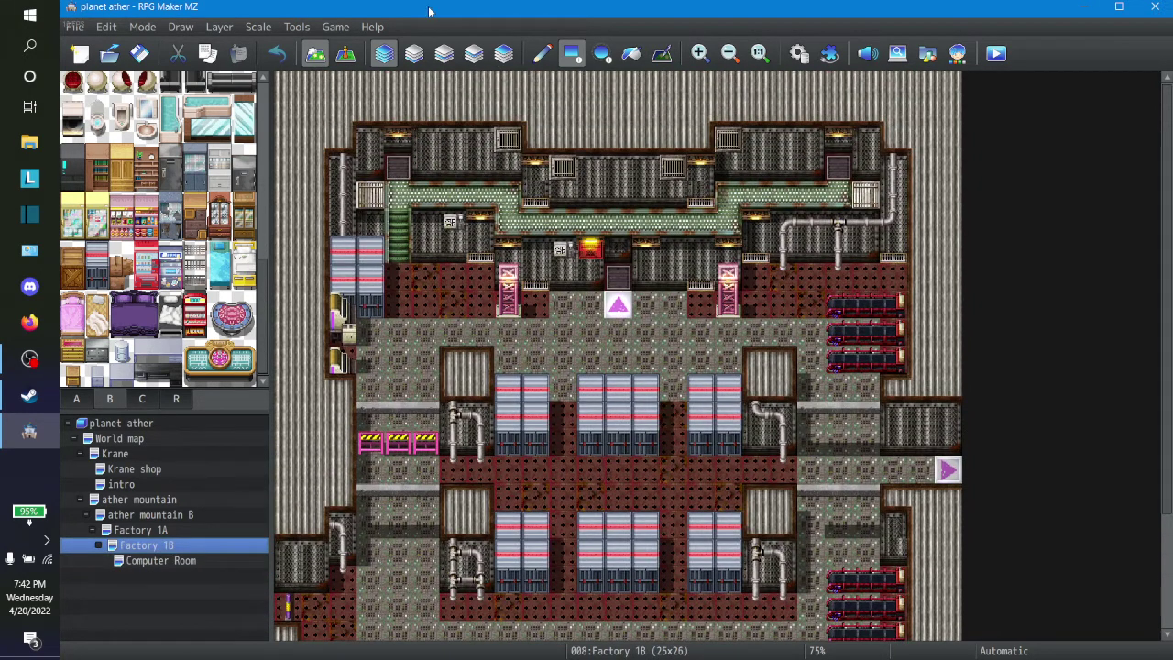
left_click(344, 53)
left_click(623, 284)
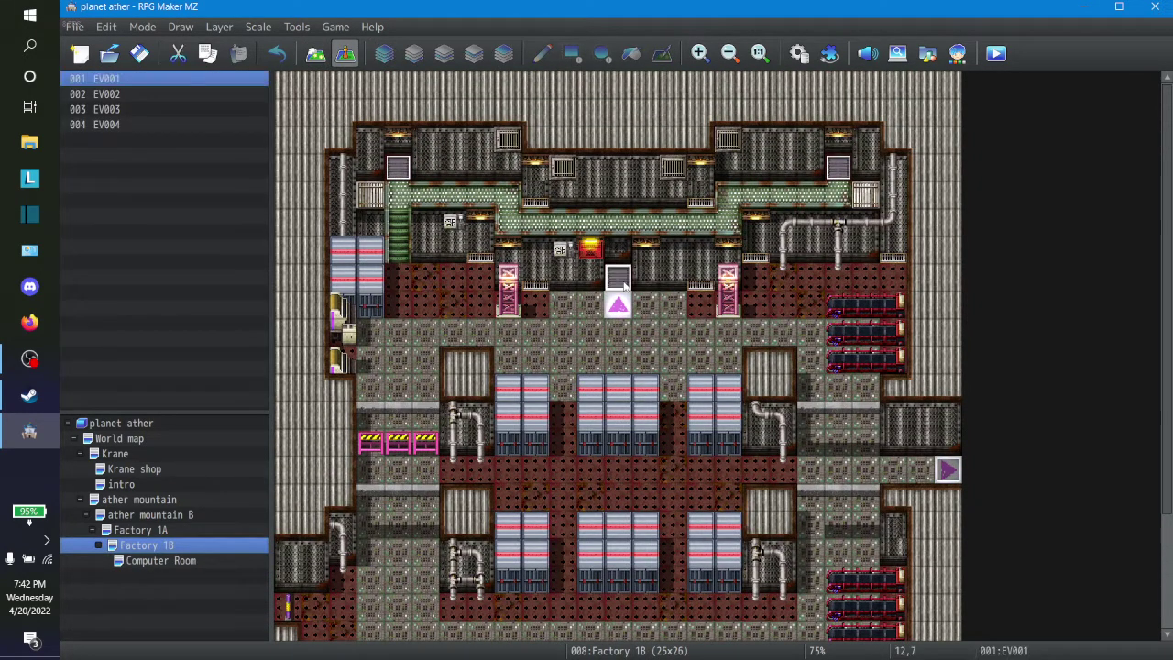
right_click(623, 284)
left_click(667, 295)
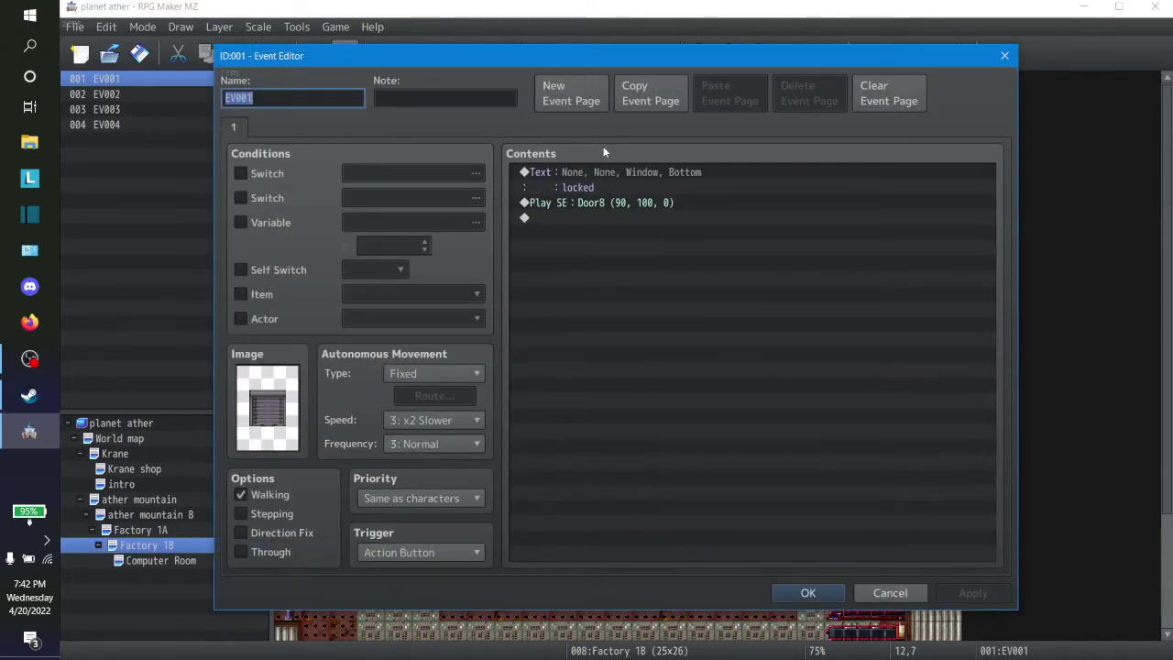
left_click(809, 593)
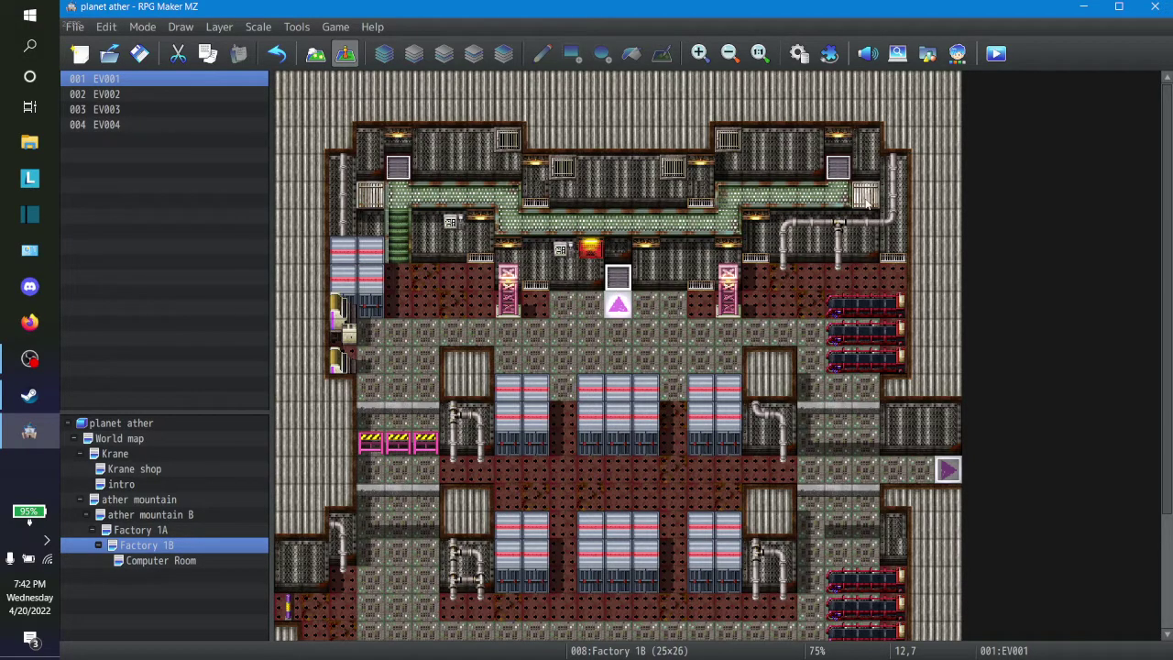
scroll(867, 204, "down", 3)
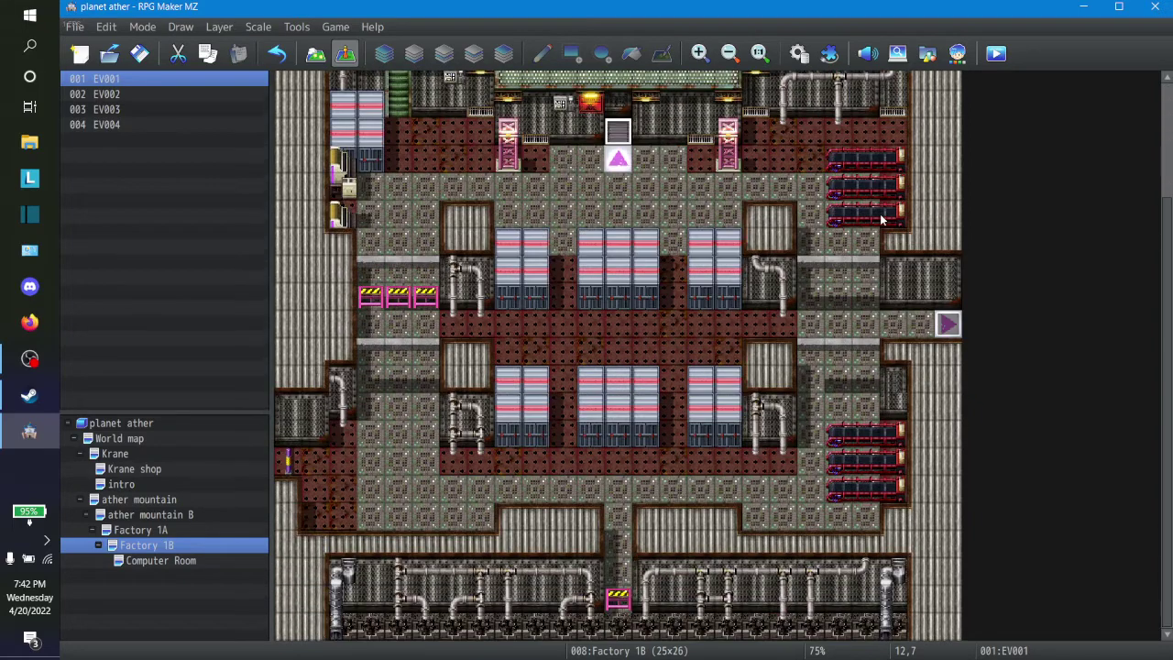
scroll(803, 448, "up", 3)
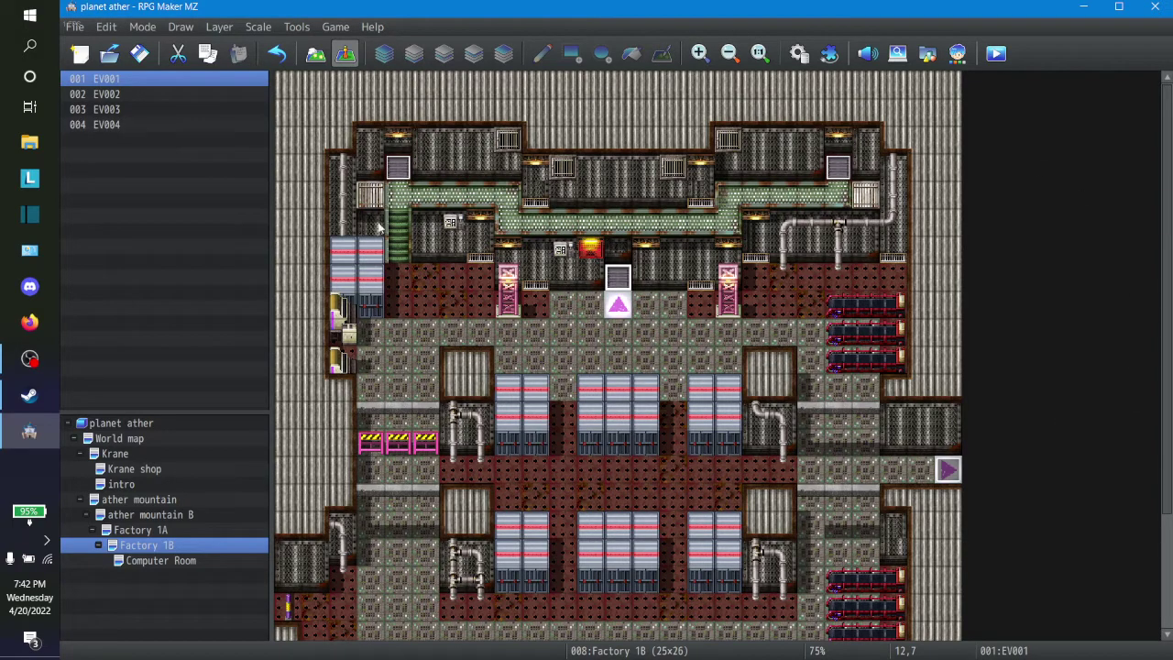
scroll(852, 414, "down", 3)
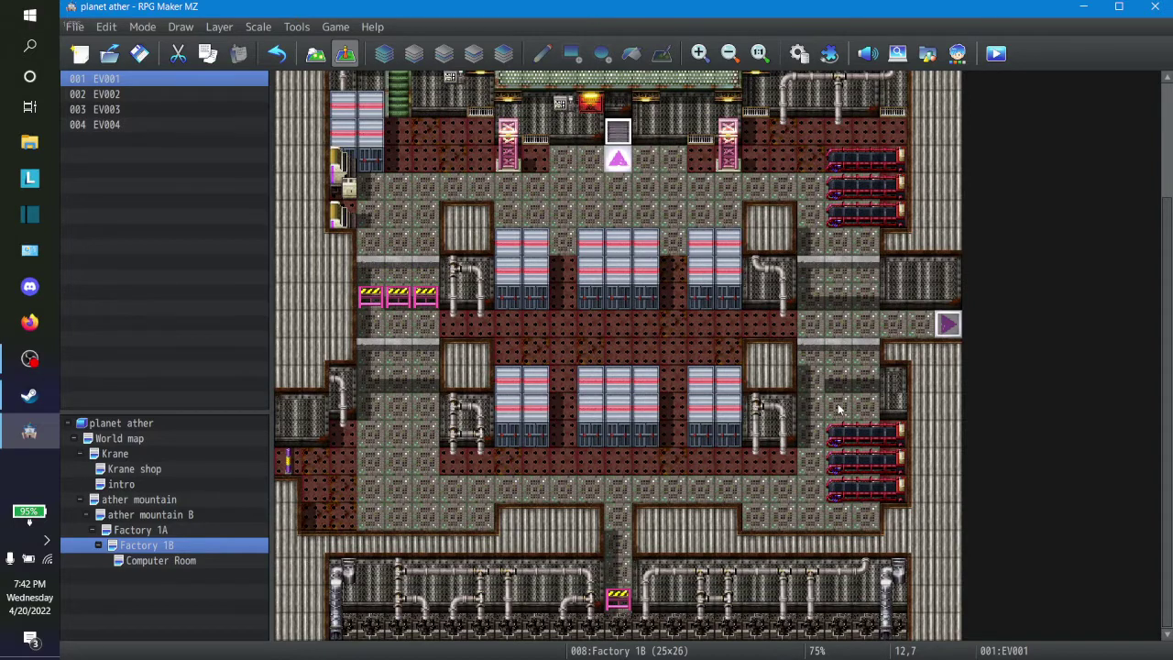
scroll(838, 410, "up", 3)
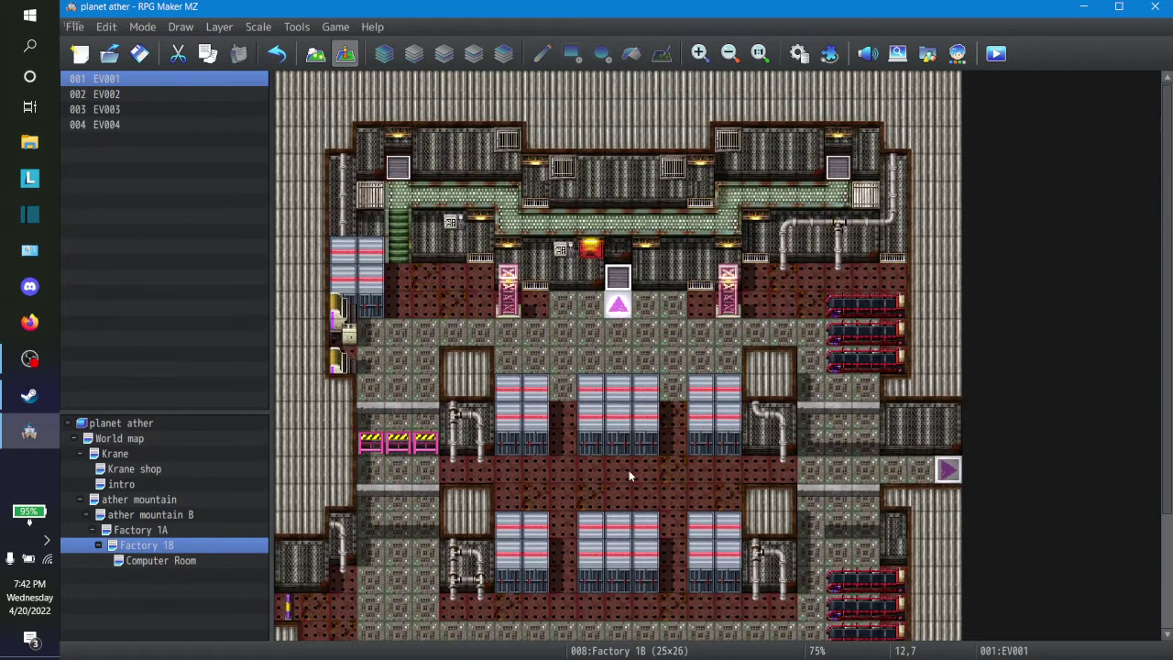
left_click(346, 362)
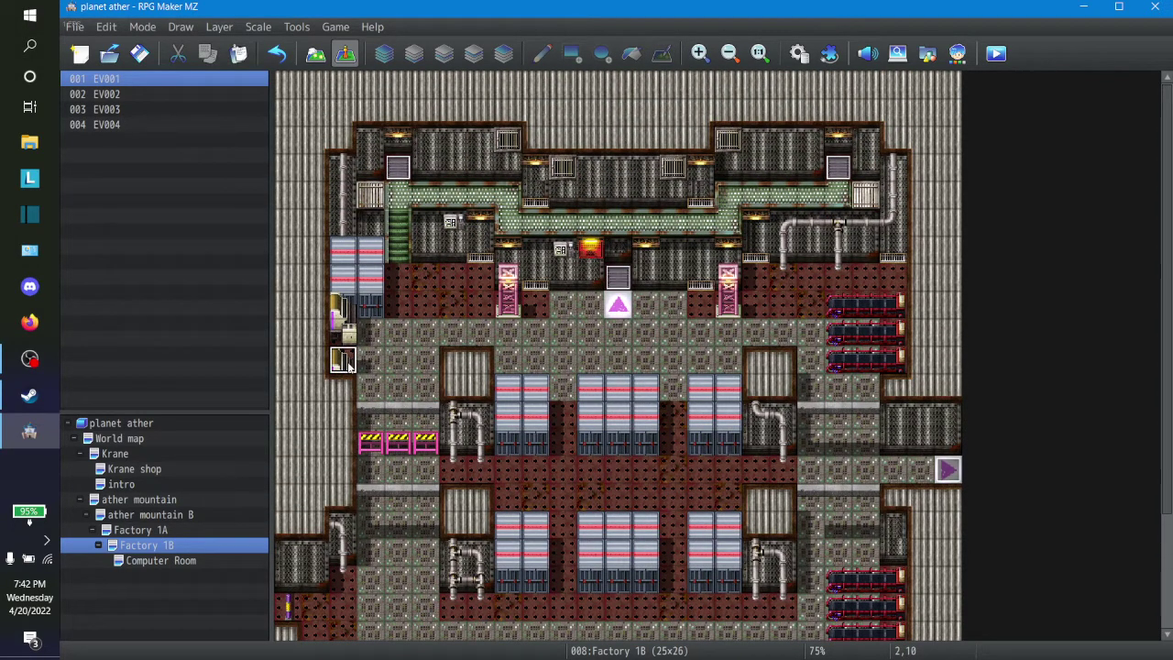
right_click(347, 365)
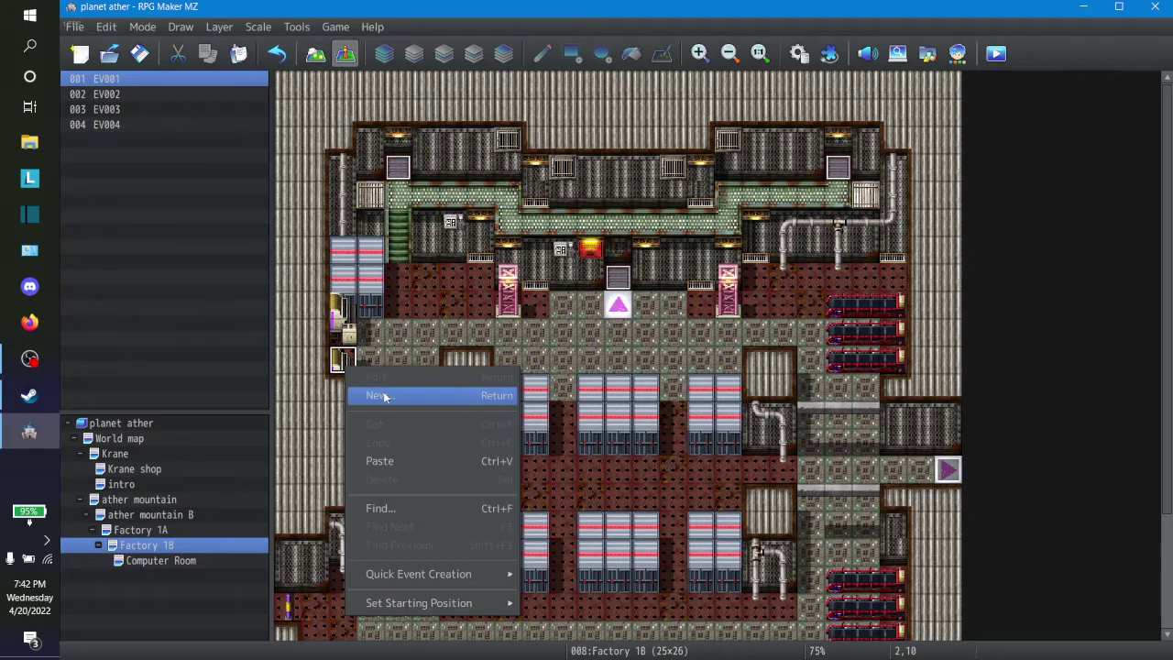
left_click(383, 394)
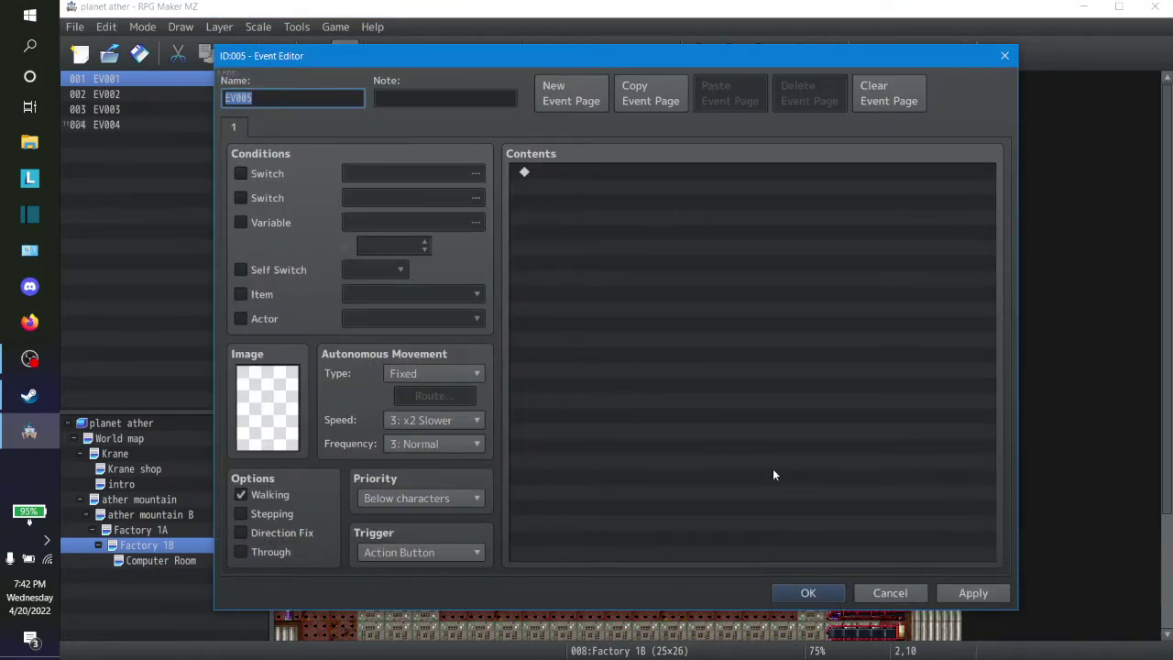
left_click(889, 593)
double_click(346, 374)
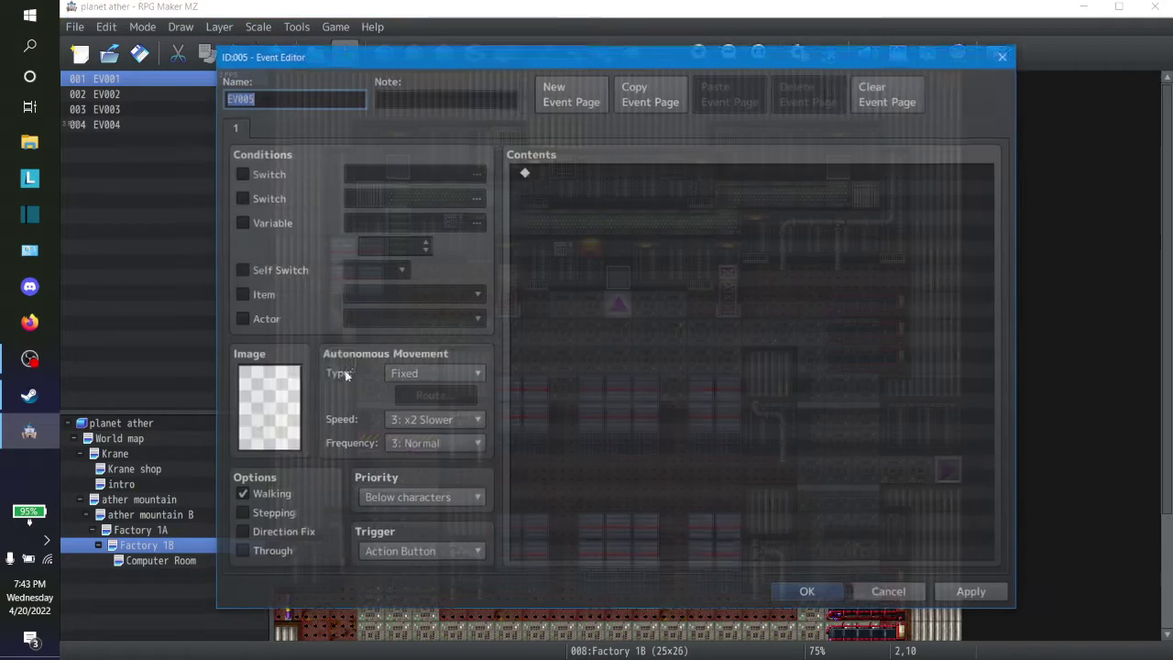
double_click(279, 408)
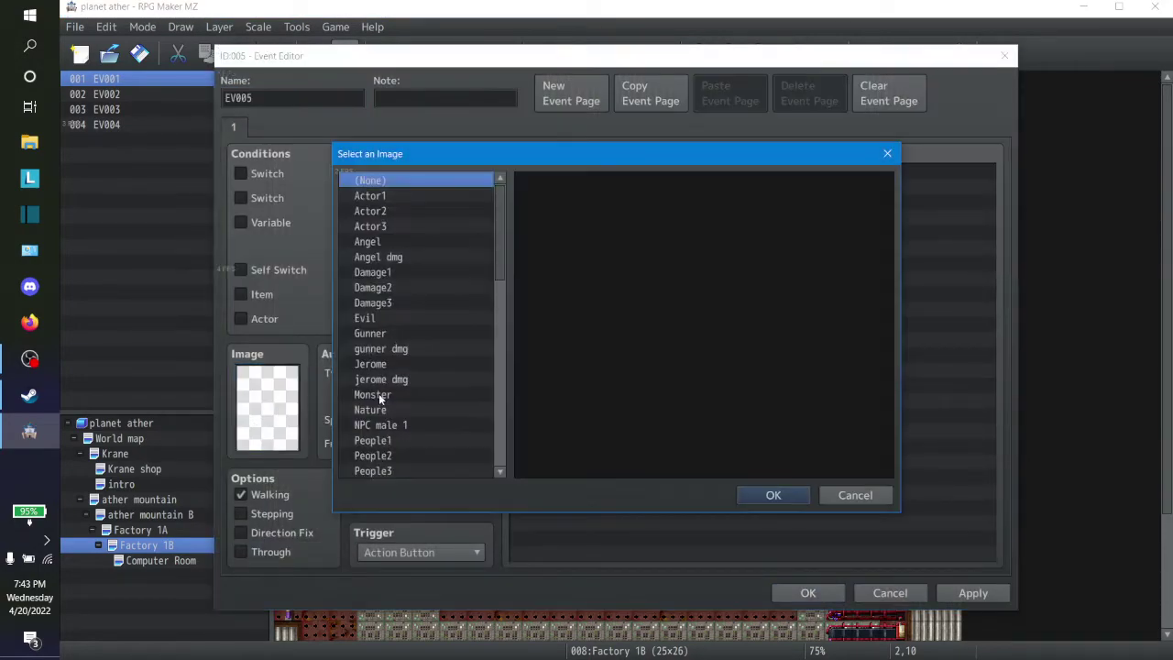
scroll(378, 393, "down", 10)
scroll(396, 455, "down", 2)
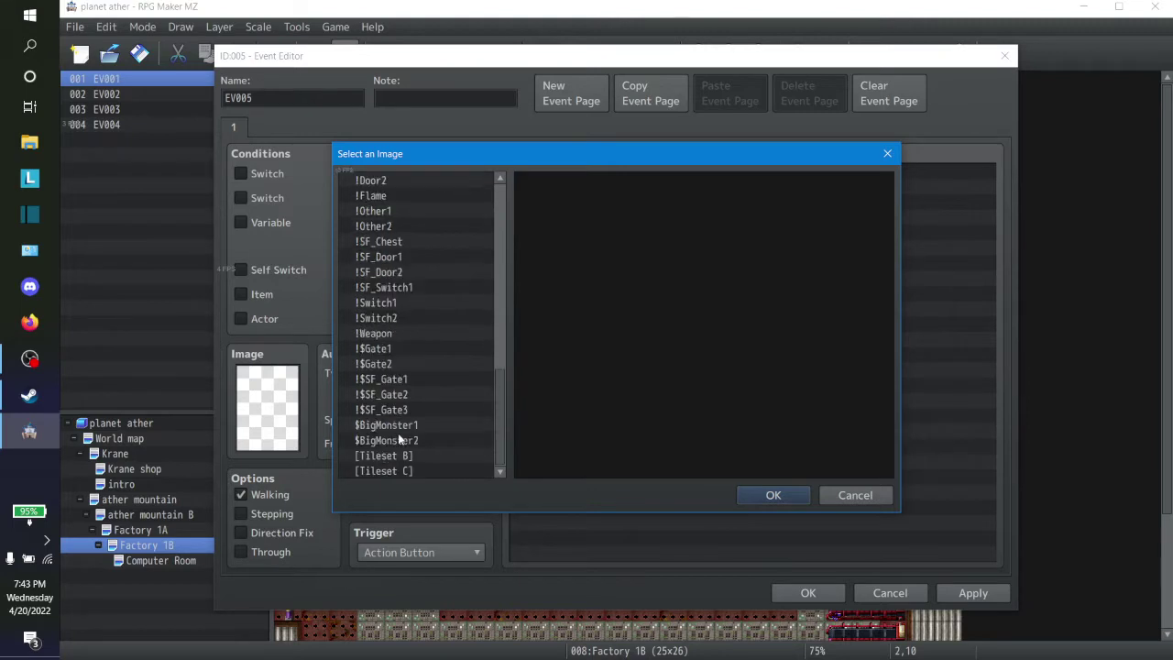
left_click(395, 455)
left_click(397, 470)
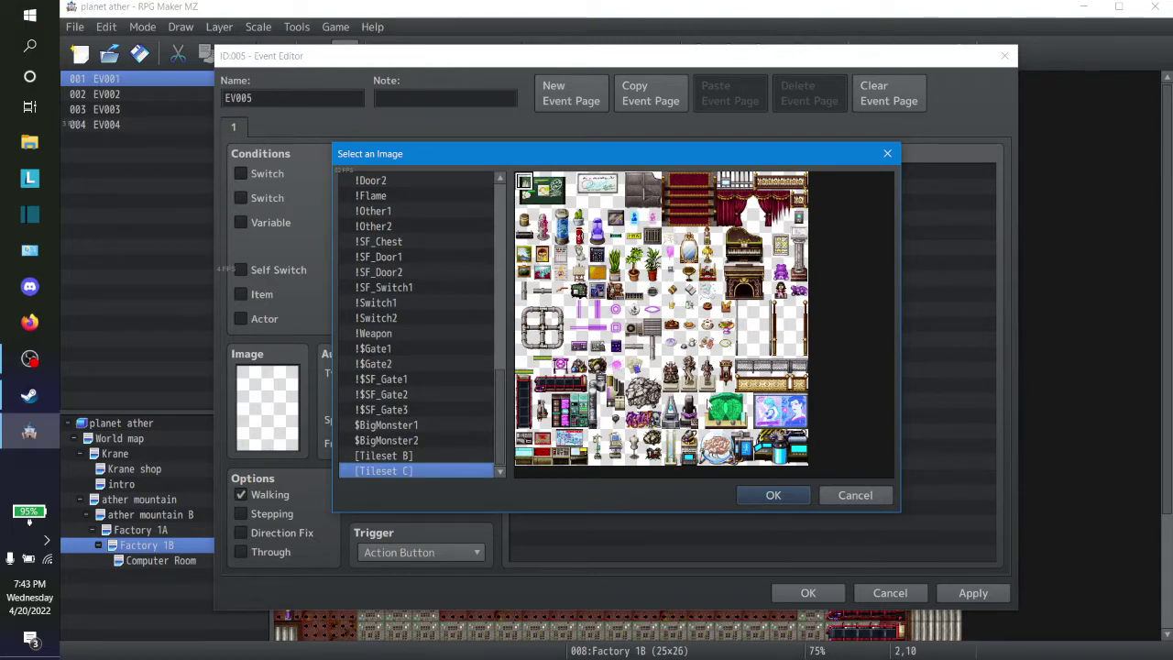
left_click(652, 328)
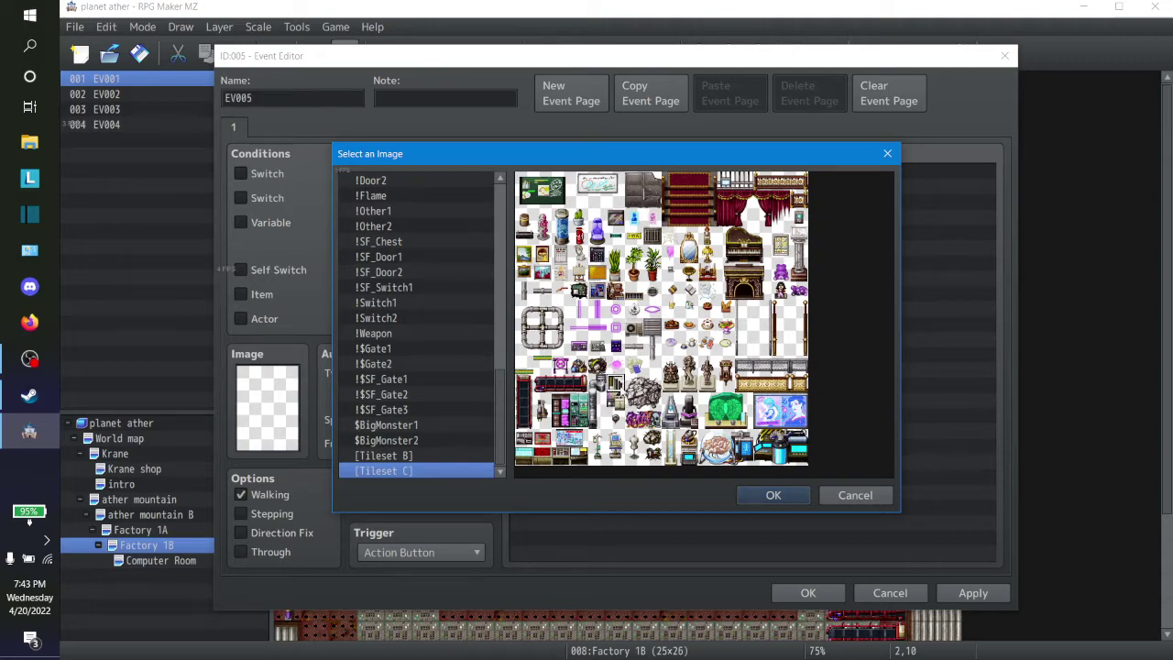
left_click(854, 495)
left_click(888, 591)
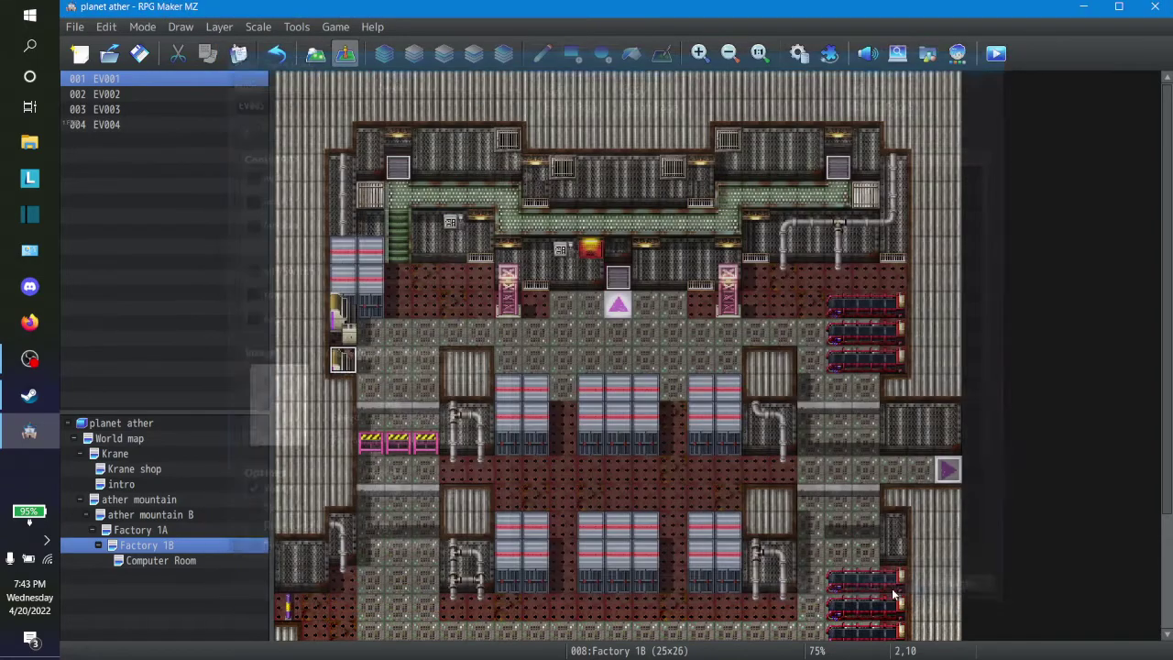
Survey Factory 1B and check the base tiles of the upper shelf units along row 13 as possible event positions
scroll(525, 478, "down", 4)
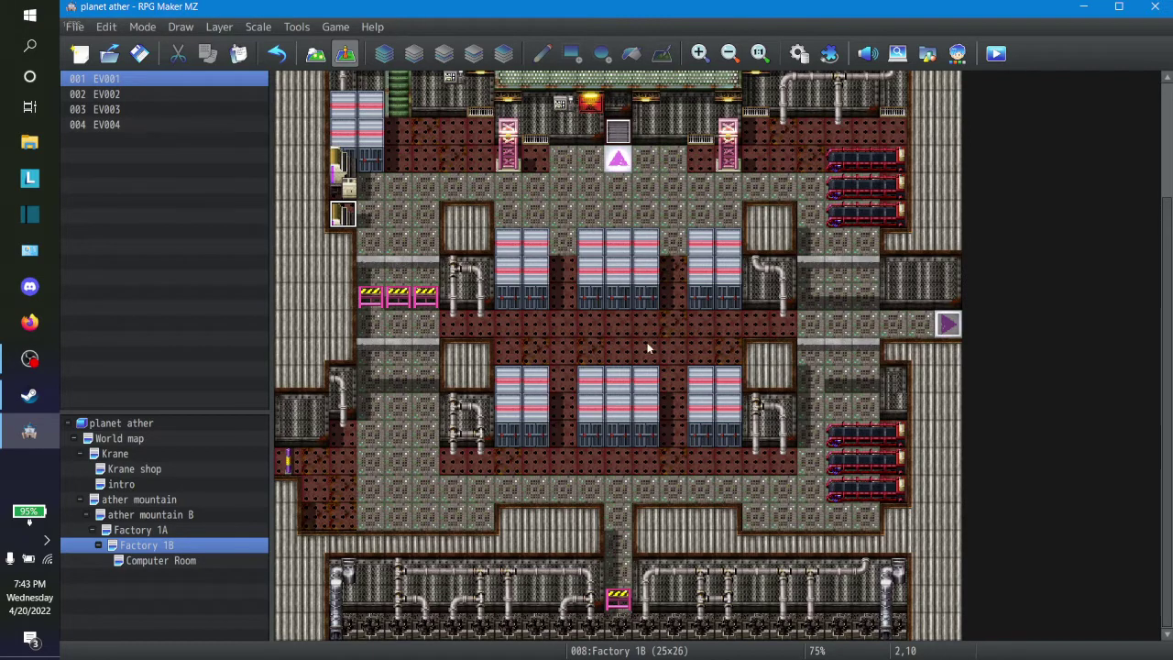
scroll(694, 334, "up", 2)
scroll(695, 335, "up", 2)
scroll(693, 334, "down", 2)
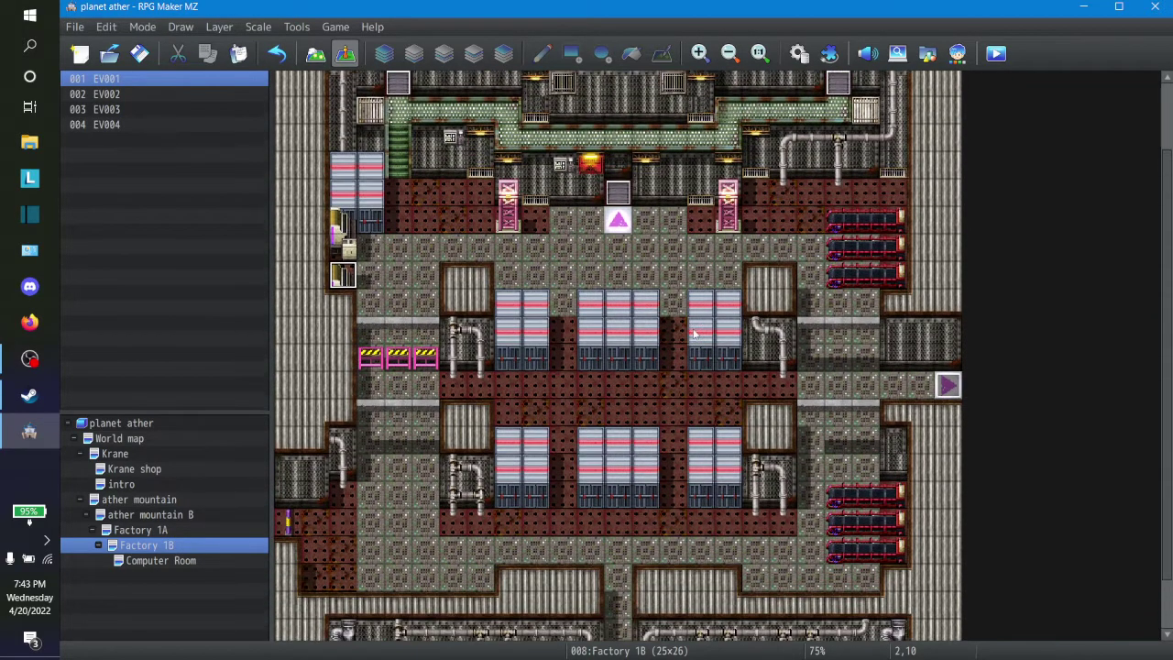
scroll(685, 332, "up", 2)
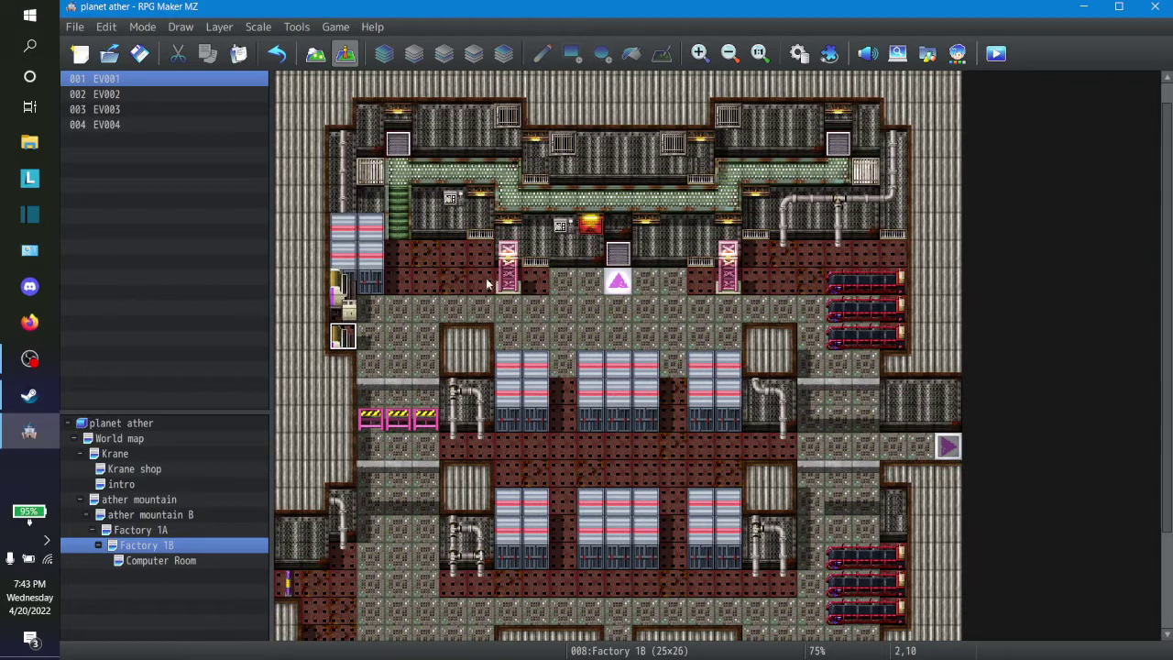
left_click(506, 428)
left_click(533, 429)
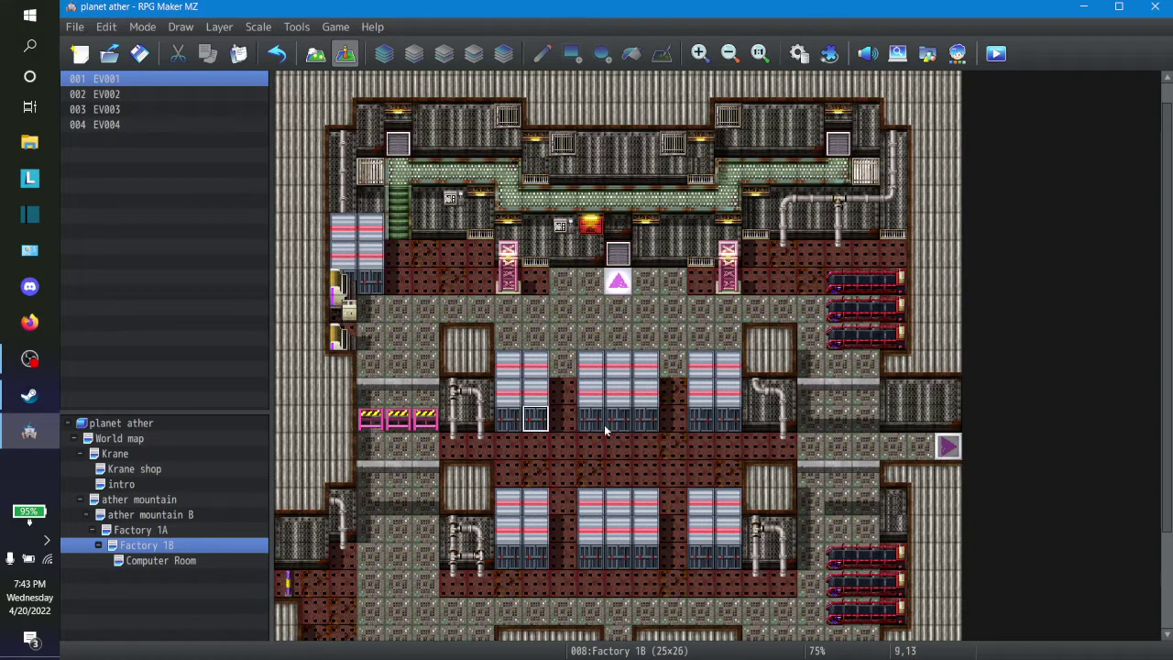
left_click(609, 431)
left_click(702, 423)
left_click(716, 423)
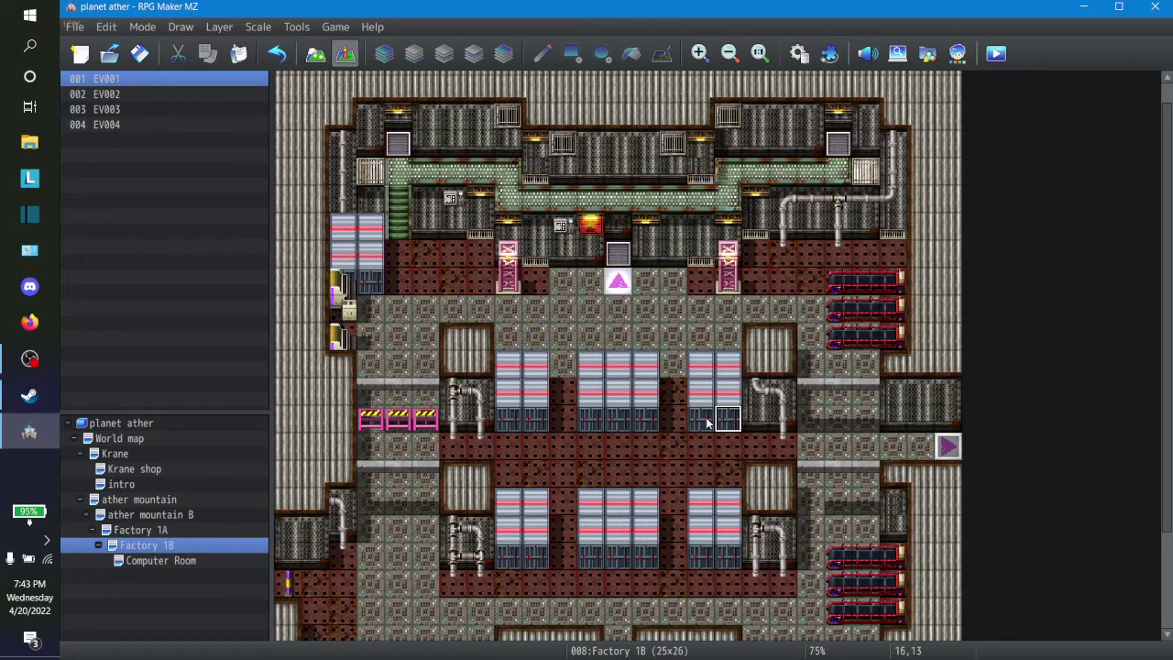
left_click(707, 419)
left_click(643, 427)
left_click(615, 431)
left_click(588, 429)
left_click(500, 430)
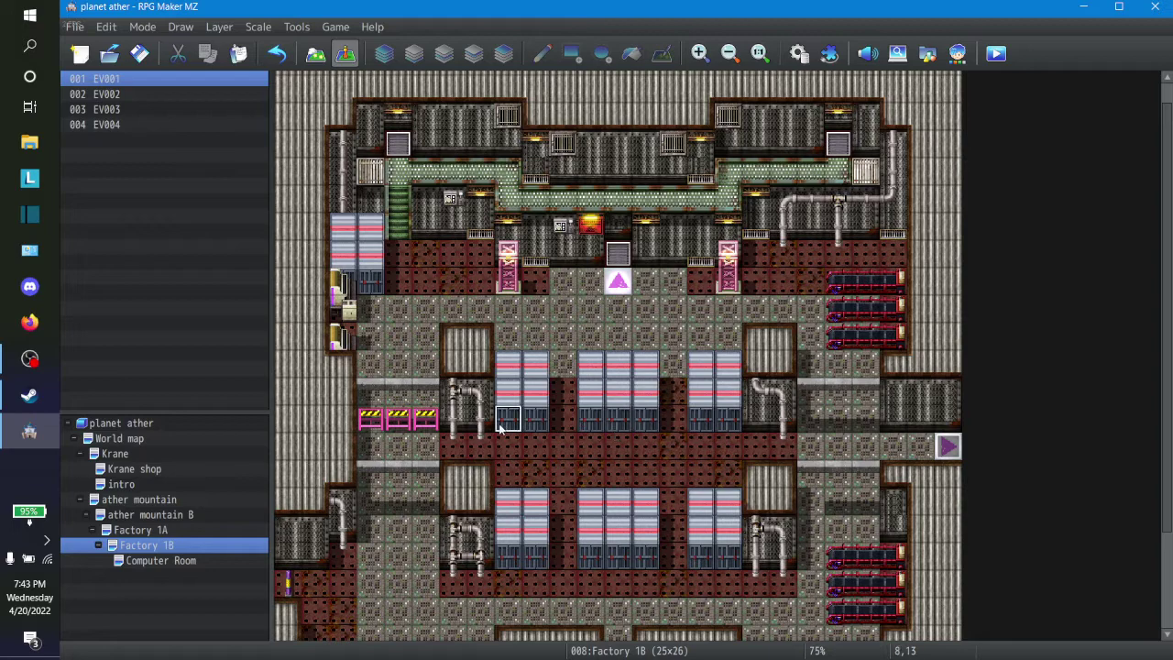
right_click(506, 428)
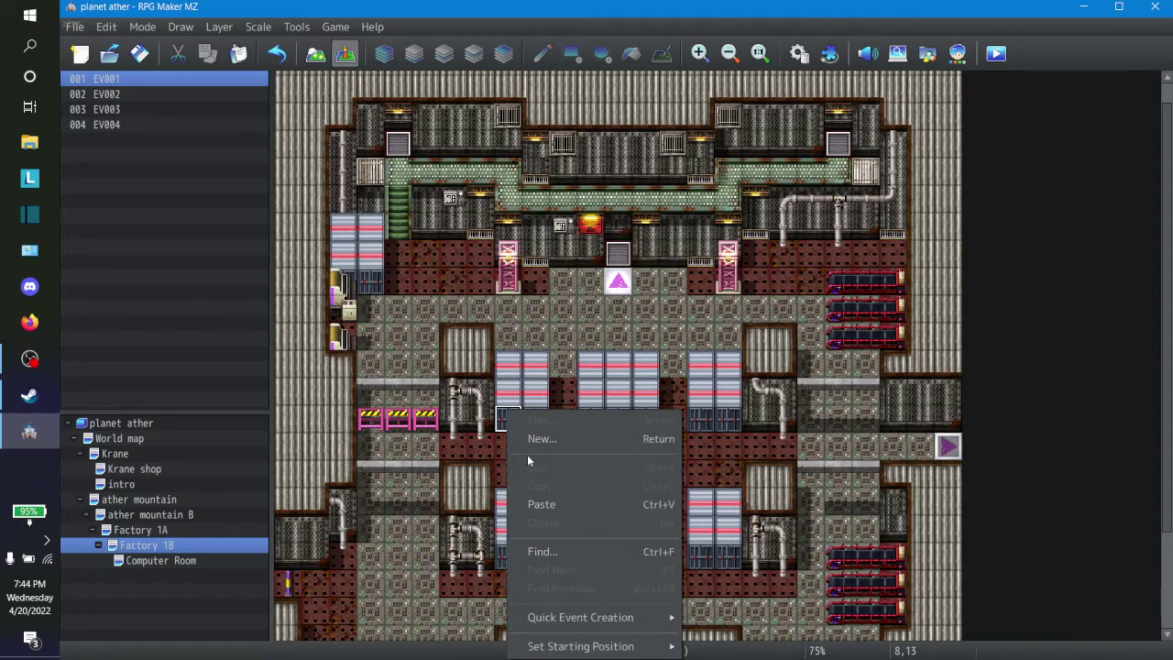
left_click(553, 441)
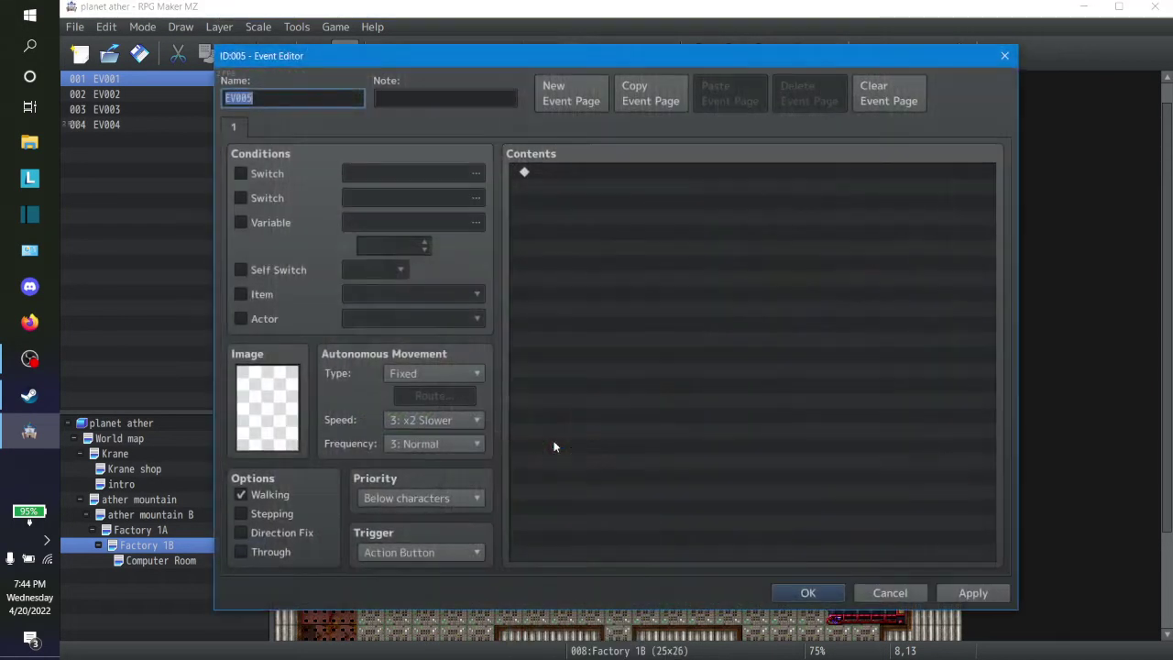
left_click(889, 593)
Switch to the Factory 1A map and survey it from top to bottom for a suitable treasure chest position
left_click(137, 529)
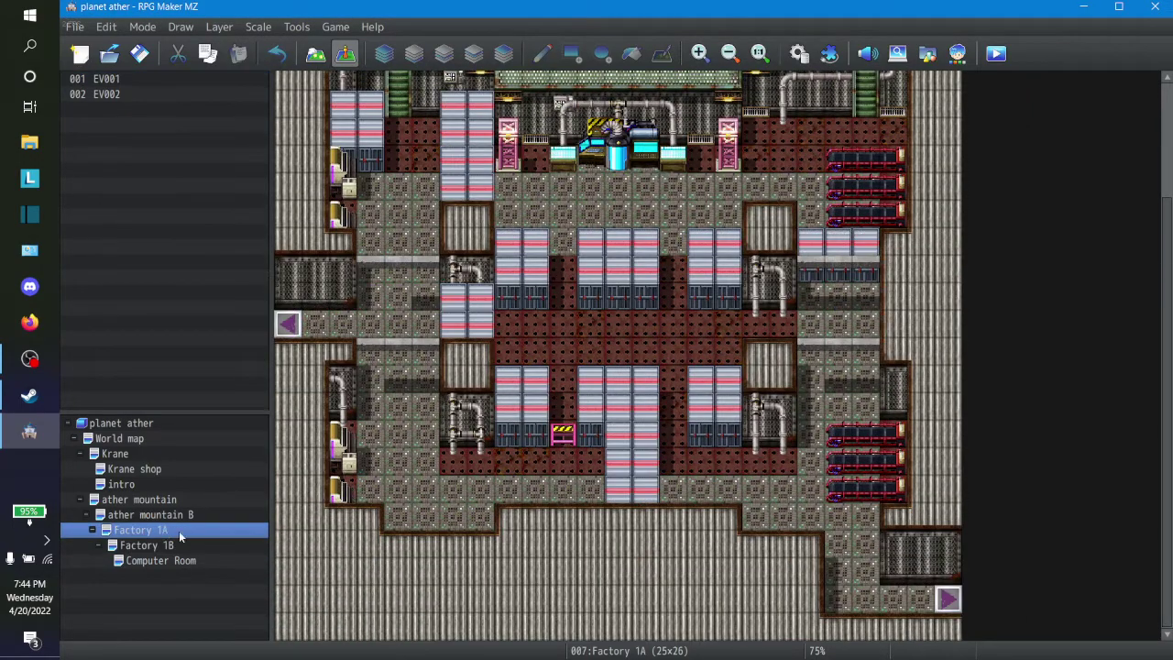
scroll(577, 471, "up", 2)
scroll(577, 471, "up", 1)
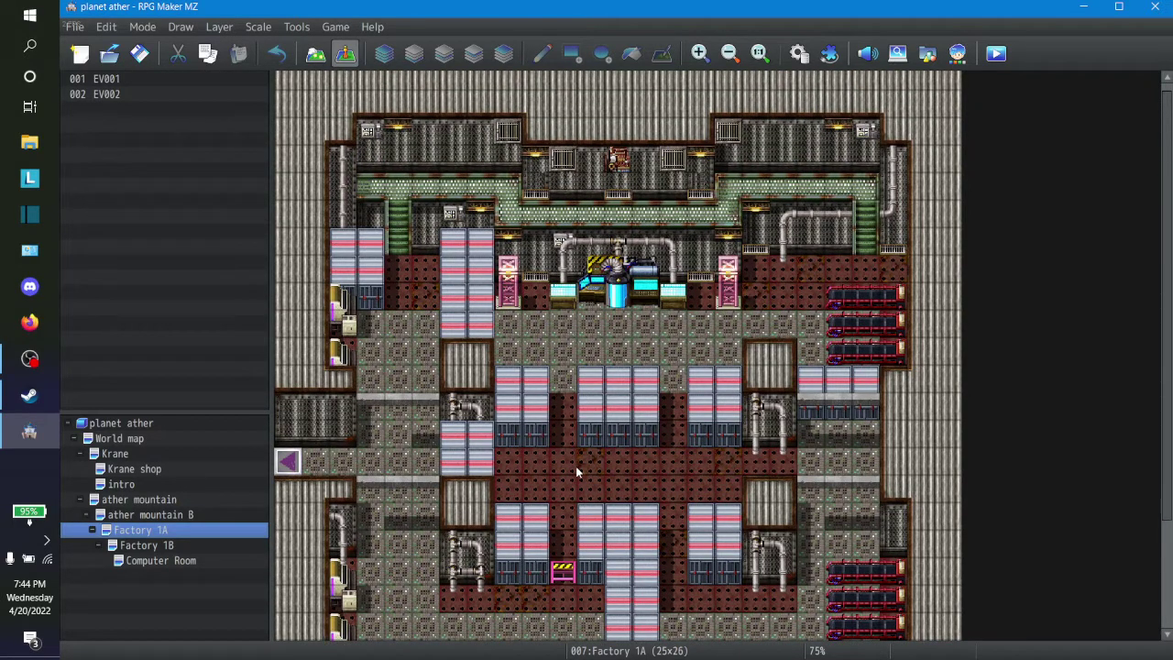
scroll(575, 465, "up", 1)
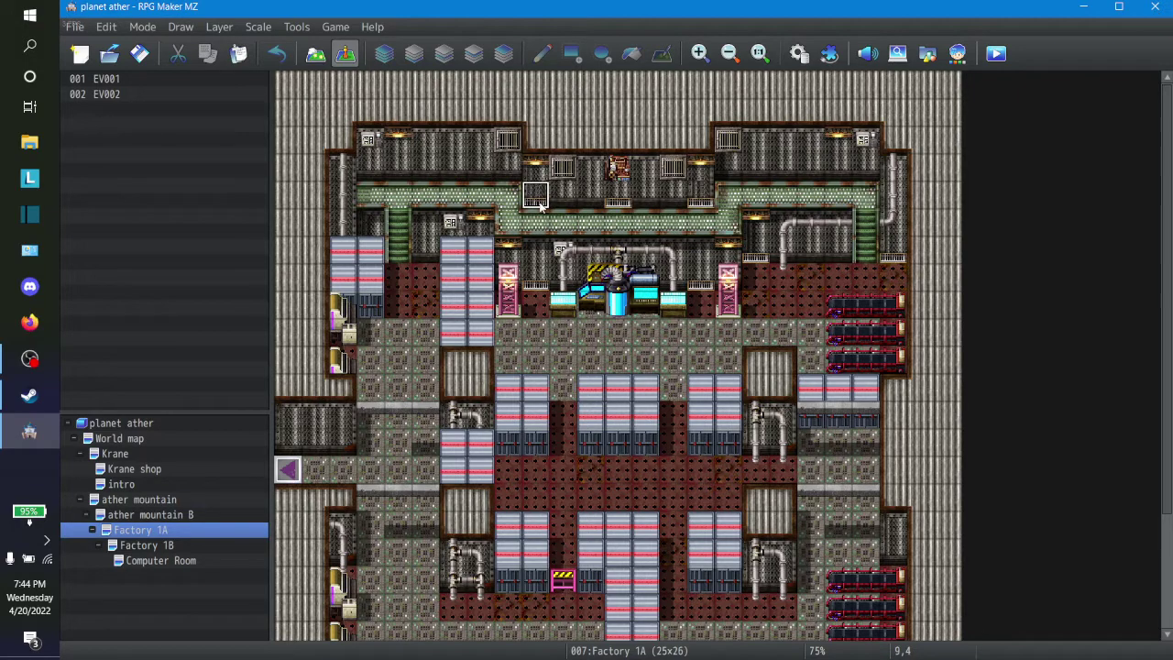
scroll(595, 303, "down", 3)
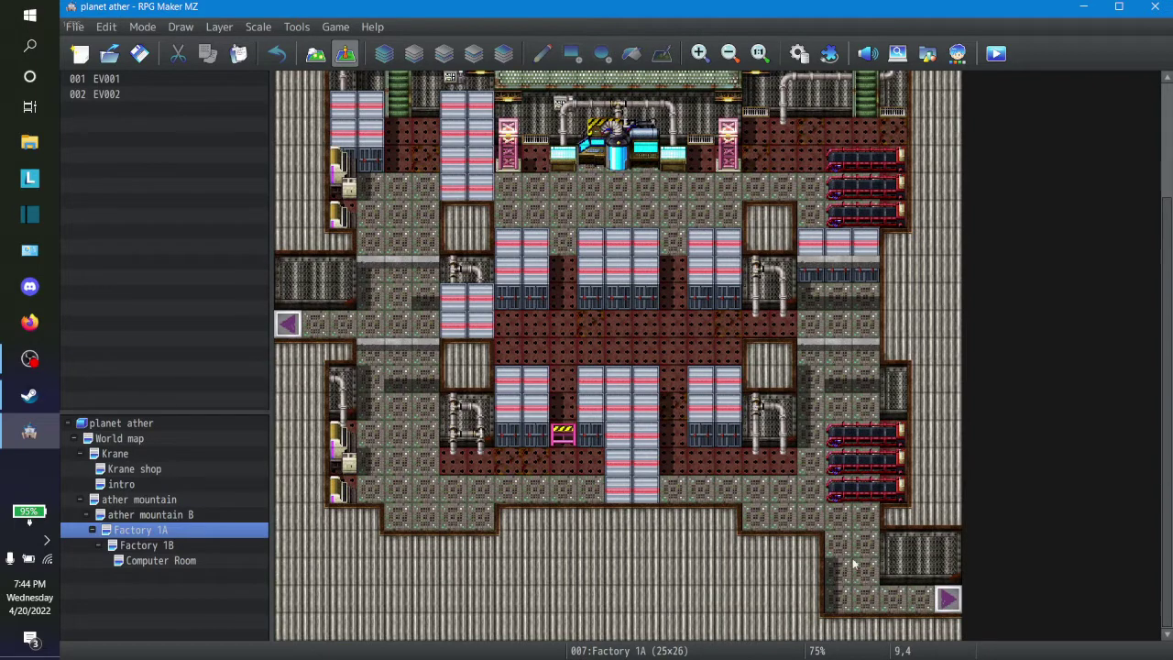
scroll(770, 492, "up", 3)
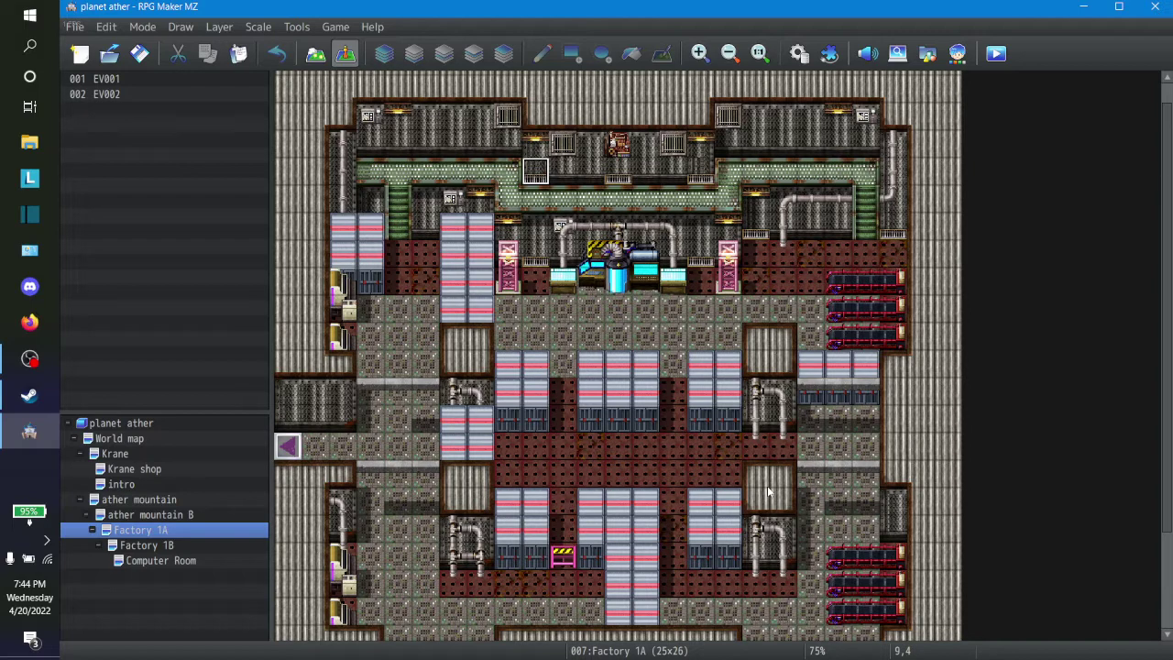
Create a quick treasure chest event at 15,8 on Factory 1A that contains the unnamed item 0002
left_click(711, 284)
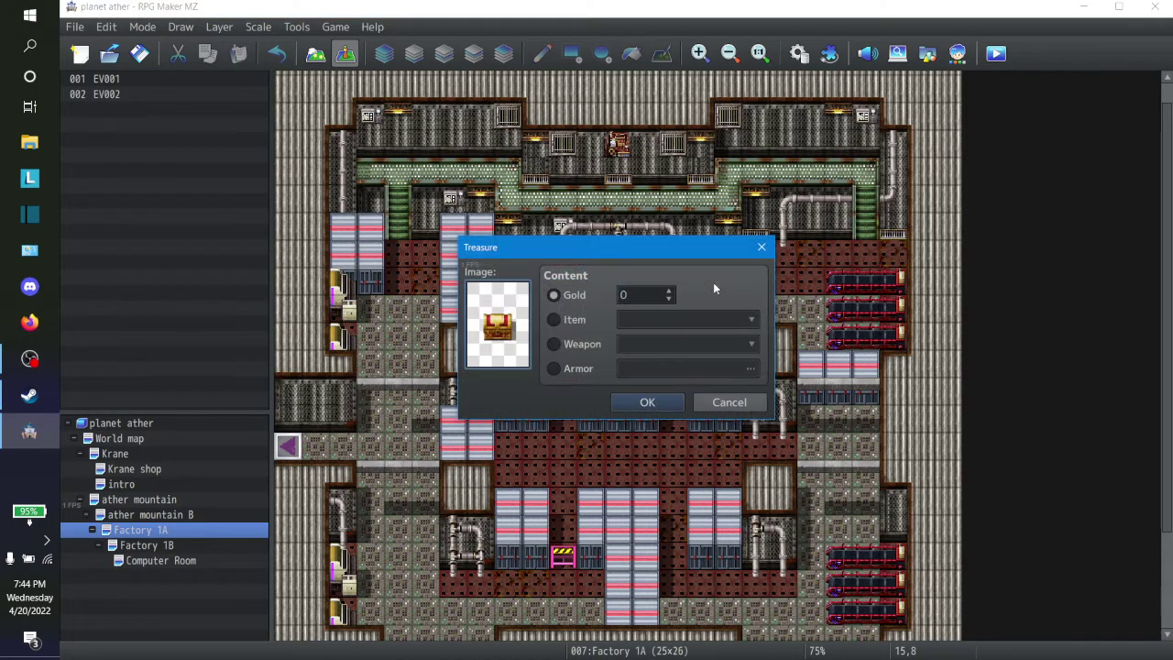
left_click(562, 317)
left_click(744, 318)
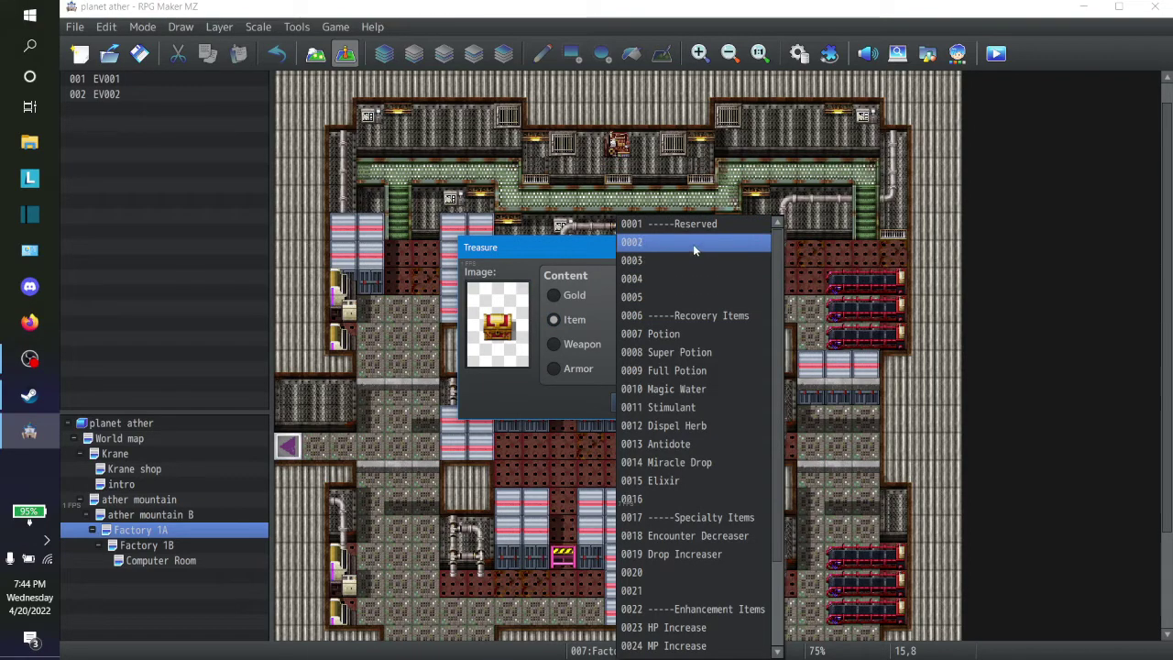
scroll(705, 275, "down", 2)
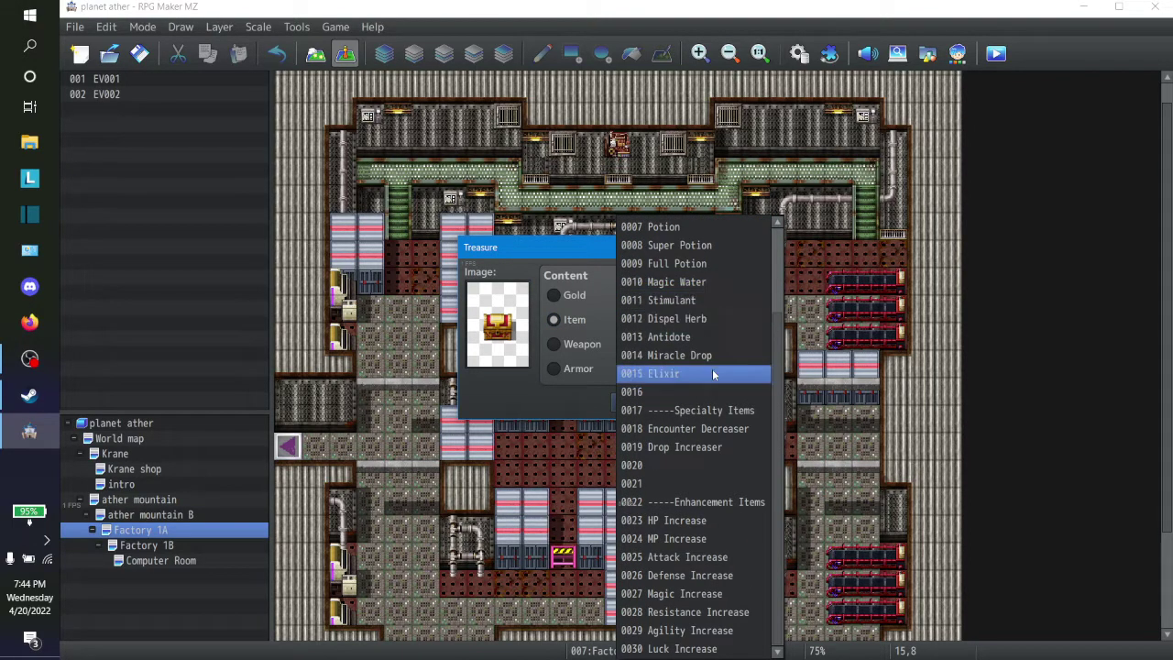
scroll(777, 452, "up", 1)
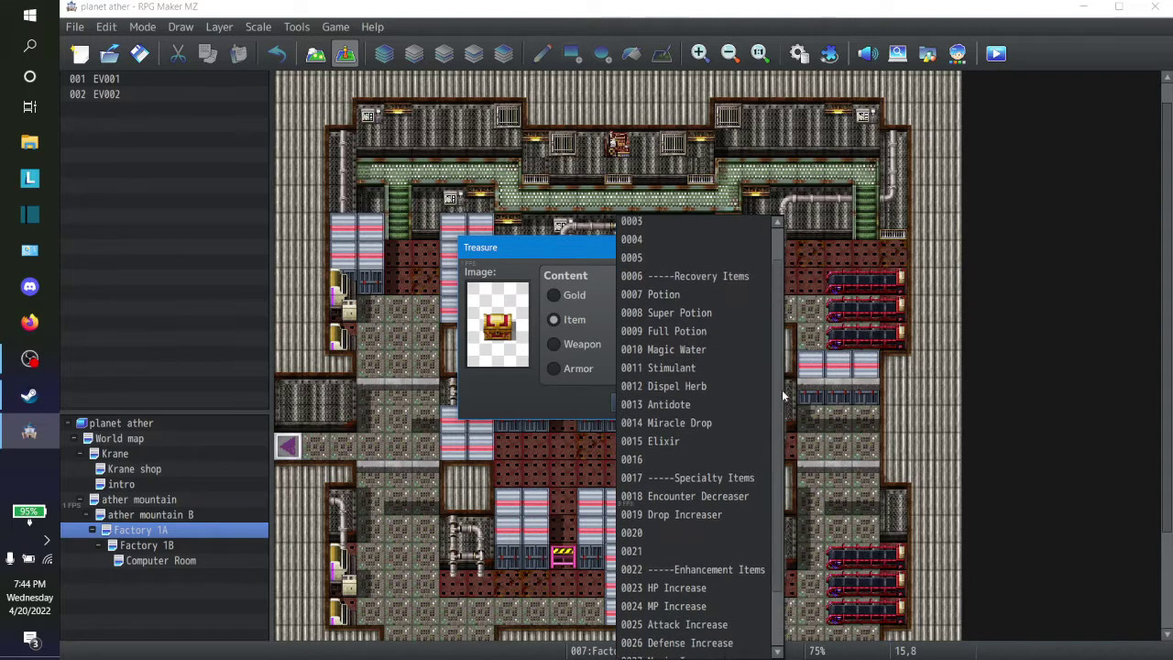
scroll(770, 275, "up", 1)
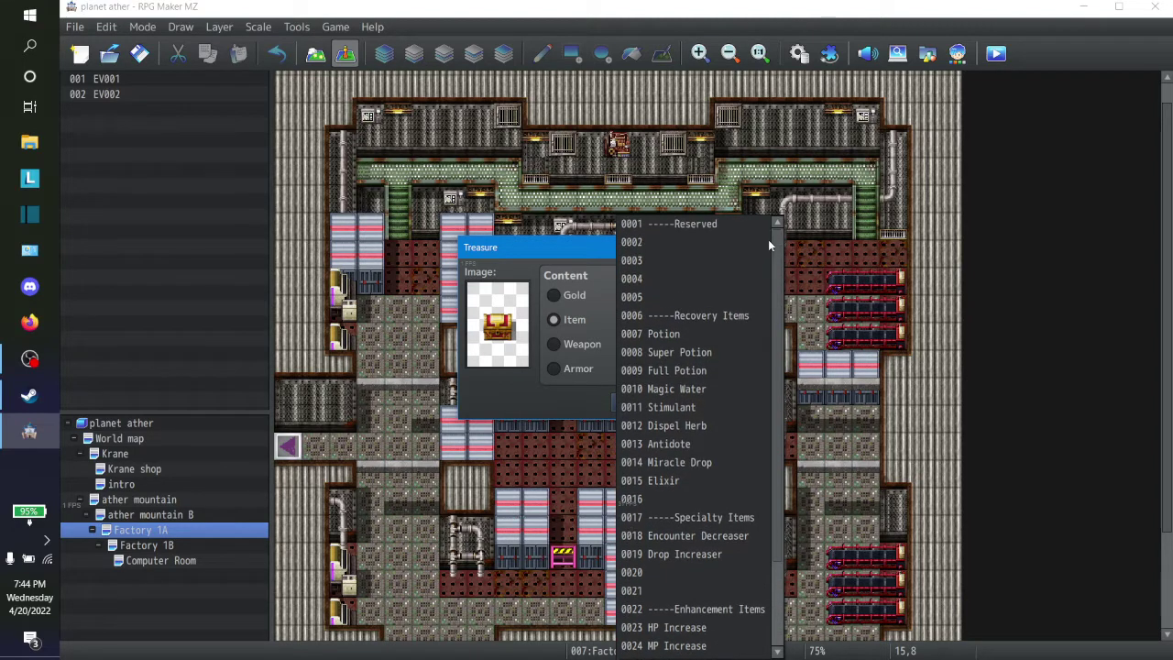
left_click(654, 247)
left_click(647, 400)
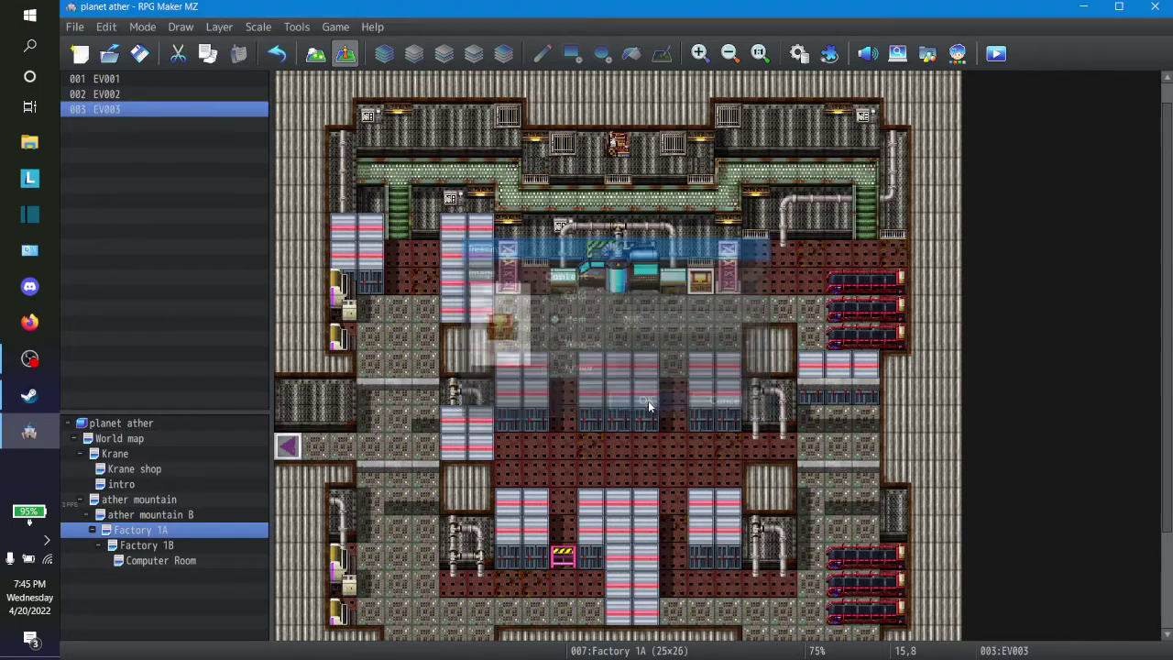
left_click(313, 27)
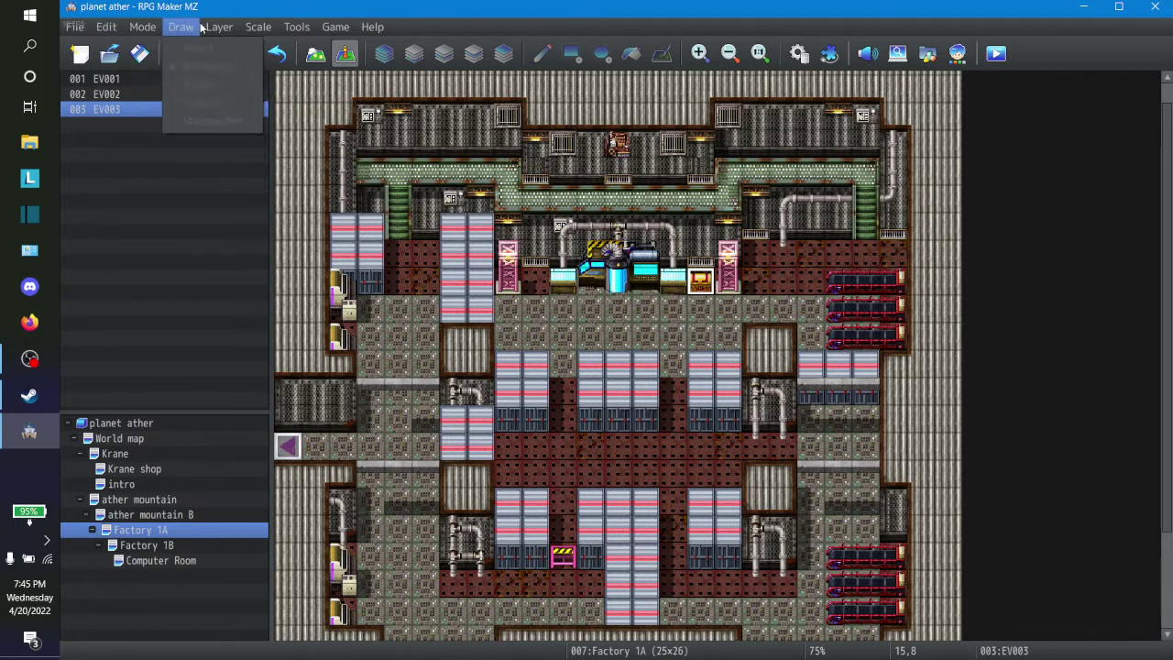
mouse_move(293, 25)
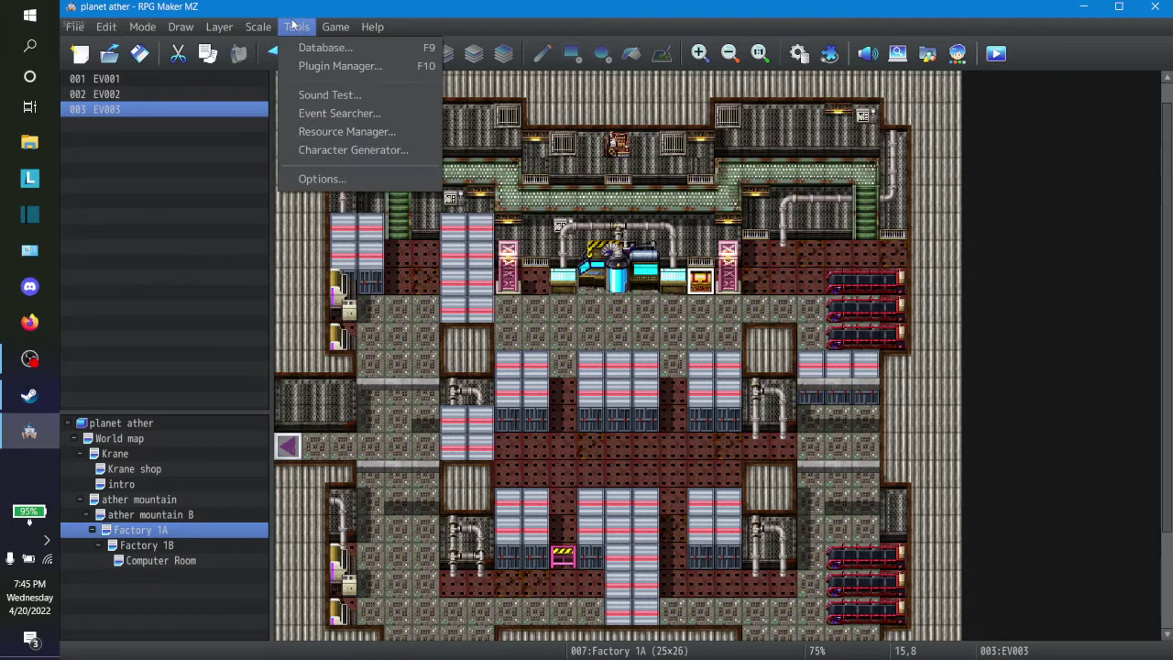
left_click(331, 133)
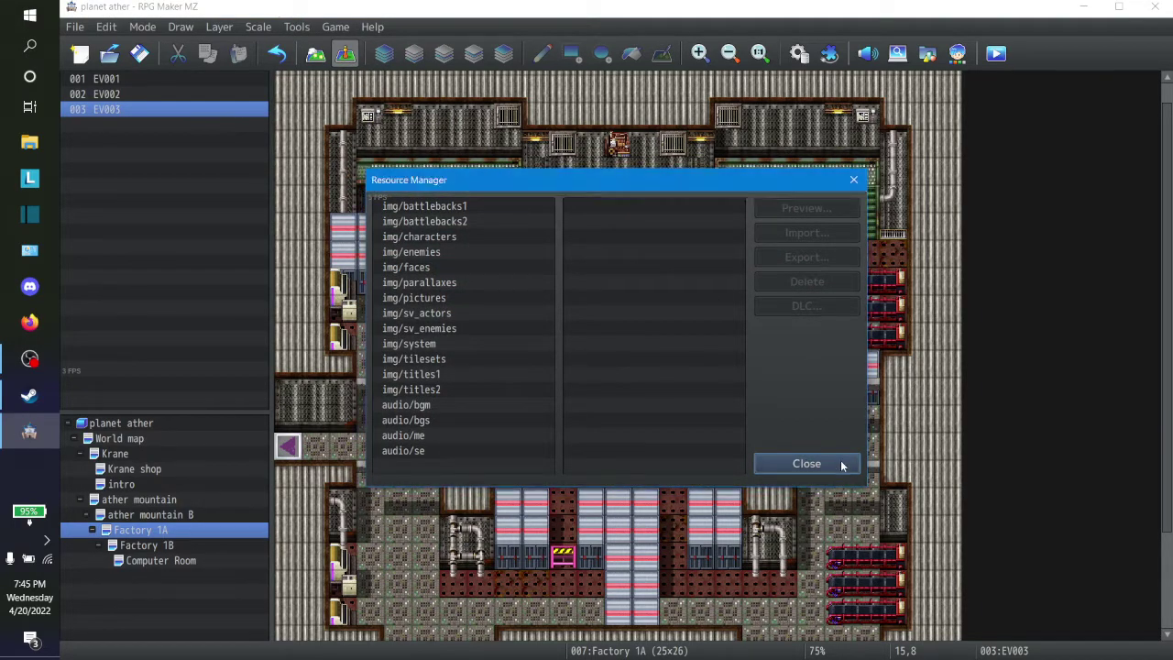
left_click(806, 463)
Name the empty item 0002 in the database "Red key"
left_click(336, 26)
mouse_move(296, 31)
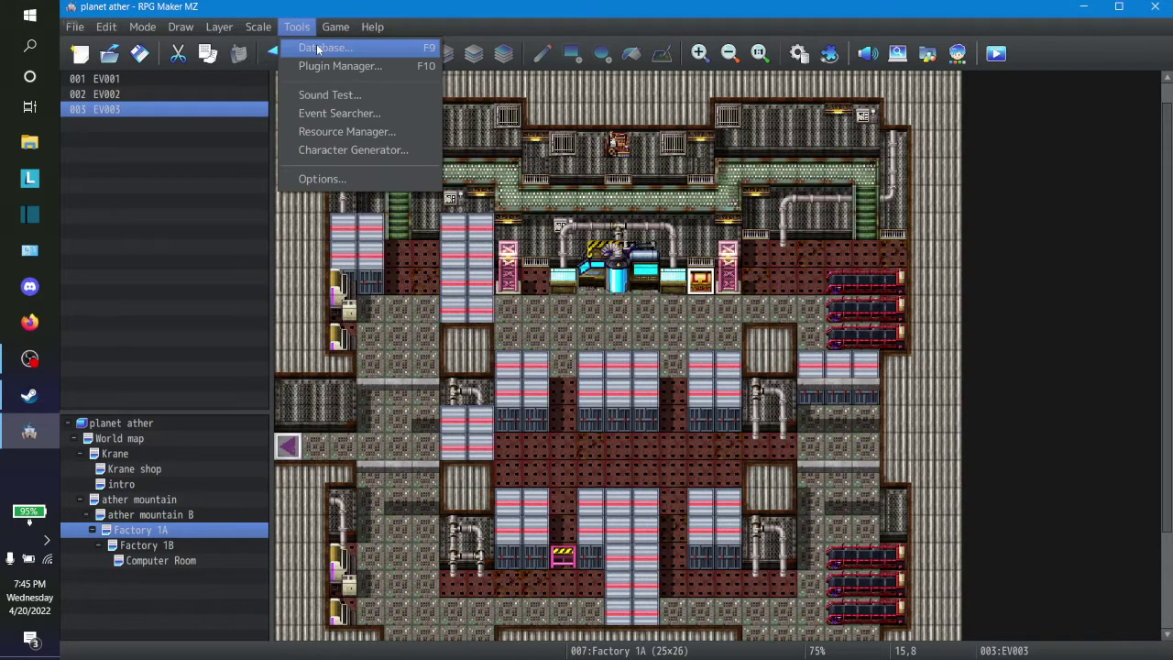
left_click(322, 47)
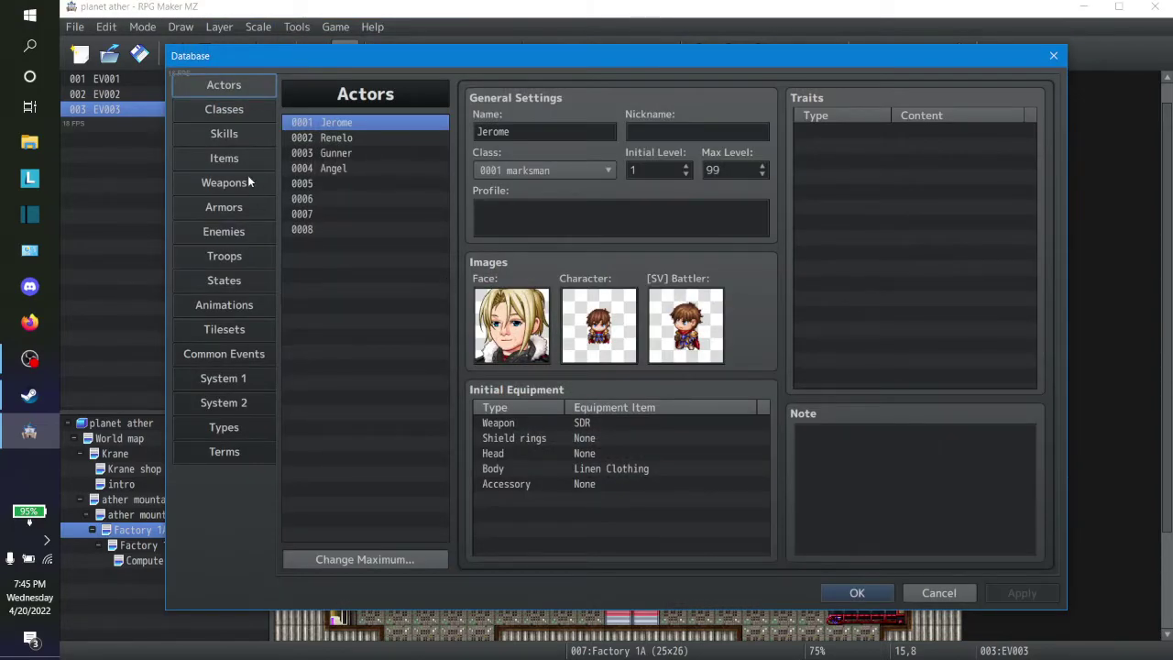
left_click(238, 158)
left_click(358, 142)
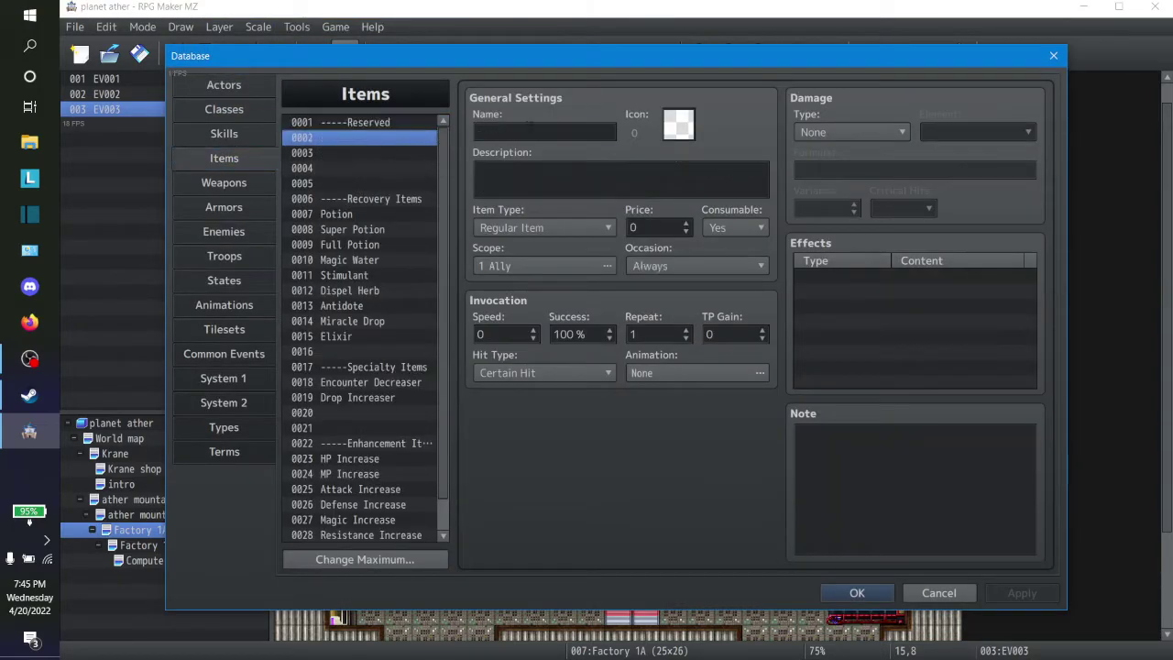
left_click(529, 125)
type("keyy")
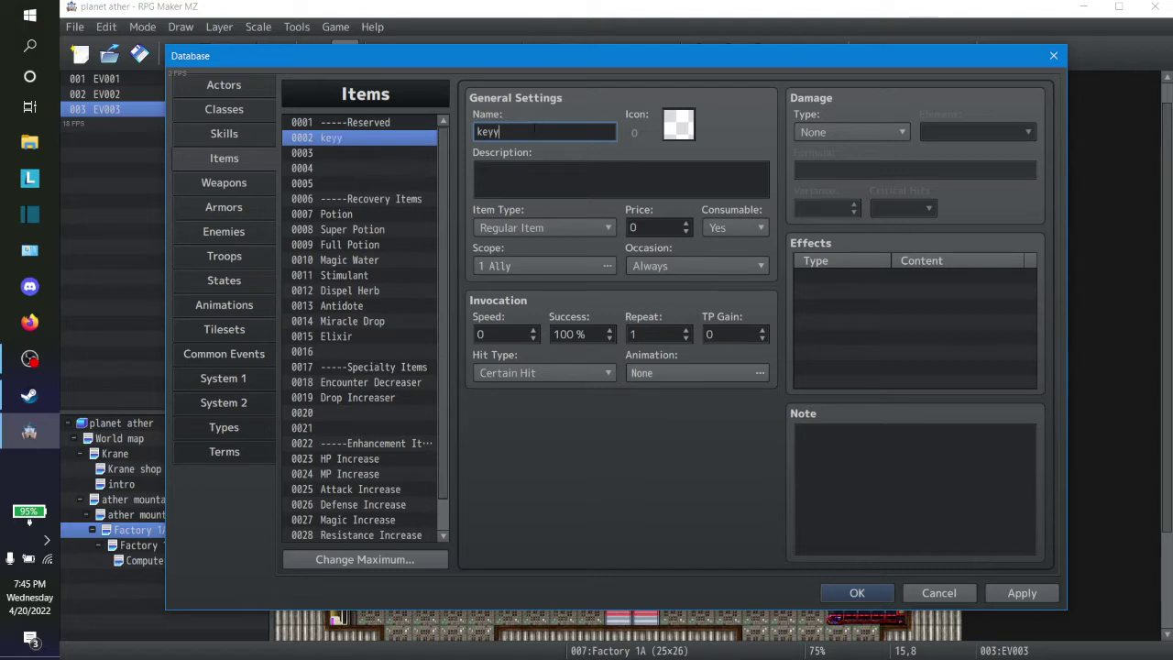
key("BackSpace")
key("Caps_Lock")
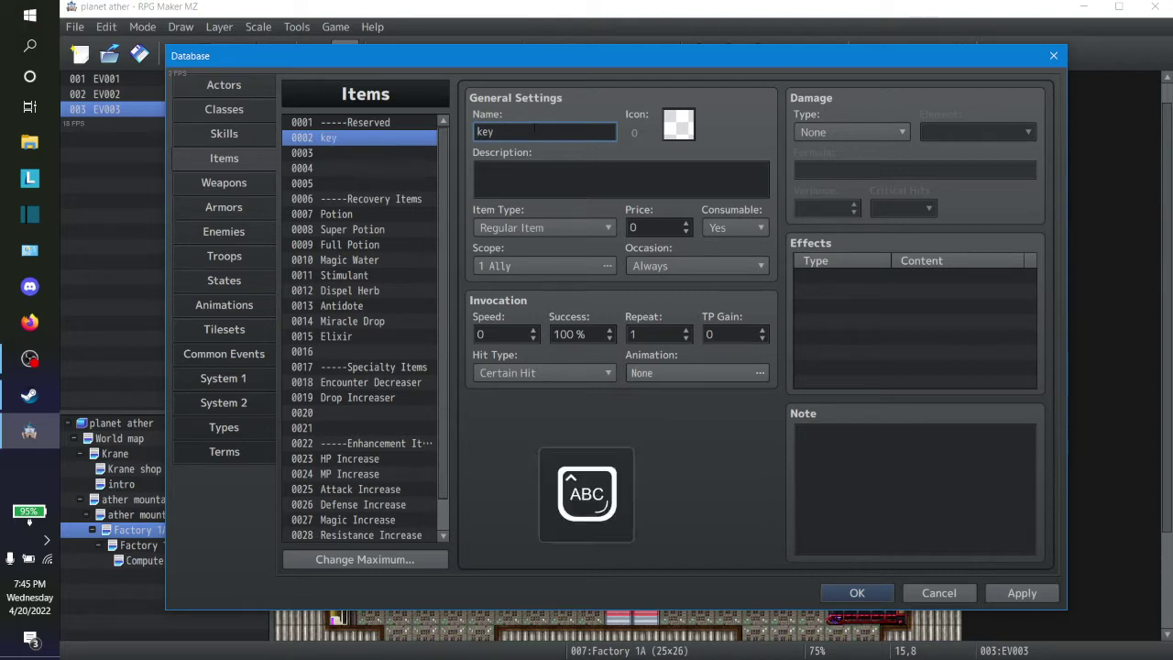
type("RE")
key("Caps_Lock")
type("d")
key("BackSpace")
key("BackSpace")
type("ed")
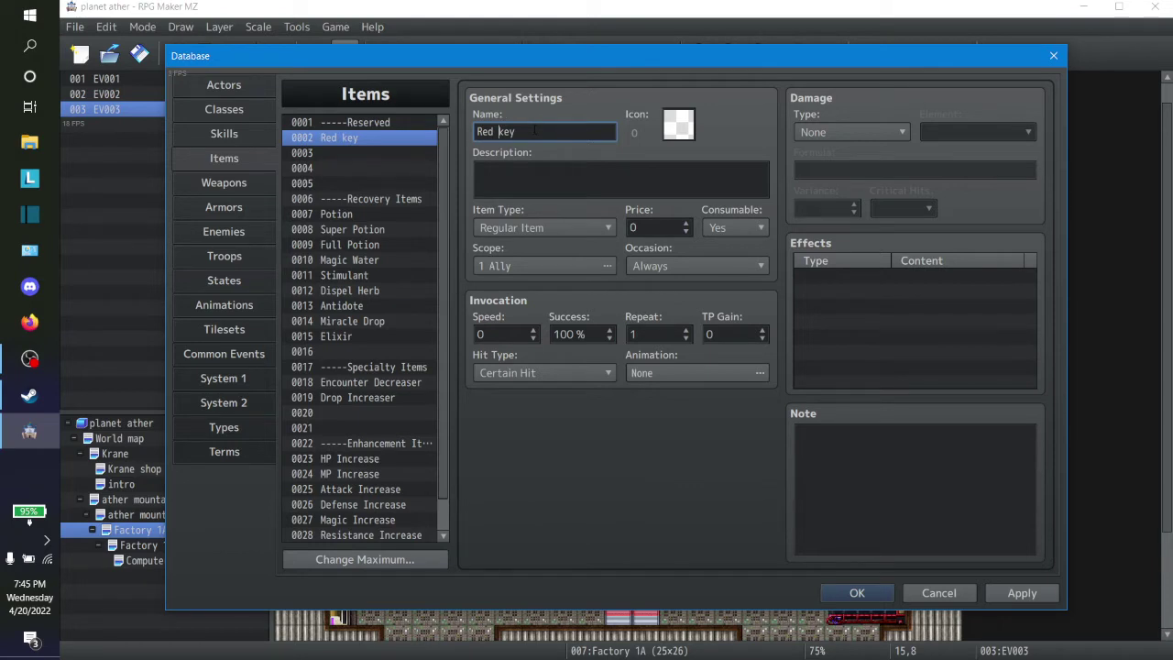
Change the name of item 0002 to "Red card" and save the database changes
key("Delete")
key("Delete")
key("Delete")
type("code")
key("BackSpace")
key("BackSpace")
key("BackSpace")
key("BackSpace")
type("crad")
left_click(1017, 592)
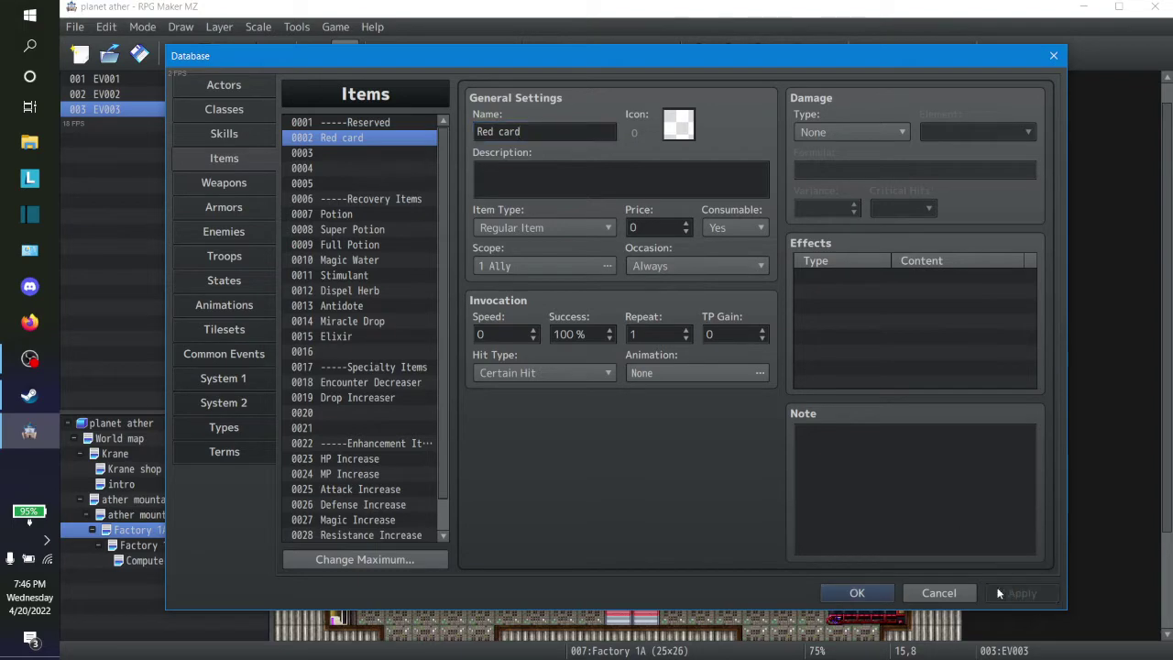
left_click(870, 593)
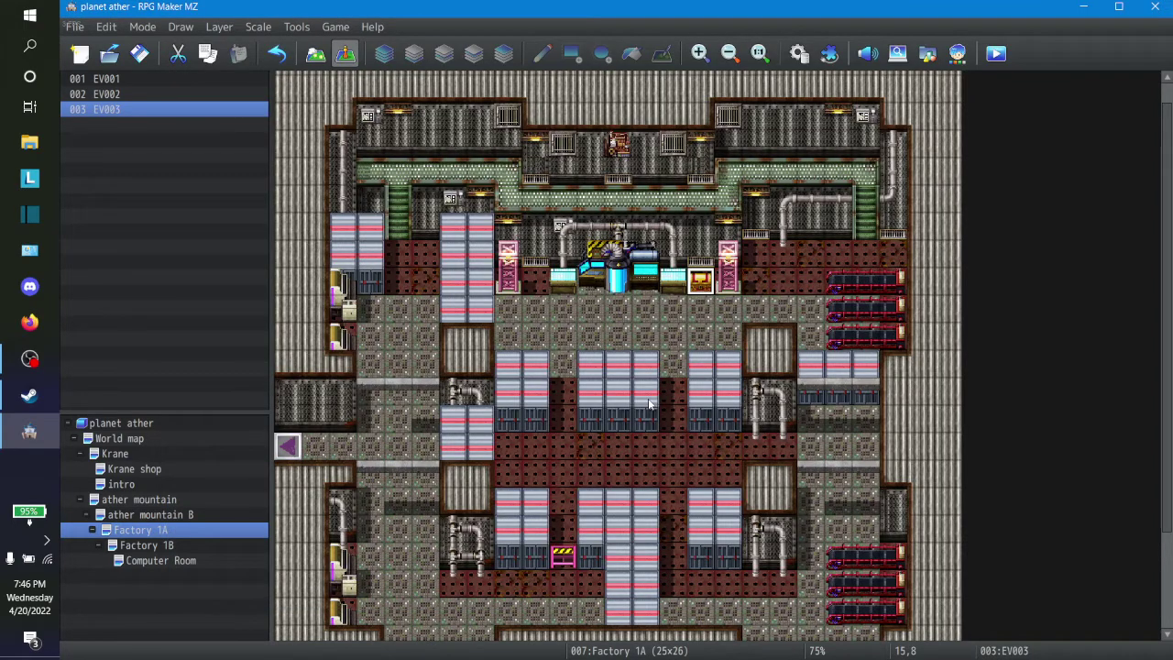
Go back to the Factory 1B map, at the area around the door at 12,7
right_click(700, 283)
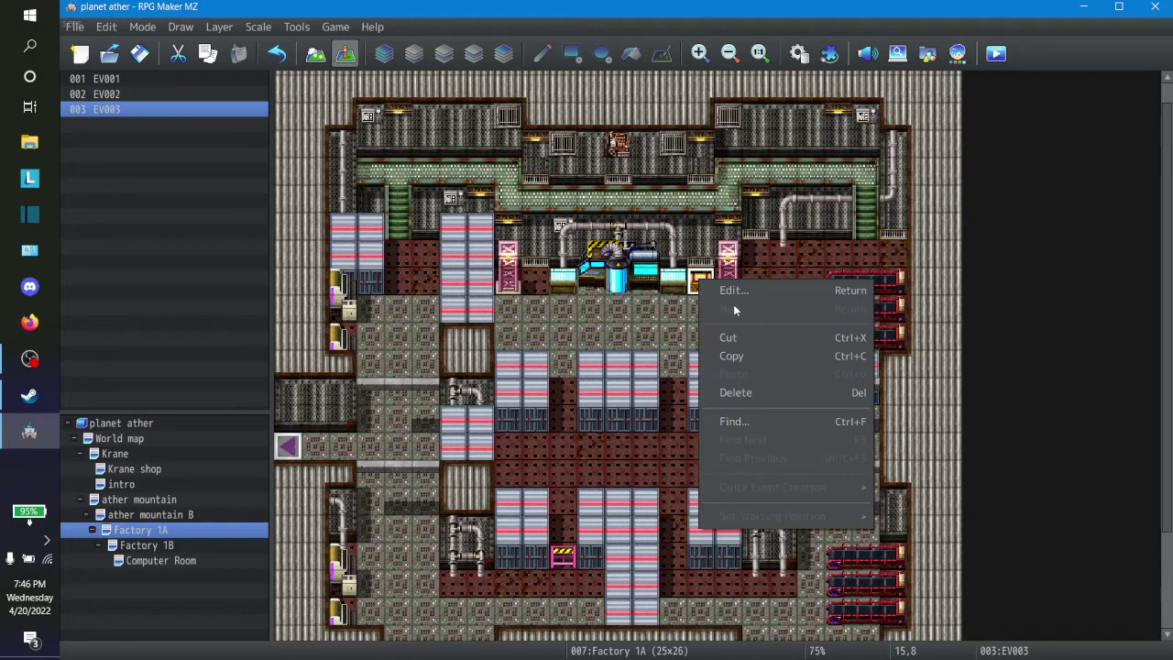
left_click(575, 332)
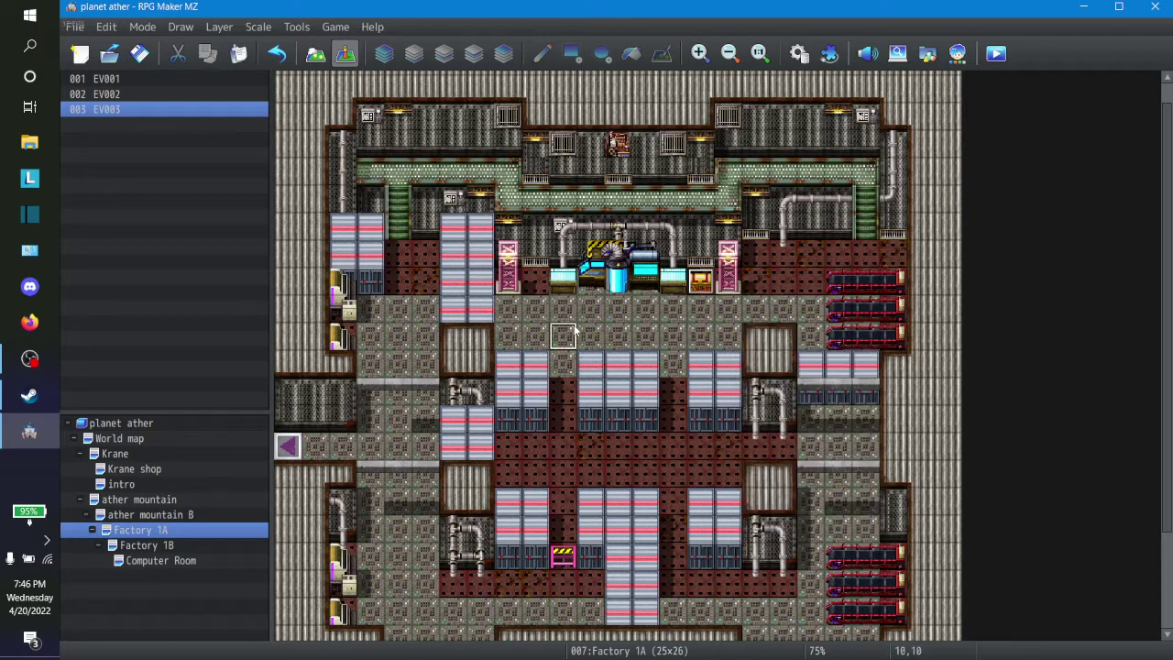
left_click(164, 560)
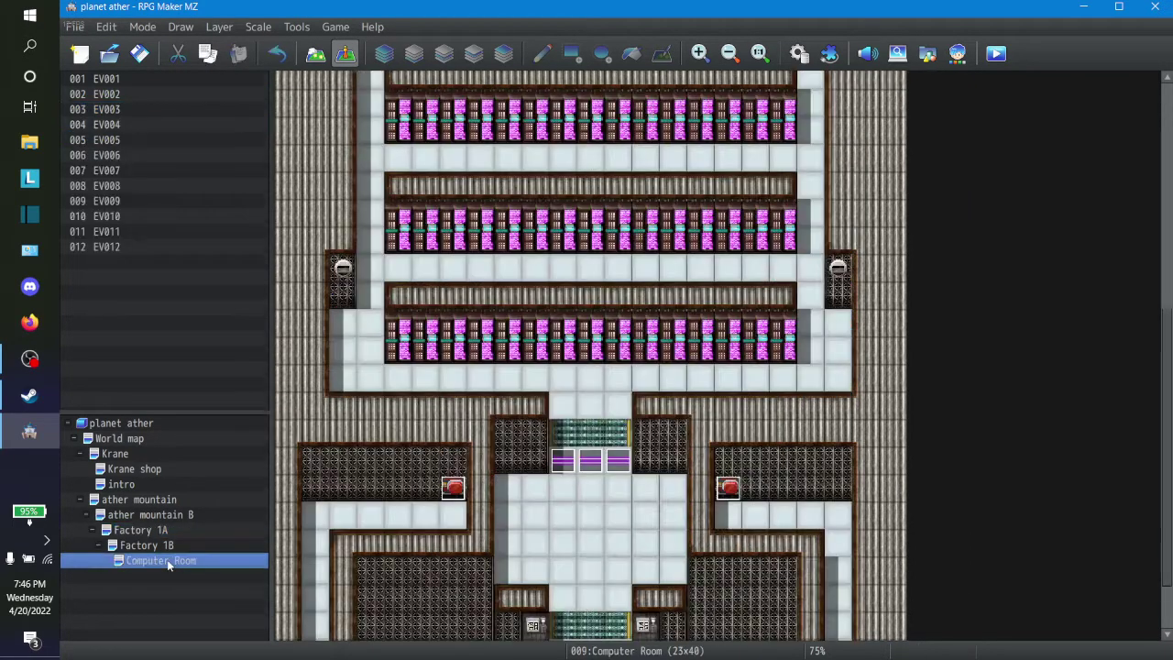
left_click(169, 545)
scroll(618, 183, "up", 1)
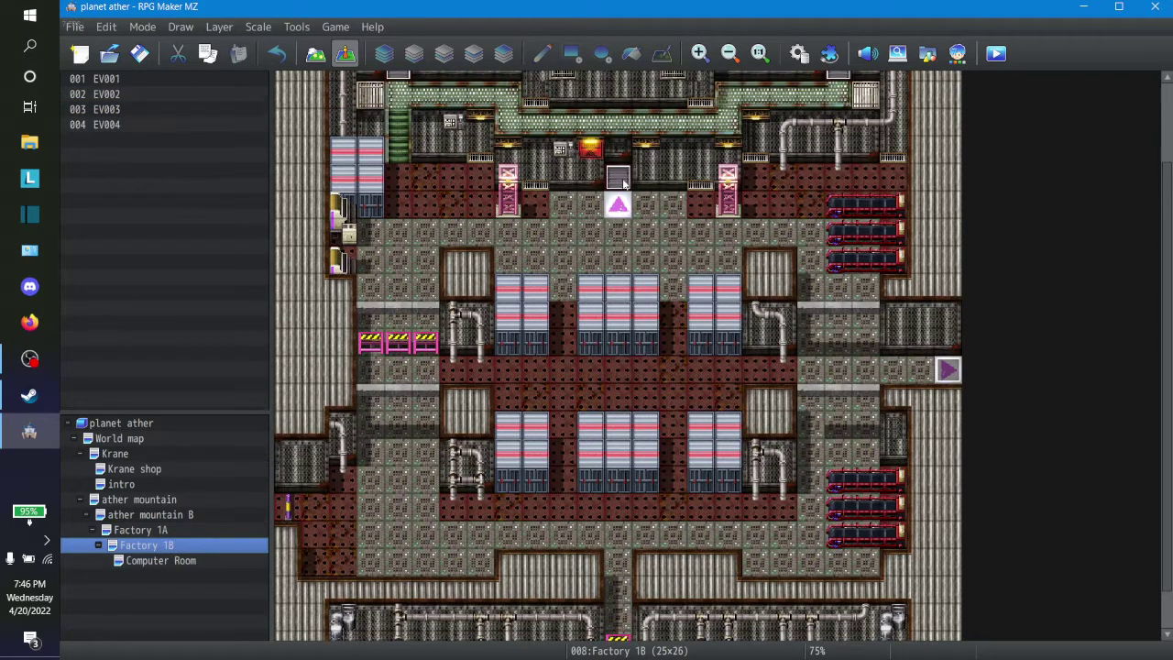
Try to add a second page to the door event at 12,7 by duplicating the first page and deleting its copied commands
right_click(616, 177)
left_click(646, 185)
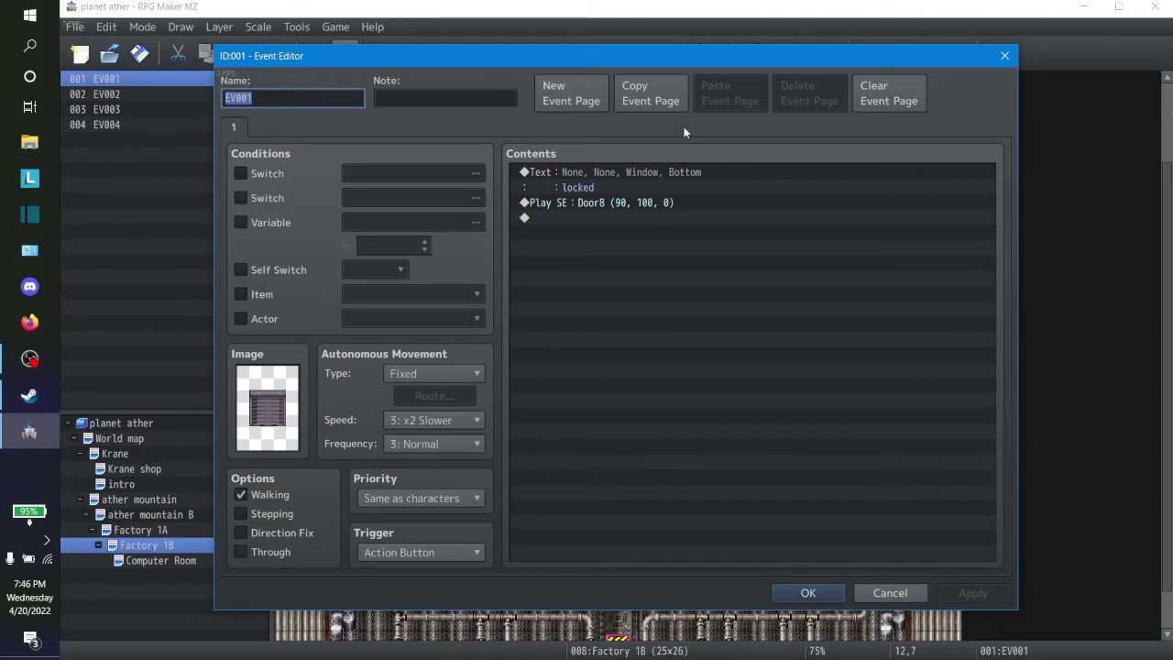
left_click(672, 104)
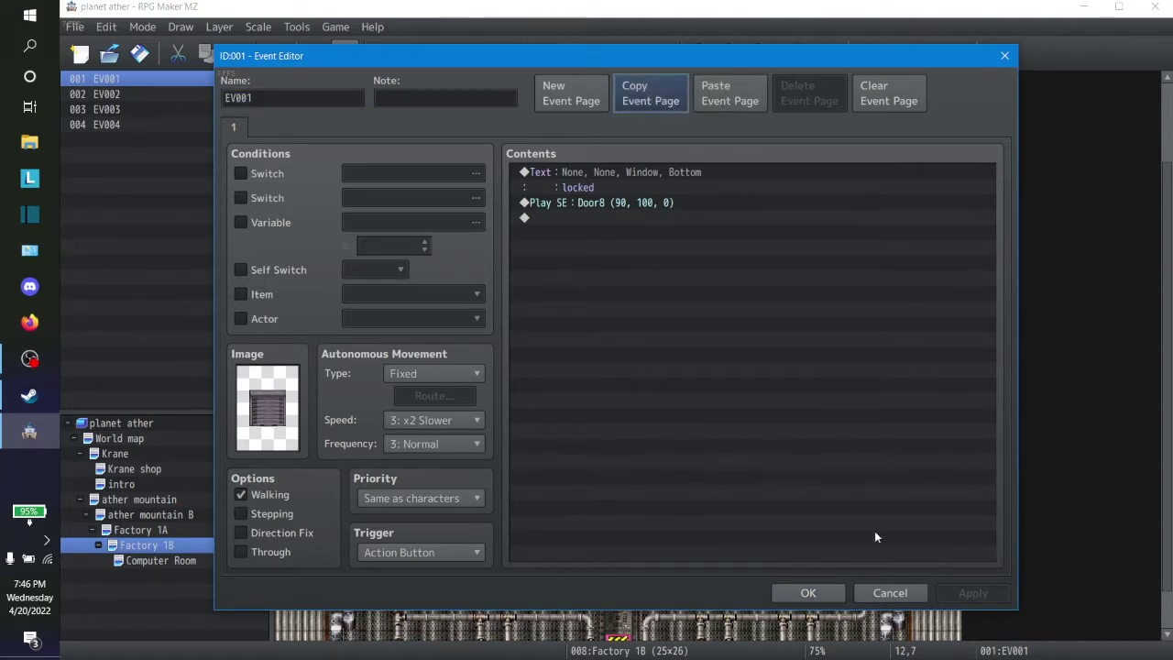
left_click(753, 91)
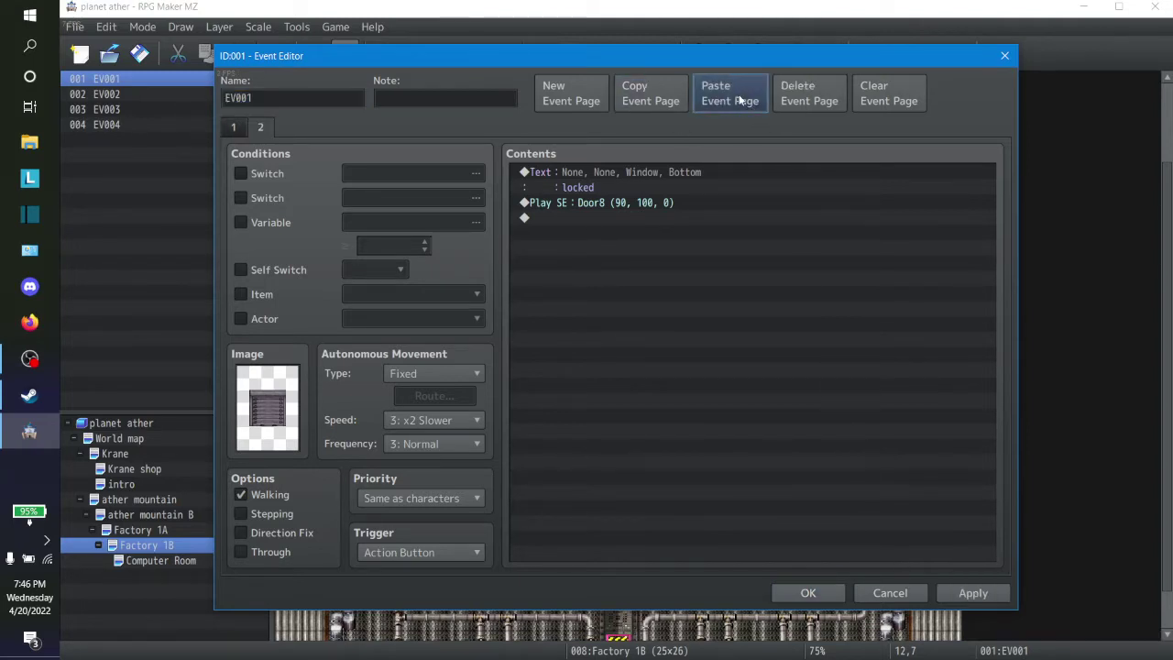
left_click(561, 171)
key("Delete")
key("Delete")
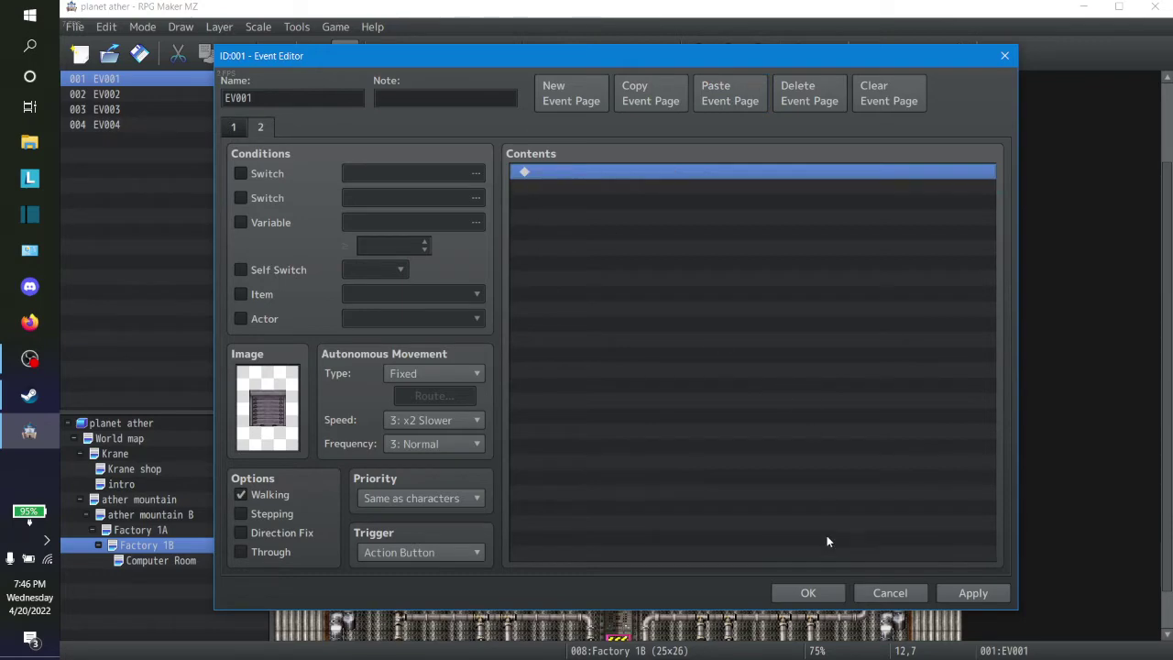
left_click(888, 593)
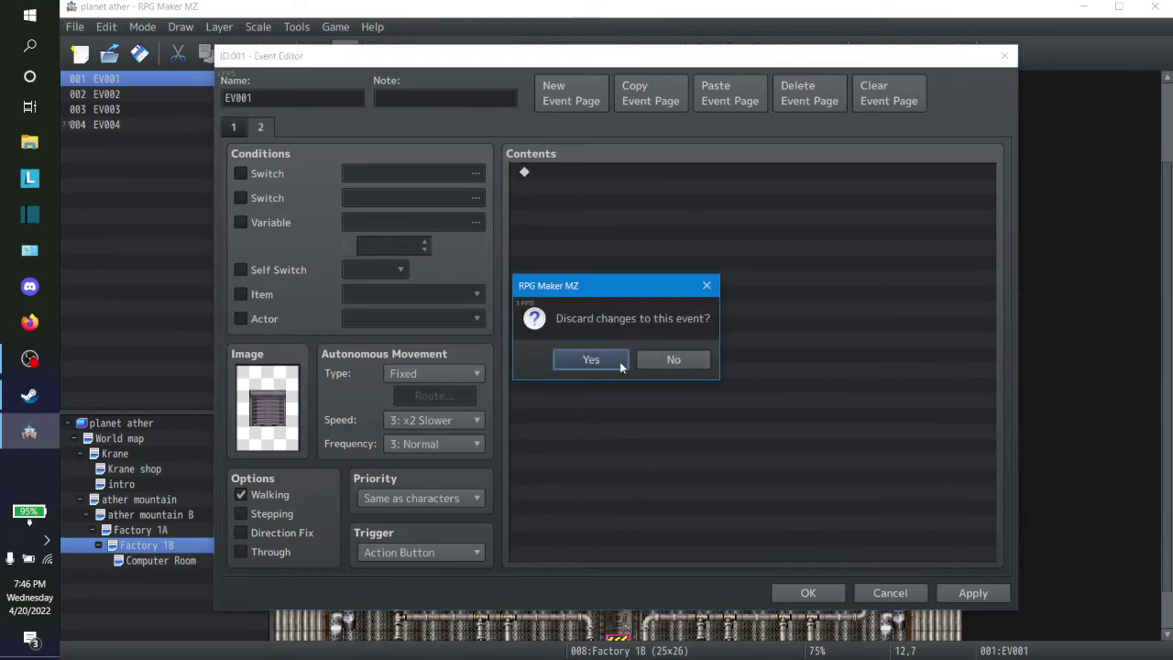
left_click(591, 359)
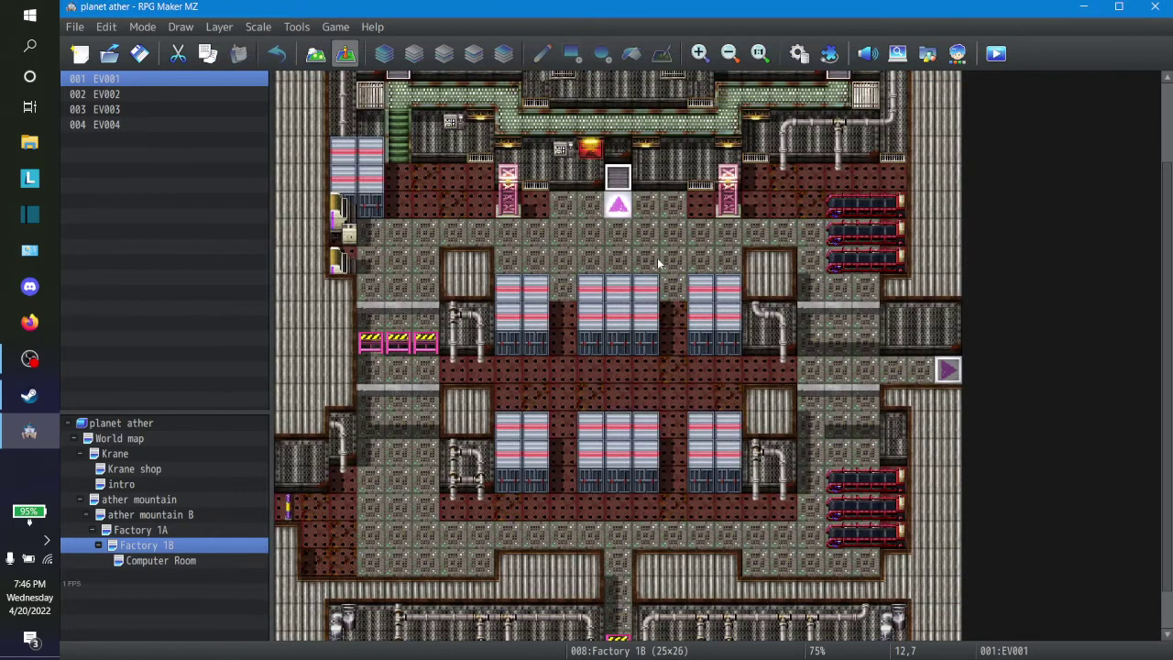
right_click(661, 257)
left_click(685, 281)
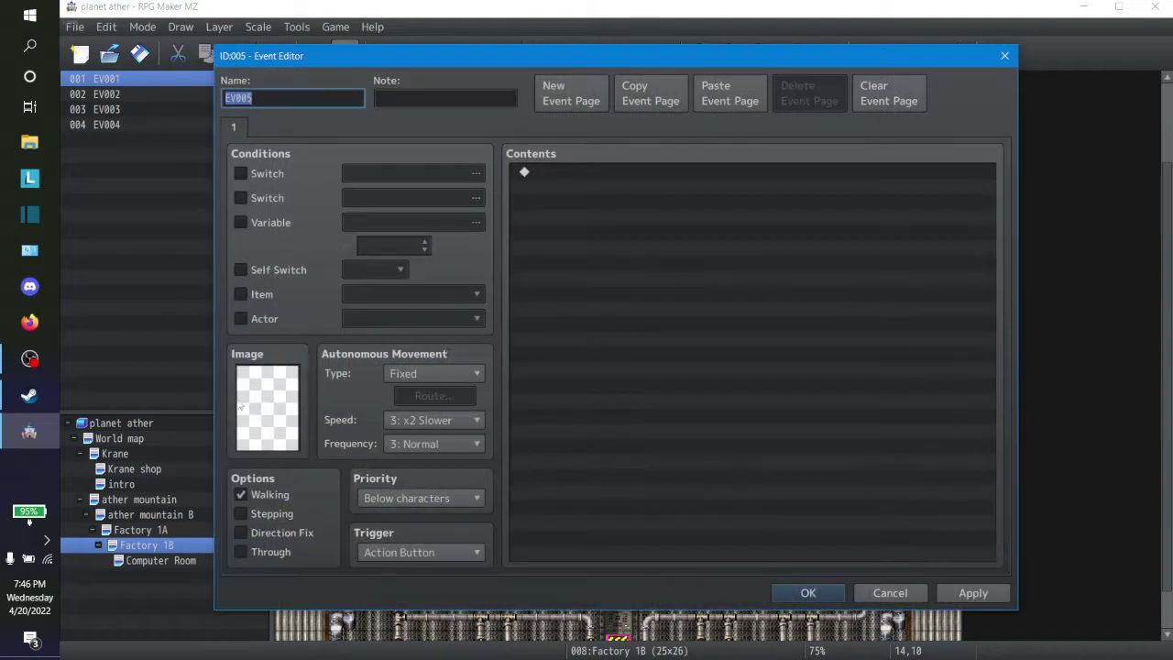
left_click(890, 592)
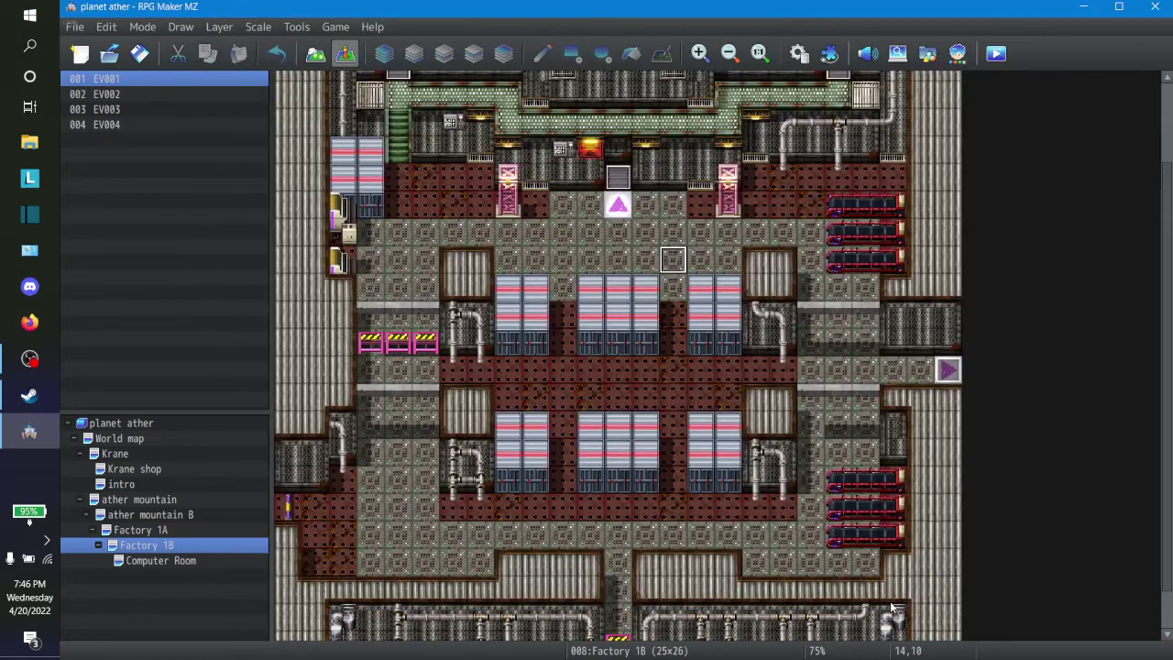
key("ctrl+3")
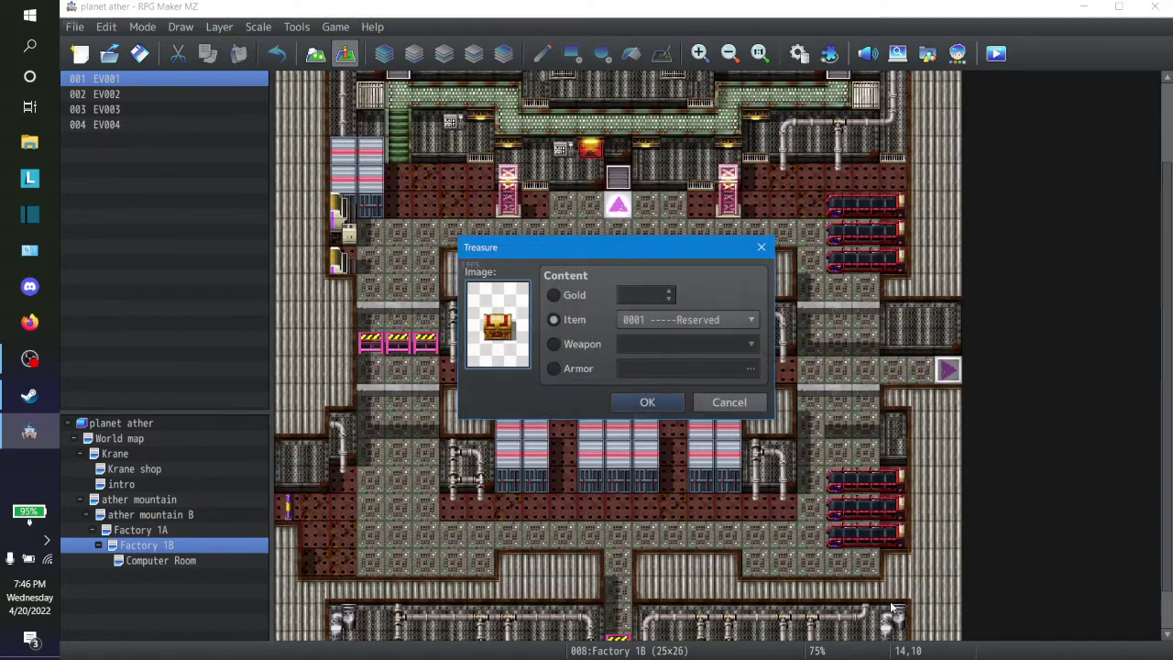
left_click(728, 398)
Create a quick door event at 14,10 with the grey shutter image from !SF_Door2, leading to Computer Room (8,7)
key("ctrl+2")
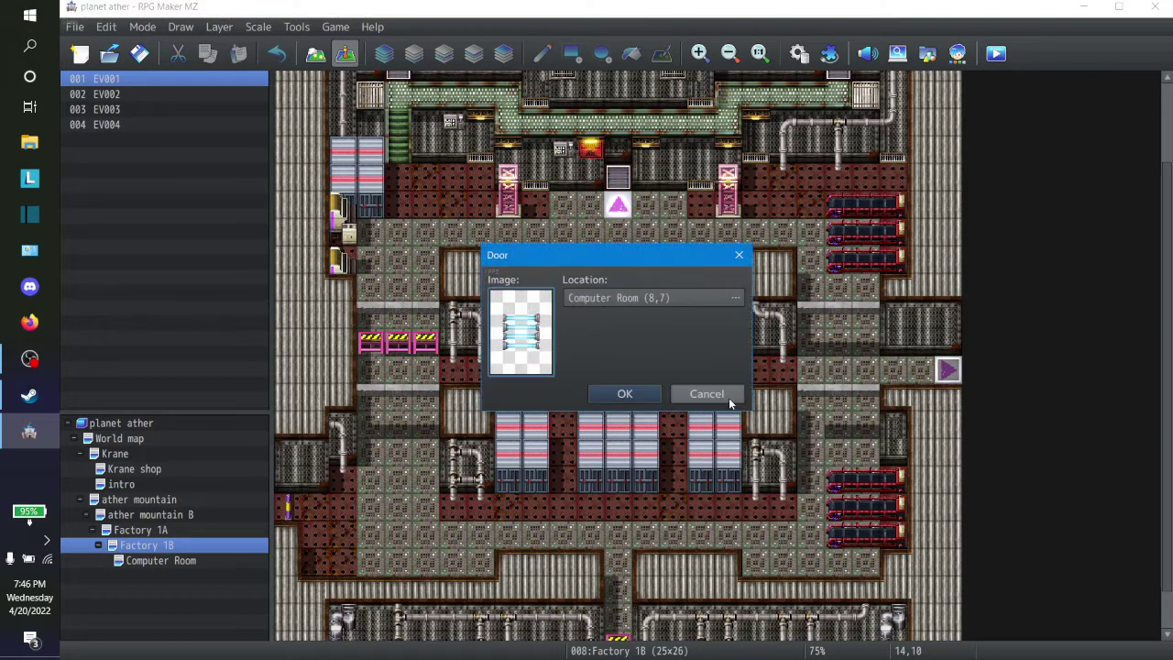
double_click(521, 330)
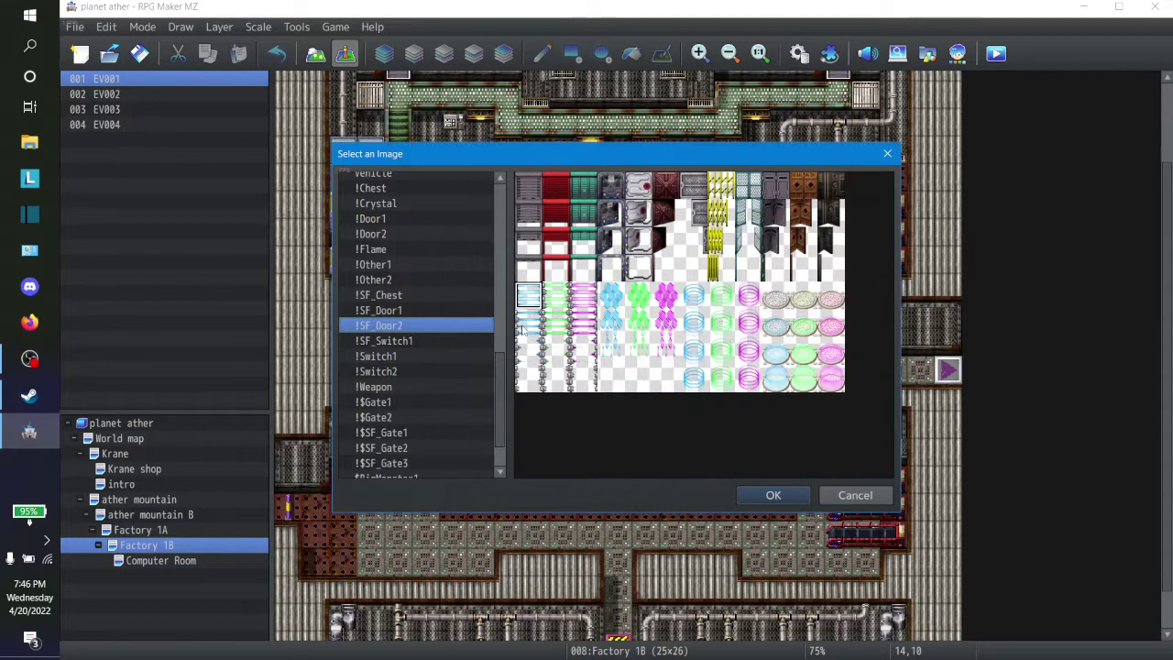
left_click(535, 194)
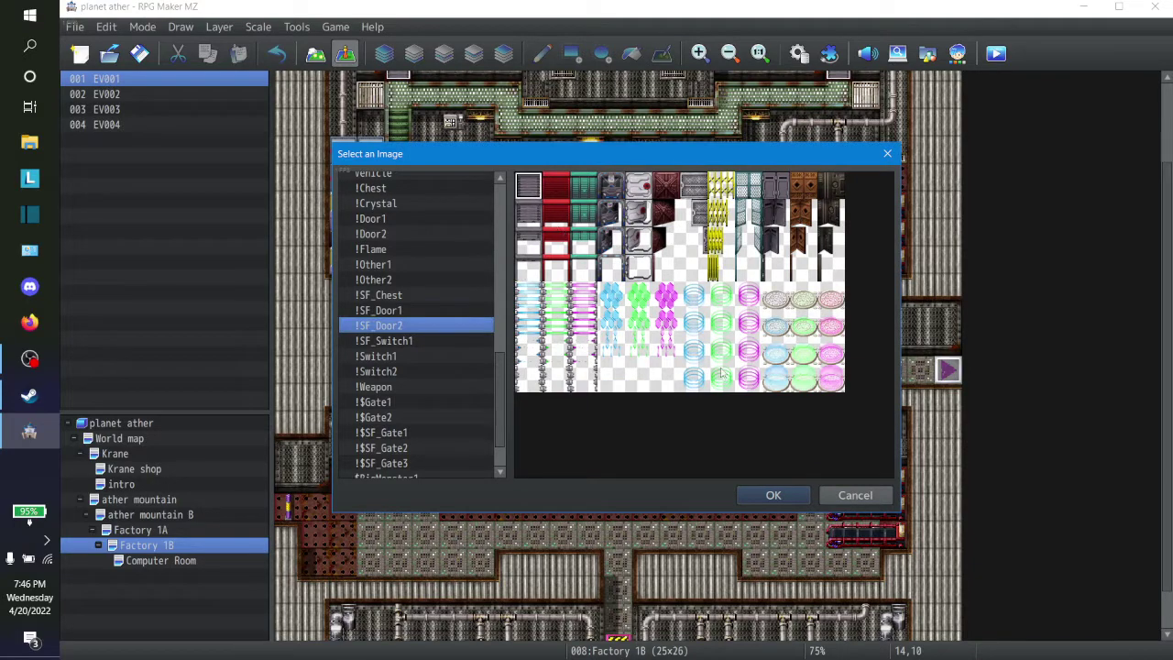
left_click(770, 494)
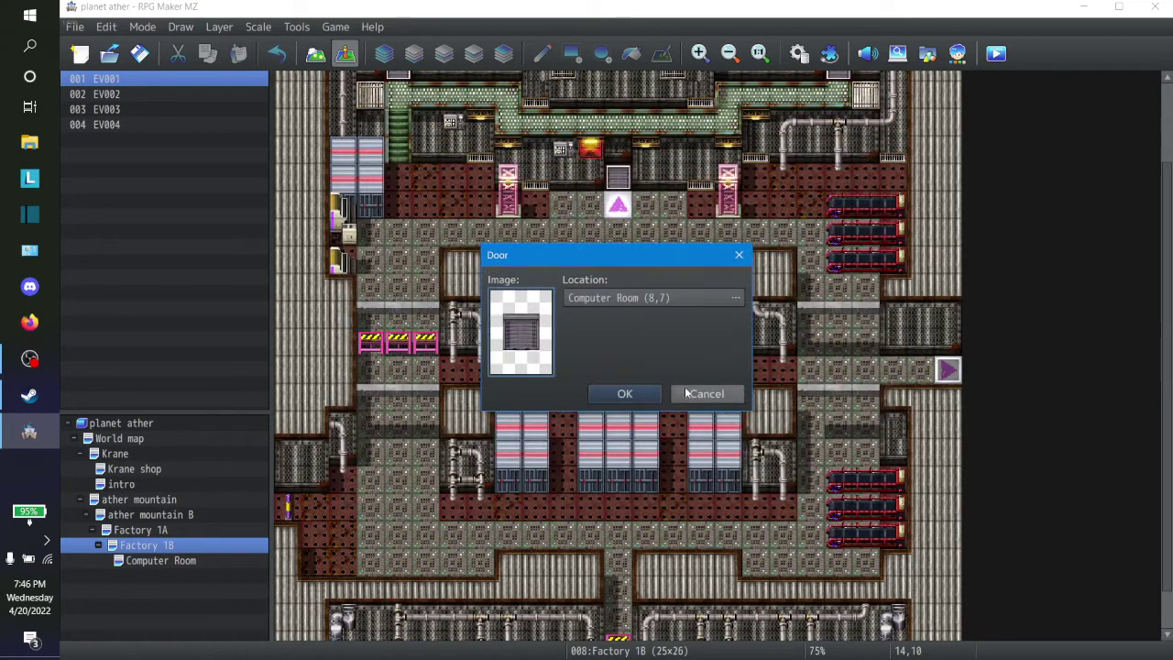
left_click(621, 394)
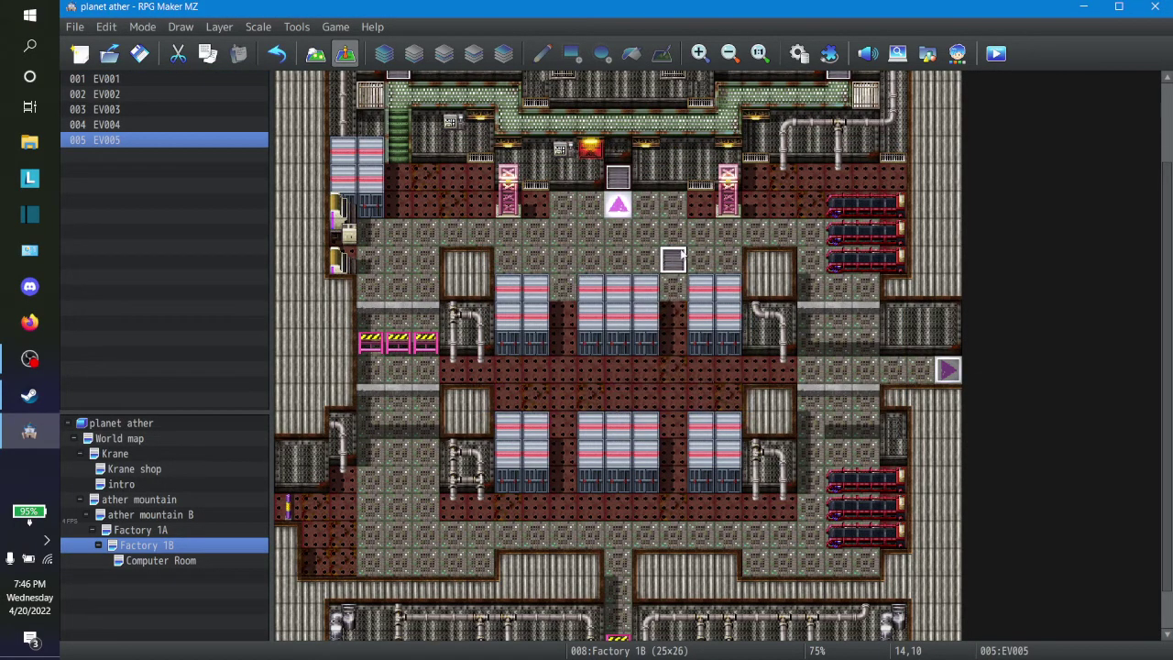
right_click(674, 258)
left_click(695, 268)
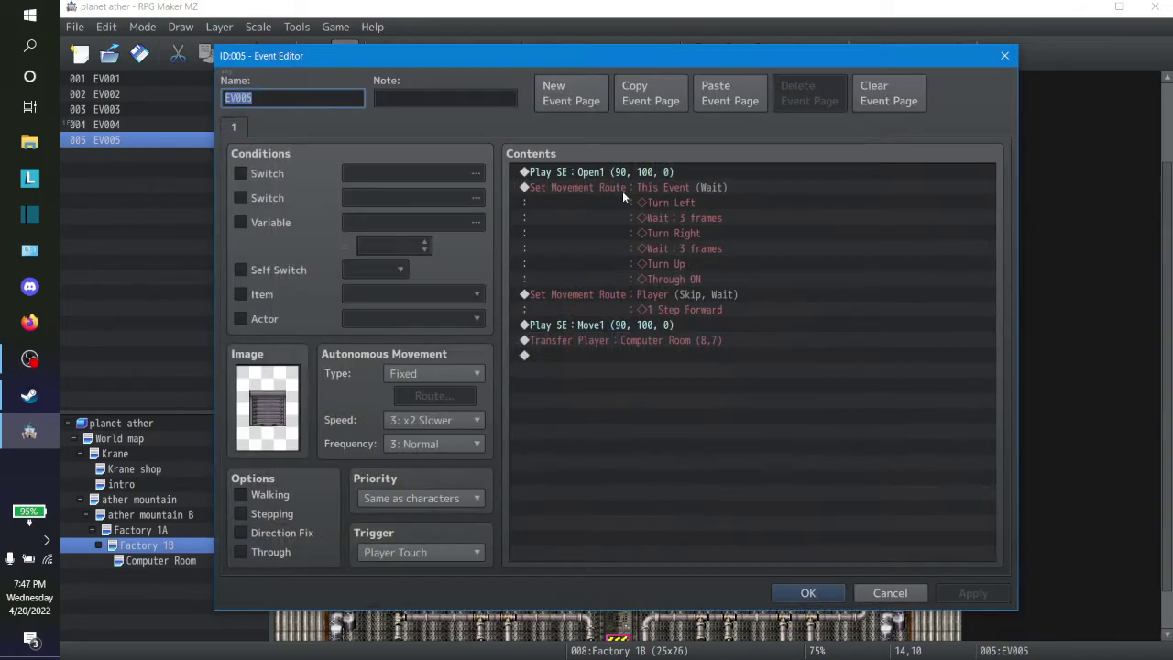
left_click(620, 174)
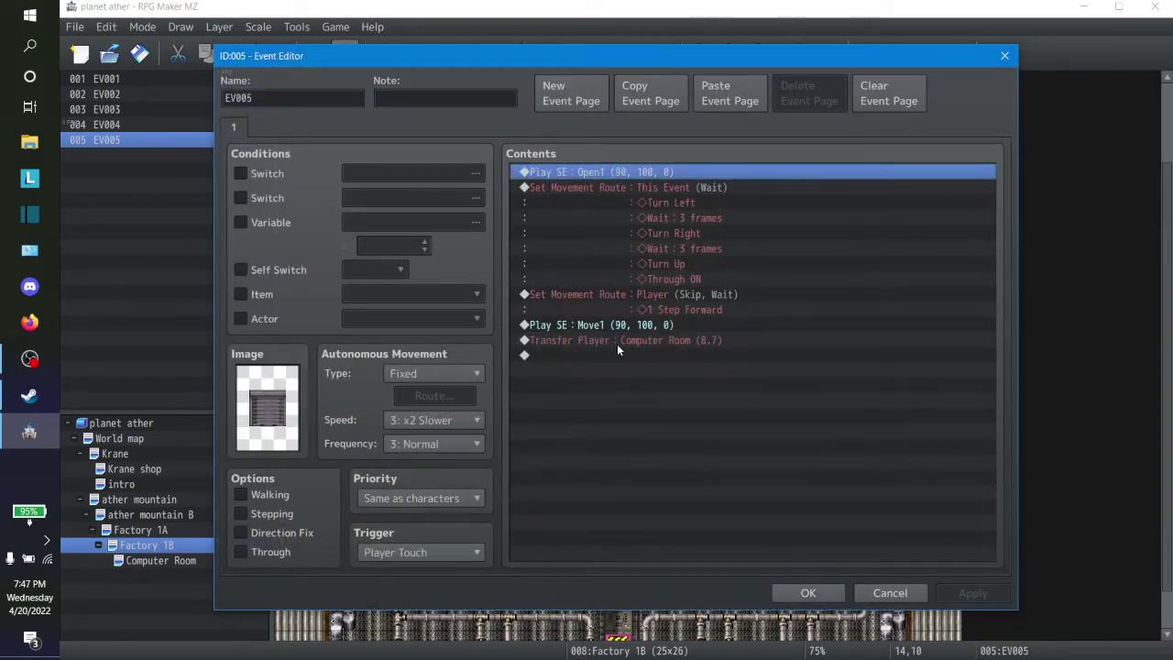
left_click(890, 592)
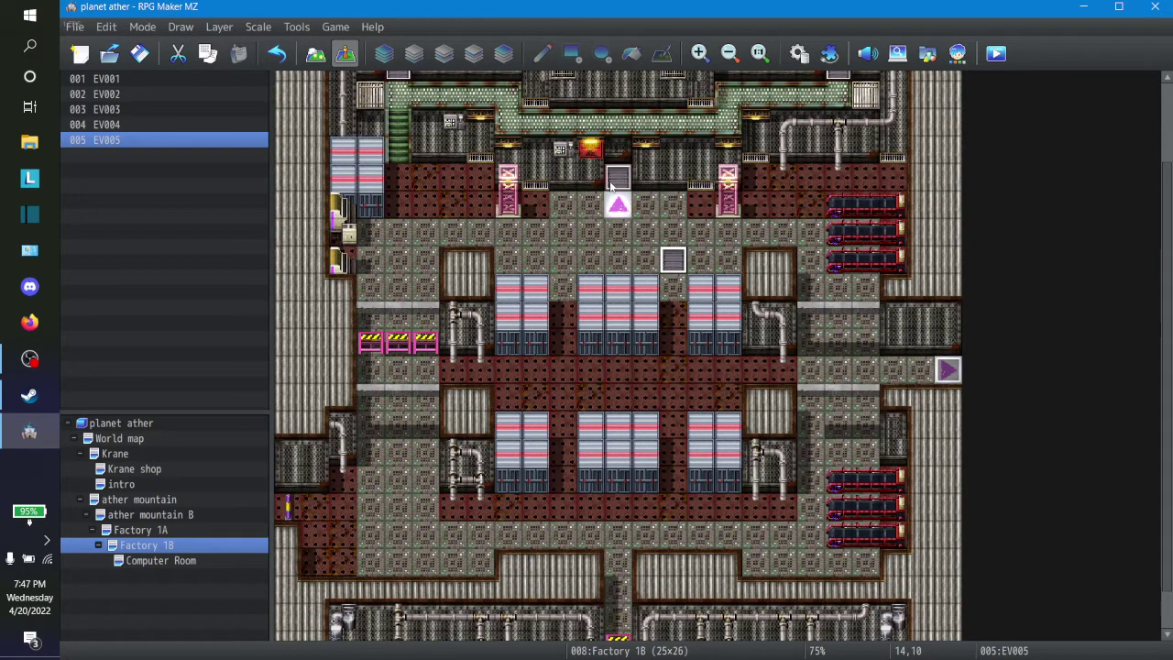
Copy all commands of the door event at 14,10, from Play SE to Transfer Player, and delete that event
right_click(680, 262)
left_click(707, 267)
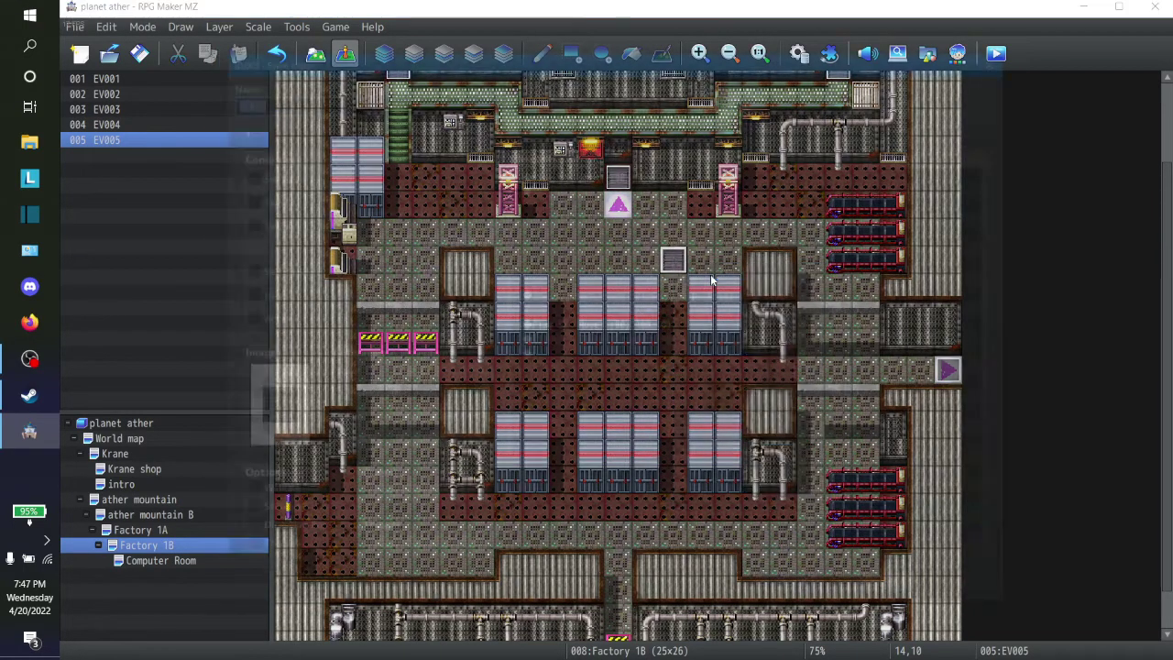
left_click(598, 173)
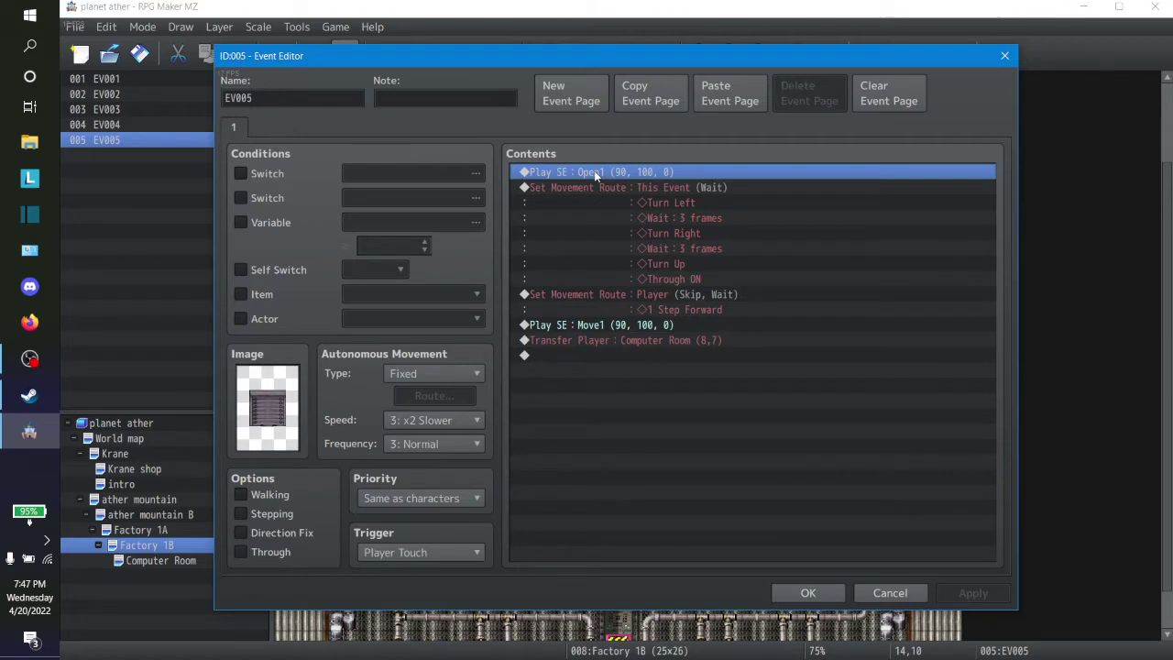
left_click(596, 340, "shift")
key("ctrl+c")
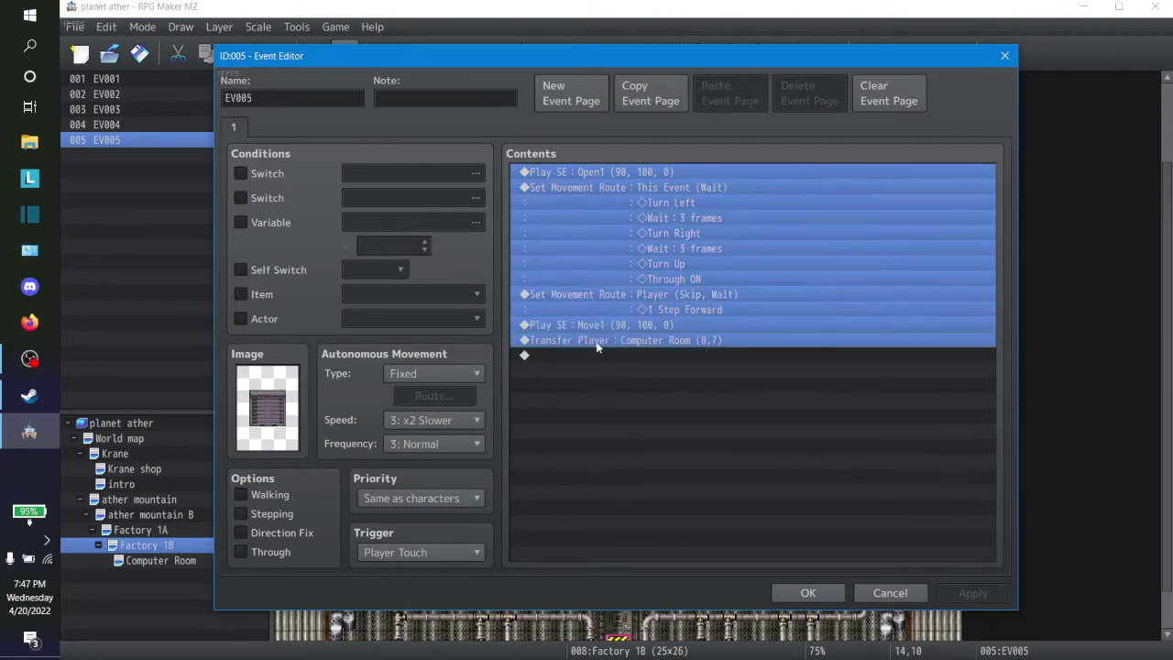
left_click(814, 594)
key("Delete")
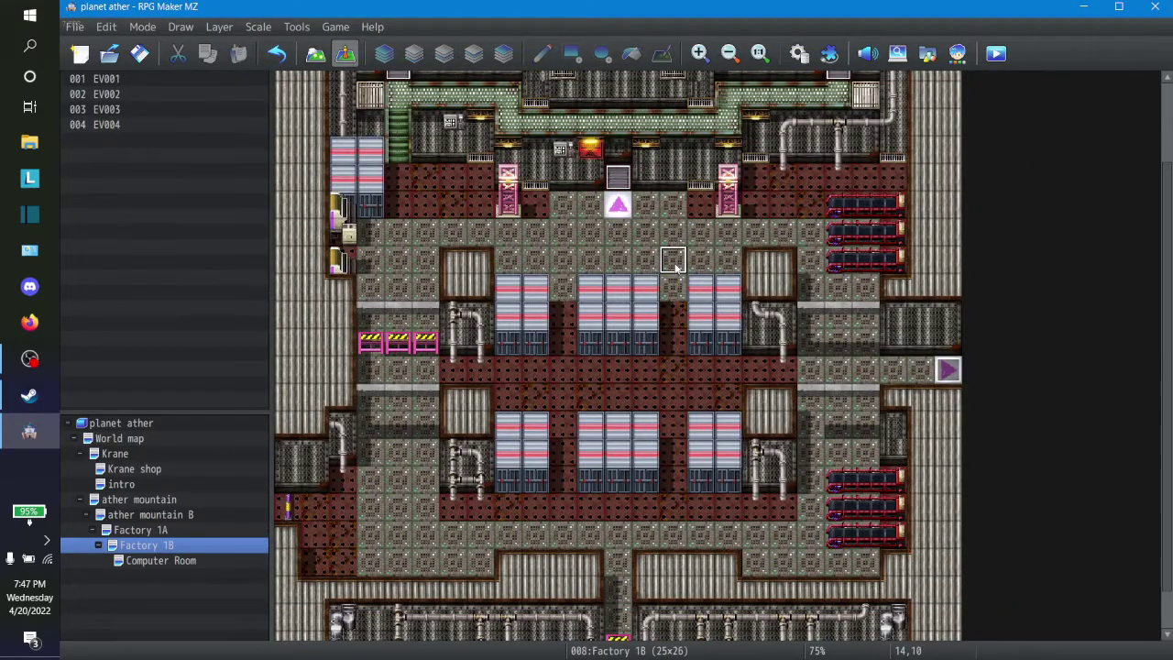
Add a second page to the locked door event at 12,7 by duplicating its first page
right_click(612, 181)
left_click(638, 193)
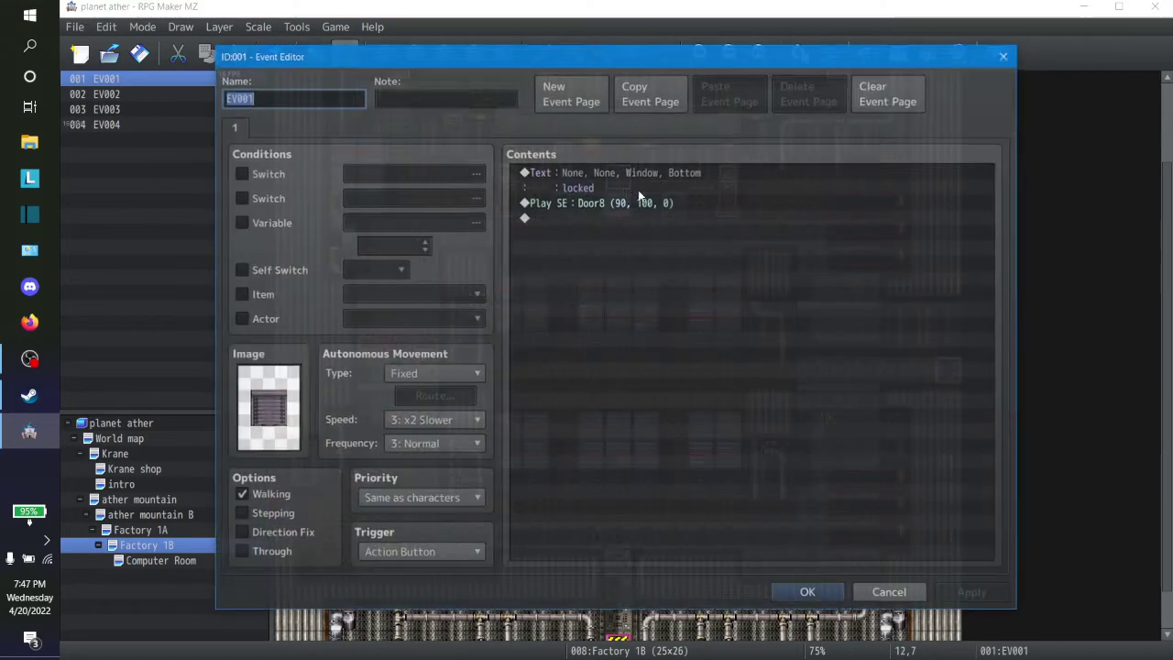
left_click(605, 172)
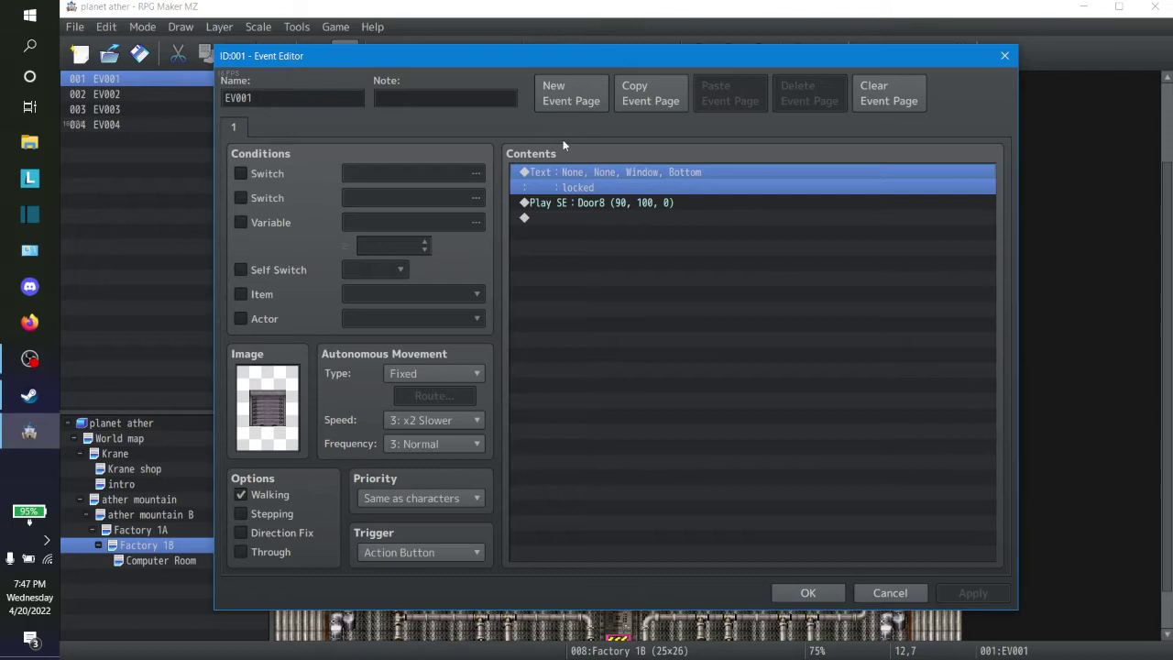
left_click(643, 97)
left_click(744, 95)
Delete the "locked" text and Door8 sound commands from the second page and save the event
left_click(562, 185)
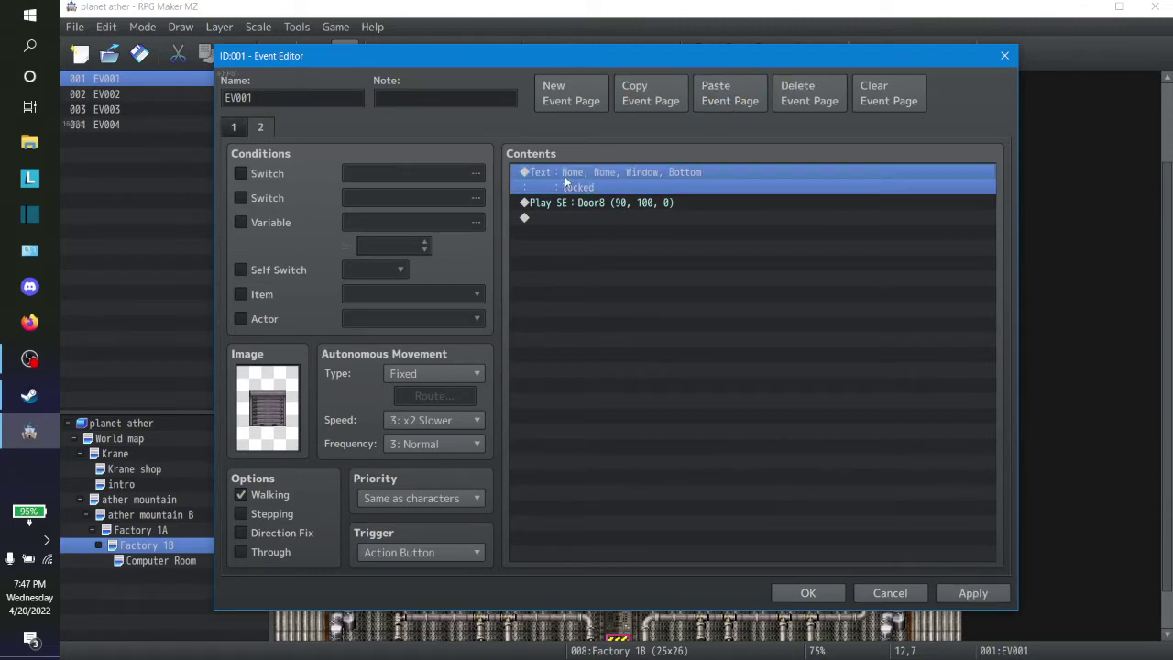
key("Delete")
key("Delete")
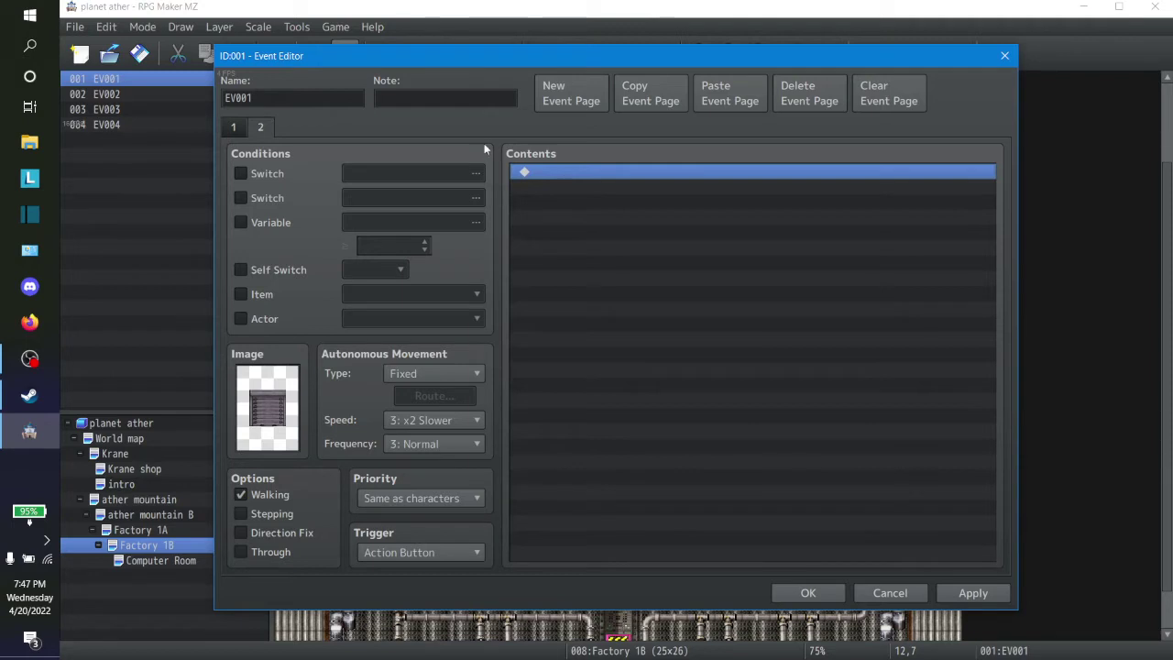
right_click(559, 169)
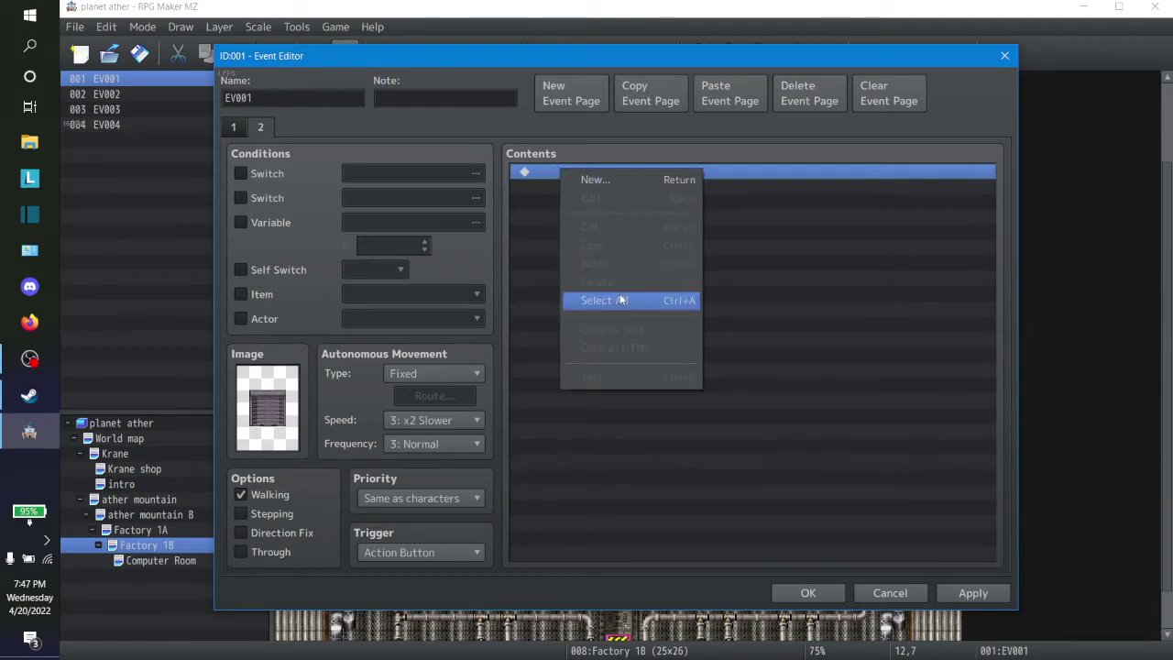
left_click(516, 239)
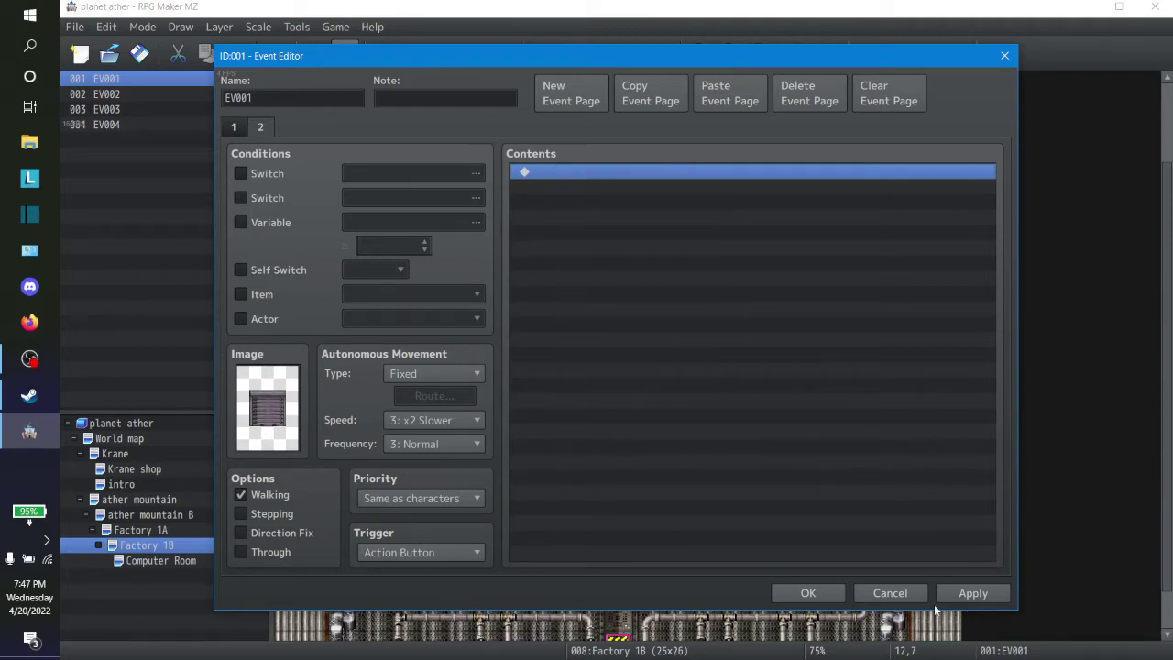
left_click(972, 593)
left_click(807, 593)
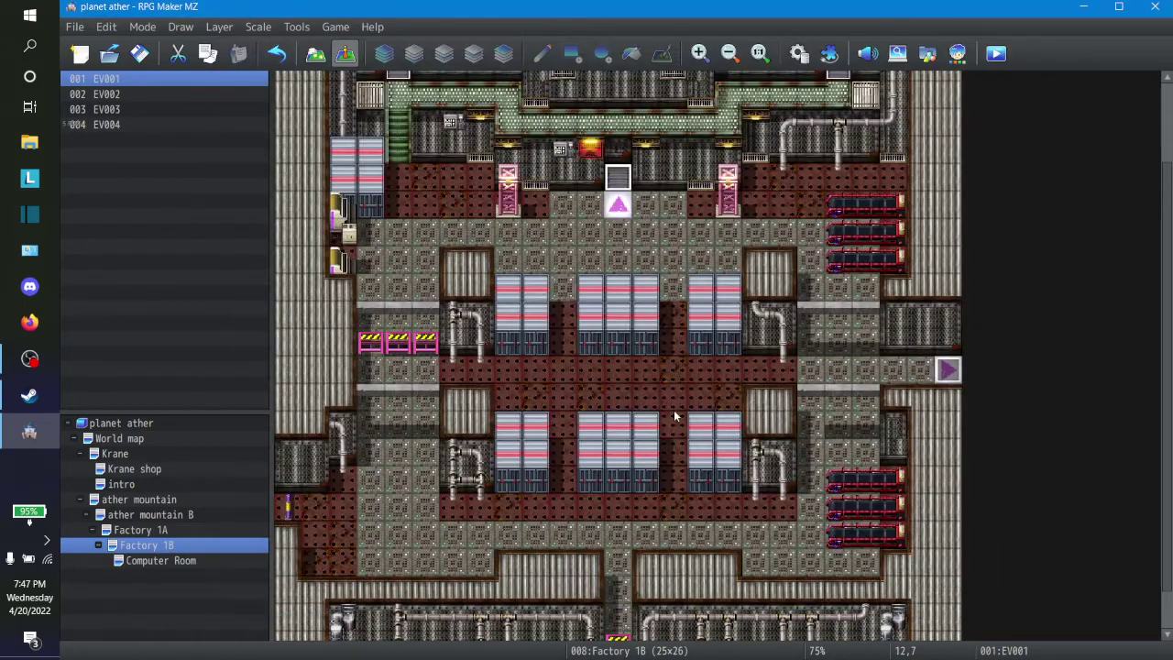
Create a temporary shutter door event at 12,9 leading to Computer Room (8,7) and copy all its commands
left_click(614, 240)
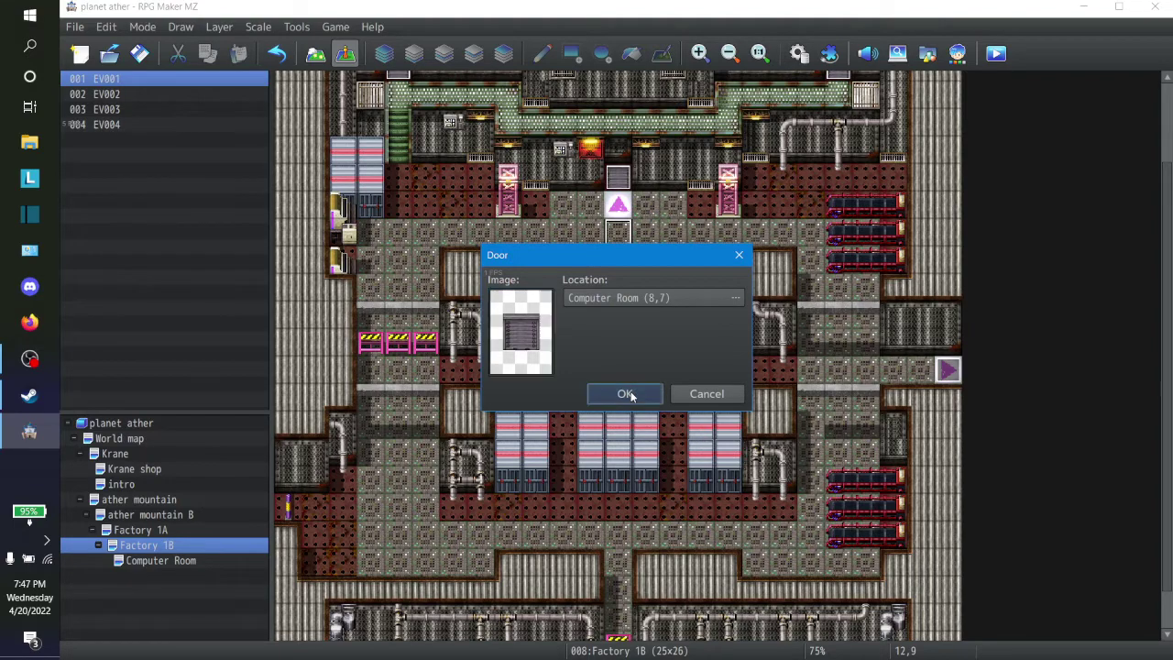
left_click(631, 392)
right_click(621, 241)
left_click(642, 251)
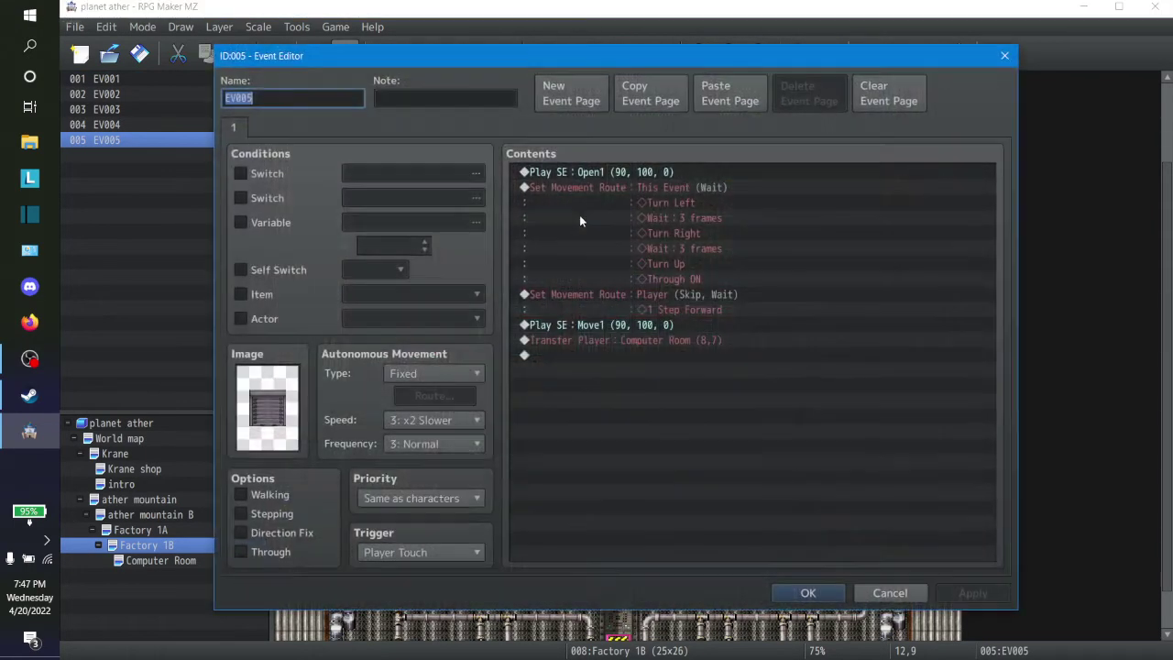
left_click(592, 345, "shift")
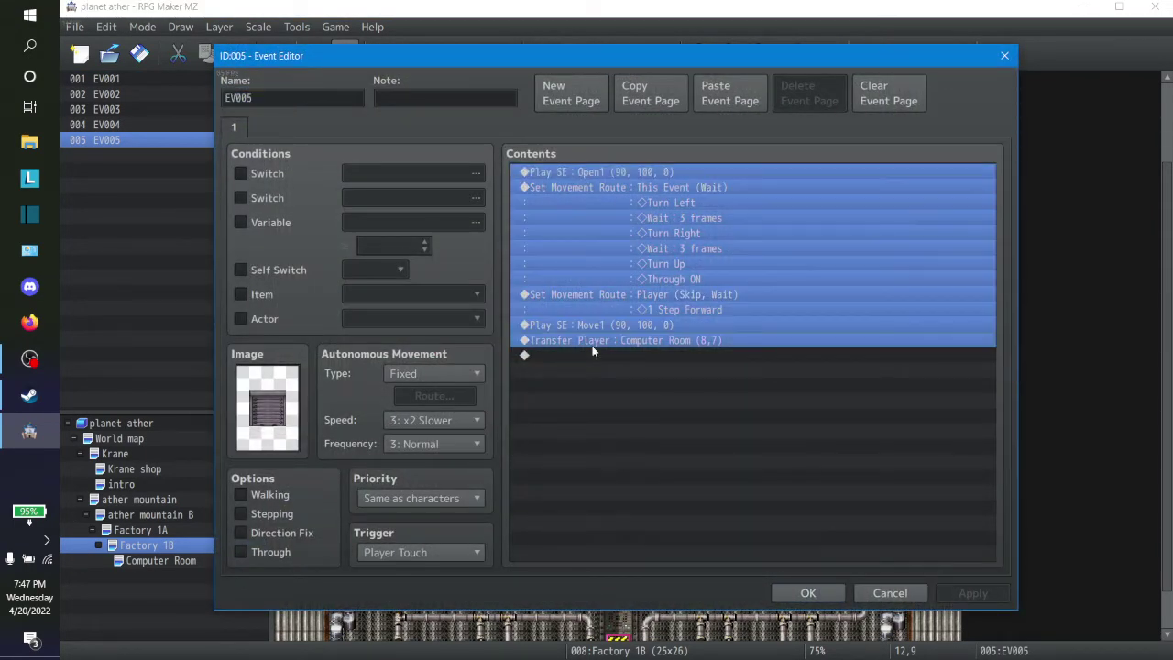
left_click(807, 592)
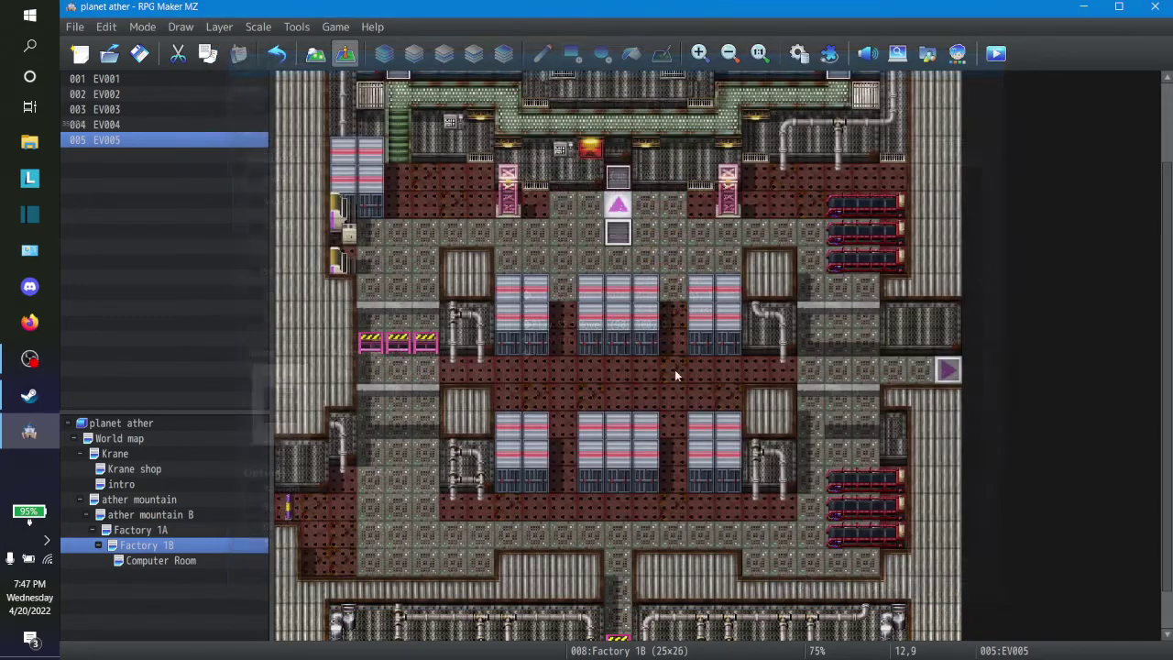
Paste the copied door commands into page 2 of the event at 12,7 and delete the temporary door at 12,9
left_click(617, 177)
right_click(617, 176)
left_click(639, 187)
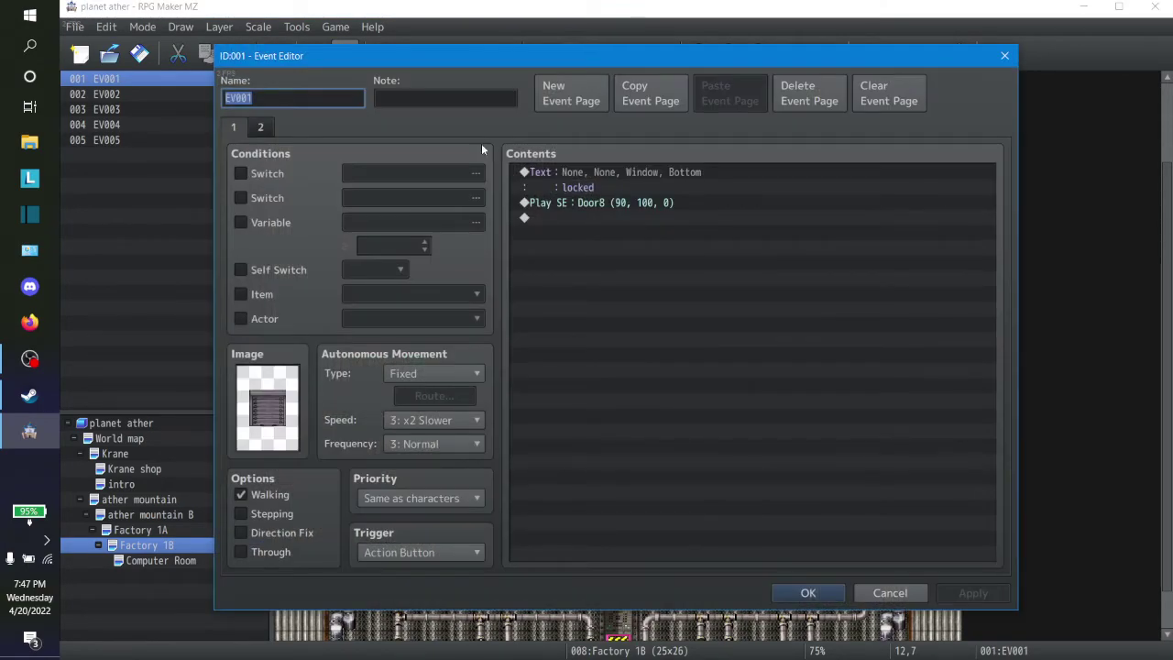
left_click(260, 126)
left_click(543, 171)
key("ctrl+v")
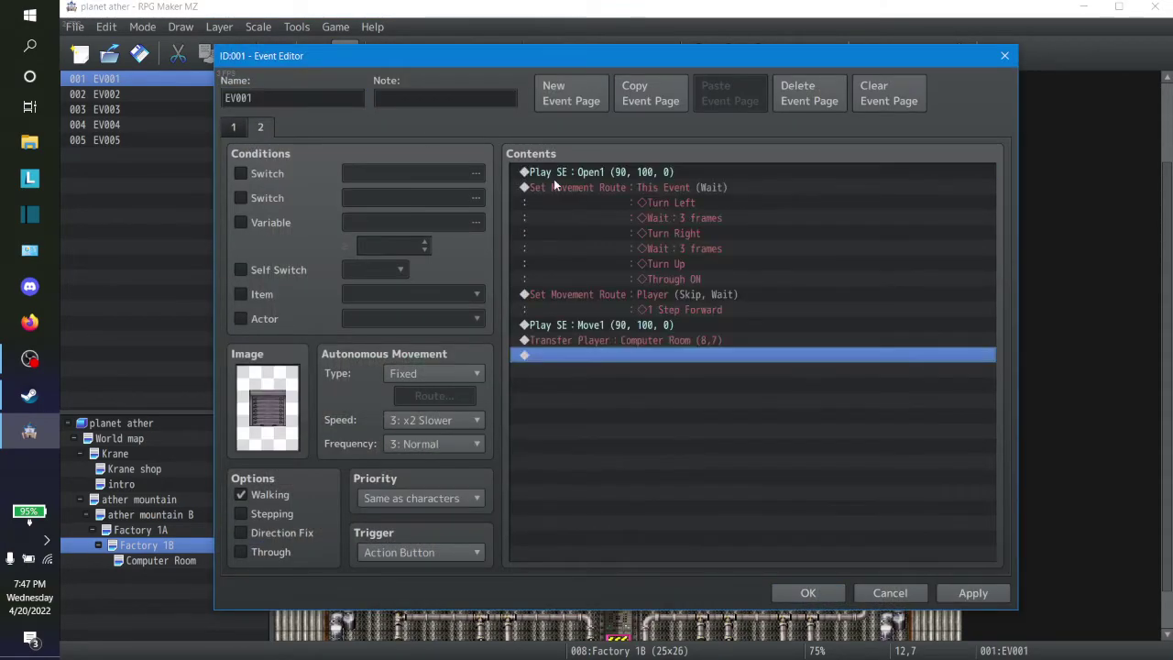
left_click(942, 592)
left_click(809, 592)
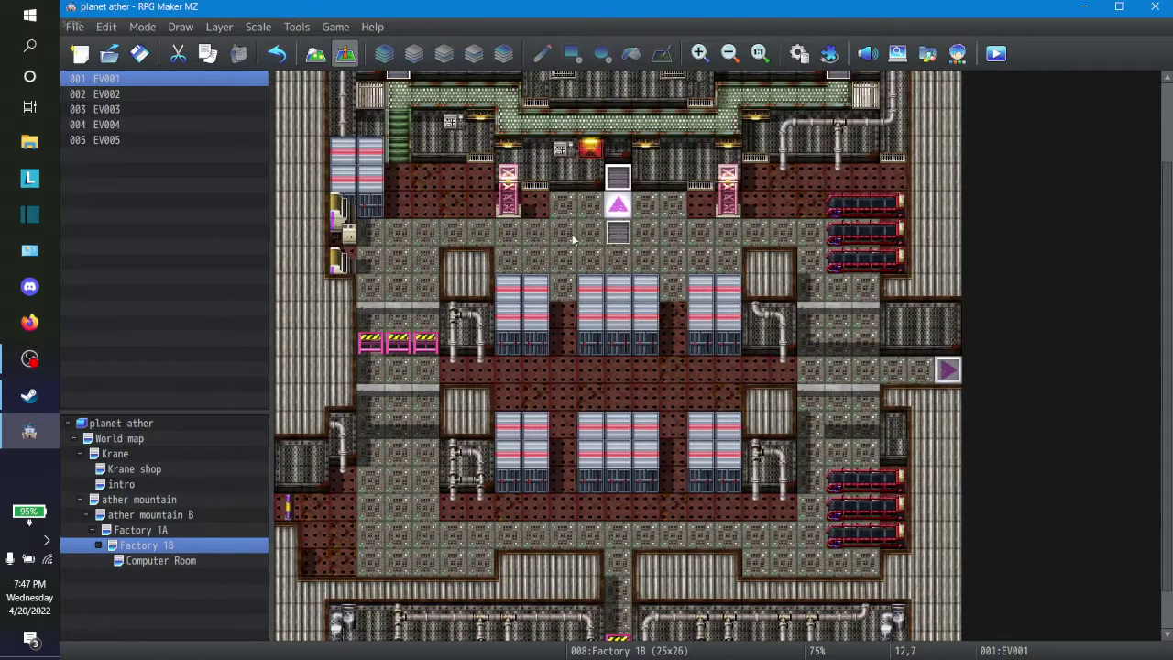
left_click(618, 233)
key("Delete")
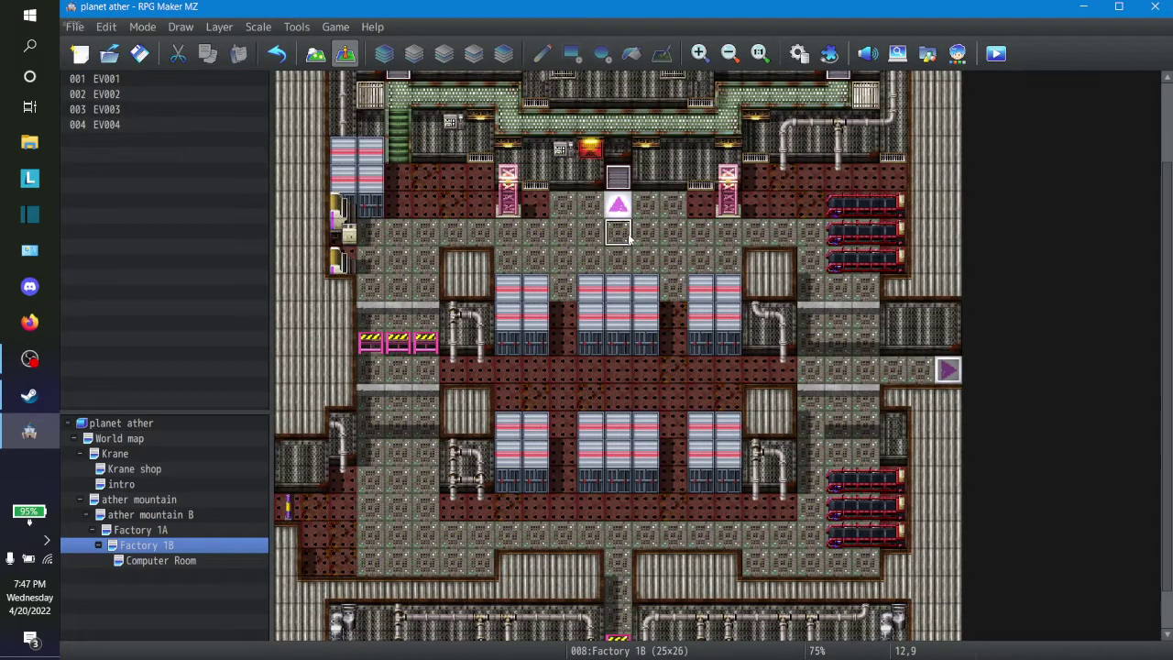
Make page 2 of the door event at 12,7 require the item 0002 Red card
right_click(628, 176)
left_click(654, 188)
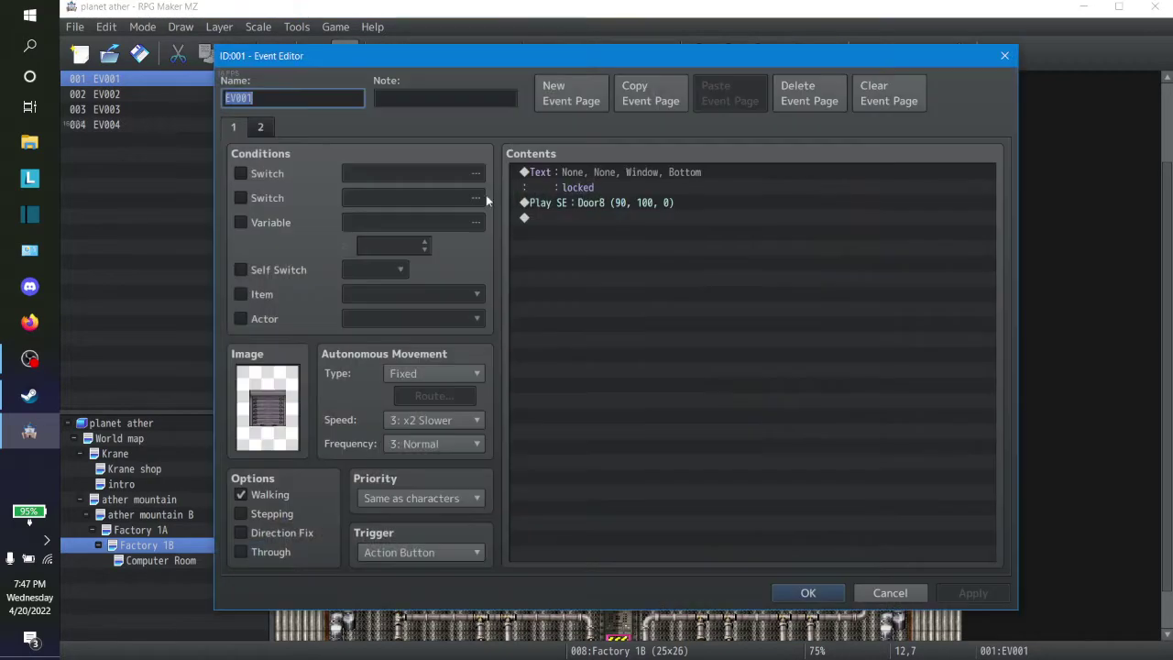
left_click(262, 128)
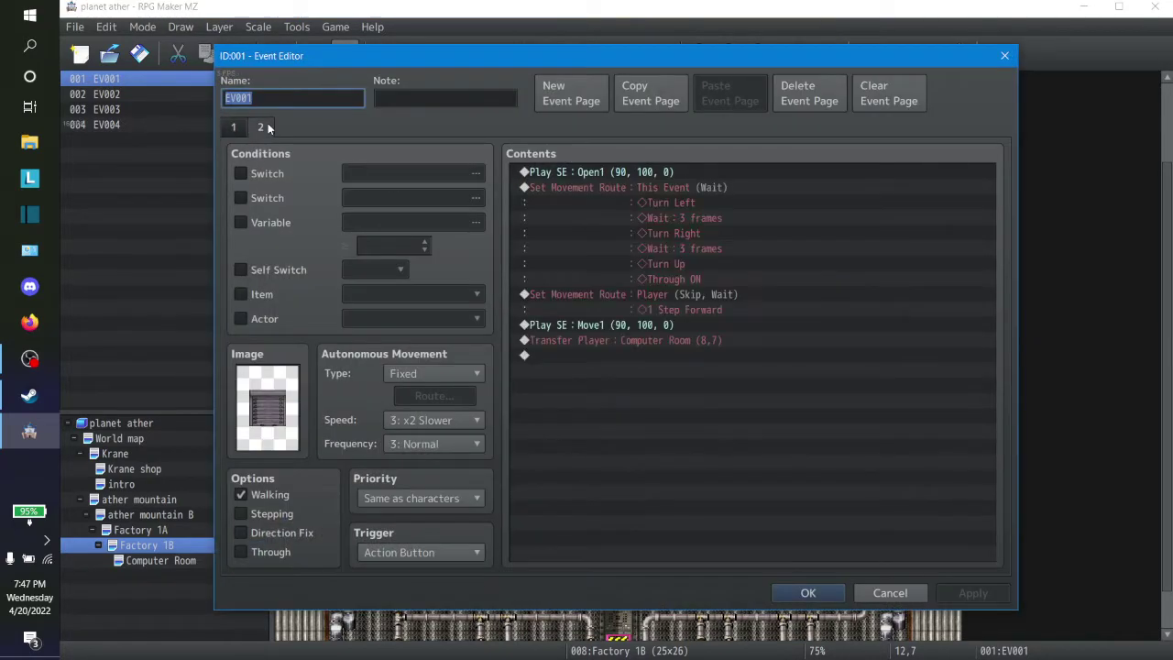
left_click(240, 295)
left_click(402, 300)
left_click(394, 243)
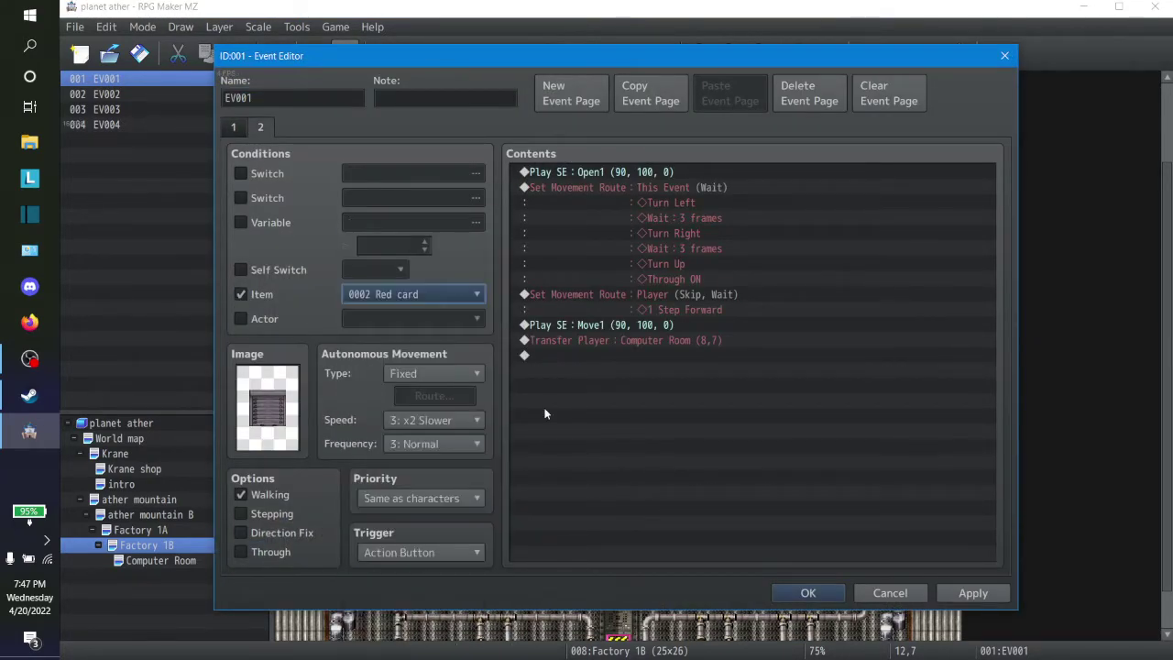
Insert a Change Items command at the start of page 2 that decreases 0002 Red card by 1
left_click(590, 357)
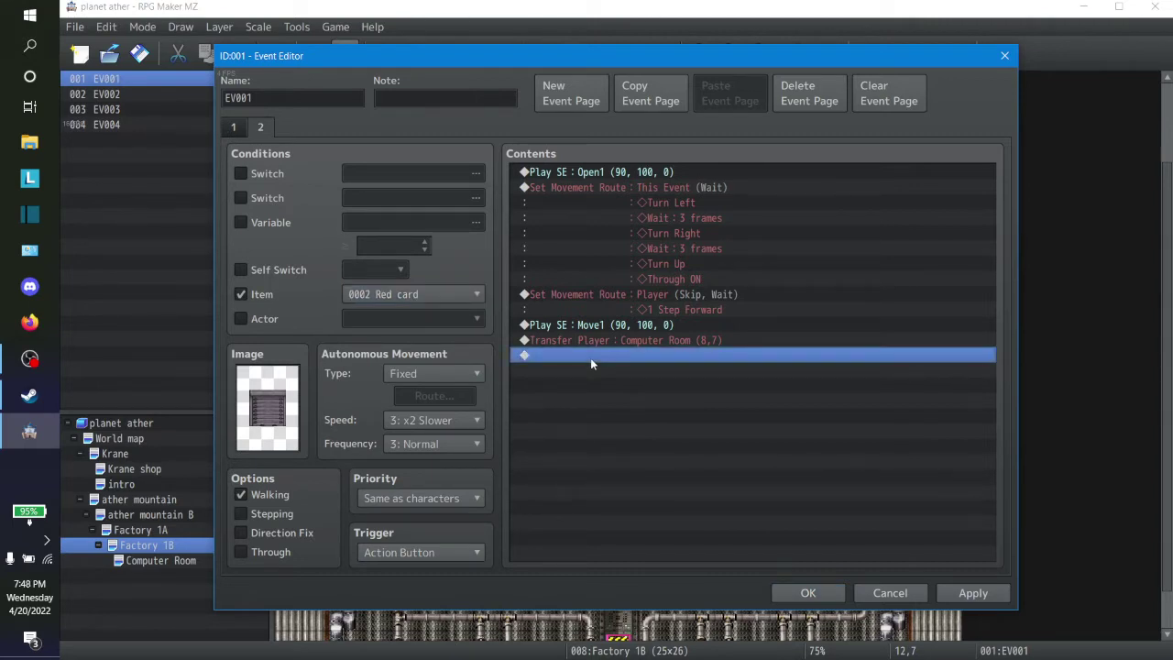
right_click(590, 363)
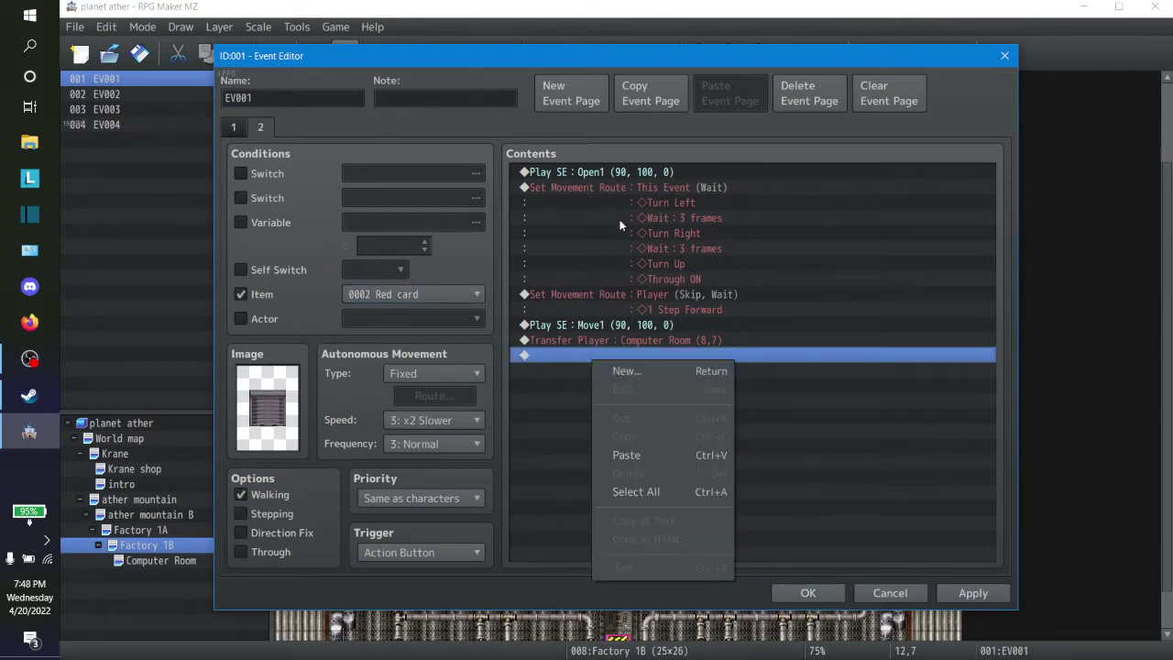
right_click(595, 173)
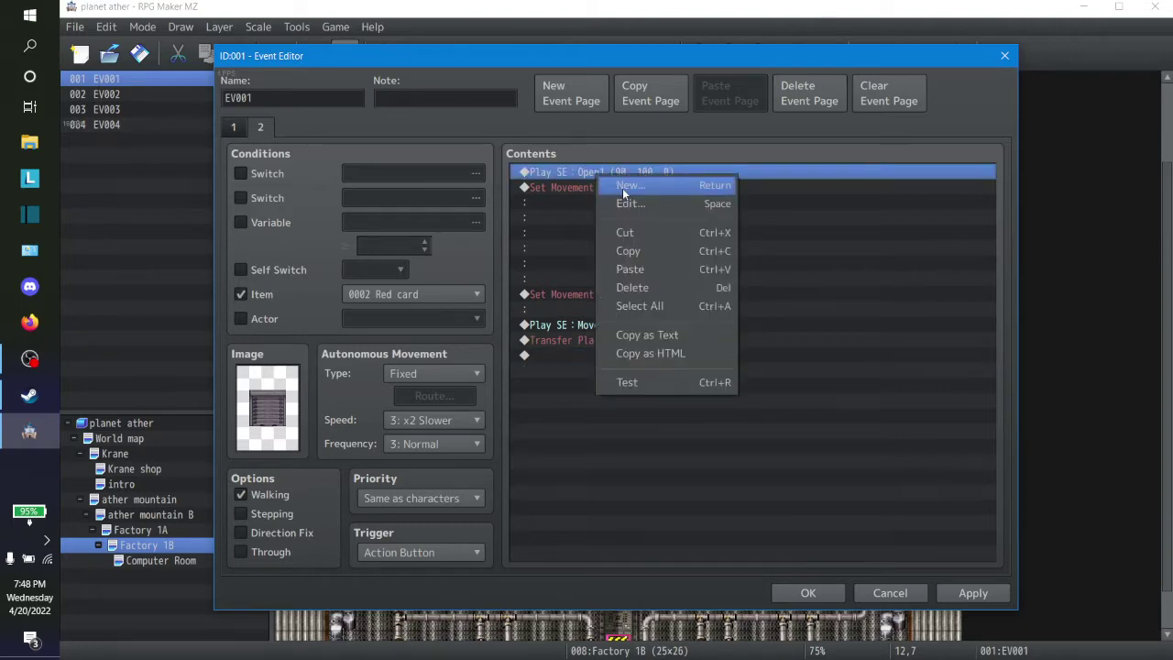
left_click(622, 188)
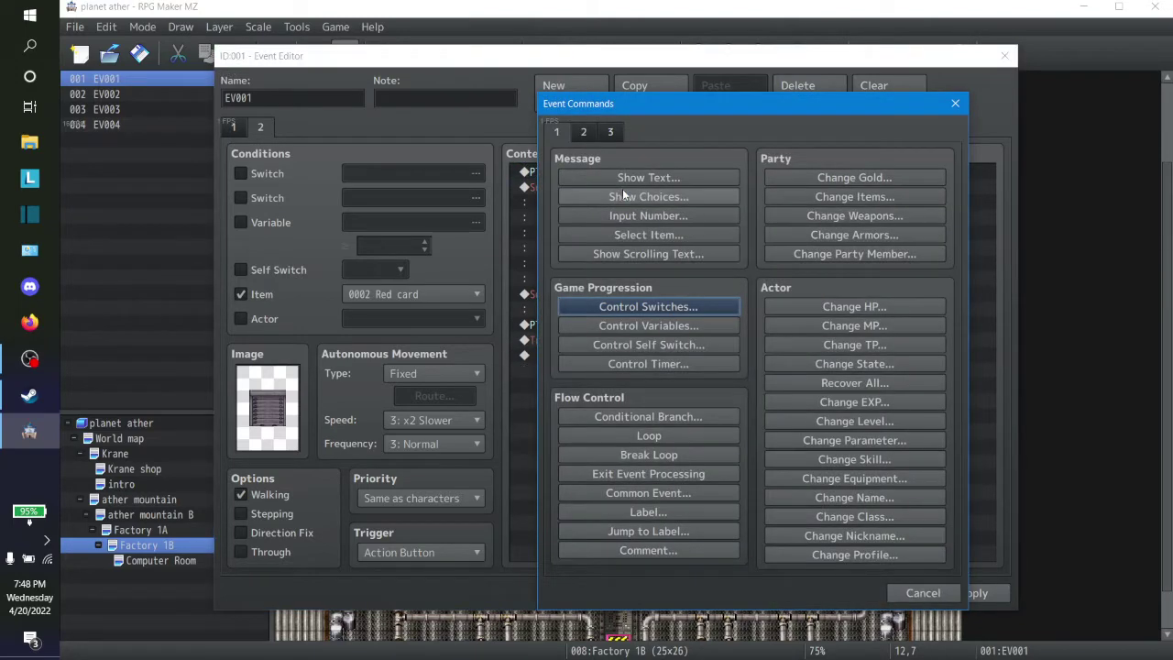
left_click(584, 132)
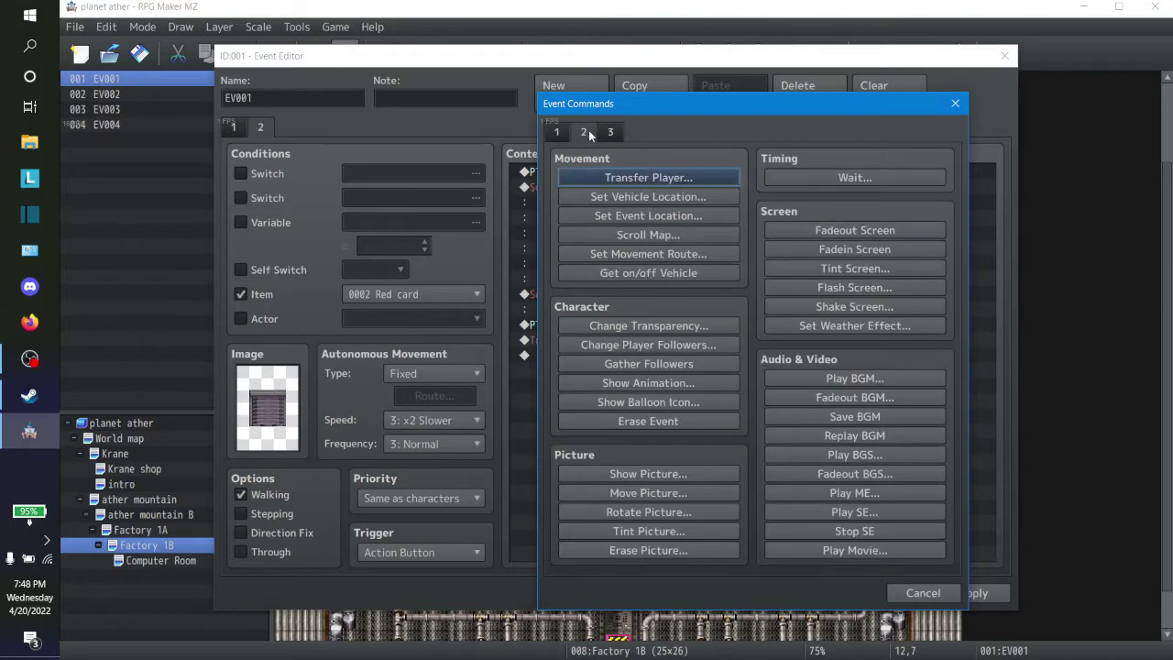
left_click(558, 132)
left_click(854, 197)
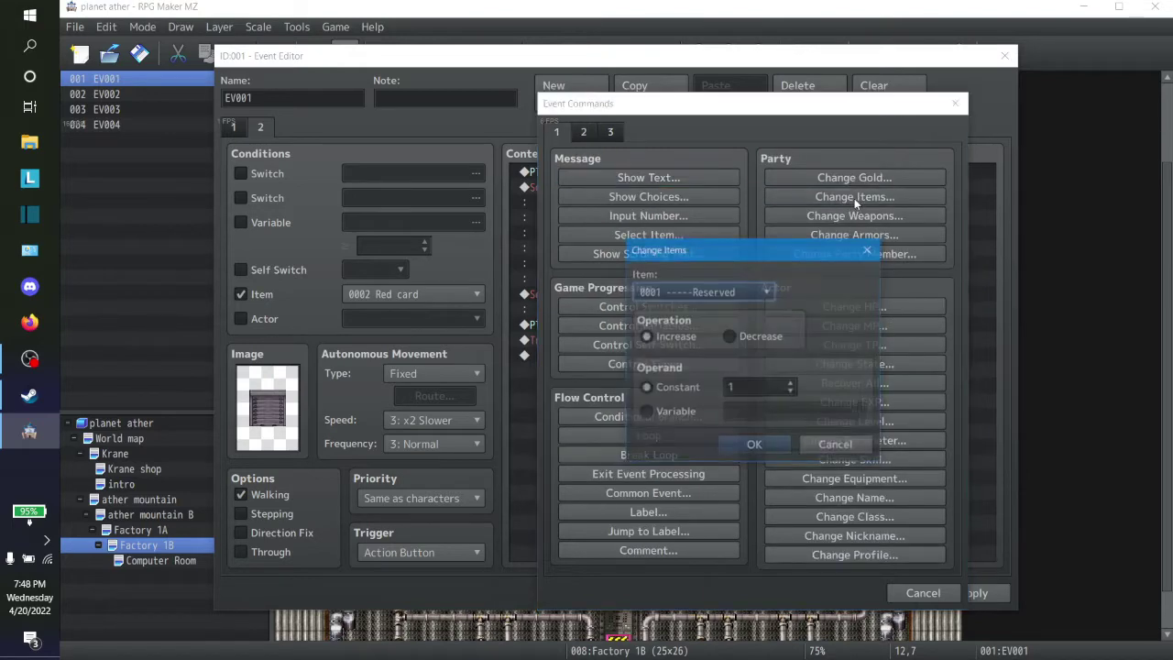
left_click(731, 336)
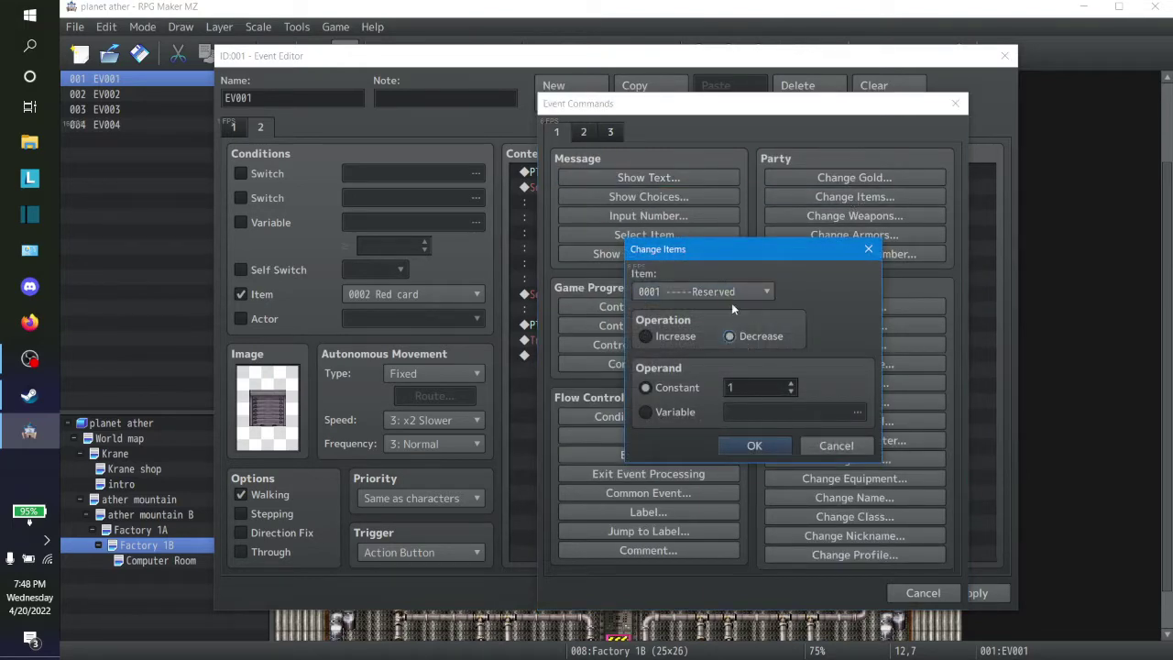
left_click(730, 292)
left_click(712, 244)
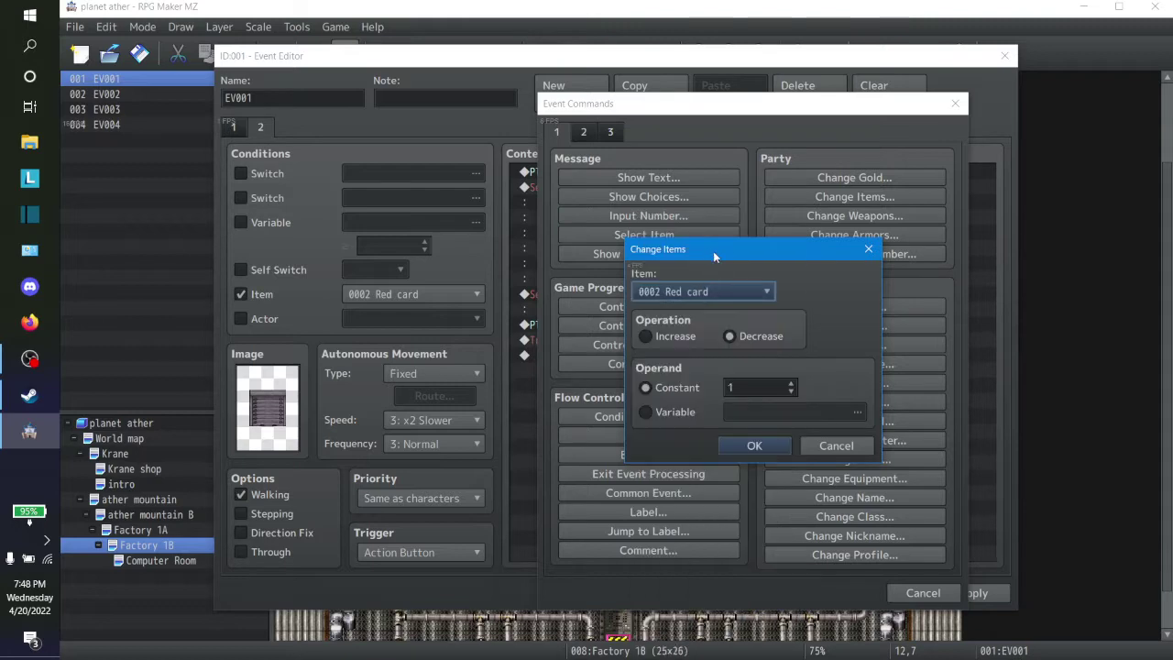
left_click(762, 445)
Start a new Play SE command directly before the Open1 sound on page 2 of the door event
right_click(591, 190)
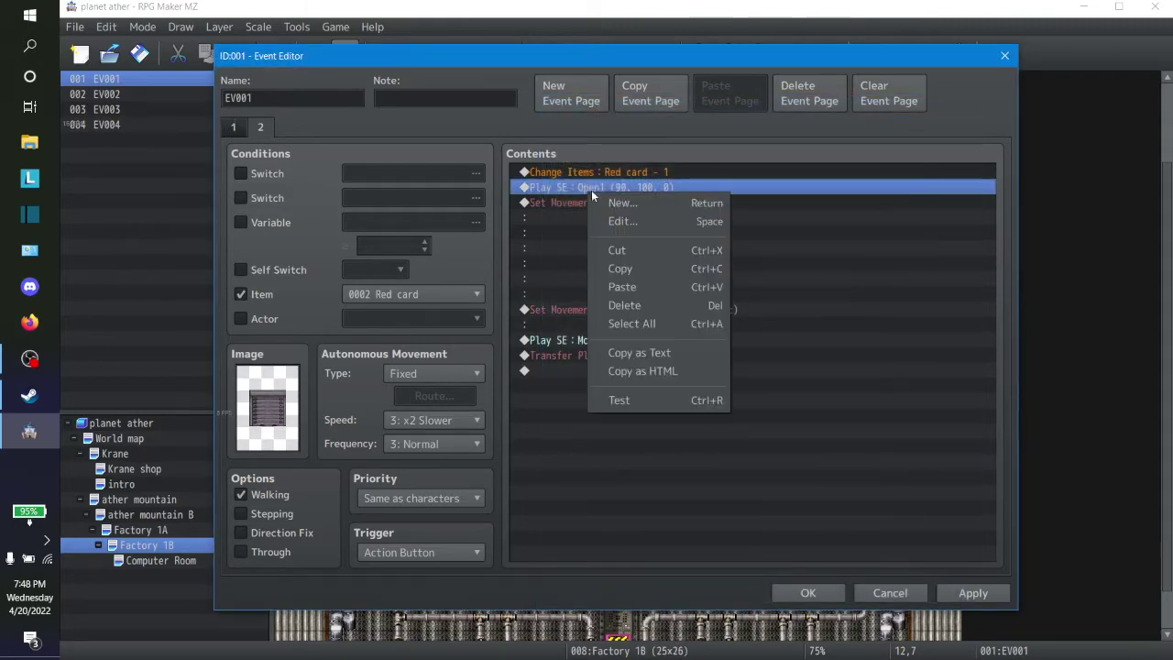
left_click(615, 203)
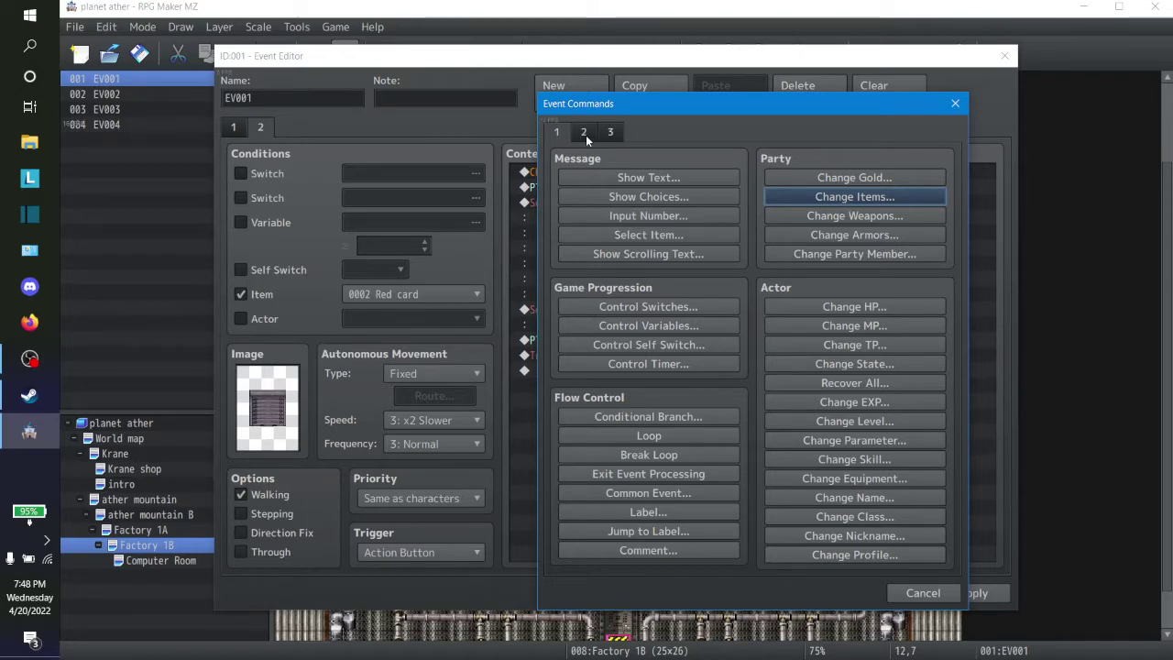
left_click(583, 133)
left_click(613, 138)
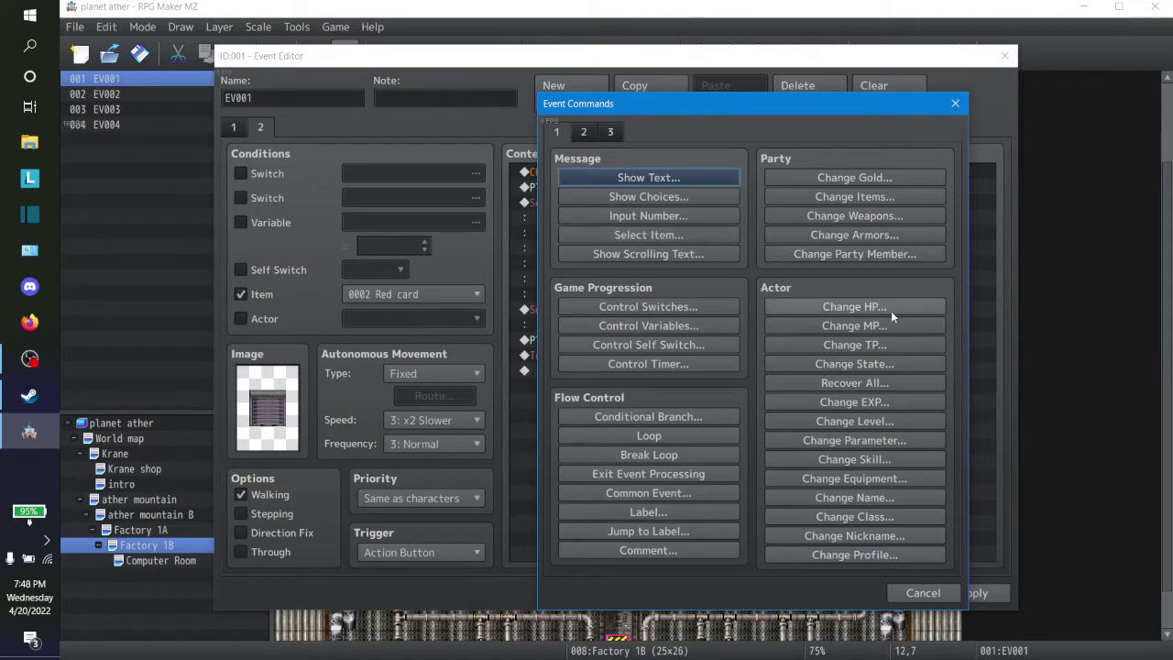
left_click(585, 133)
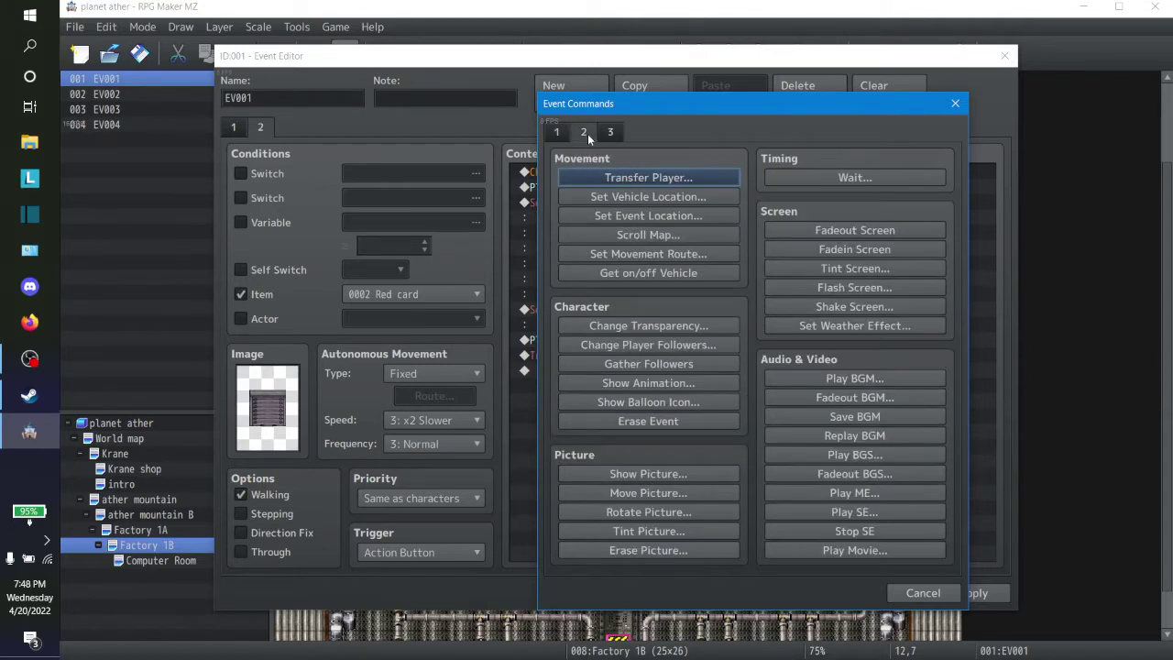
left_click(888, 509)
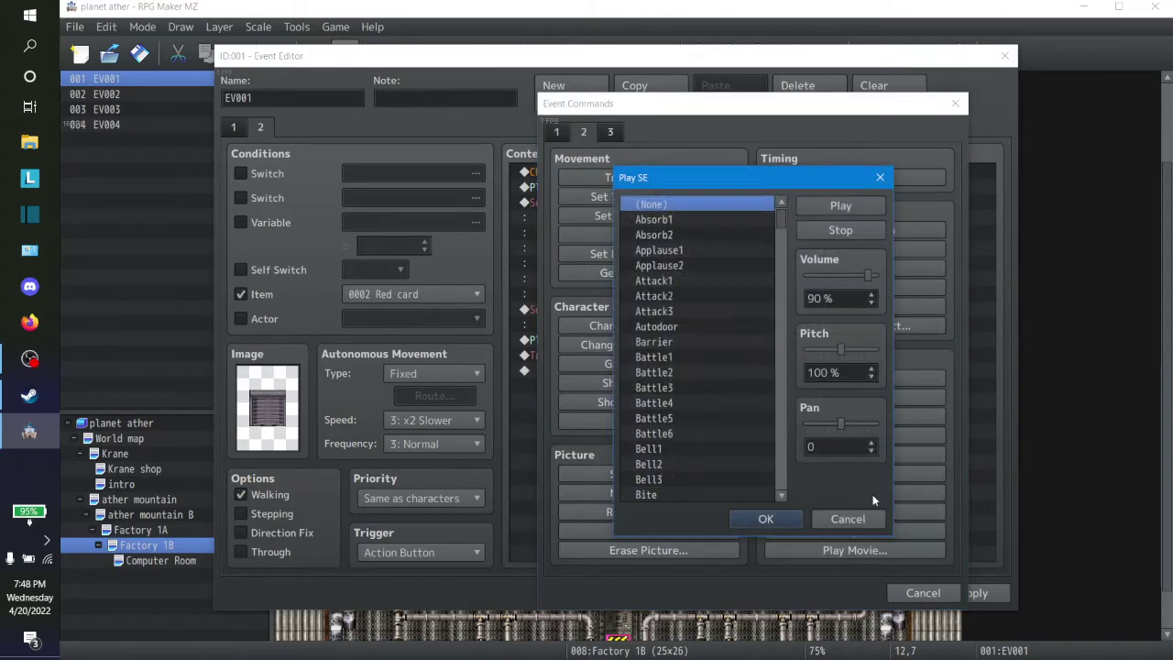
Audition the available sound effects from Absorb1 through the Earth sounds to find one for using the card
left_click(696, 310)
left_click(673, 249)
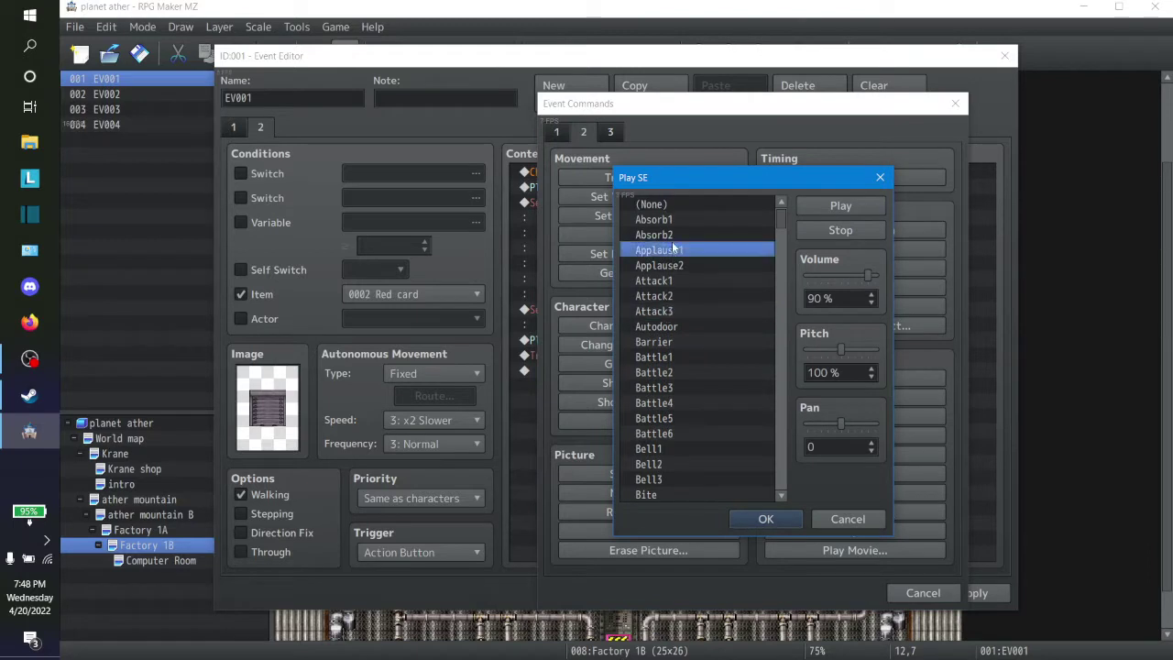
left_click(676, 234)
left_click(680, 219)
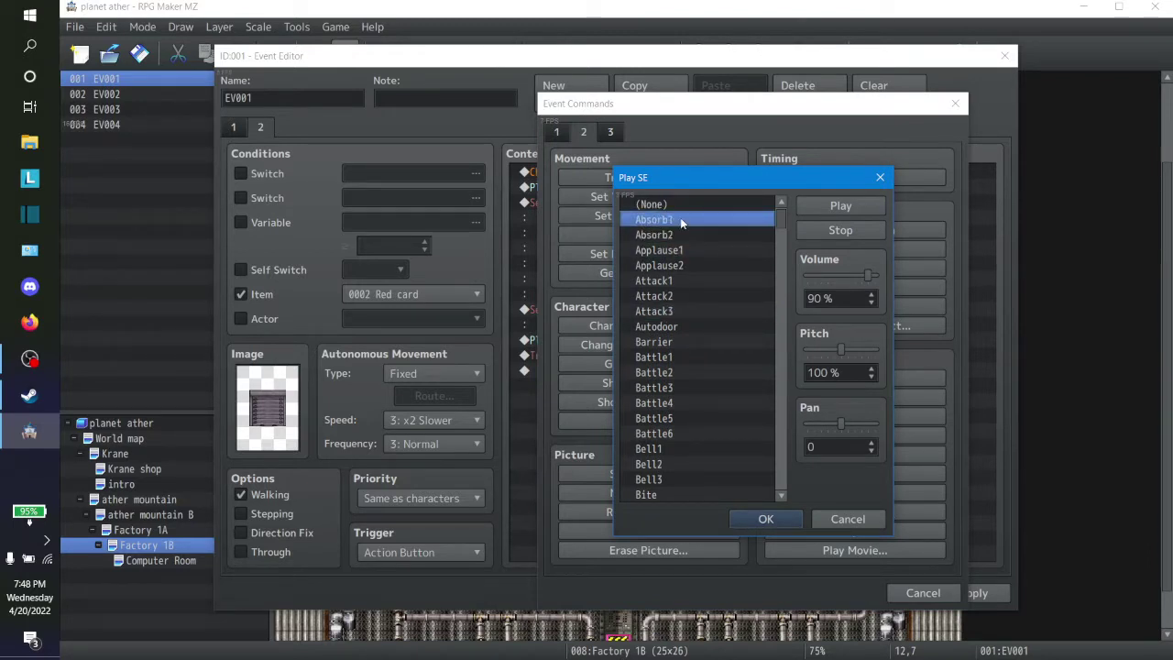
scroll(724, 322, "down", 3)
left_click(656, 401)
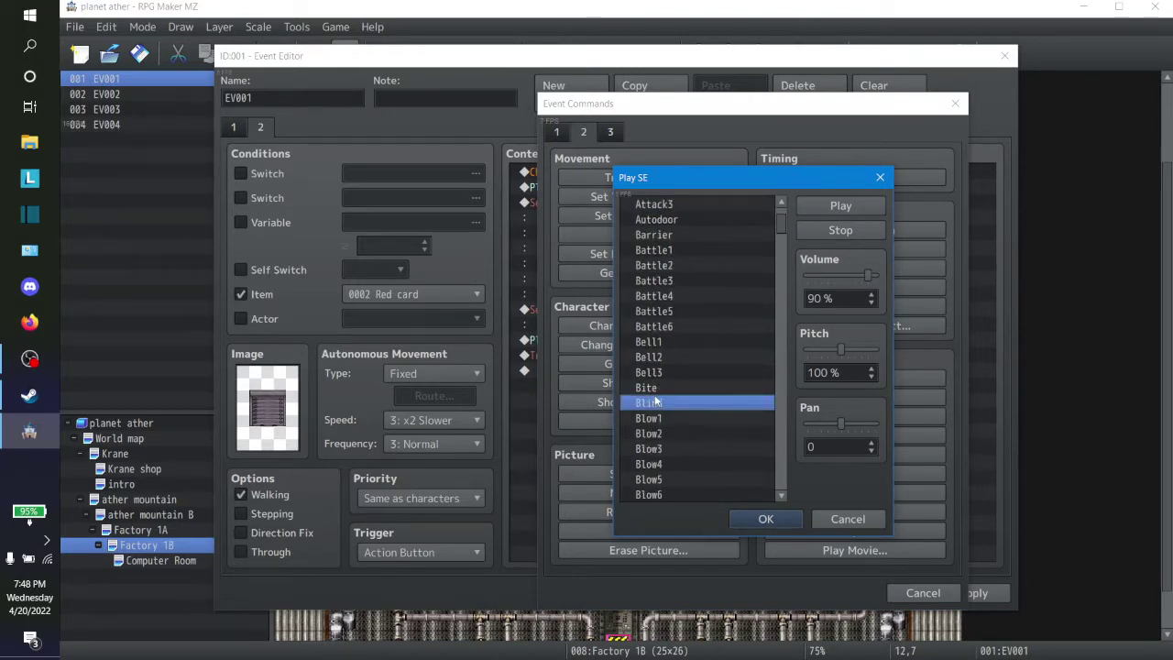
scroll(657, 394, "down", 5)
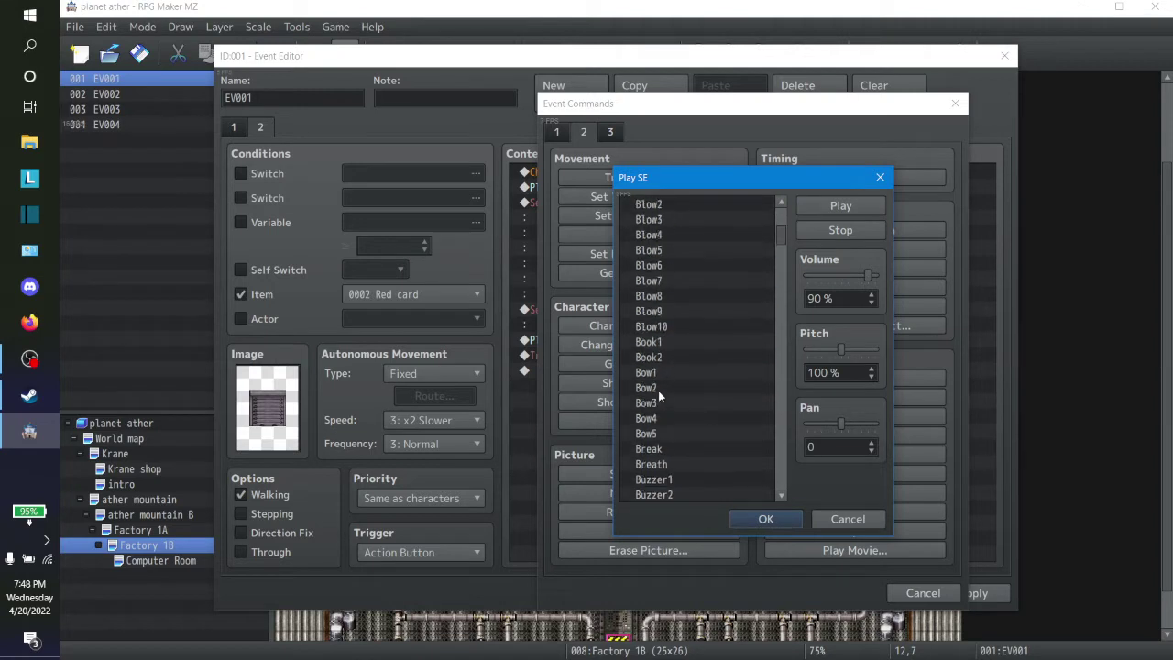
left_click(666, 374)
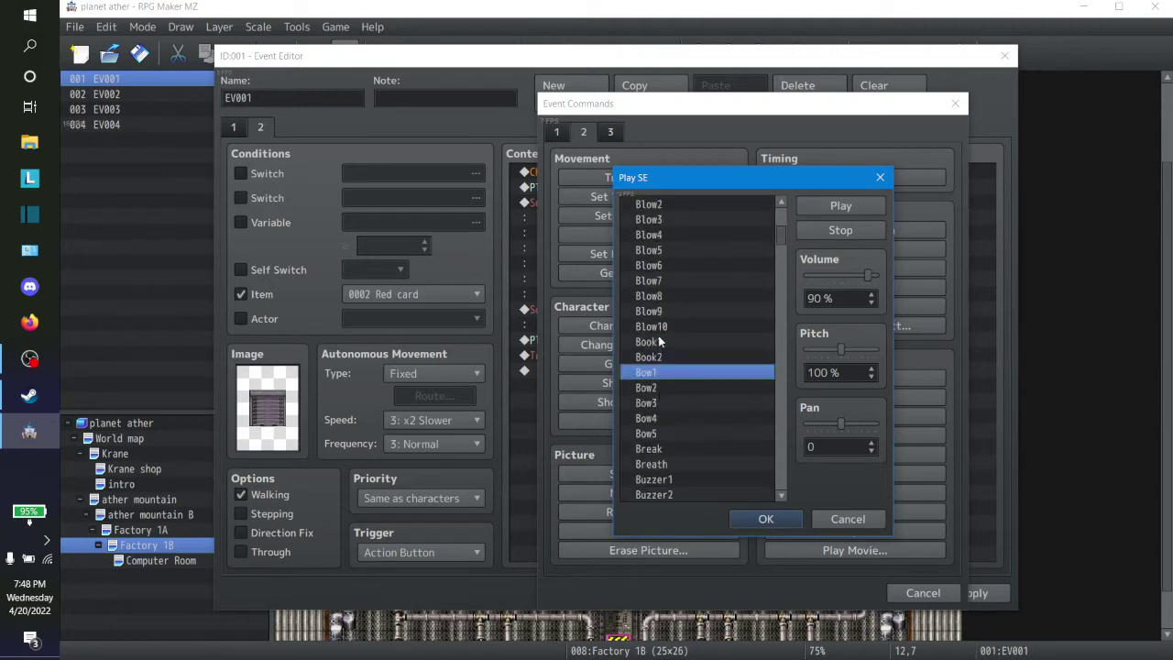
left_click(660, 342)
scroll(654, 331, "down", 2)
scroll(654, 332, "down", 2)
left_click(667, 388)
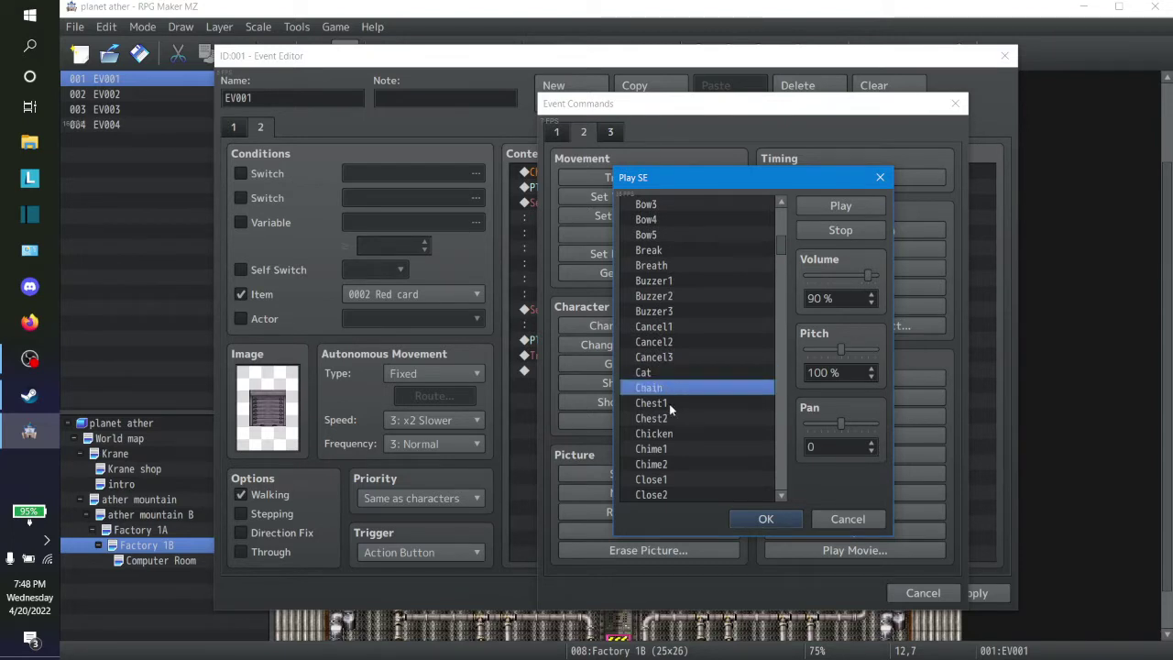
left_click(669, 403)
left_click(673, 419)
scroll(687, 434, "down", 2)
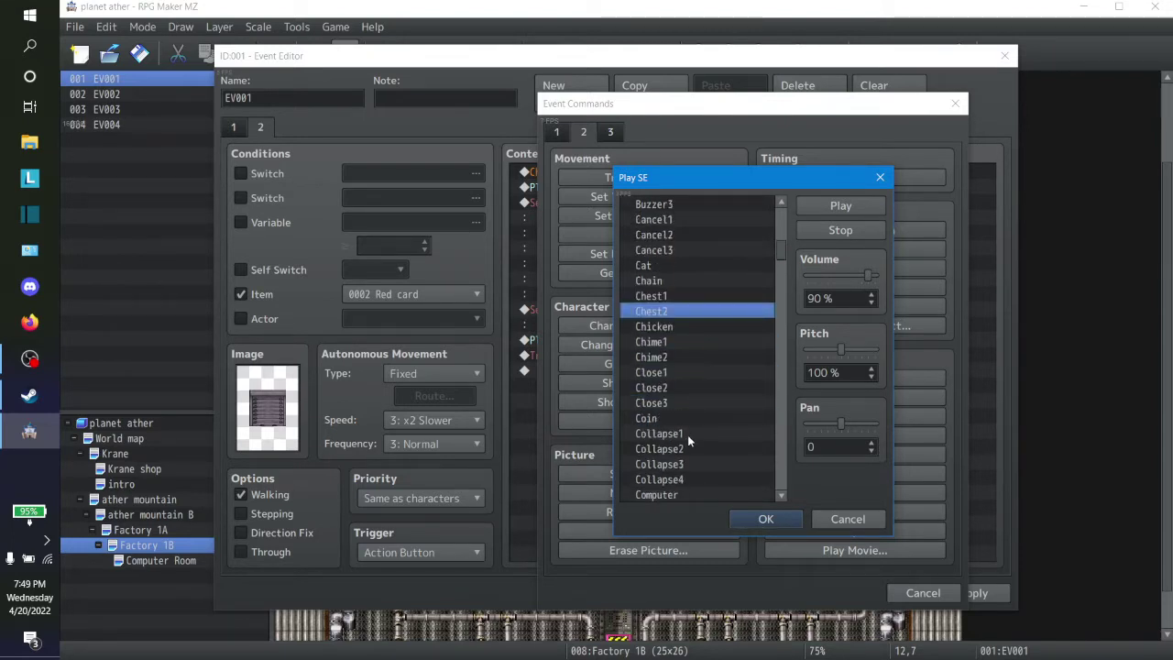
scroll(687, 434, "down", 2)
left_click(682, 434)
left_click(671, 449)
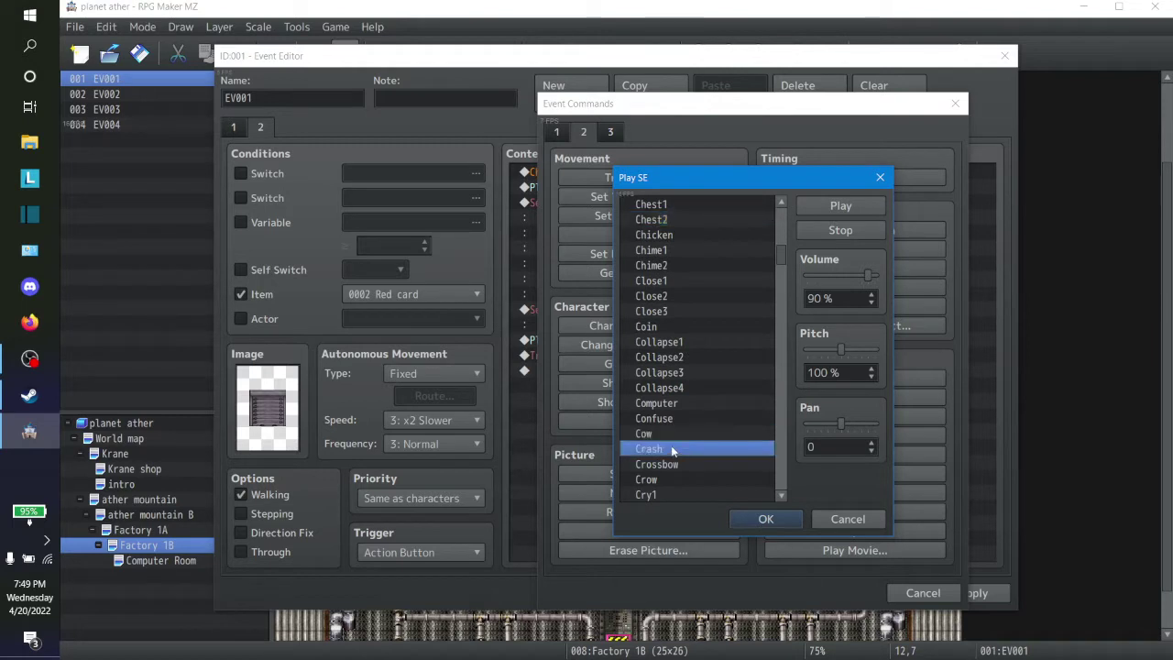
left_click(671, 419)
scroll(683, 447, "down", 5)
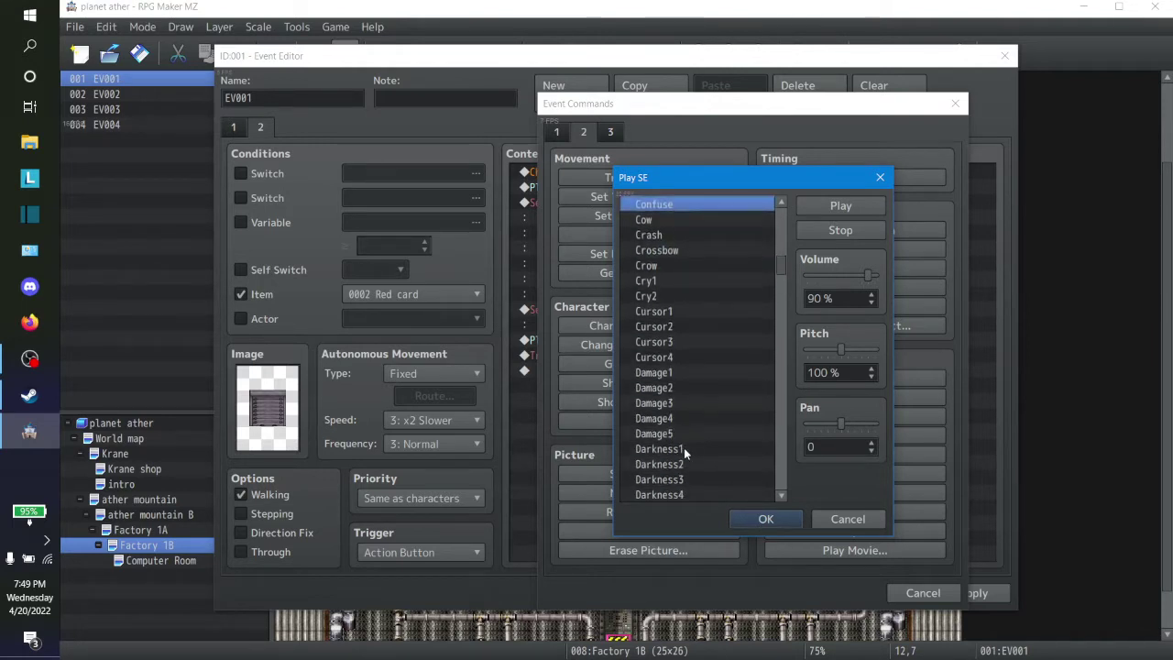
scroll(683, 447, "down", 6)
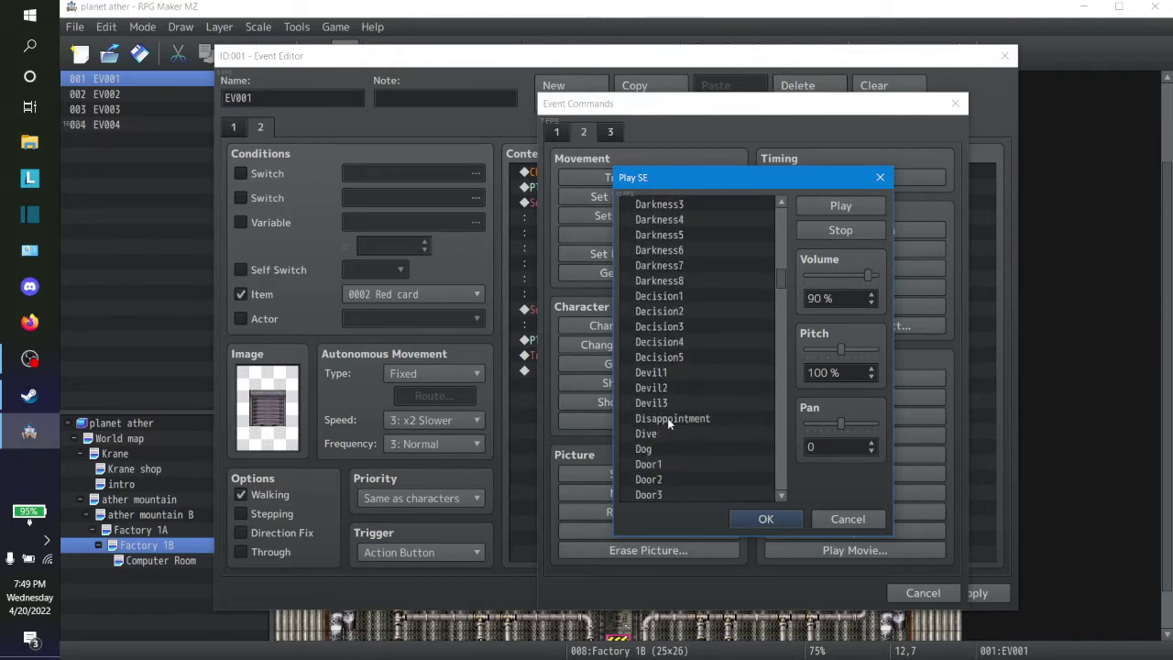
left_click(667, 418)
left_click(651, 435)
left_click(651, 449)
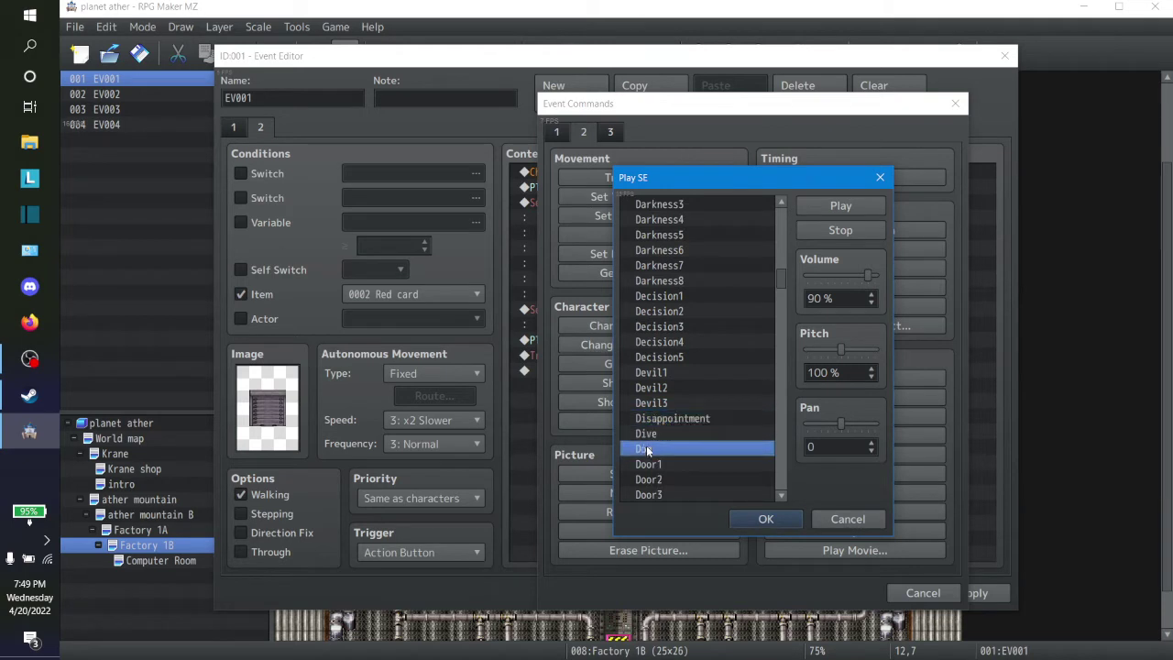
left_click(664, 403)
left_click(663, 372)
scroll(682, 440, "down", 4)
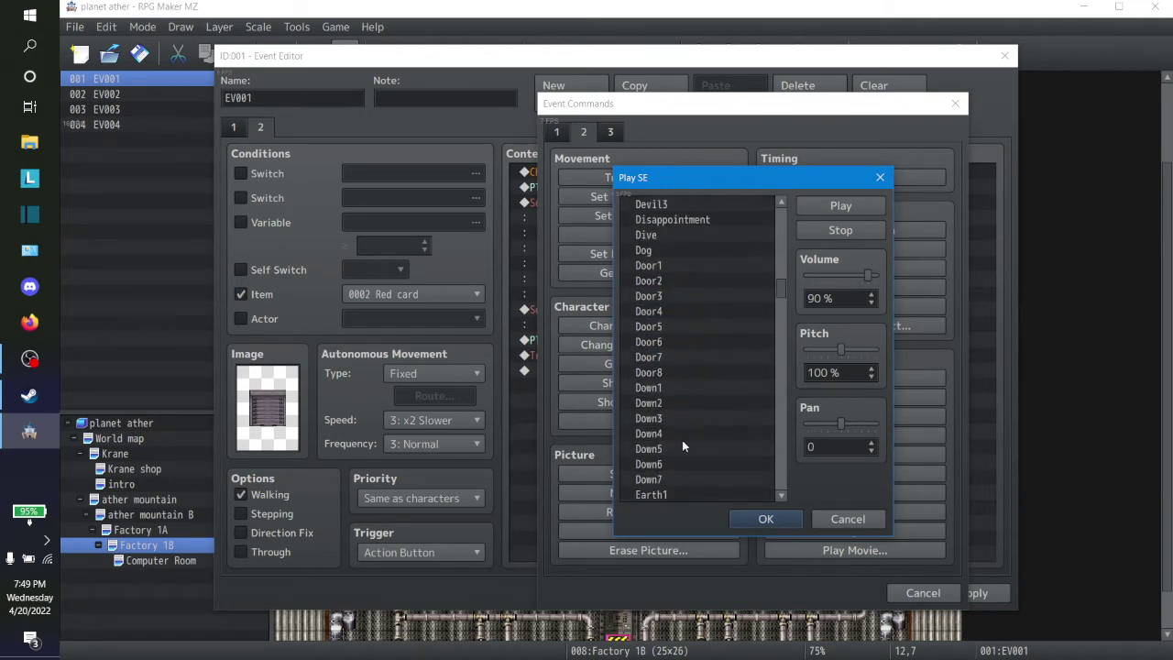
scroll(681, 442, "down", 2)
left_click(675, 427)
scroll(674, 417, "down", 5)
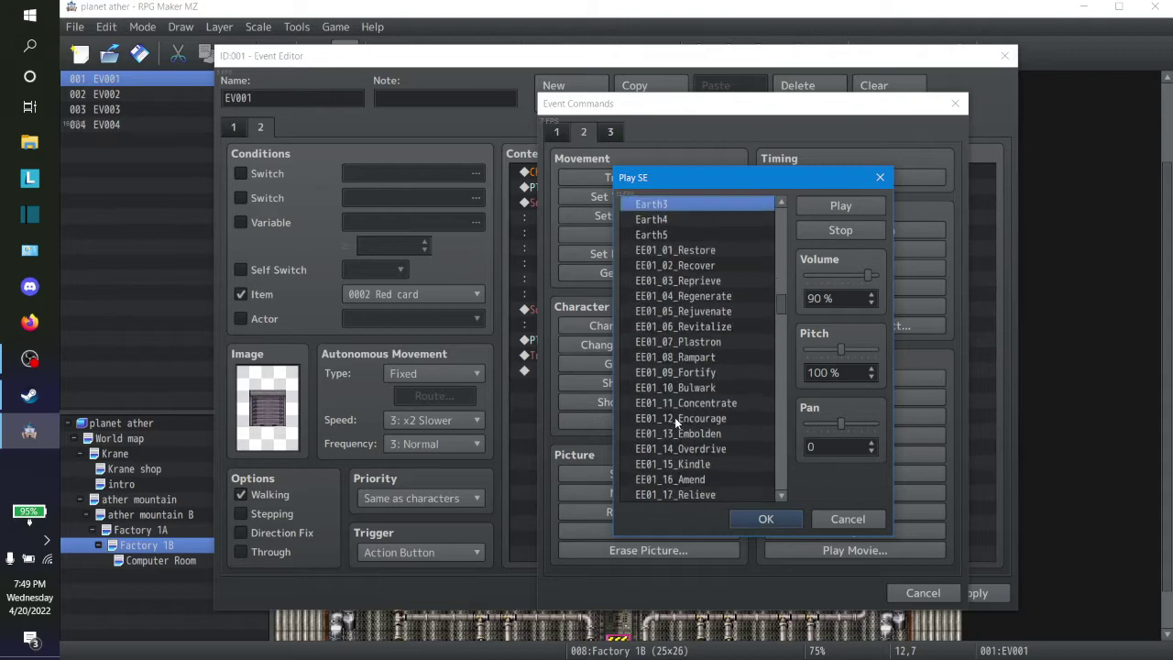
scroll(674, 417, "down", 2)
Choose the Electrocardiogram sound effect, raise its pitch to 150 %, and insert it before Open1
left_click(679, 465)
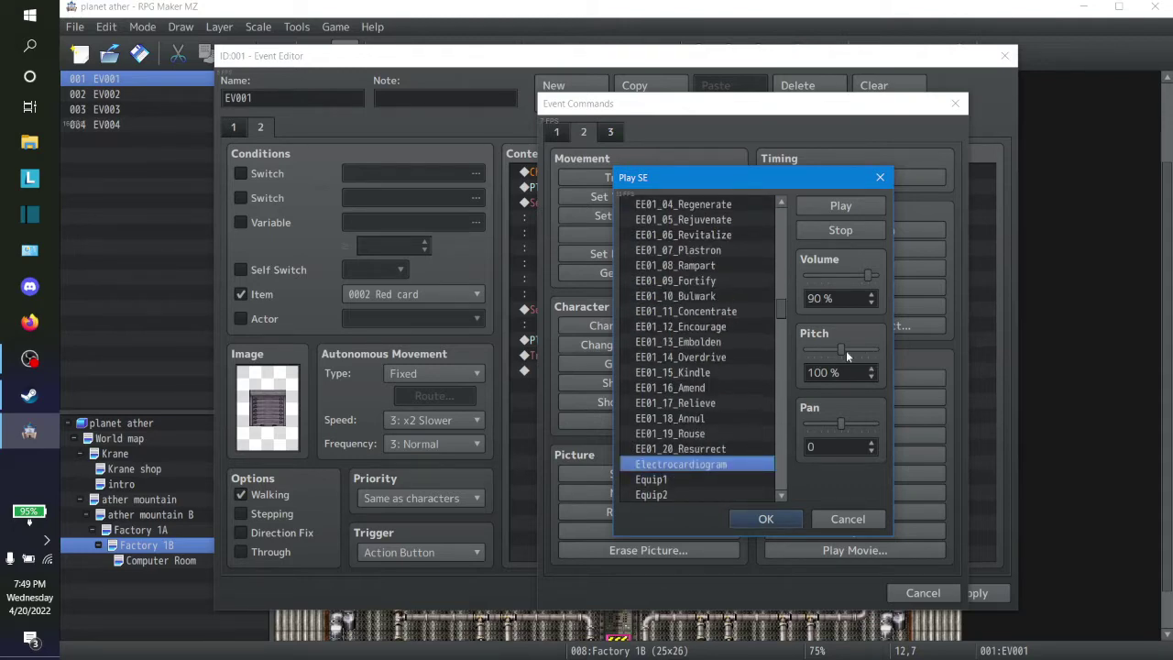
left_click_drag(845, 351, 765, 356)
left_click(767, 518)
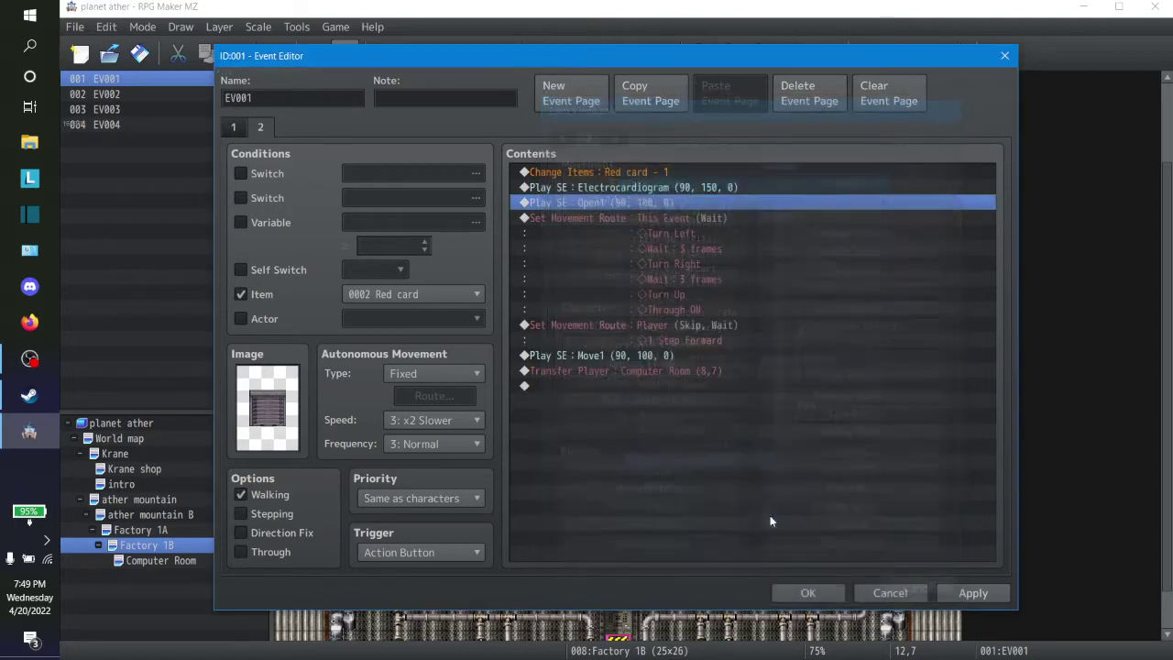
Insert a Show Text command reading "please insert red card" above the Change Items command on page 2
left_click(666, 187)
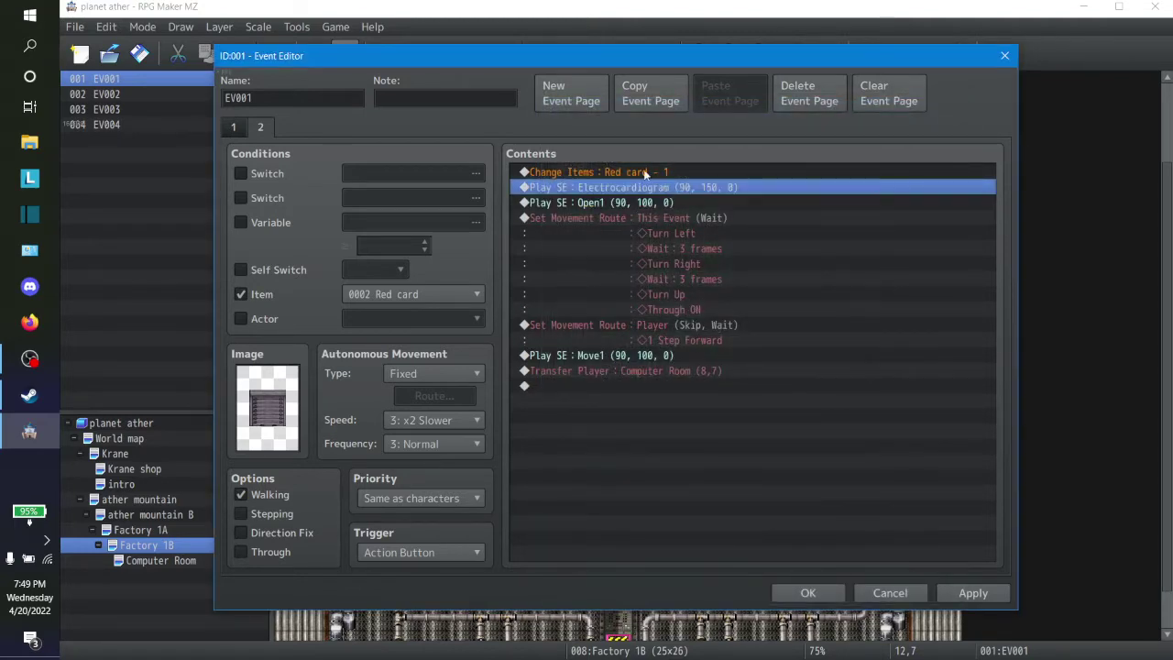
right_click(647, 173)
left_click(696, 187)
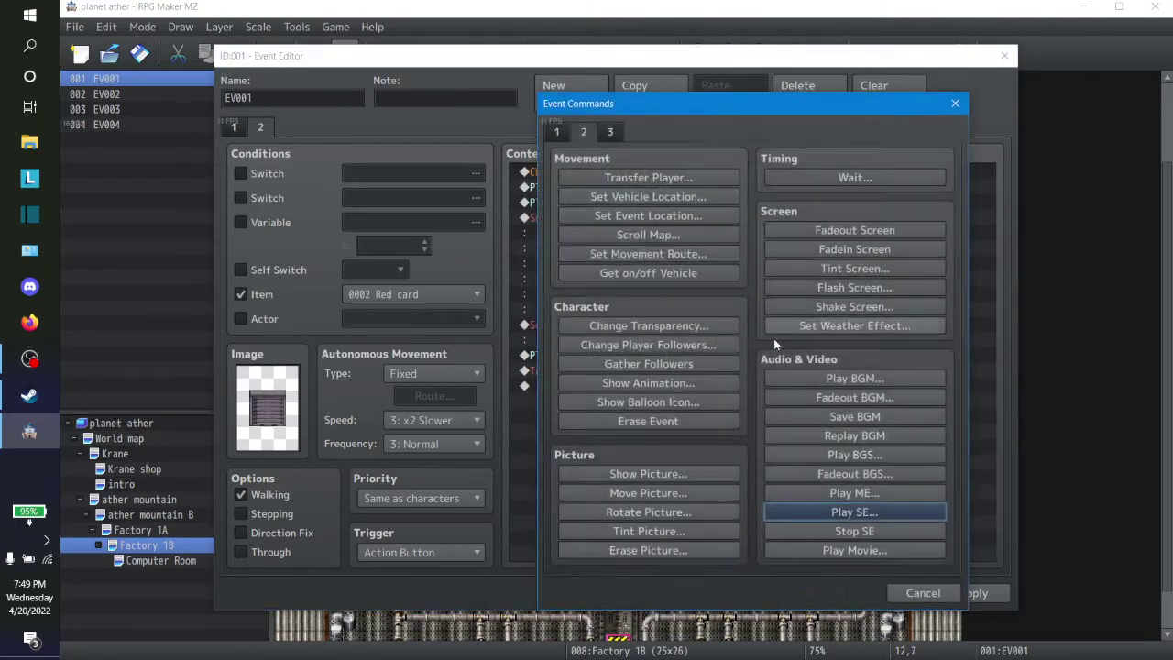
left_click(558, 133)
left_click(628, 179)
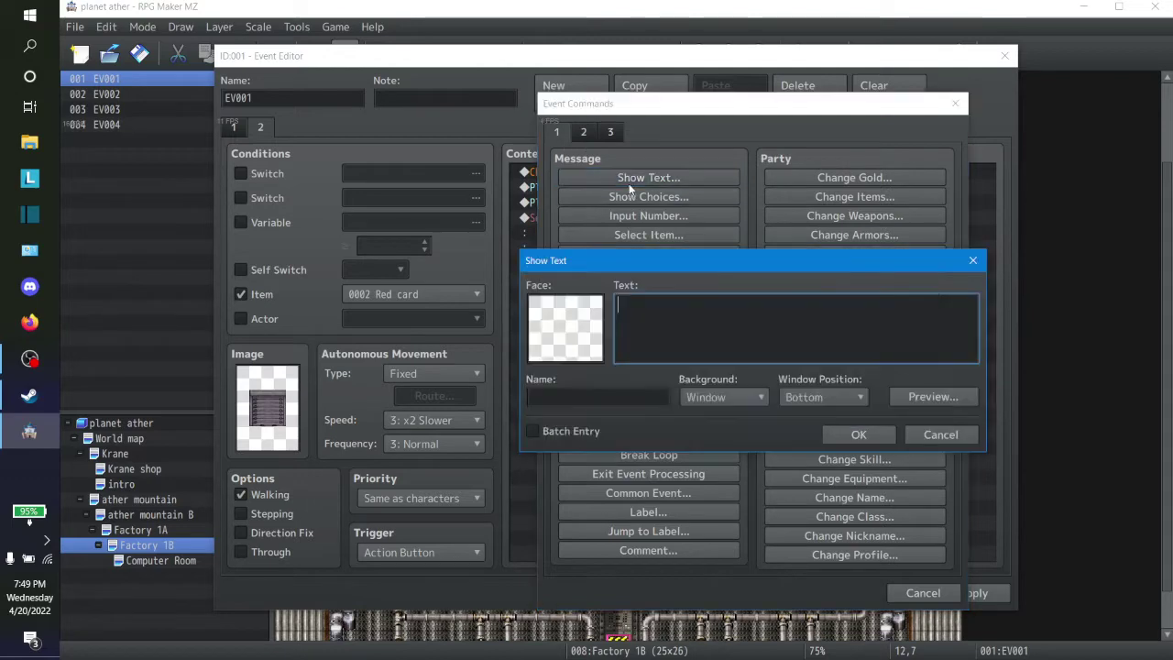
type("please ins")
key("BackSpace")
type("s")
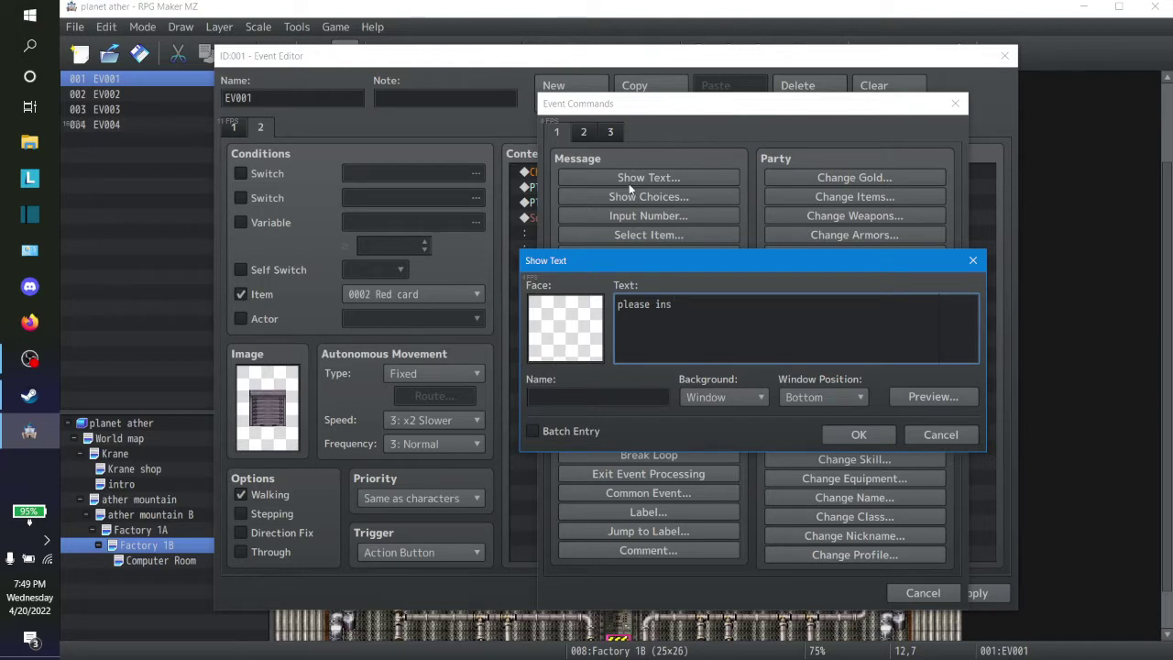
type("cred red card")
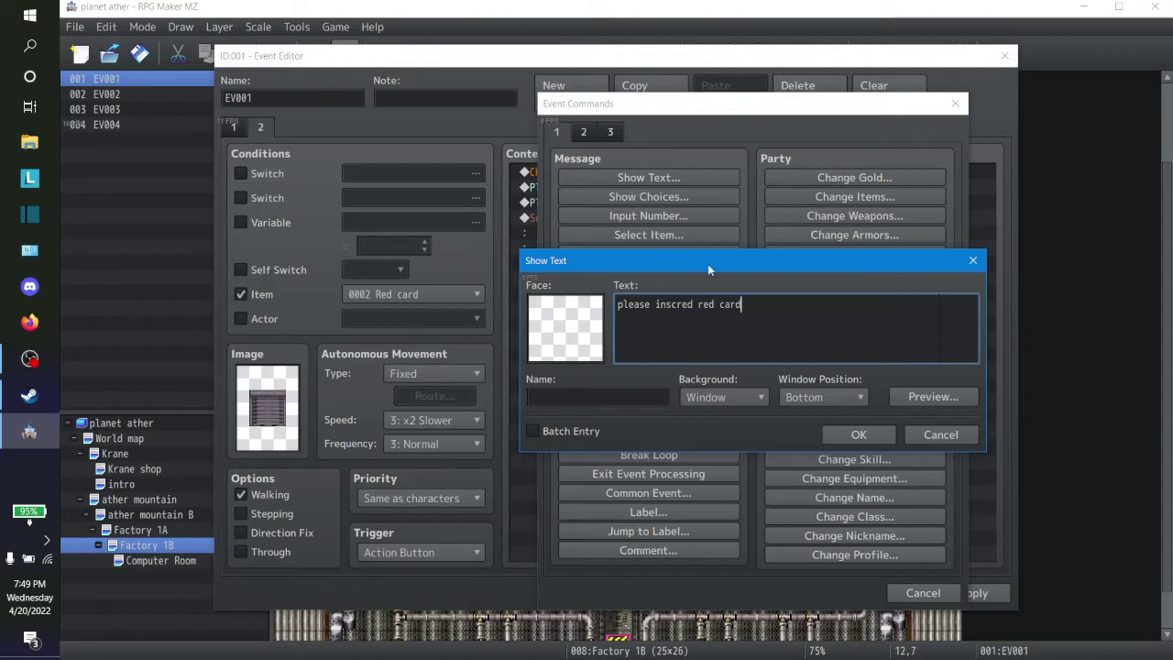
key("BackSpace")
key("BackSpace")
key("BackSpace")
key("BackSpace")
type("ert")
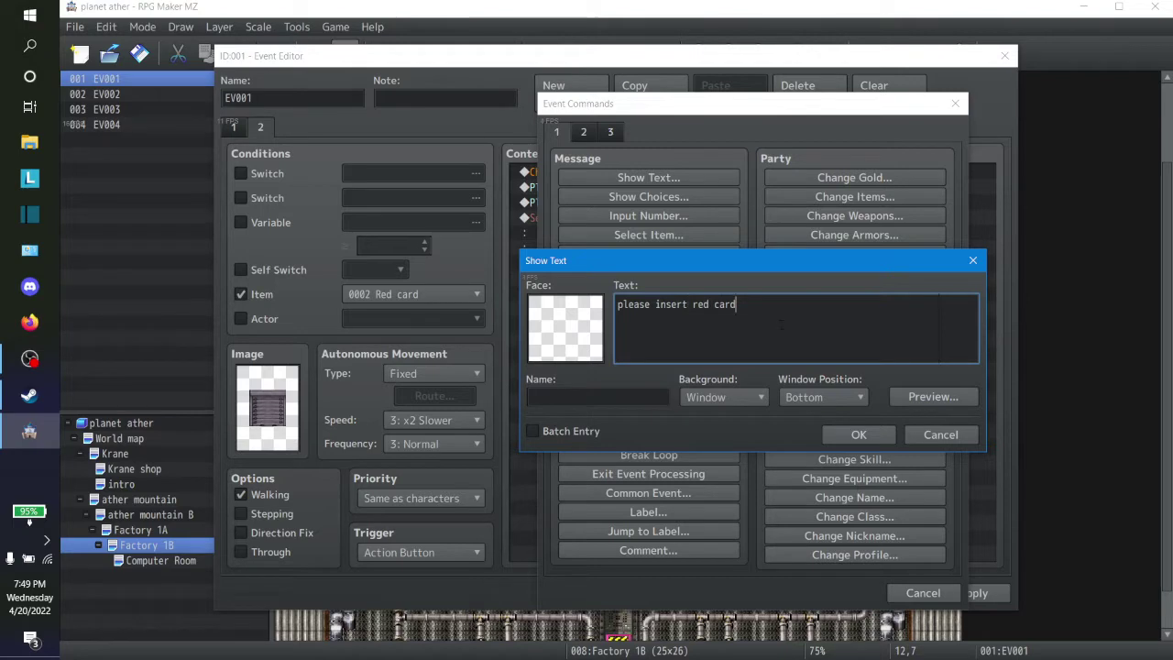
left_click(838, 437)
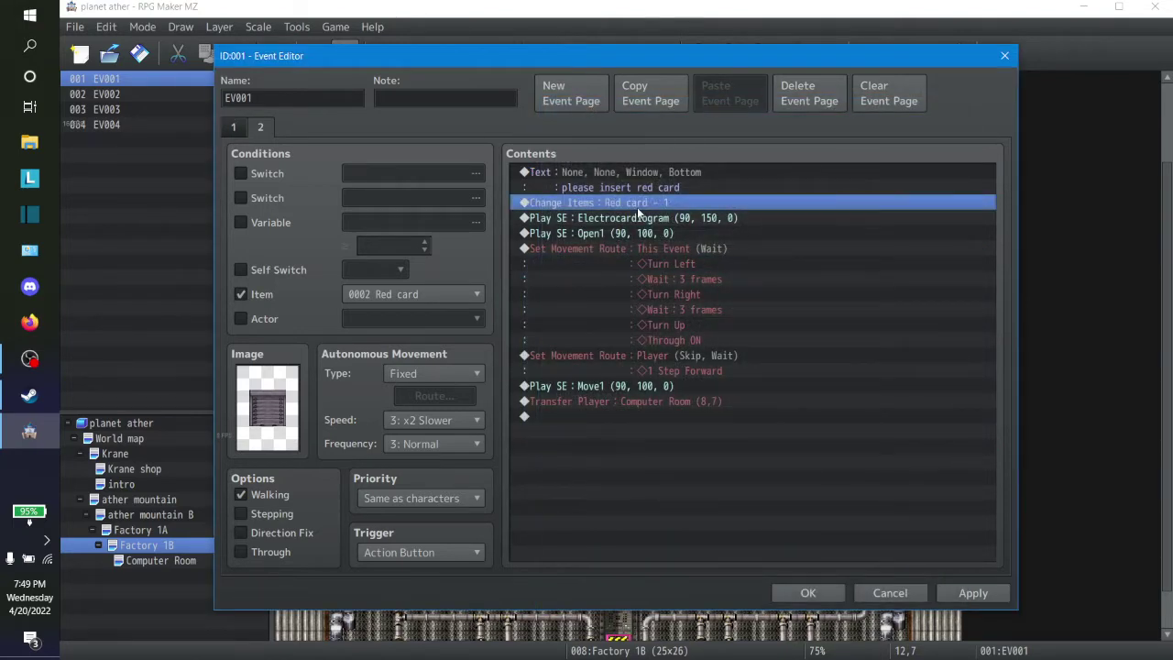
Delete the "locked" text and the Door8 sound from page 1 of the door event
left_click(240, 128)
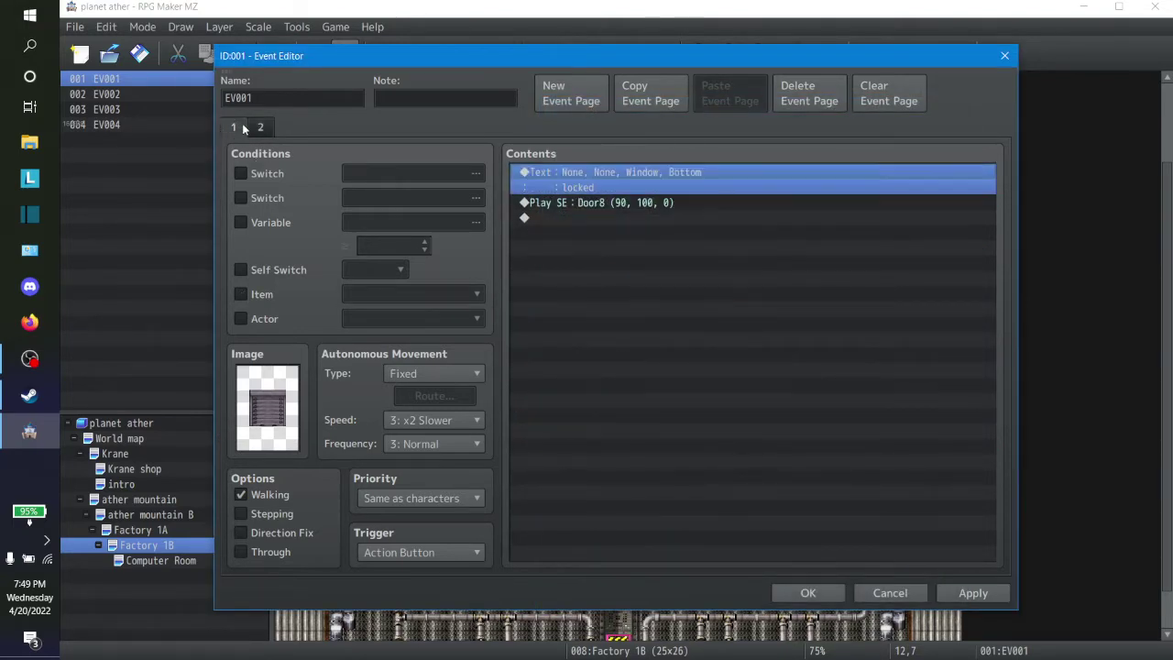
left_click(613, 202, "shift")
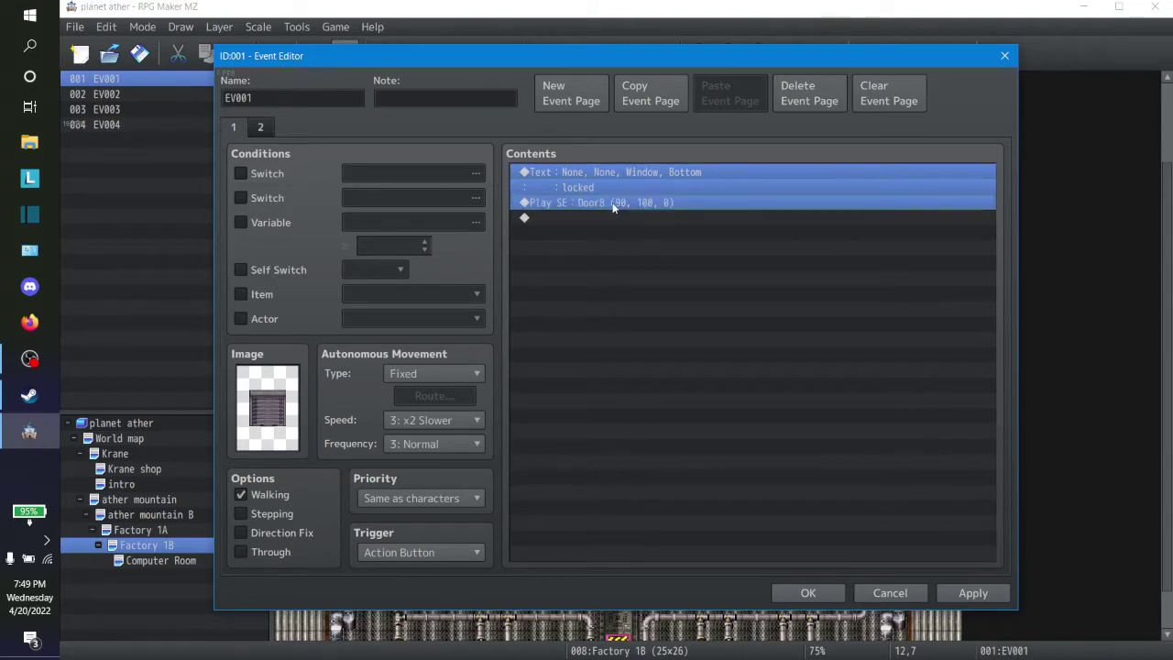
key("Delete")
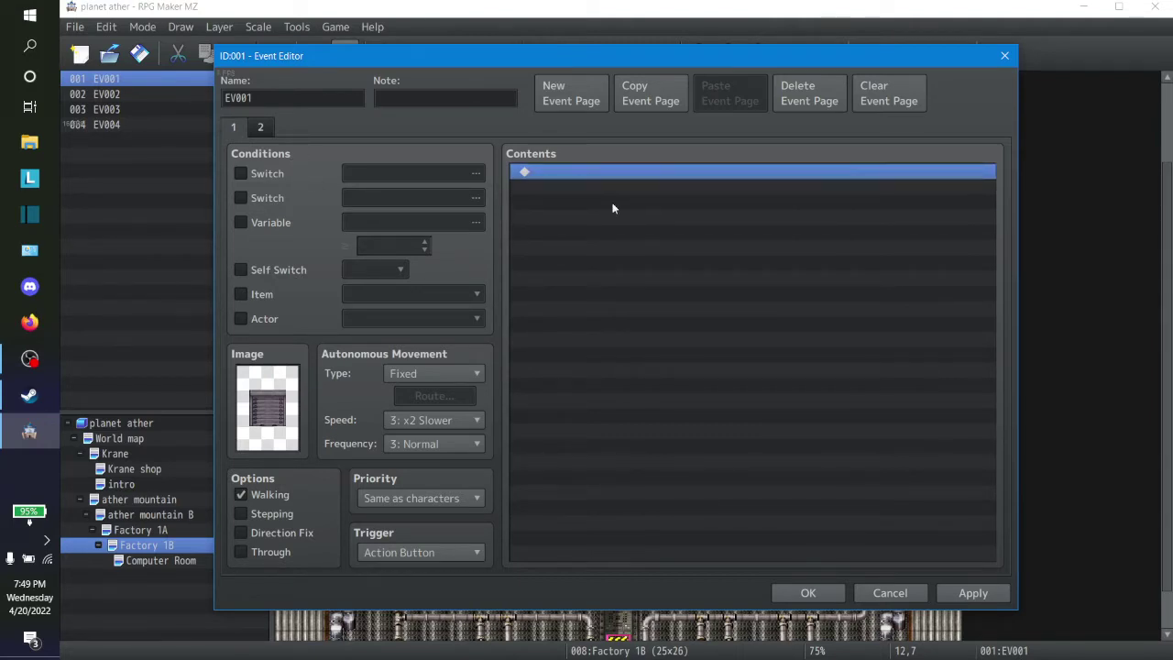
Insert a Show Choices command with the choices Yes and No above the Change Items command on page 2
left_click(257, 129)
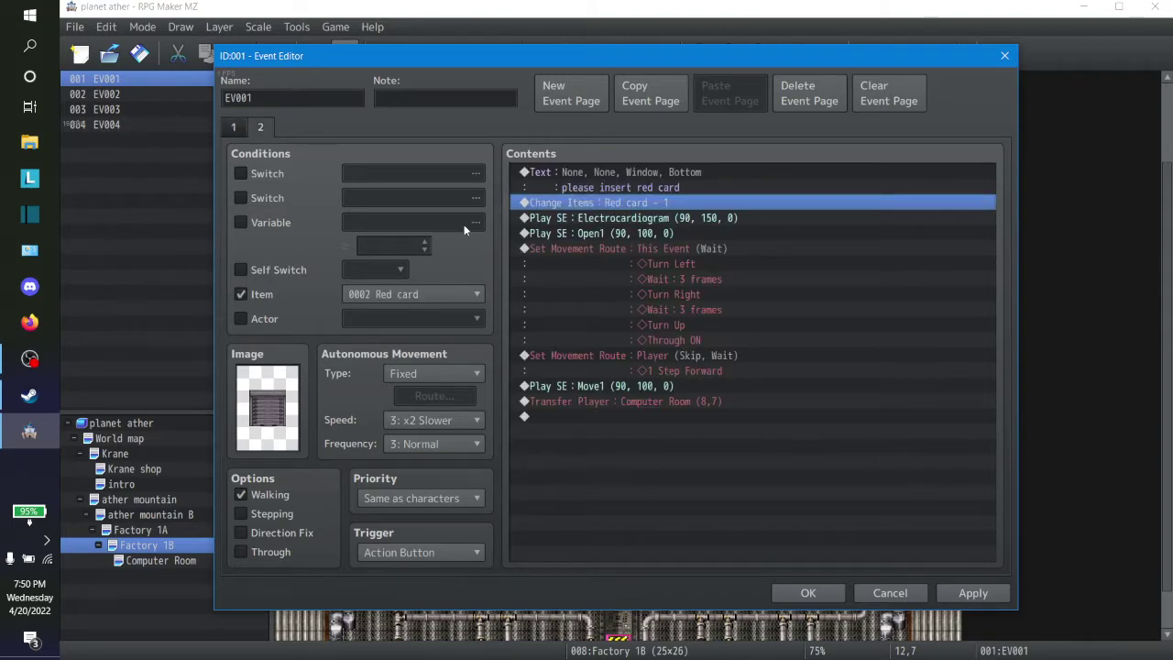
left_click(597, 187, "shift")
left_click(597, 204)
right_click(597, 203)
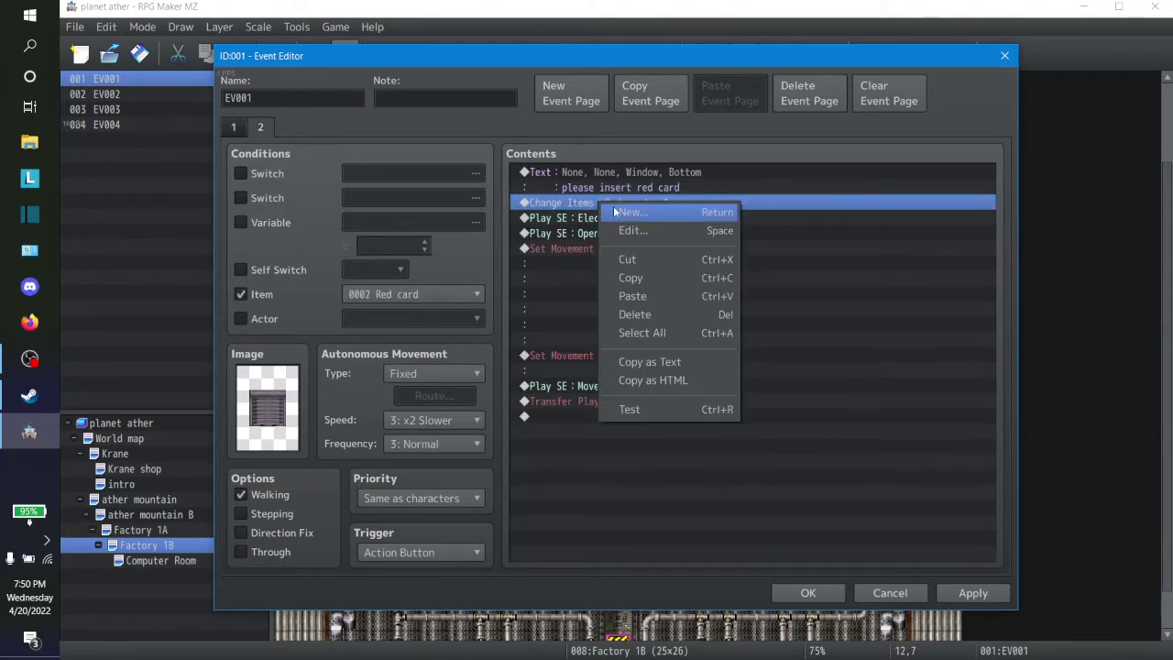
left_click(630, 214)
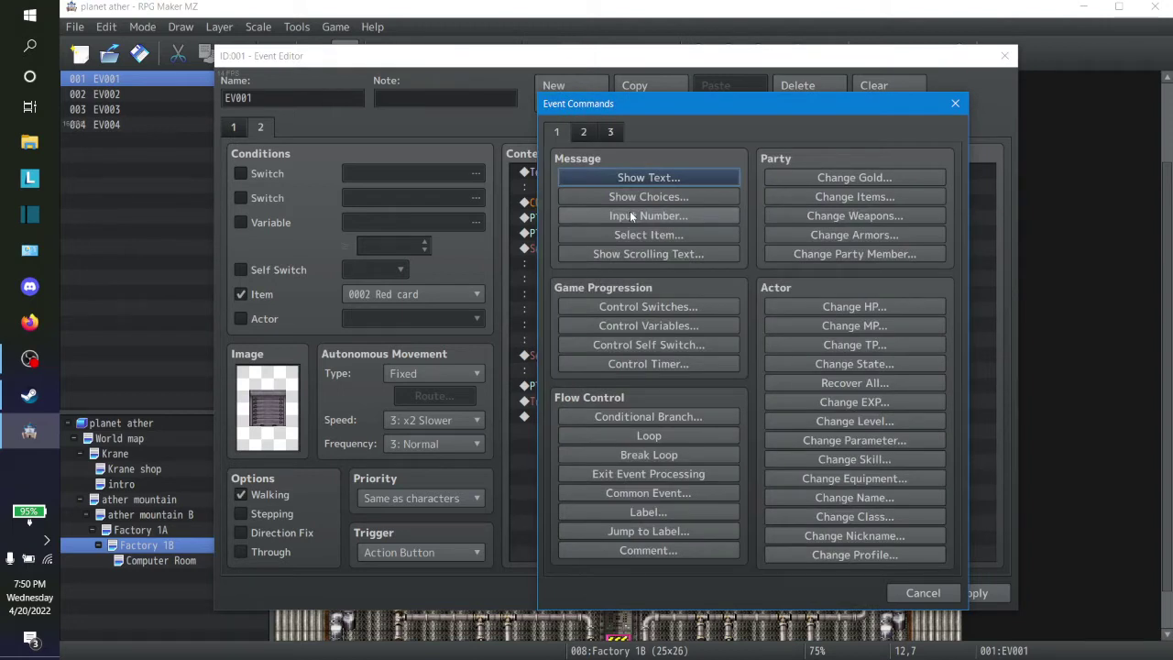
left_click(709, 195)
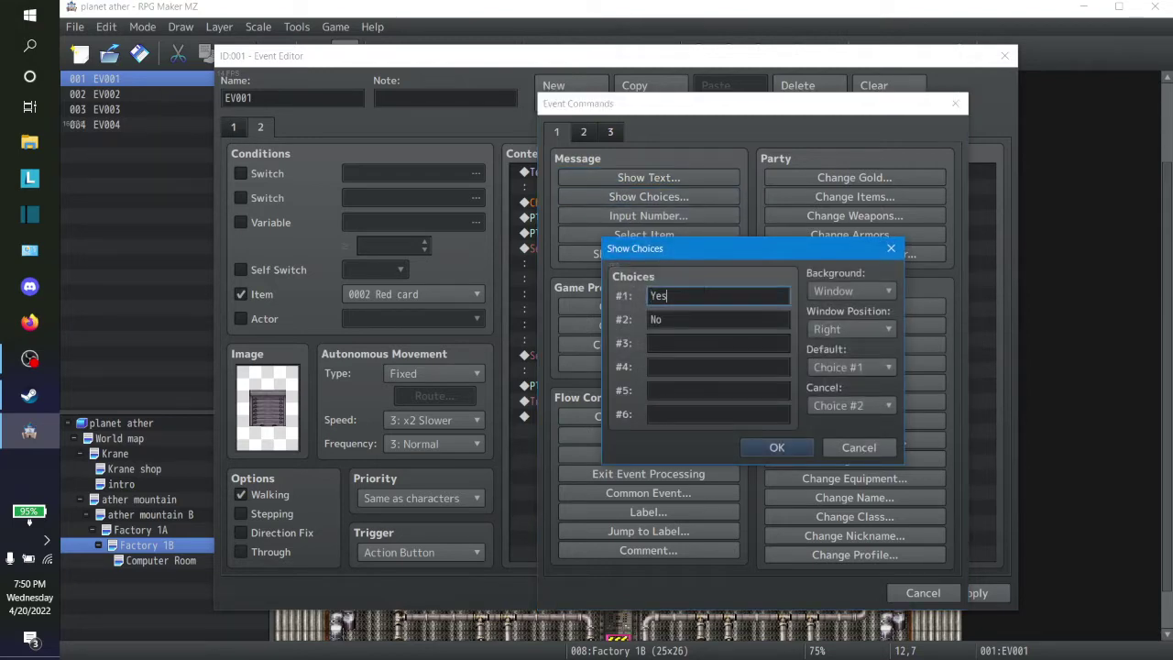
left_click_drag(676, 295, 584, 292)
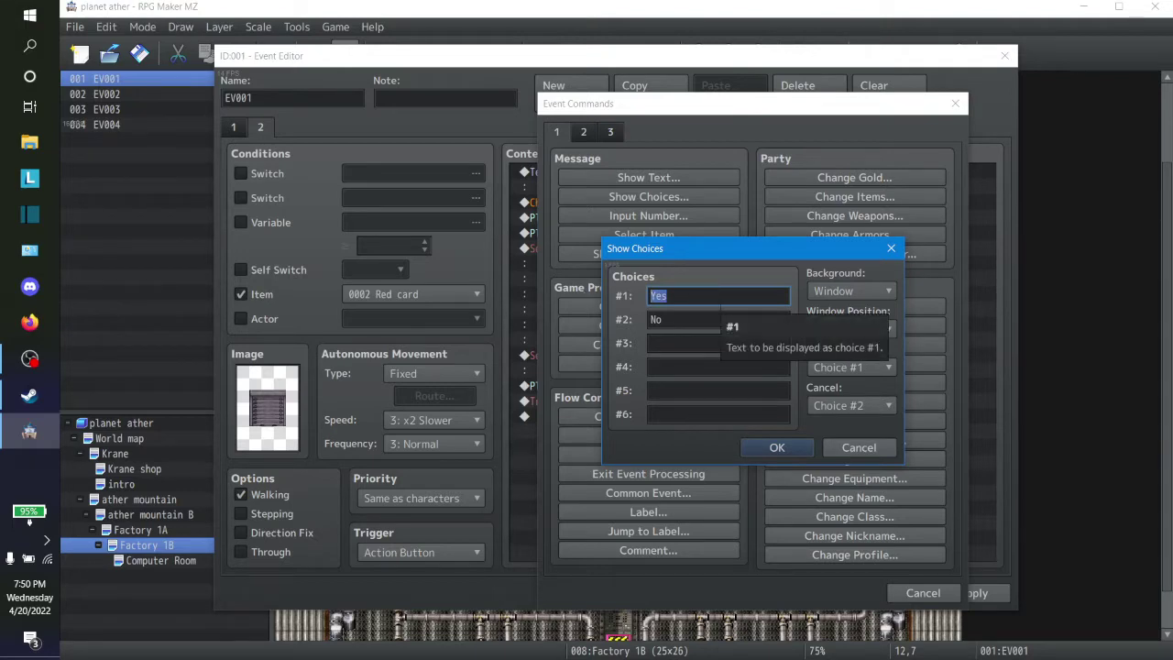
left_click(787, 451)
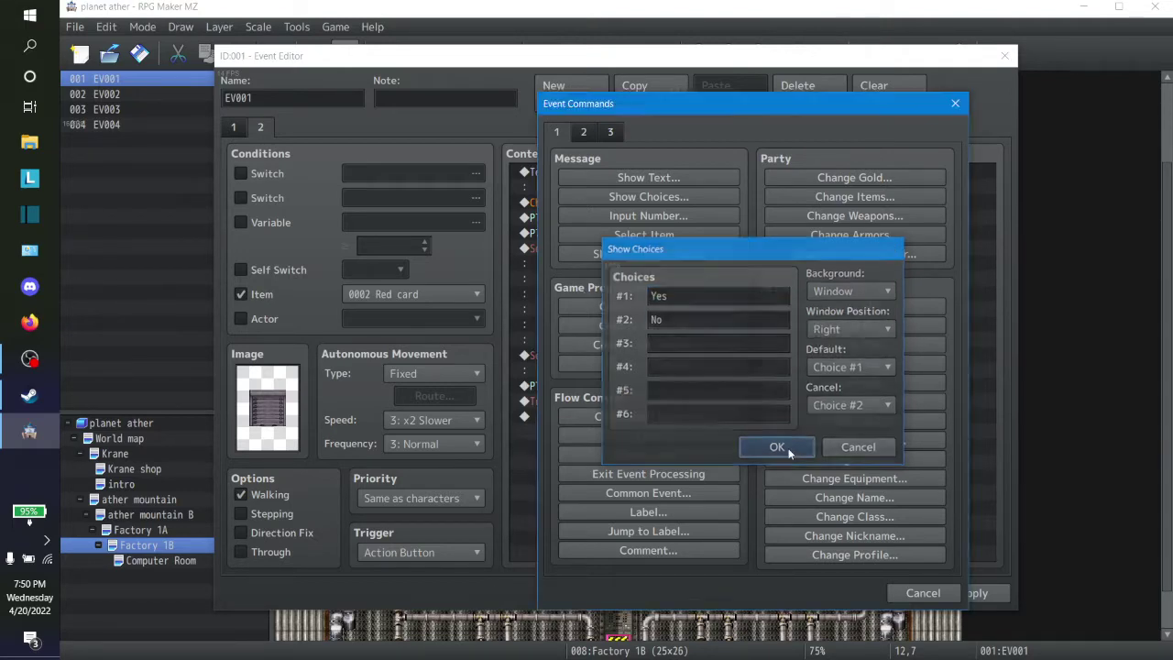
left_click(586, 263)
right_click(586, 263)
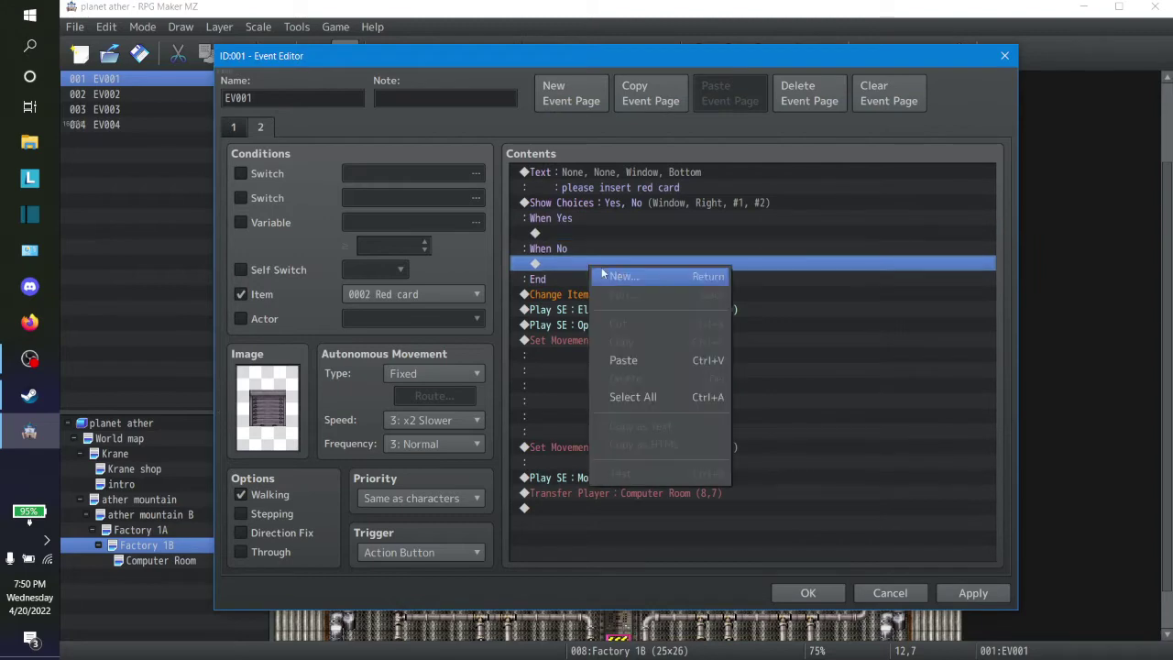
left_click(619, 272)
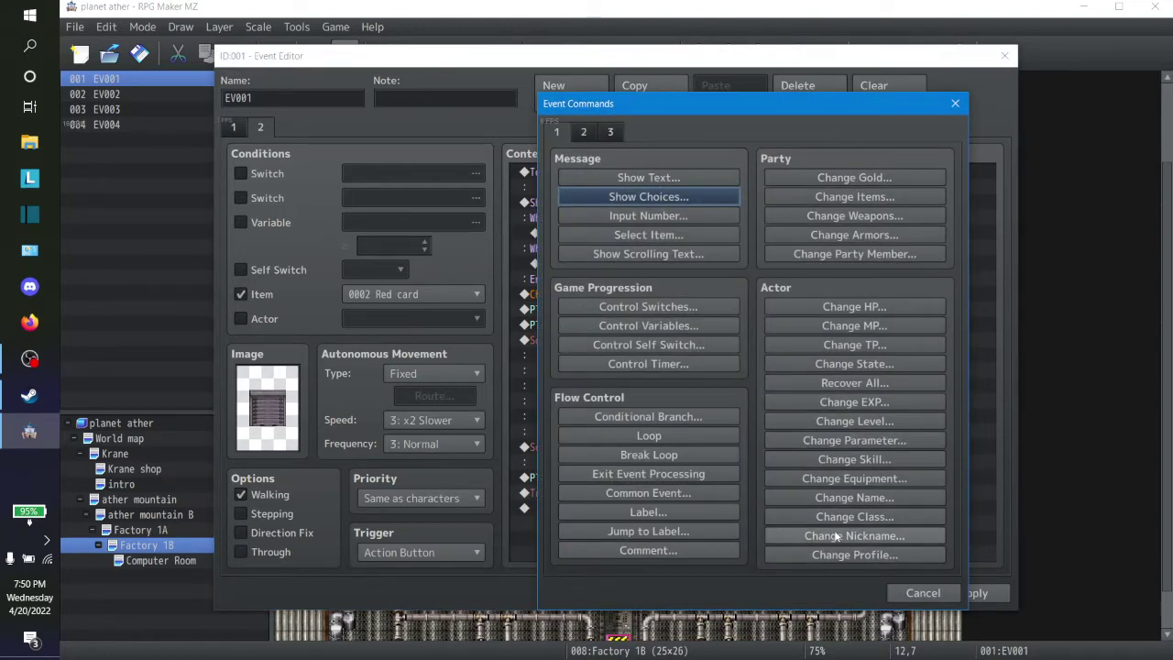
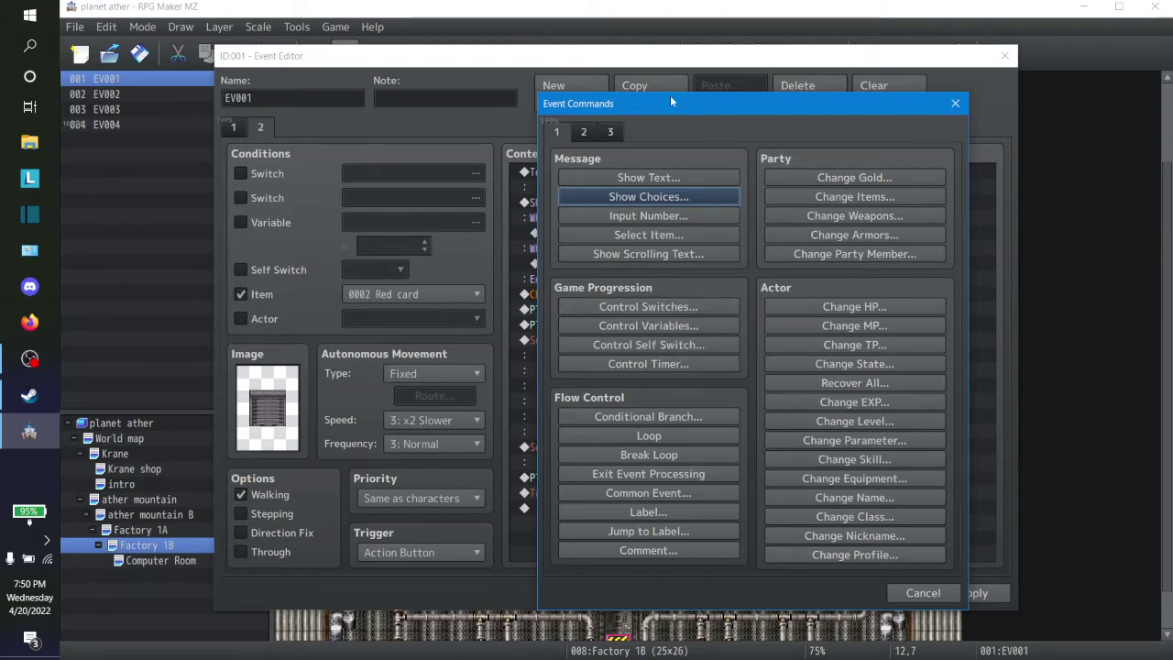
left_click(923, 593)
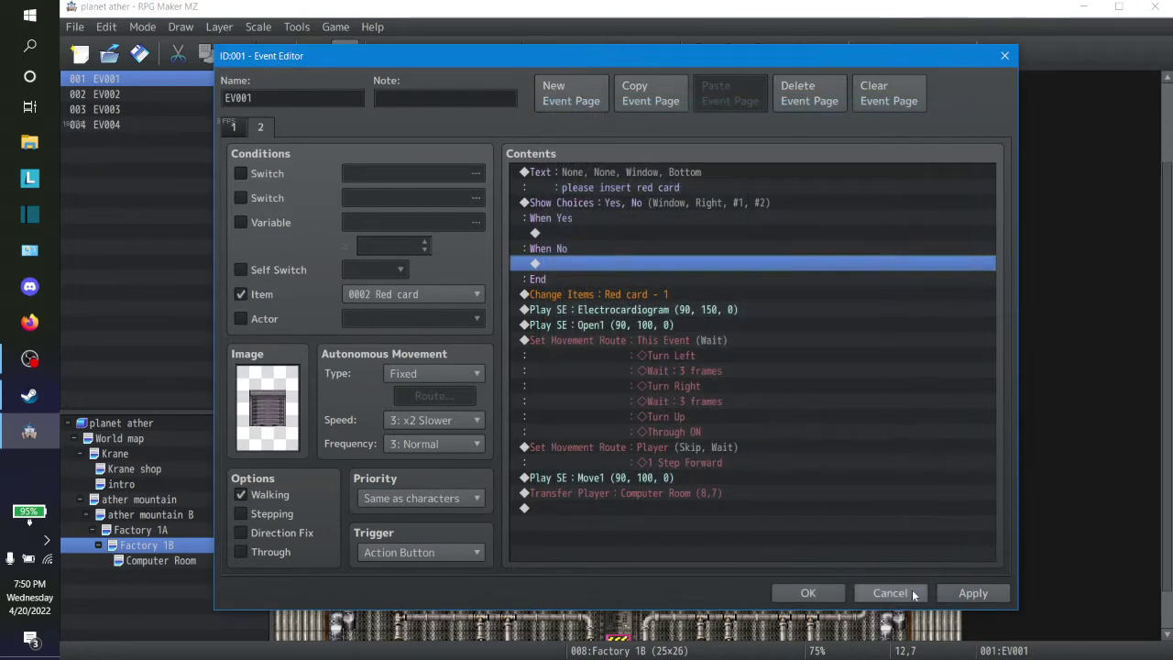
left_click(581, 238)
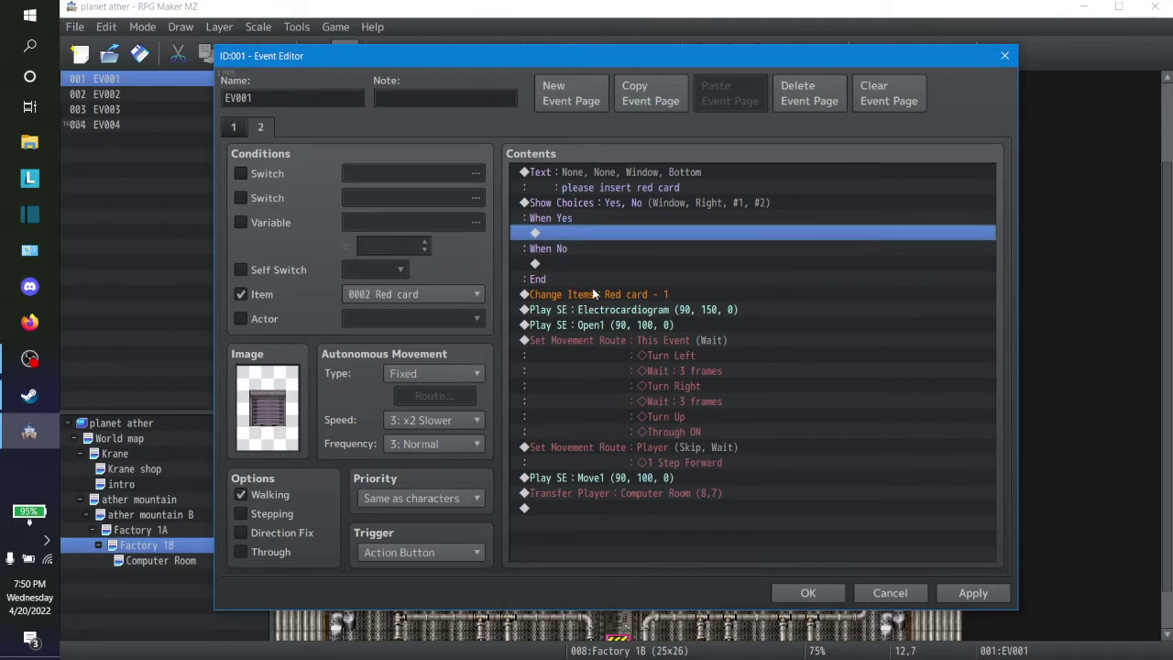
left_click(594, 297)
key("shift")
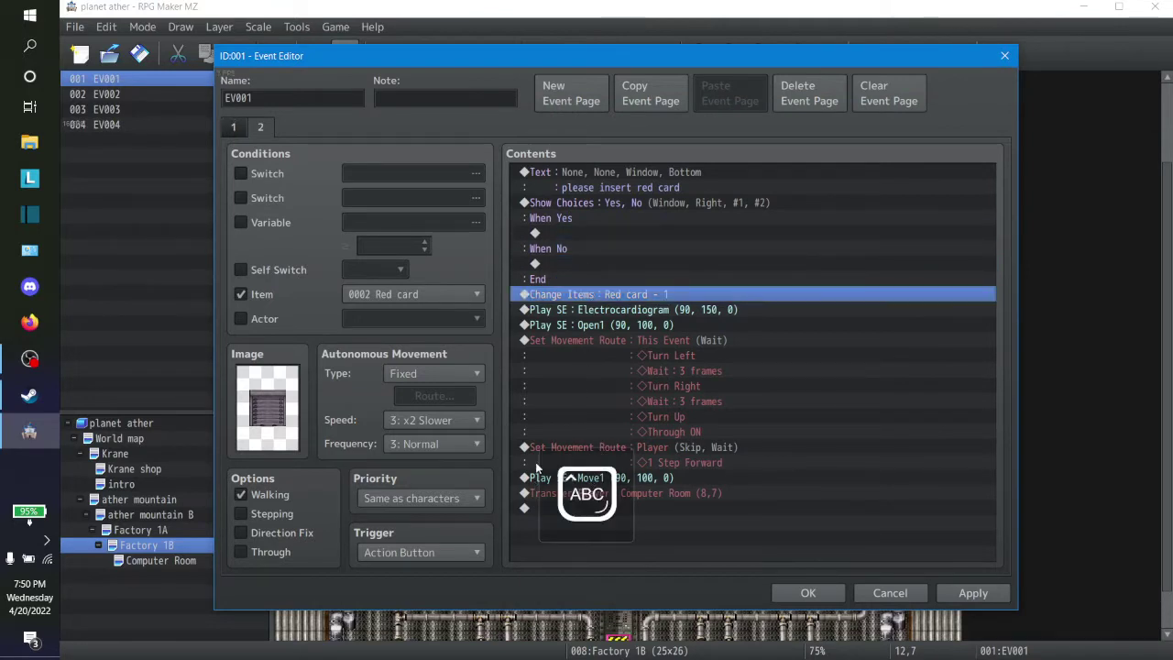
left_click(572, 298)
Add a Conditional Branch under When Yes that checks whether the party has the Red card item
double_click(648, 234)
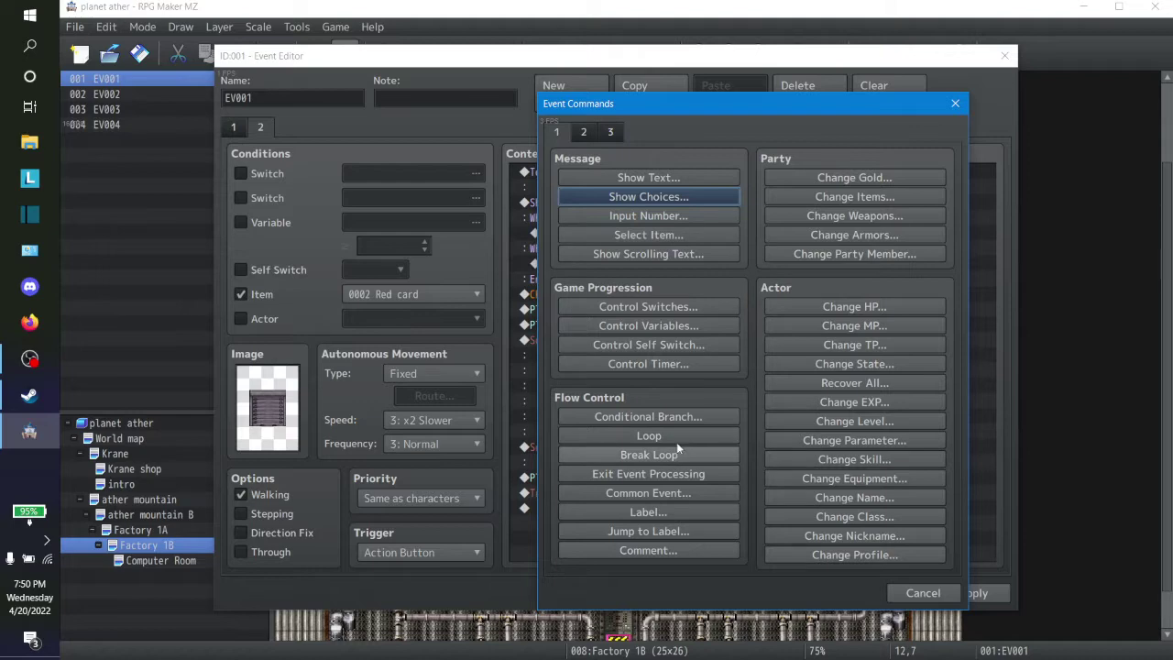
left_click(678, 421)
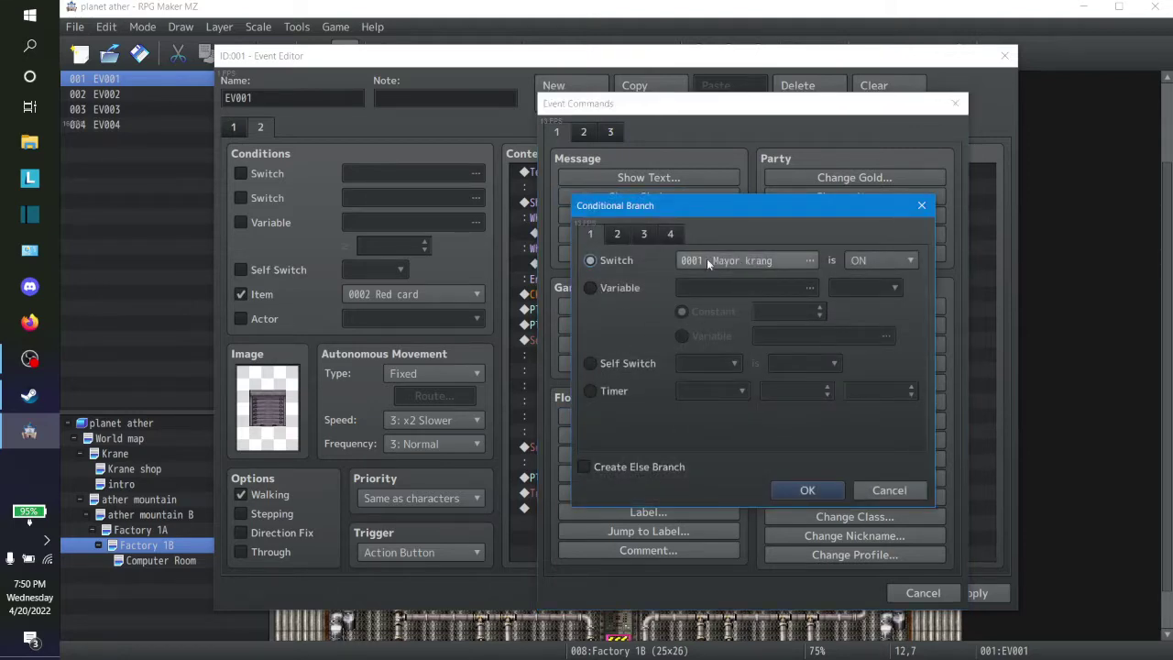
left_click(616, 234)
left_click(643, 234)
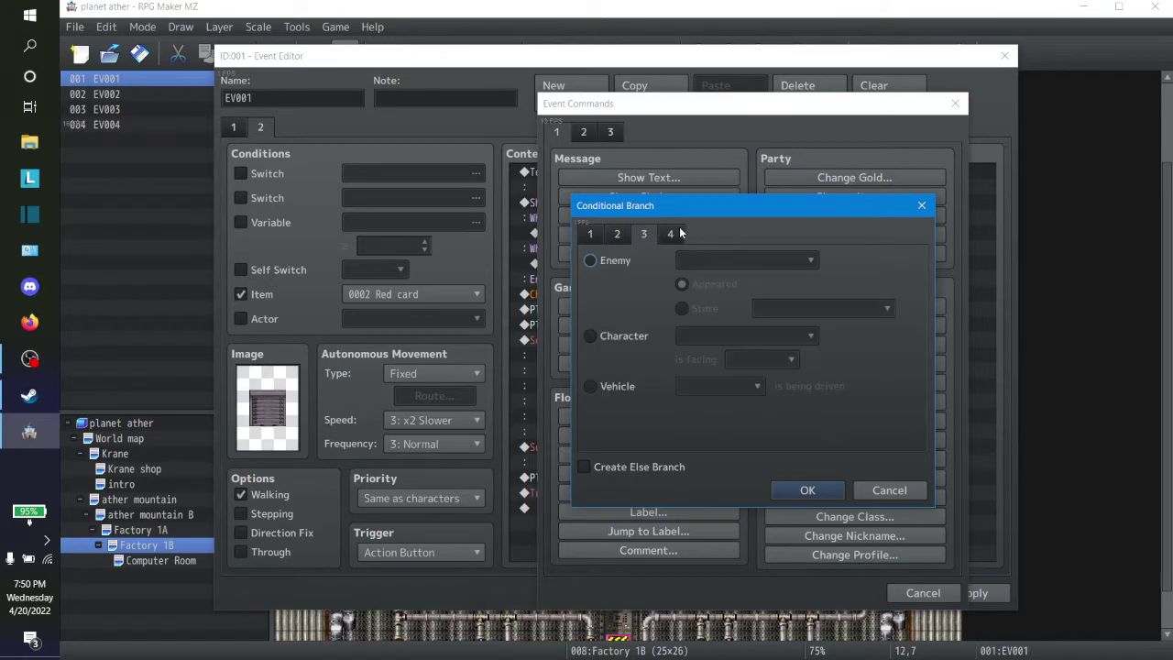
left_click(677, 231)
left_click(594, 290)
left_click(754, 295)
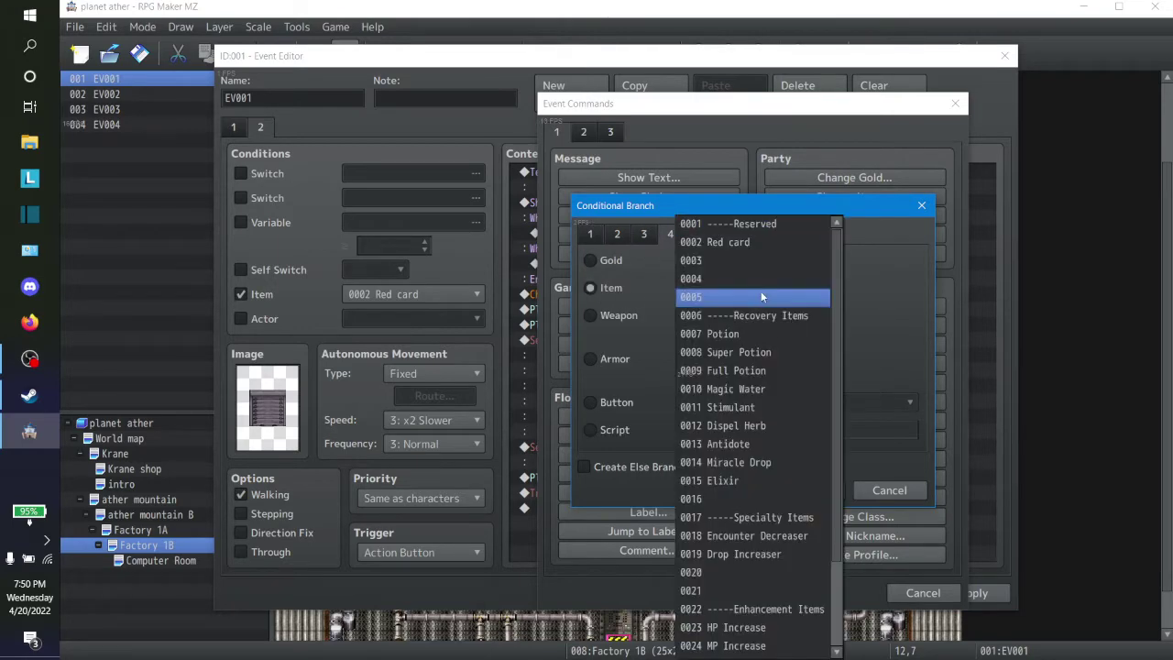
left_click(761, 246)
left_click(807, 490)
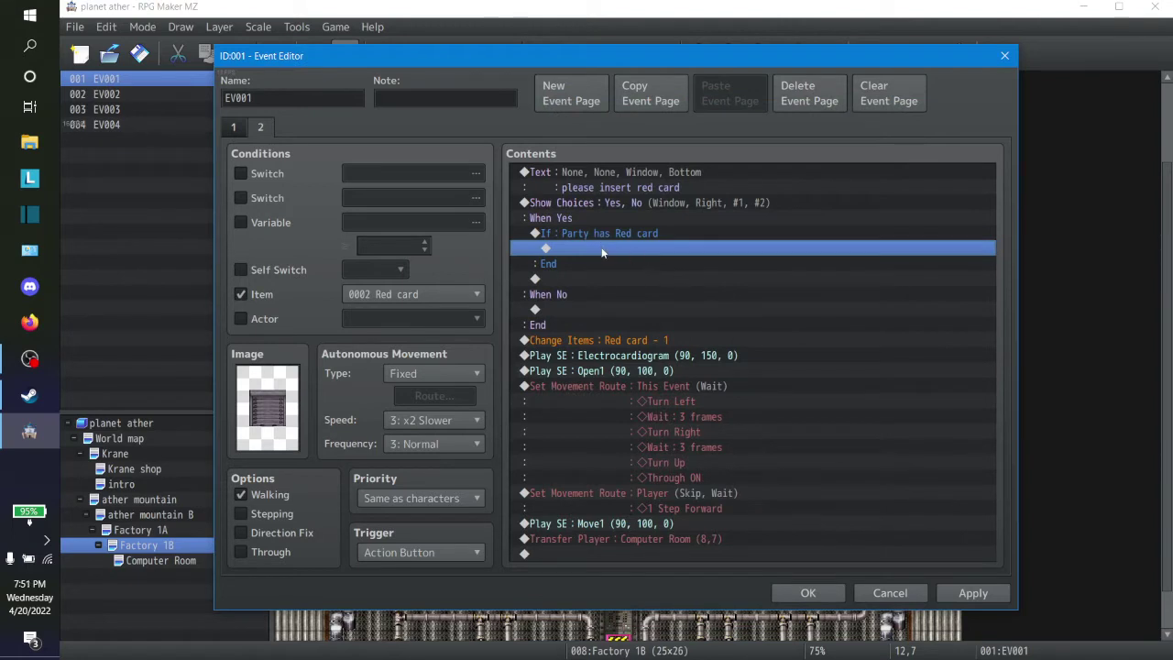
Copy the commands from Change Items through Transfer Player into the Red card conditional branch
left_click(604, 343)
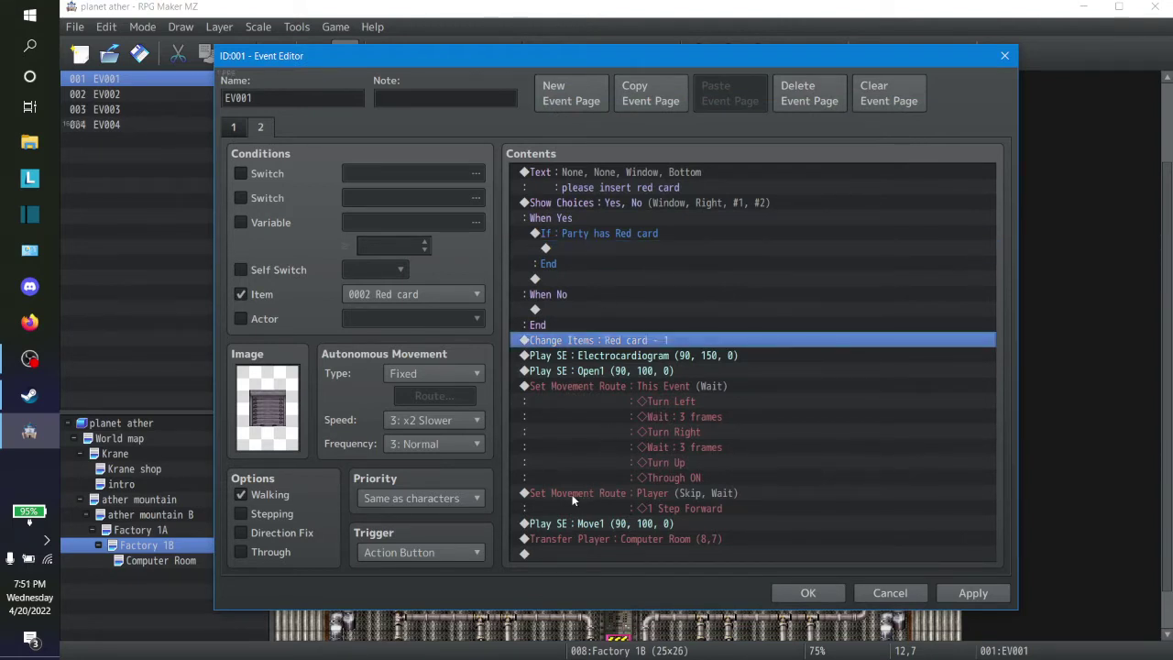
left_click(566, 522, "shift")
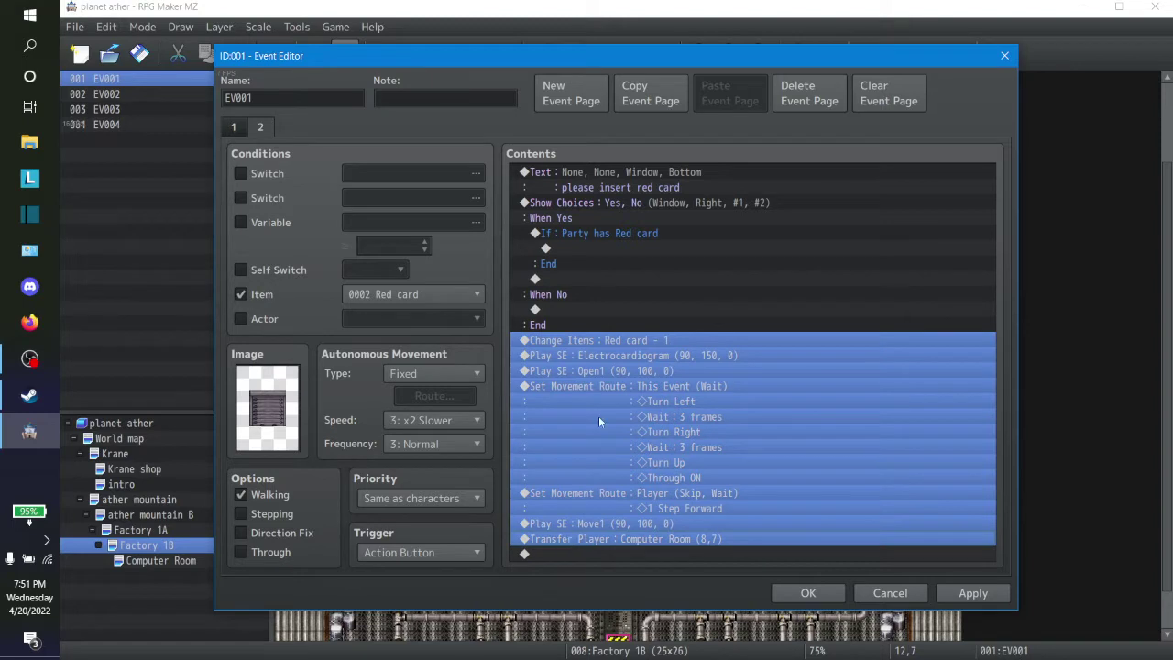
right_click(589, 250)
left_click(666, 345)
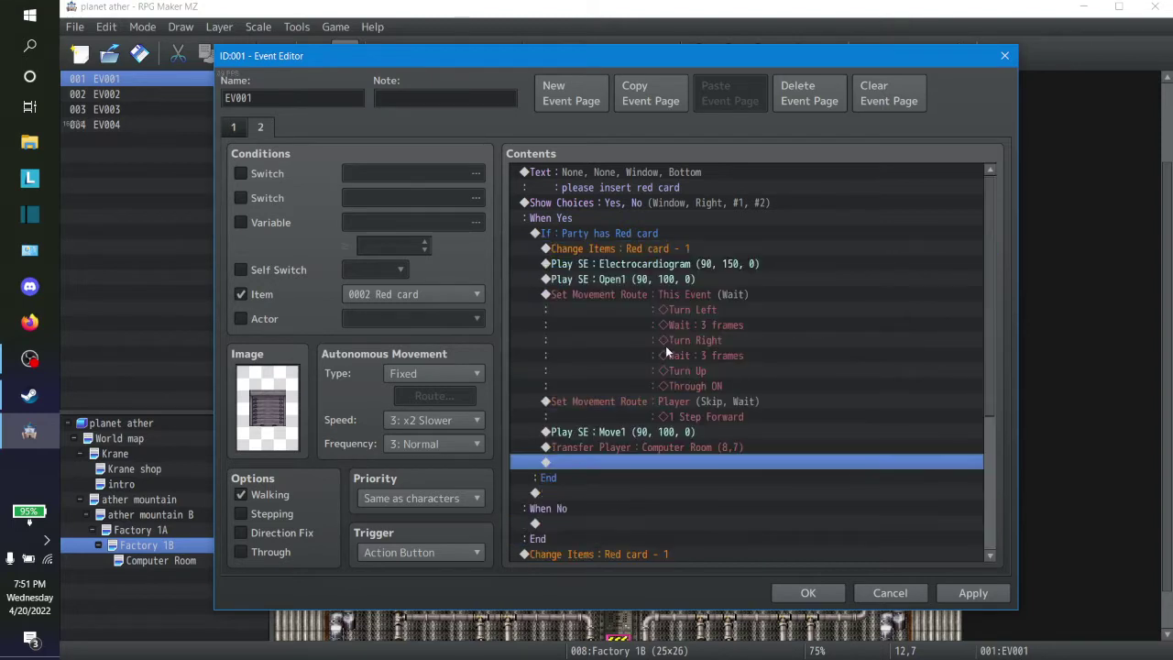
Delete the original Change Items through Transfer Player commands below the end of the choices block
scroll(631, 463, "down", 2)
scroll(629, 458, "down", 2)
left_click(602, 401)
scroll(602, 401, "down", 2)
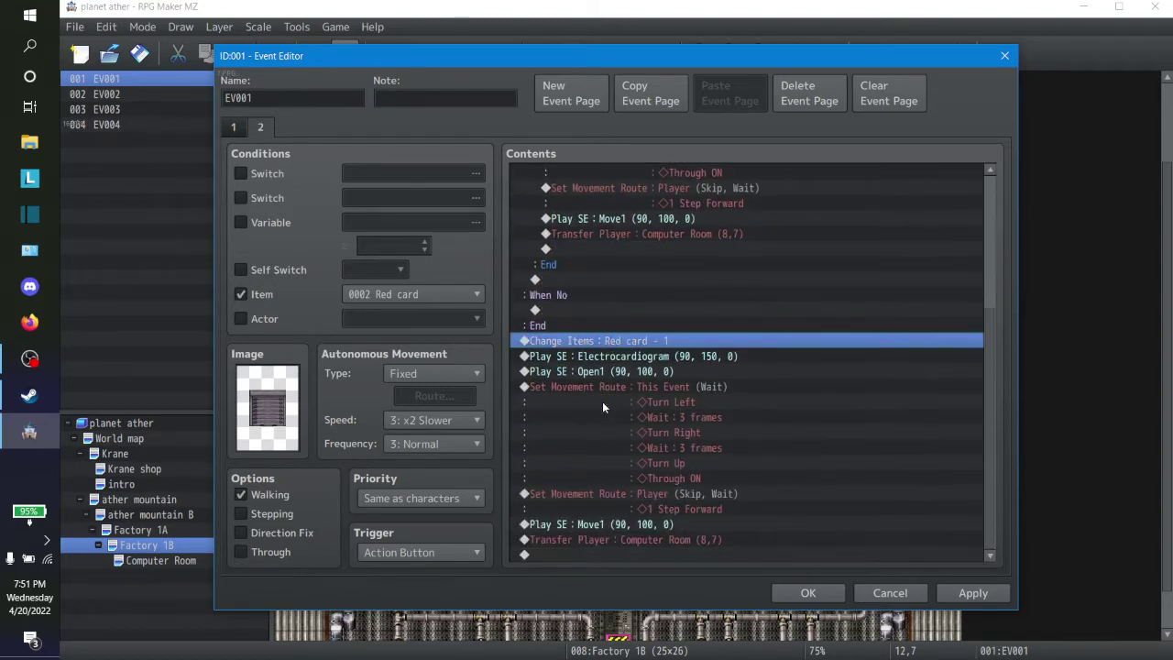
left_click(579, 540, "shift")
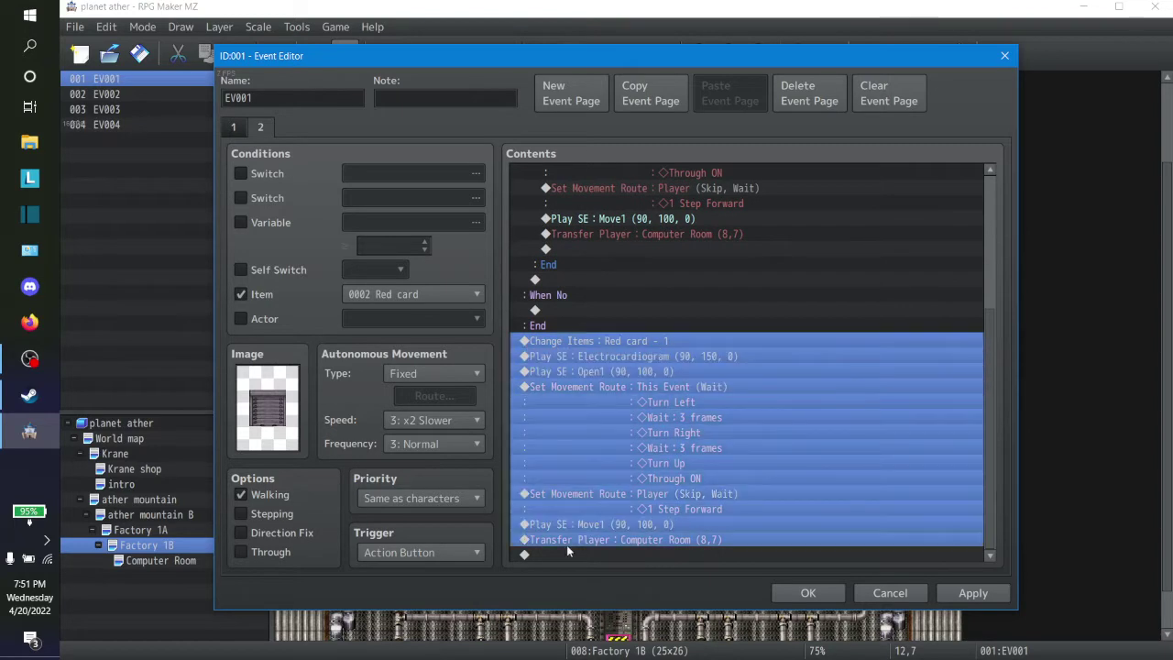
key("Delete")
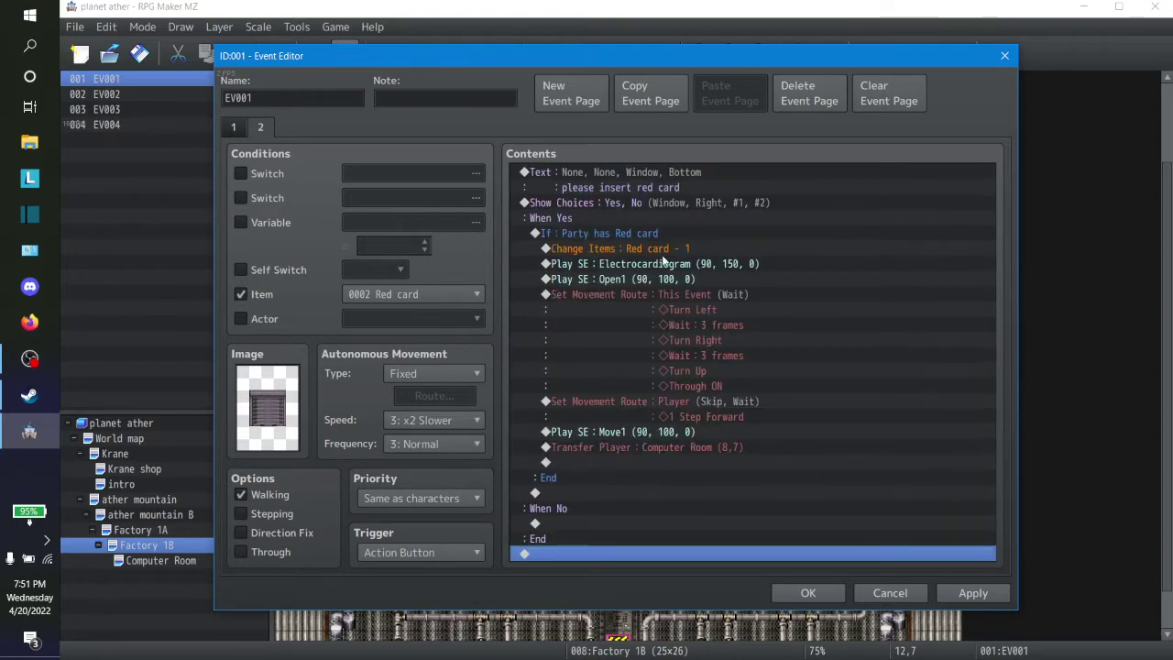
Try inserting a Conditional Branch with an Else branch after Transfer Player, using the Mayor krang switch being ON
left_click(593, 465)
right_click(631, 455)
left_click(631, 454)
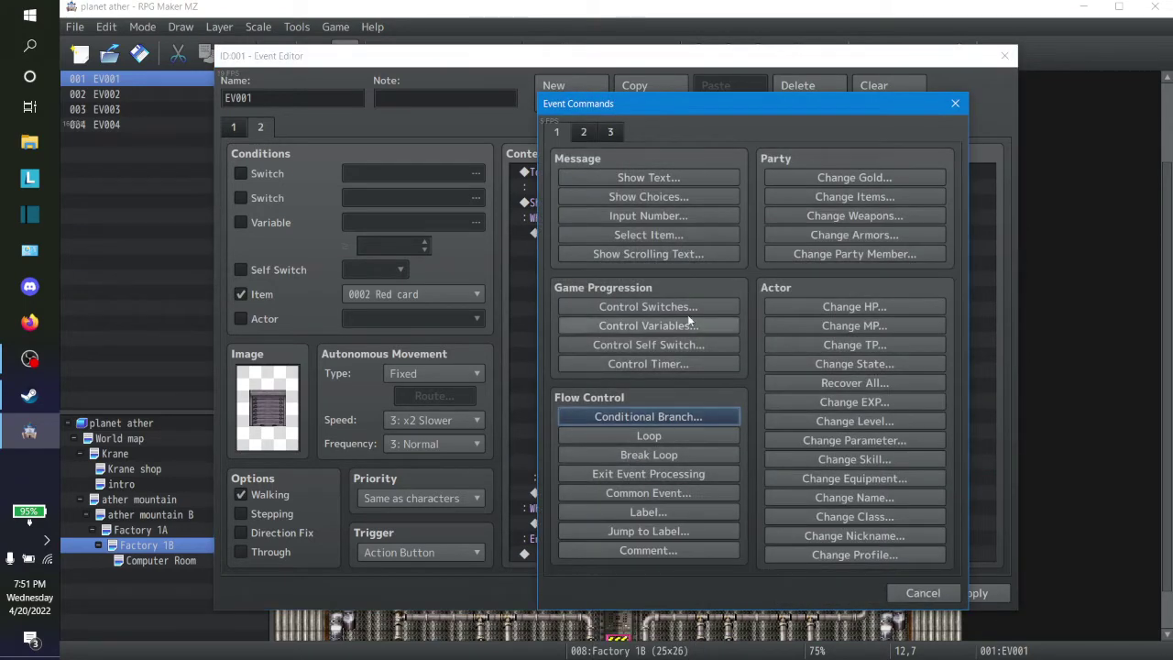
left_click(694, 417)
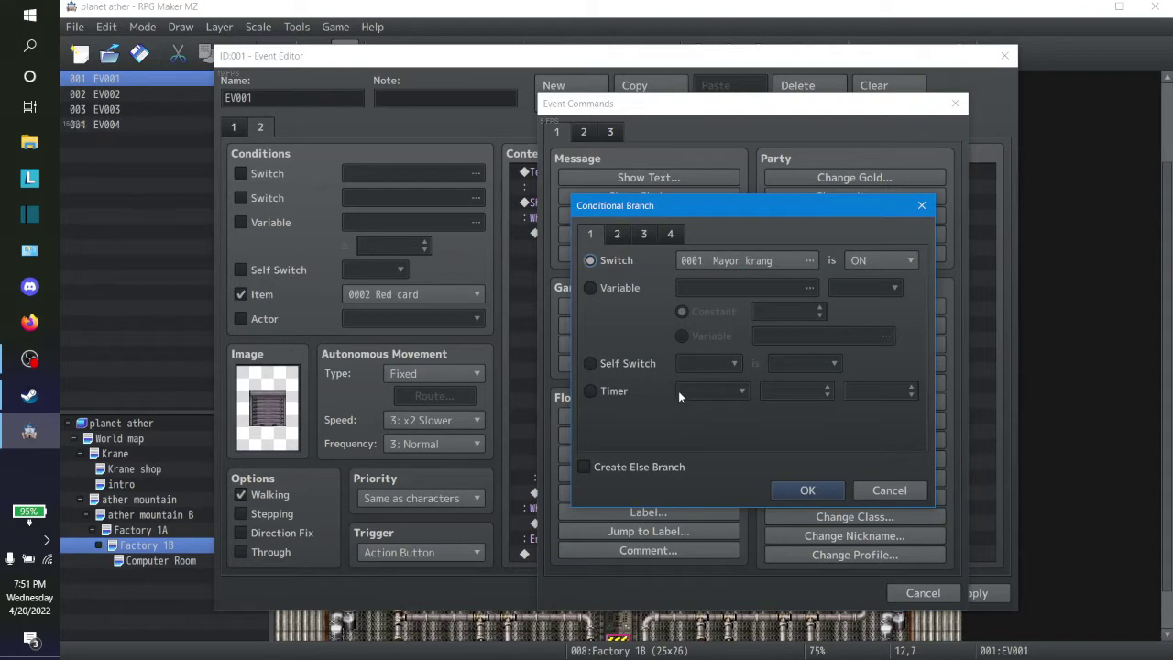
left_click(585, 467)
left_click(797, 489)
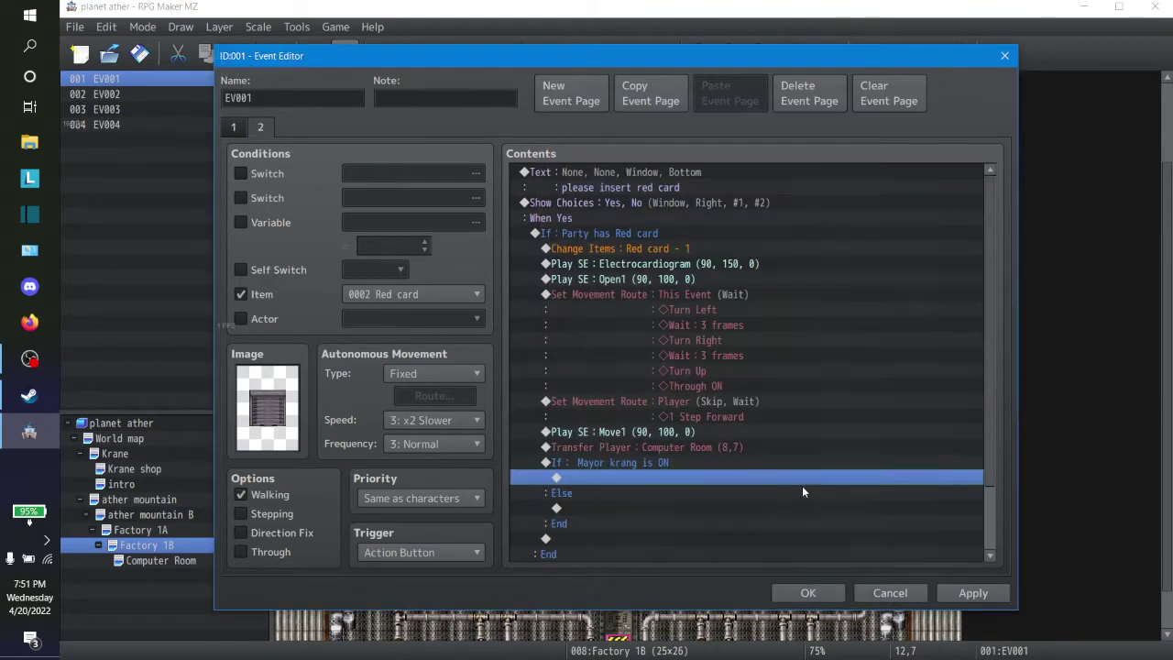
Delete the nested Mayor krang conditional branch after the Transfer Player command
left_click(636, 465)
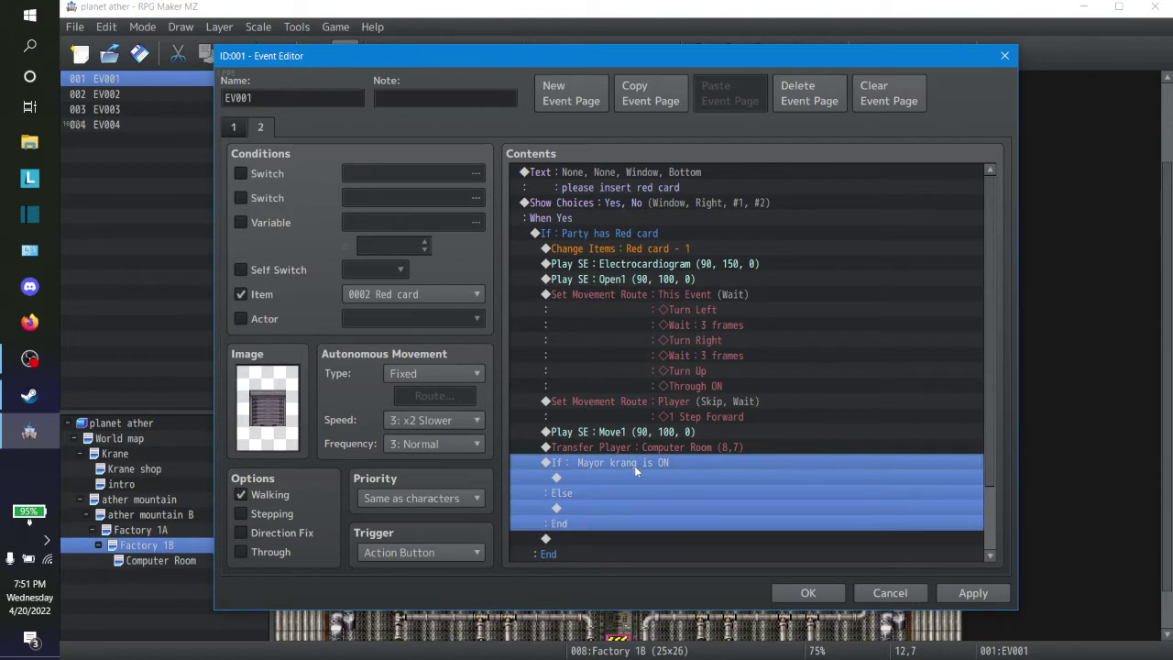
left_click(630, 228)
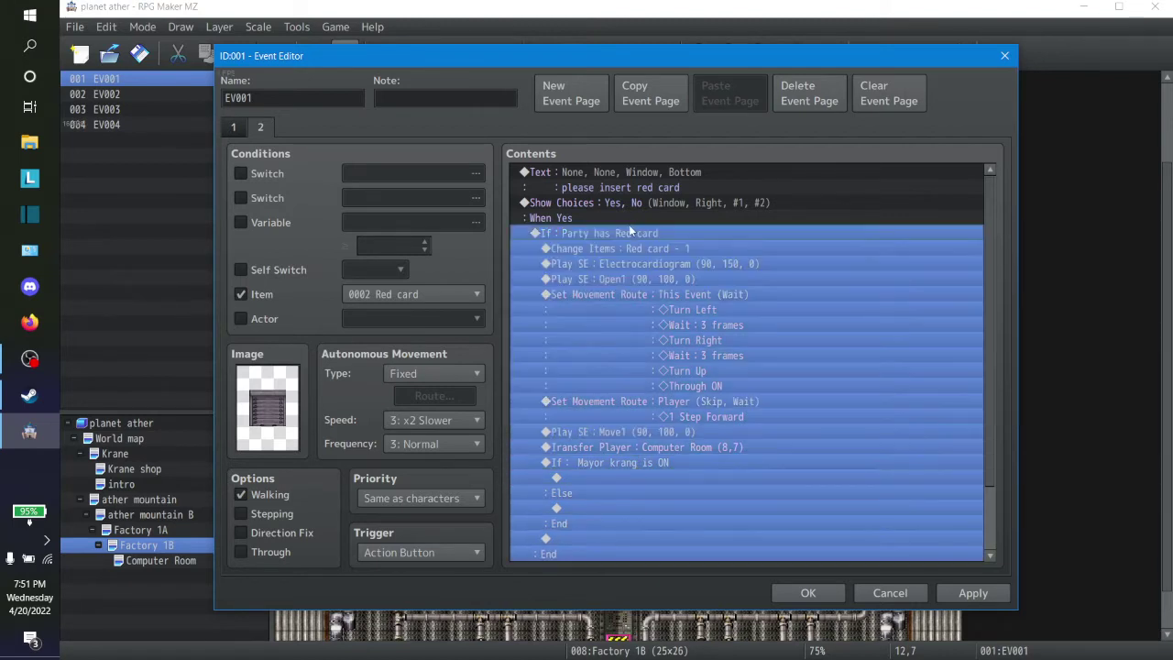
left_click(598, 469)
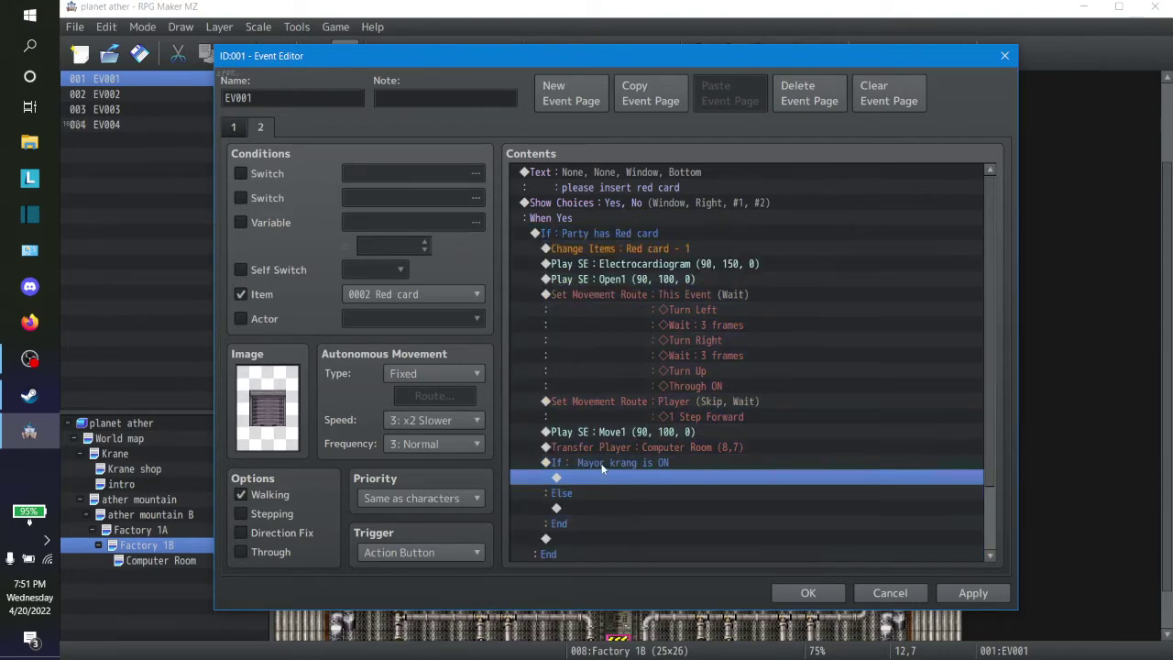
left_click(601, 463)
key("Delete")
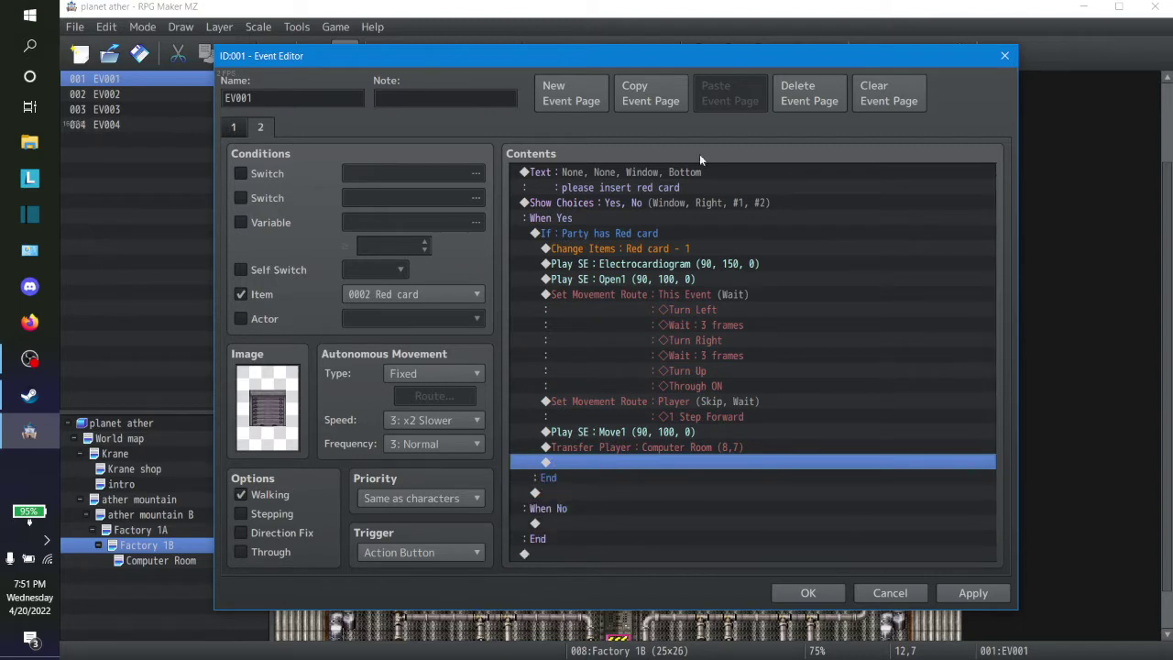
Edit the Red card conditional branch under When Yes to include an Else branch
left_click(590, 236)
double_click(590, 236)
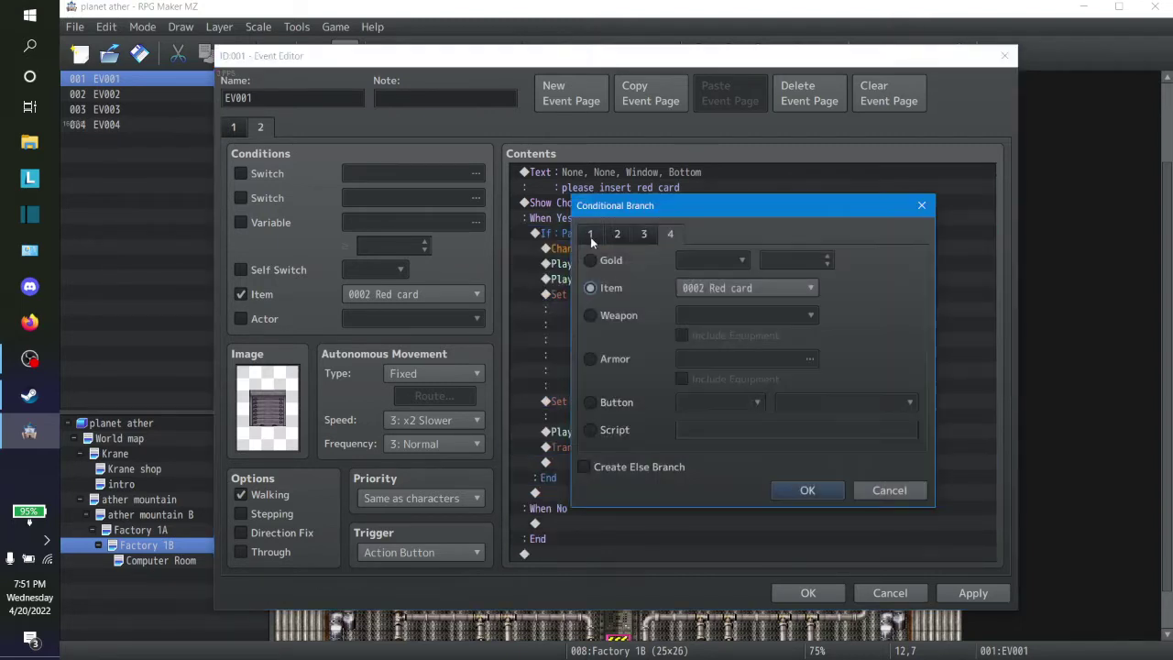
left_click(586, 467)
left_click(787, 492)
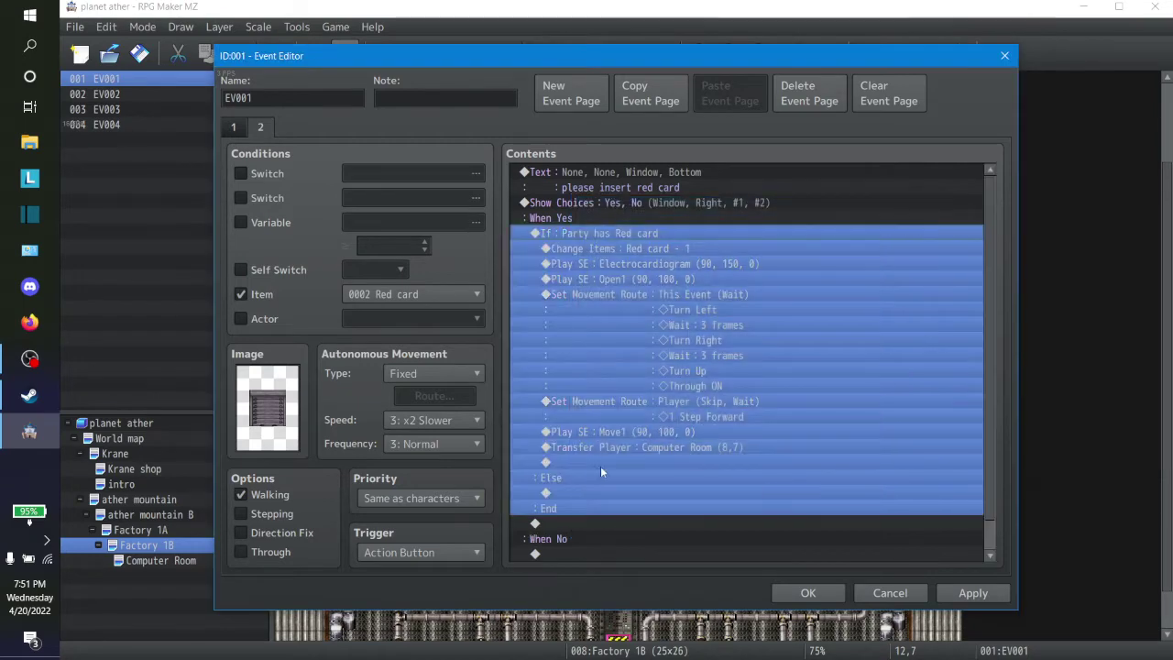
Add a Show Text message reading "Need red card" under the Else branch of the Red card condition
left_click(586, 494)
right_click(585, 494)
left_click(636, 453)
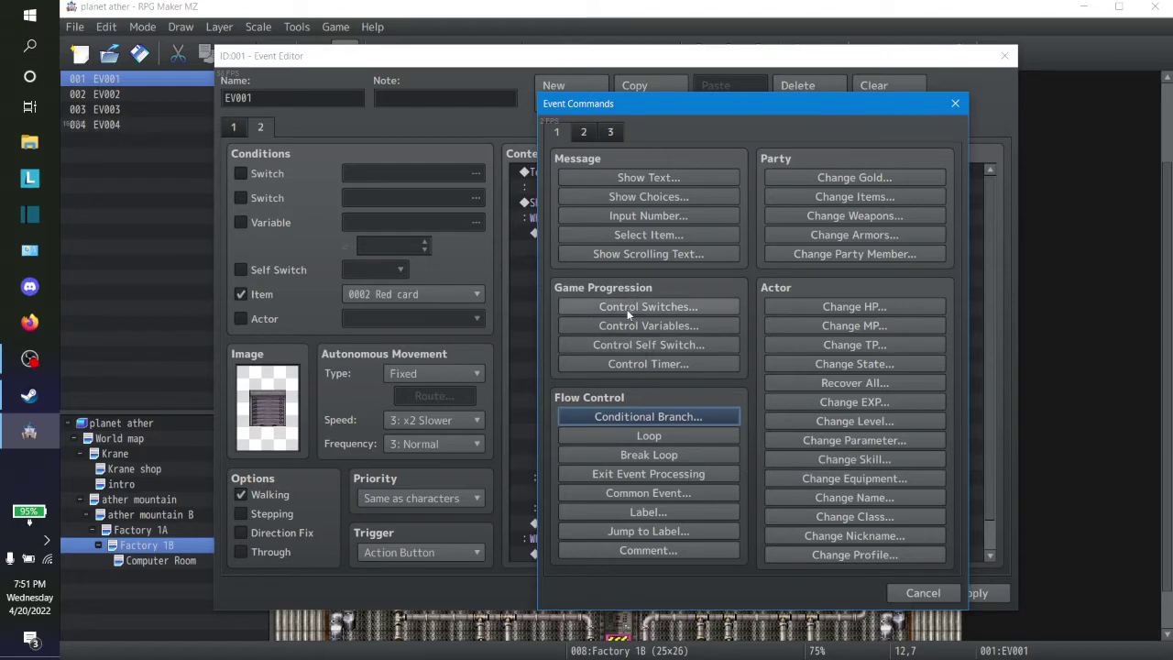
left_click(611, 132)
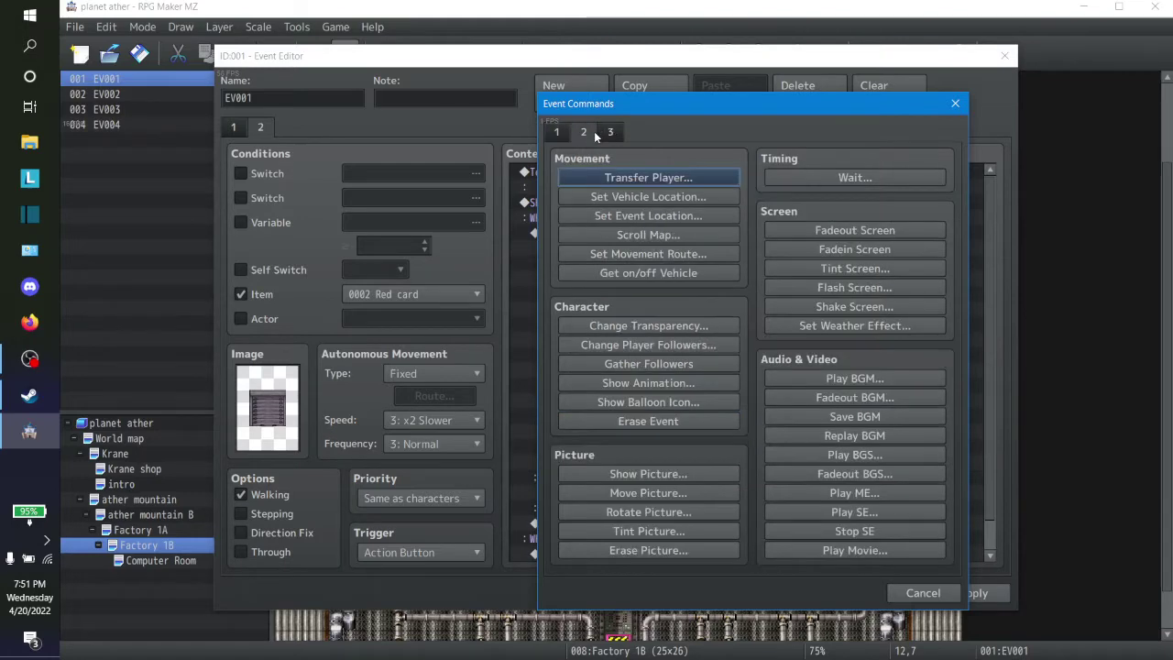
left_click(584, 132)
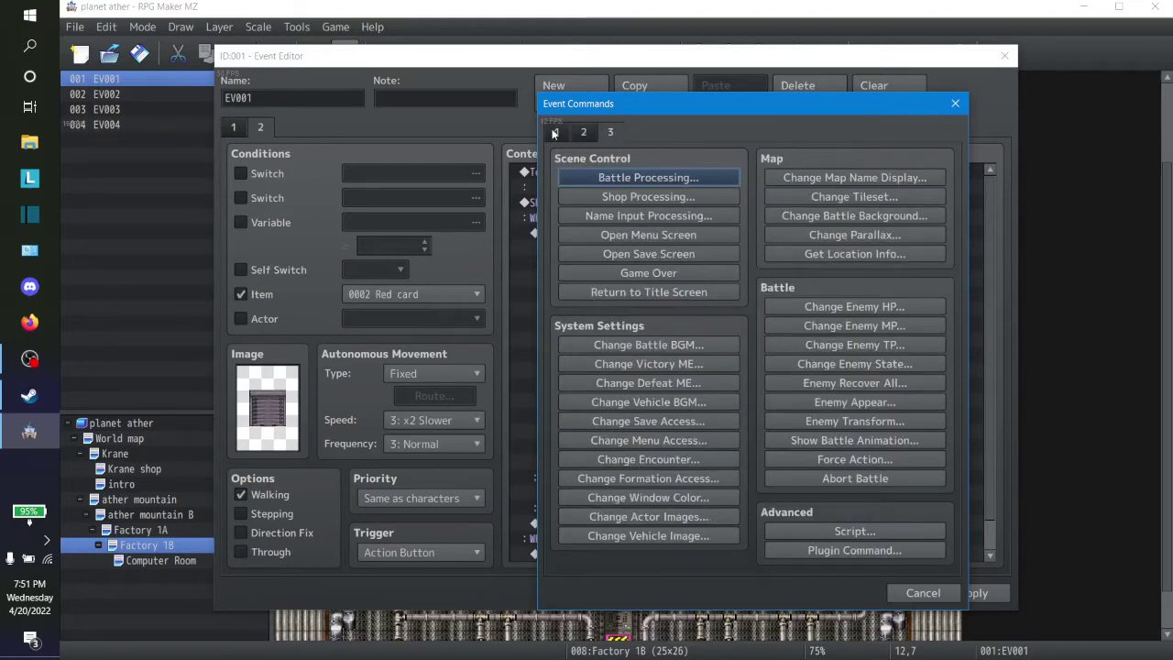
left_click(556, 132)
left_click(631, 177)
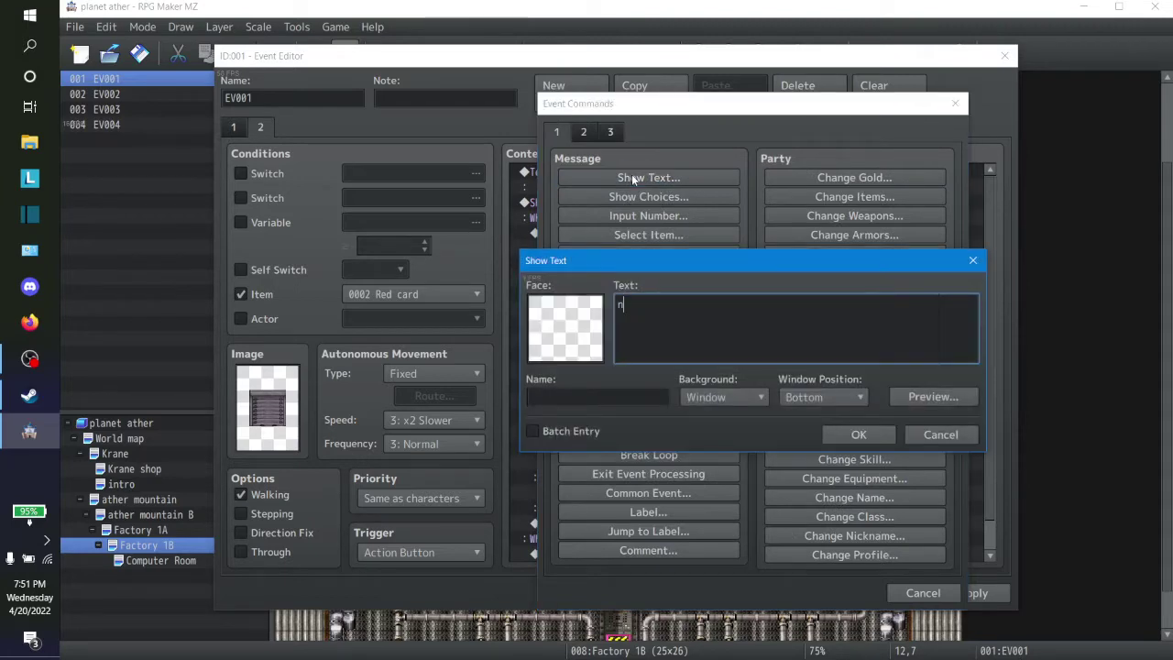
key("BackSpace")
type("Nee")
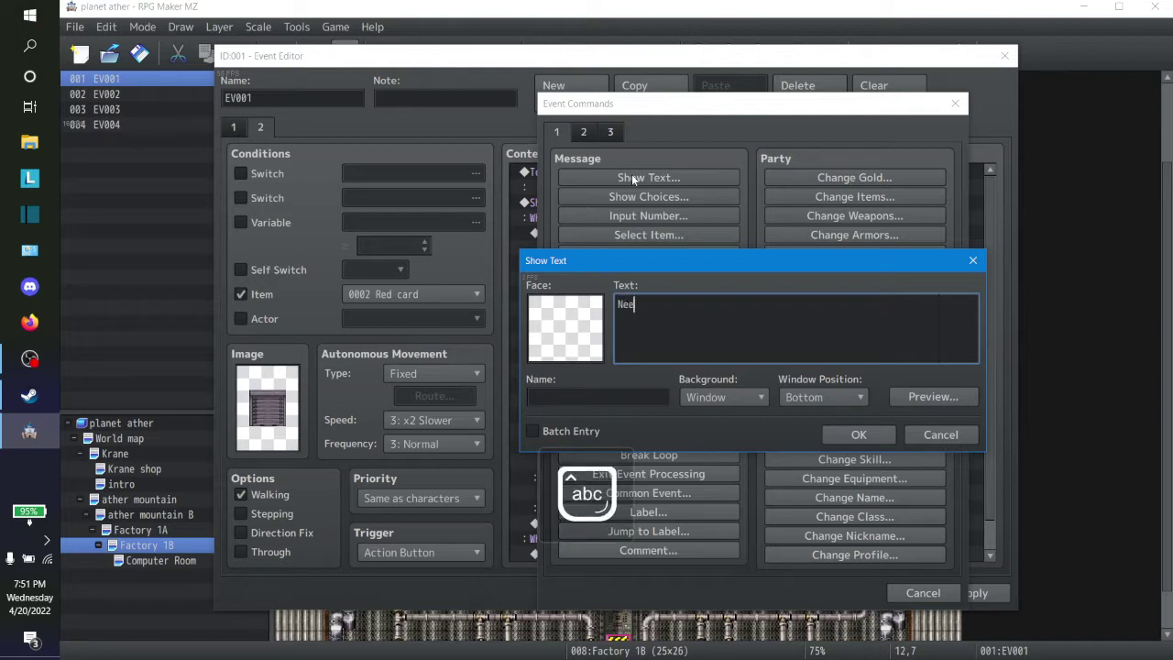
type("d red cad")
type("d")
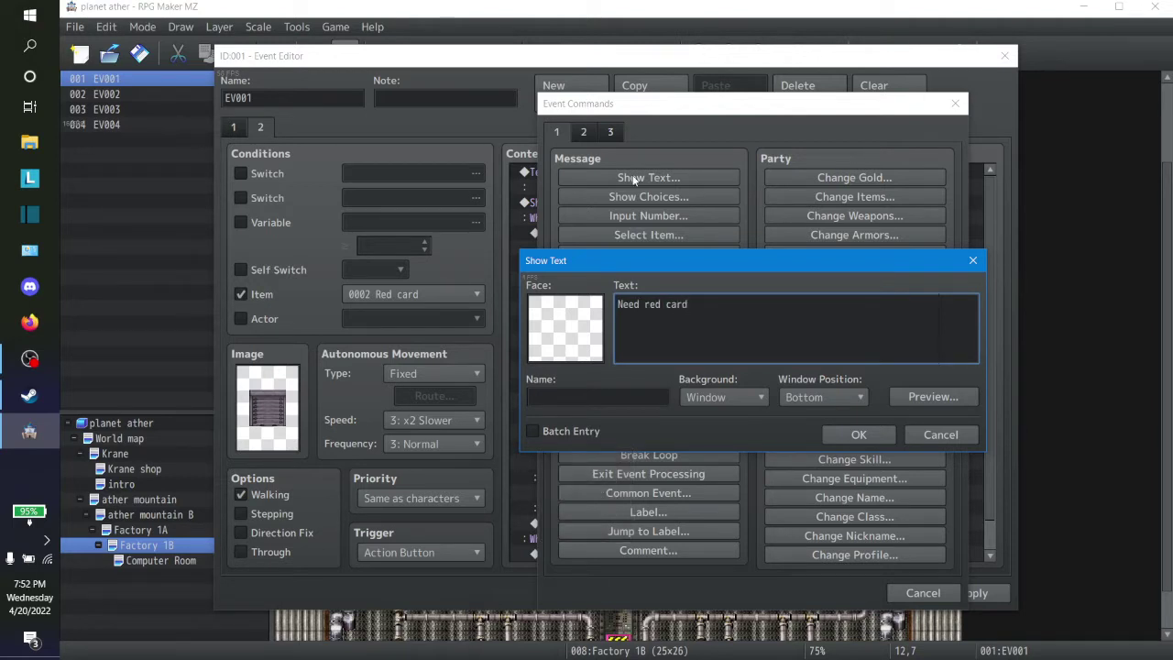
left_click(858, 440)
scroll(714, 476, "down", 2)
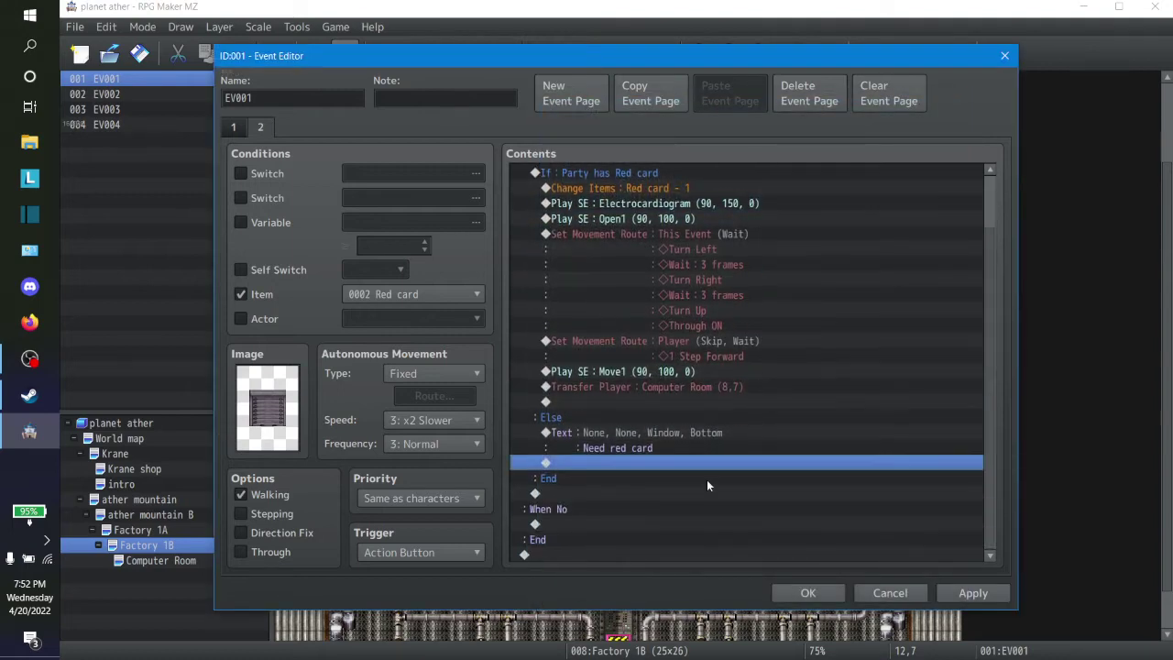
Review the Else message and When No branch, and apply the changes to event page 2
left_click(555, 524)
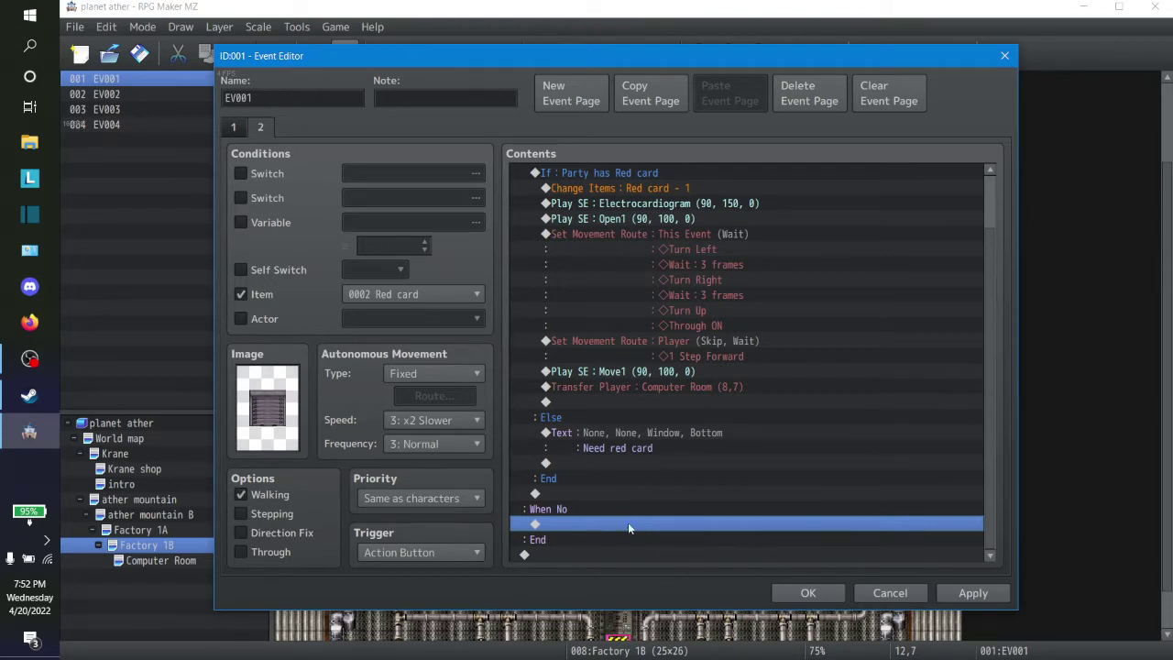
left_click(679, 430)
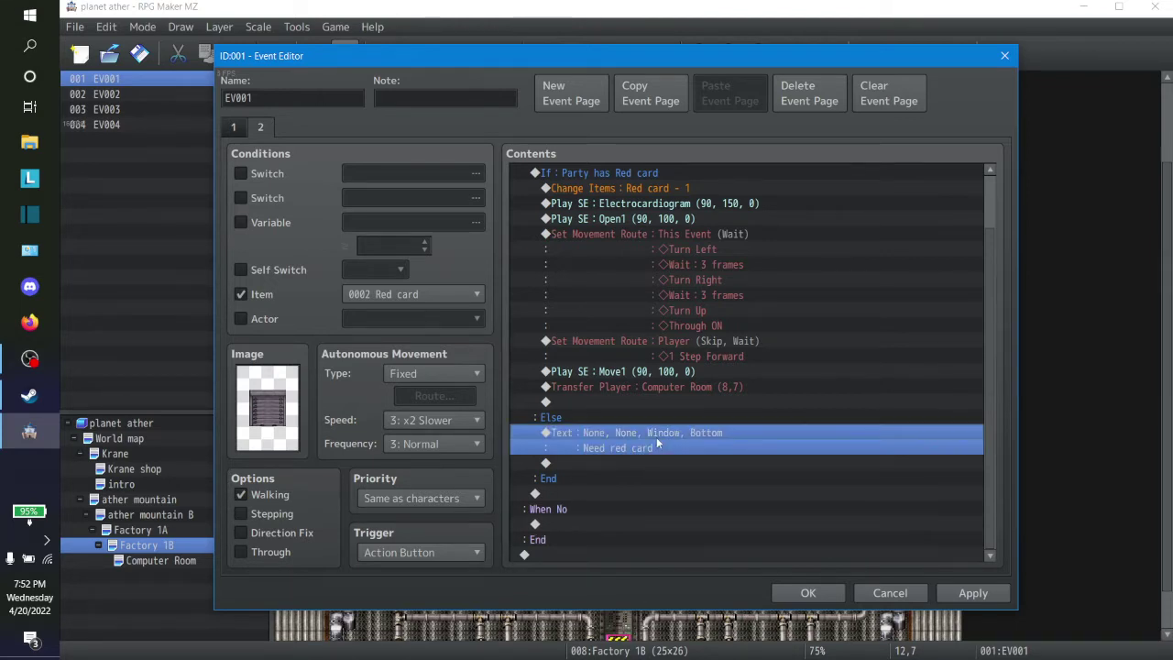
scroll(619, 436, "up", 1)
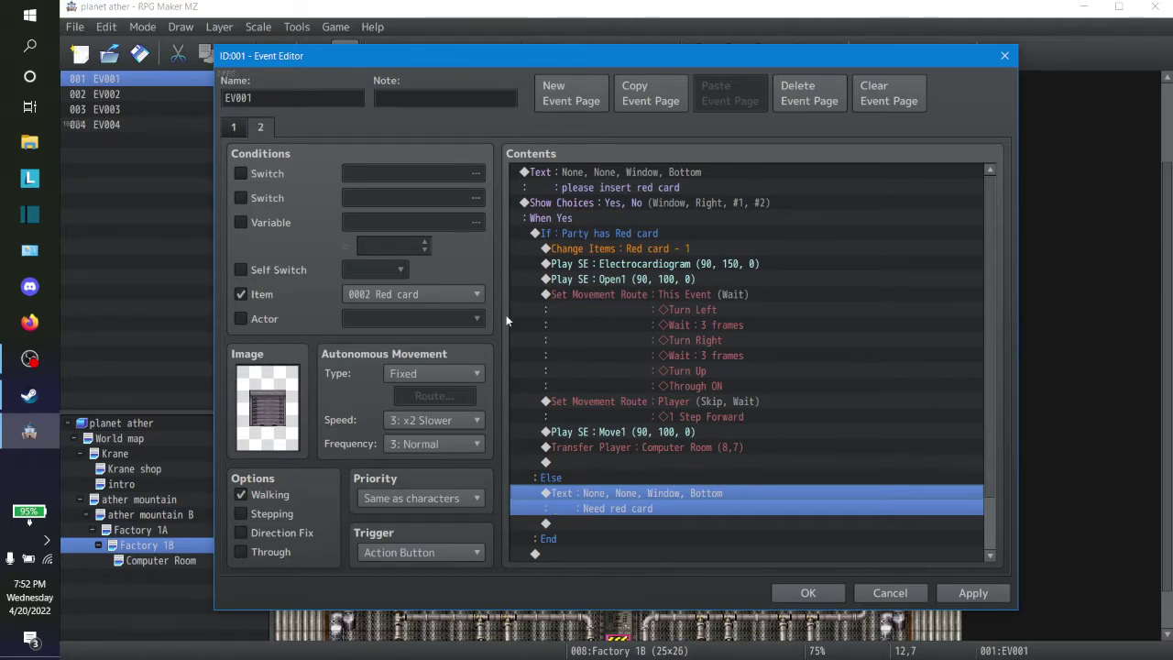
left_click(964, 592)
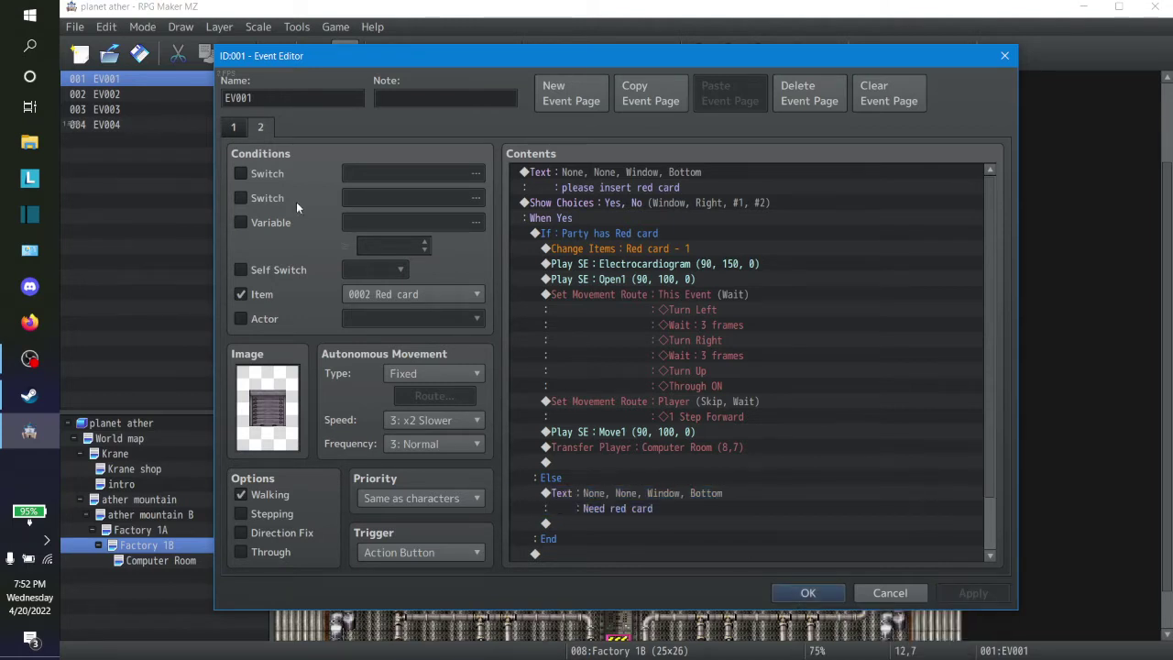
Delete event page 1 and remove the Red card item condition from the remaining page
left_click(232, 126)
left_click(259, 129)
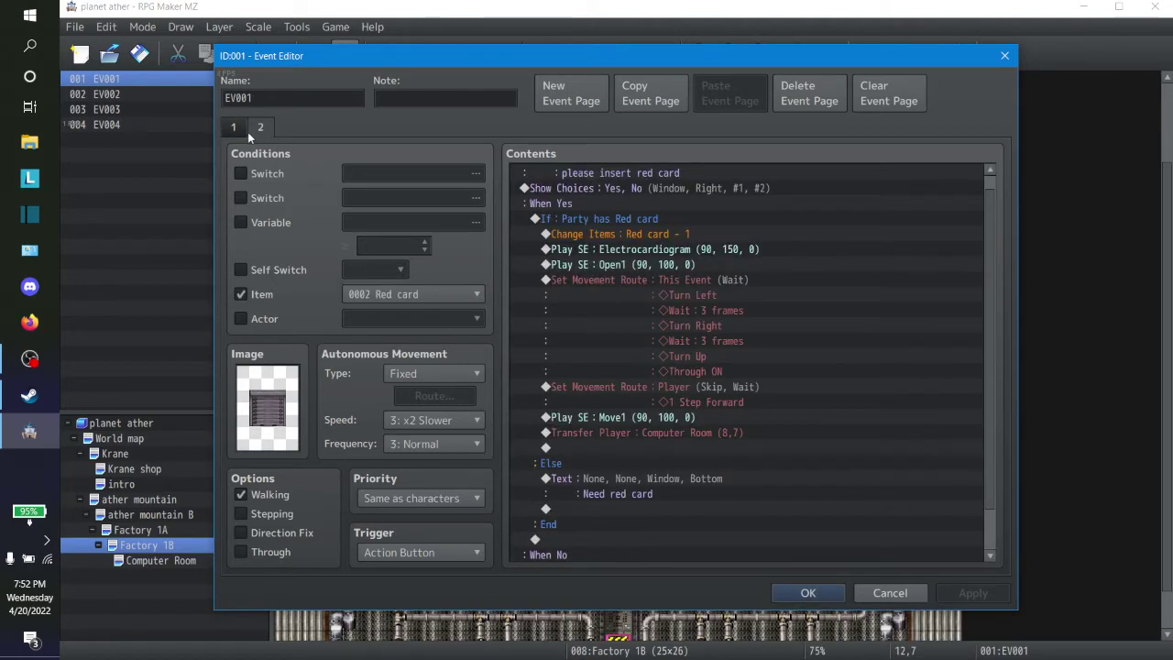
left_click(240, 129)
left_click(799, 99)
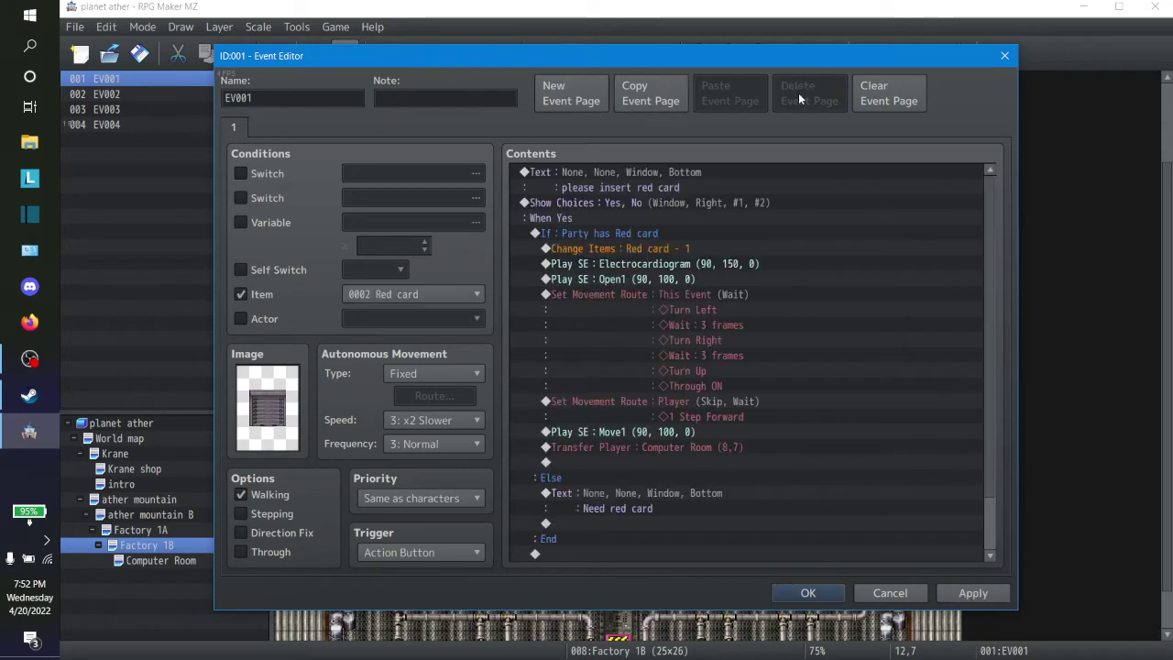
left_click(242, 298)
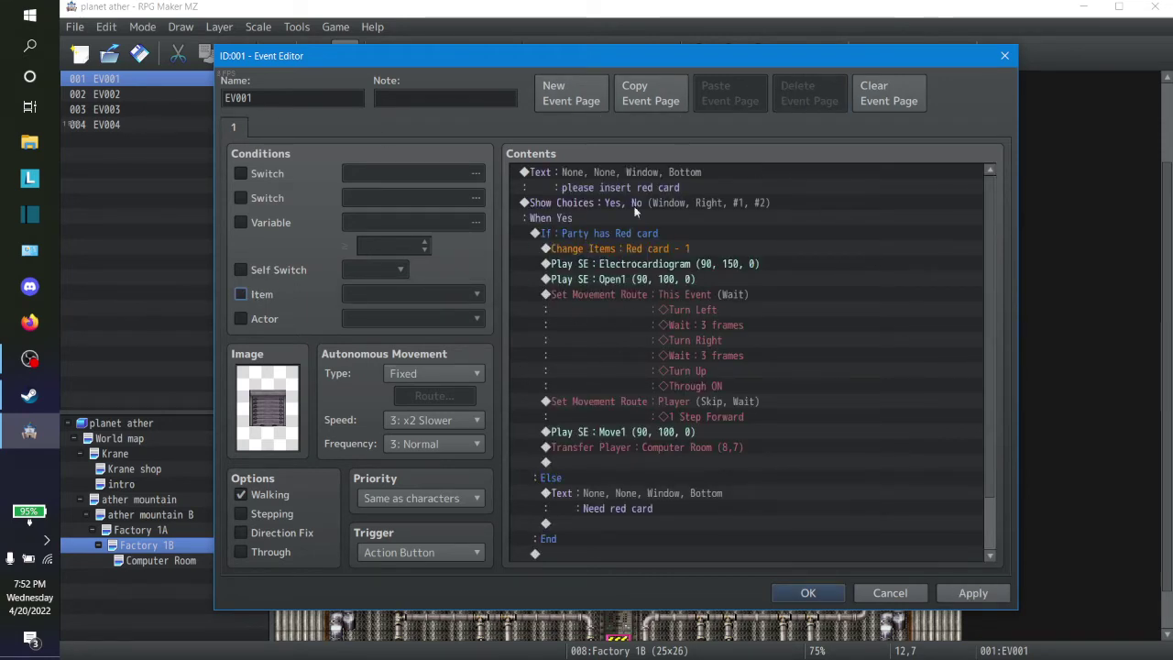
Insert a Show Text message reading "reading....." before the Change Items command that removes the Red card
left_click(655, 253)
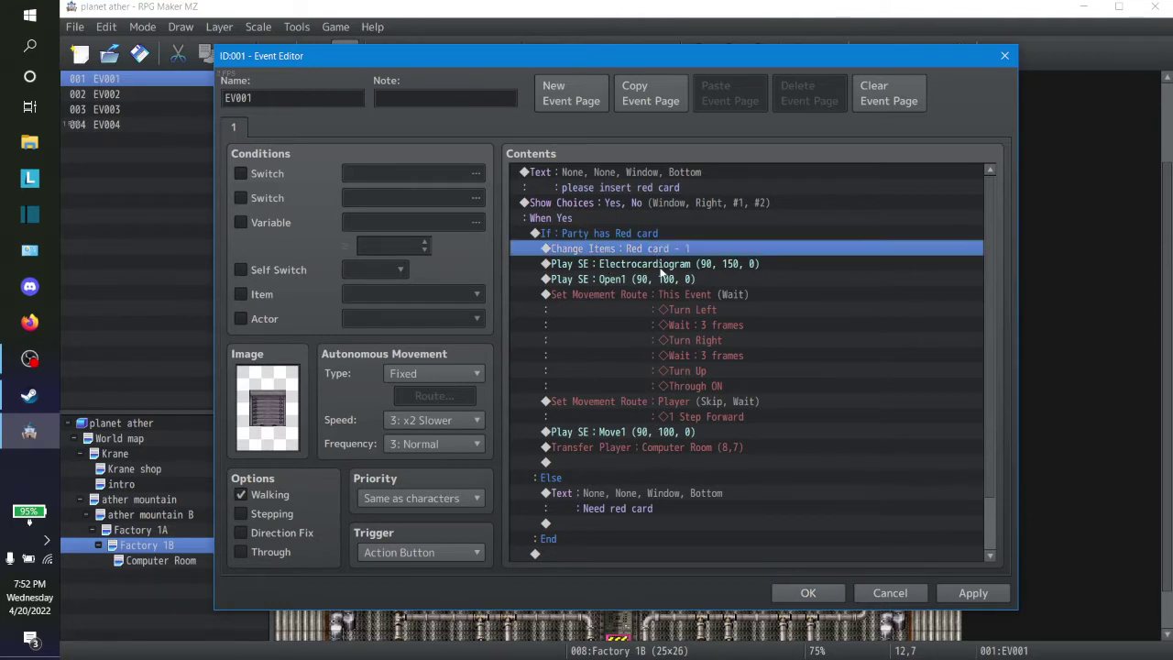
left_click(655, 260)
left_click(655, 255)
right_click(628, 251)
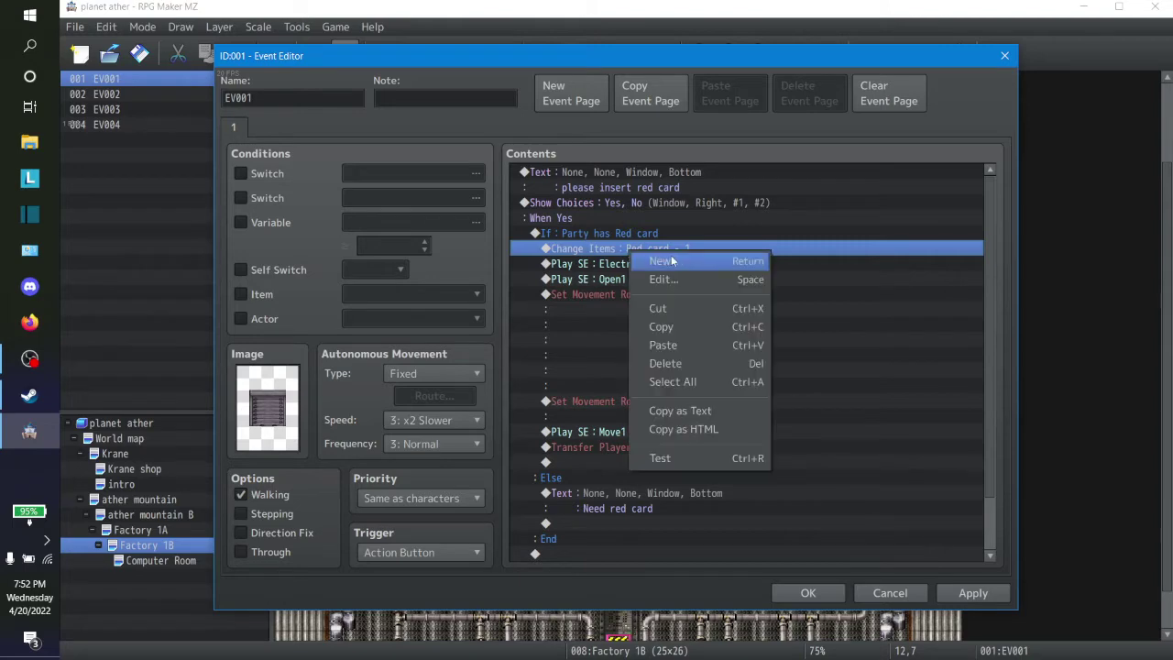
left_click(669, 257)
left_click(632, 177)
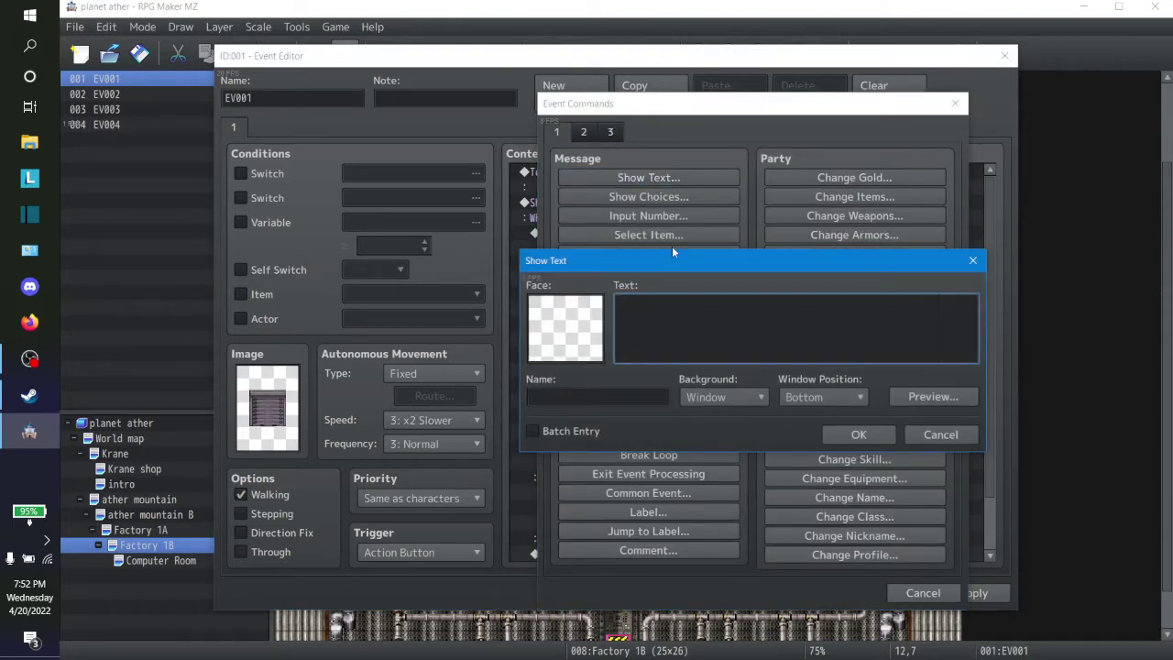
type("reading.....")
left_click(832, 436)
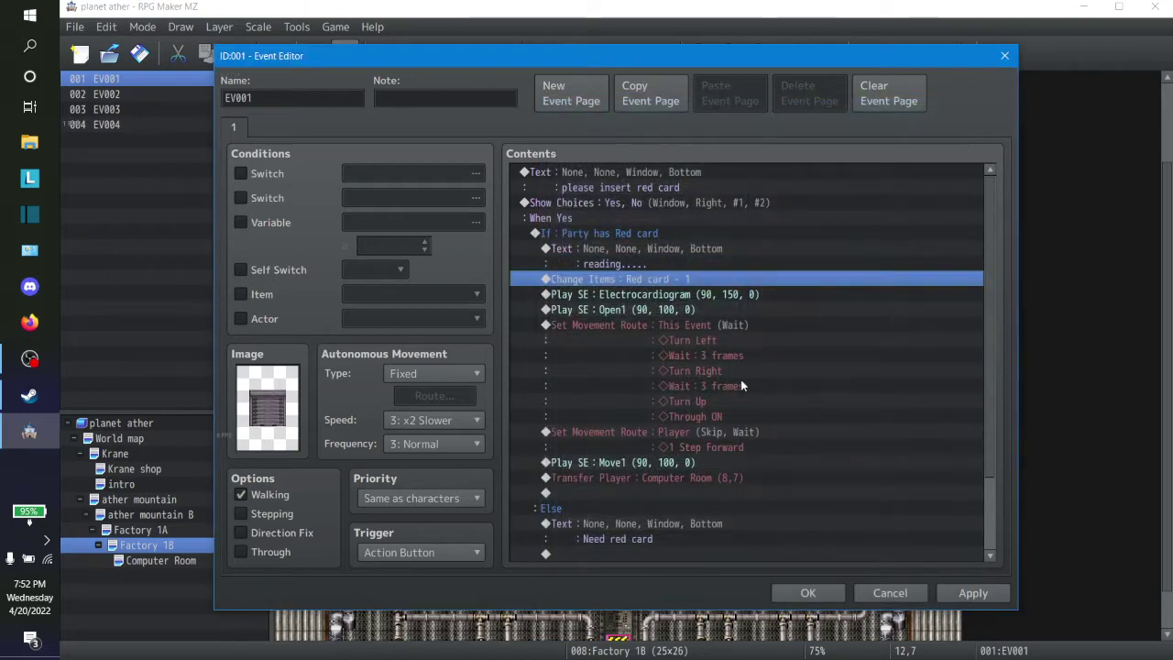
Insert a Show Text message reading "card read now destoryed" between the Electrocardiogram and Open1 sound effects
left_click(666, 294)
left_click(656, 282)
left_click(665, 295)
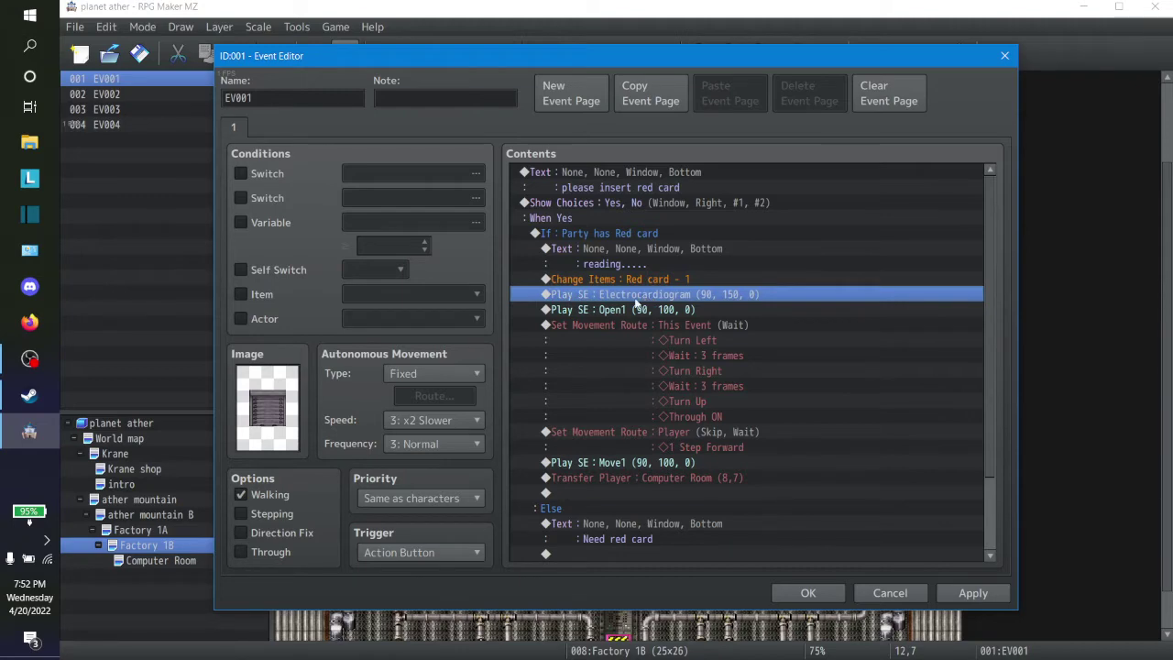
left_click(639, 283)
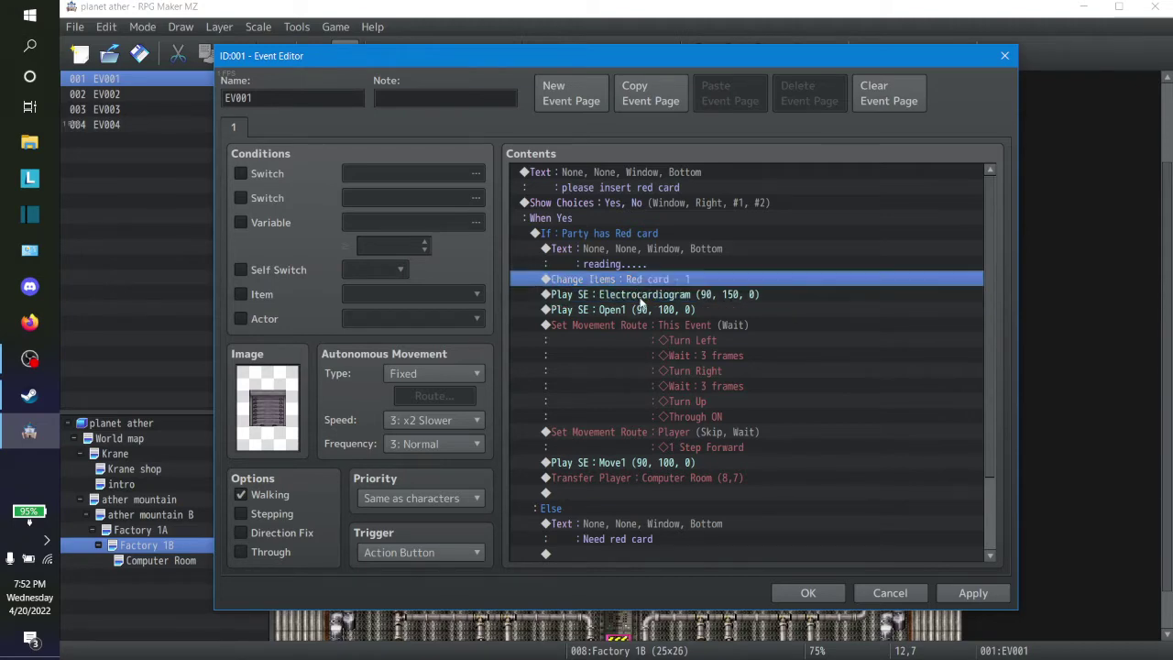
left_click(641, 297)
left_click(641, 306)
left_click(642, 299)
right_click(641, 310)
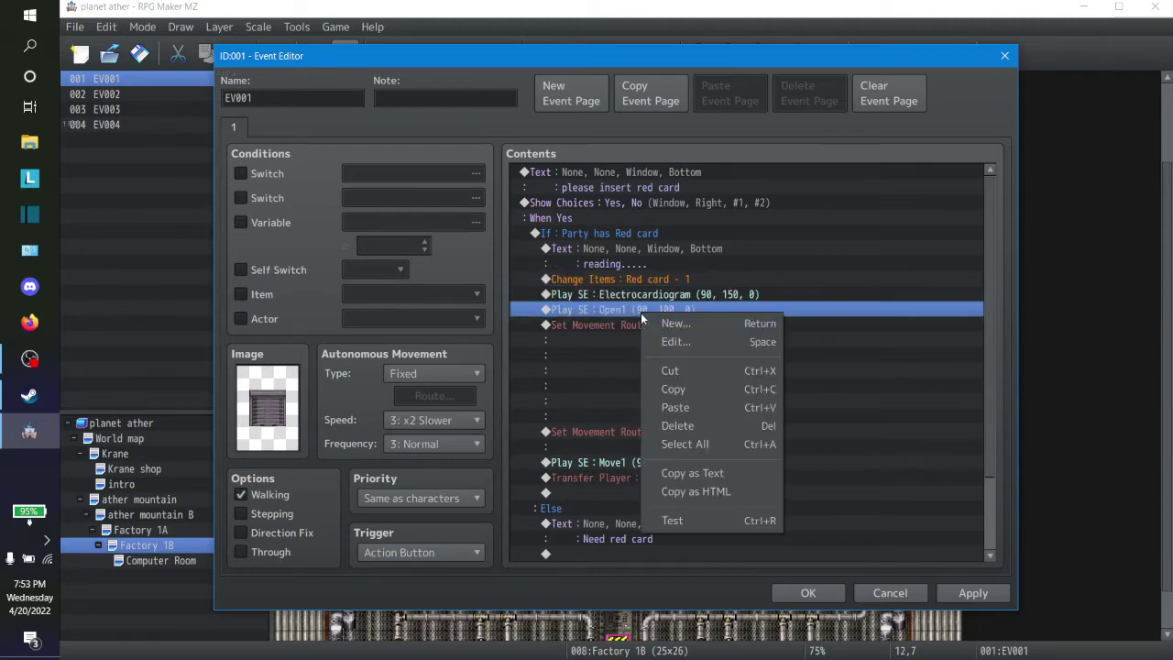
left_click(674, 324)
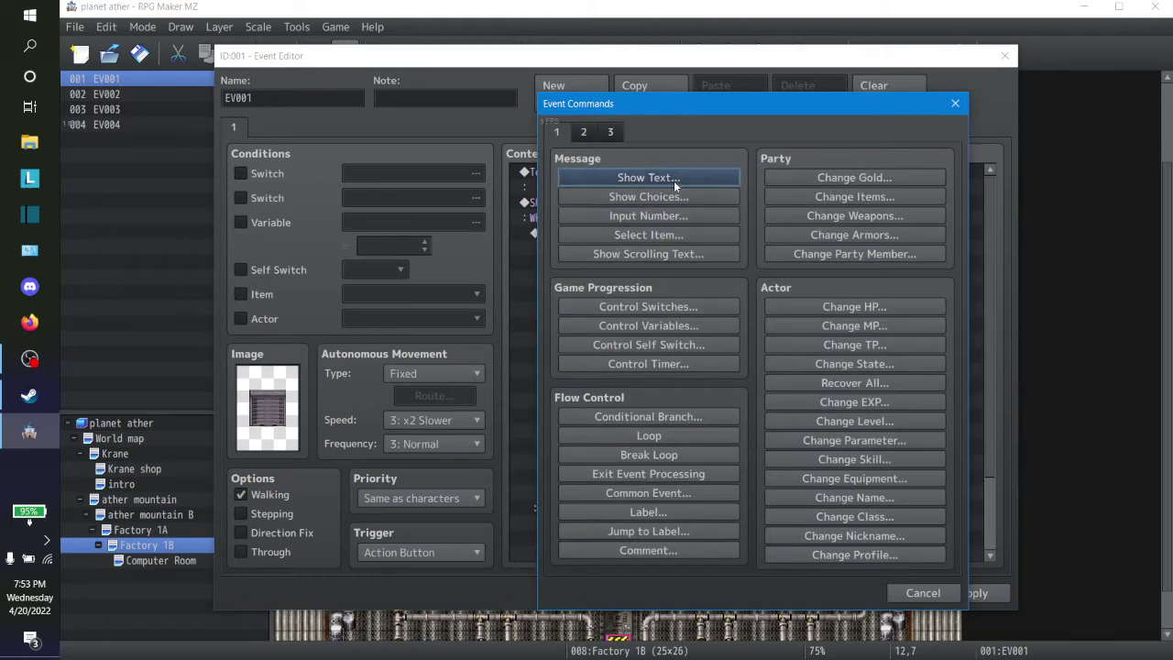
left_click(673, 181)
type("ca")
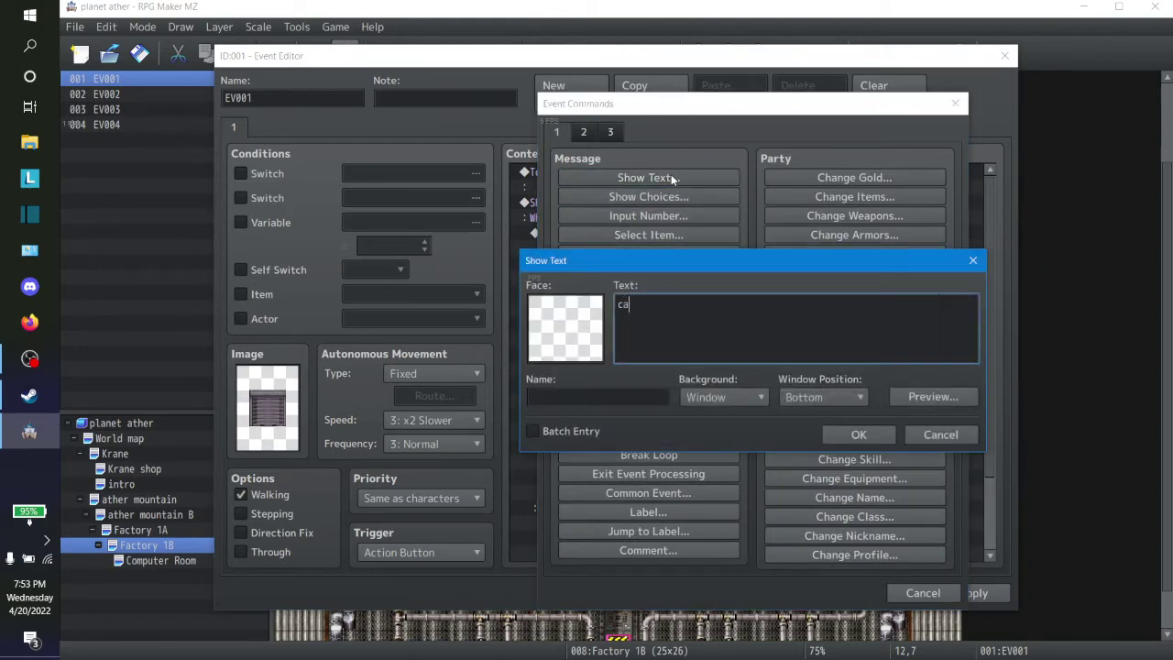
type("rd read now destoryed")
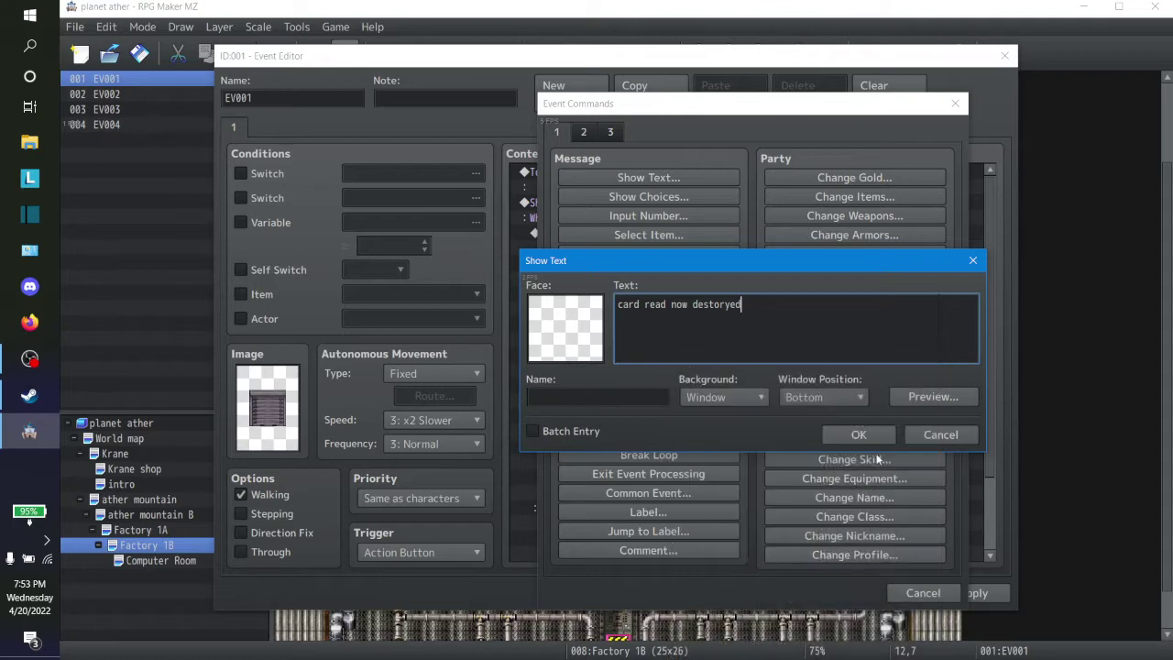
left_click(859, 436)
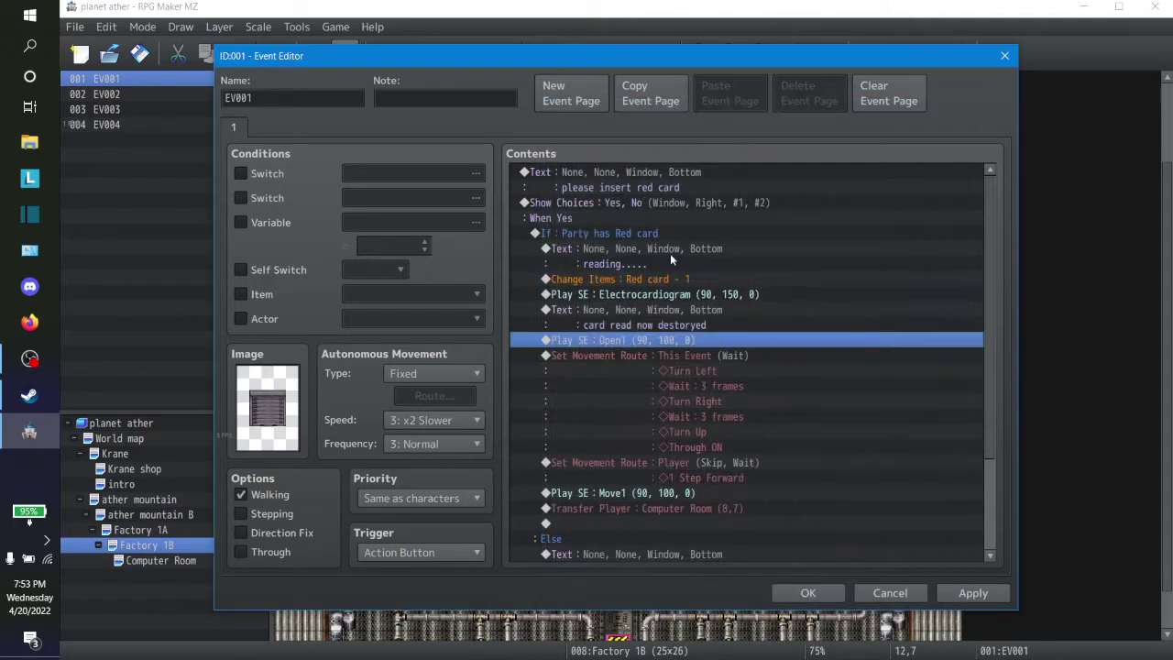
Insert a Wait of 25 frames before the Red card Change Items command and apply the event changes
left_click(675, 171)
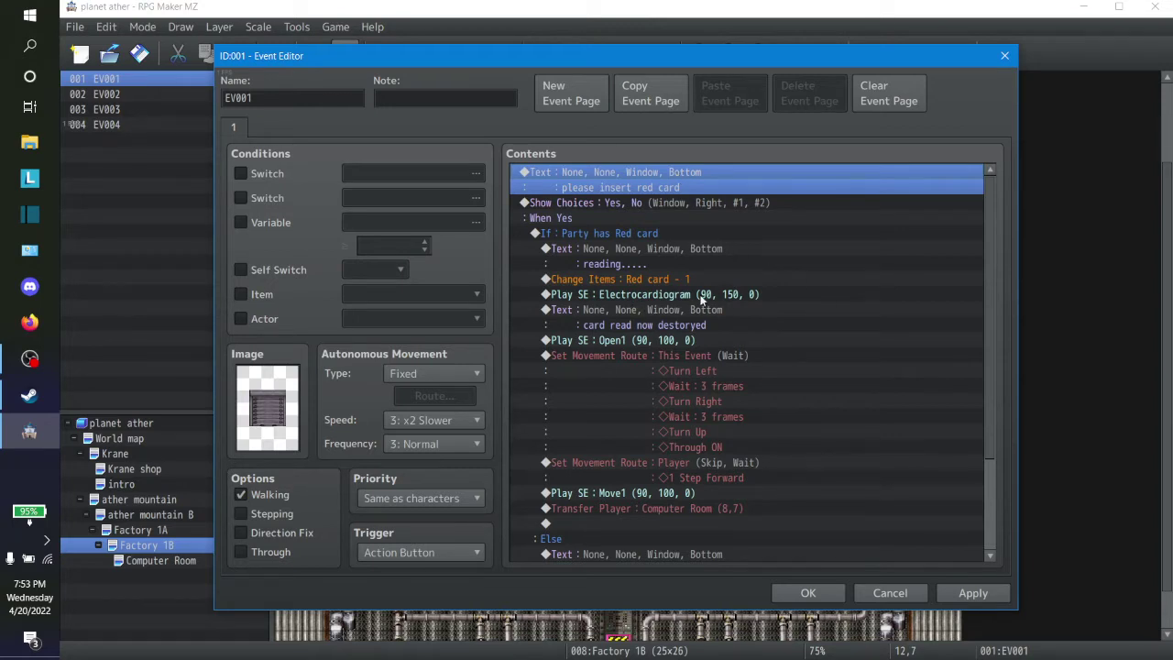
left_click(662, 299)
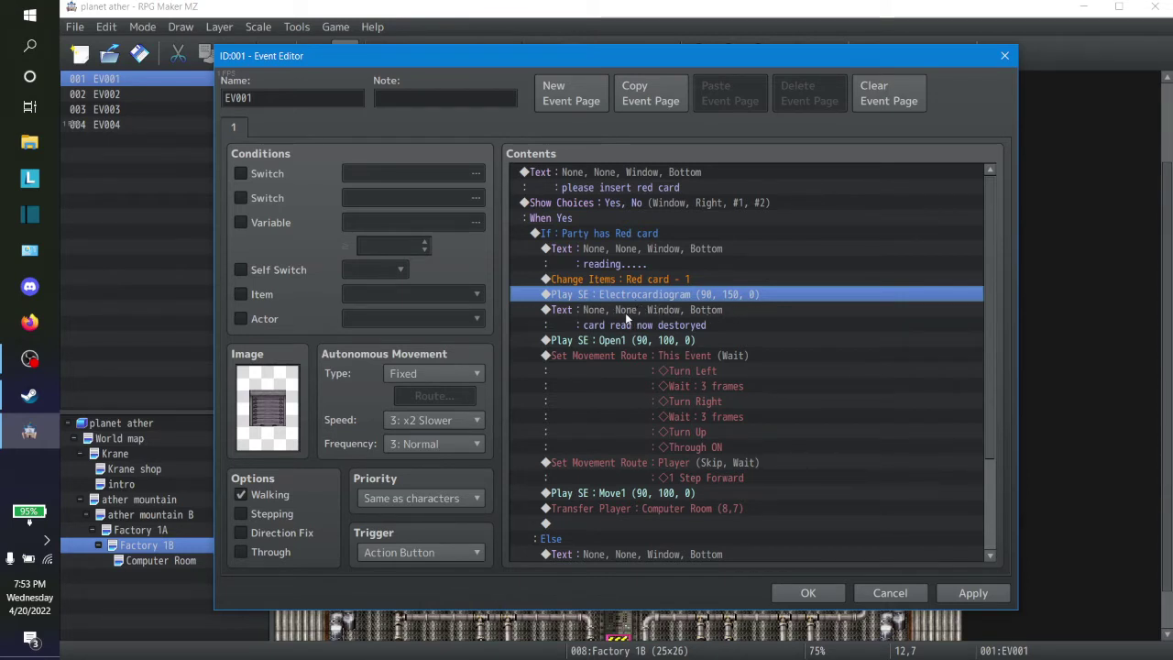
right_click(641, 279)
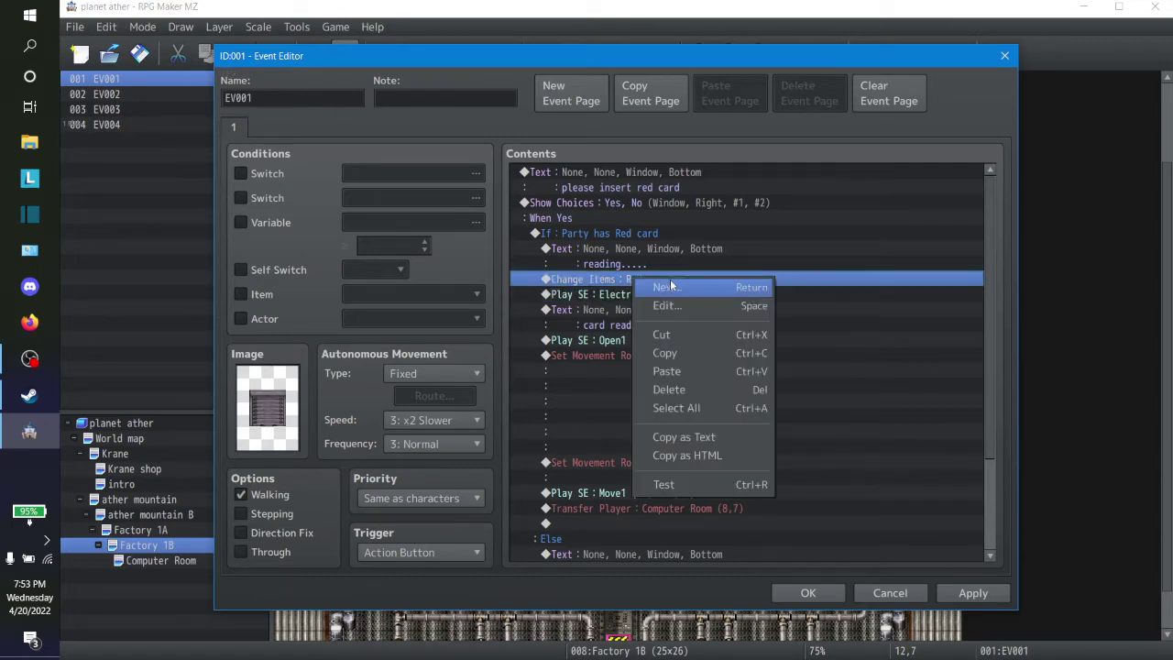
left_click(670, 287)
left_click(610, 132)
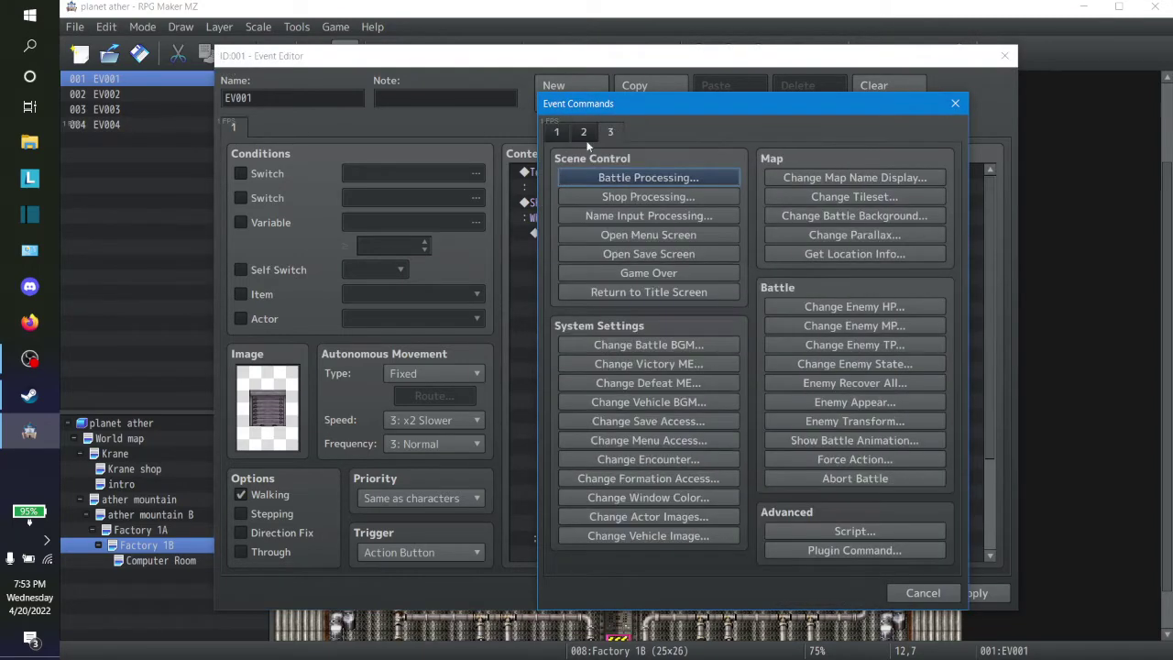
left_click(583, 132)
left_click(843, 177)
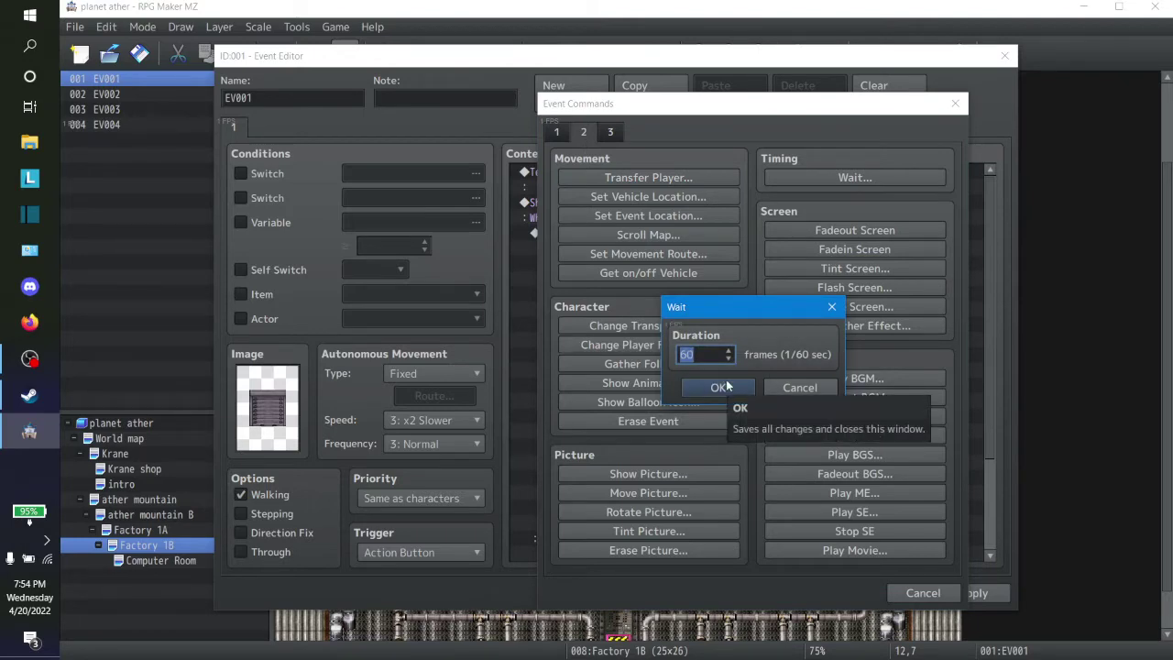
type("25")
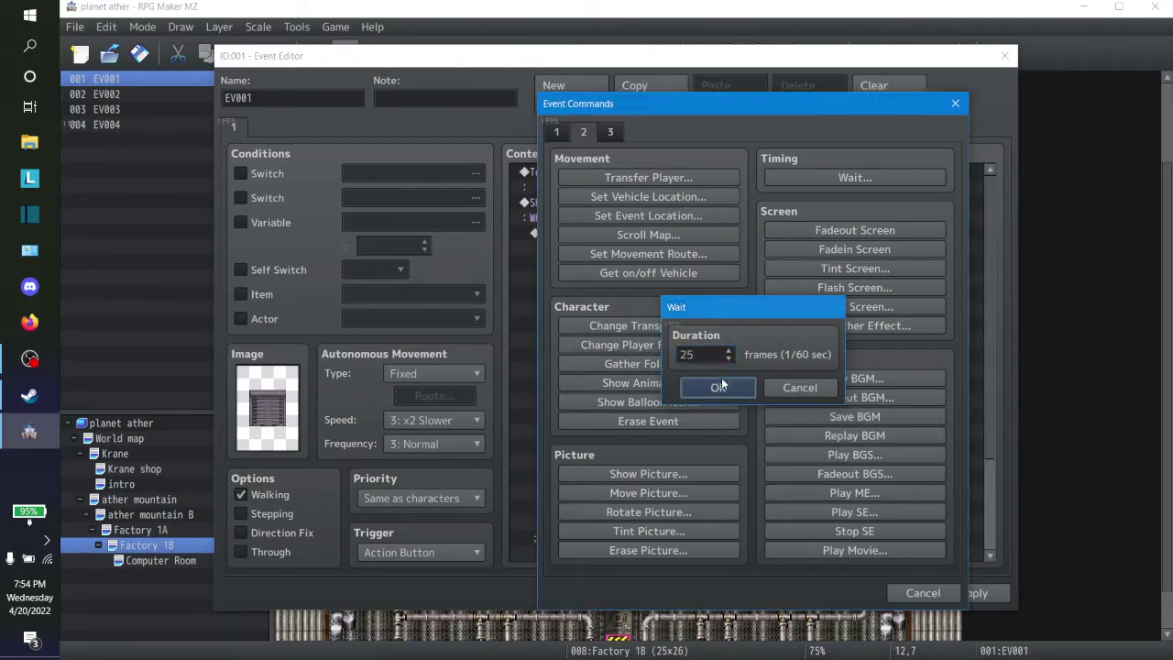
left_click(721, 385)
left_click(987, 596)
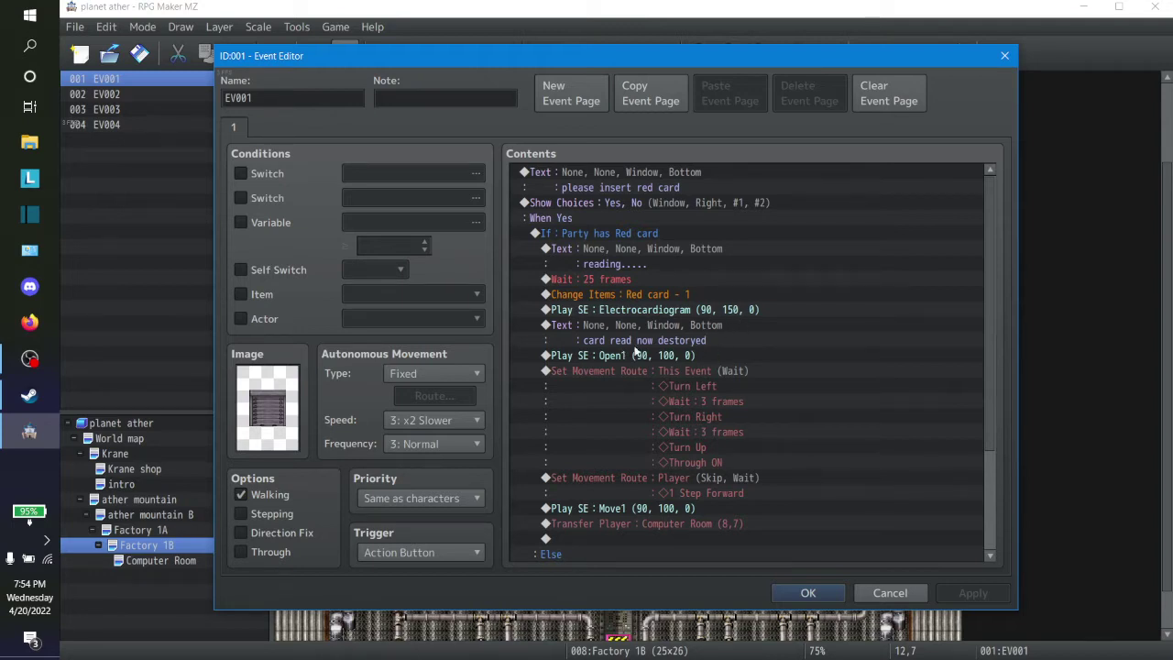
Check the wording of the "card read now destoryed" message
left_click(663, 328)
double_click(663, 328)
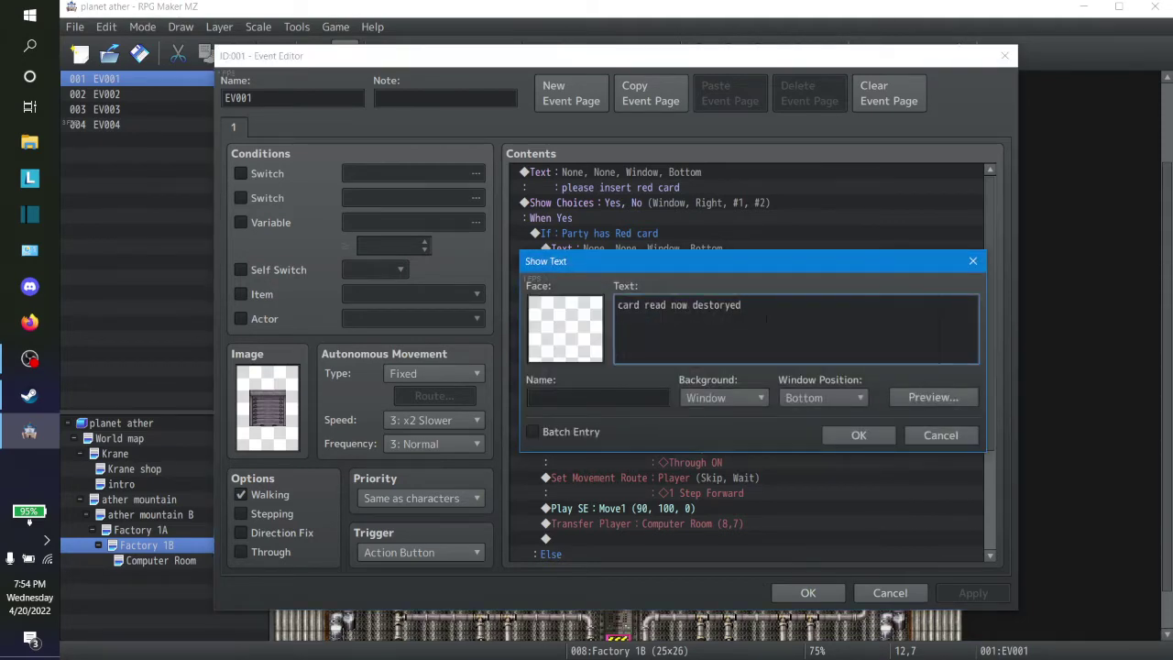
left_click(852, 434)
left_click(654, 358)
right_click(654, 364)
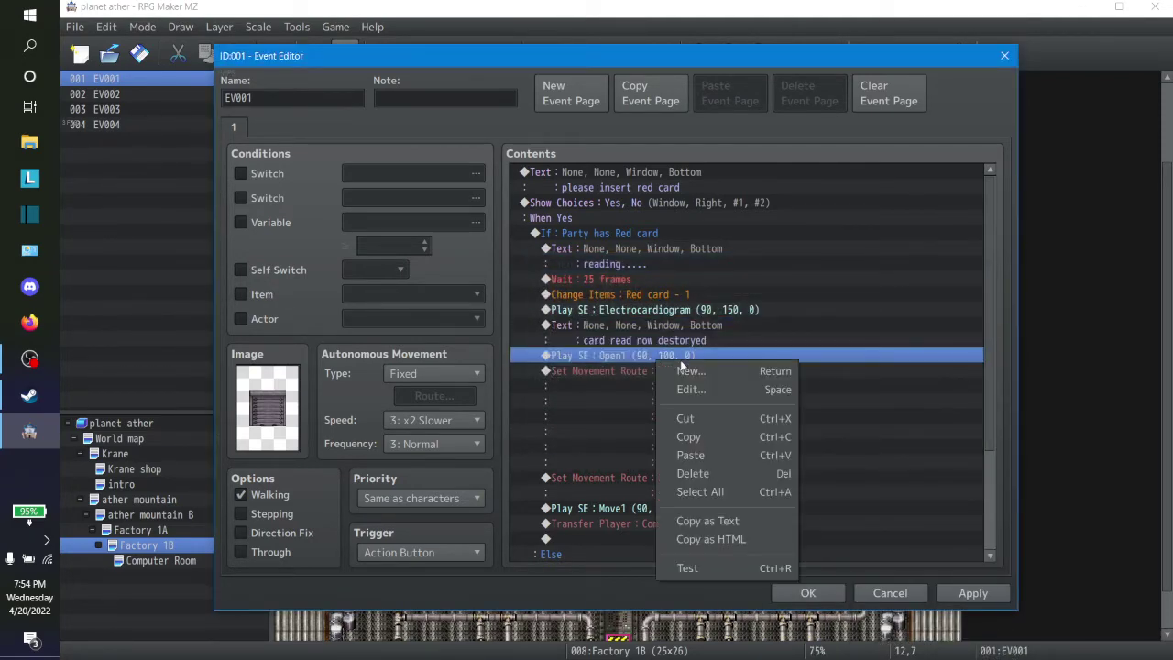
left_click(685, 366)
left_click(620, 131)
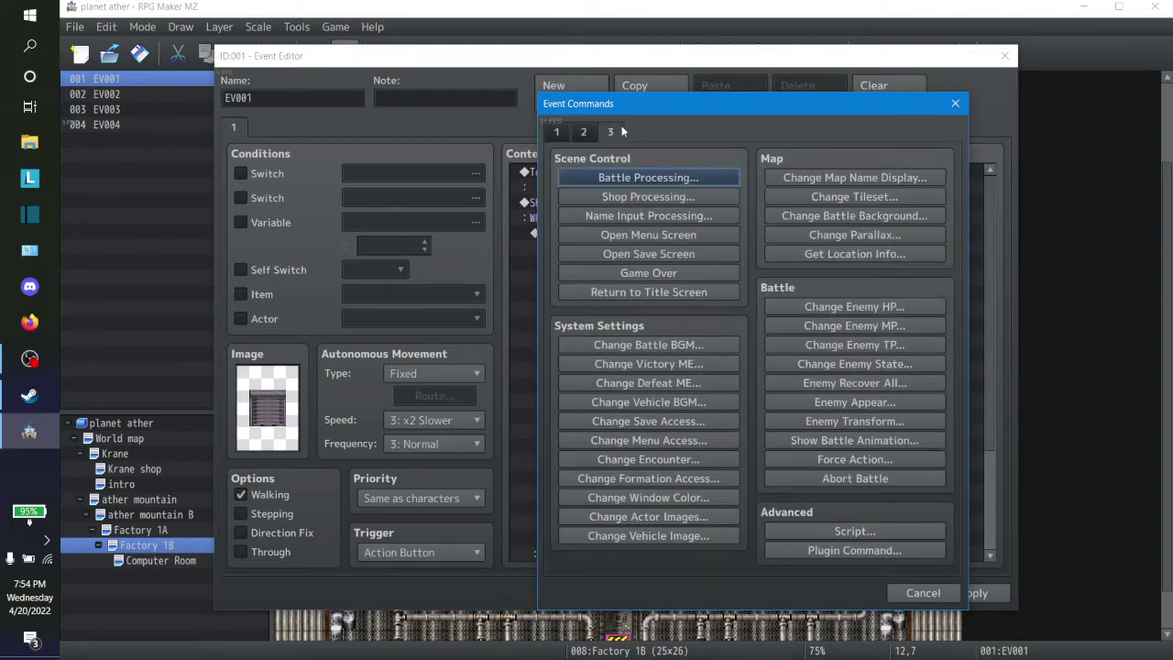
left_click(923, 593)
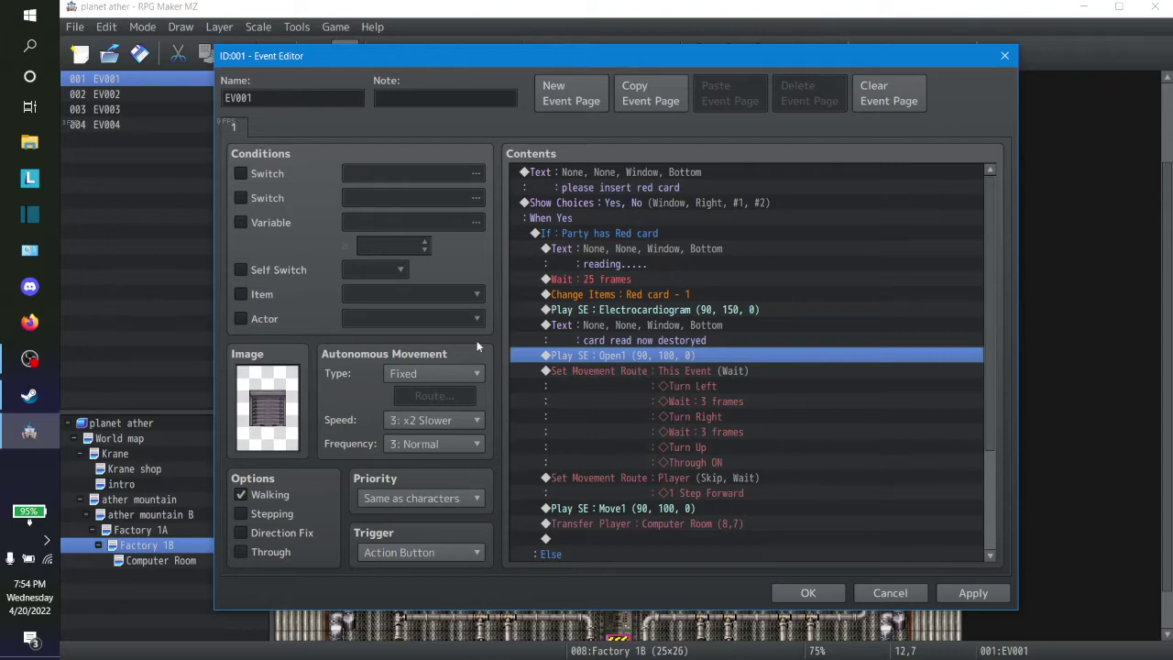
Insert a Wait of 5 frames before the Open1 sound effect, apply the changes and close the door event
right_click(655, 357)
left_click(679, 366)
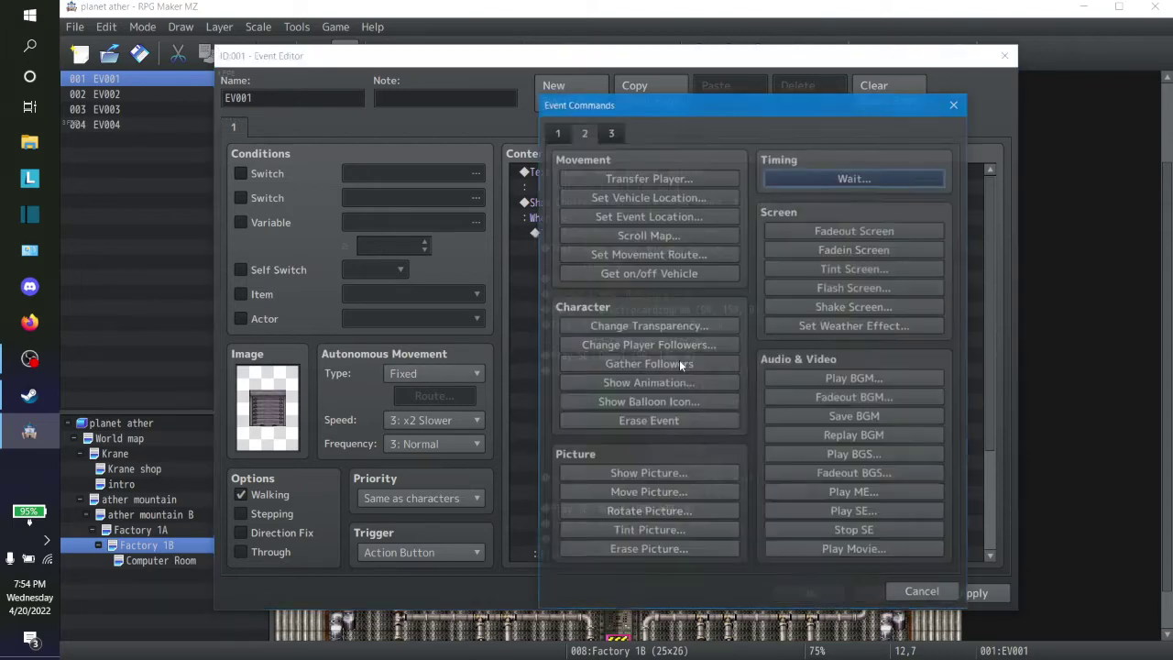
left_click(828, 174)
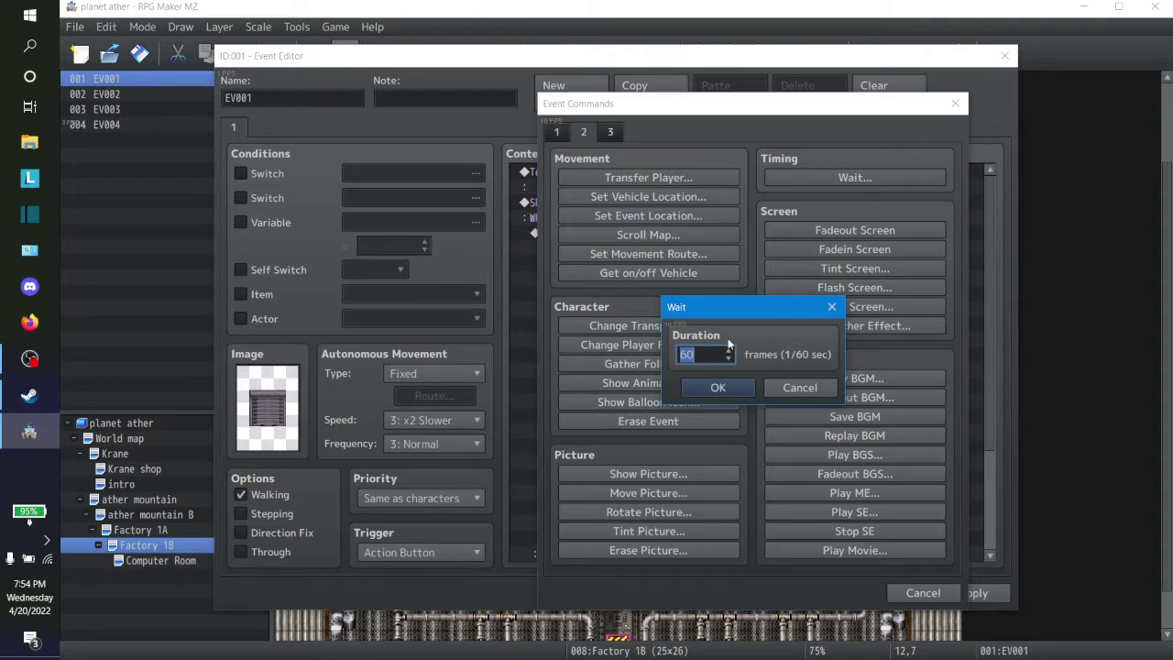
type("5")
left_click(723, 391)
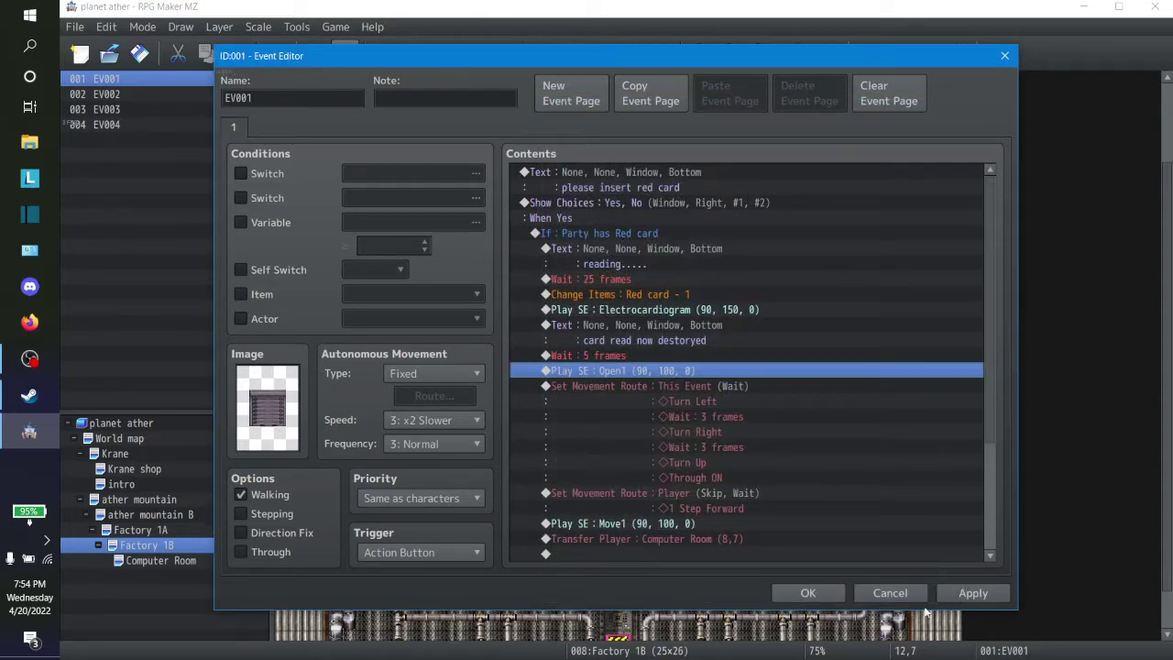
left_click(967, 593)
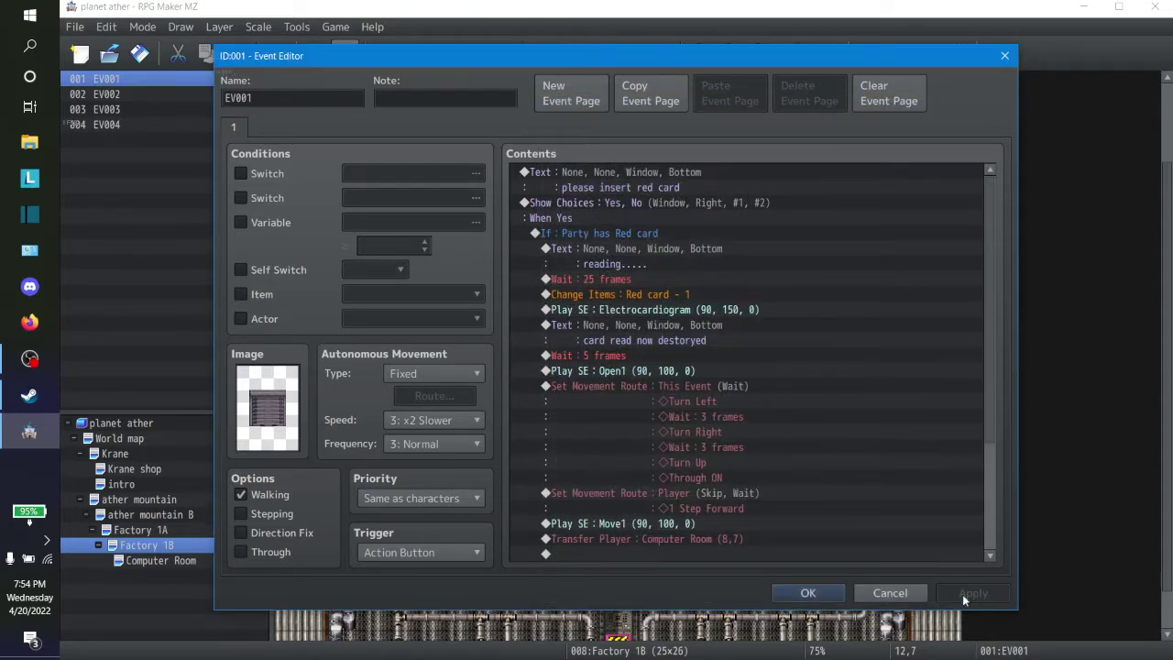
left_click(809, 593)
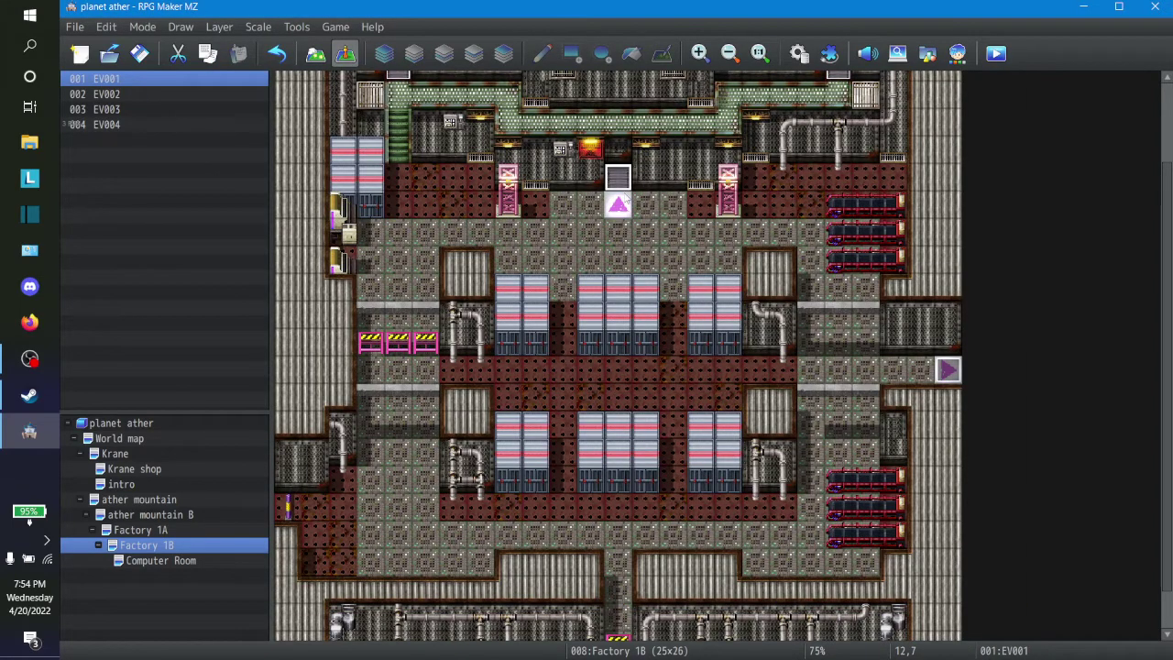
Open the Red card treasure chest event on the Factory 1A map and review both of its pages
left_click(157, 534)
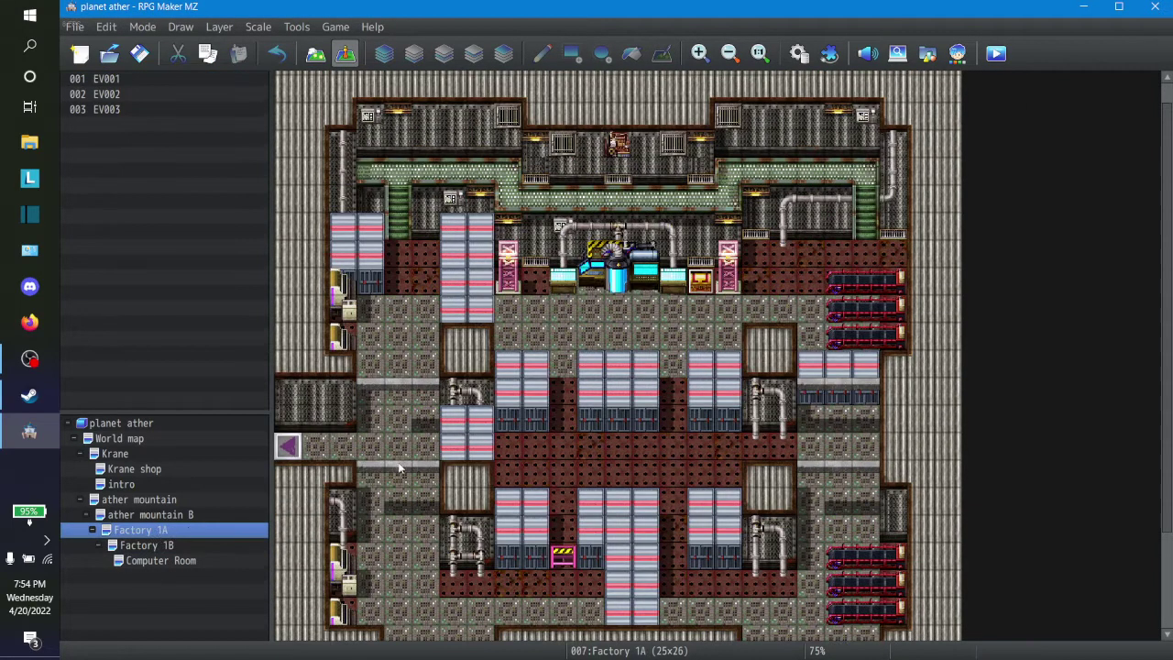
scroll(522, 424, "down", 2)
scroll(614, 389, "up", 2)
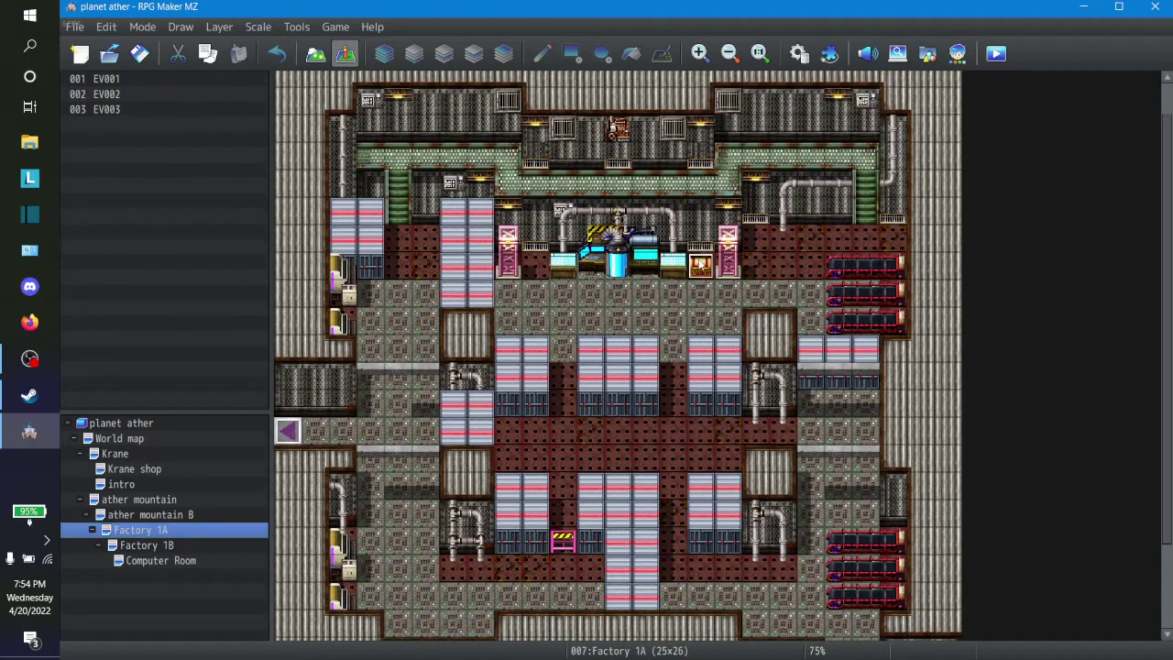
right_click(701, 263)
left_click(723, 274)
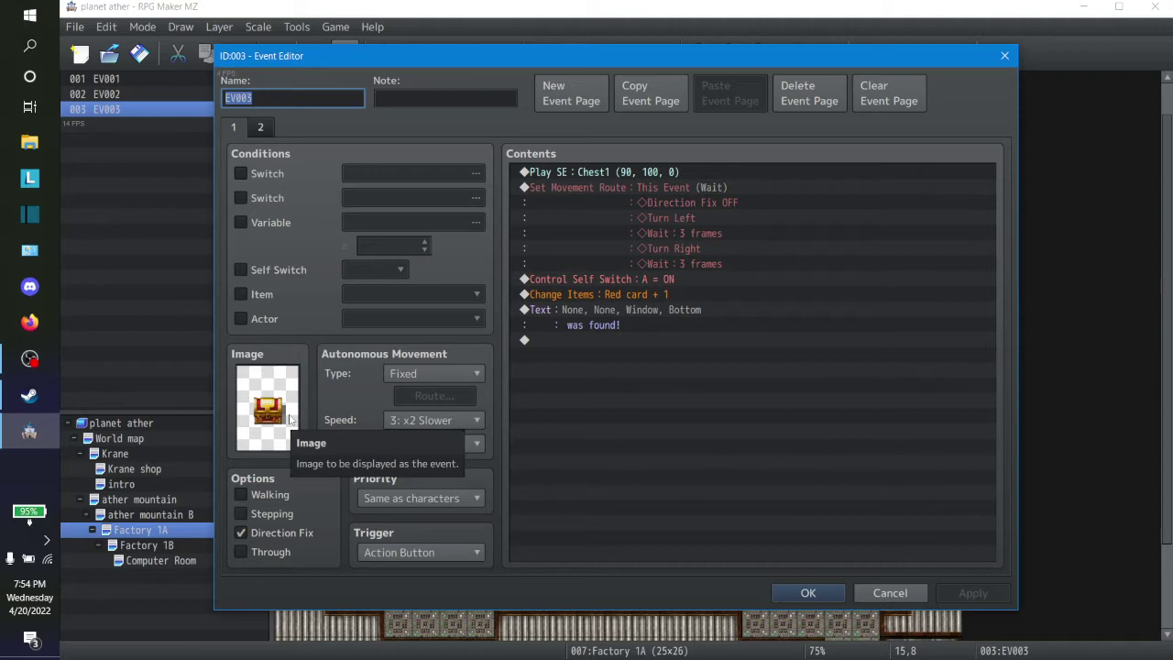
left_click(259, 128)
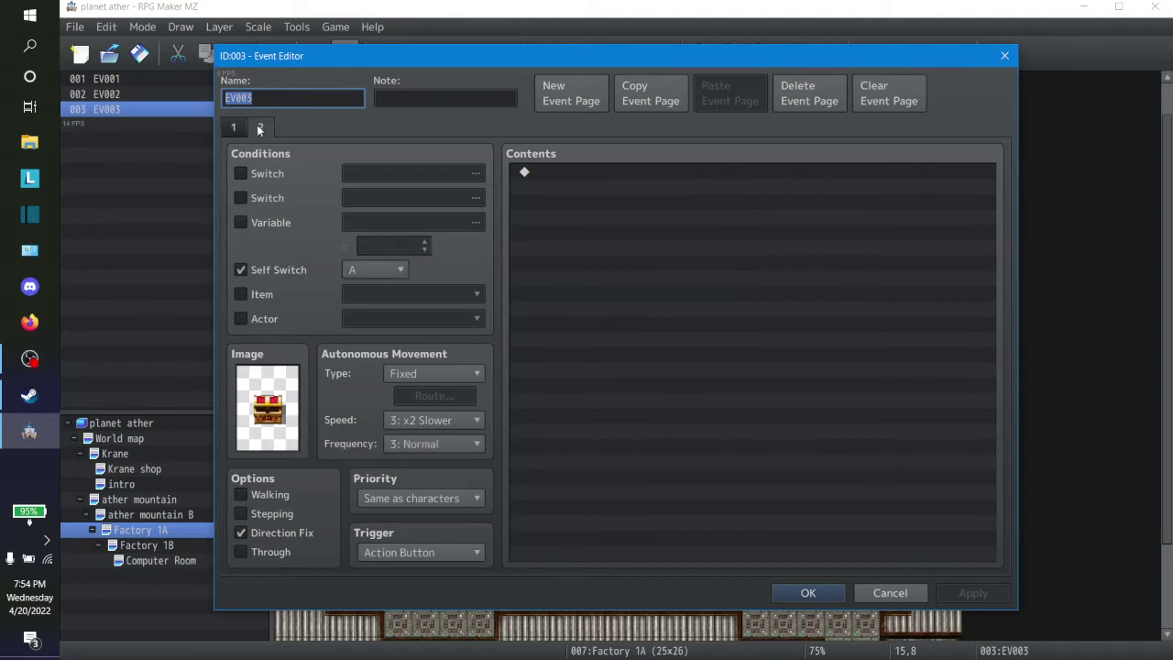
left_click(242, 130)
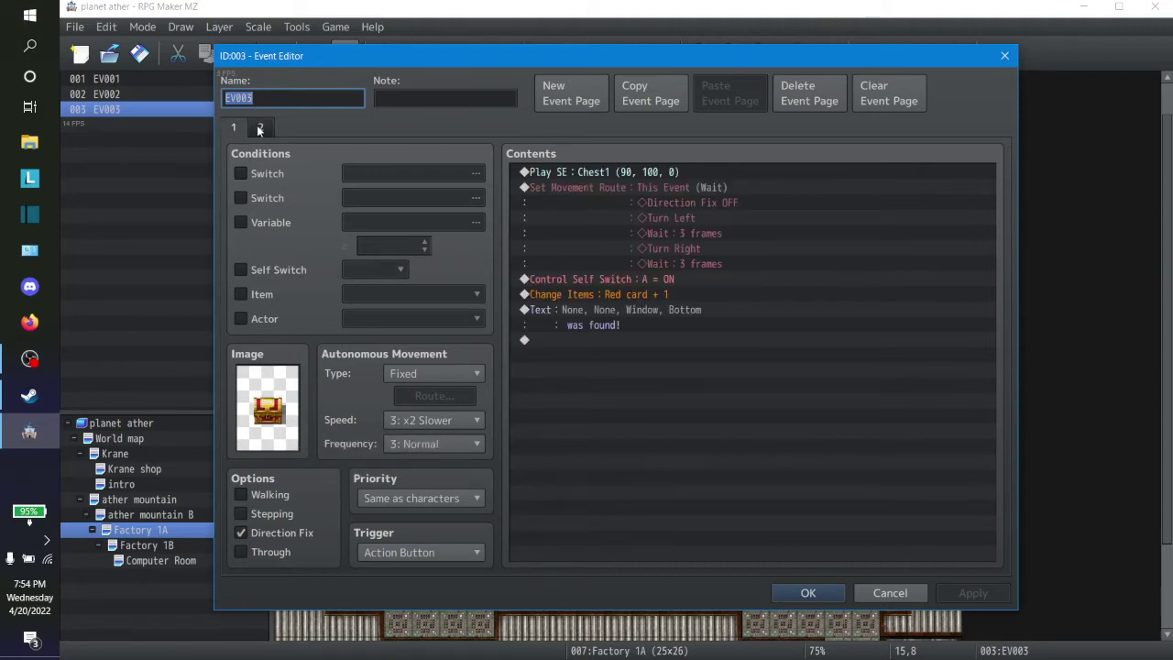
Change the chest's found message to "read card was found!", apply the changes and close the event
left_click(616, 318)
double_click(616, 314)
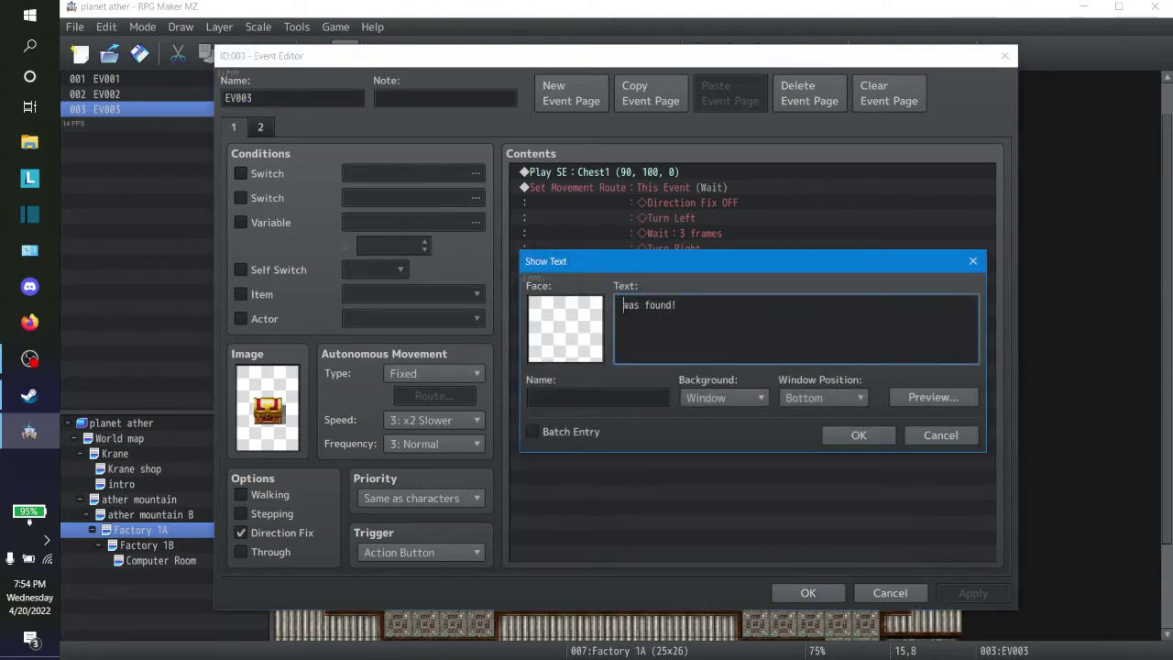
type("read ca")
key("Caps_Lock")
key("Caps_Lock")
type("a")
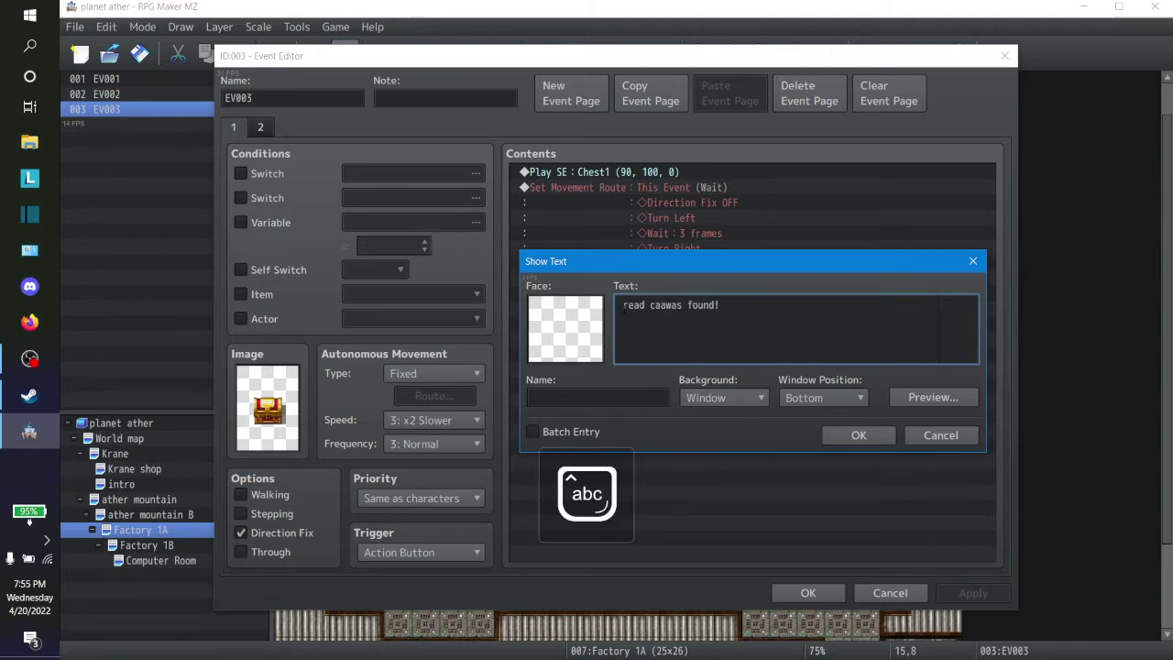
type("td \\")
key("Left")
key("Left")
key("Left")
key("Left")
key("BackSpace")
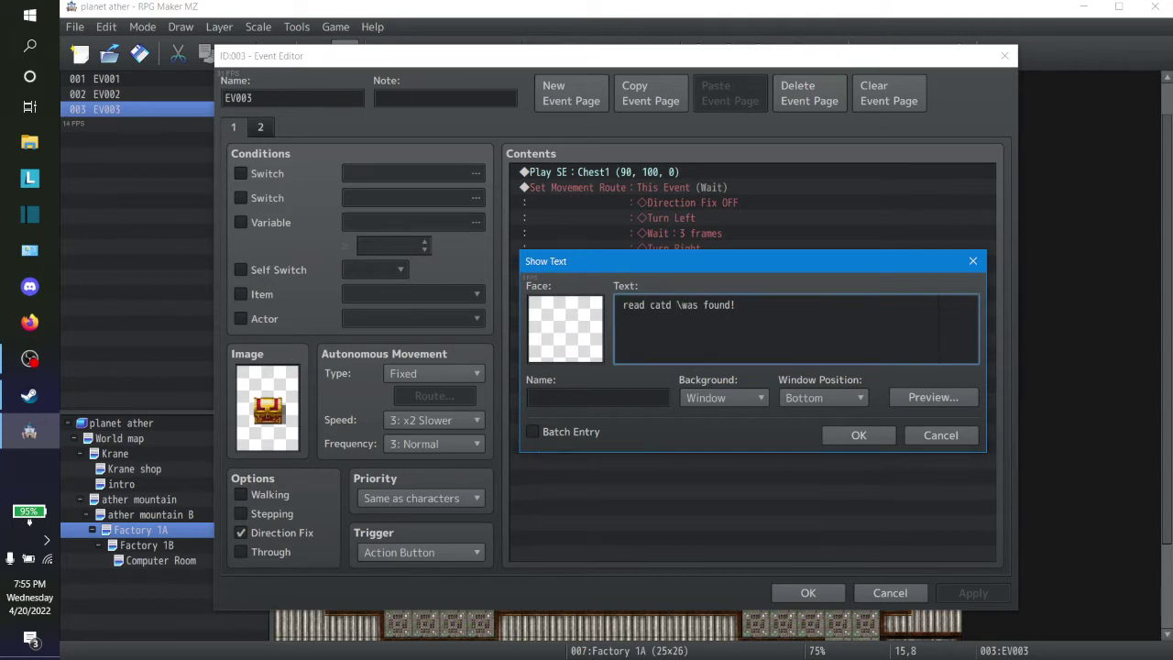
key("BackSpace")
type("r")
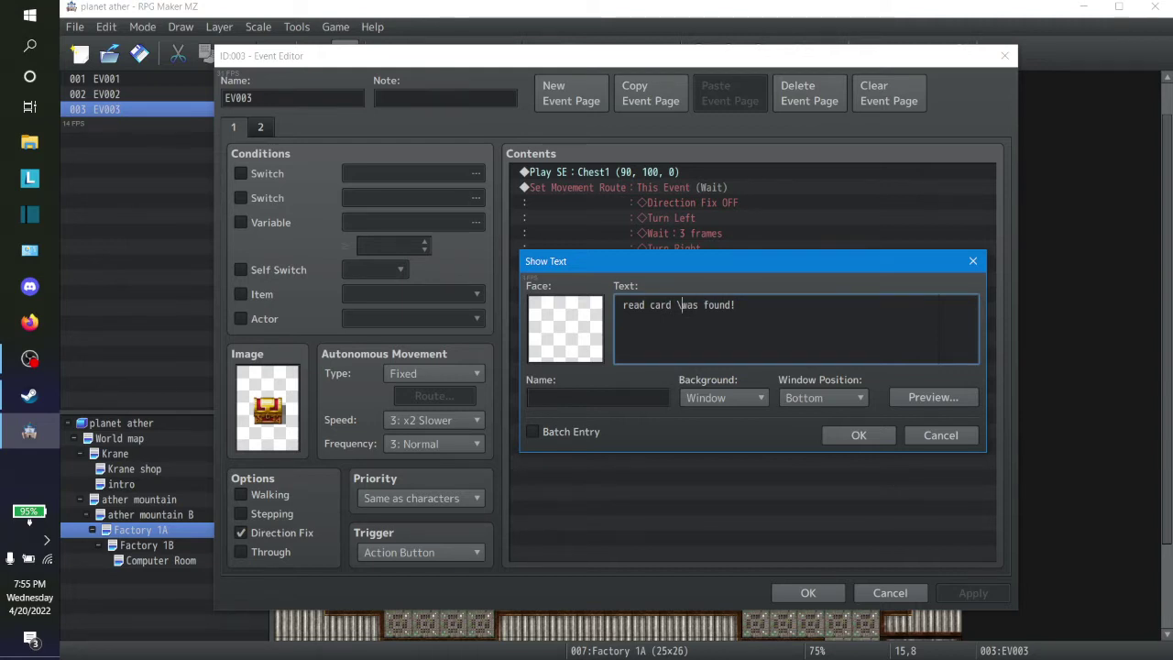
key("BackSpace")
left_click(834, 435)
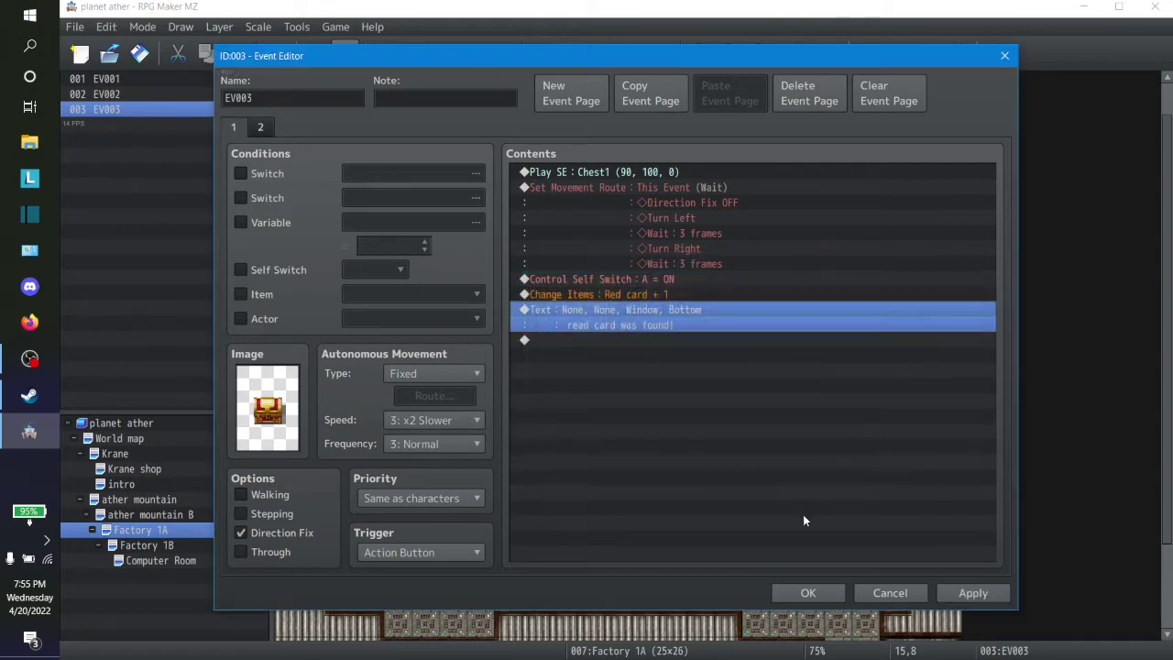
left_click(985, 598)
left_click(803, 592)
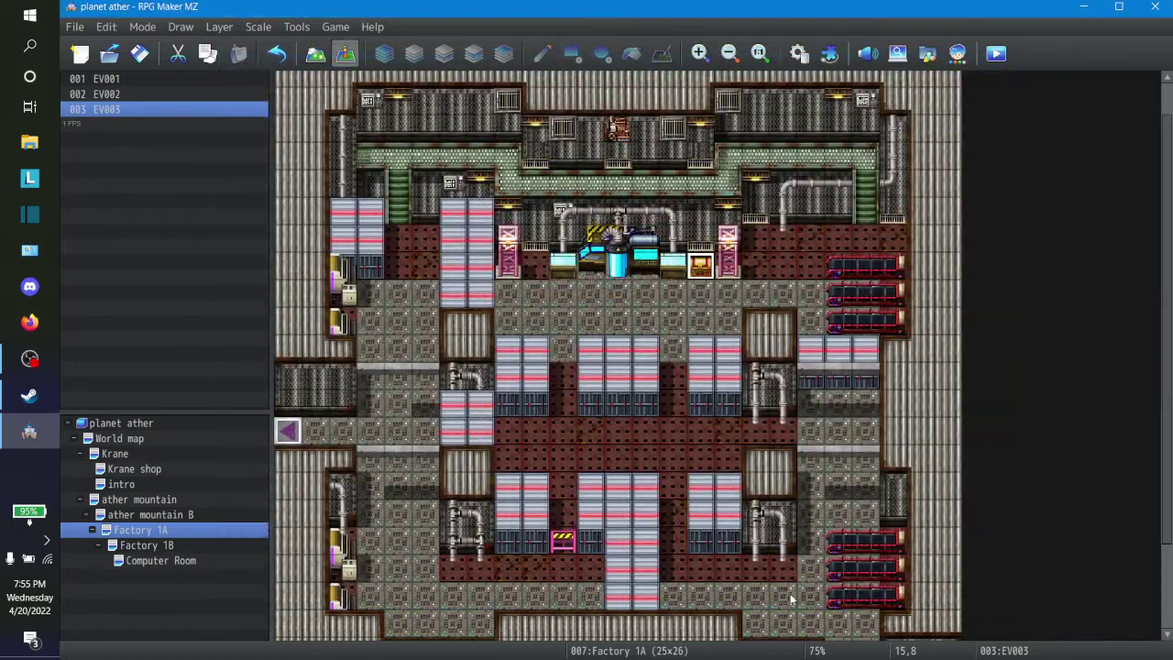
Copy the Red card chest event and paste it at tile 9,8, between the pink crate and the machinery
right_click(700, 268)
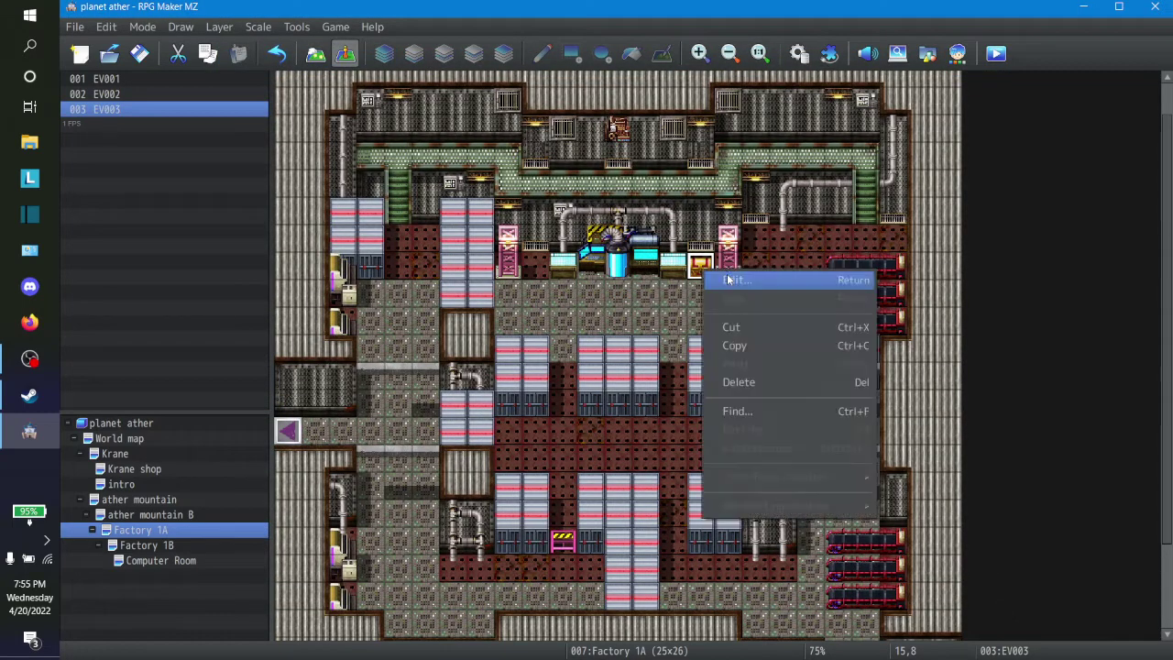
left_click(637, 335)
left_click(700, 268)
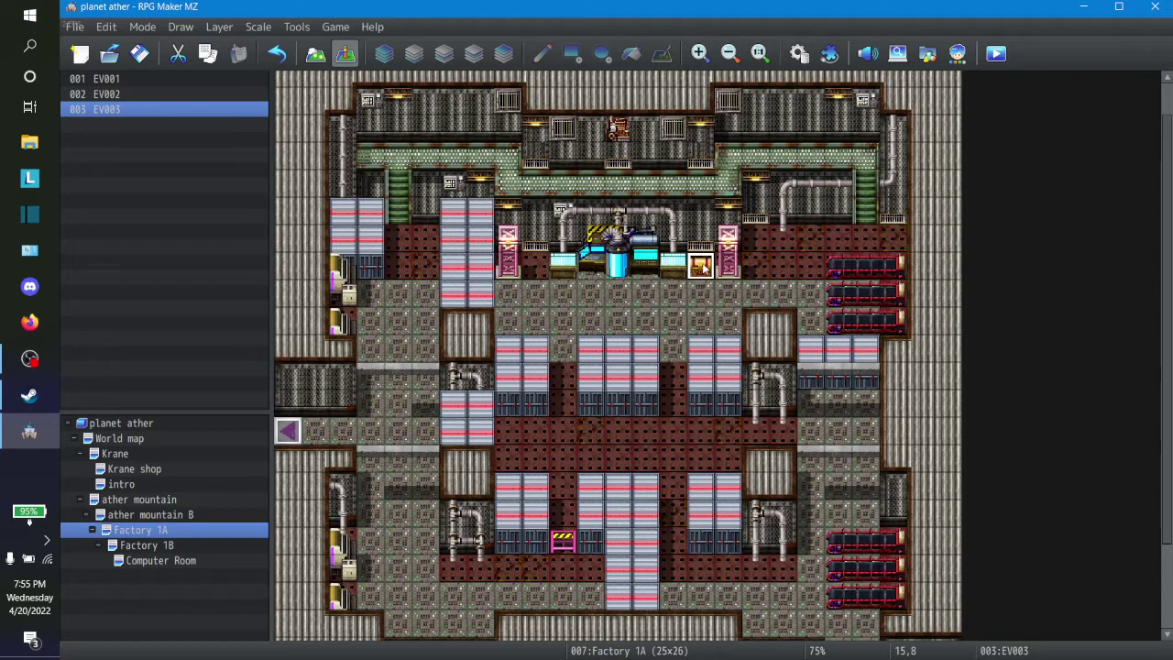
right_click(702, 264)
left_click(718, 337)
right_click(555, 278)
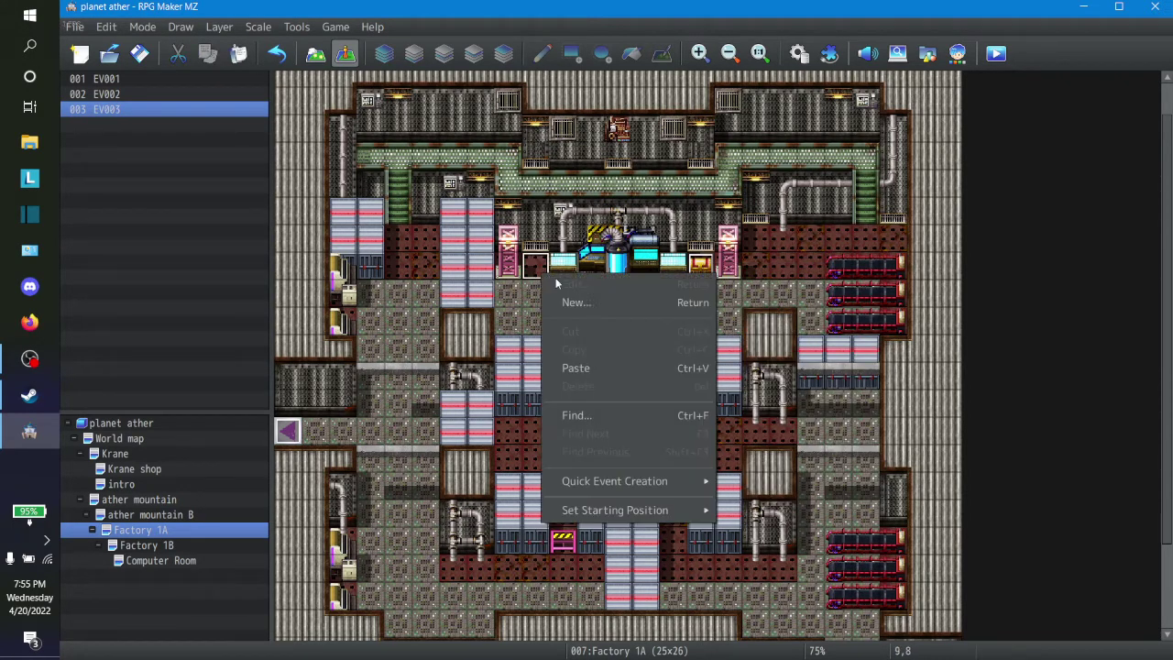
left_click(586, 367)
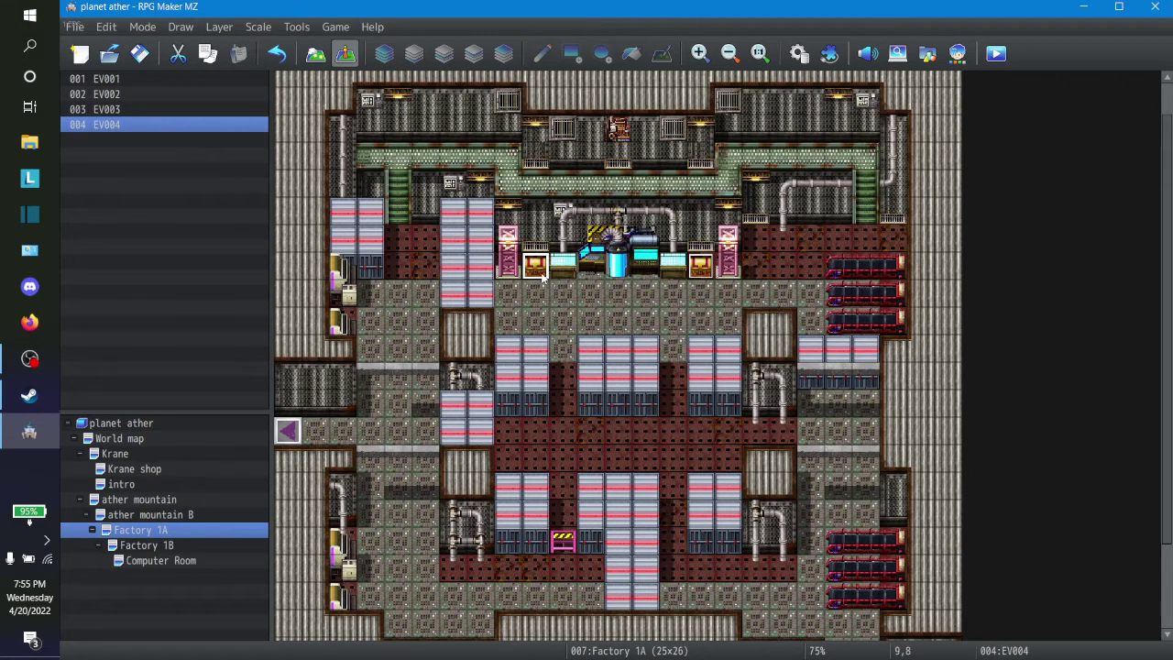
Check the commands of the original Red card chest event at tile 15,8 without changing them
right_click(714, 272)
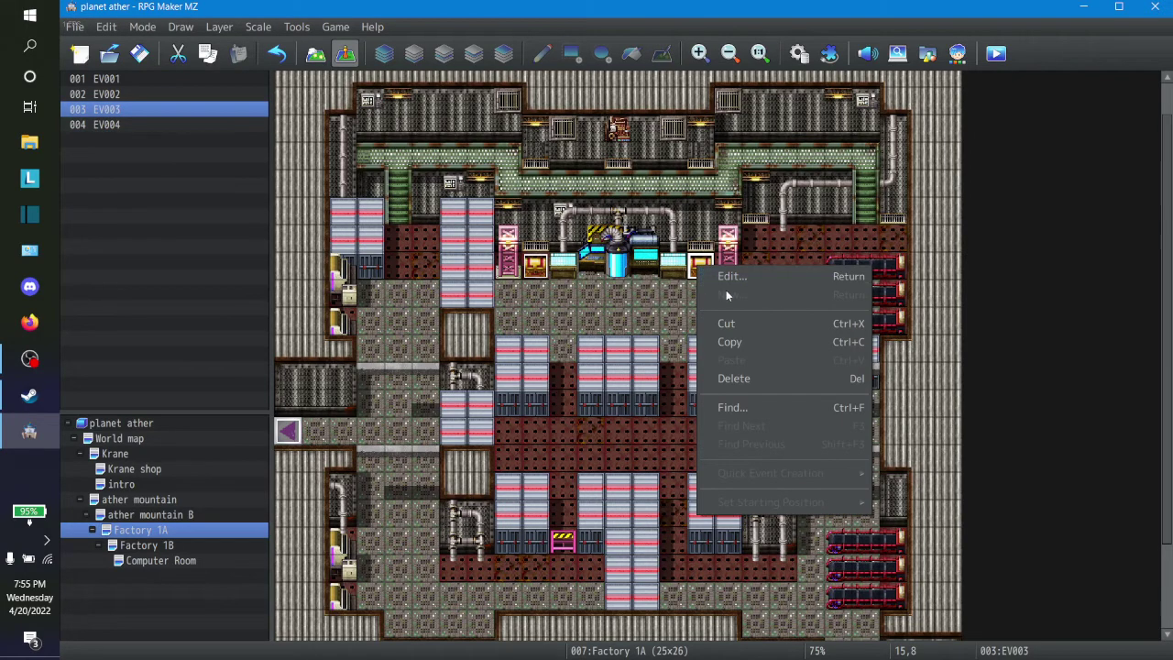
left_click(725, 279)
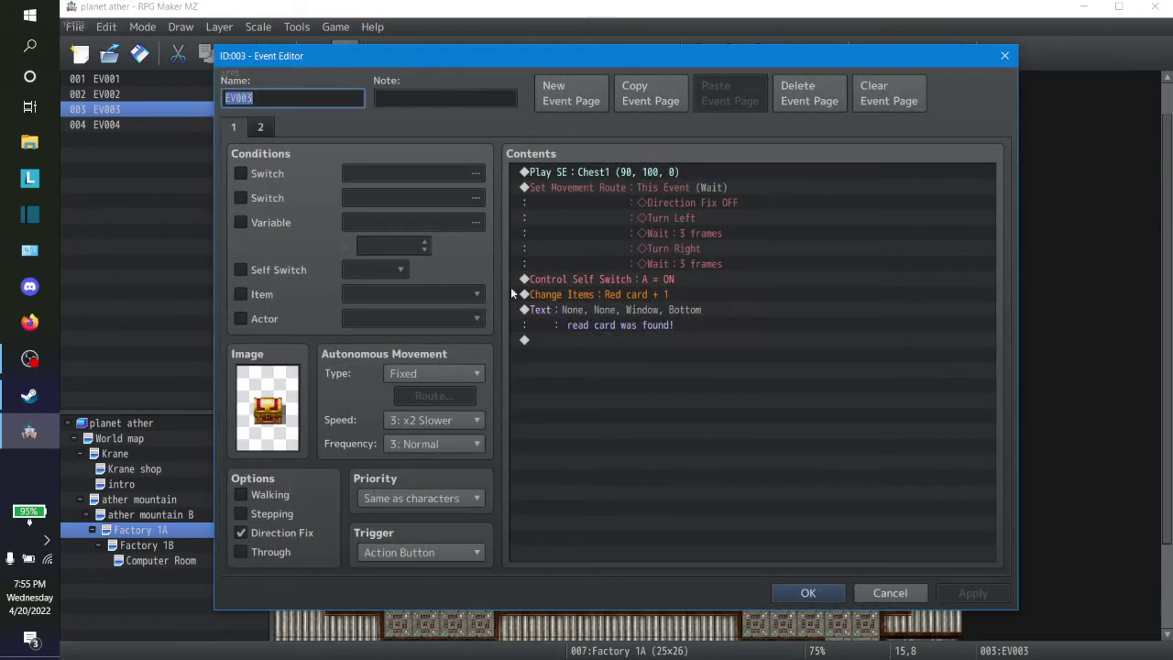
left_click(890, 593)
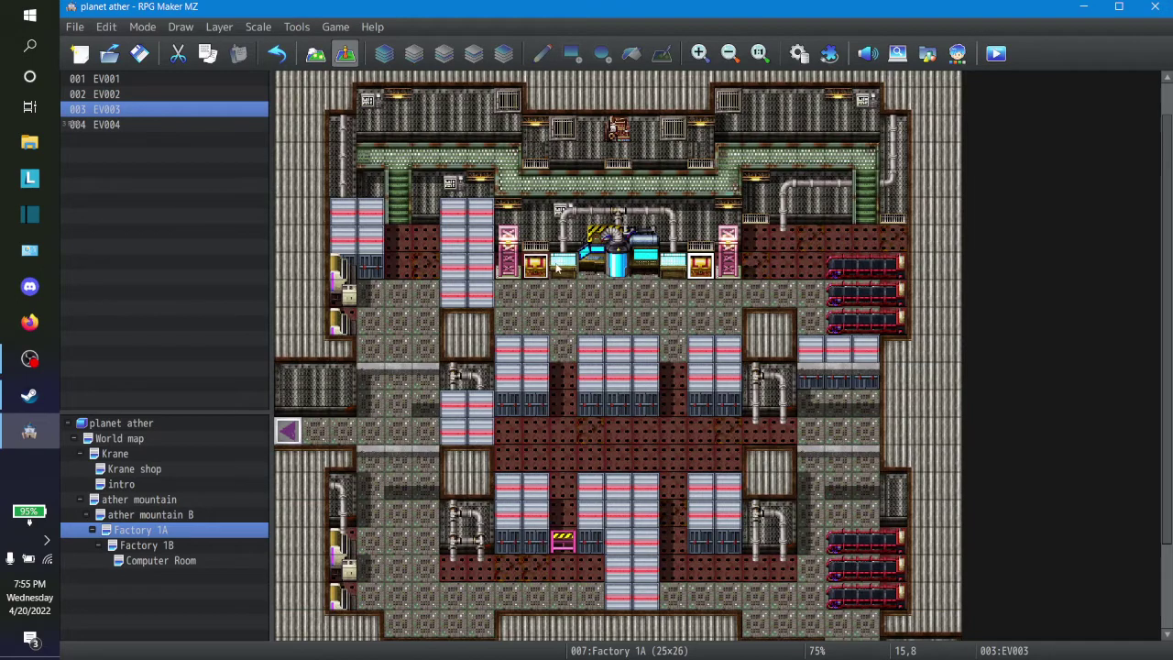
Set the map view to 100% scale and look over the Factory 1A layout
left_click(729, 53)
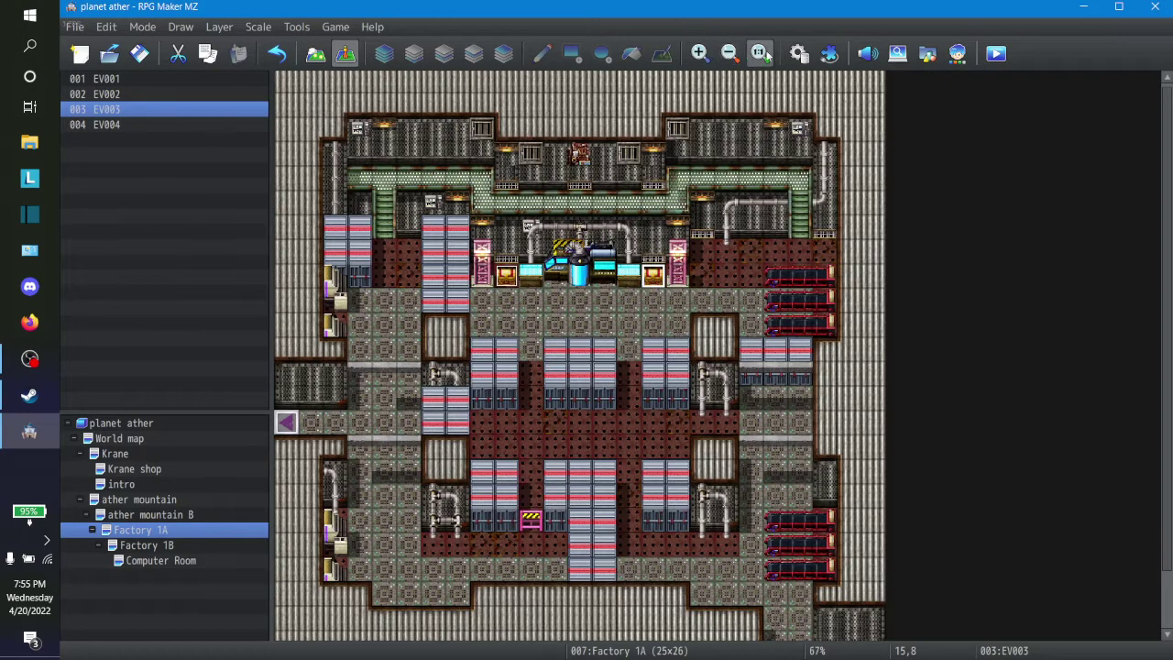
left_click(764, 53)
scroll(774, 298, "down", 4)
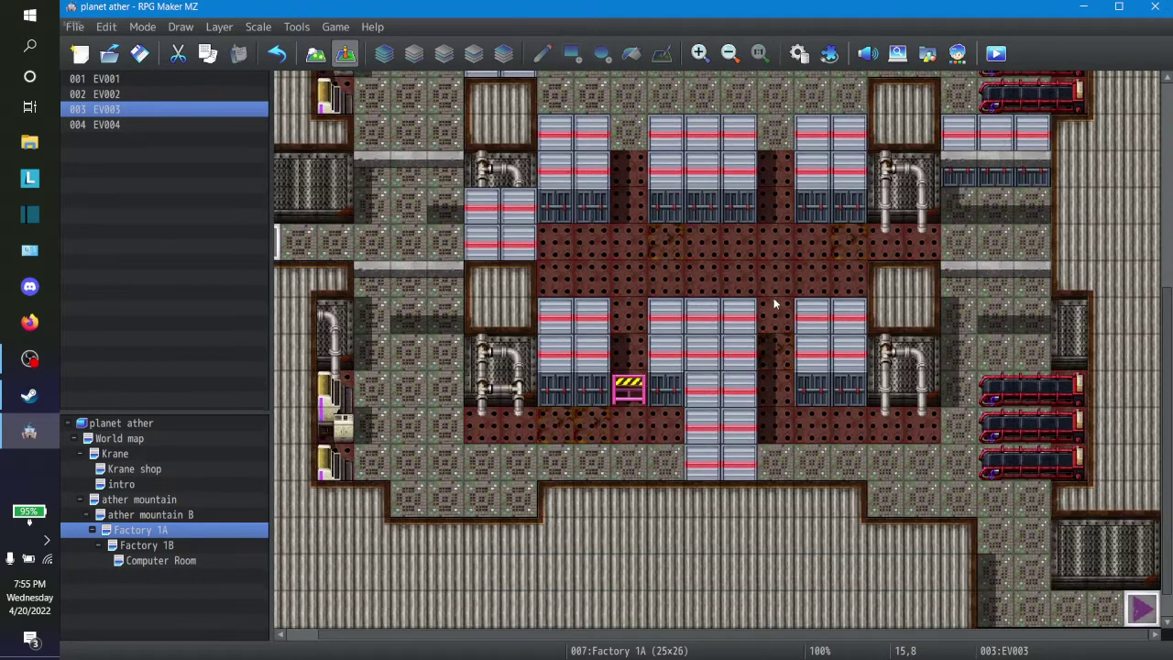
scroll(774, 302, "up", 7)
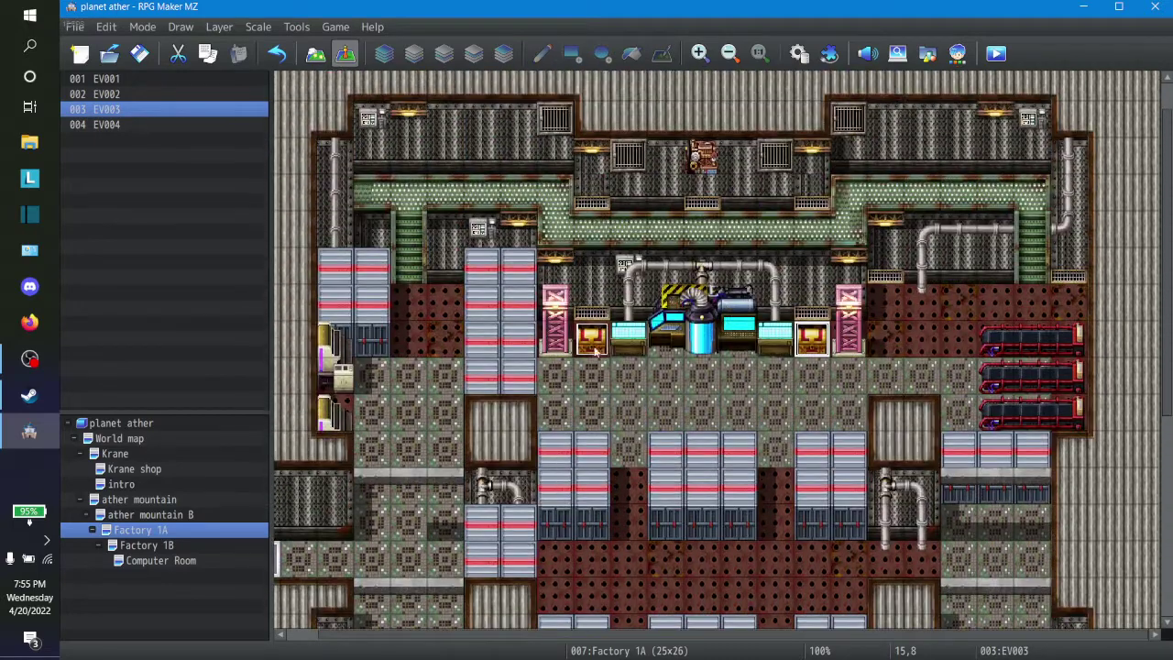
Look over the Factory 1A map to review the treasure chests and possible spots for one of them
scroll(595, 352, "down", 1)
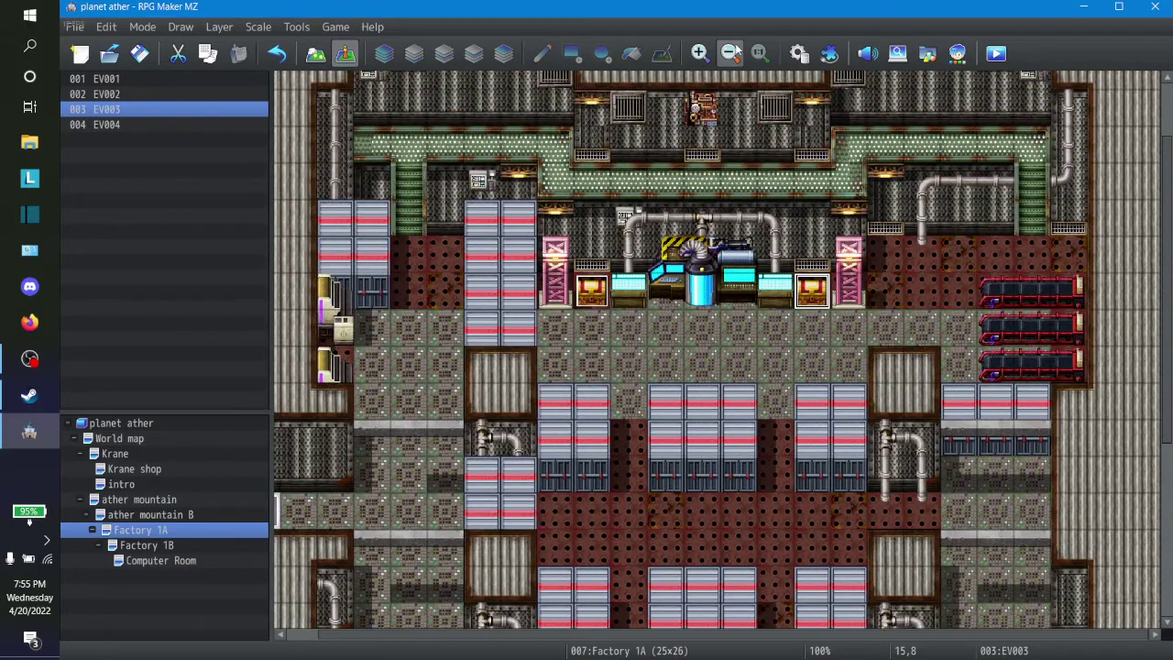
left_click(736, 52)
left_click(758, 54)
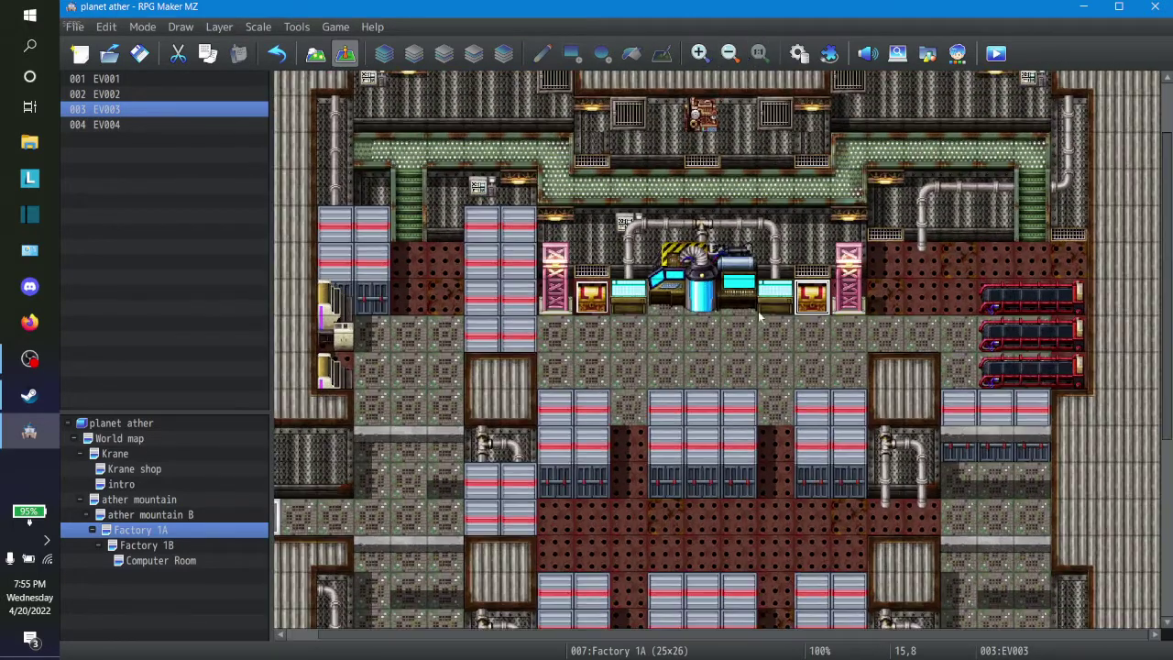
scroll(657, 281, "down", 4)
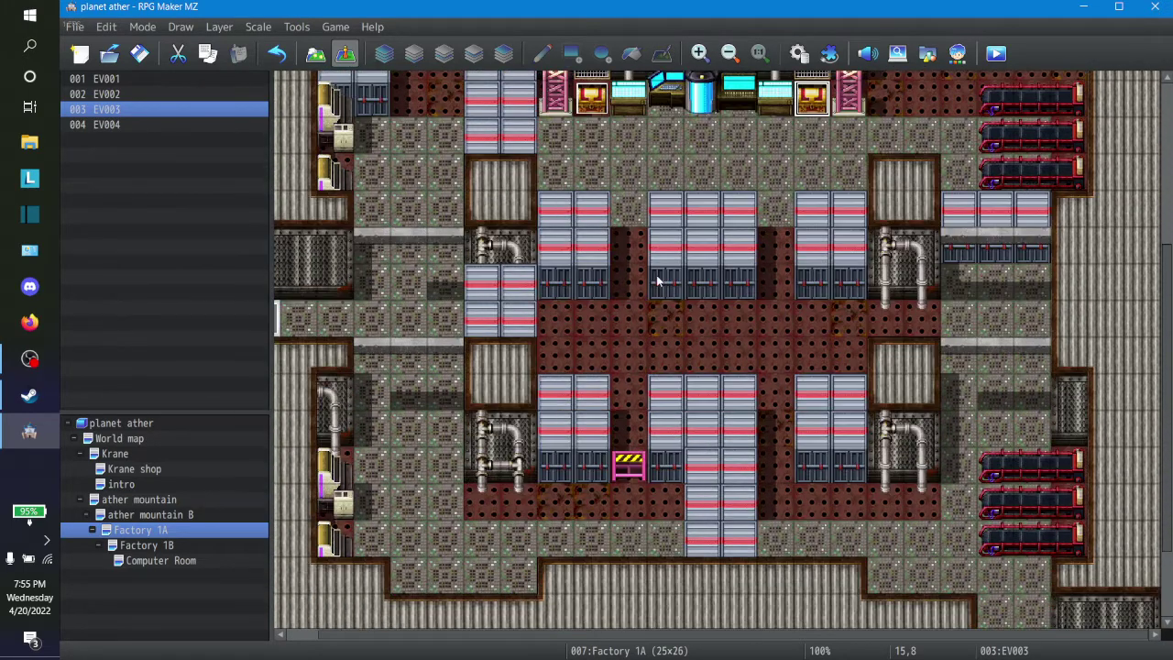
scroll(778, 488, "up", 6)
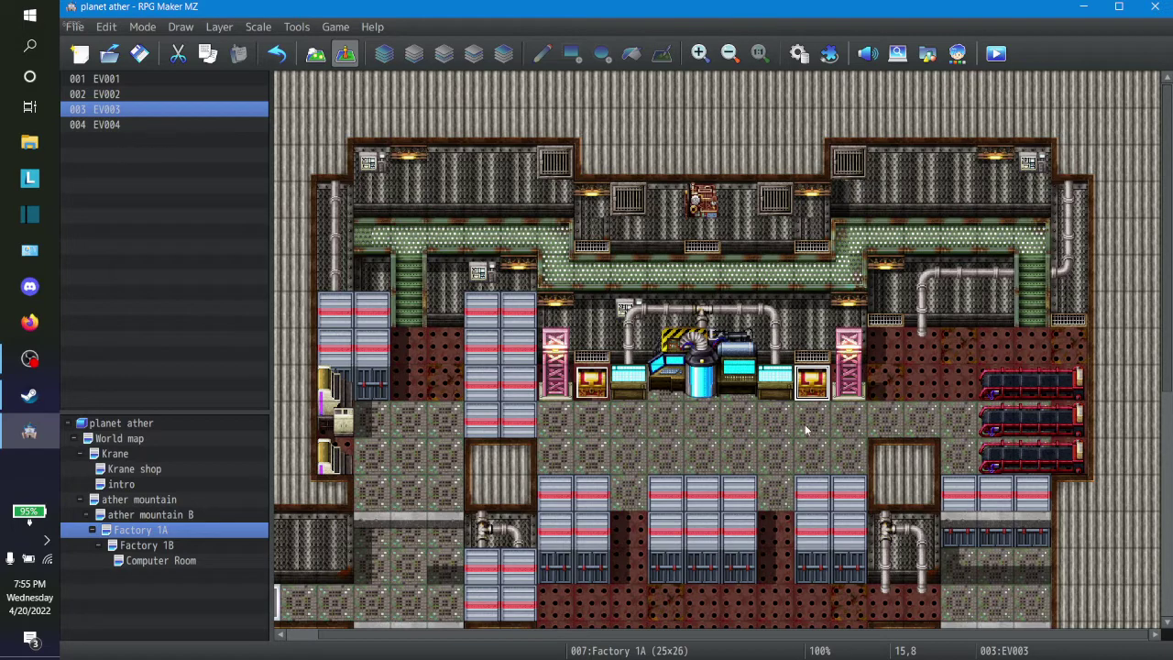
scroll(880, 337, "down", 6)
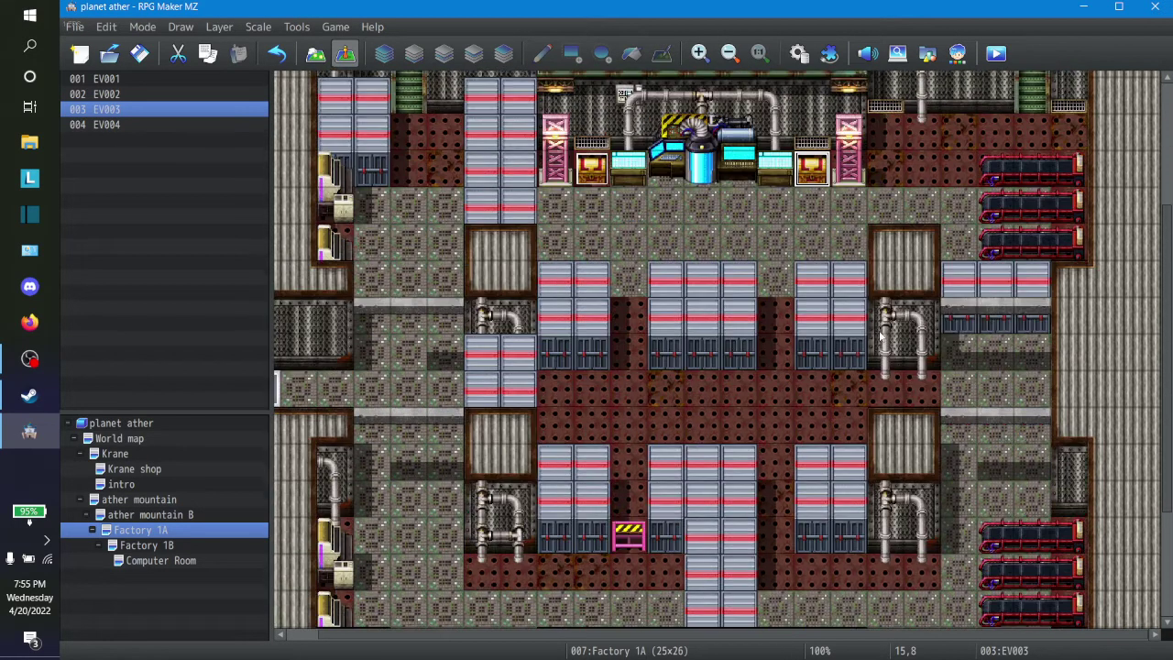
scroll(879, 337, "up", 1)
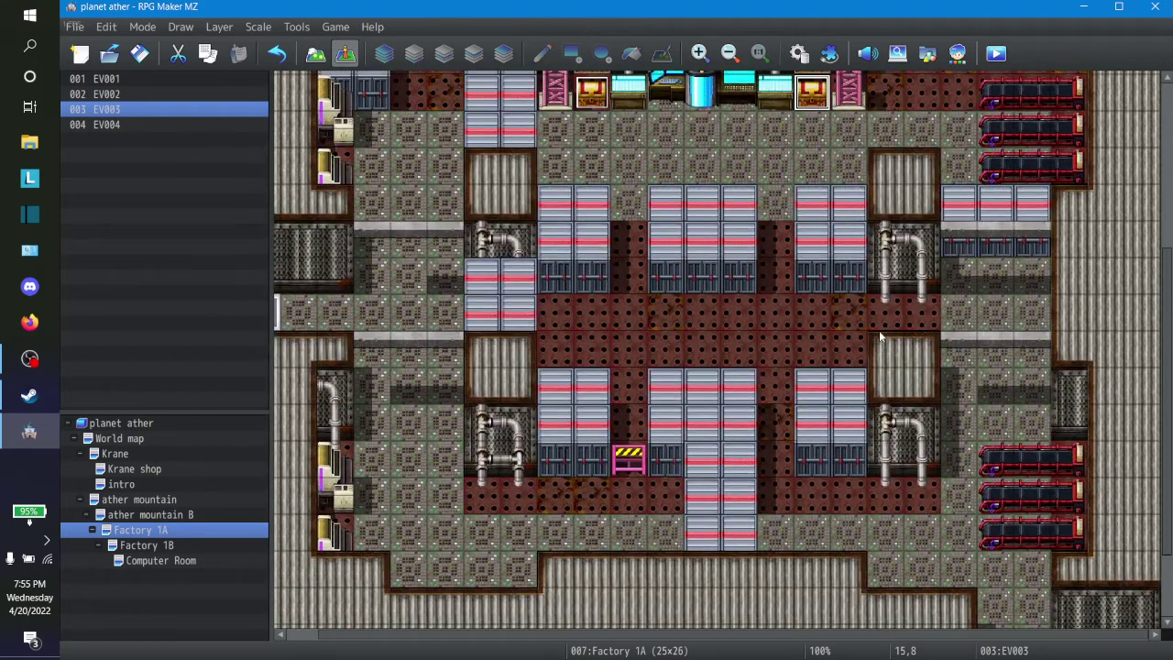
scroll(878, 337, "up", 2)
Copy the chest event at tile 9,8 to tile 8,19 and delete the original
right_click(592, 201)
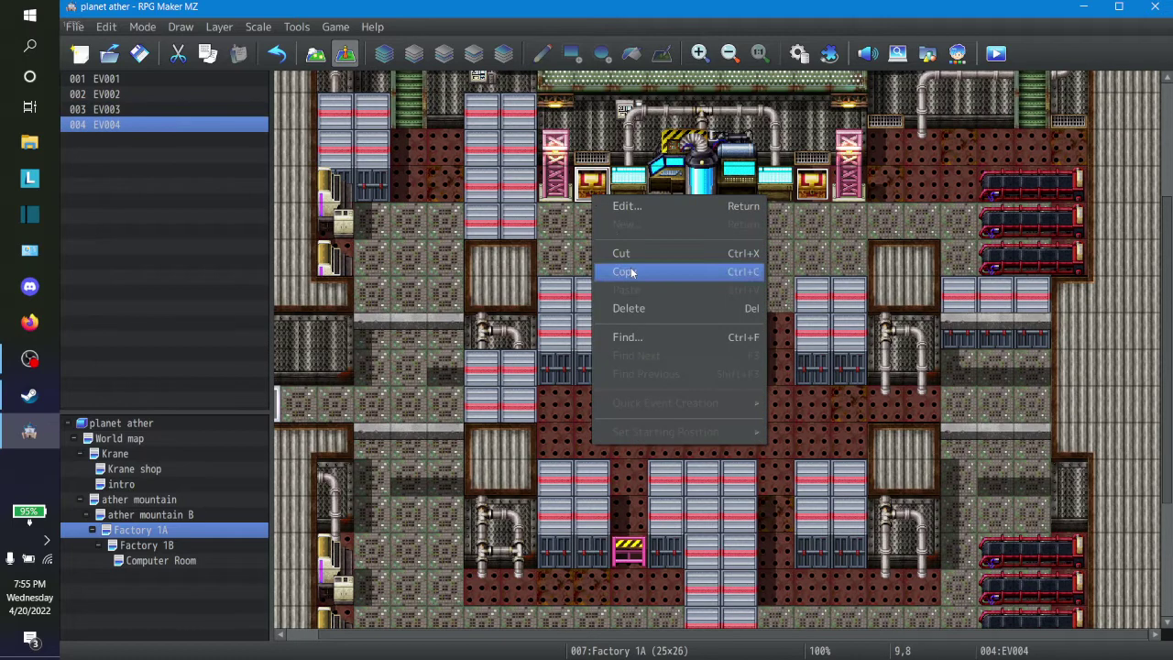
left_click(606, 270)
left_click(549, 588)
right_click(563, 591)
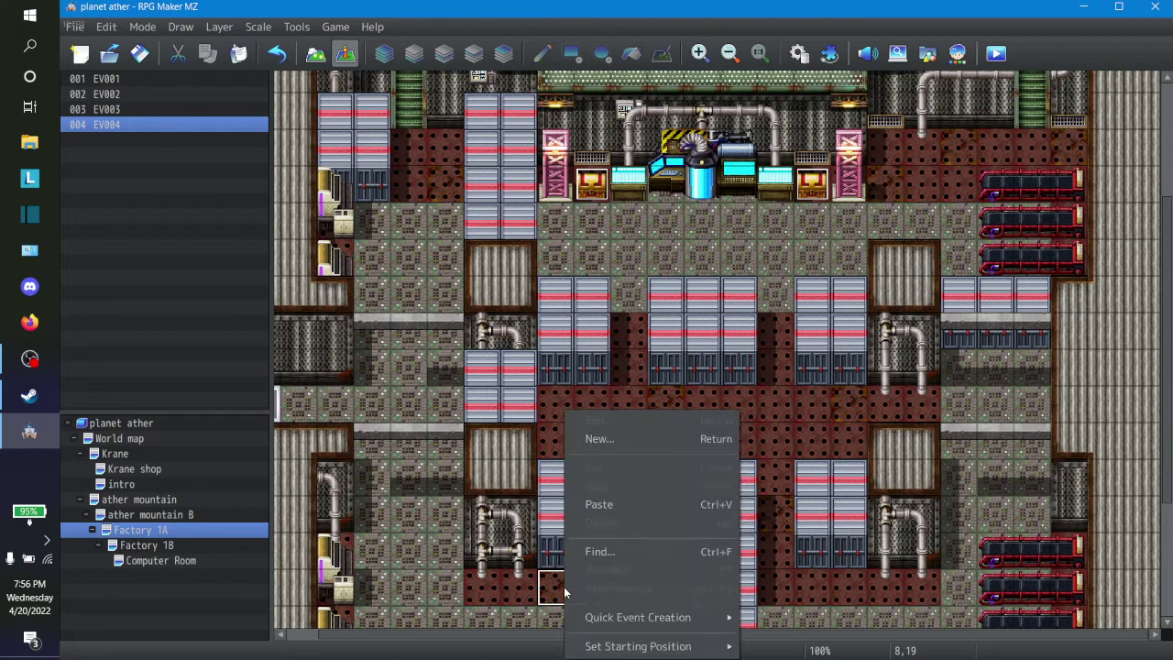
left_click(606, 506)
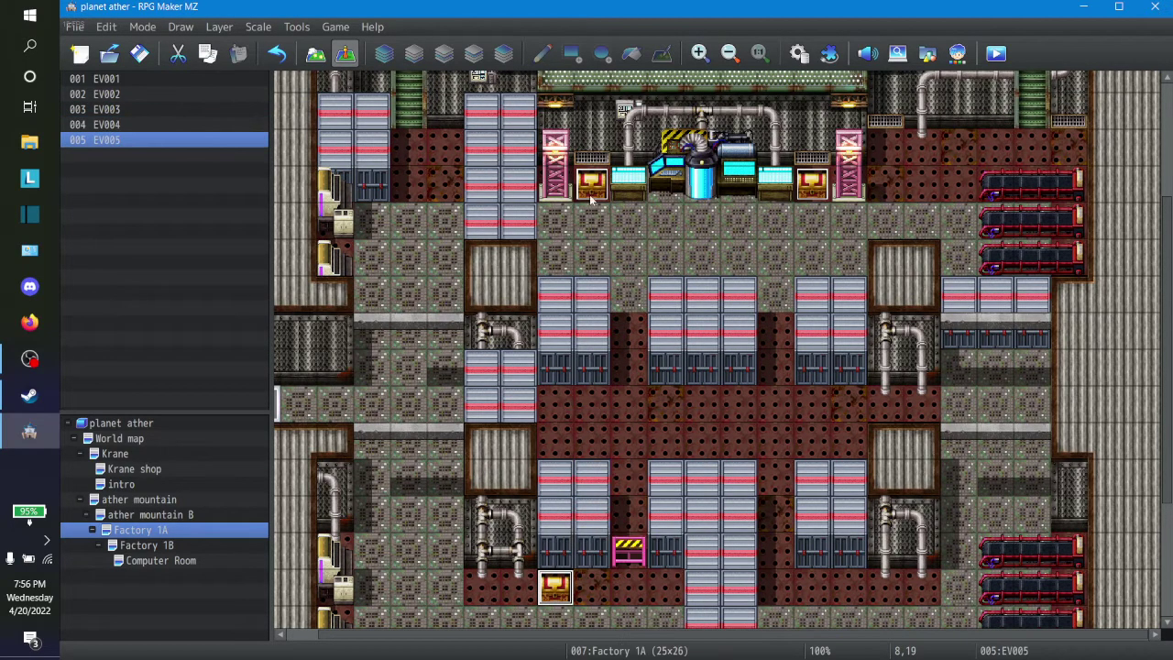
key("Delete")
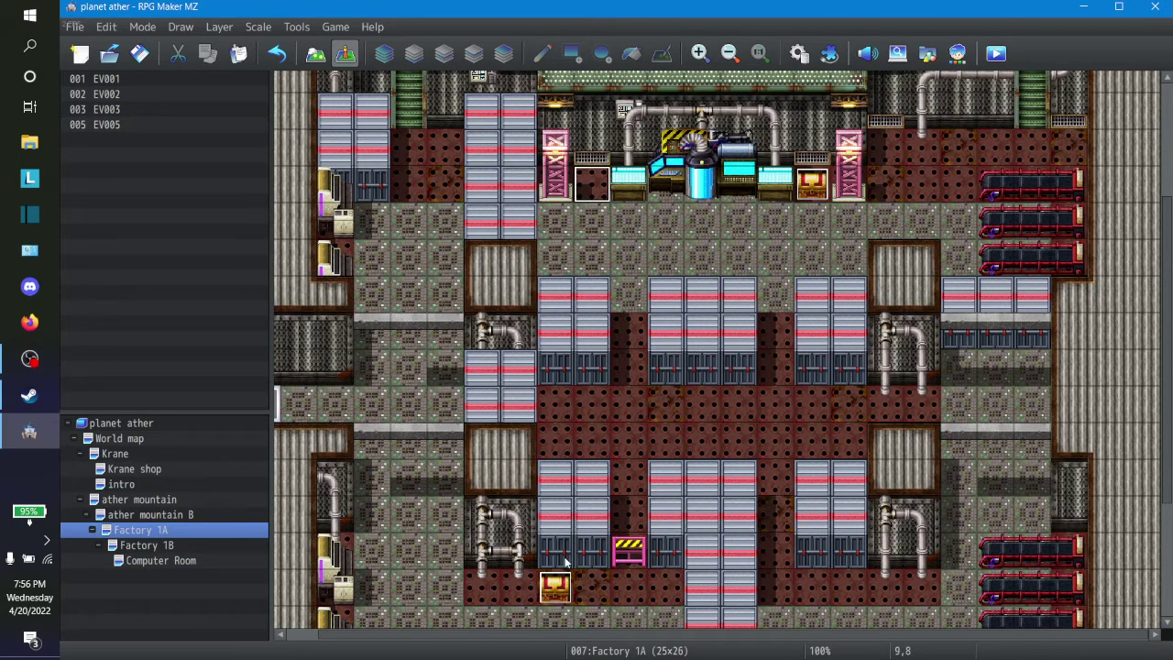
Open the chest event at tile 15,8 for editing and remove the Self Switch condition from its page 2
right_click(818, 204)
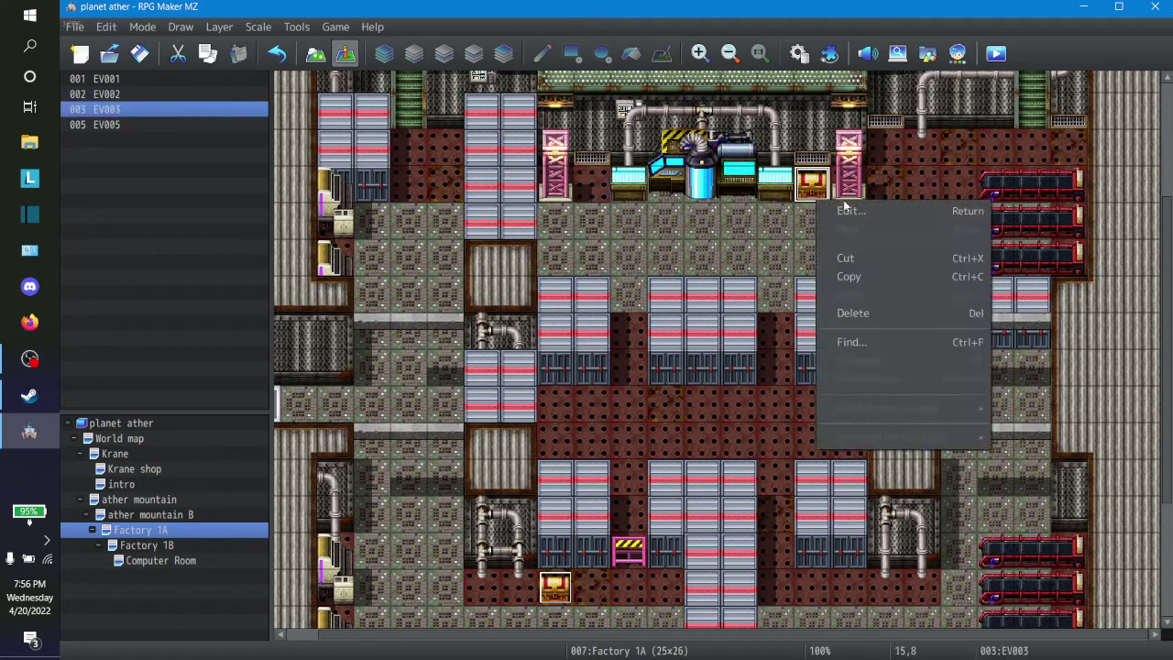
left_click(848, 212)
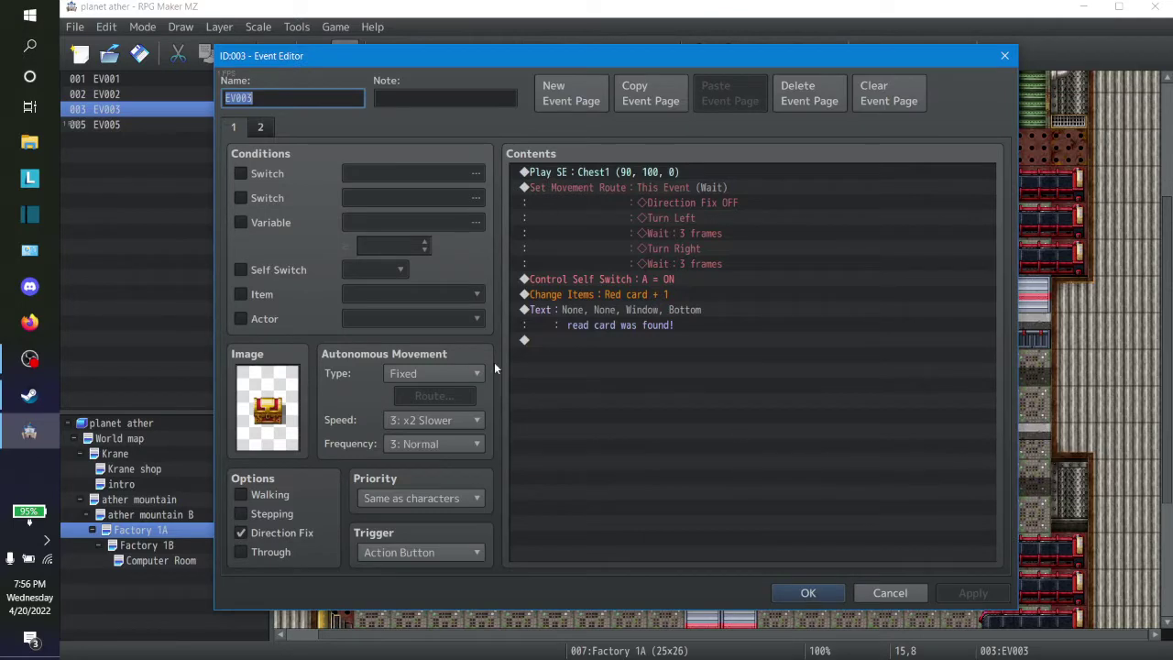
left_click(259, 129)
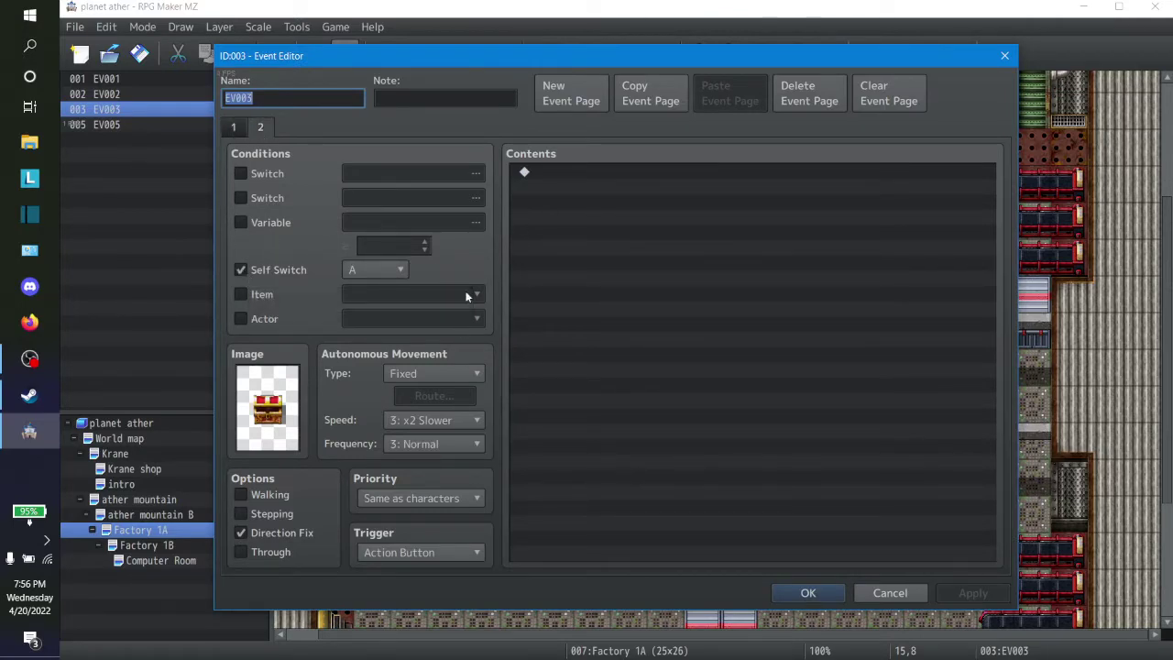
left_click(242, 270)
Name switch 0004 "treaser red a", make it the Switch condition of page 2, and apply the event changes
left_click(241, 174)
left_click(438, 174)
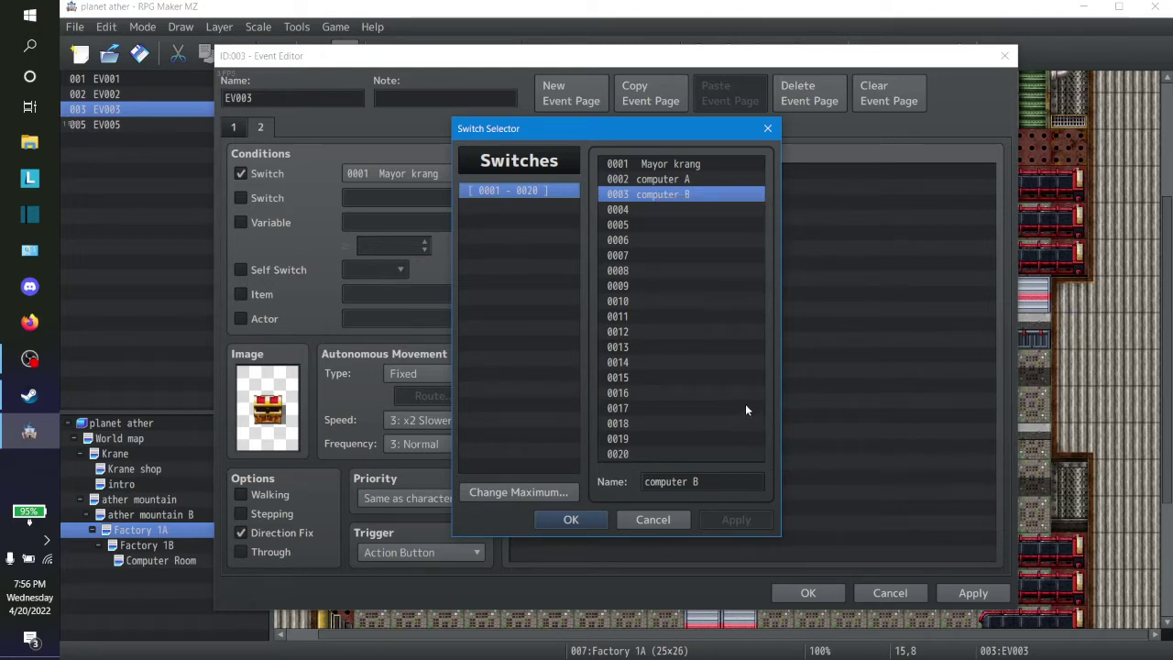
left_click(651, 212)
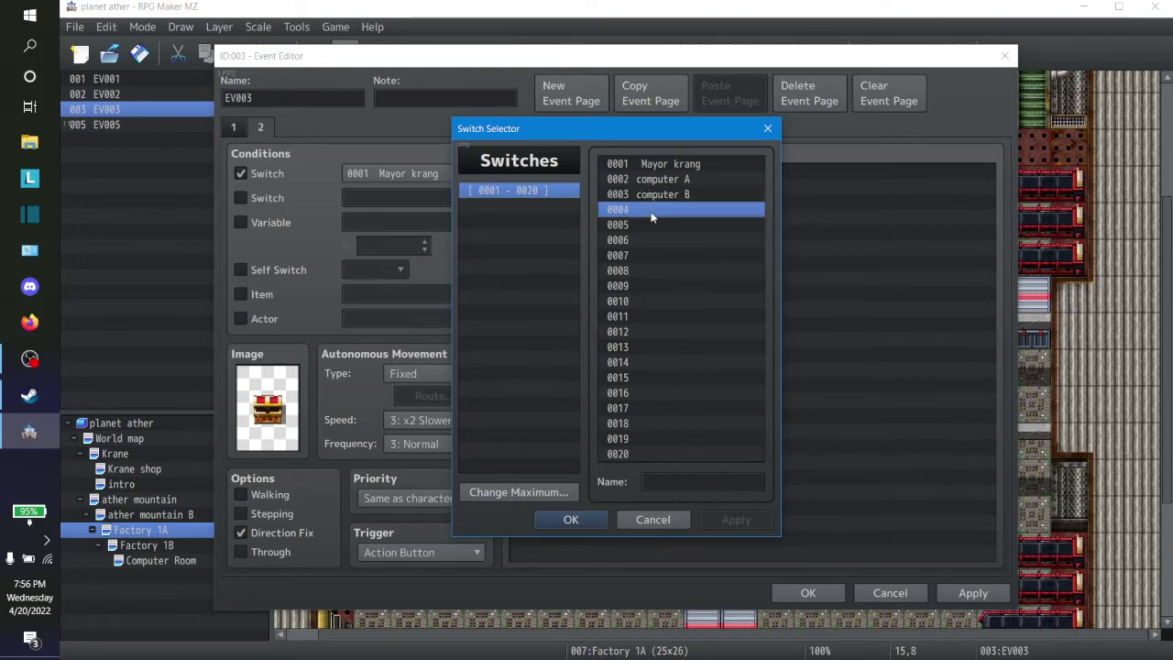
left_click(679, 481)
type("t")
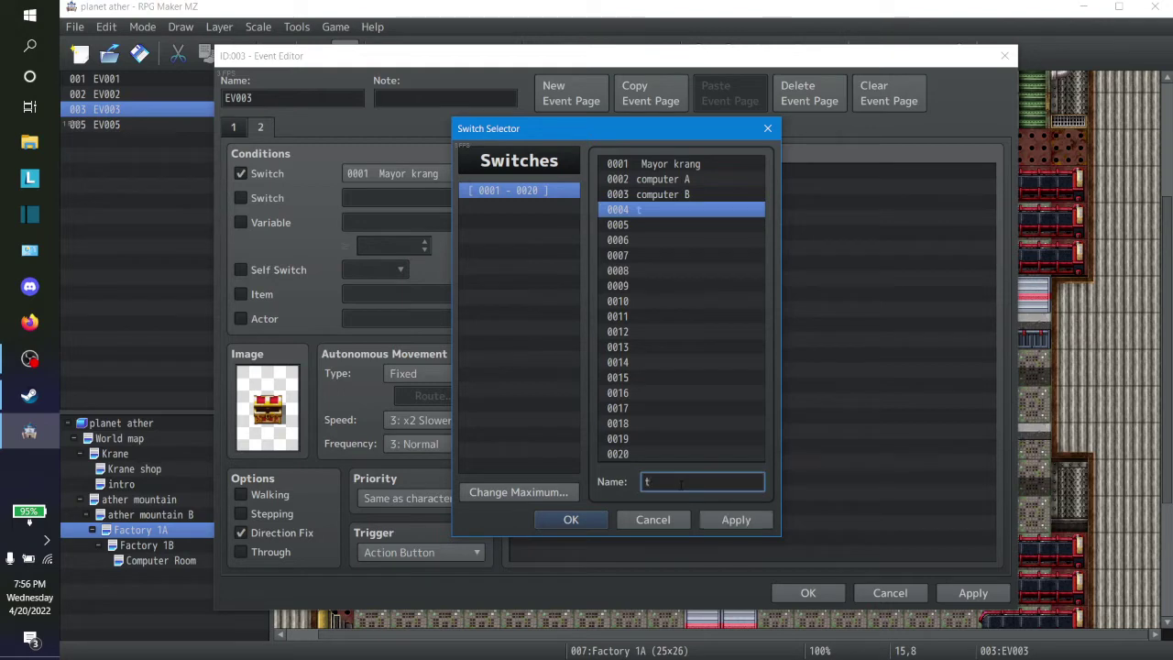
type("reaser red a")
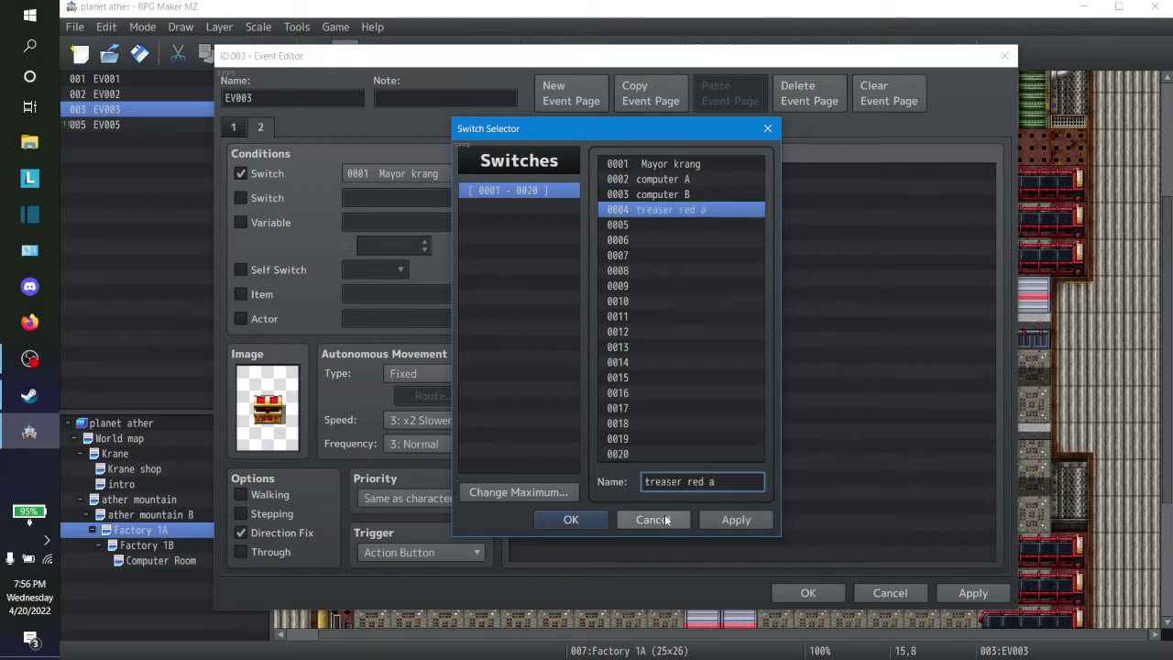
left_click(724, 520)
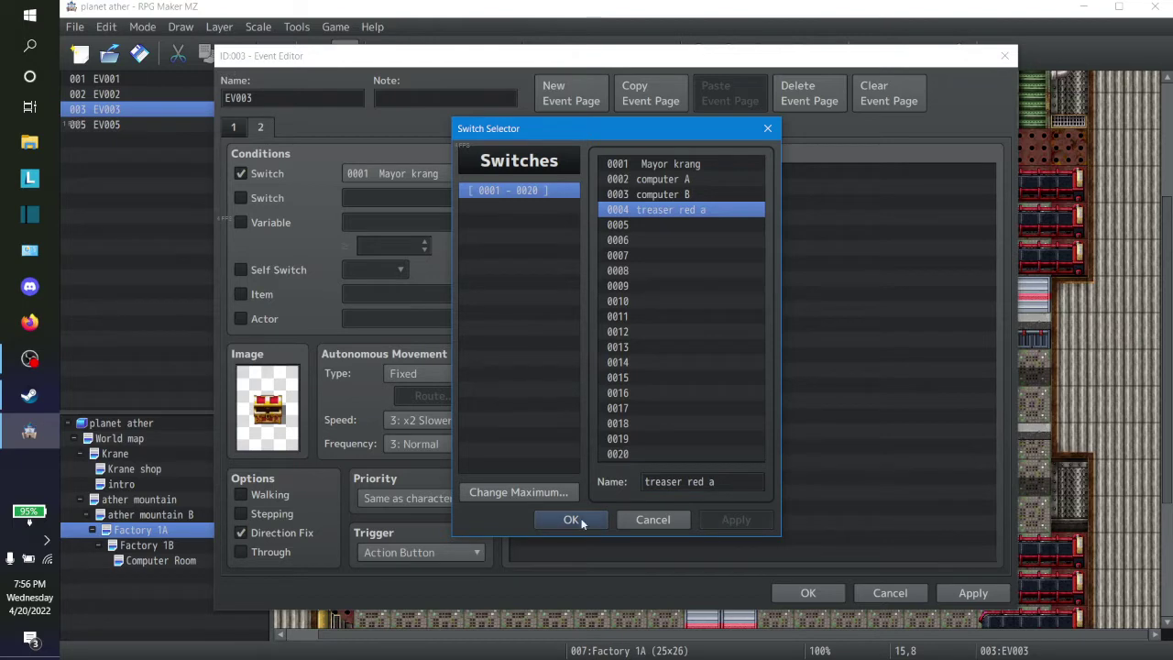
left_click(581, 522)
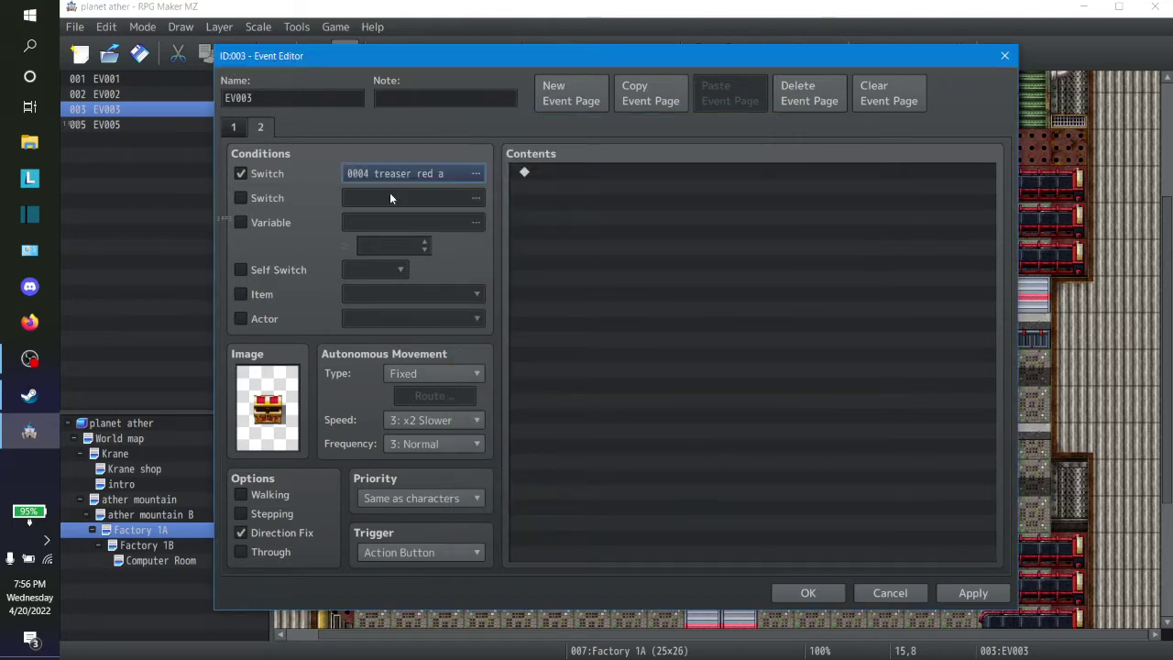
left_click(971, 591)
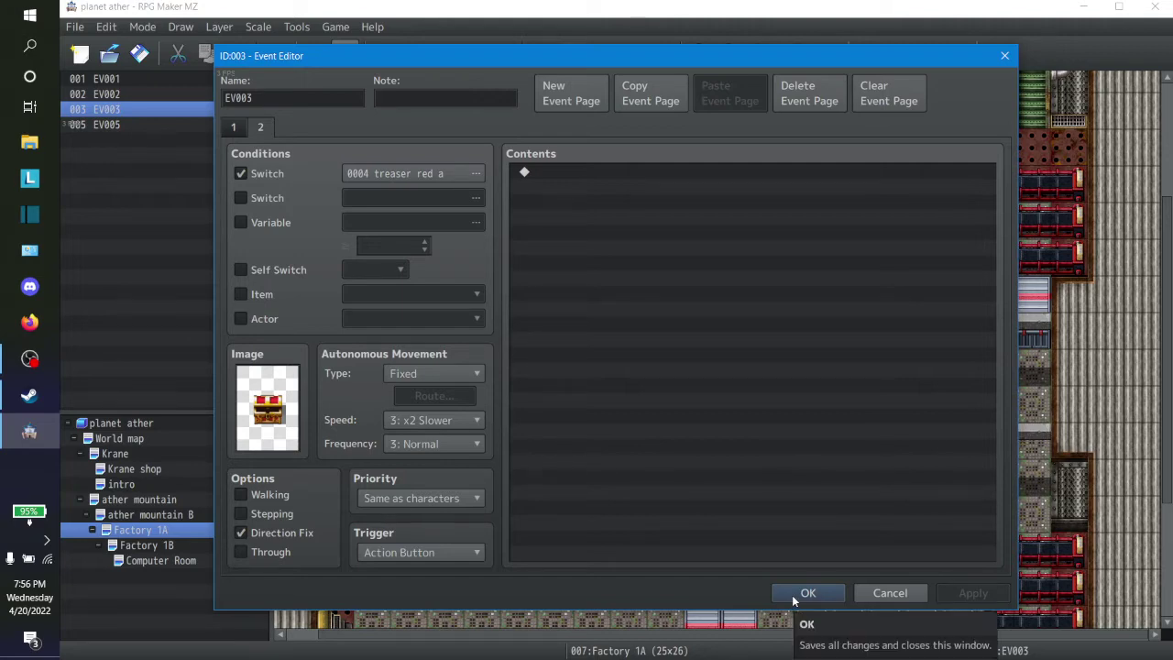
Duplicate page 1 of the chest event as a new page and enable a Switch condition on the copy
left_click(235, 129)
left_click(650, 97)
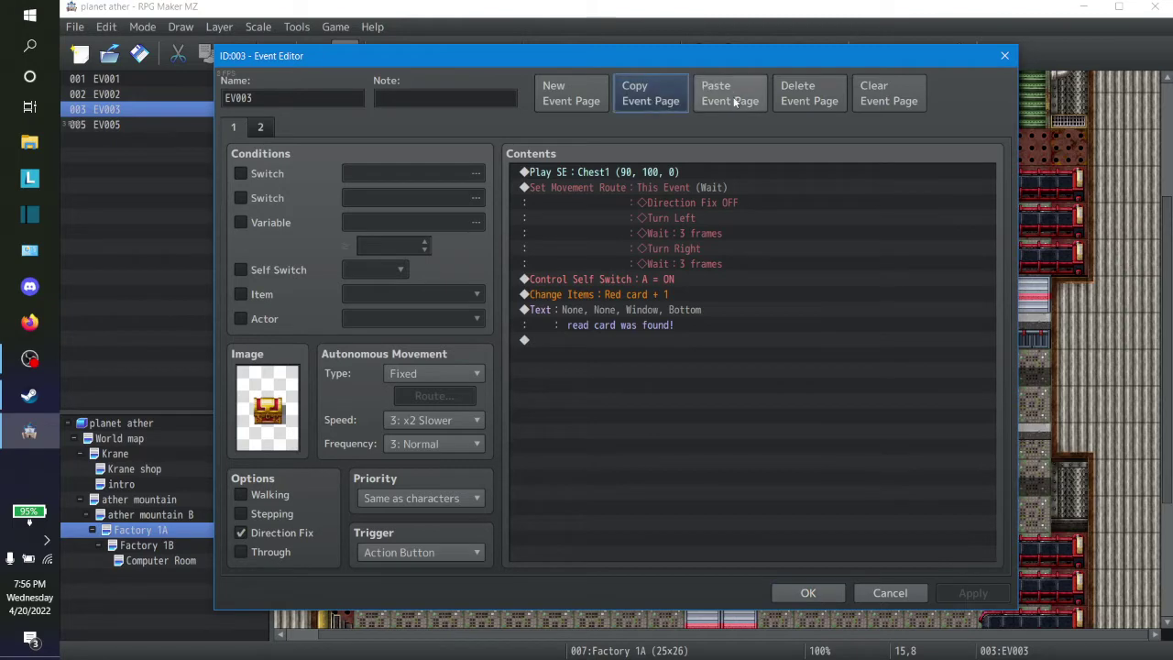
left_click(730, 96)
left_click(240, 173)
left_click(412, 173)
Copy the name of switch 0004 to switch 0005, naming it "treaser red a"
left_click(631, 210)
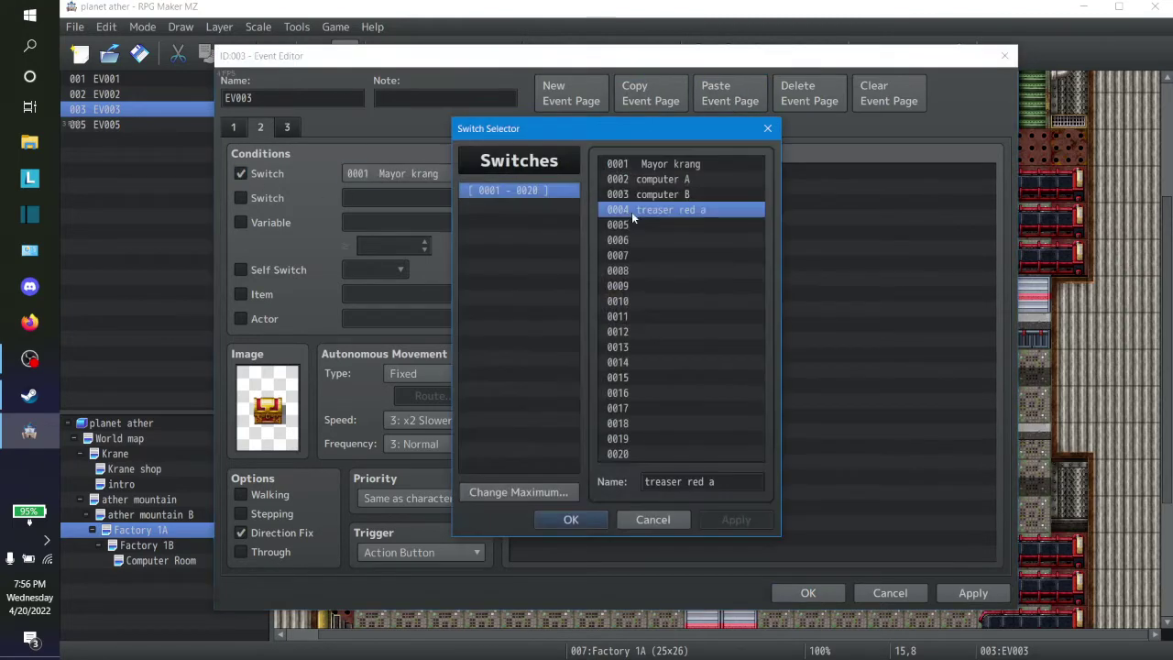
triple_click(740, 478)
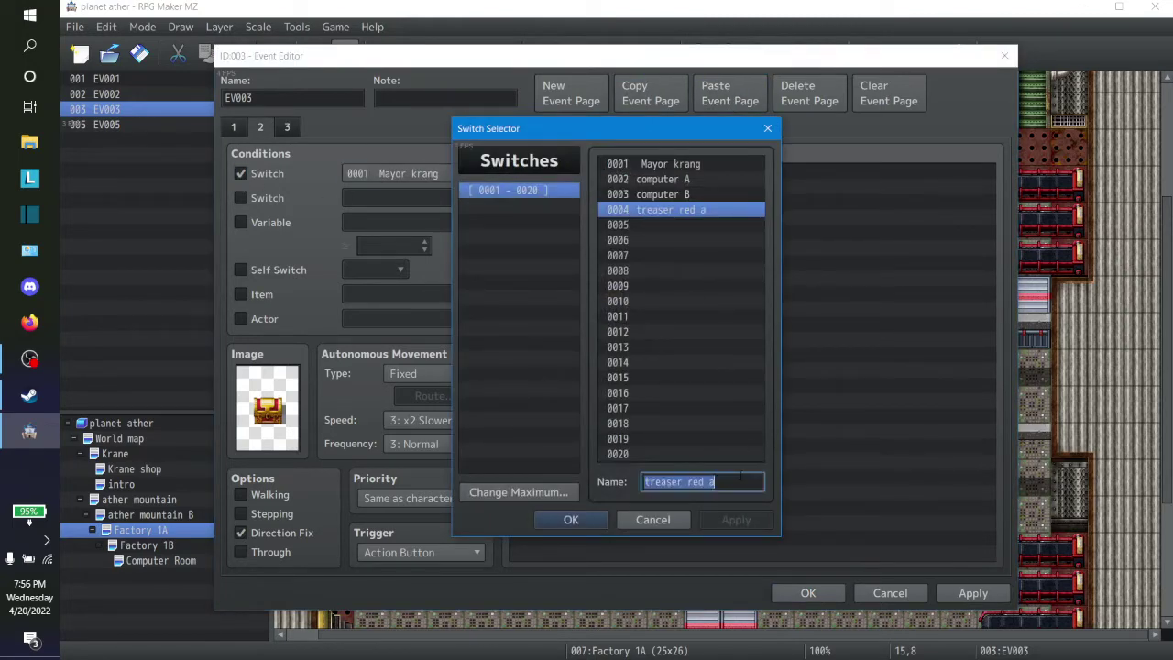
left_click(651, 225)
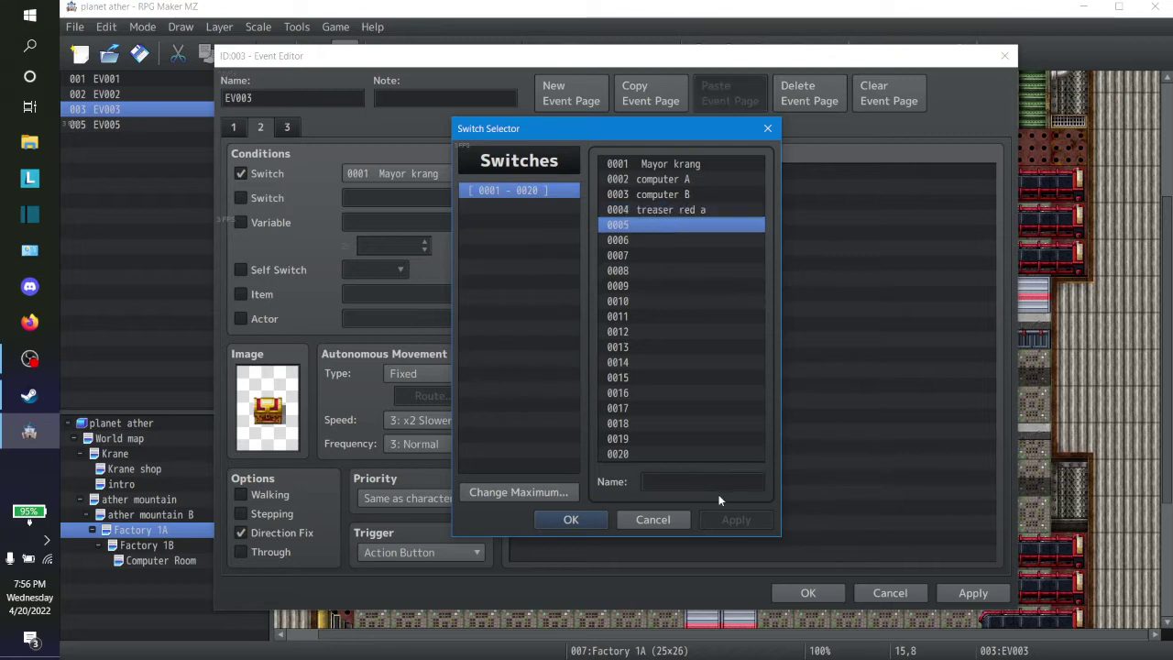
key("ctrl+v")
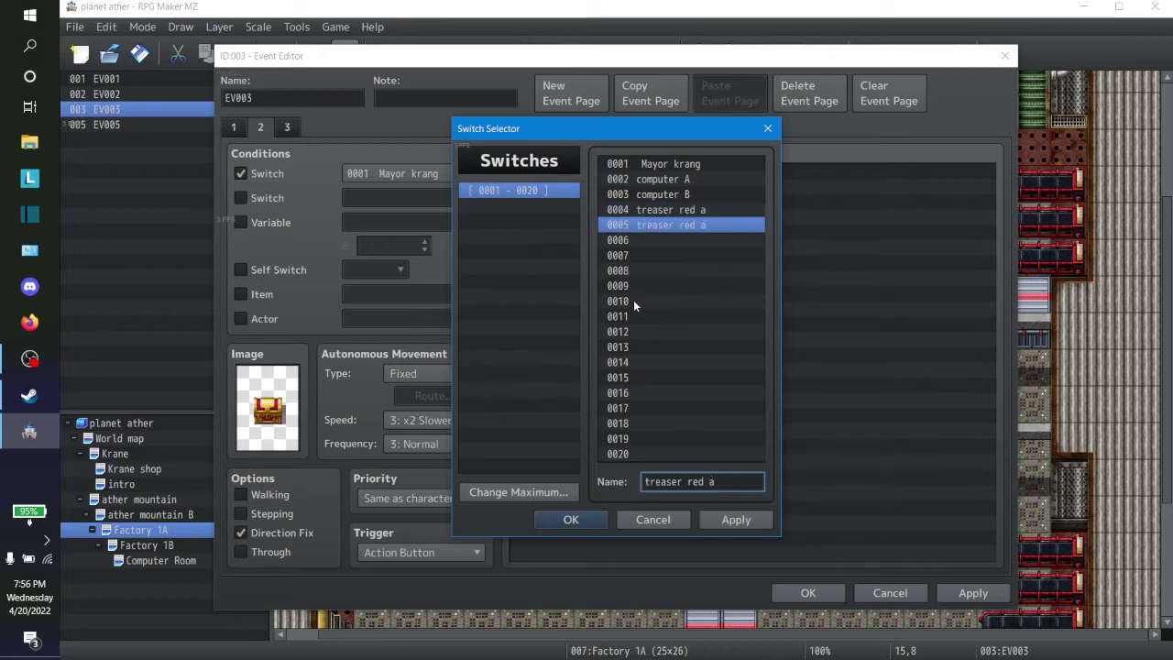
Assign switch 0004 "treaser red a" as the duplicated page's condition and save the chest event
left_click(671, 209)
left_click(738, 521)
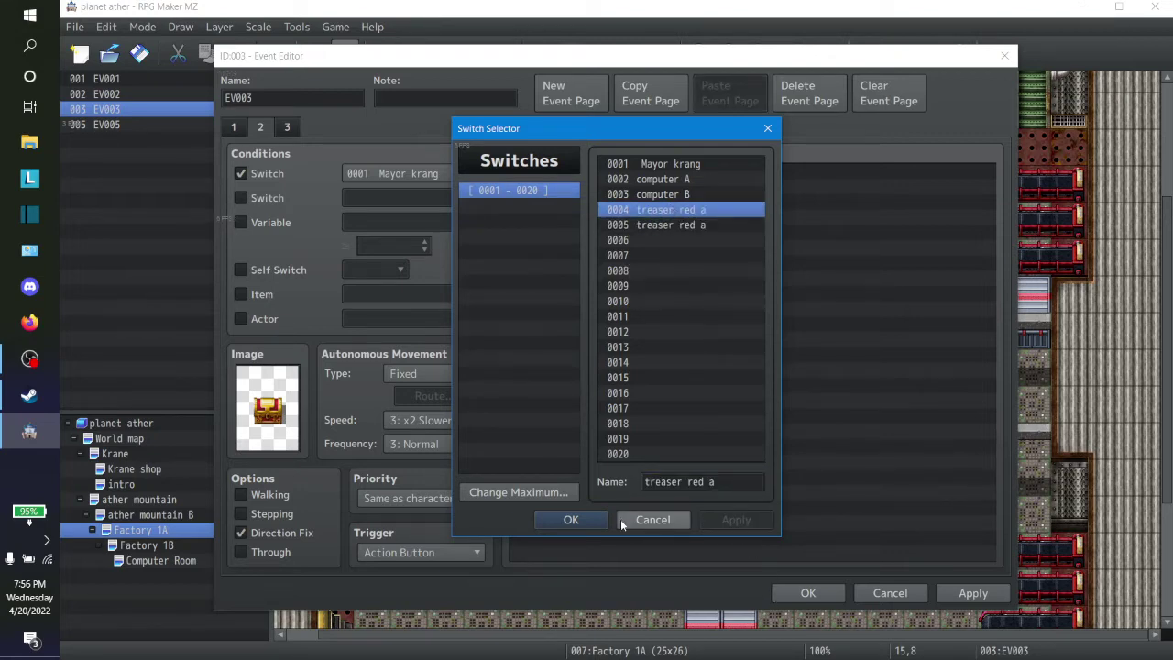
left_click(571, 519)
left_click(240, 128)
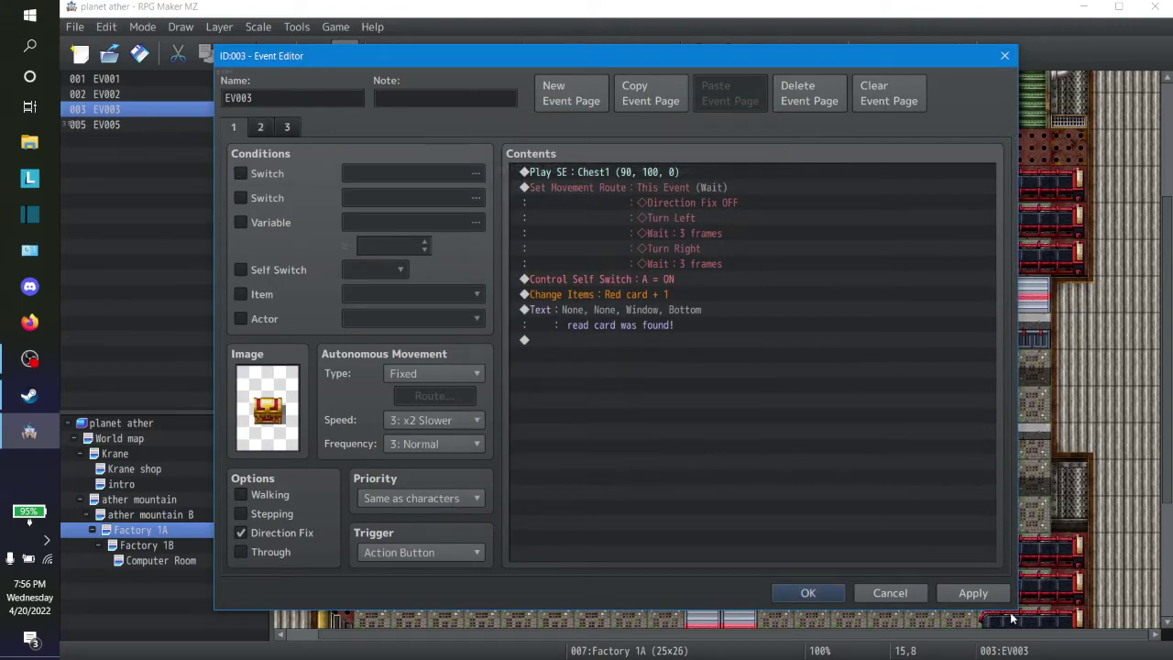
left_click(807, 593)
Open the chest event at tile 8,19 for editing and set switch 0005 as the Switch condition of page 1
scroll(600, 526, "down", 1)
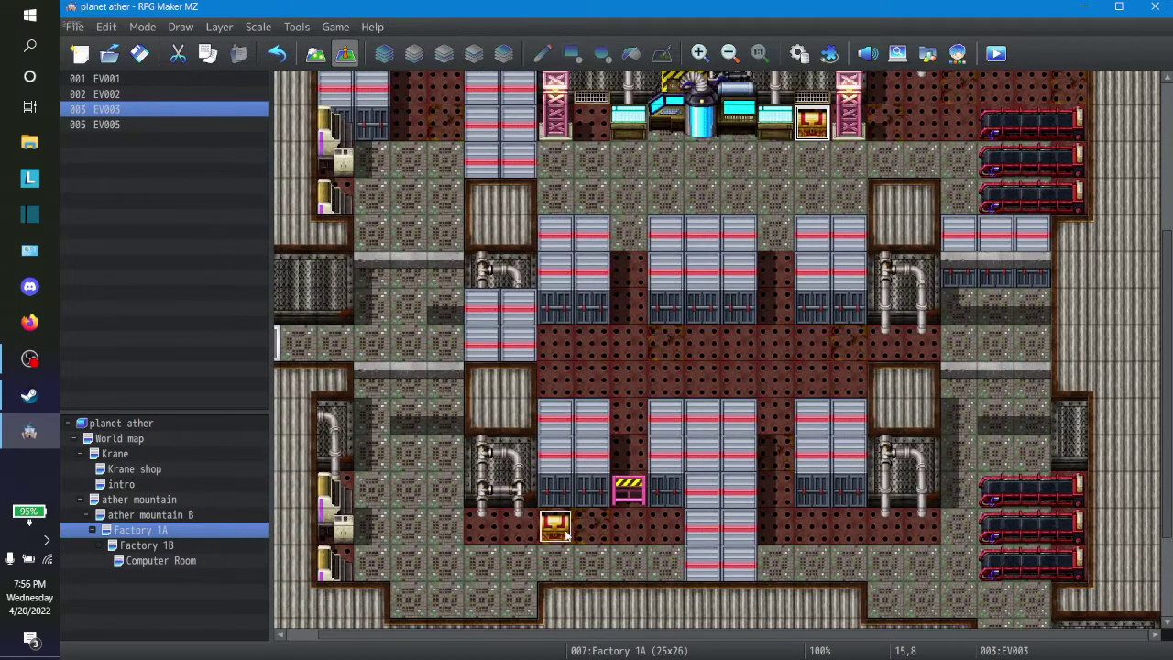
right_click(566, 536)
left_click(622, 421)
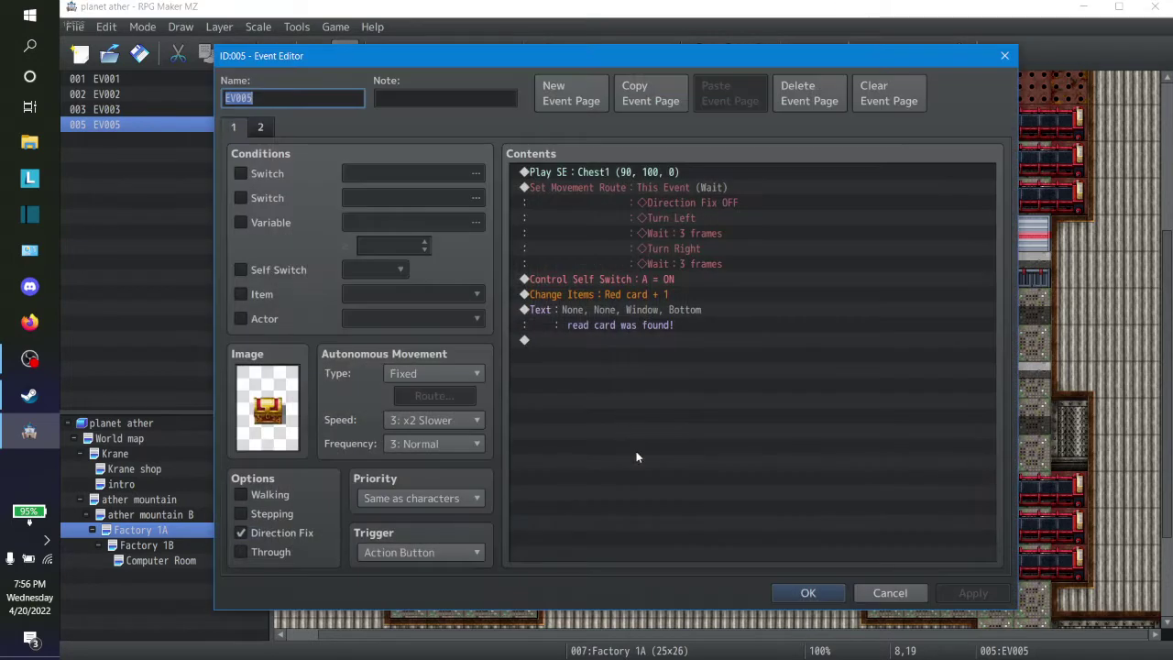
left_click(253, 179)
left_click(413, 173)
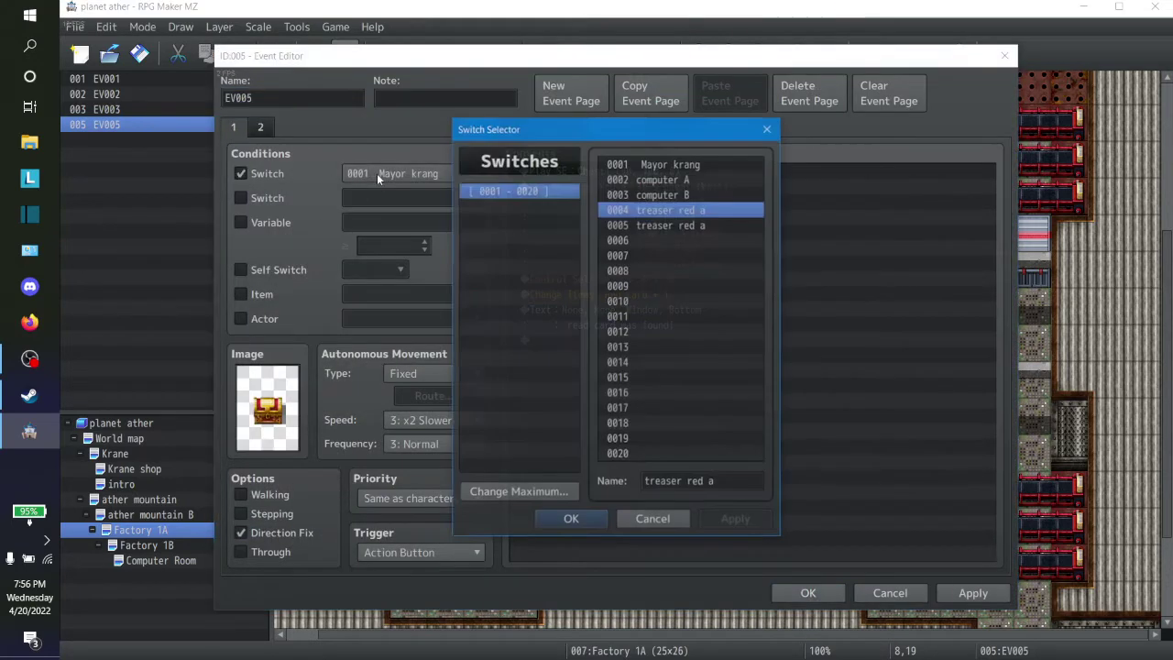
left_click(724, 226)
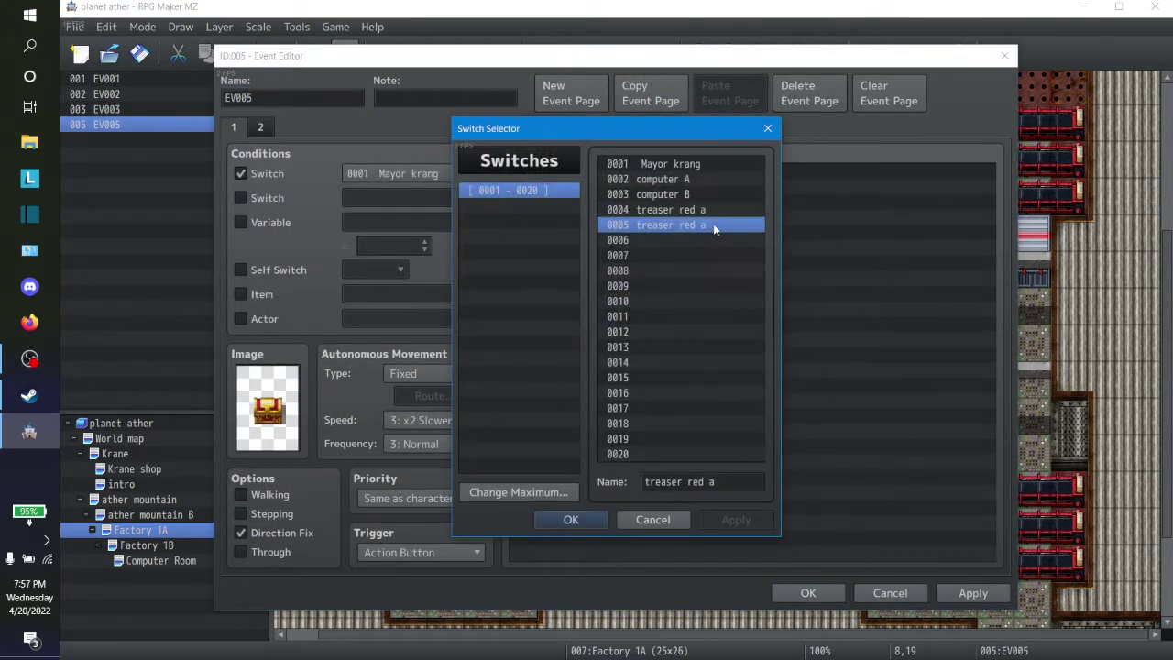
left_click(571, 519)
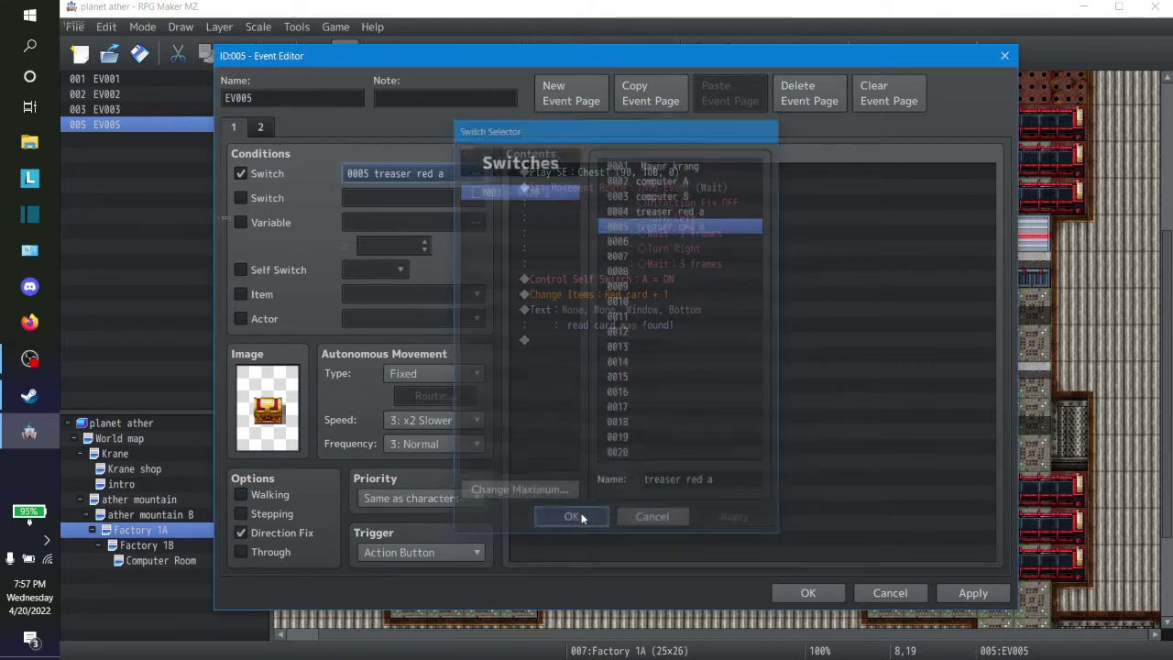
Rename switch 0005 to "treaser red b" and keep it as the Switch condition of page 1
left_click(394, 173)
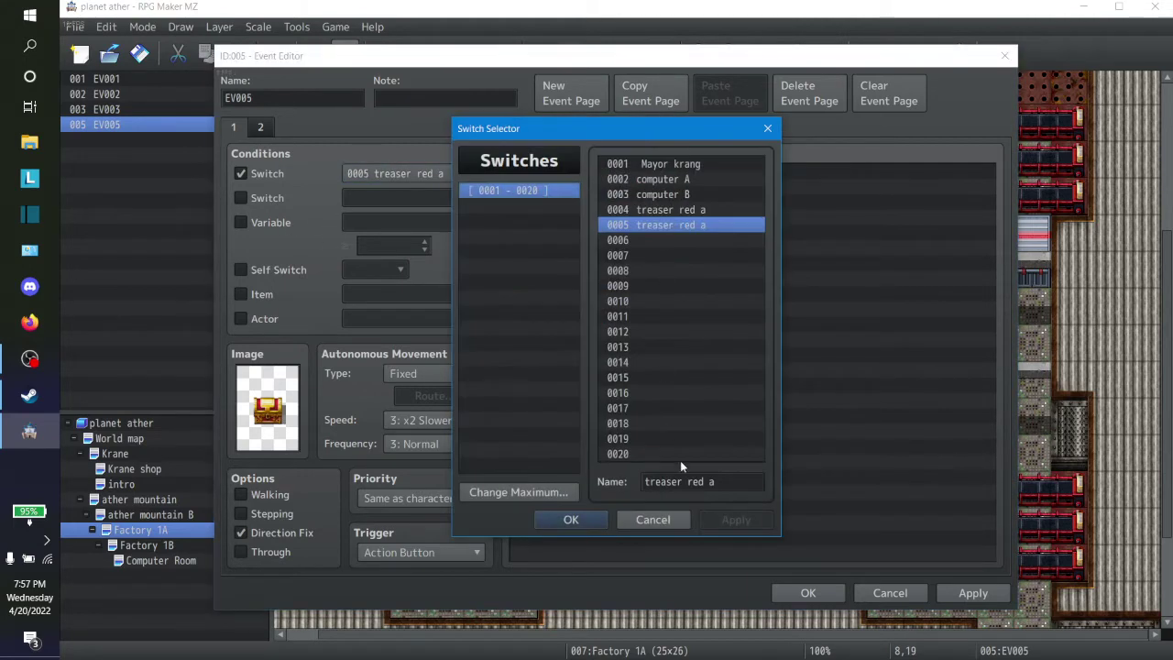
key("Tab")
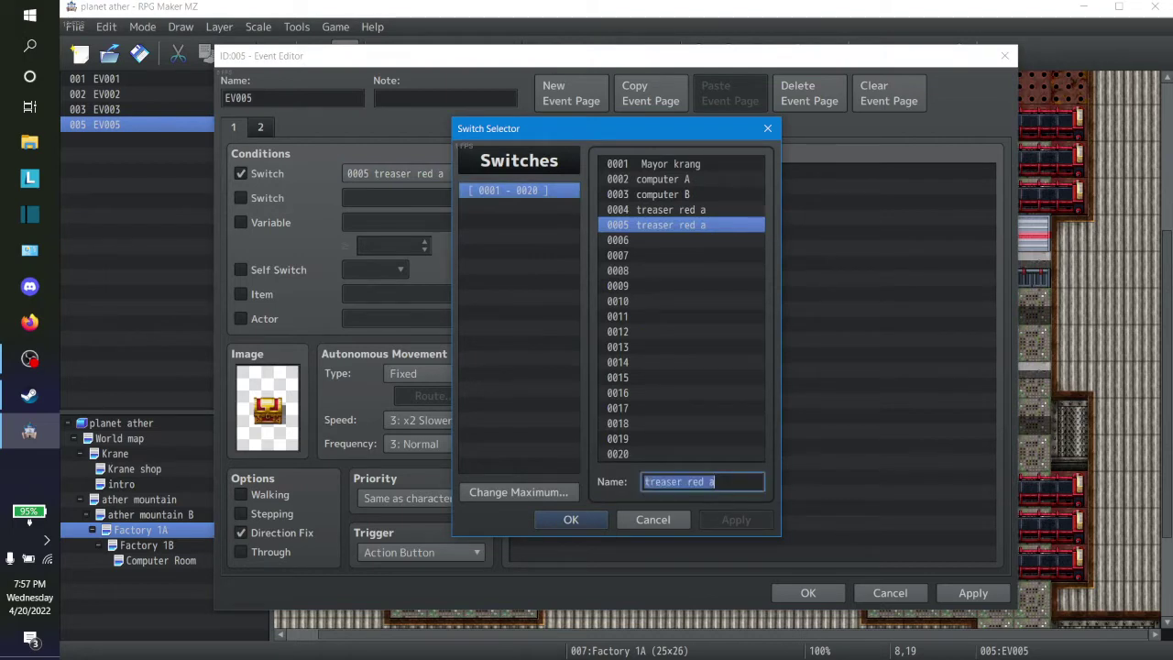
key("End")
key("BackSpace")
type("b")
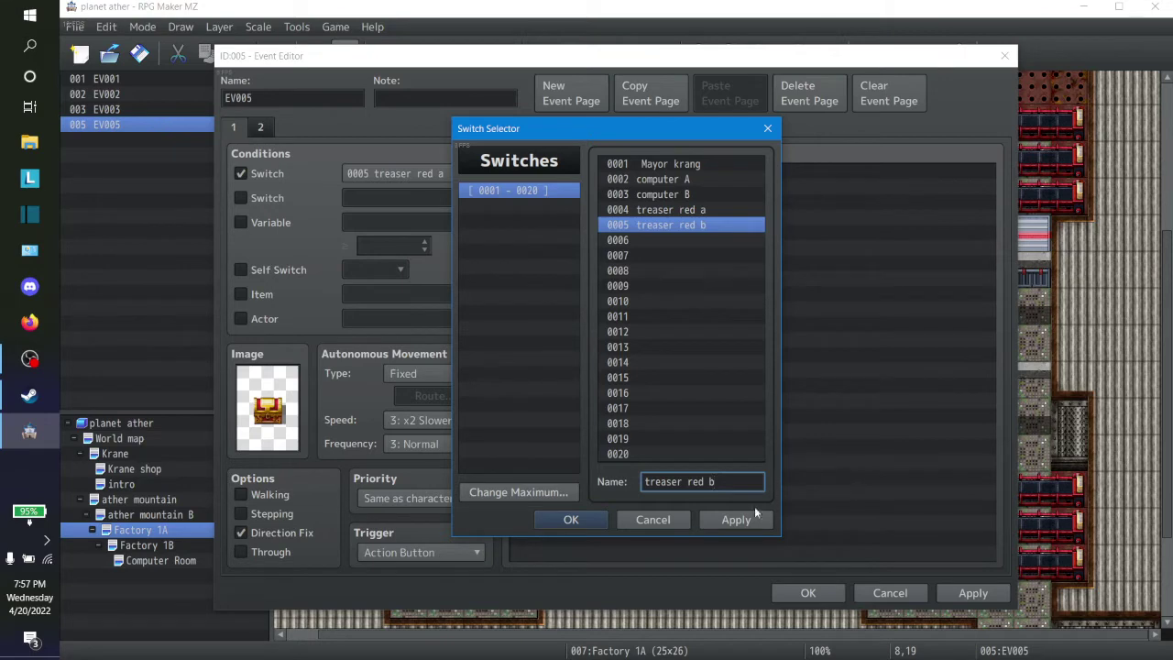
left_click(729, 519)
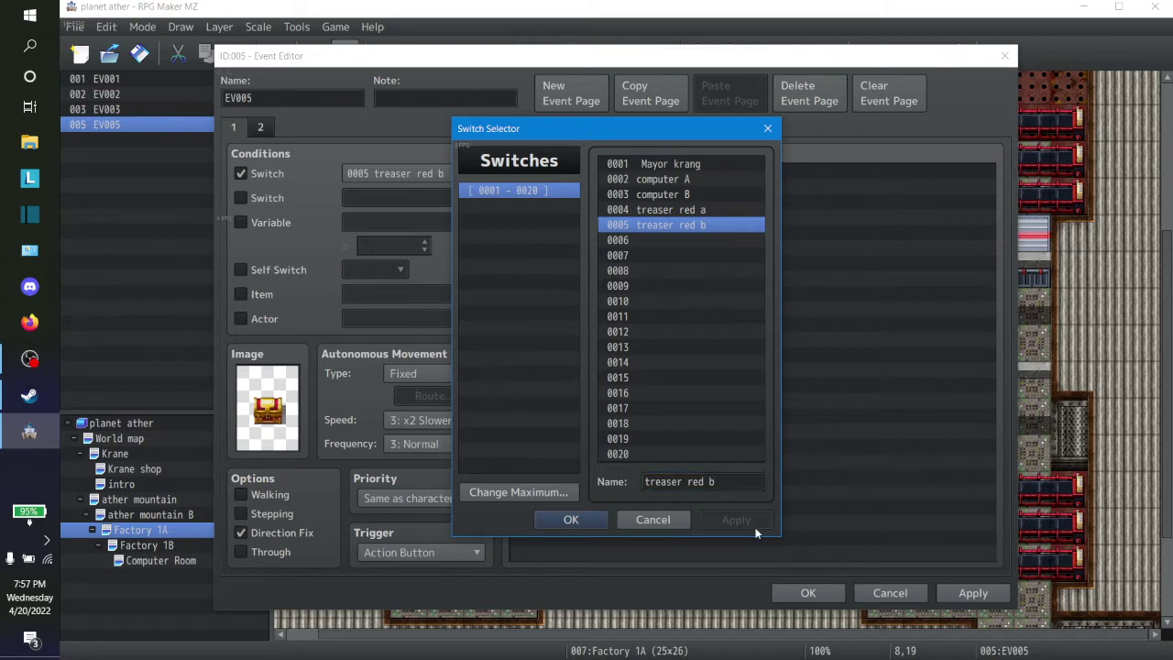
left_click(571, 519)
Enable a Switch condition on page 2 of the chest event, assign switch 0004 "treaser red a" to it and save the event
left_click(260, 128)
left_click(241, 173)
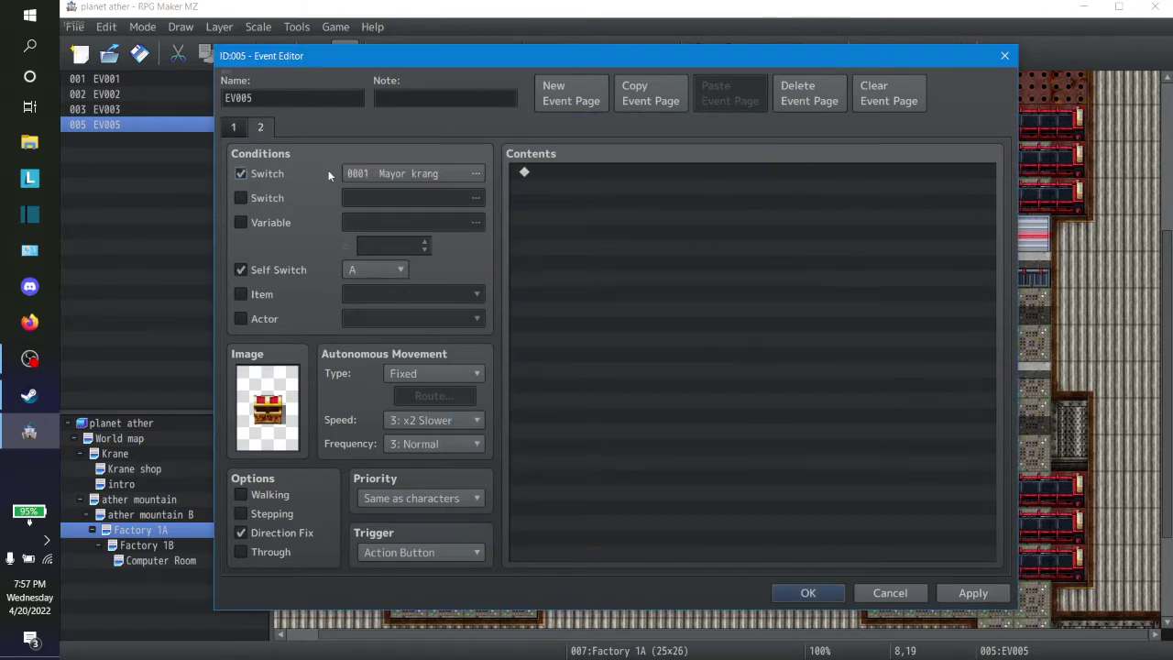
left_click(402, 173)
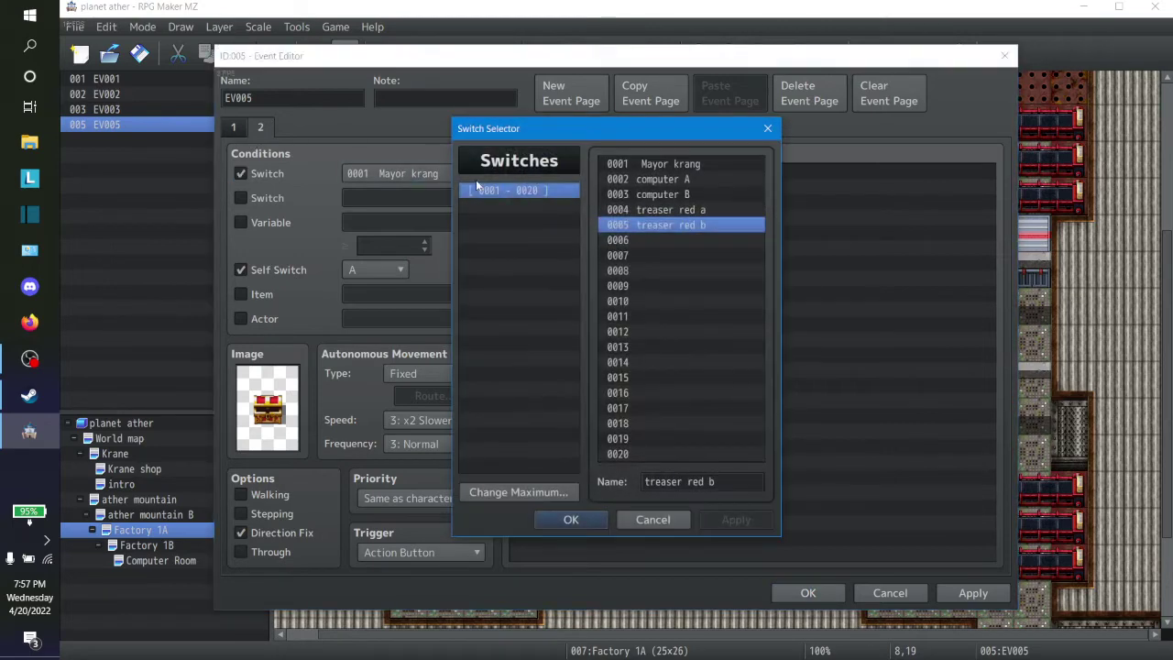
left_click(682, 210)
left_click(567, 519)
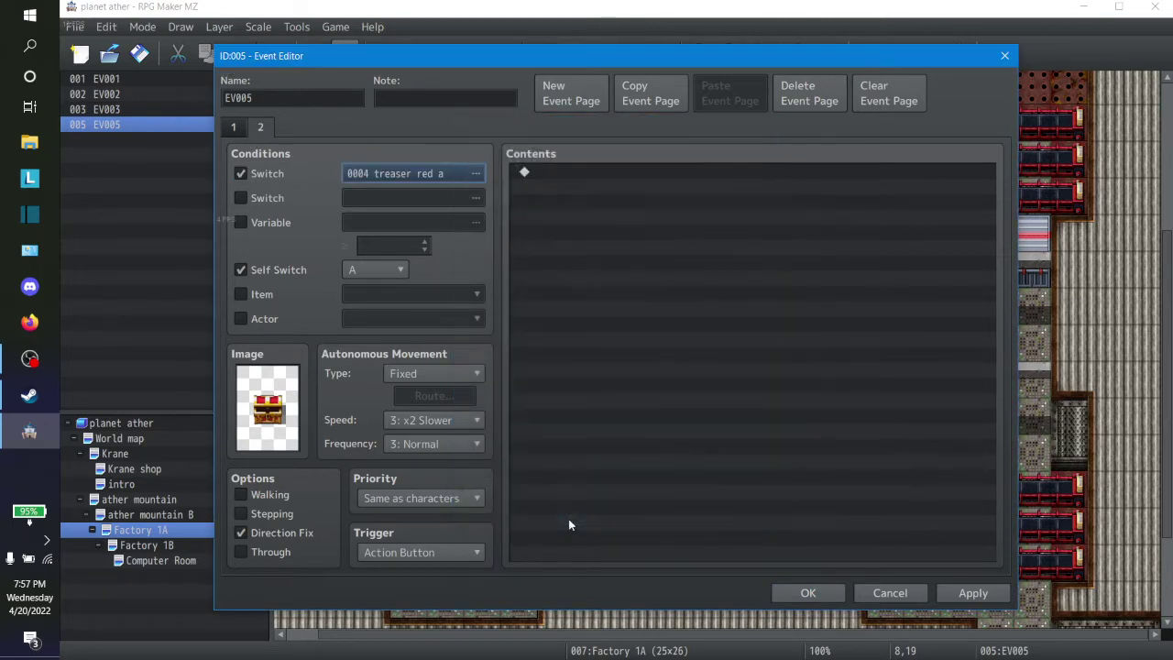
left_click(828, 596)
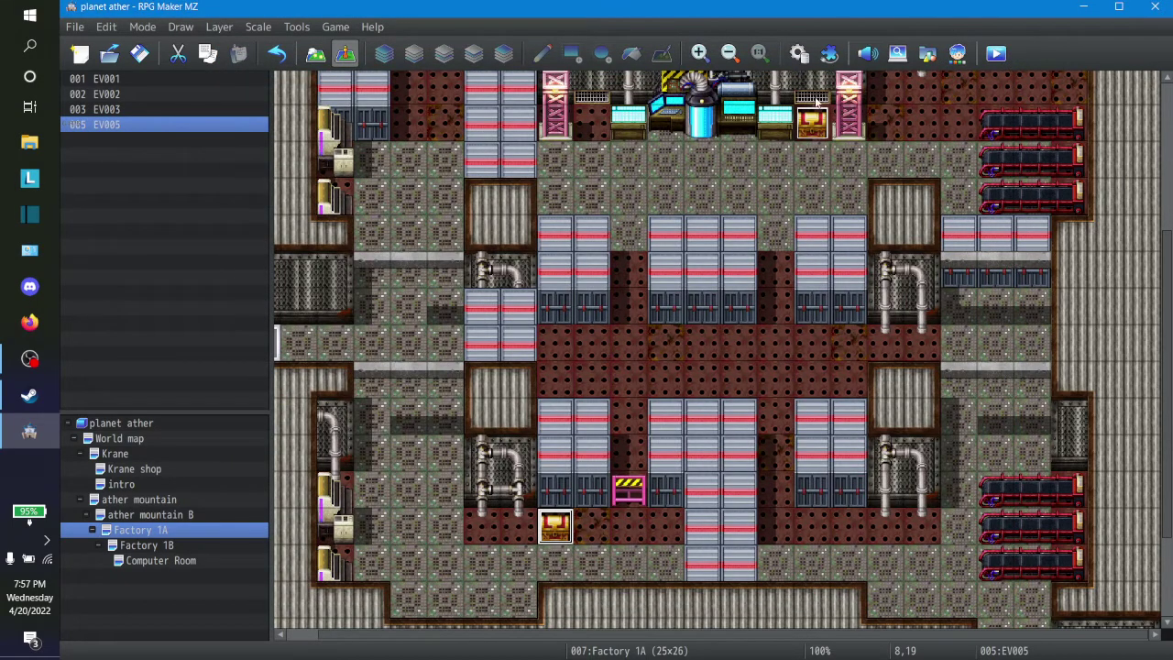
Reopen the chest event at tile 8,19, compare its two pages and turn off the Self Switch condition on page 2
right_click(556, 544)
left_click(604, 421)
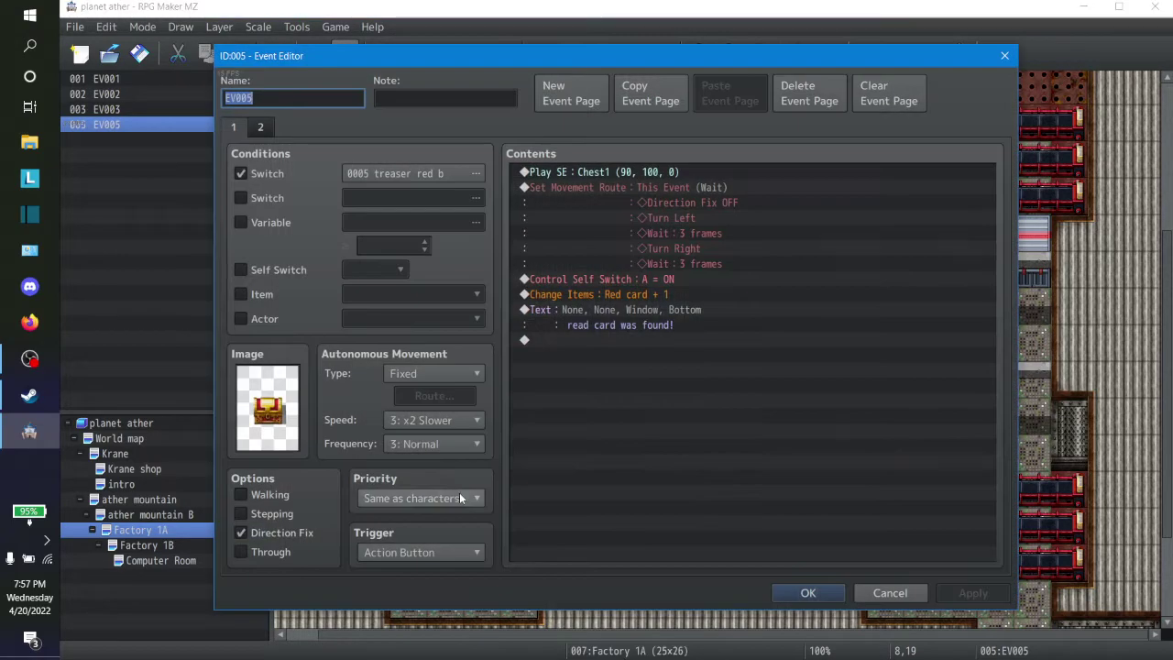
left_click(260, 128)
left_click(237, 129)
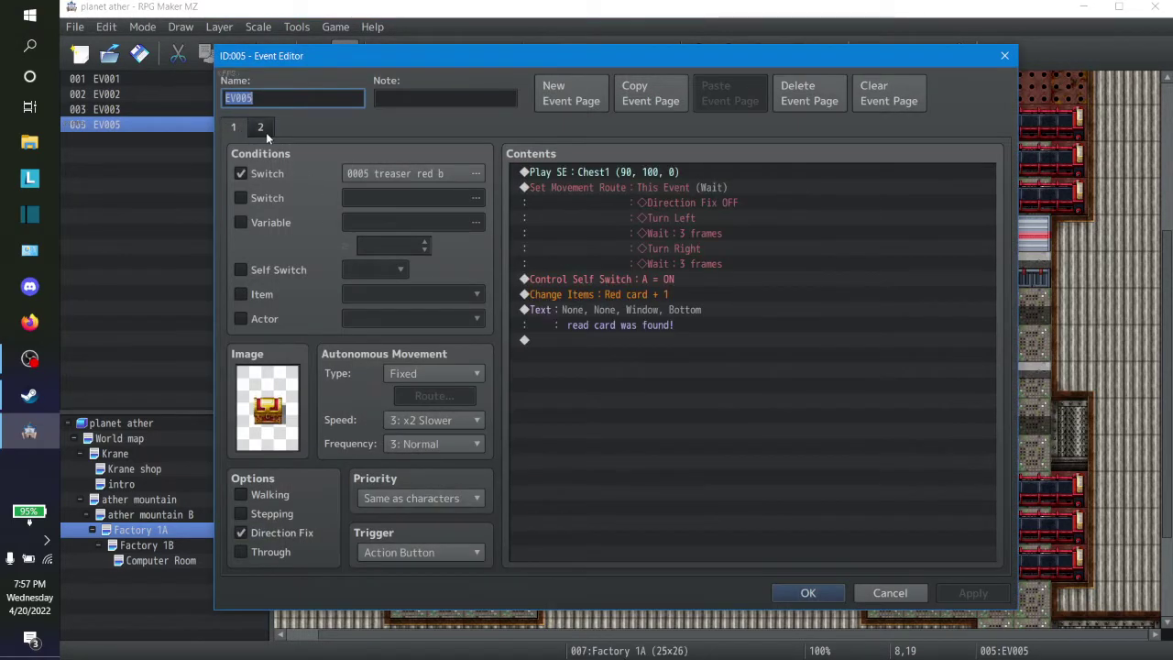
left_click(263, 130)
left_click(233, 131)
left_click(249, 132)
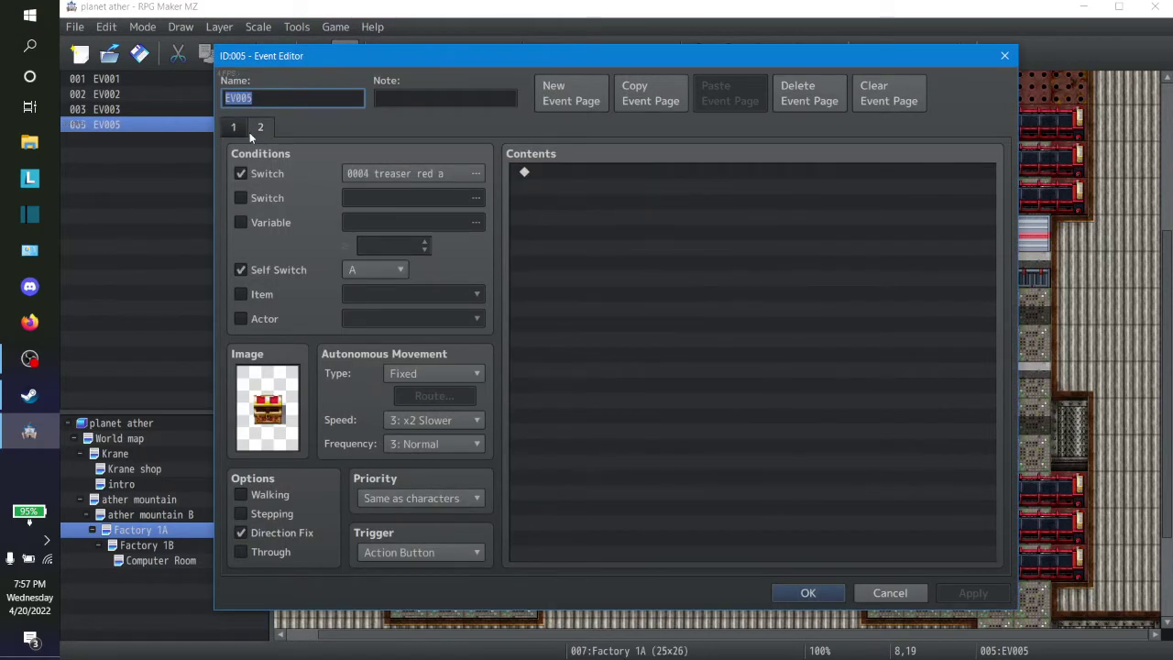
left_click(233, 130)
left_click(255, 130)
left_click(246, 274)
Delete the Control Self Switch A = ON command from page 1 of the chest event
left_click(232, 127)
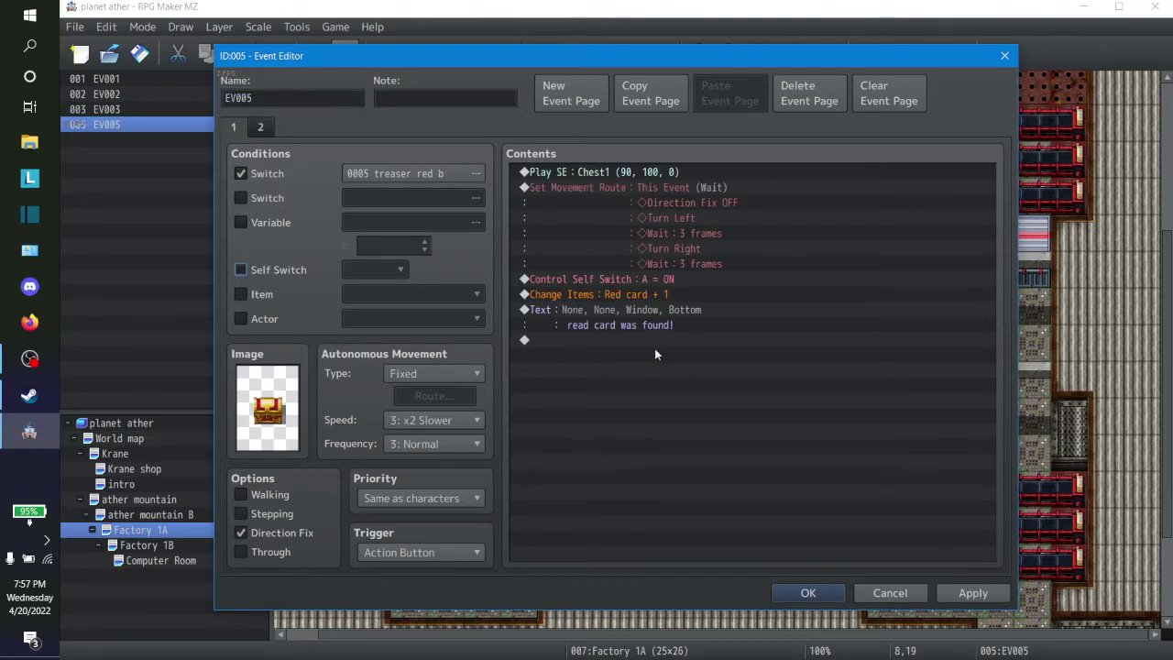
double_click(669, 280)
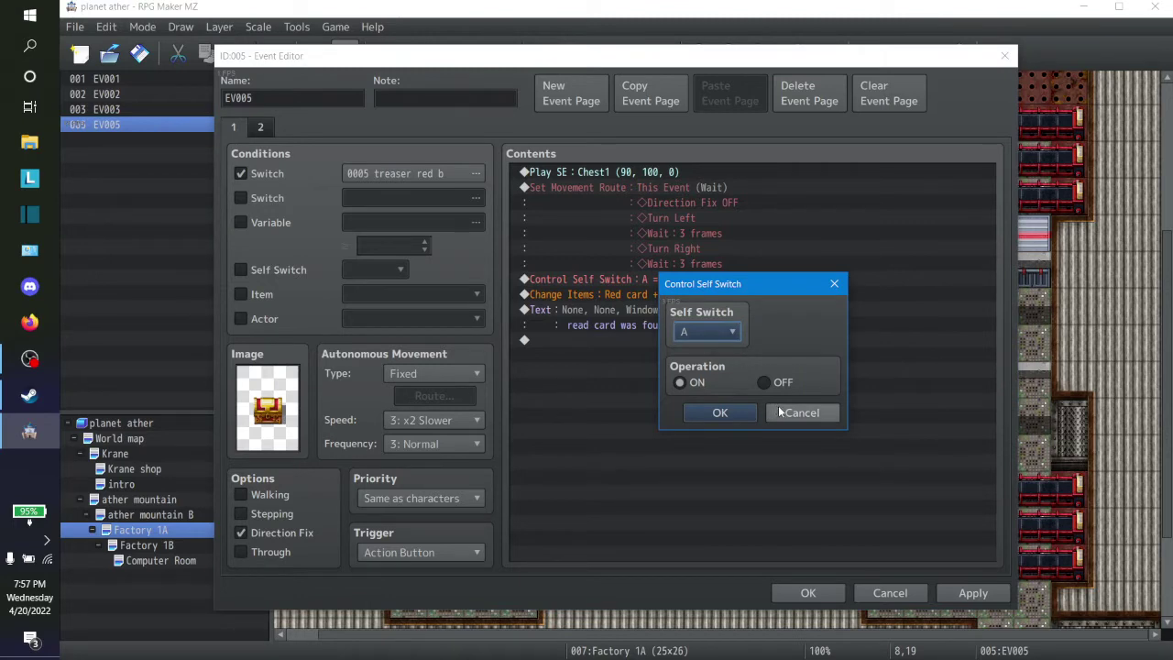
left_click(707, 331)
left_click(806, 412)
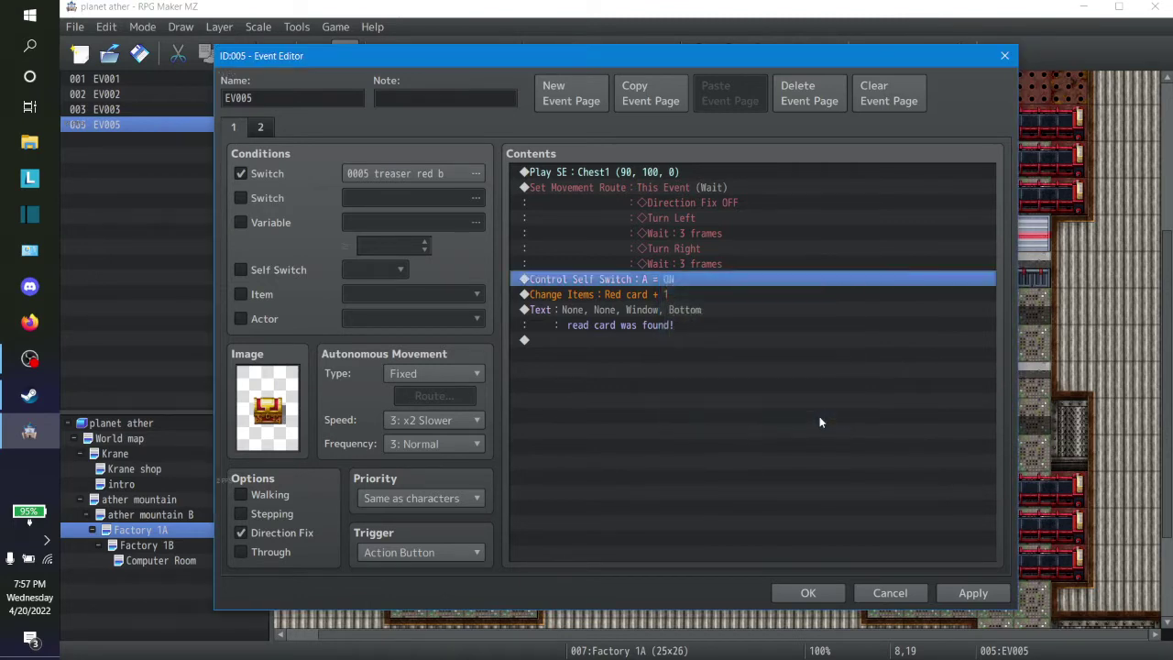
key("Delete")
Insert a Control Switches command above the Change Items command on page 1, setting switch 0004 "treaser red a" to ON
left_click(590, 287)
right_click(590, 286)
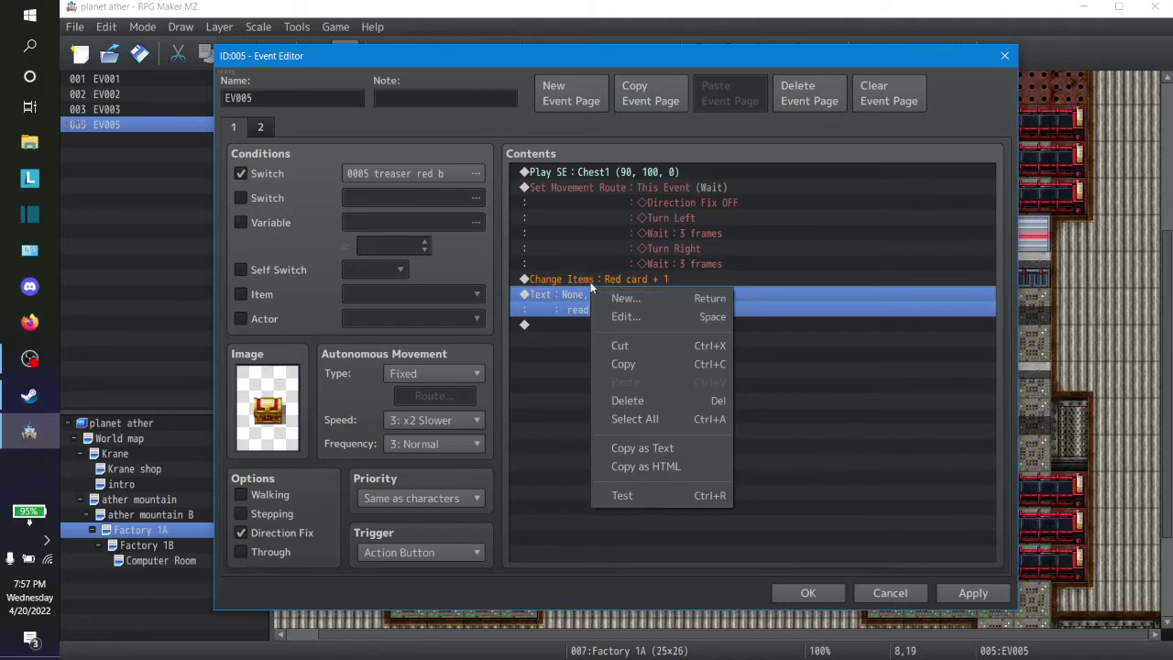
left_click(589, 281)
right_click(589, 281)
left_click(629, 293)
key("Insert")
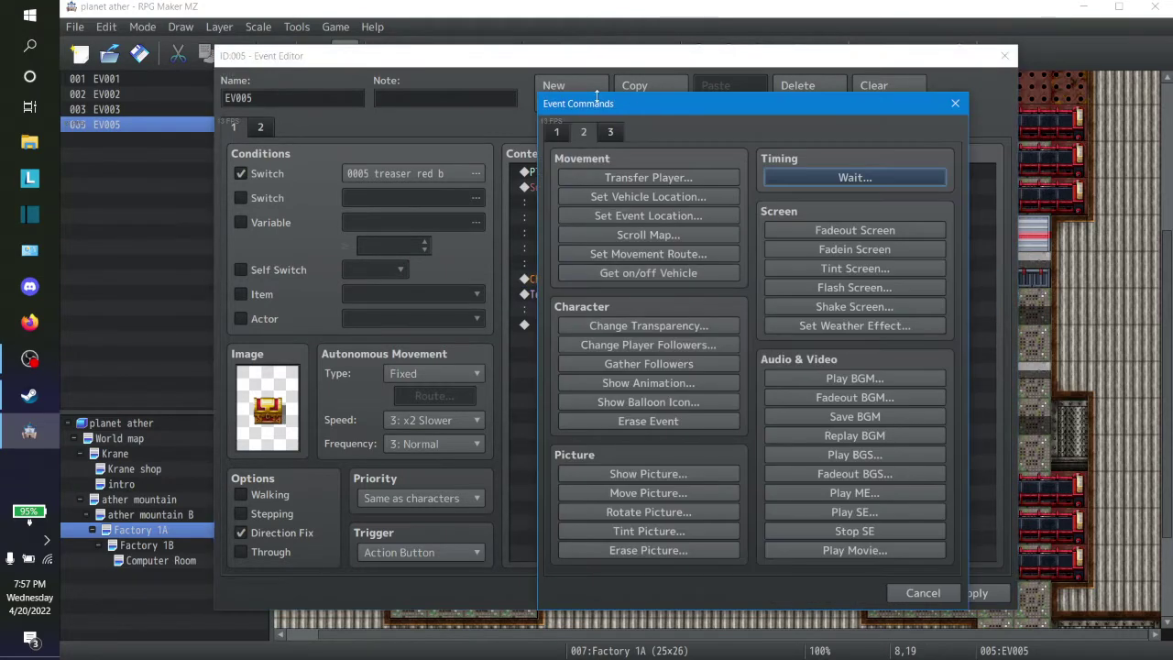
left_click(552, 133)
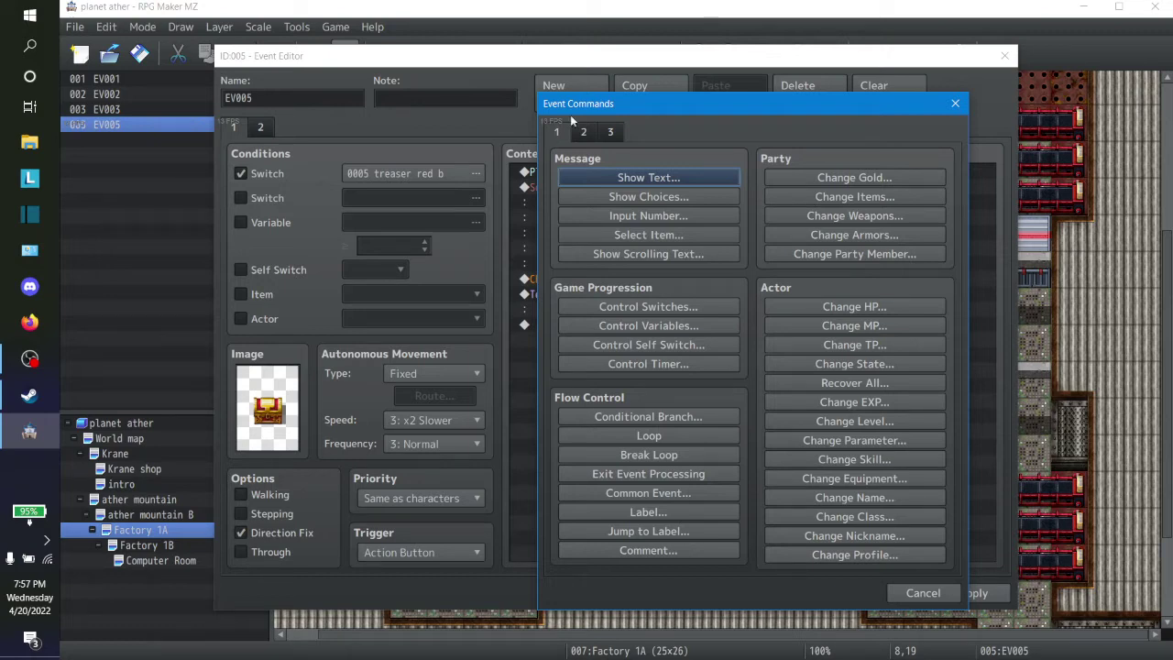
left_click(618, 131)
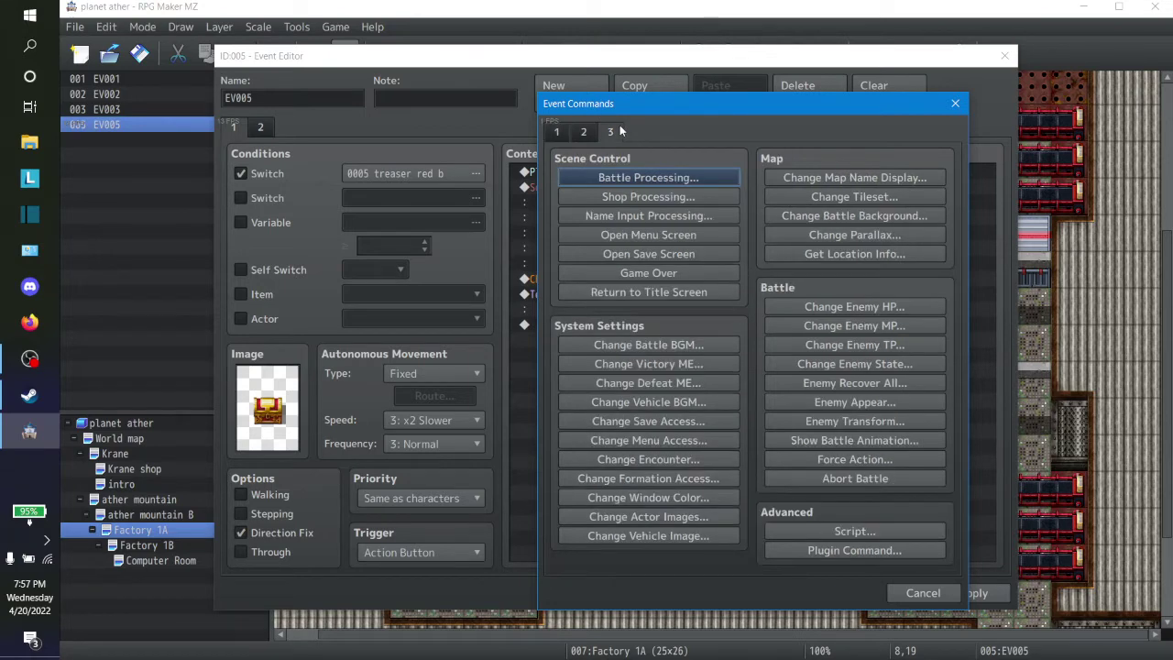
left_click(591, 133)
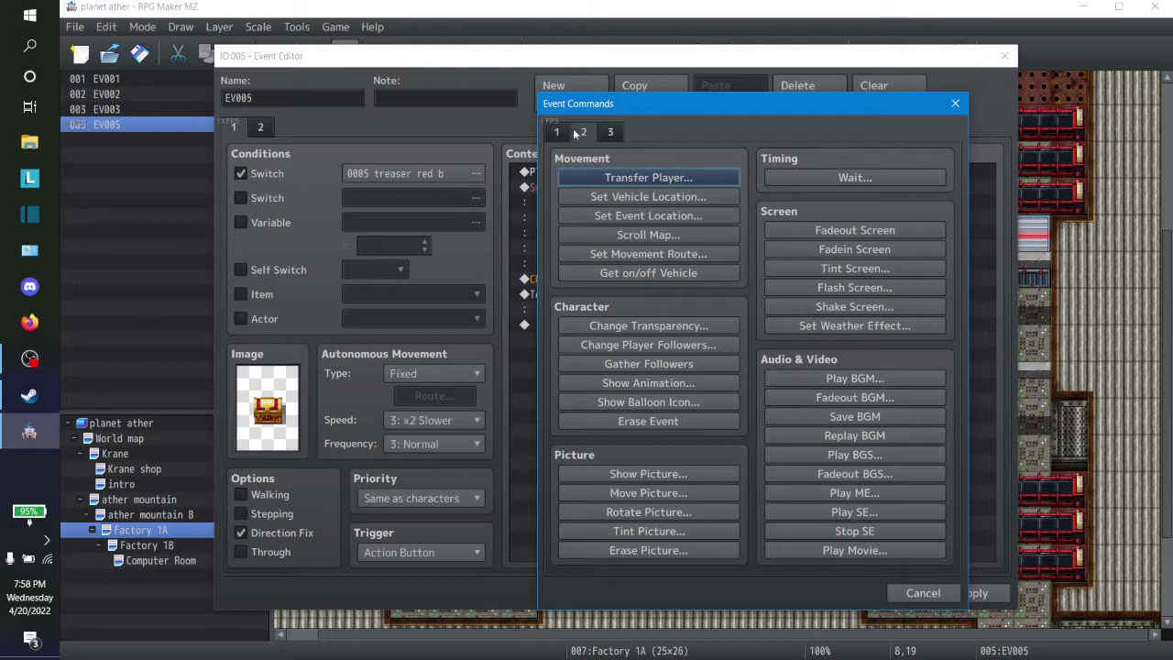
left_click(555, 132)
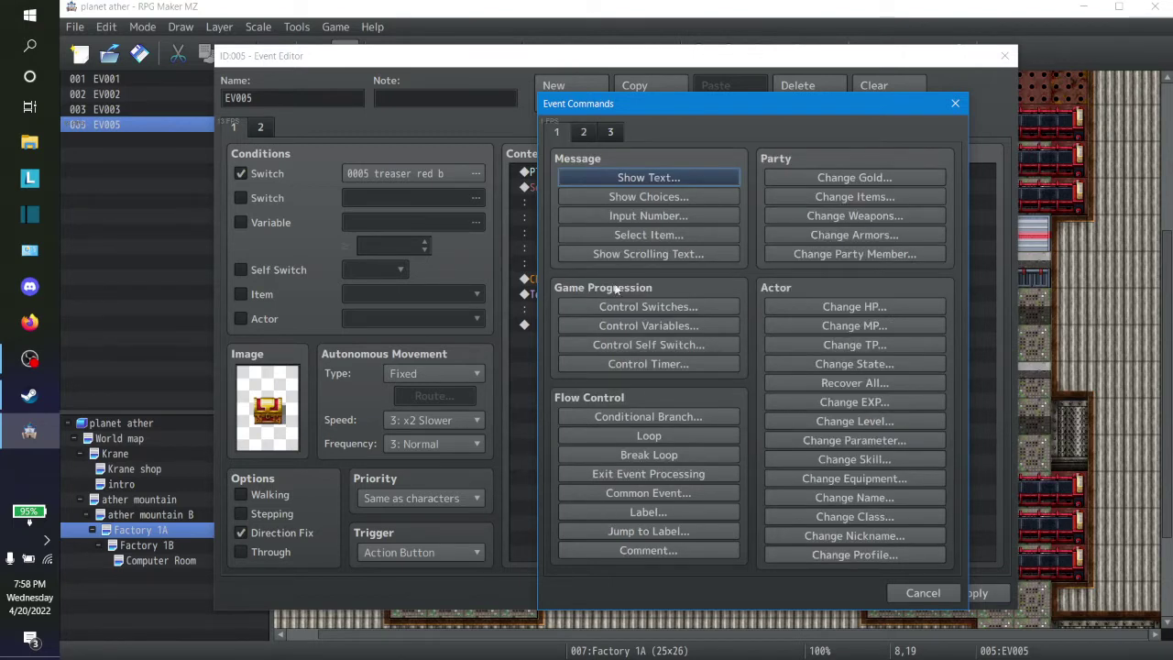
left_click(652, 308)
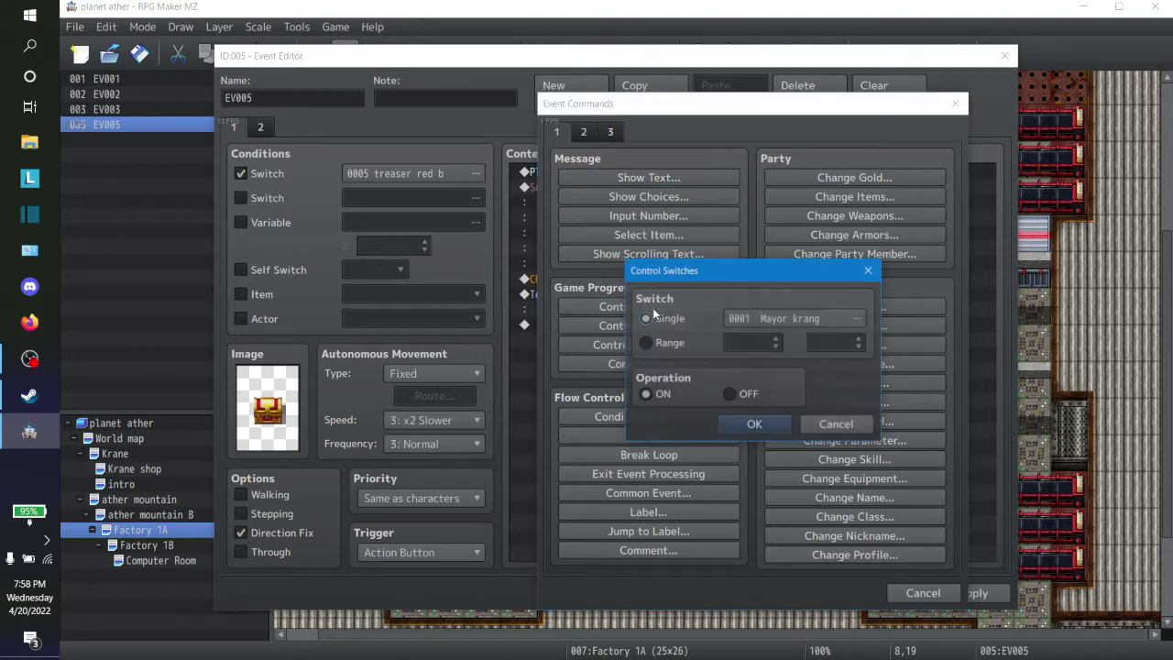
left_click(827, 311)
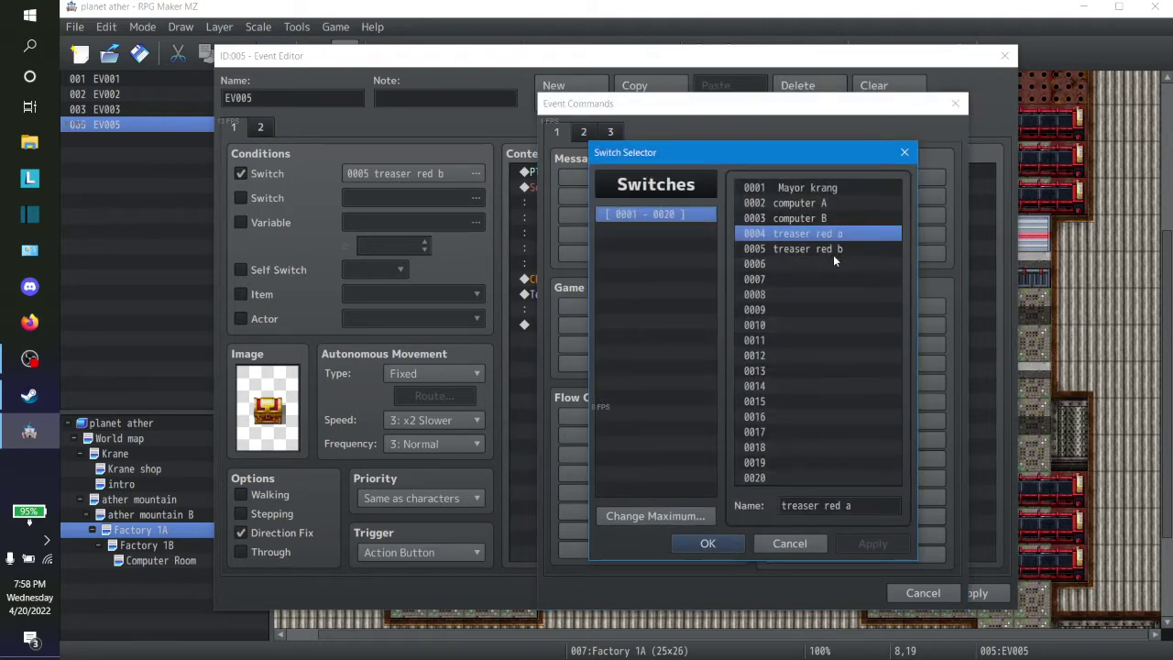
left_click(718, 544)
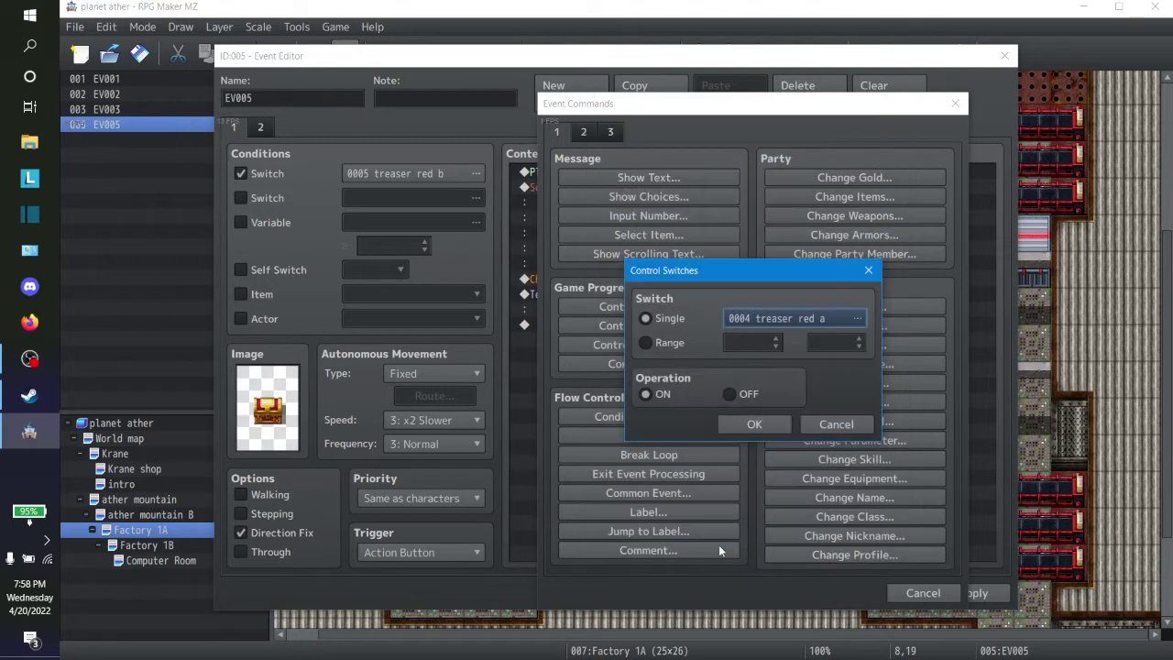
left_click(745, 426)
Insert another Control Switches command above the Change Items command on page 1, setting switch 0005 "treaser red b" to OFF
left_click(262, 127)
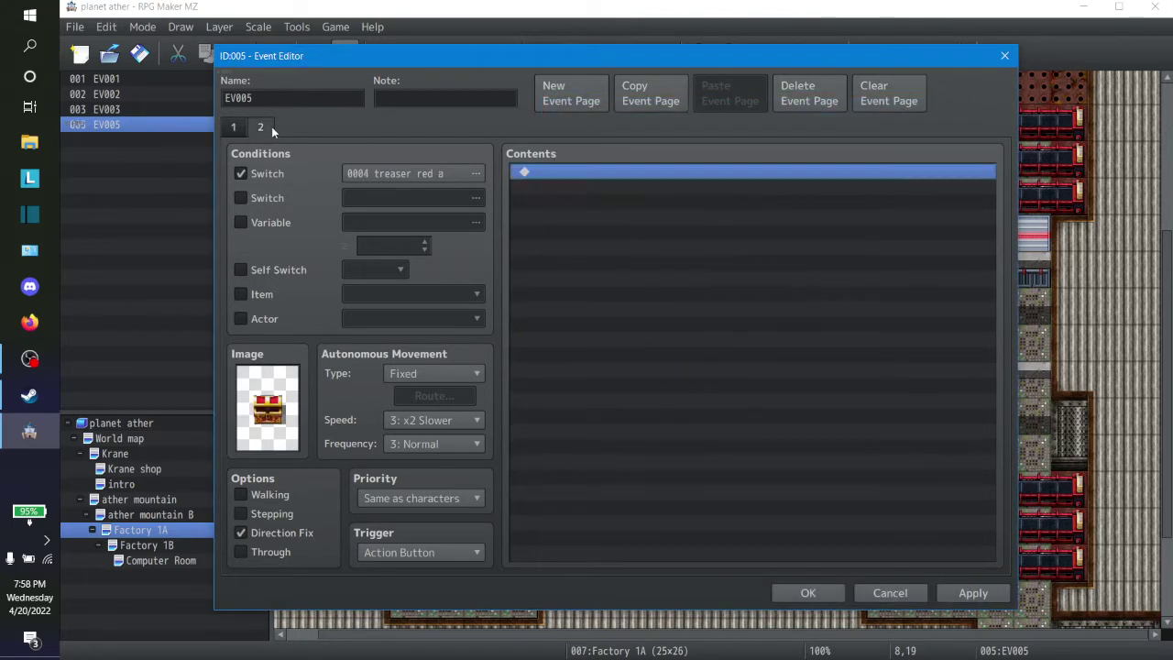
left_click(237, 128)
right_click(633, 300)
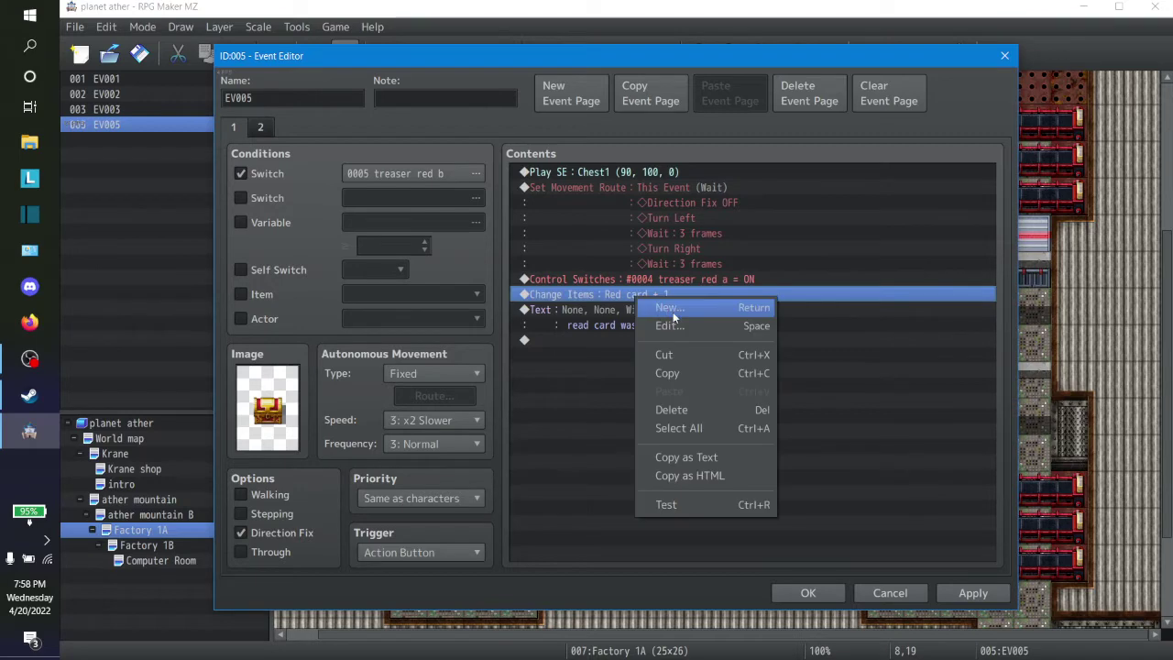
left_click(673, 312)
left_click(682, 308)
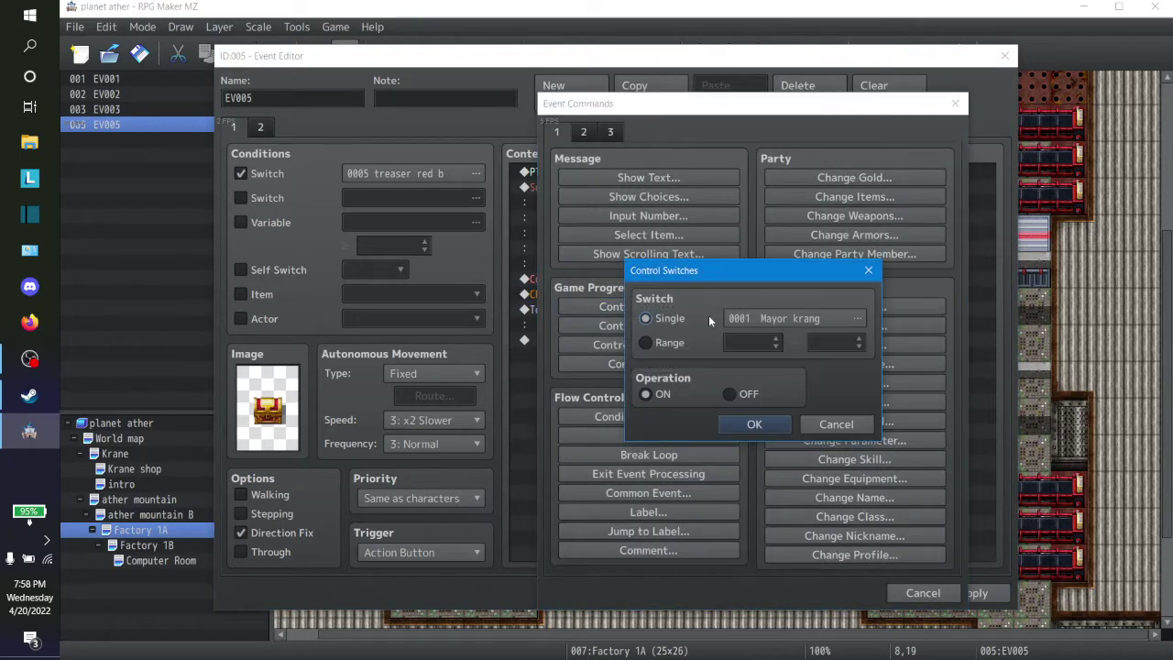
left_click(754, 322)
left_click(824, 250)
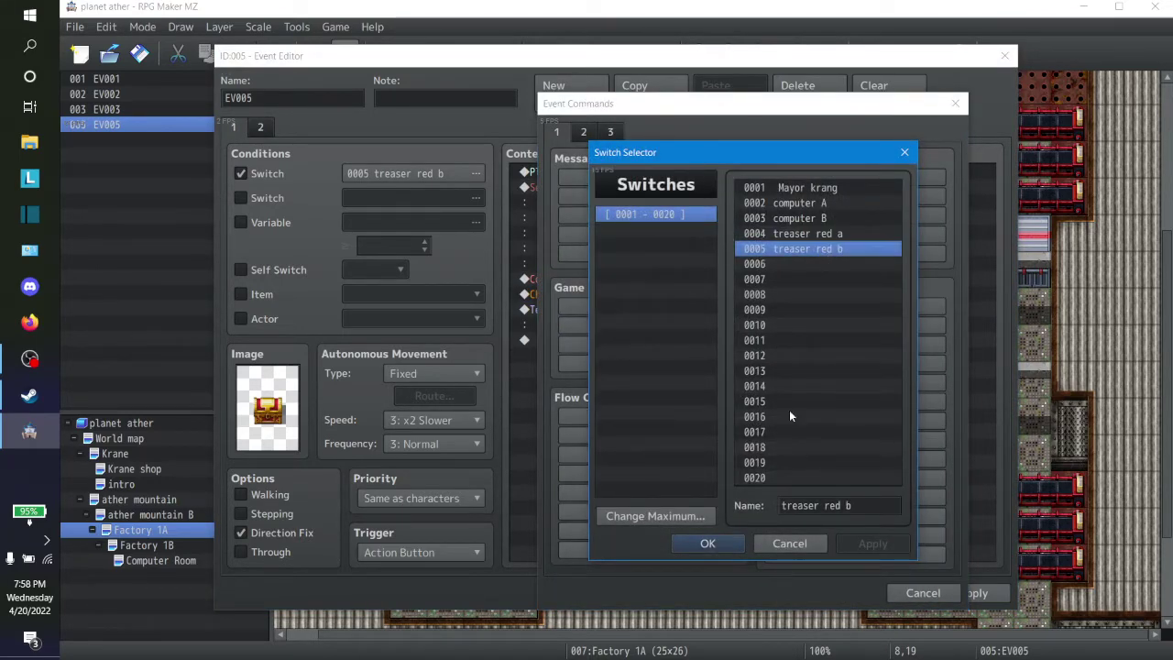
left_click(733, 546)
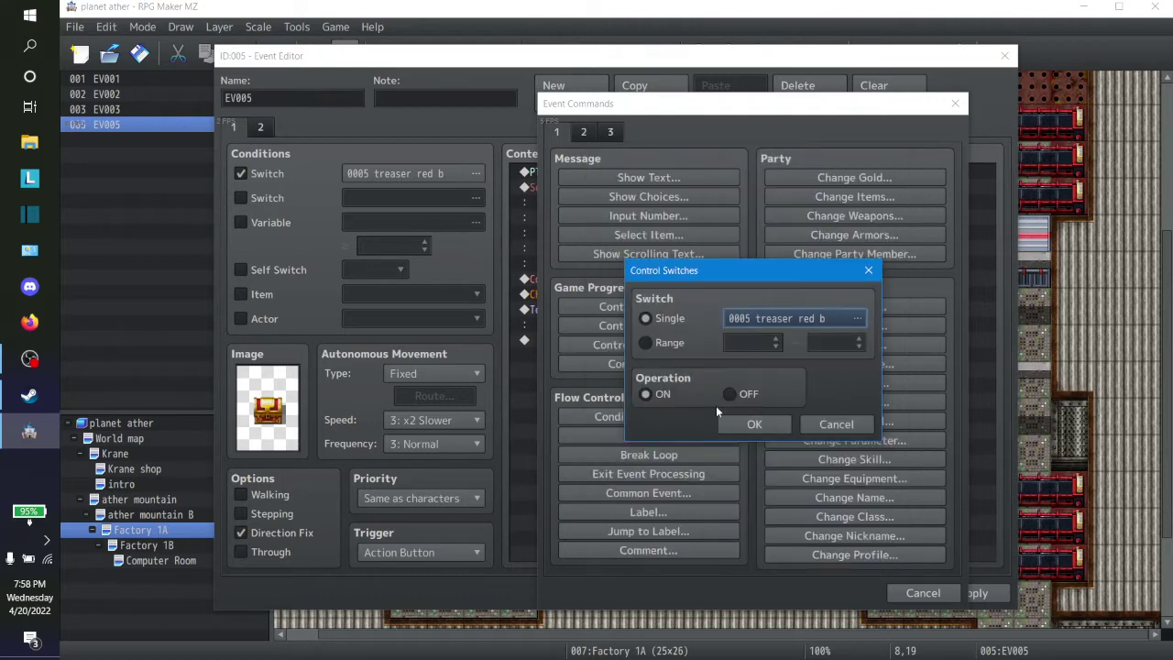
left_click(729, 394)
left_click(751, 423)
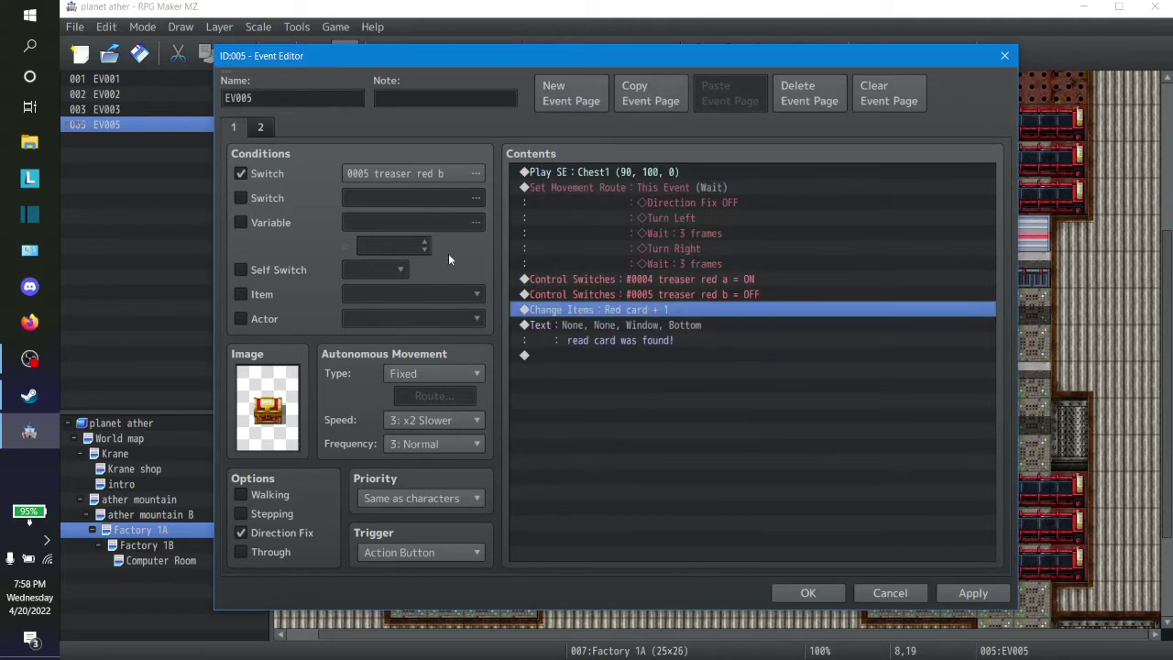
Move the switch 0005 "treaser red b" OFF command to the end of page 1, after the found-card text, by copying it and deleting the original
left_click_drag(687, 295, 662, 355)
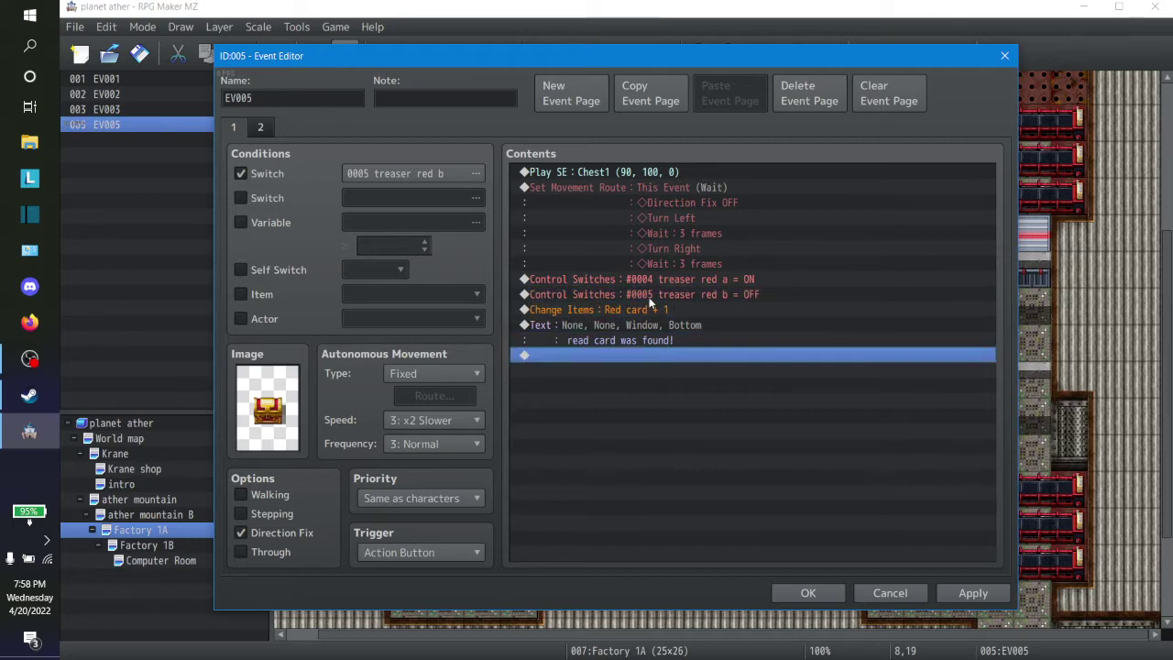
left_click_drag(650, 295, 729, 356)
right_click(718, 295)
left_click(749, 375)
left_click(659, 356)
right_click(659, 355)
left_click(696, 450)
left_click(684, 295)
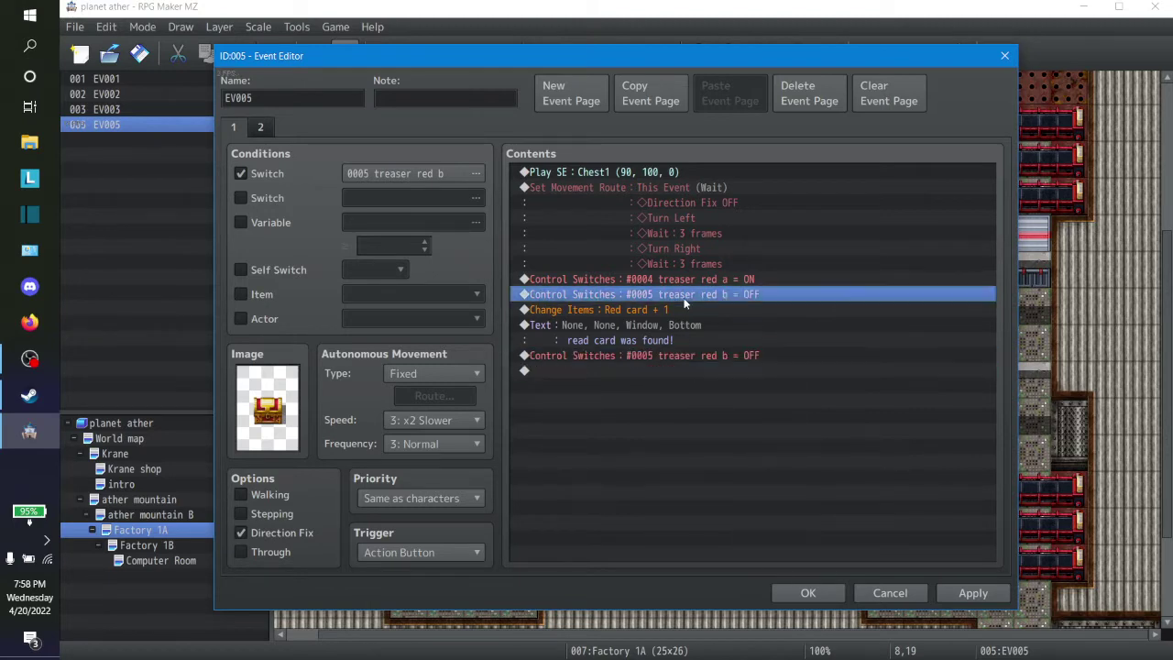
key("Delete")
Copy the switch 0004 "treaser red a" ON command to just above the final switch 0005 command, and delete the Change Items command
left_click(674, 282)
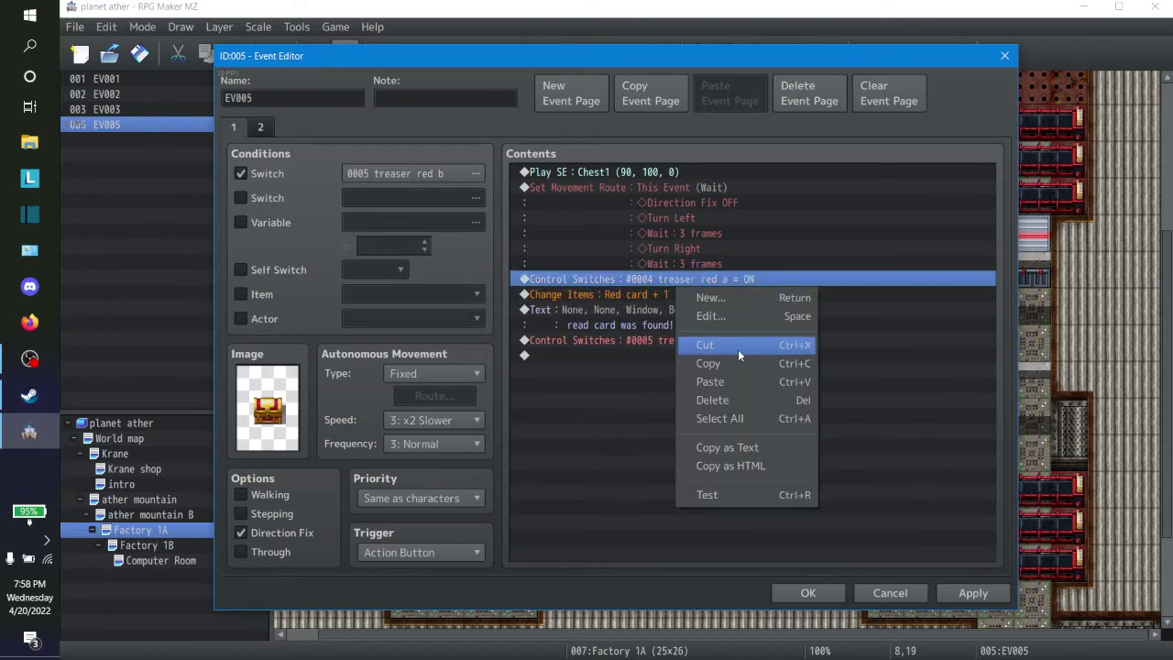
right_click(674, 284)
left_click(728, 366)
left_click(641, 341)
right_click(641, 341)
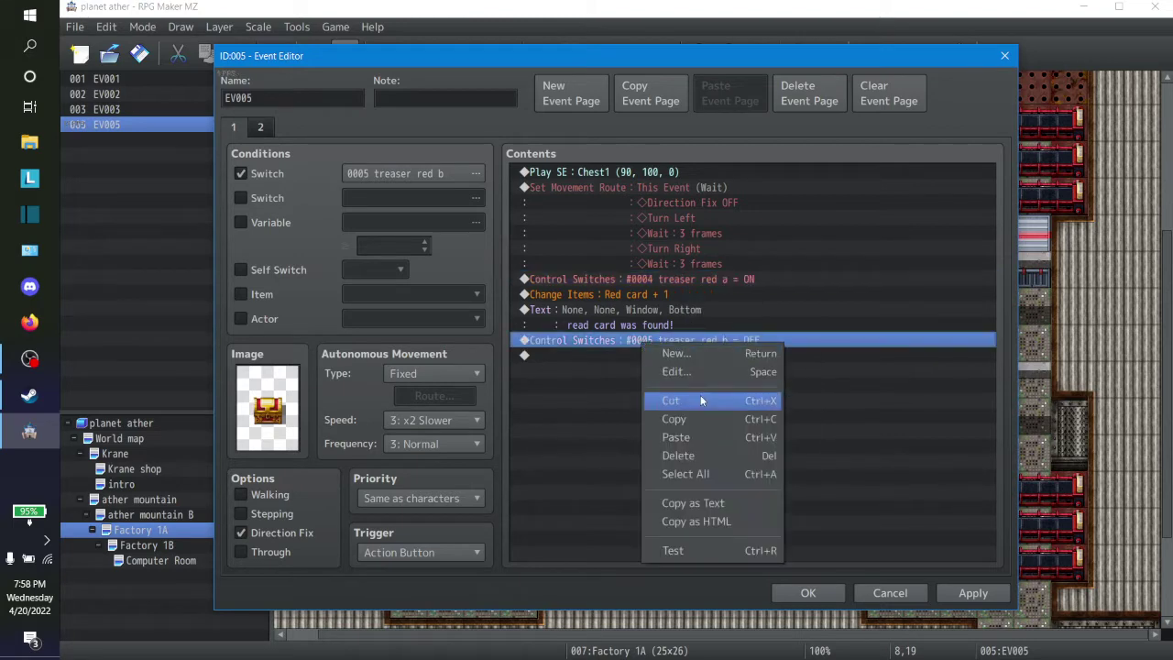
left_click(678, 436)
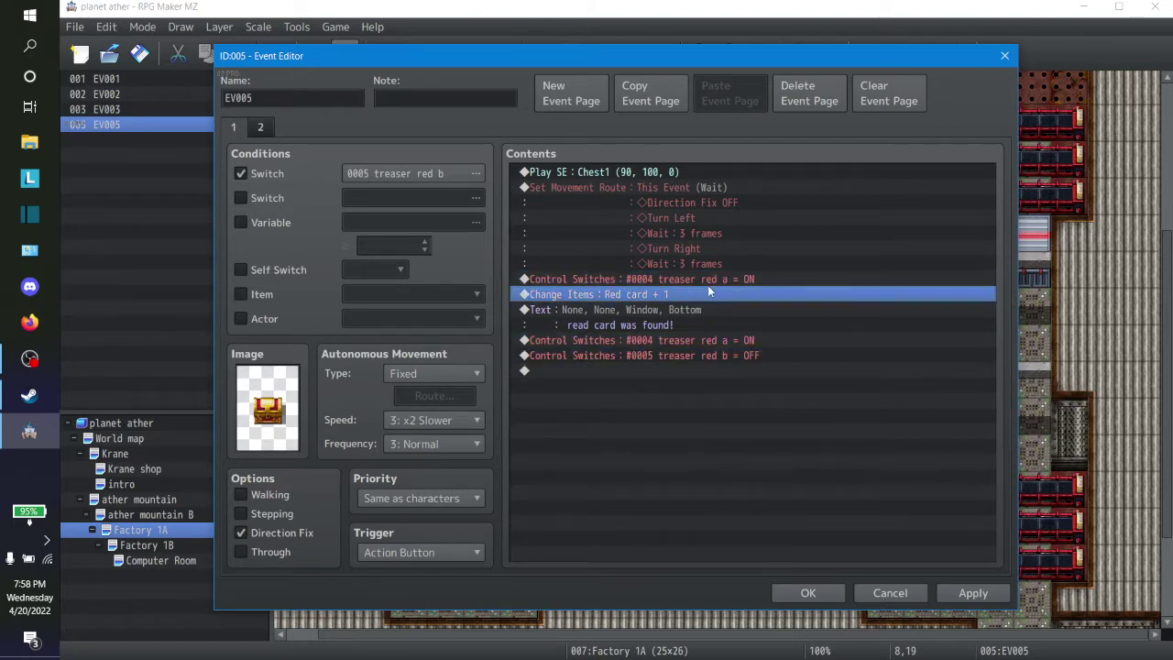
key("Delete")
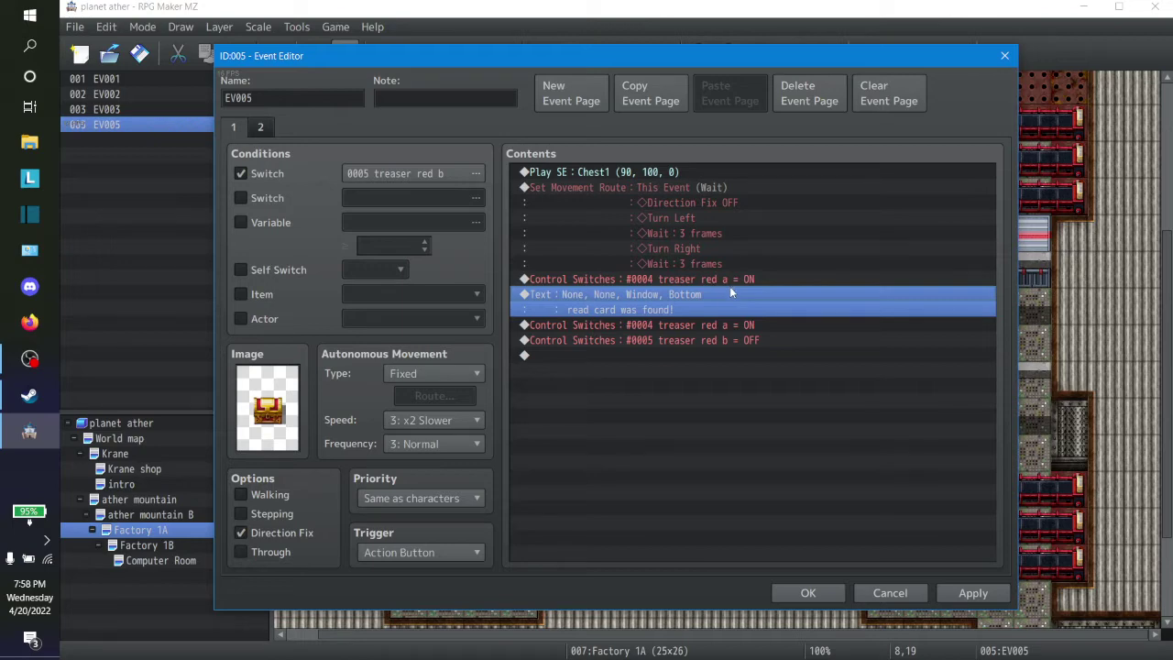
Insert a Change Items command on page 1 above the found-card text, adding one 0002 Red card
key("Down")
key("Down")
key("Down")
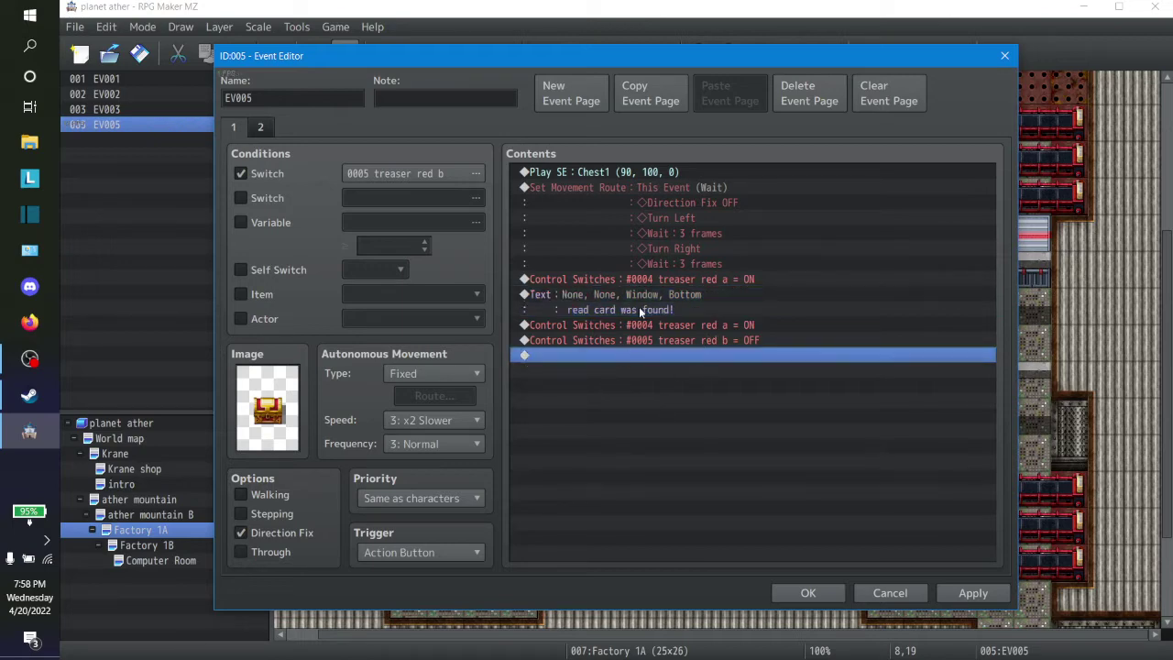
left_click(668, 293)
right_click(675, 293)
left_click(696, 306)
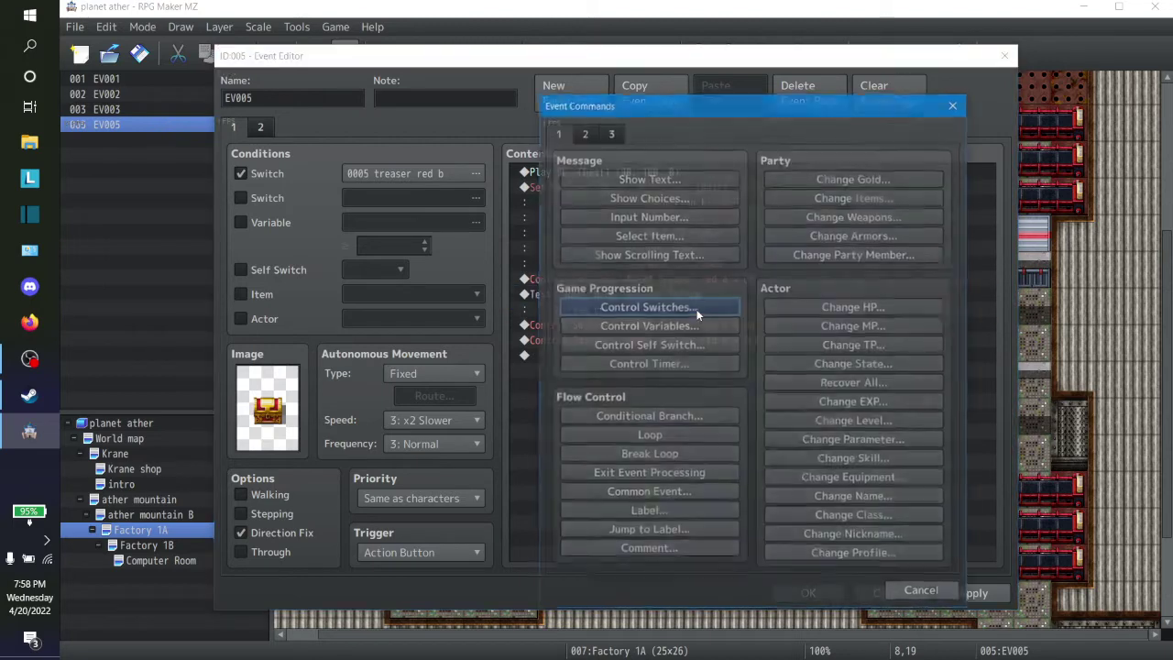
left_click(591, 135)
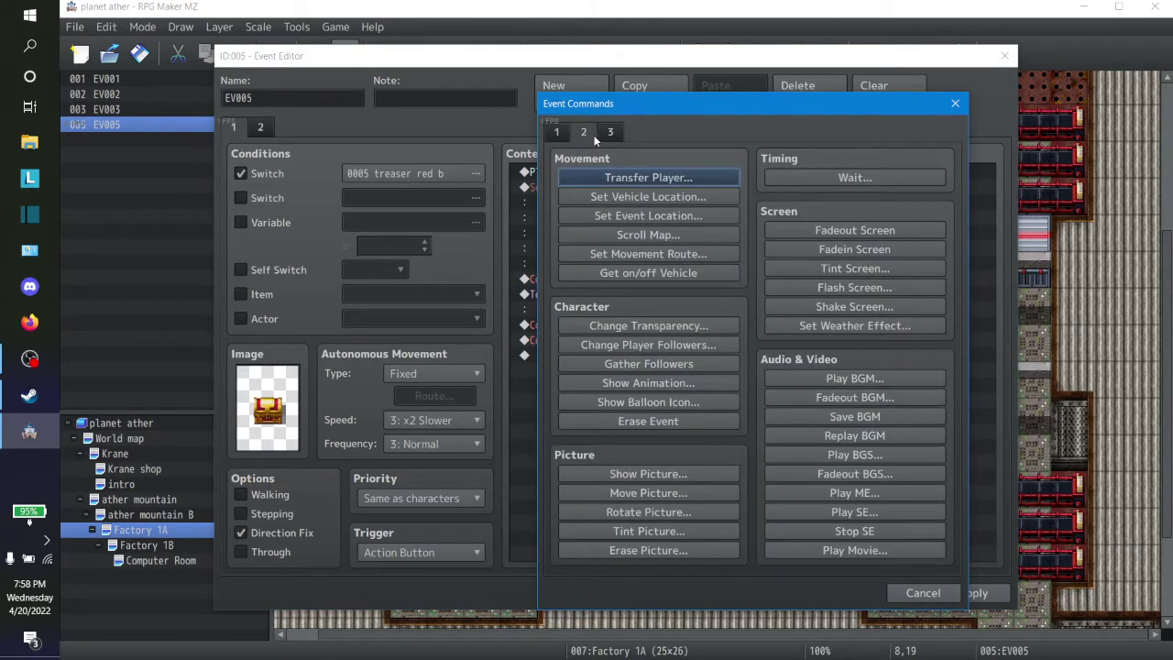
left_click(585, 133)
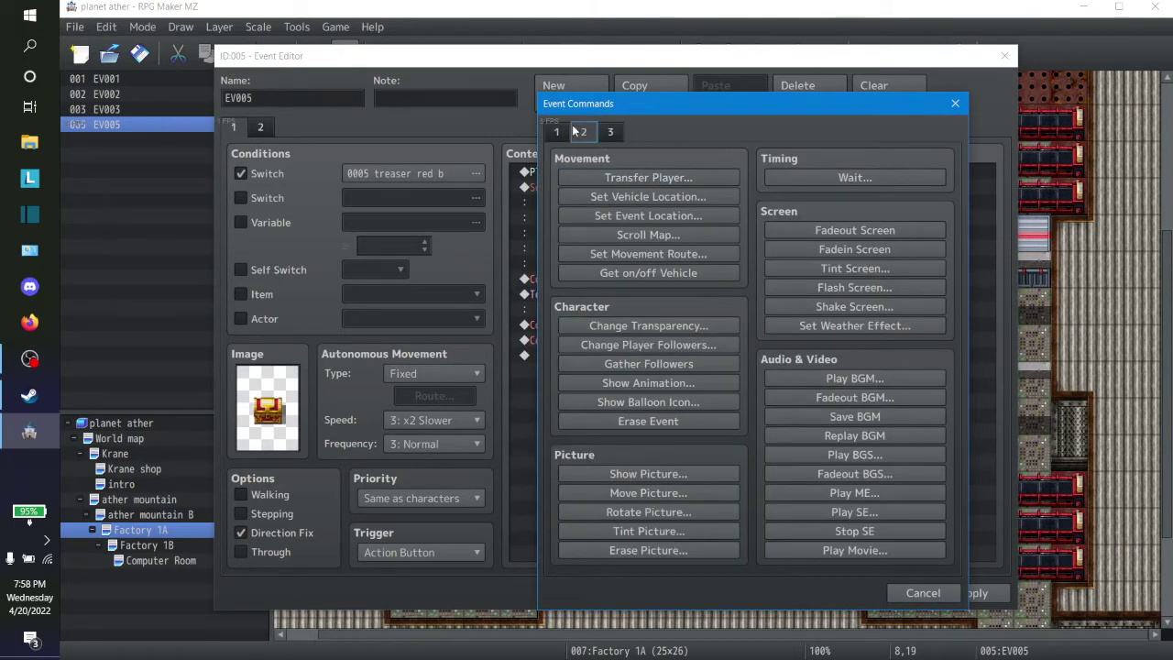
left_click(558, 132)
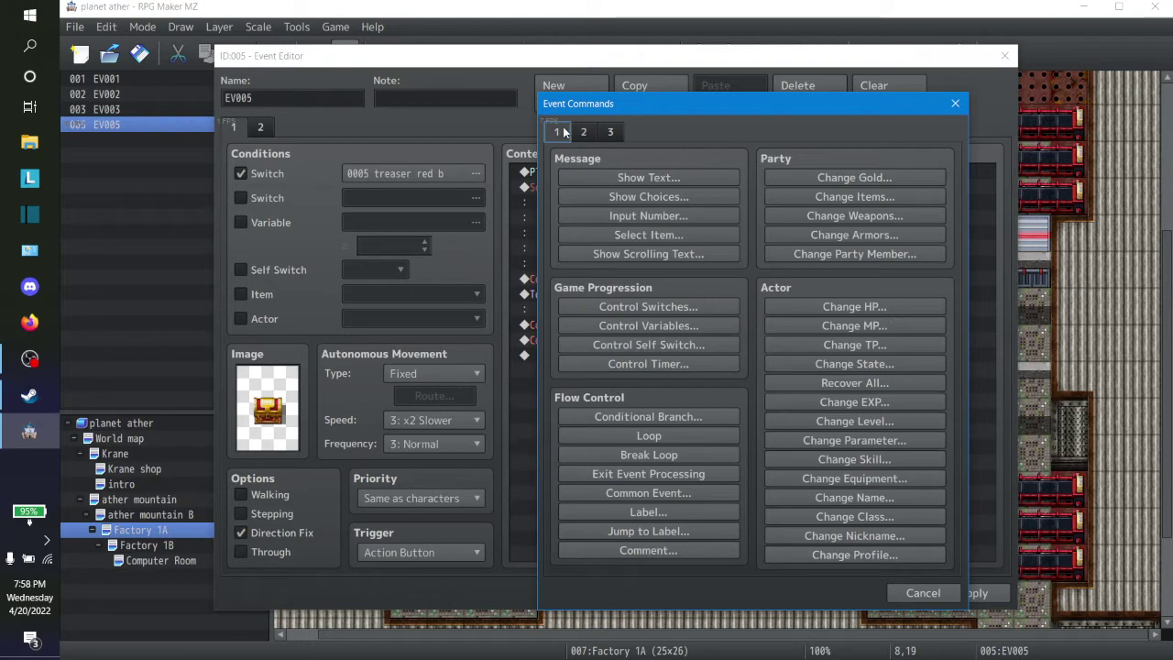
left_click(863, 196)
left_click(700, 291)
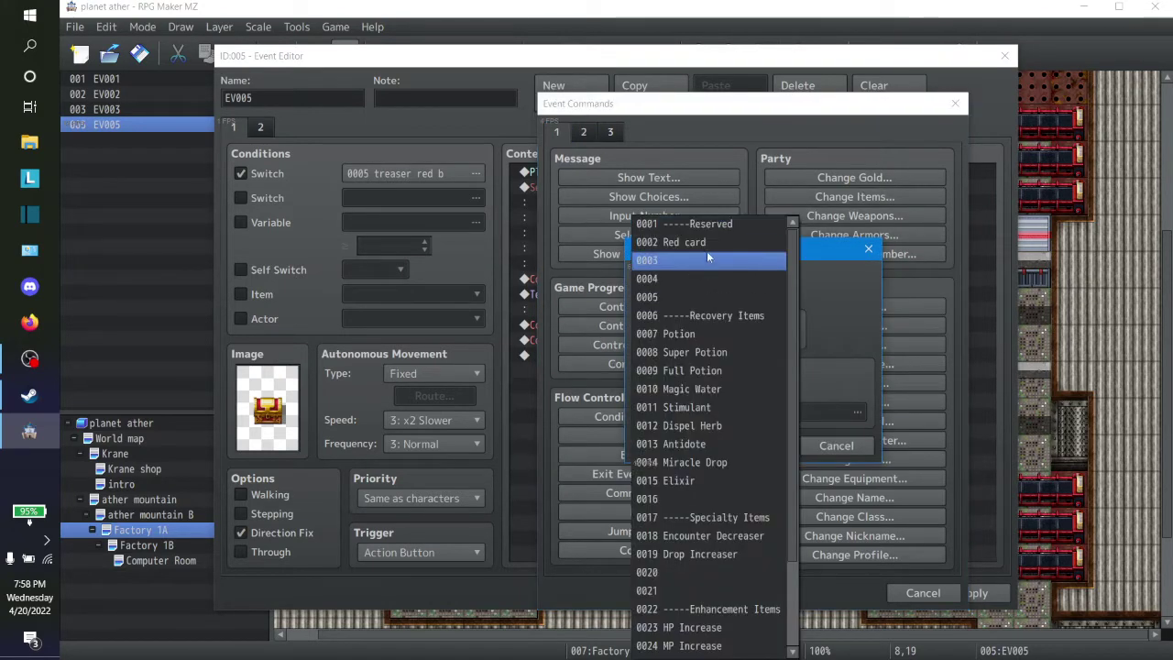
left_click(706, 251)
left_click(754, 446)
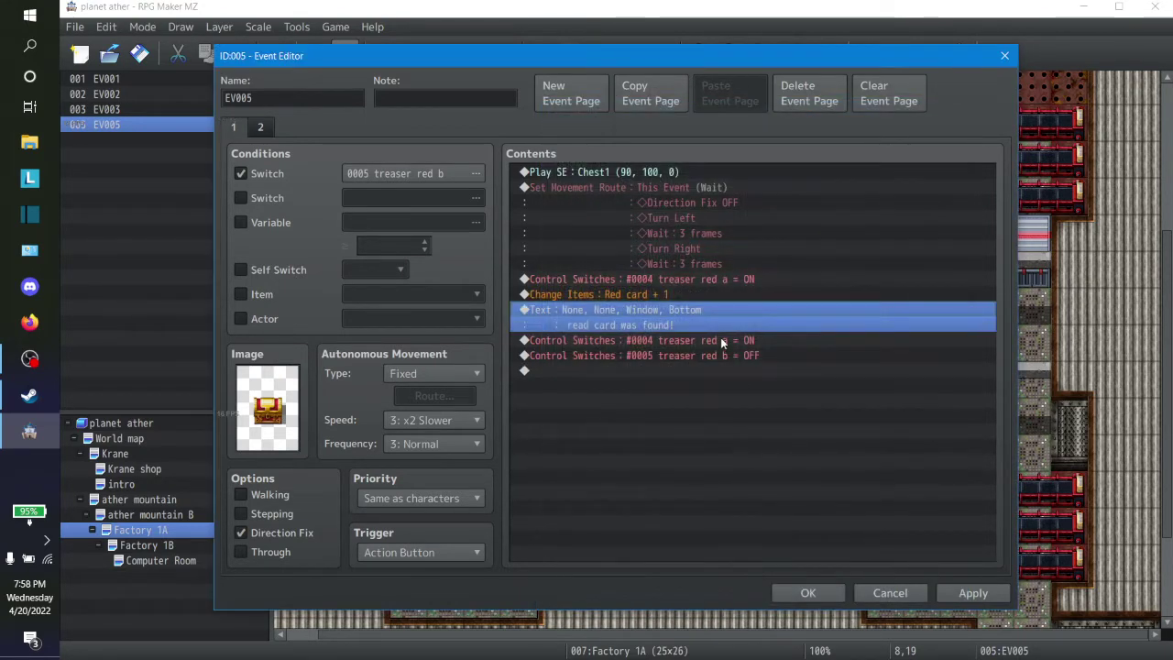
Delete the switch 0004 "treaser red a" ON command above the Change Items command on page 1, and save the event
left_click(679, 283)
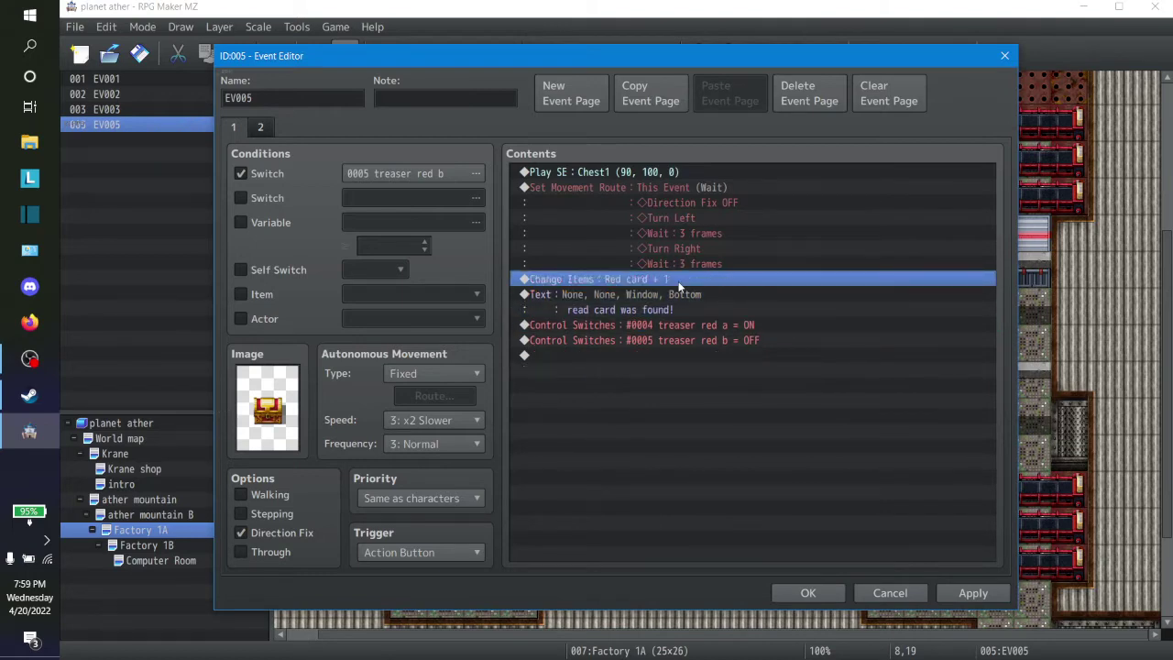
key("Delete")
left_click(971, 595)
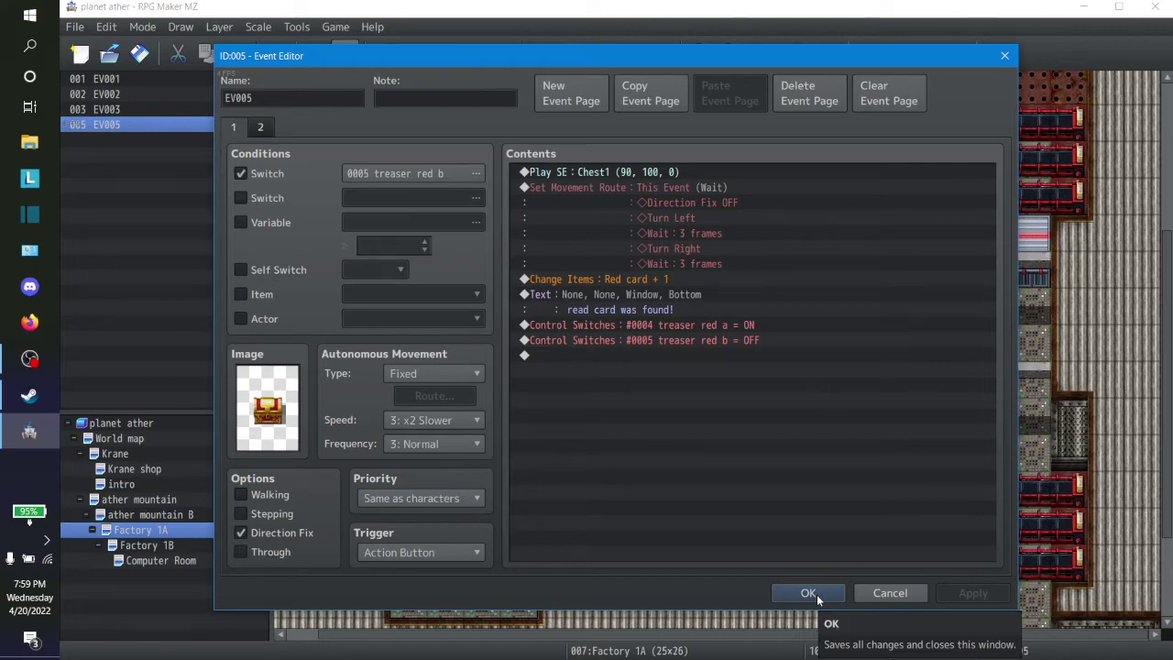
left_click(816, 594)
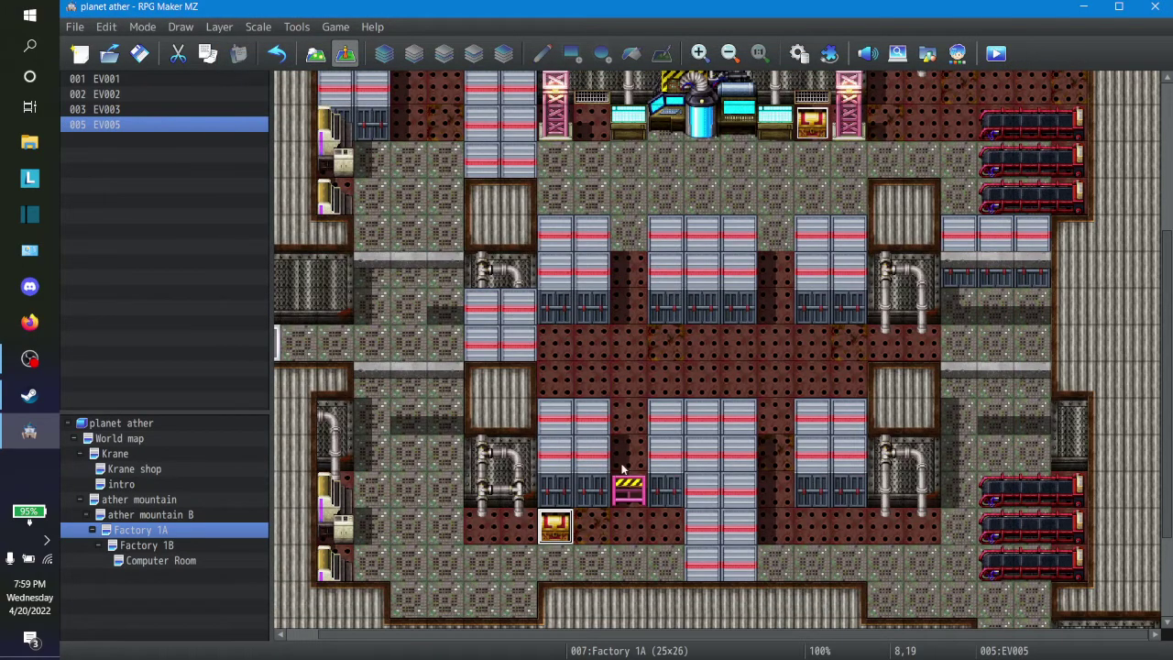
In the chest event EV003 beside the machine, set page 3's switch condition to 0005 "treaser red b"
left_click(814, 128)
right_click(818, 128)
left_click(847, 136)
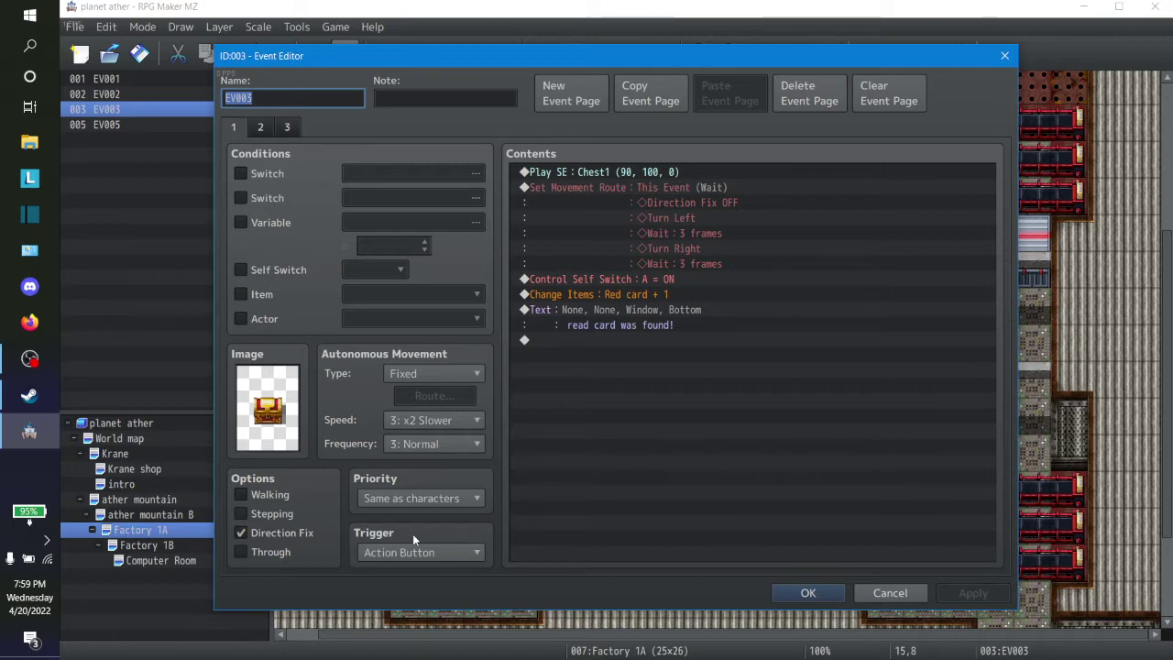
left_click(287, 126)
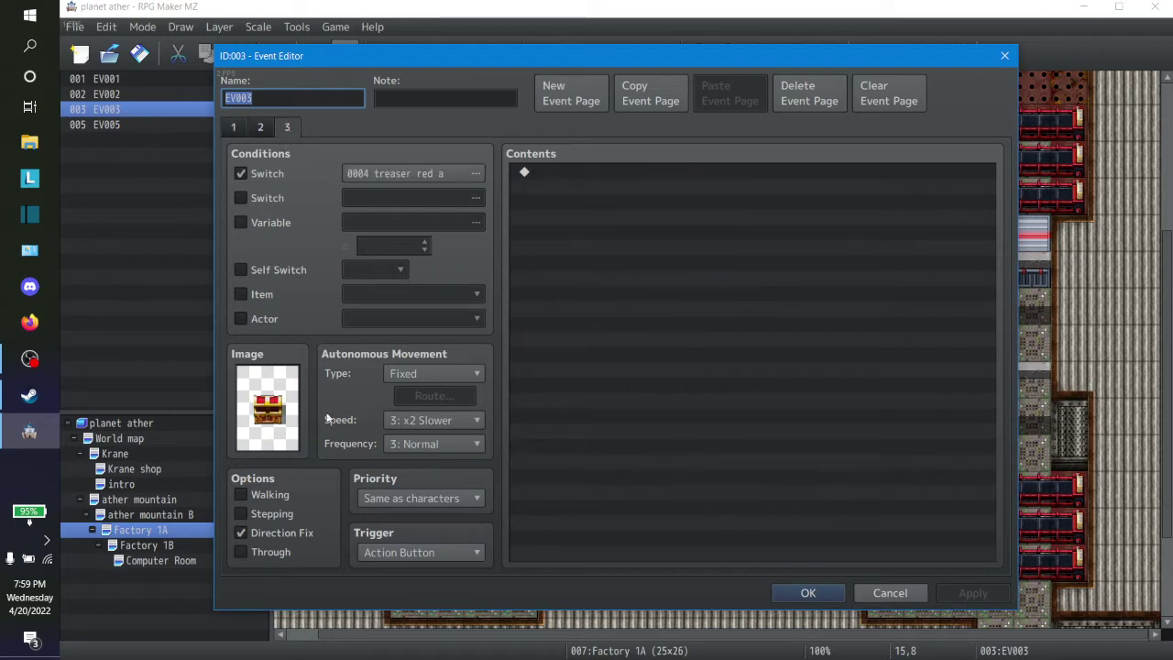
left_click(261, 128)
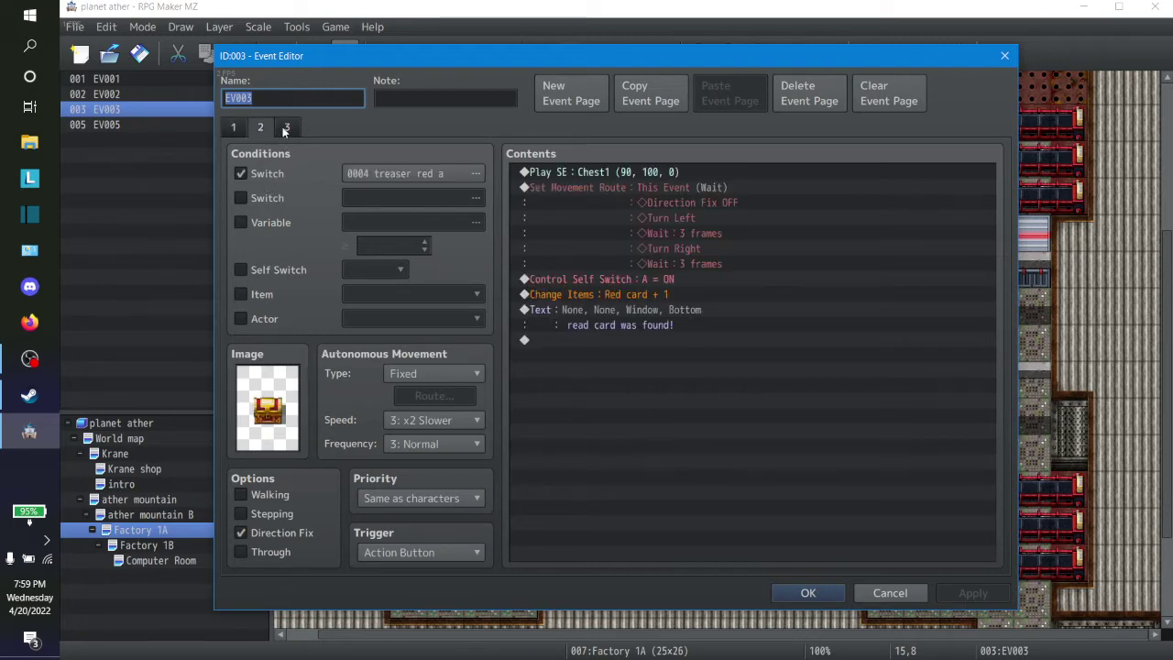
left_click(286, 128)
left_click(261, 128)
left_click(288, 128)
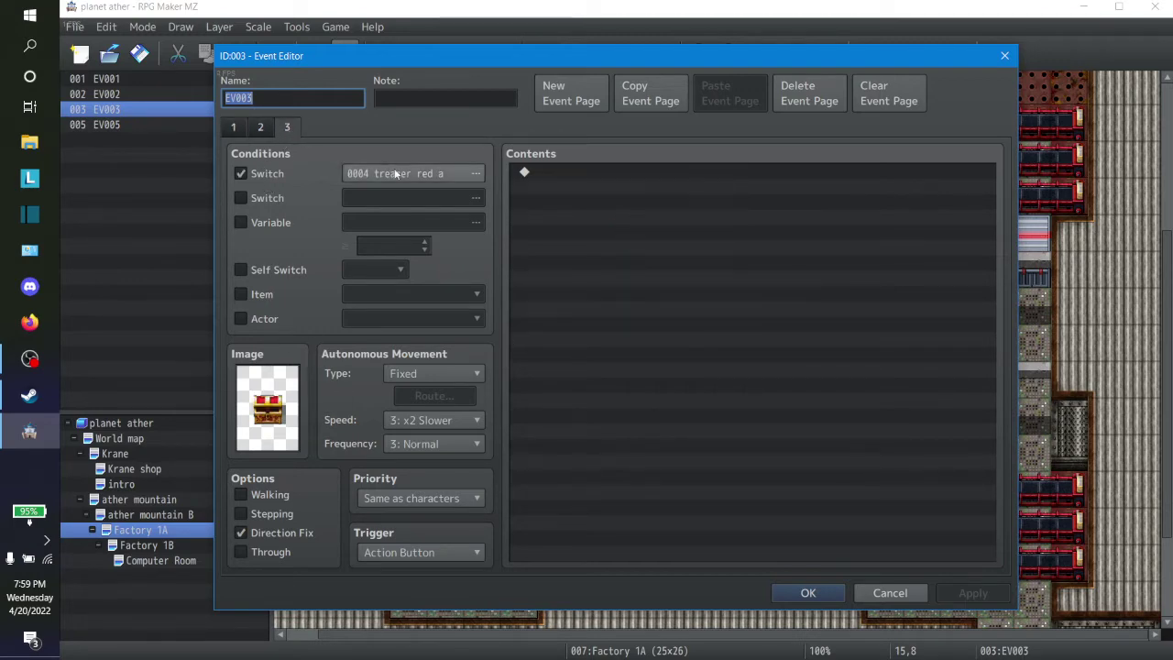
left_click(395, 173)
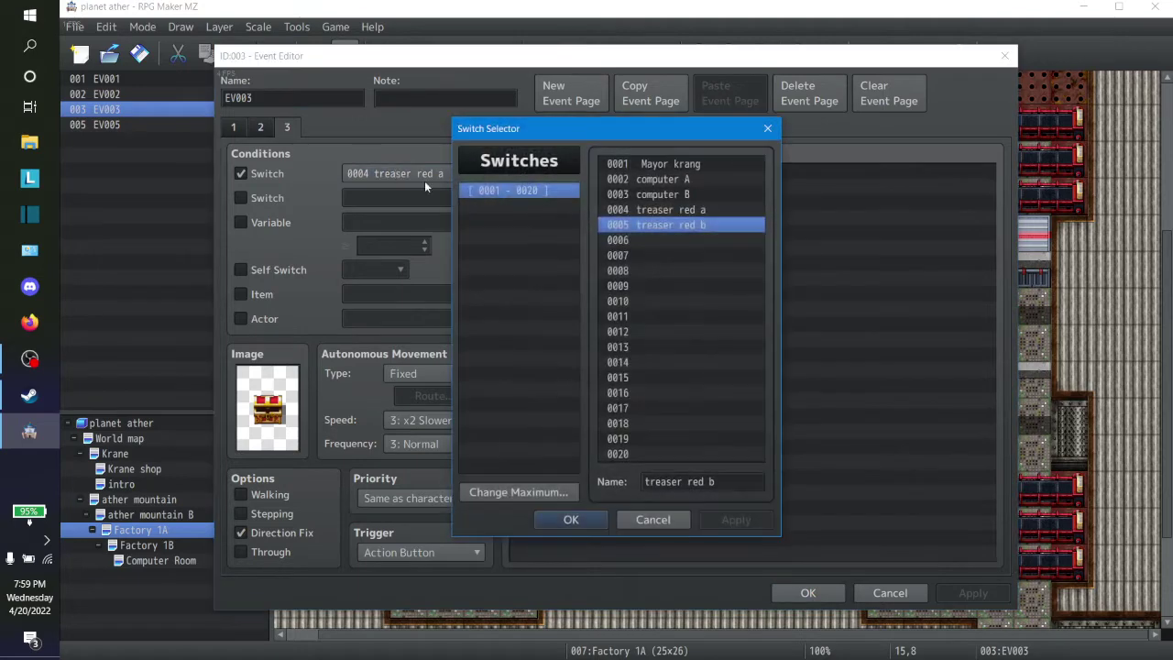
left_click(599, 521)
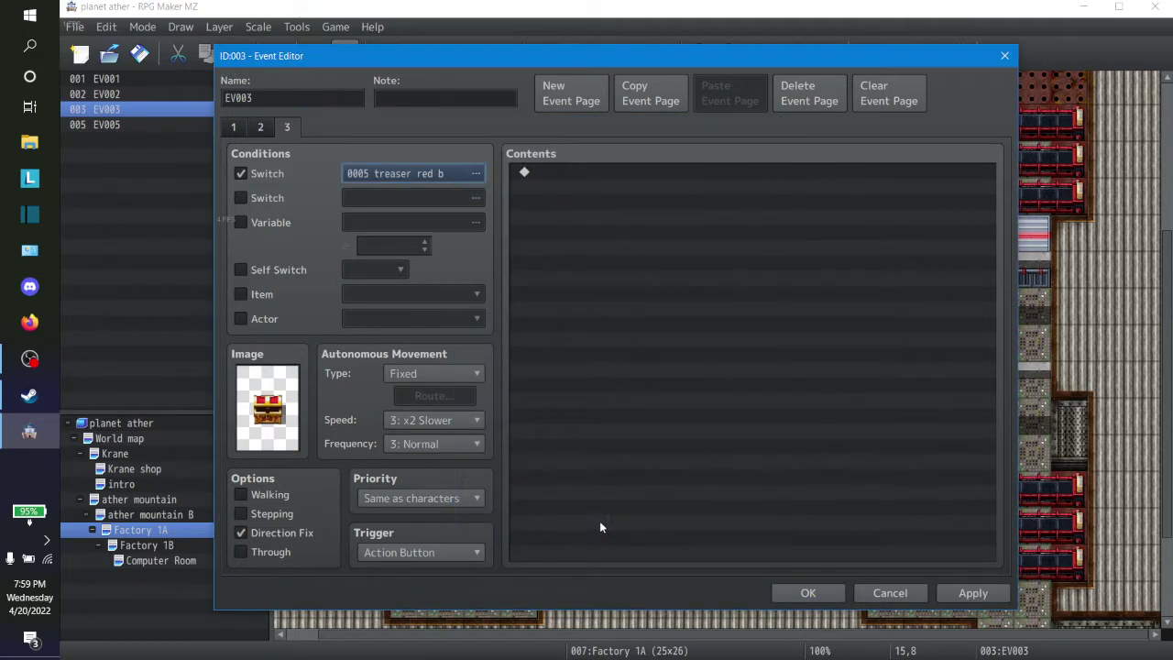
Duplicate page 3 of EV003 as a new page 4, keeping its switch condition
left_click(270, 129)
left_click(286, 127)
left_click(650, 92)
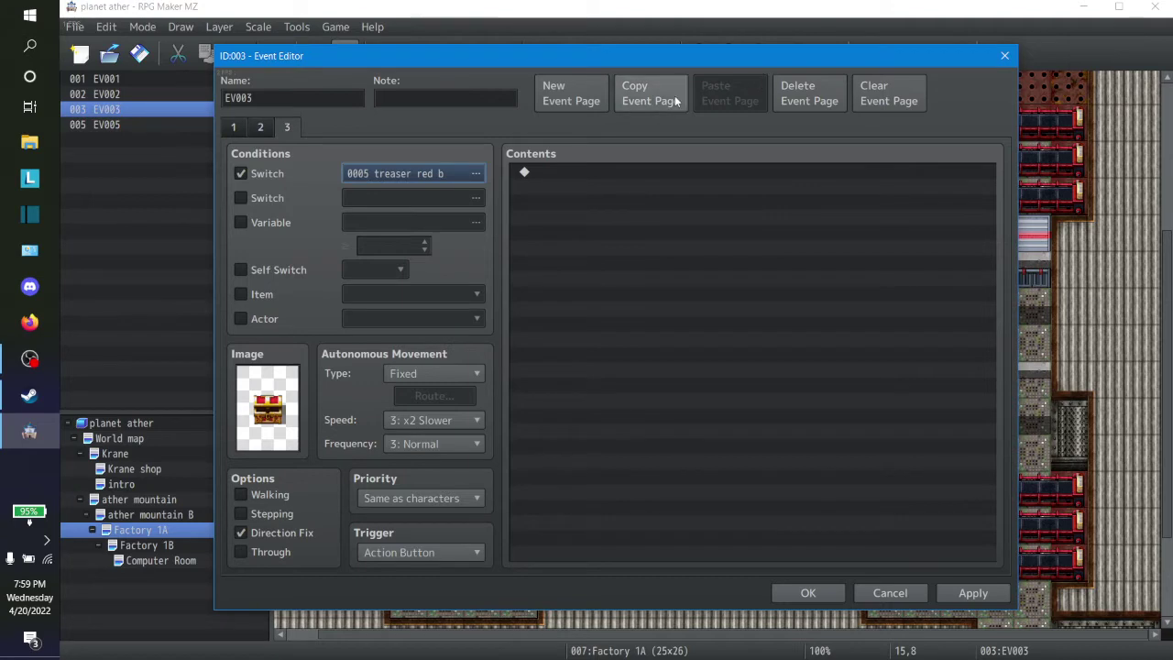
left_click(731, 95)
left_click(429, 177)
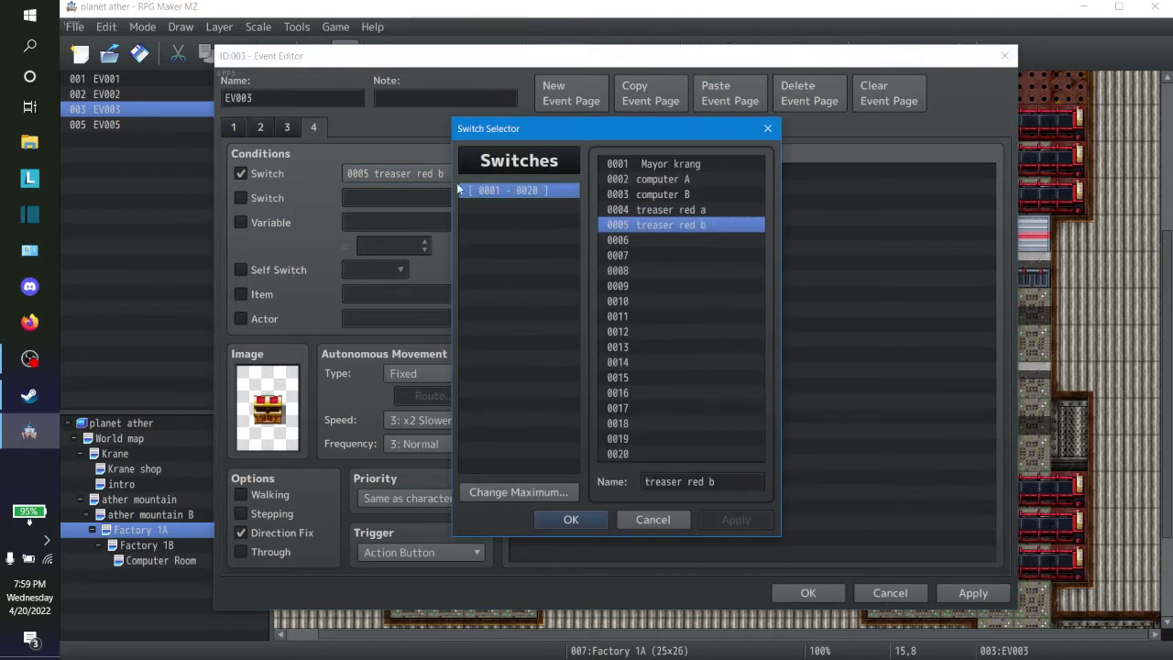
left_click(570, 519)
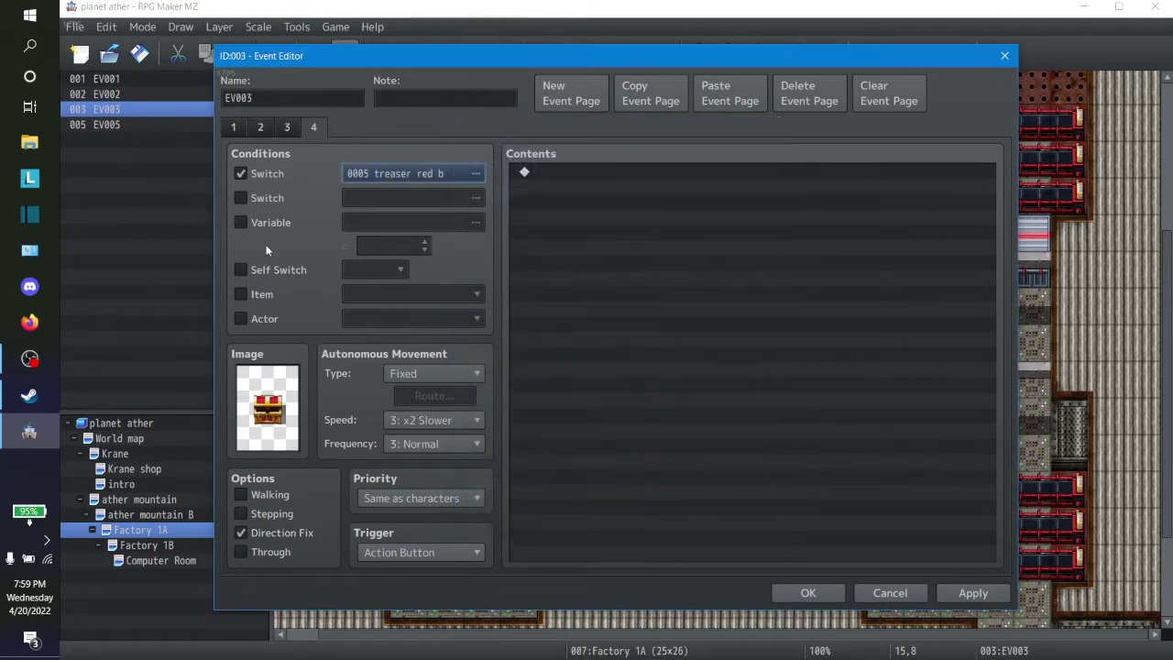
left_click(364, 175)
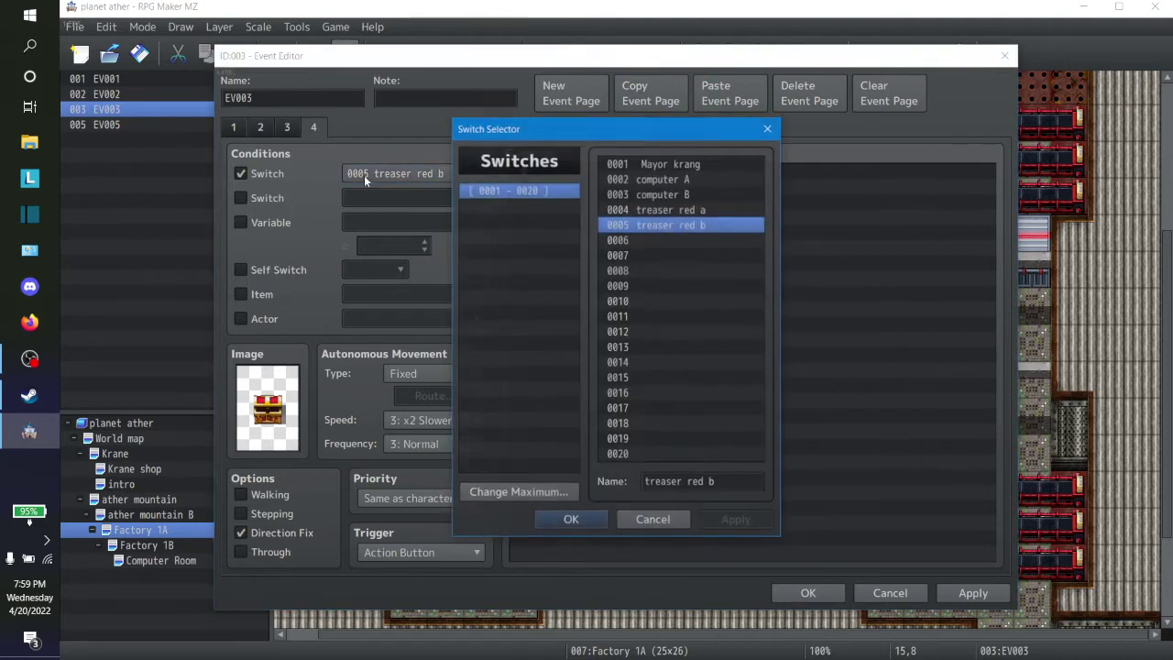
left_click(652, 519)
Replace page 4's switch condition with the item condition 0002 Red card, and save the event
left_click(242, 172)
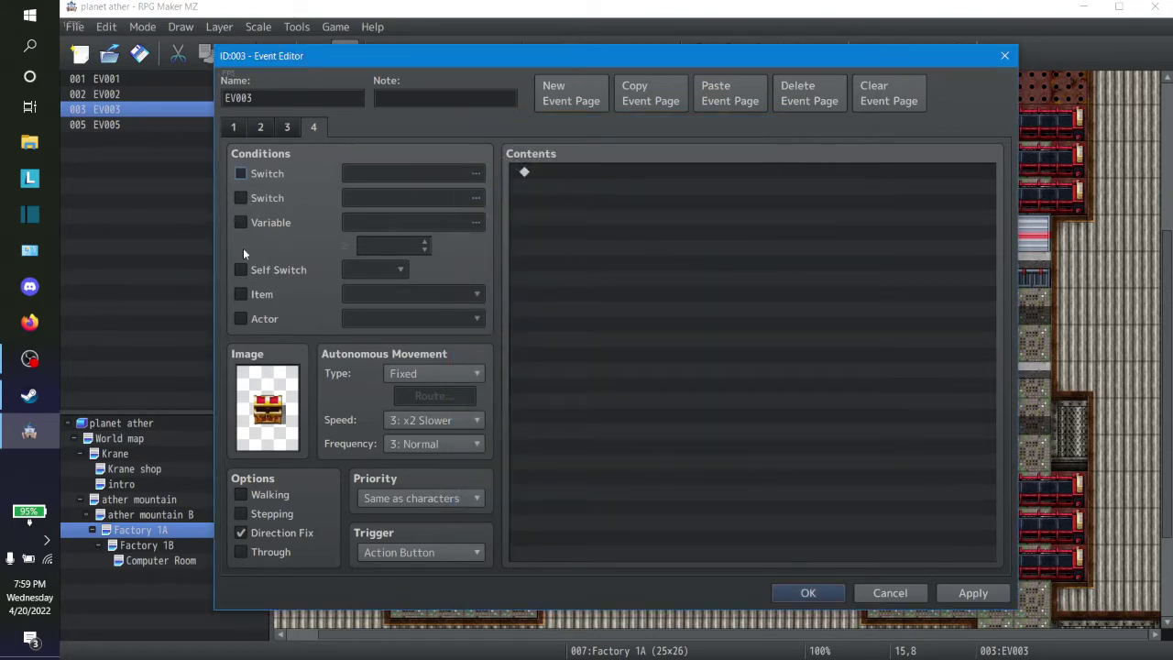
left_click(241, 294)
left_click(444, 295)
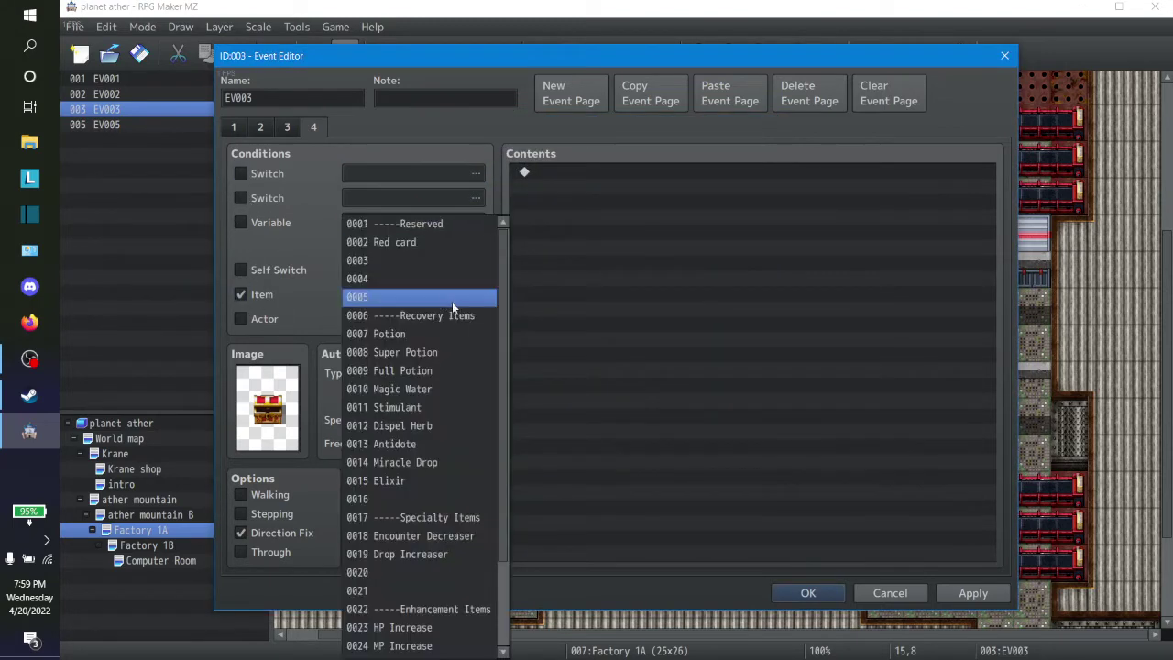
left_click(410, 251)
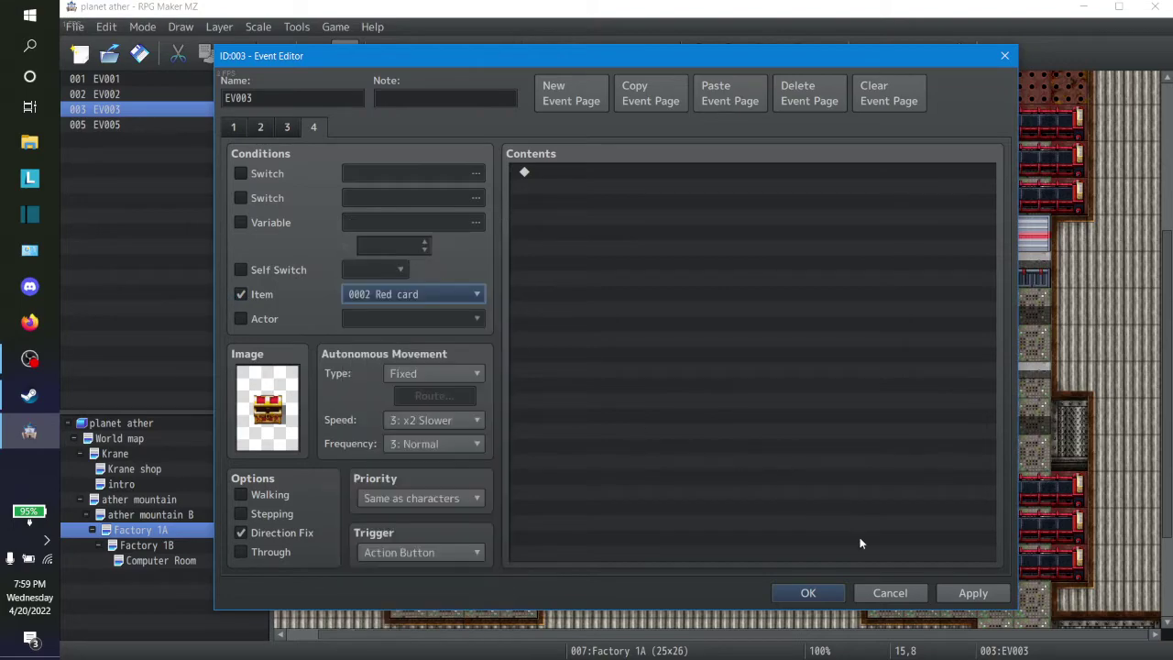
left_click(969, 591)
left_click(792, 592)
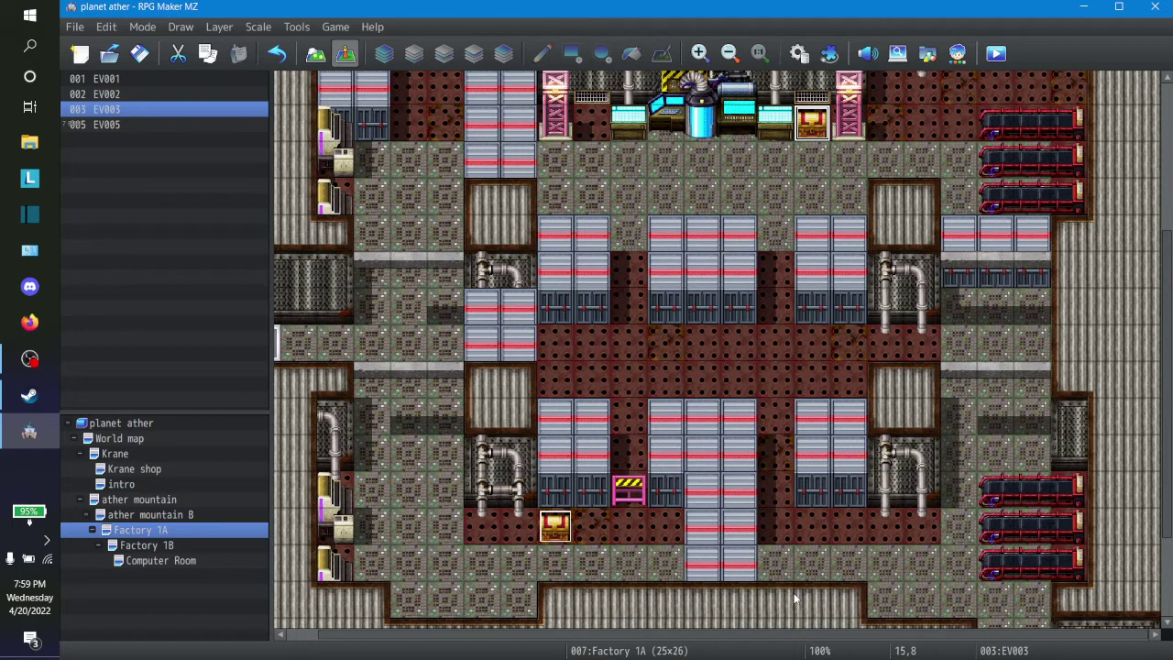
left_click(554, 525)
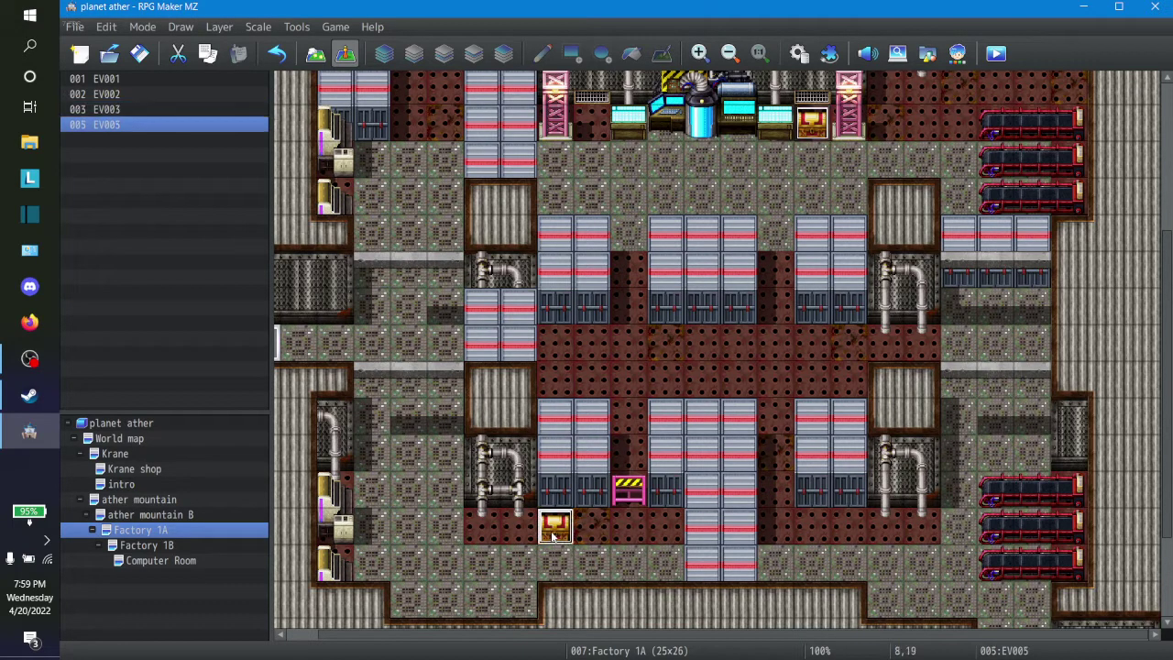
right_click(554, 527)
left_click(613, 422)
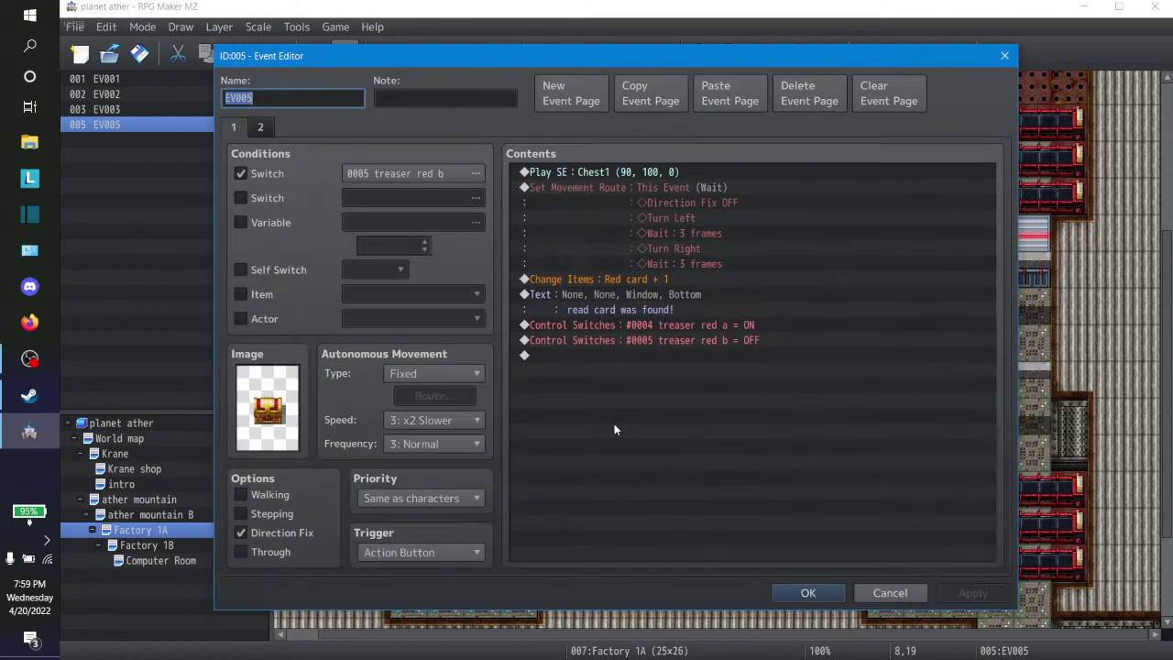
left_click(885, 593)
Delete page 4 with the Red card condition from the chest event EV003, and save the event
left_click(812, 136)
right_click(812, 136)
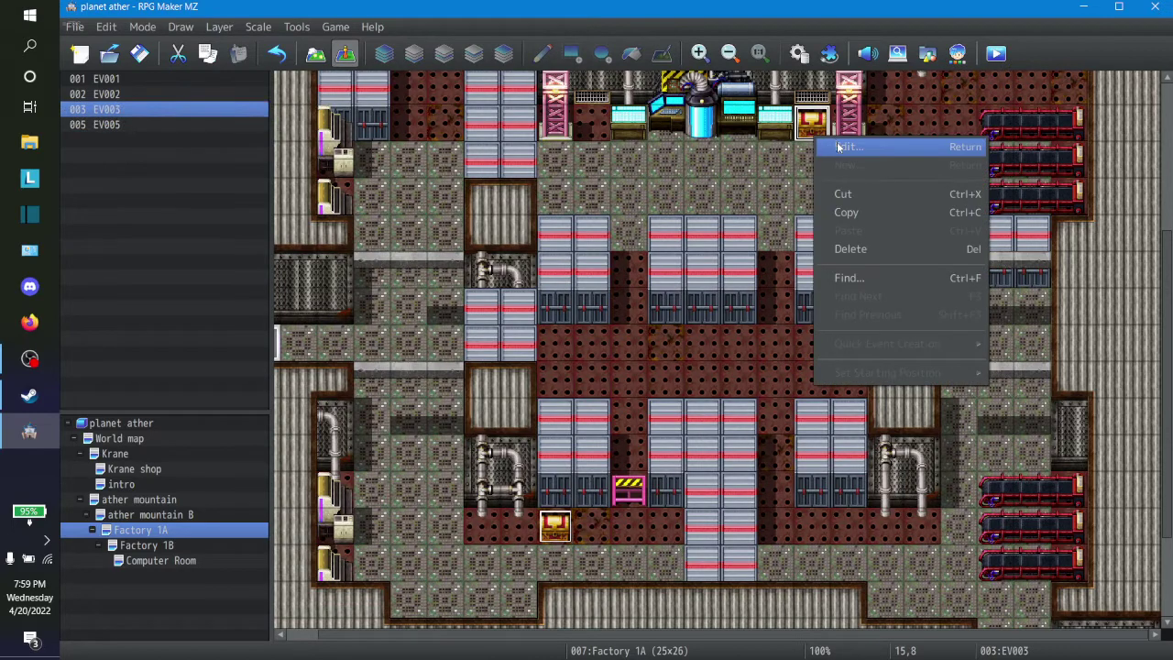
left_click(829, 148)
left_click(314, 127)
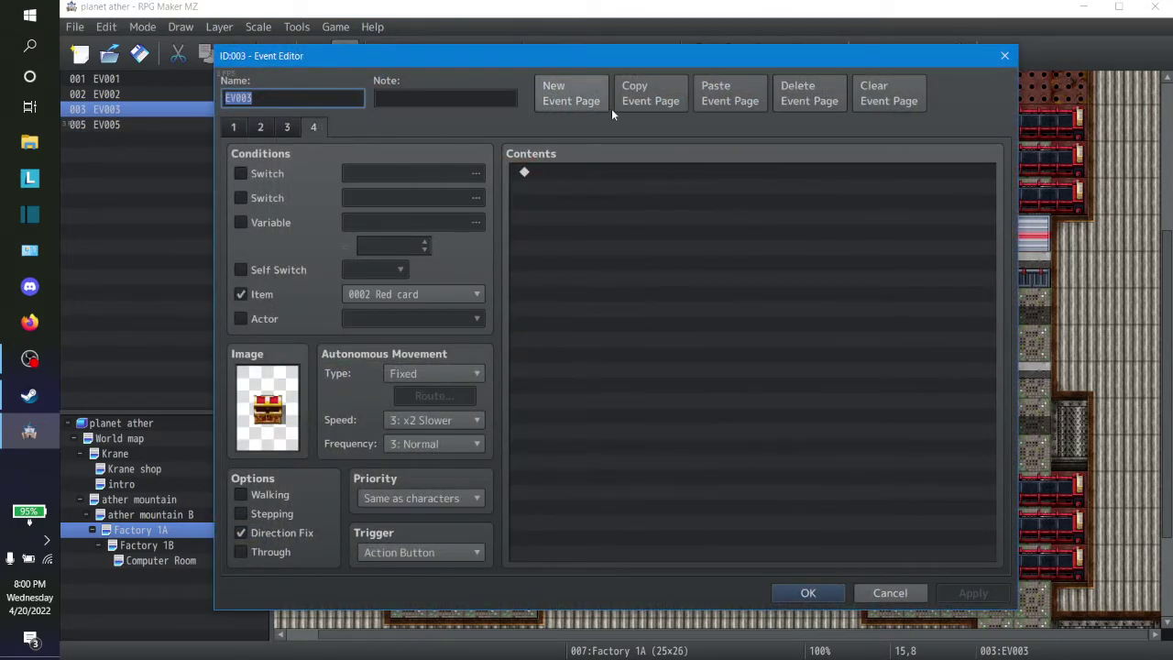
left_click(788, 92)
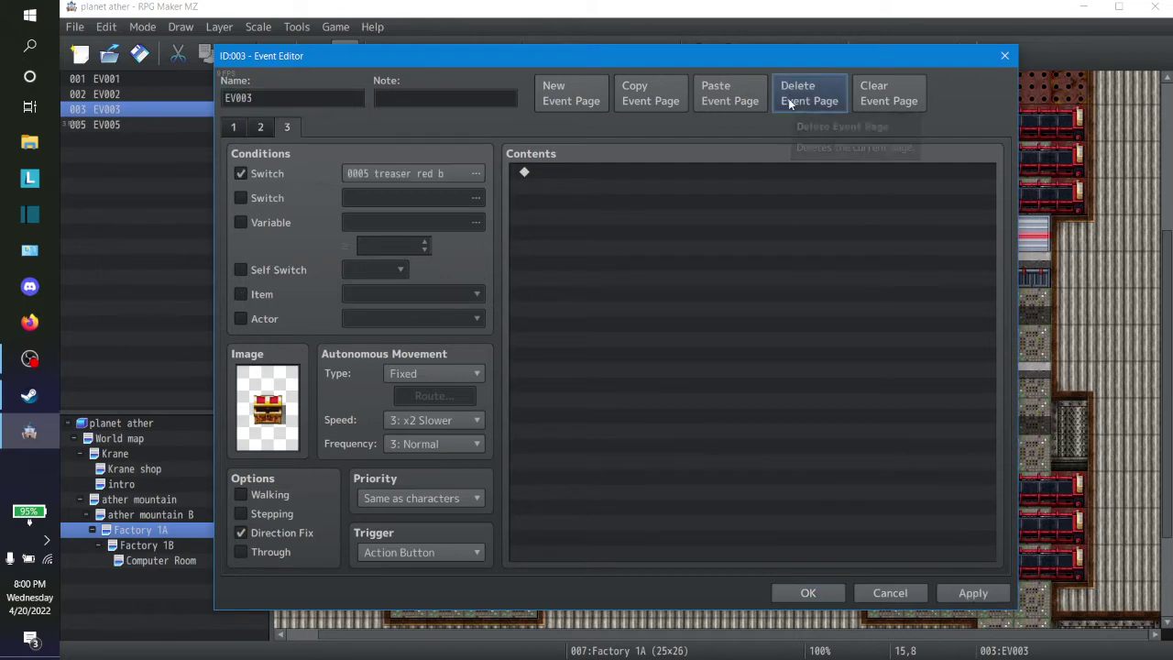
left_click(244, 129)
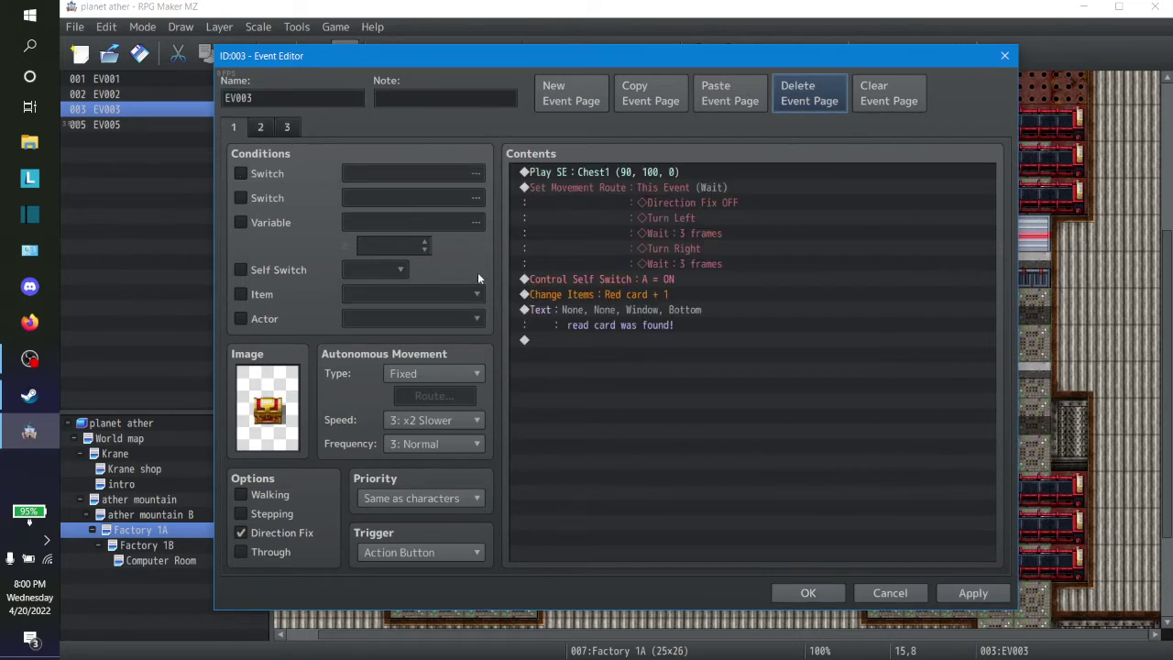
left_click(973, 593)
left_click(808, 592)
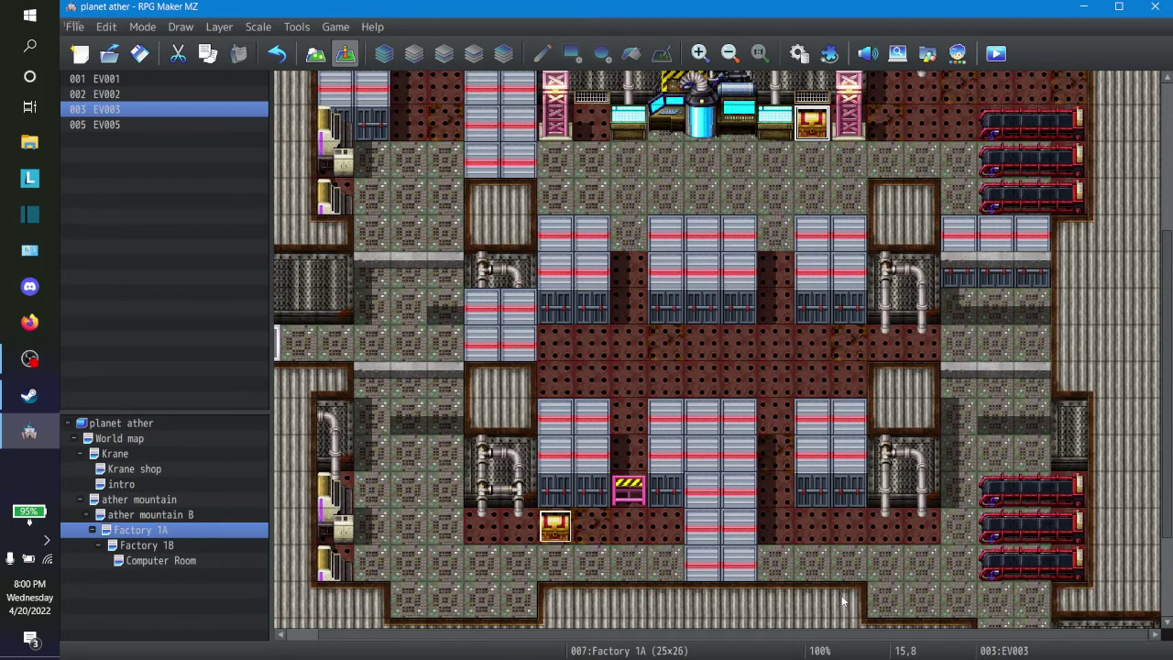
scroll(775, 427, "up", 3)
scroll(714, 375, "down", 2)
scroll(738, 373, "up", 1)
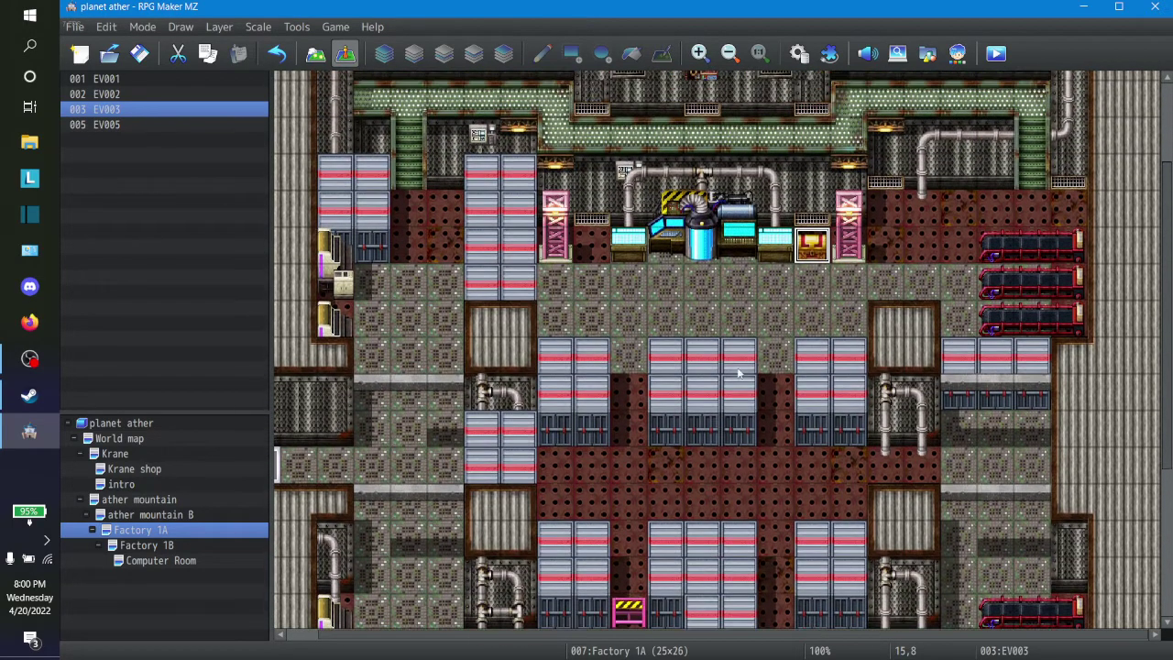
scroll(738, 373, "down", 4)
scroll(723, 340, "up", 4)
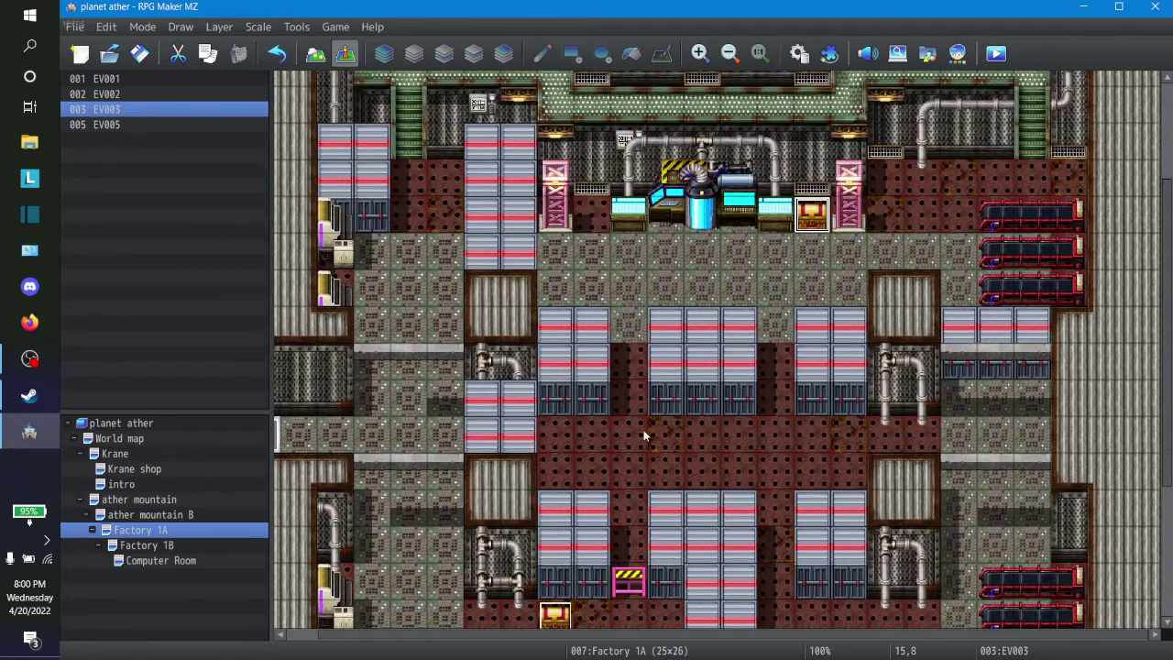
scroll(643, 429, "down", 4)
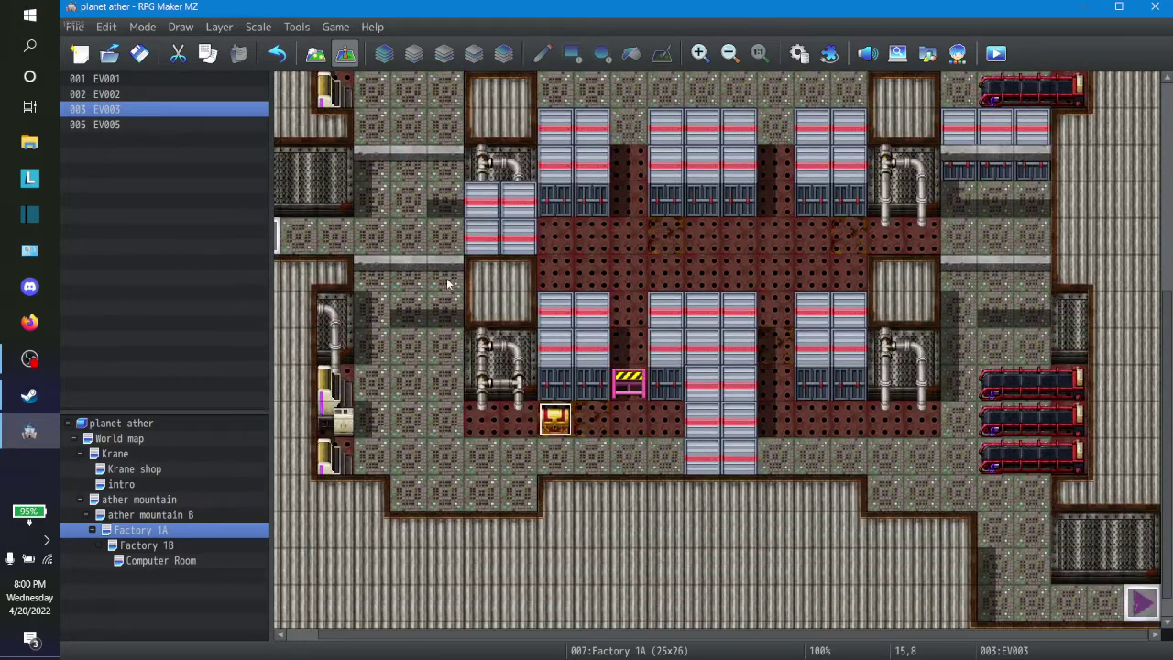
scroll(544, 315, "up", 3)
scroll(545, 314, "down", 1)
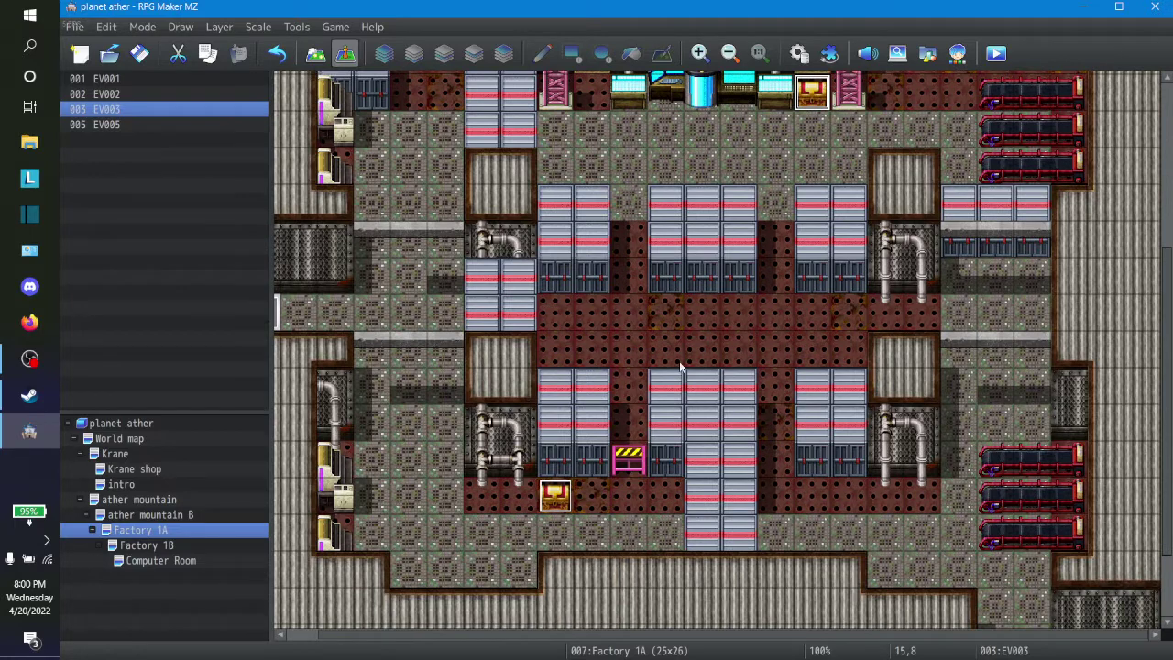
scroll(682, 368, "down", 1)
scroll(714, 380, "up", 5)
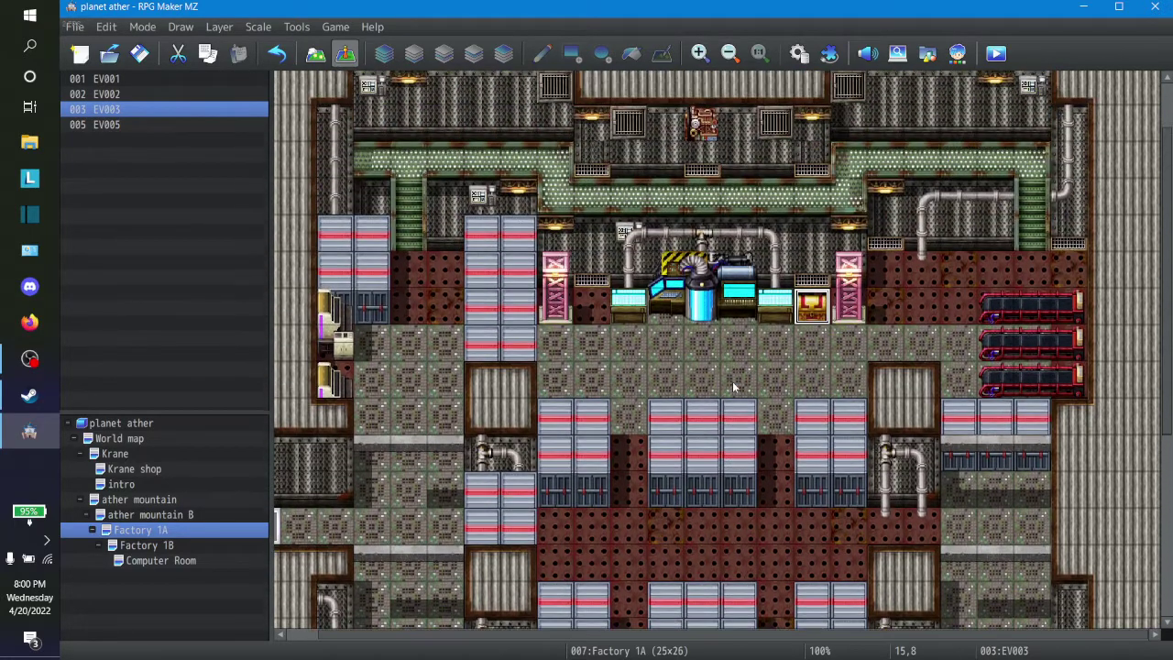
scroll(733, 387, "up", 1)
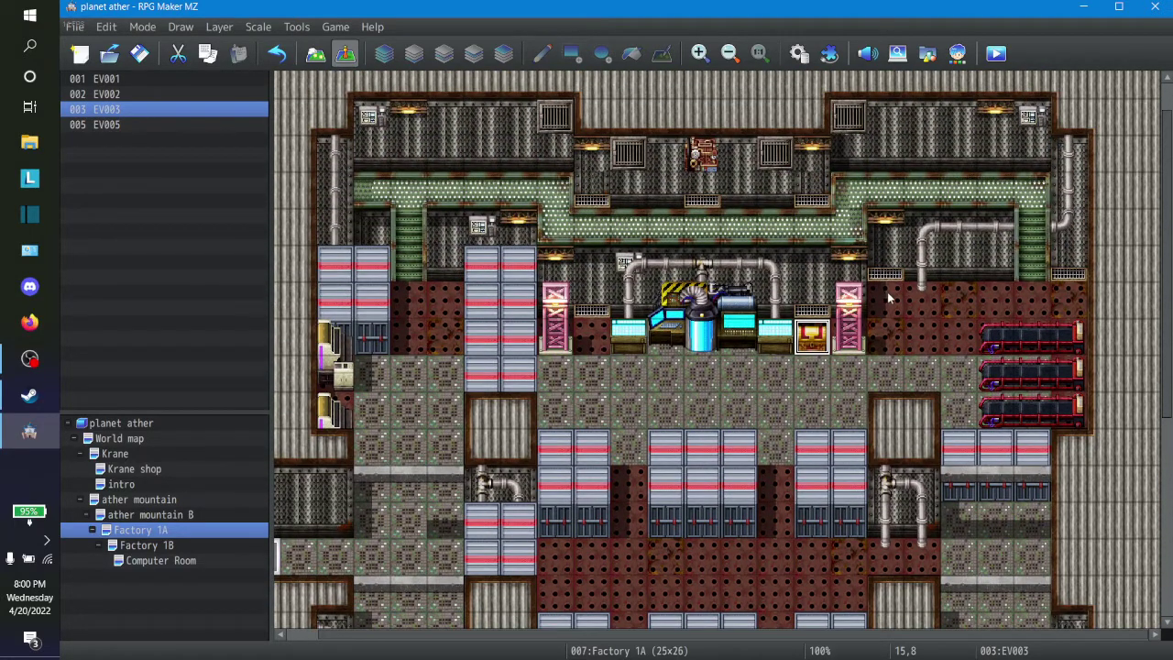
left_click(952, 298)
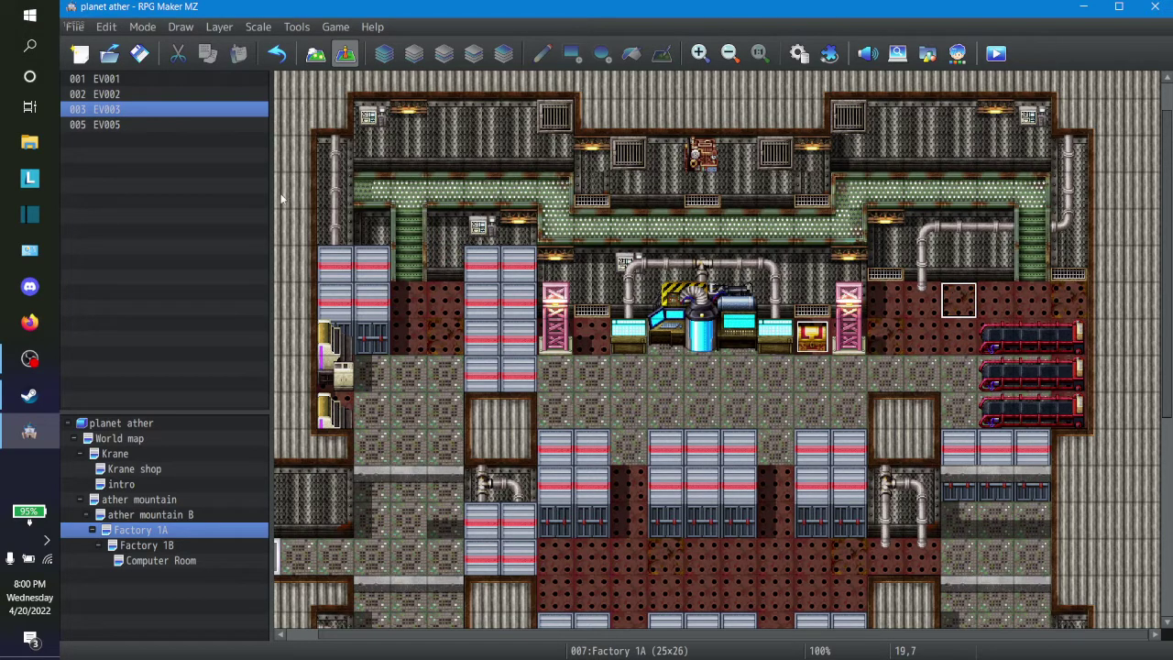
left_click(370, 190)
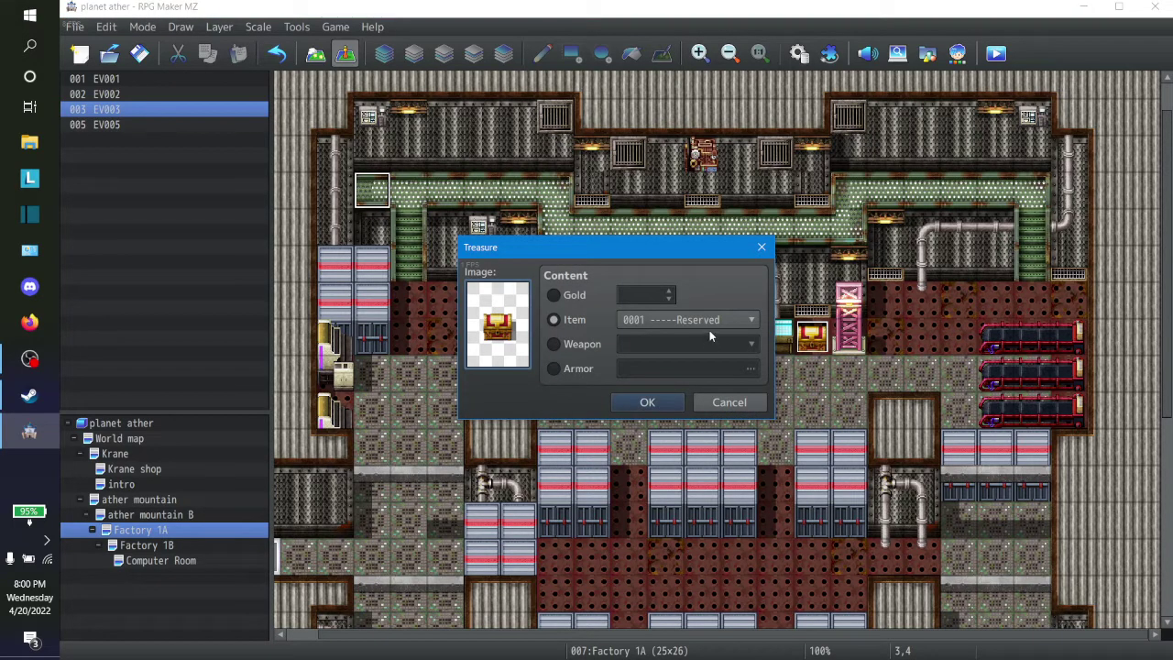
left_click(709, 328)
left_click(704, 260)
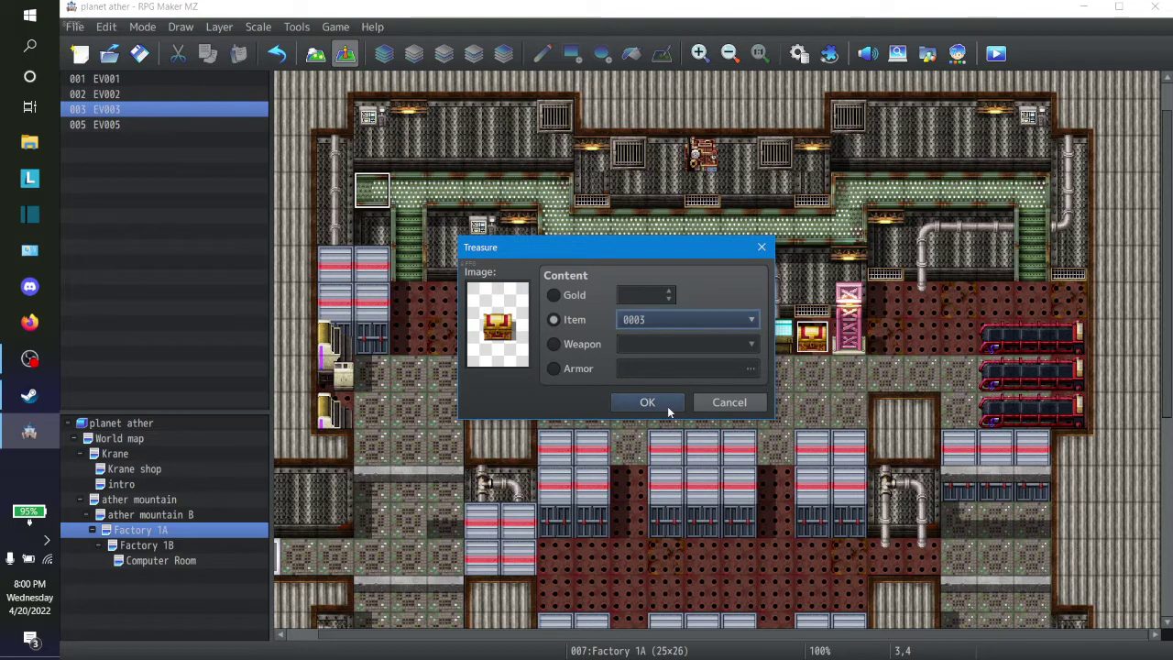
left_click(733, 404)
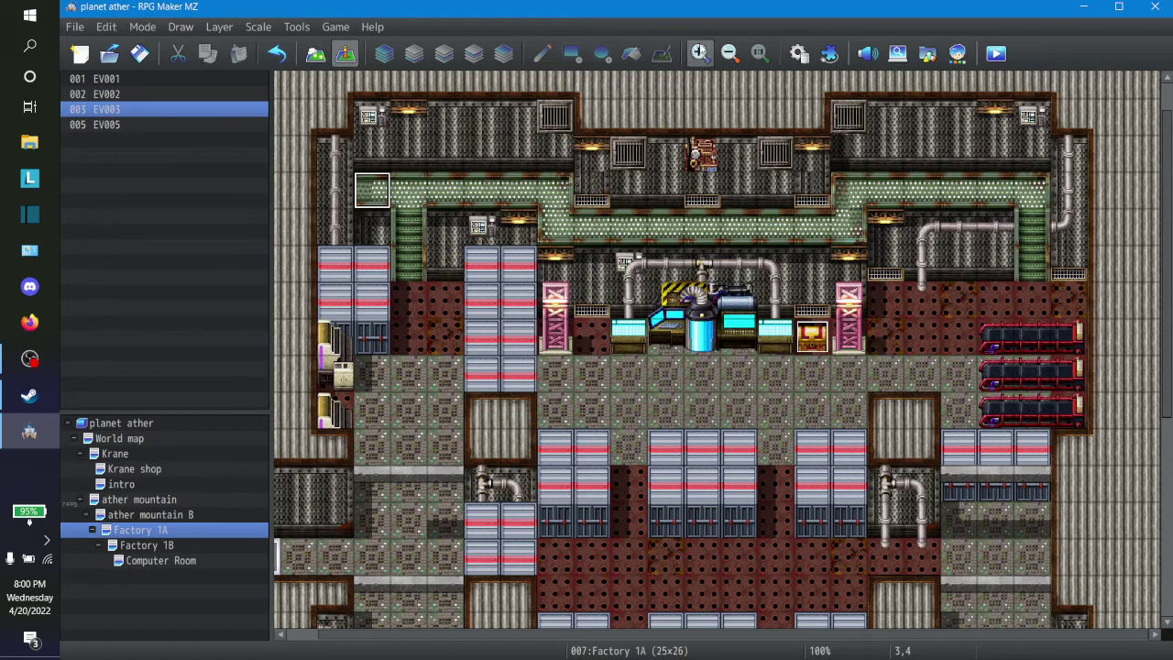
Name the empty database item 0003 "Yellow card"
left_click(295, 27)
left_click(316, 47)
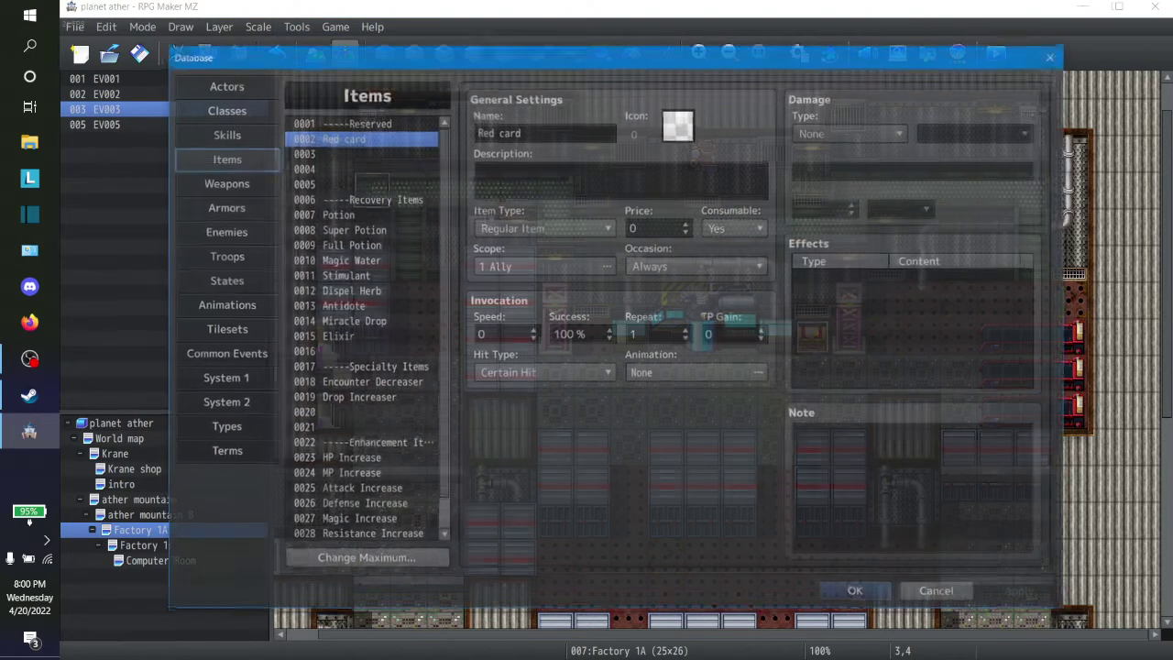
left_click(342, 153)
left_click(533, 132)
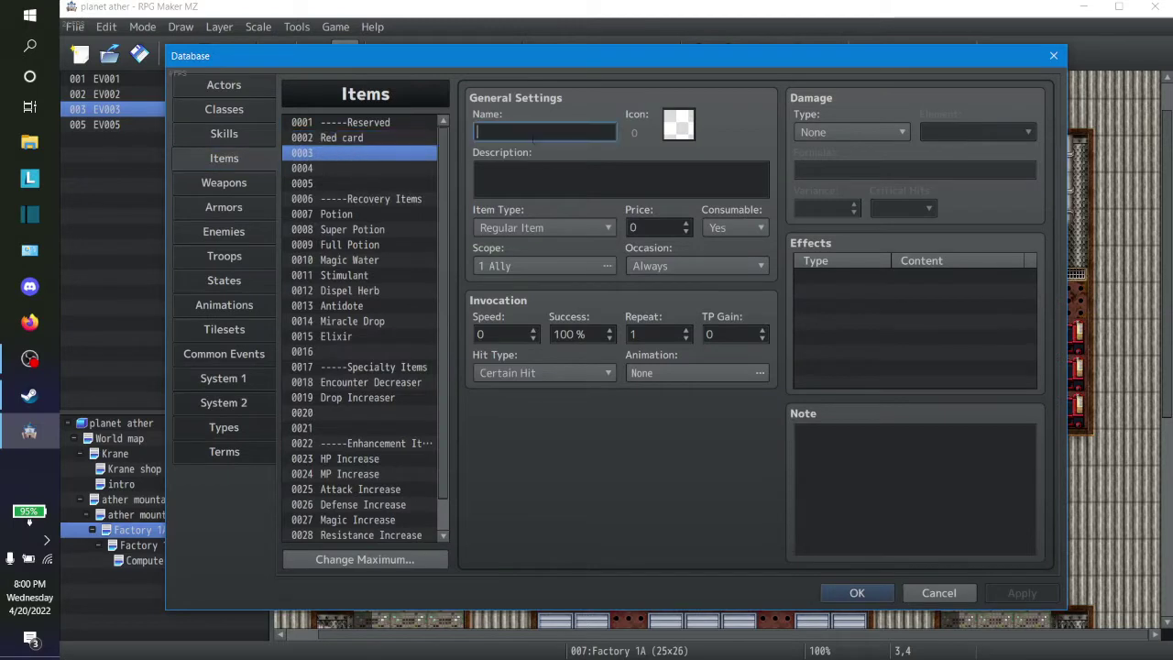
type("Yel")
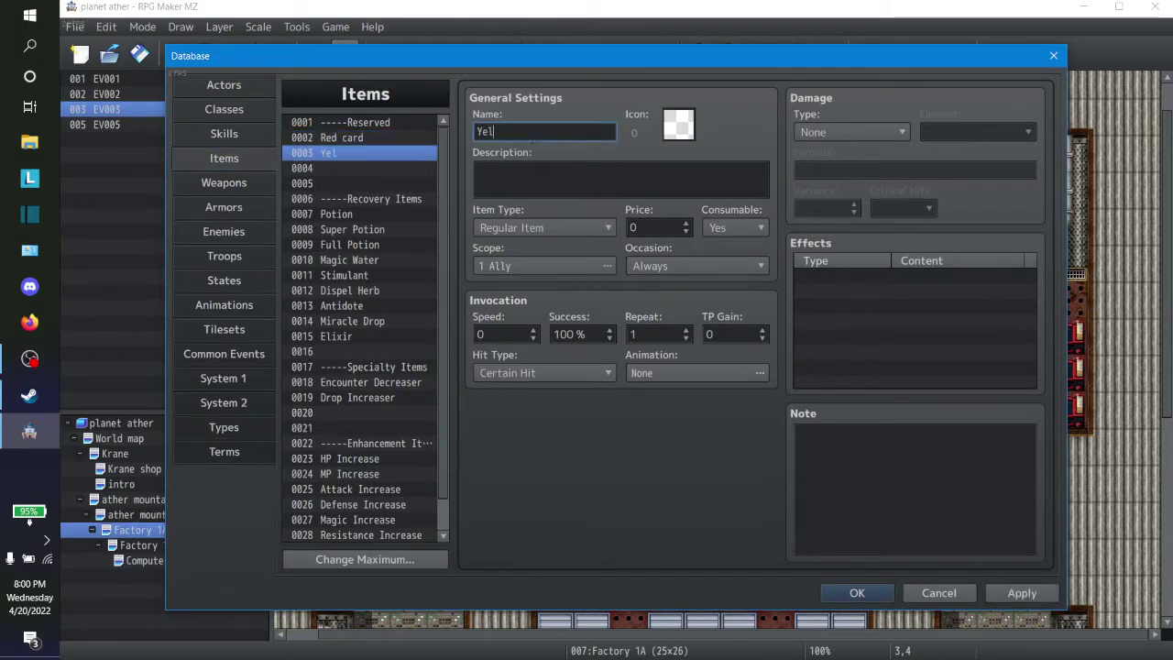
type("low card")
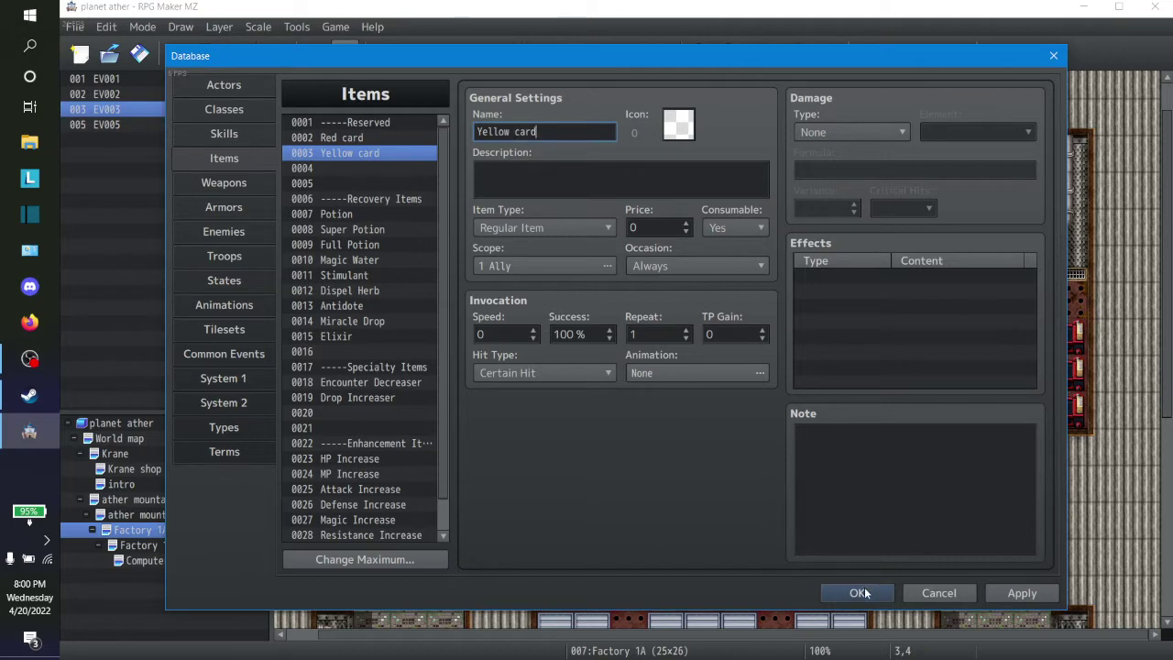
Name the empty database item 0004 "Green card"
left_click(372, 168)
left_click(572, 123)
type("Gr")
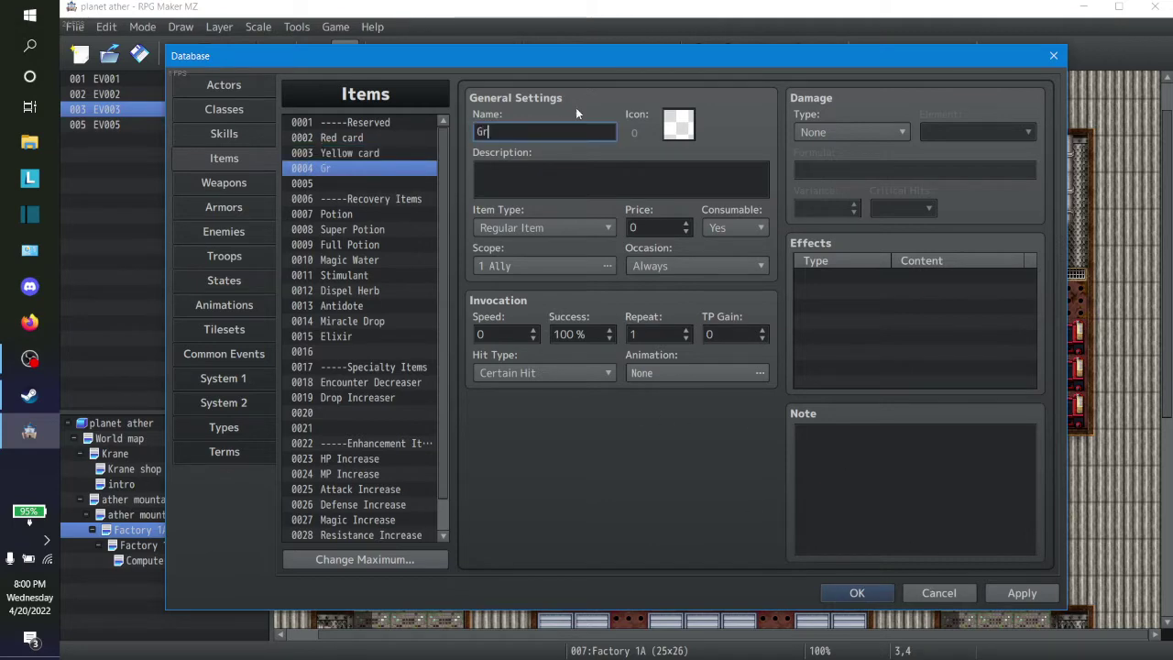
type("een card")
Look through the card items and browse the icon set for an icon that suits the Red card item
left_click(393, 137)
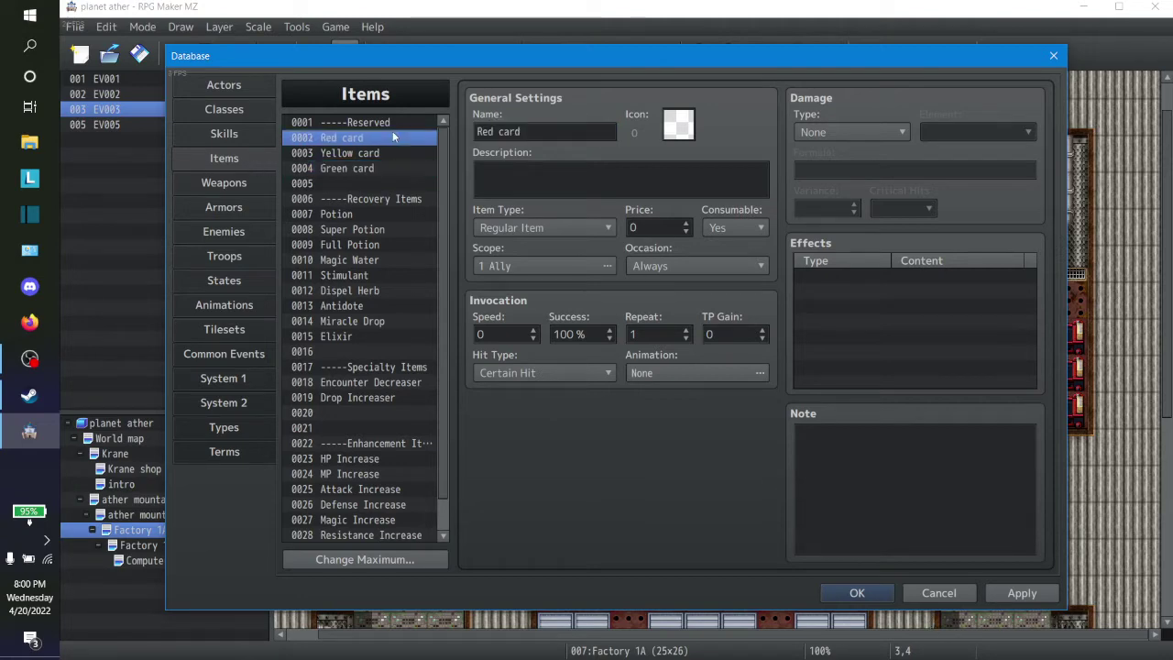
left_click(395, 152)
left_click(376, 177)
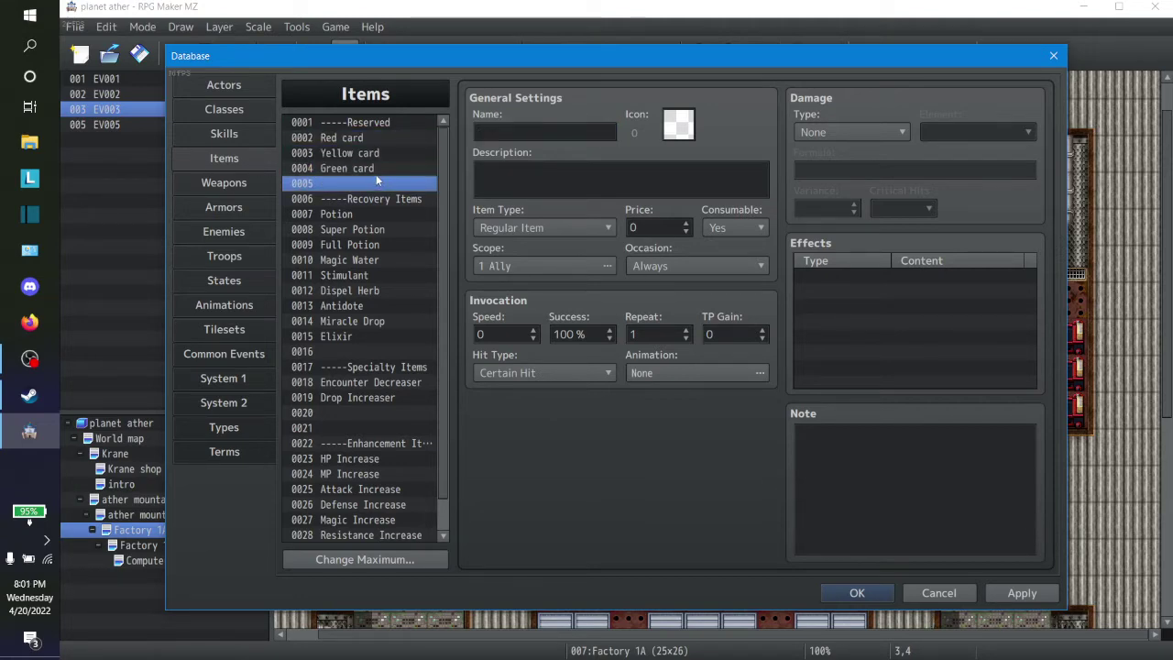
left_click(376, 169)
left_click(376, 138)
left_click(679, 133)
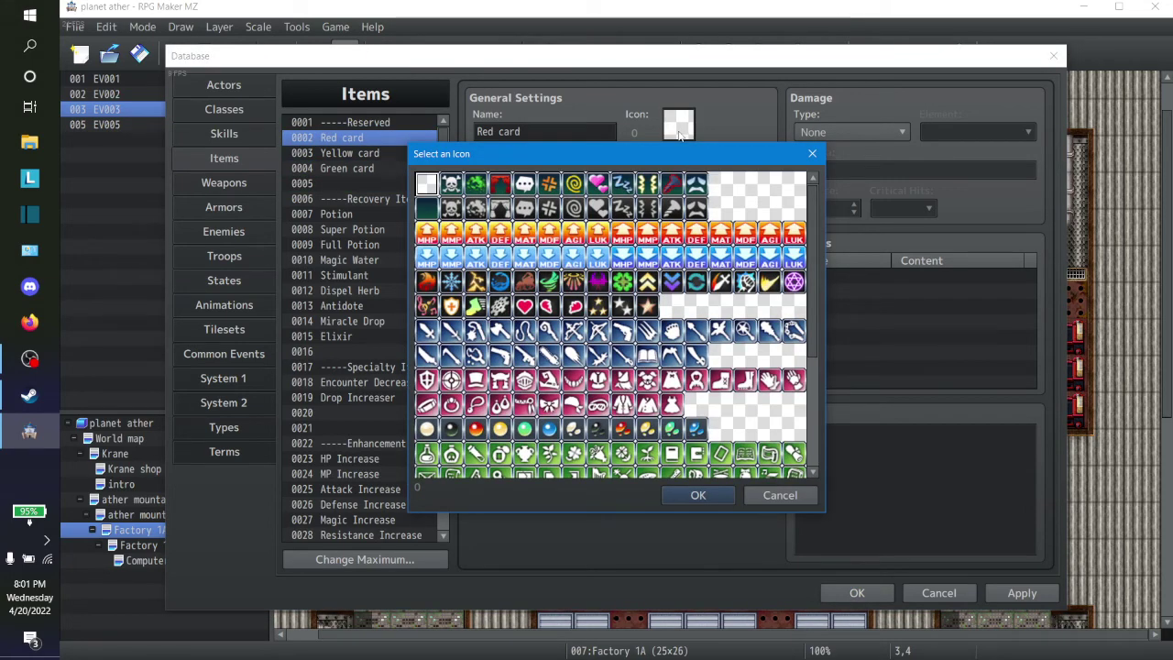
scroll(677, 380, "down", 2)
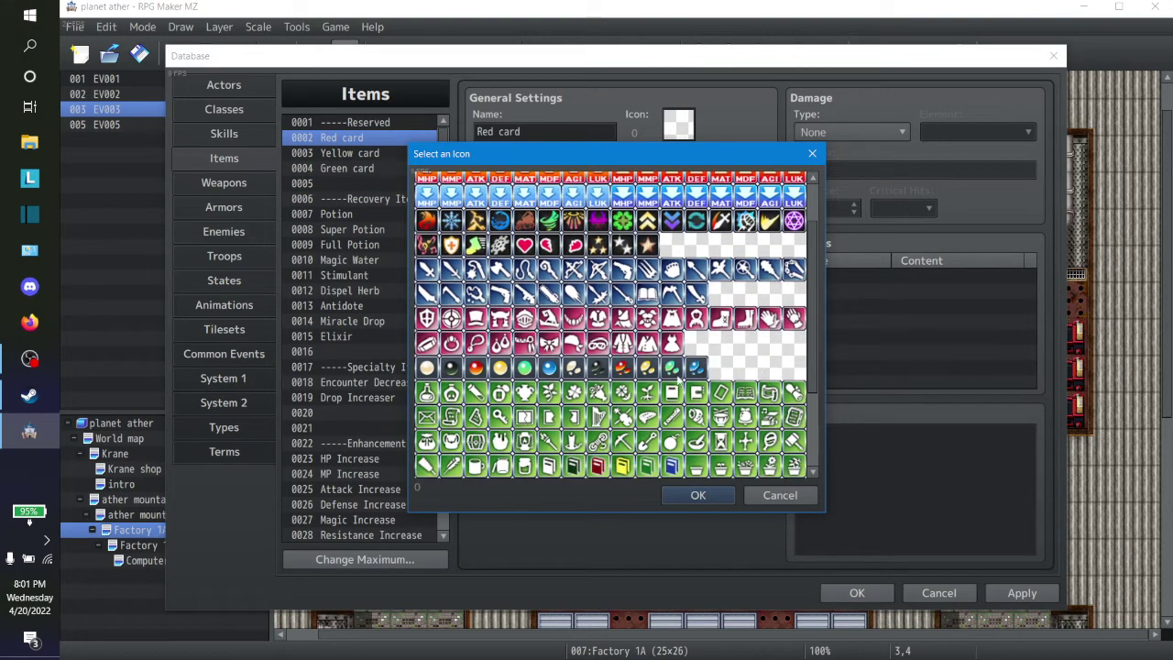
scroll(713, 377, "down", 1)
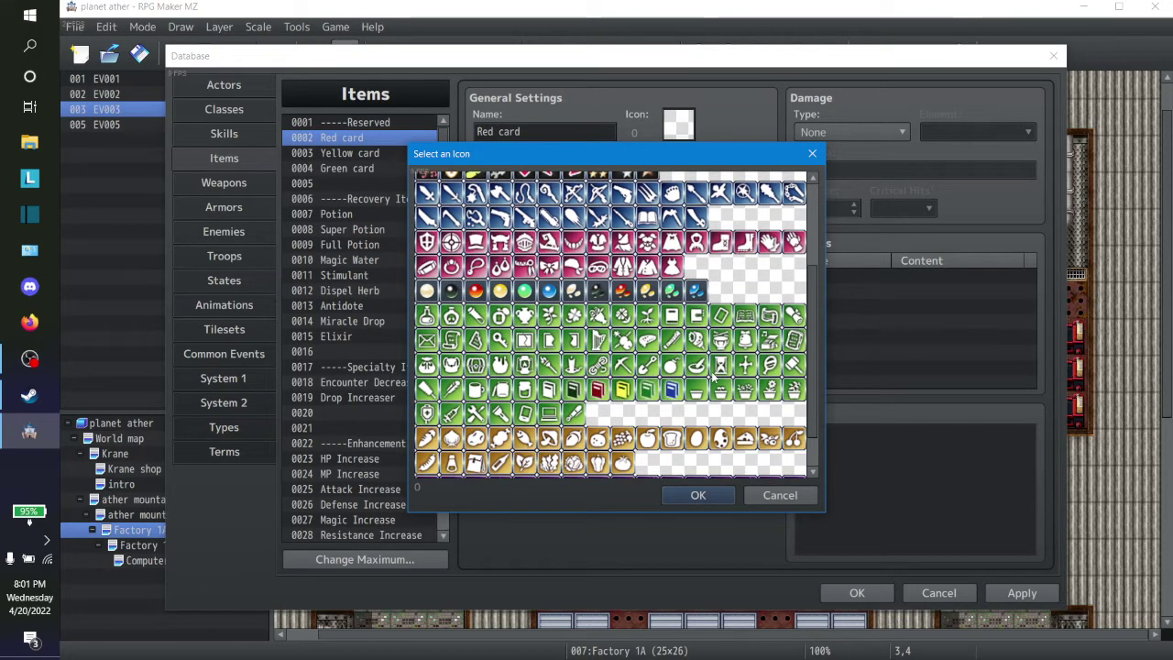
scroll(713, 377, "down", 1)
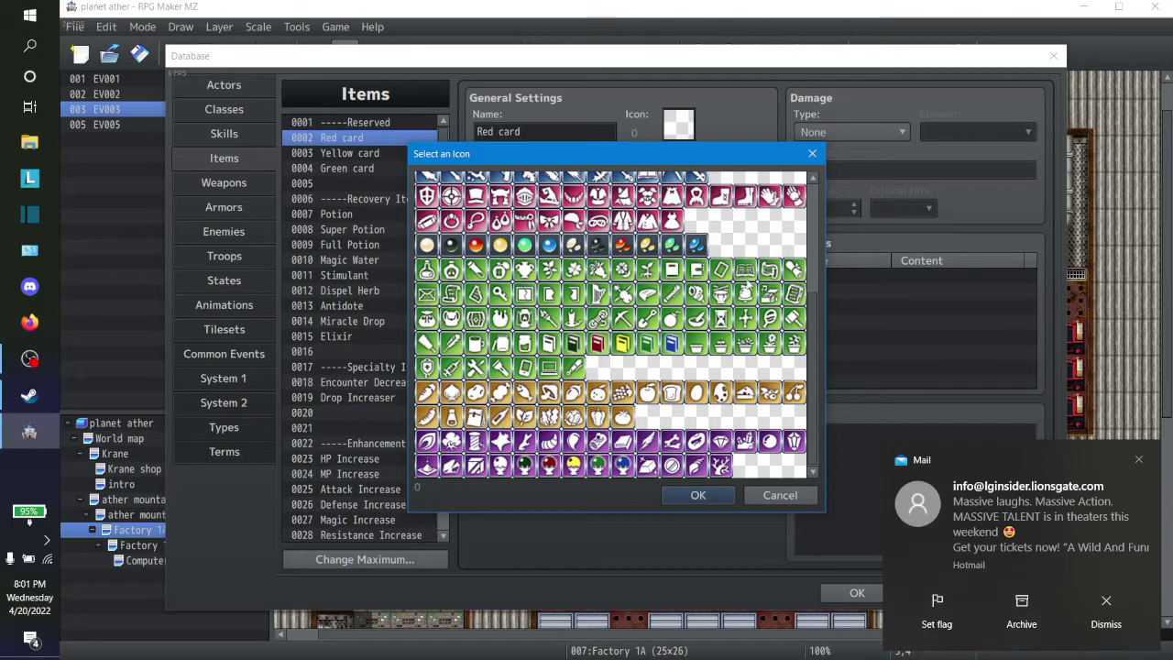
scroll(748, 286, "up", 5)
scroll(748, 286, "up", 1)
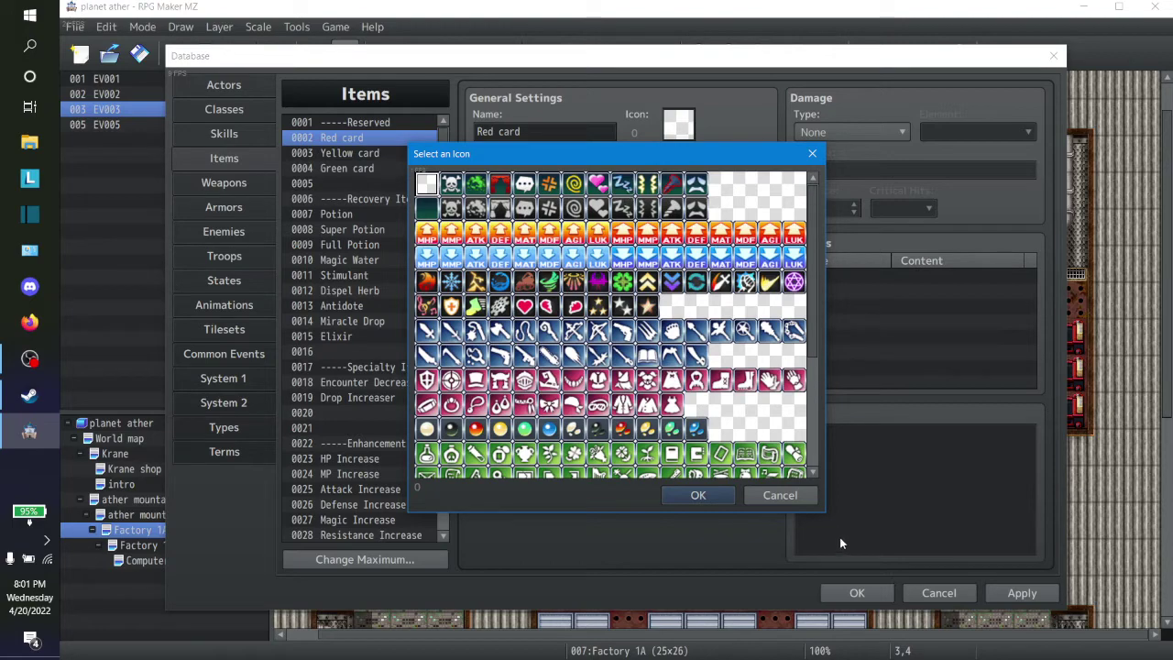
left_click(812, 496)
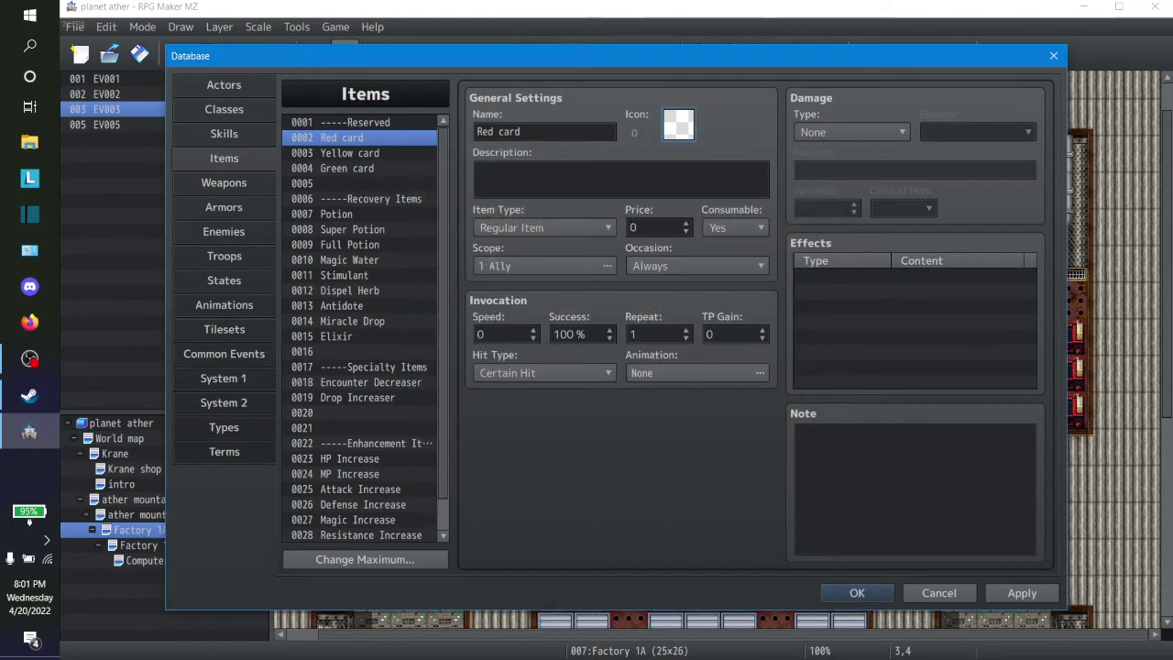
Check the Red, Yellow and Green card items once more and save the database changes
left_click(362, 154)
left_click(363, 169)
left_click(365, 154)
left_click(366, 139)
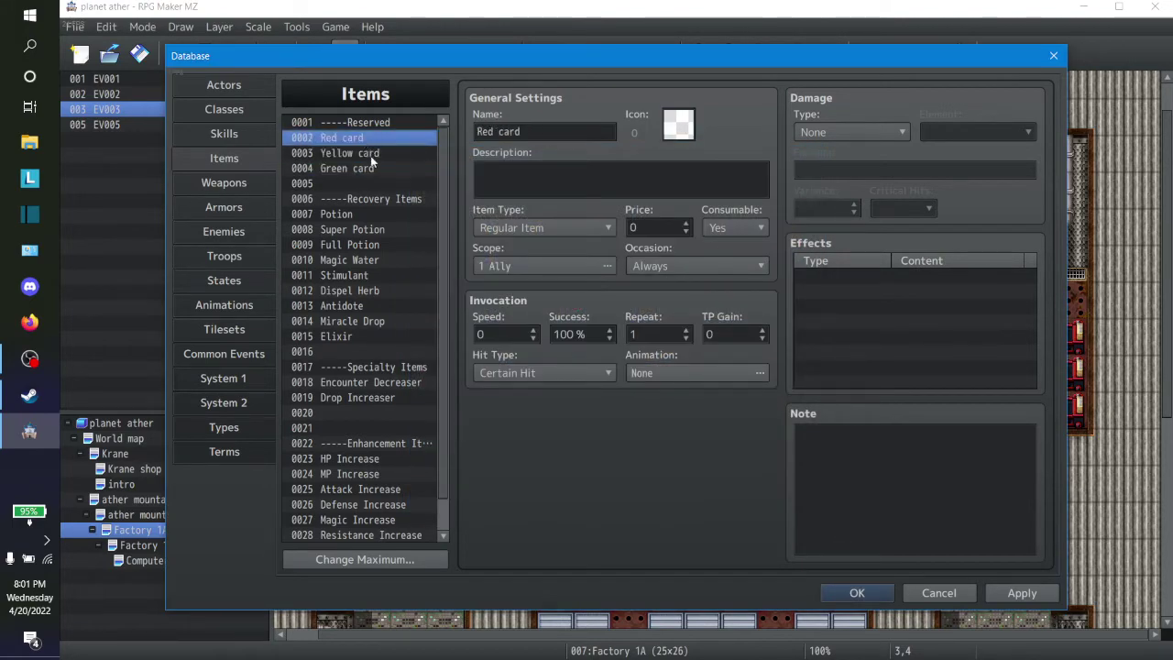
left_click(370, 169)
left_click(887, 592)
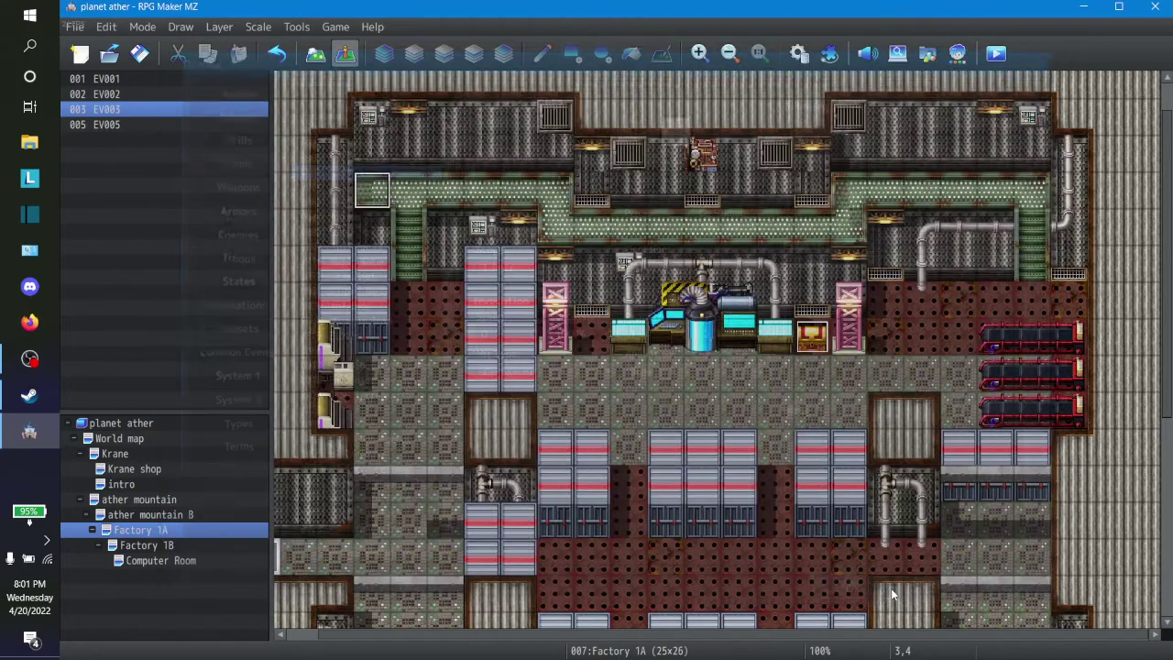
scroll(738, 311, "down", 2)
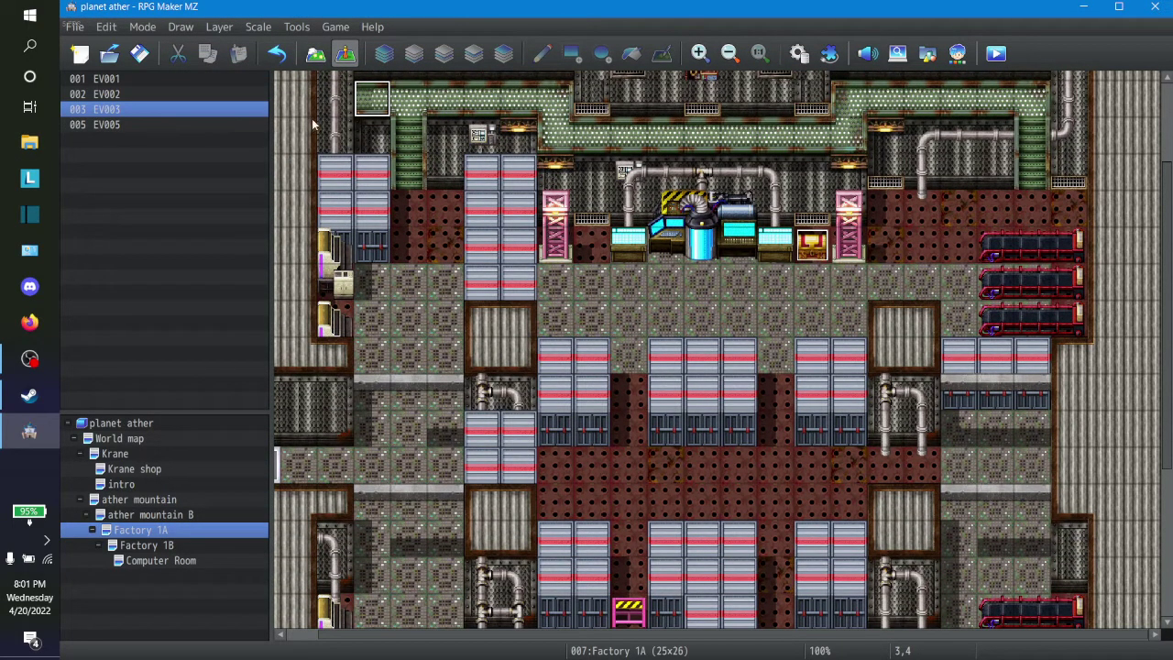
right_click(364, 101)
left_click(410, 131)
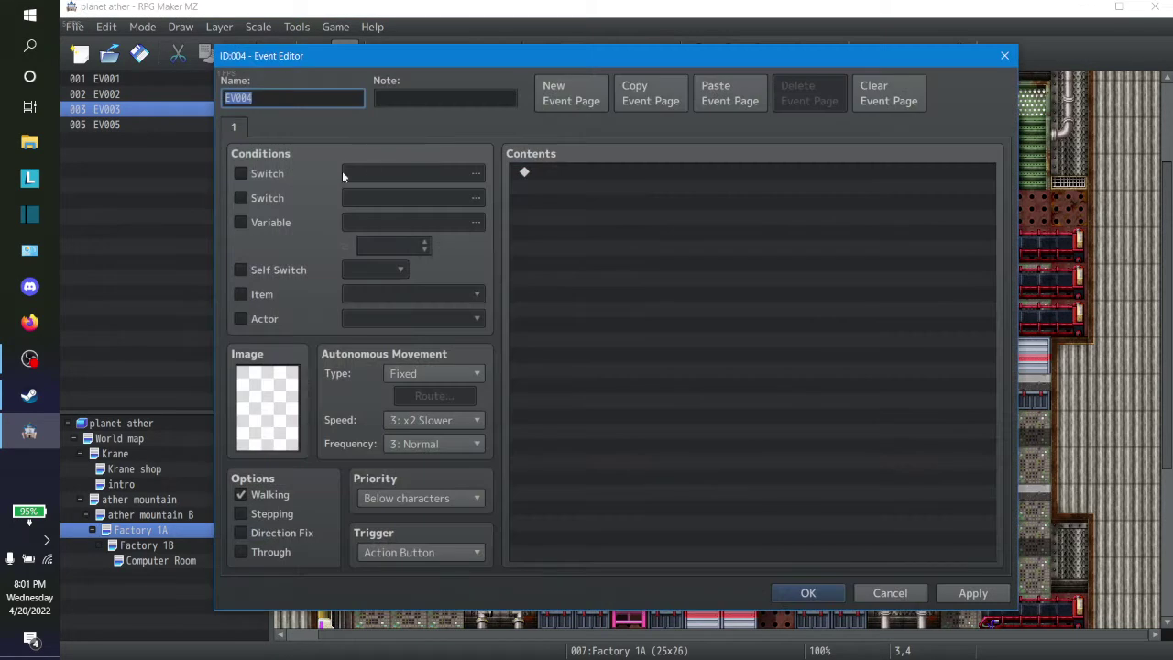
left_click(240, 174)
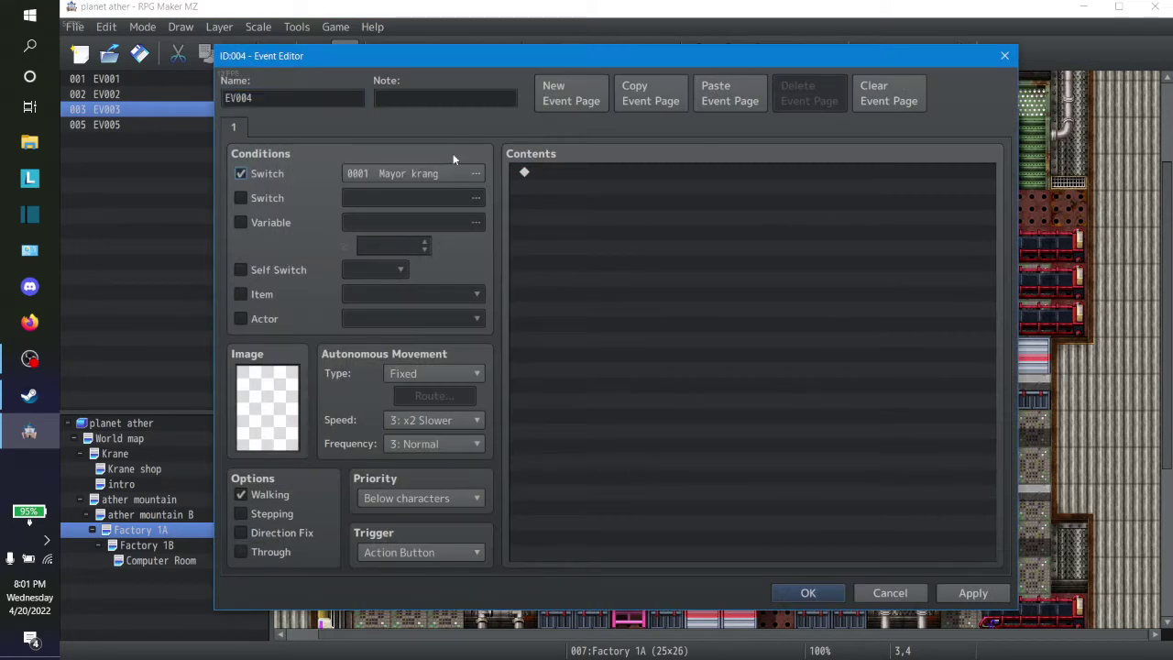
left_click(878, 591)
left_click(673, 358)
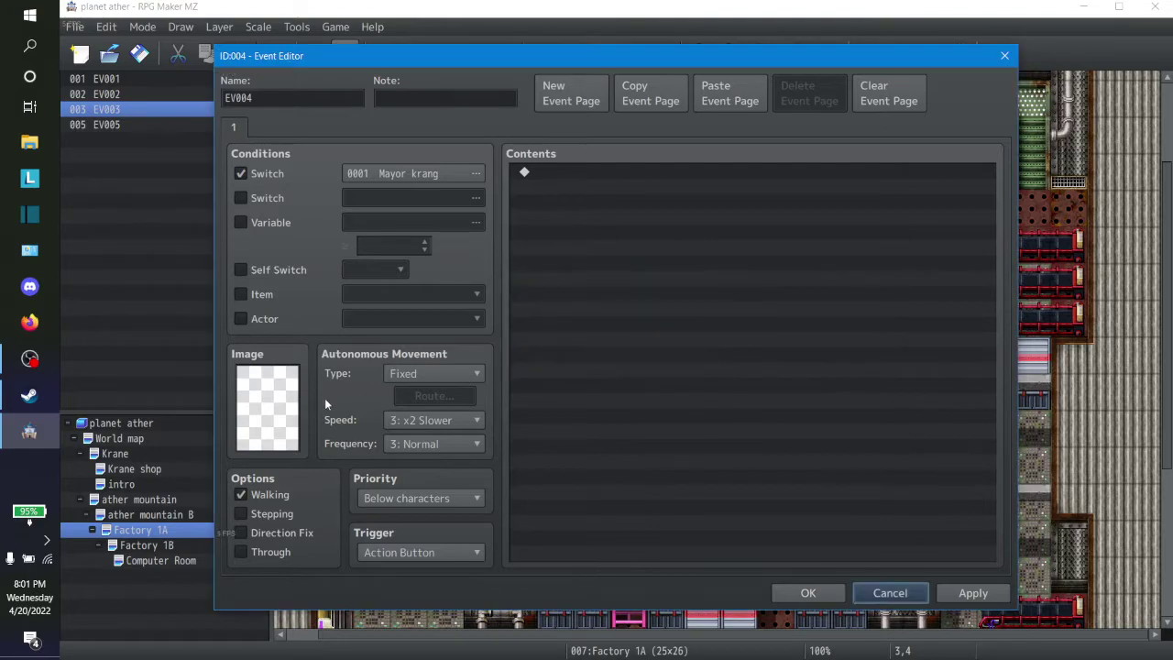
left_click(883, 593)
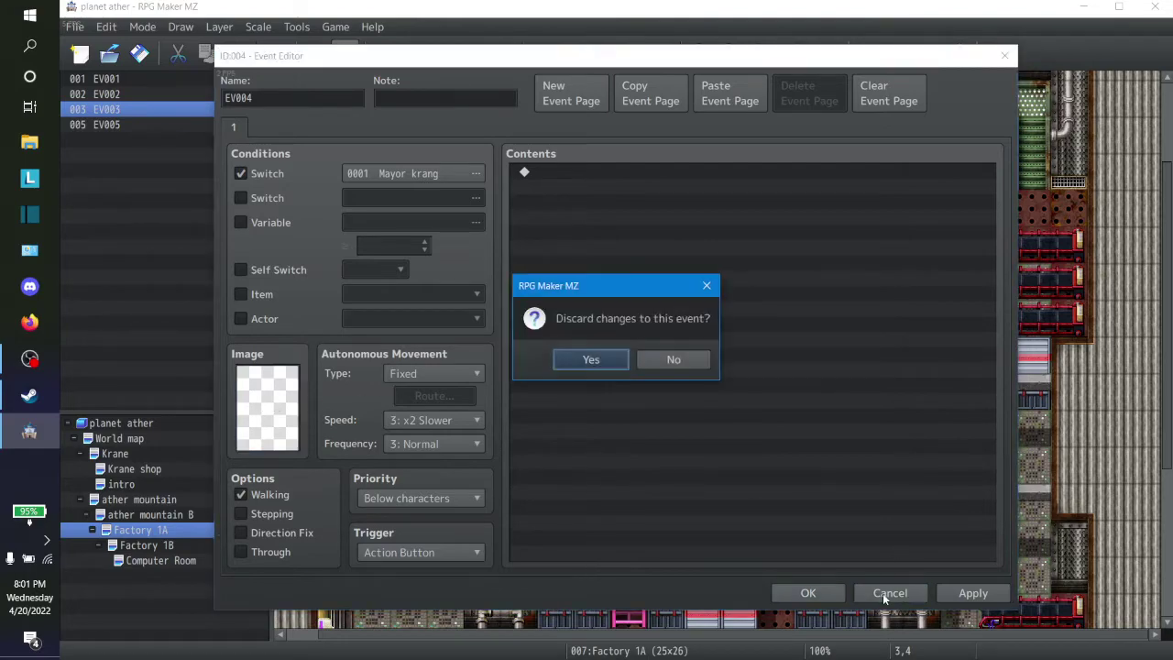
left_click(591, 360)
Create a treasure event at tile 3,4 on the green walkway, using the yellow !SF_Chest crate image and item 0003 Yellow card as content
key("ctrl+3")
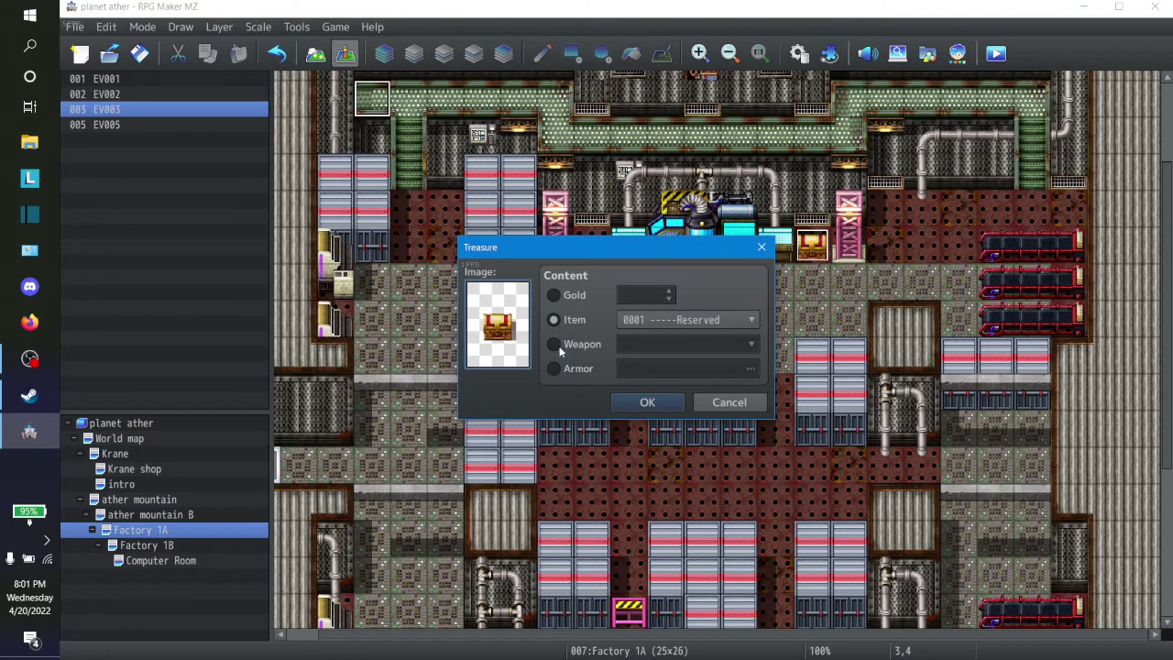
double_click(490, 345)
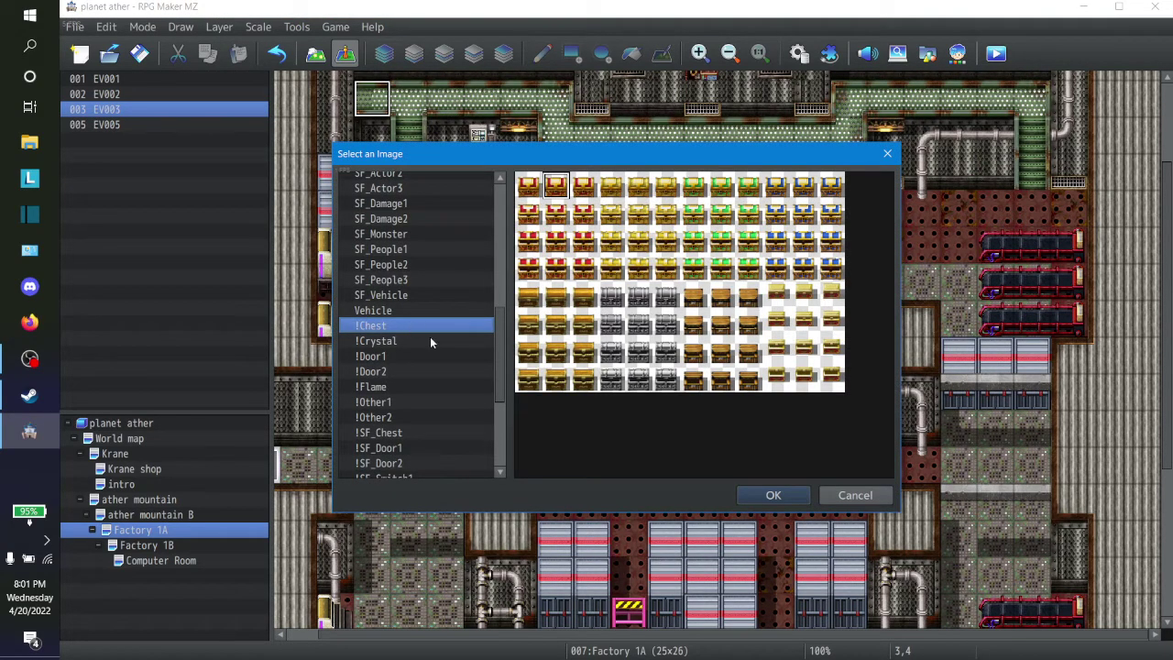
left_click(406, 436)
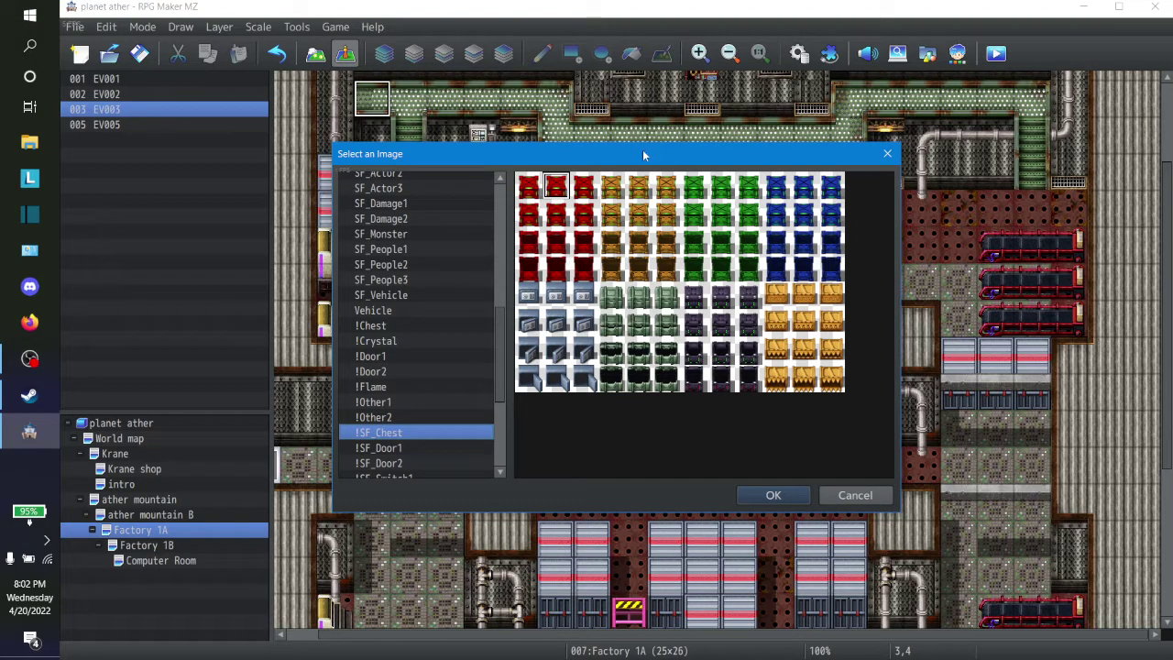
left_click(632, 186)
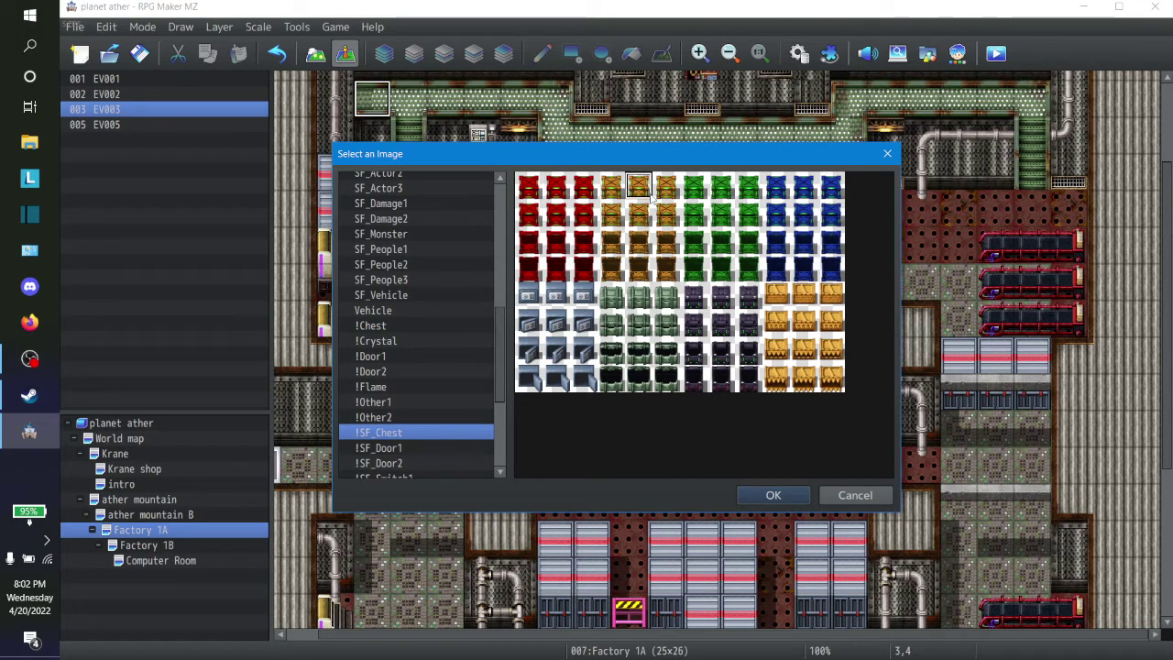
left_click(794, 499)
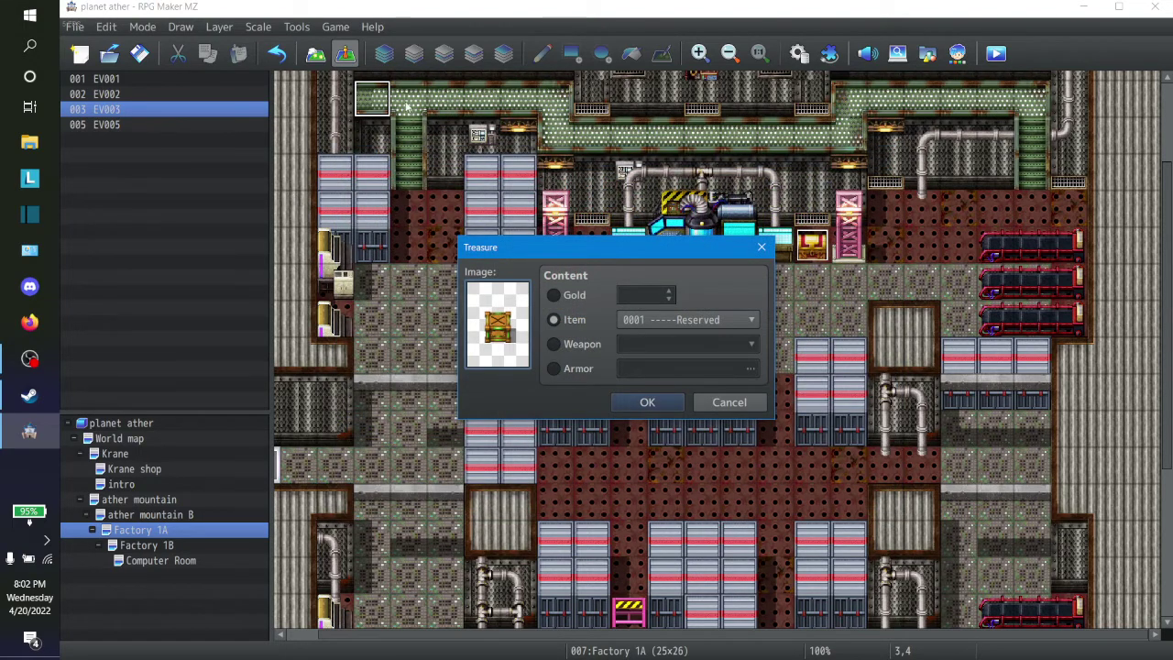
left_click(662, 319)
left_click(663, 260)
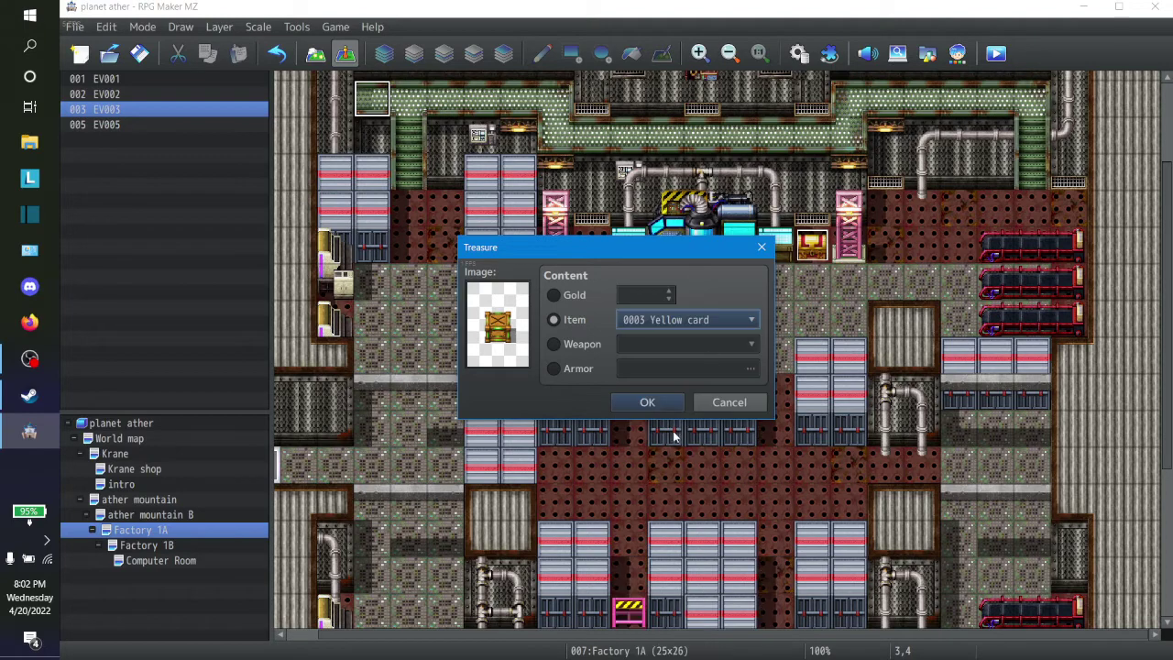
left_click(639, 400)
Make page 1 of the yellow crate event at tile 3,4 require switch 0005 treaser red b
right_click(378, 108)
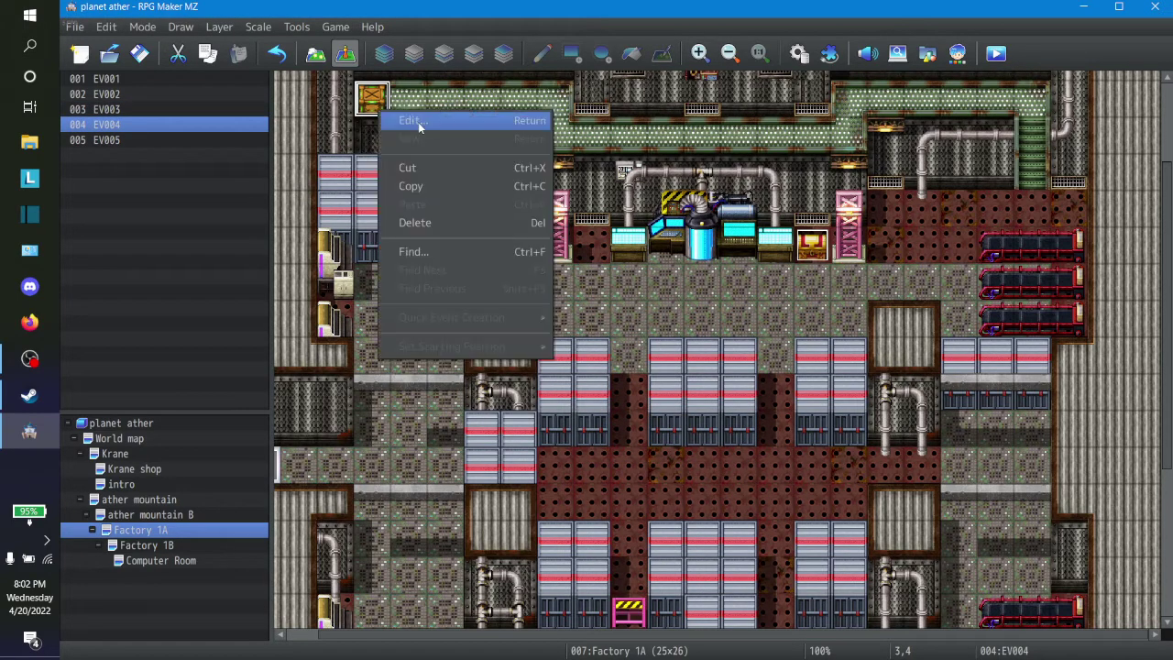
left_click(418, 122)
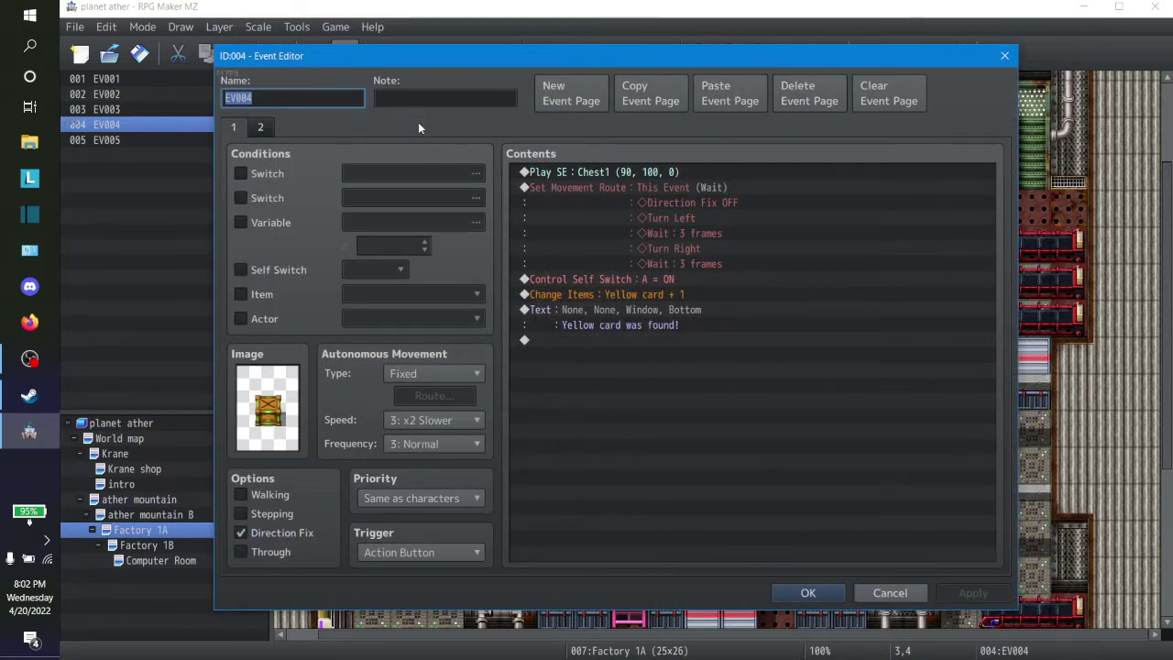
left_click(241, 173)
left_click(371, 174)
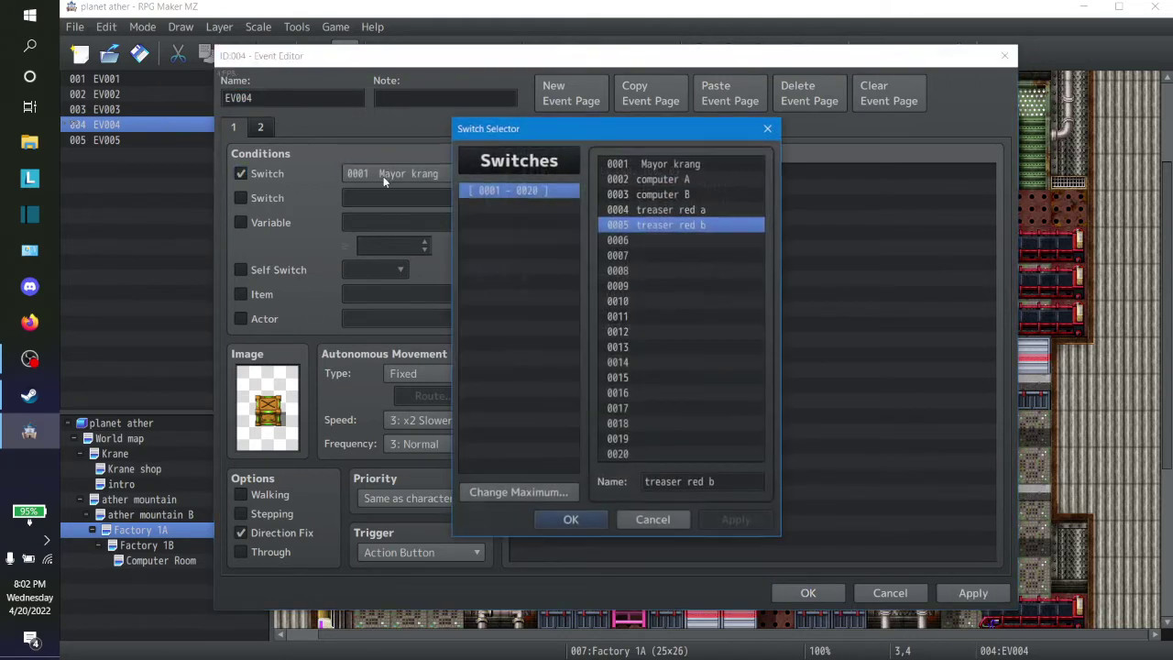
left_click(595, 521)
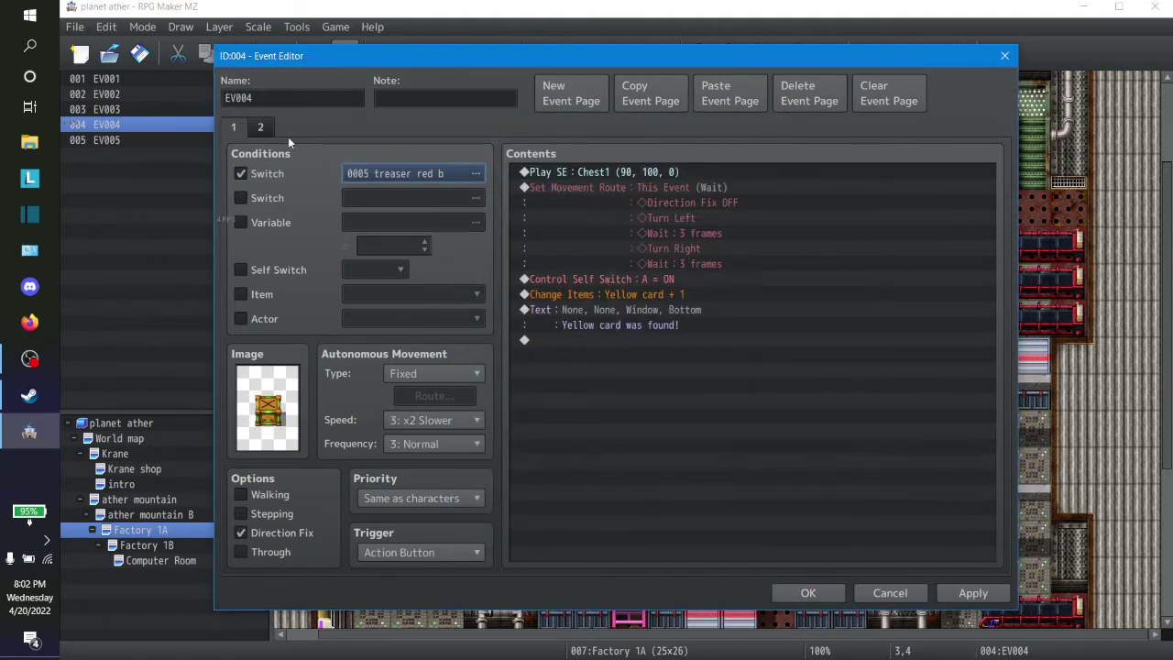
Make page 2 of the yellow crate event require switch 0004 treaser red a, and save the event
left_click(265, 129)
left_click(241, 173)
left_click(393, 175)
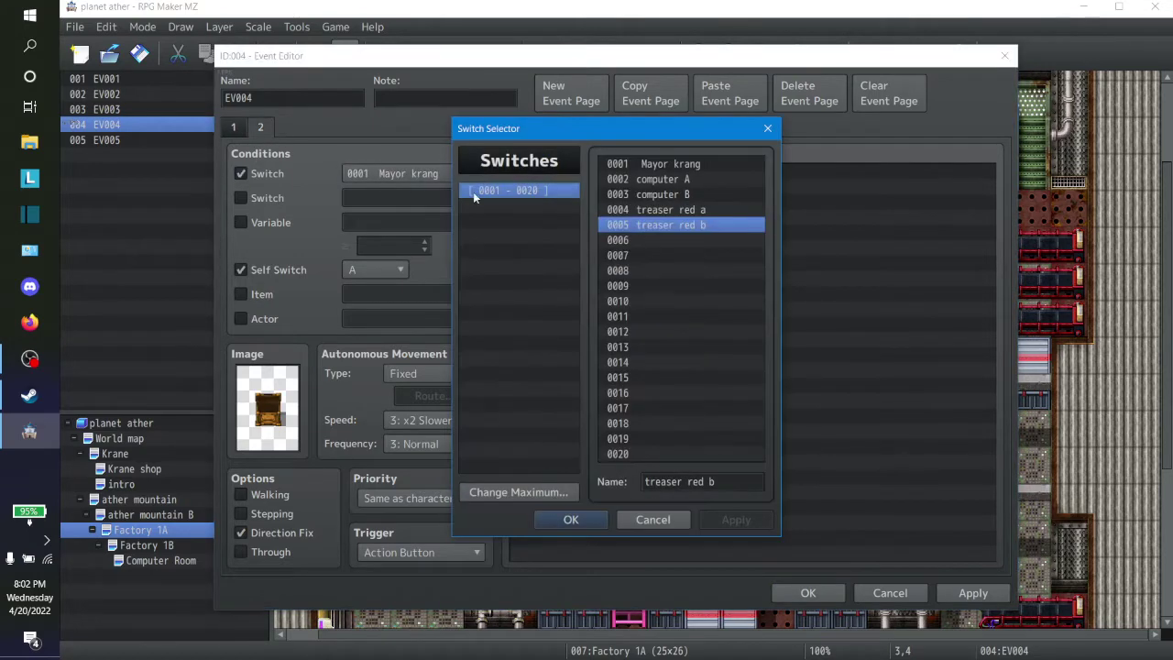
left_click(679, 211)
left_click(643, 521)
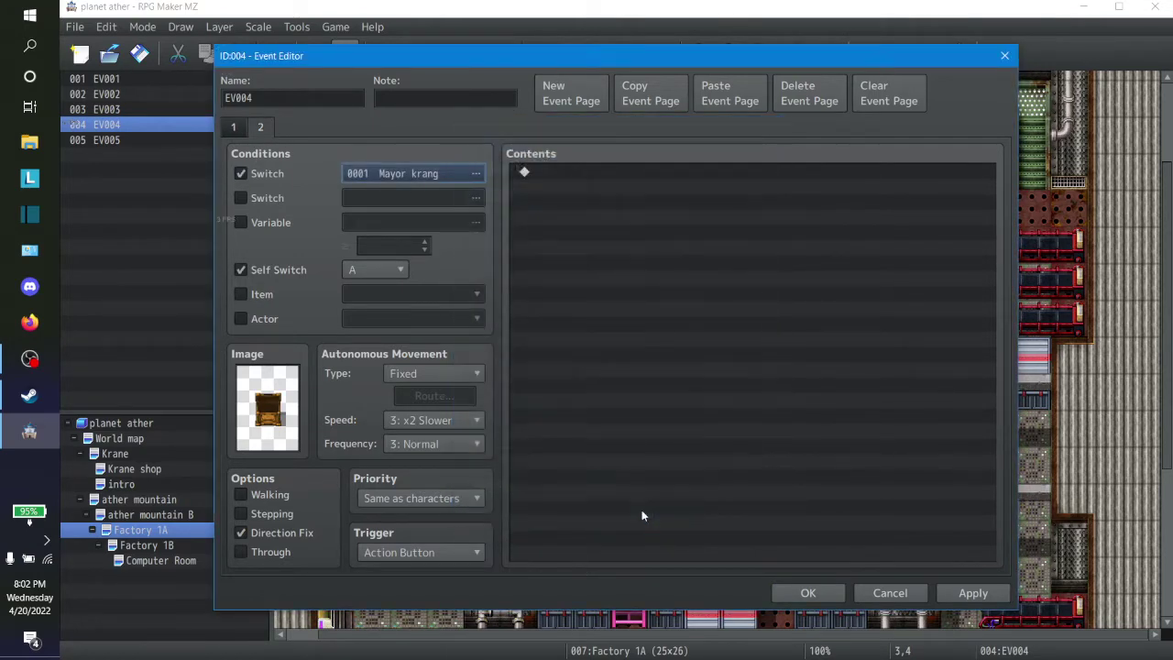
left_click(449, 173)
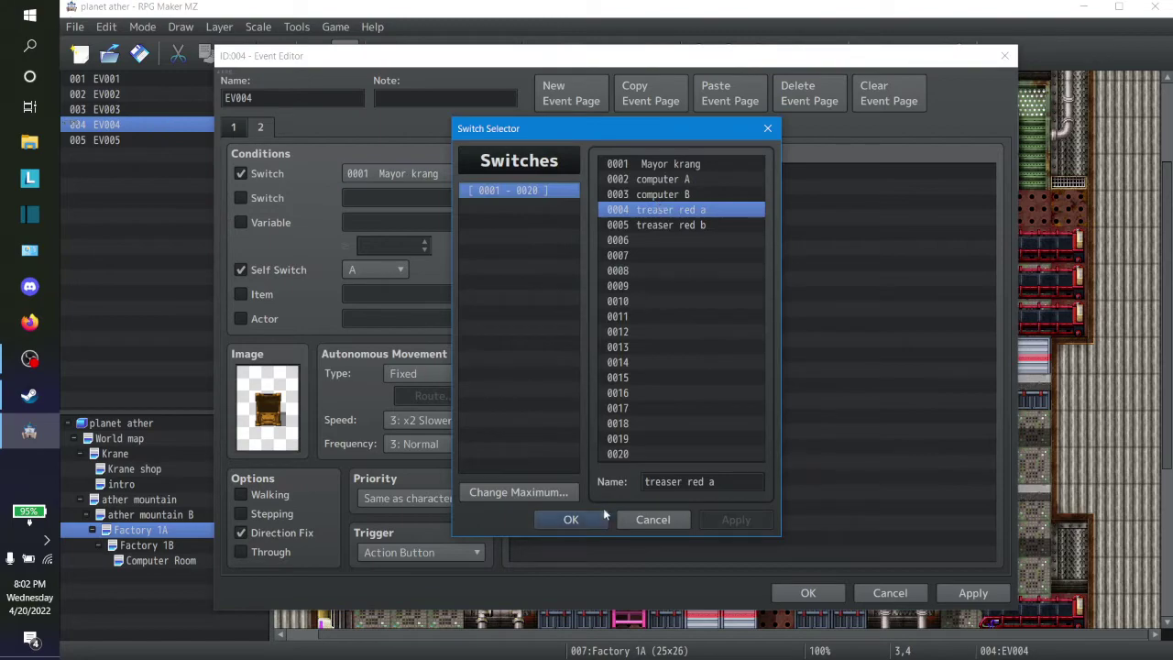
left_click(591, 520)
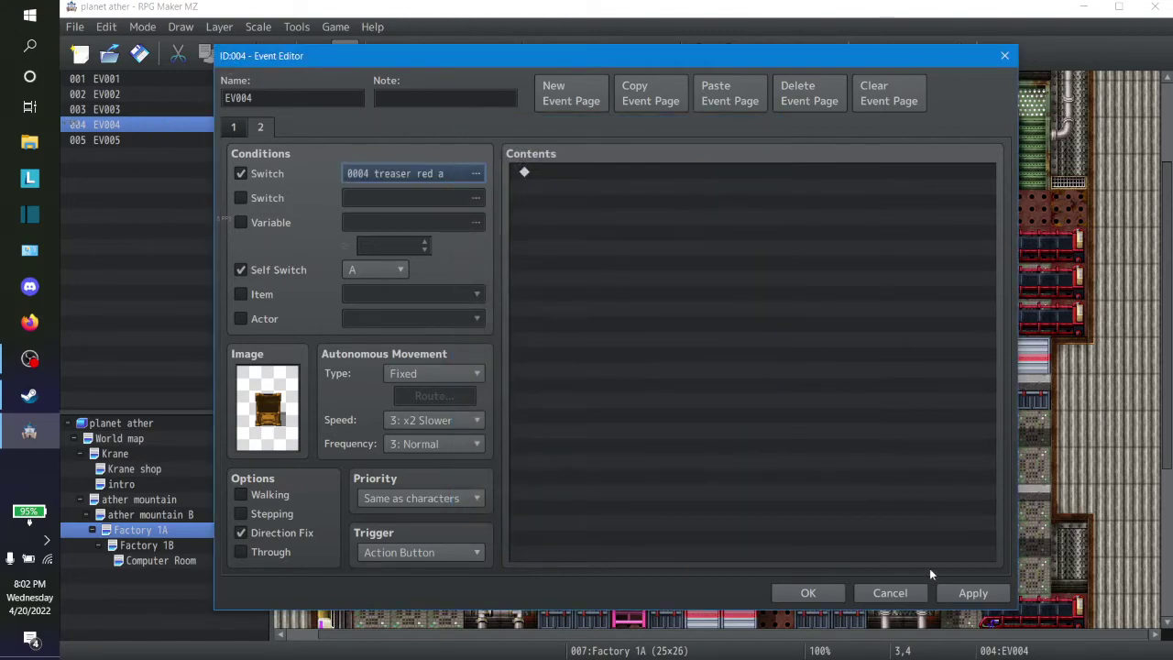
left_click(971, 592)
left_click(806, 591)
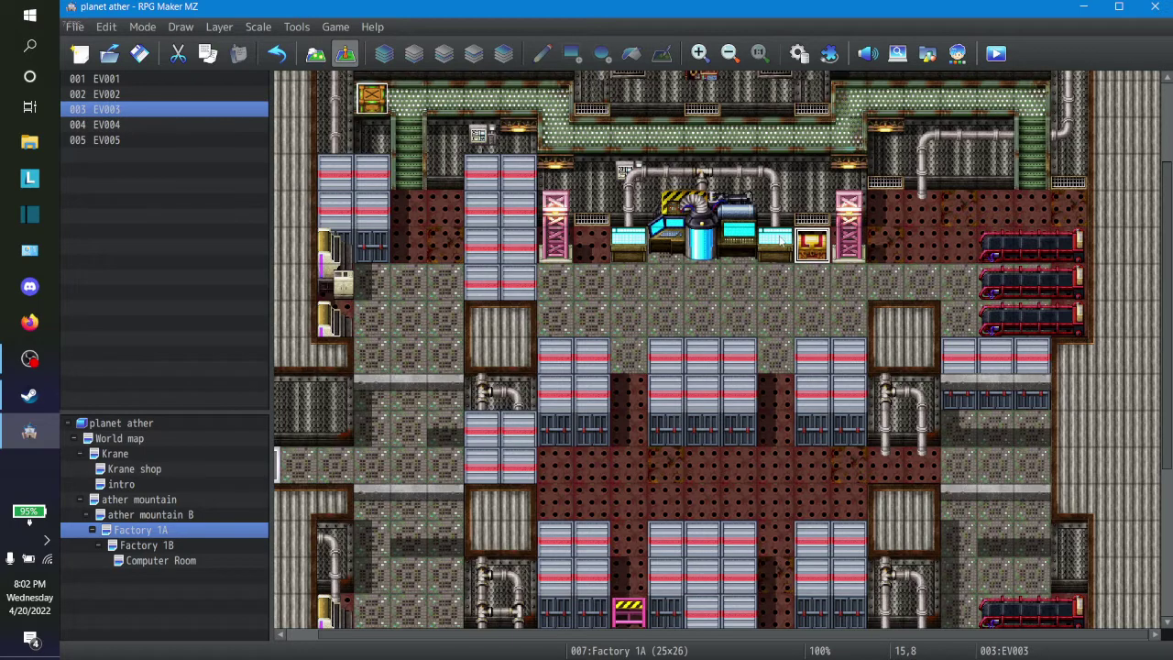
Change the page 1 image of the Red card chest event EV003 to the closed red !SF_Chest crate
left_click(372, 105)
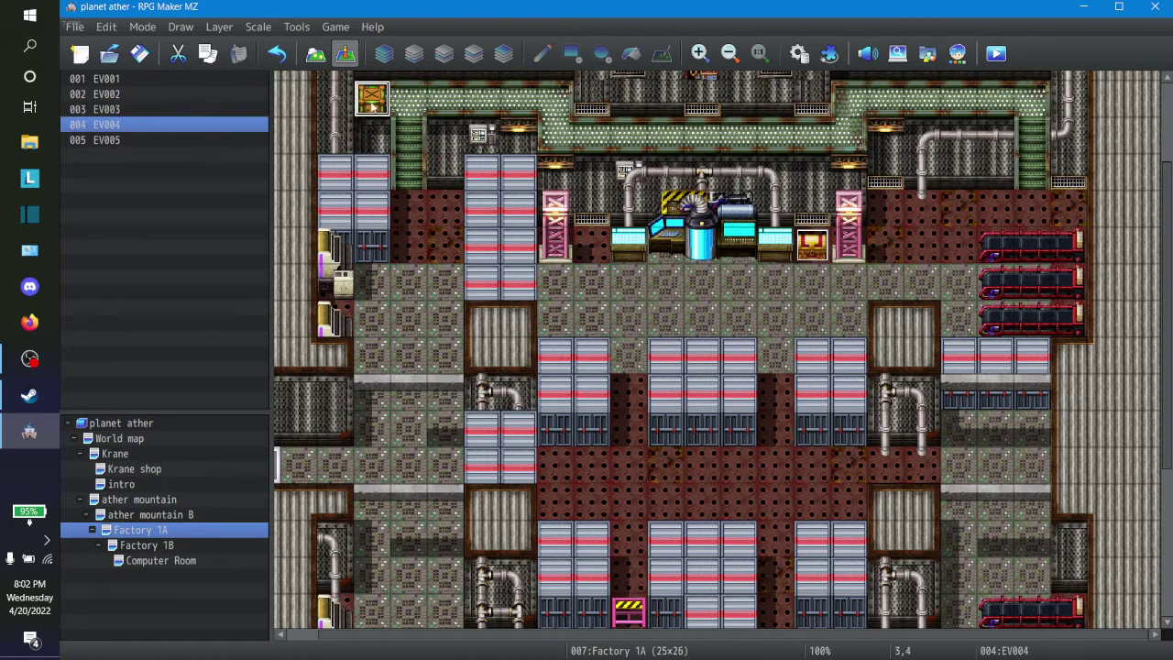
right_click(813, 249)
left_click(852, 263)
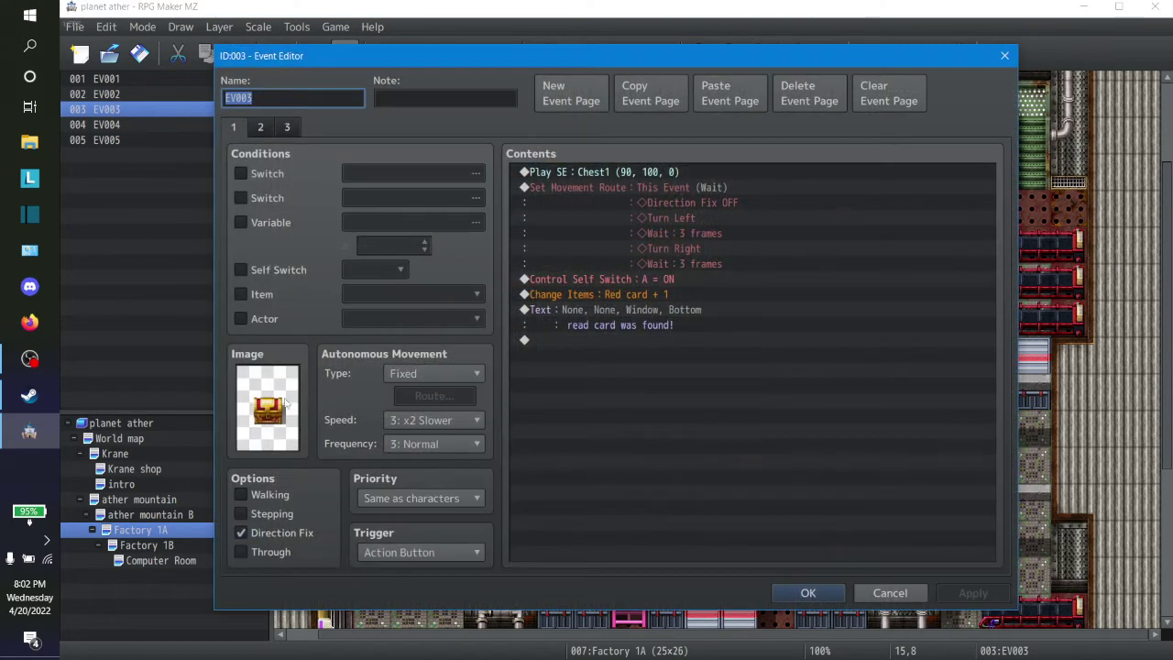
double_click(286, 403)
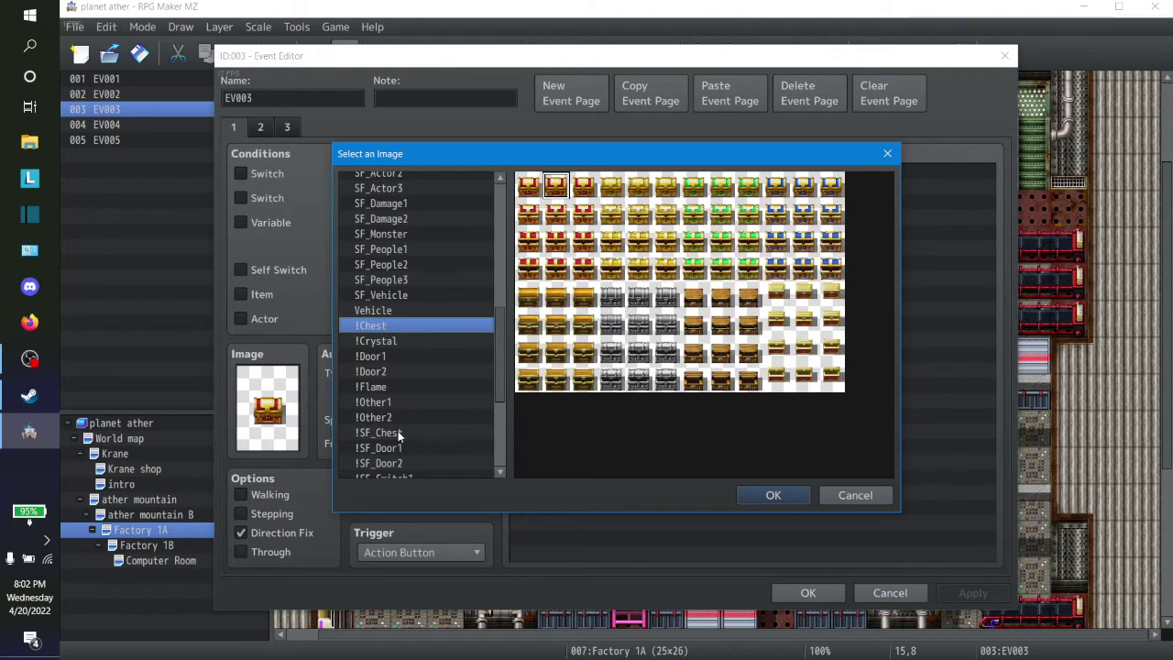
left_click(397, 433)
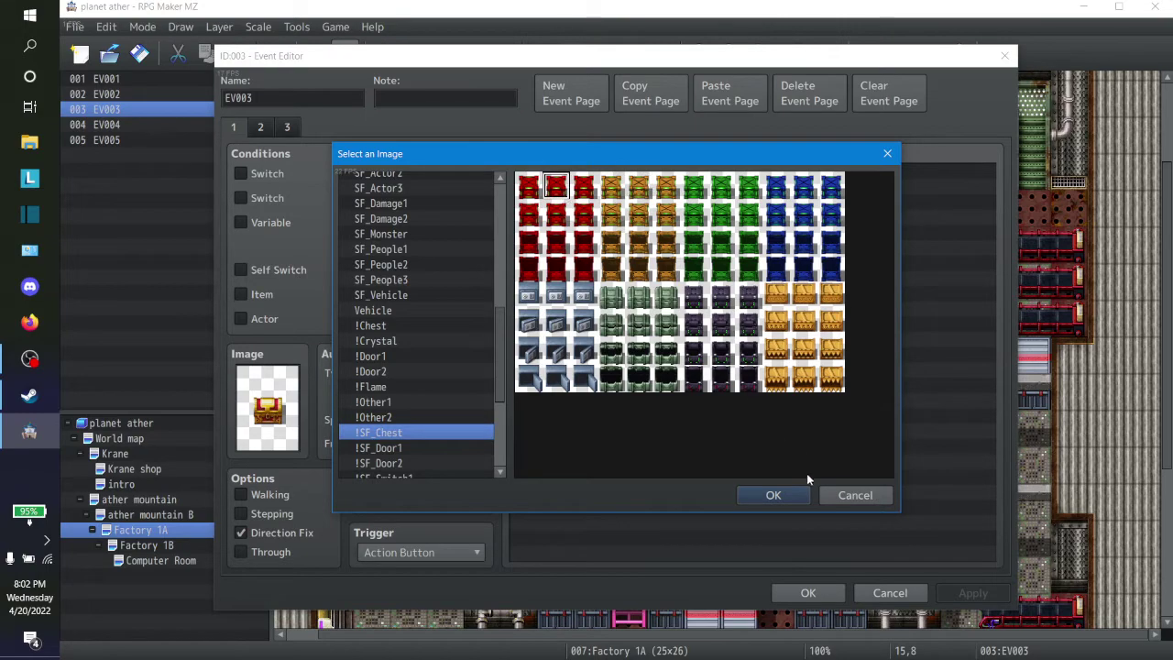
left_click(773, 494)
Change the page 2 image of event EV003 to the closed red !SF_Chest crate
left_click(269, 129)
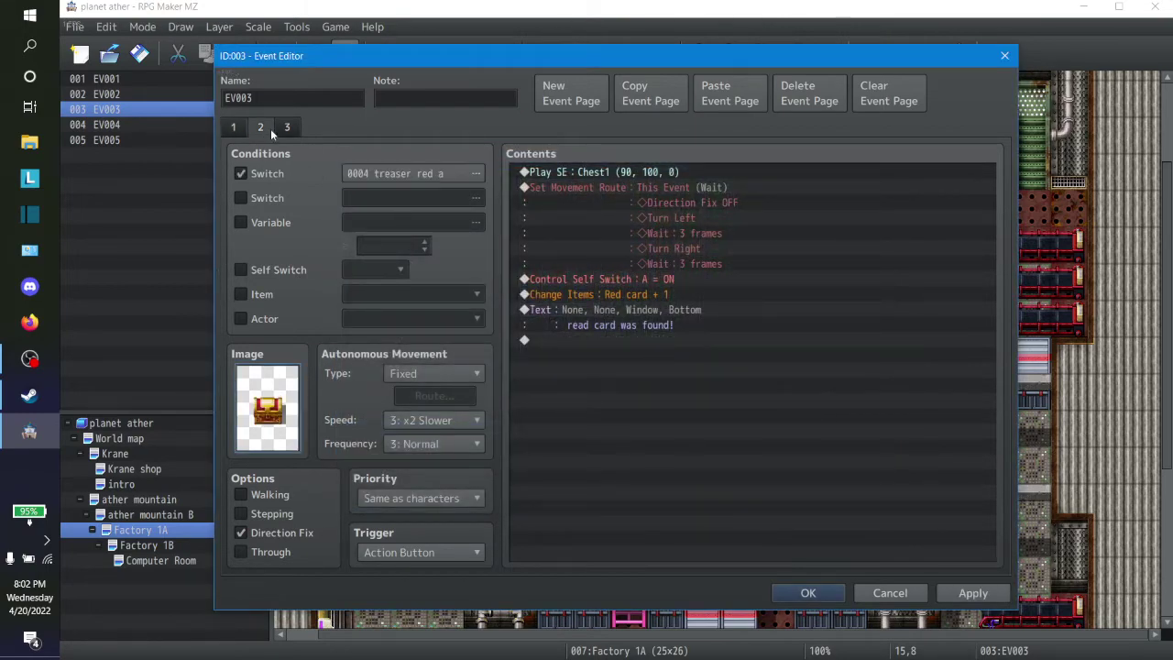
left_click(286, 128)
left_click(262, 129)
double_click(253, 414)
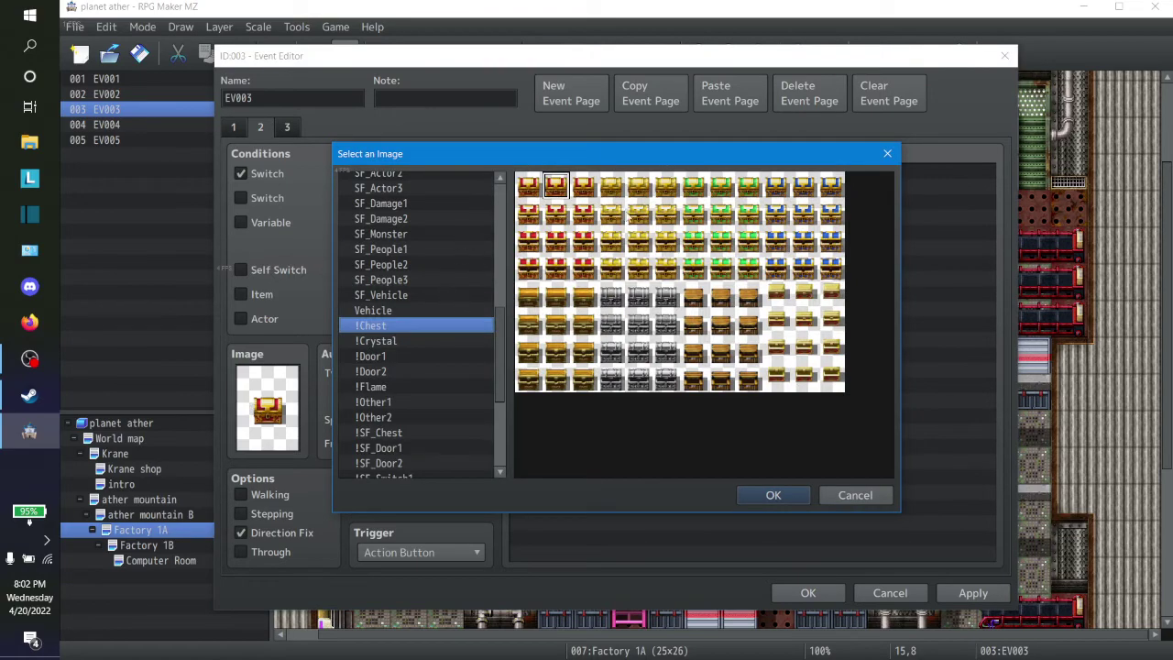
left_click(389, 433)
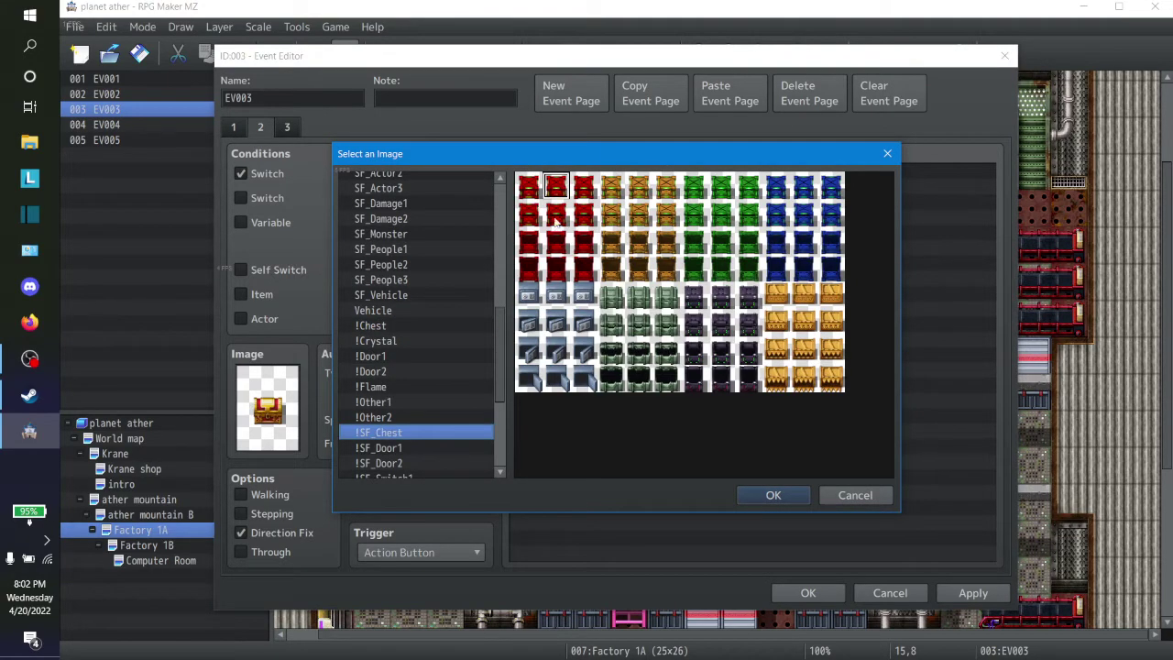
left_click(785, 495)
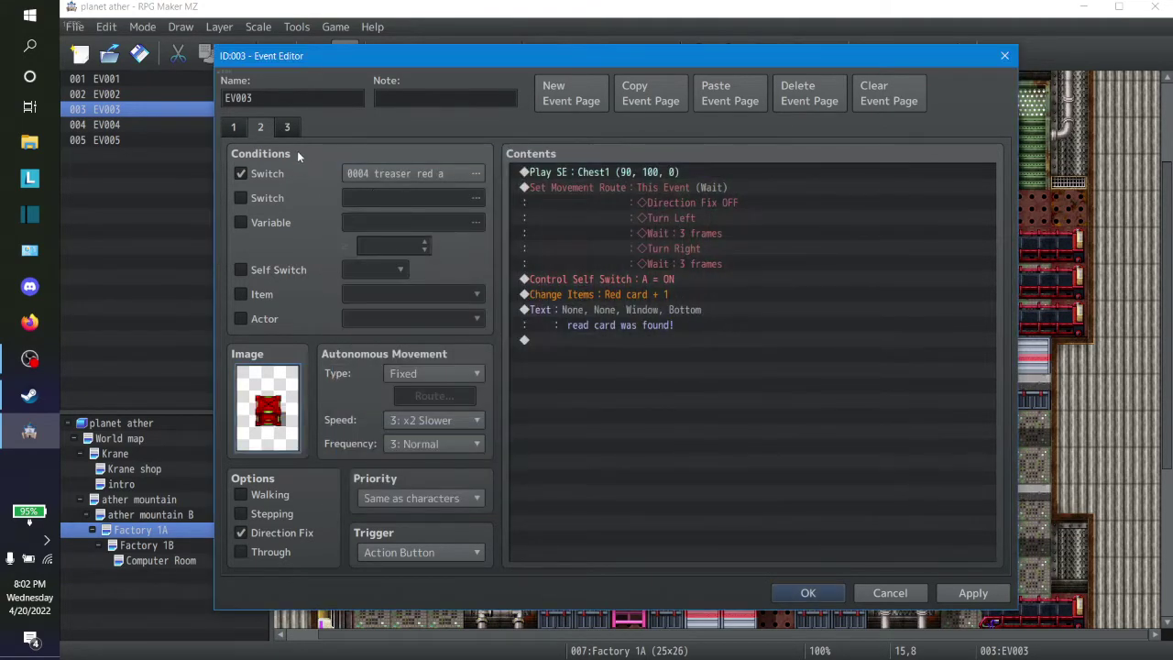
Change the page 3 image of event EV003 to the opened red !SF_Chest crate and save the event
left_click(287, 127)
double_click(267, 407)
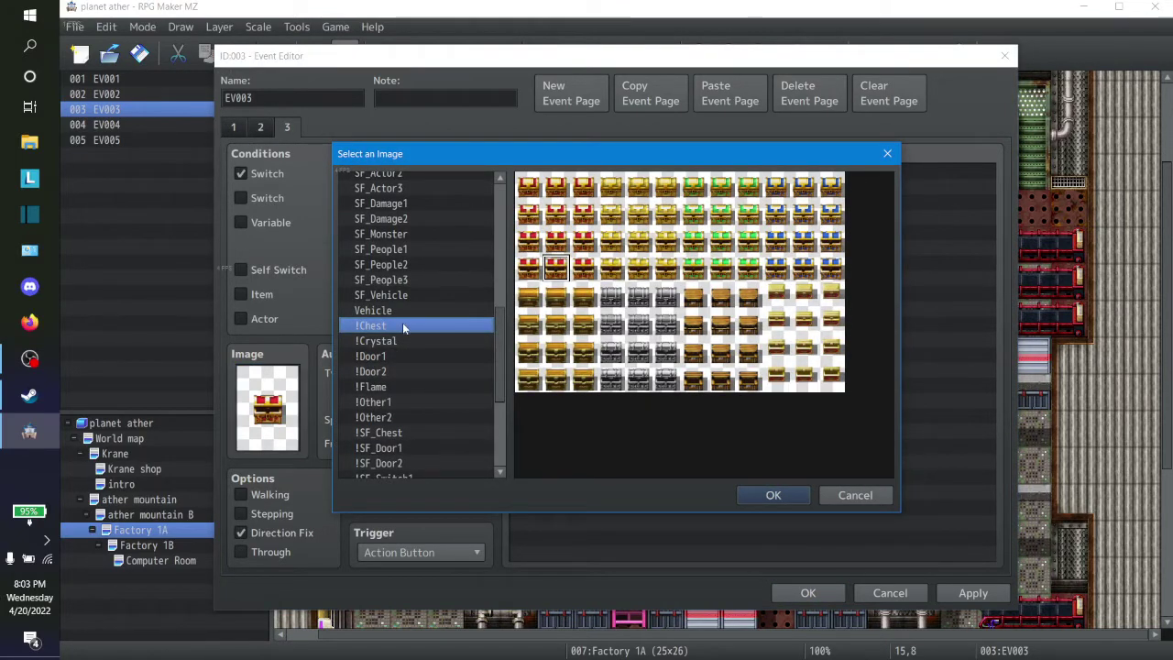
left_click(403, 432)
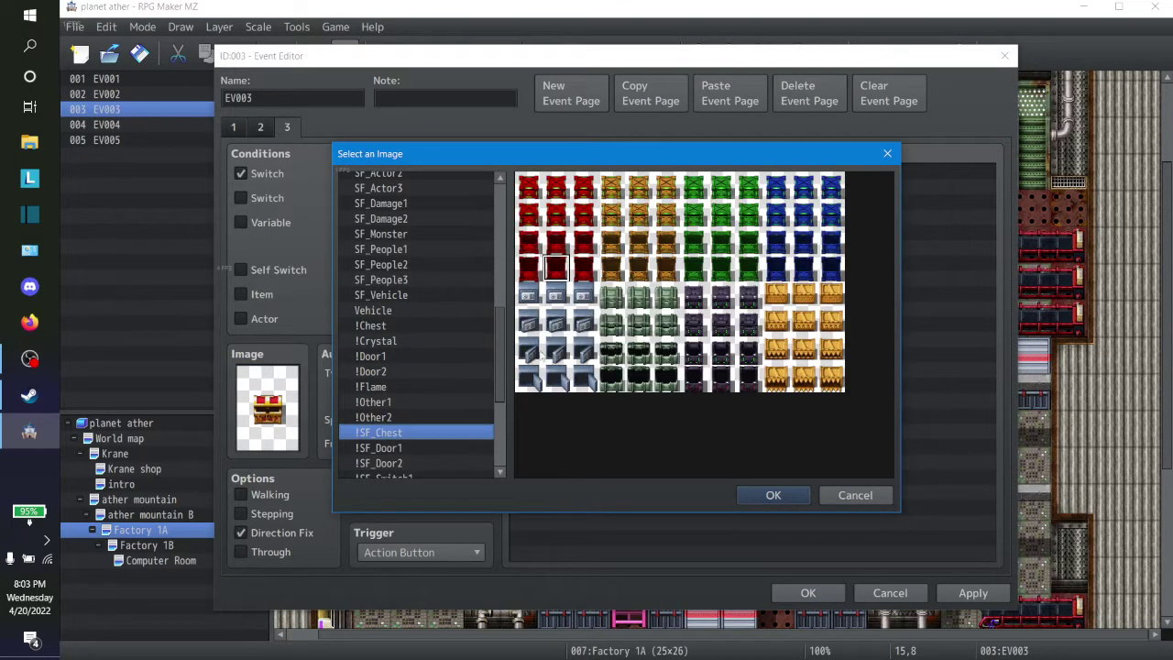
left_click(773, 494)
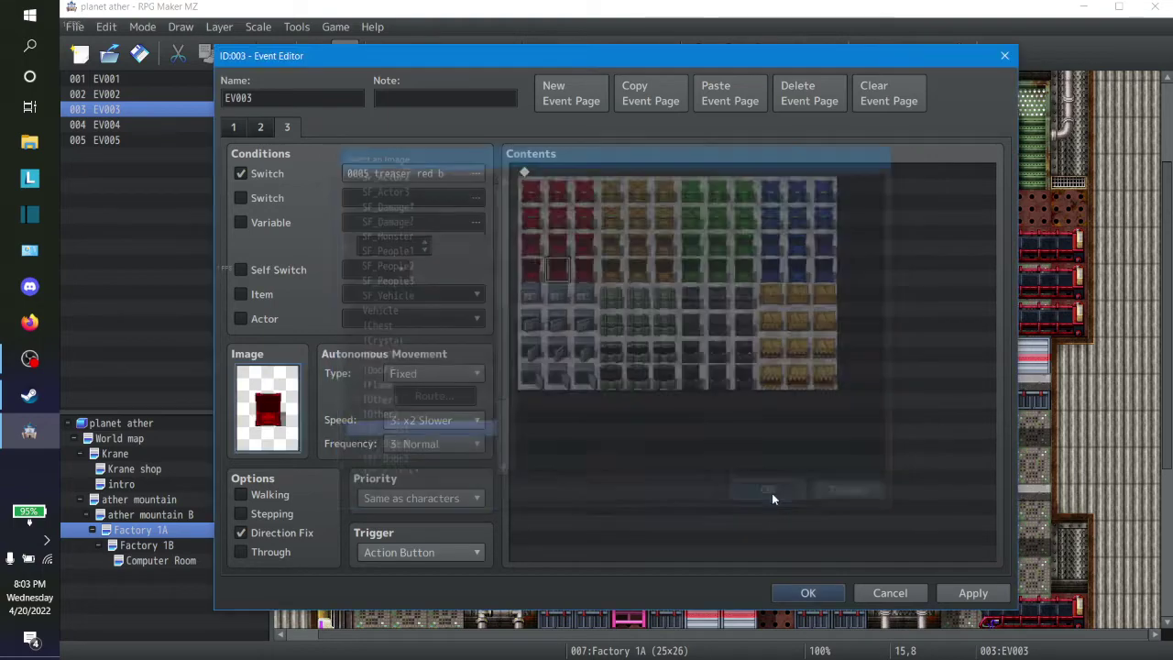
left_click(971, 593)
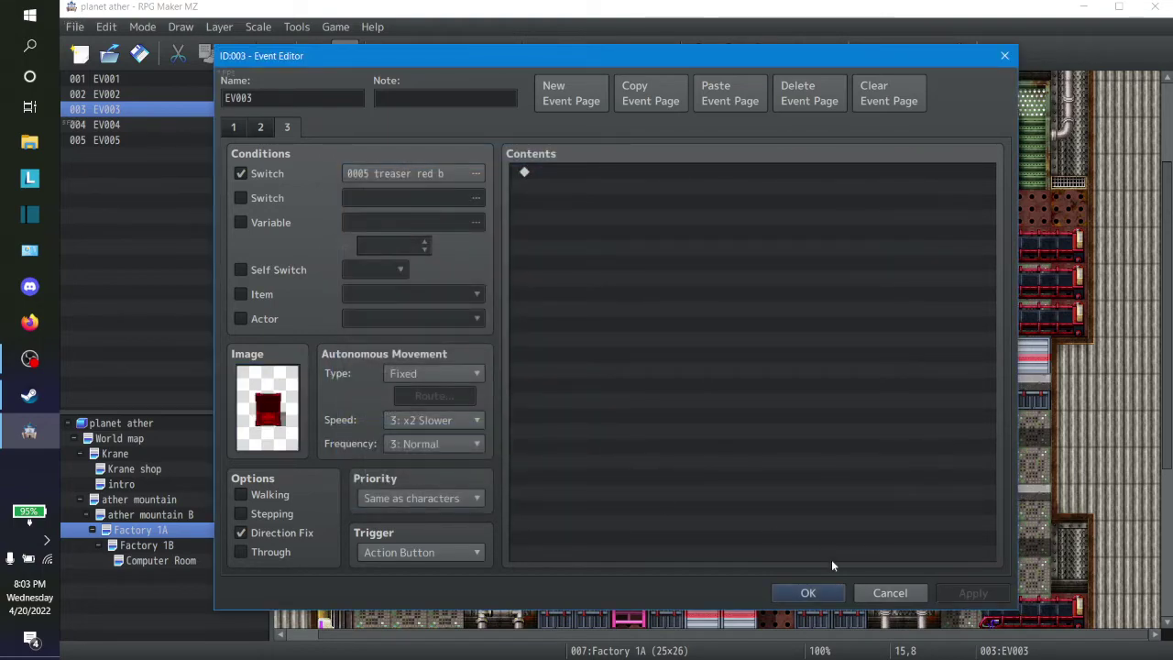
left_click(807, 594)
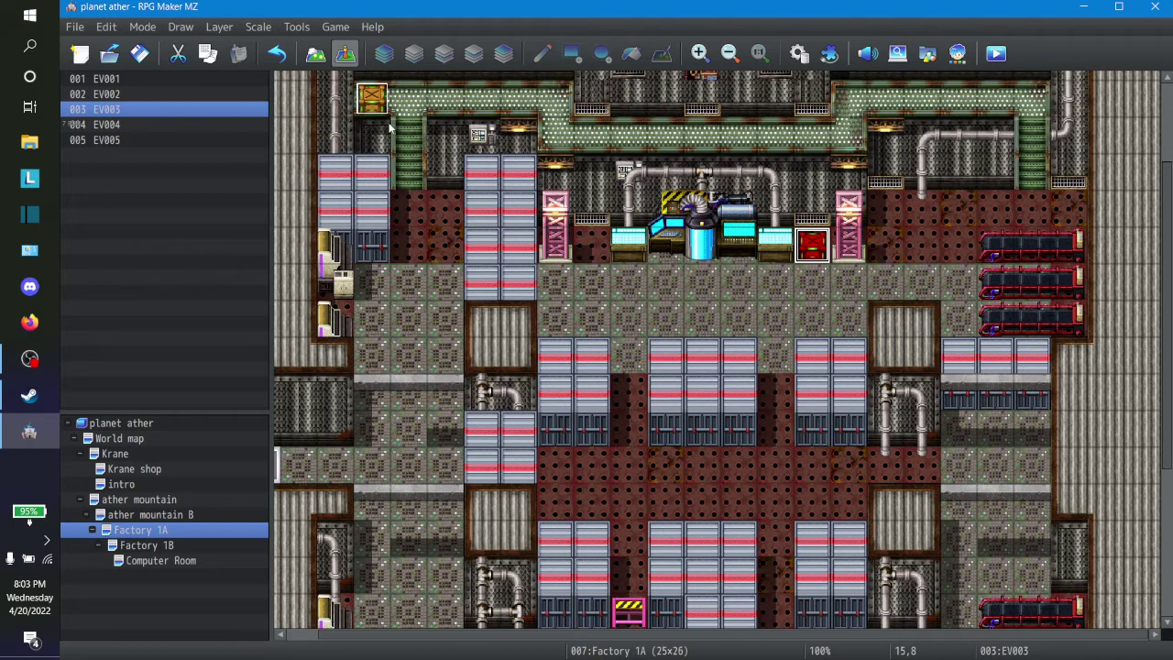
Change the page 1 image of the chest event EV005 at tile 8,19 to the closed red !SF_Chest crate
scroll(539, 311, "down", 3)
left_click(566, 499)
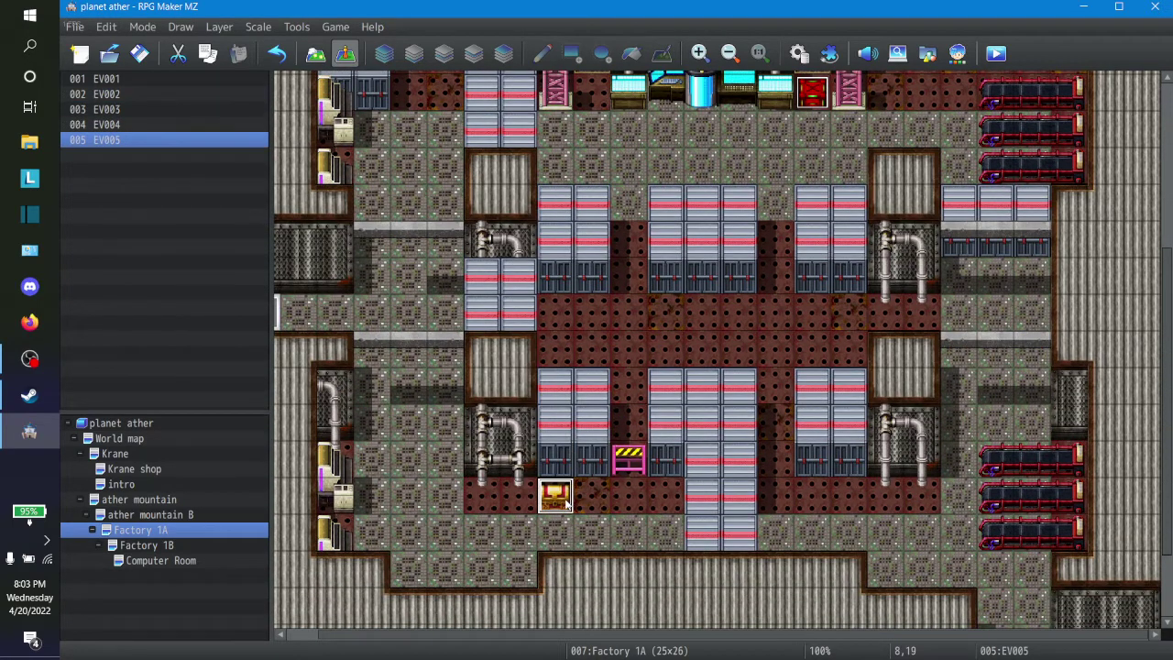
right_click(566, 500)
left_click(616, 421)
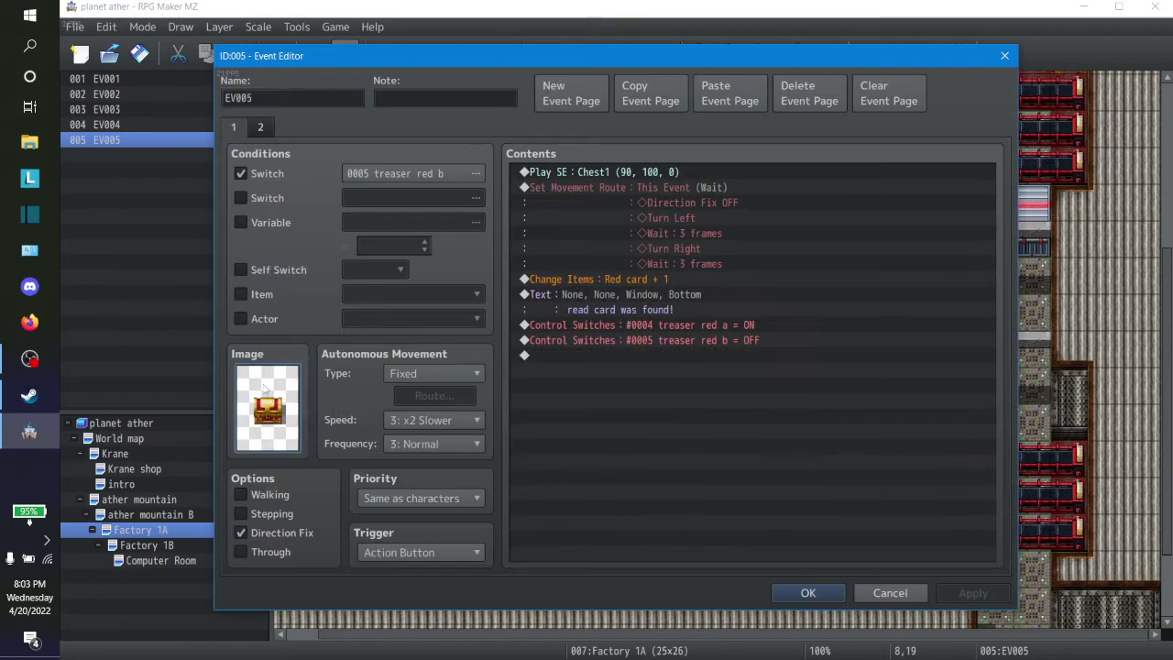
double_click(268, 408)
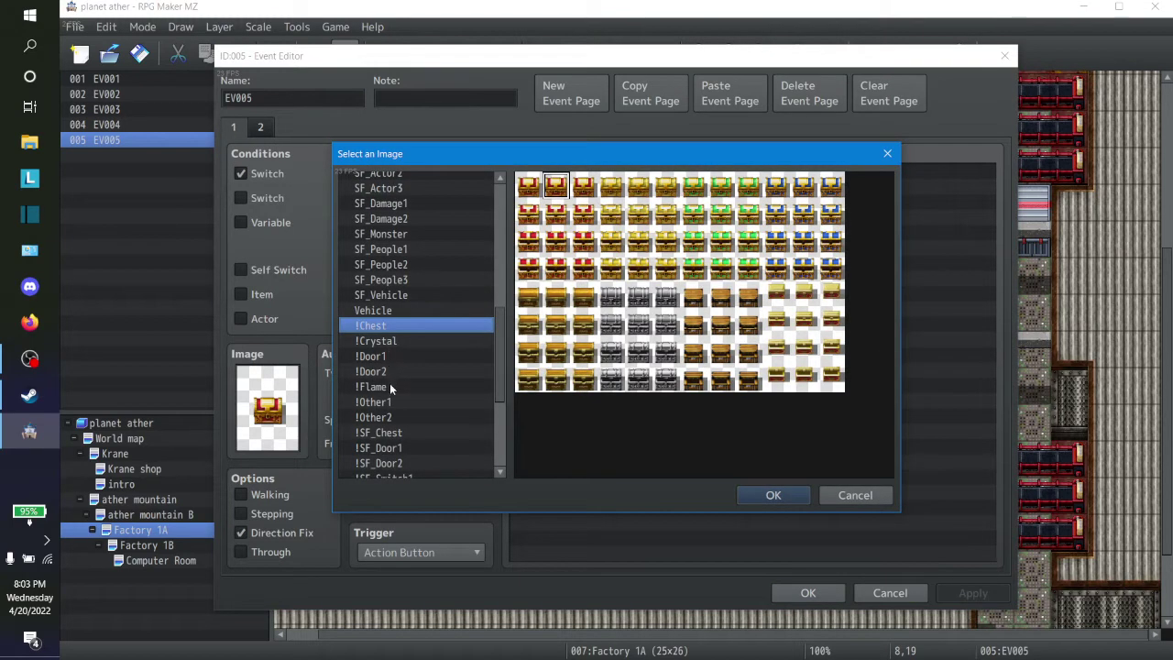
left_click(398, 436)
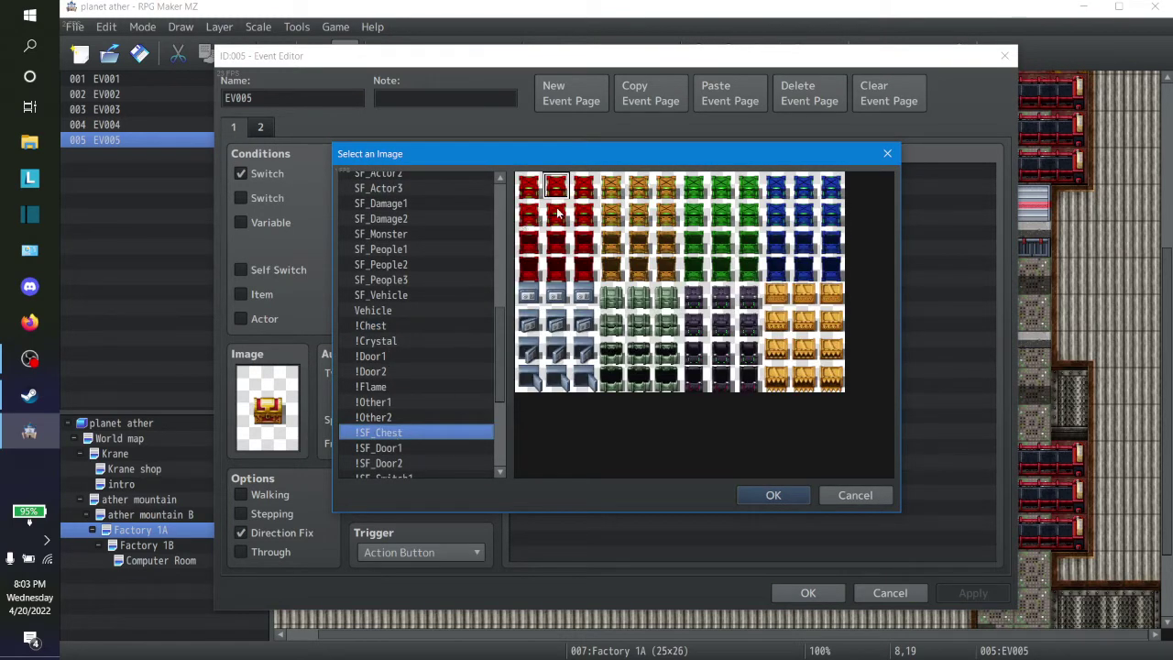
left_click(775, 496)
Change the page 2 image of event EV005 to the opened red !SF_Chest crate and save the event
left_click(261, 130)
double_click(267, 378)
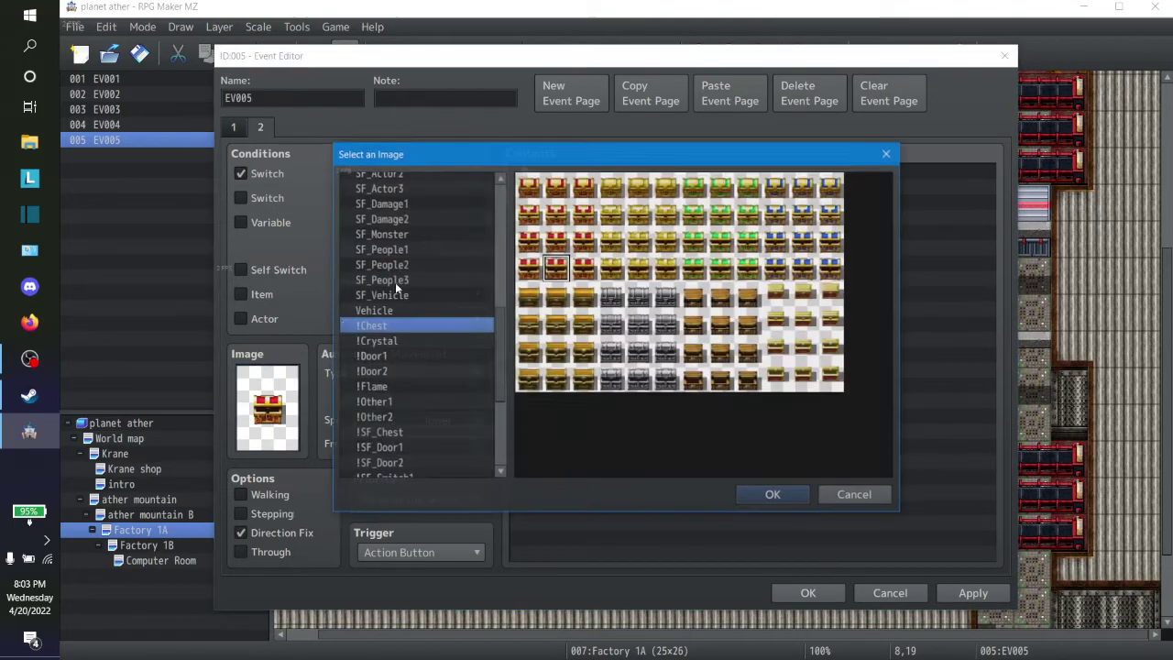
left_click(392, 432)
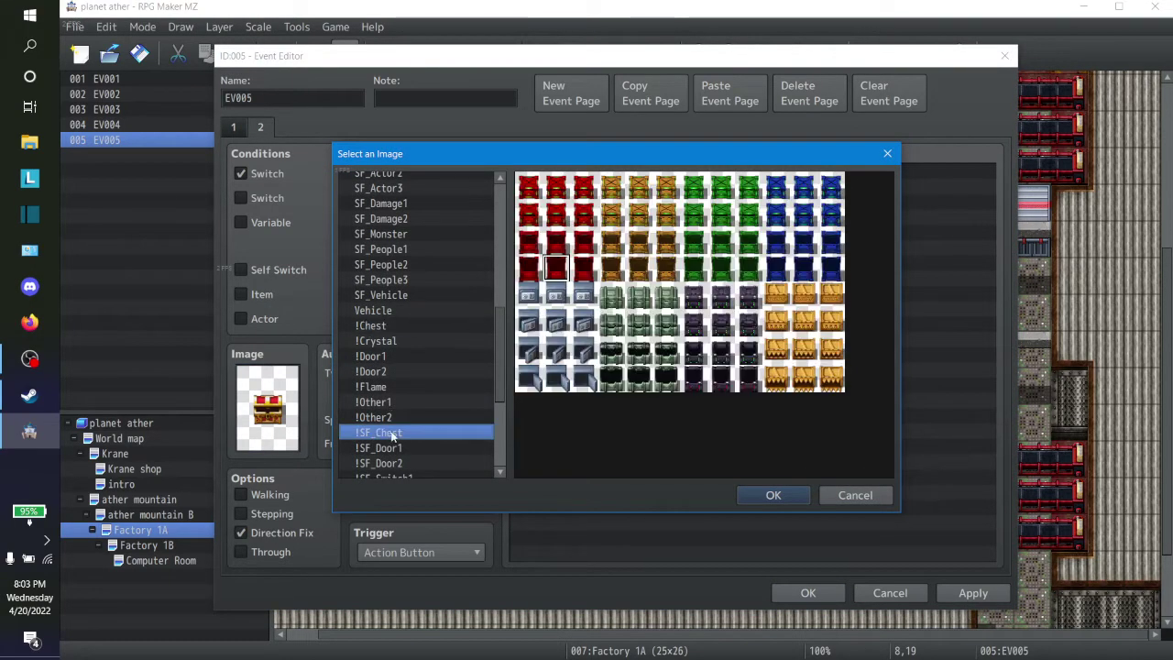
left_click(762, 494)
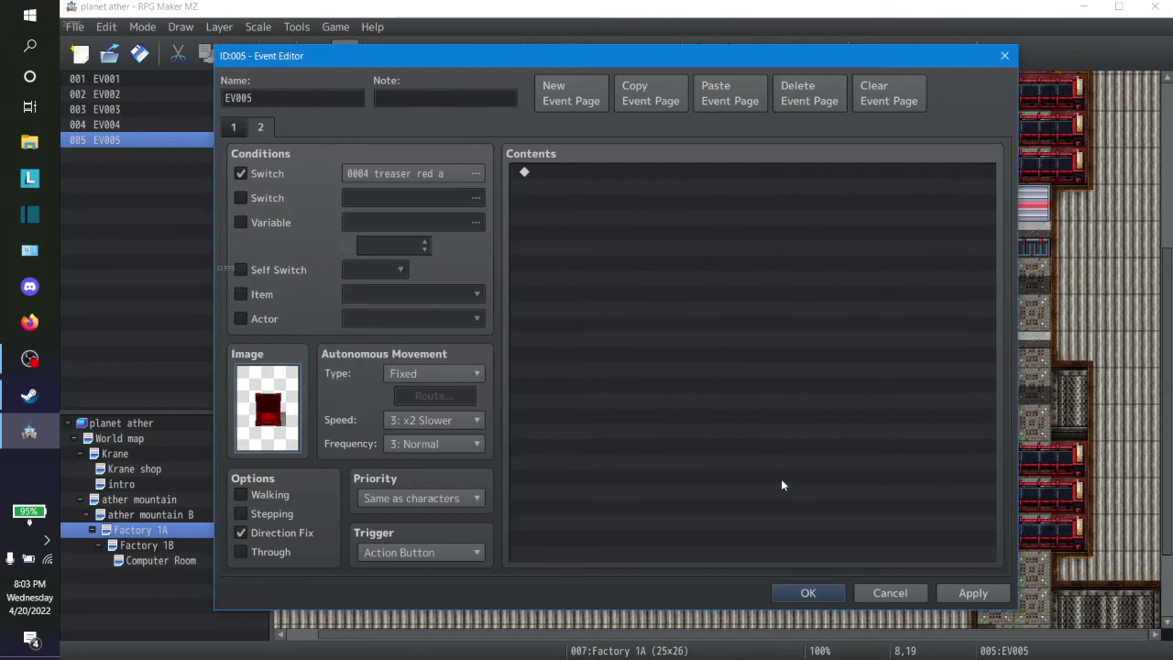
left_click(943, 592)
left_click(808, 593)
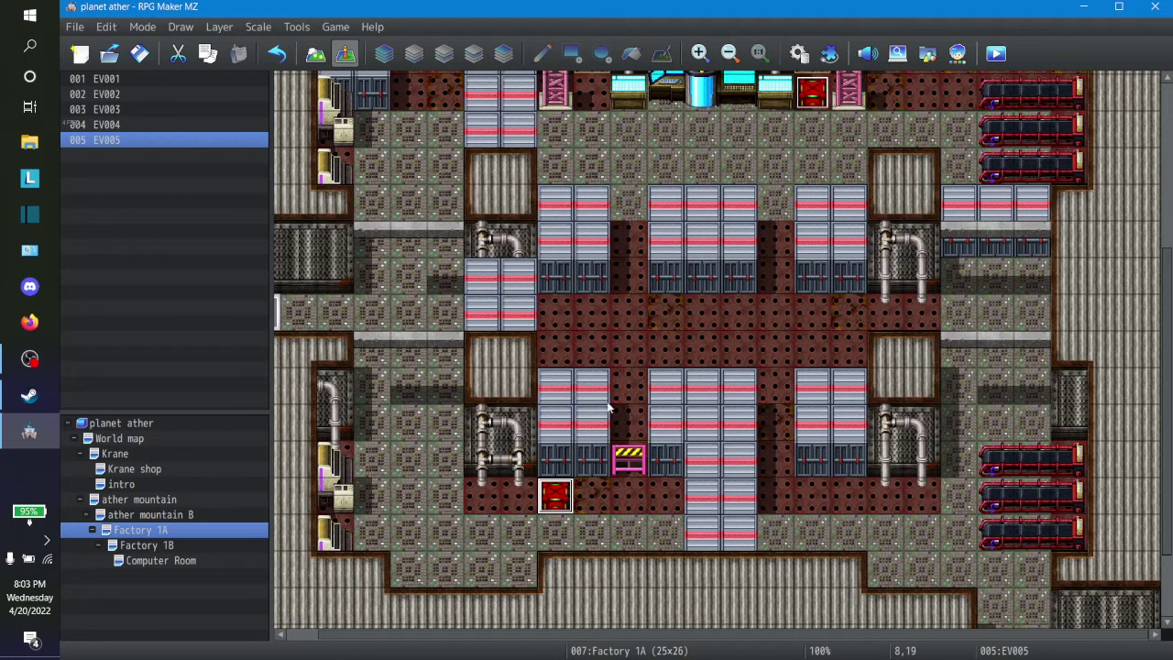
Copy the red crate event EV005 and paste the copy at tile 8,14 on the brown floor
scroll(471, 388, "up", 6)
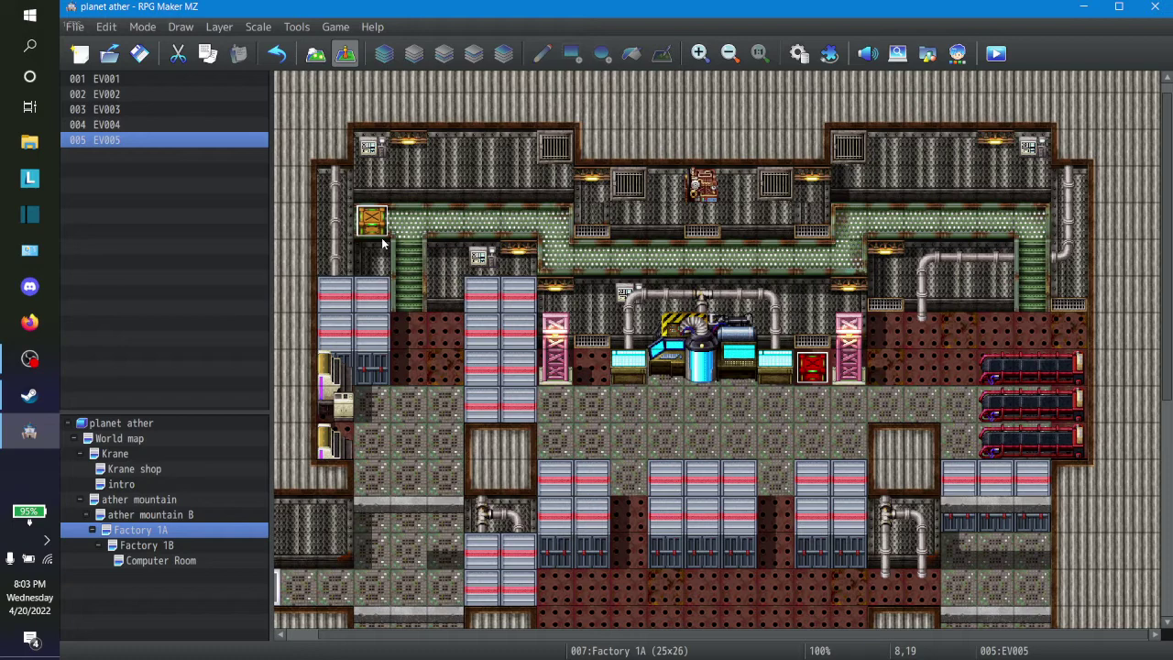
scroll(383, 242, "down", 2)
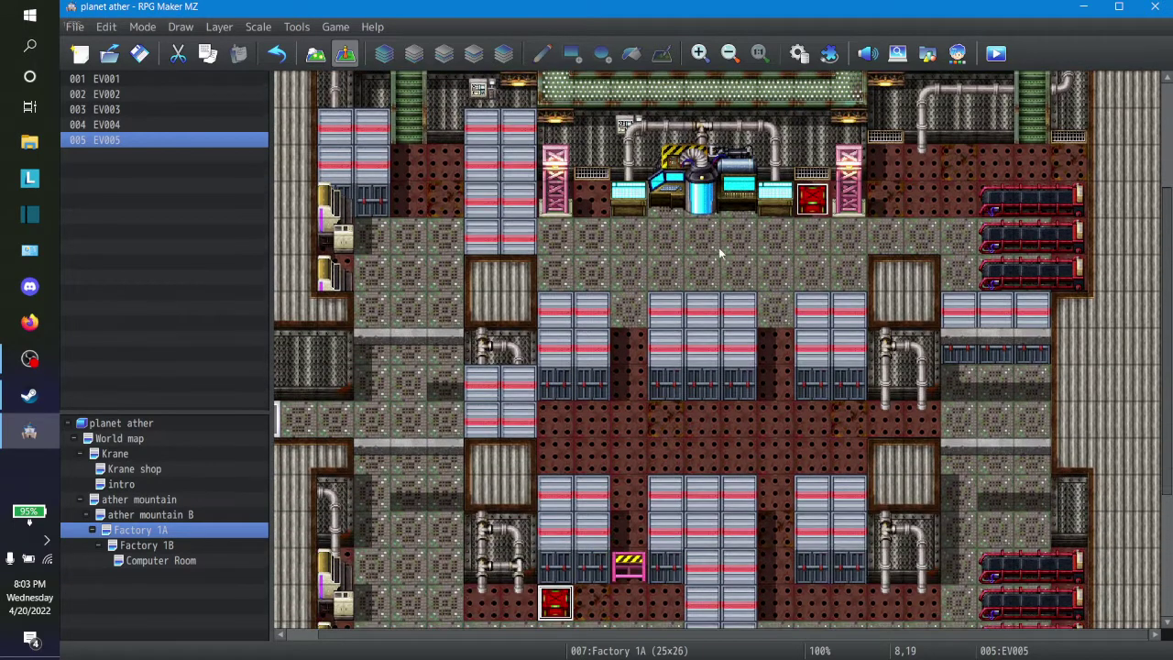
scroll(720, 253, "down", 2)
scroll(831, 221, "up", 2)
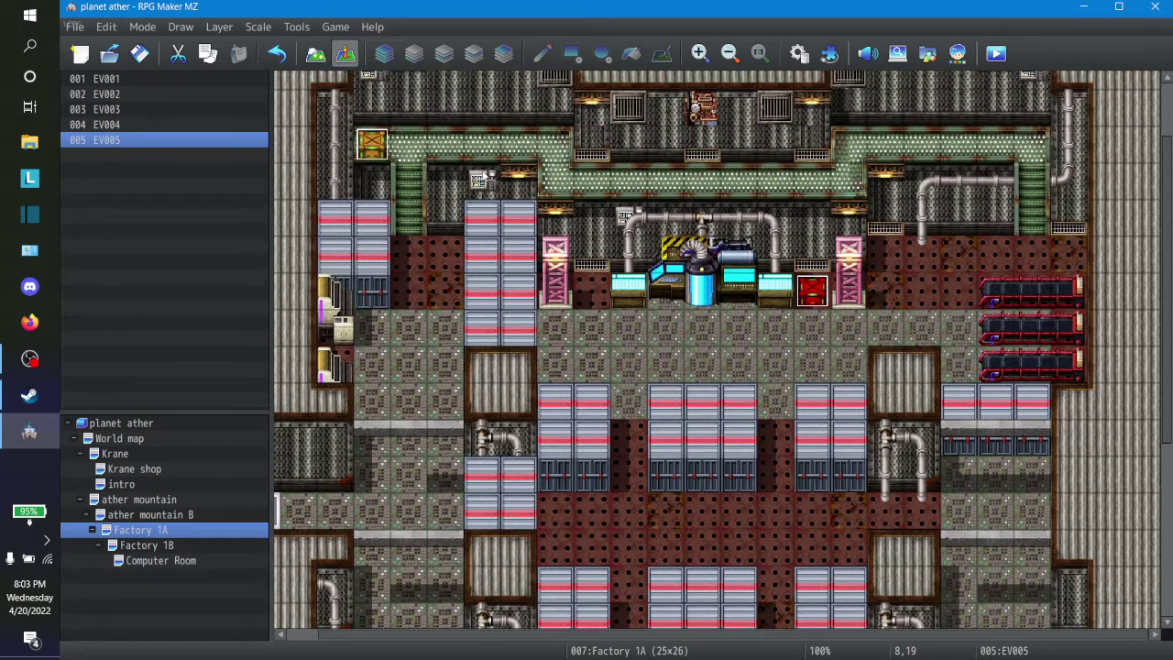
scroll(850, 291, "down", 2)
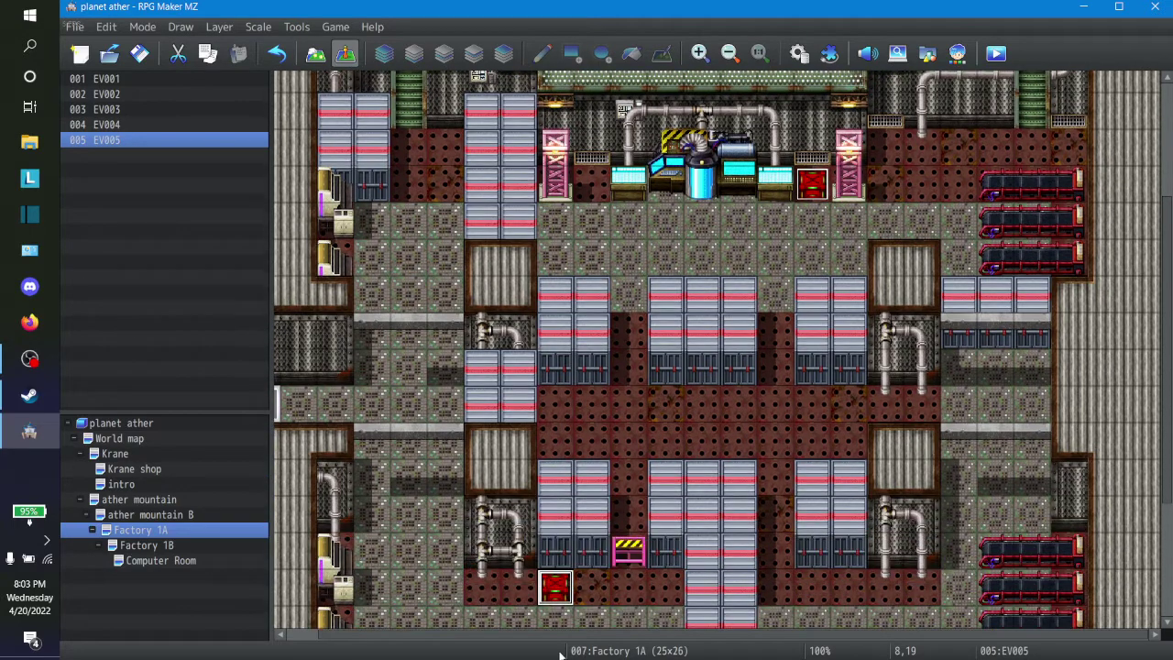
right_click(554, 598)
left_click(611, 488)
left_click(569, 412)
key("ctrl+v")
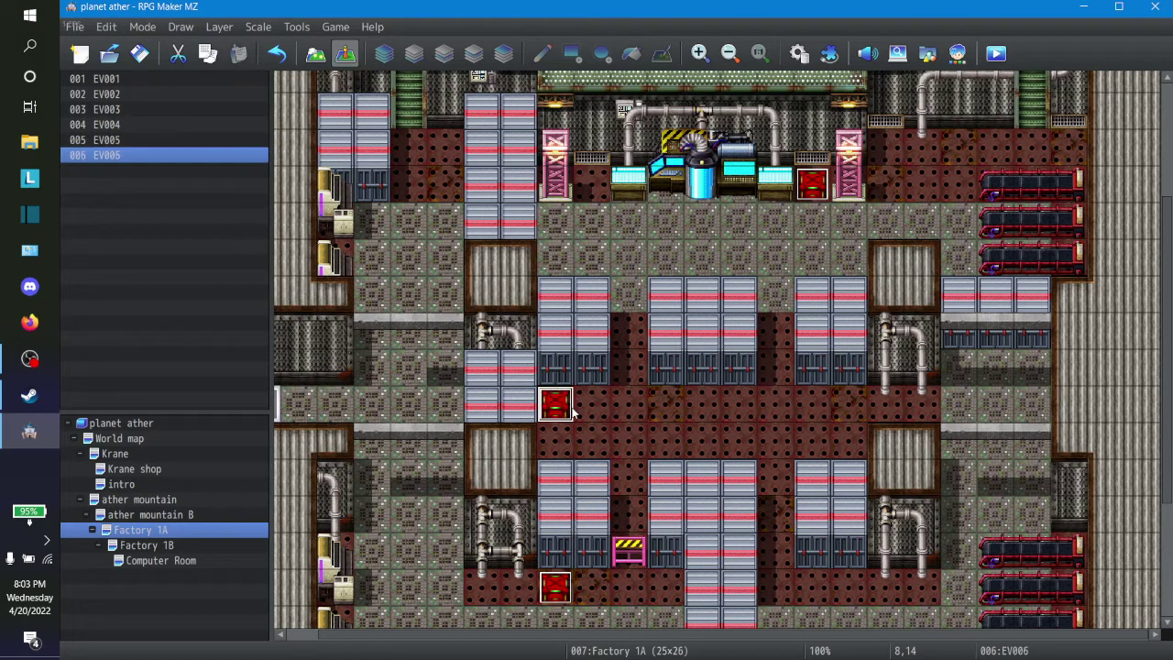
Replace the red crate event EV005 at tile 8,19 with a copy of the yellow crate event EV004 at tile 3,4
scroll(458, 275, "up", 2)
left_click(371, 112)
right_click(445, 228)
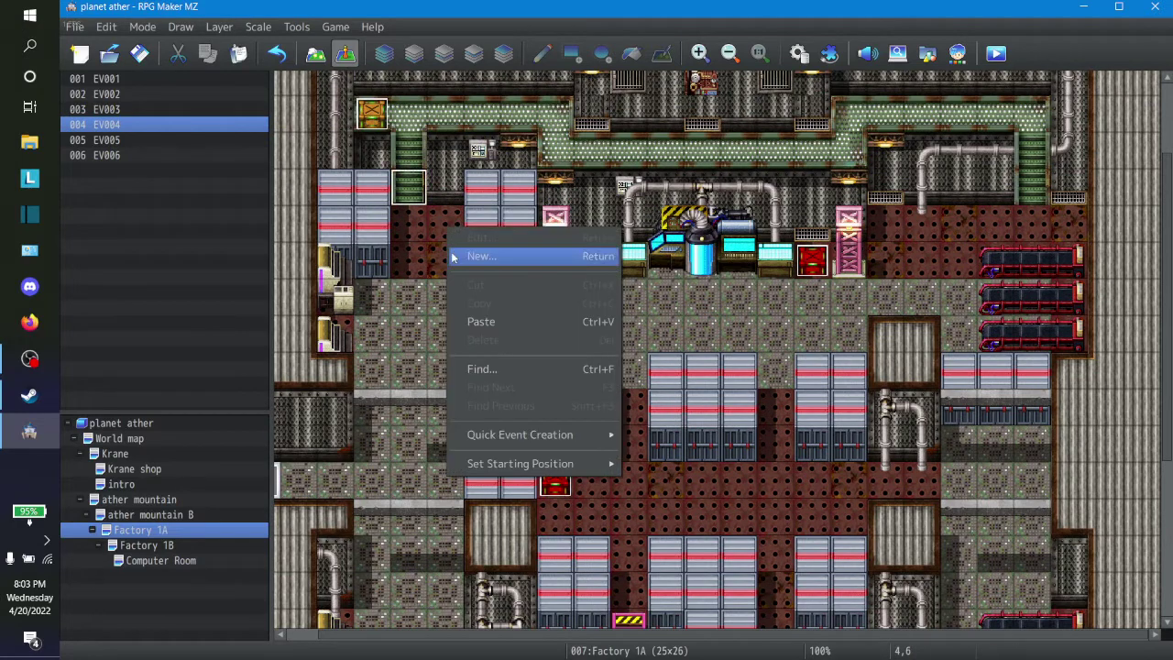
left_click(816, 279)
left_click(373, 131)
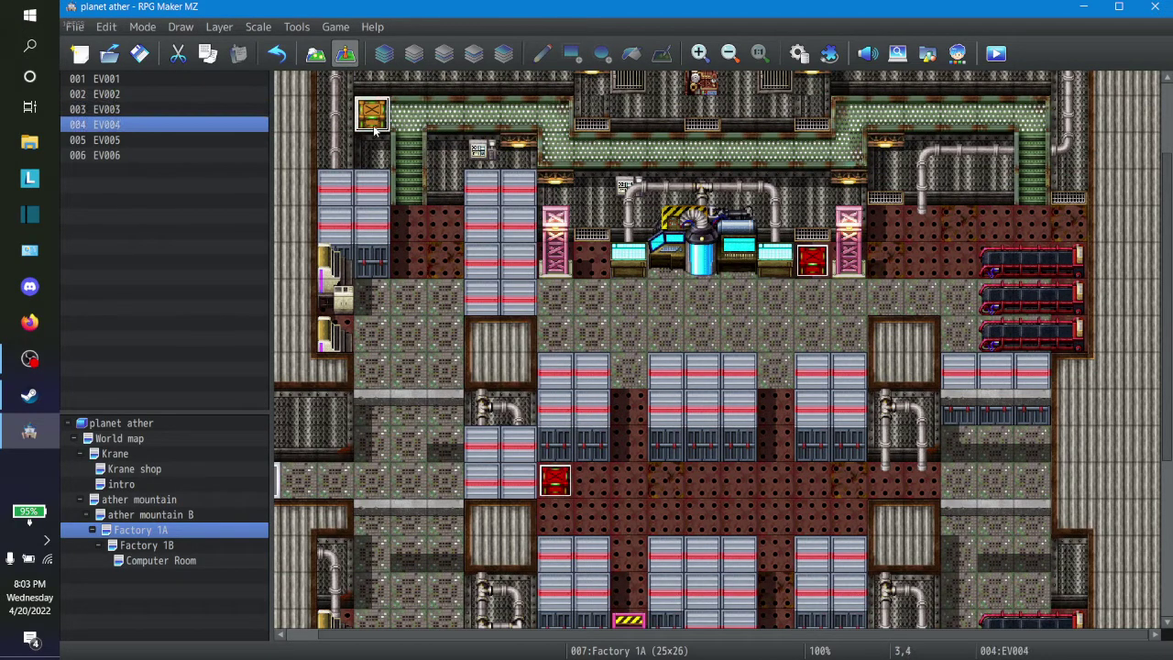
scroll(528, 206, "down", 3)
left_click(556, 497)
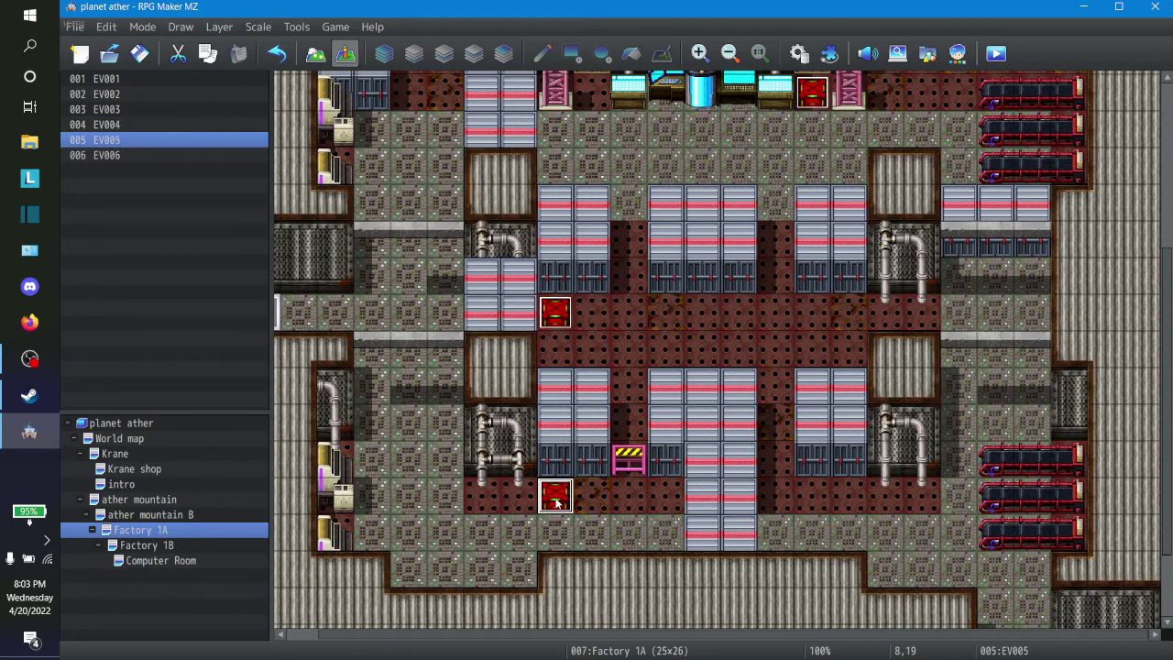
key("Delete")
key("ctrl+z")
scroll(555, 499, "up", 2)
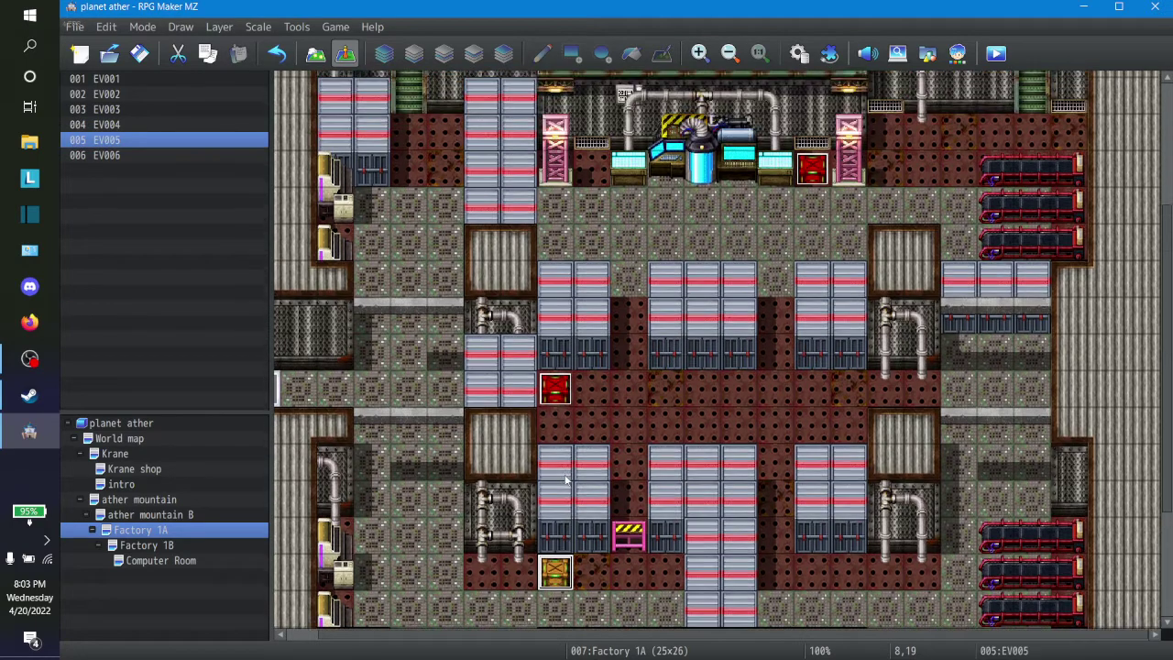
Paste a copy of the red crate event EV006 over EV004 at tile 3,4, and delete EV006 from tile 8,14
left_click(554, 392)
scroll(553, 392, "up", 2)
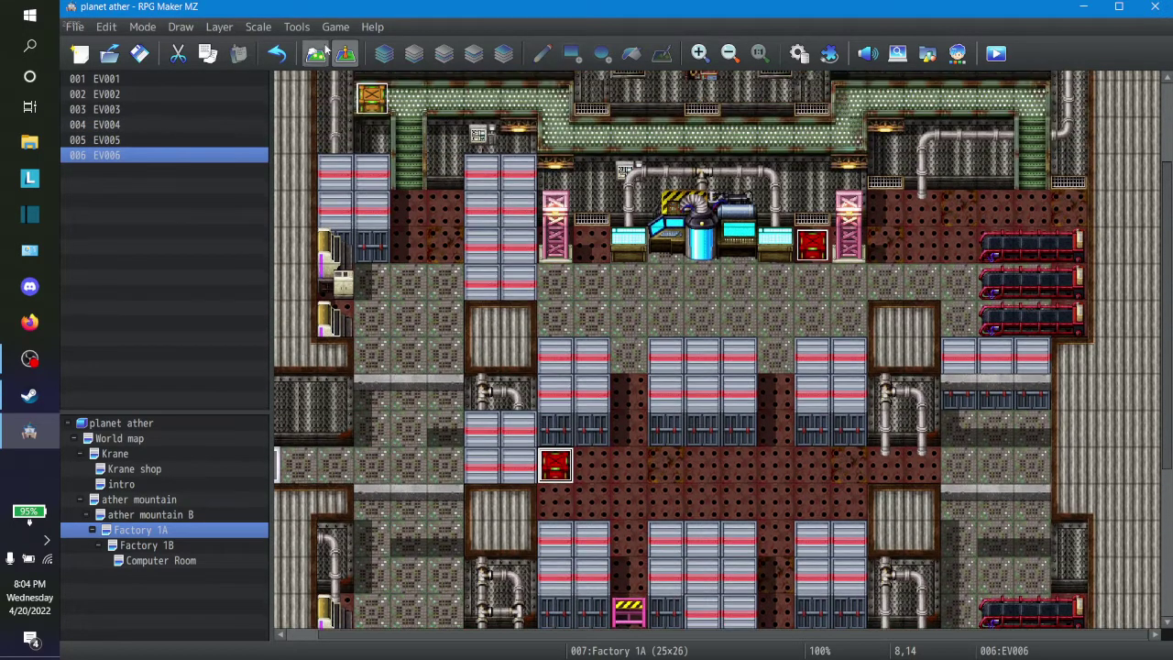
left_click(372, 100)
key("ctrl+v")
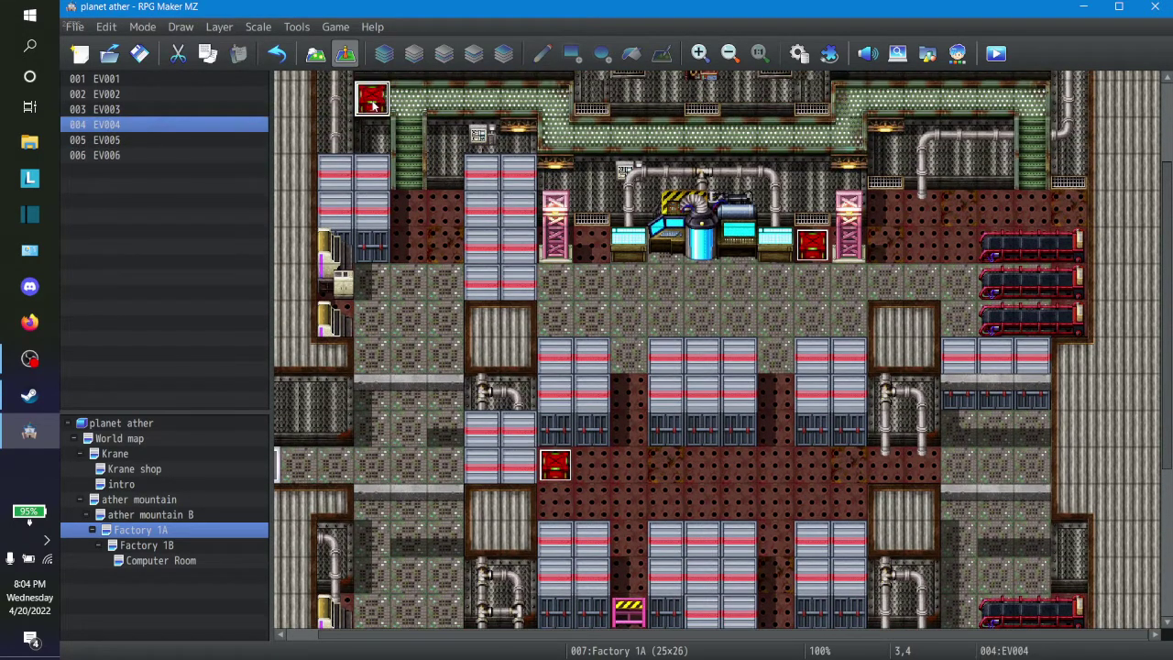
left_click(554, 467)
key("Delete")
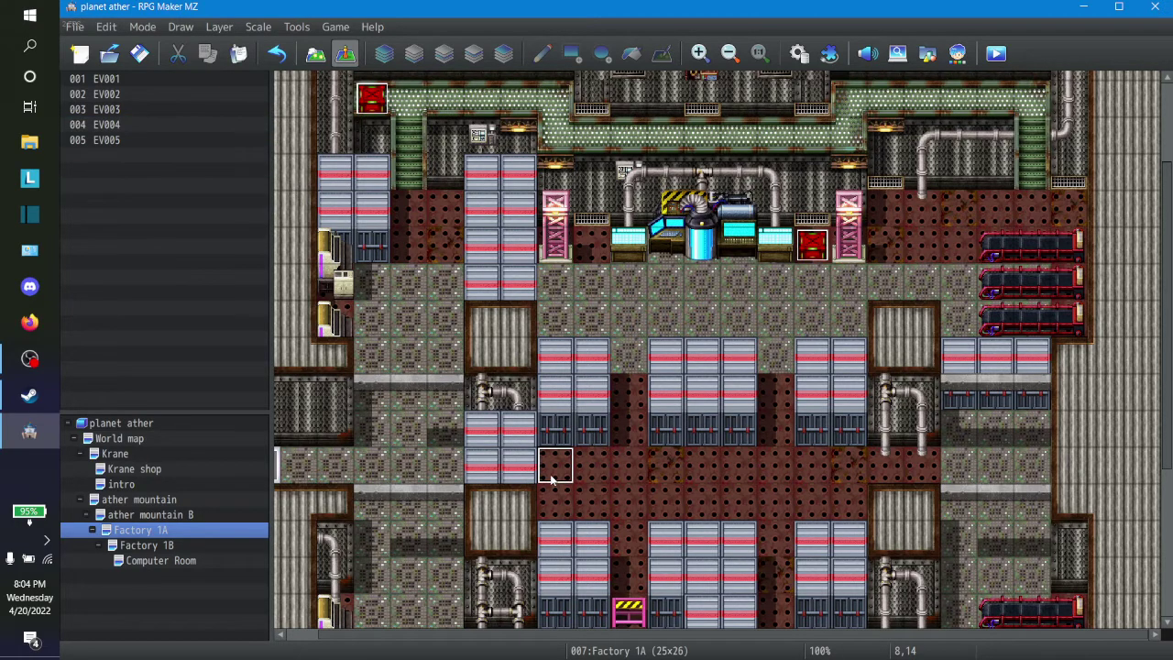
Review where the red and yellow treasure crates are placed across the Factory 1A map
scroll(555, 478, "down", 5)
left_click(554, 481)
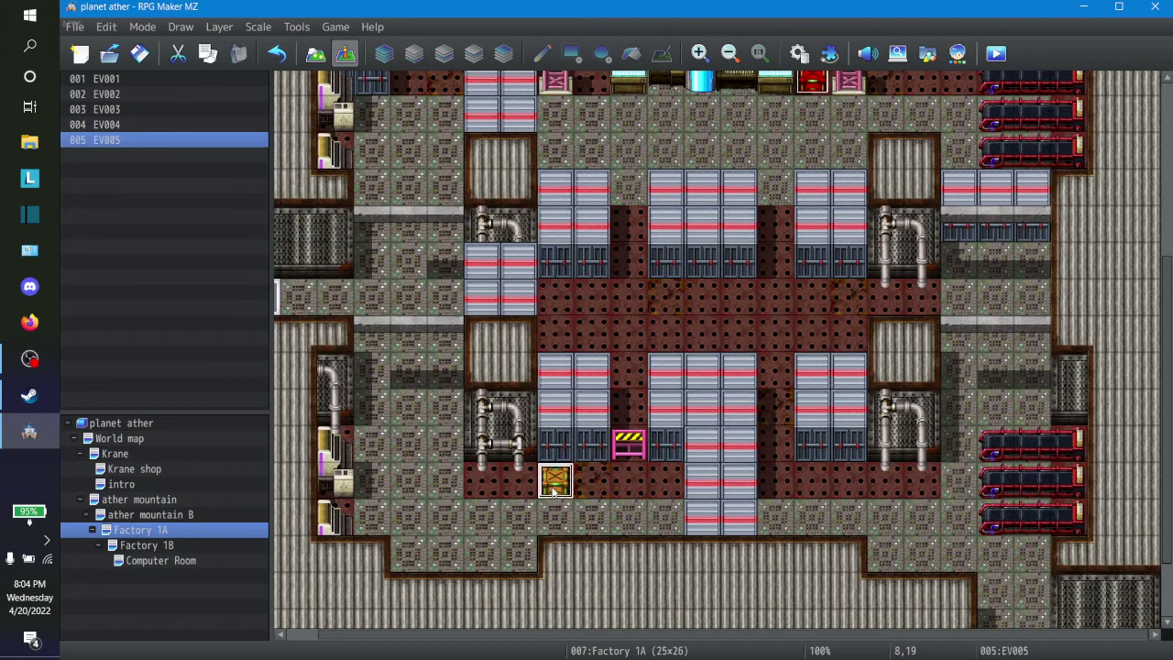
right_click(554, 481)
left_click(682, 309)
scroll(682, 309, "up", 5)
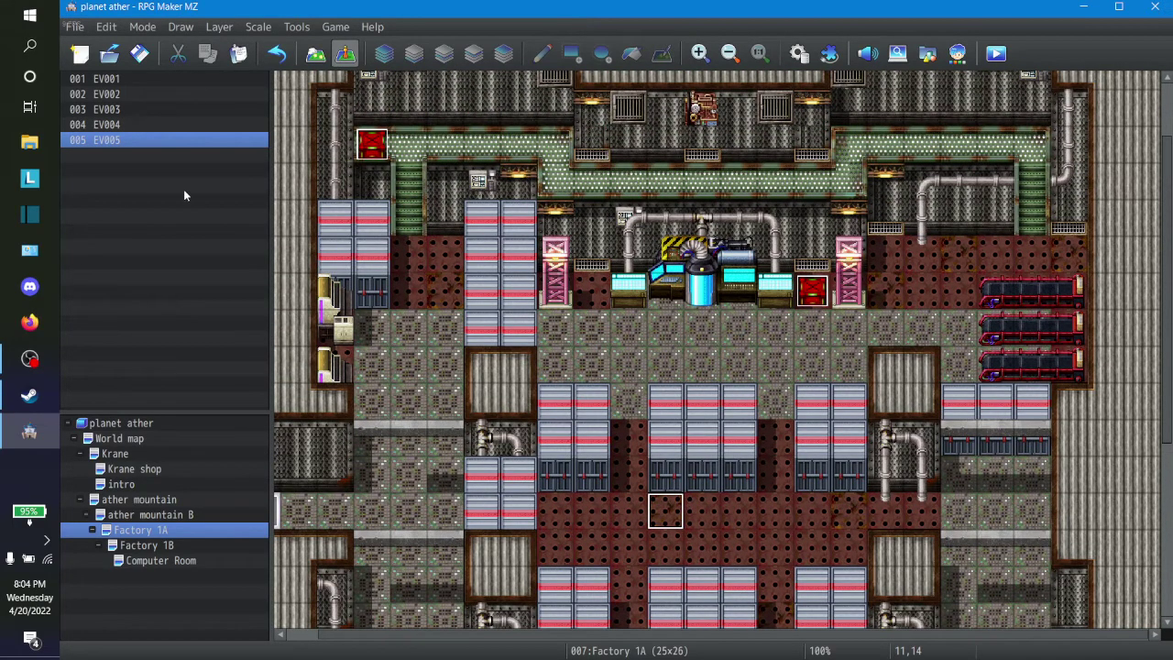
scroll(510, 486, "down", 4)
scroll(510, 485, "up", 2)
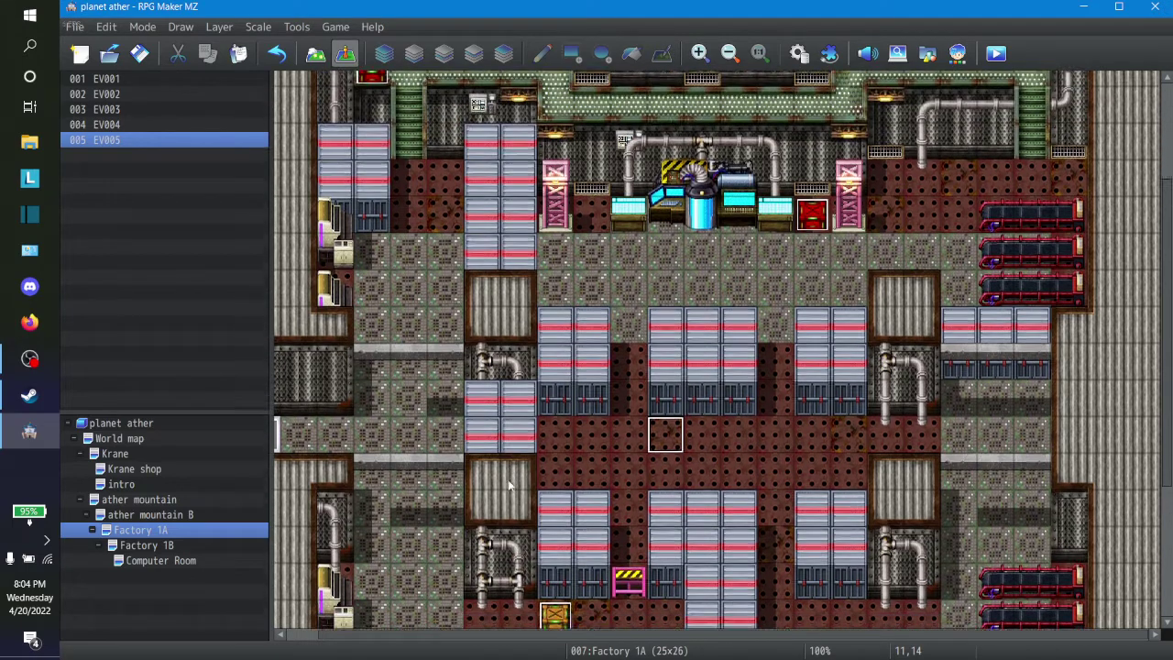
scroll(510, 485, "down", 2)
scroll(530, 499, "up", 2)
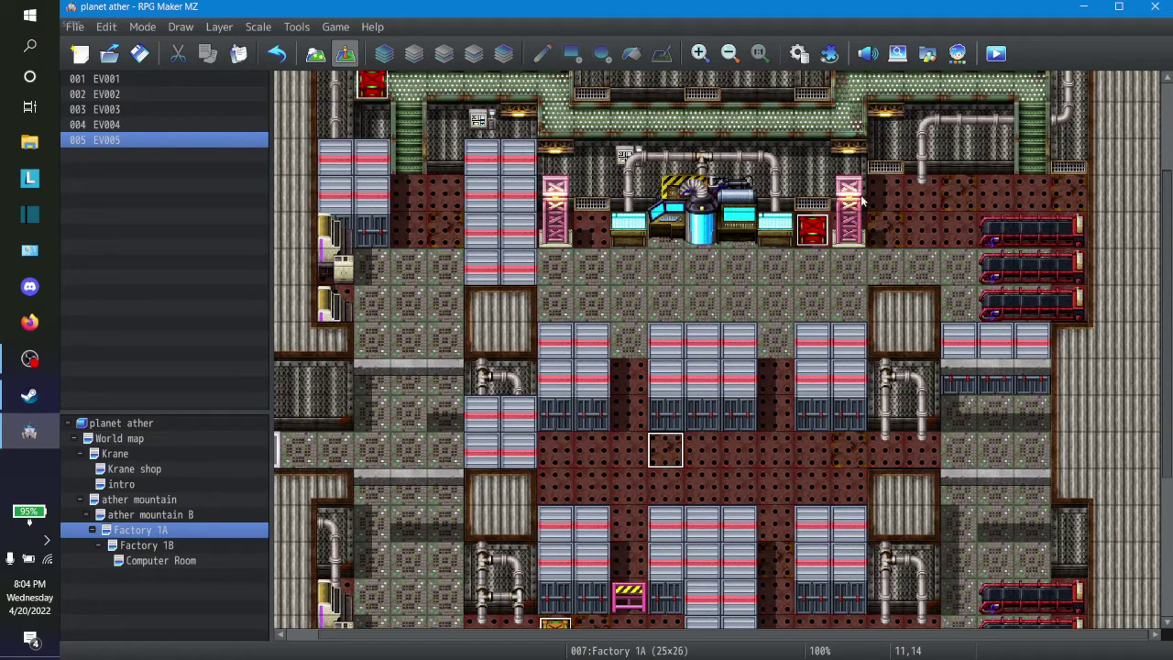
scroll(555, 487, "down", 3)
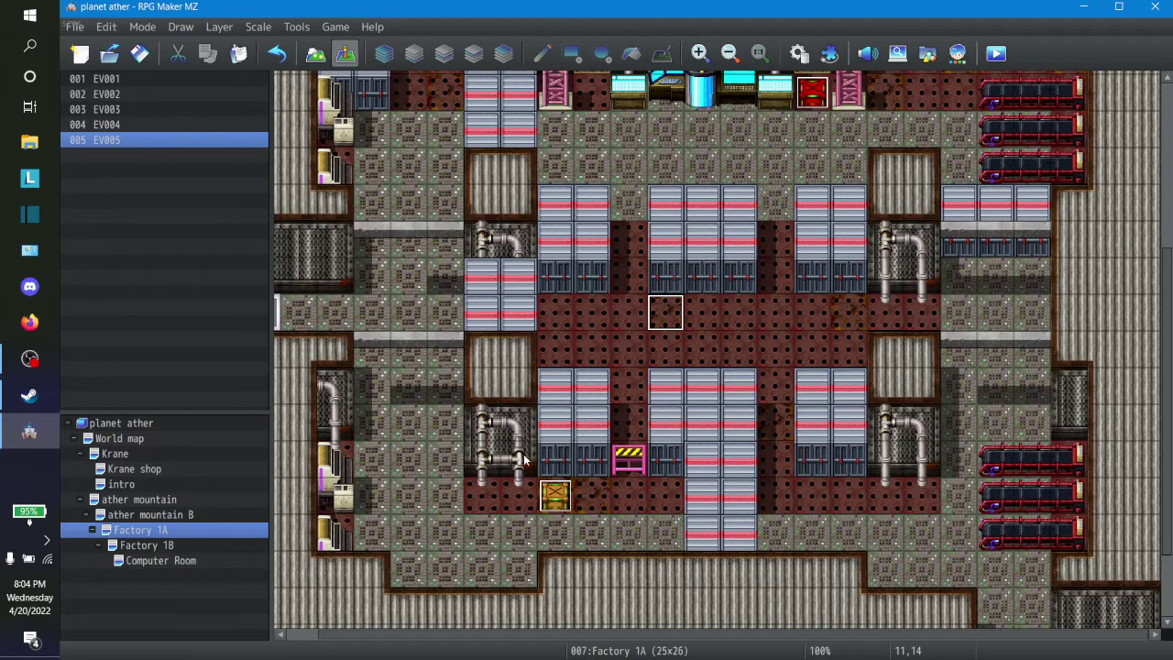
scroll(553, 536, "up", 6)
scroll(350, 147, "down", 4)
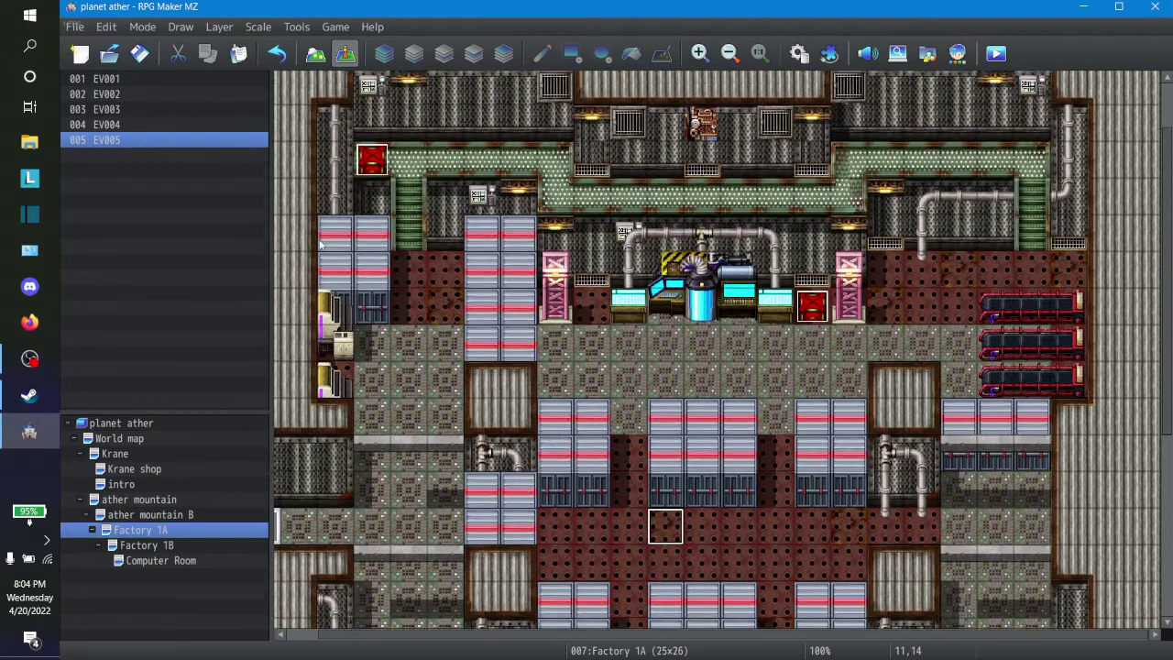
scroll(422, 325, "down", 3)
scroll(466, 474, "up", 1)
scroll(466, 476, "down", 1)
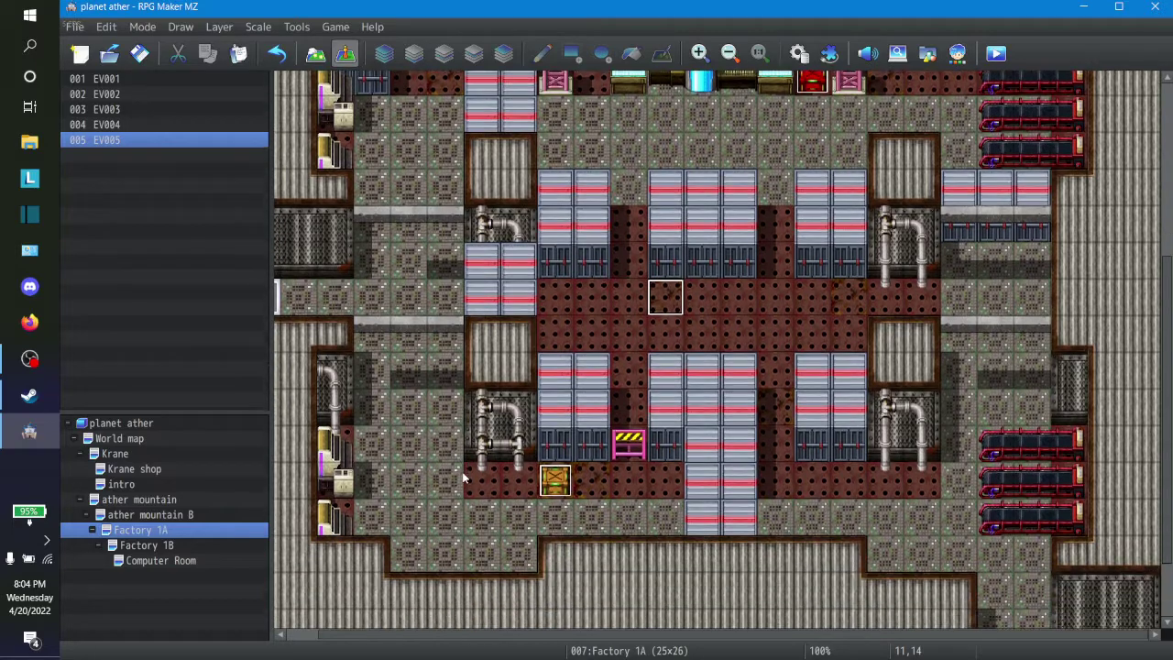
Open the Factory 1B map and examine its layout for a place to put a treasure crate
left_click(197, 545)
scroll(536, 490, "down", 4)
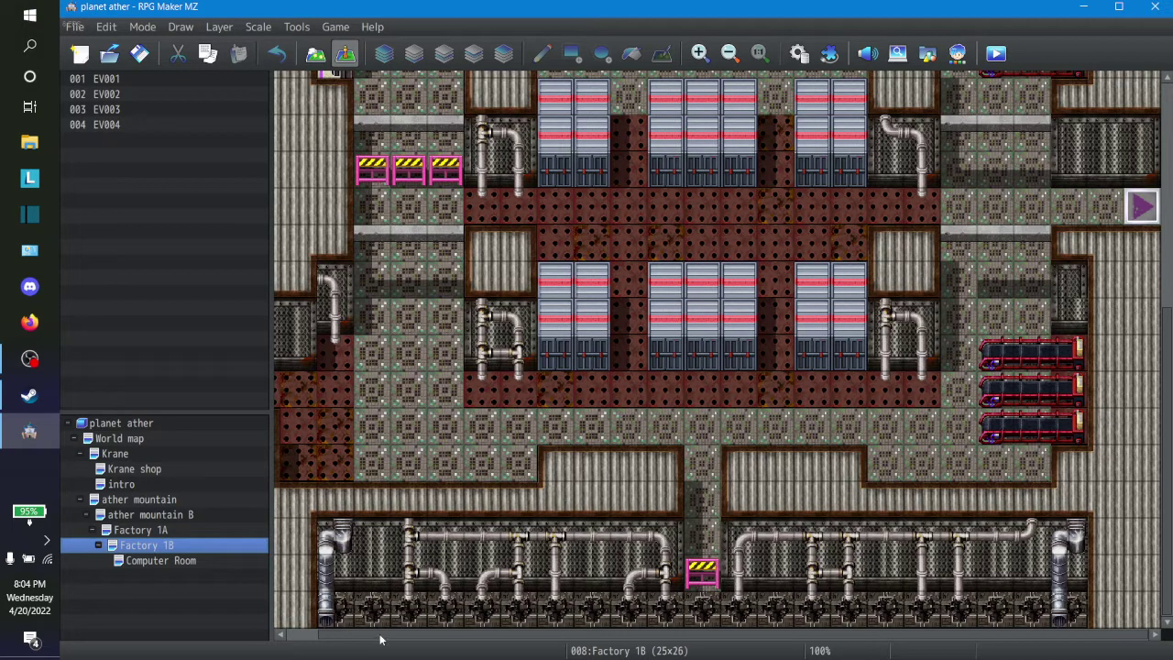
scroll(348, 638, "left", 1)
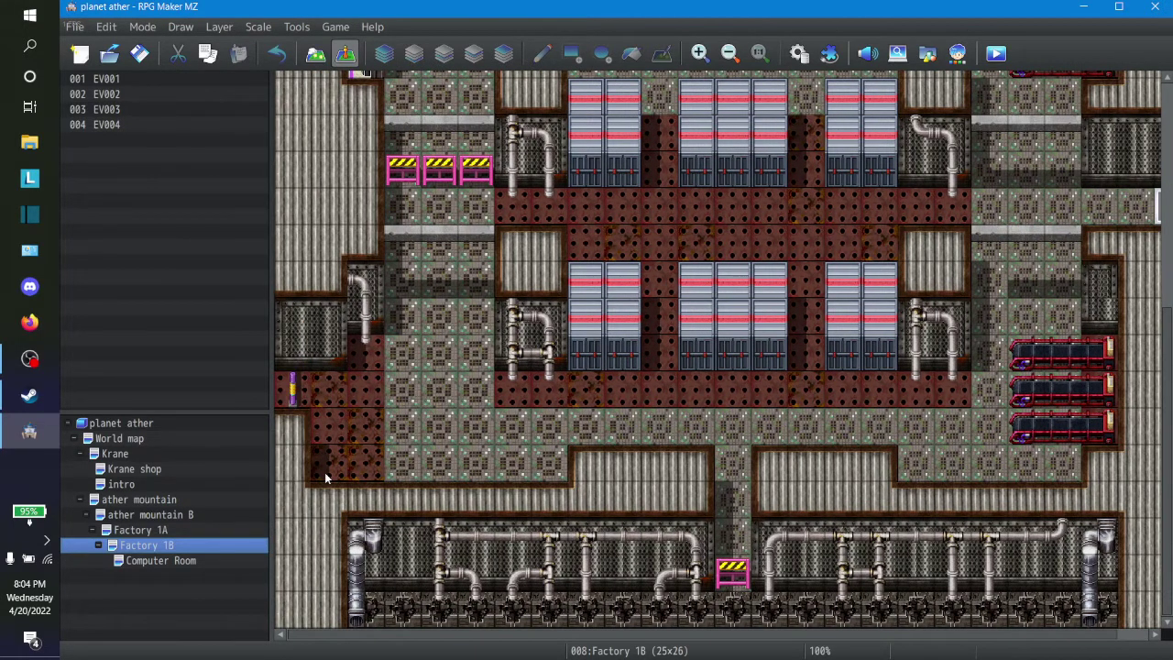
scroll(324, 476, "up", 9)
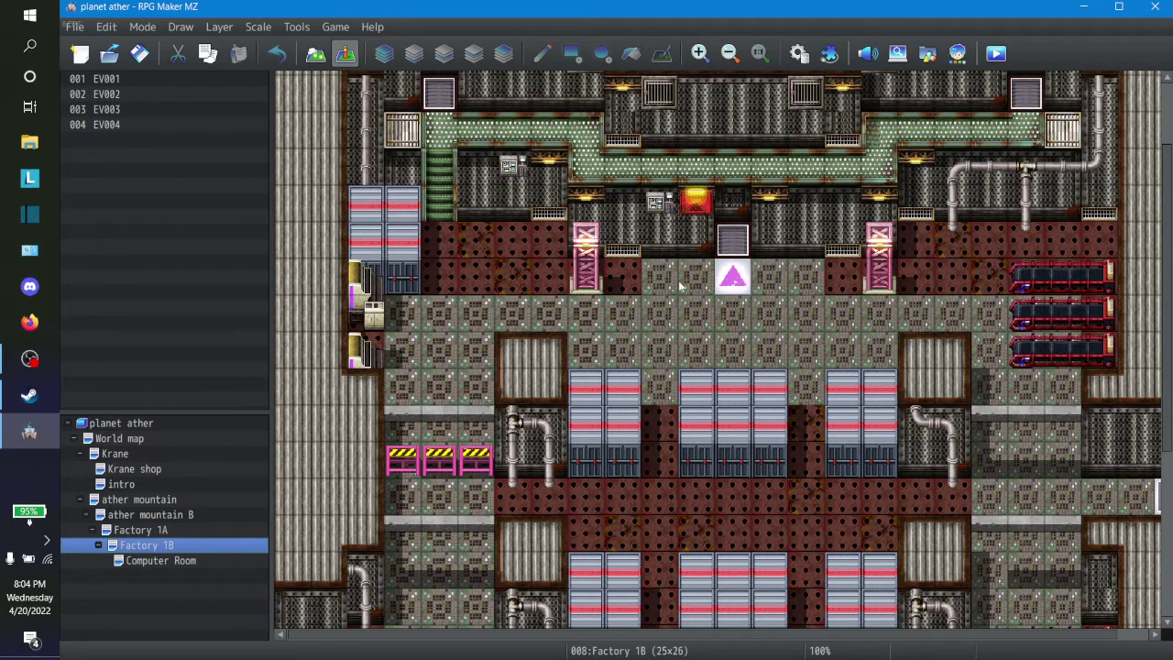
scroll(783, 299, "down", 7)
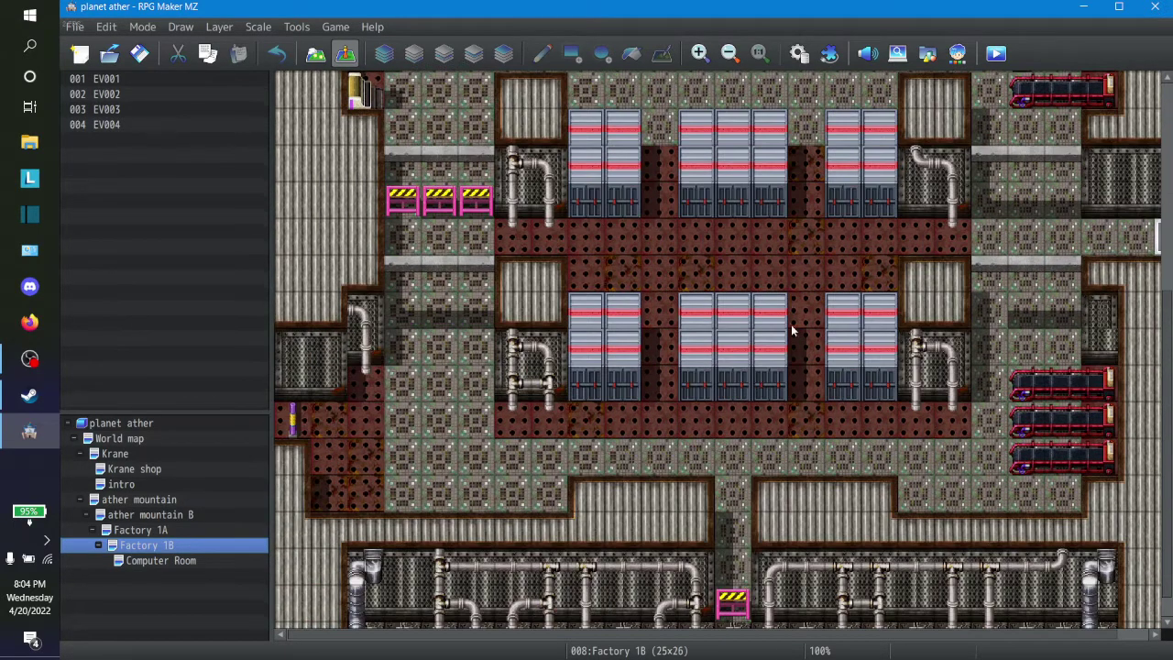
Create a blank event at tile 15,19 on the brown floor of the Factory 1B map
left_click(846, 429)
right_click(847, 428)
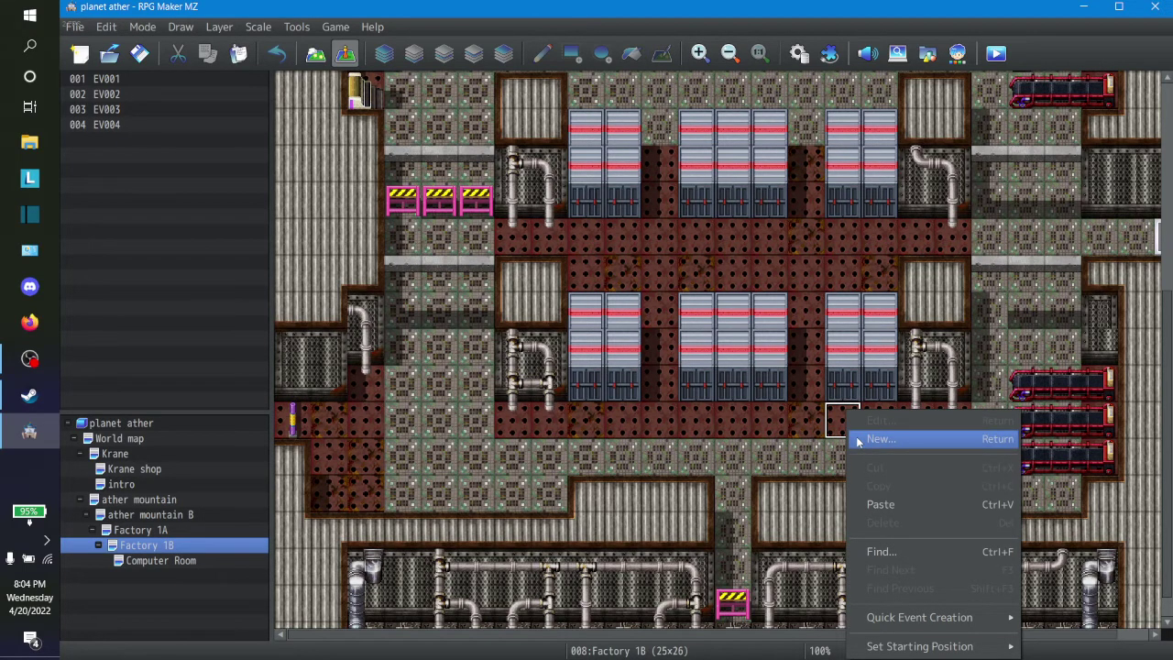
left_click(857, 443)
left_click(973, 593)
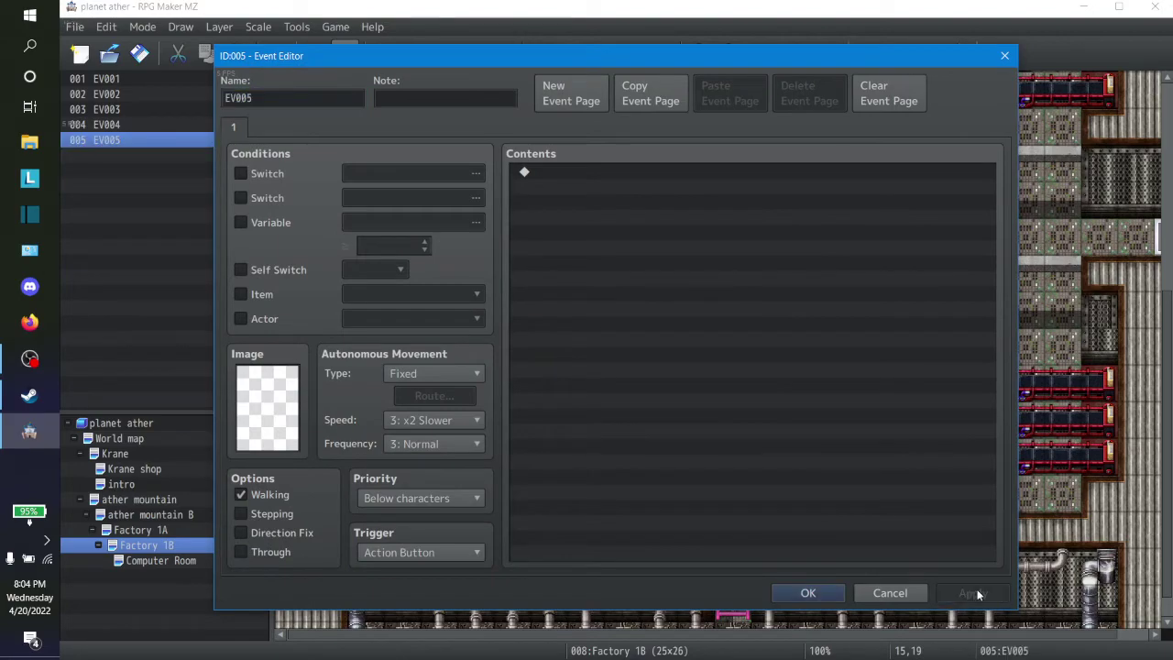
left_click(920, 593)
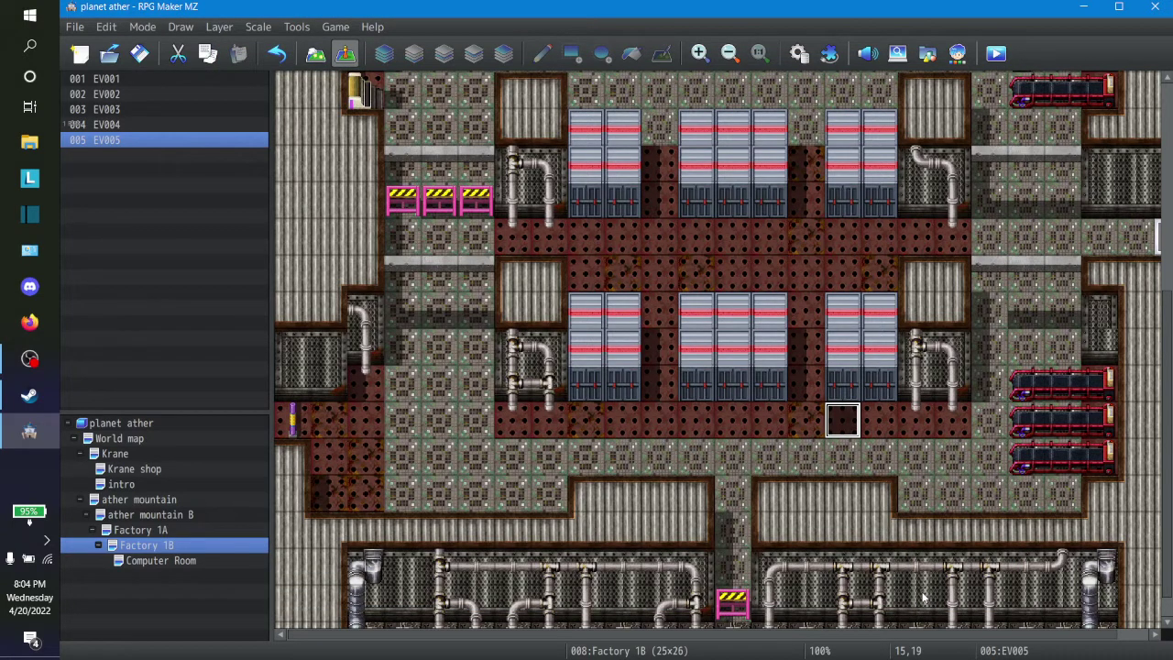
Open the yellow crate event EV005 on the Factory 1A map and compare the switch conditions of its two pages
left_click(163, 534)
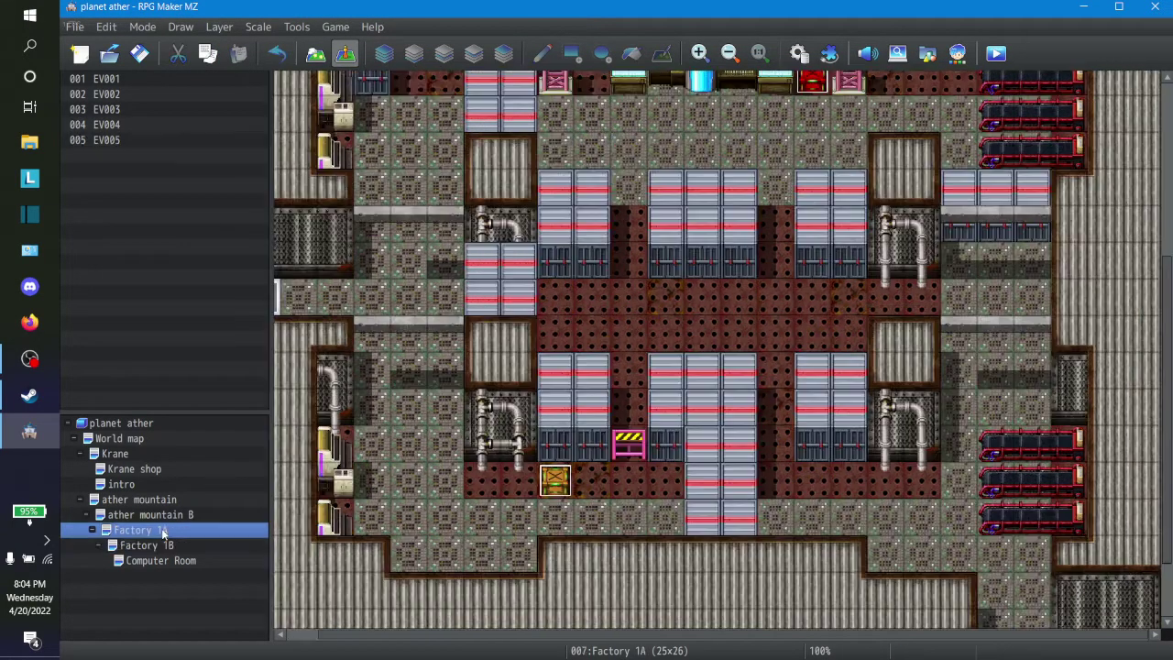
right_click(547, 486)
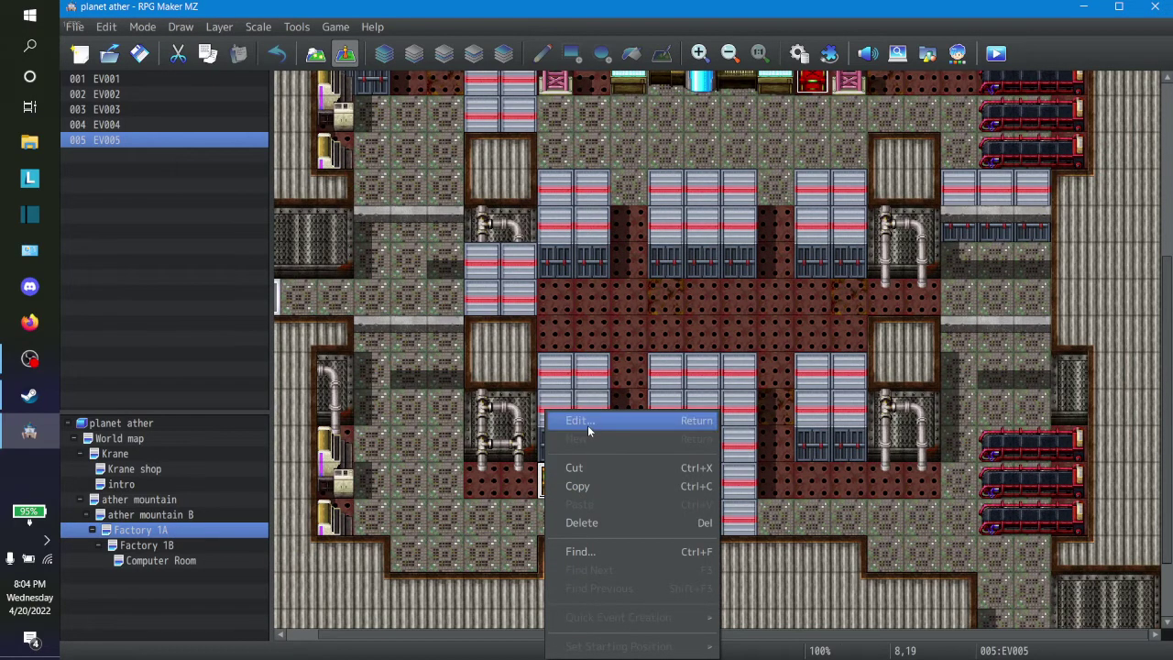
left_click(588, 423)
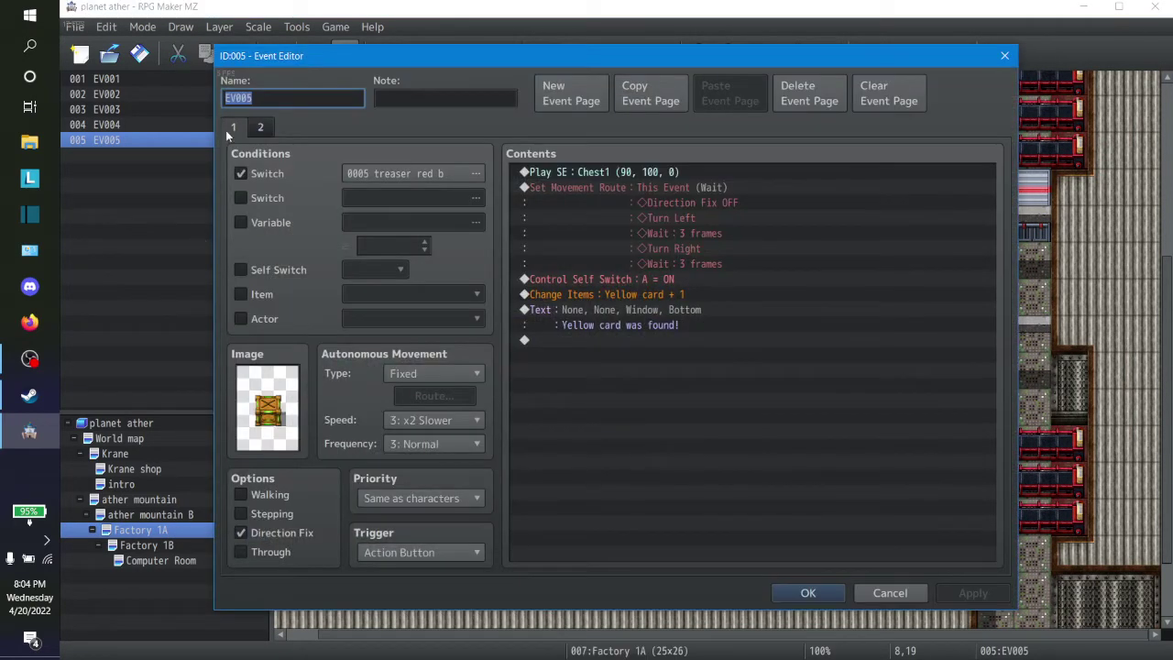
left_click(259, 127)
left_click(236, 127)
left_click(251, 127)
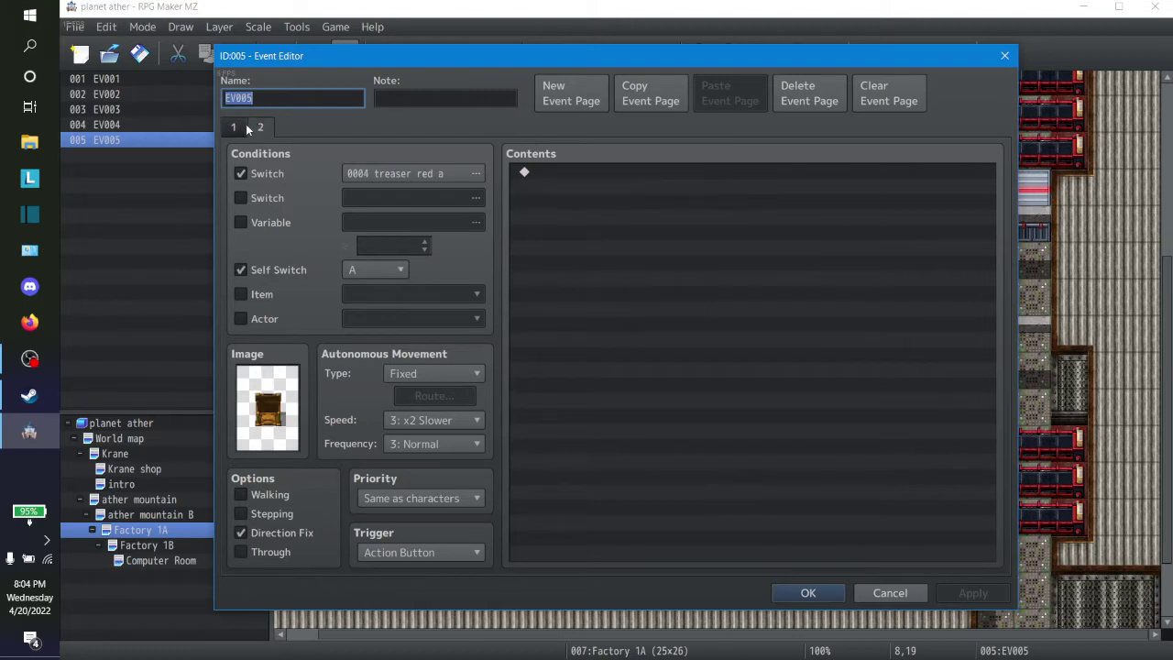
left_click(245, 128)
left_click(266, 128)
left_click(233, 127)
left_click(262, 128)
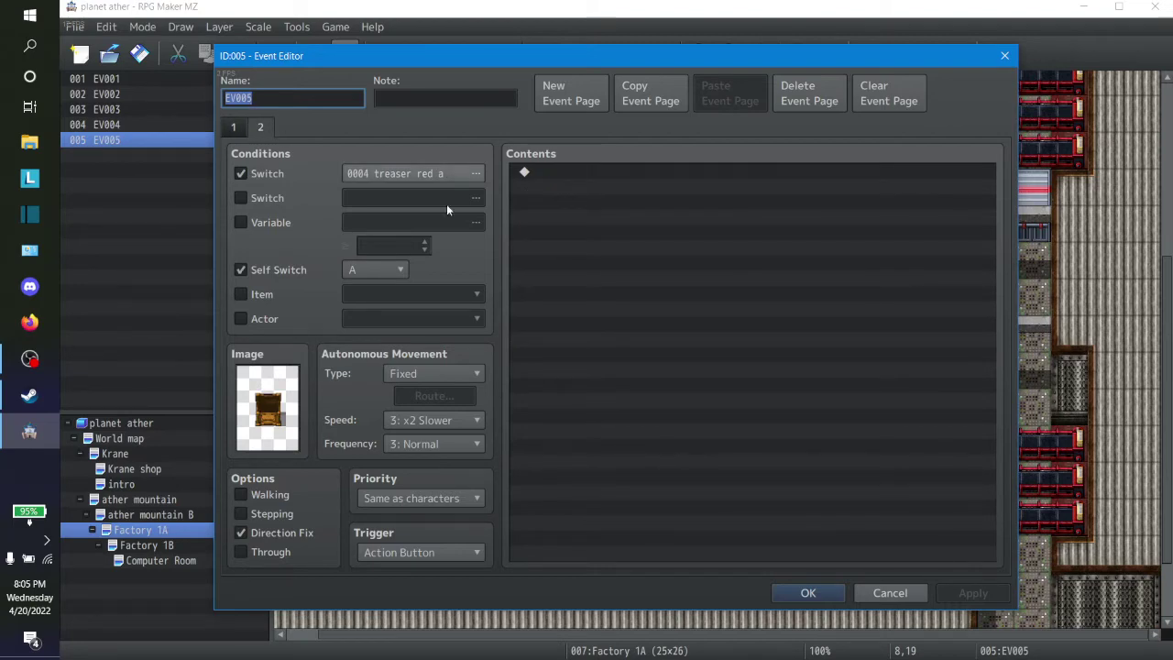
left_click(811, 593)
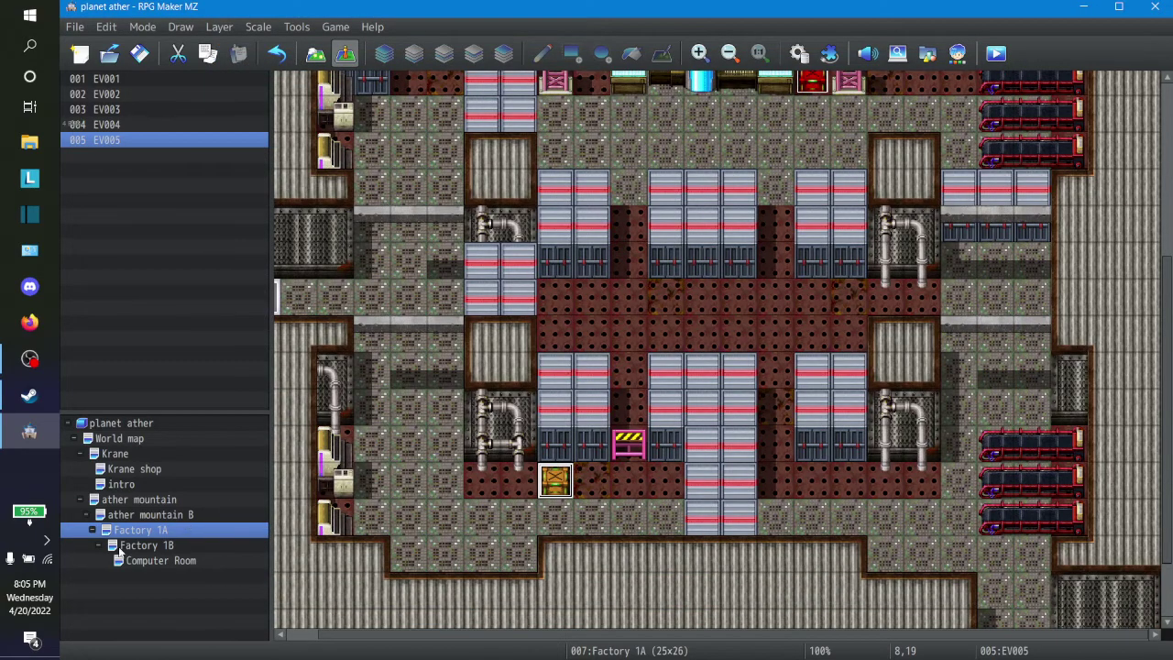
Return to the Factory 1B map and delete the blank event at tile 15,19
left_click(145, 545)
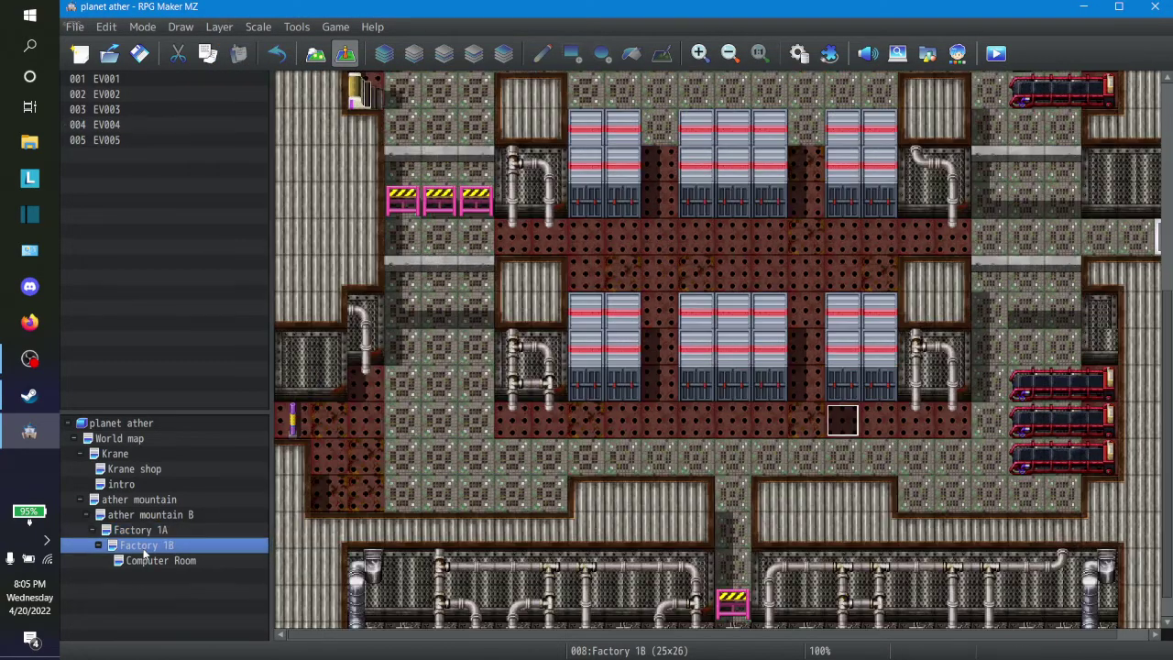
left_click(847, 423)
key("Delete")
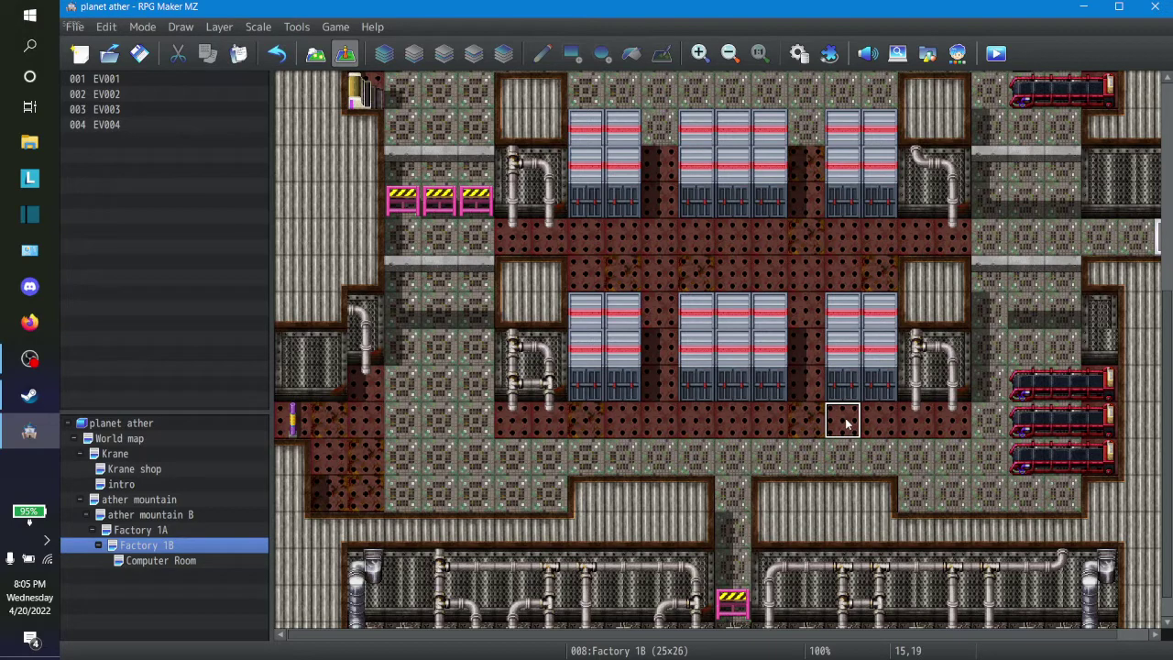
Create a quick Treasure event at tile 15,19 with the closed green !SF_Chest crate image and the Green card as its item
key("ctrl+3")
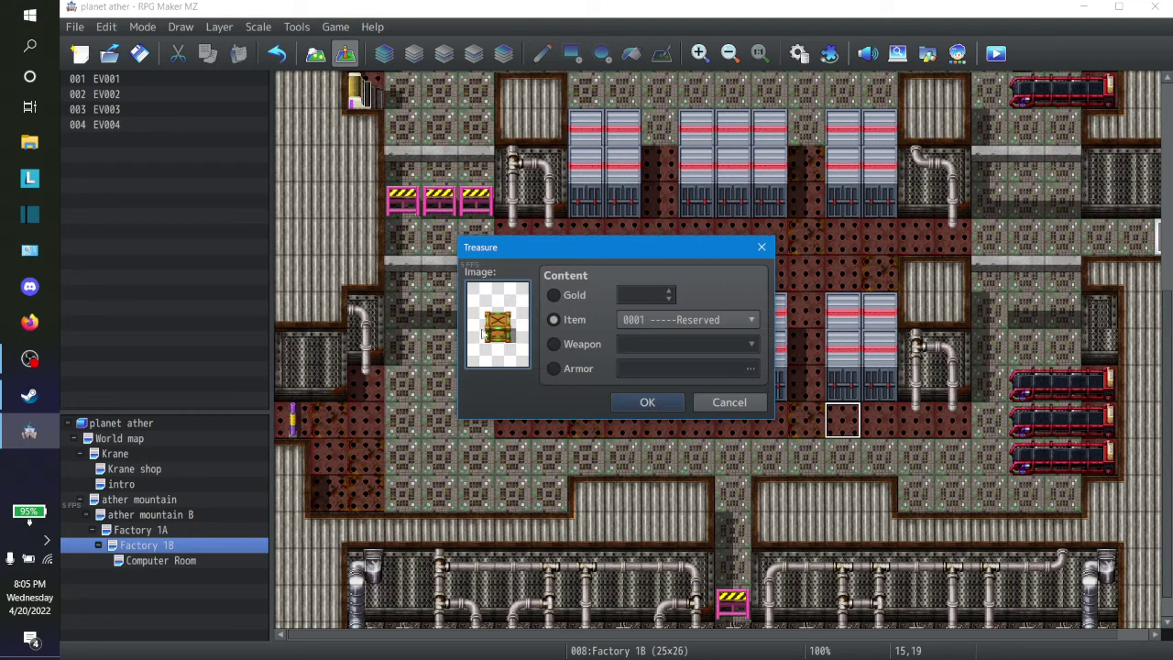
double_click(509, 337)
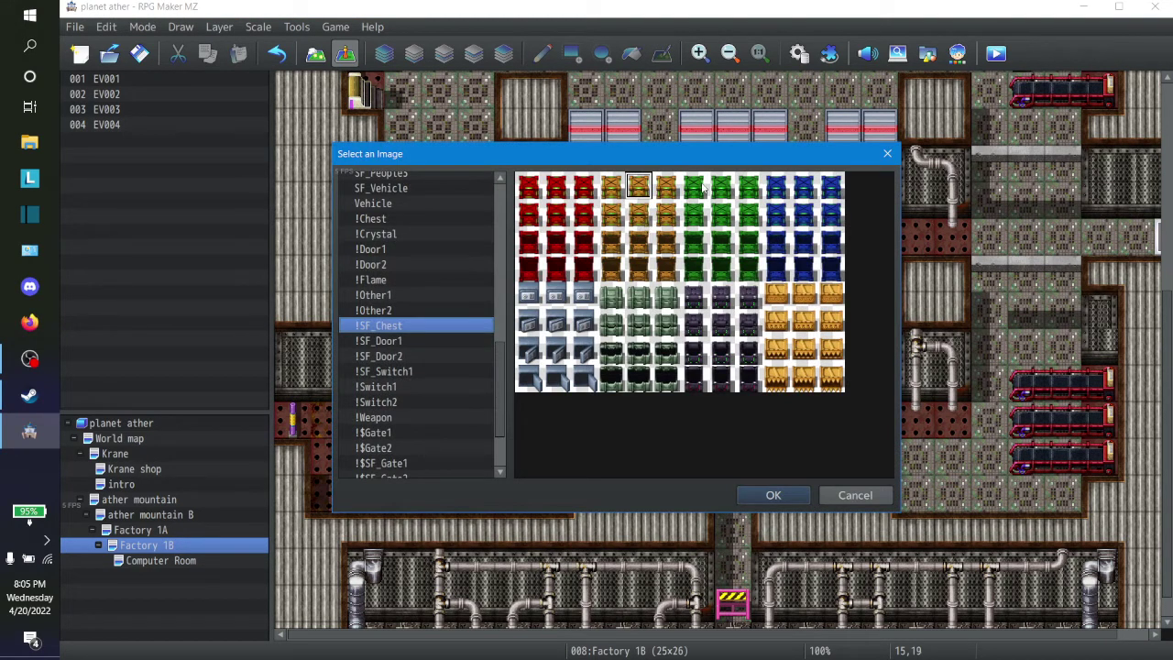
left_click(733, 188)
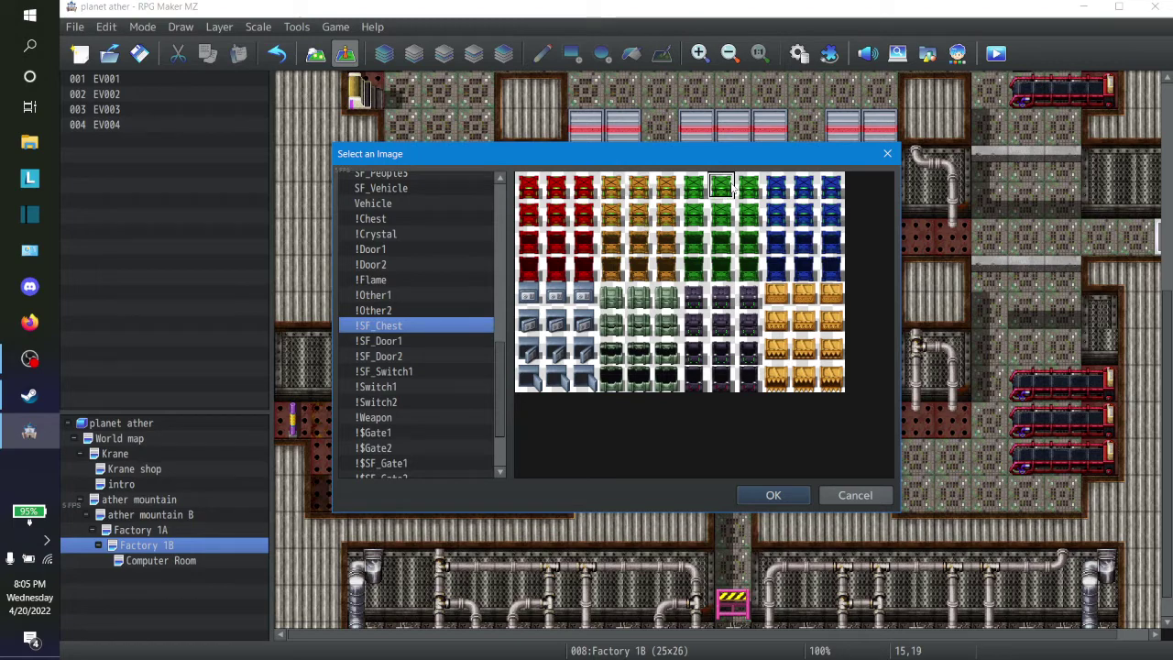
left_click(774, 495)
left_click(668, 319)
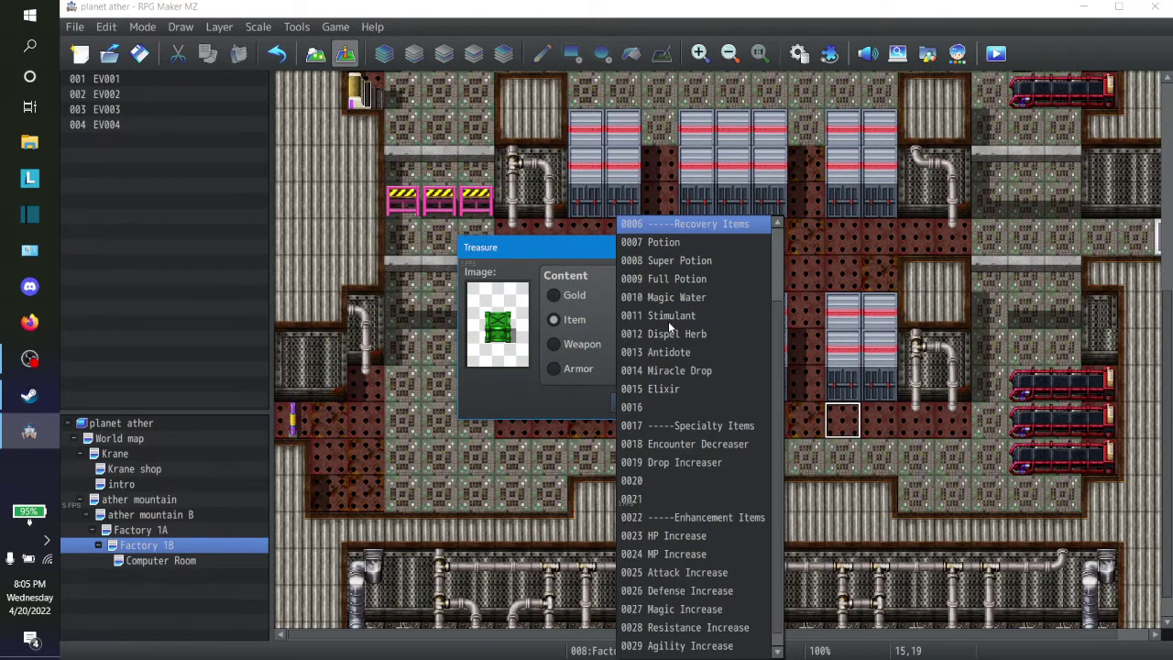
scroll(720, 368, "up", 2)
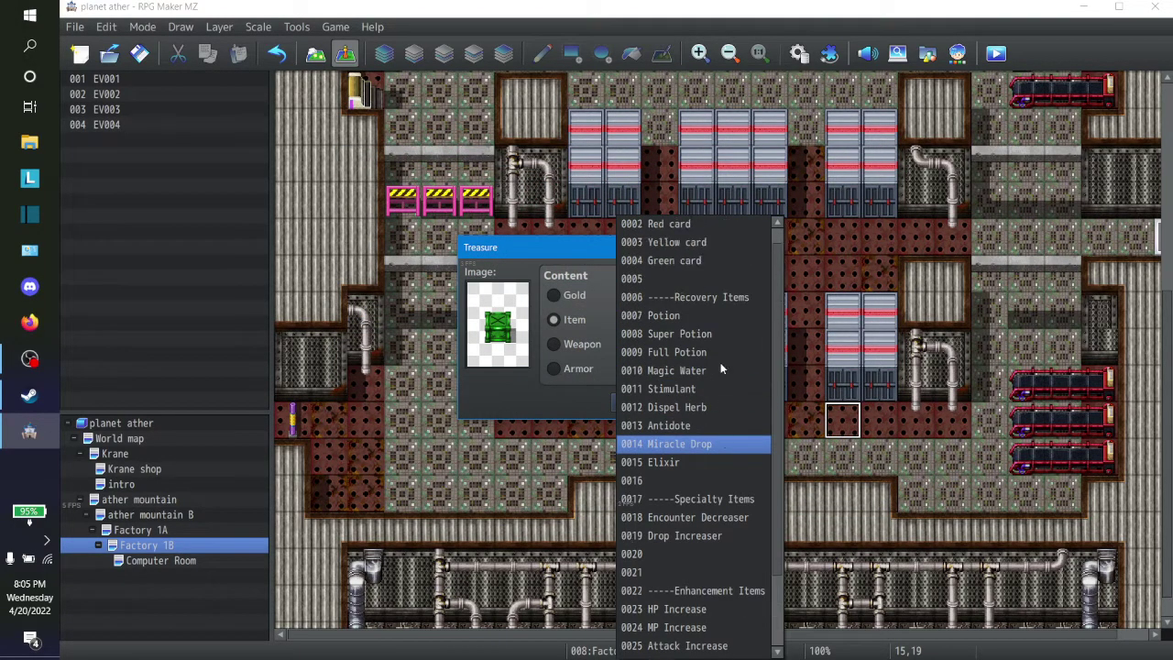
left_click(720, 278)
left_click(648, 402)
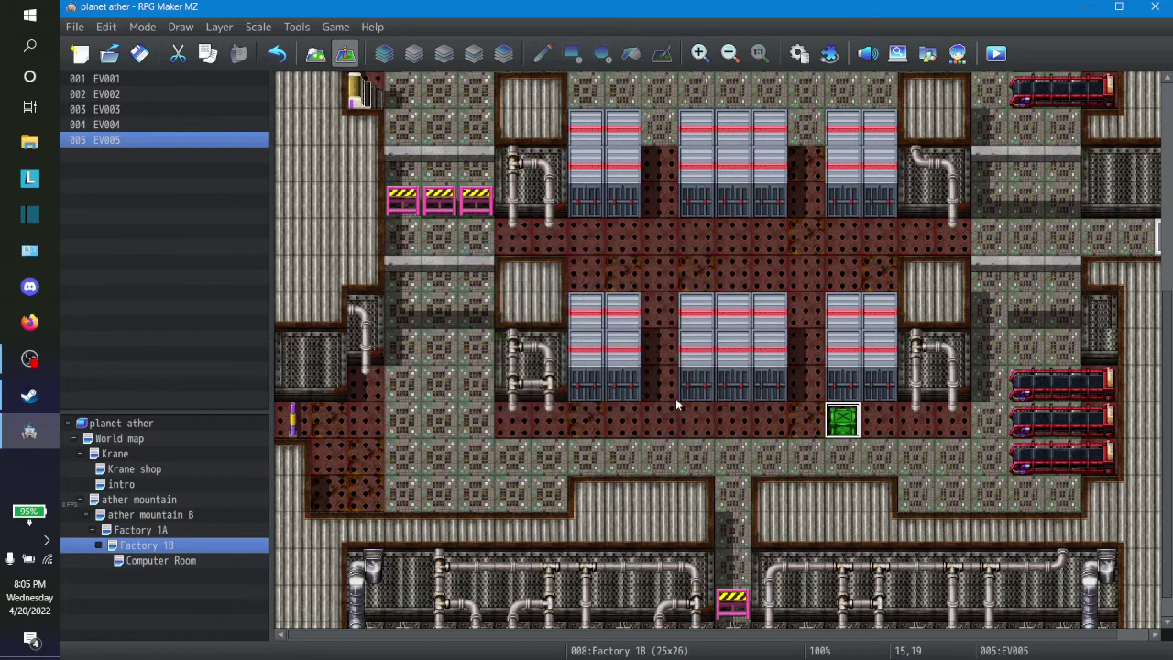
Open the green crate event at tile 15,19 and enable a switch condition on page 1 with 0004 treaser red a
right_click(847, 421)
left_click(863, 423)
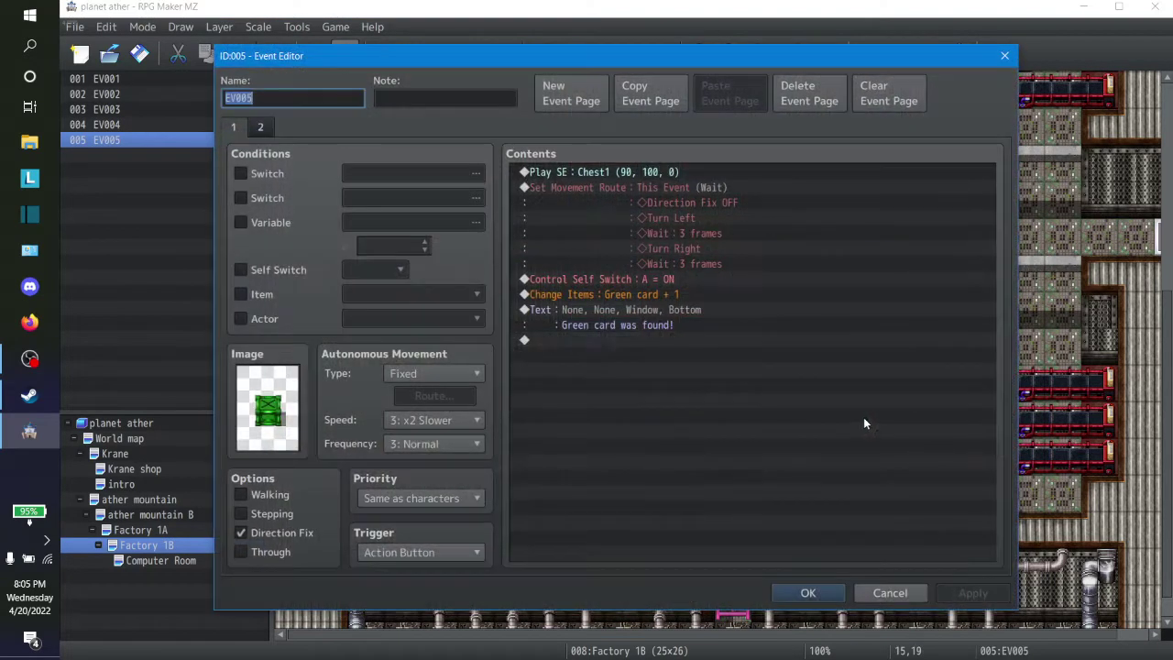
left_click(236, 174)
left_click(442, 175)
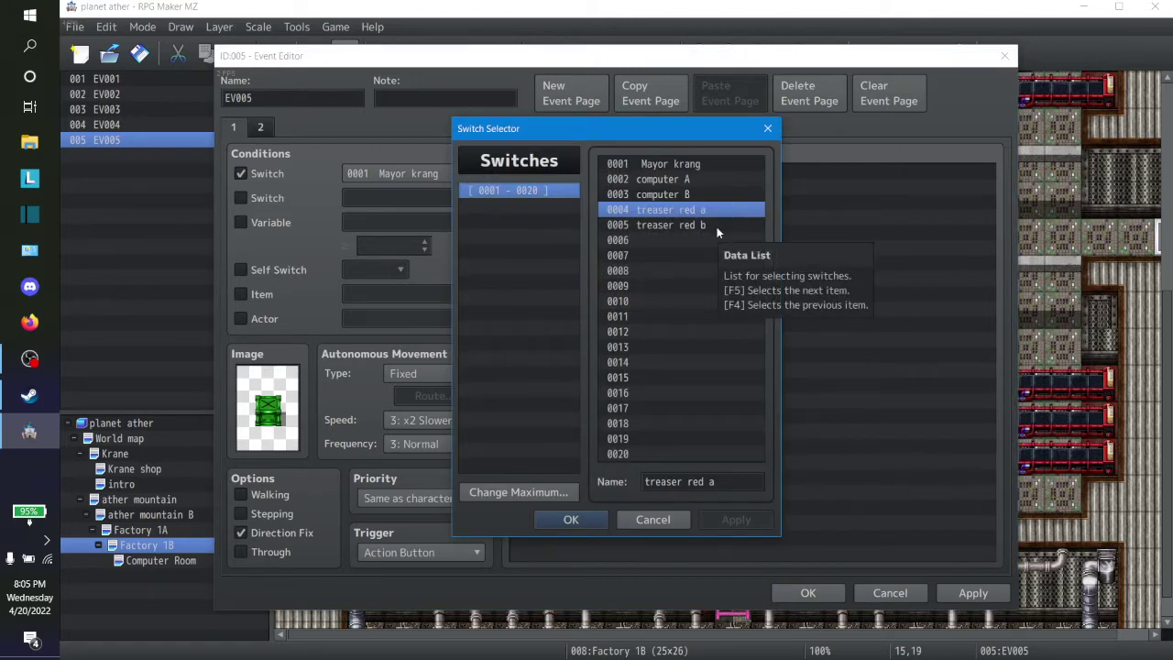
left_click(590, 513)
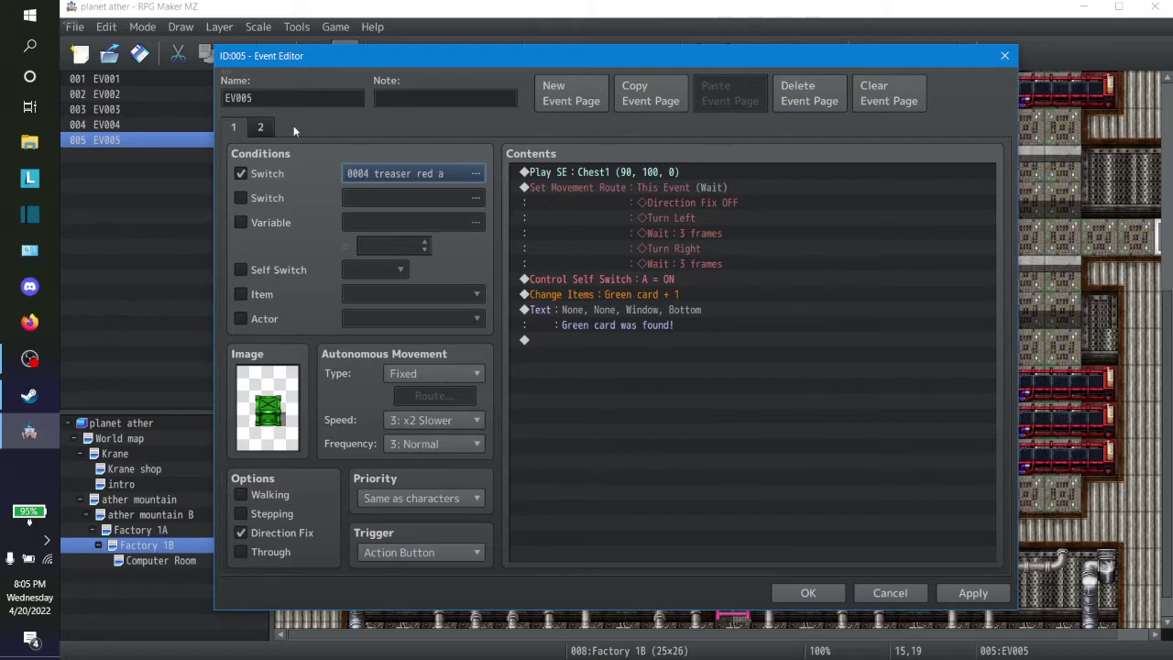
Enable a switch condition on page 2 of the green crate event and set it to 0004 treaser red a
left_click(261, 127)
left_click(240, 173)
left_click(412, 173)
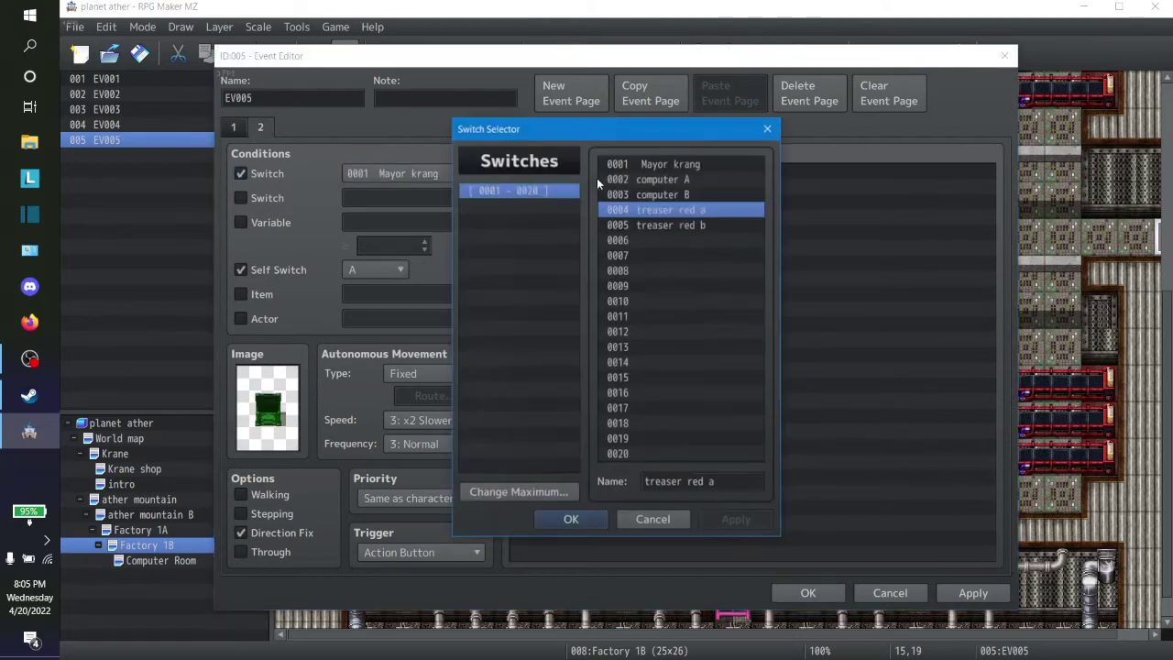
left_click(676, 224)
left_click(681, 209)
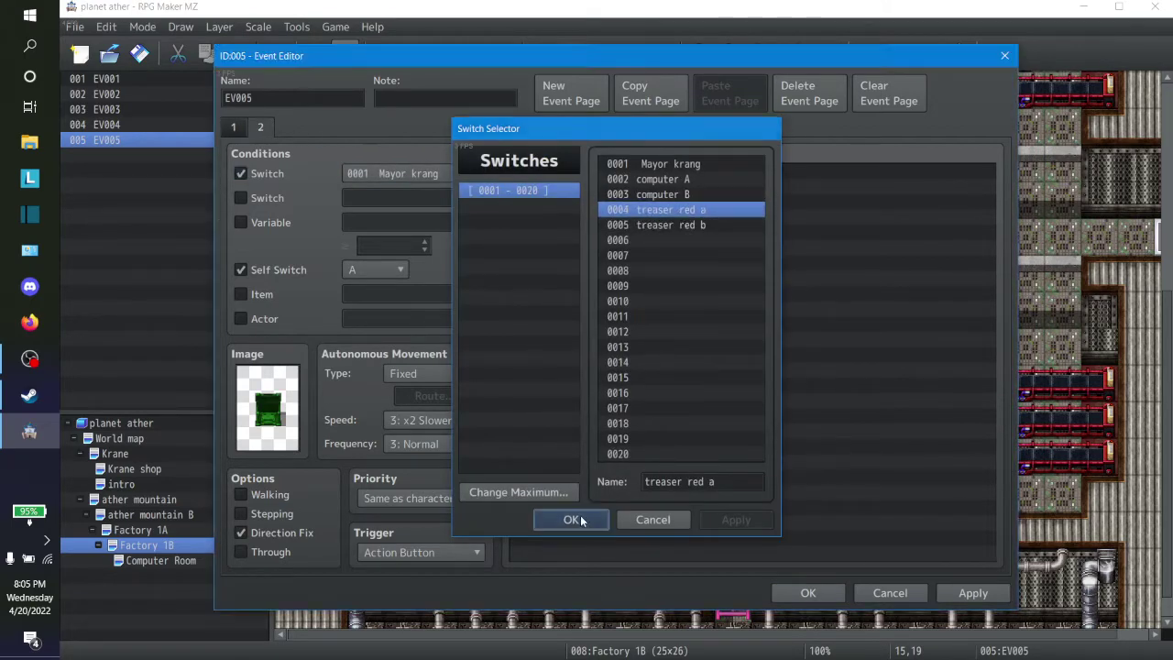
left_click(570, 520)
Change the page 1 switch condition of the green crate event to 0005 treaser red b and save the event
left_click(233, 127)
left_click(423, 175)
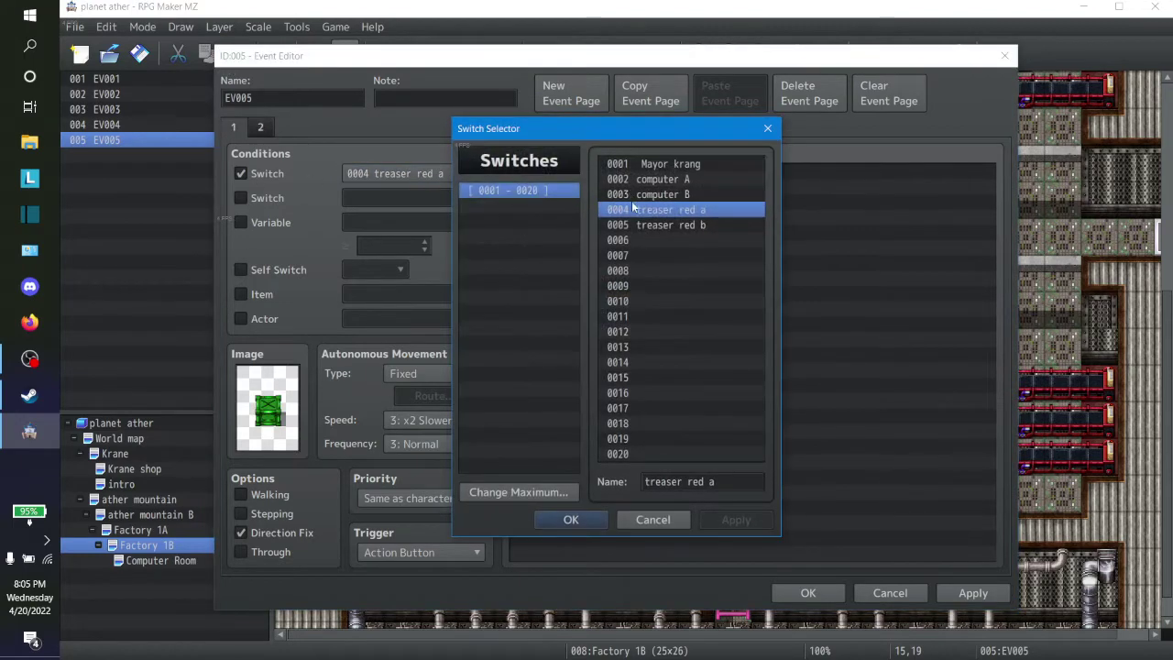
left_click(676, 225)
left_click(570, 518)
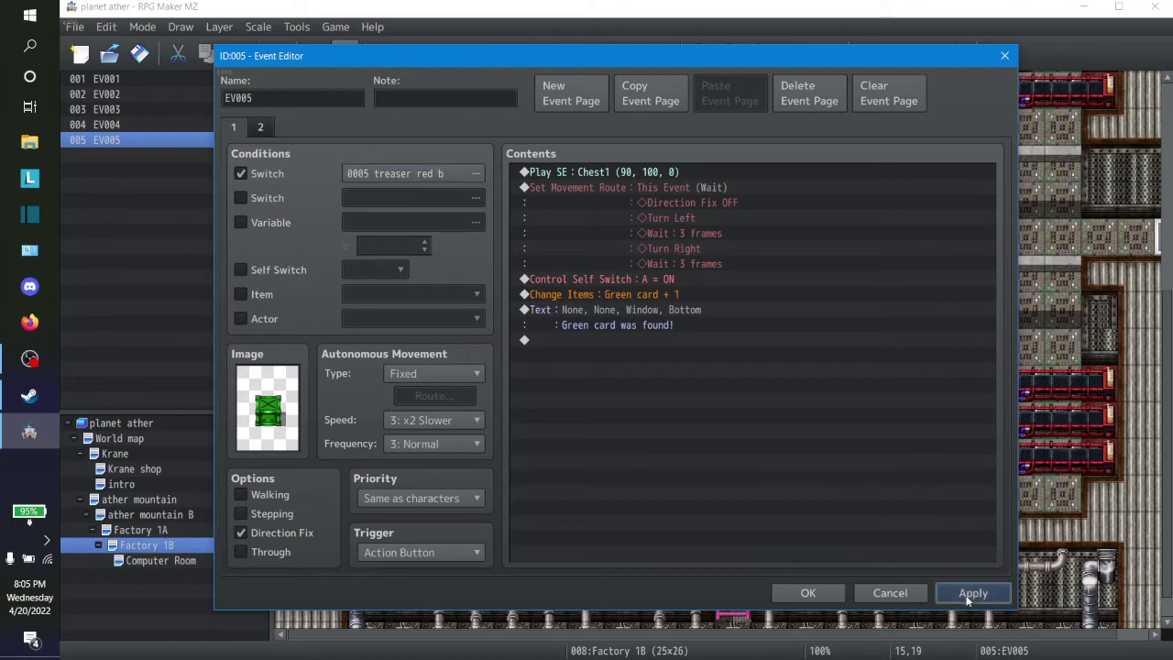
left_click(809, 593)
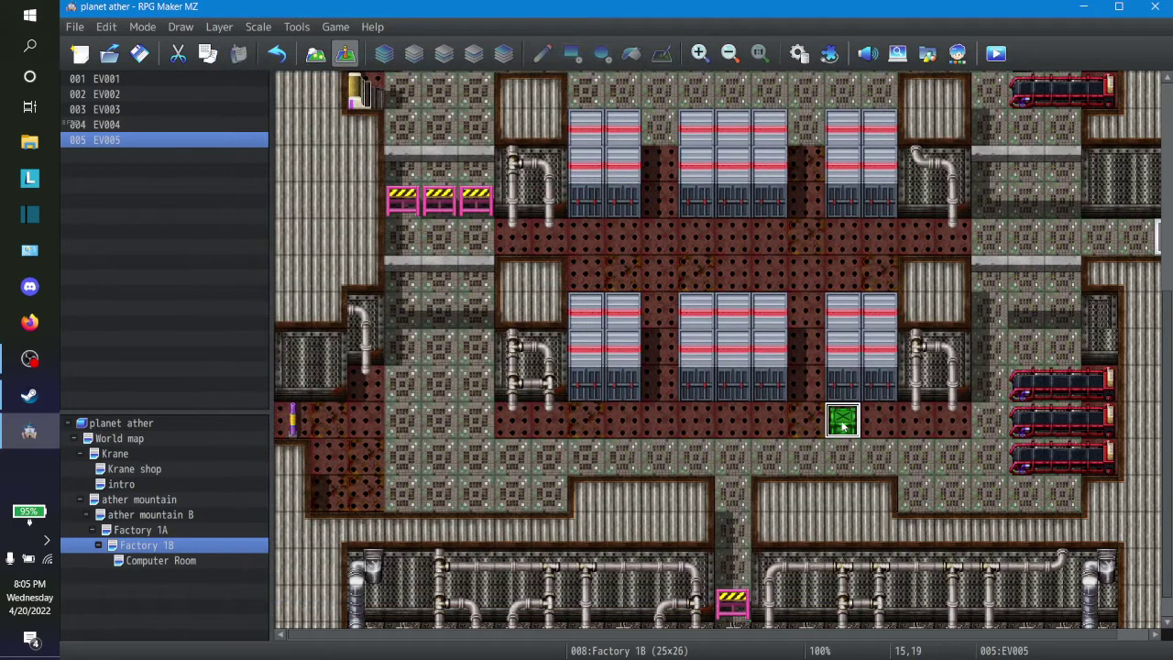
Save the game changes, launch a playtest, and close it from the title screen
left_click(996, 54)
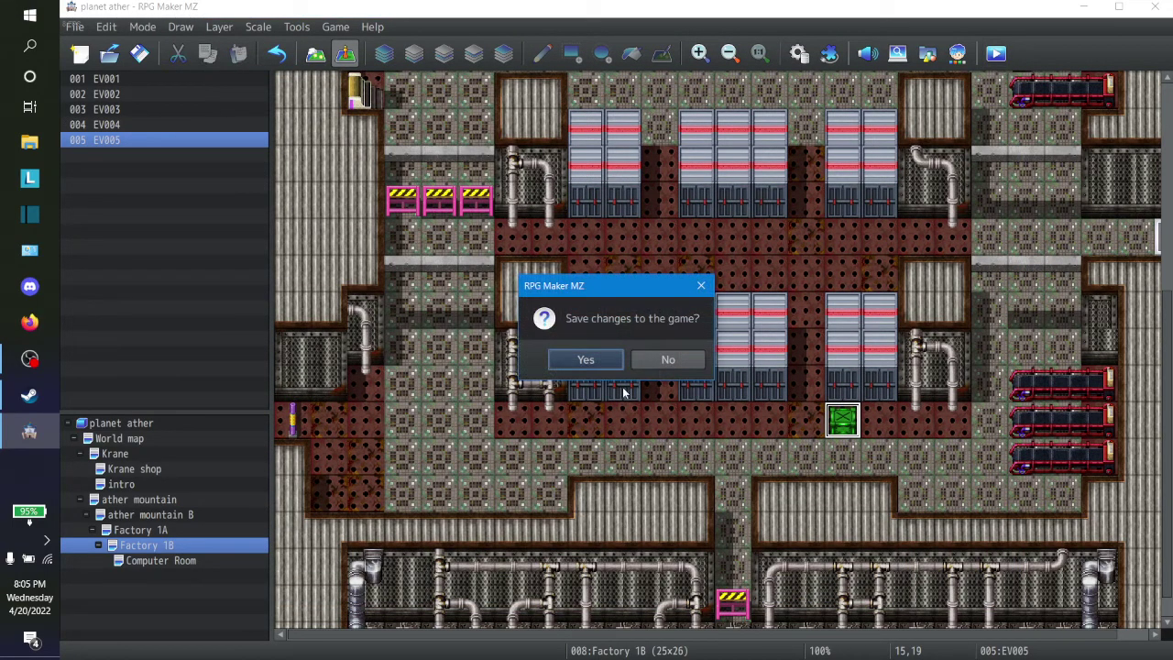
left_click(605, 364)
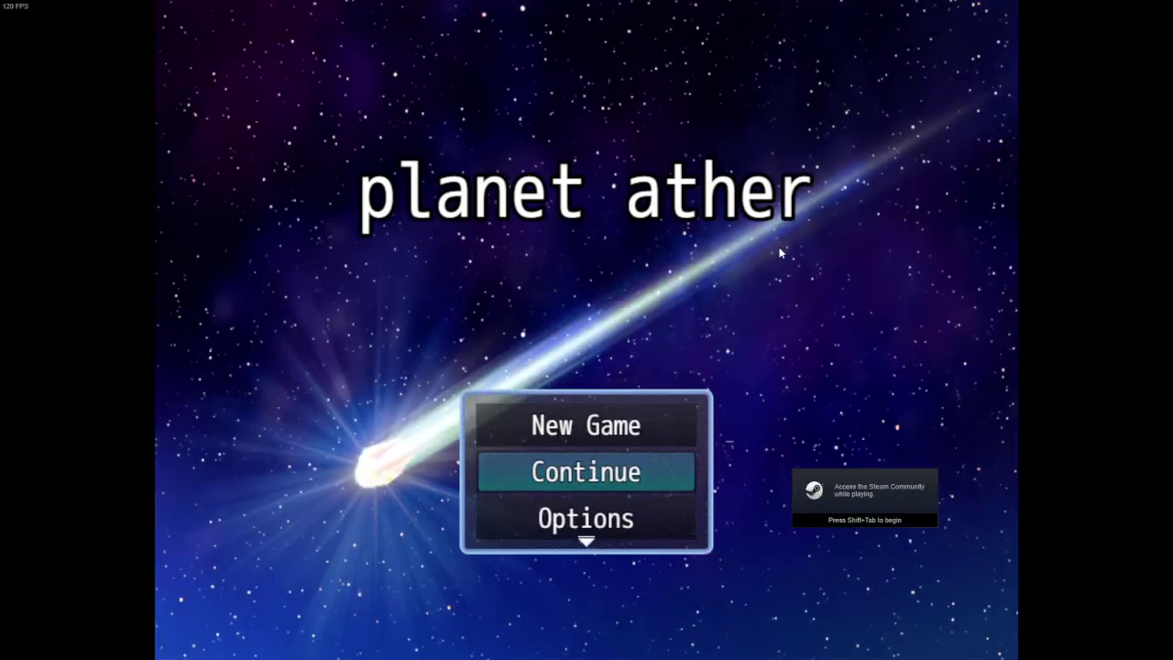
key("Down")
key("Down")
key("Down")
key("F4")
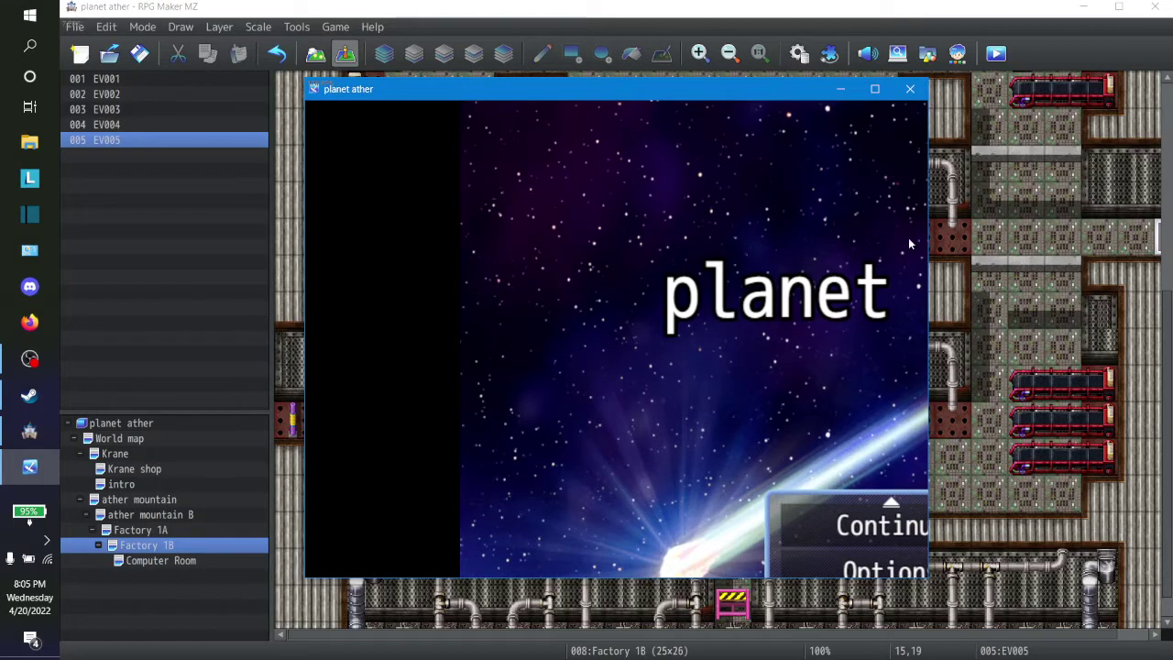
left_click(910, 89)
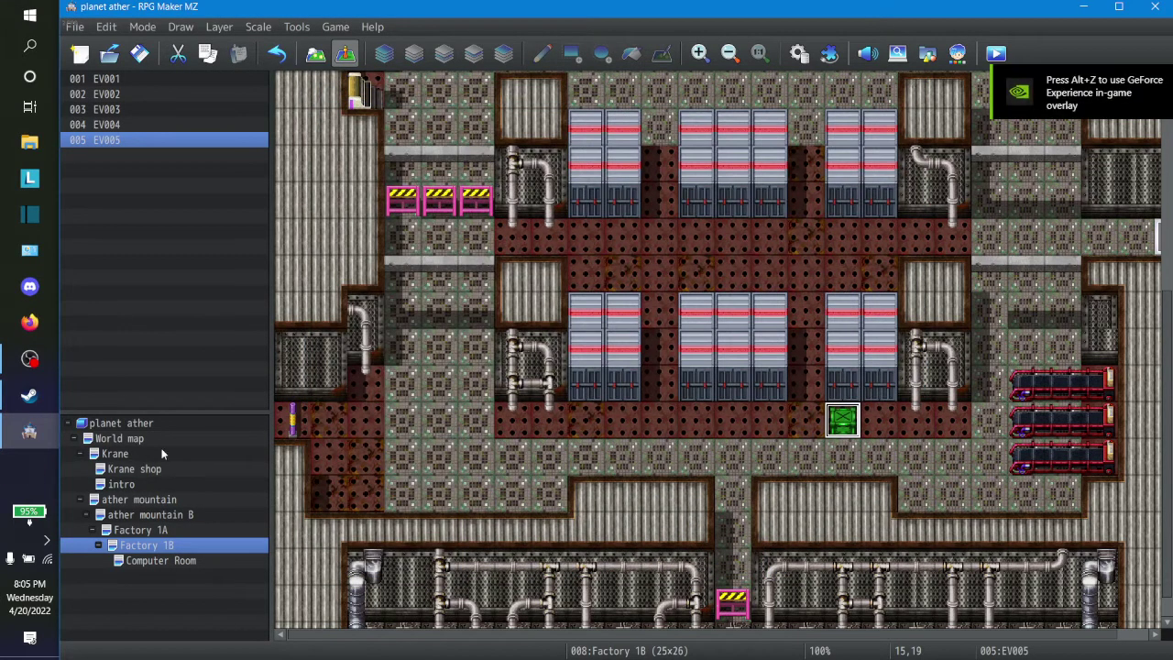
Look over the Factory 1A and Computer Room maps and return to the Factory 1B map
left_click(158, 531)
scroll(717, 415, "up", 5)
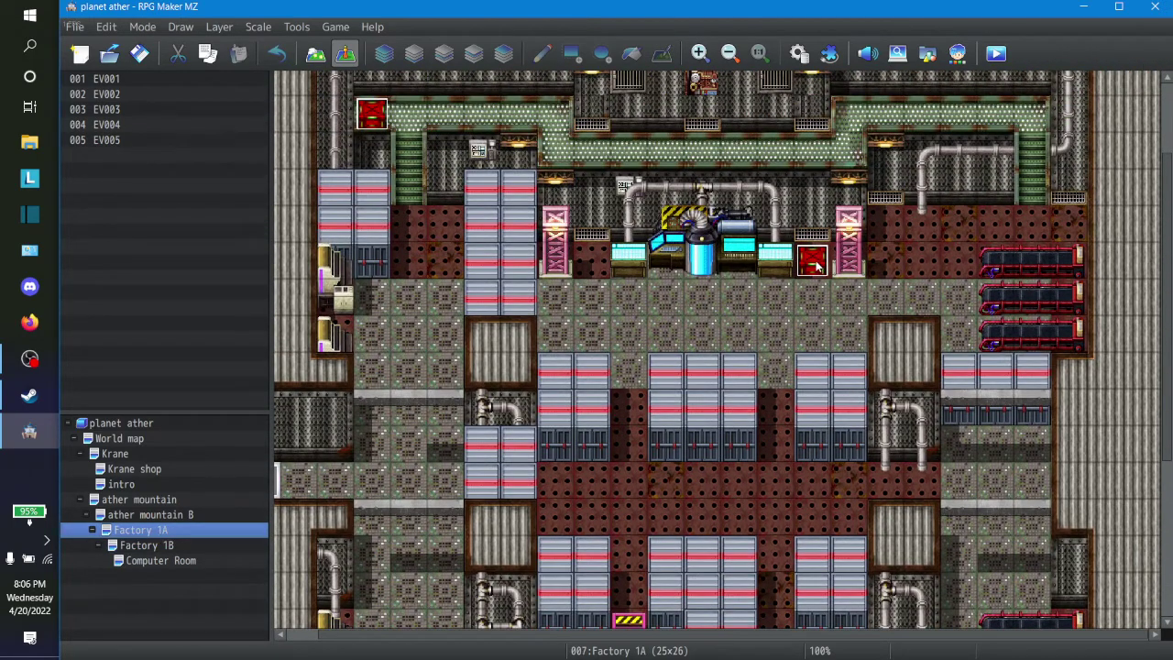
left_click(147, 545)
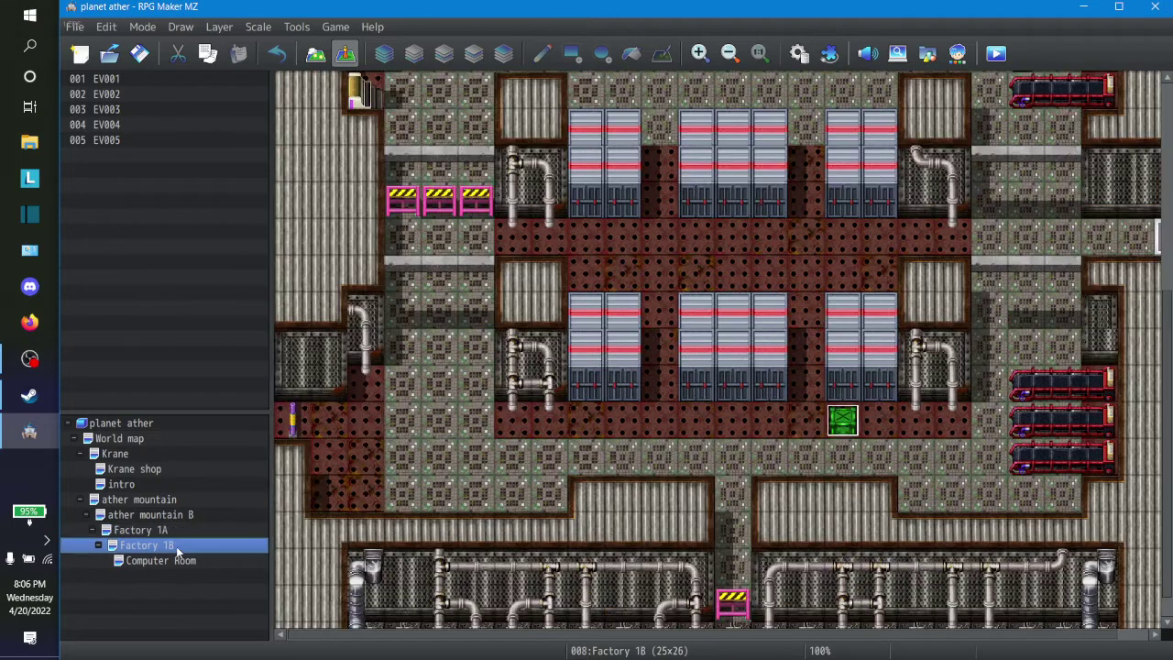
left_click(164, 561)
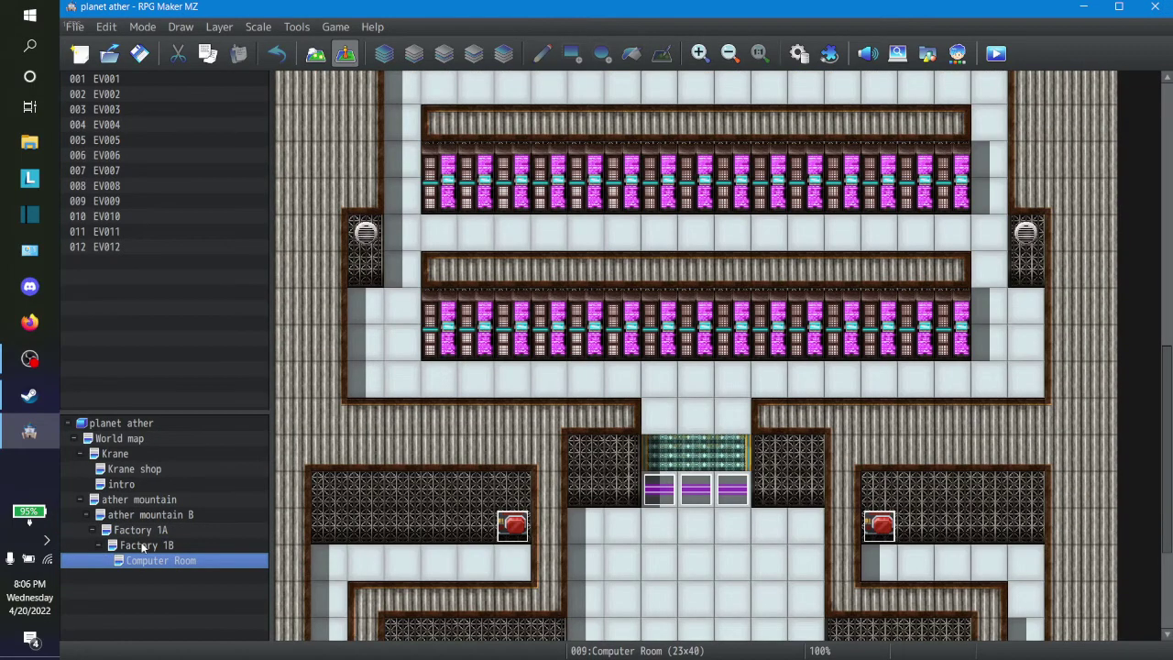
left_click(147, 546)
Examine the red card command list of the door event at tile 12,7 on Factory 1B and leave it without changes
scroll(699, 279, "up", 5)
left_click(731, 277)
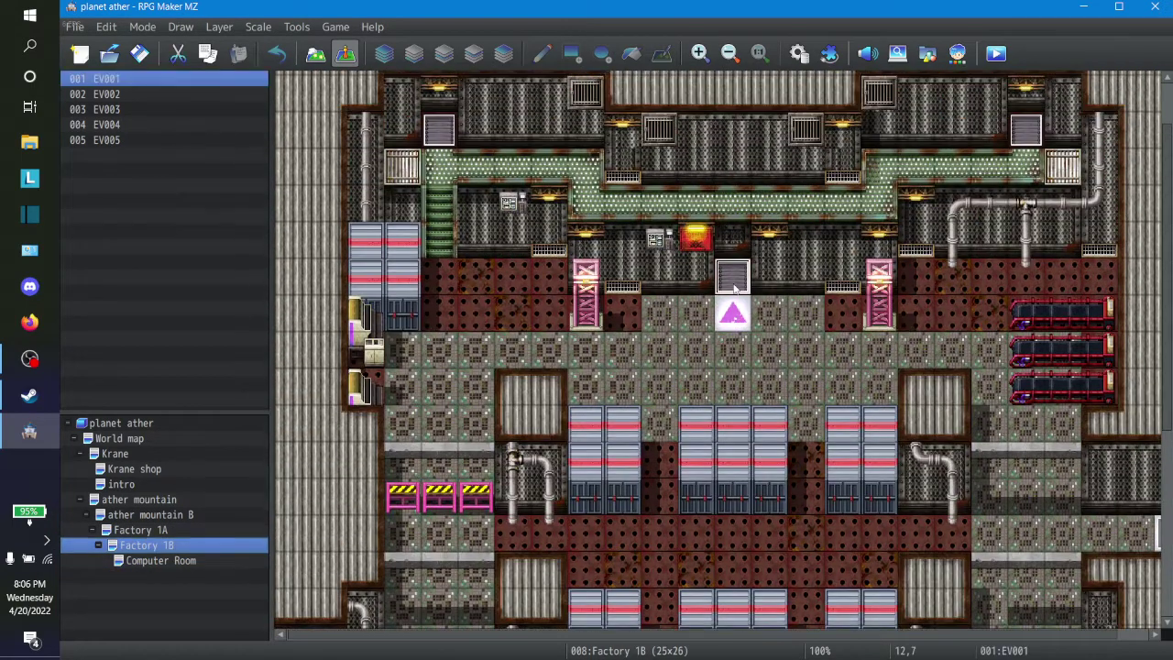
right_click(733, 282)
left_click(752, 293)
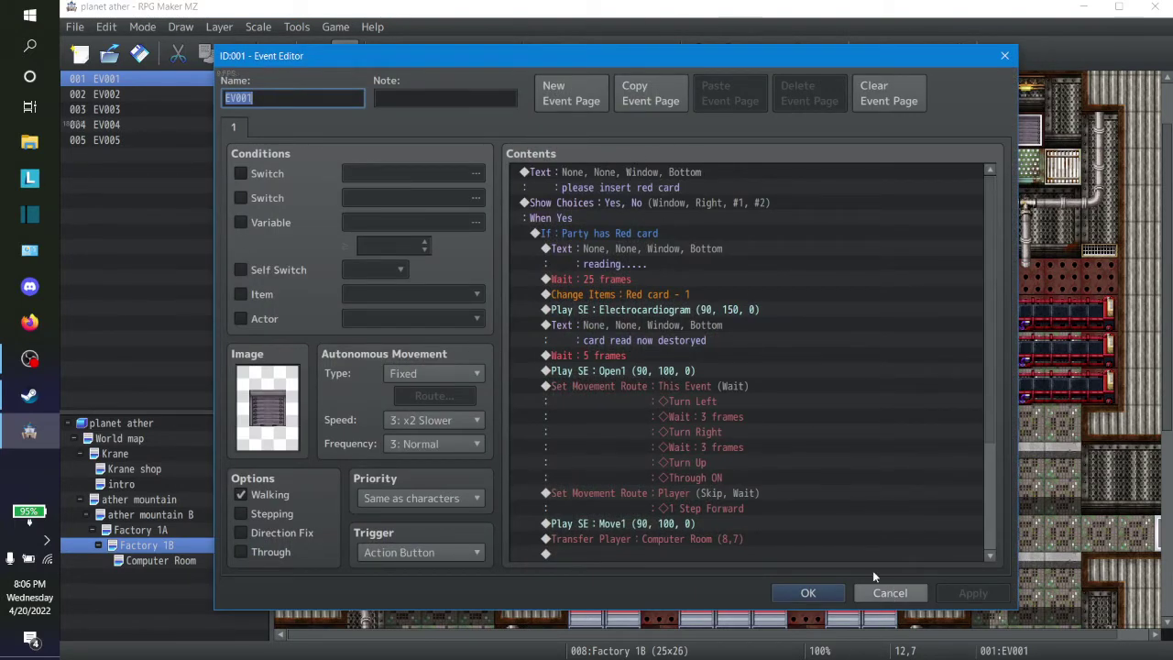
left_click(622, 173)
scroll(623, 170, "down", 3)
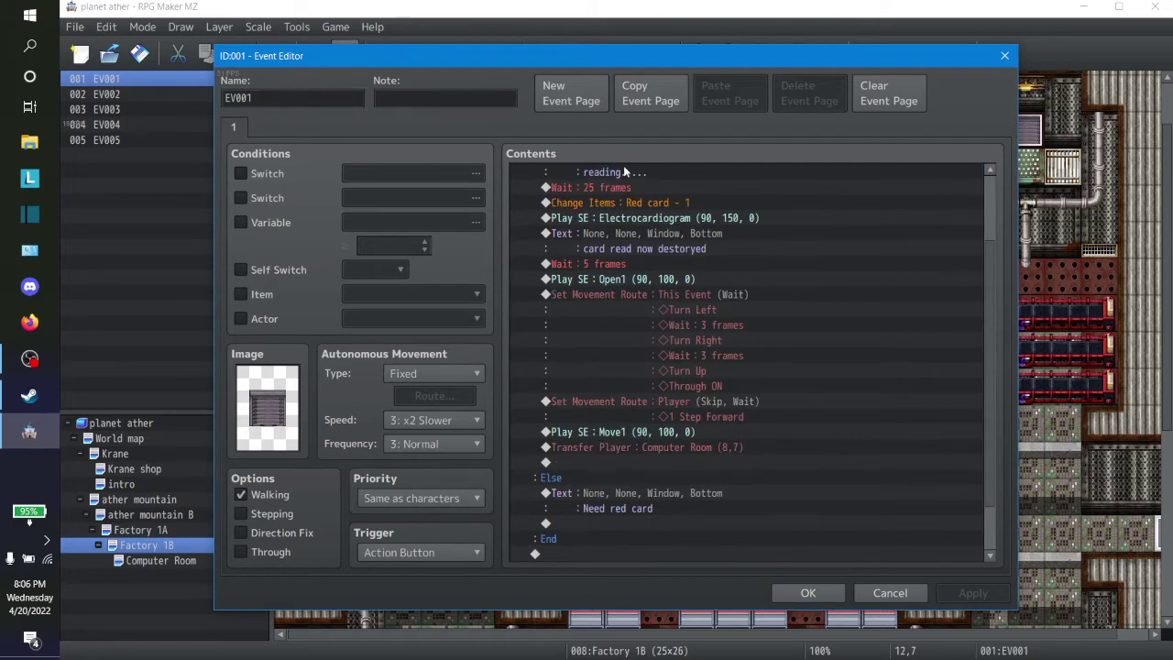
key("ctrl+a")
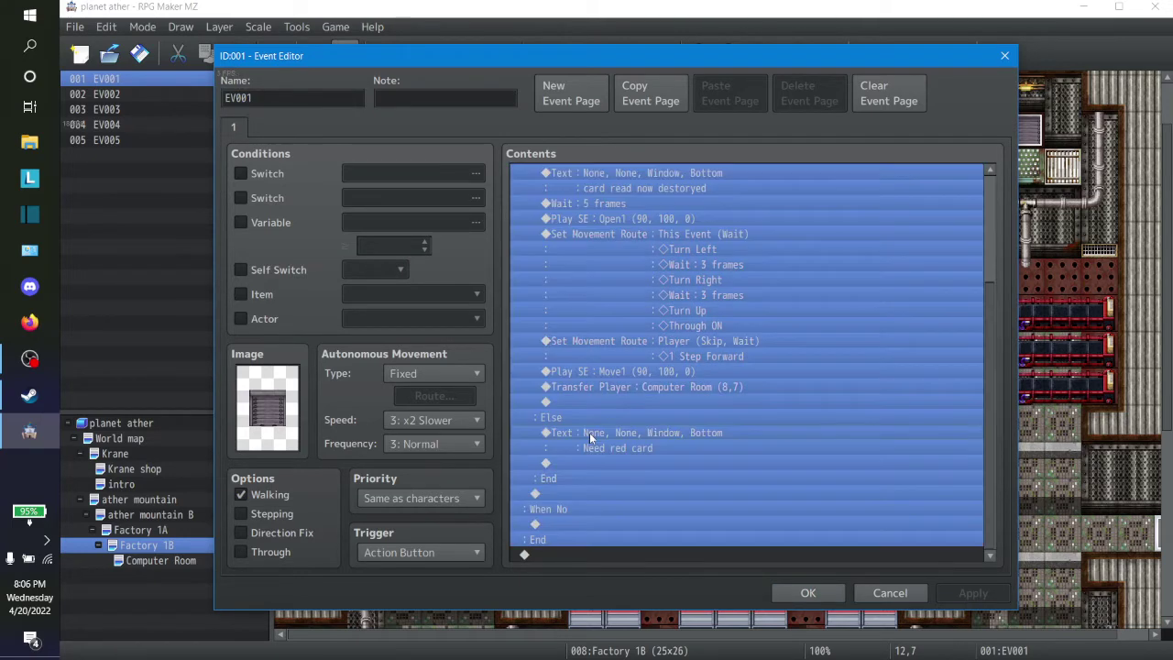
left_click(881, 593)
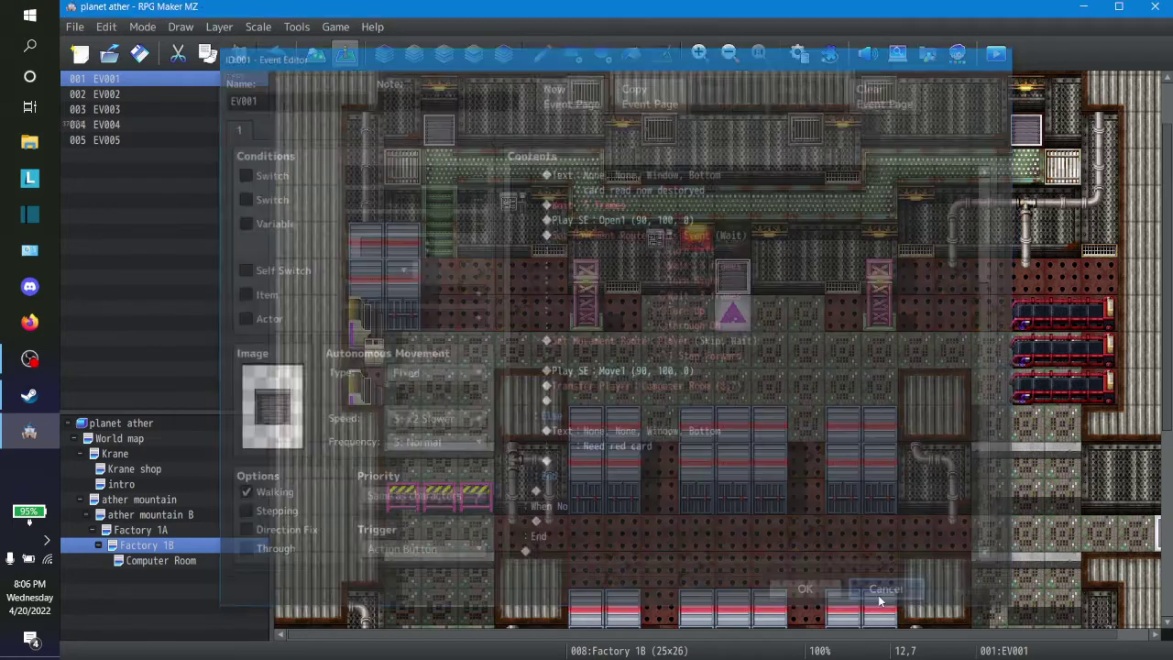
Replace the door event at tile 4,3 with a copy of the red card door event from tile 12,7
right_click(740, 267)
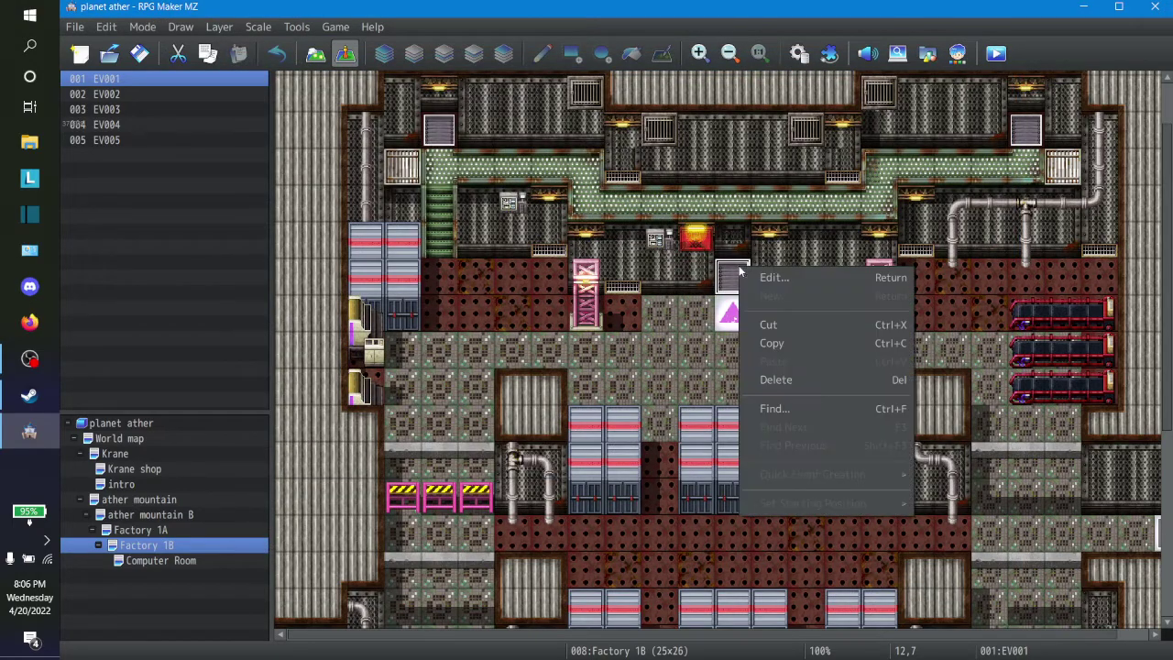
left_click(780, 349)
left_click(431, 138)
key("Delete")
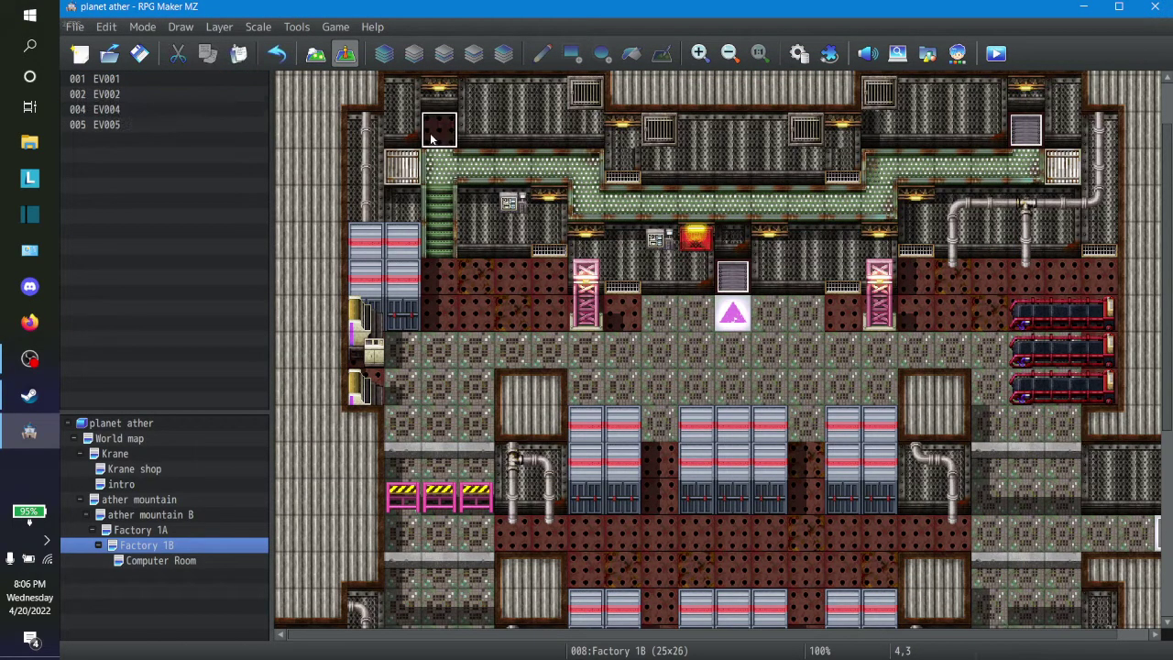
key("ctrl+v")
left_click(1041, 136)
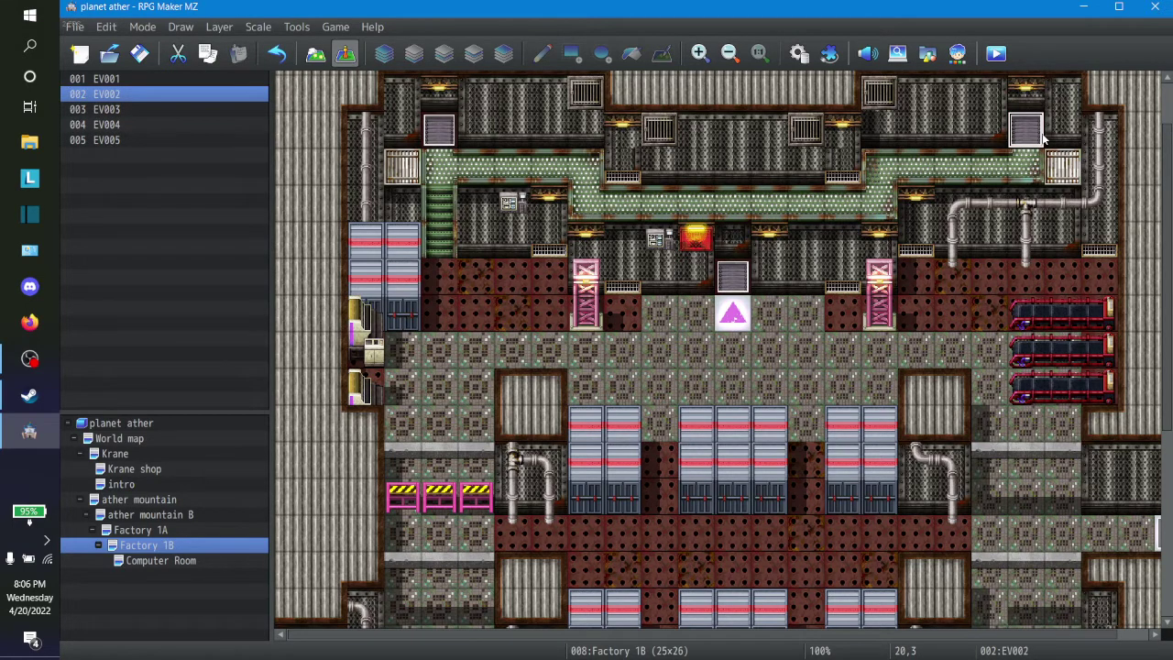
In the door event at tile 4,3, change the item removed by the Change Items command to 0003 Yellow card
right_click(438, 129)
left_click(475, 159)
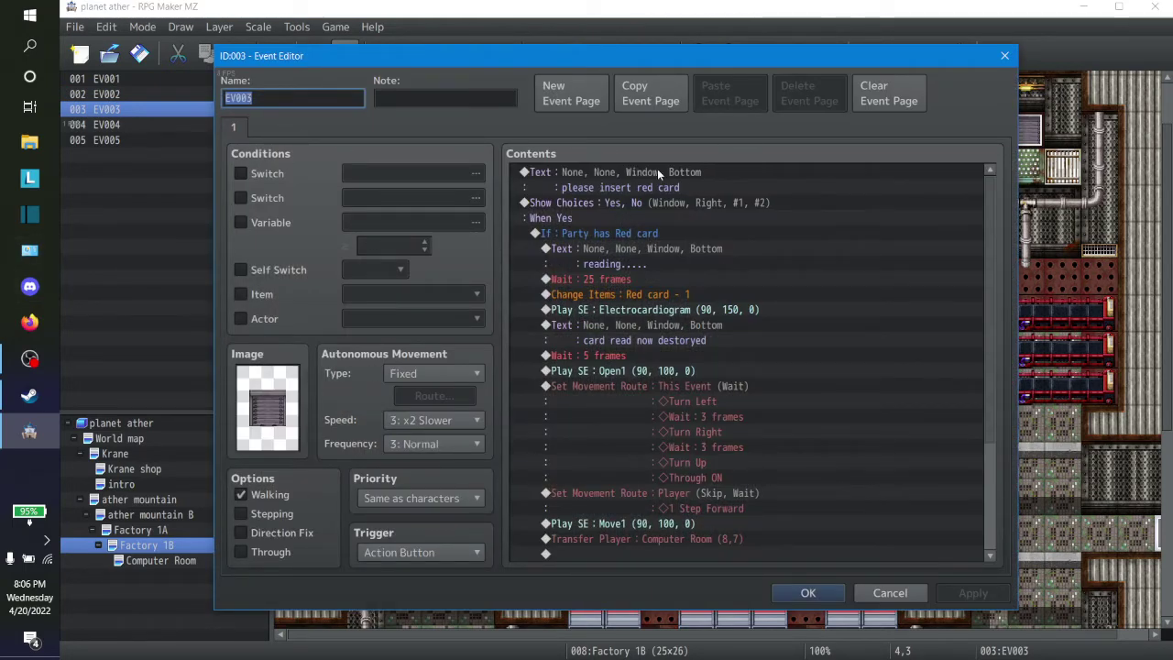
left_click(628, 298)
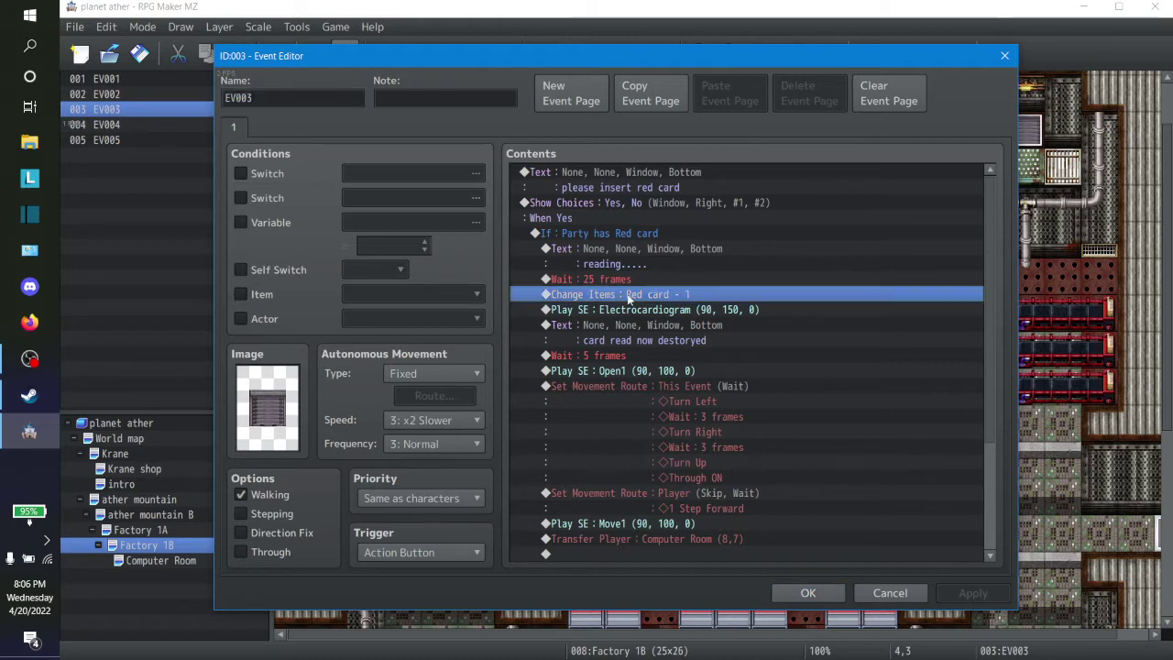
double_click(629, 297)
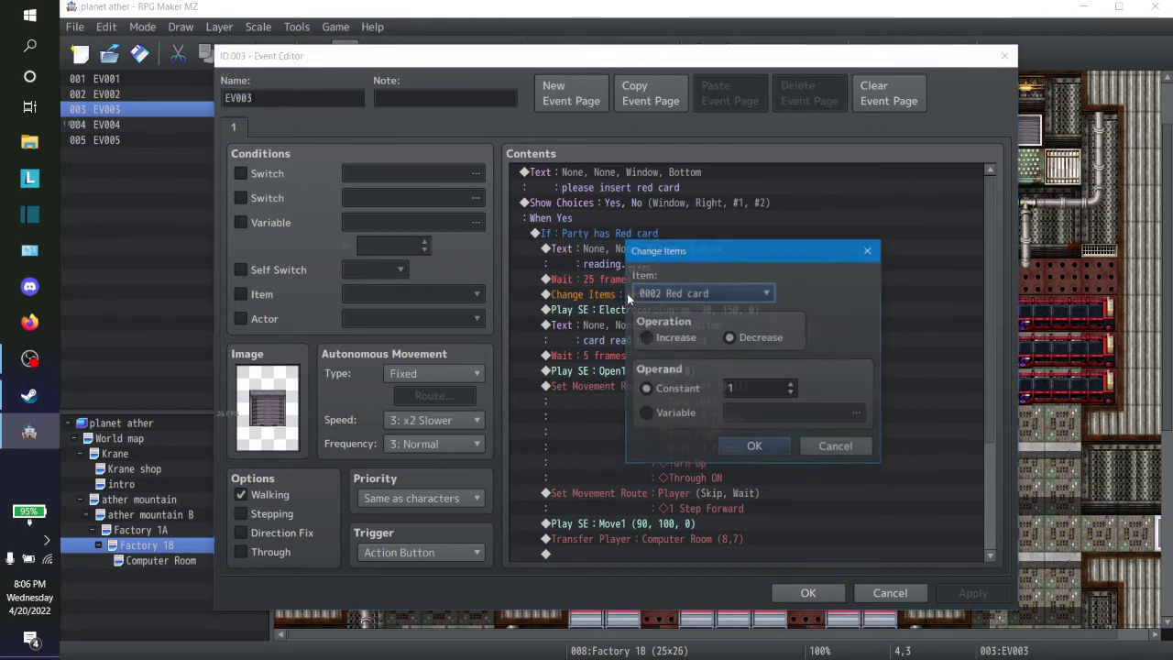
left_click(697, 299)
left_click(707, 245)
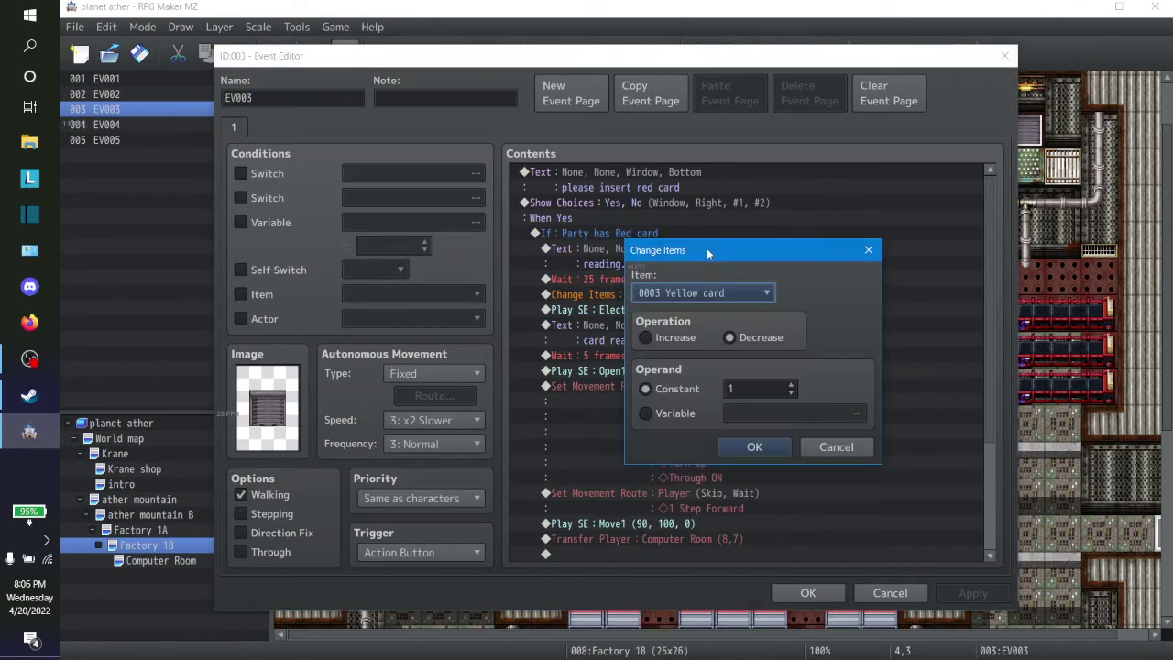
left_click(756, 448)
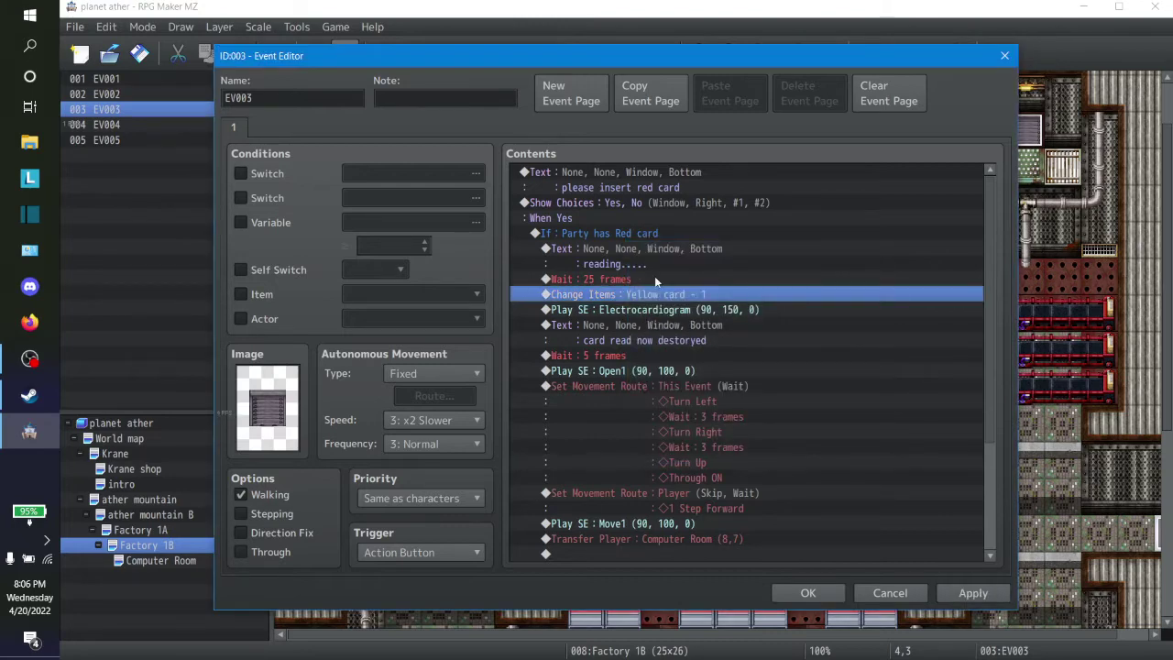
Set the conditional branch of the door event at tile 4,3 to check for the 0003 Yellow card and apply the changes
left_click(629, 233)
double_click(632, 231)
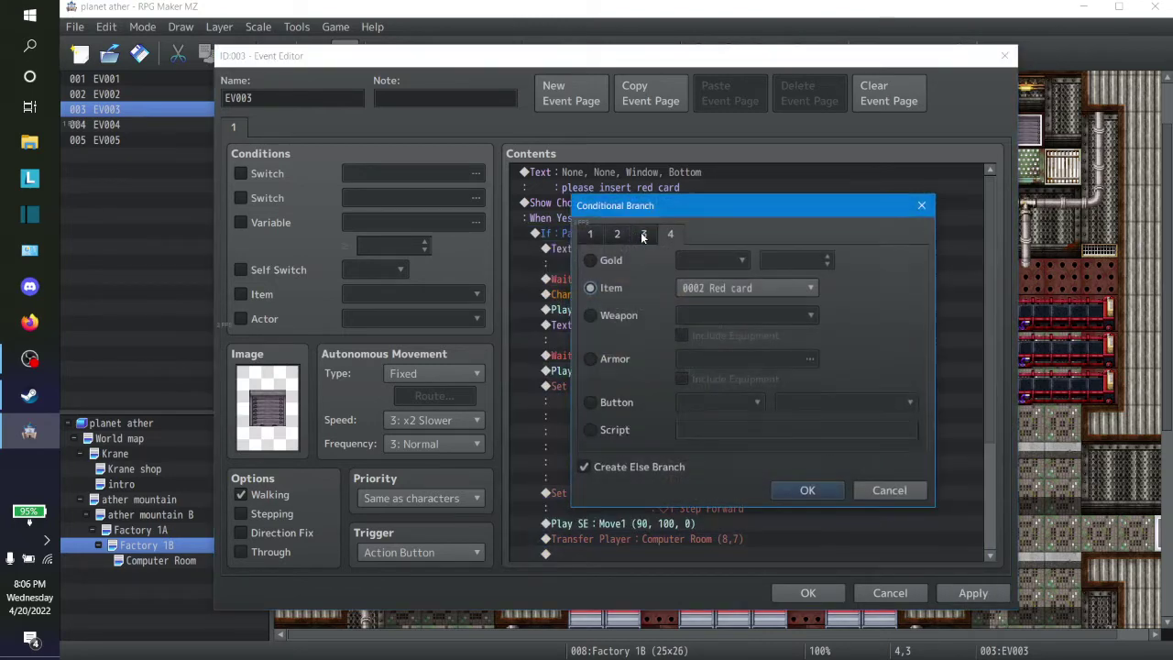
left_click(719, 291)
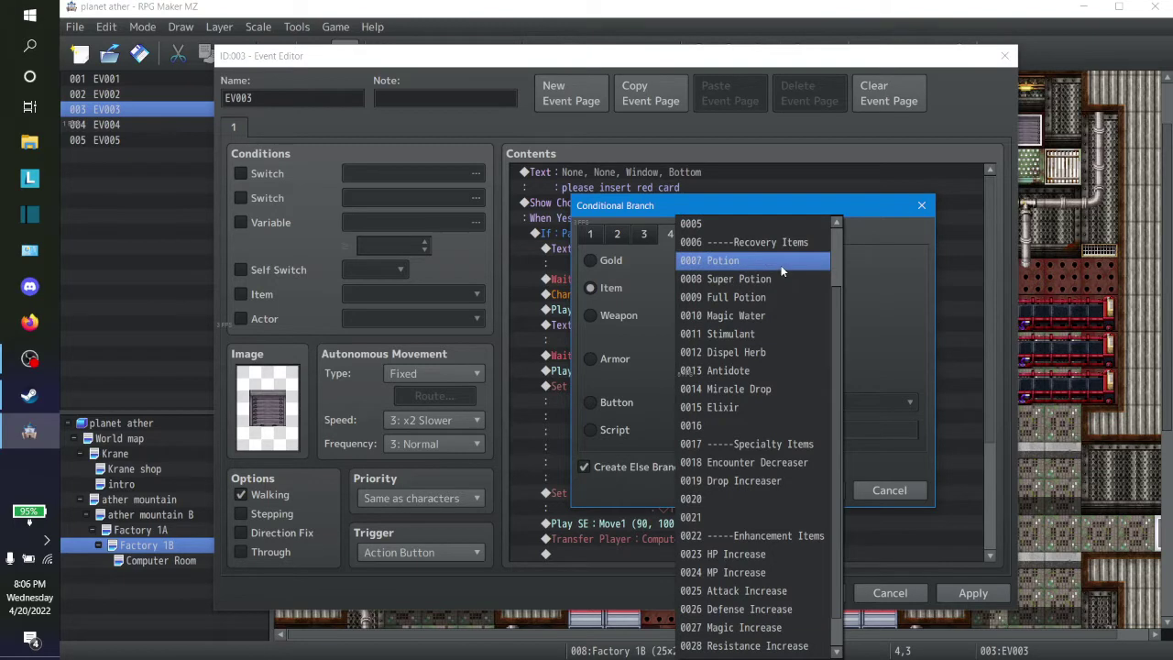
scroll(773, 413, "up", 2)
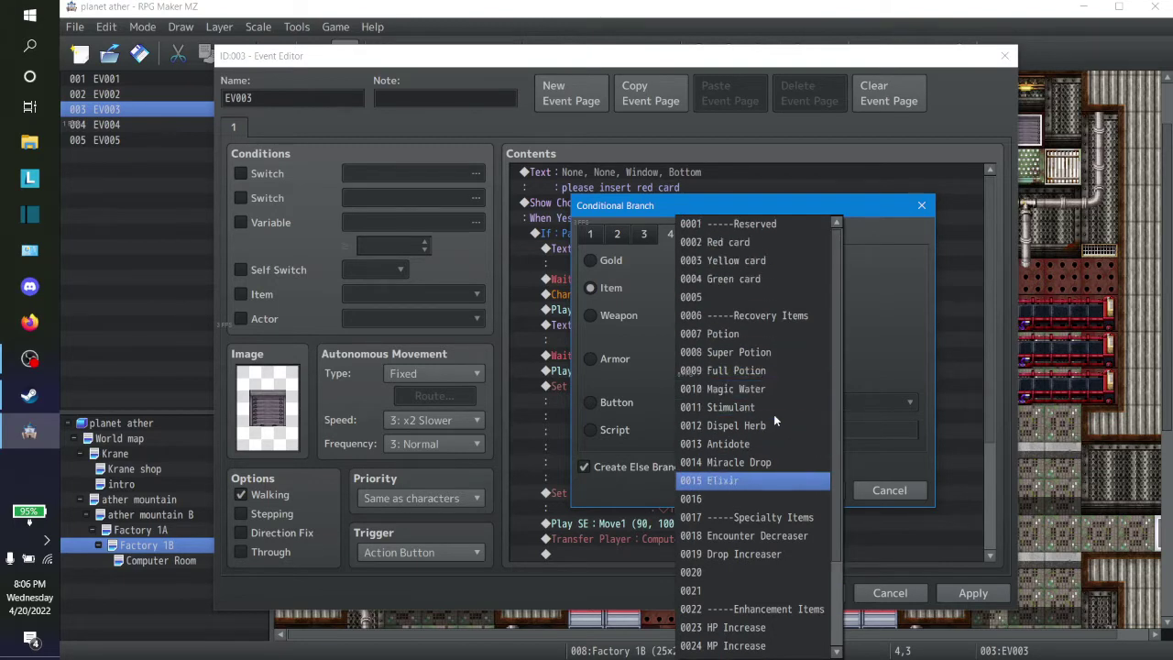
left_click(787, 264)
left_click(806, 491)
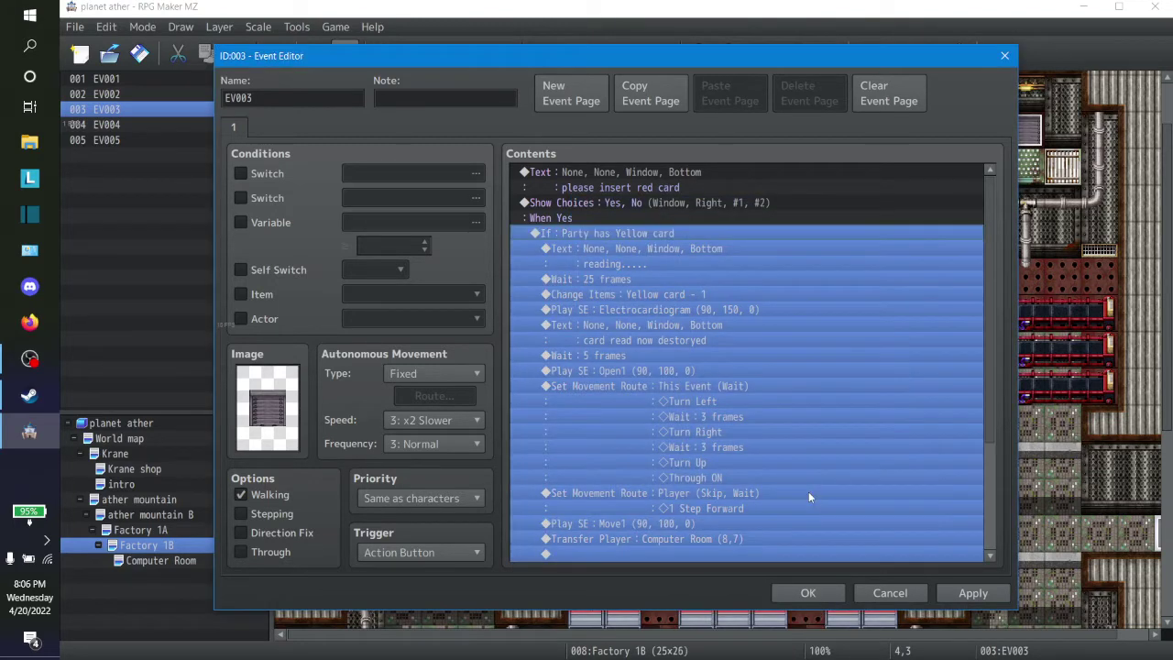
left_click(977, 598)
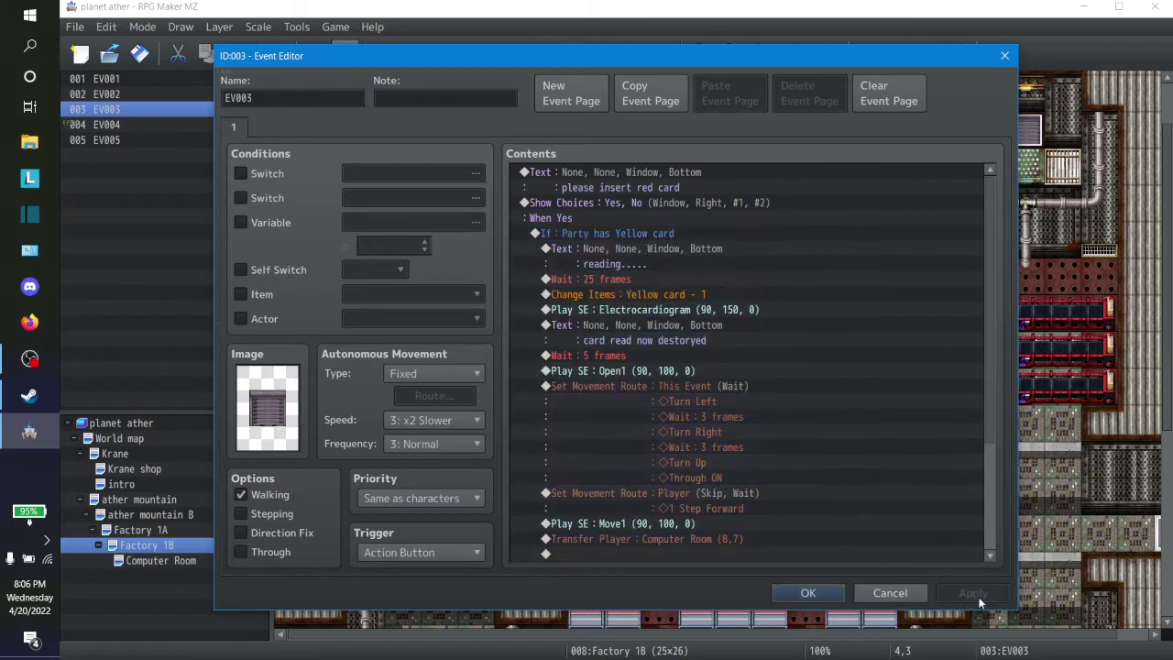
In the door event at tile 4,3, change the Else branch message to "Need yellow card"
scroll(750, 454, "down", 2)
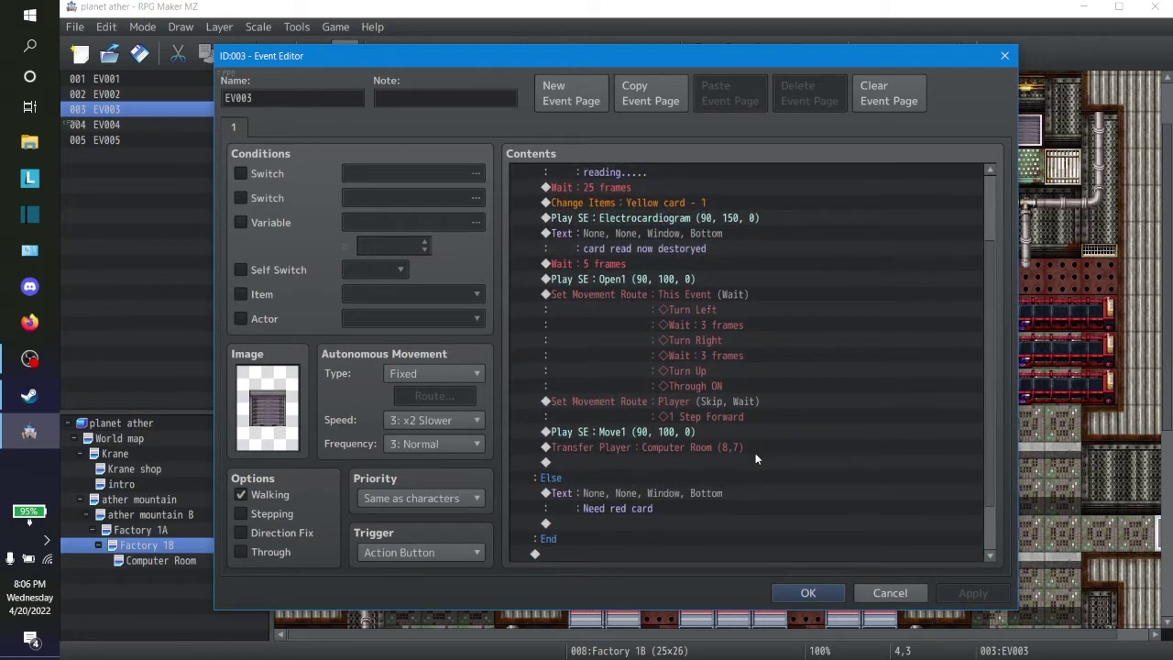
left_click(683, 513)
double_click(682, 515)
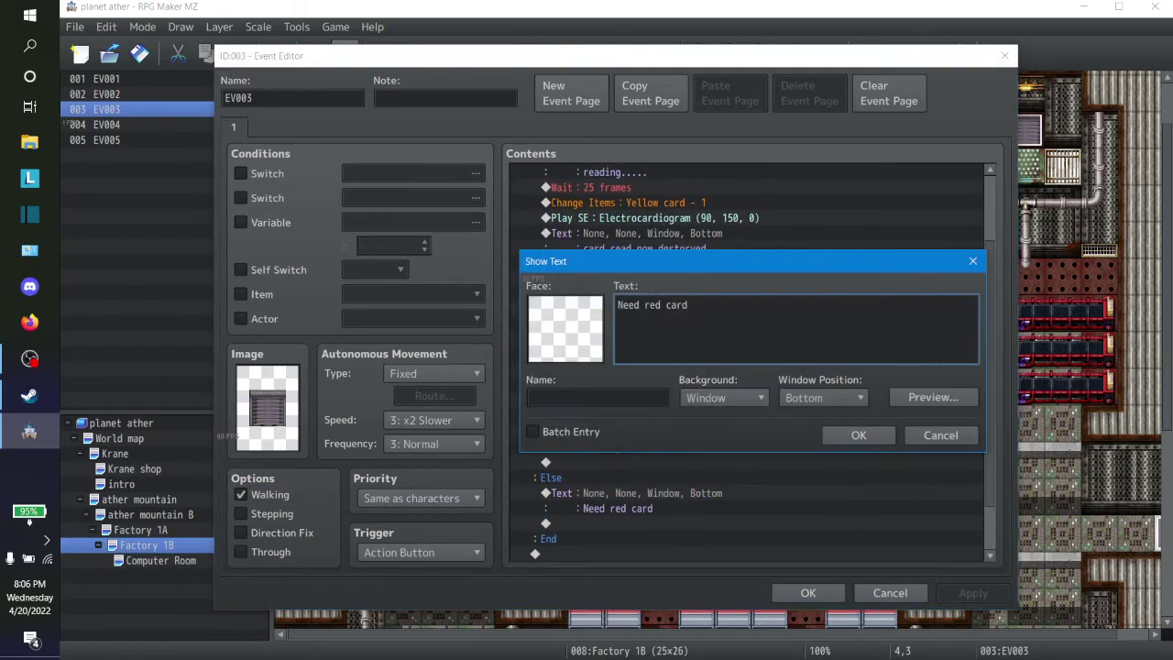
key("BackSpace")
key("BackSpace")
key("BackSpace")
type("yellow")
left_click(842, 436)
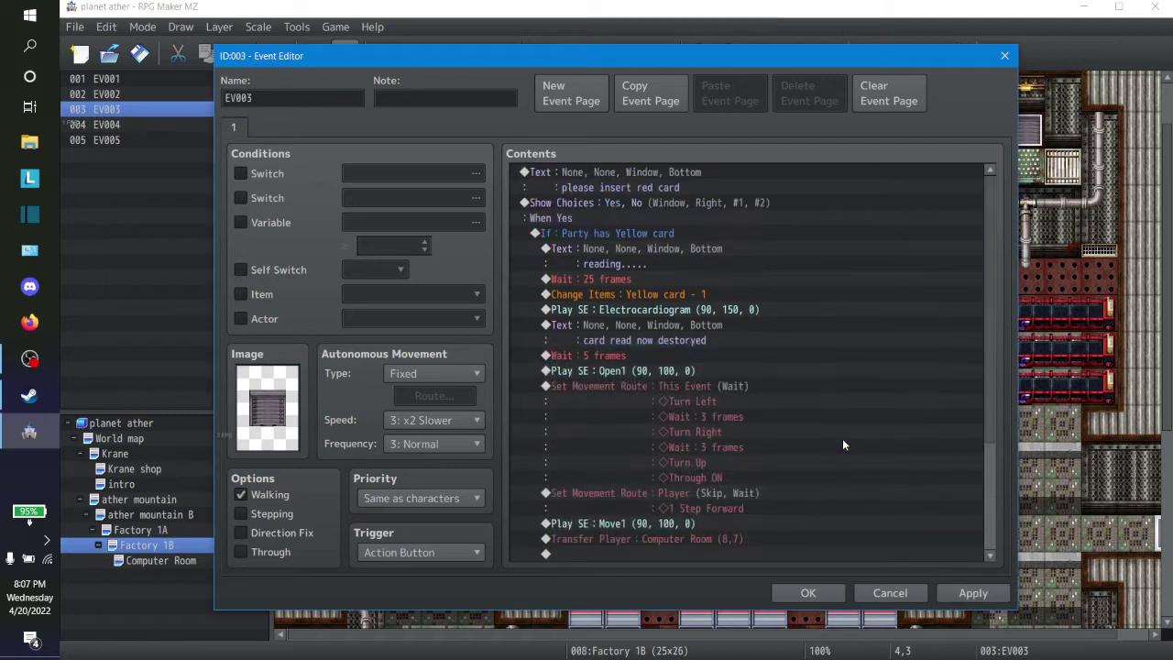
Change the opening message of the door event at tile 4,3 to "please insert yellow card" and save the event
left_click(658, 170)
right_click(658, 171)
left_click(720, 200)
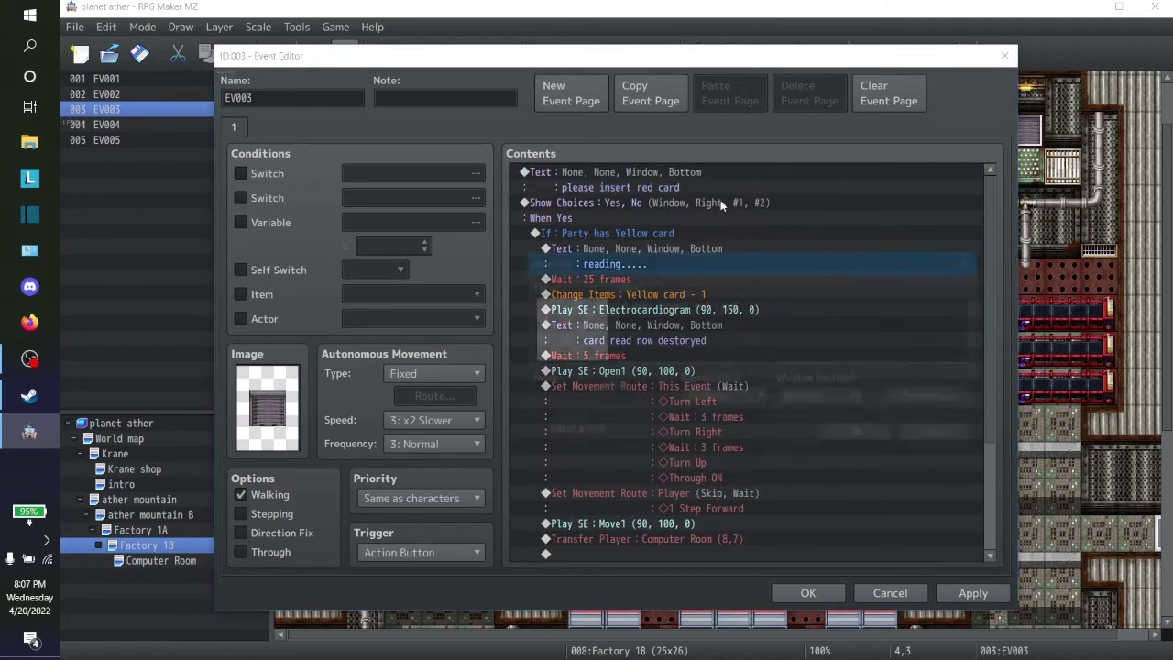
key("BackSpace")
key("BackSpace")
key("BackSpace")
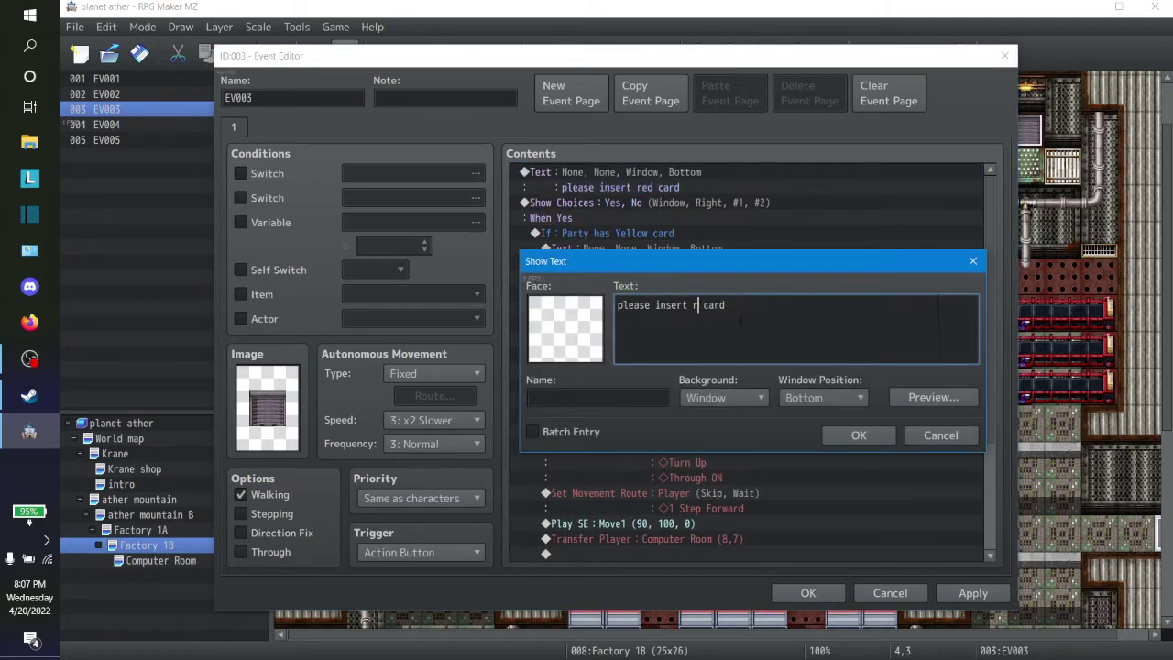
type("yellow")
left_click(858, 435)
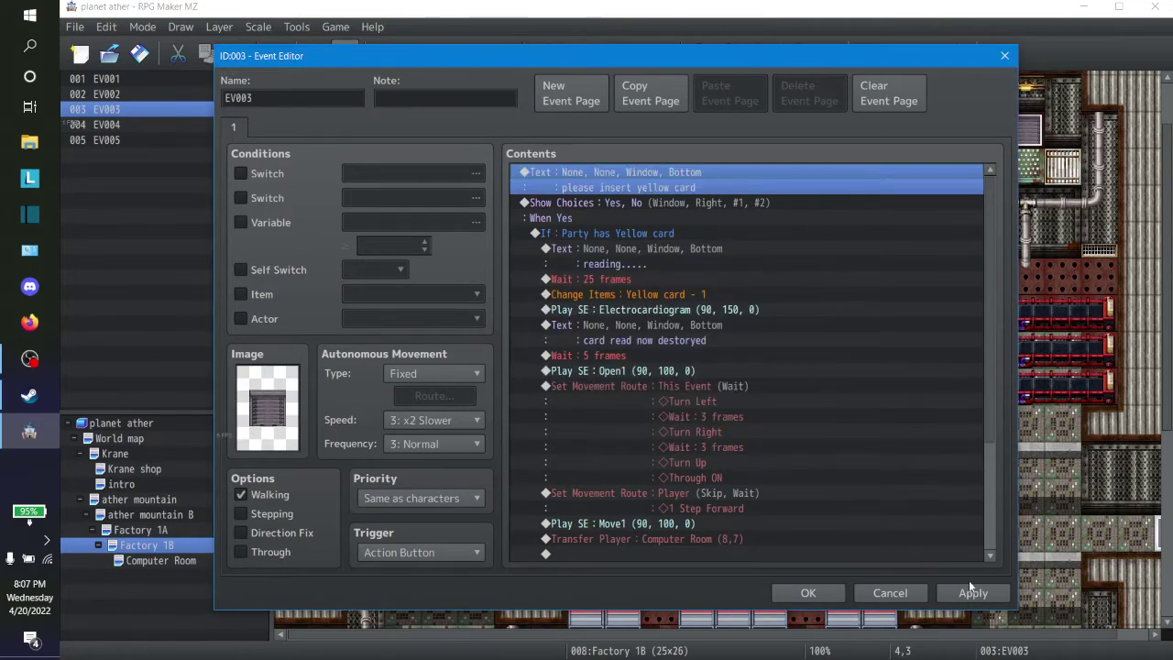
left_click(807, 592)
In the door event at tile 20,3, change the opening message to "please insert green card"
scroll(934, 357, "up", 2)
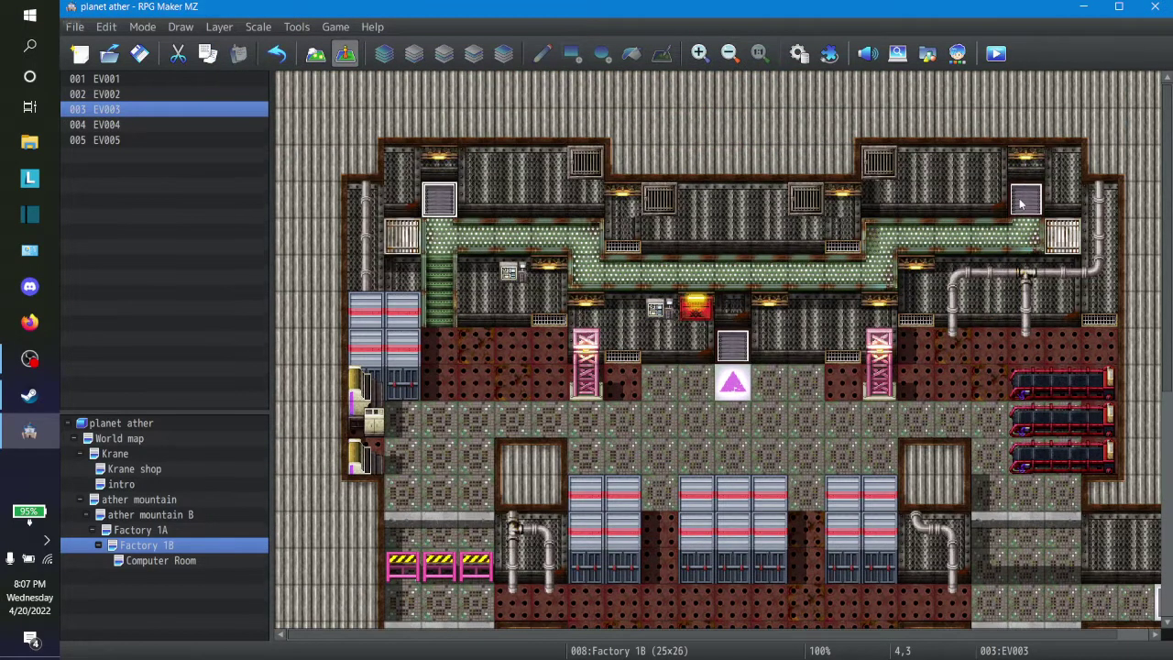
right_click(1036, 199)
left_click(1047, 210)
double_click(610, 173)
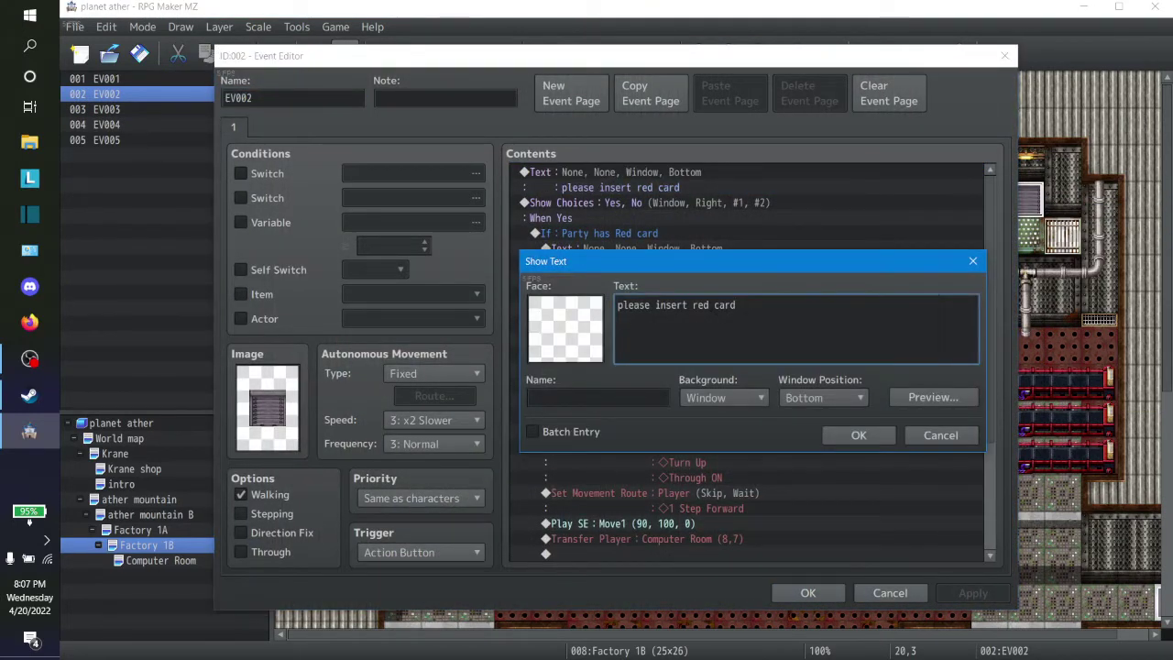
key("BackSpace")
key("BackSpace")
key("BackSpace")
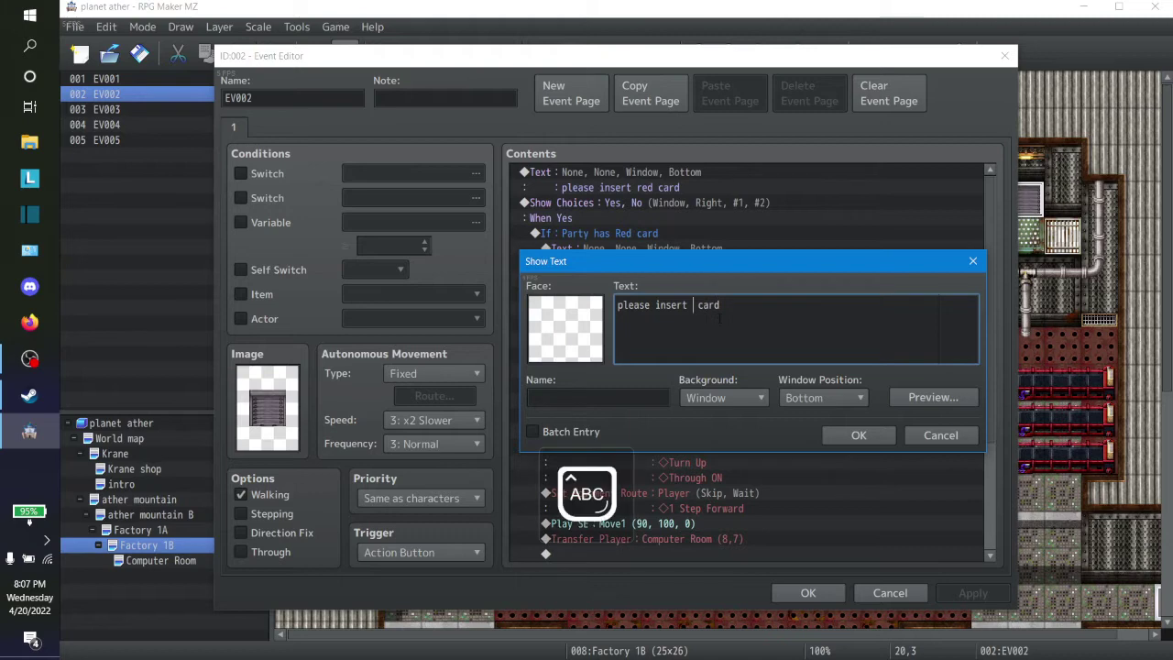
key("Caps_Lock")
type("green")
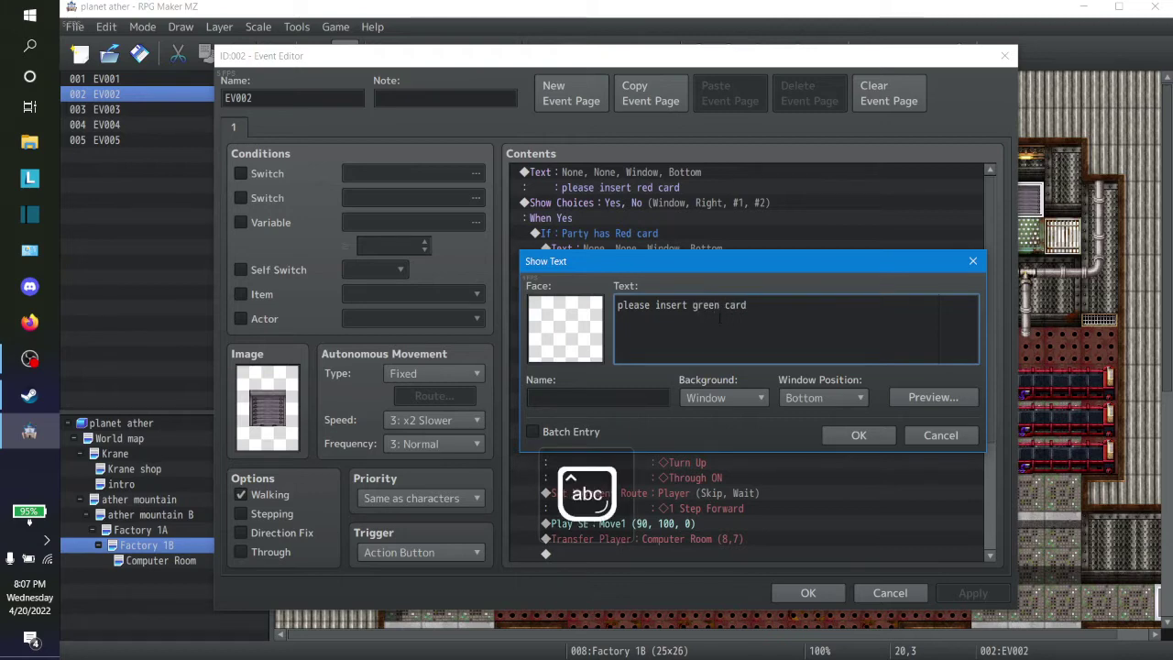
left_click(863, 440)
Change the Else branch message of the door event at tile 20,3 to "Need green card"
scroll(834, 421, "down", 2)
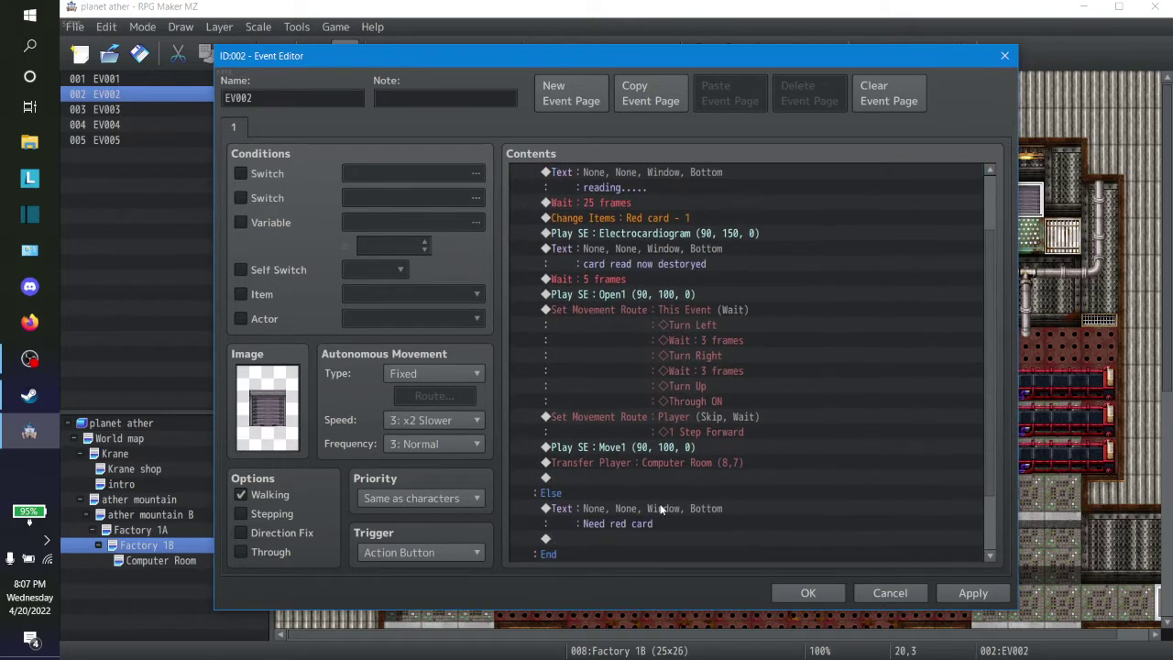
left_click(662, 509)
double_click(660, 504)
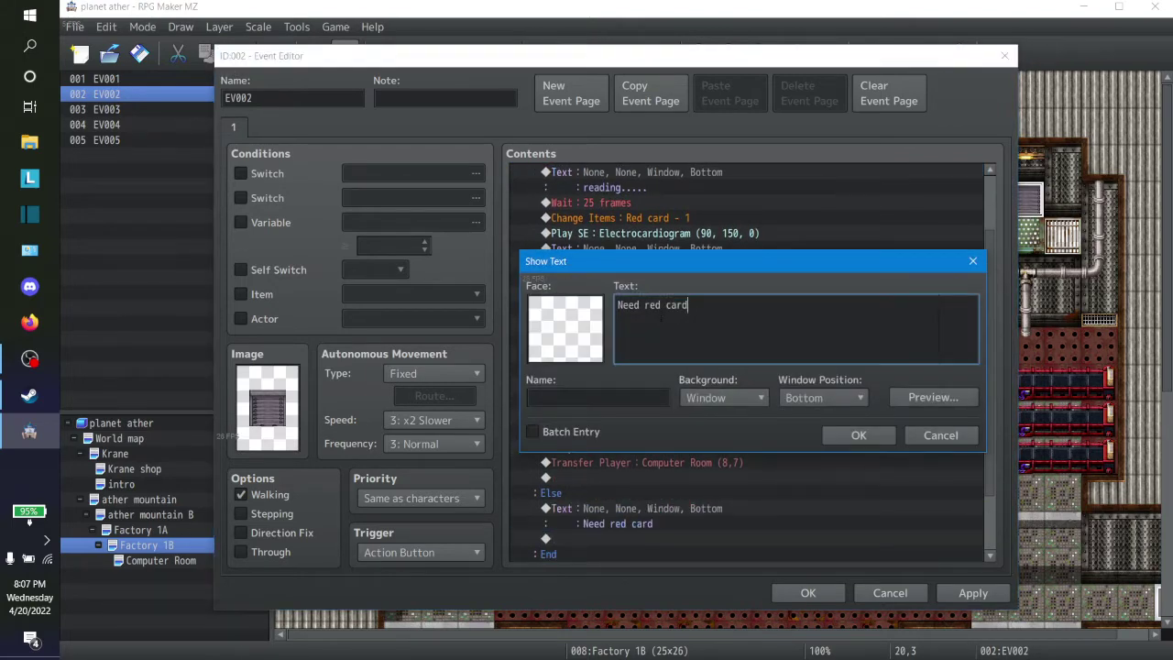
key("BackSpace")
key("BackSpace")
key("BackSpace")
type("gr")
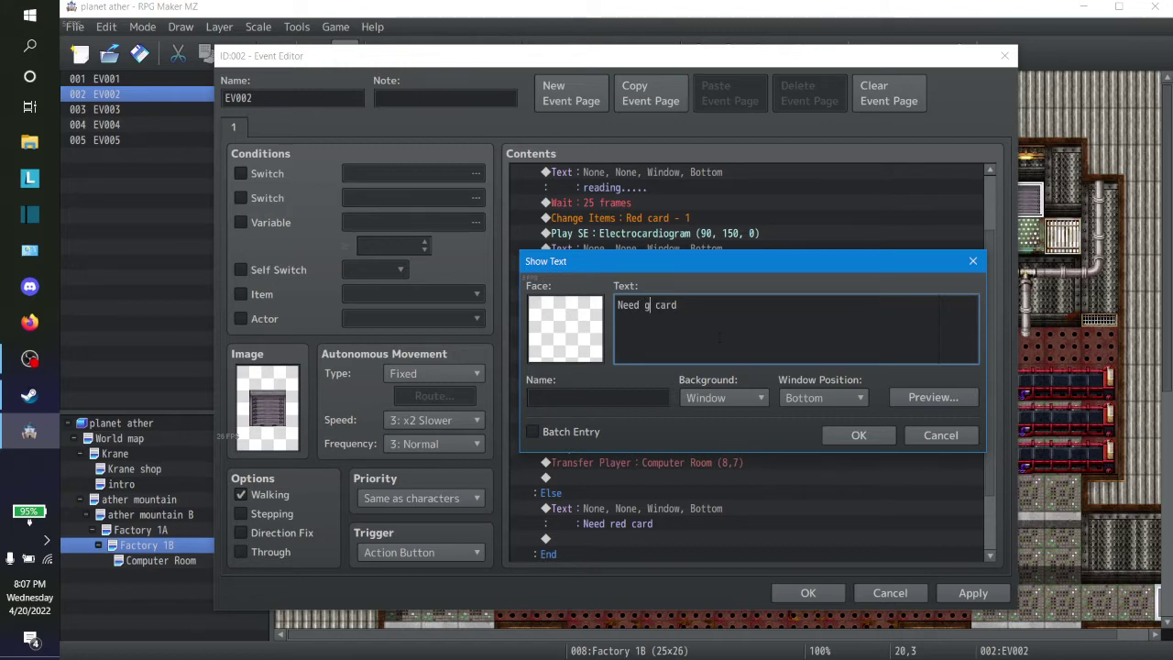
type("een")
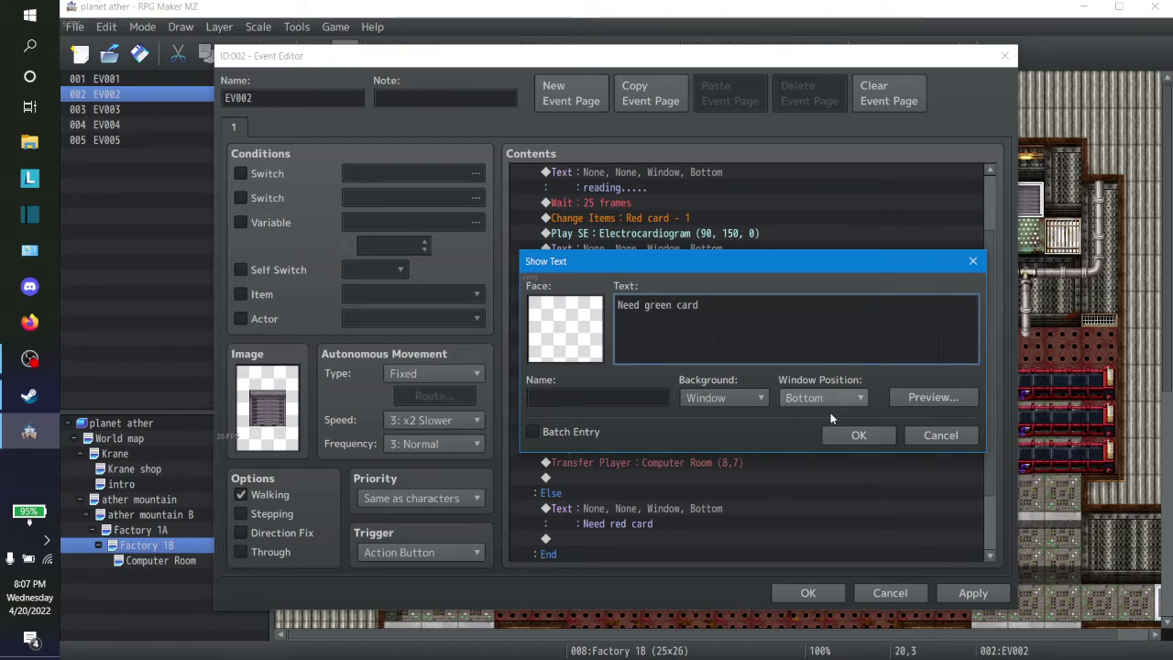
left_click(857, 436)
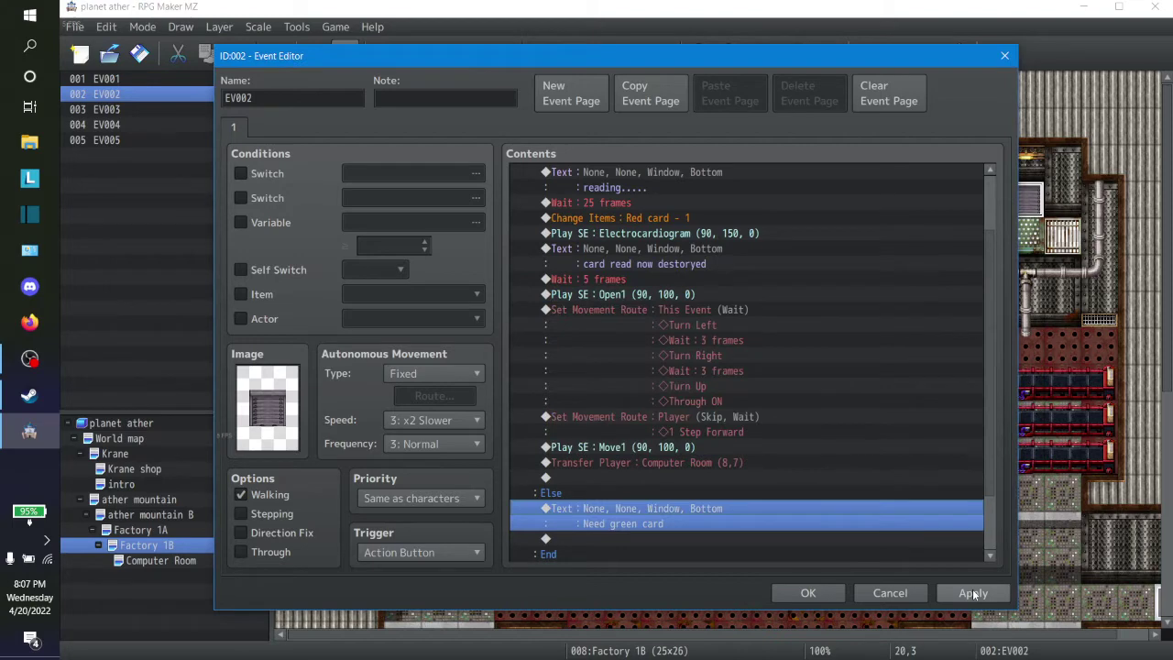
Set the Change Items command in the door event at tile 20,3 to remove the 0004 Green card
scroll(682, 256, "up", 2)
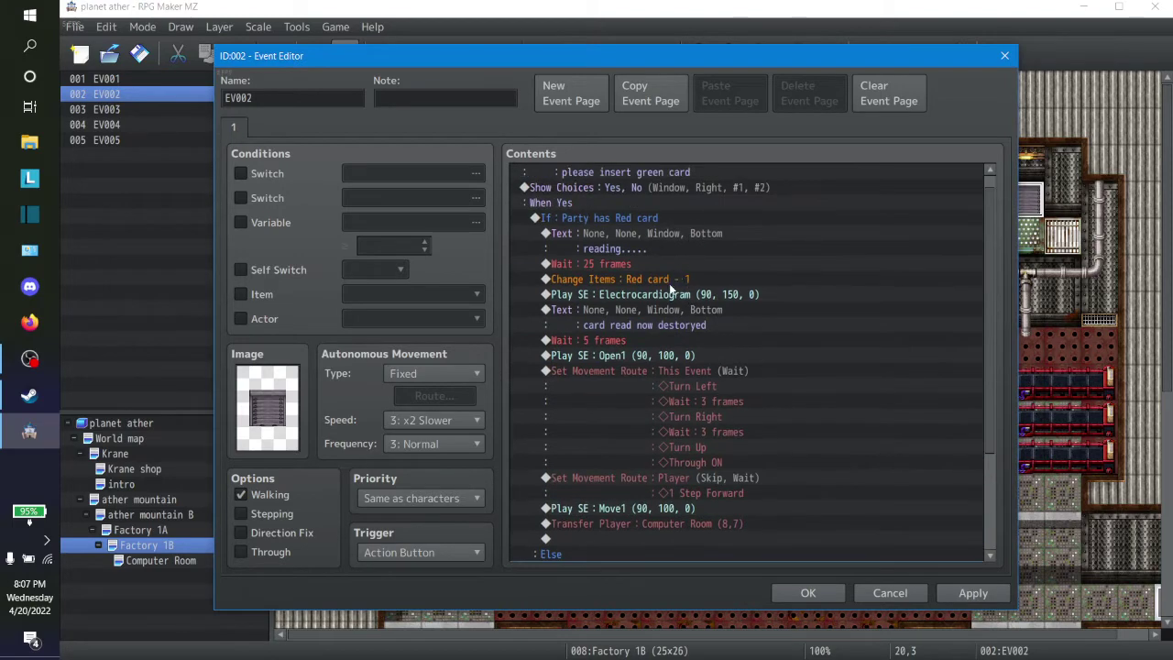
left_click(670, 284)
double_click(669, 284)
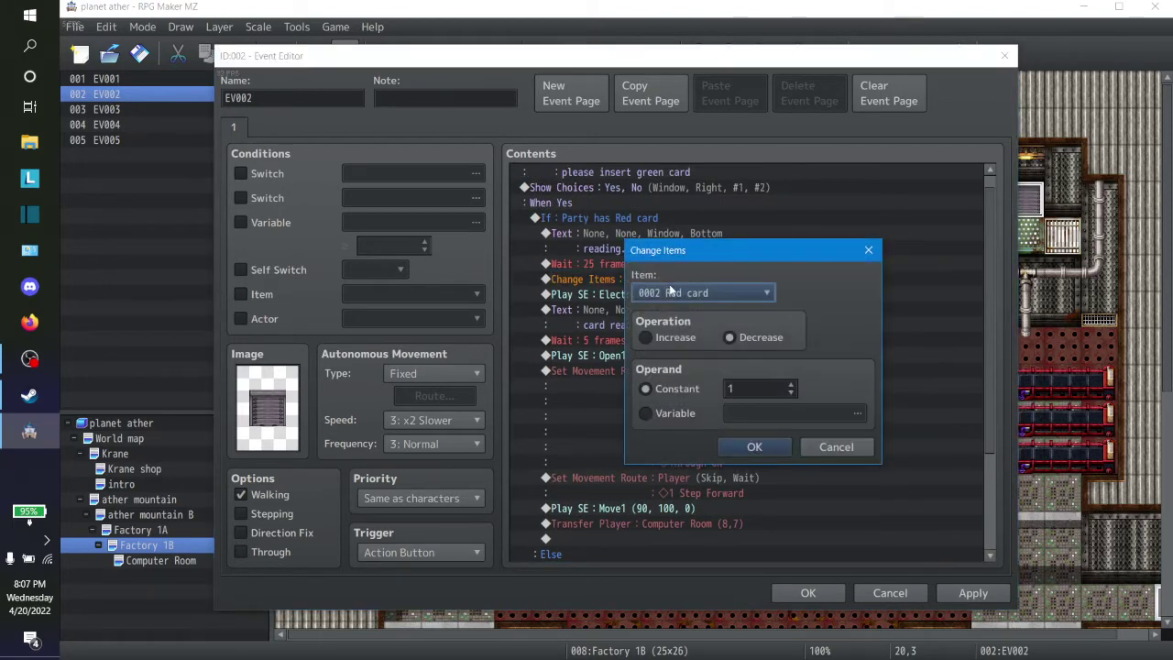
left_click(729, 295)
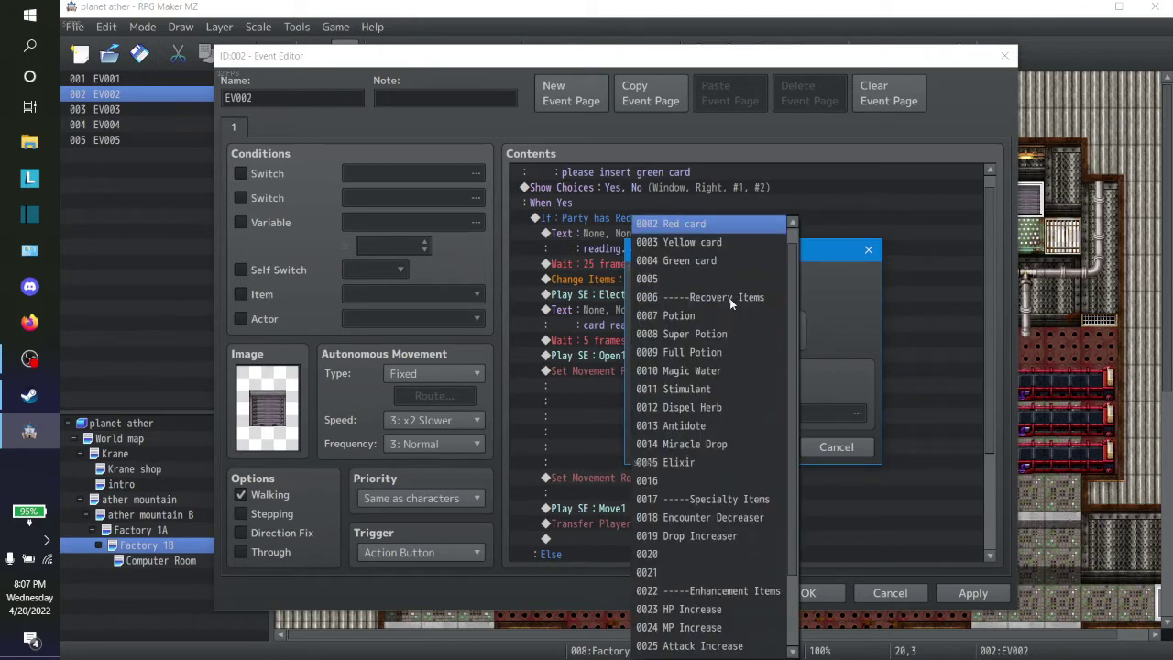
left_click(698, 260)
left_click(757, 446)
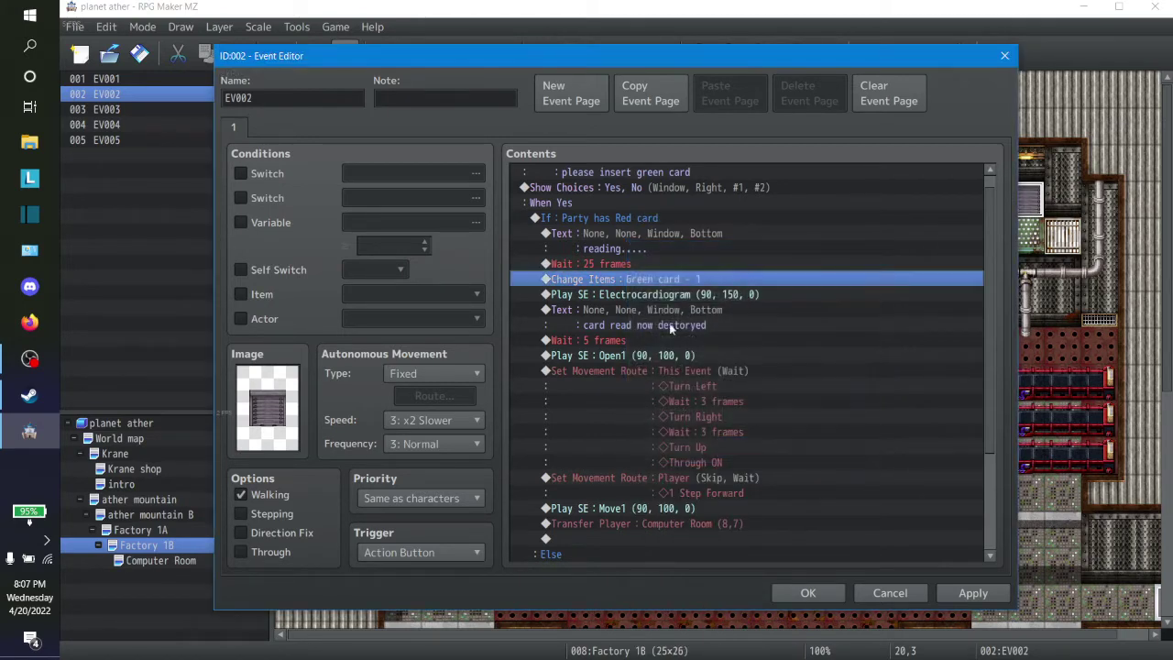
Set the conditional branch of the door event at tile 20,3 to check for the 0004 Green card and save the event
left_click(650, 220)
double_click(649, 220)
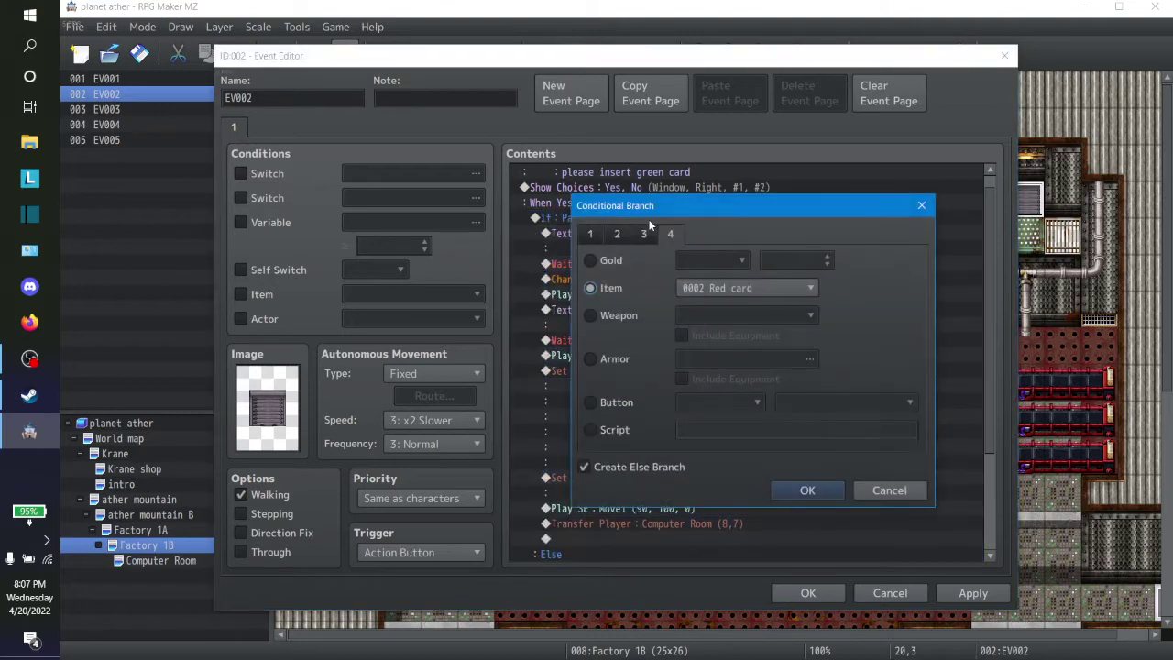
left_click(747, 287)
left_click(743, 260)
left_click(799, 493)
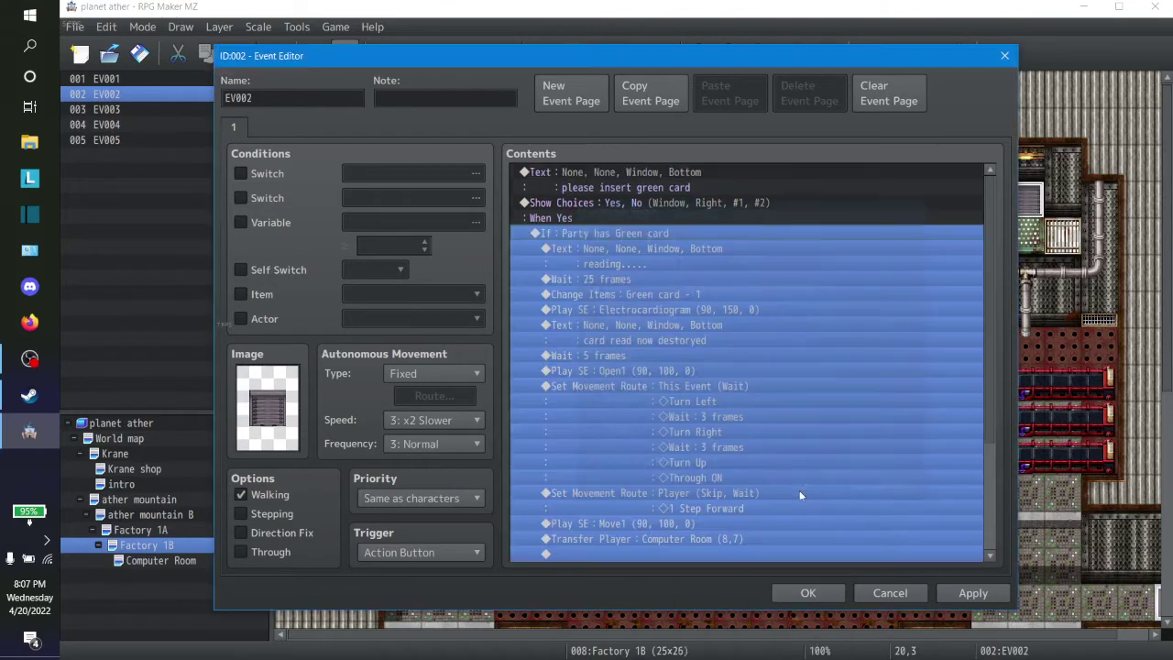
left_click(973, 592)
left_click(807, 593)
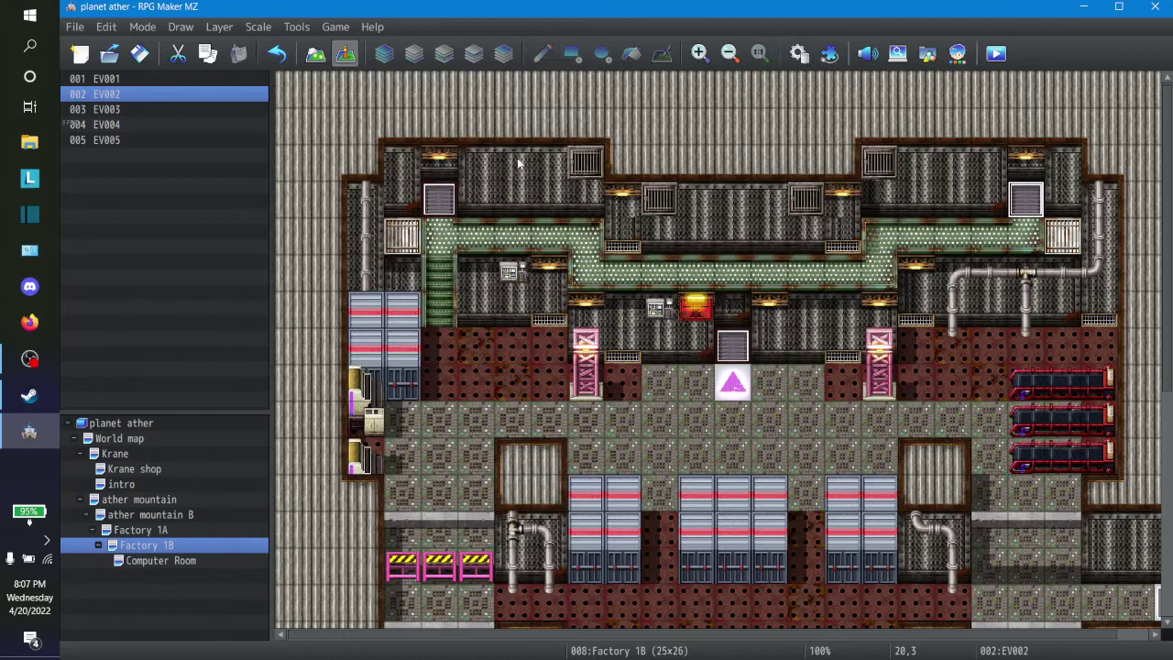
Recheck which card the Change Items command removes in the door event at tile 4,3, keeping 0003 Yellow card
right_click(437, 204)
left_click(458, 211)
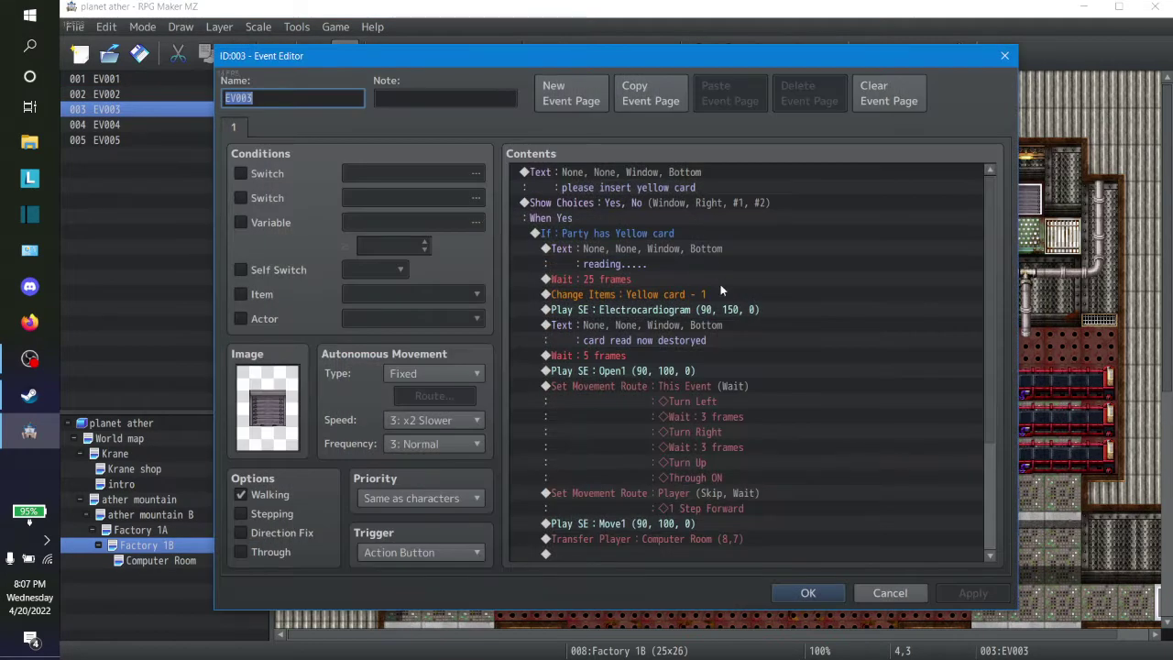
double_click(645, 297)
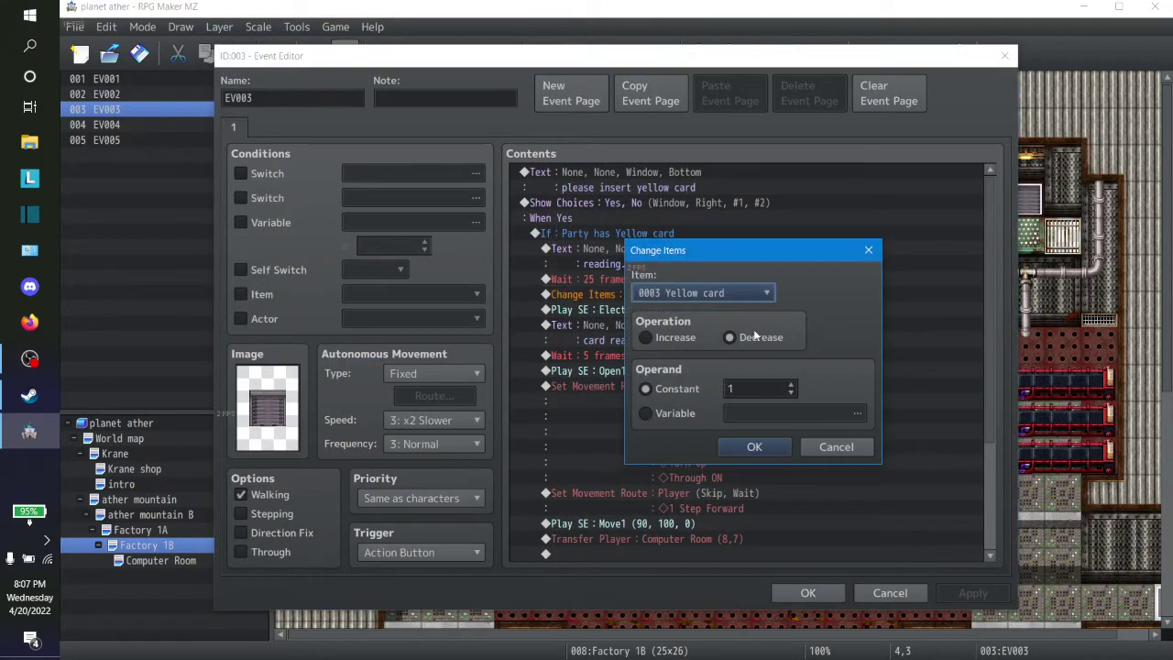
left_click(702, 292)
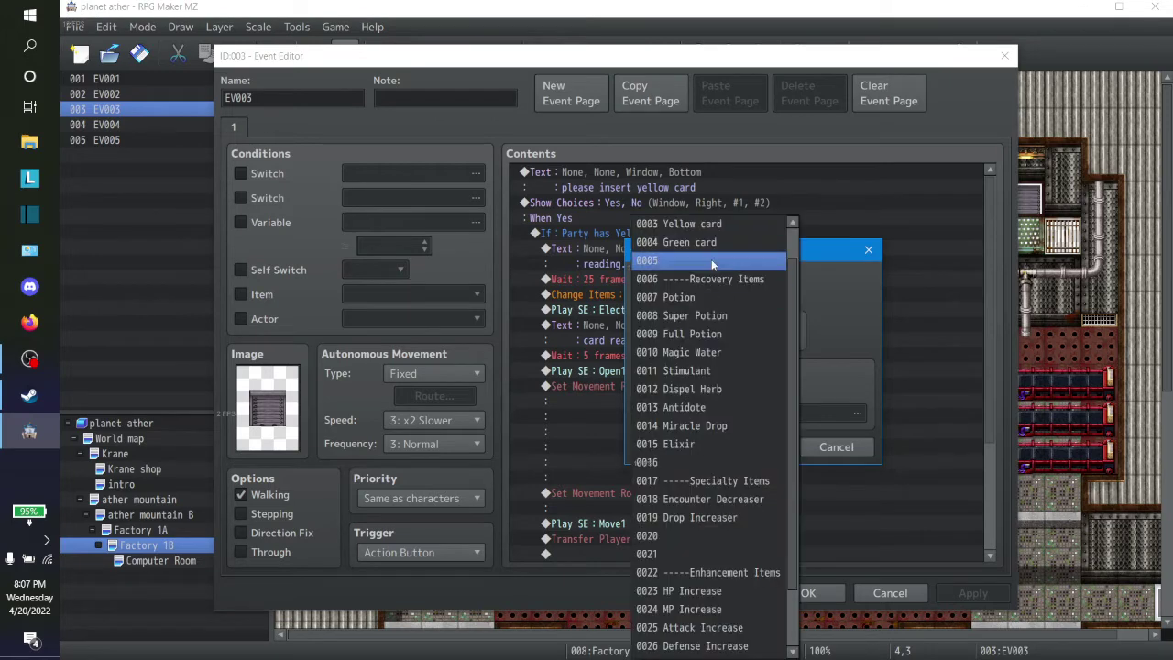
left_click(714, 231)
left_click(746, 446)
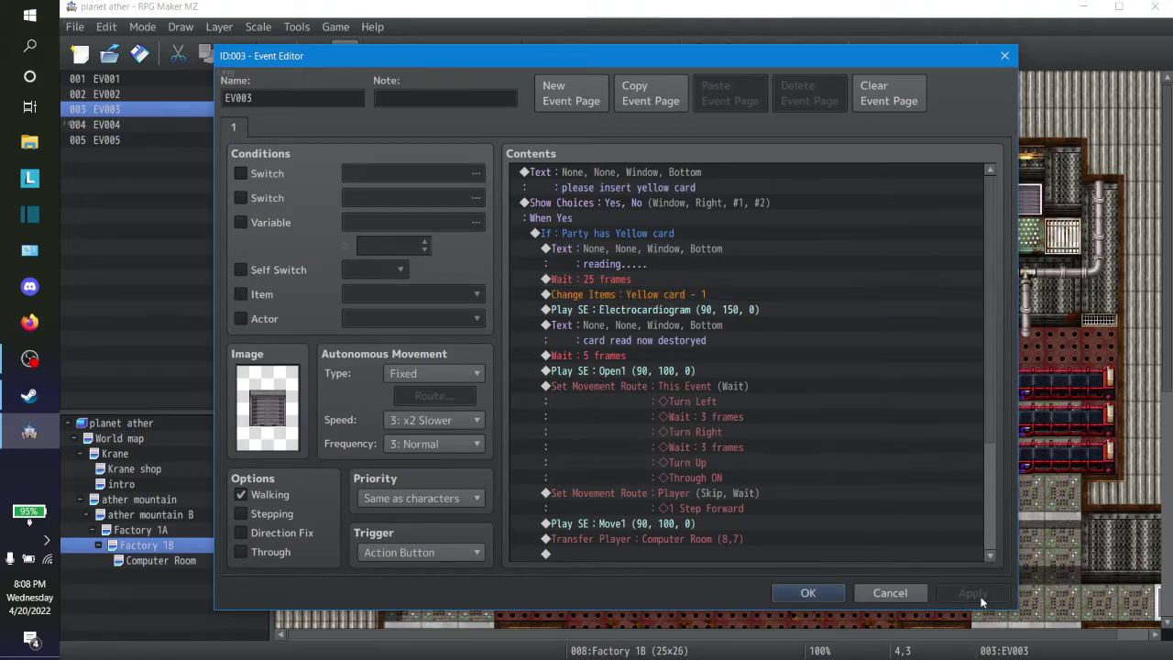
left_click(807, 593)
scroll(966, 518, "down", 5)
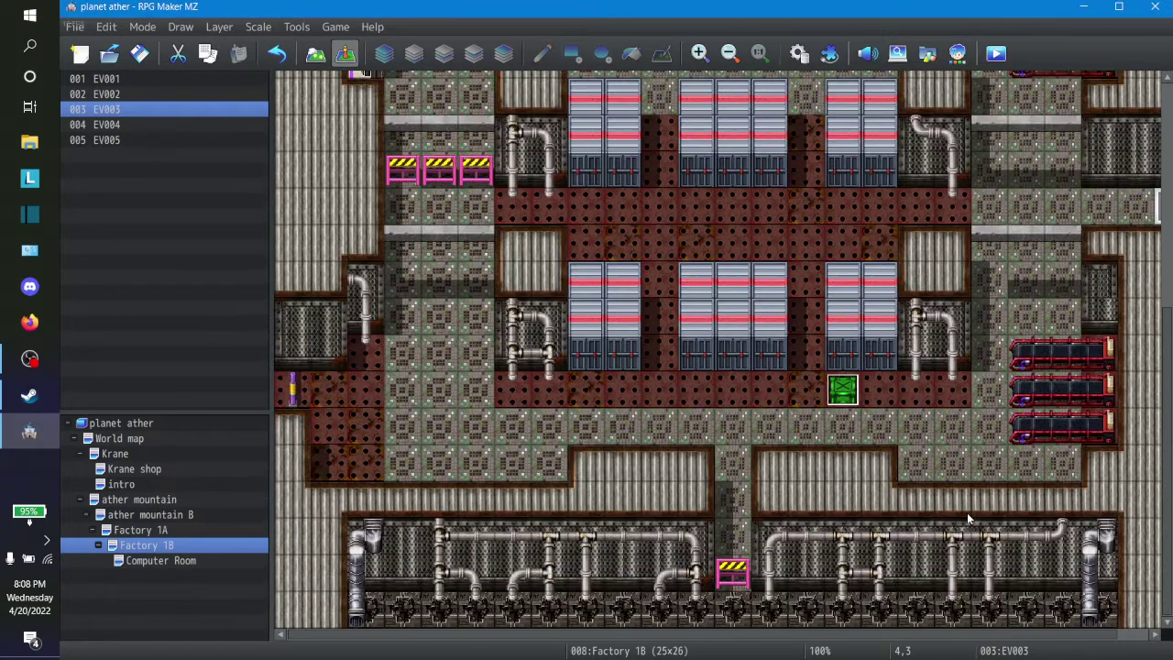
scroll(980, 513, "up", 2)
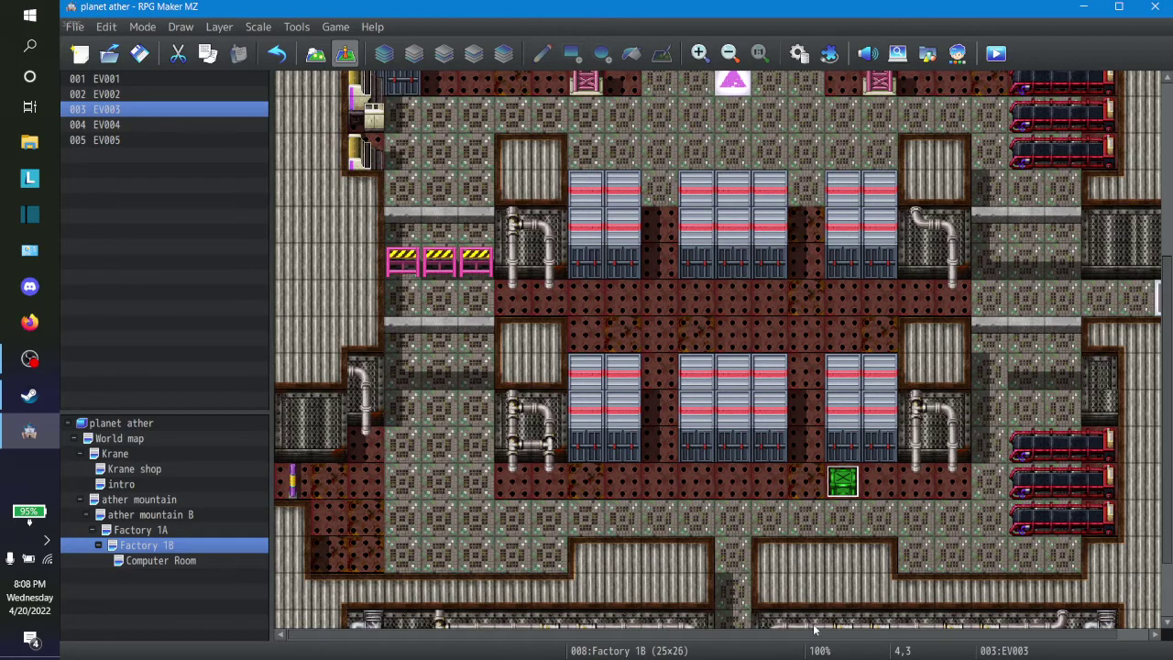
left_click_drag(797, 637, 927, 637)
scroll(1040, 121, "up", 2)
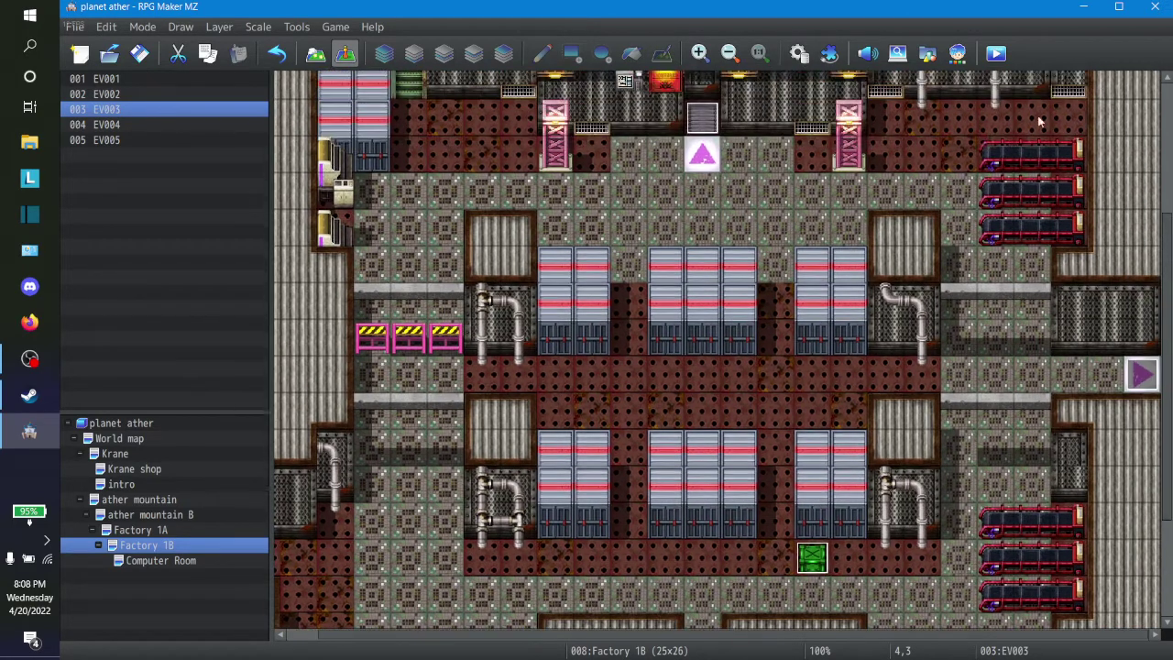
Start a playtest of the game and continue from the File 1 save
left_click(996, 54)
left_click(585, 360)
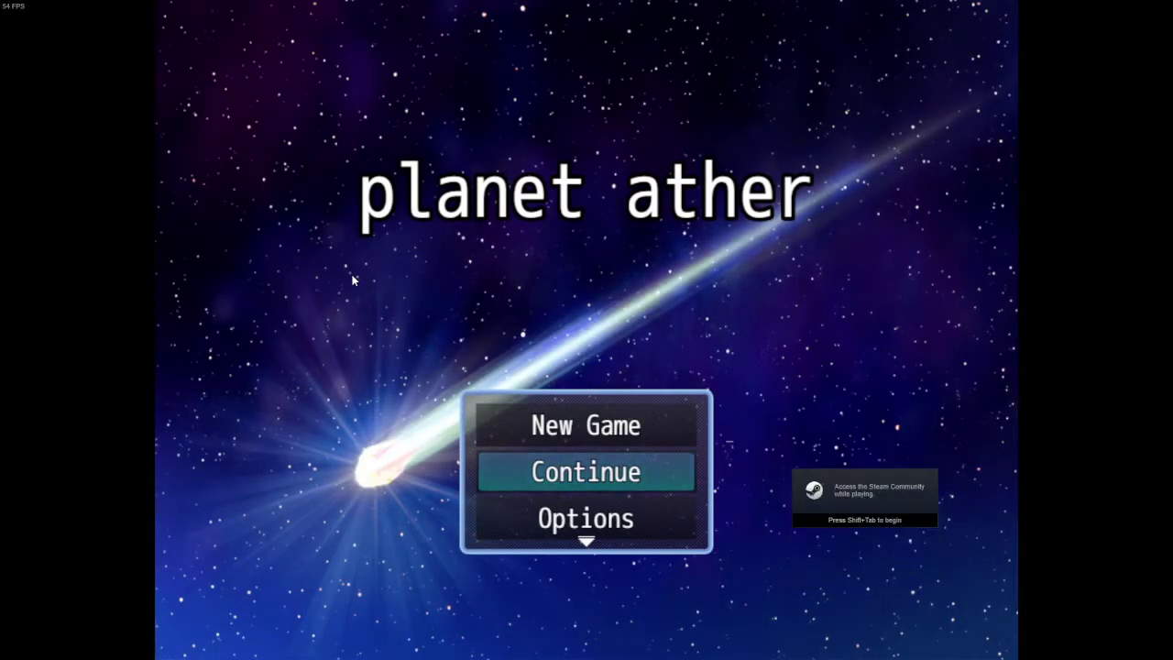
key("Return")
key("Down")
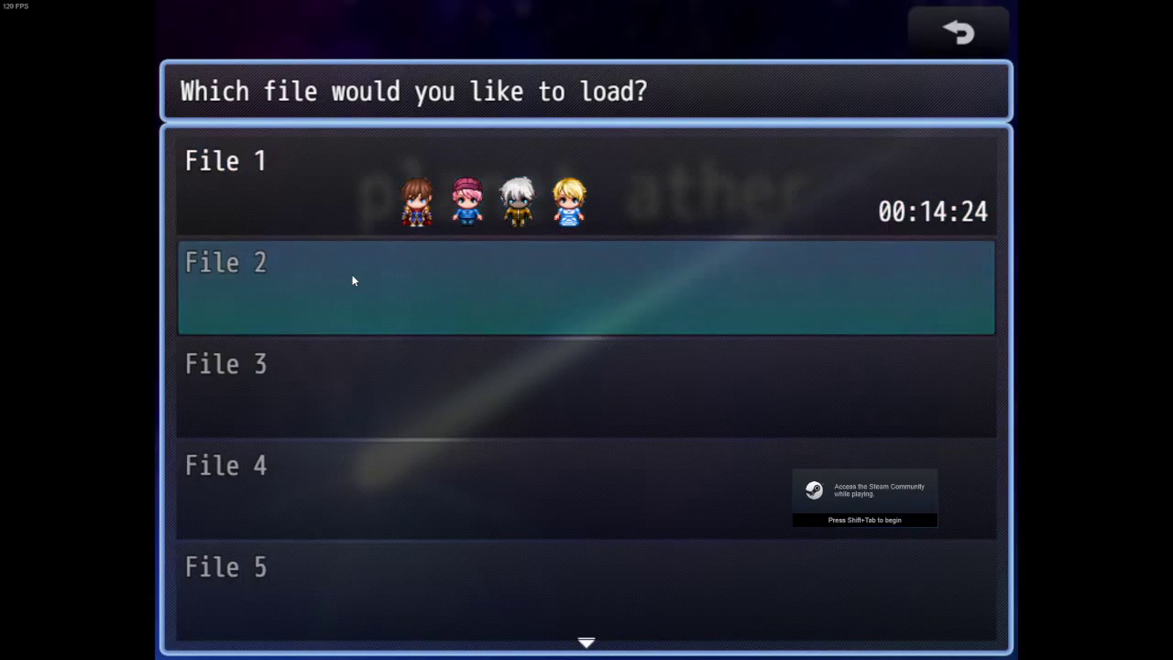
key("Up")
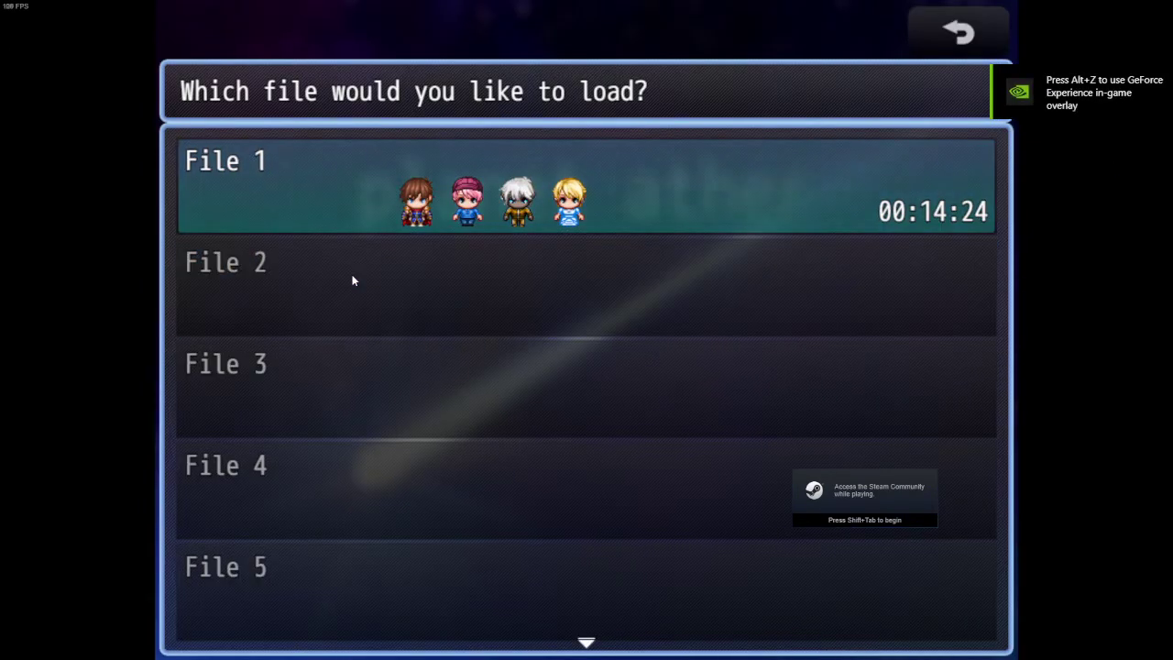
key("Return")
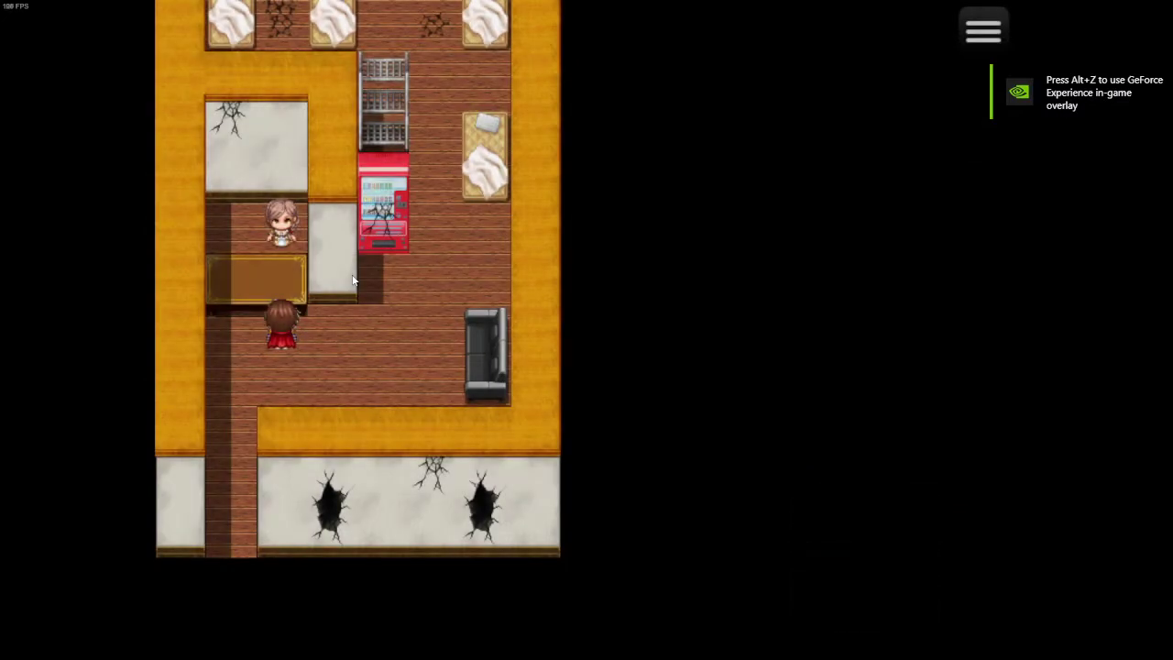
Walk the party out of the building, east through Krane to the fountain, and north along the road out of town
key("Down")
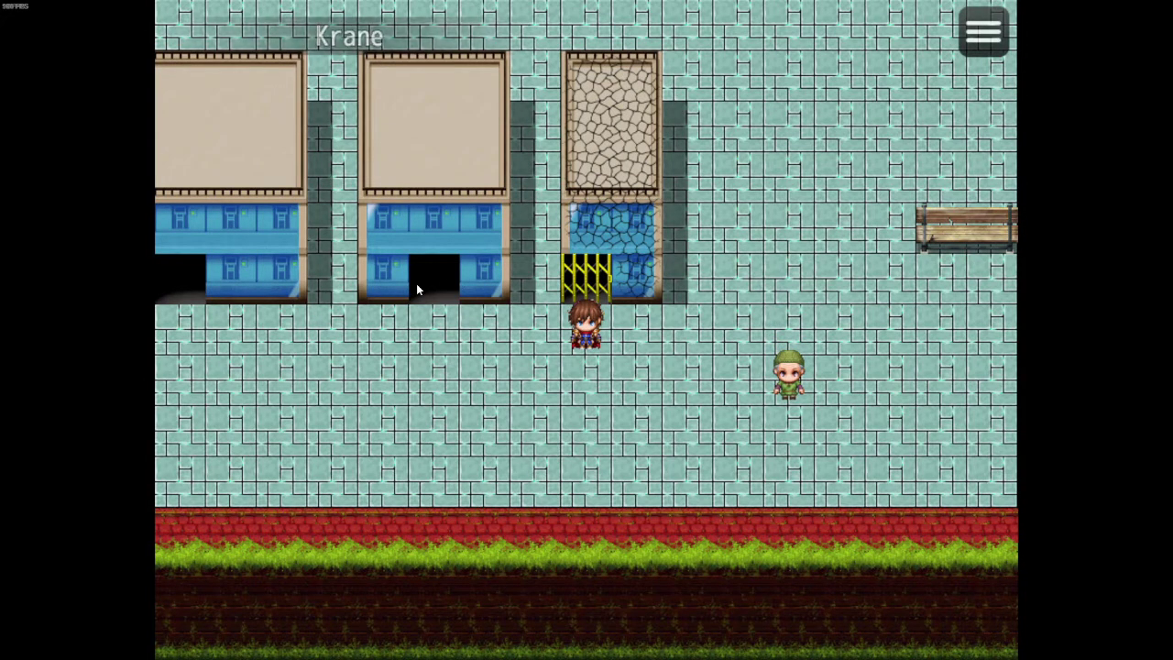
key("Down")
key("Right")
key("Right")
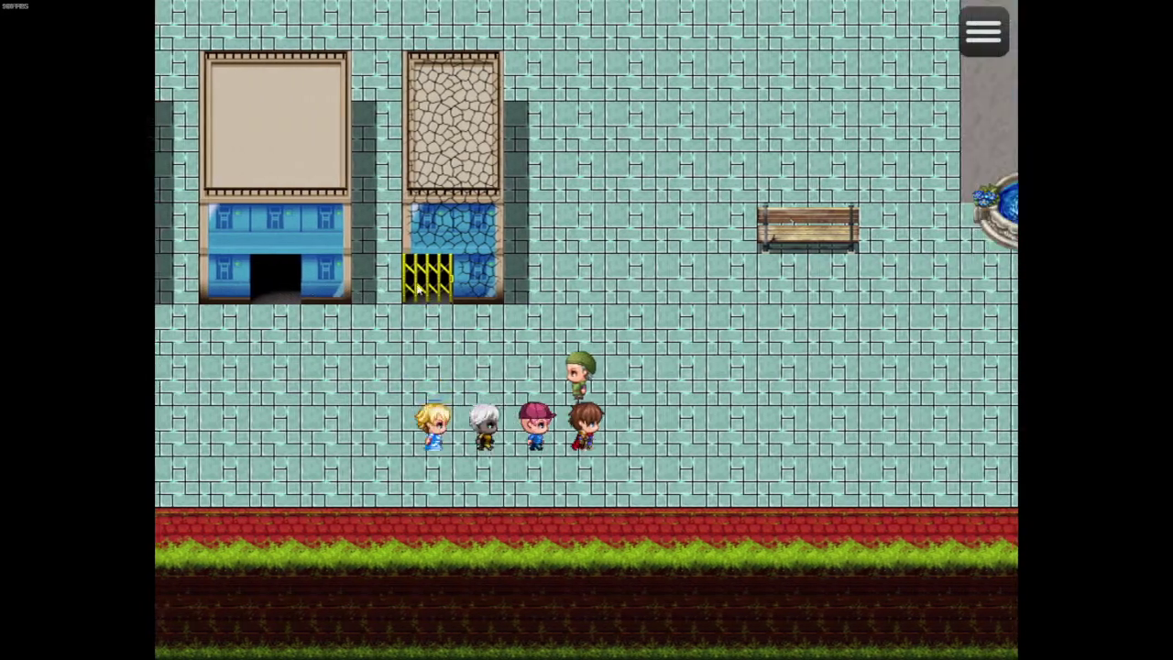
key("Up")
key("Right")
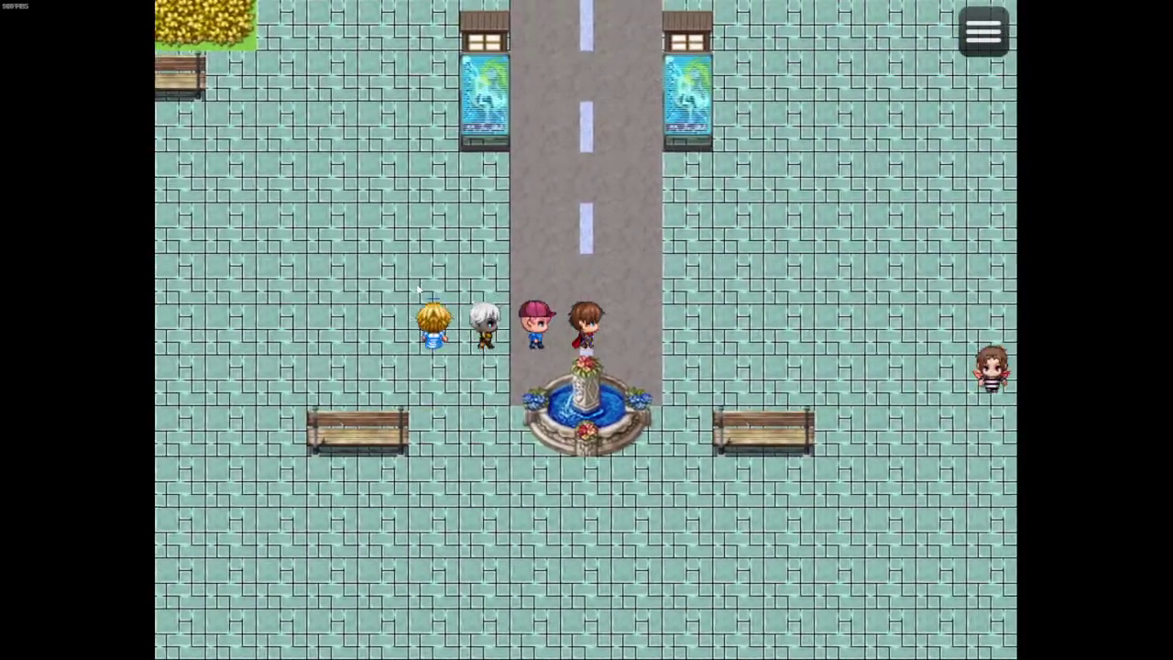
key("Up")
key("Up")
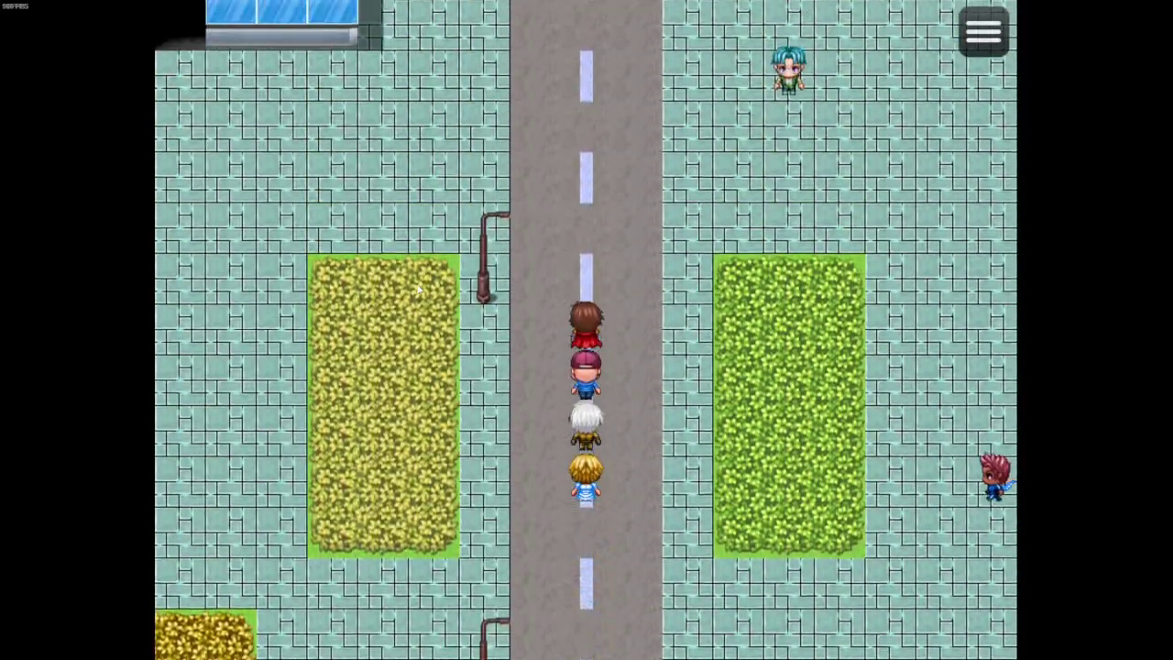
key("Up")
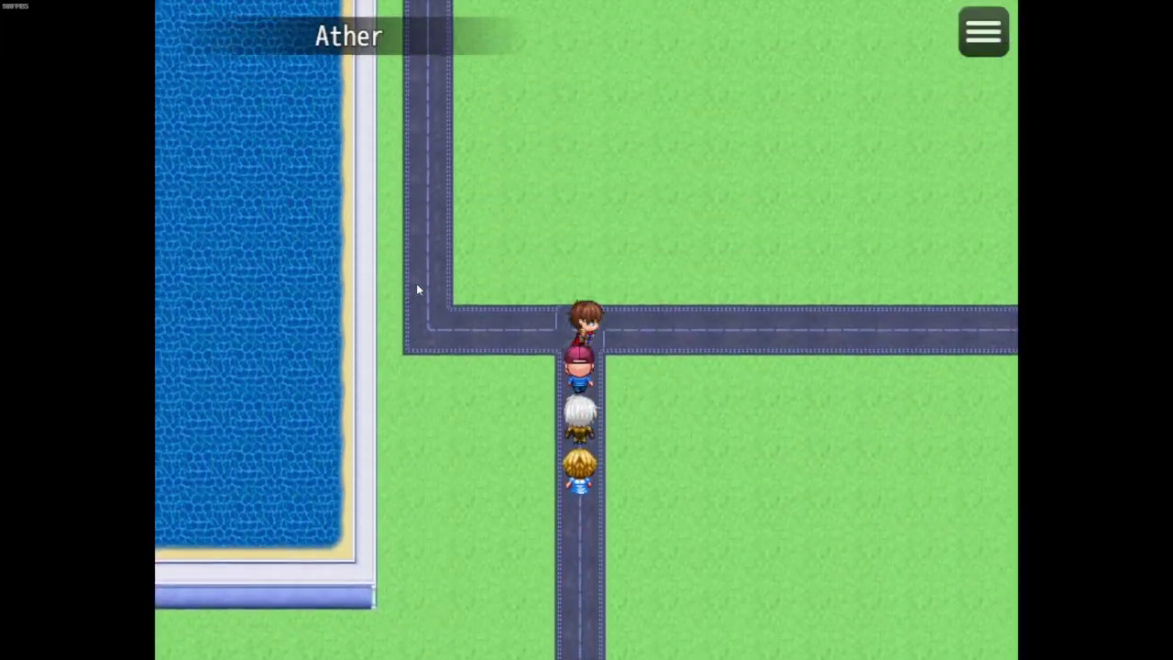
Follow the road across the Ather world map east and north to enter the ather mountain
key("Right")
key("Up")
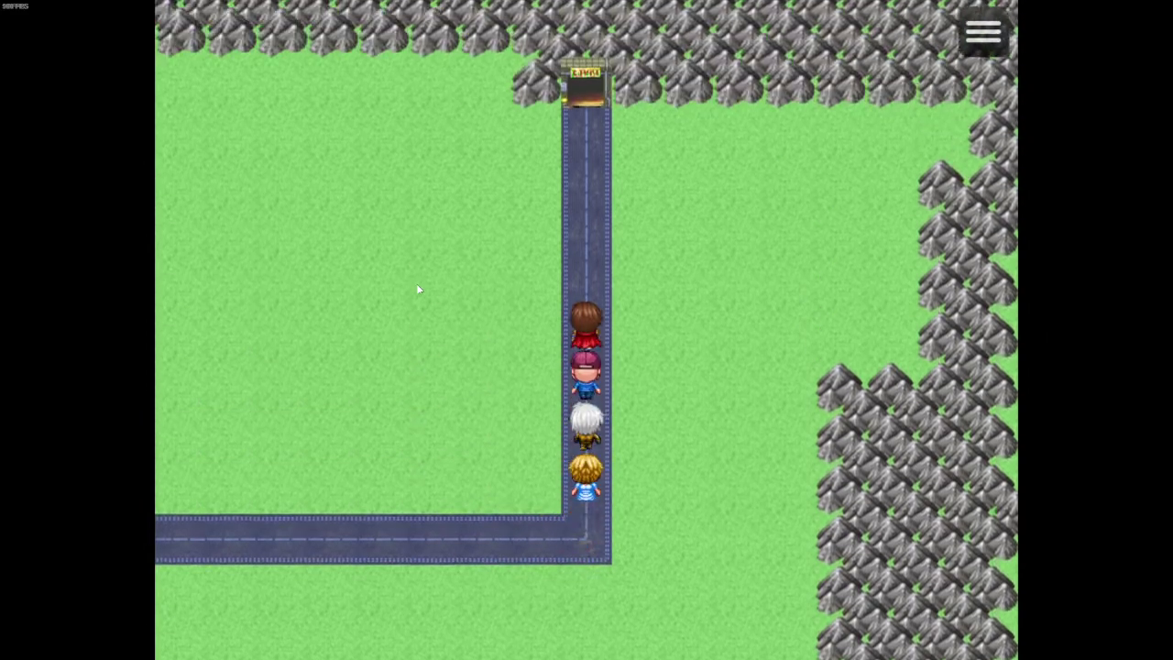
key("Up")
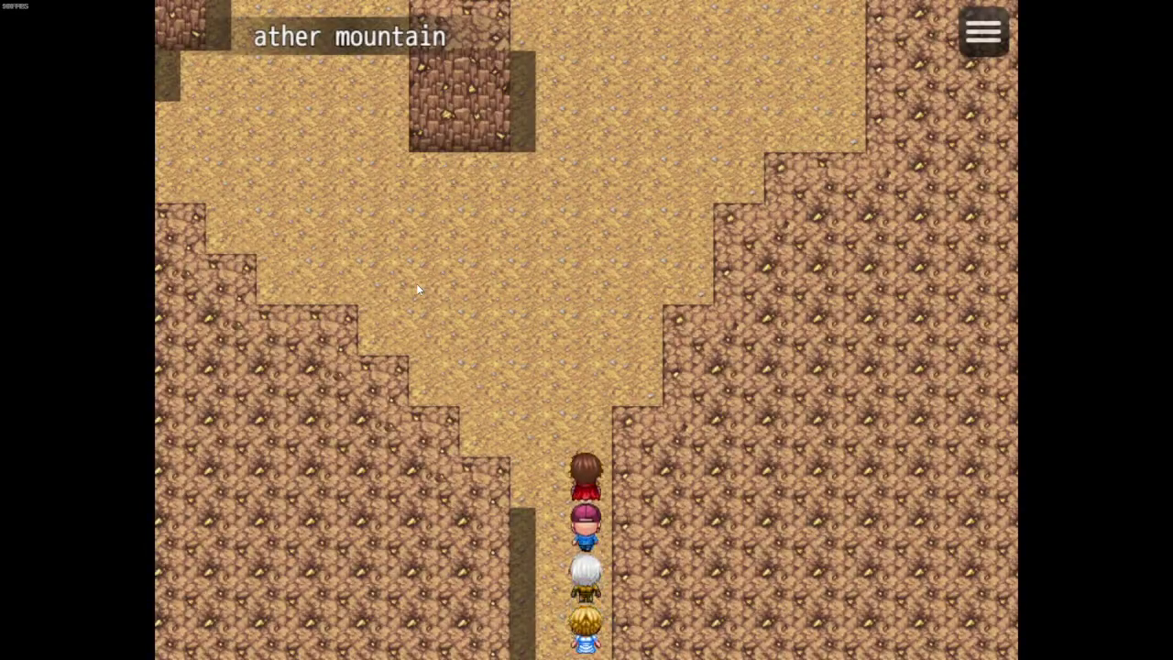
Walk the party northwest through the first ather mountain cave to its northern passage
key("Left")
key("Up")
key("Left")
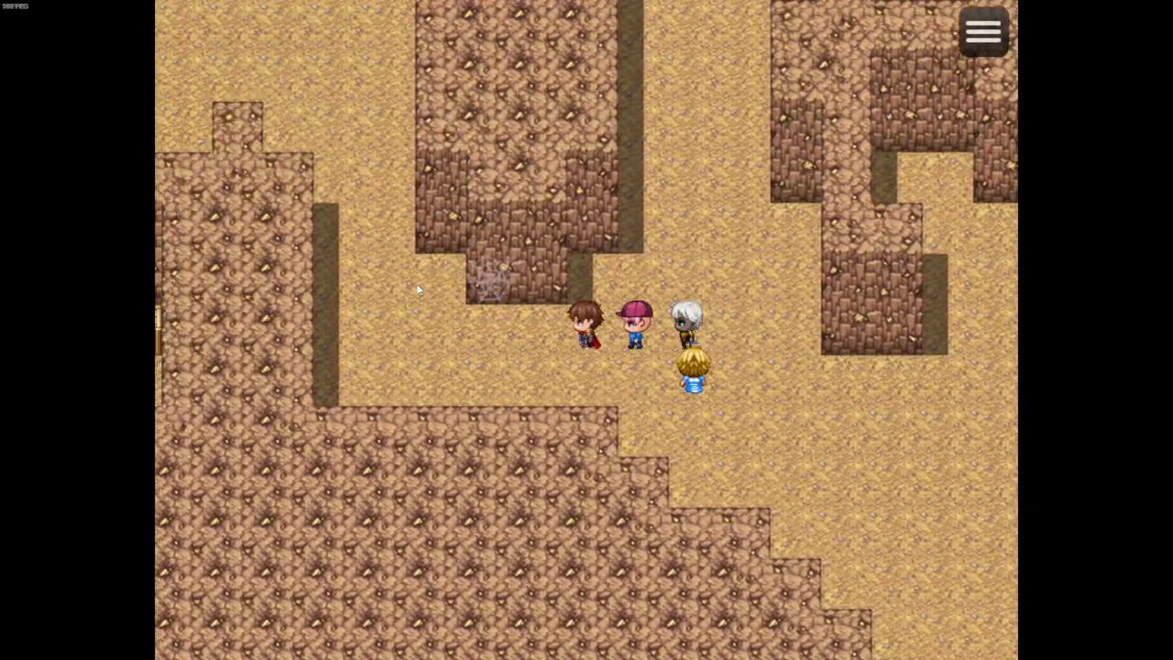
key("Up")
key("Left")
key("Left")
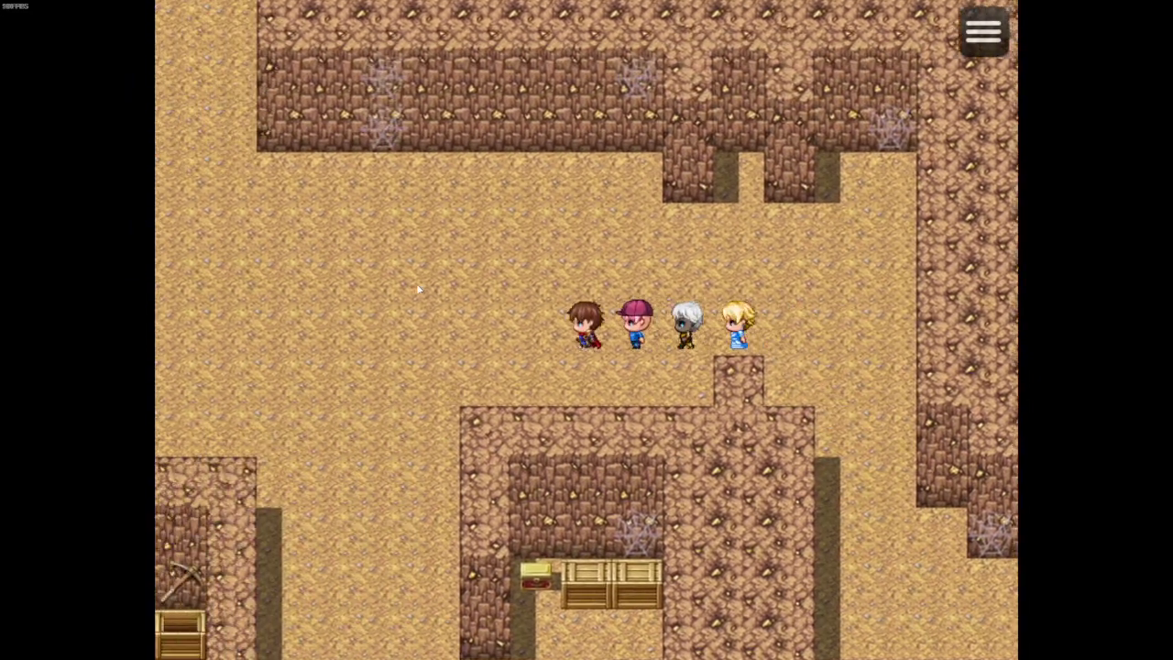
key("Up")
key("Up")
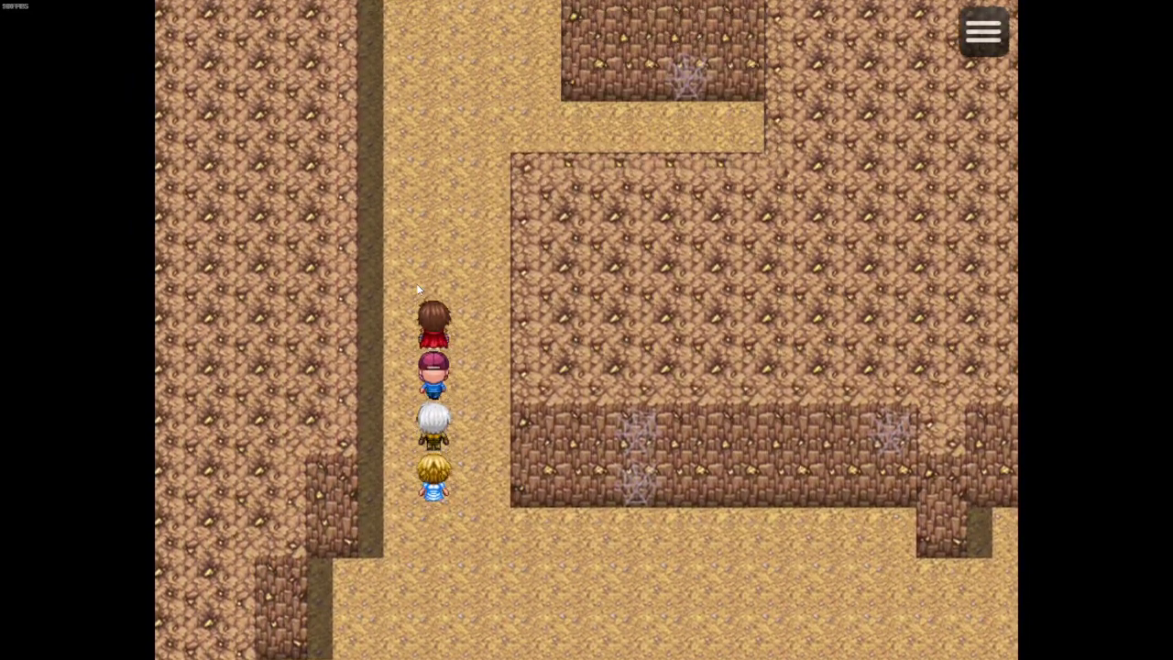
Continue north through the cave passage and go through the exit into the next mountain area
key("Right")
key("Up")
key("Up")
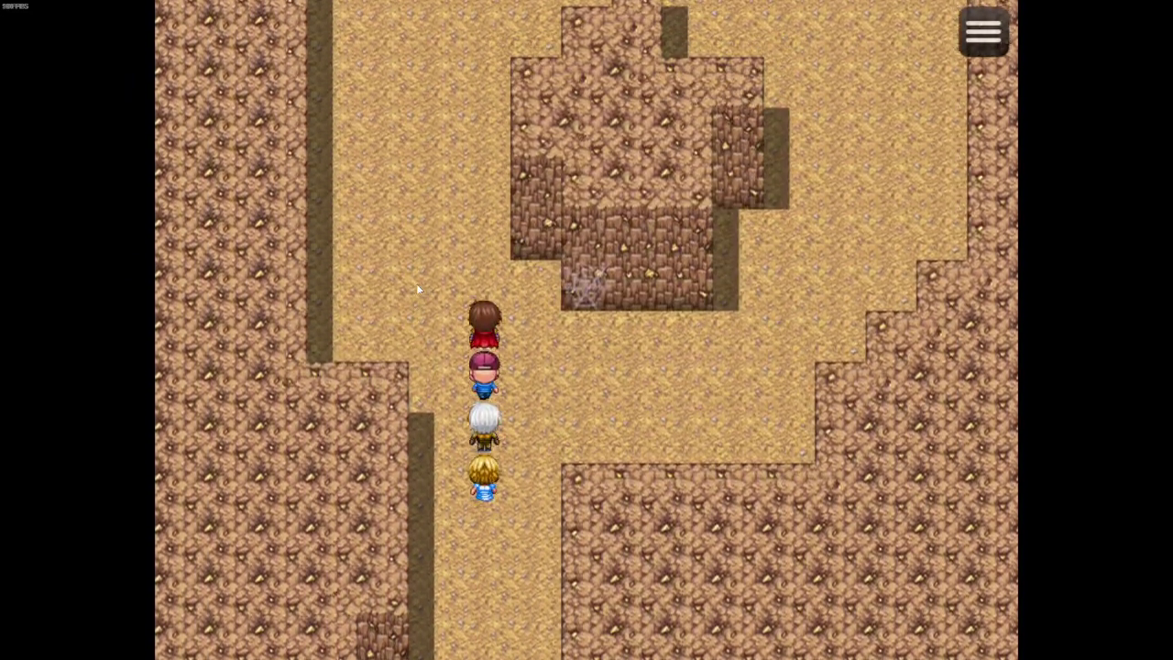
key("Up")
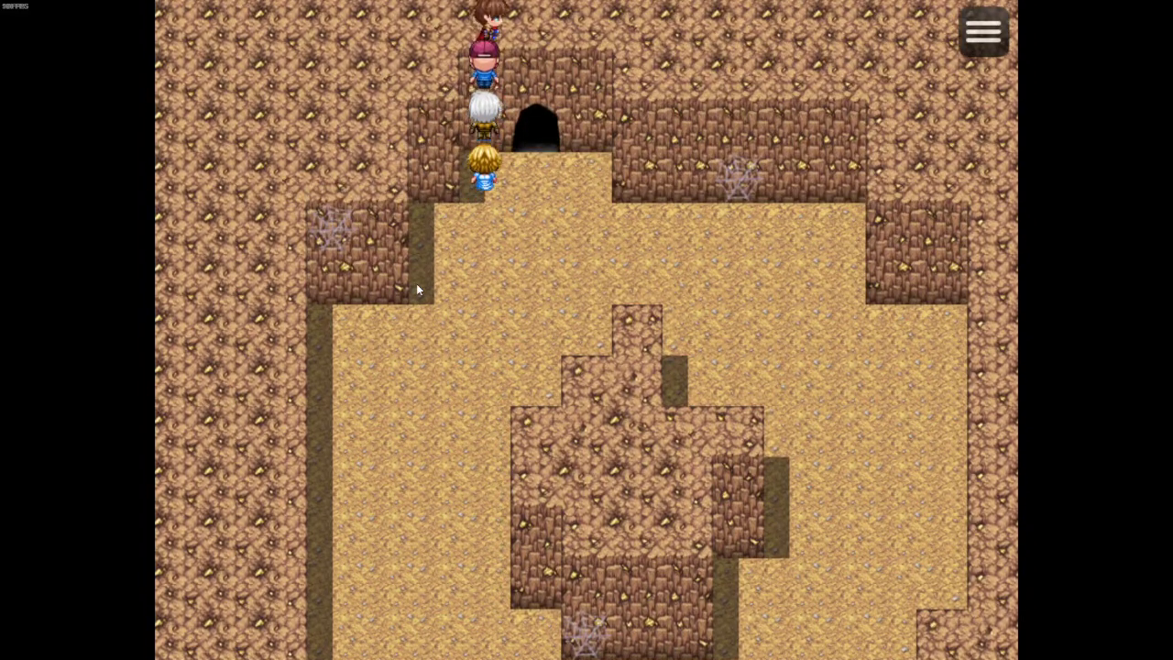
key("Up")
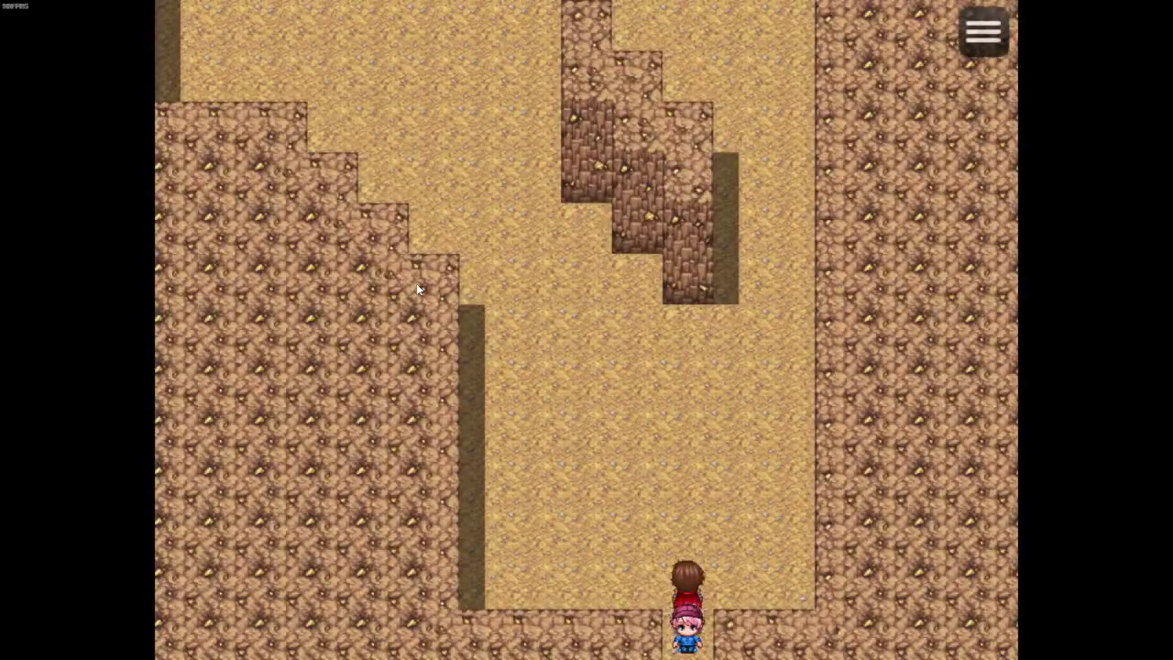
Cross the second mountain area heading northwest to reach the factory
key("Left")
key("Up")
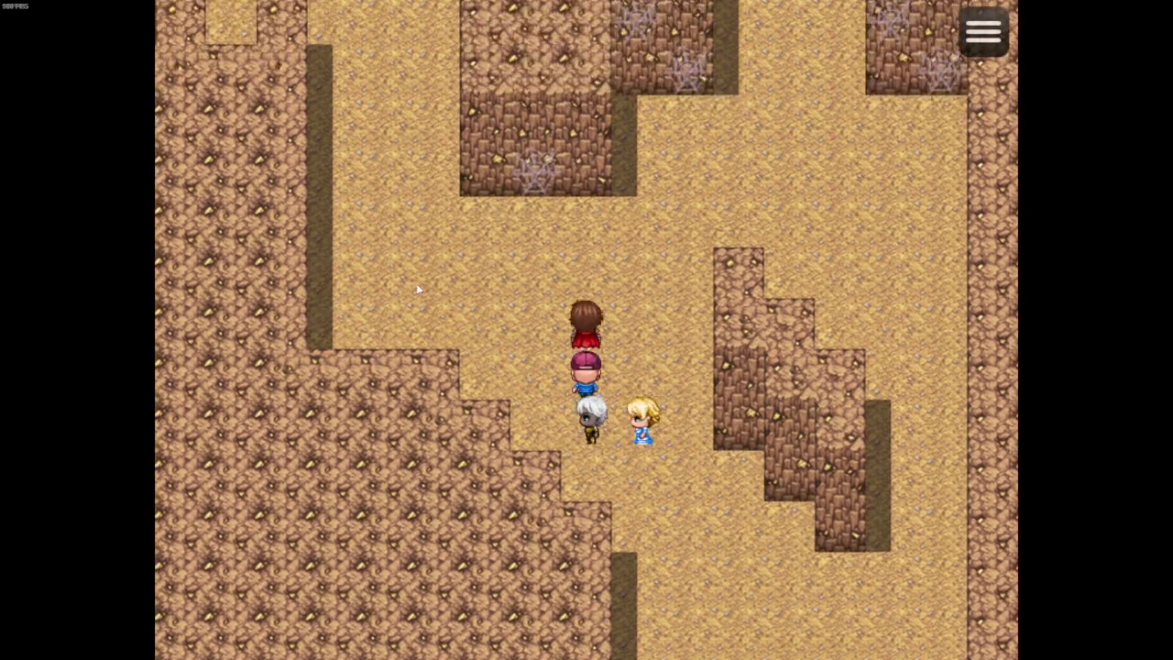
key("Left")
key("Up")
key("Left")
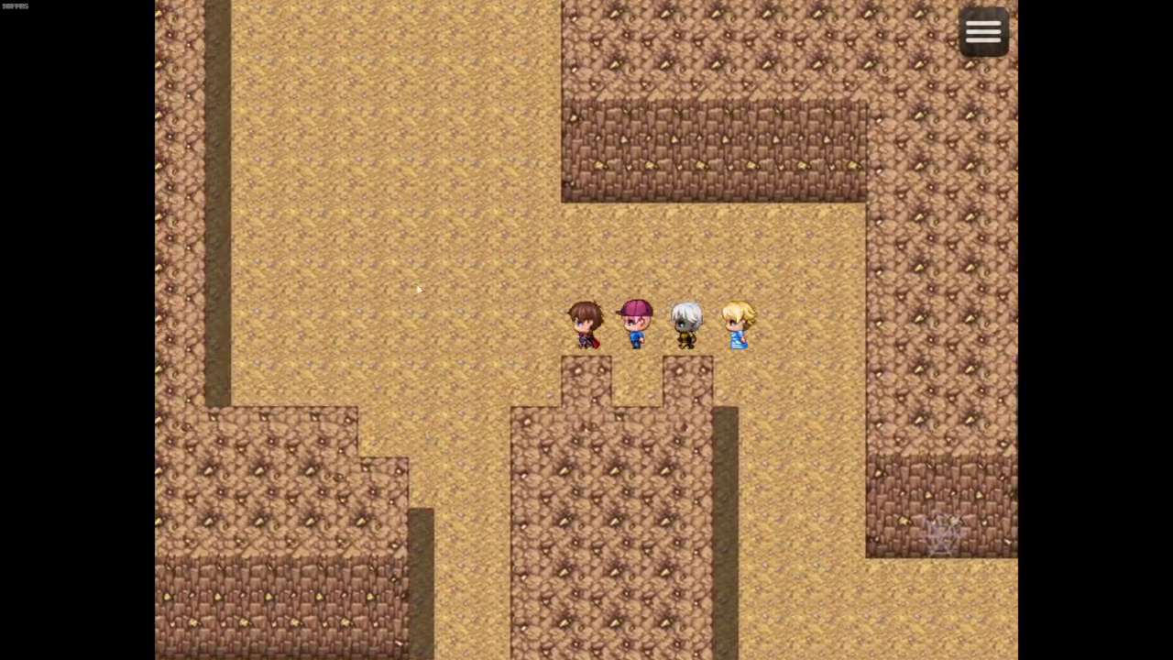
key("Up")
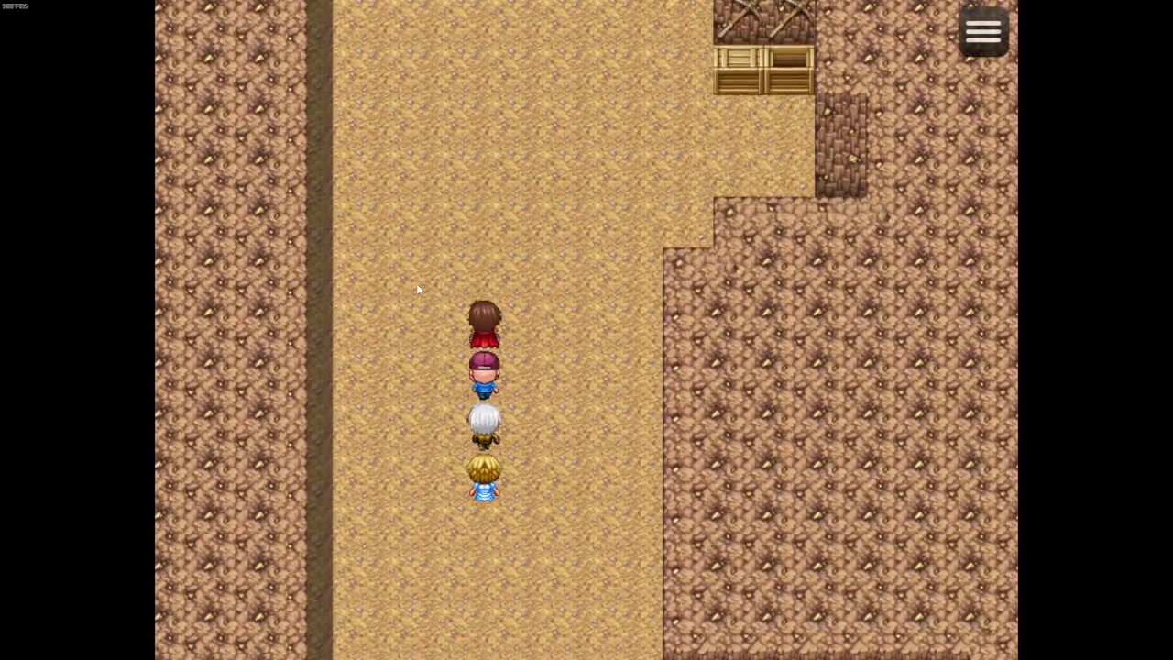
key("Up")
Walk through the factory to the red chest beside the central machines, open it and dismiss its message
key("Left")
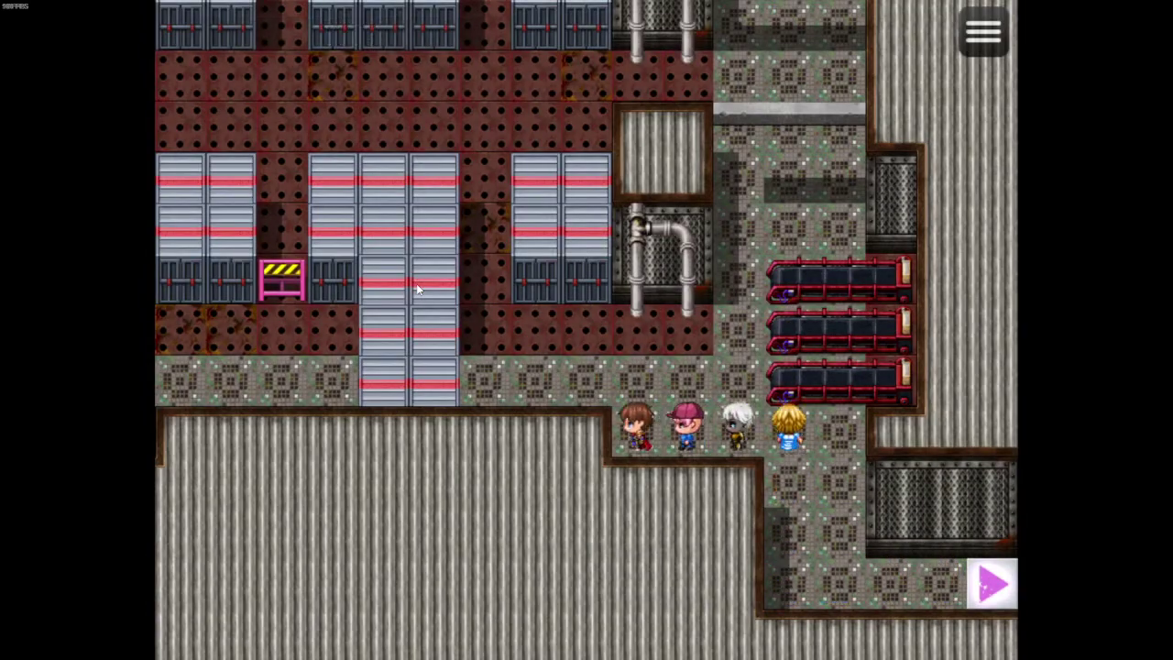
key("Left")
key("Up")
key("Left")
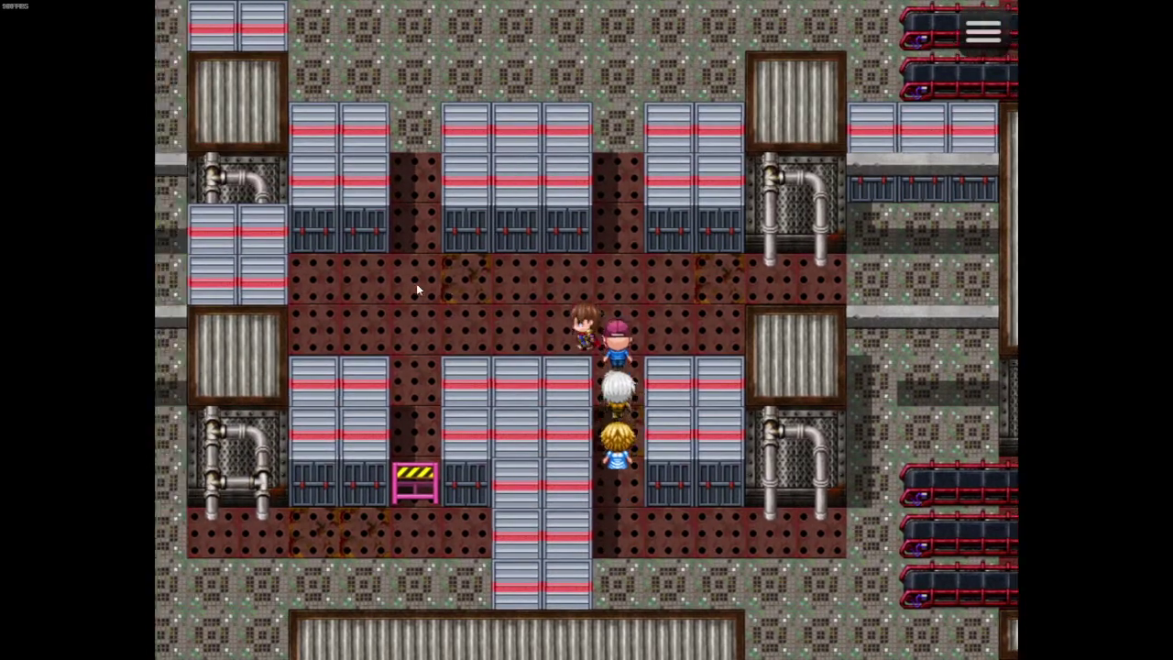
key("Left")
key("Up")
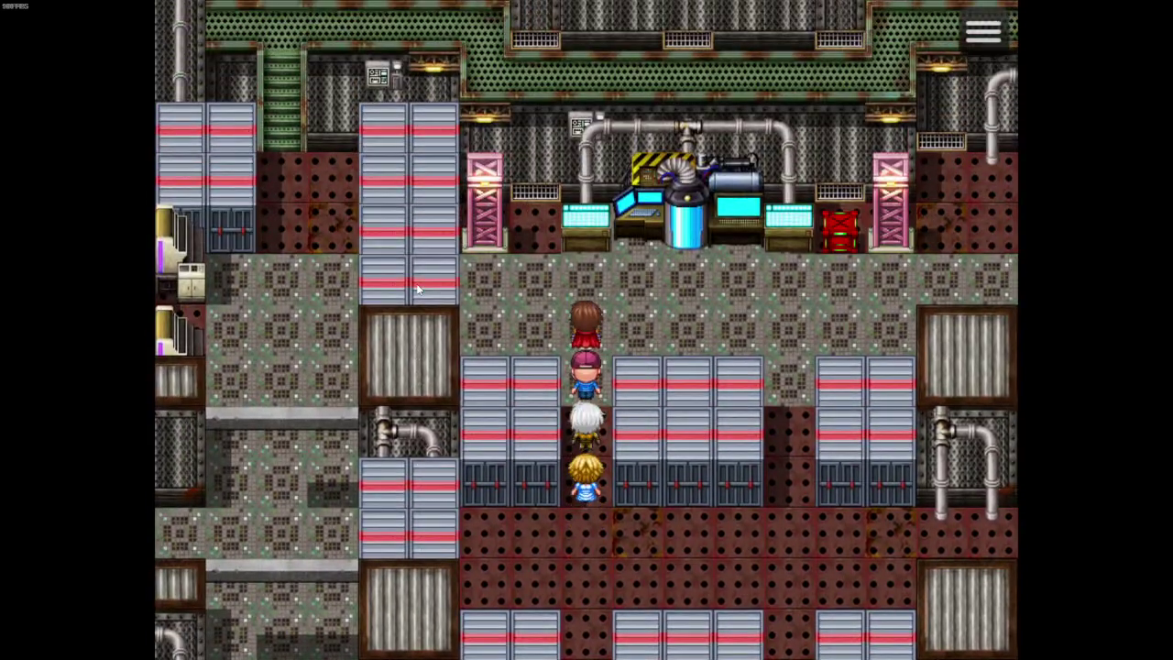
key("Up")
key("Right")
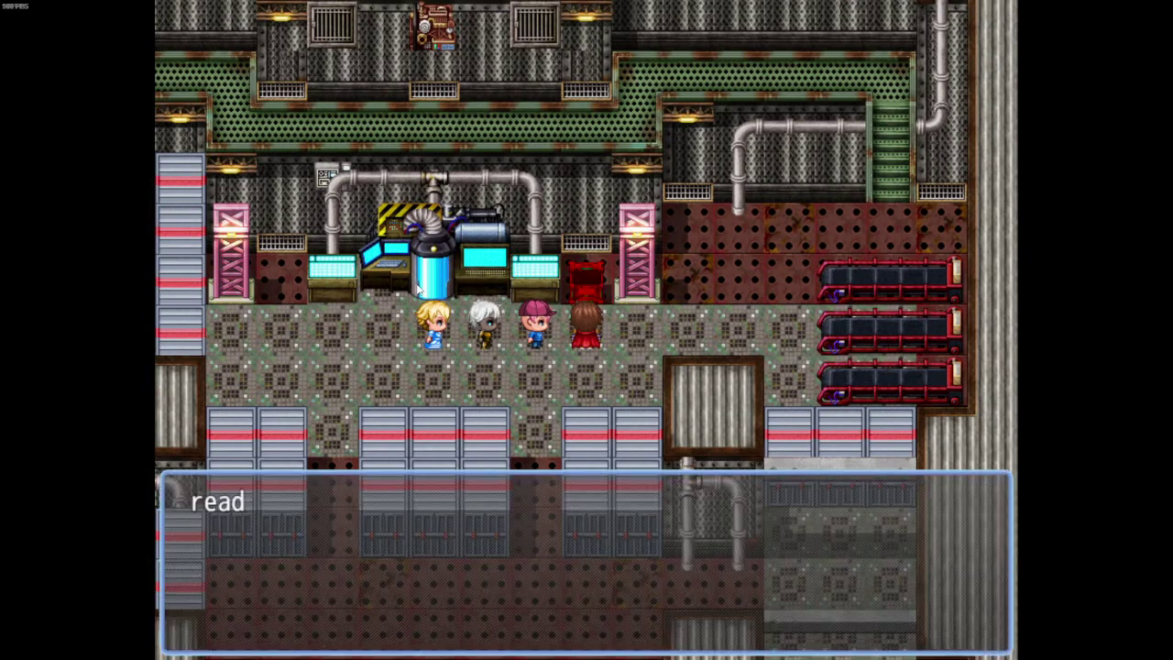
key("Return")
Move along the aisle in front of the machines and escape from the enemy encounter
key("Left")
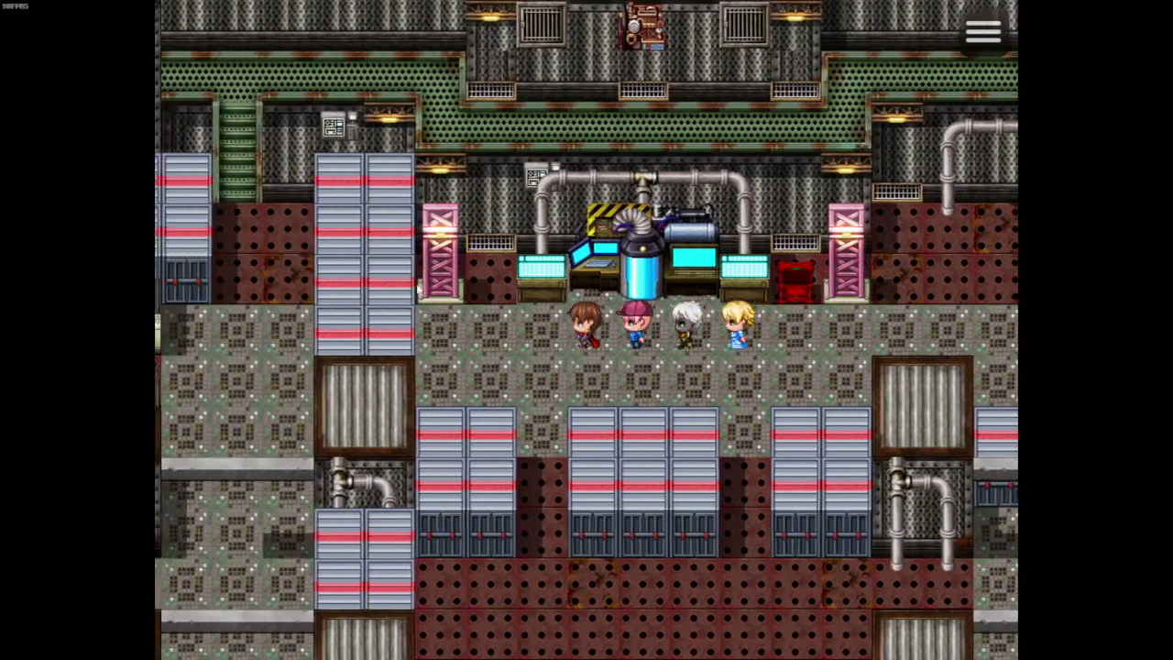
key("Right")
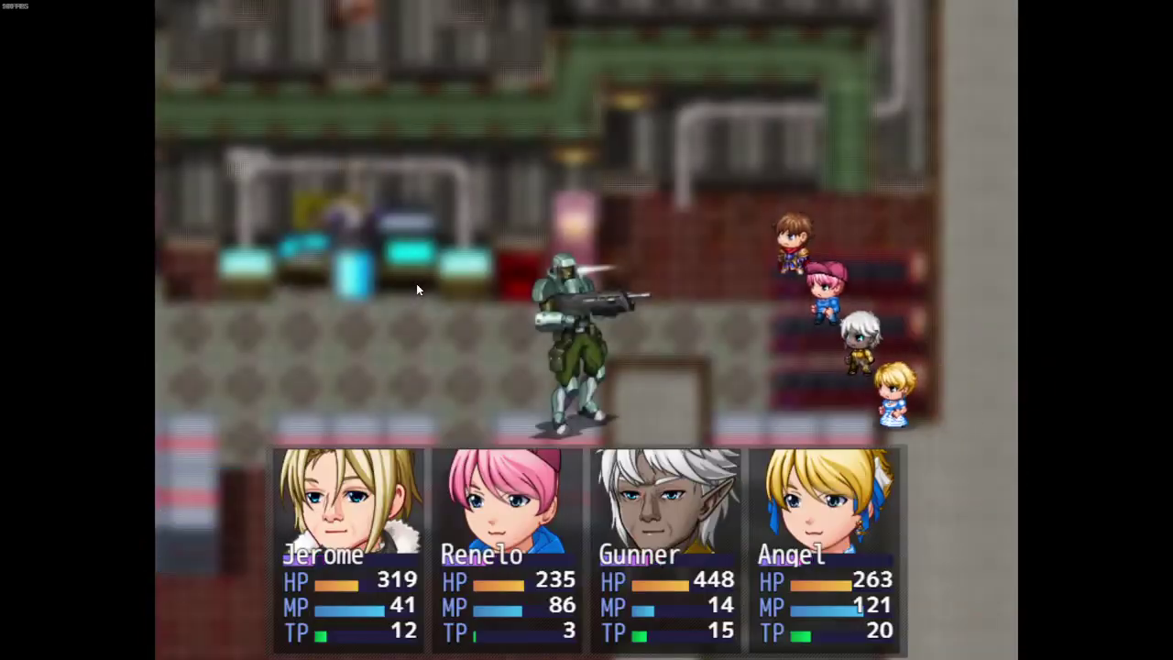
key("Down")
key("Return")
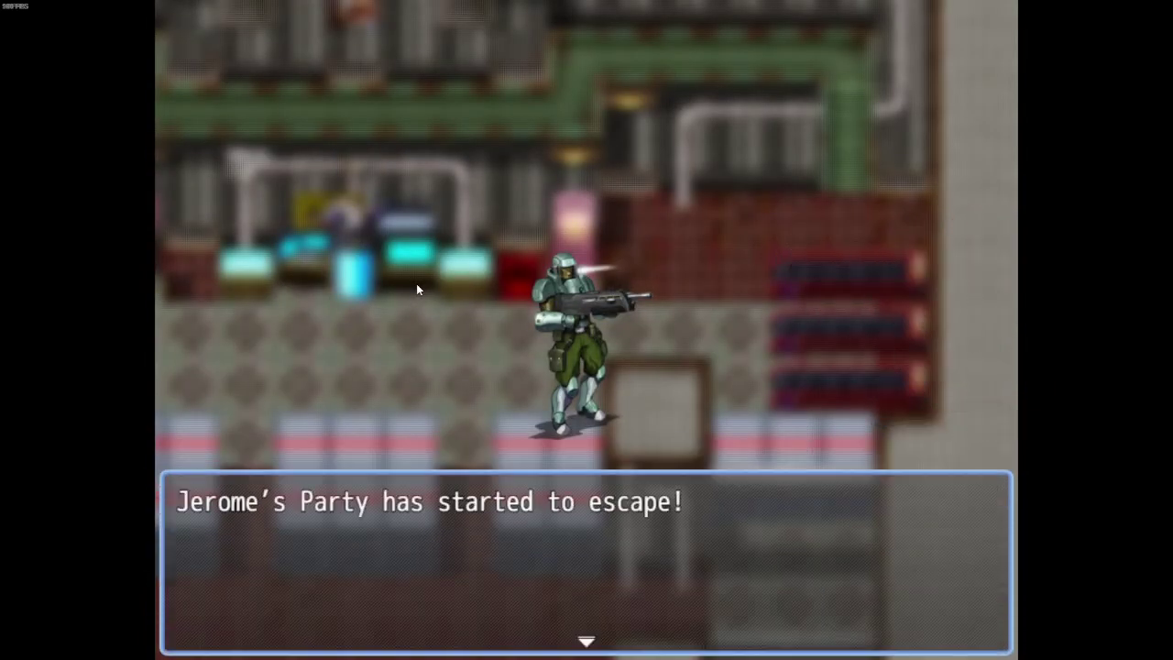
key("Return")
Lead the party up the east stairs onto the factory's upper walkway and start heading west
key("Up")
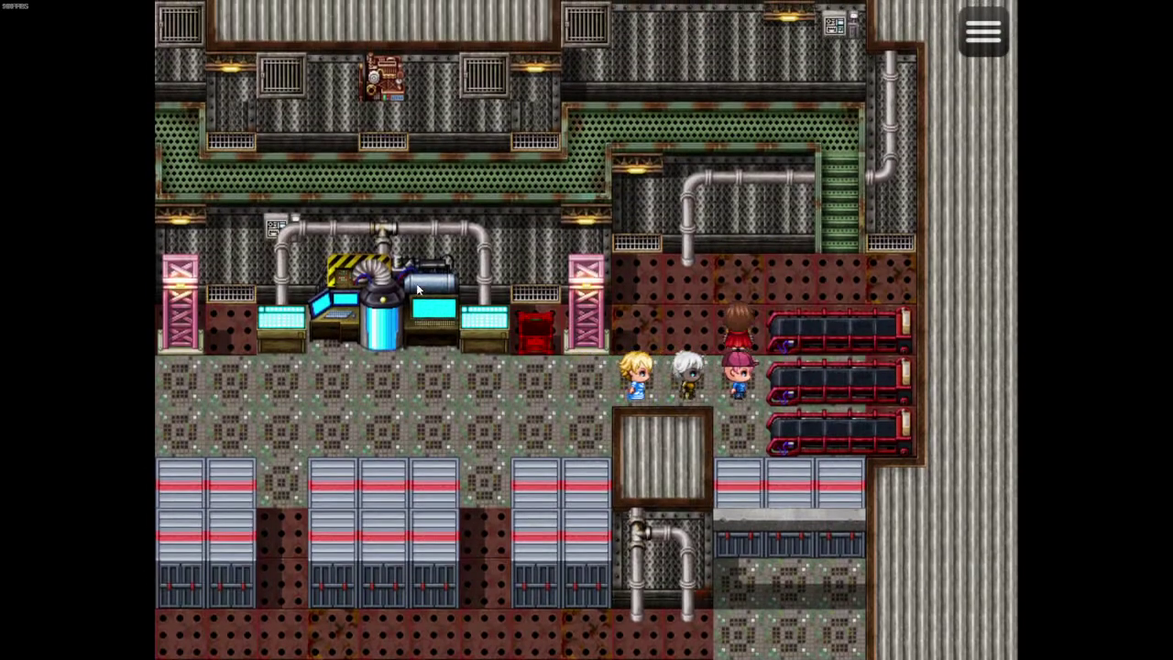
key("Right")
key("Up")
key("Right")
key("Up")
key("Down")
key("Left")
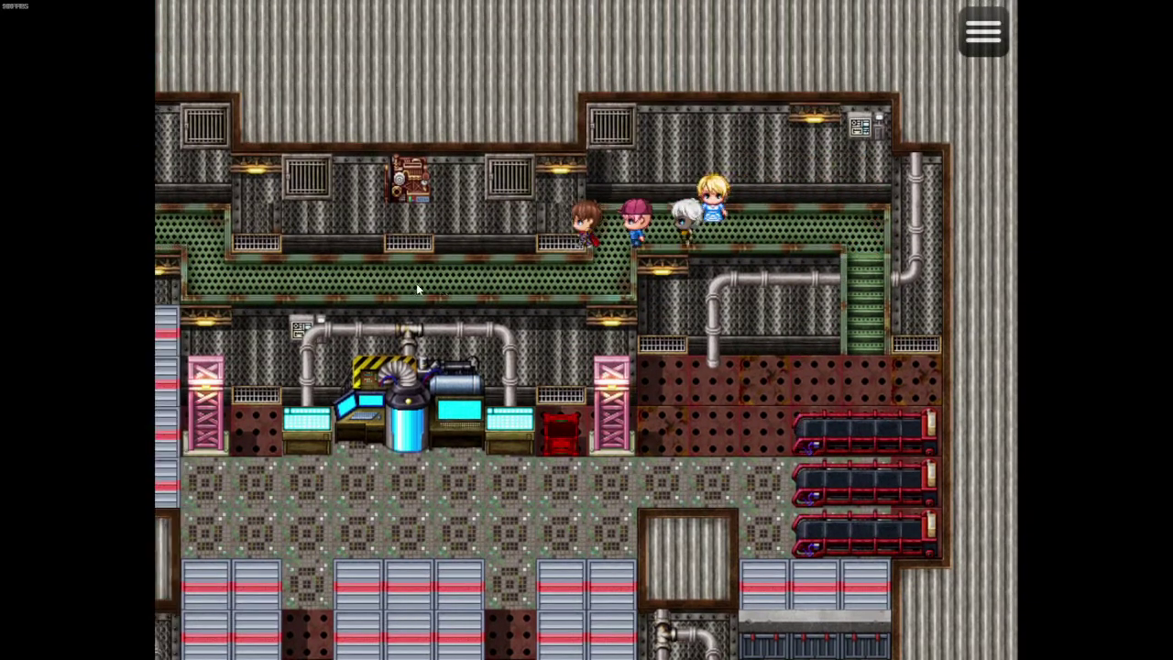
Cross the upper walkway to the west stairs and go down to the factory's southwest floor
key("Down")
key("Left")
key("Up")
key("Left")
key("Left")
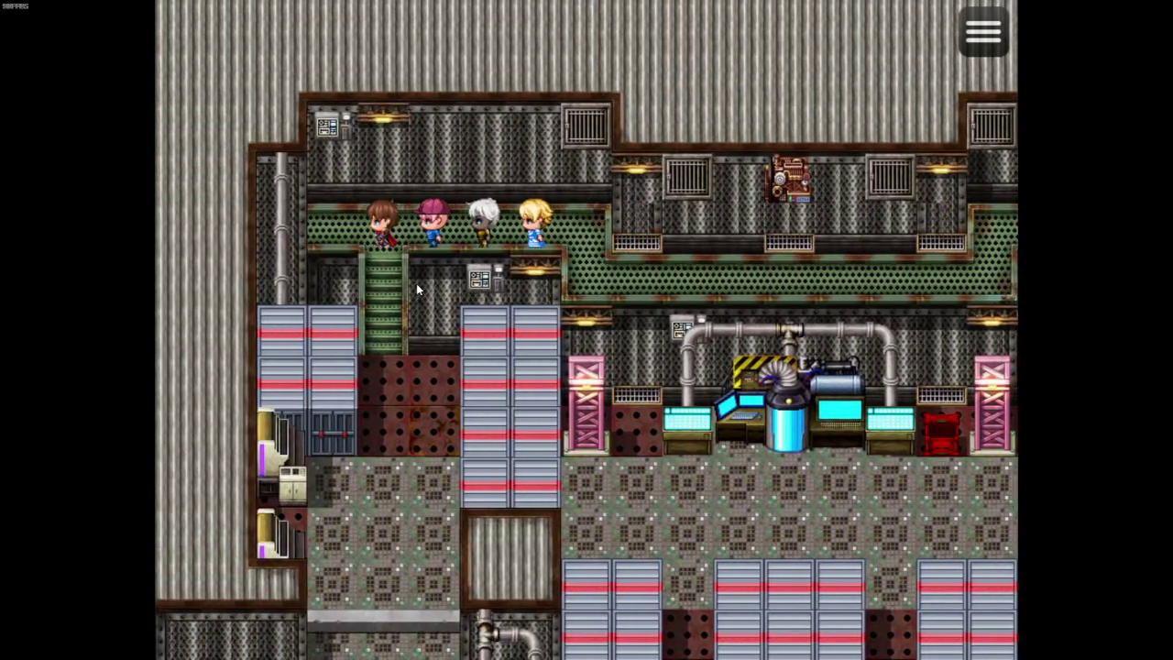
key("Down")
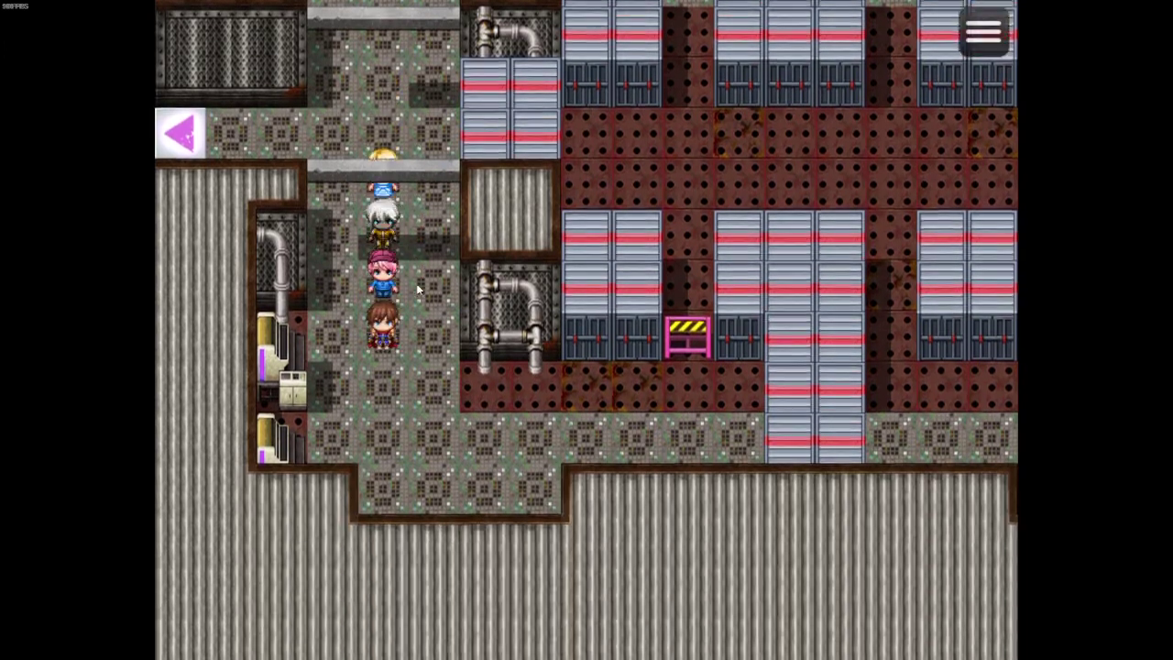
Look around the barricade near the southwest corner, then leave through the factory's west exit arrow
key("Right")
key("Up")
key("Right")
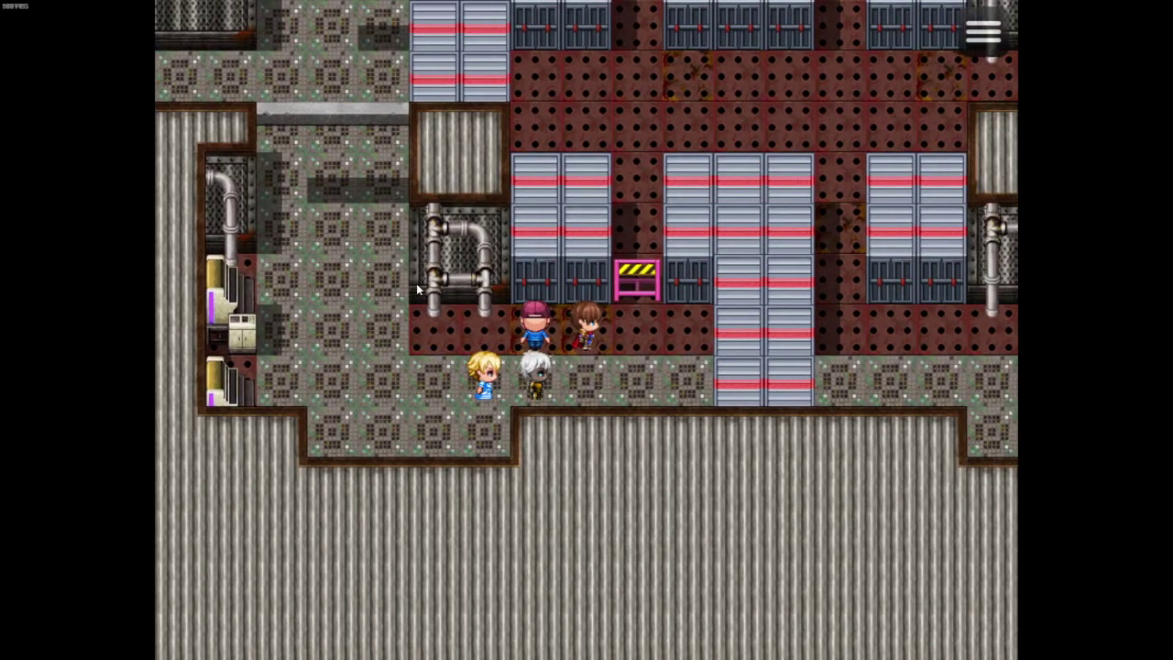
key("Left")
key("Up")
key("Left")
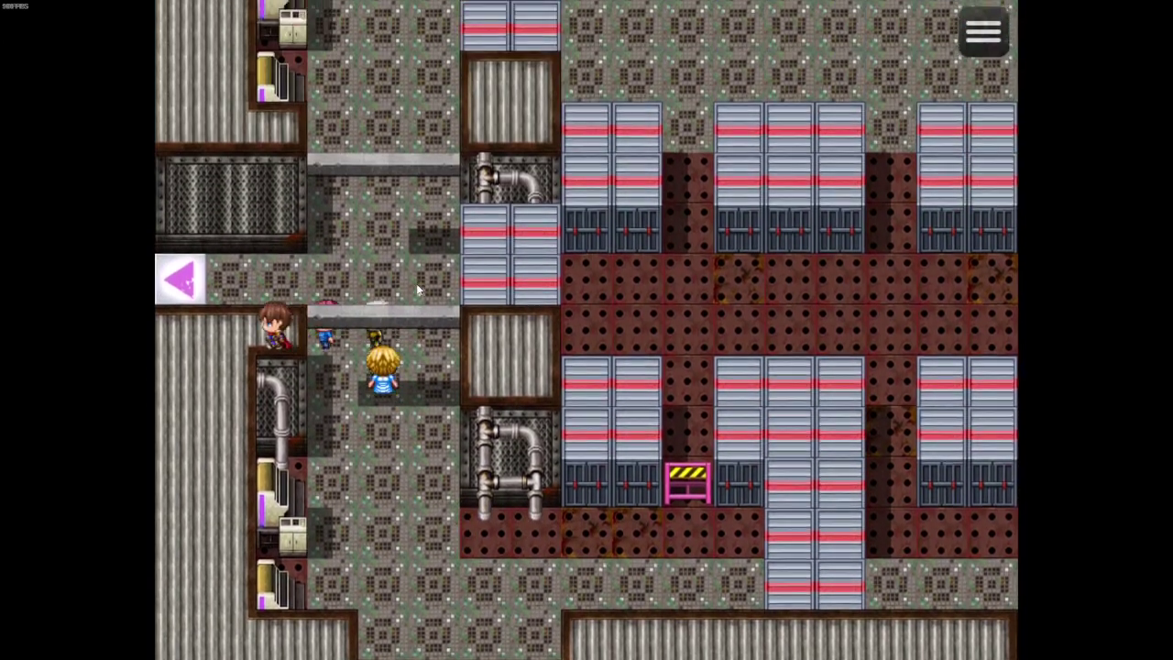
key("Left")
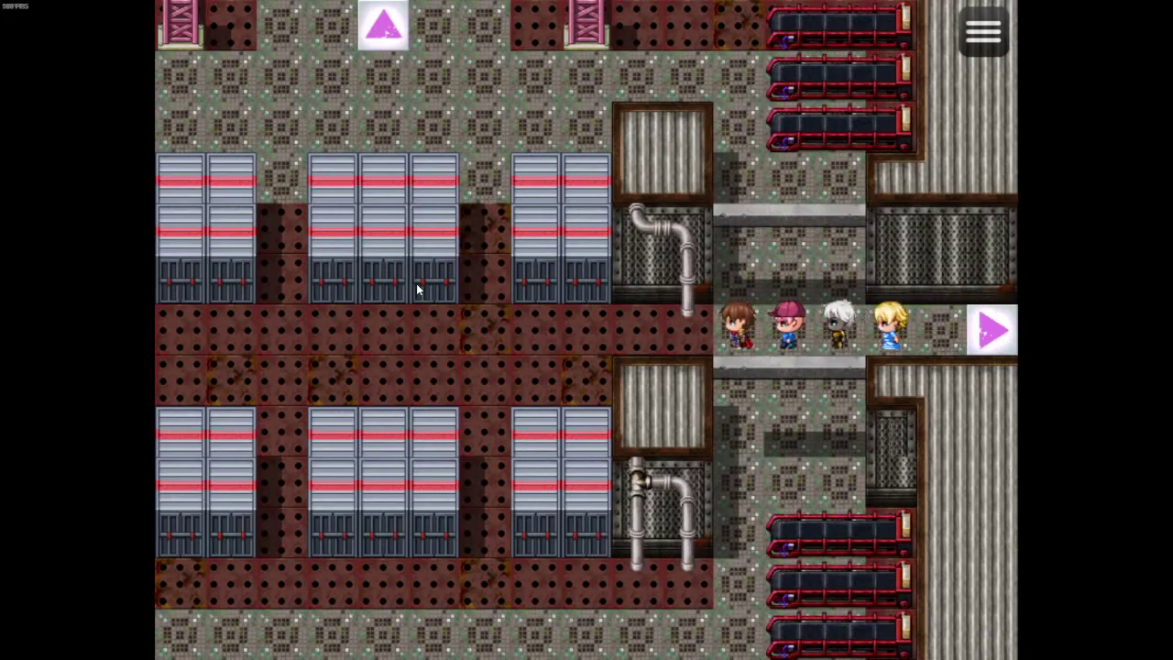
Walk through the next factory area to the central door behind the upward arrow tile
key("Left")
key("Up")
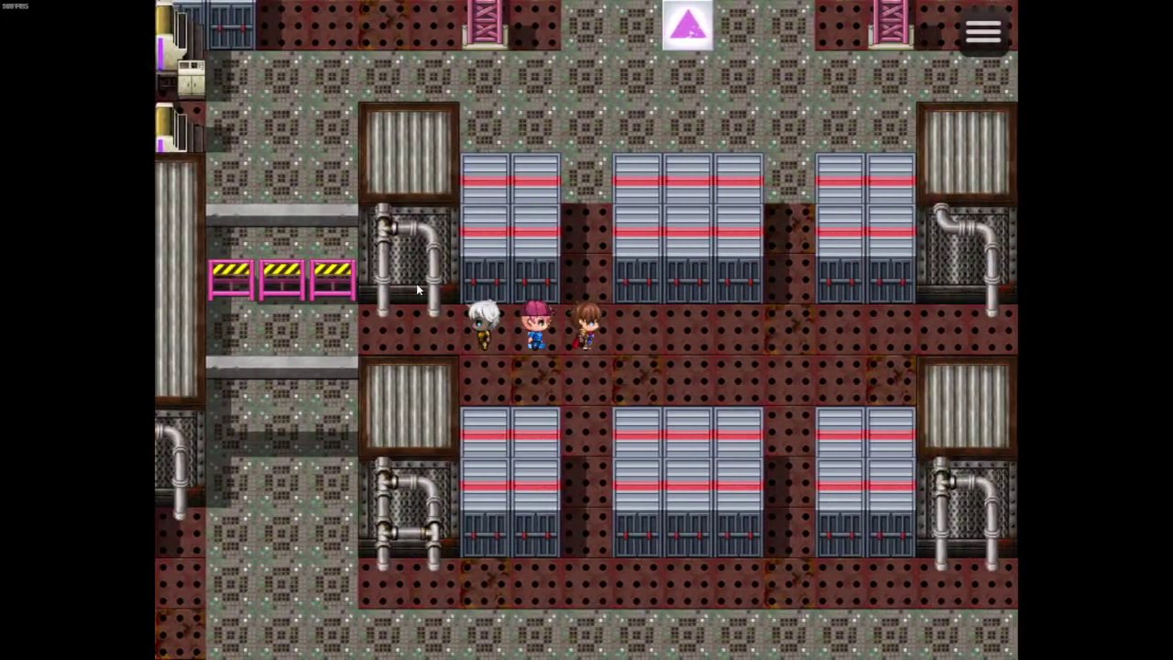
key("Up")
key("Left")
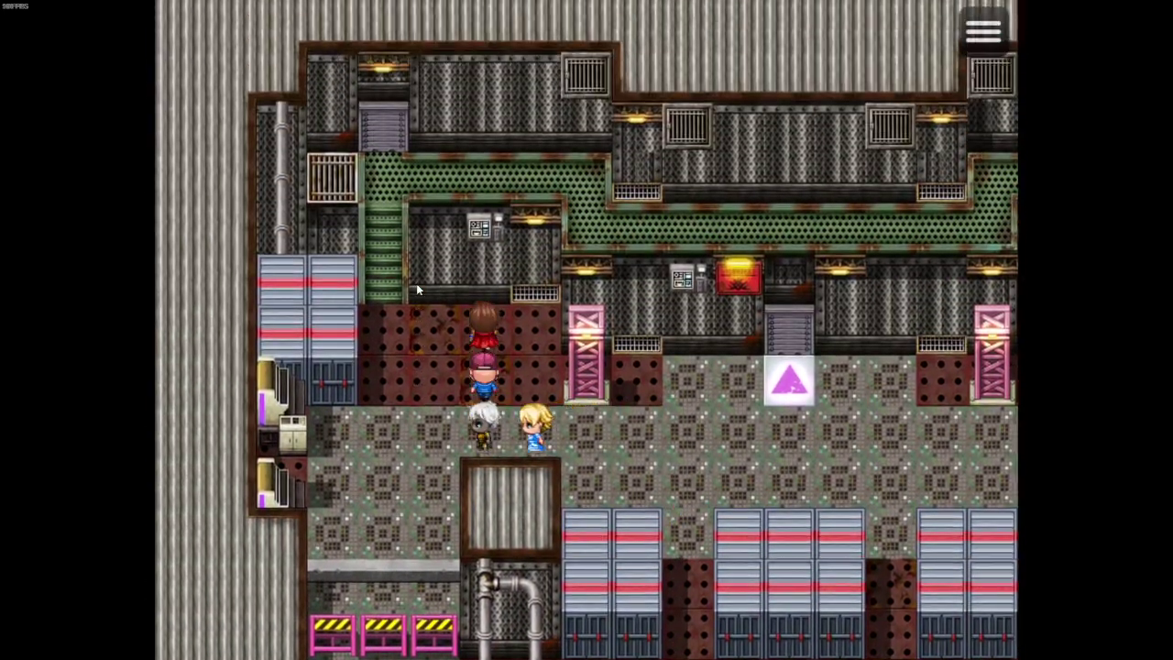
key("Right")
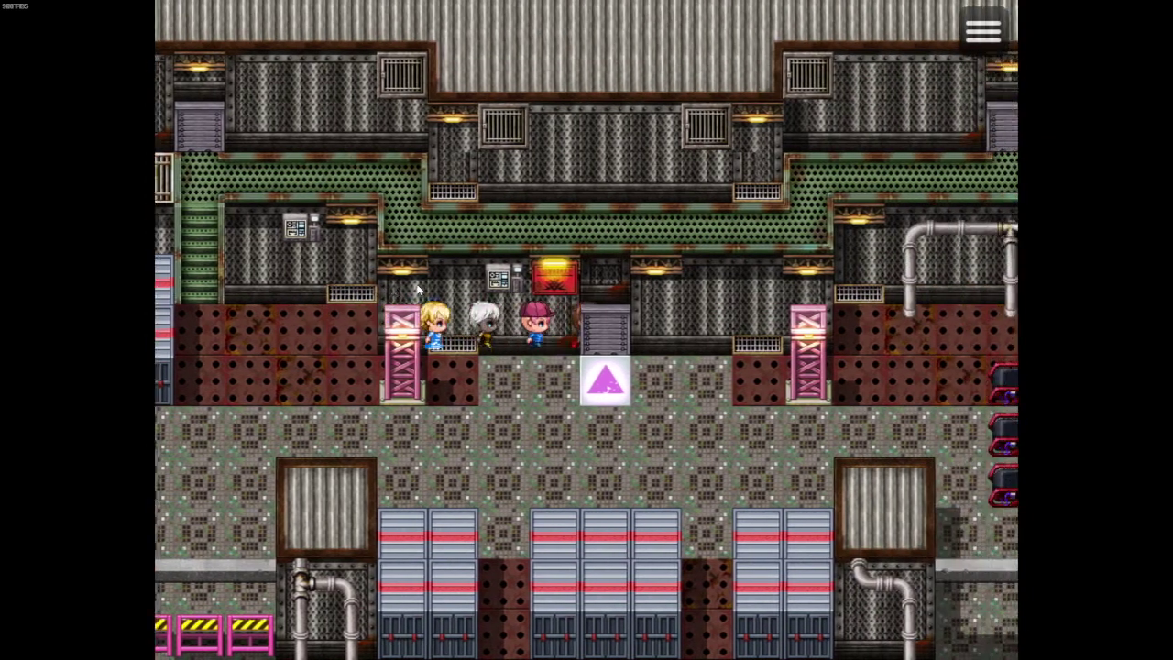
Walk up the west stairs to the door at the top and test its yellow card check
key("Down")
key("Down")
key("Left")
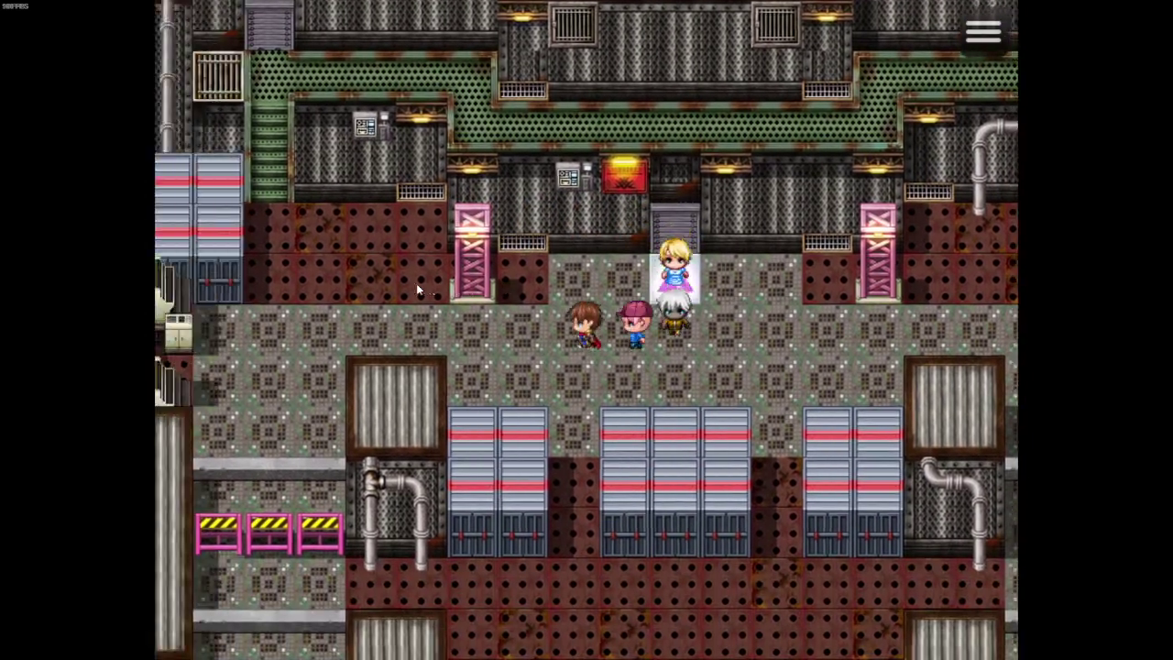
key("Left")
key("Up")
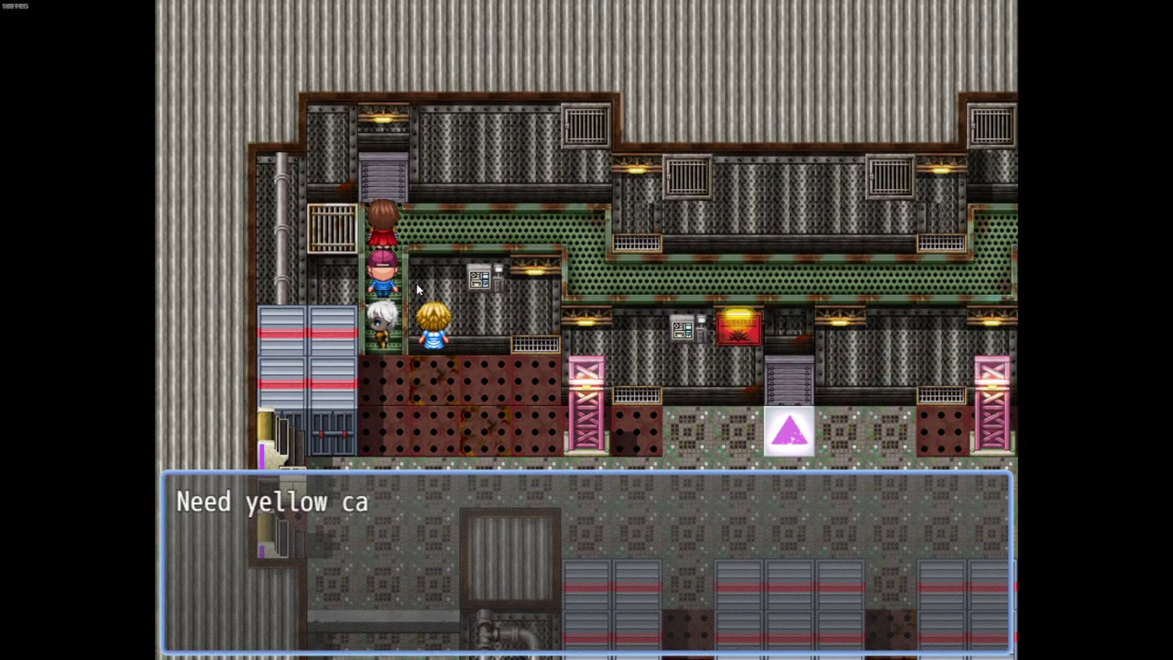
Return down the west stairs to the central door above the upward arrow tile and pass its card reader
key("Return")
key("Down")
key("Right")
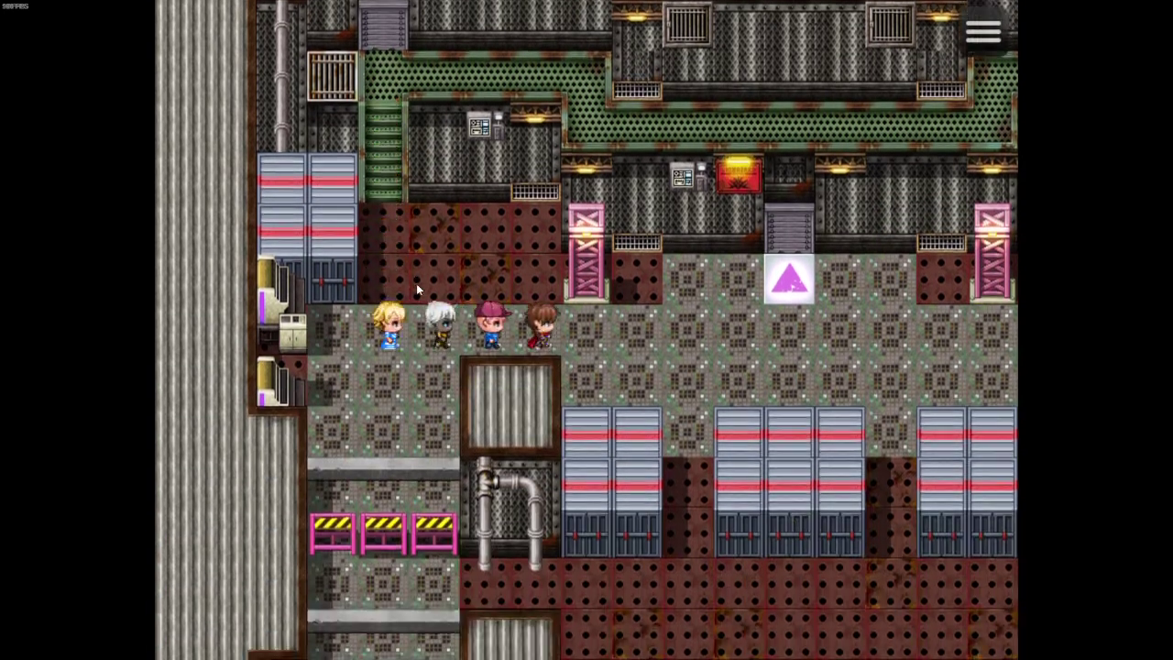
key("Right")
key("Up")
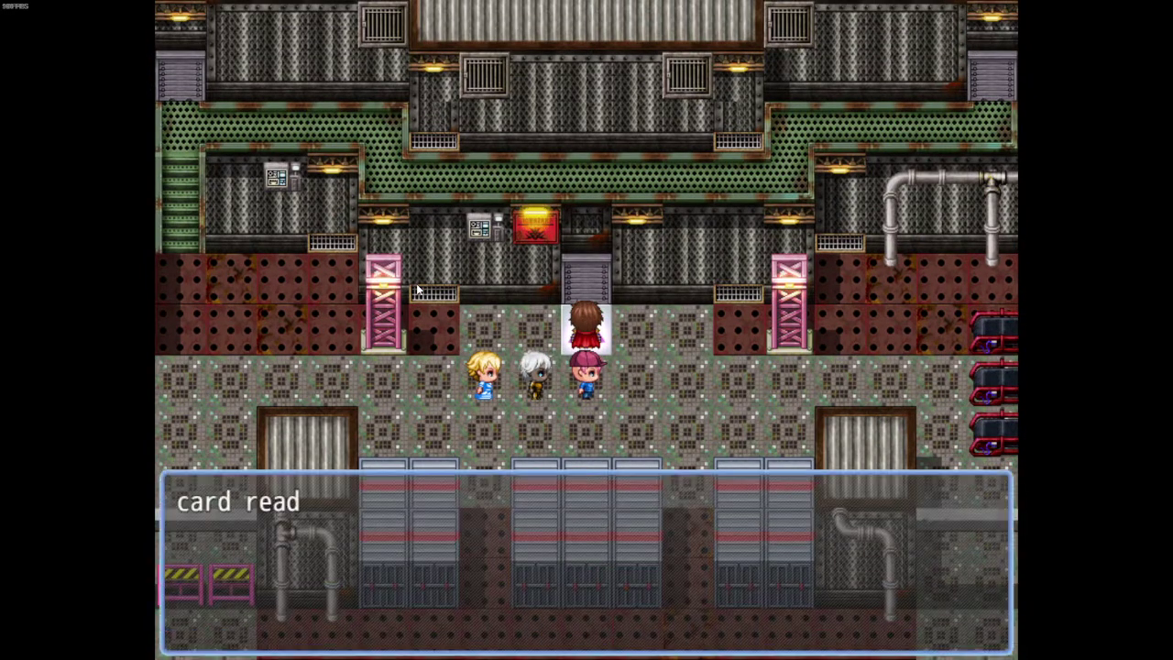
key("Up")
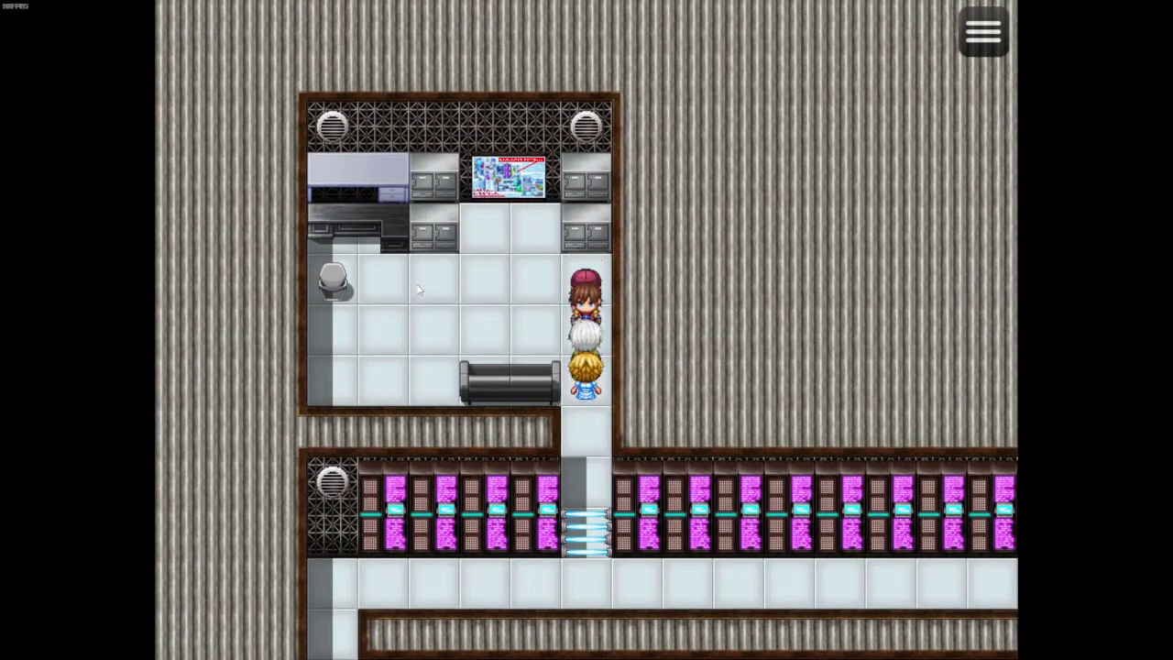
Walk from the small room down the west corridor and through the central stairway into the hall below the computer rows
key("Down")
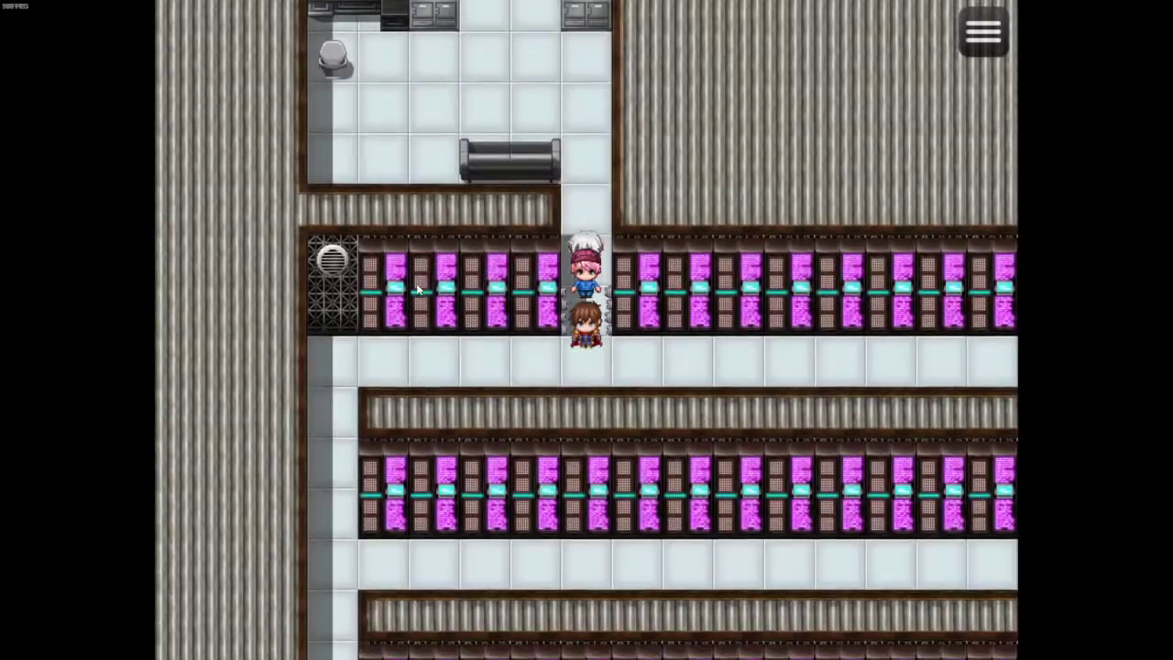
key("Left")
key("Down")
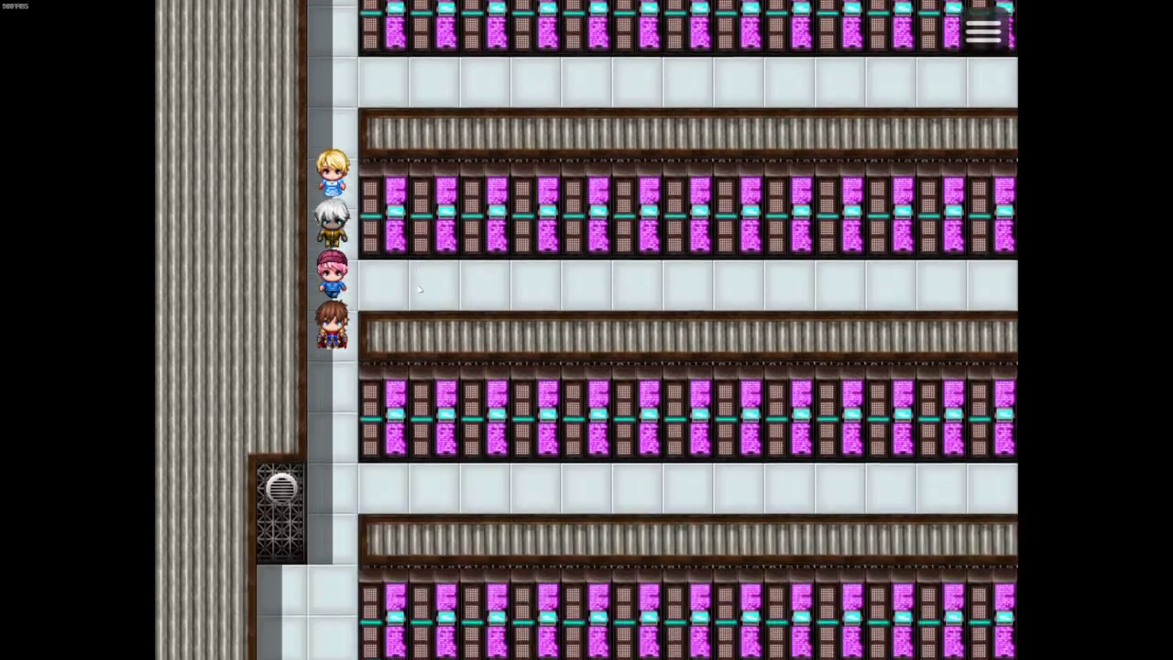
key("Right")
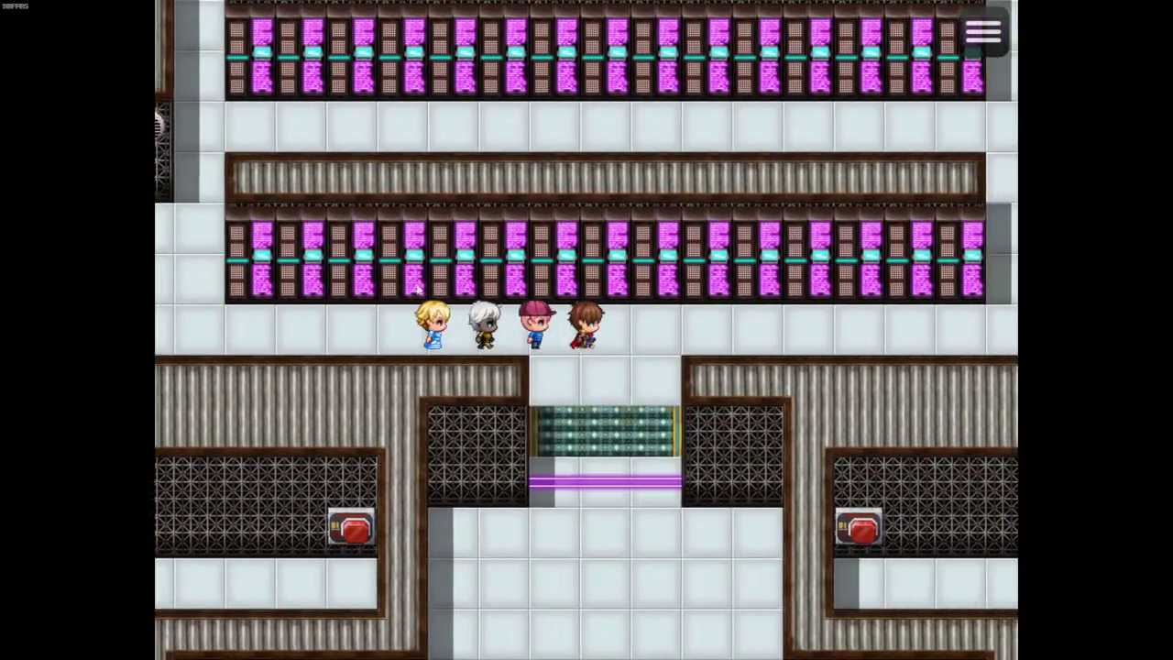
key("Down")
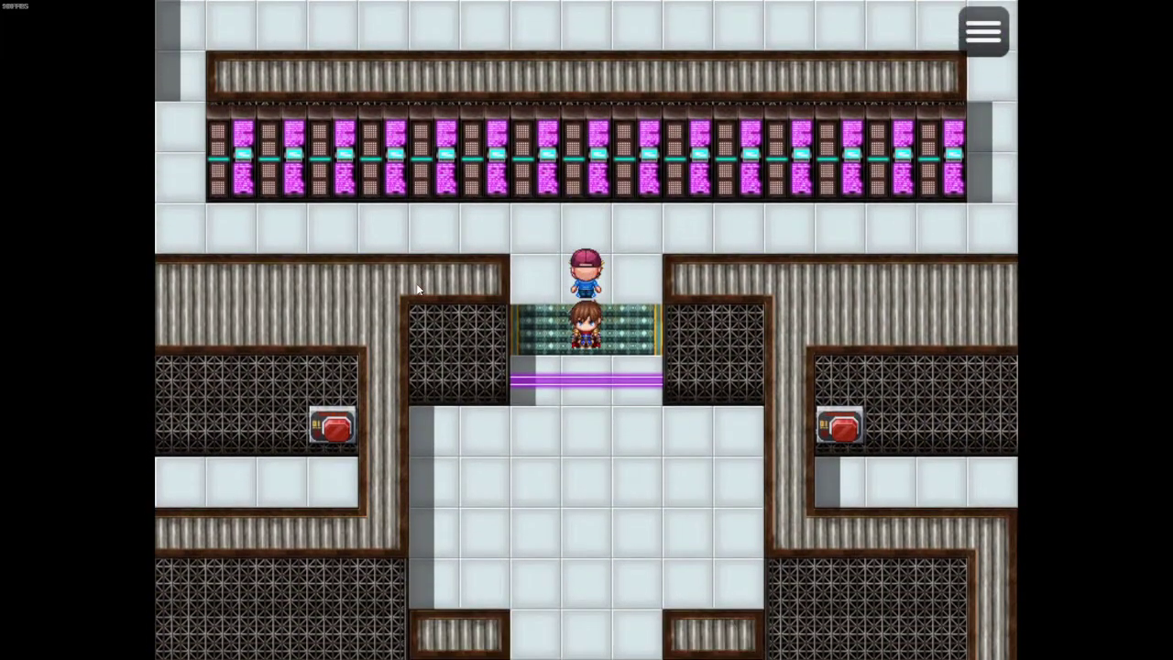
key("Down")
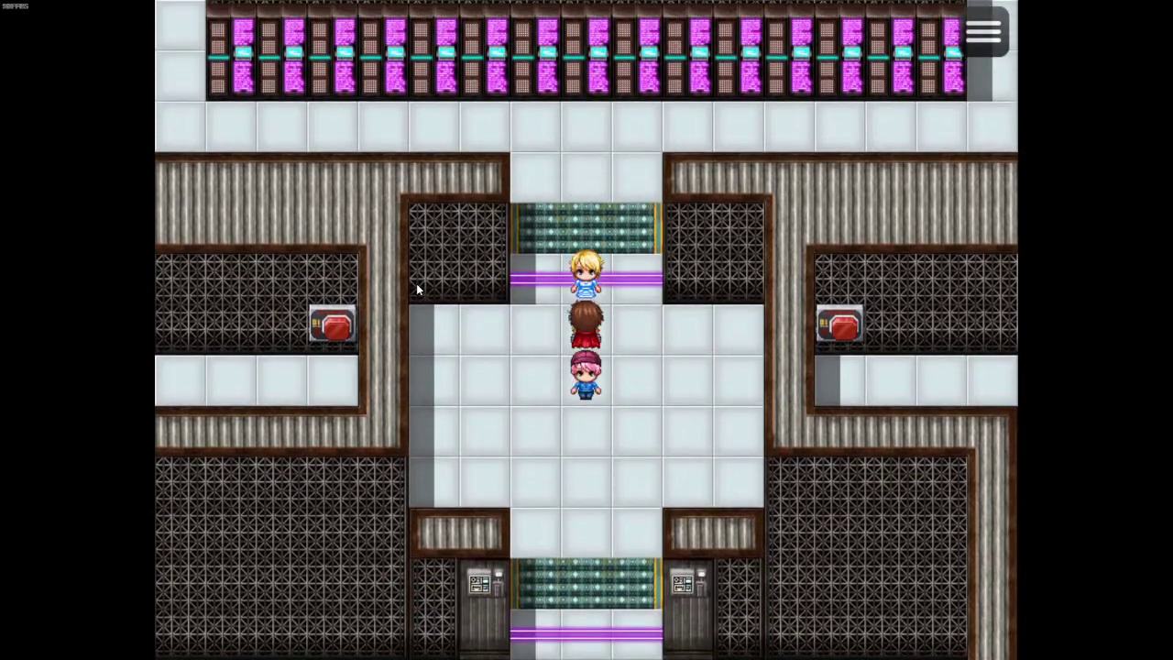
End the playtest through the in-game Game End option and close the game window
key("Escape")
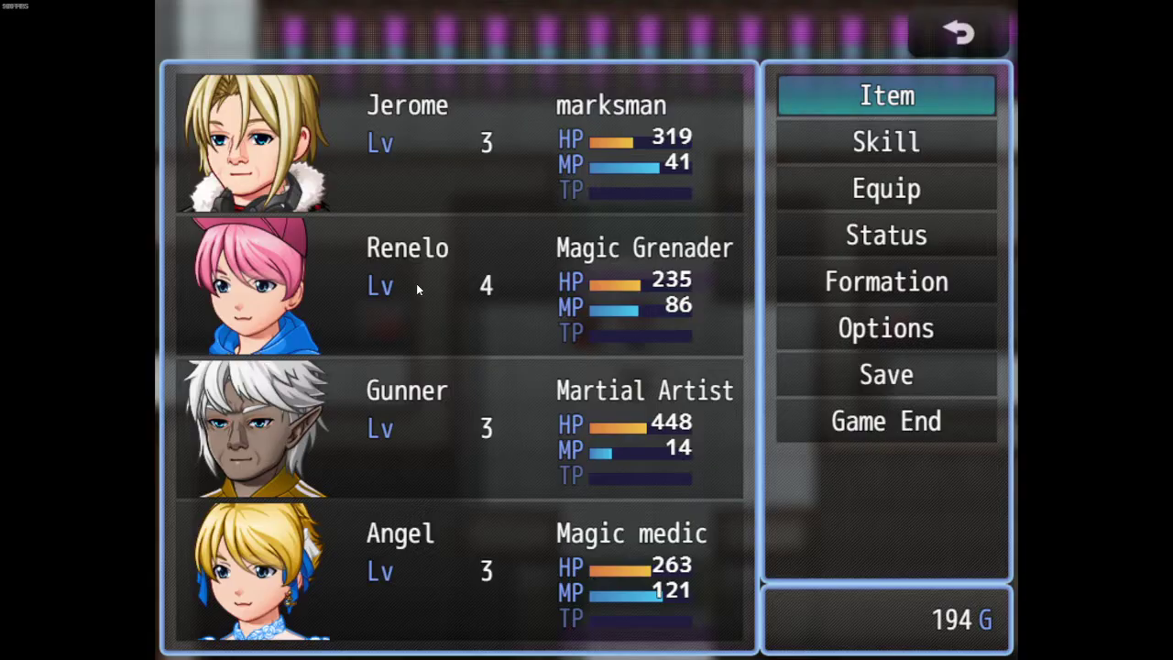
key("Up")
key("Return")
key("Up")
key("Return")
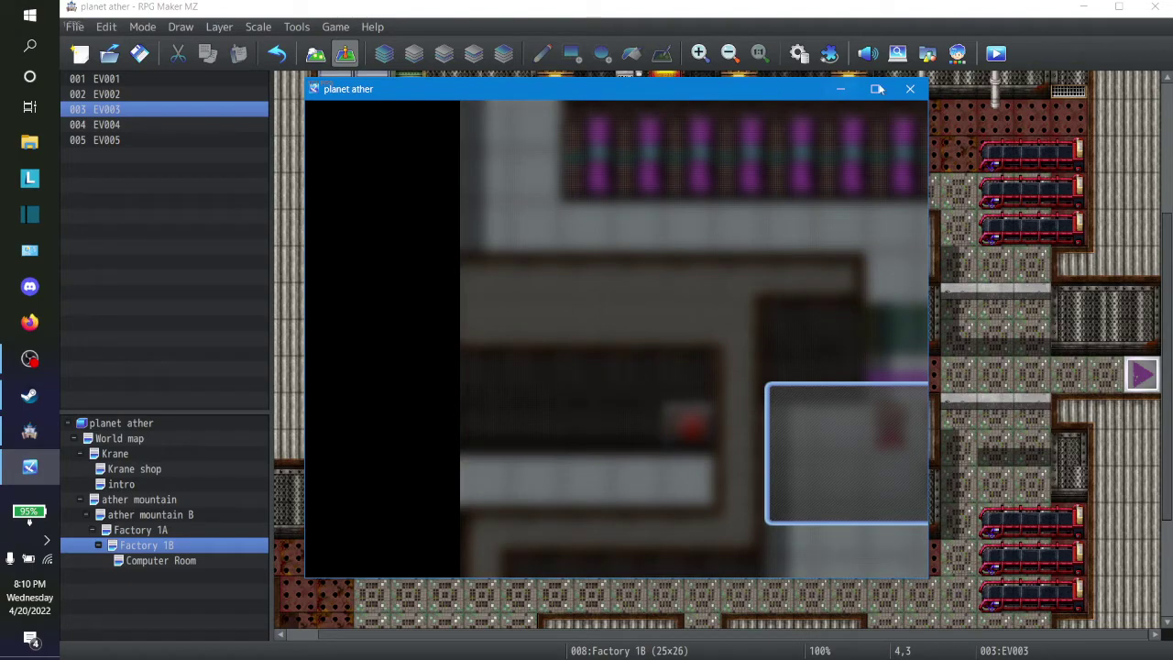
left_click(910, 89)
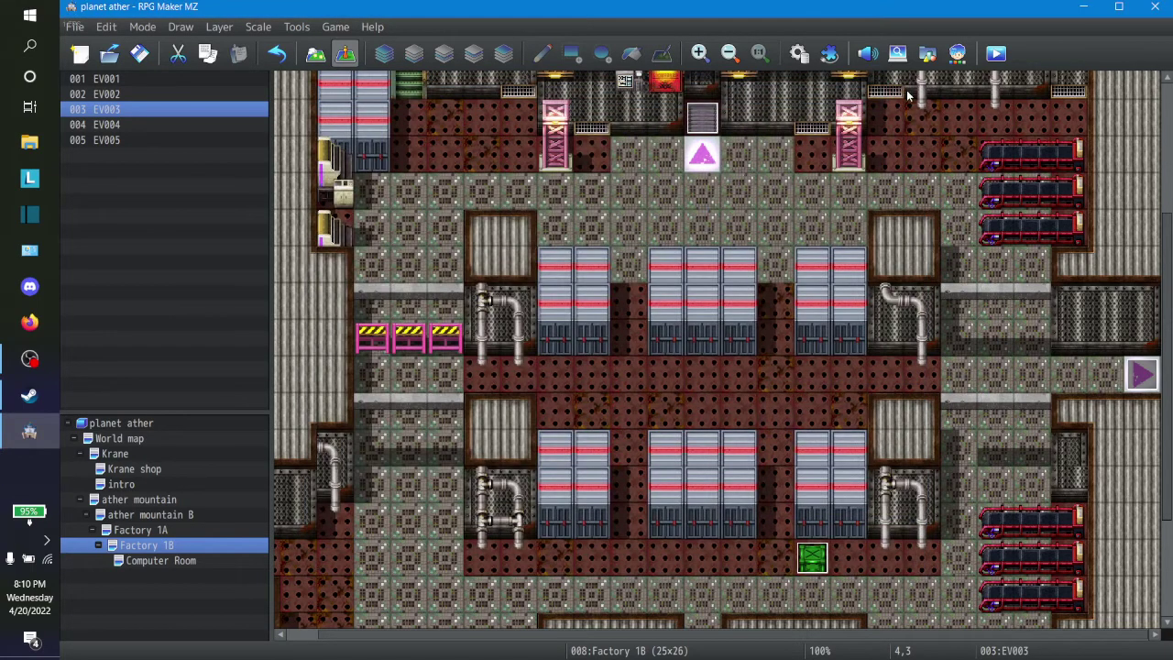
Open the red chest event beside the central machine on the Factory 1A map and compare its three event pages
left_click(158, 531)
right_click(804, 259)
left_click(822, 267)
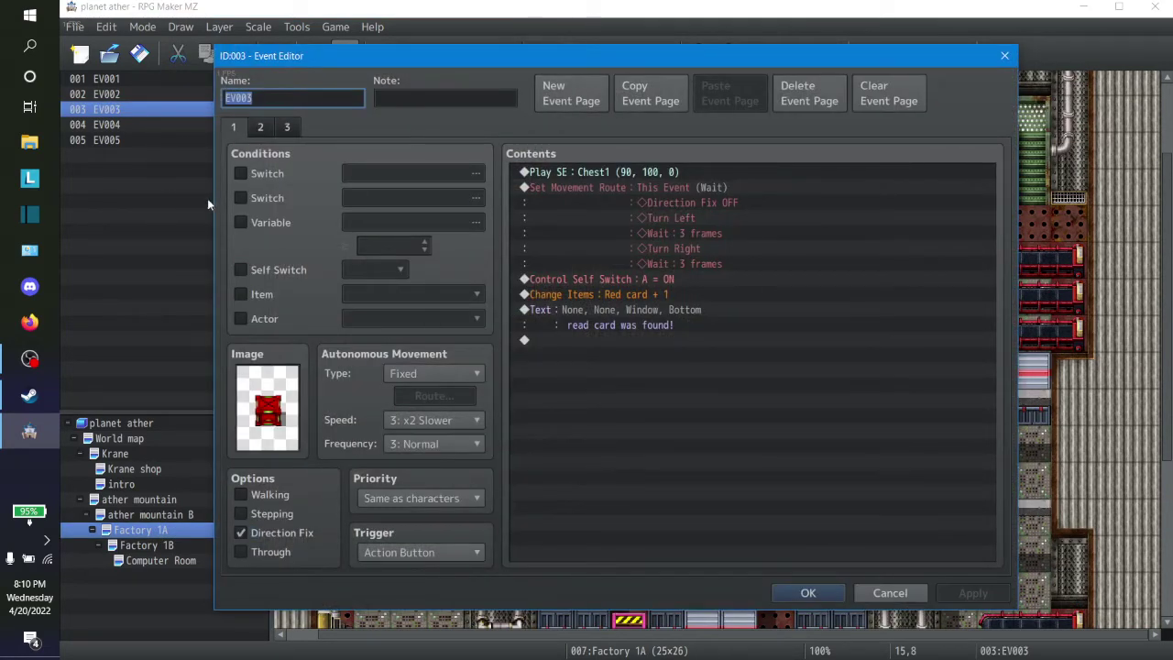
left_click(268, 131)
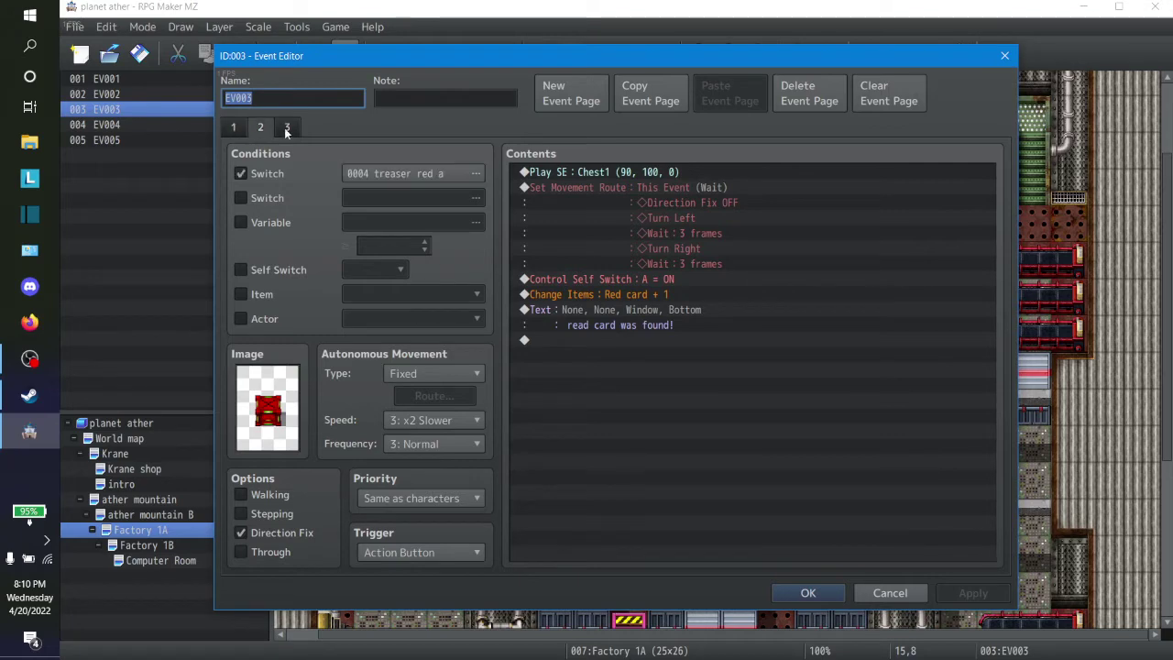
left_click(275, 127)
left_click(233, 130)
left_click(265, 126)
left_click(289, 126)
left_click(234, 130)
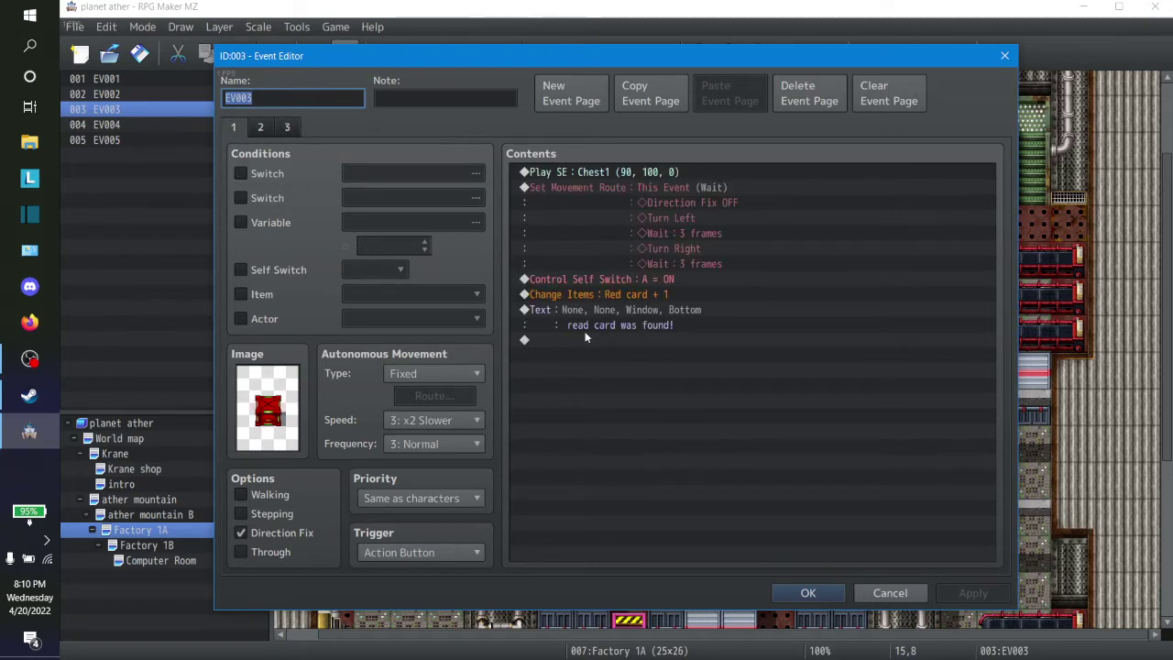
left_click(260, 130)
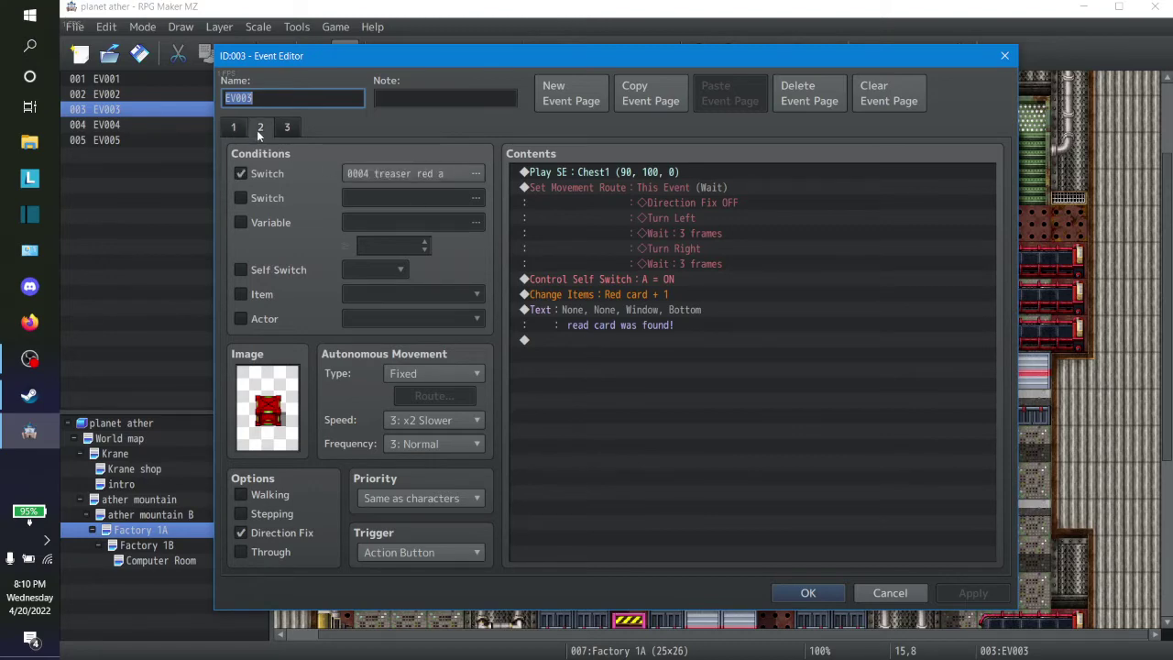
Add a Control Switches command turning 0004 treaser red a ON at the end of the chest event's page 1, and save the event
left_click(243, 130)
left_click(555, 333)
right_click(555, 332)
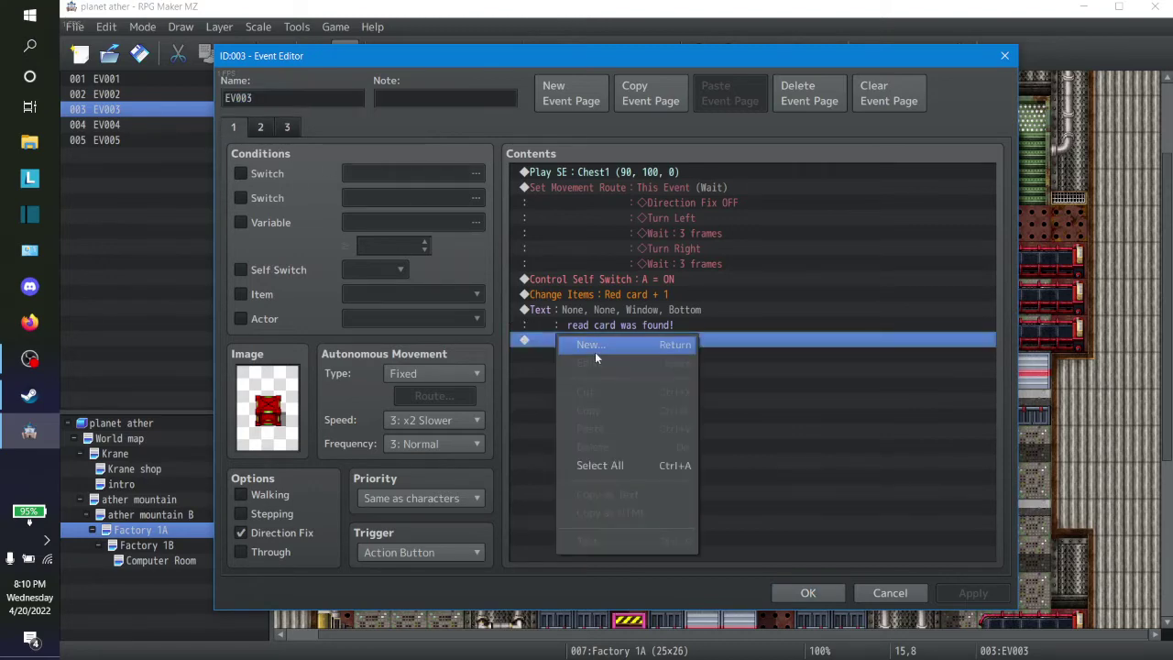
left_click(595, 352)
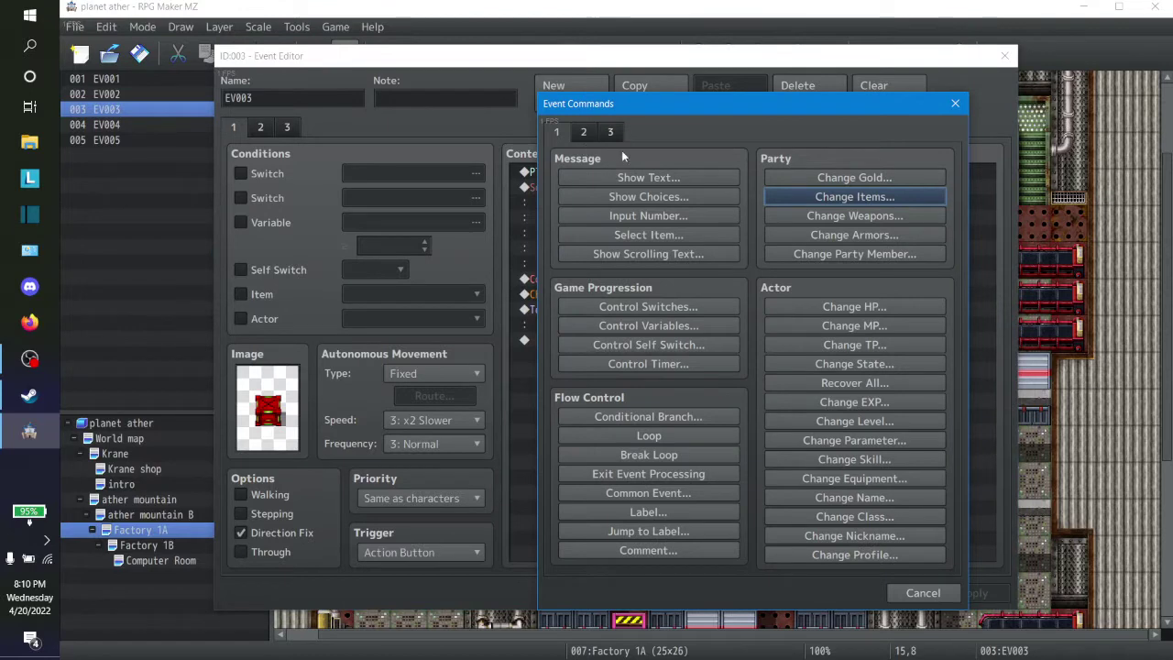
left_click(818, 200)
left_click(831, 449)
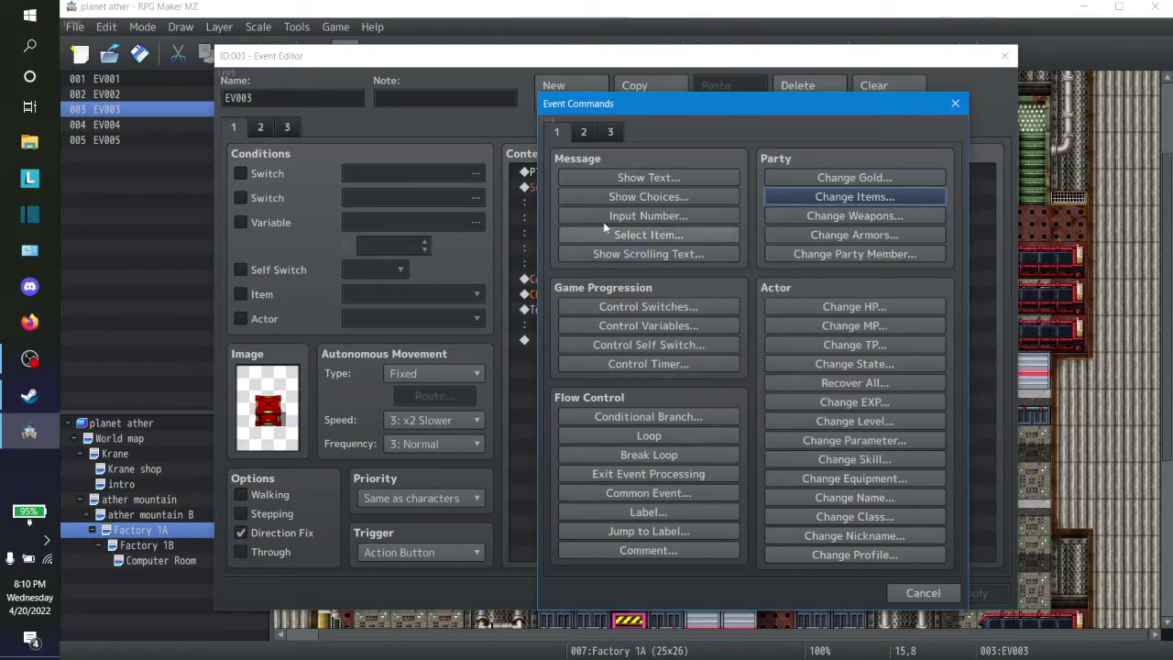
left_click(651, 308)
left_click(774, 318)
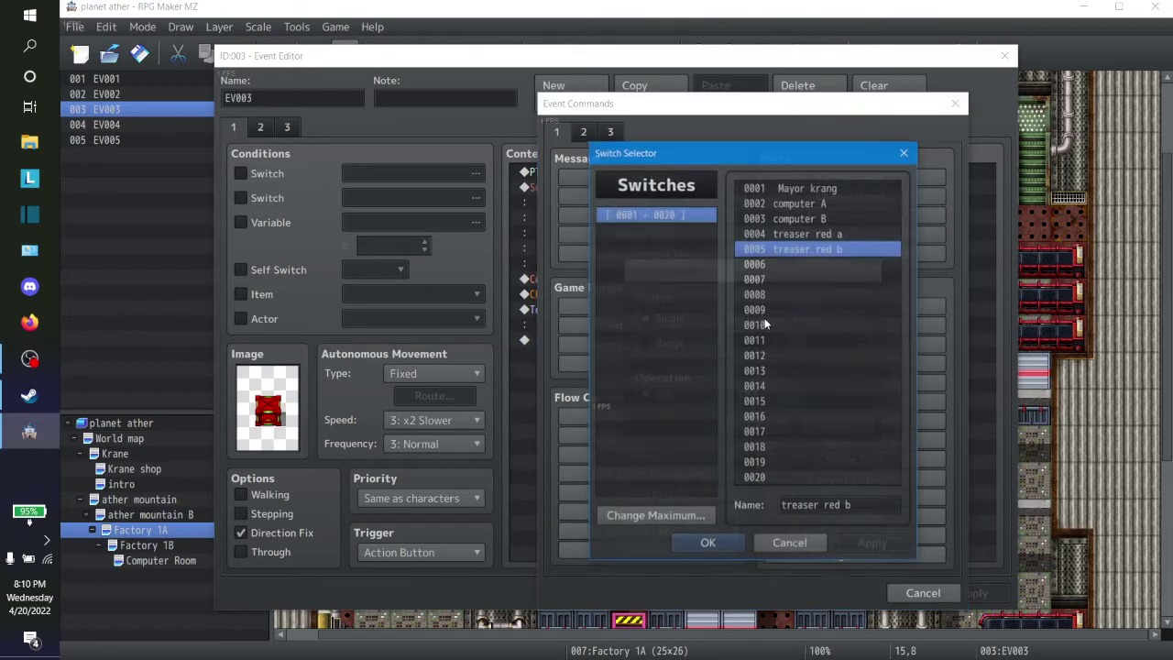
left_click(806, 234)
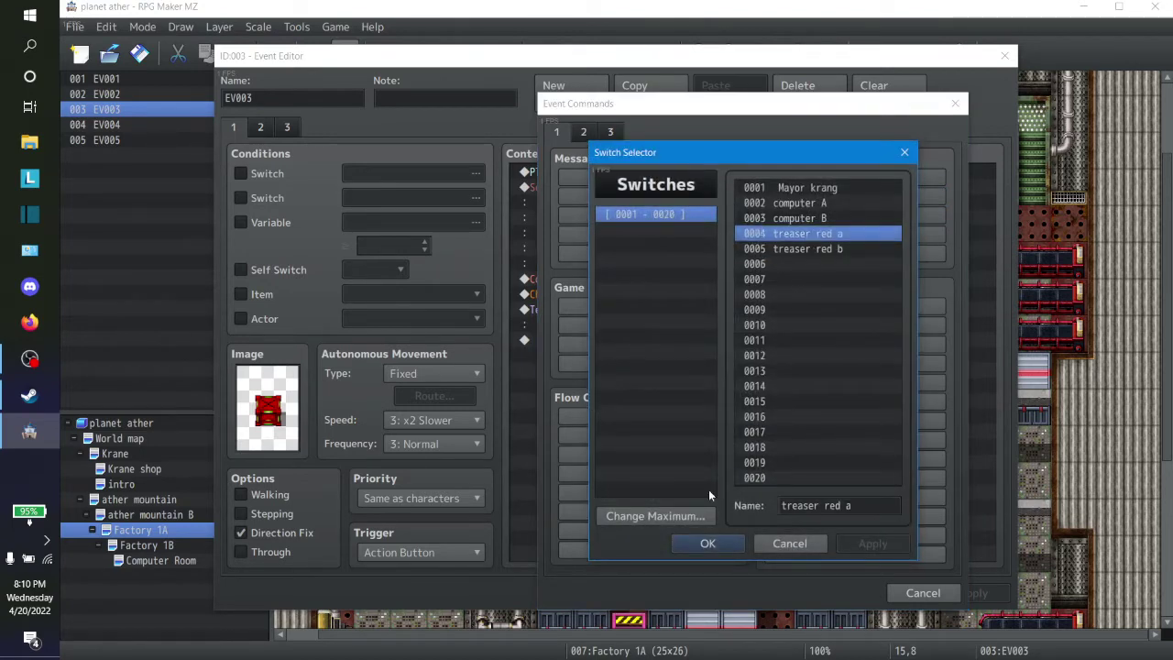
left_click(701, 543)
left_click(754, 424)
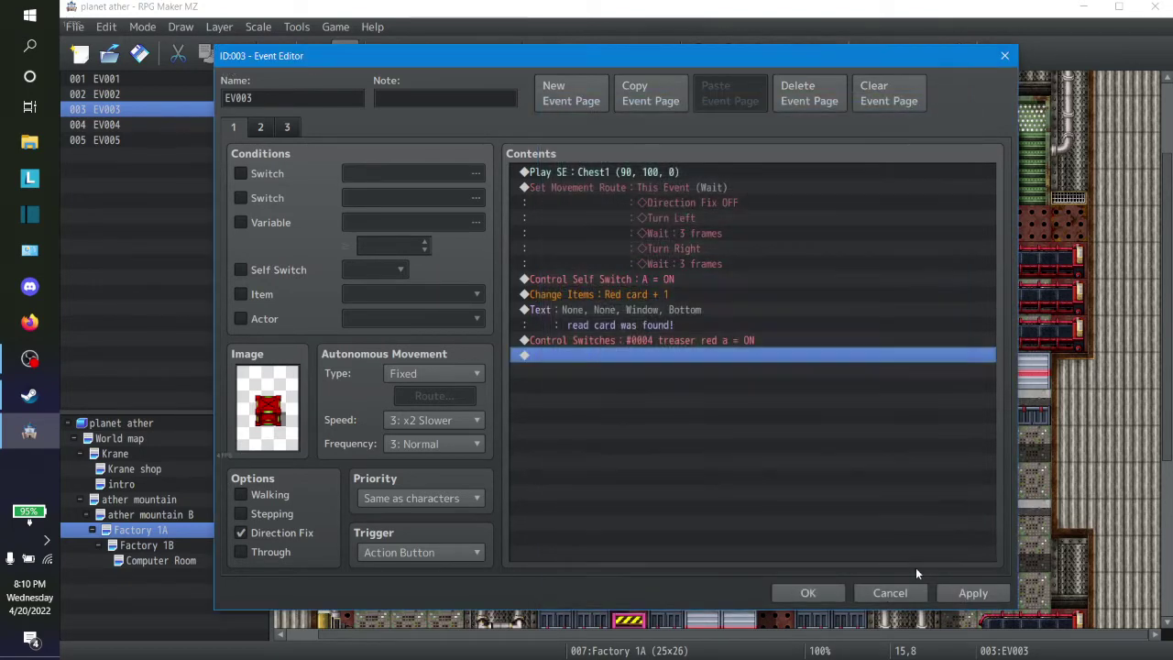
left_click(971, 592)
left_click(805, 594)
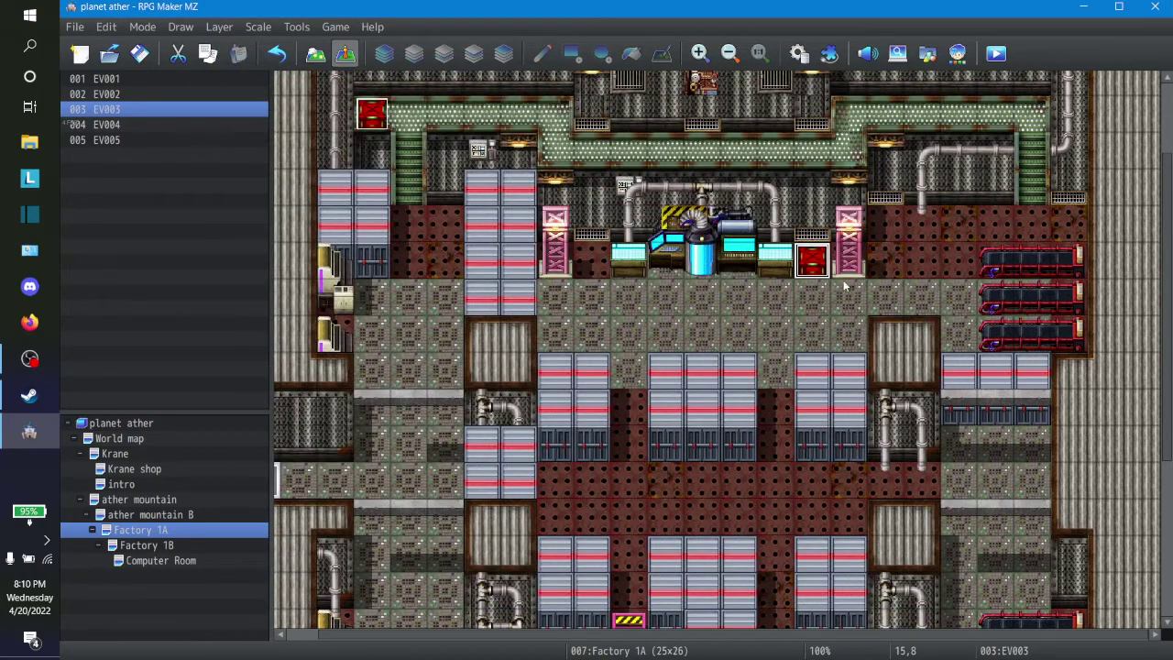
Delete the Control Self Switch A = ON command from page 1 of the red chest event beside the machine in Factory 1A
right_click(798, 268)
left_click(815, 276)
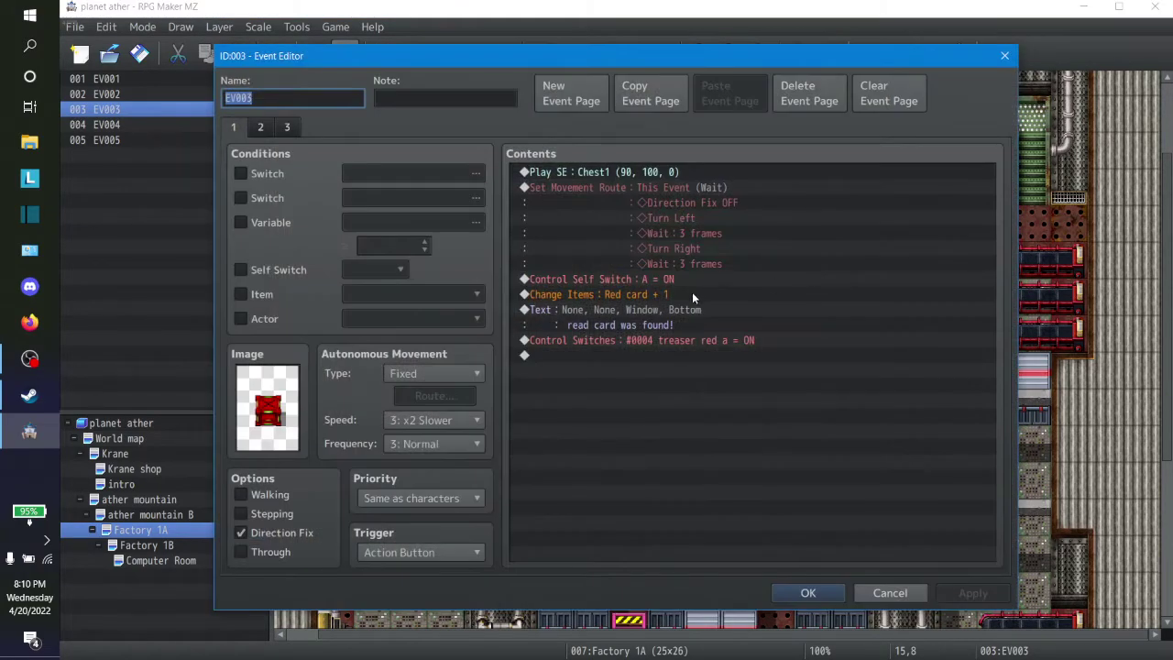
left_click(667, 281)
key("Delete")
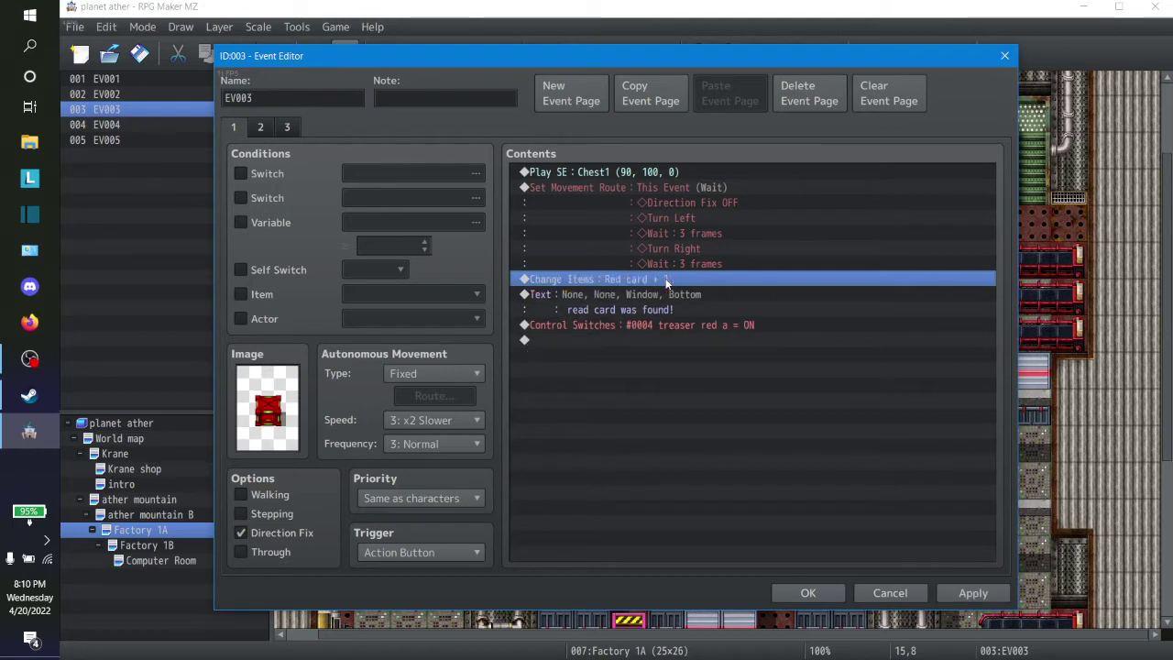
left_click(671, 338)
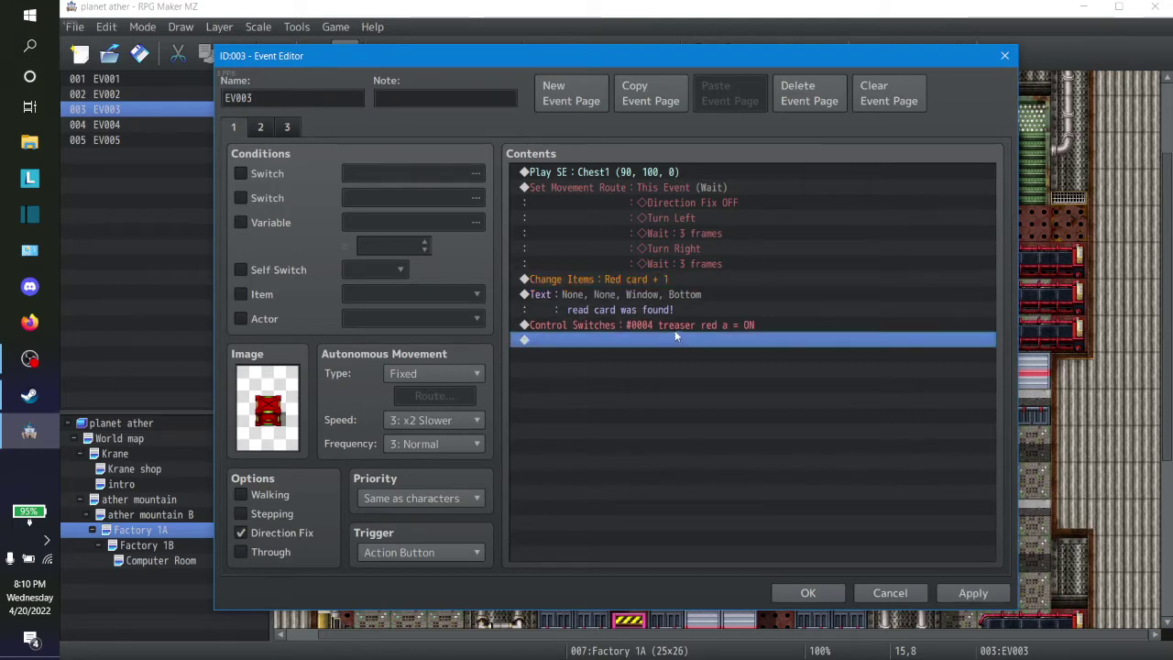
left_click(676, 328)
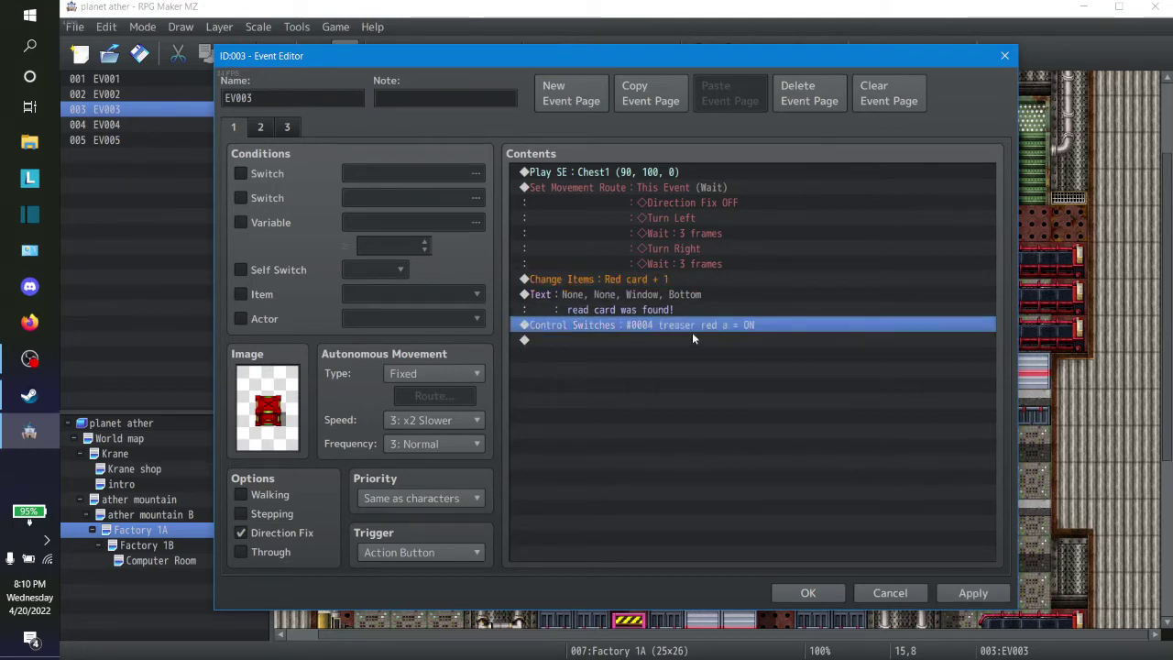
left_click(685, 280)
left_click(688, 324)
left_click(687, 295)
left_click(689, 280)
left_click(687, 295)
left_click(686, 325)
left_click(683, 340)
left_click(678, 280)
left_click(678, 324)
left_click(530, 281)
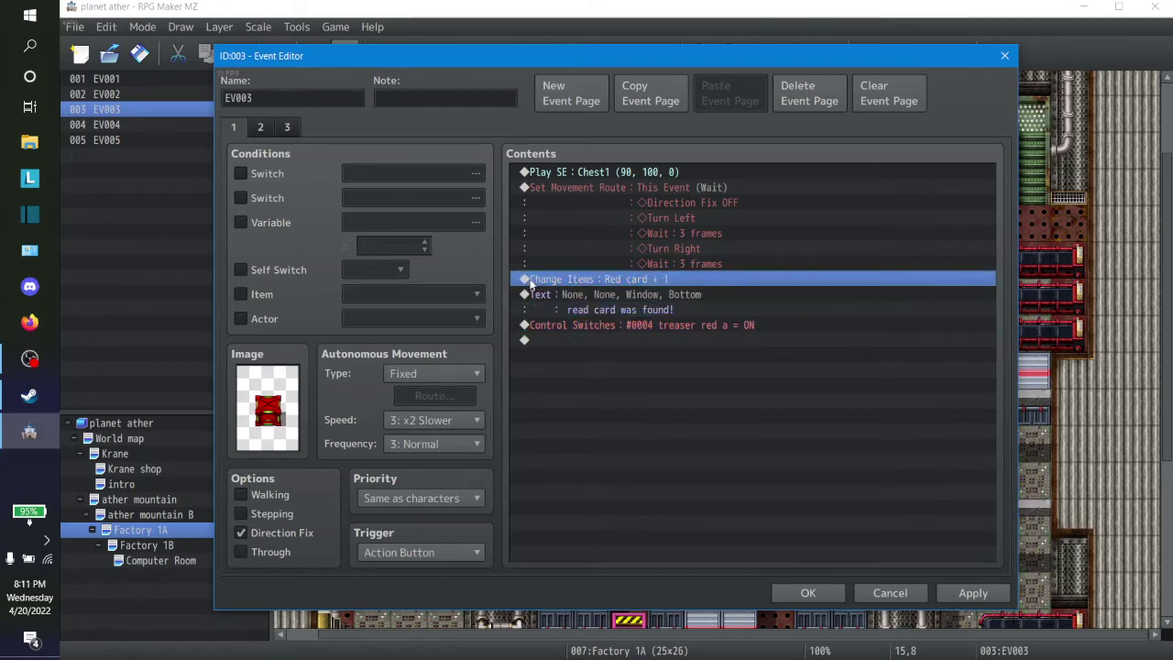
Move the Control Switches #0004 treaser red a = ON command above Change Items in the chest event and save the event
left_click(535, 326)
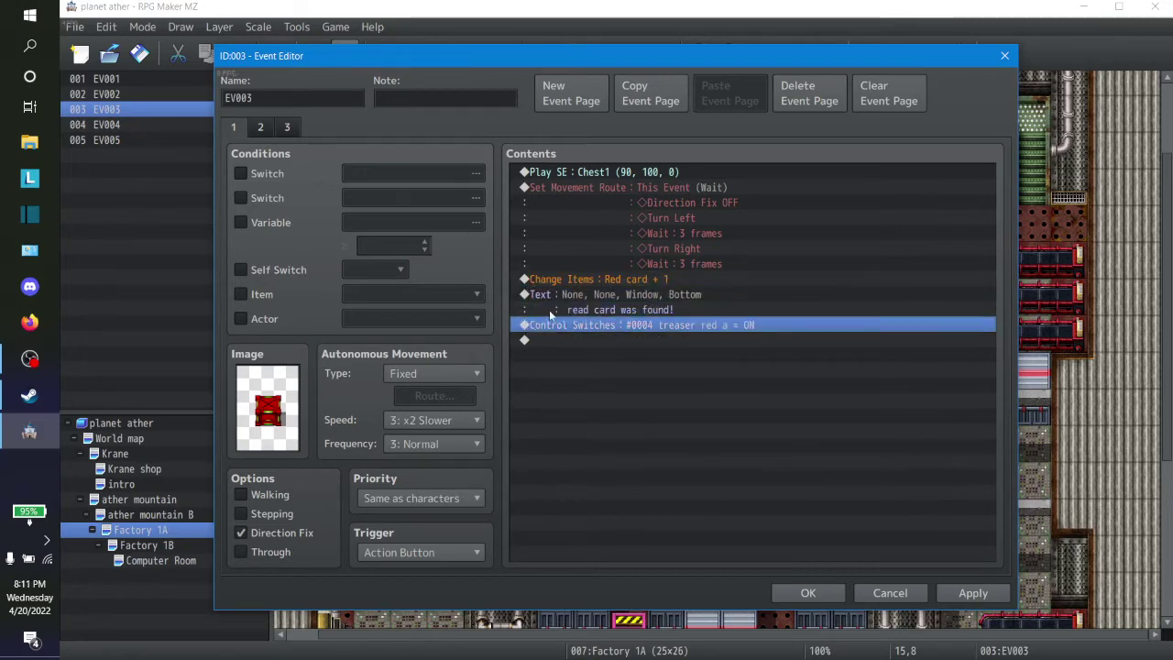
left_click(562, 280)
key("ctrl+v")
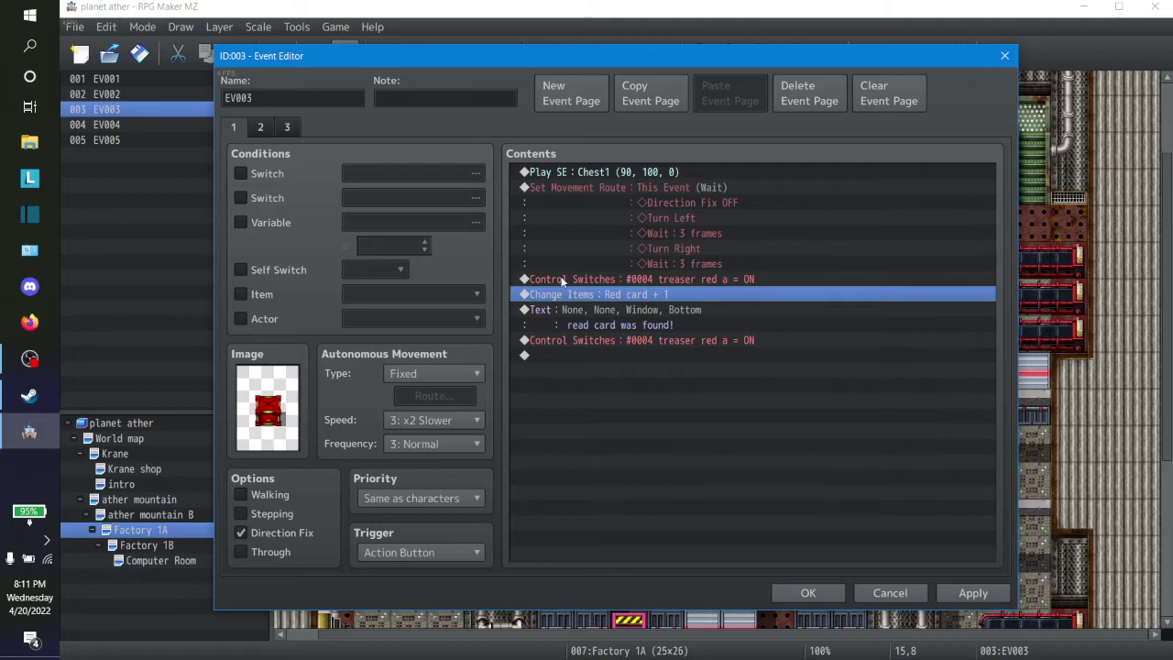
left_click(587, 342)
key("Delete")
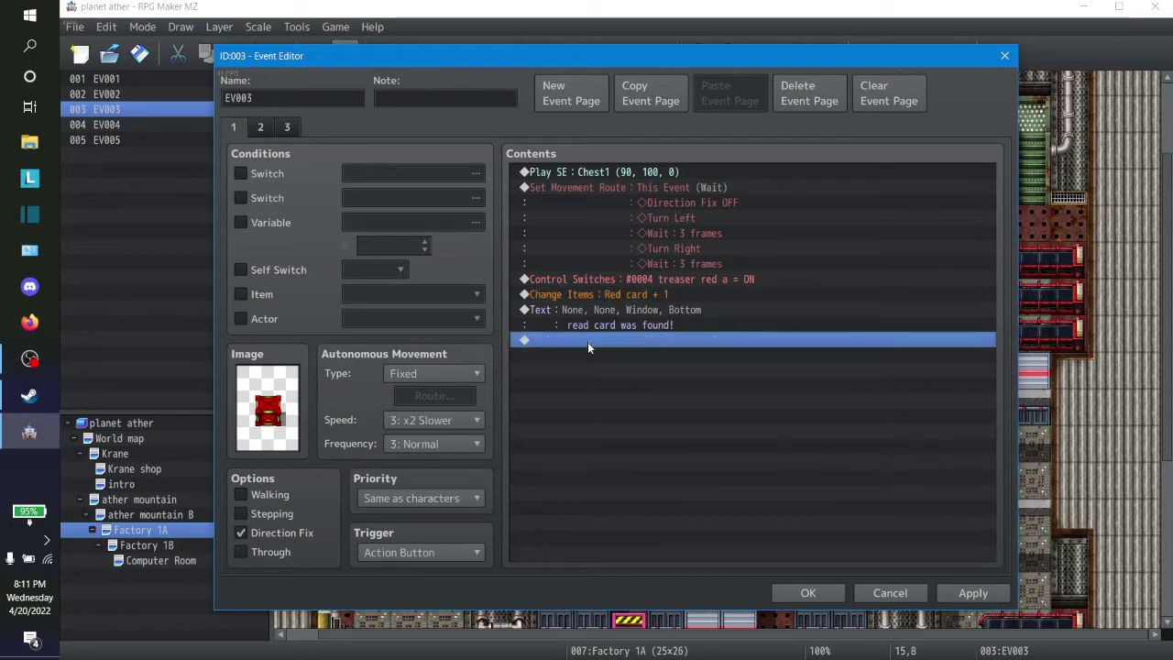
left_click(975, 592)
left_click(809, 597)
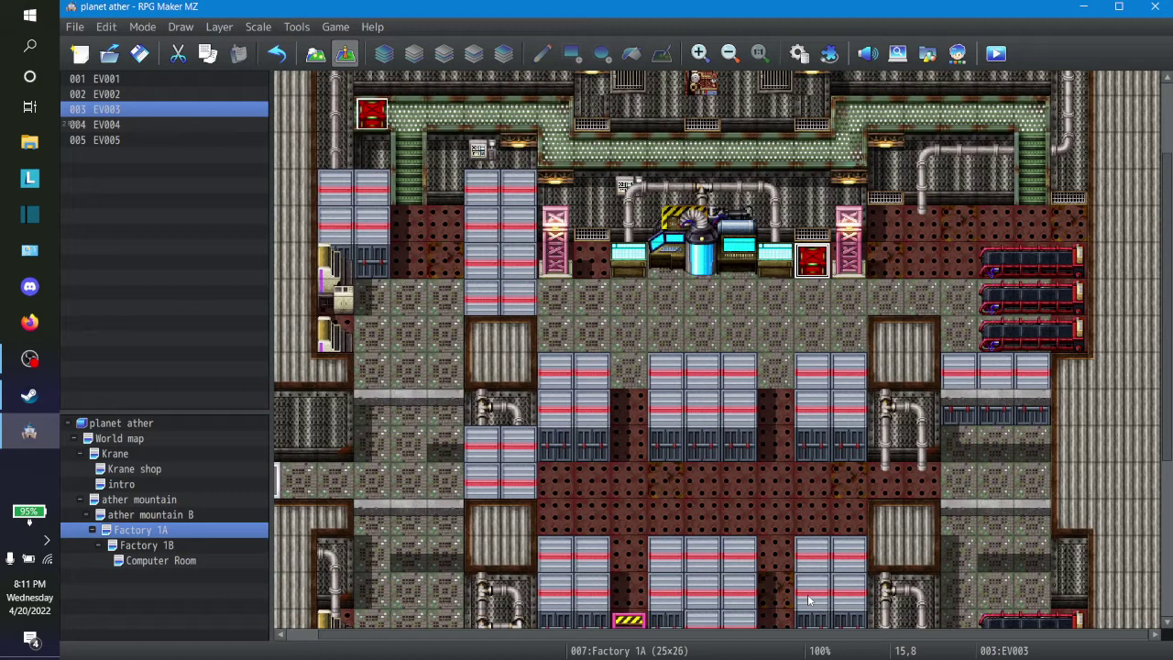
In the Computer Room map, set the upper row's left barrier event to priority Same as characters and trigger Player Touch
scroll(451, 419, "down", 2)
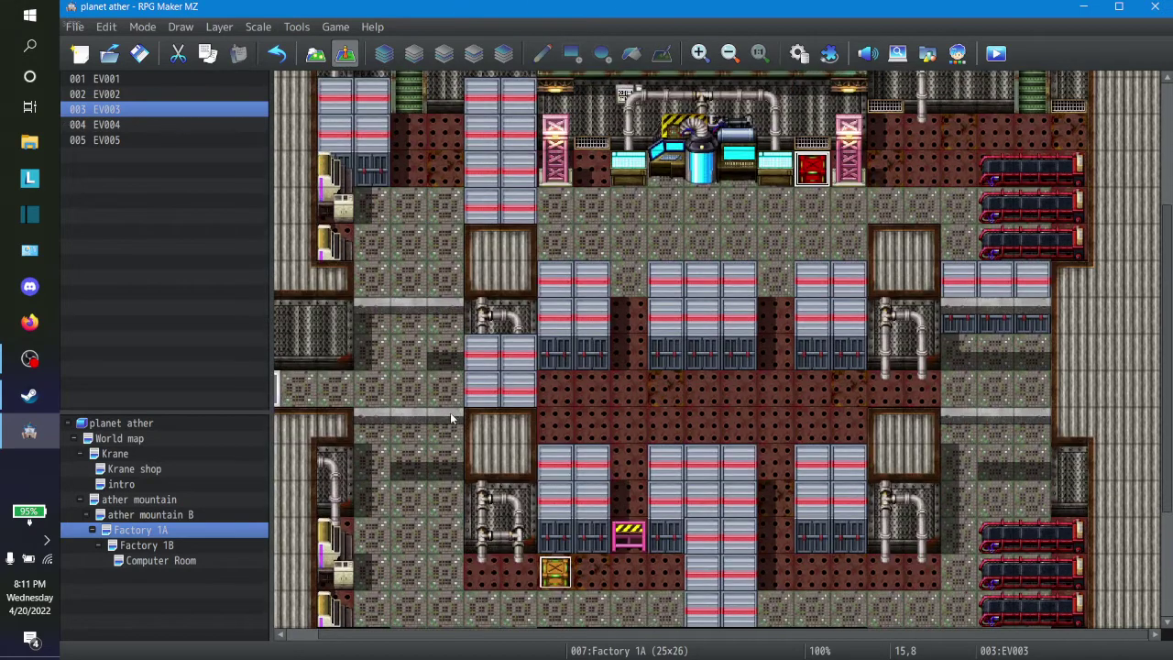
left_click(191, 562)
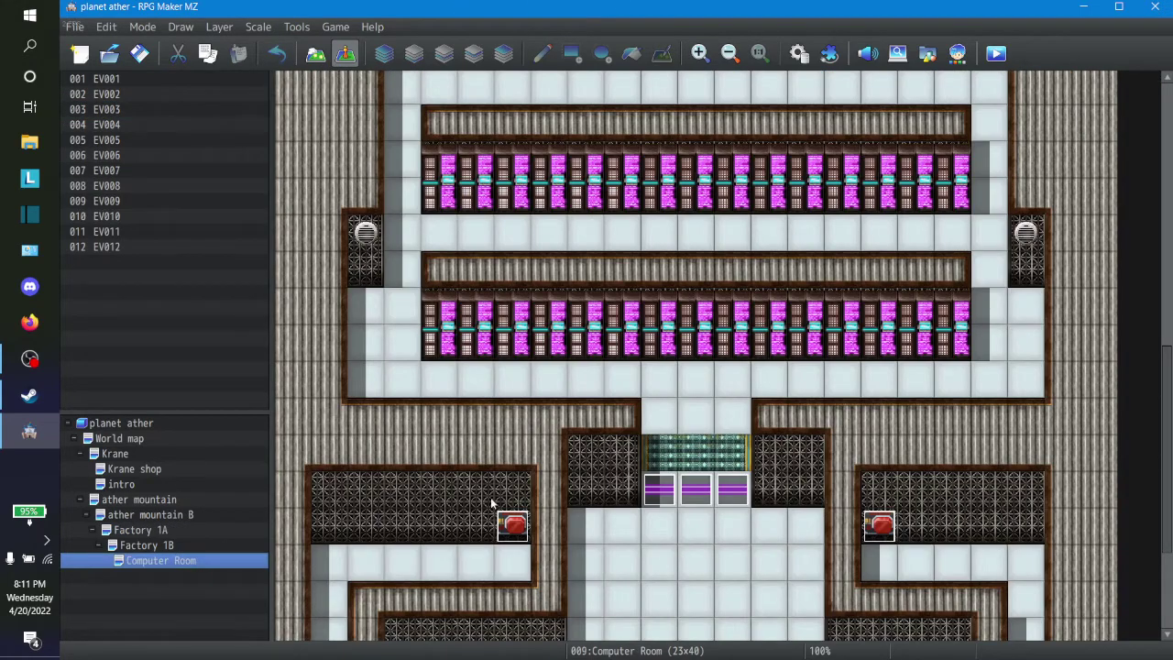
right_click(655, 501)
left_click(685, 423)
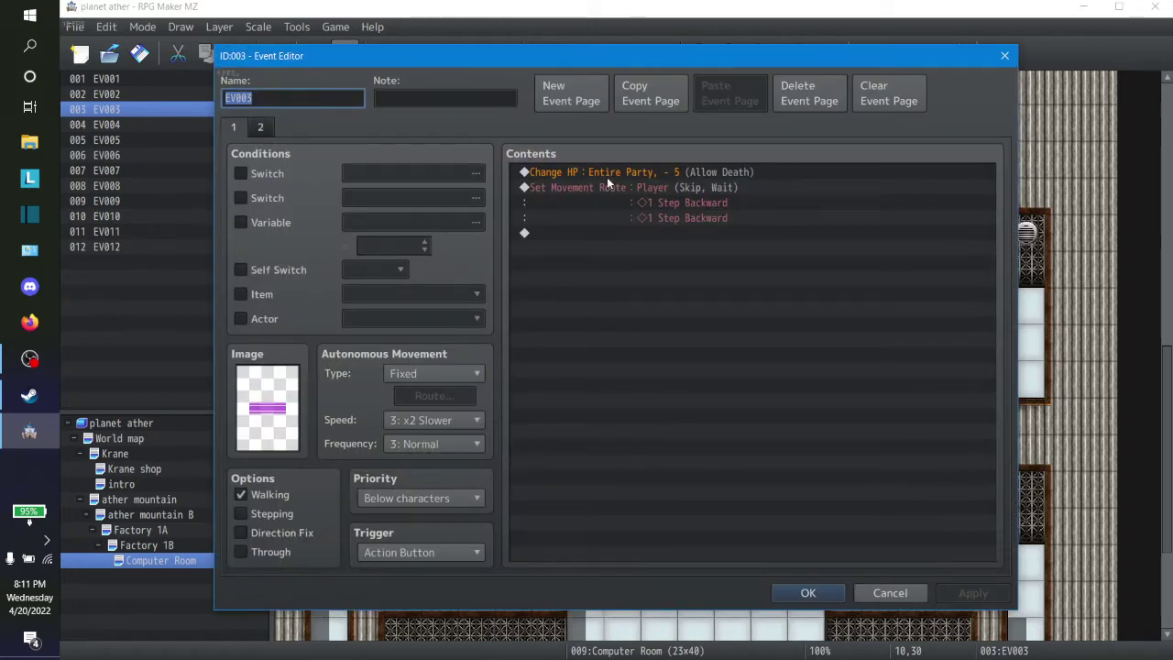
left_click(607, 177)
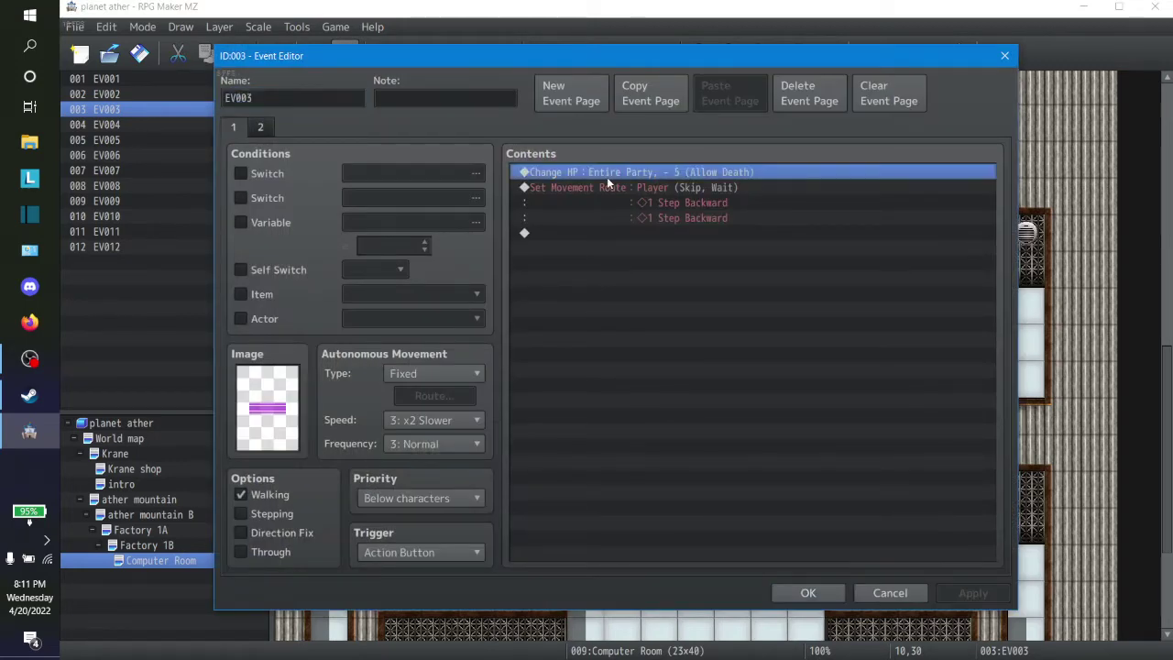
left_click(411, 505)
left_click(426, 532)
left_click(442, 551)
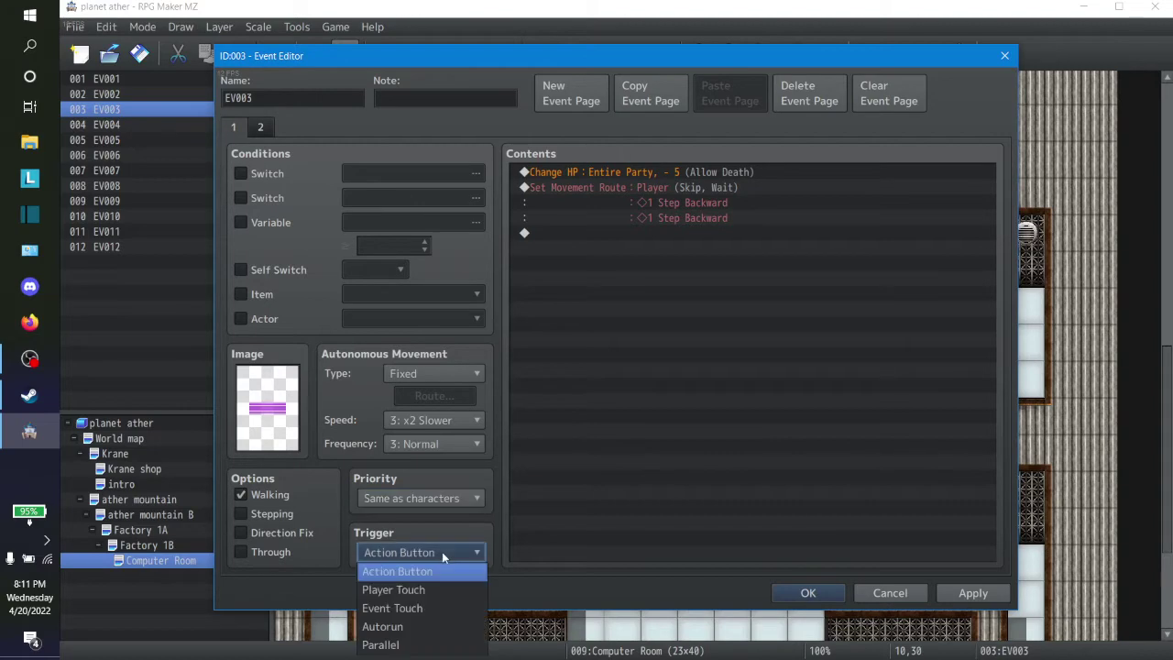
left_click(444, 591)
left_click(969, 593)
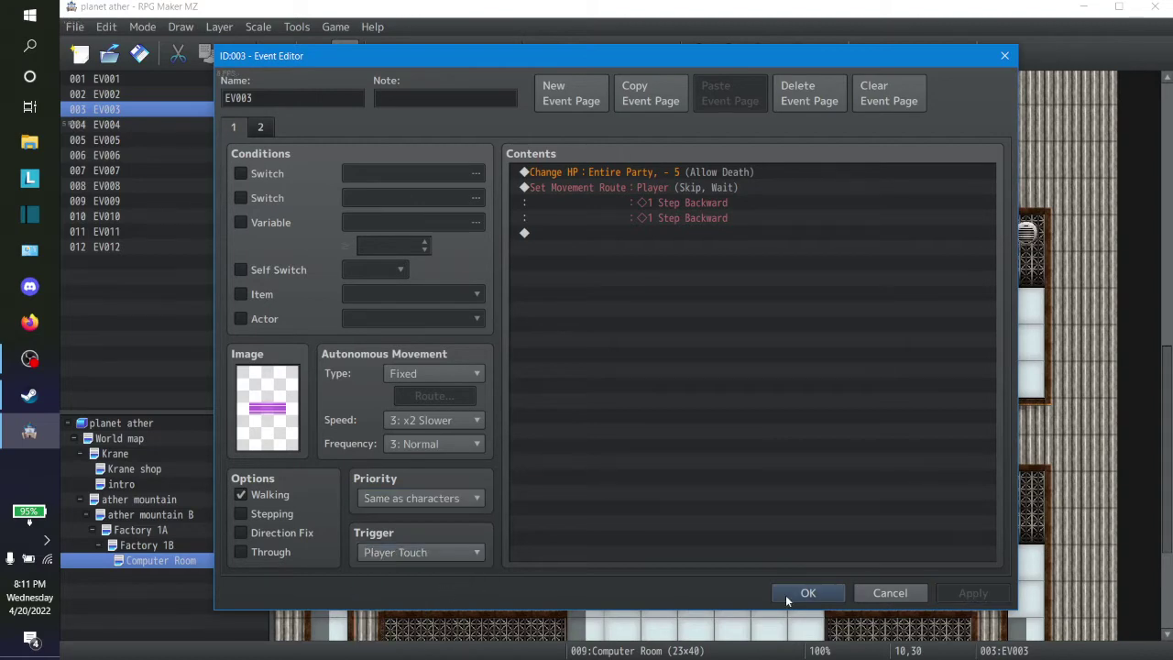
left_click(807, 593)
Review both pages of the upper row's left barrier event without changing anything
left_click(689, 499)
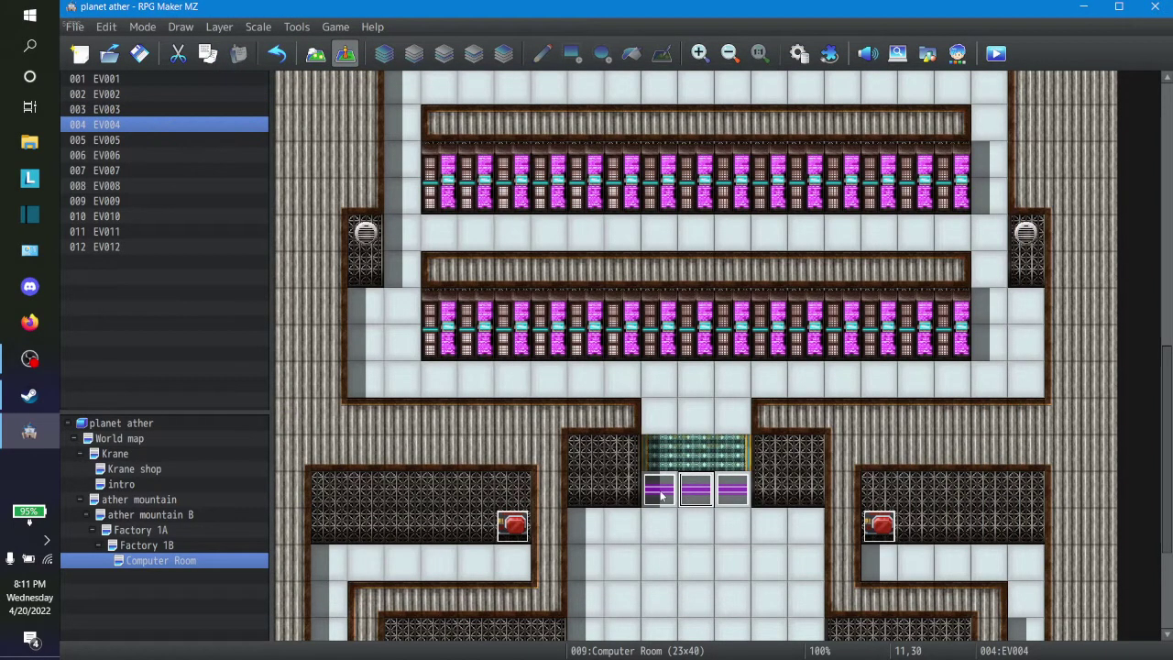
right_click(662, 493)
left_click(720, 423)
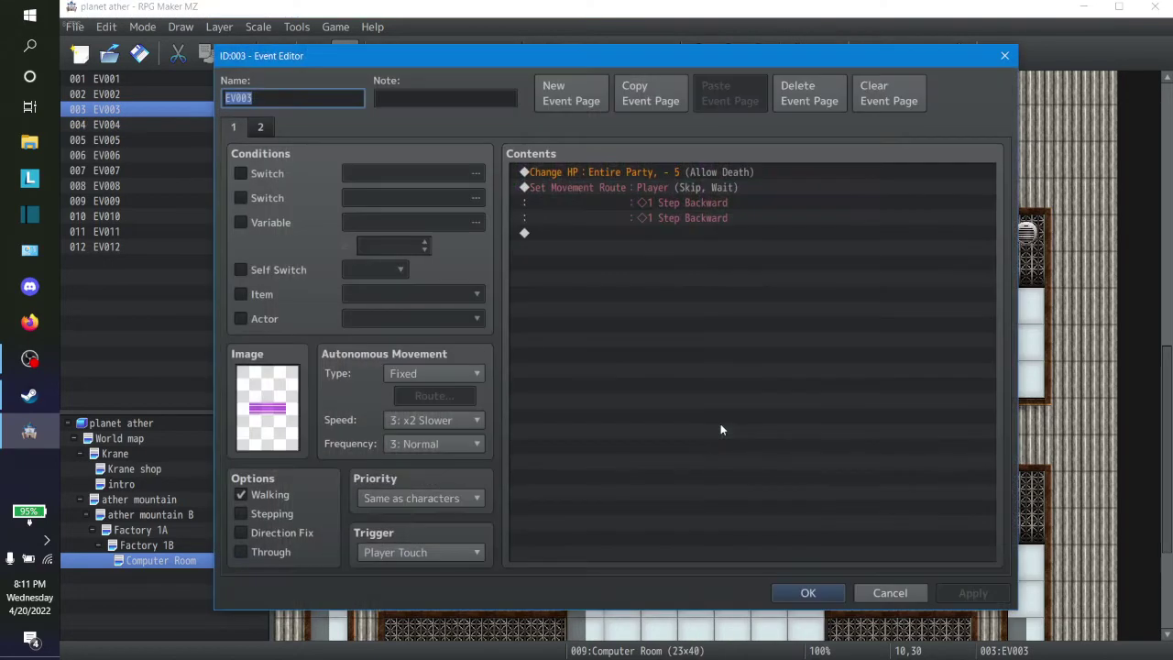
left_click(261, 129)
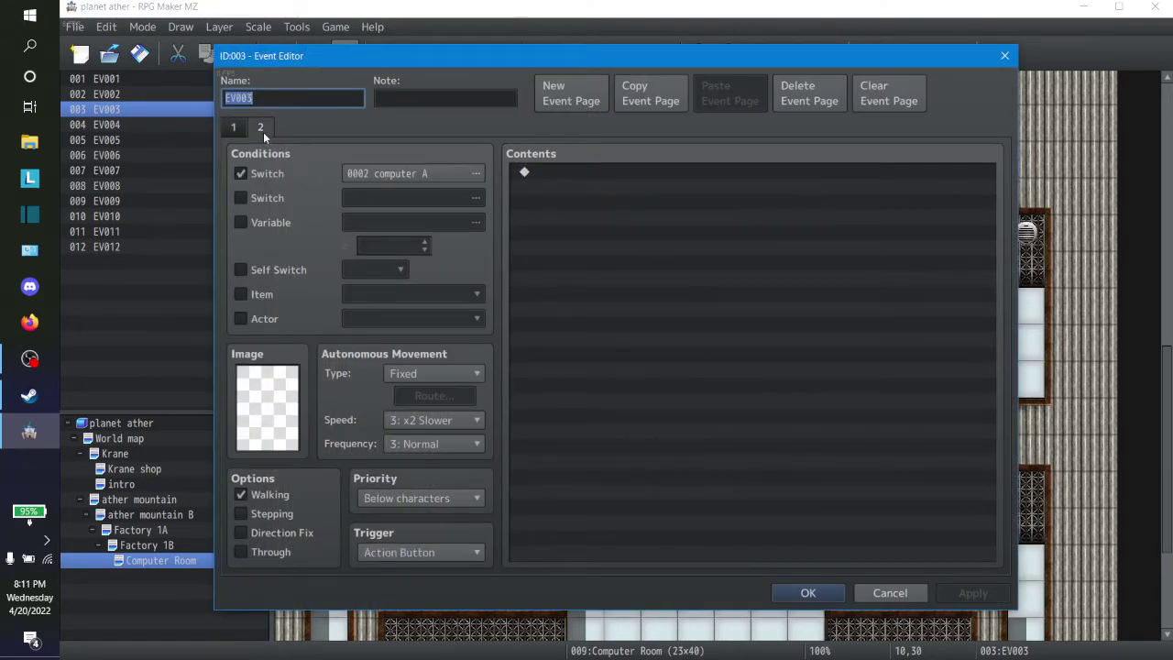
left_click(233, 128)
left_click(884, 592)
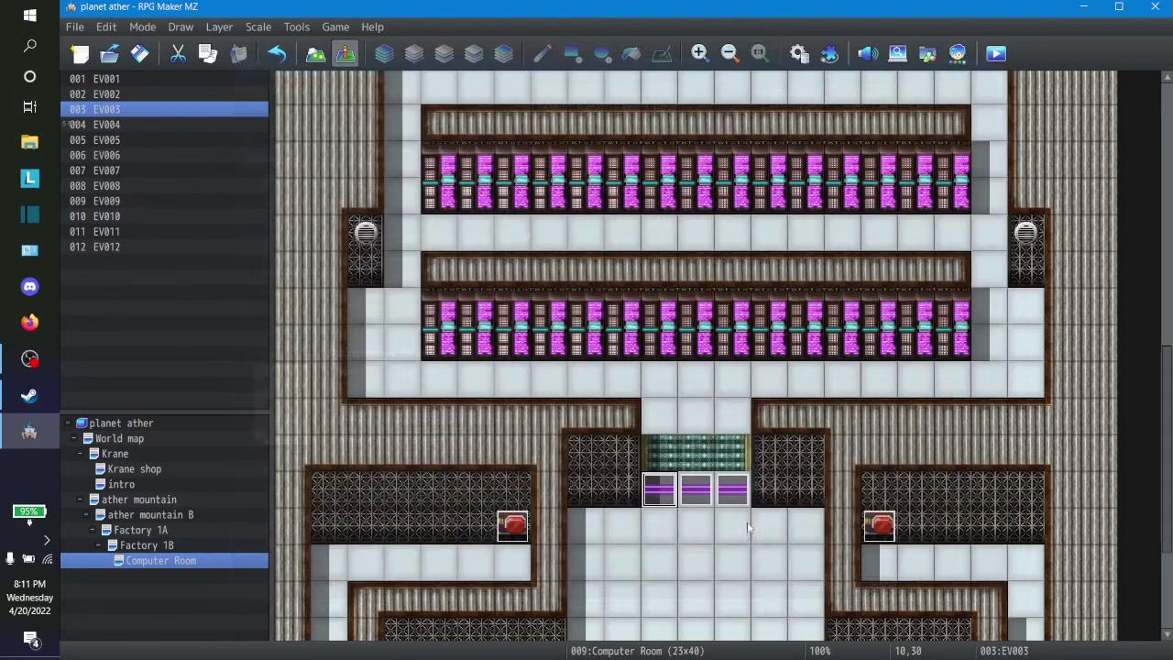
Replace the upper row's middle and right barrier events with copies of the left one
left_click(691, 487)
key("Delete")
left_click(742, 495)
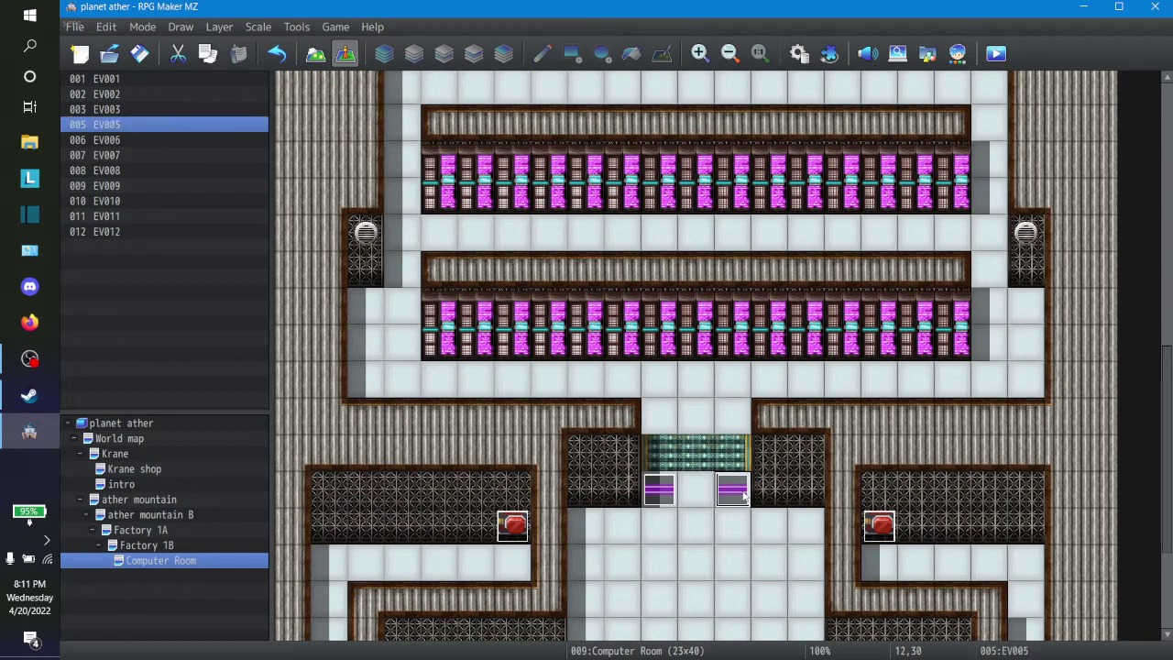
key("Delete")
left_click(656, 495)
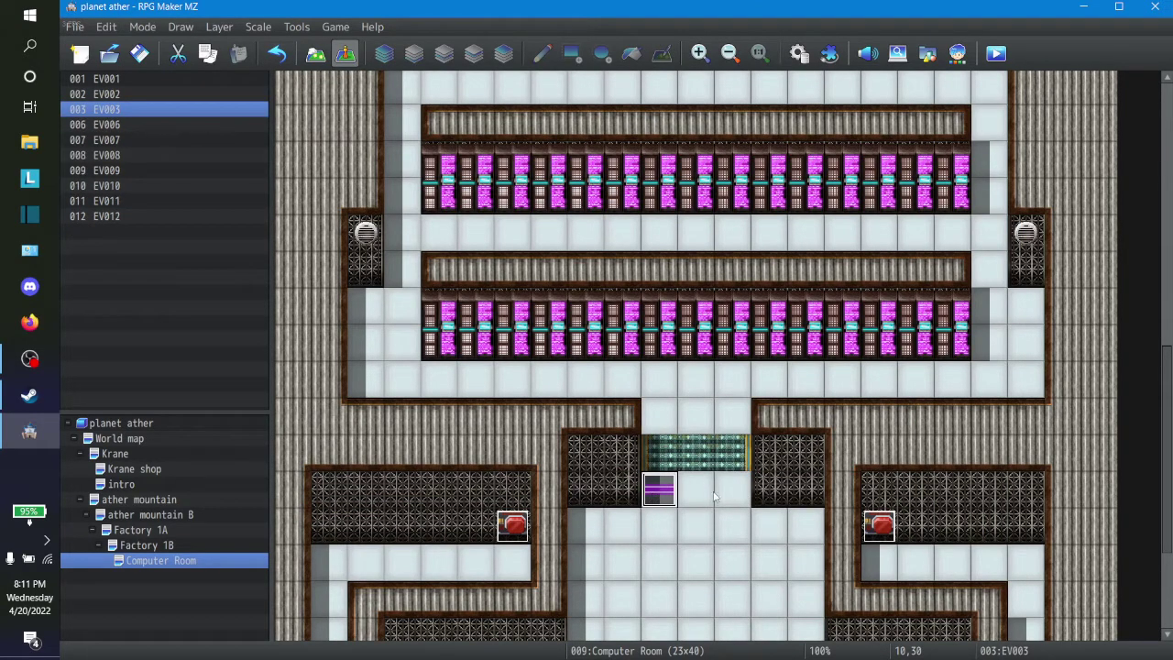
left_click(705, 495)
key("ctrl+v")
left_click(733, 495)
key("ctrl+v")
Open the lower row's left barrier event for editing
scroll(654, 577, "down", 5)
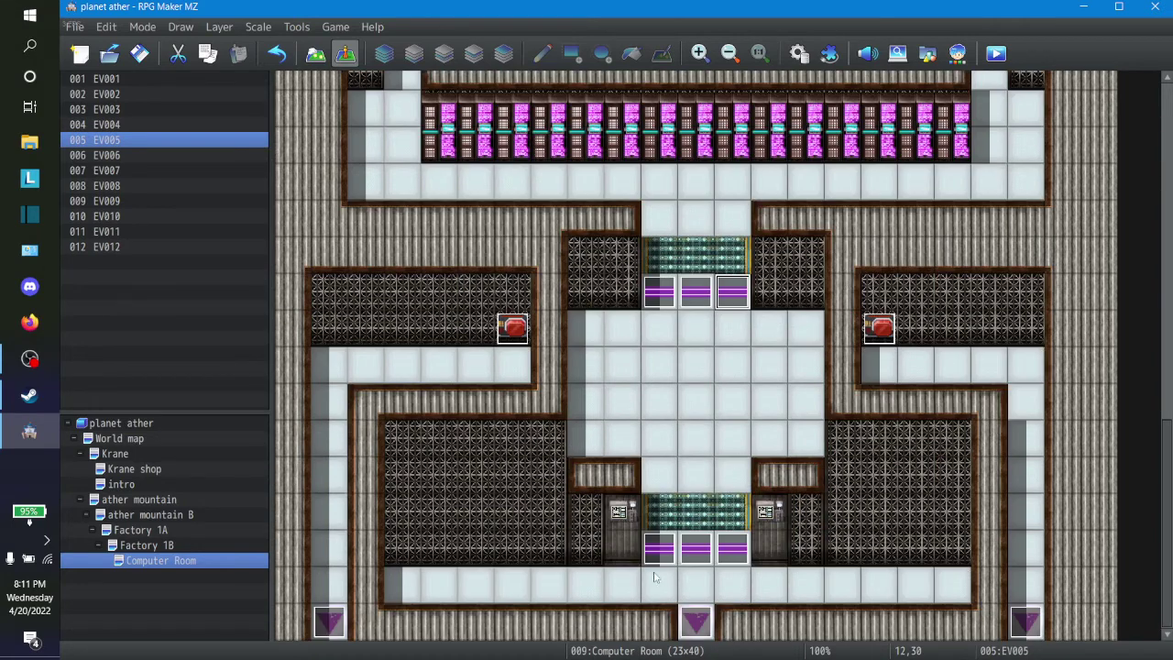
left_click(659, 548)
right_click(658, 548)
left_click(710, 421)
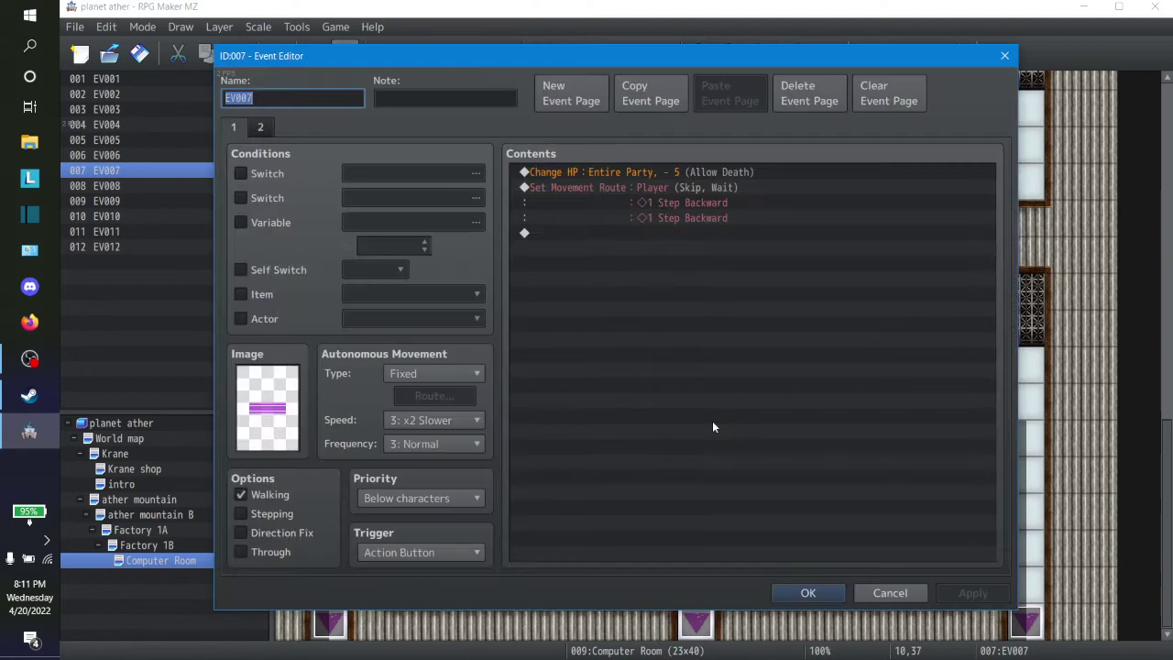
left_click(643, 174)
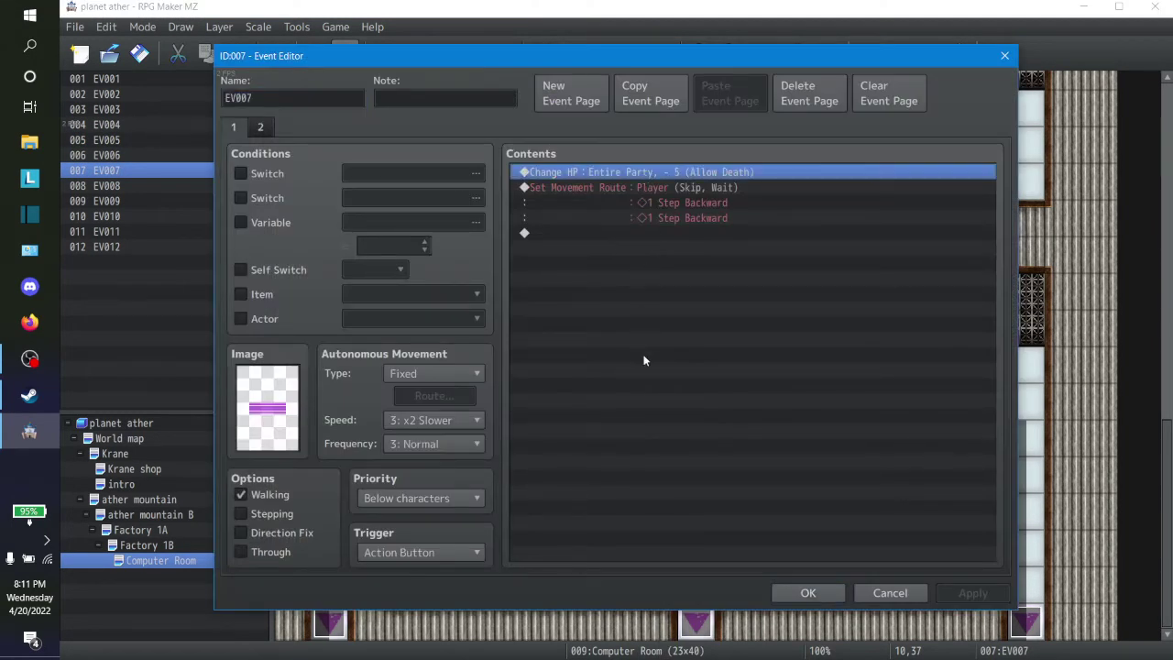
left_click(636, 188, "shift")
left_click(632, 179)
key("Return")
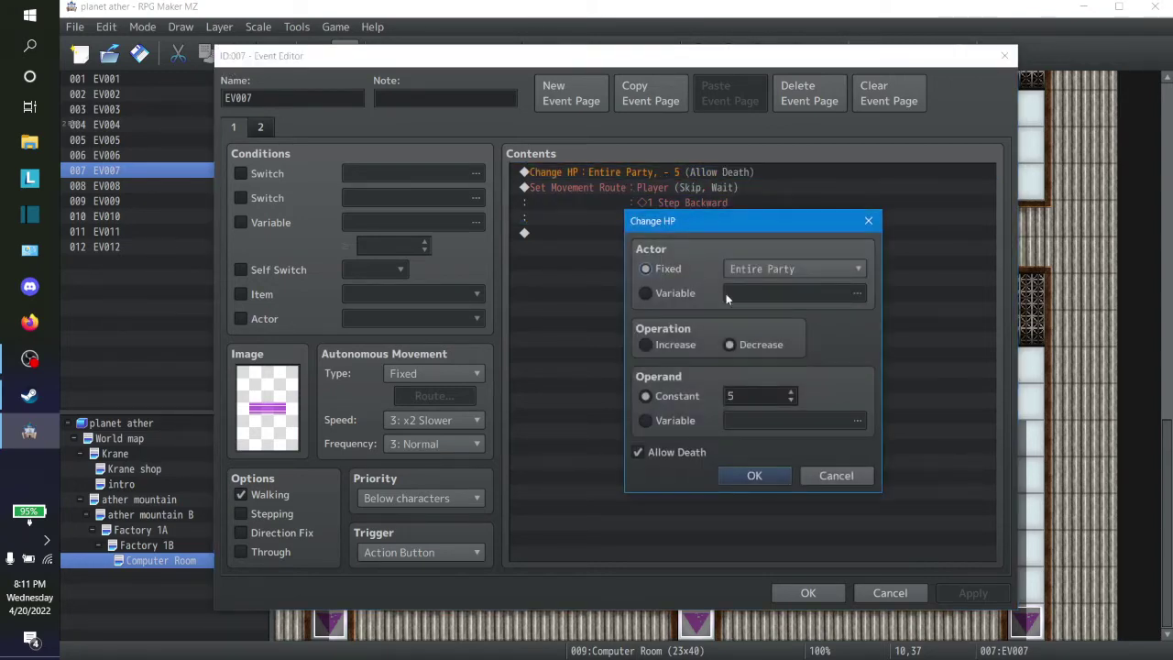
left_click(836, 476)
Set the lower left barrier event's priority to Same as characters and its trigger to Player Touch, saving the event
left_click(436, 500)
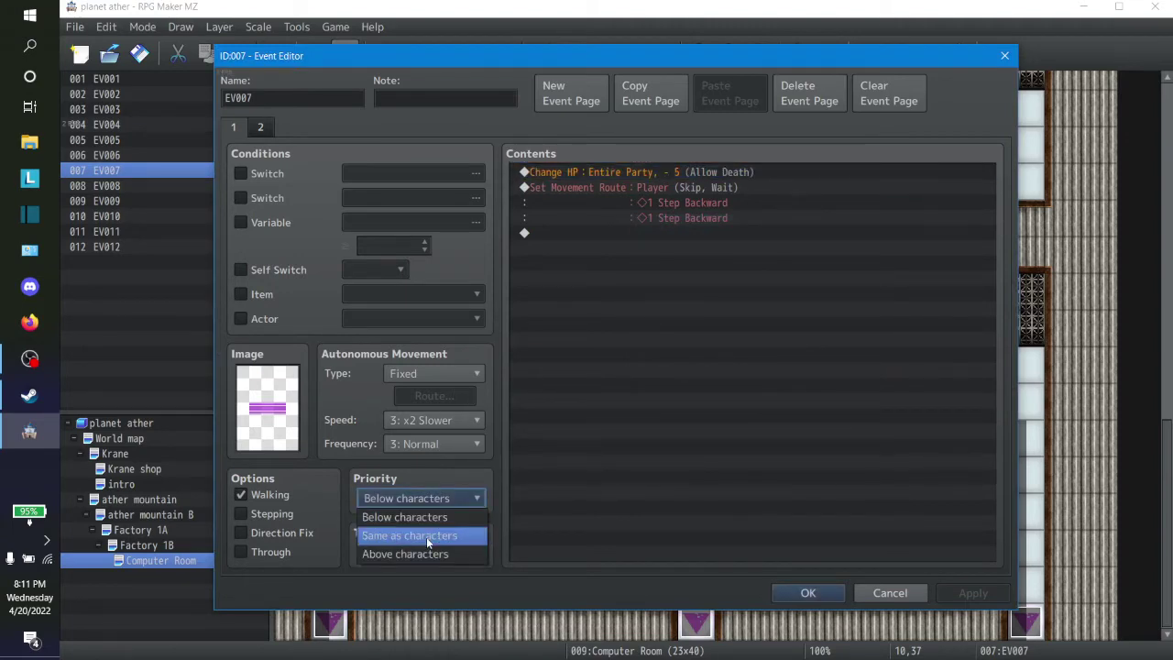
left_click(426, 536)
left_click(444, 551)
left_click(426, 588)
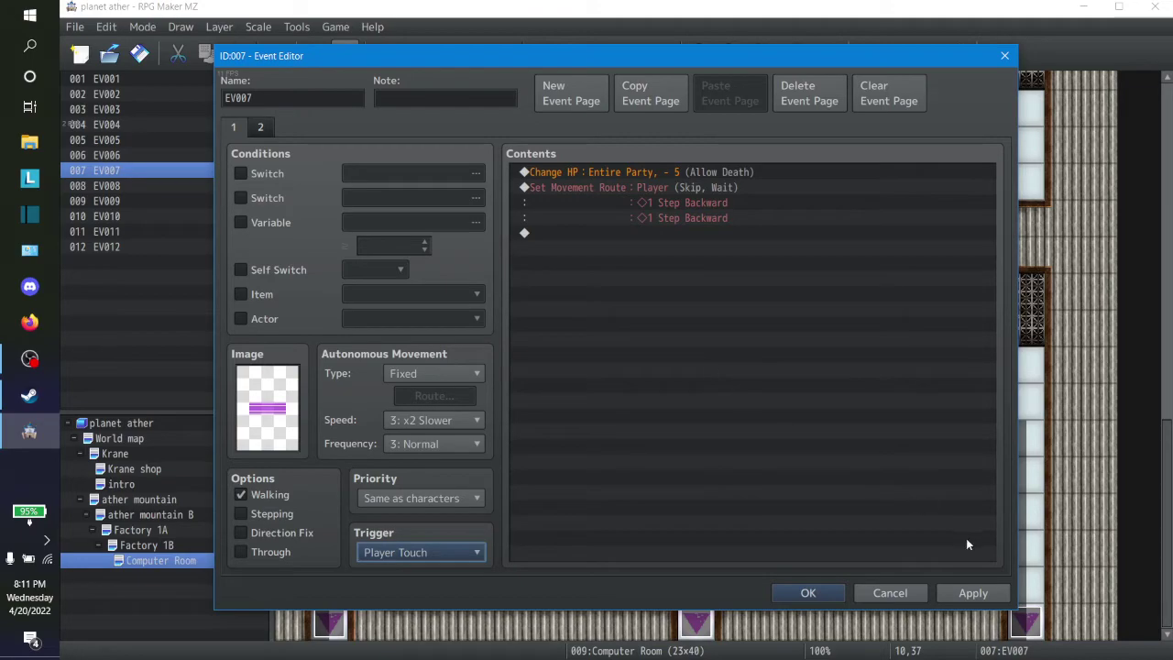
left_click(971, 592)
left_click(806, 592)
Replace the lower row's middle and right barrier events with copies of the left one
left_click(703, 553)
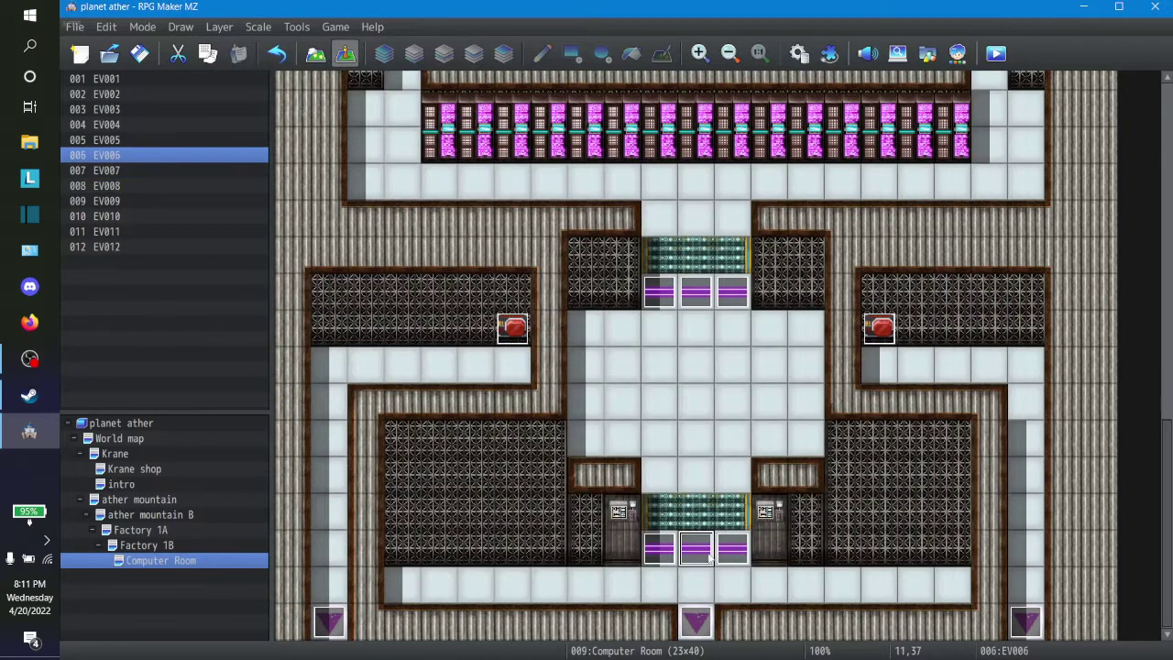
key("Delete")
left_click(747, 559)
key("Delete")
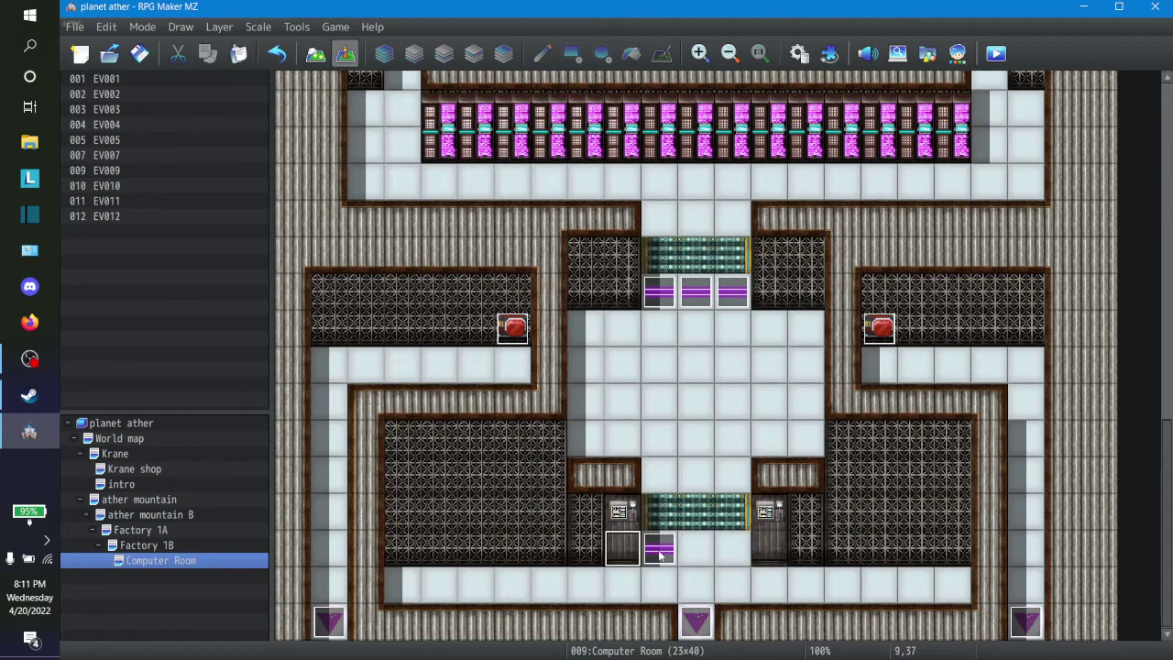
left_click(660, 554)
key("ctrl+c")
left_click(695, 555)
key("ctrl+v")
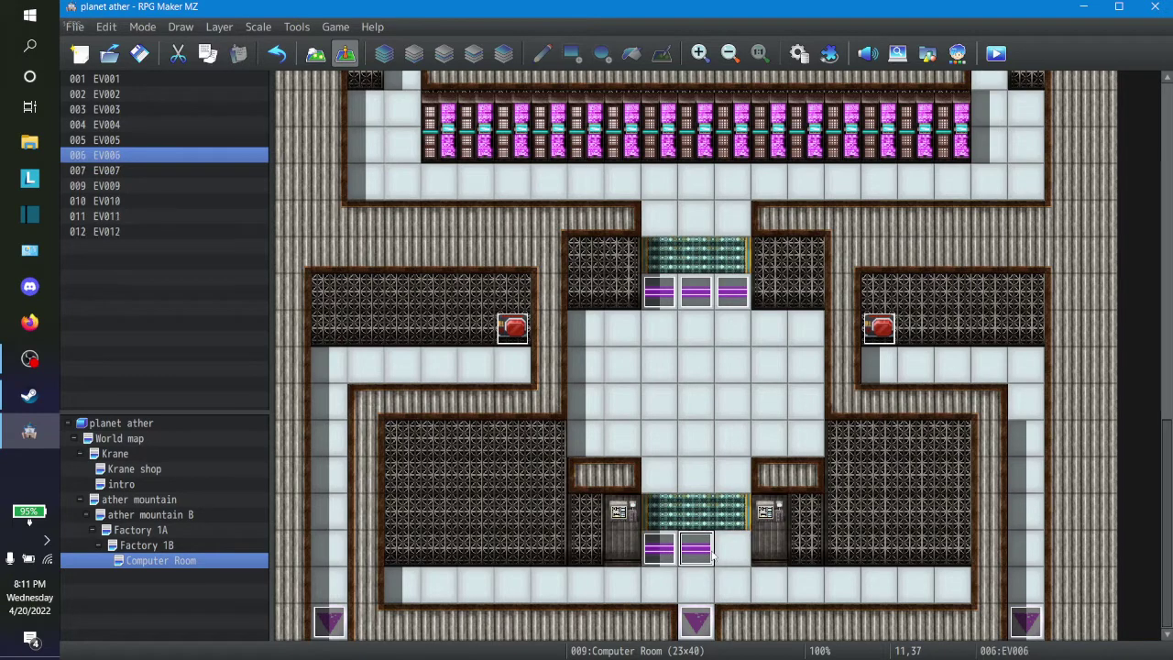
left_click(732, 554)
key("ctrl+v")
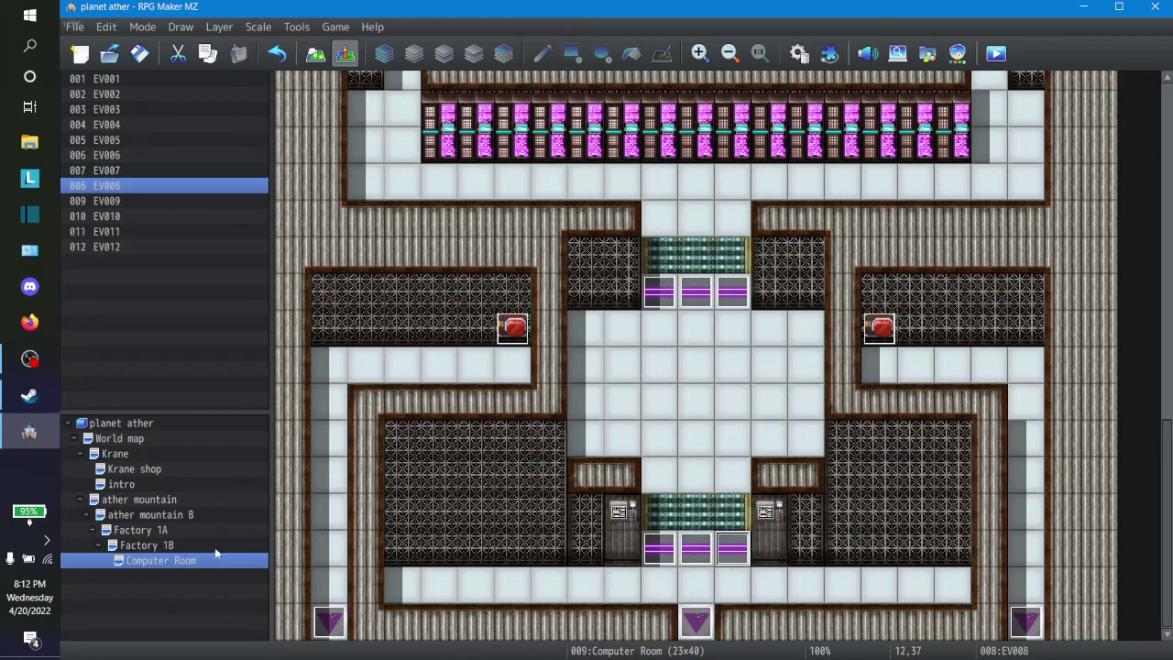
In Factory 1B's shutter door event EV001, change the Transfer Player destination to Computer Room (11,39)
left_click(132, 547)
right_click(688, 117)
left_click(716, 127)
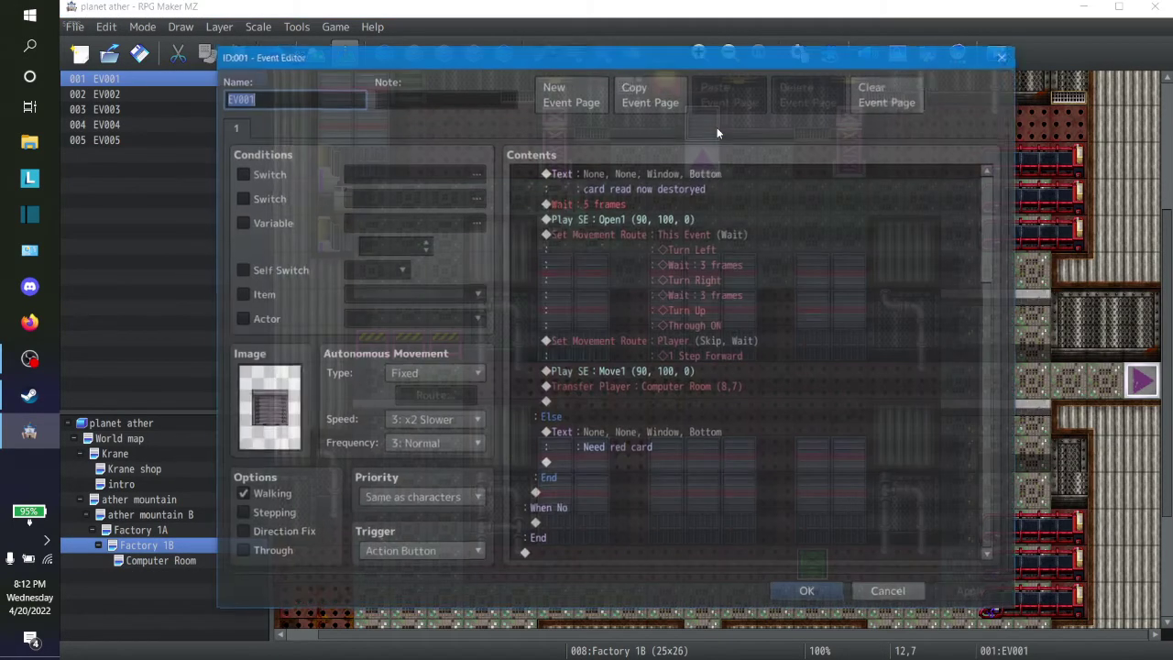
double_click(688, 386)
left_click(759, 301)
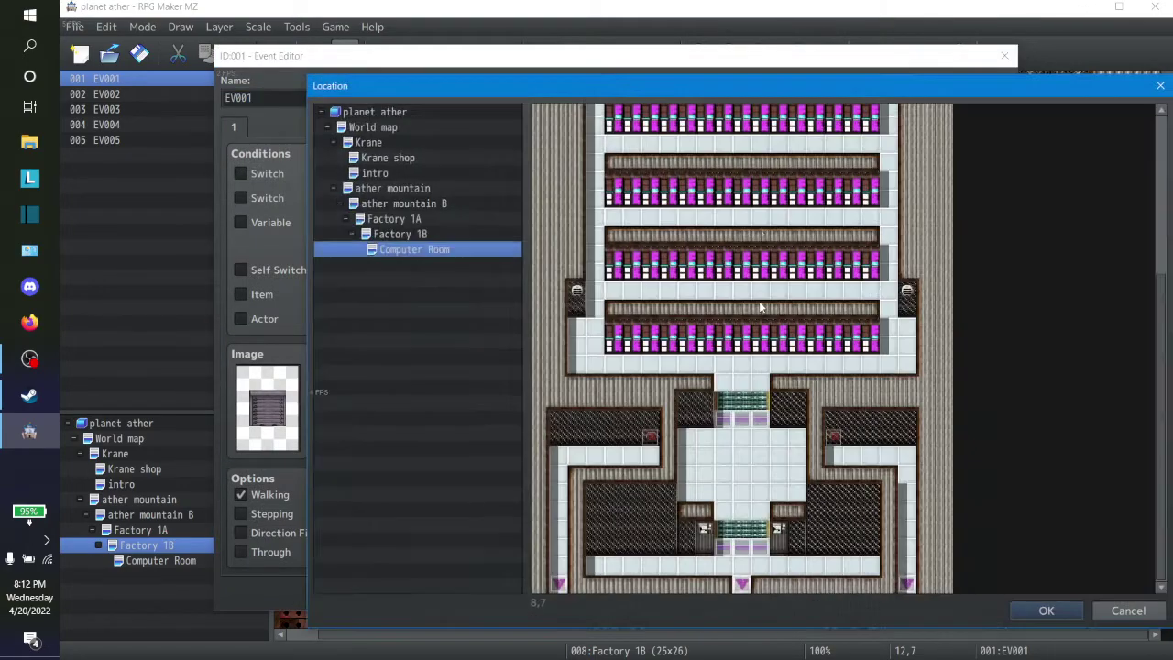
left_click(741, 584)
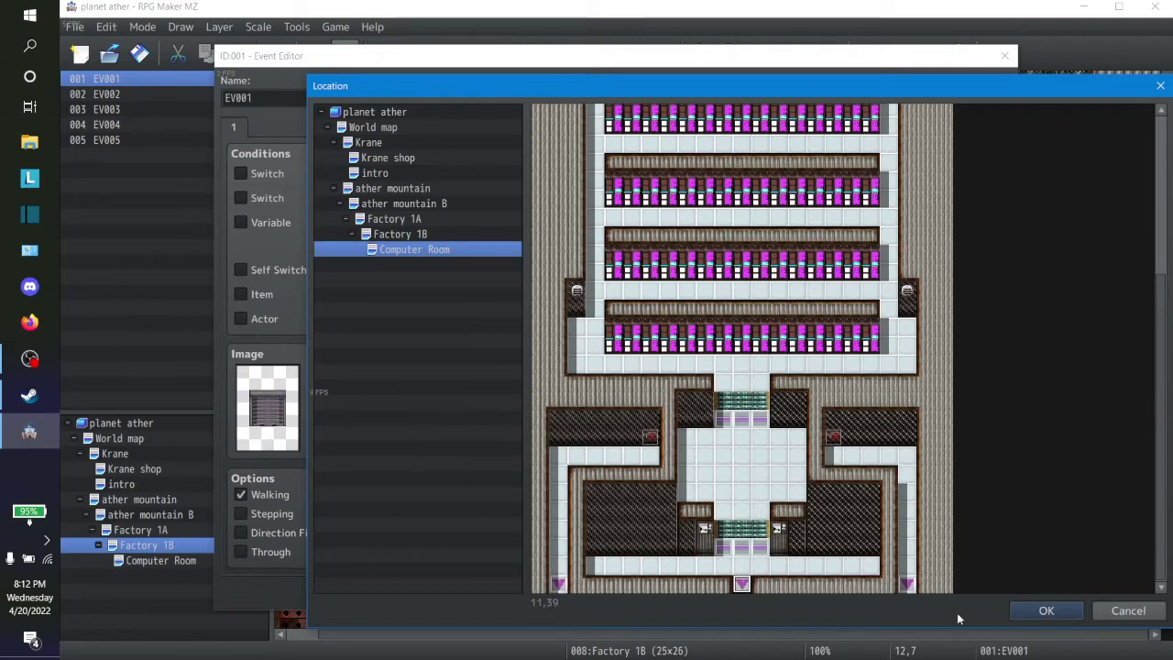
left_click(1045, 610)
left_click(745, 464)
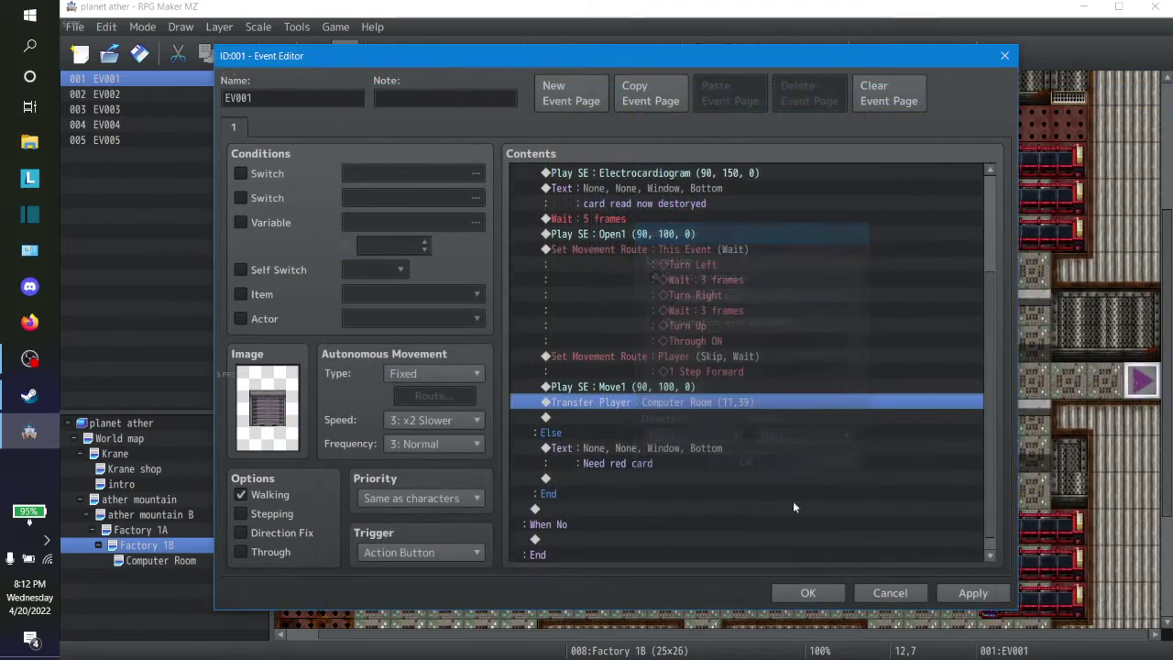
Save EV001 and change the Transfer Player destination in the yellow-card shutter event EV003 to Computer Room (1,39), saving that event too
left_click(834, 594)
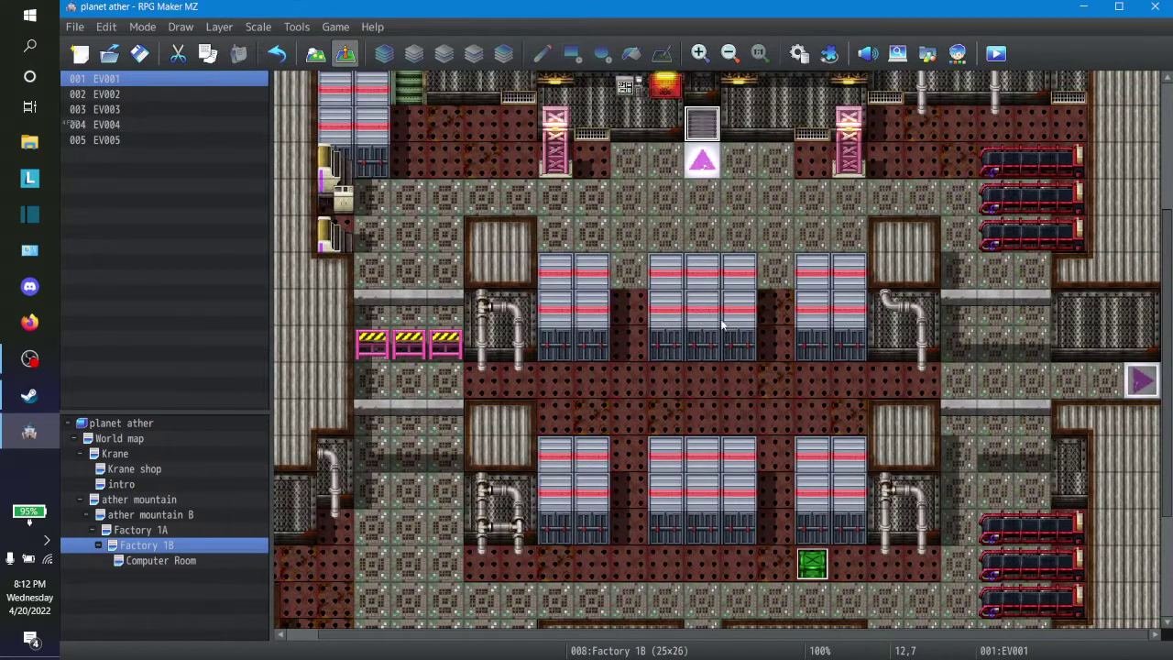
scroll(721, 325, "up", 5)
right_click(397, 198)
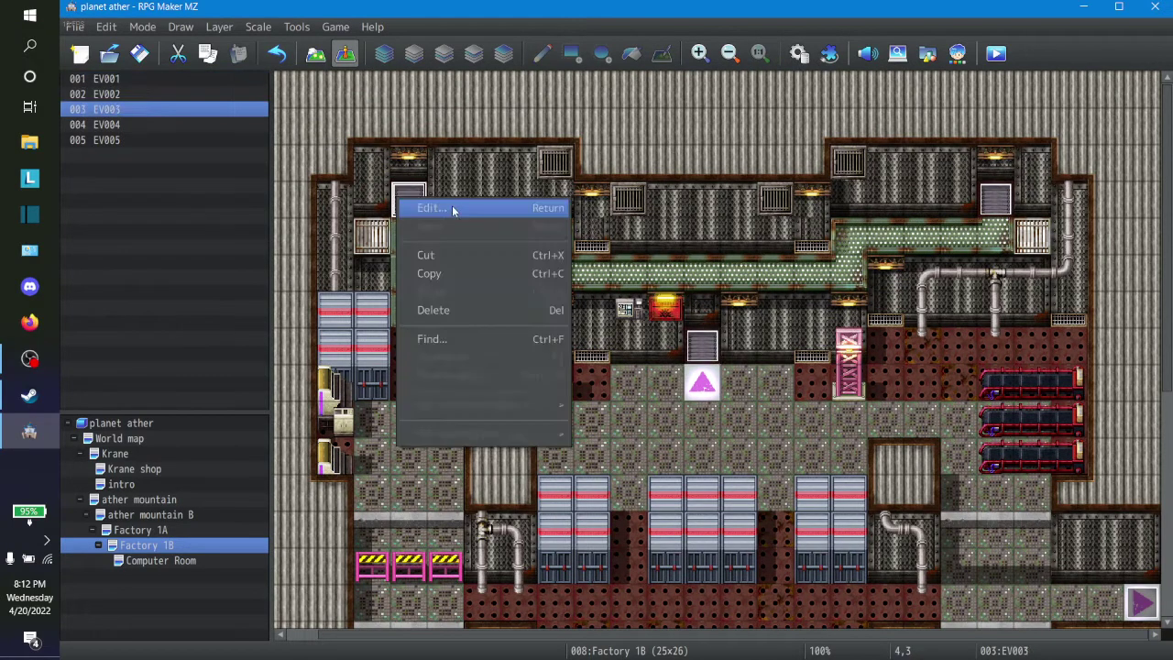
left_click(452, 209)
double_click(695, 539)
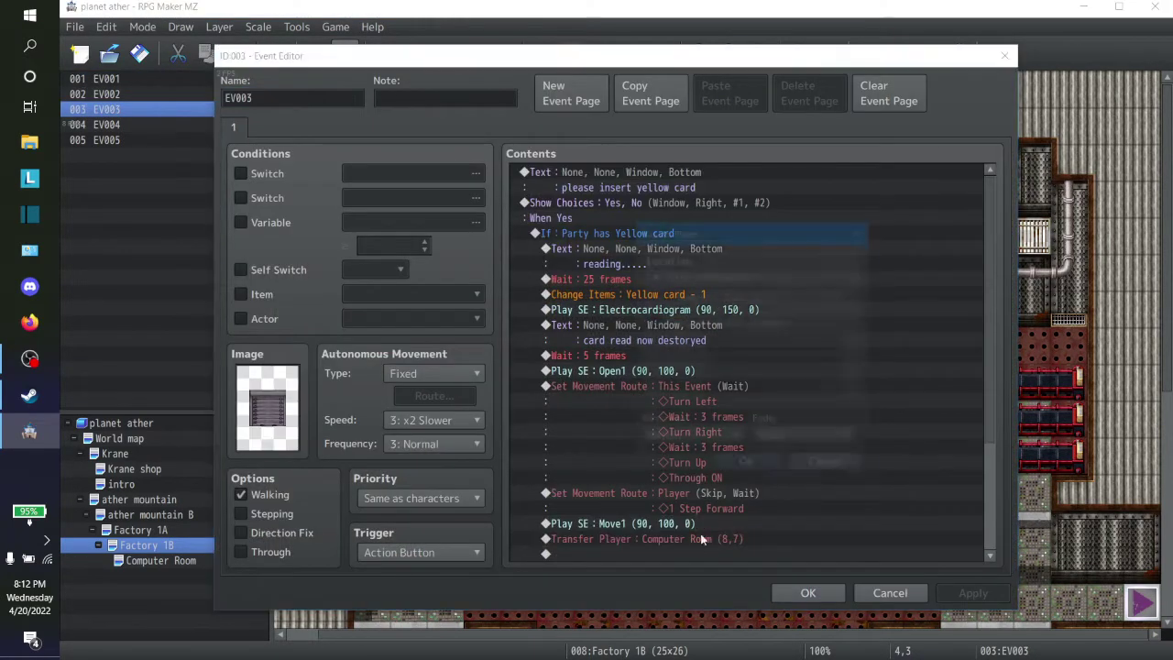
left_click(741, 296)
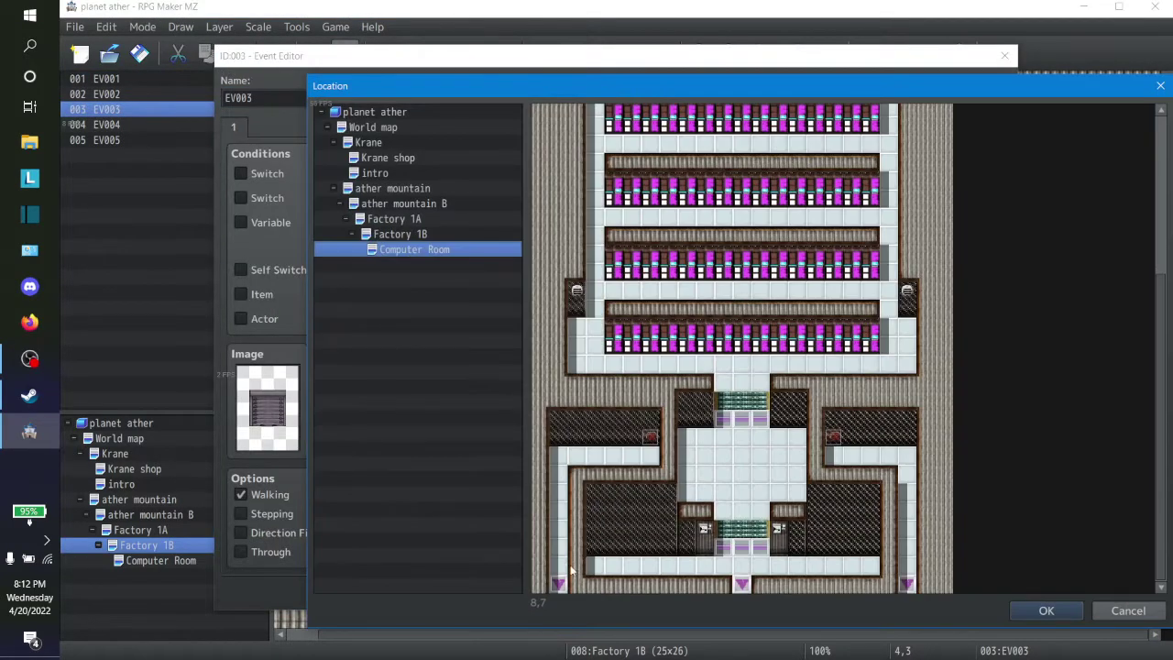
left_click(570, 570)
left_click(1045, 610)
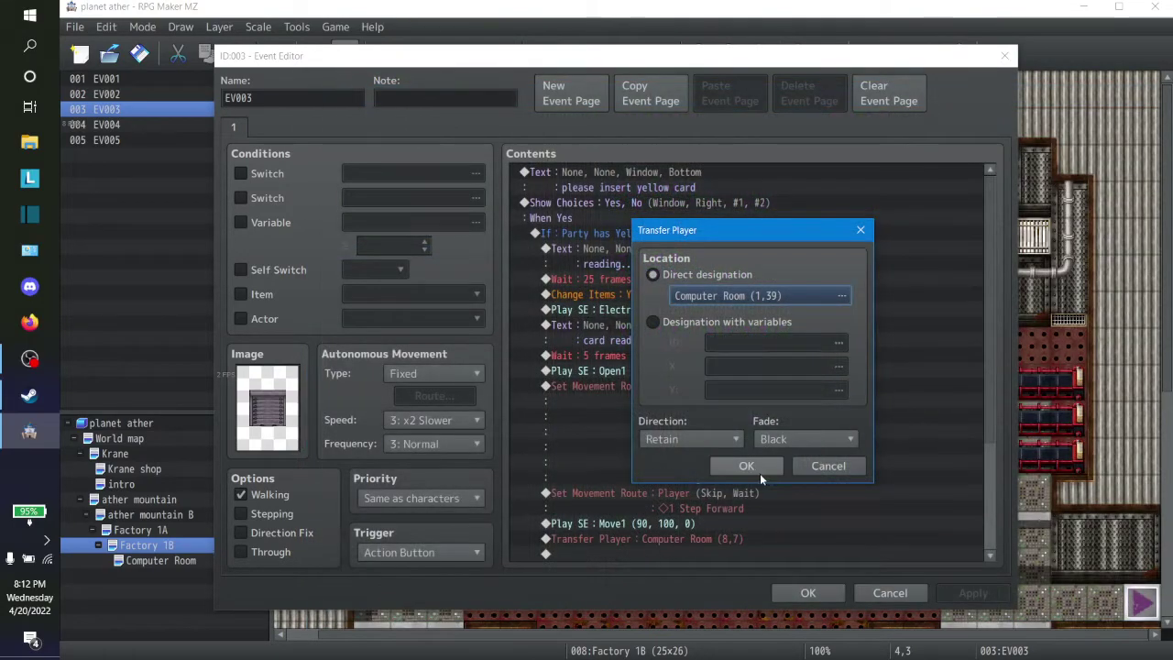
left_click(745, 465)
left_click(973, 593)
left_click(807, 592)
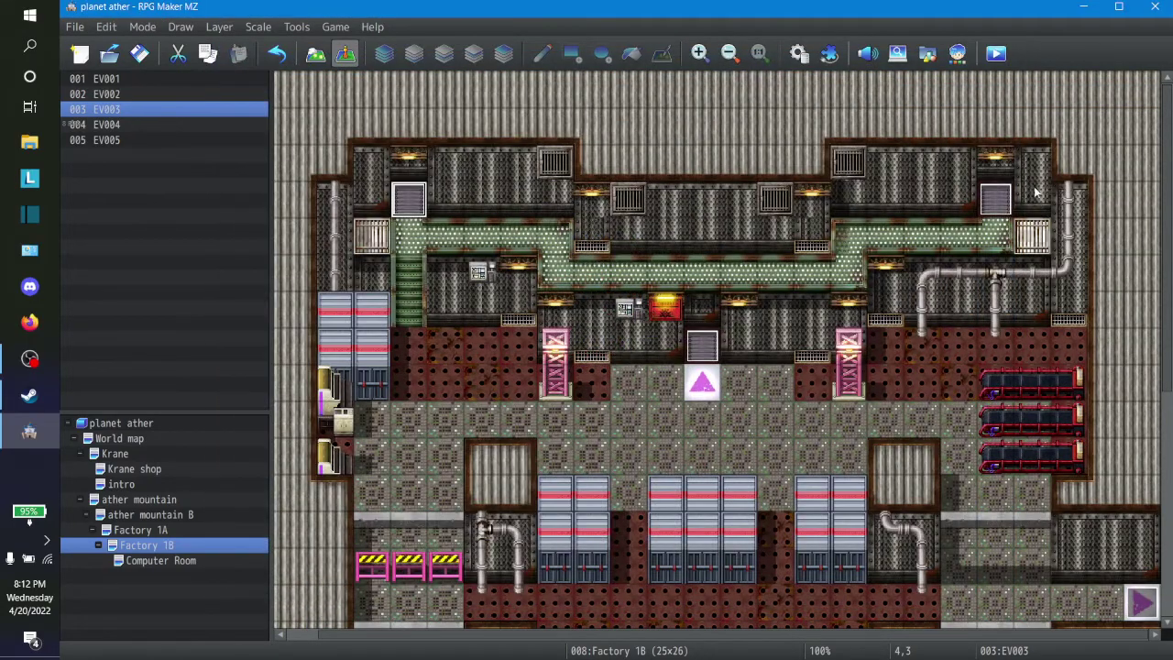
Change the Transfer Player destination in the green-card shutter event EV002 to Computer Room (20,39) and save the event
left_click(995, 199)
right_click(996, 203)
left_click(1033, 214)
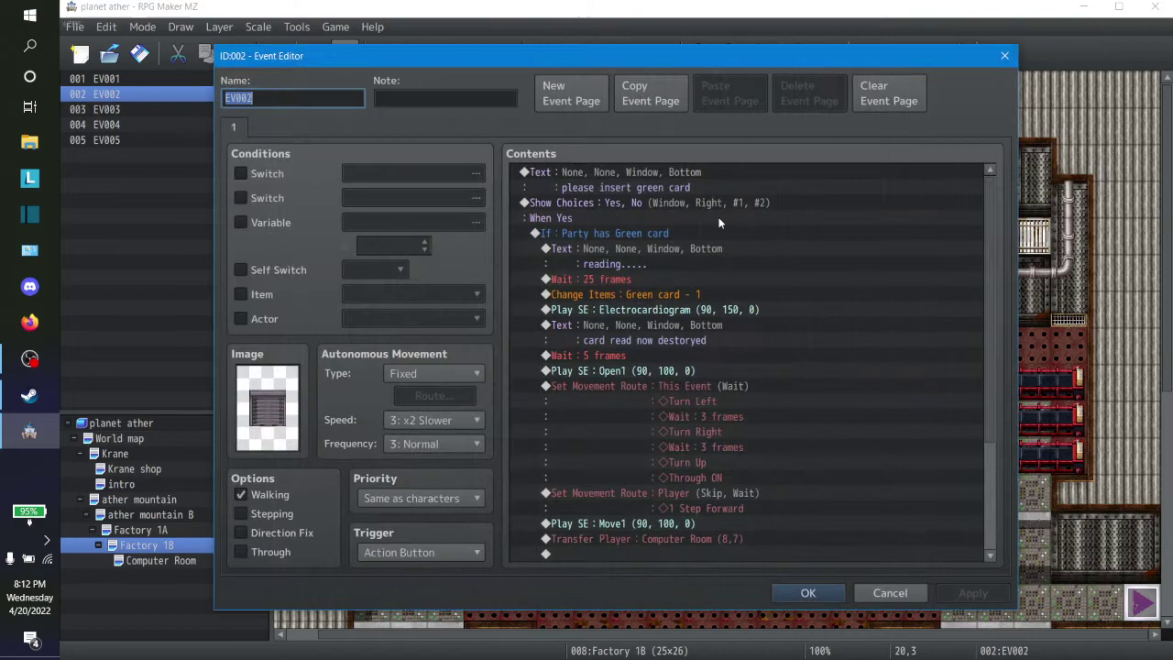
left_click(693, 540)
double_click(694, 541)
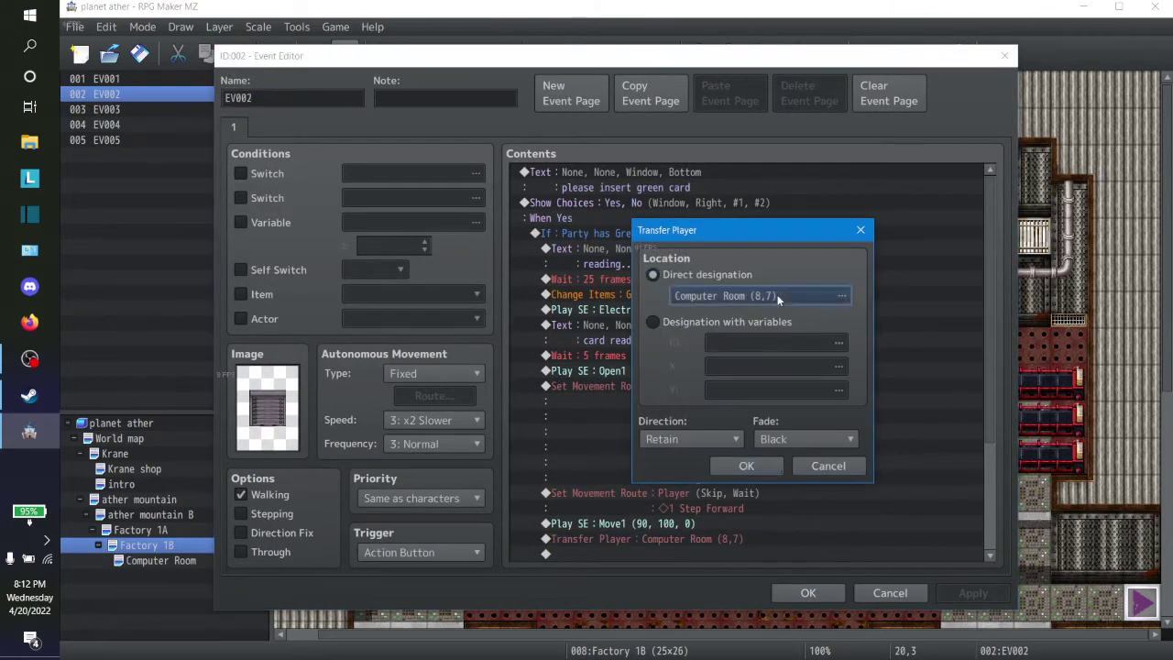
left_click(751, 293)
left_click(906, 579)
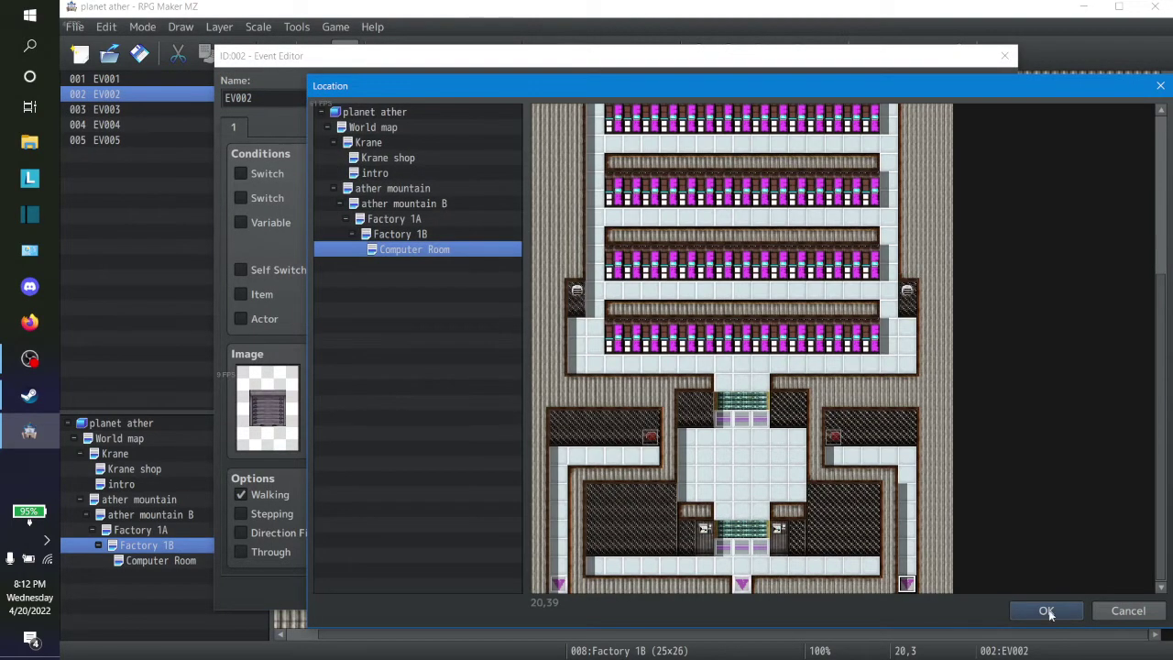
left_click(1044, 609)
left_click(747, 465)
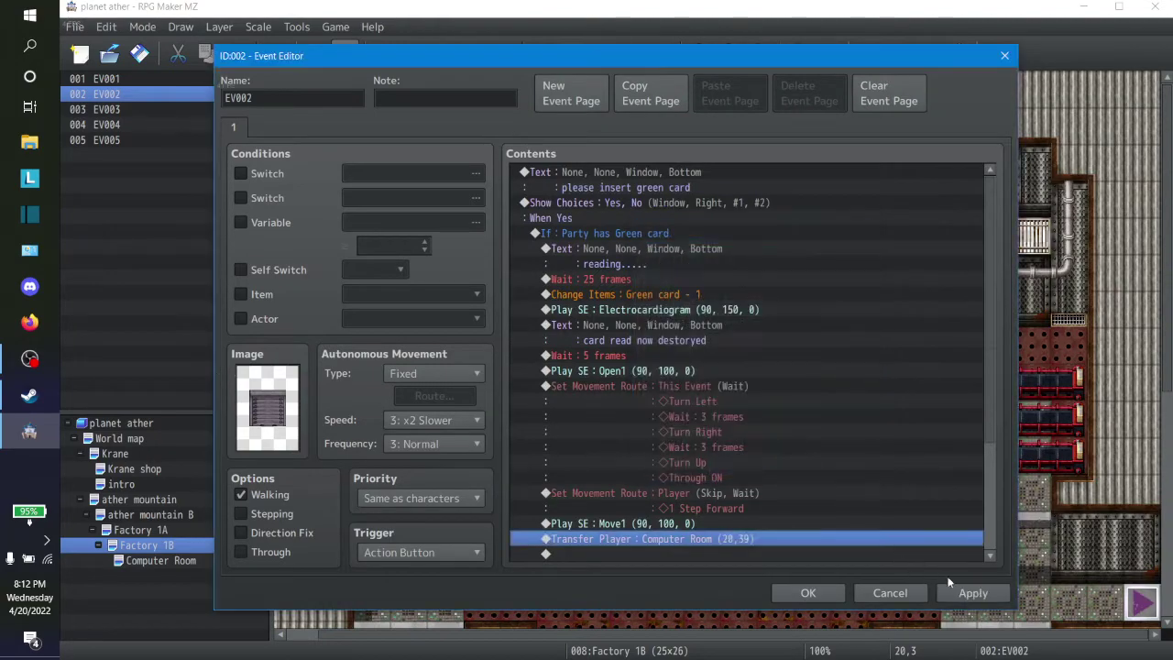
left_click(973, 592)
left_click(821, 592)
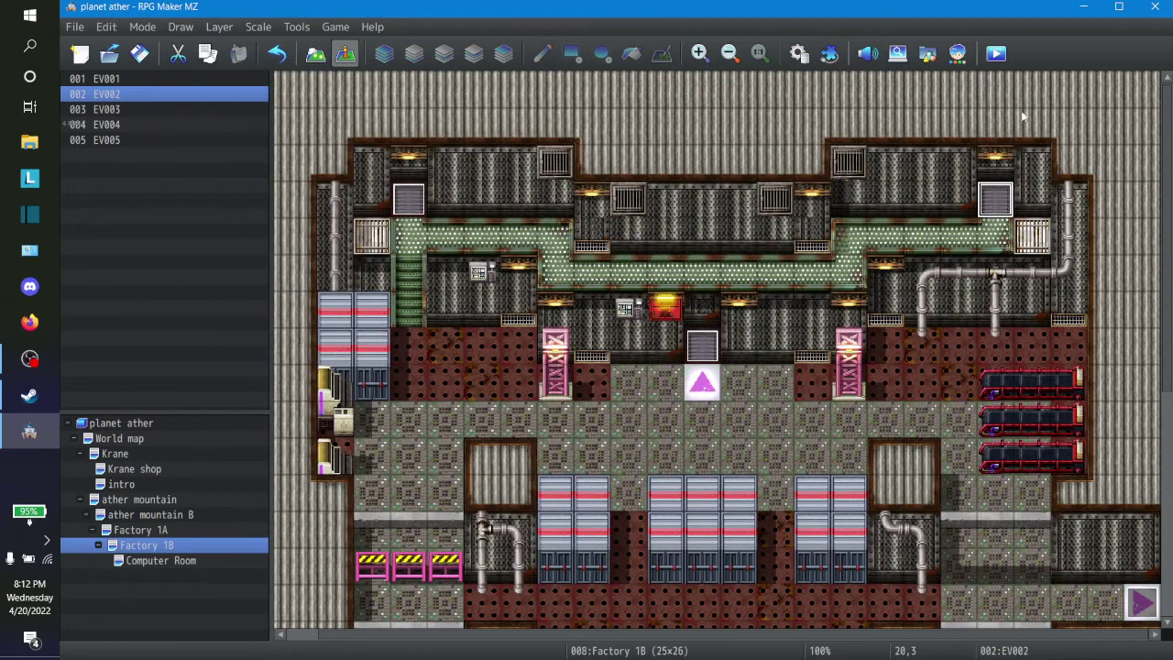
Save the game changes, start a playtest and continue from the File 1 save
left_click(996, 53)
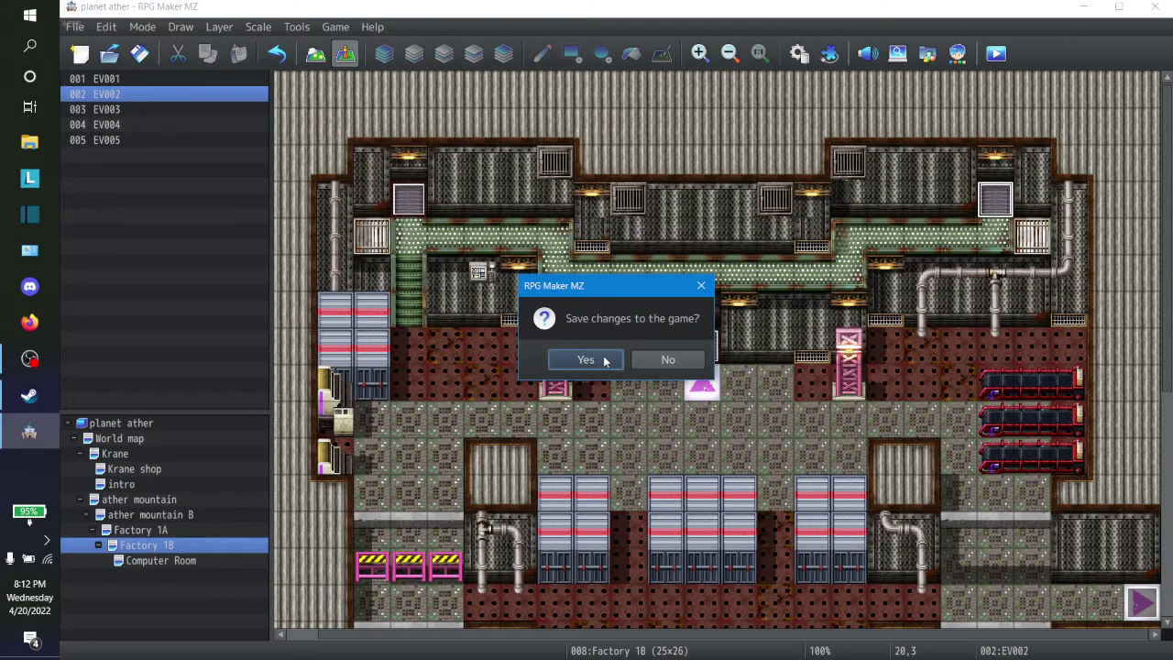
left_click(602, 359)
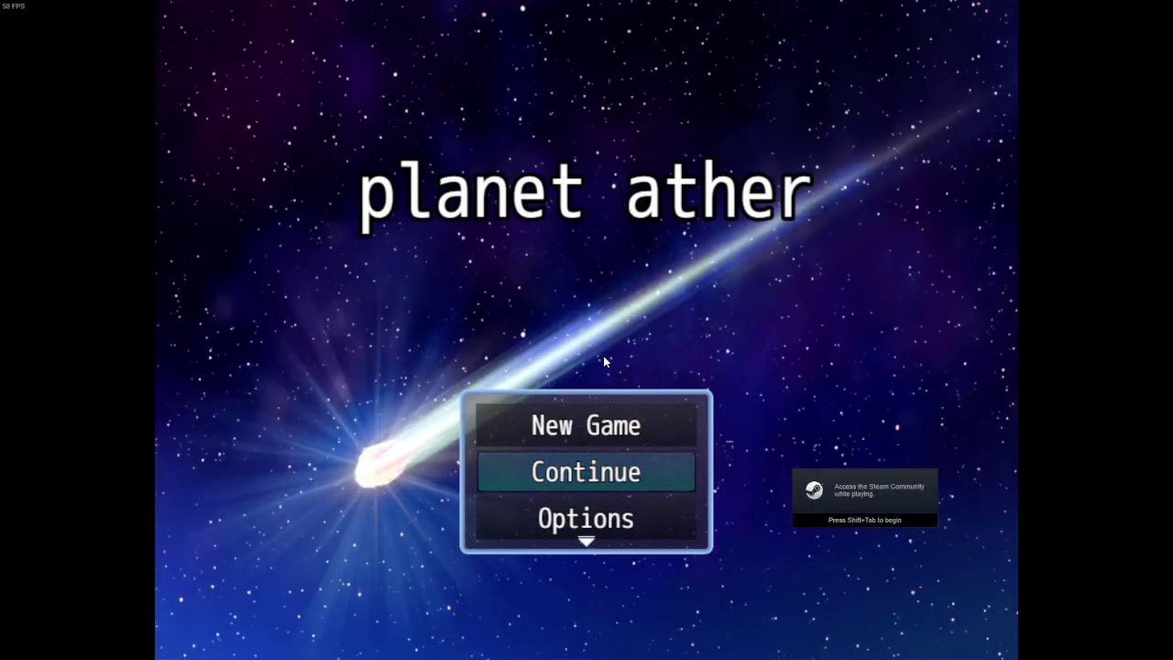
key("Return")
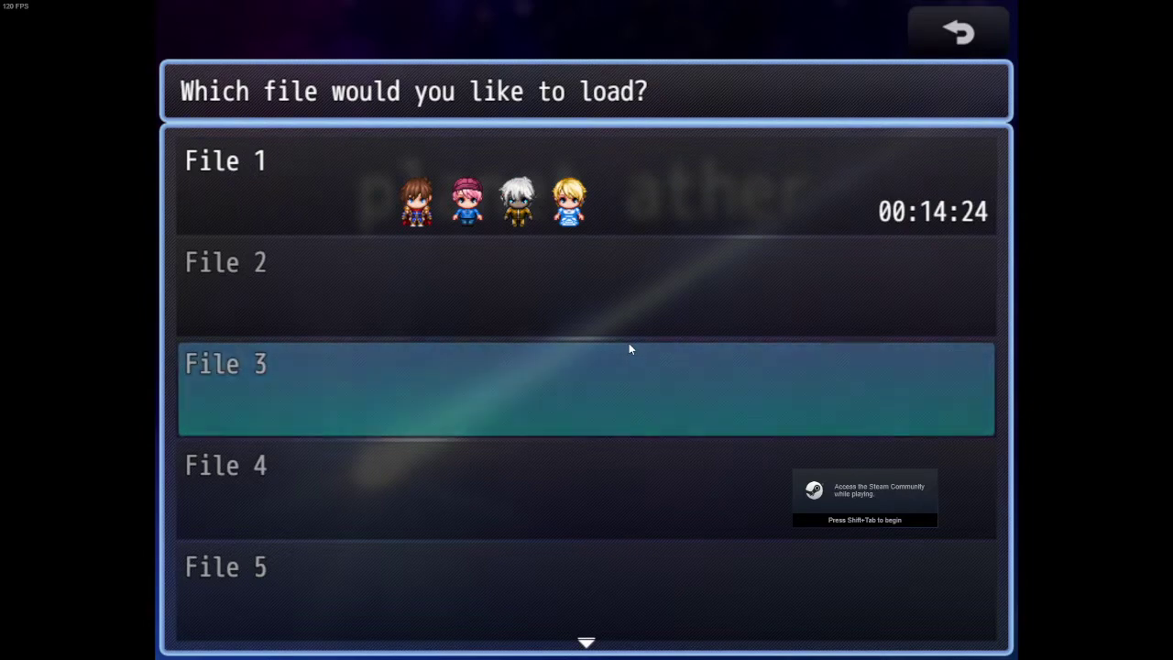
left_click(633, 174)
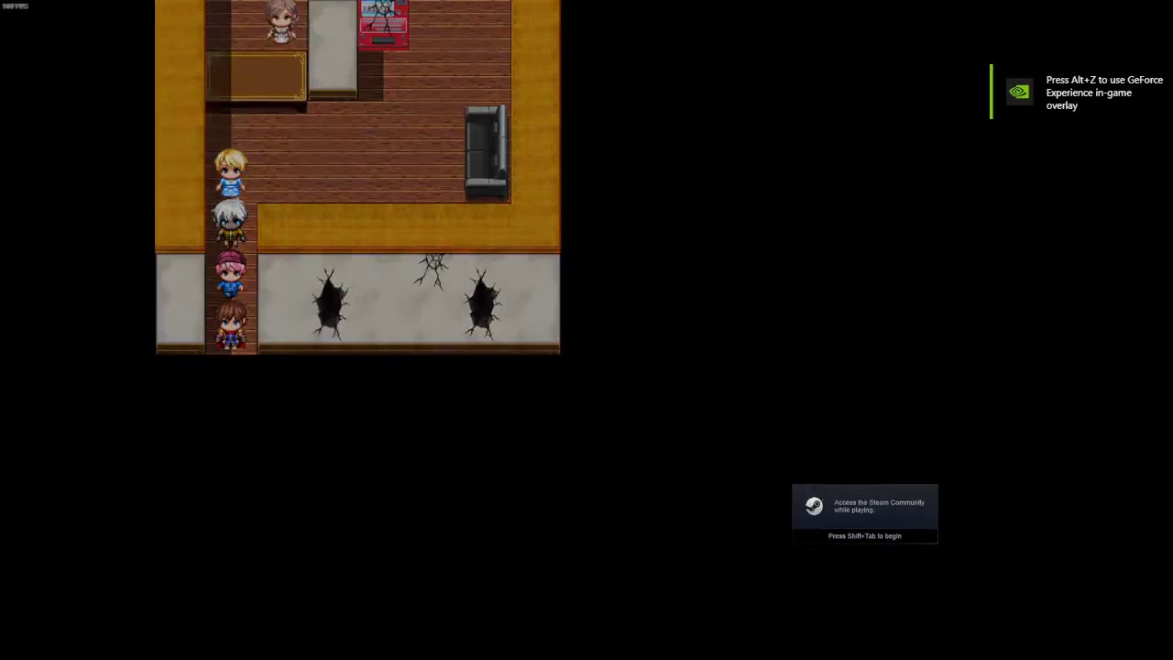
Leave the shop and walk the party up Krane's main road onto the Ather world map
key("Right")
key("Up")
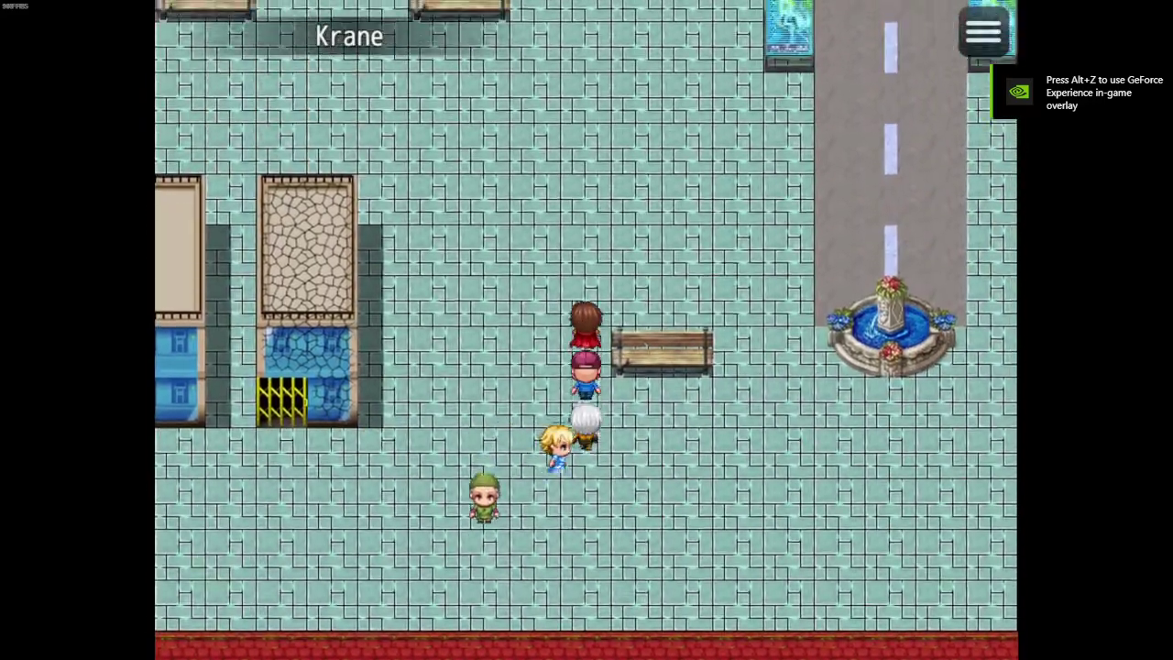
key("Right")
key("Up")
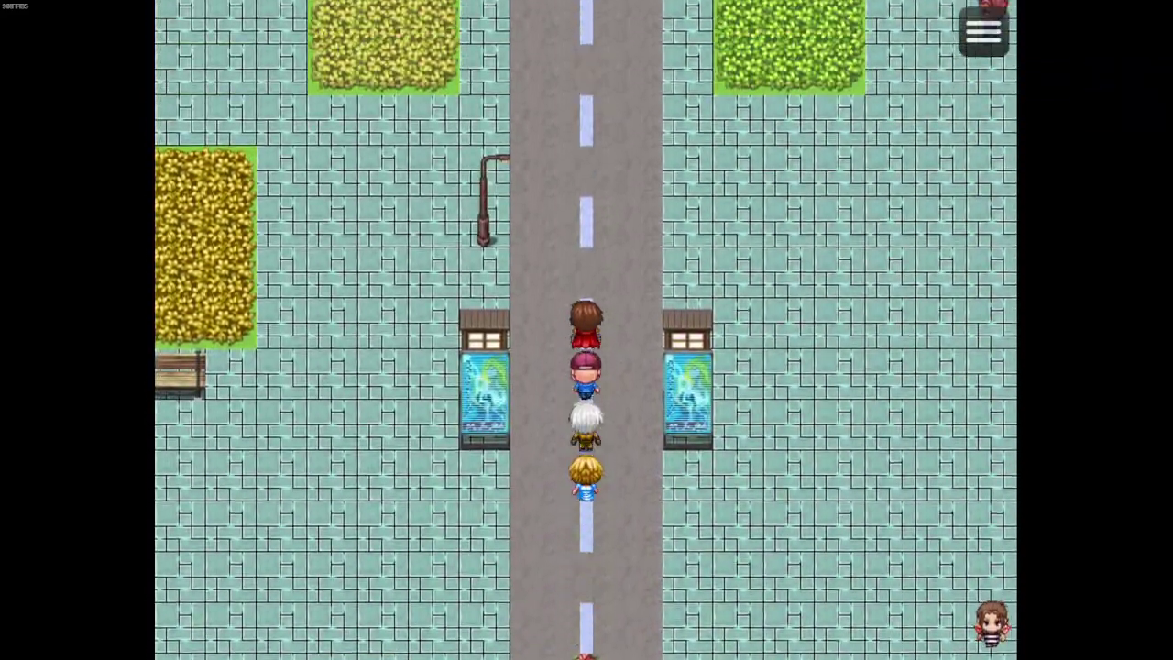
key("Up")
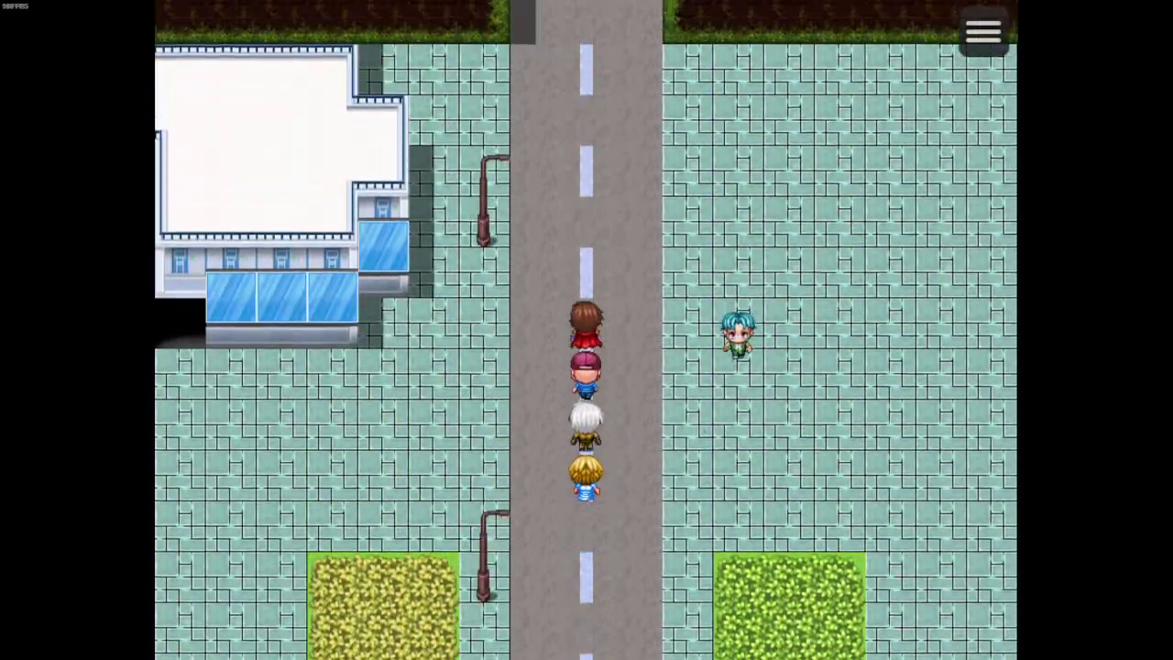
key("Up")
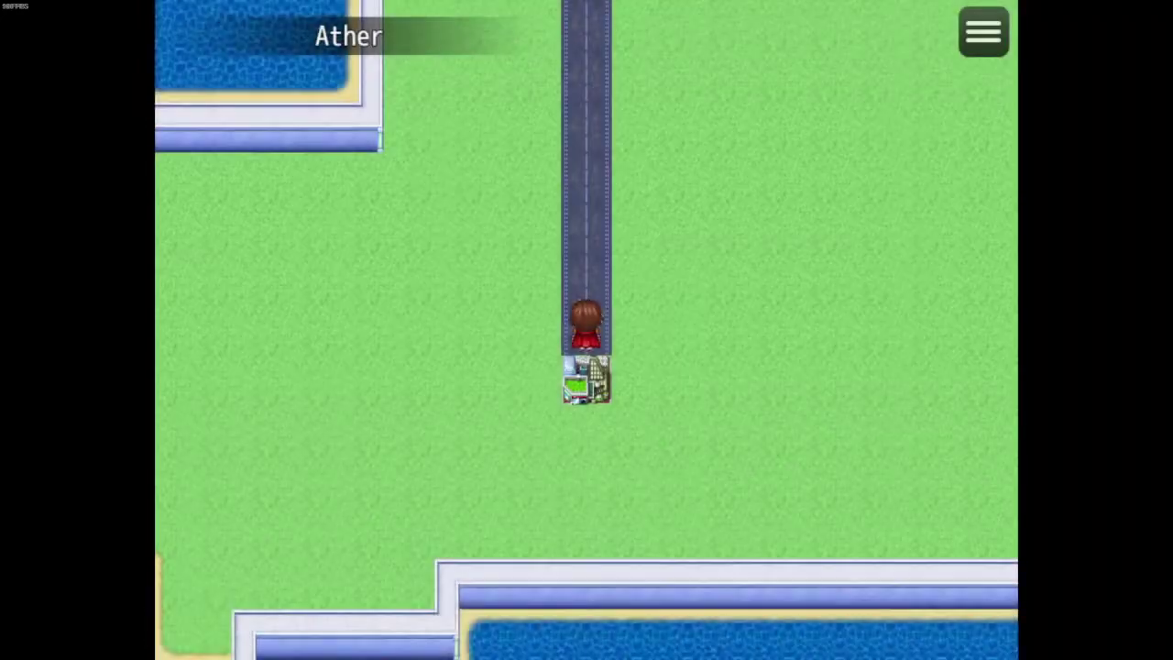
Follow the world map road to the tunnel and lead the party through ather mountain toward the factory
key("Right")
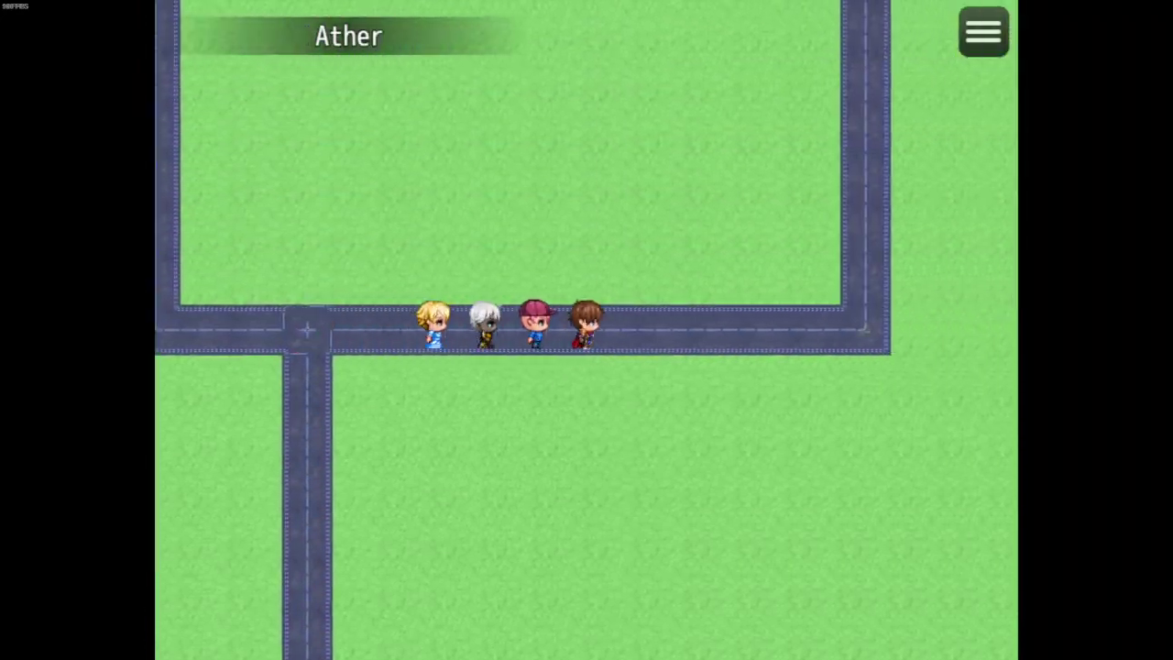
key("Up")
key("Up")
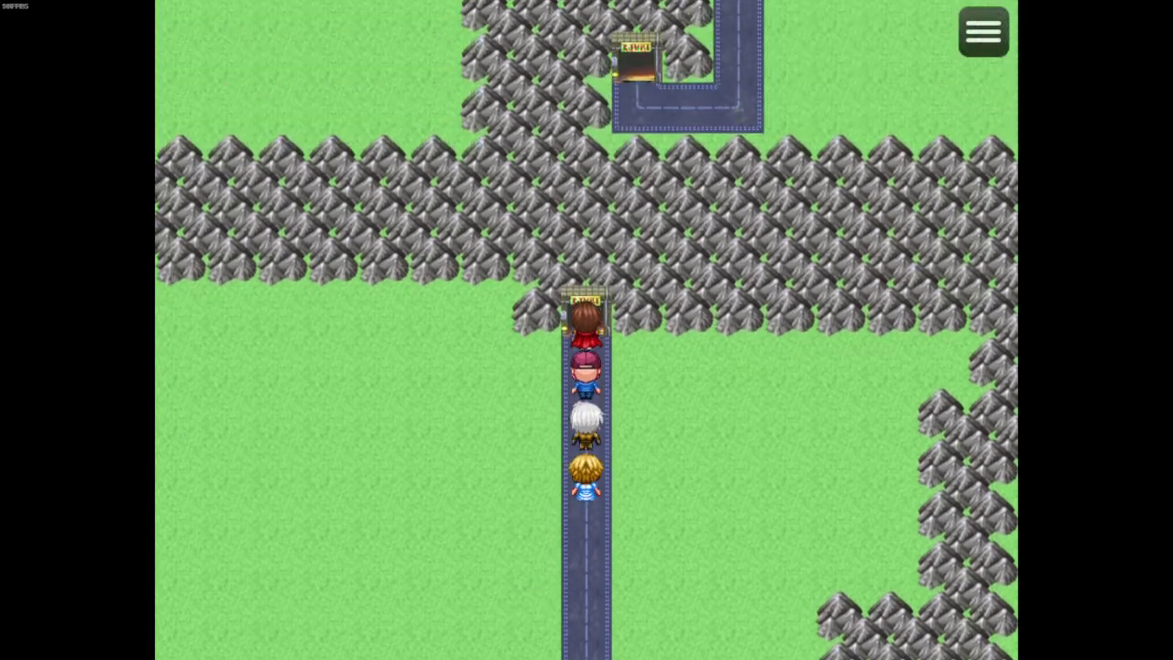
key("Up")
key("Left")
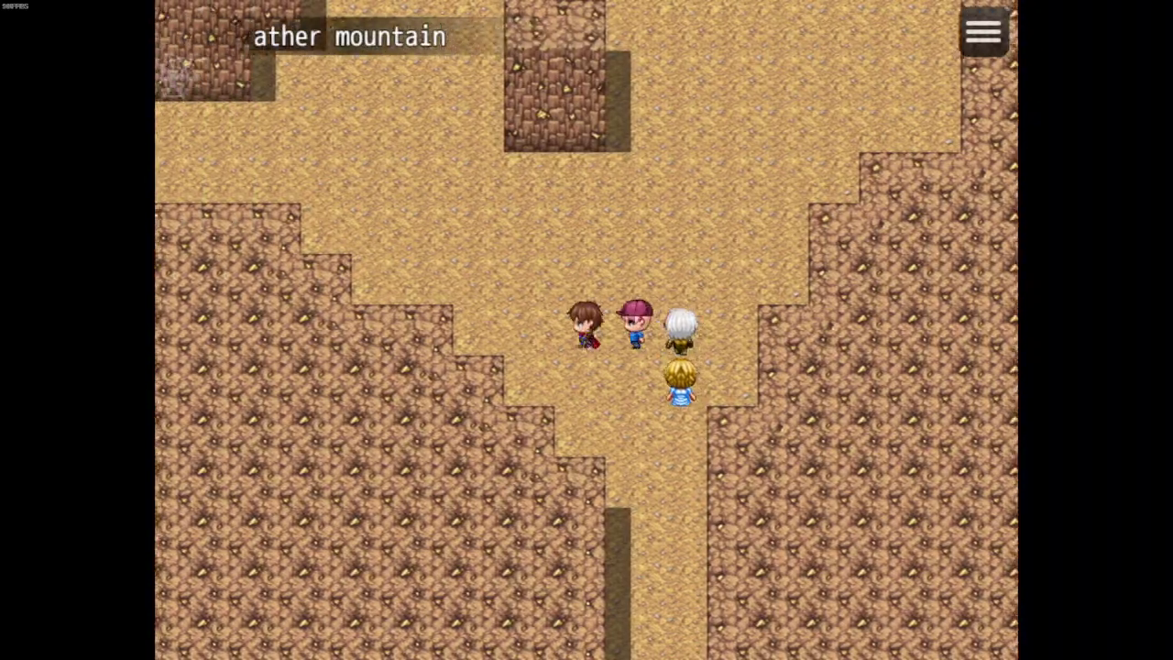
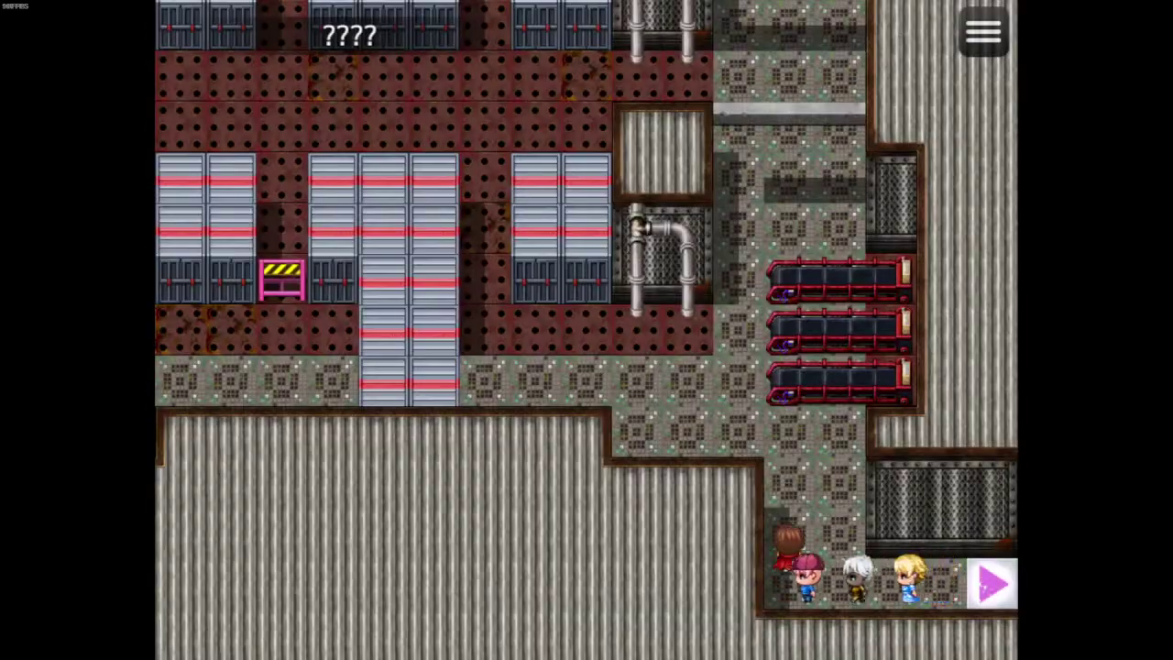
Test the red chest beside the computers in the first factory map, collecting its card, and cross the upper walkway westward
key("Up")
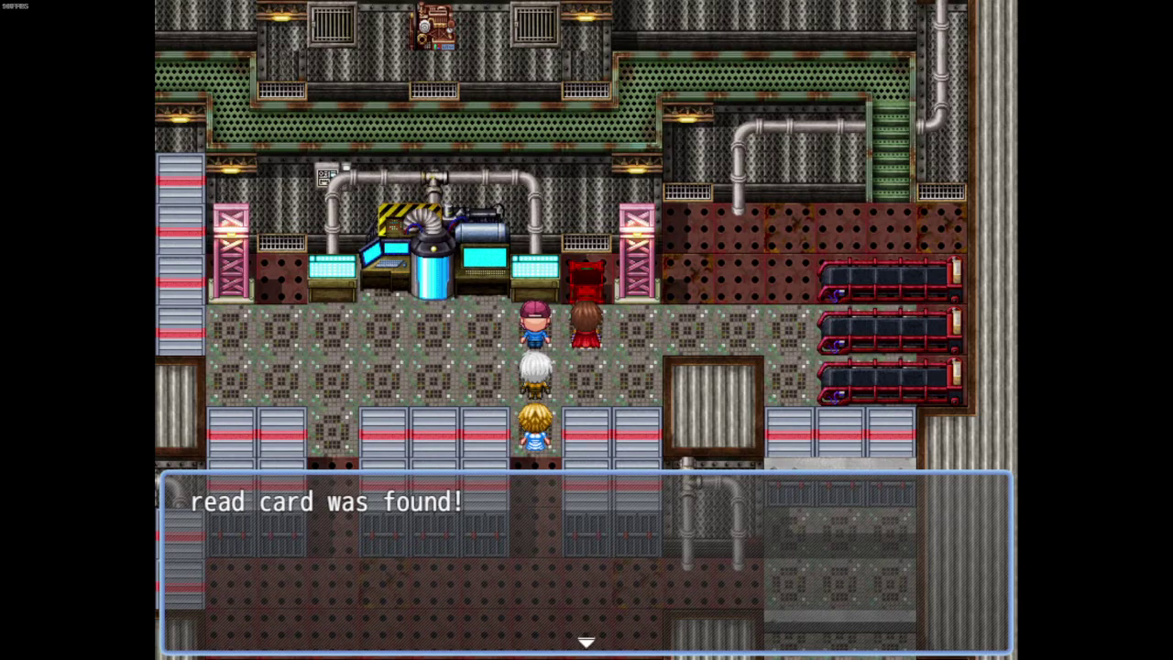
key("Return")
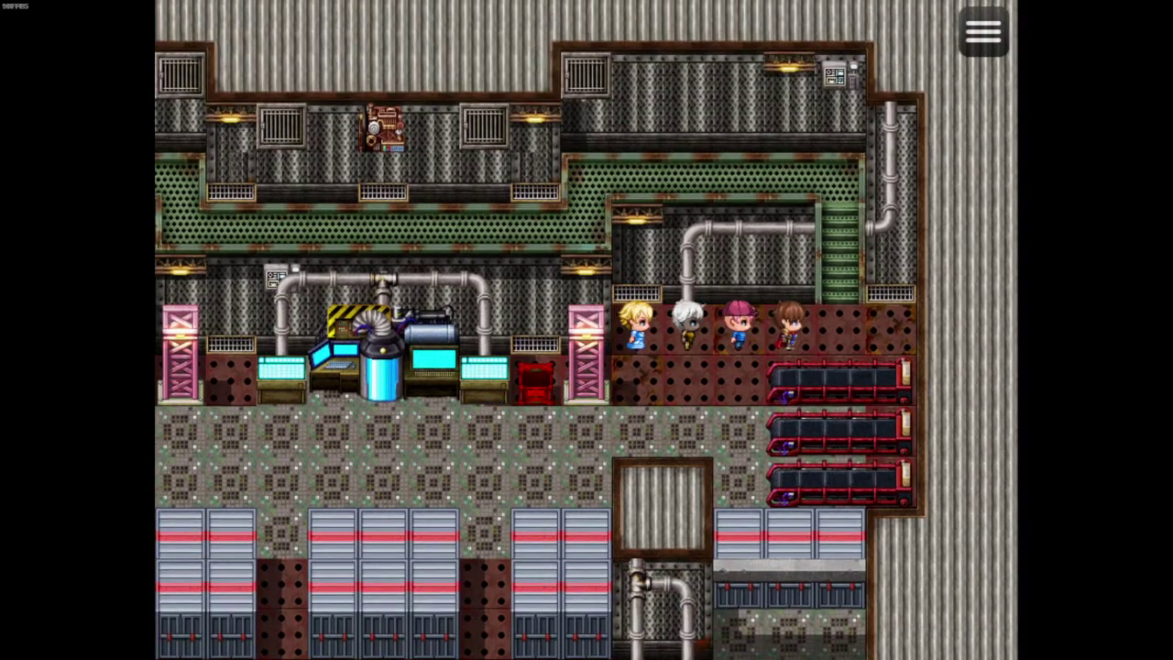
key("Right")
key("Up")
key("Left")
key("Down")
key("Left")
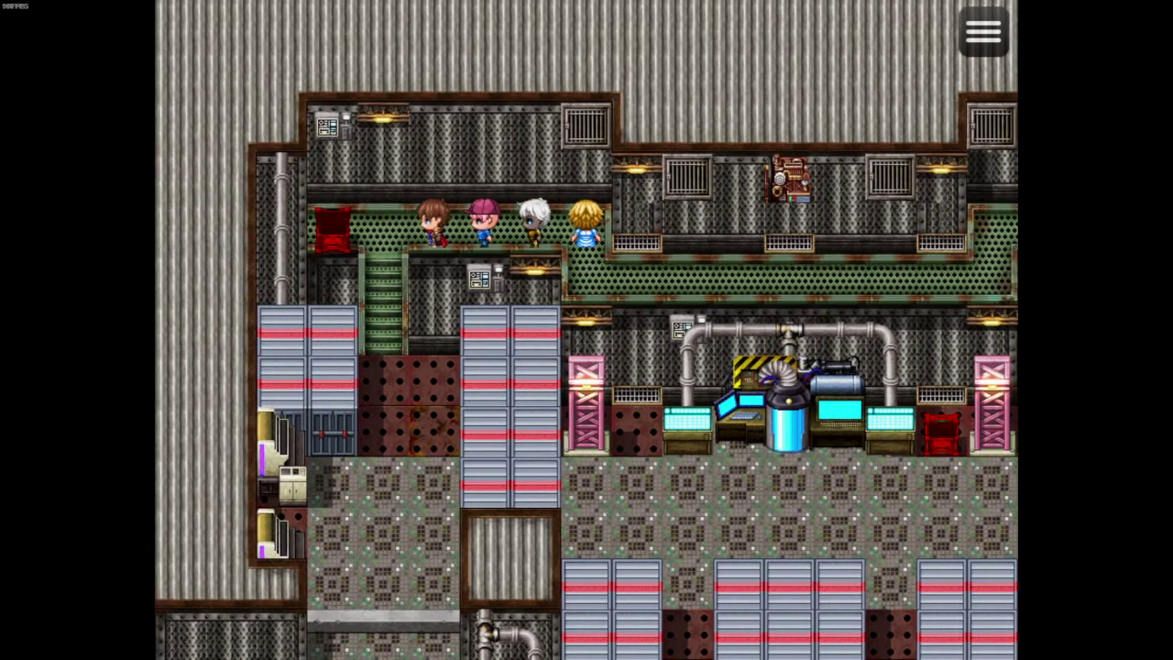
Go down to the first factory map's lower area and leave through its western exit into Factory 1B
key("Down")
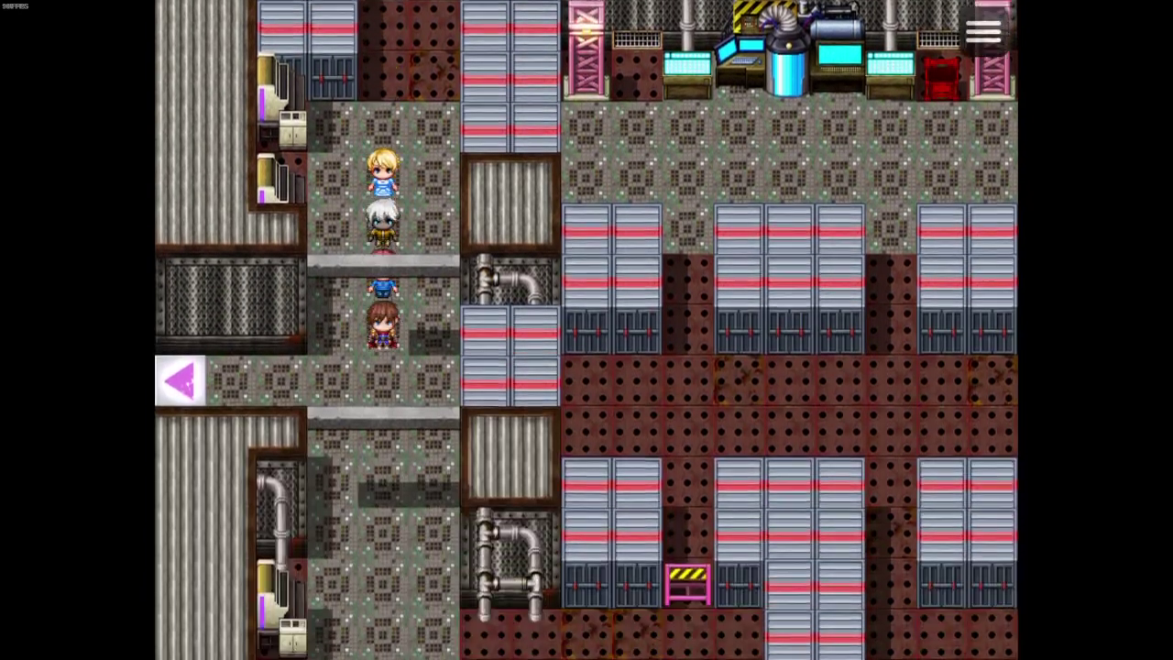
key("Right")
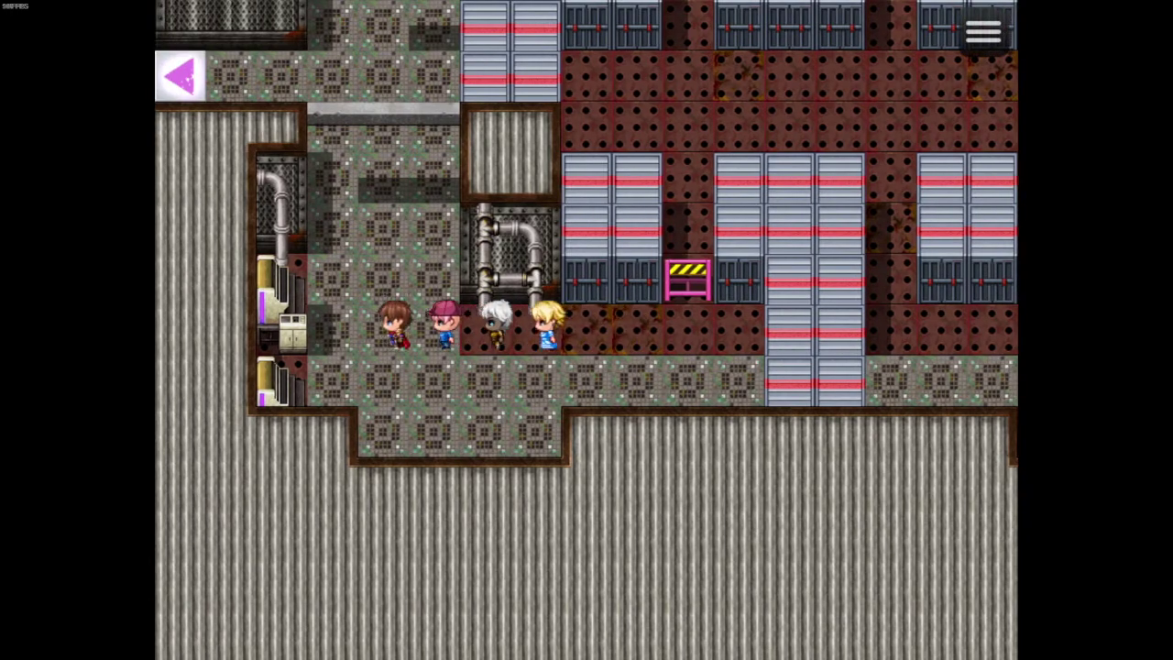
key("Up")
key("Left")
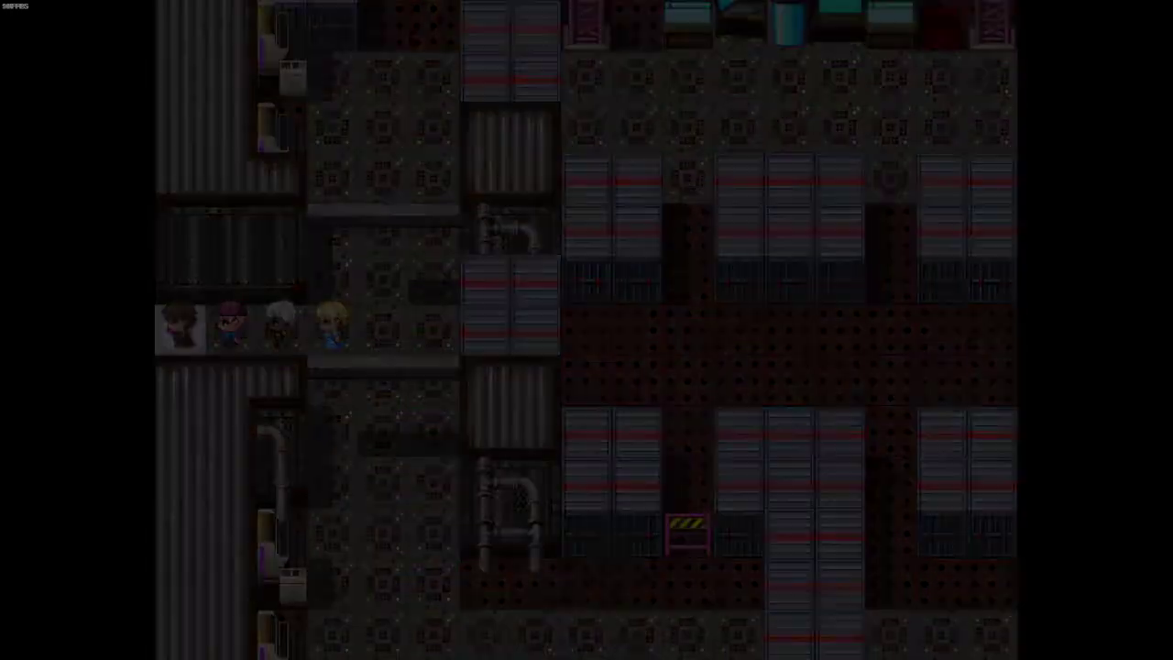
Walk through Factory 1B's container aisles to the central shutter door and agree to insert the red card
key("Left")
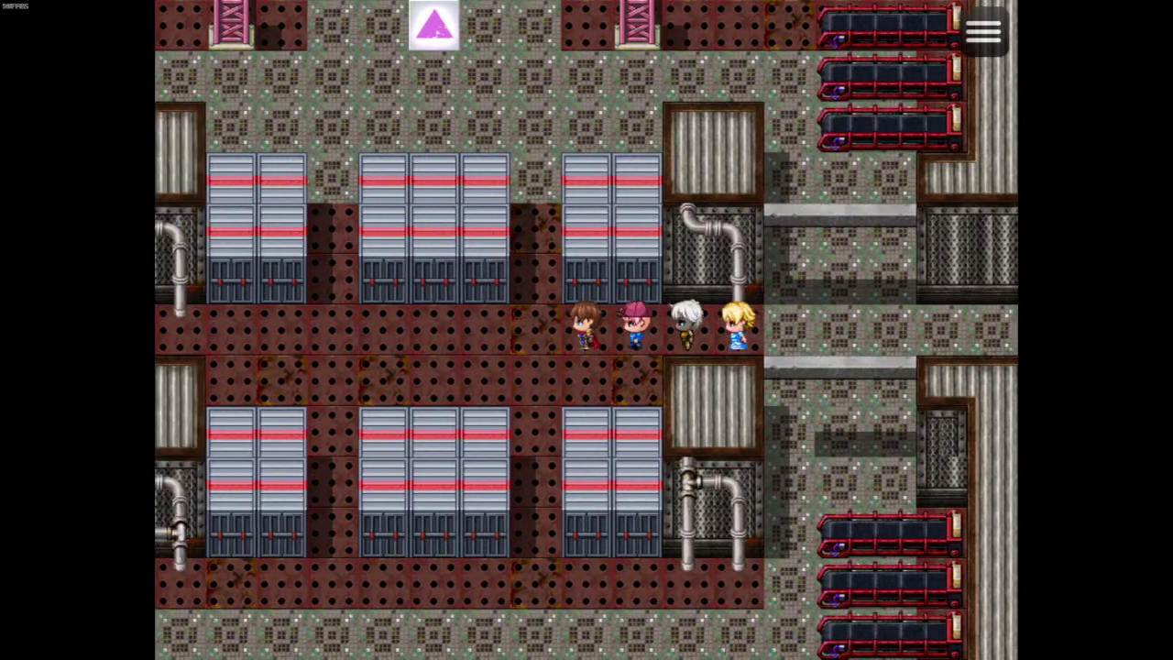
key("Down")
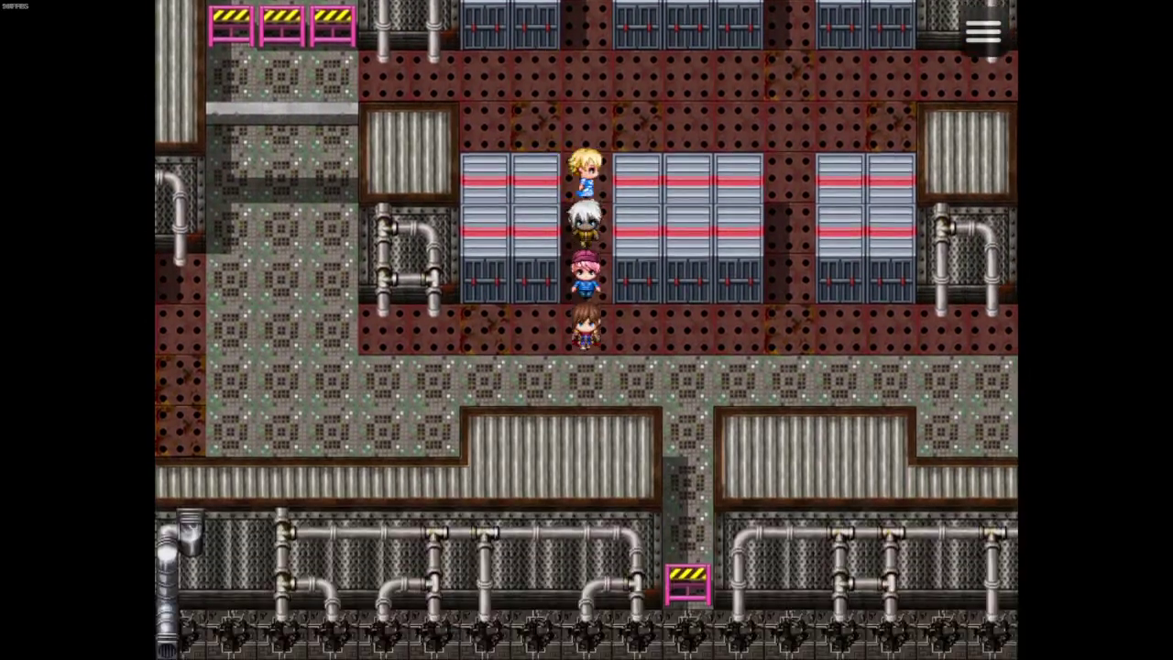
key("Left")
key("Right")
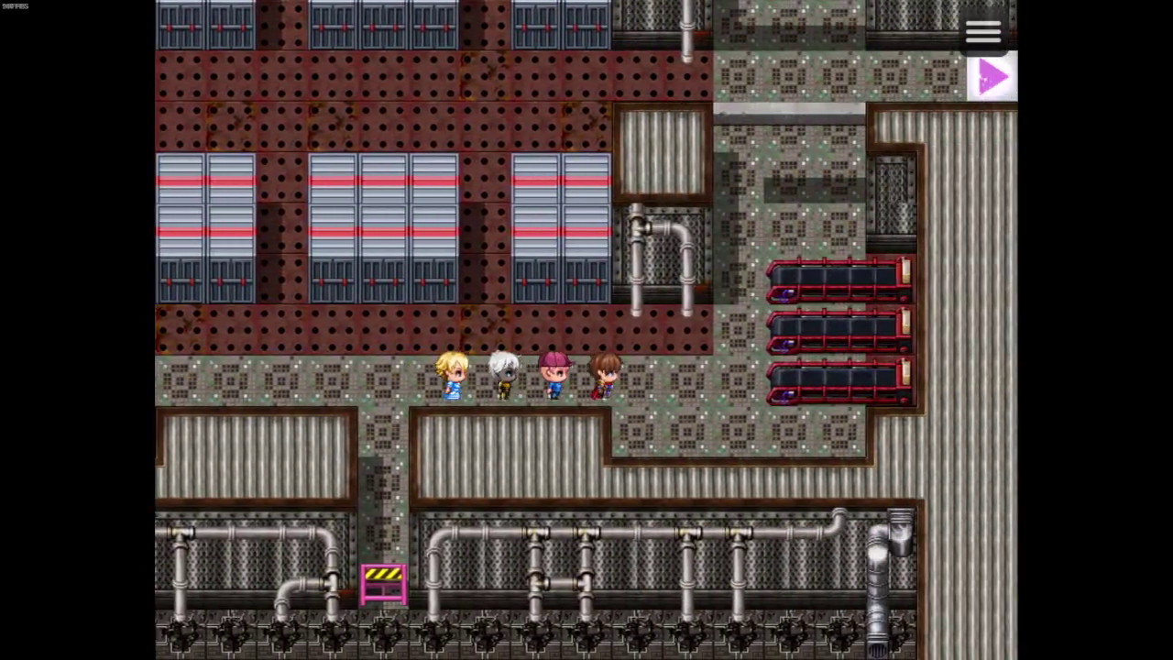
key("Left")
key("Up")
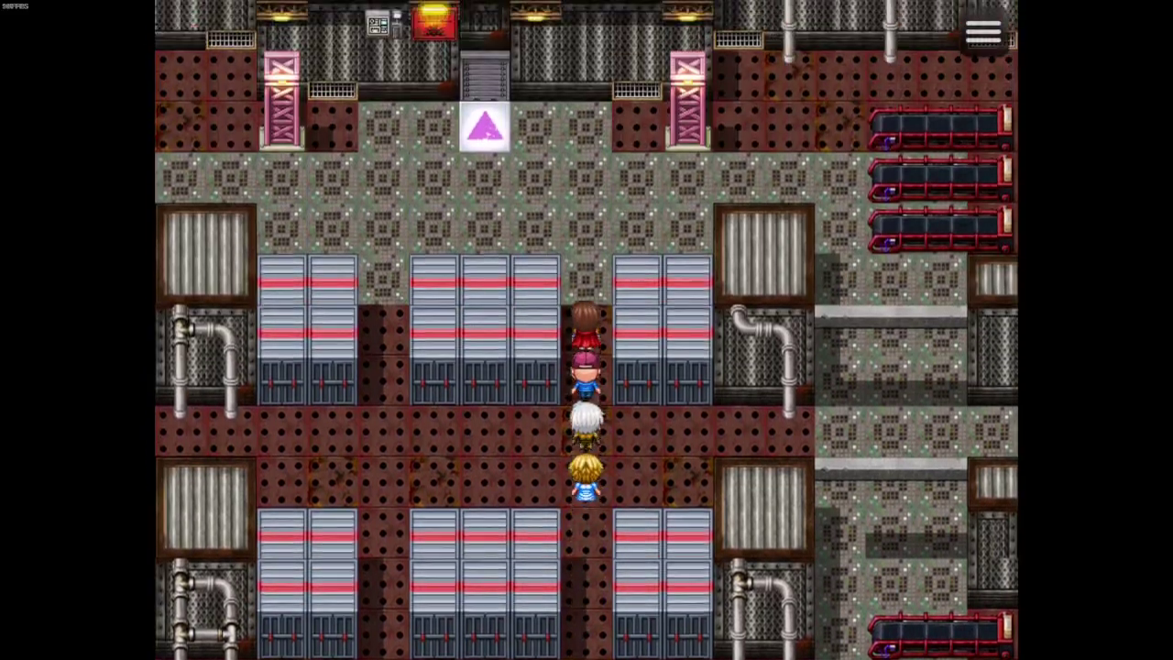
key("Up")
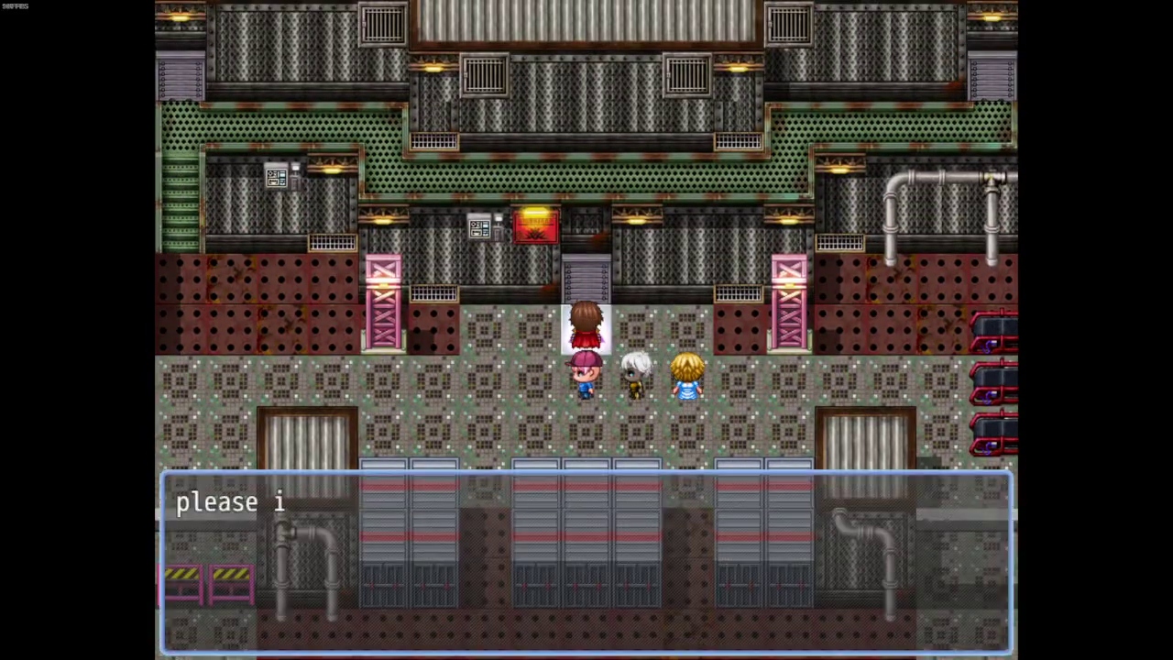
key("Return")
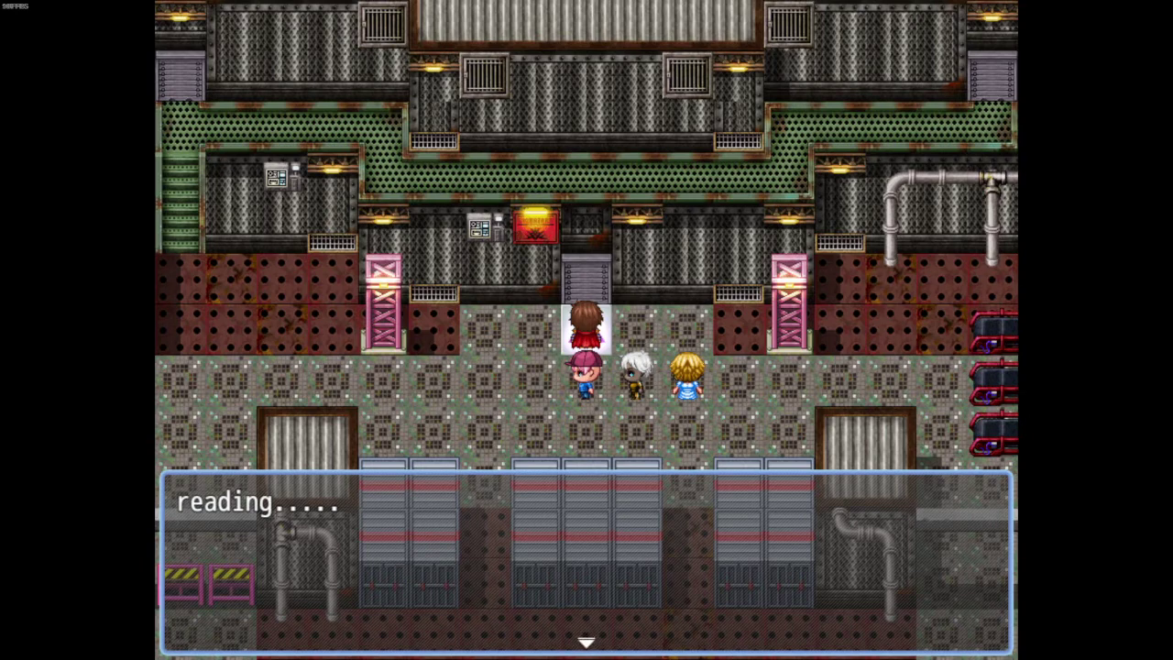
Finish the card reader dialogue to enter the Computer Room, and leave through its southern exit back to Factory 1B
key("Return")
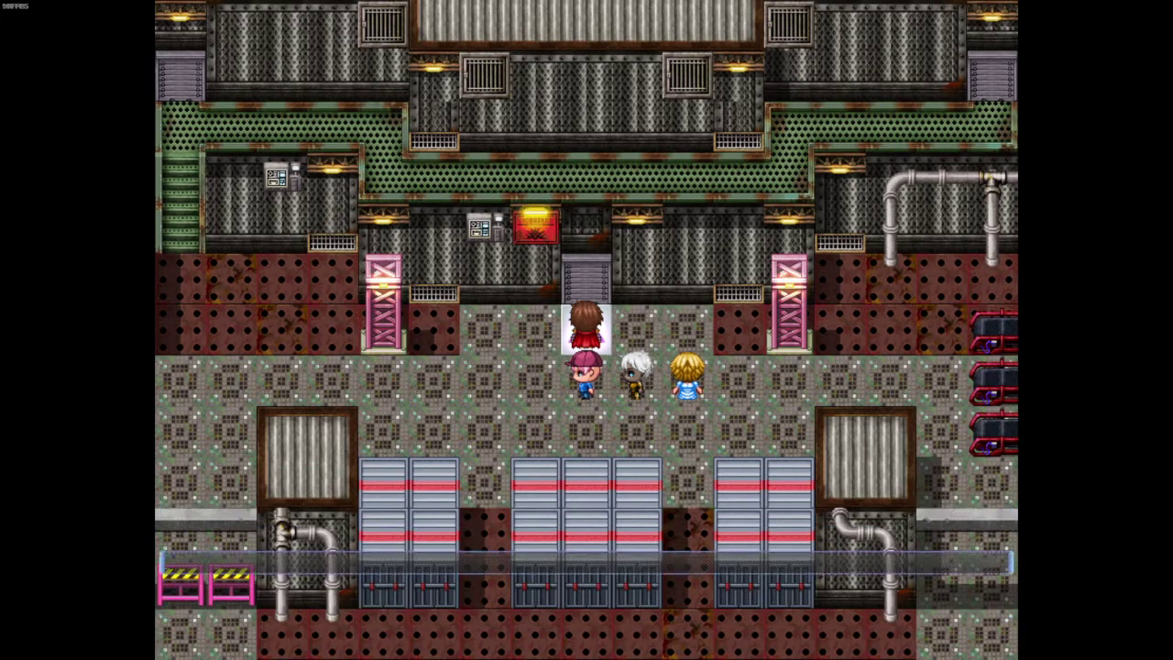
key("Return")
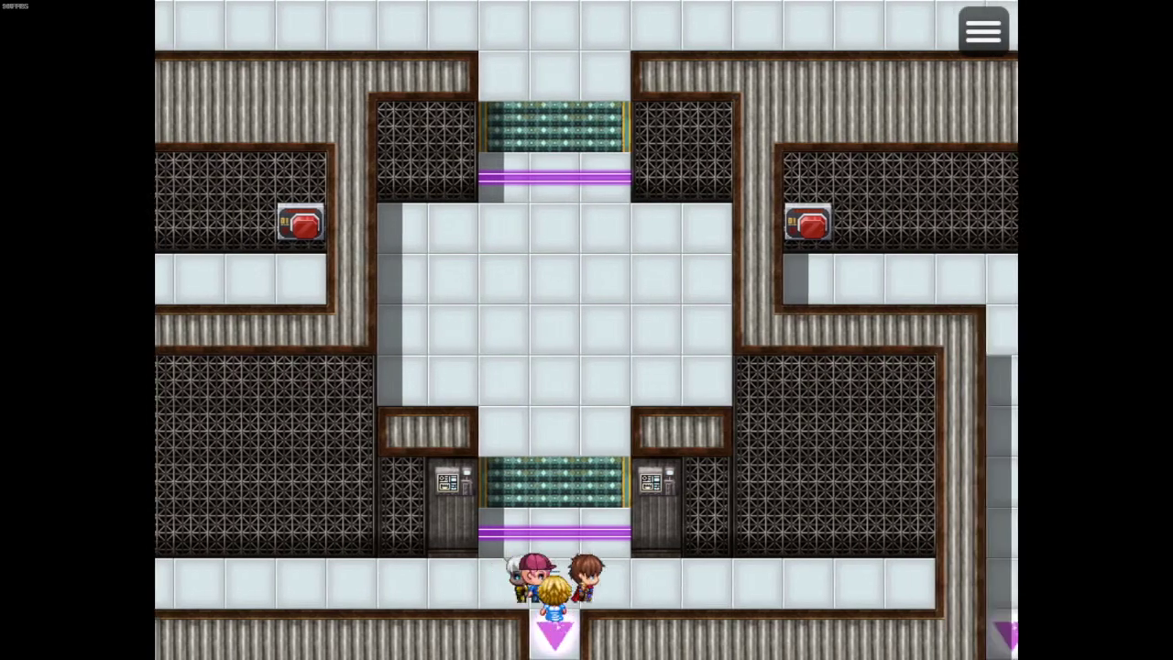
key("Right")
key("Left")
key("Down")
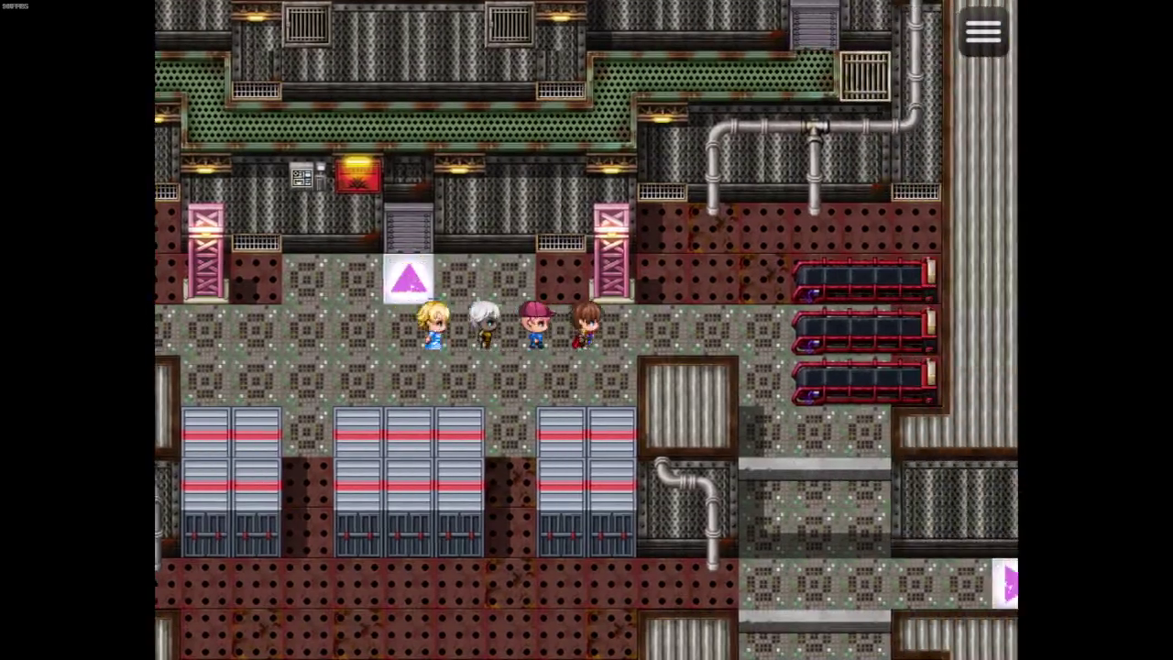
Walk the party down Factory 1B's eastern side and westward along the lower aisle beneath the containers
key("Right")
key("Down")
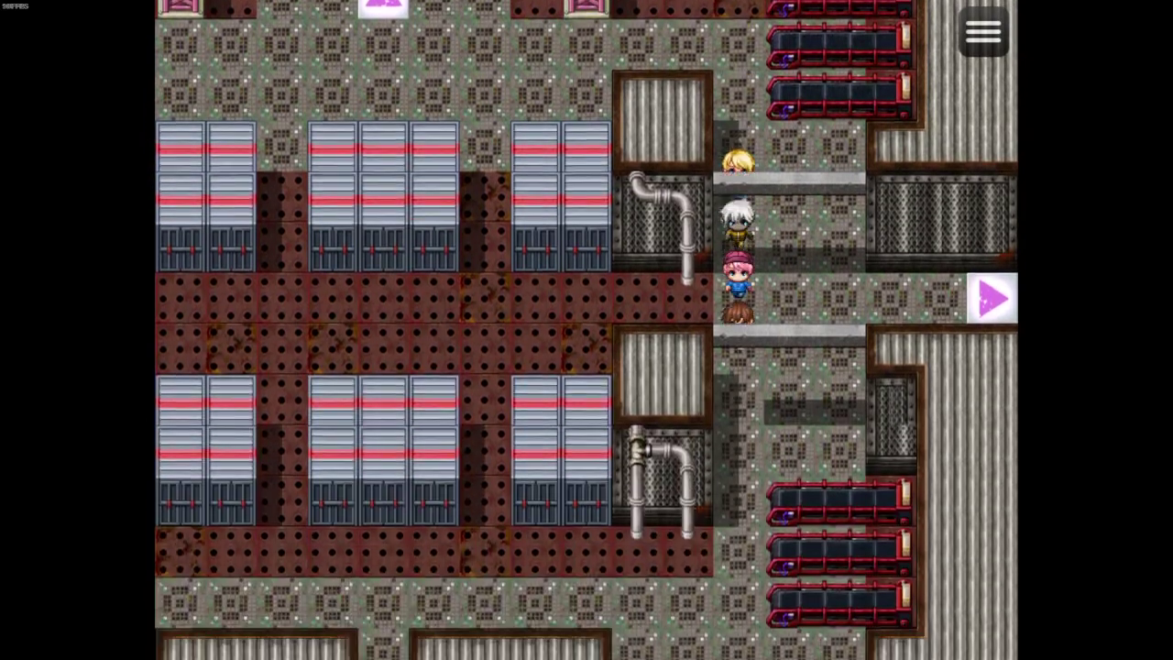
key("Left")
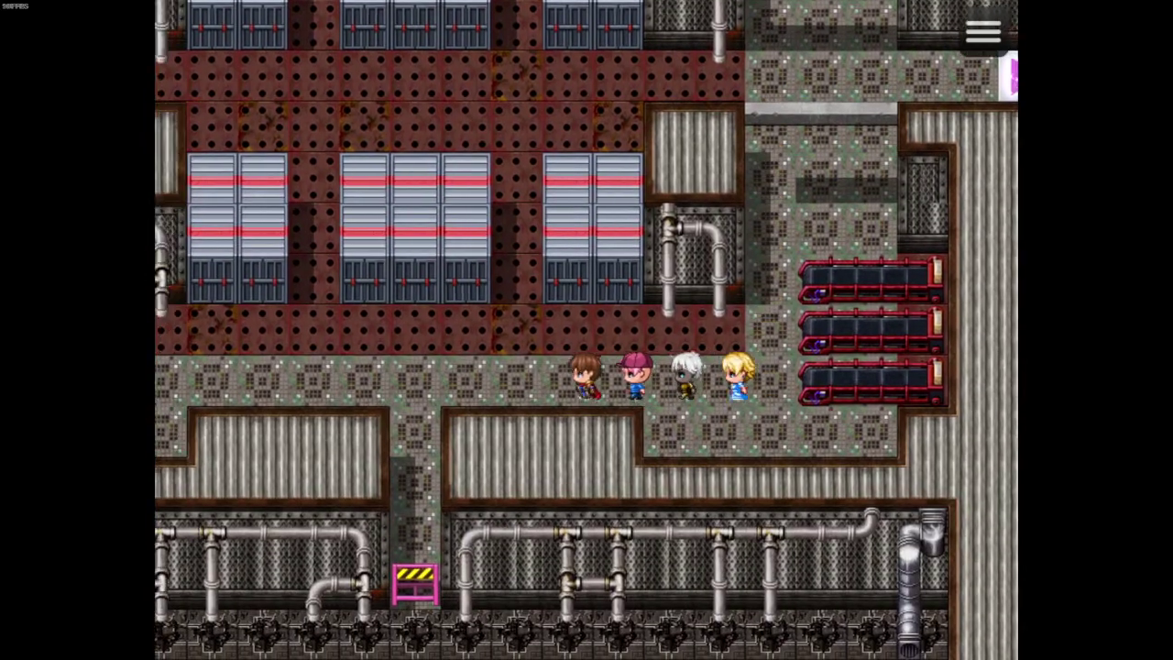
key("Left")
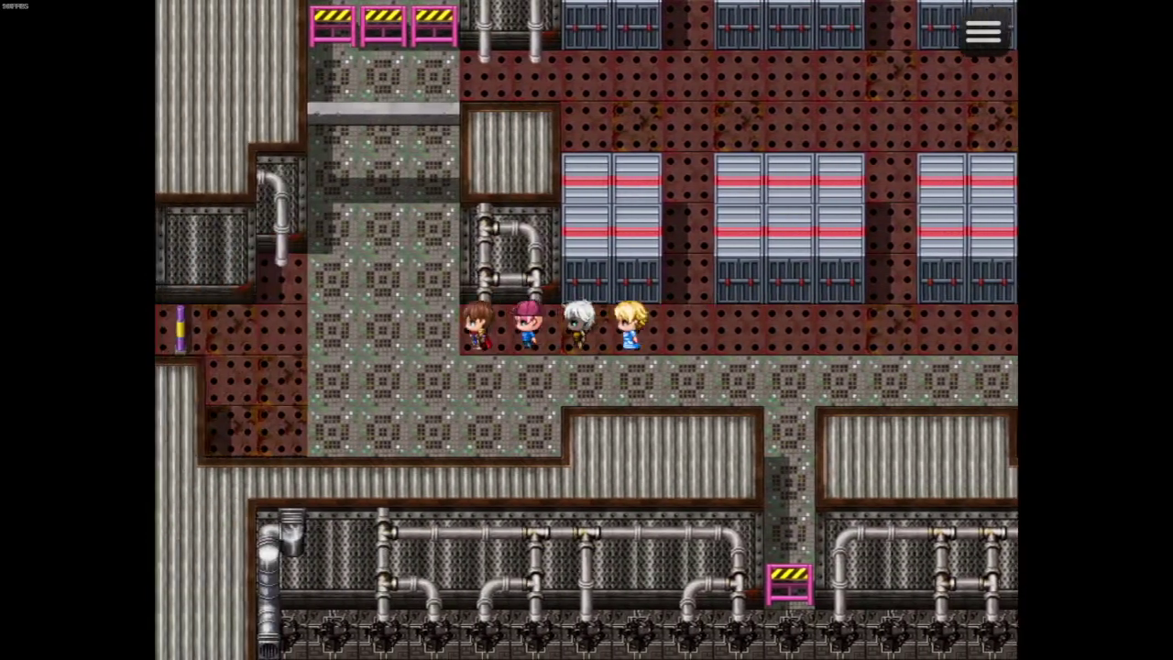
key("Right")
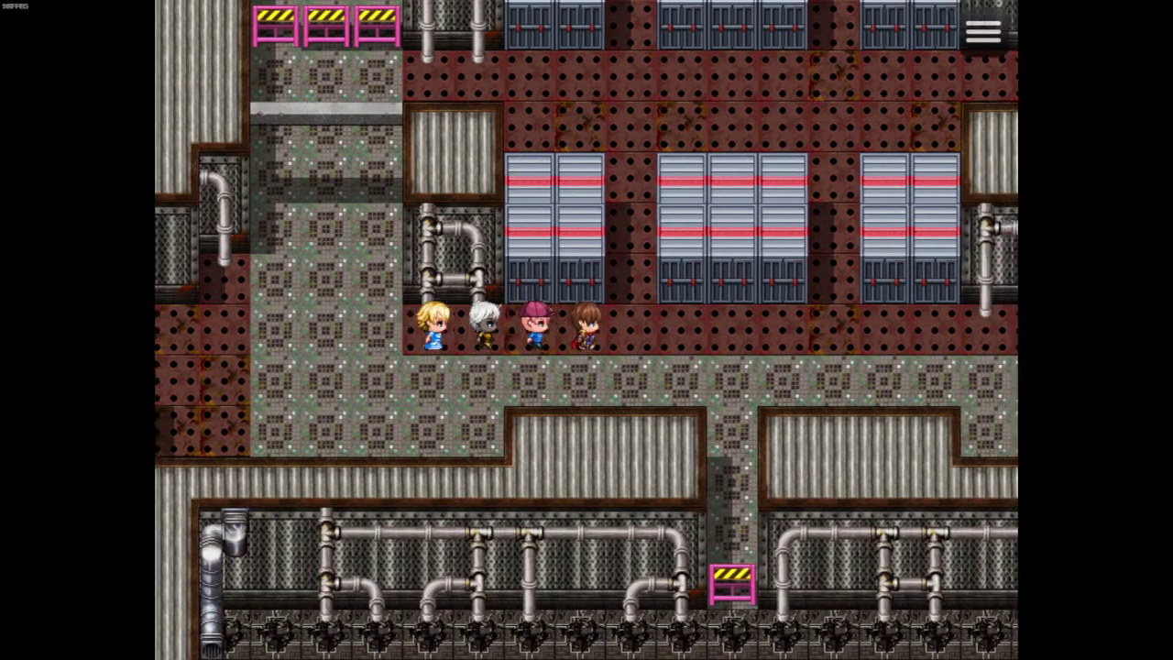
End the playtest and close the game window to return to the editor
key("Escape")
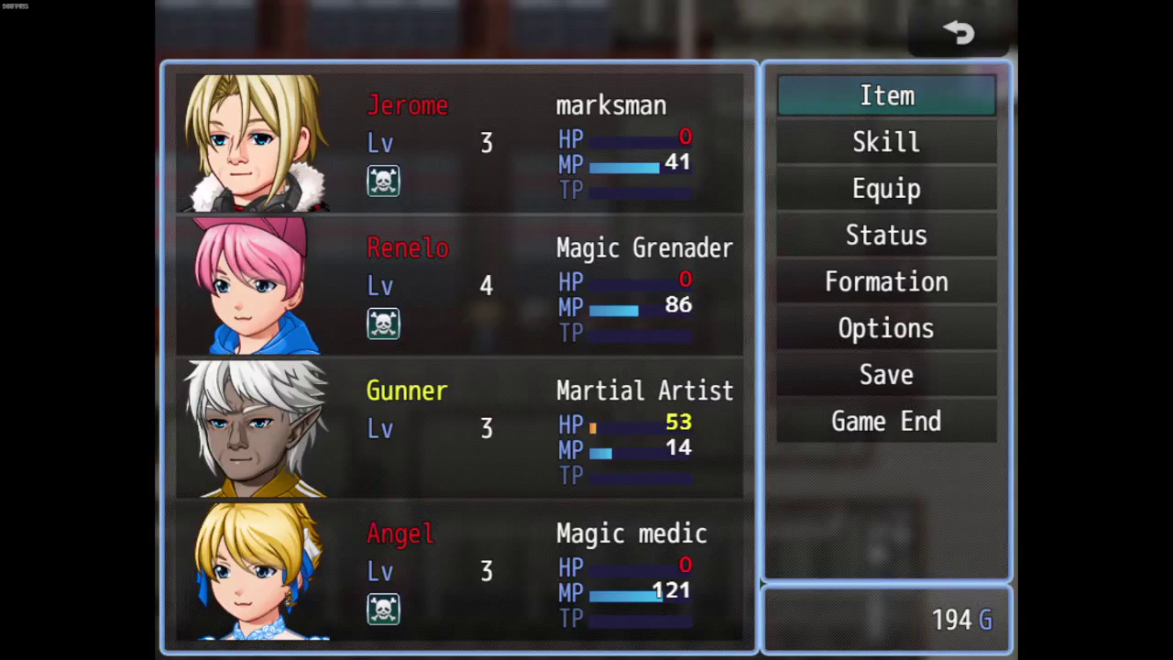
key("Up")
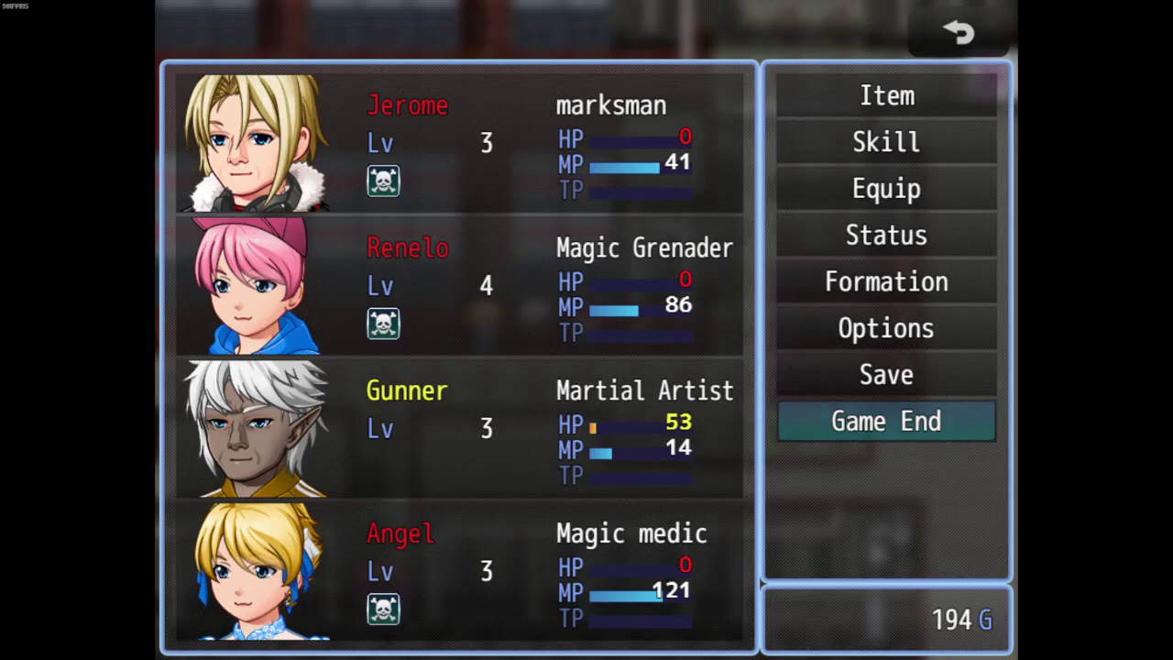
key("Return")
key("Up")
key("Return")
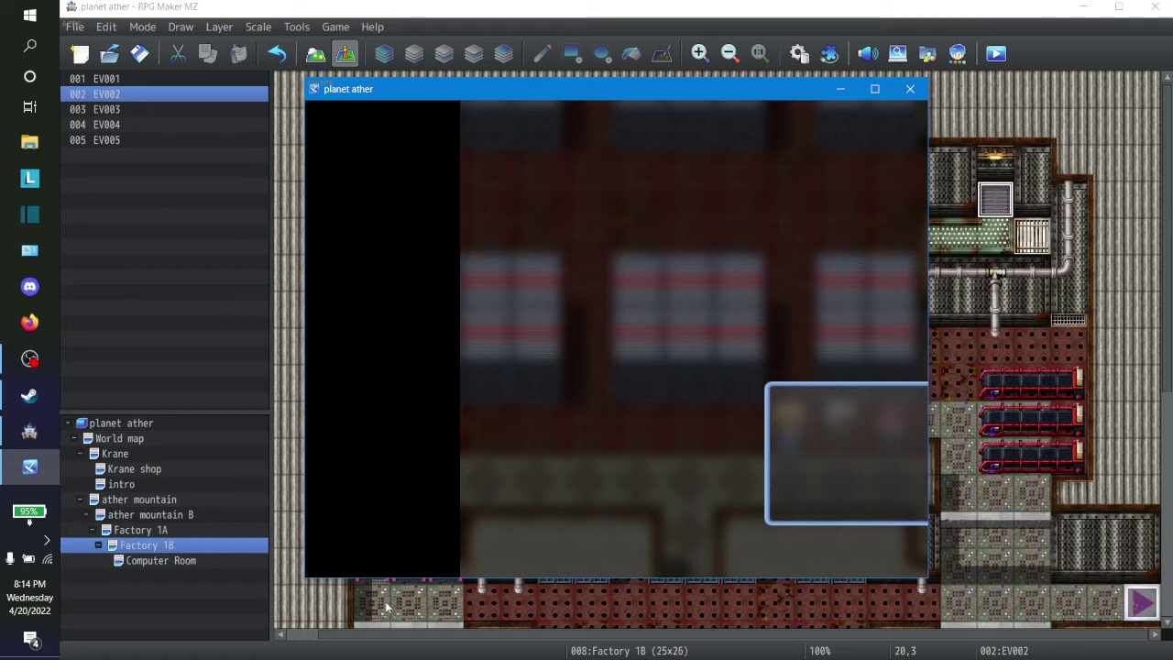
left_click(910, 88)
Set the page 1 switch condition of Factory 1A's yellow card chest event to 0004 treaser red a
scroll(887, 335, "down", 1)
scroll(867, 323, "down", 2)
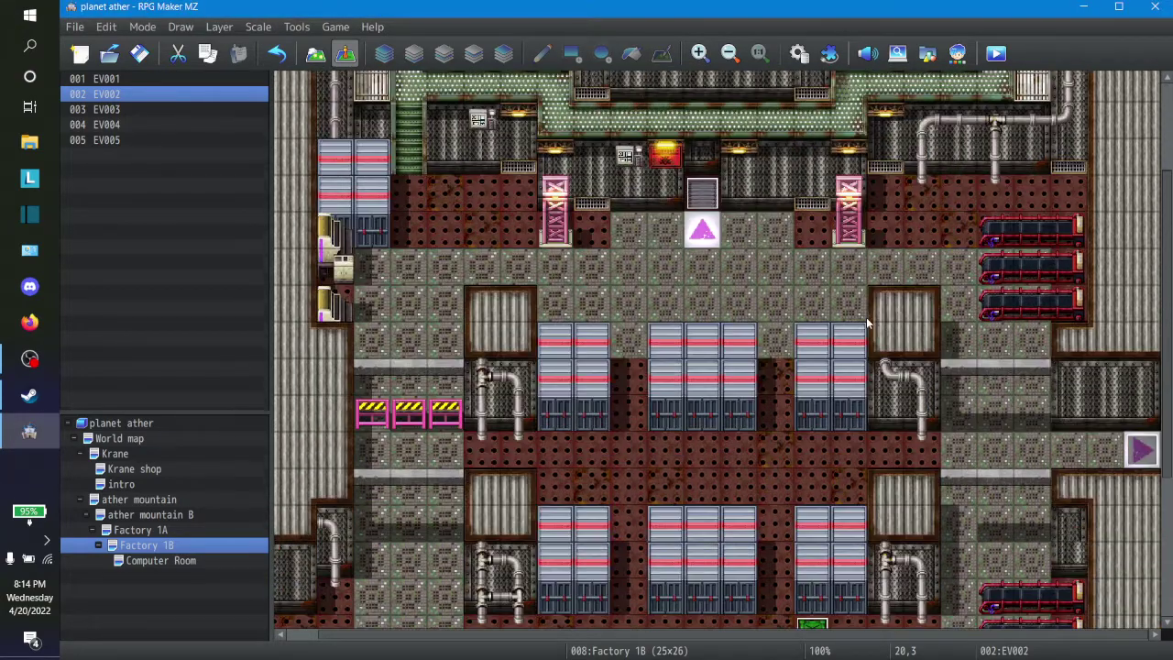
left_click(160, 534)
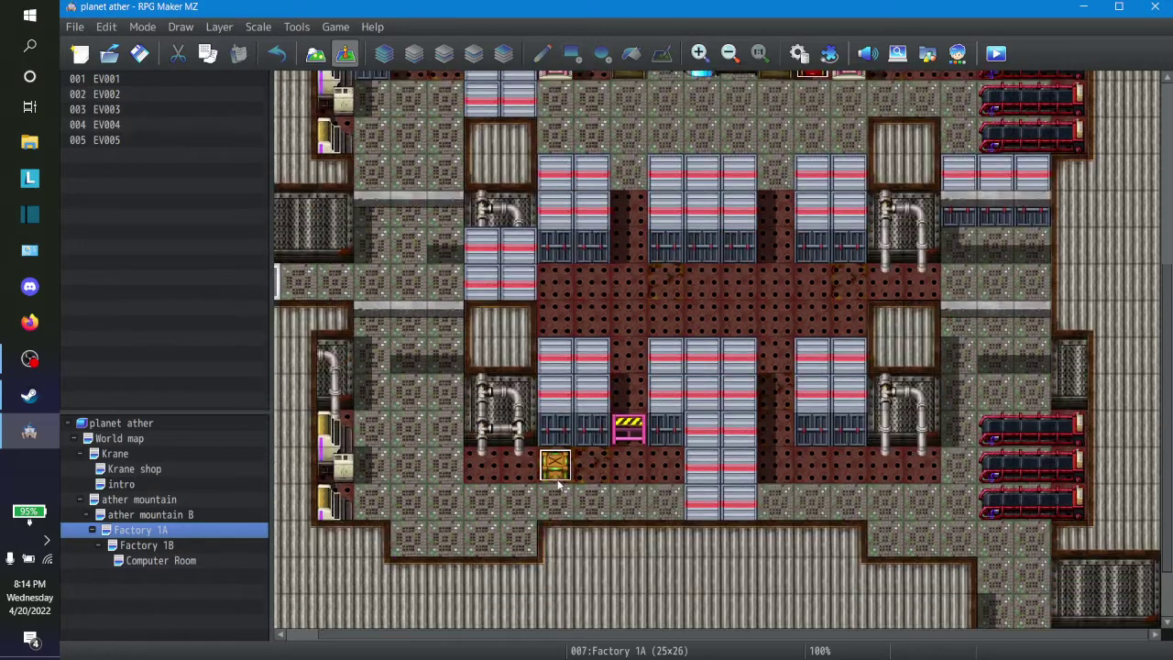
right_click(549, 476)
left_click(604, 424)
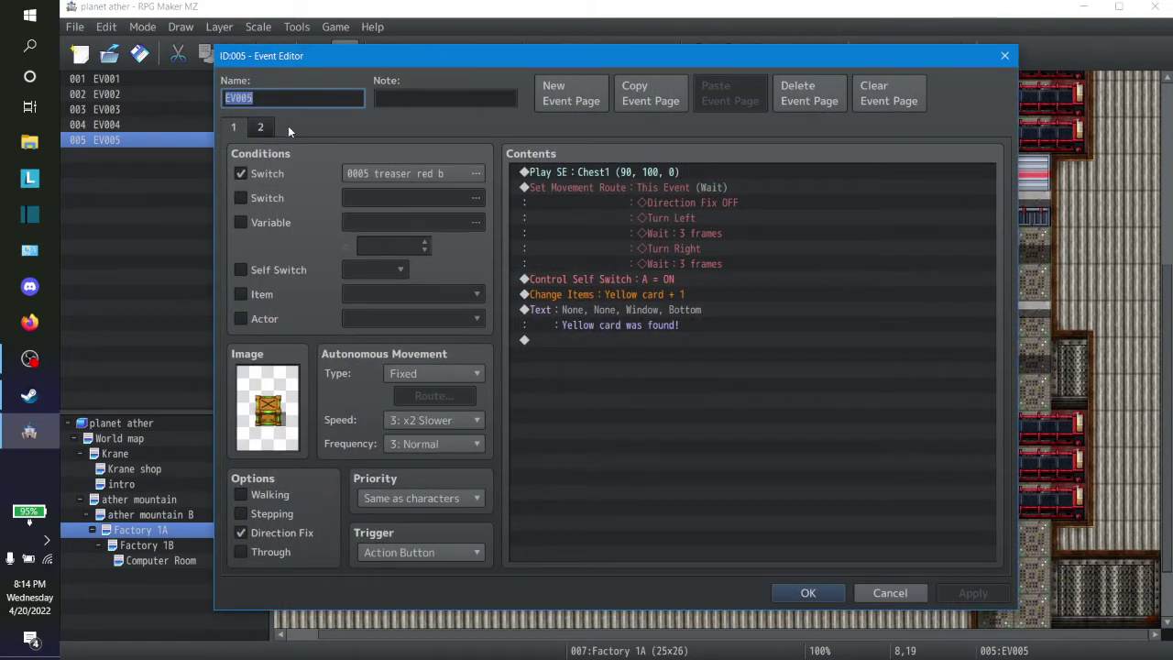
left_click(434, 174)
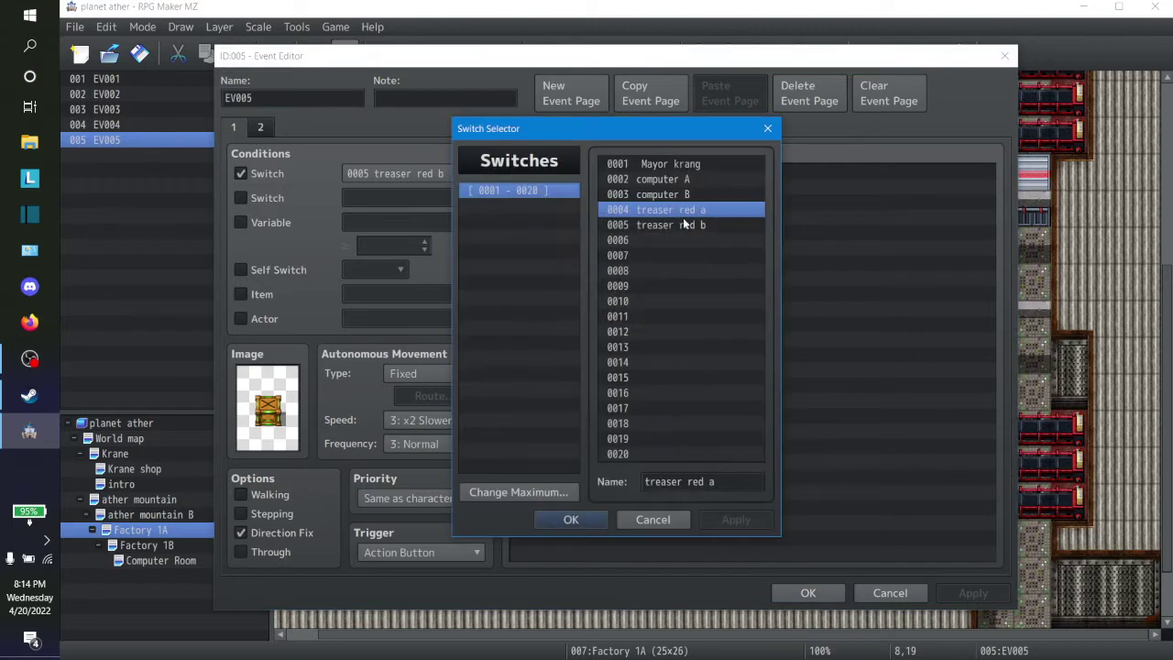
left_click(571, 519)
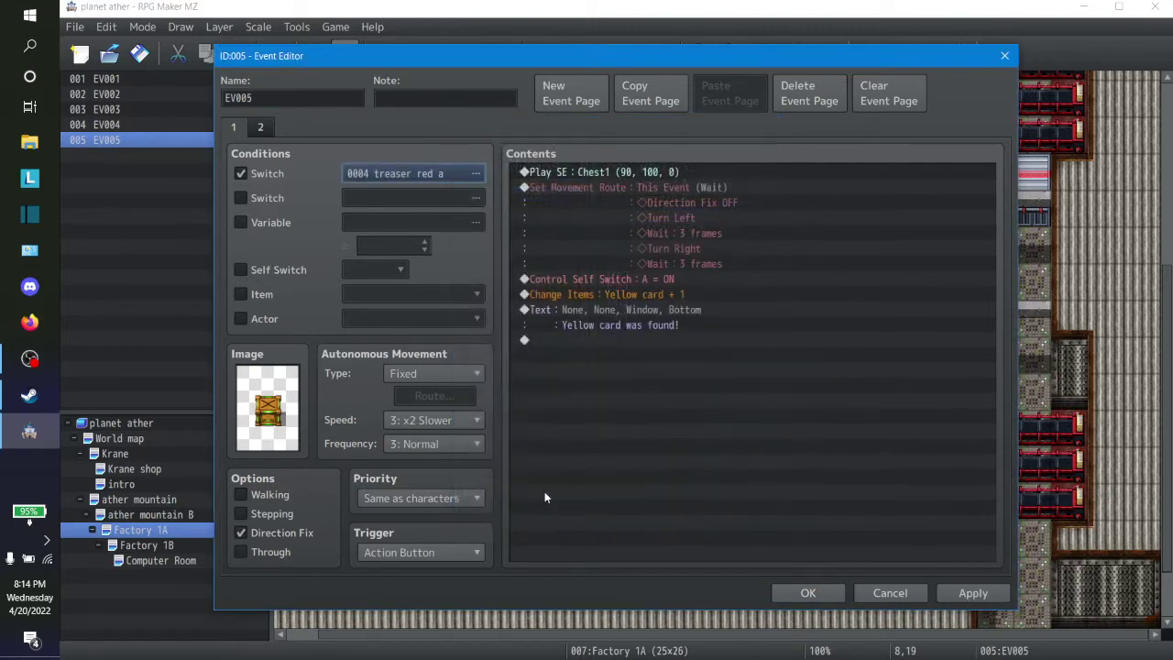
Set the switch condition on page 2 of the yellow card chest event to 0005 treaser red b
left_click(268, 129)
left_click(413, 179)
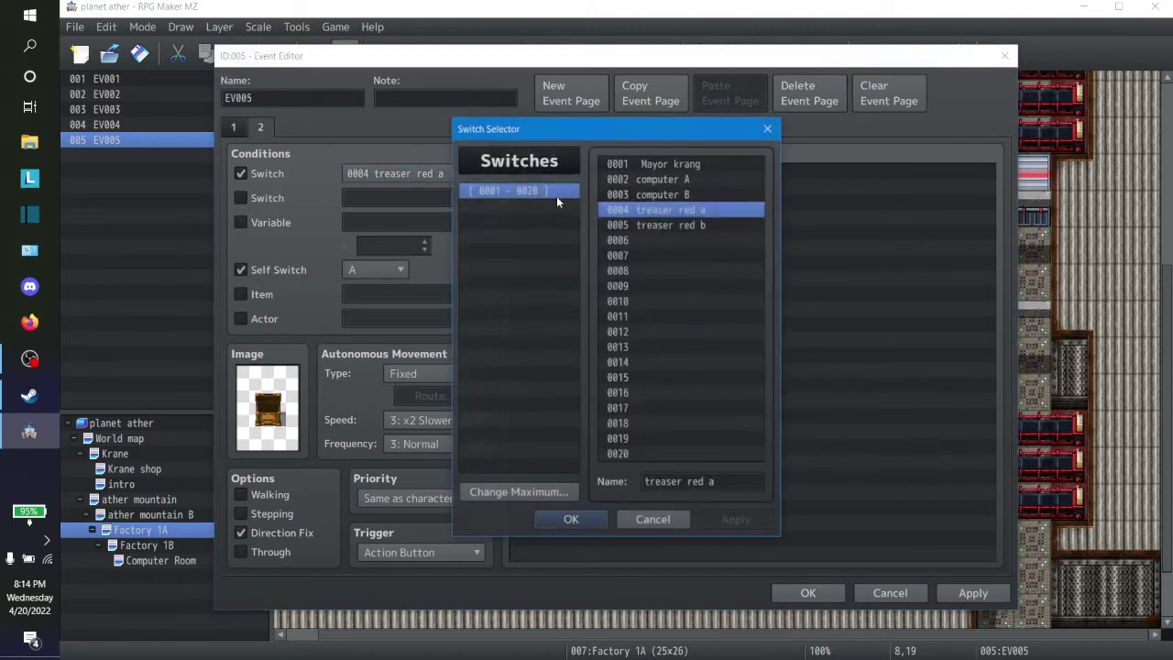
left_click(660, 223)
left_click(572, 519)
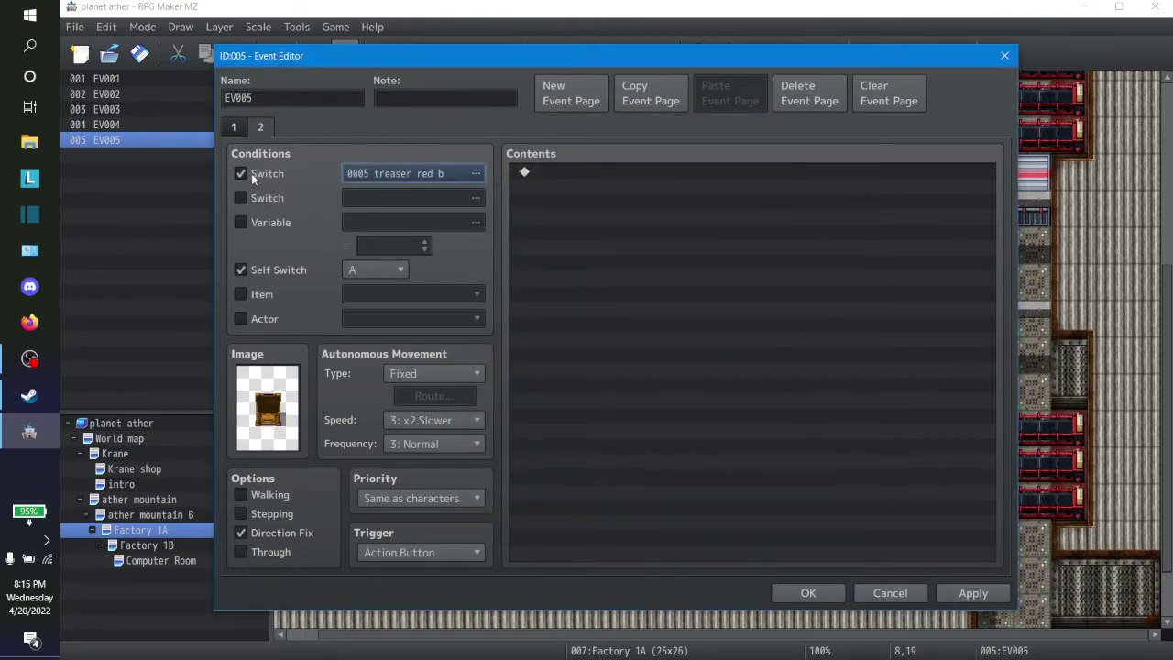
Delete the Control Self Switch A = ON command from page 1 of the yellow card chest event
left_click(243, 131)
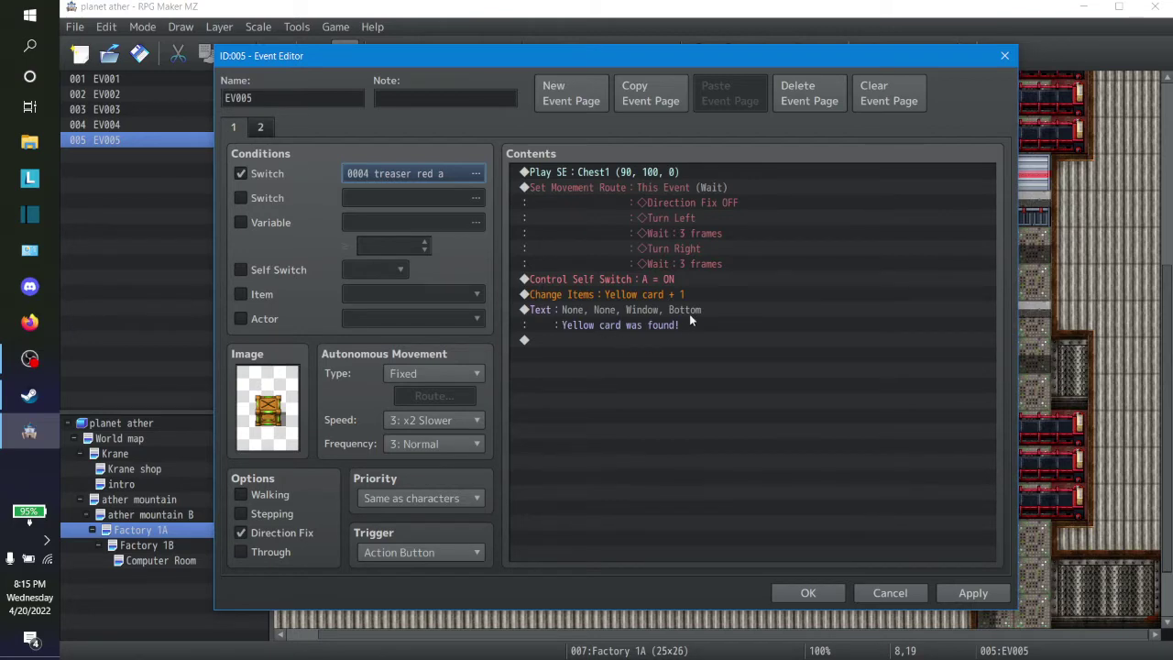
left_click(626, 279)
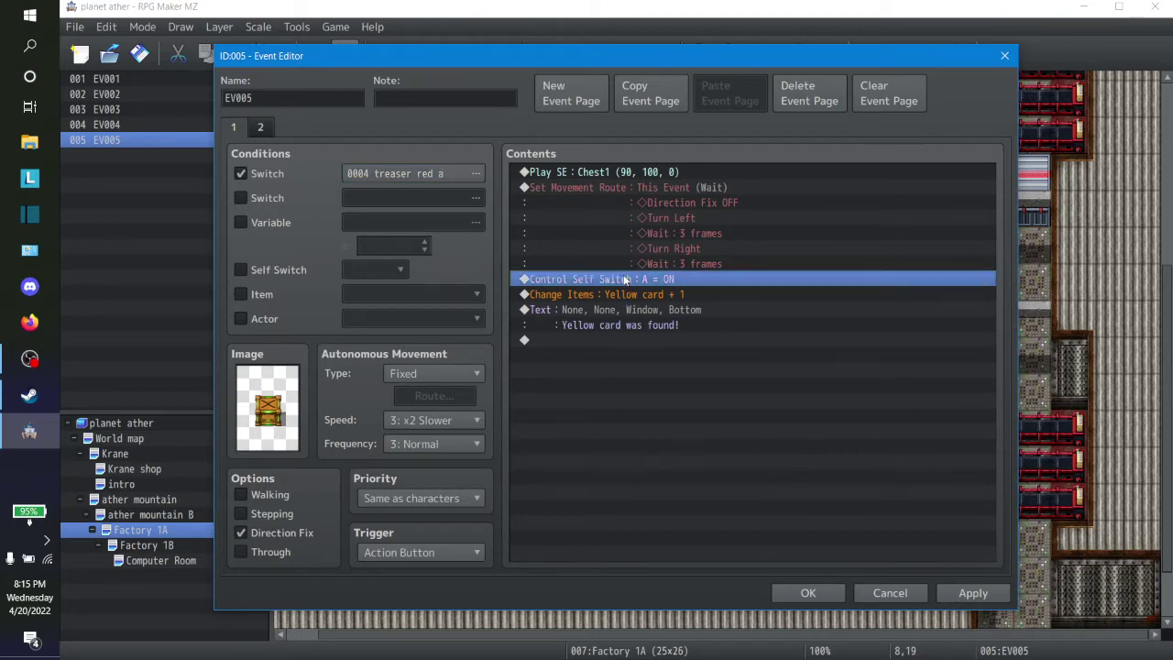
key("Delete")
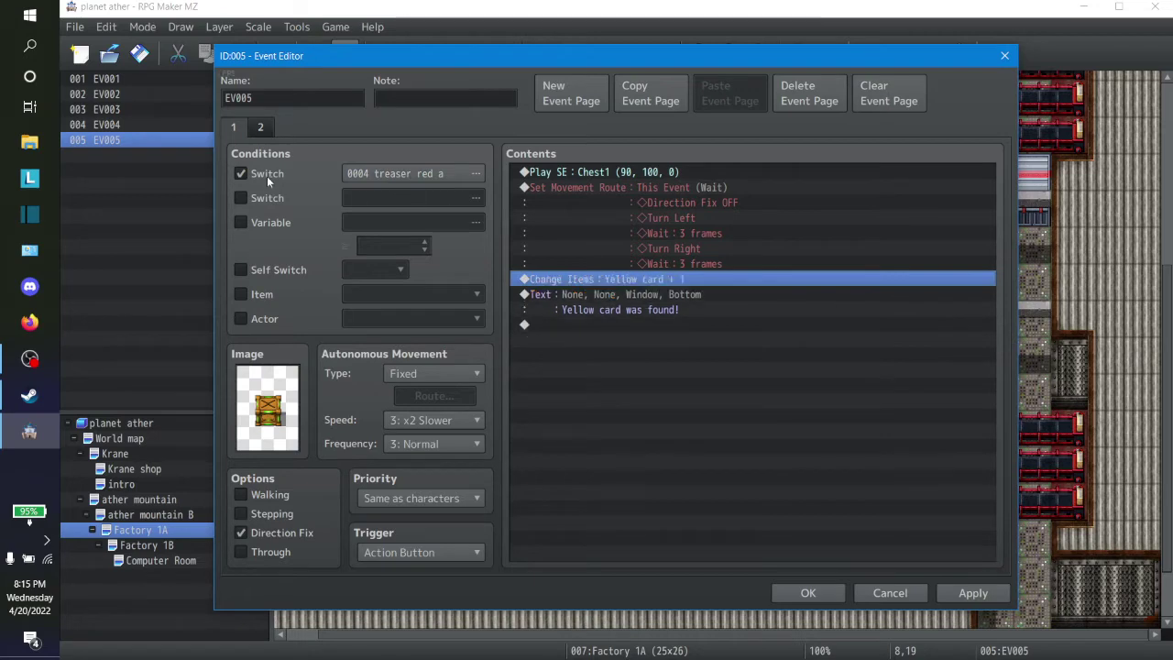
left_click(261, 129)
left_click(234, 128)
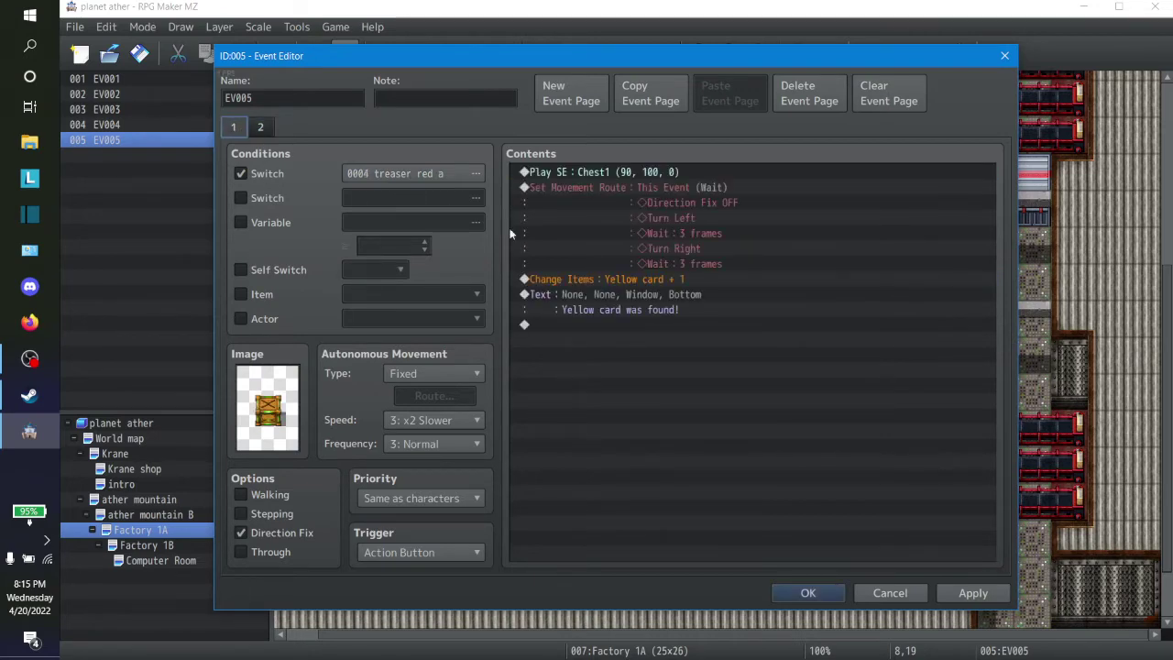
Add a Control Switches command after the found message that turns switch 0005 treaser red b ON
right_click(590, 324)
left_click(626, 330)
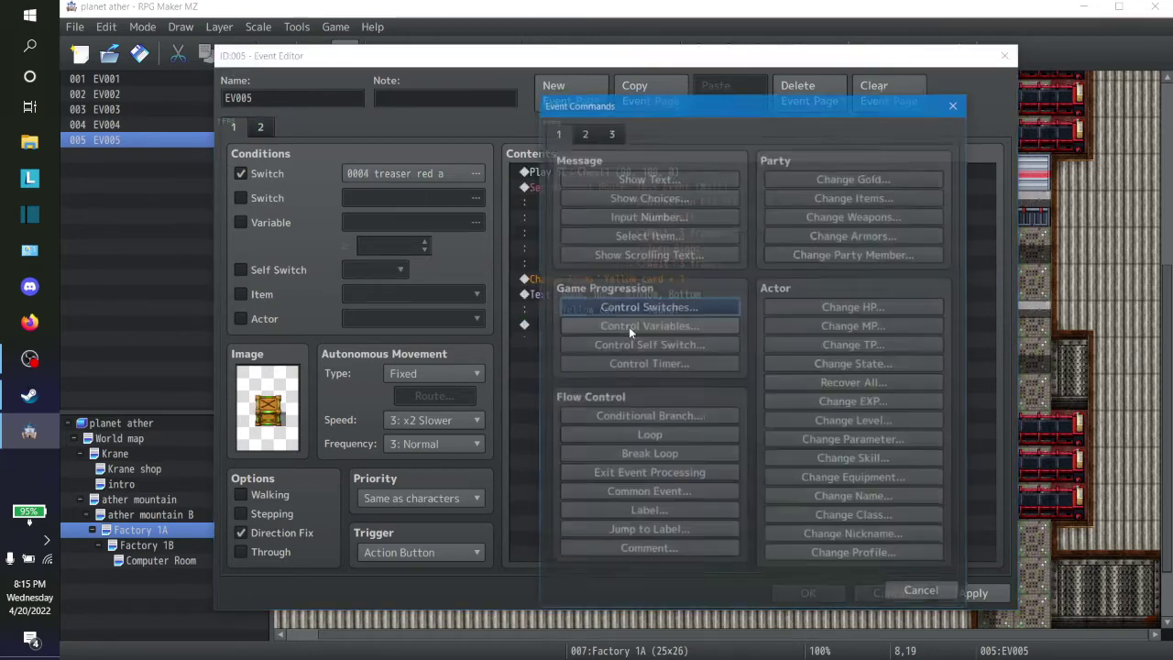
left_click(682, 308)
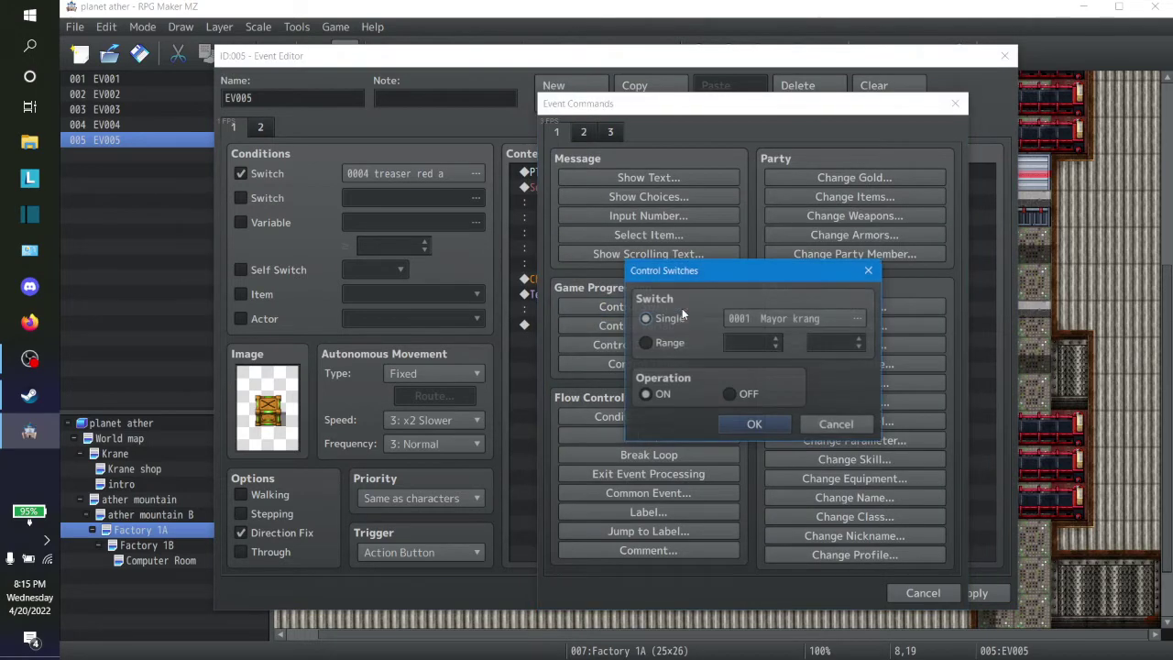
left_click(751, 324)
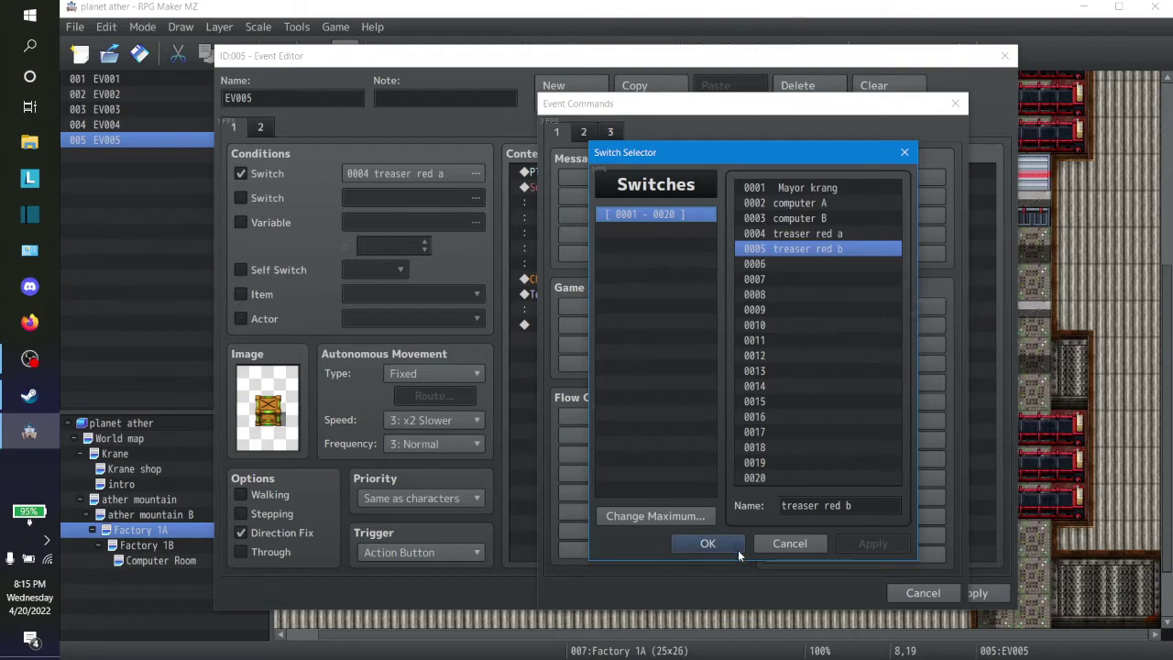
left_click(707, 543)
left_click(749, 426)
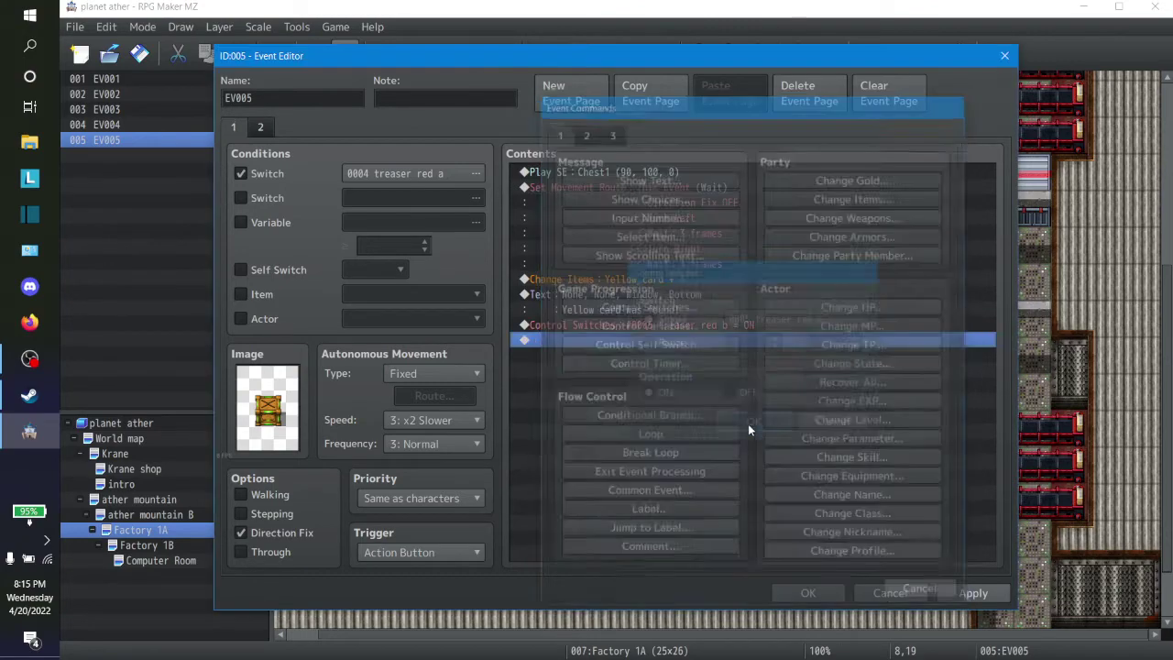
Add a second Control Switches command that turns switch 0004 treaser red a OFF, and save the chest event
right_click(618, 345)
left_click(668, 357)
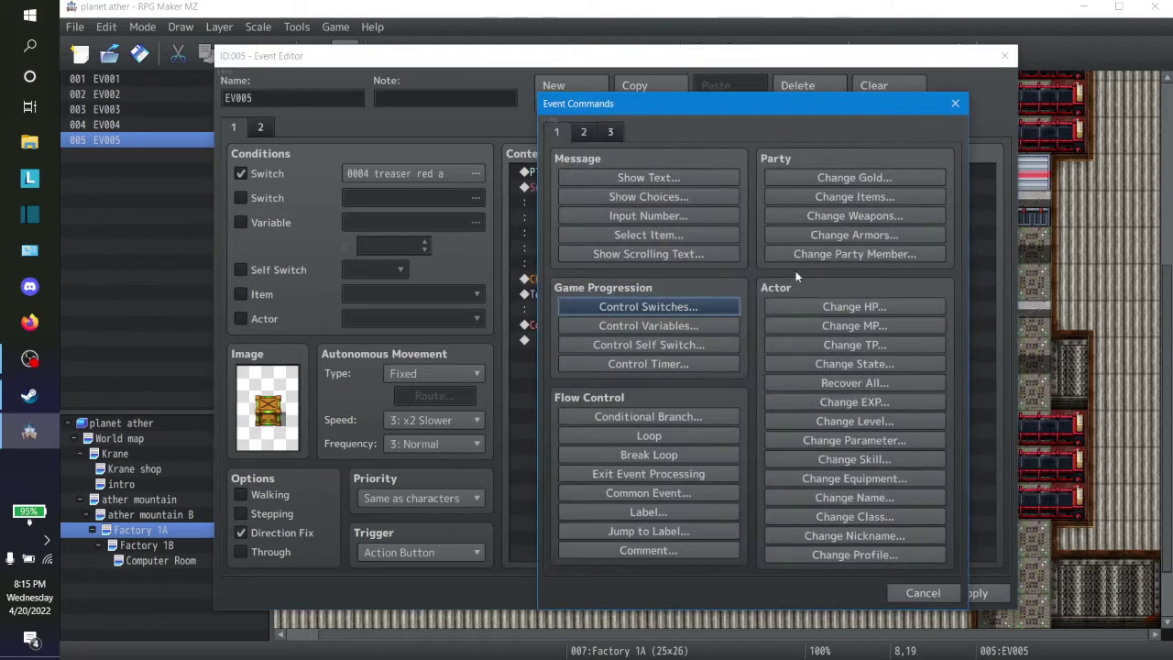
left_click(648, 307)
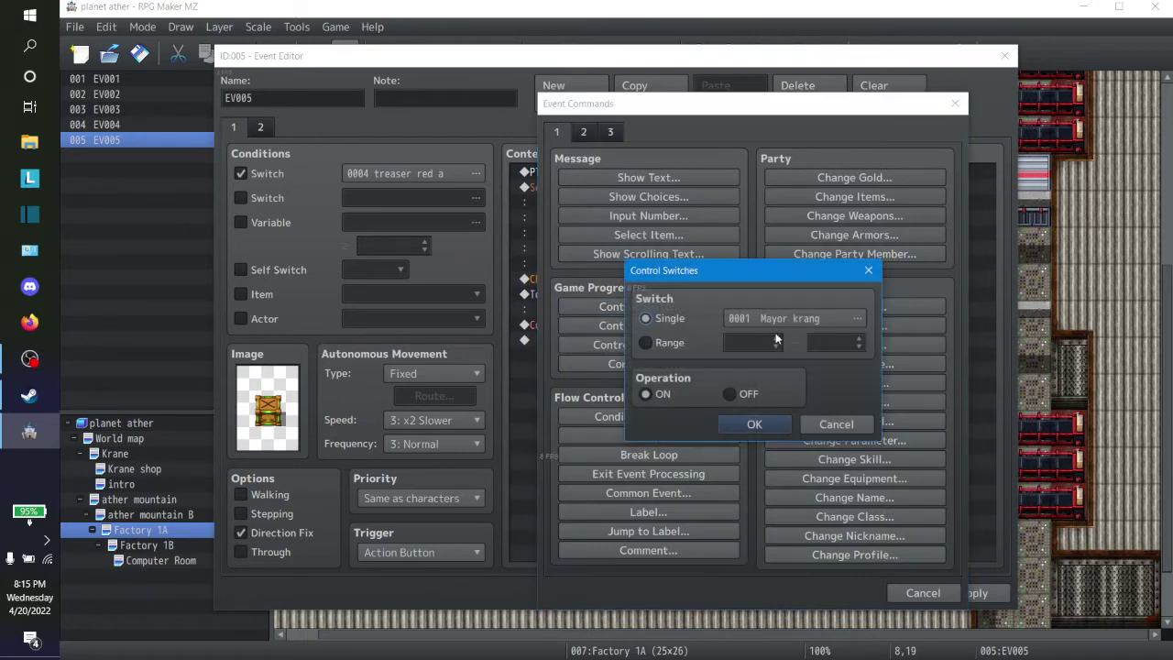
left_click(778, 323)
left_click(825, 234)
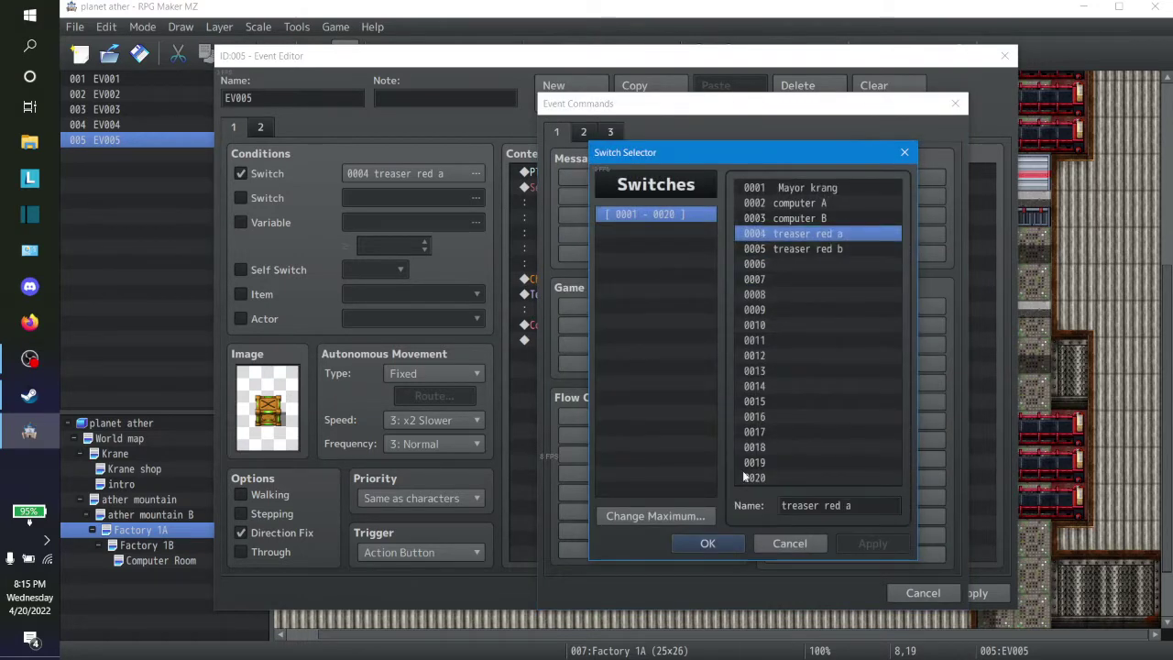
left_click(710, 545)
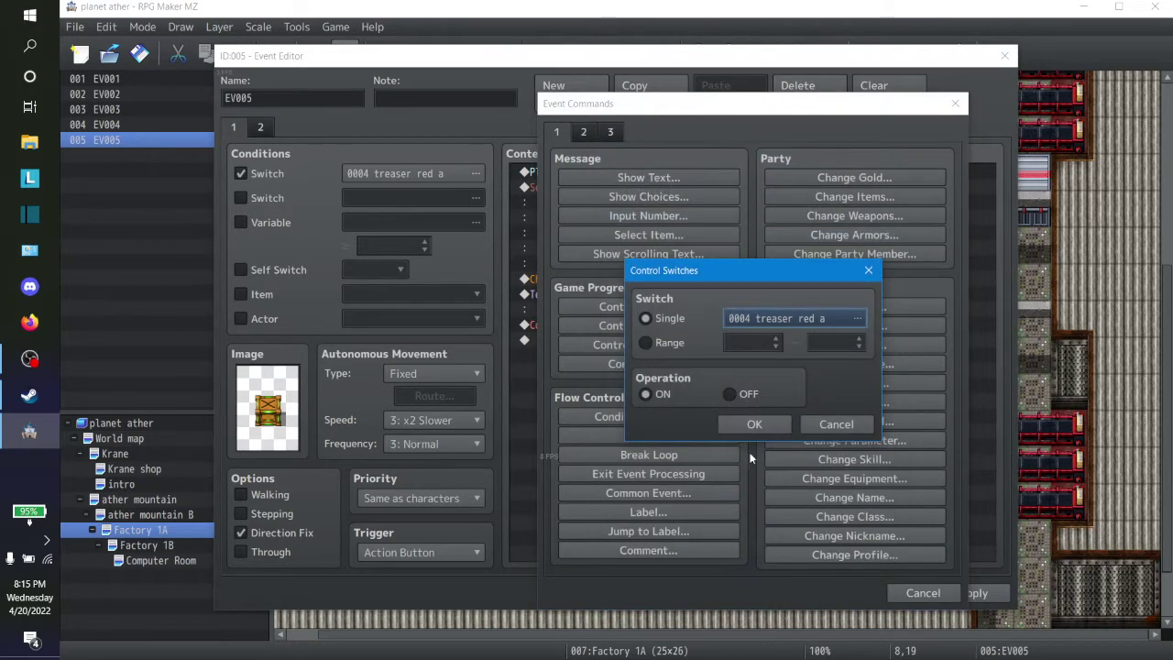
left_click(728, 394)
left_click(753, 421)
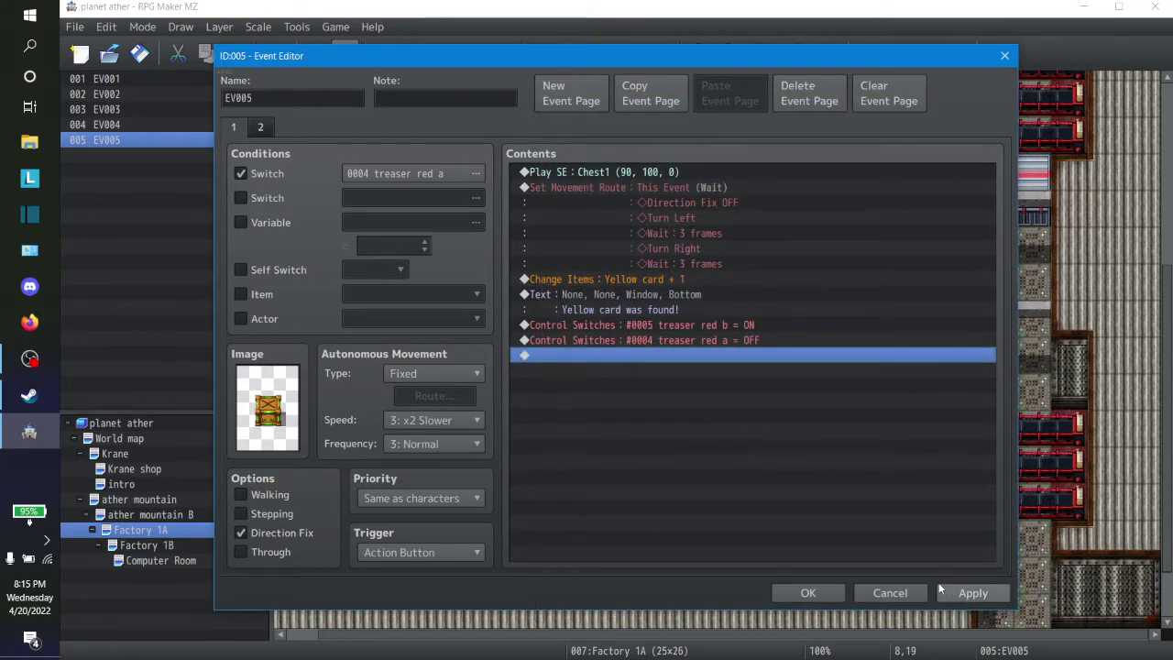
left_click(807, 593)
Open the red chest event on Factory 1A's upper walkway and compare the switch conditions and commands of its two pages
scroll(304, 242, "up", 4)
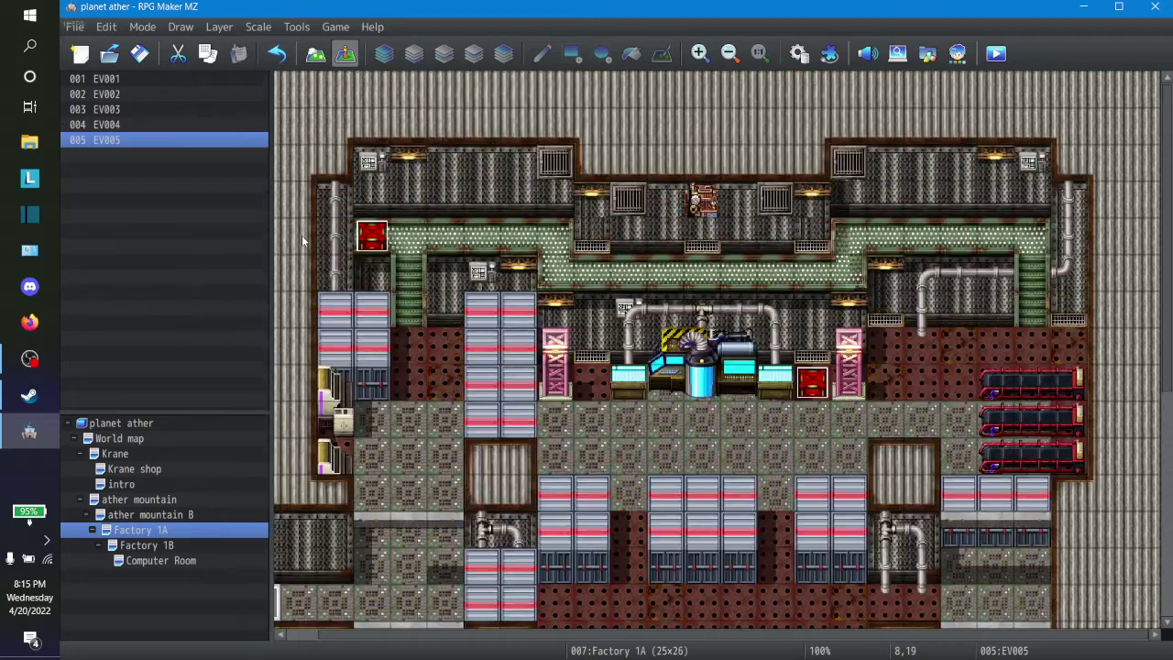
right_click(370, 231)
left_click(400, 239)
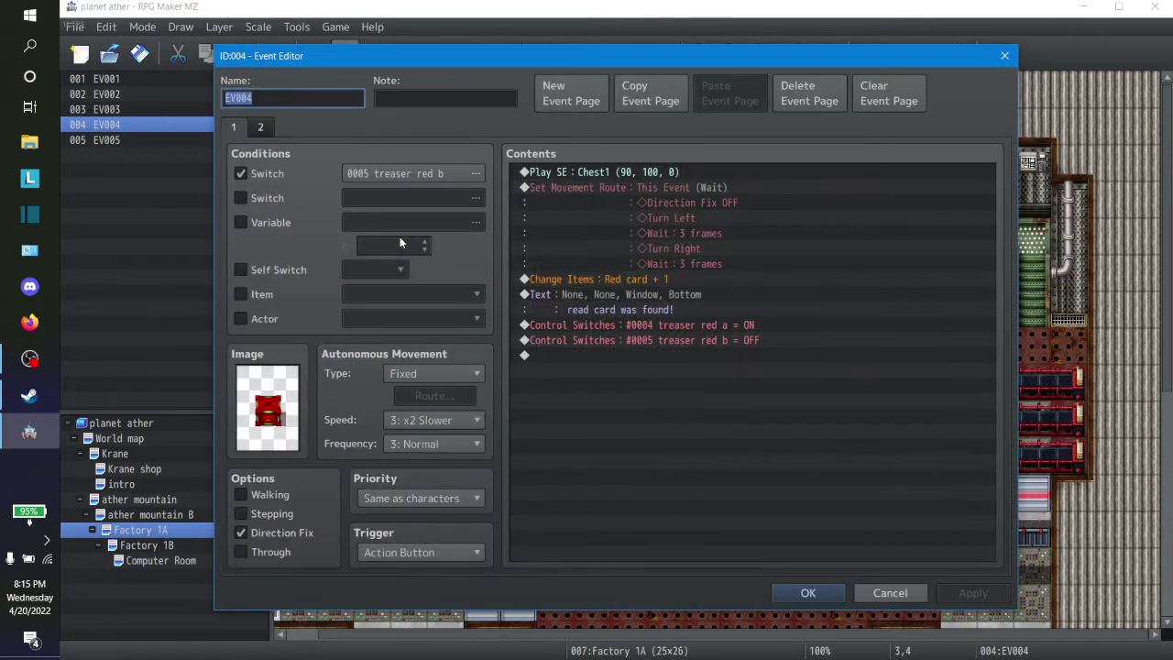
left_click(266, 133)
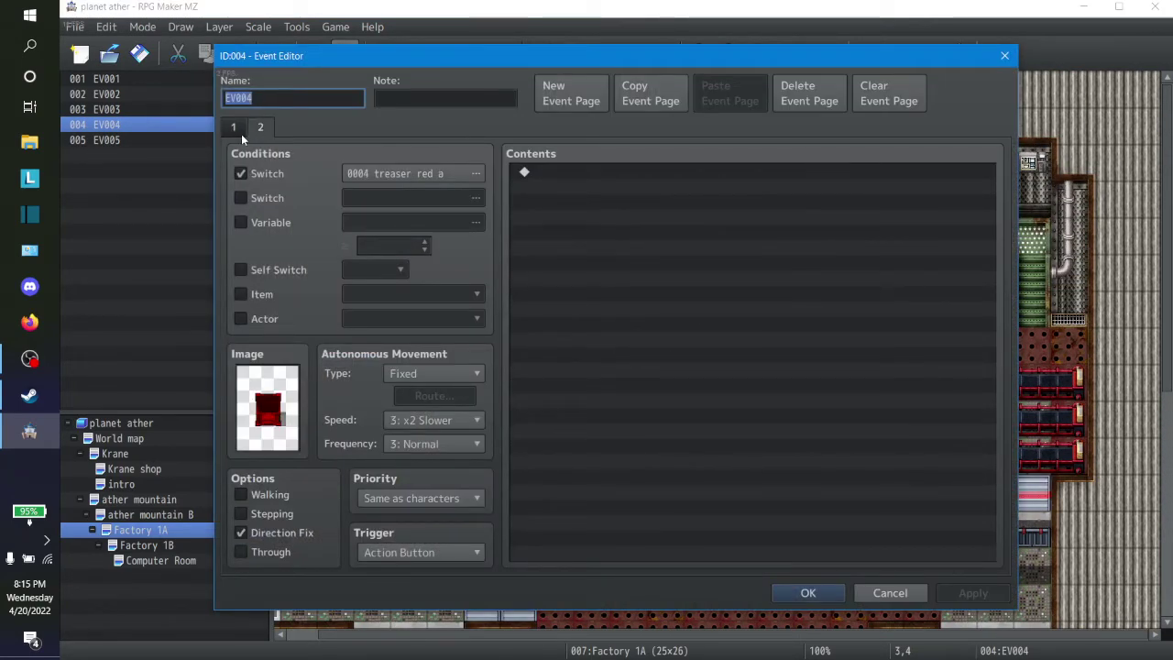
left_click(238, 132)
left_click(253, 130)
left_click(243, 130)
left_click(259, 129)
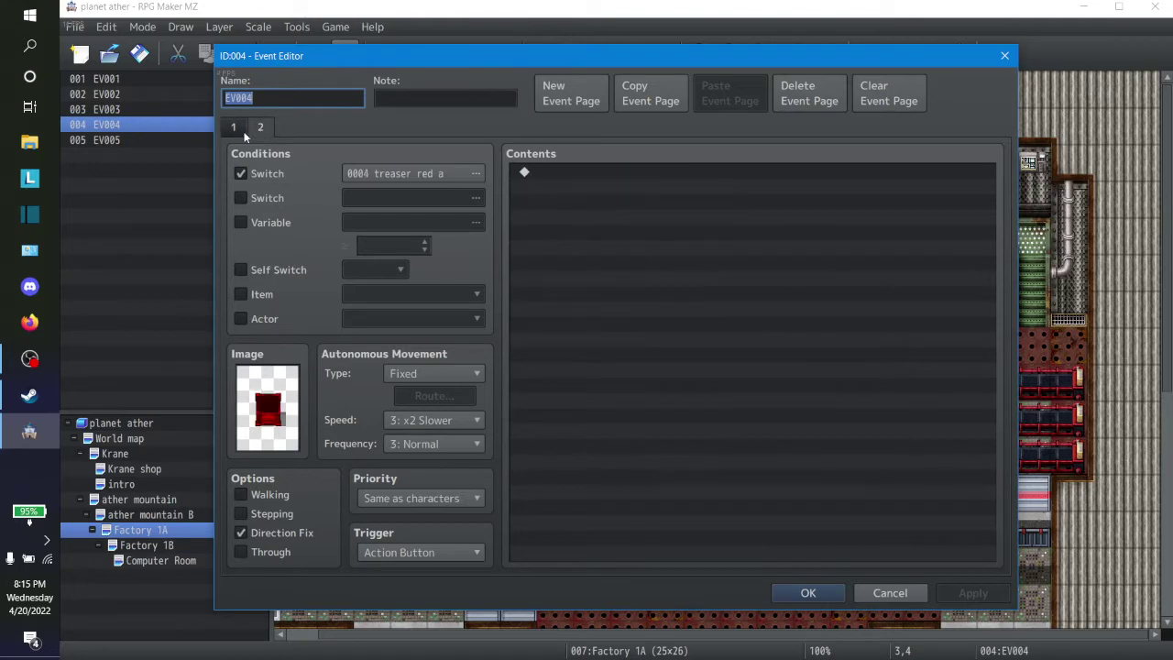
left_click(236, 130)
left_click(264, 131)
left_click(261, 127)
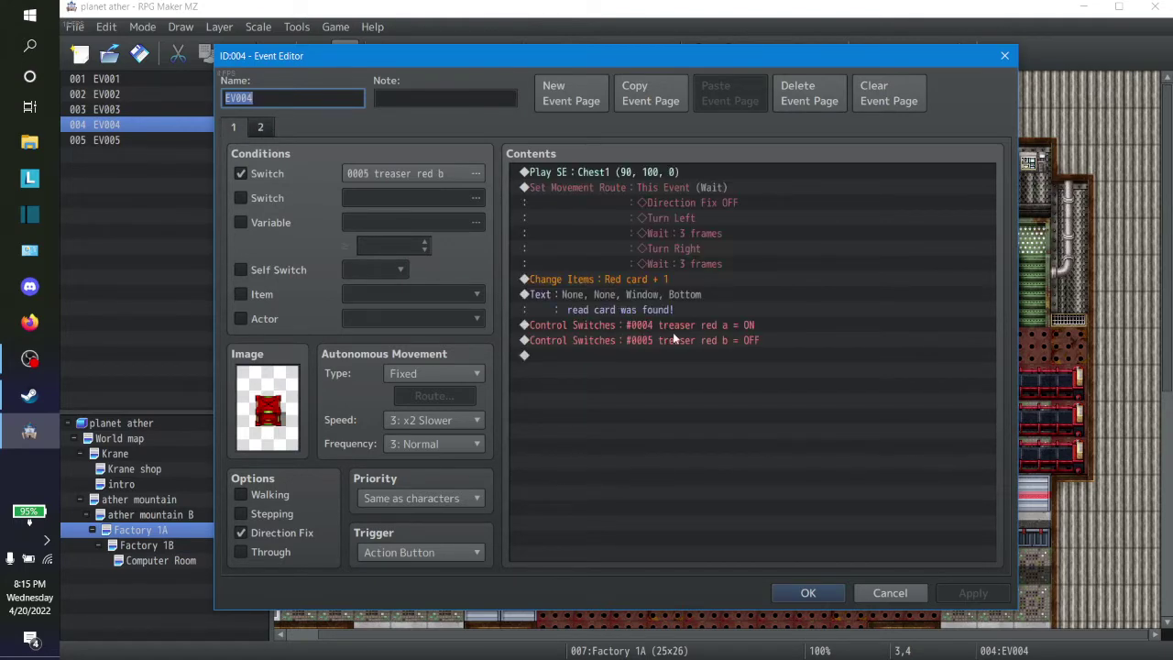
Close the upper walkway chest event and open the red chest event beside the machinery in the middle of Factory 1A
left_click(807, 592)
left_click(809, 386)
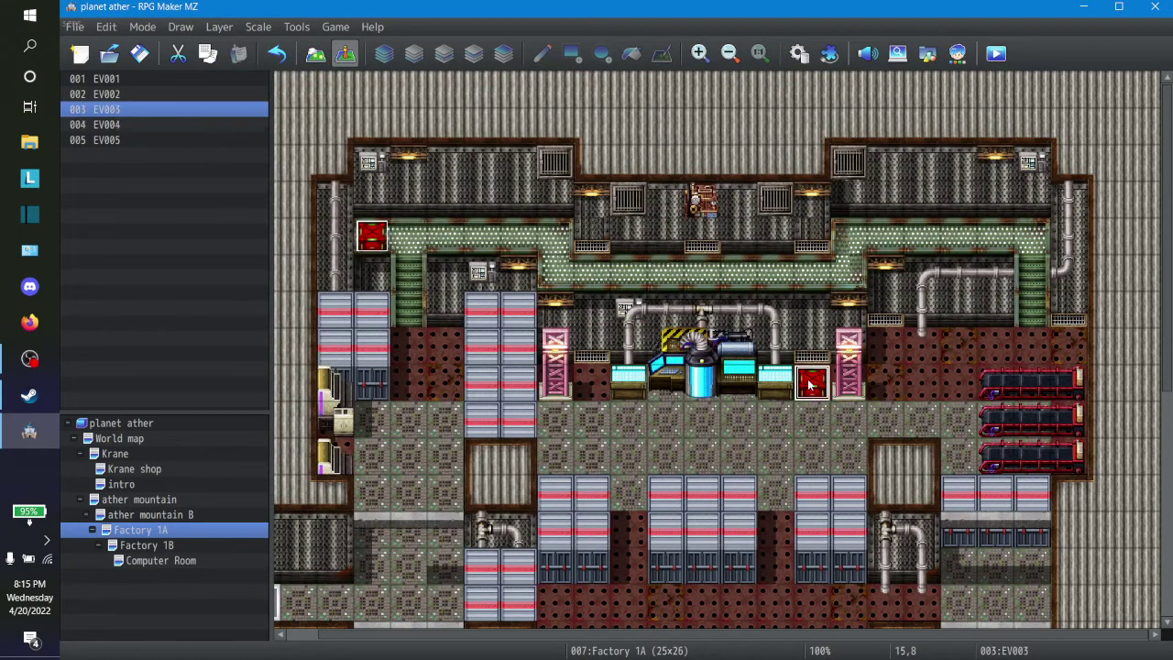
right_click(809, 386)
left_click(862, 398)
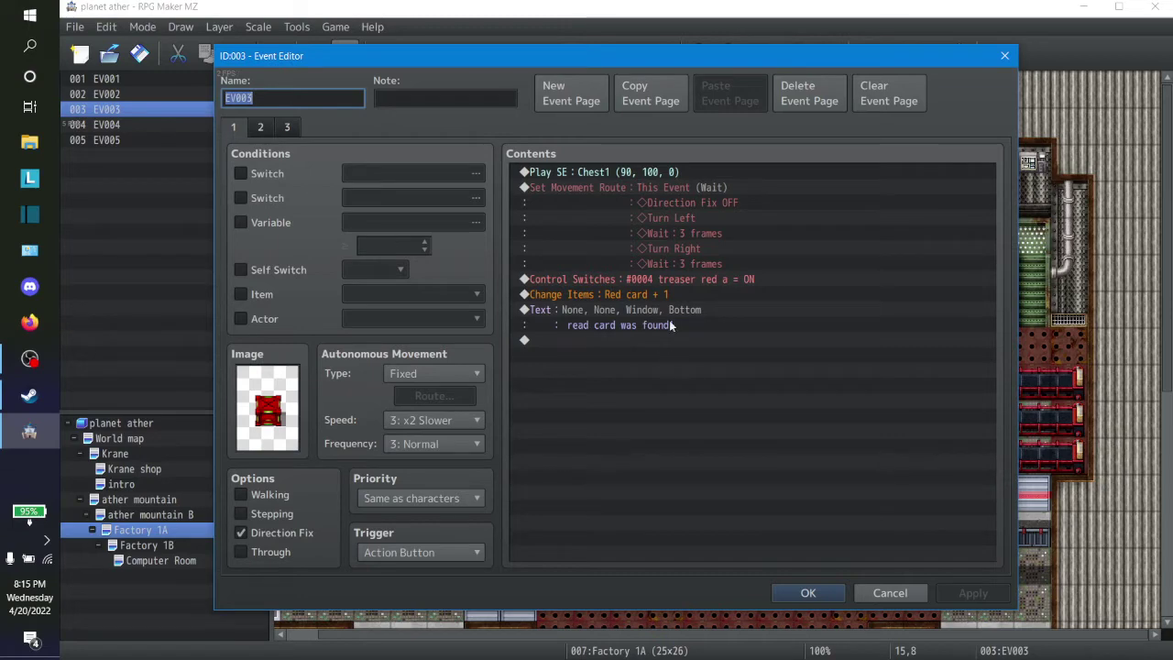
right_click(678, 283)
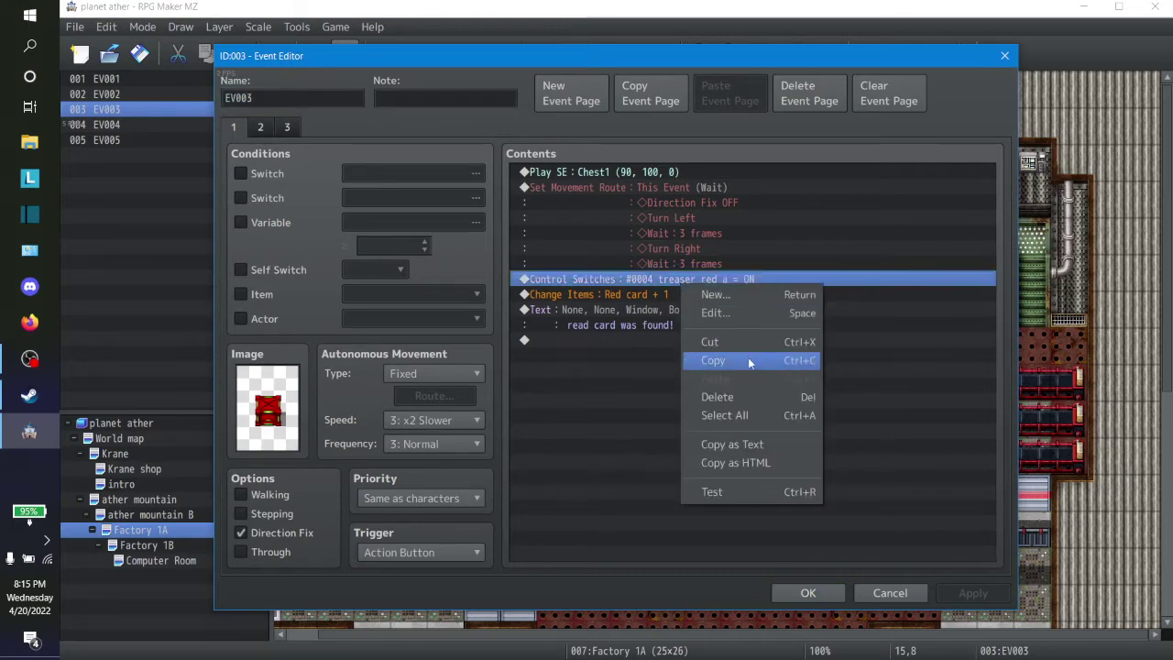
left_click(749, 361)
left_click(650, 341)
right_click(650, 345)
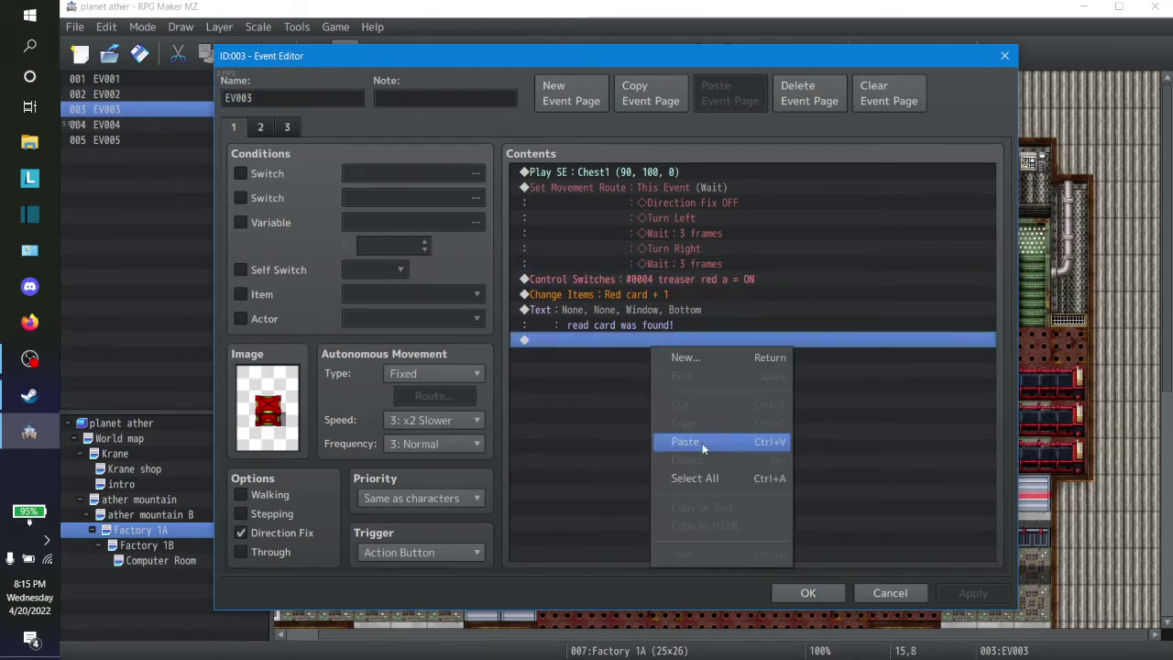
left_click(582, 448)
left_click(645, 286)
Compare the switch conditions and commands across the three pages of the red chest event
left_click(270, 131)
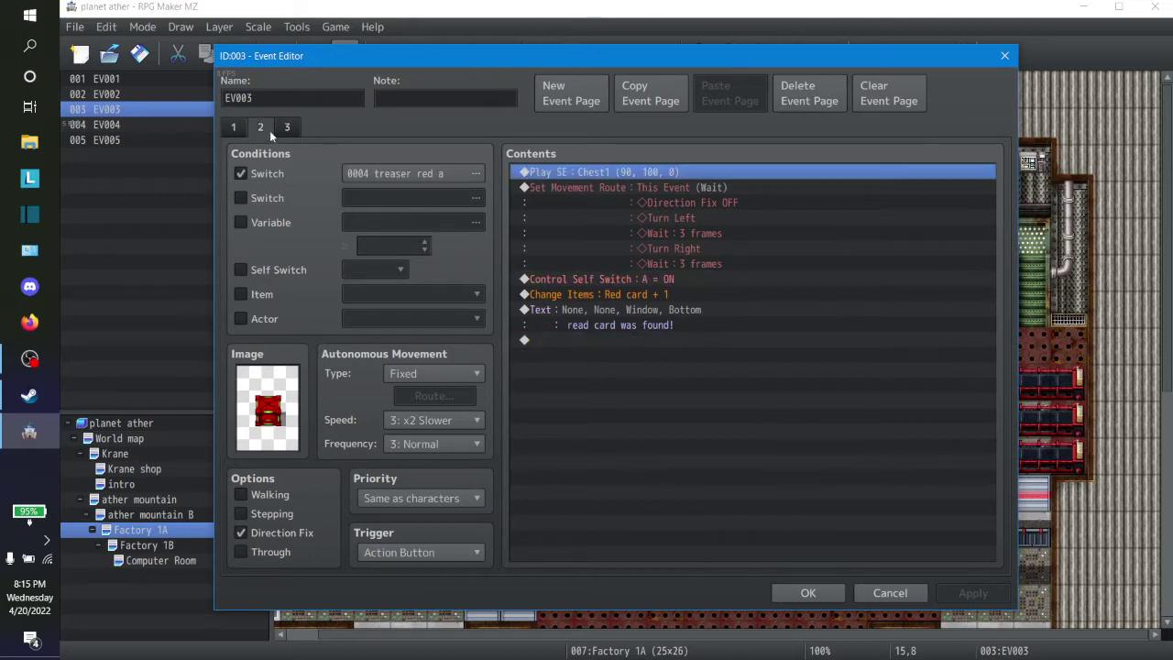
left_click(244, 130)
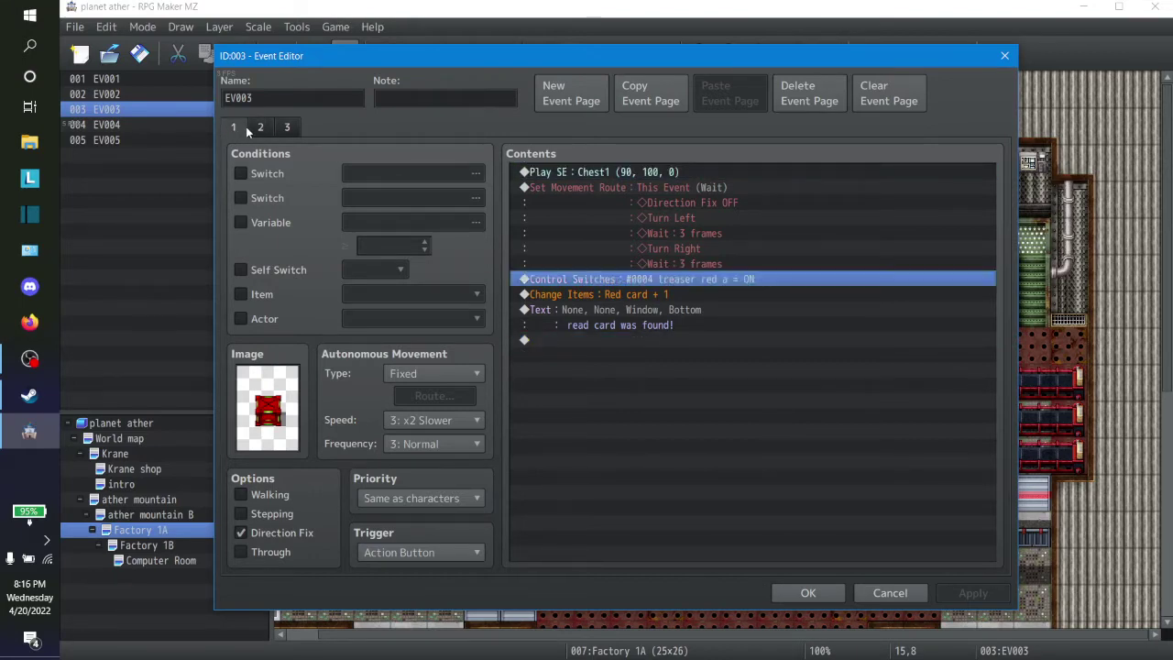
left_click(245, 130)
left_click(264, 130)
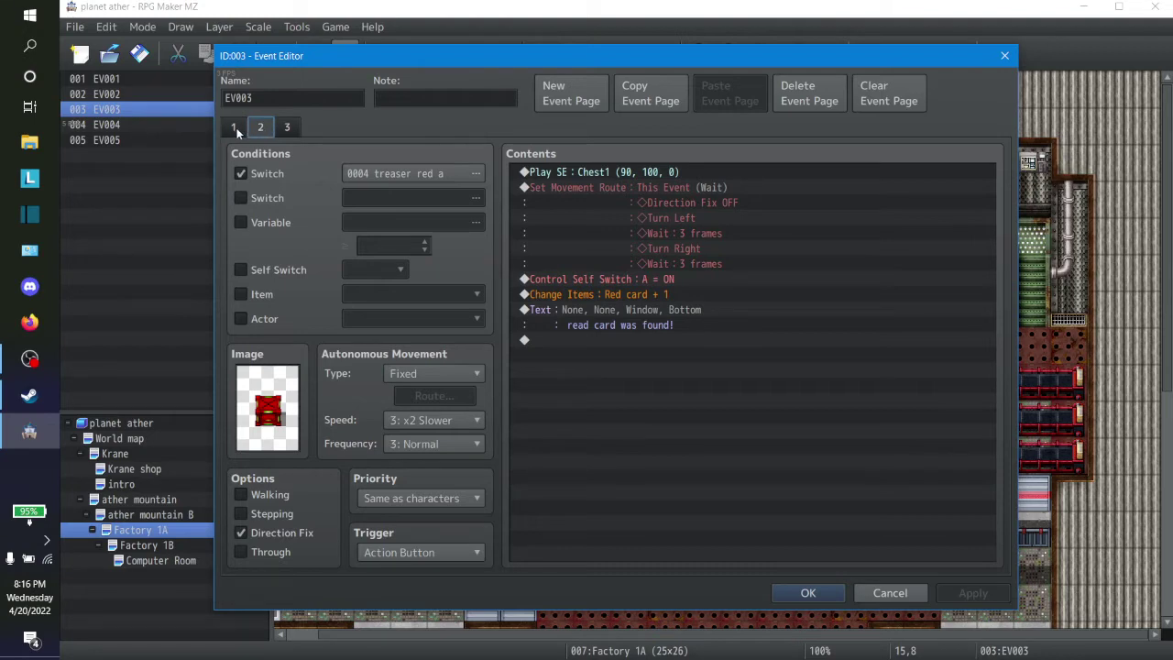
left_click(242, 132)
left_click(258, 130)
left_click(232, 129)
left_click(255, 130)
left_click(287, 128)
left_click(262, 128)
Replace the Control Self Switch command on page 2 with a Control Switches command that turns switch 0005 treaser red b ON
left_click(606, 279)
key("Delete")
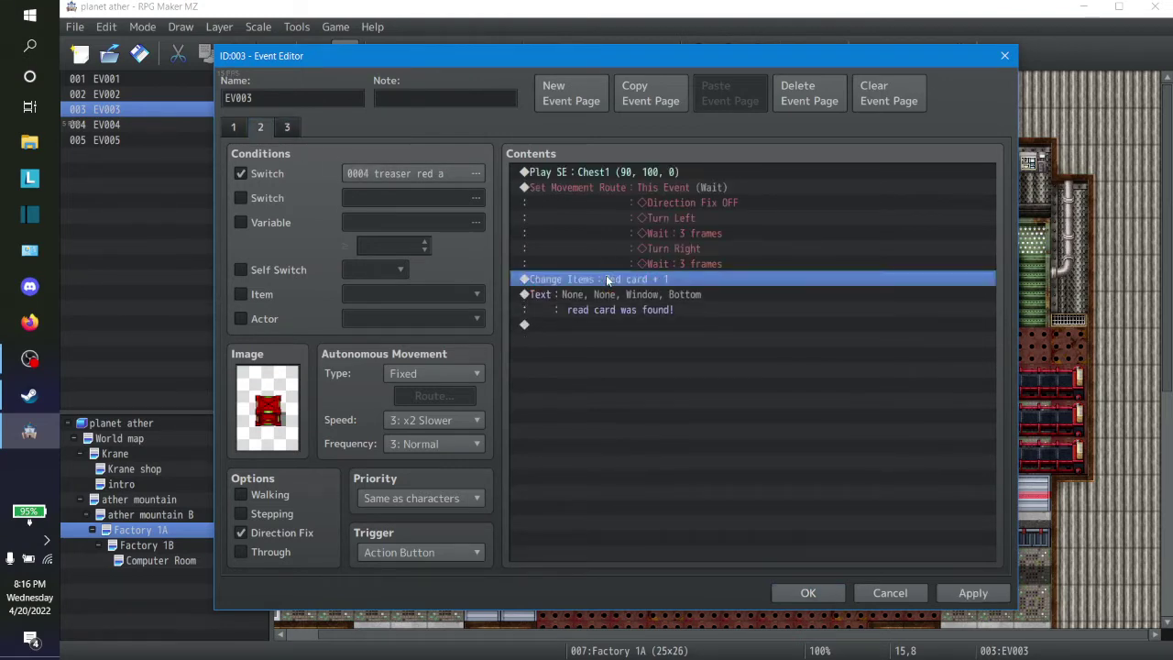
right_click(606, 278)
left_click(643, 287)
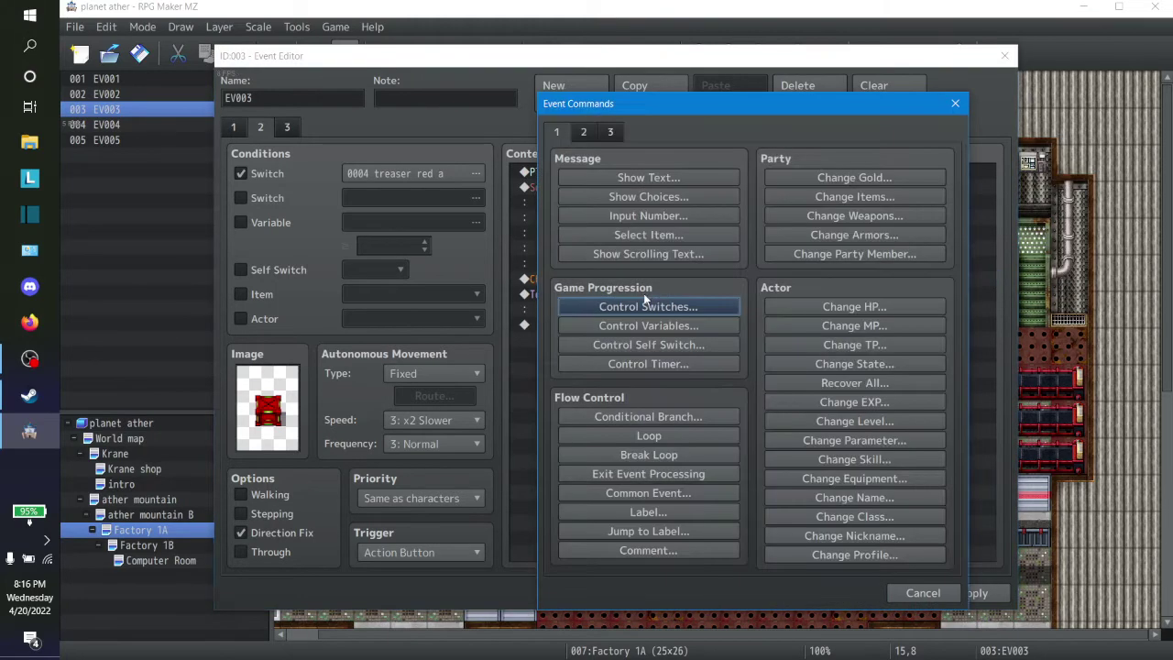
left_click(651, 304)
left_click(750, 317)
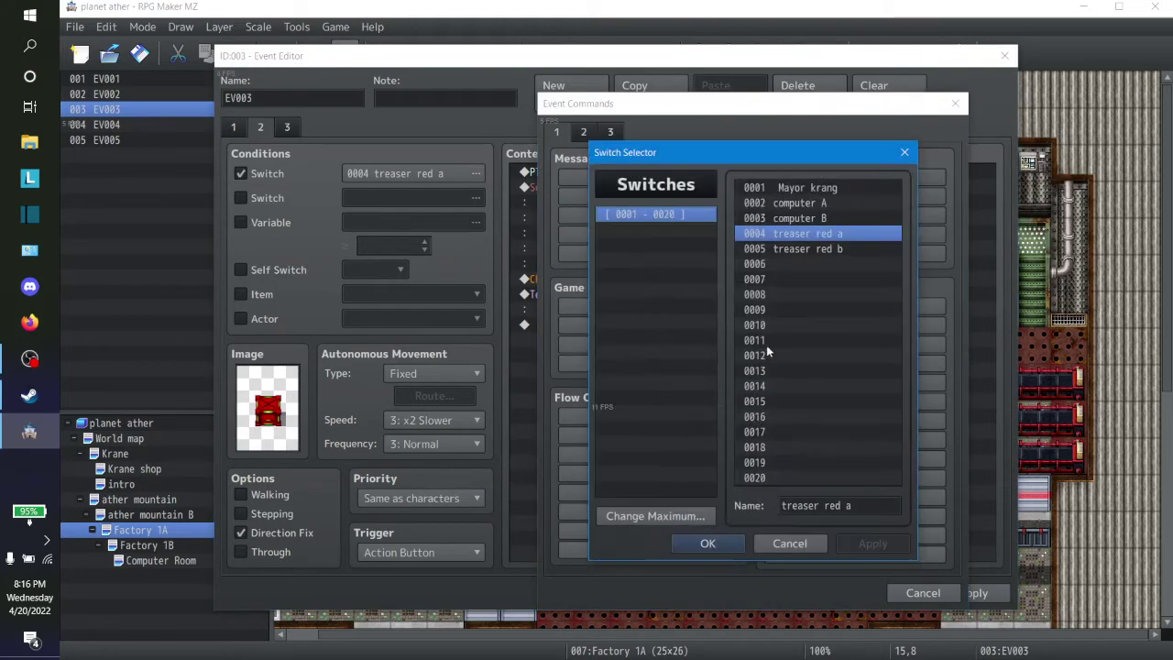
left_click(803, 248)
left_click(708, 543)
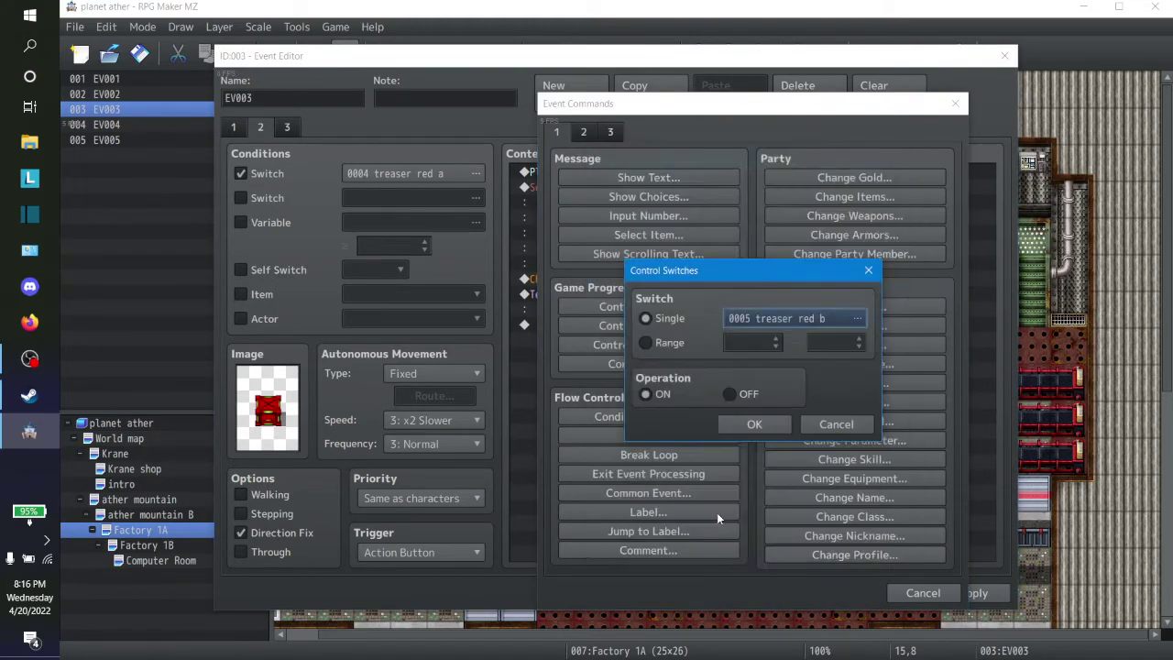
left_click(754, 424)
left_click(639, 348)
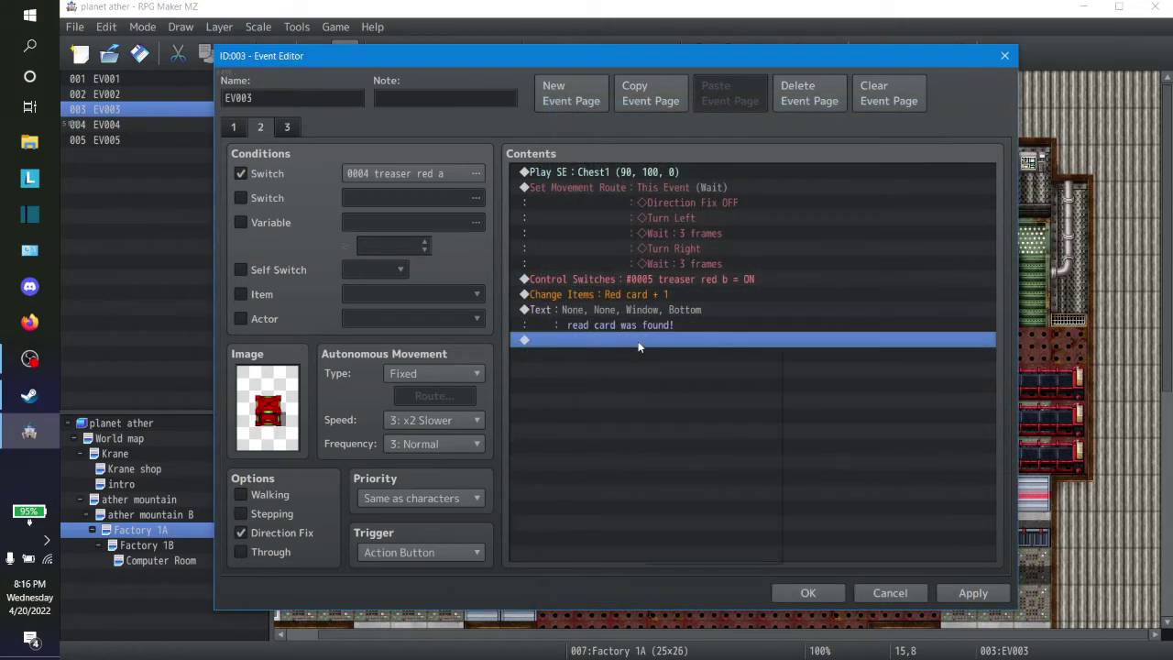
right_click(639, 342)
left_click(675, 295)
right_click(675, 295)
left_click(705, 308)
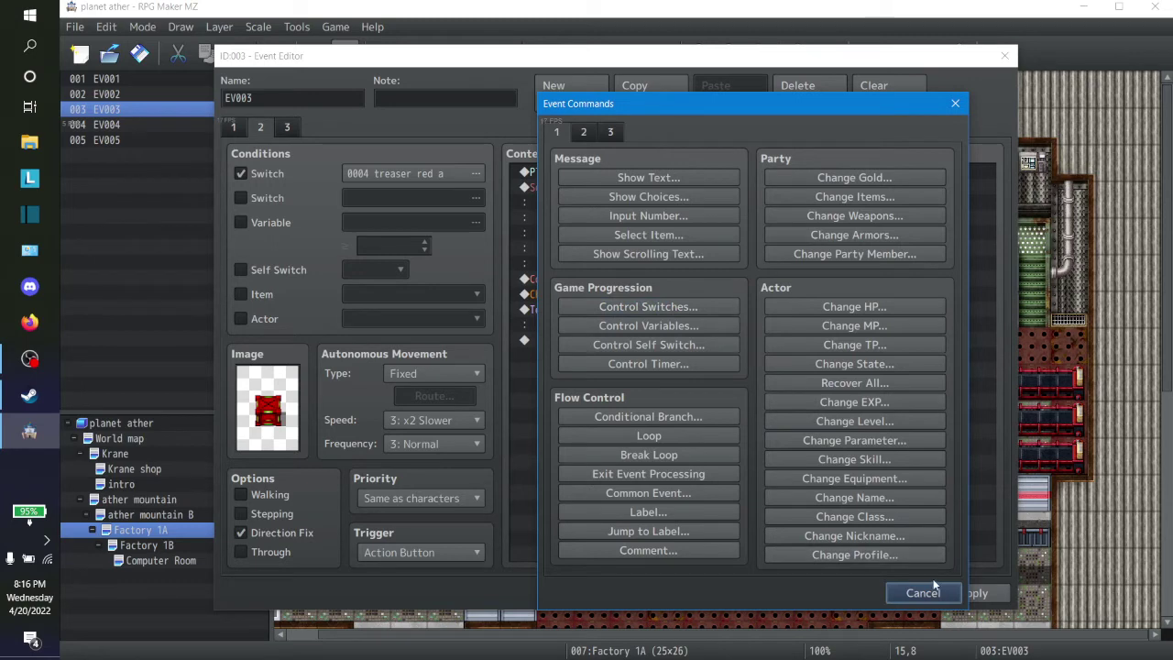
left_click(933, 591)
Move page 2's treaser red b = ON command to the end of the command list, after the found message
right_click(707, 278)
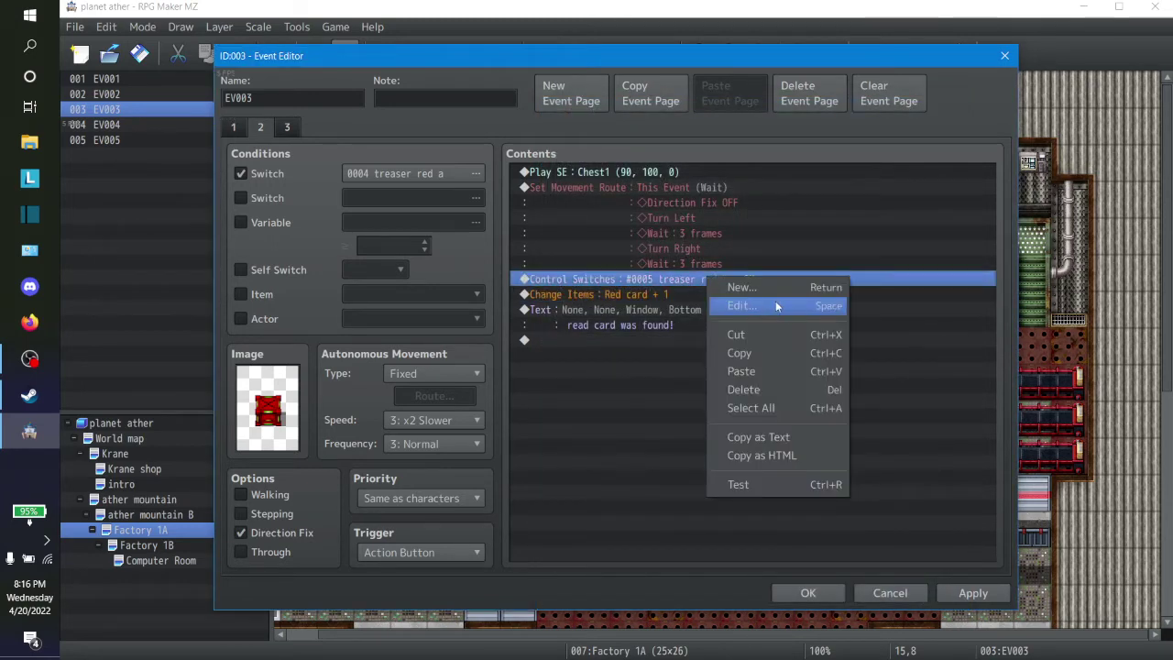
left_click(644, 339)
right_click(644, 339)
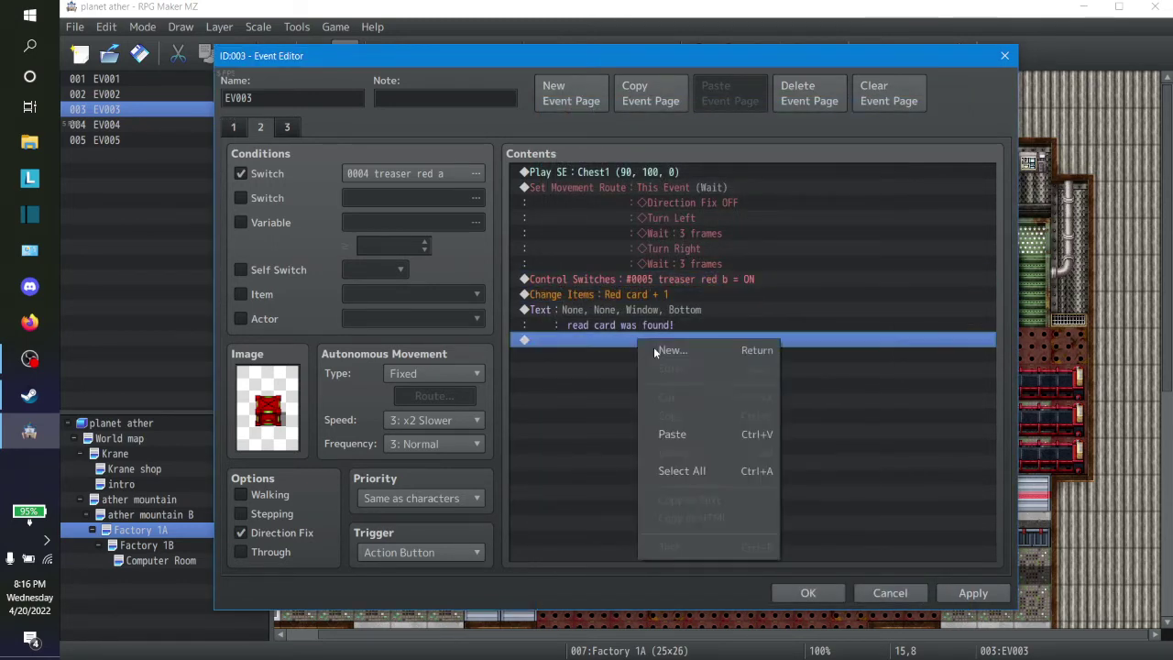
left_click(693, 433)
left_click(703, 279)
key("Delete")
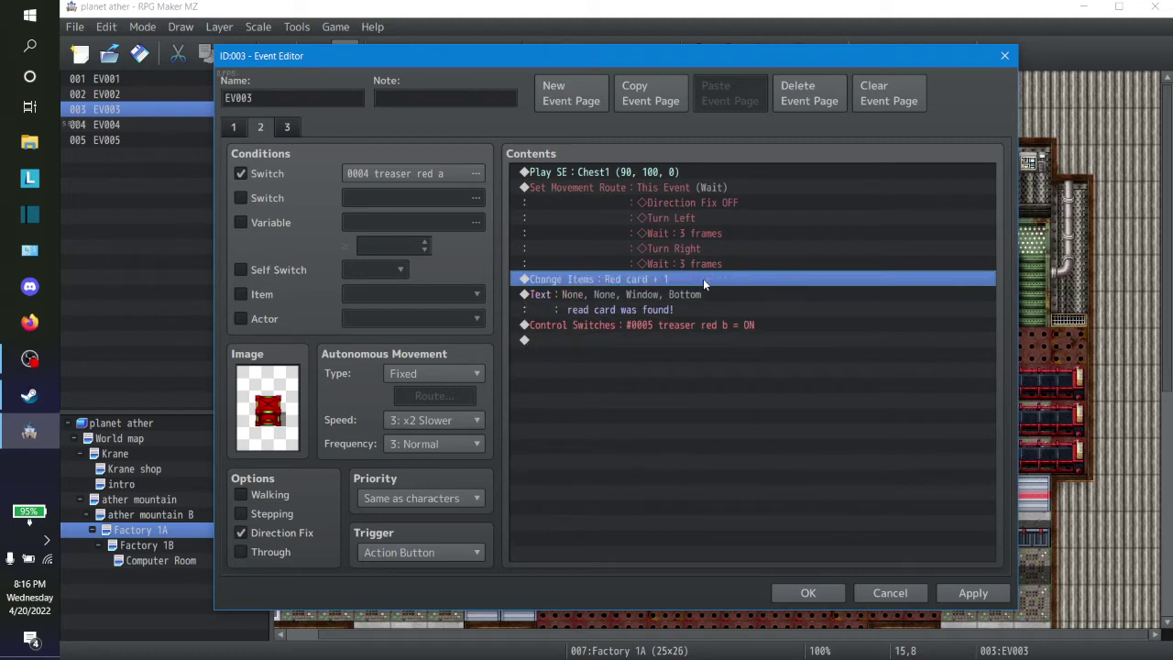
Add a Control Switches command at the end of page 2 that turns switch 0004 treaser red a OFF
left_click(658, 326)
right_click(658, 327)
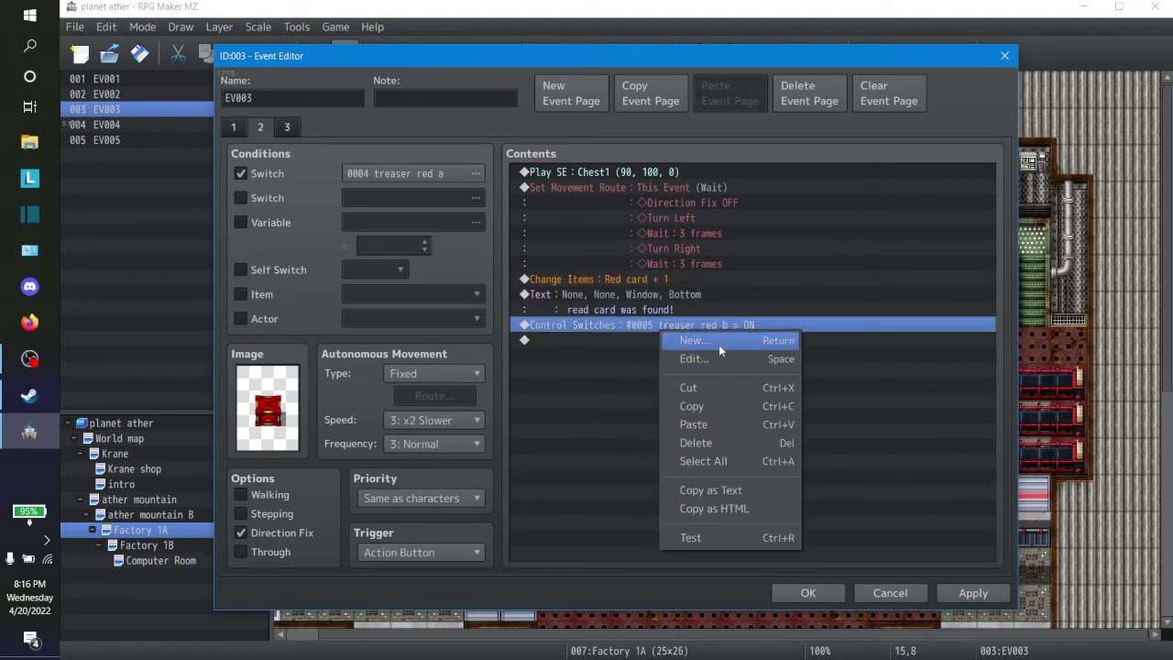
left_click(617, 340)
right_click(617, 340)
left_click(641, 349)
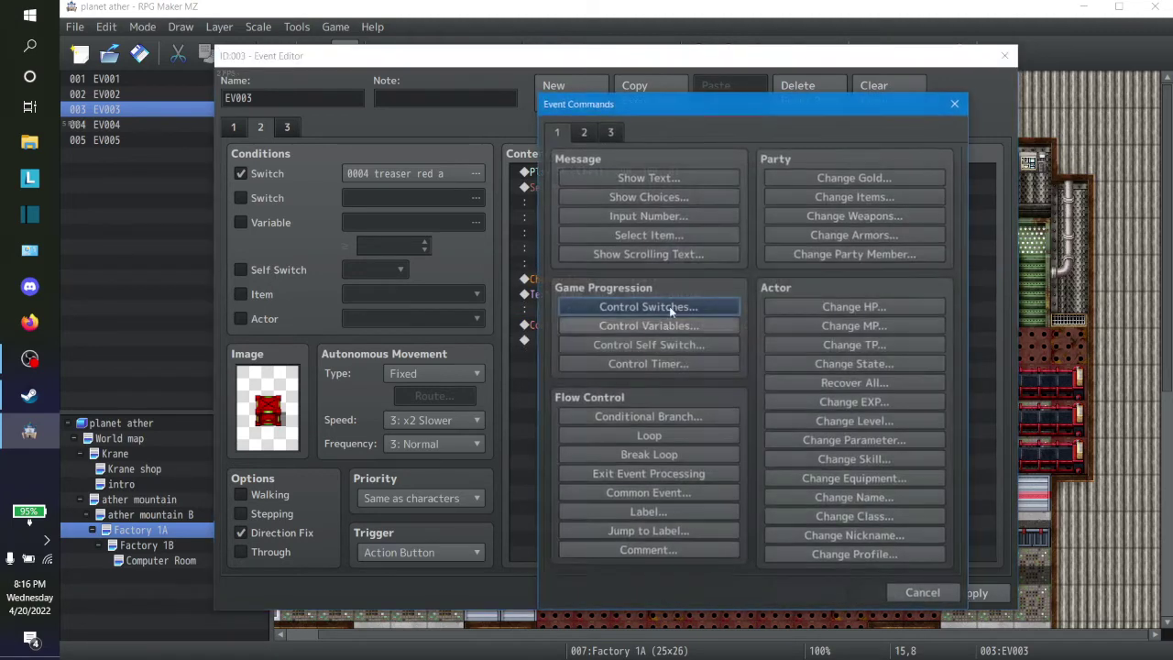
left_click(719, 306)
left_click(778, 325)
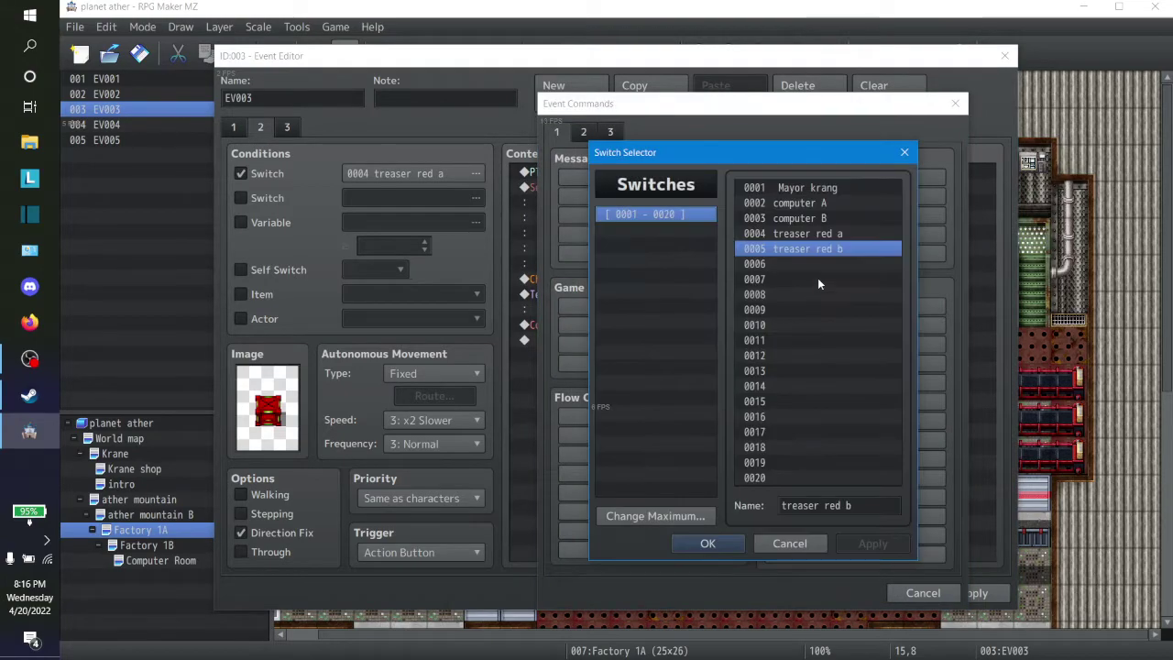
left_click(806, 234)
left_click(707, 541)
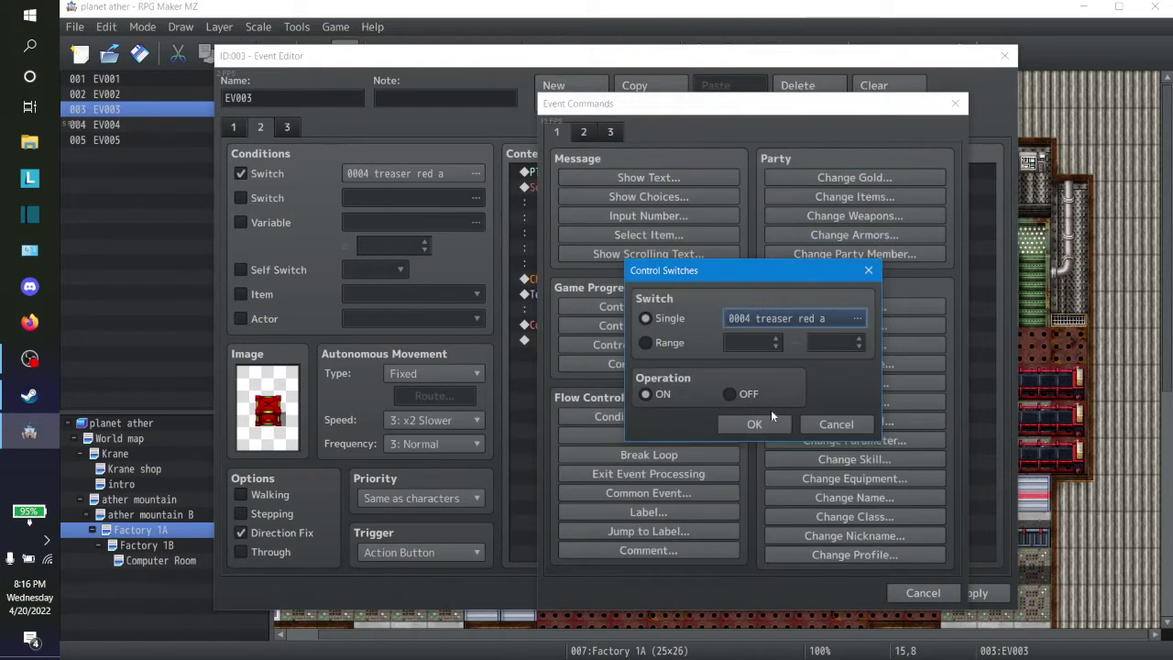
left_click(737, 395)
left_click(753, 422)
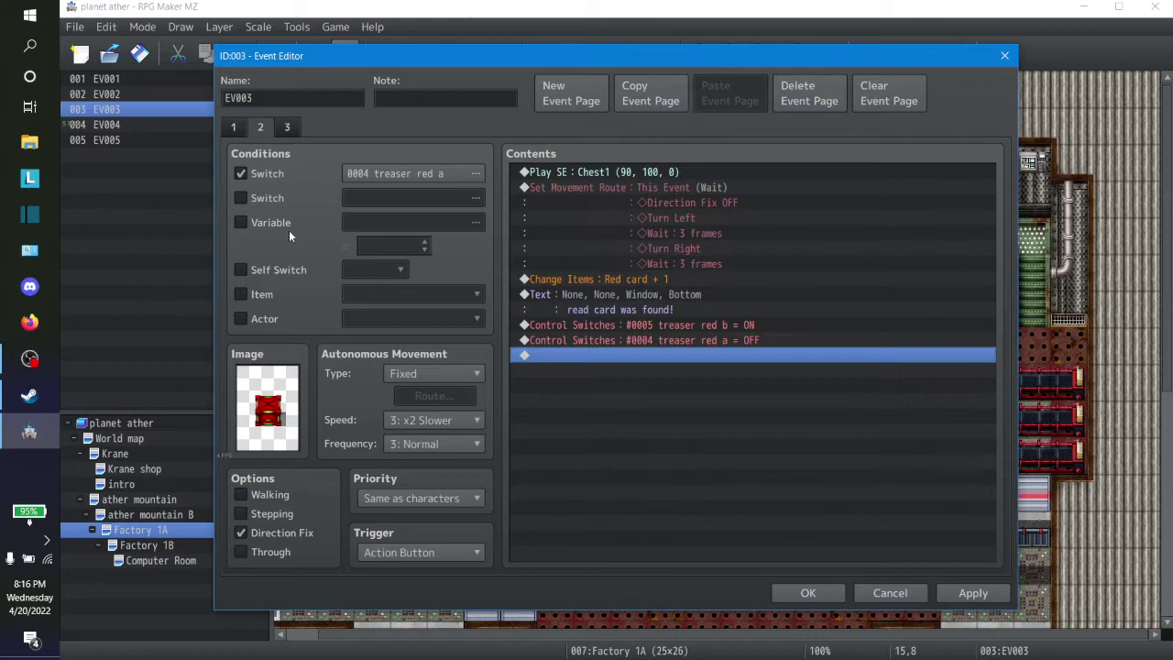
Check all three pages of the red chest event and save the event
left_click(229, 129)
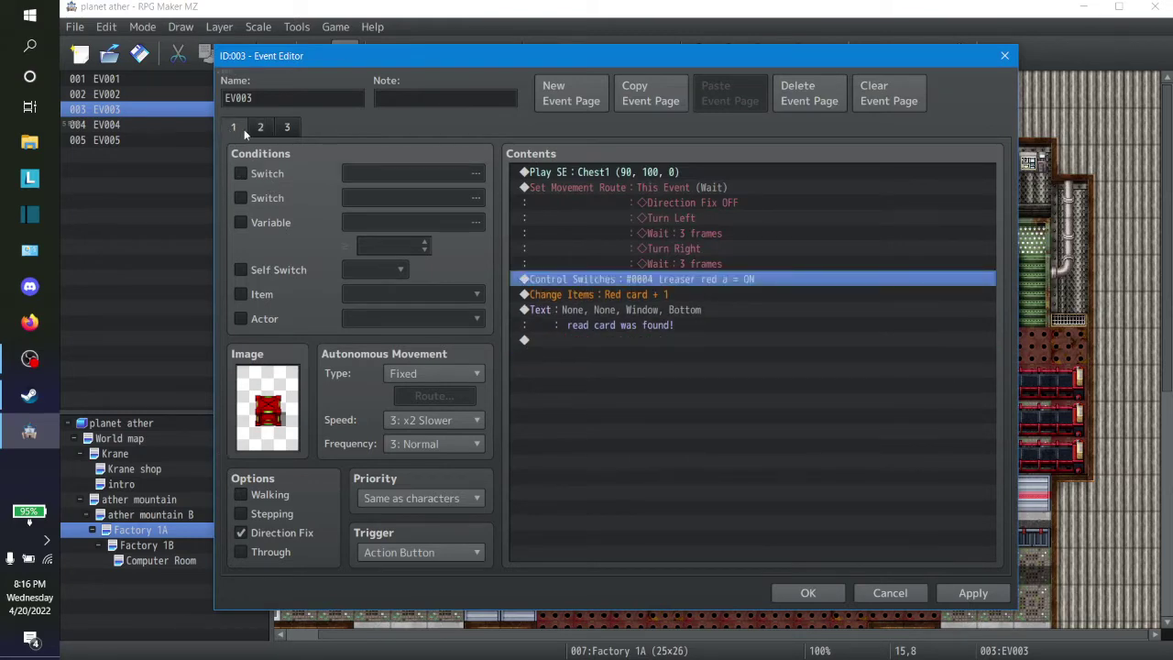
left_click(269, 132)
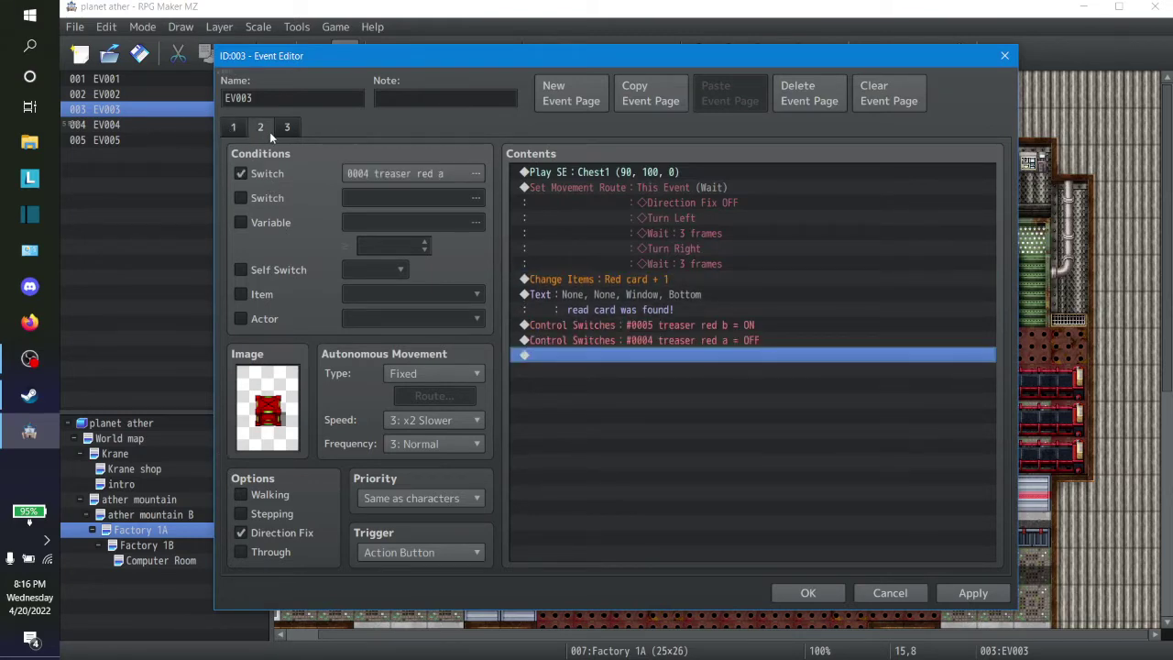
left_click(240, 131)
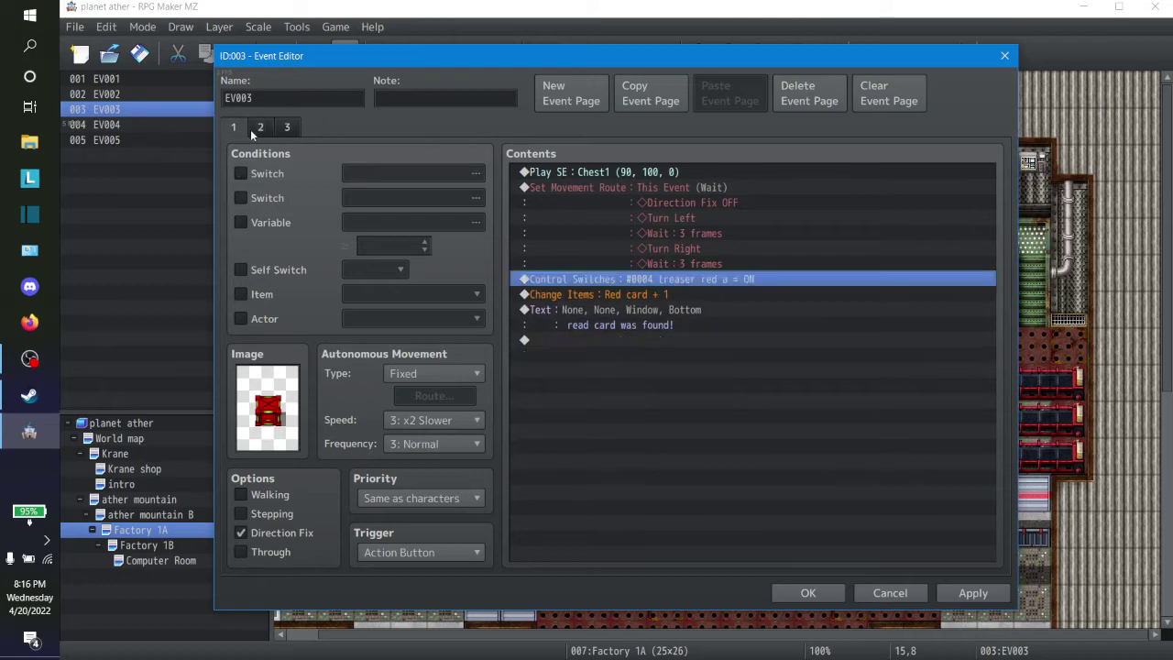
left_click(259, 130)
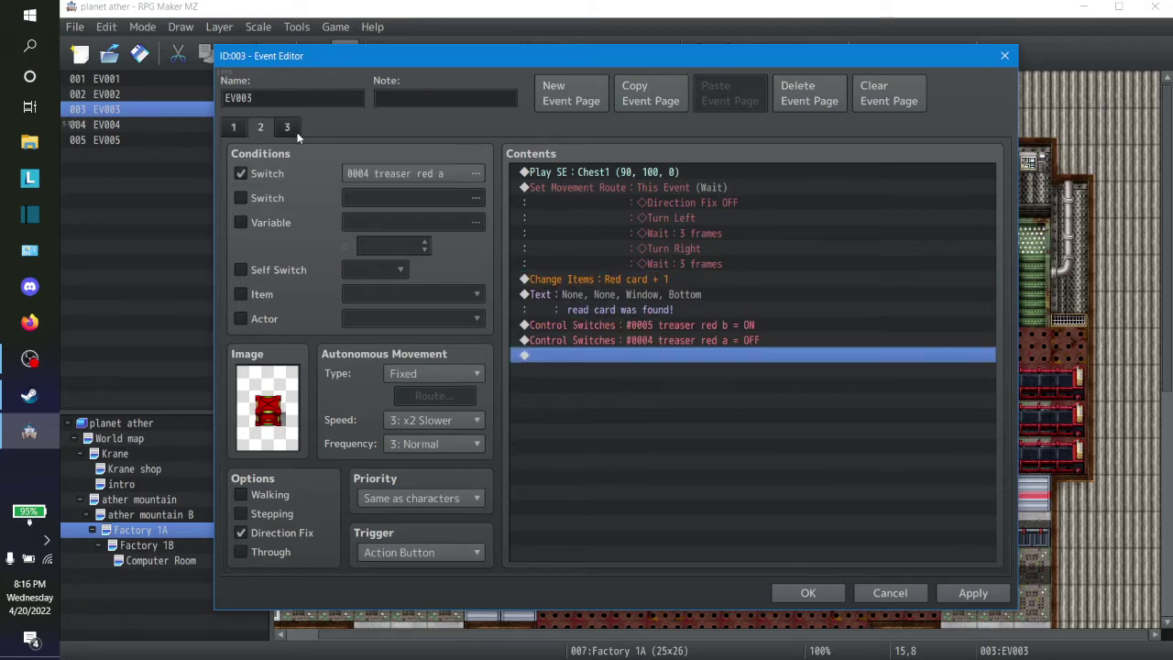
left_click(295, 133)
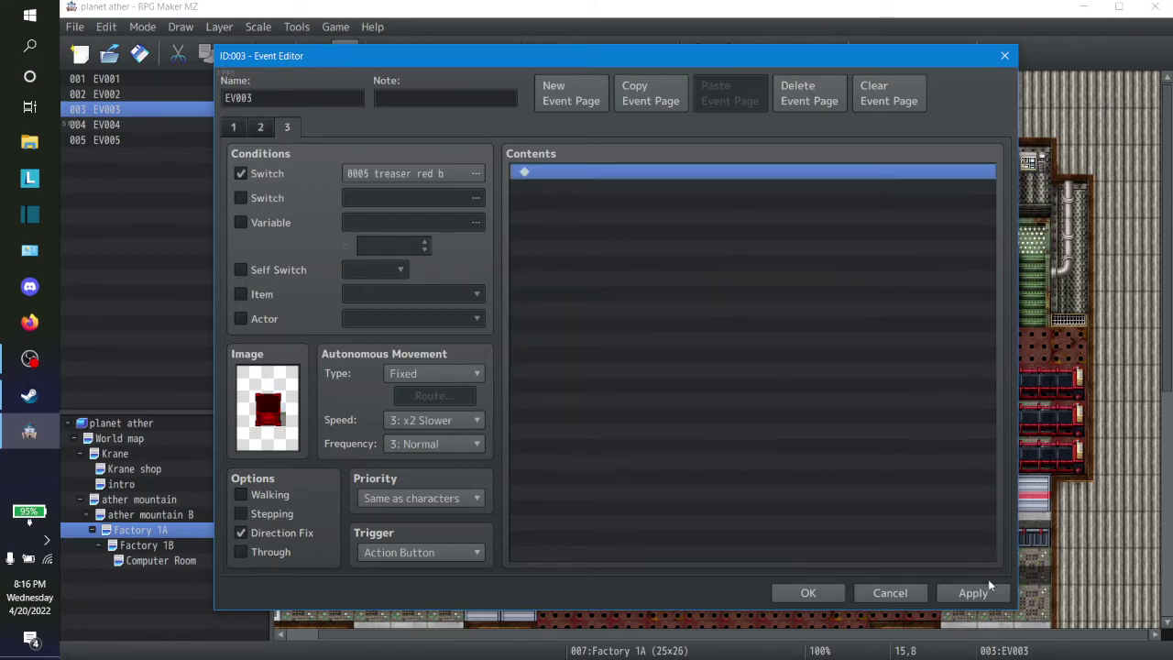
left_click(808, 592)
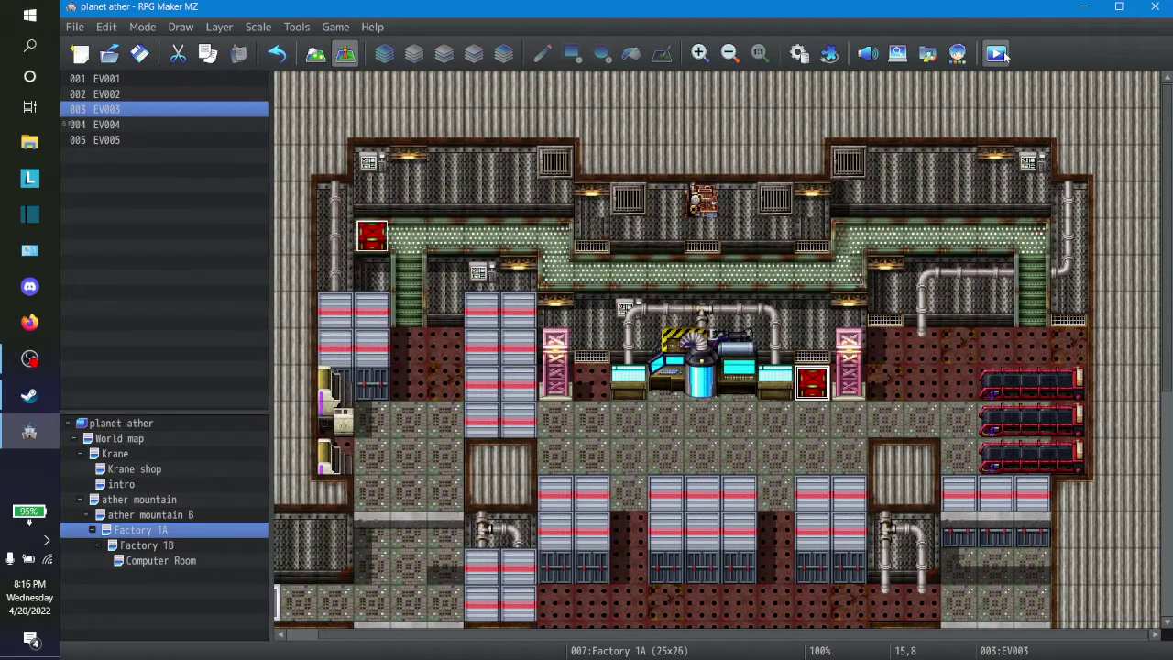
scroll(1011, 291, "down", 10)
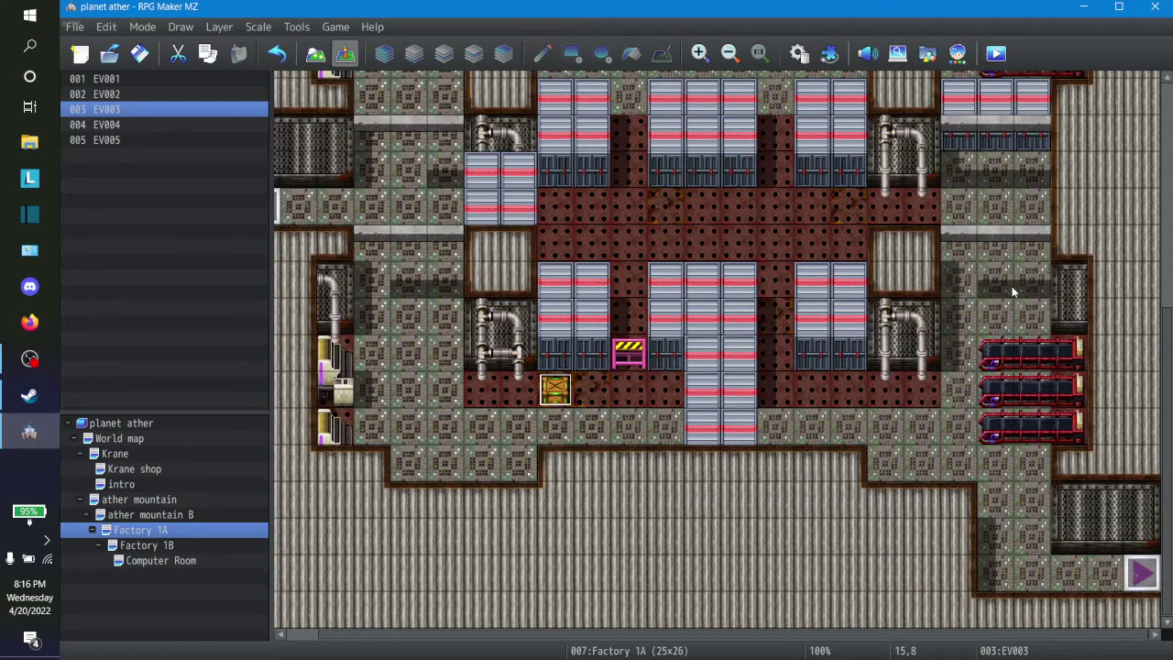
right_click(1107, 568)
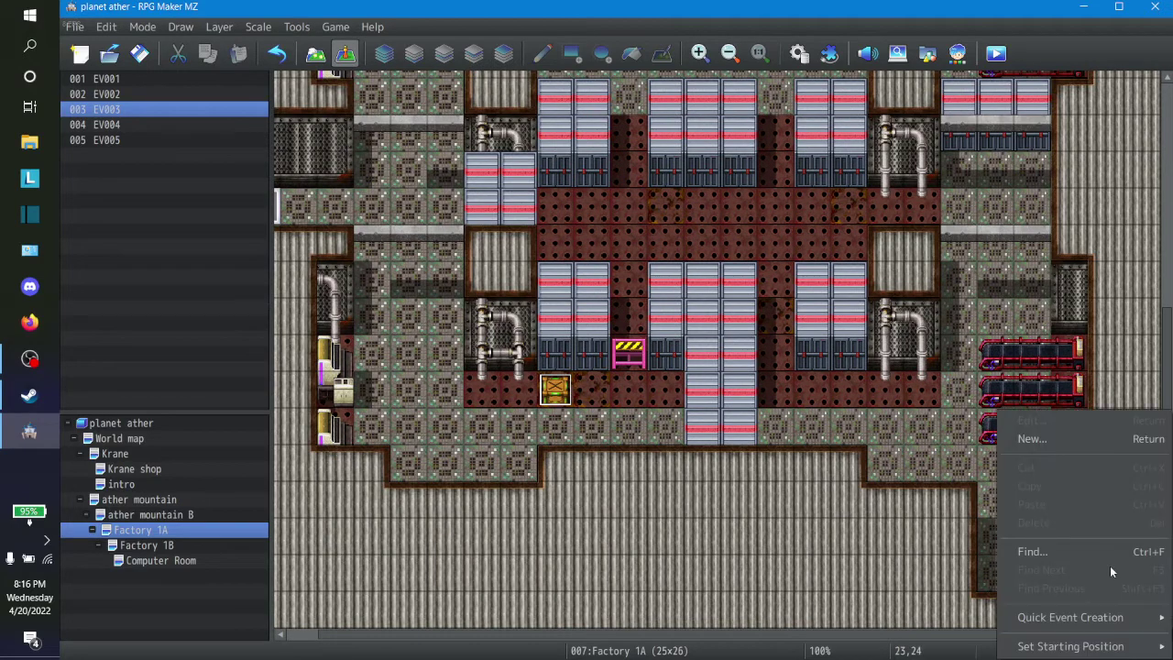
mouse_move(1067, 647)
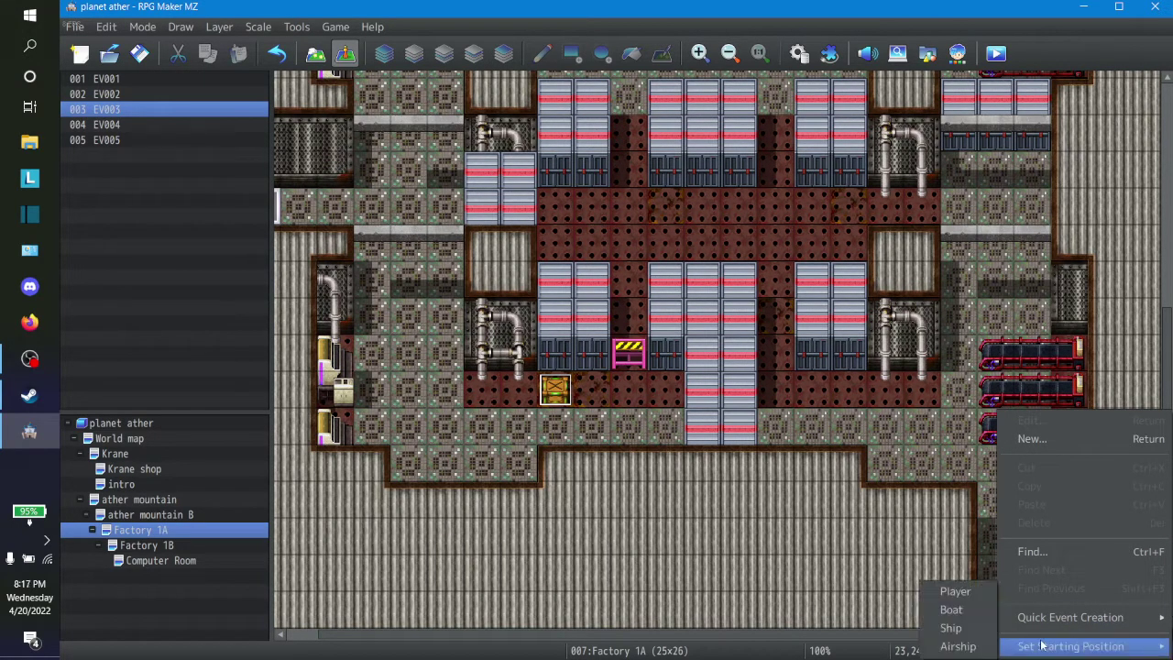
Start a playtest of the project and continue from the File 1 save
left_click(996, 53)
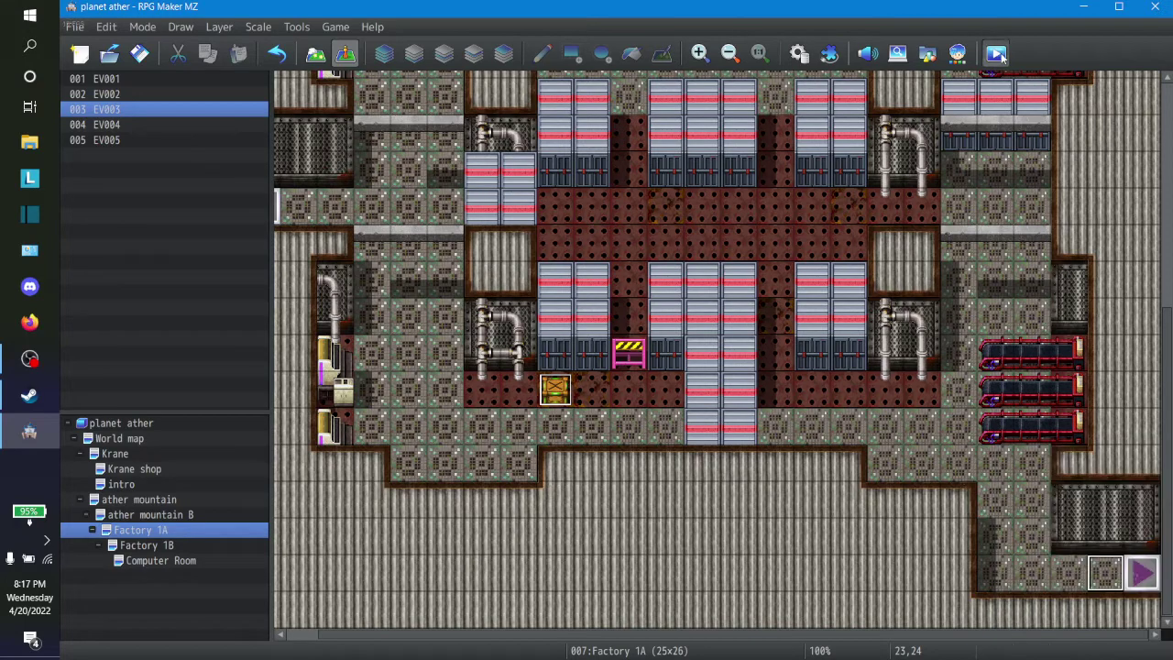
left_click(610, 365)
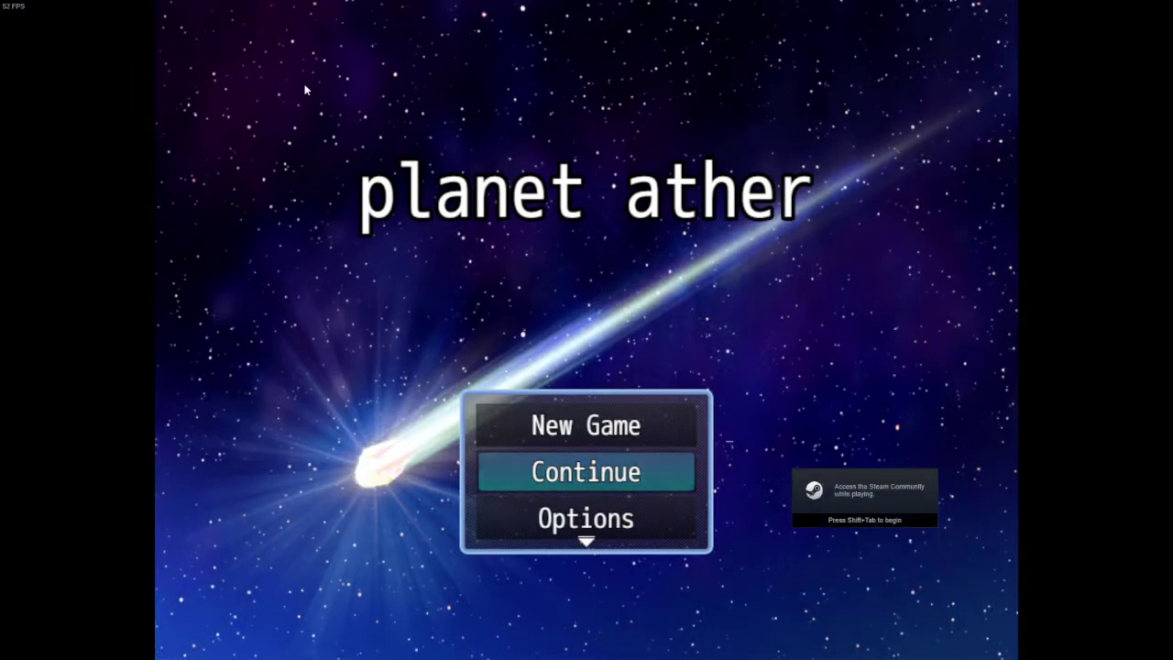
key("Return")
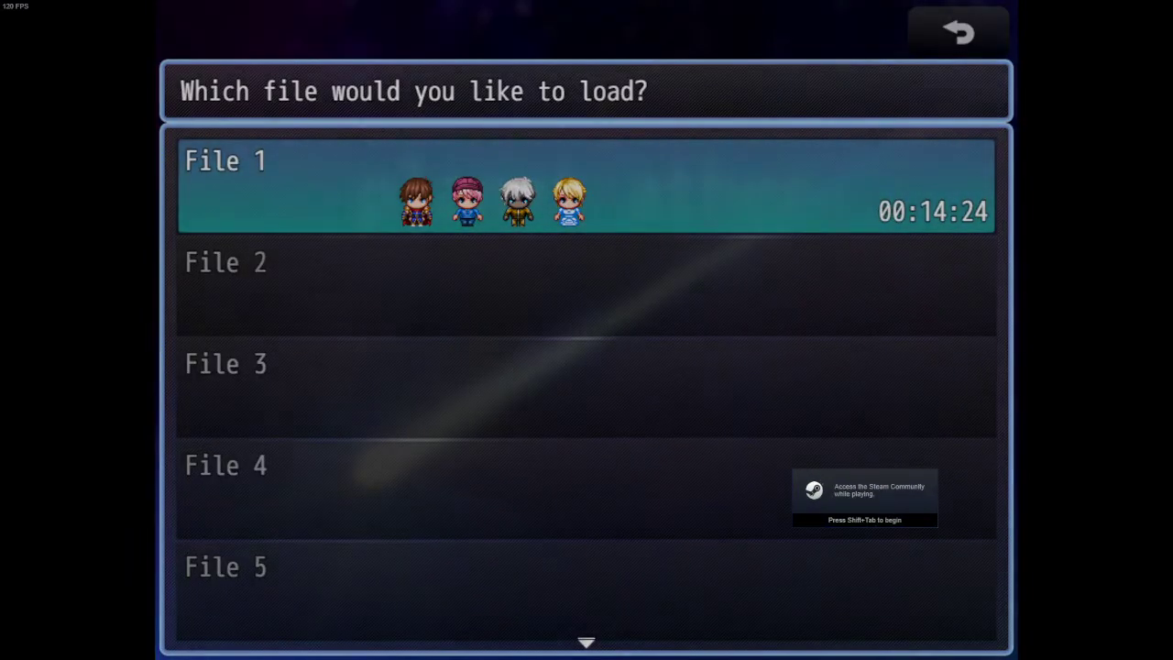
key("Return")
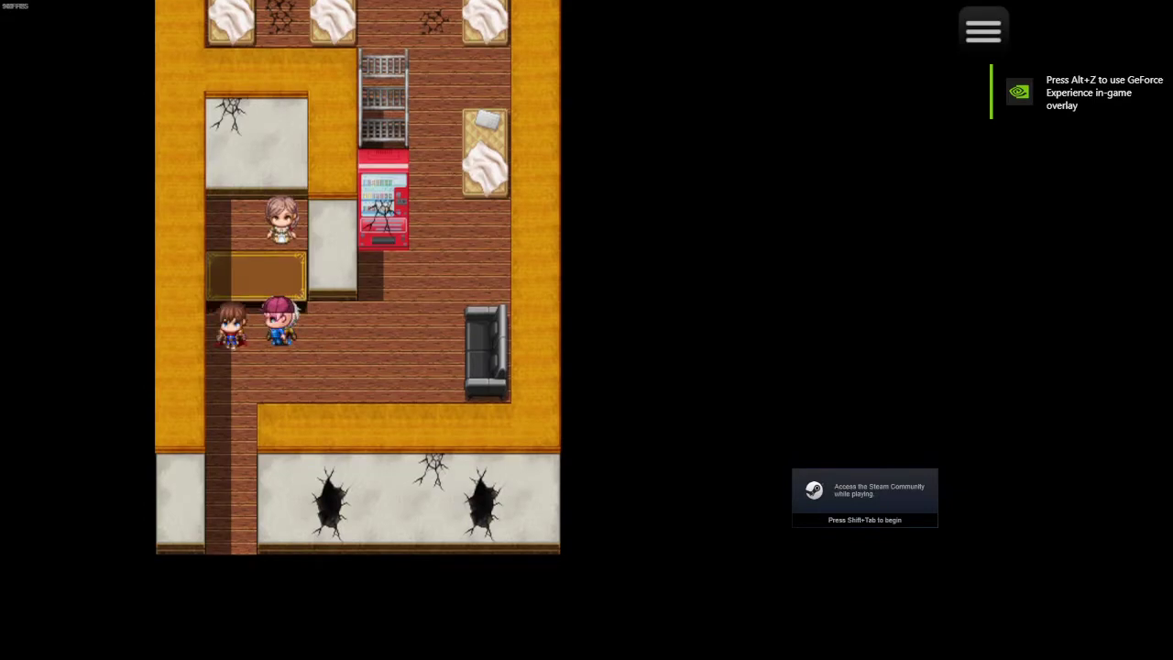
Walk the party out of the building and into Krane
key("Down")
key("Down")
key("Down")
key("Down")
key("Down")
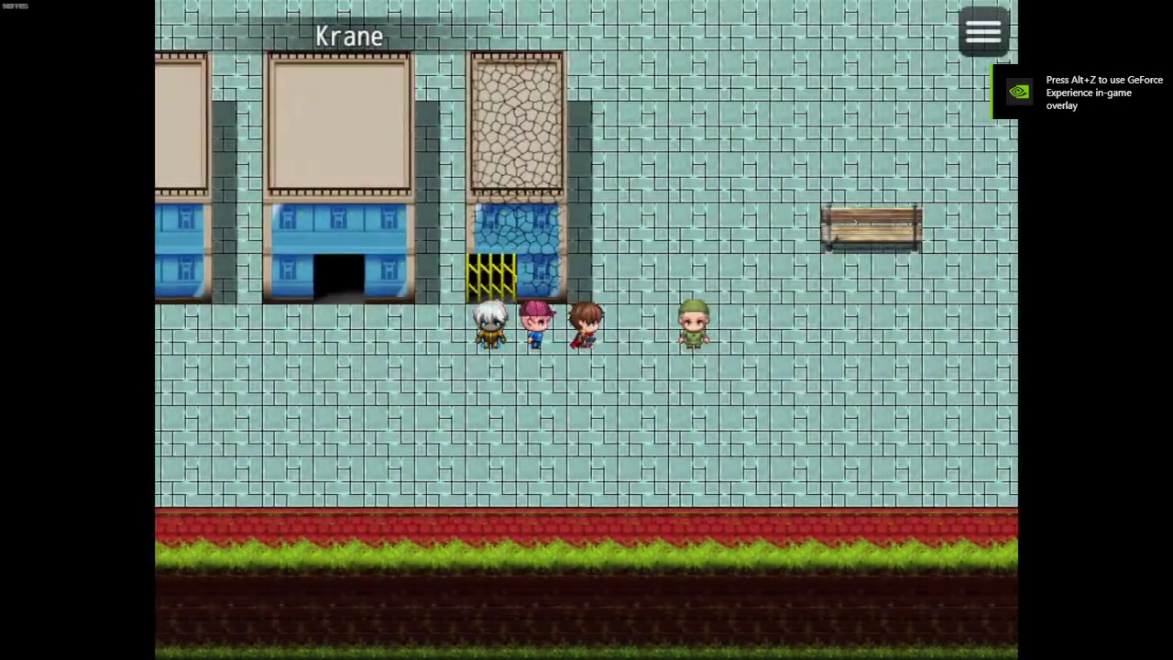
Walk the party north along Krane's road and out of town onto the Ather world map
key("Up")
key("Right")
key("Up")
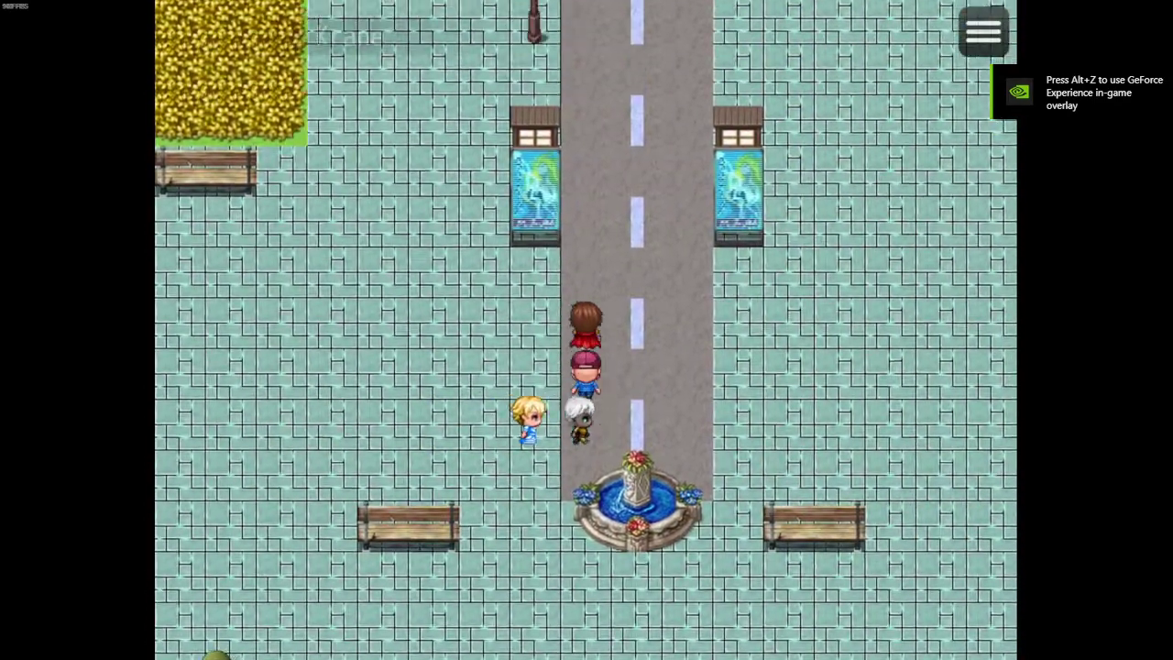
key("Up")
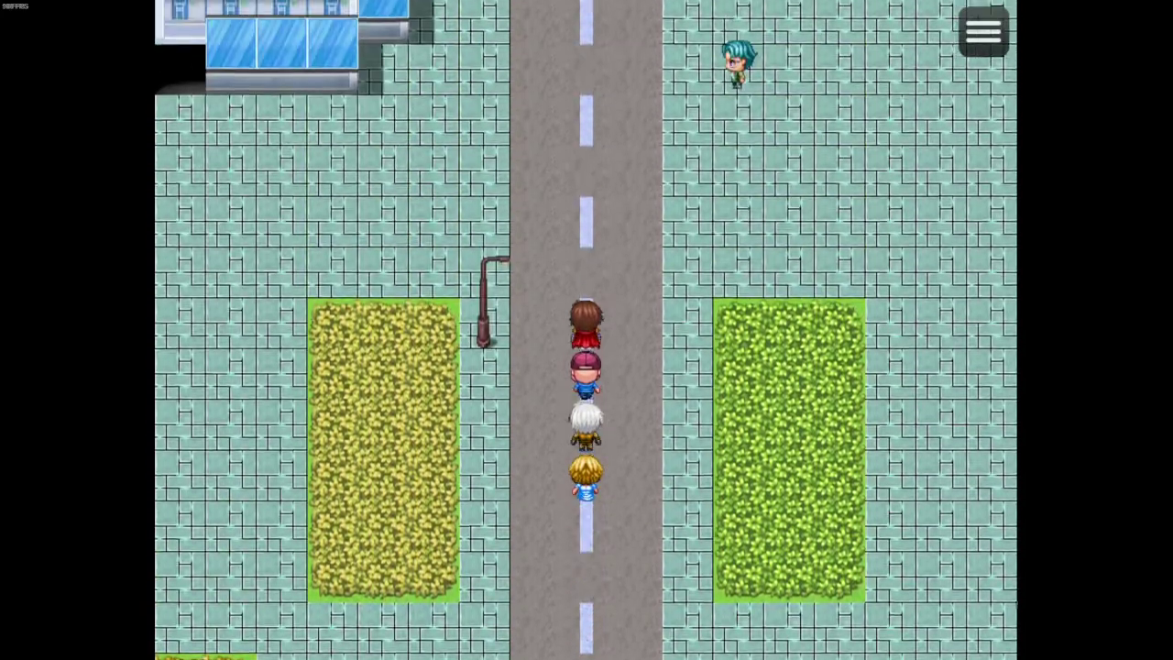
key("Up")
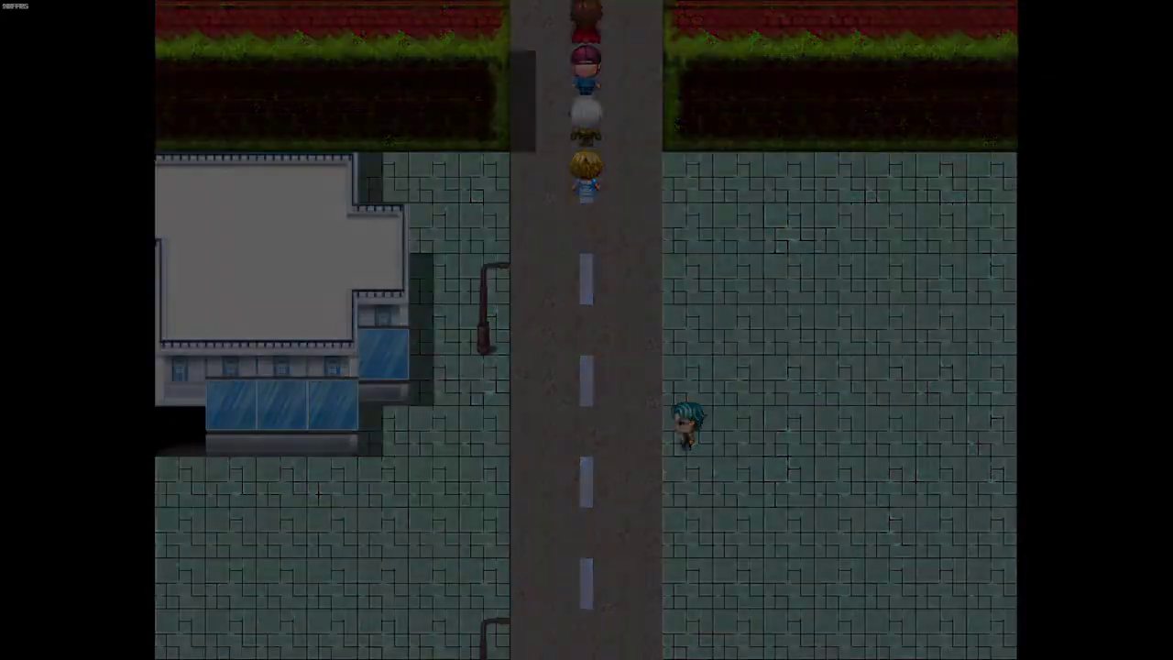
key("Up")
key("Right")
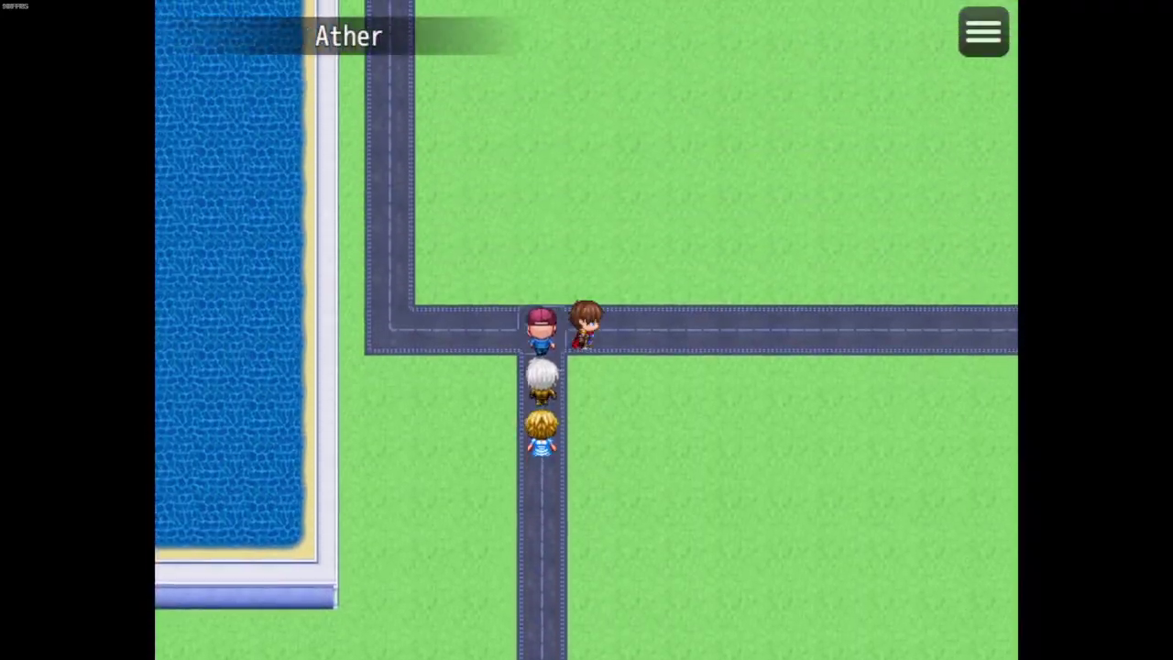
Travel to the factory and open the red chest beside the machinery to collect the red card
key("Right")
key("Up")
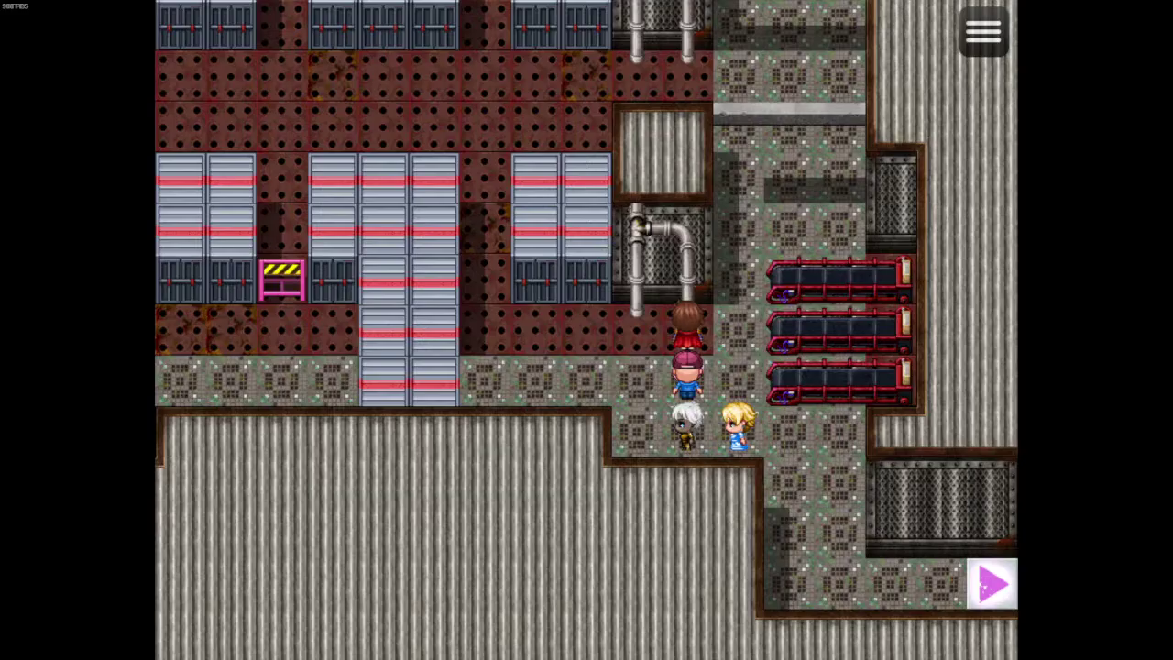
key("Up")
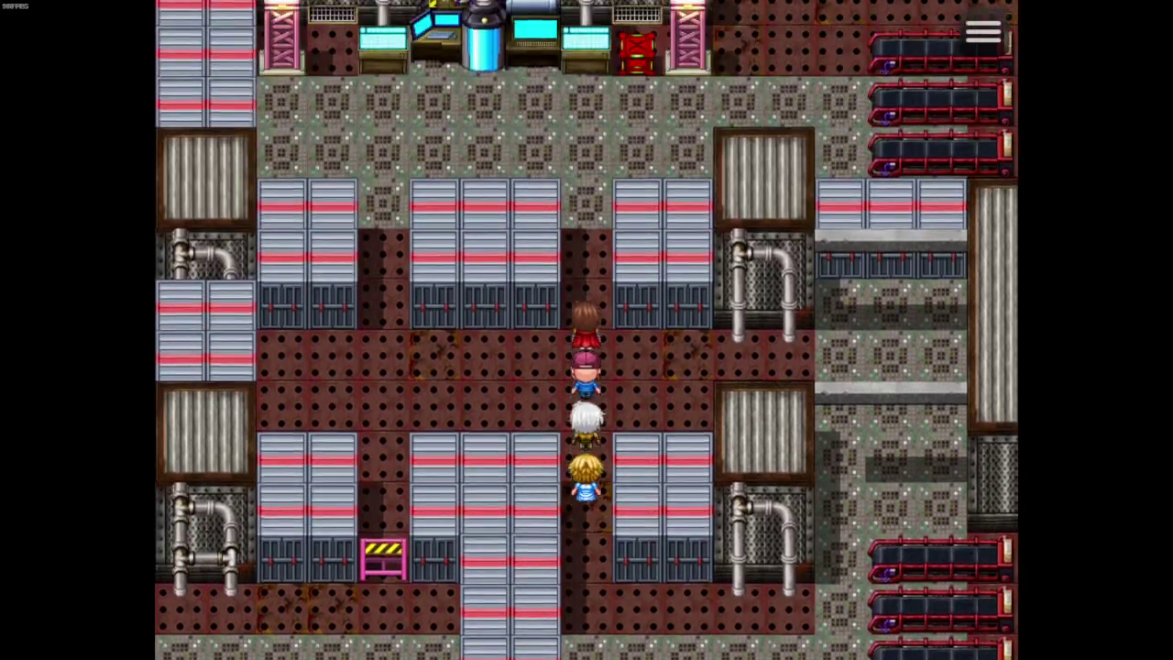
key("Up")
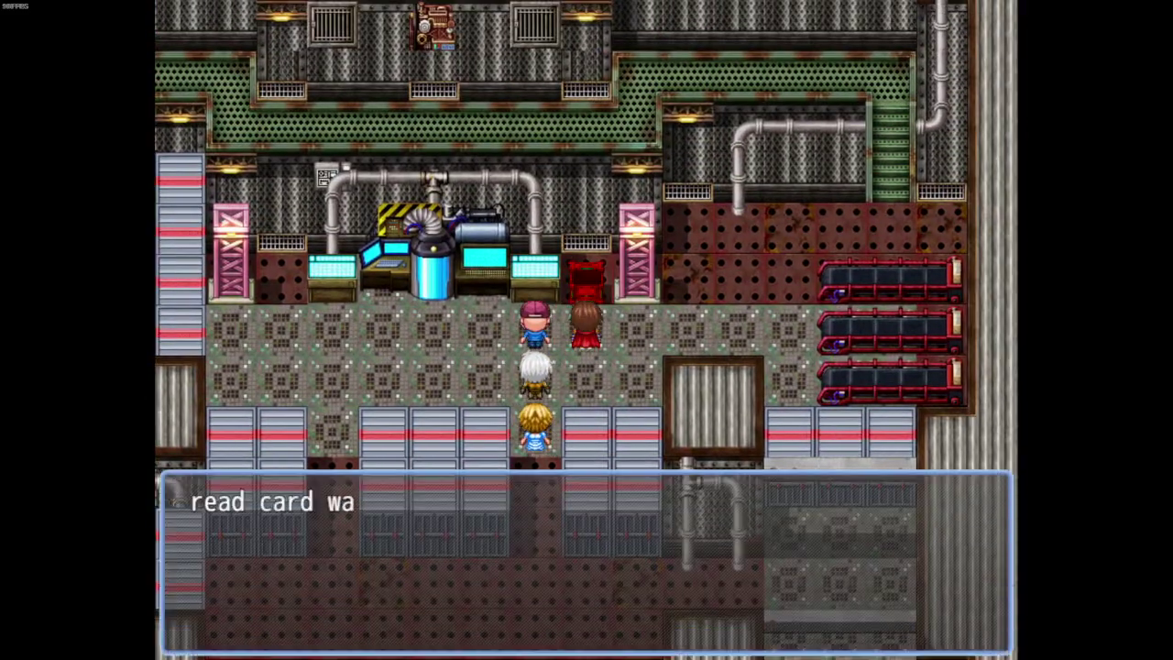
Walk away from the red chest toward the yellow chest, escaping the soldier battles along the way
key("Right")
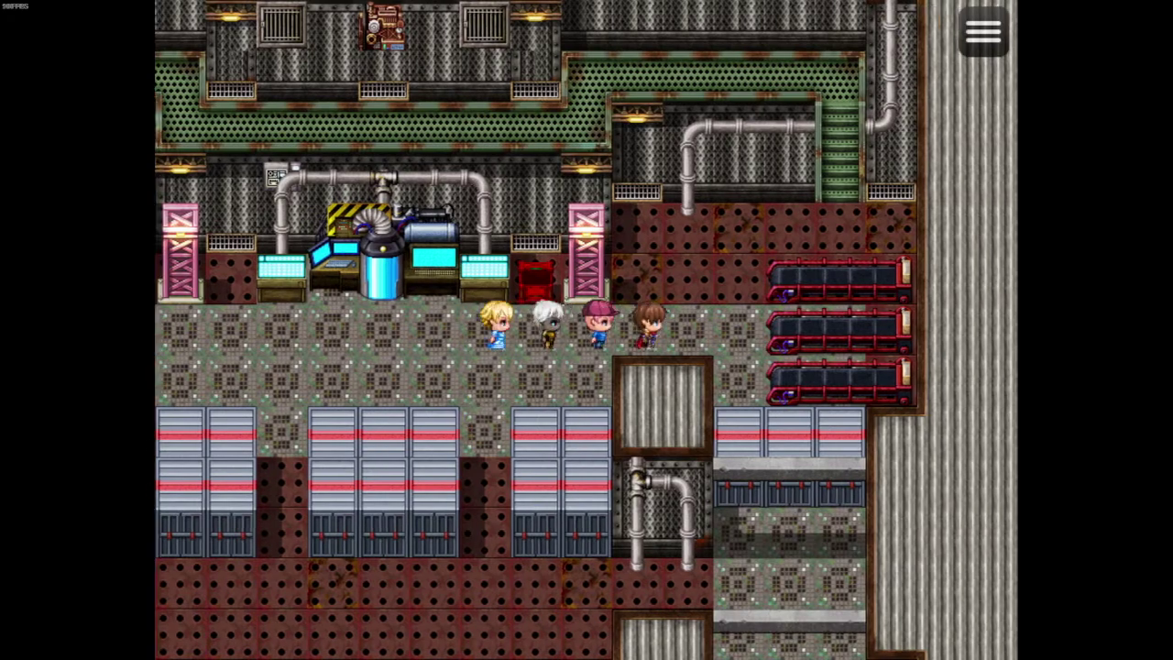
key("Up")
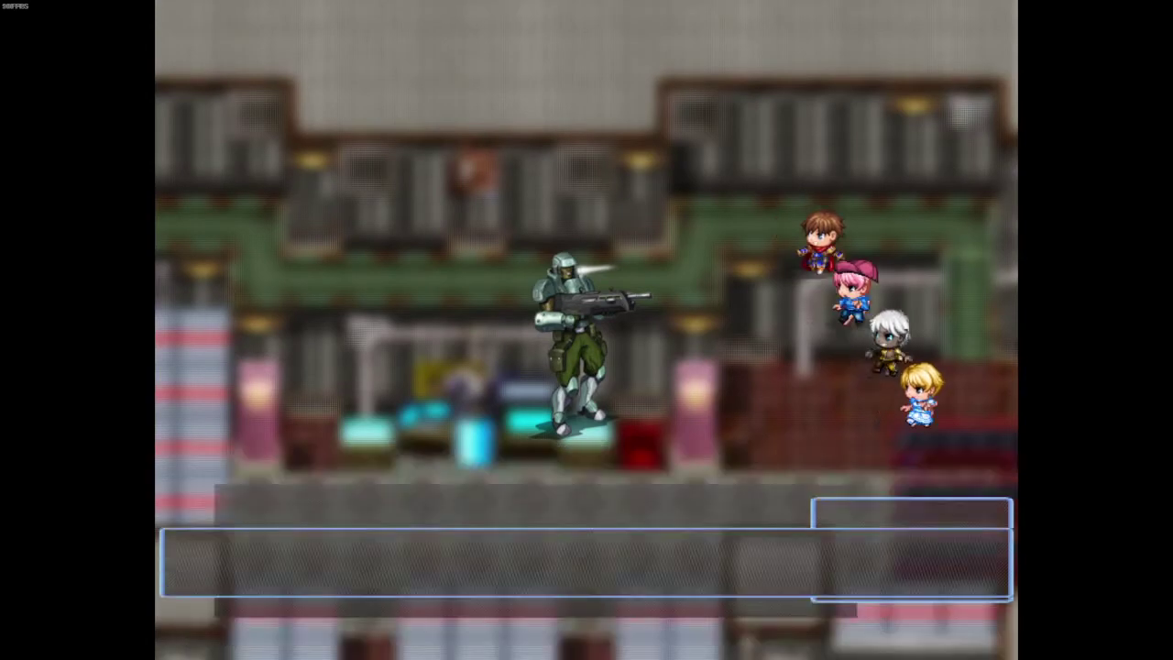
key("Down")
key("Return")
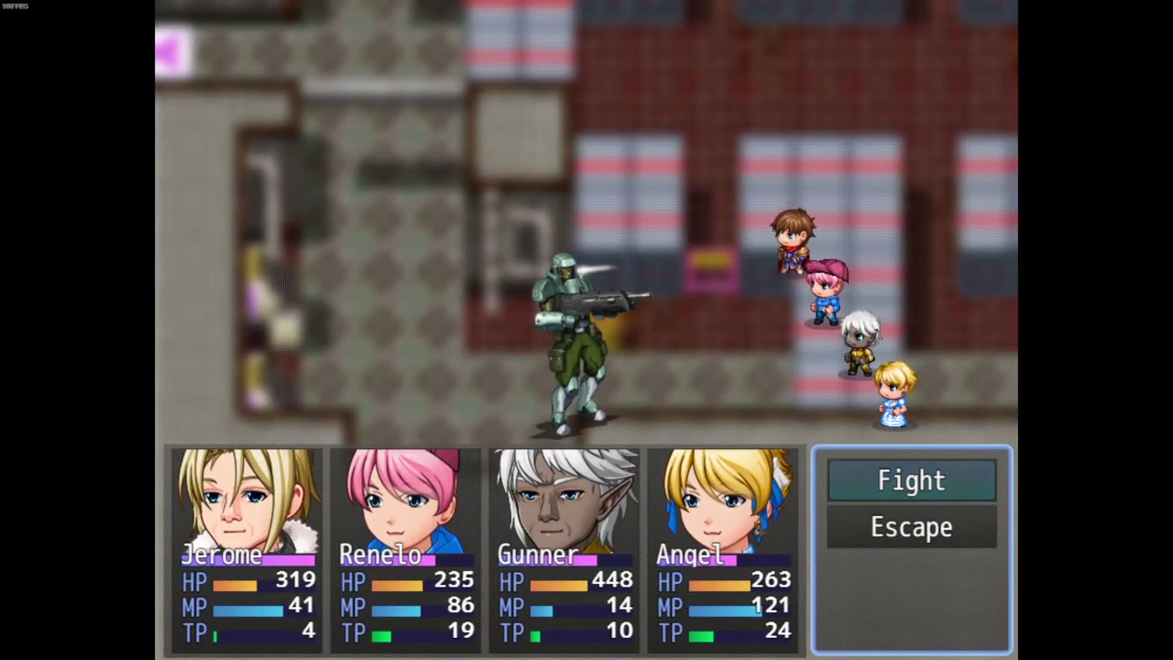
key("Down")
key("Return")
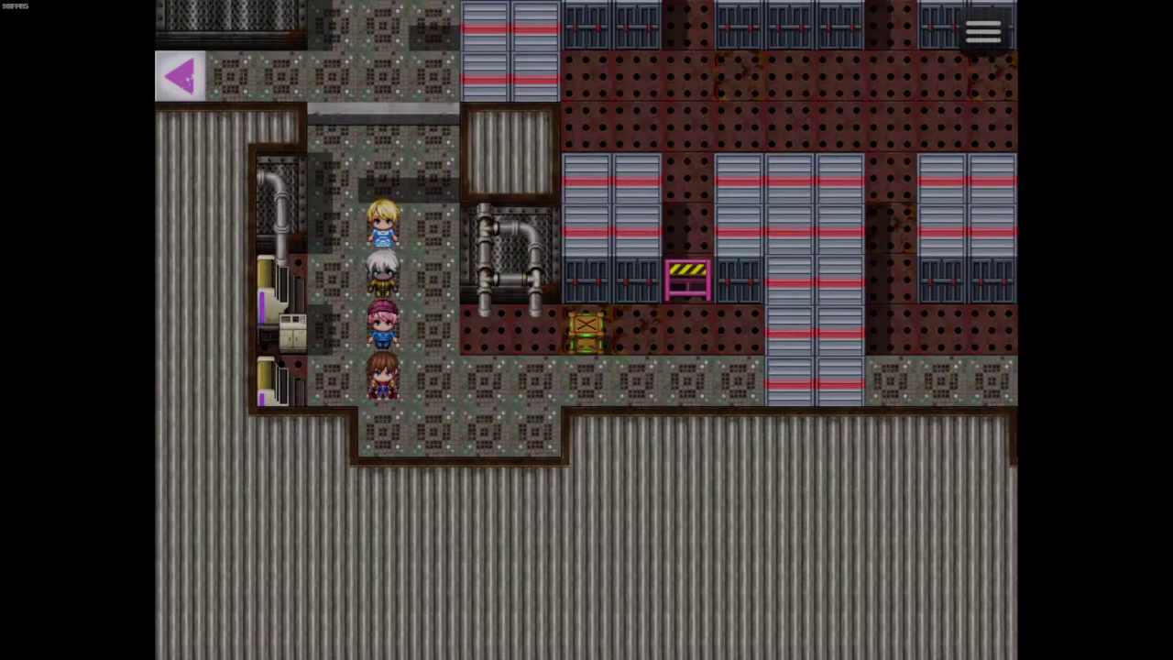
Walk to the yellow chest and open it to collect the yellow card
key("Right")
key("Up")
key("Return")
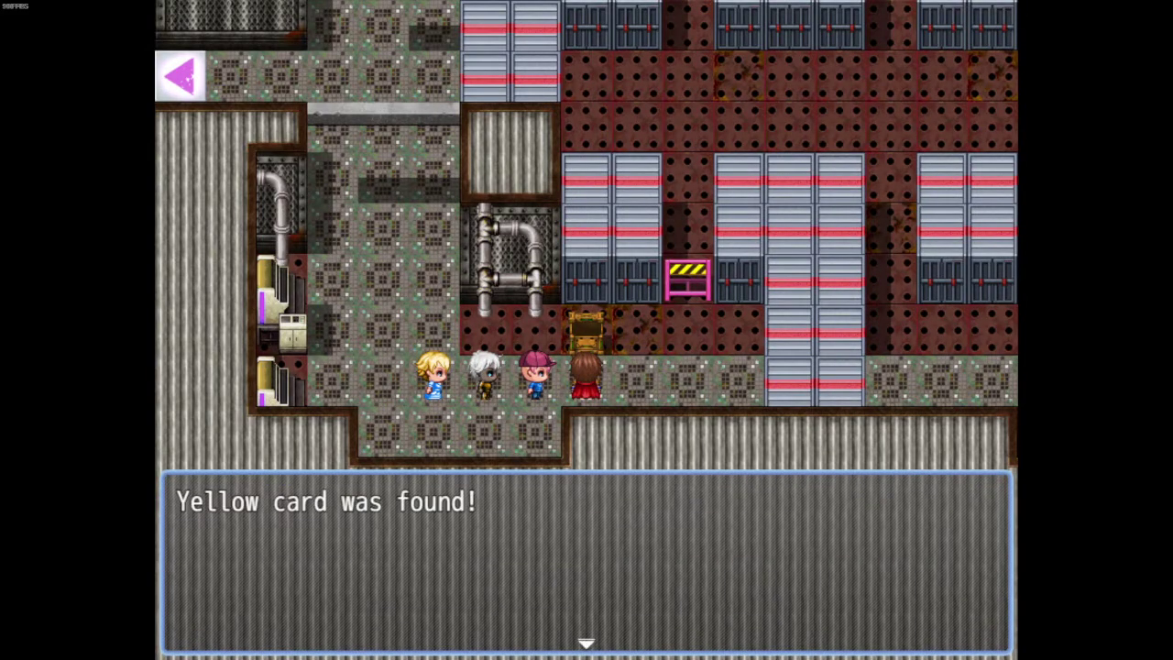
key("Return")
Head north from the yellow chest and try to escape the battle with the two drone sp101 enemies
key("Left")
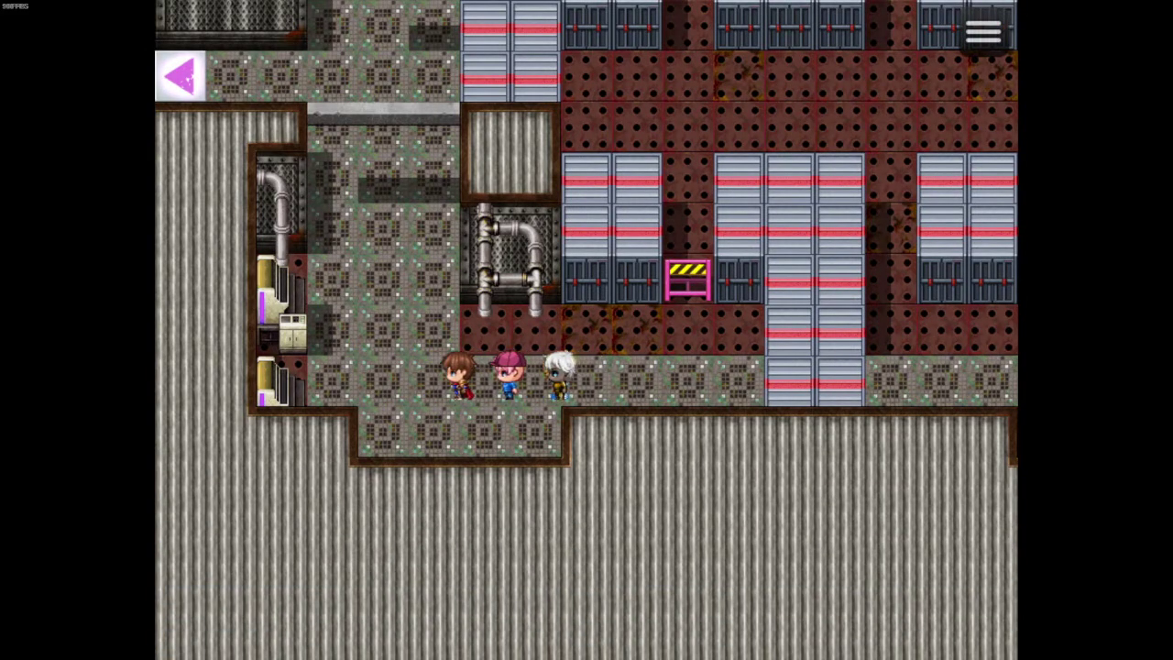
key("Up")
key("Up")
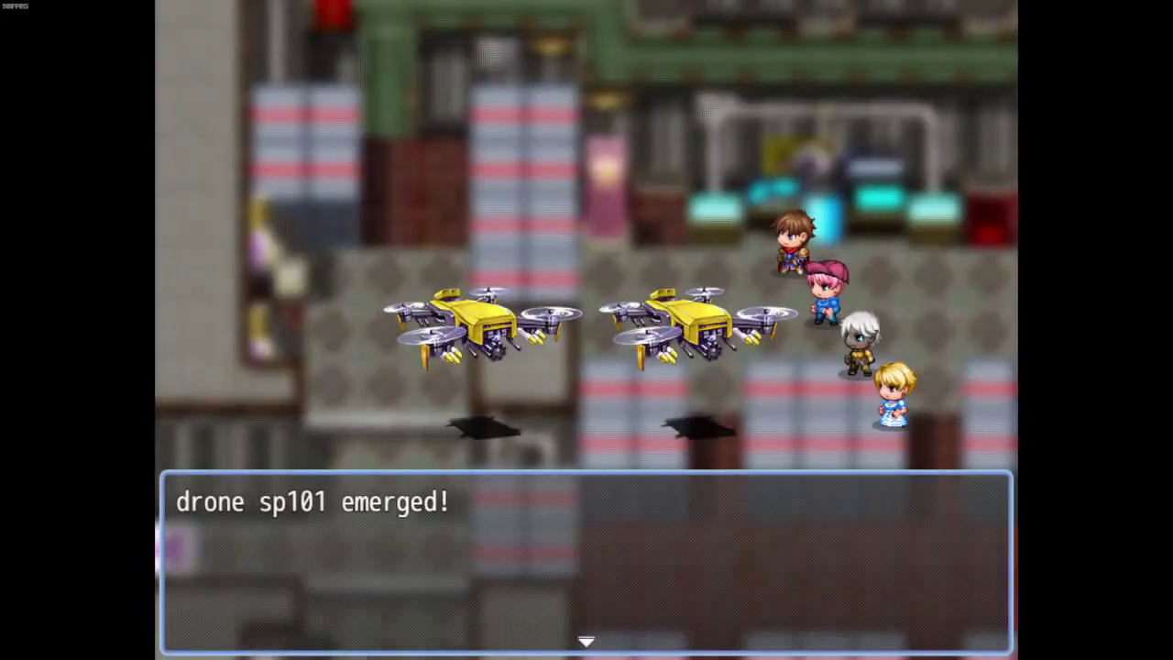
key("Return")
key("Down")
key("Return")
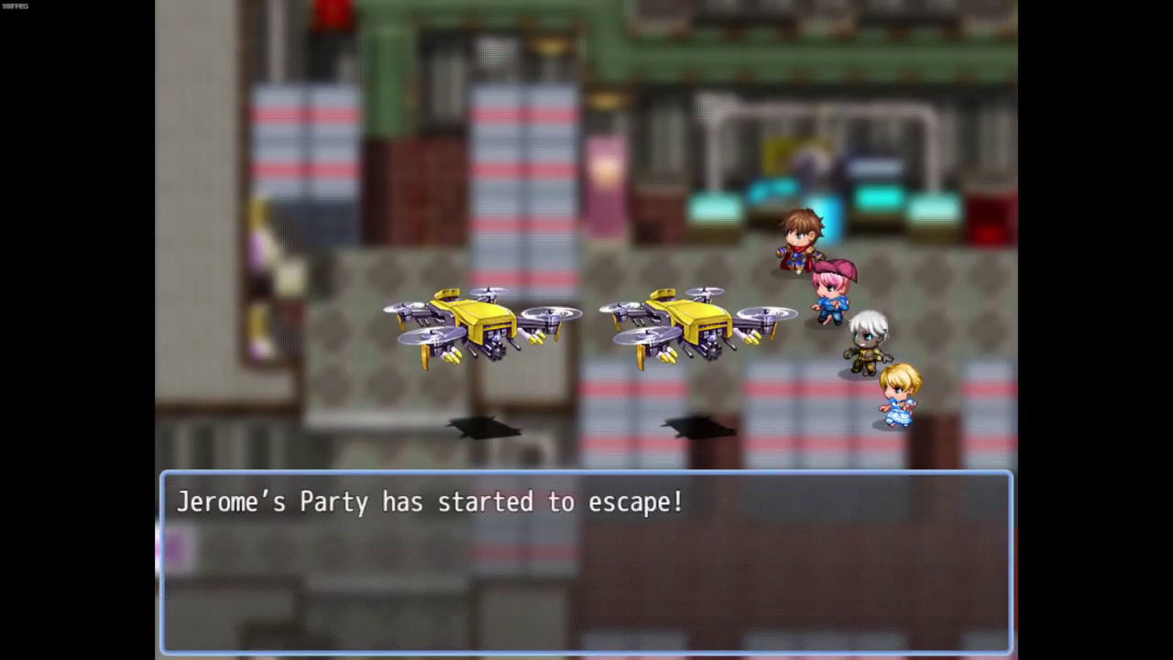
key("Return")
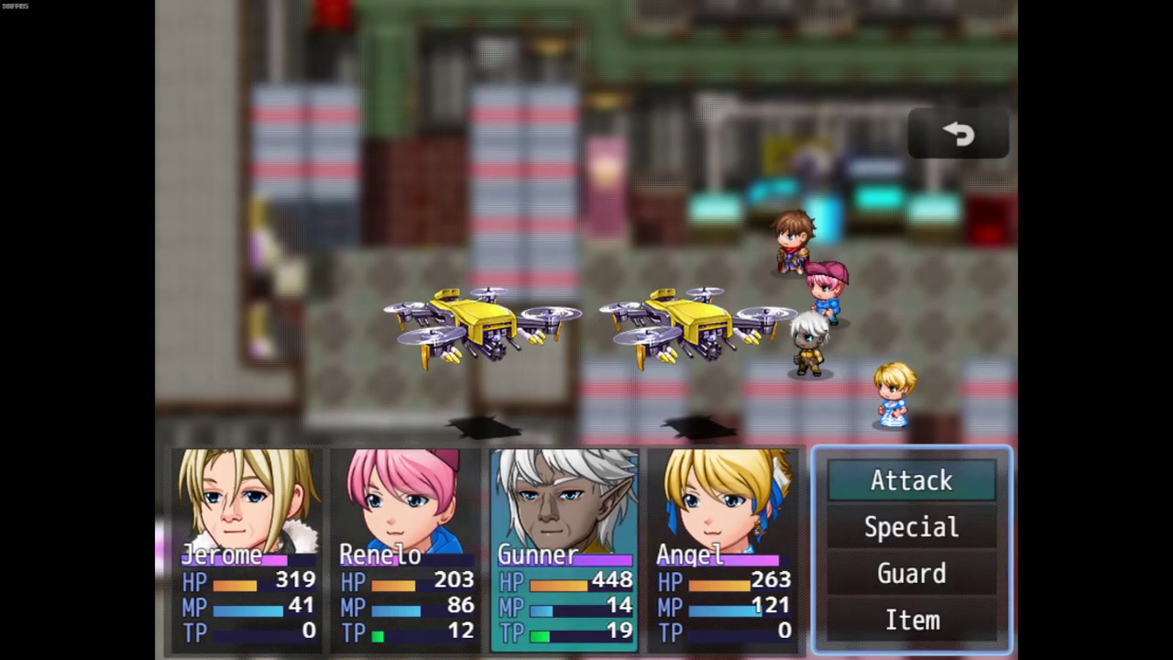
Back out of Gunner's attack commands and try again to escape the drones
key("Down")
key("Down")
key("Up")
key("Up")
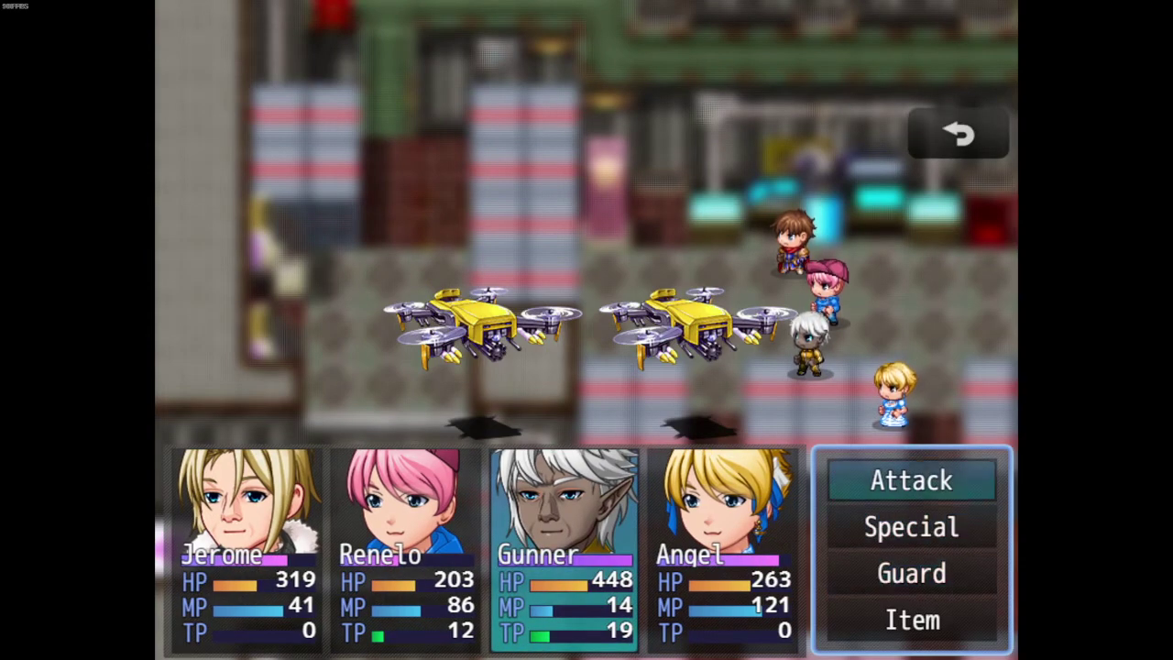
key("Return")
key("Escape")
key("Escape")
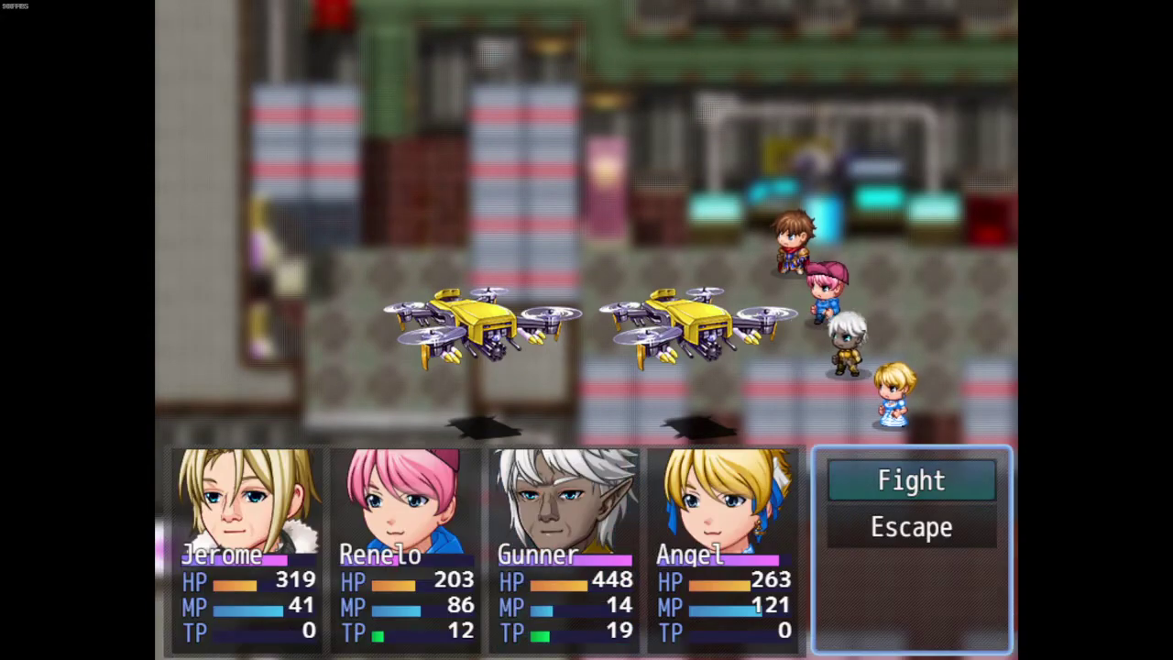
key("Down")
key("Return")
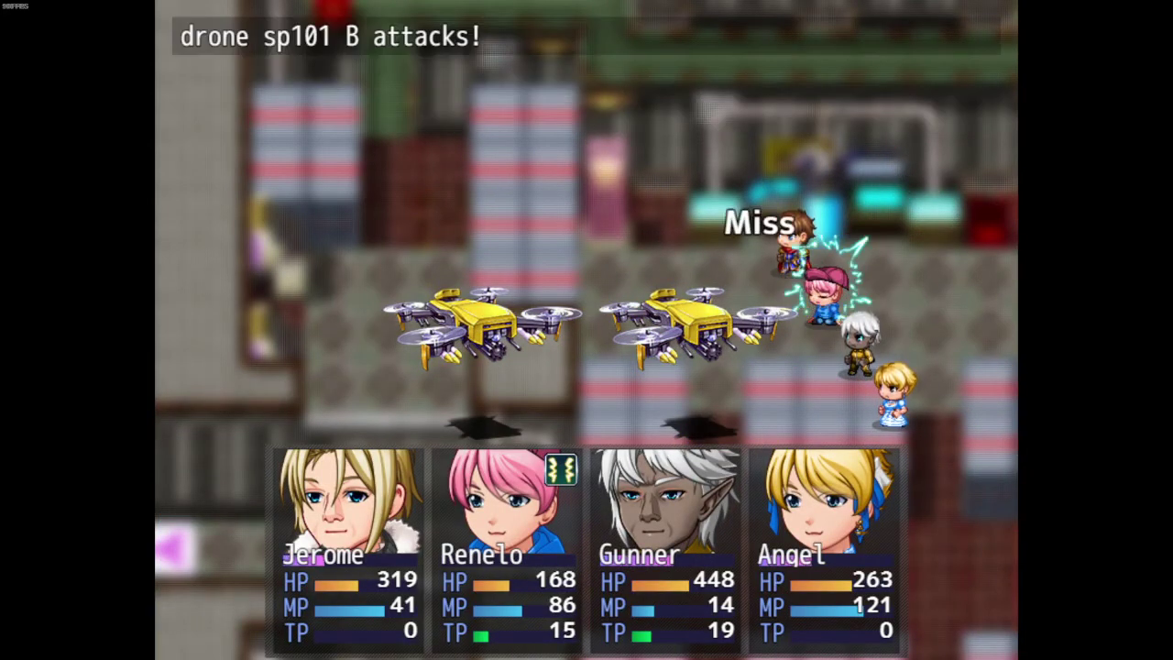
Select drone sp101 A as Gunner's attack target, and escape from the drone battle
key("Return")
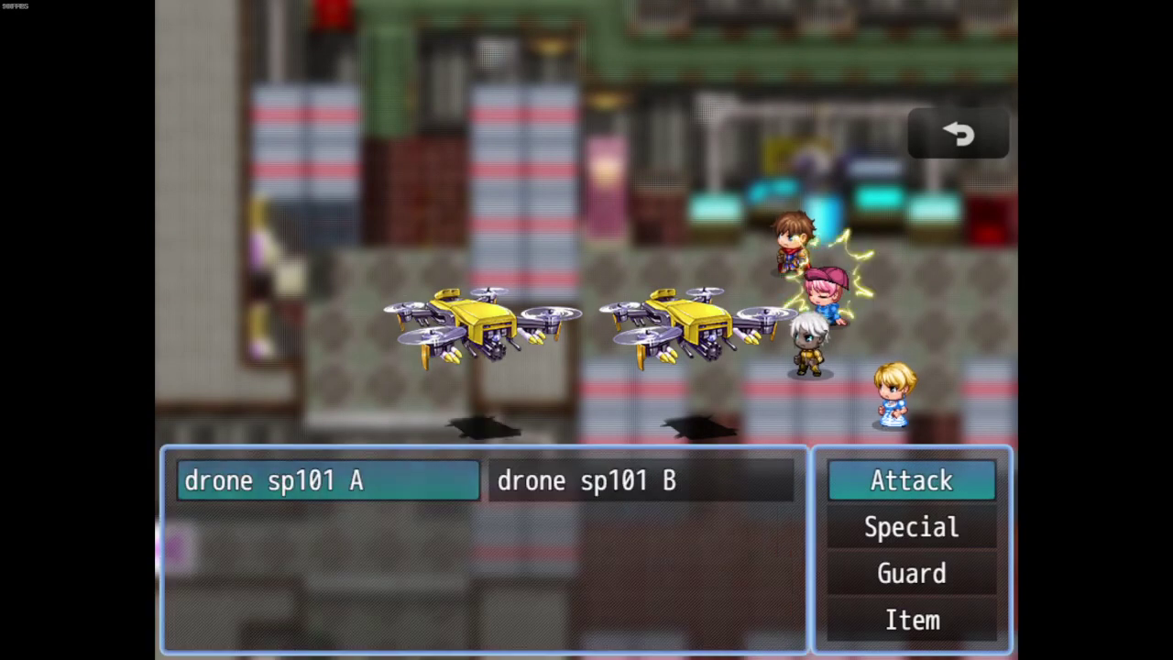
key("Return")
key("Down")
key("Return")
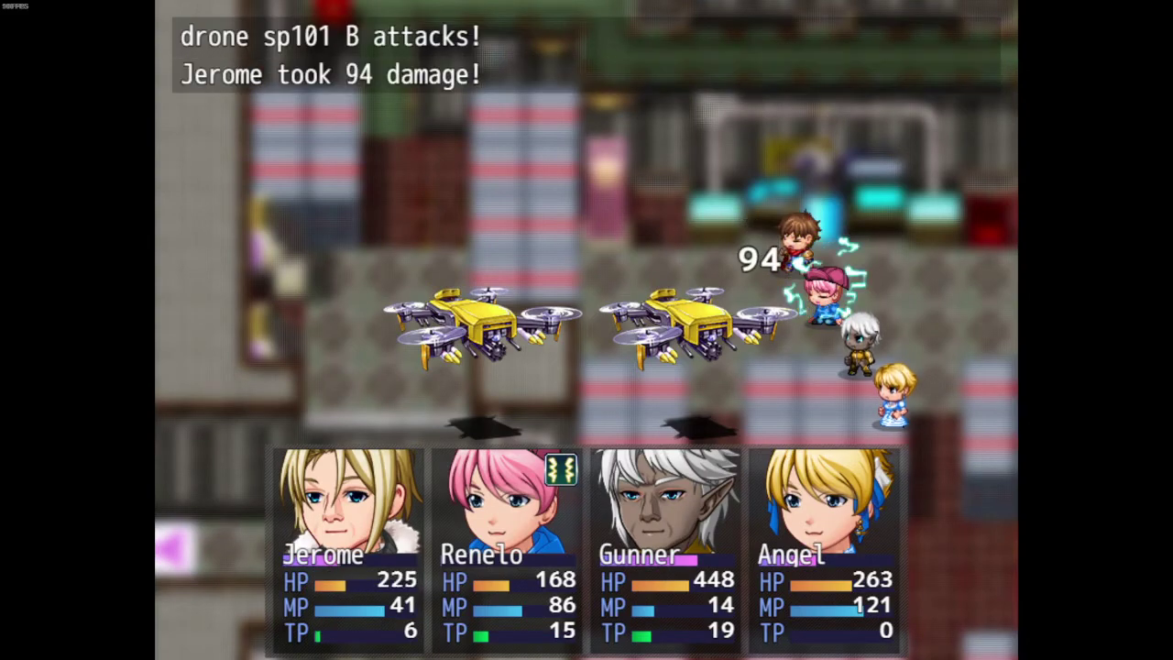
key("Escape")
key("Down")
key("Return")
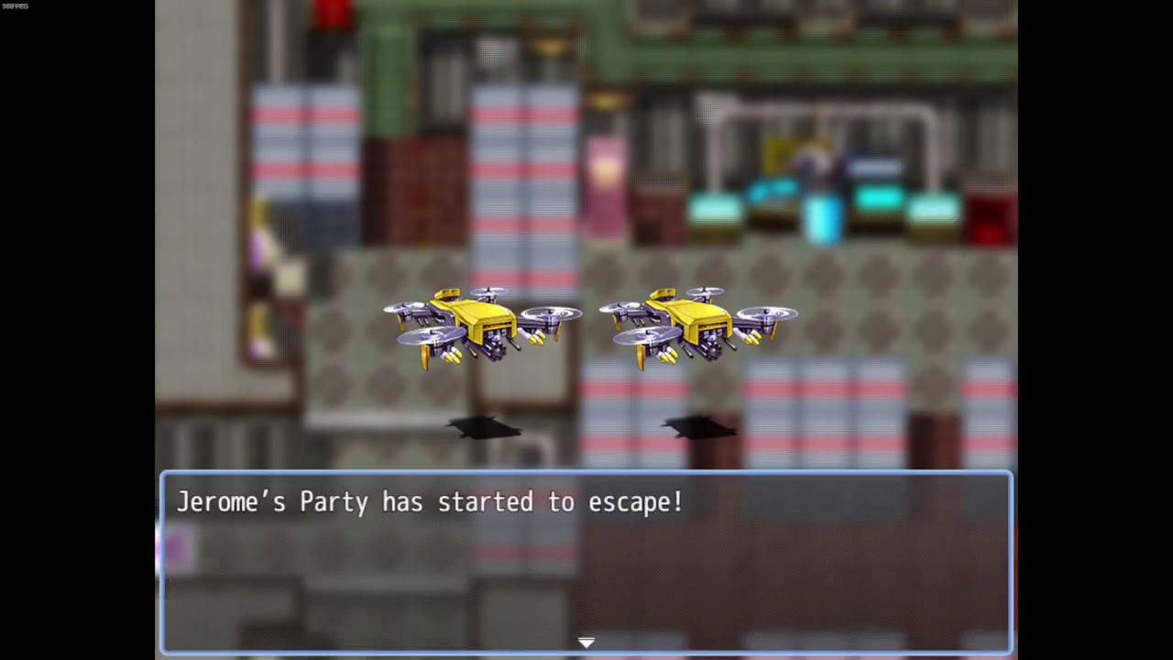
Walk the party back south and through the west exit to the neighbouring factory map
key("Down")
key("Down")
key("Down")
key("Down")
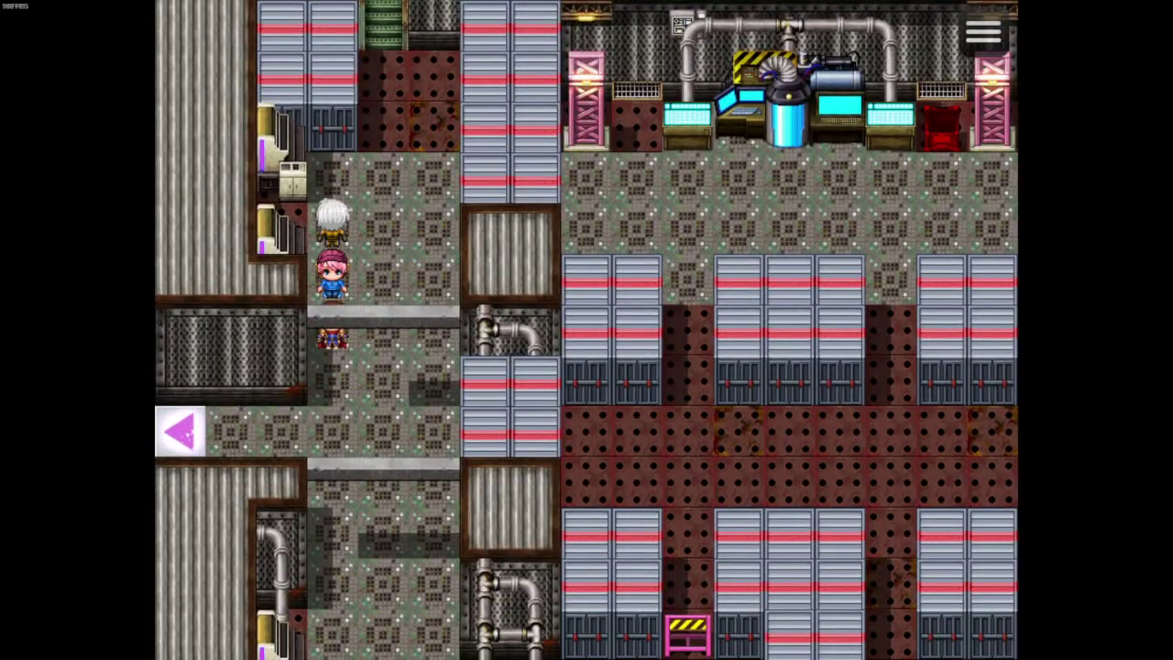
key("Left")
key("Left")
key("Left")
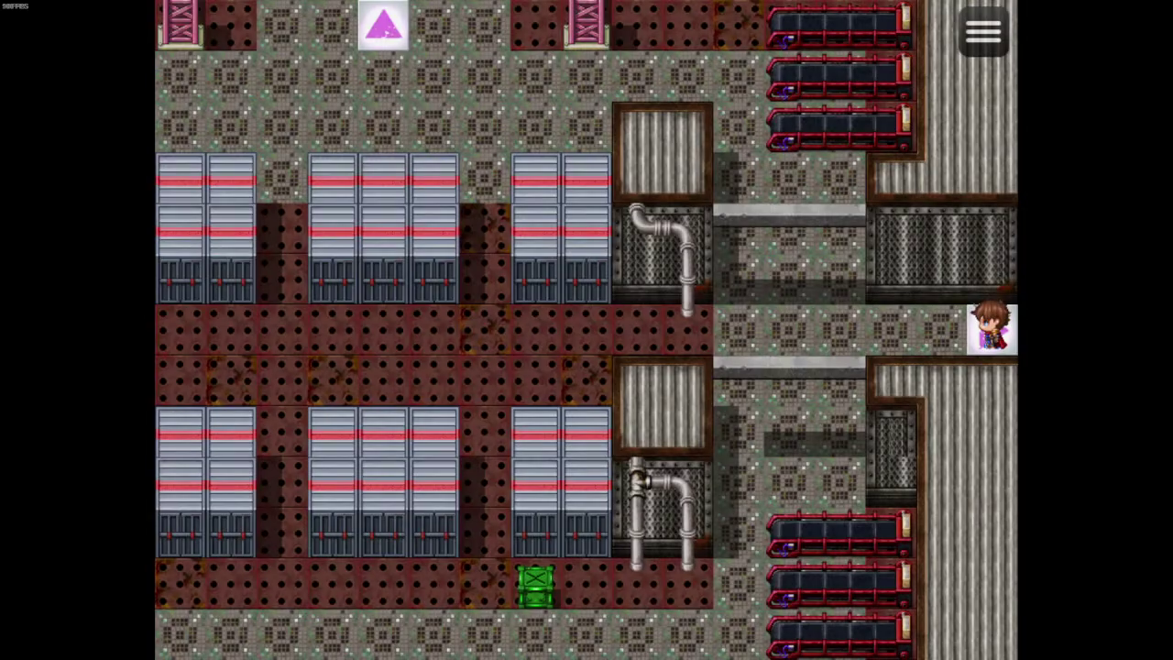
Walk from the map's east entrance down to the green chest and open it to collect the green card
key("Left")
key("Left")
key("Left")
key("Left")
key("Left")
key("Down")
key("Down")
key("Down")
key("Down")
key("Down")
key("Down")
key("Down")
key("Left")
key("Left")
key("Left")
key("Left")
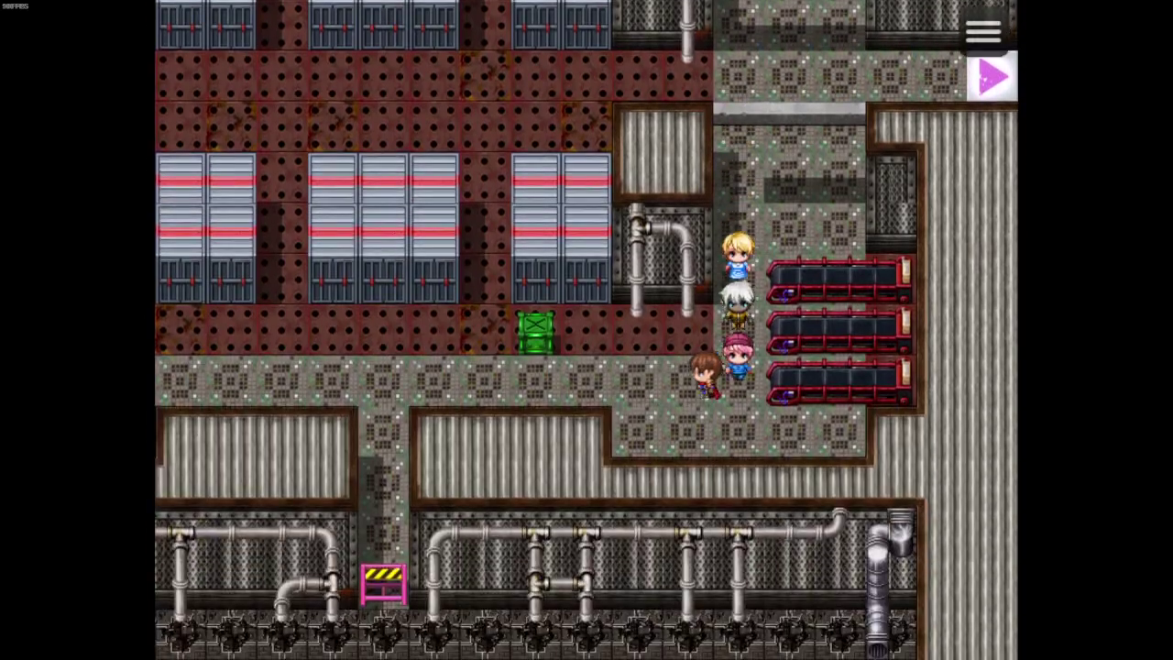
key("Return")
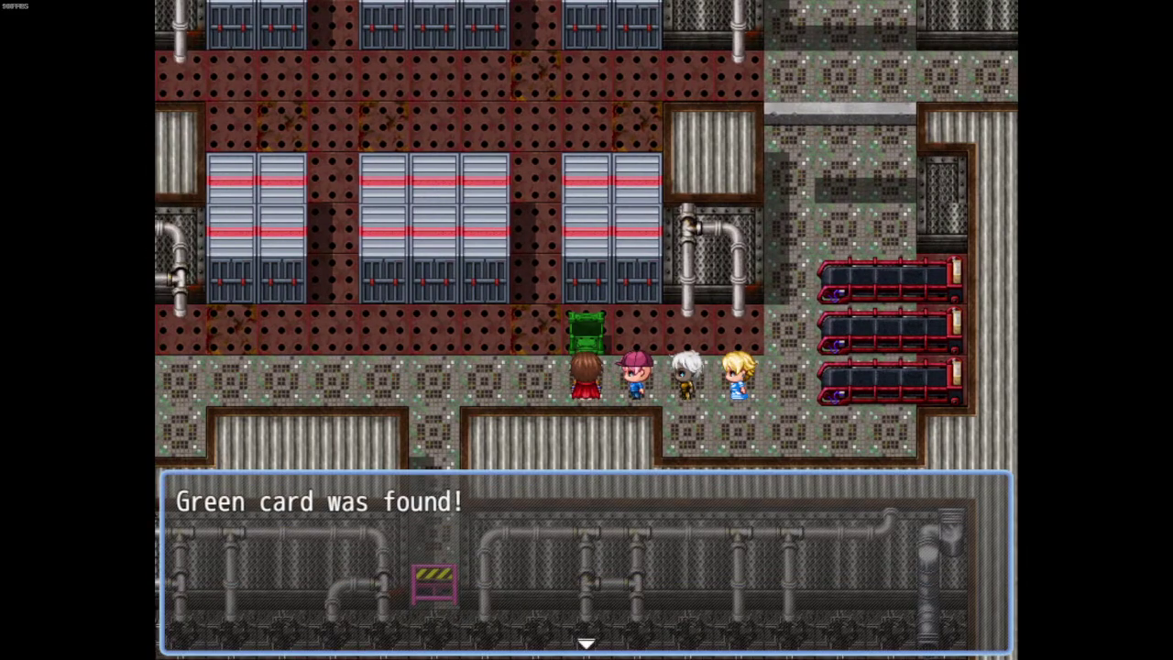
key("Return")
Walk the party north between the containers and west to the green stairs in the map's northwest corner
key("Left")
key("Up")
key("Up")
key("Up")
key("Up")
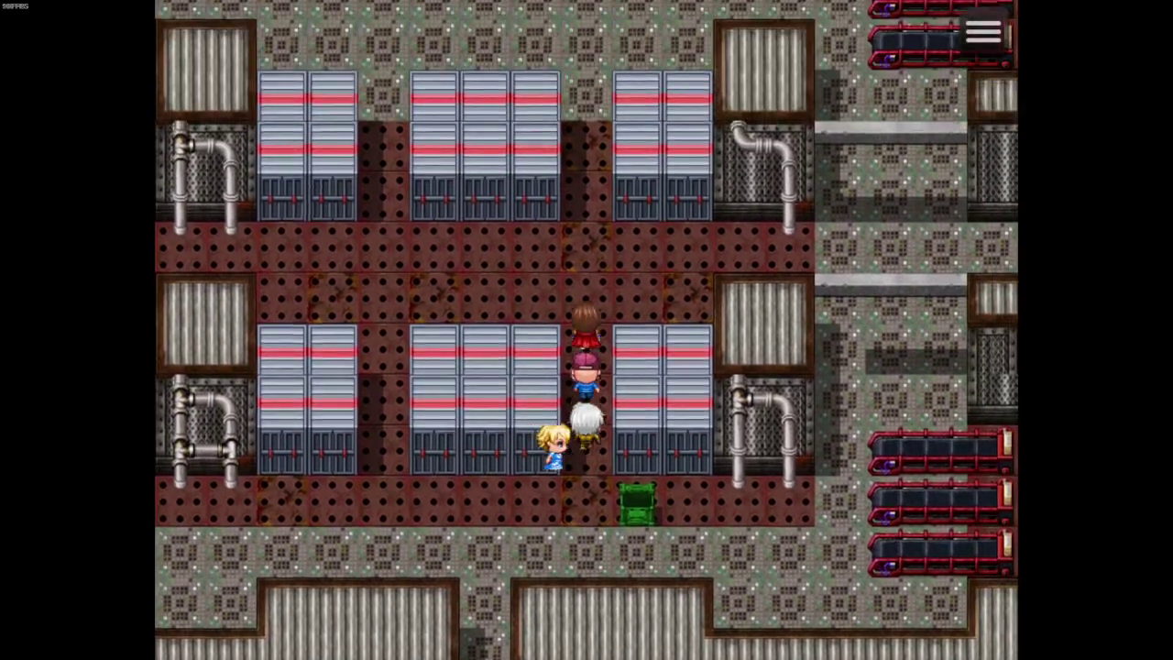
key("Up")
key("Up")
key("Up")
key("Up")
key("Up")
key("Up")
key("Left")
key("Left")
key("Left")
key("Left")
key("Left")
key("Left")
key("Left")
key("Left")
key("Left")
key("Left")
key("Left")
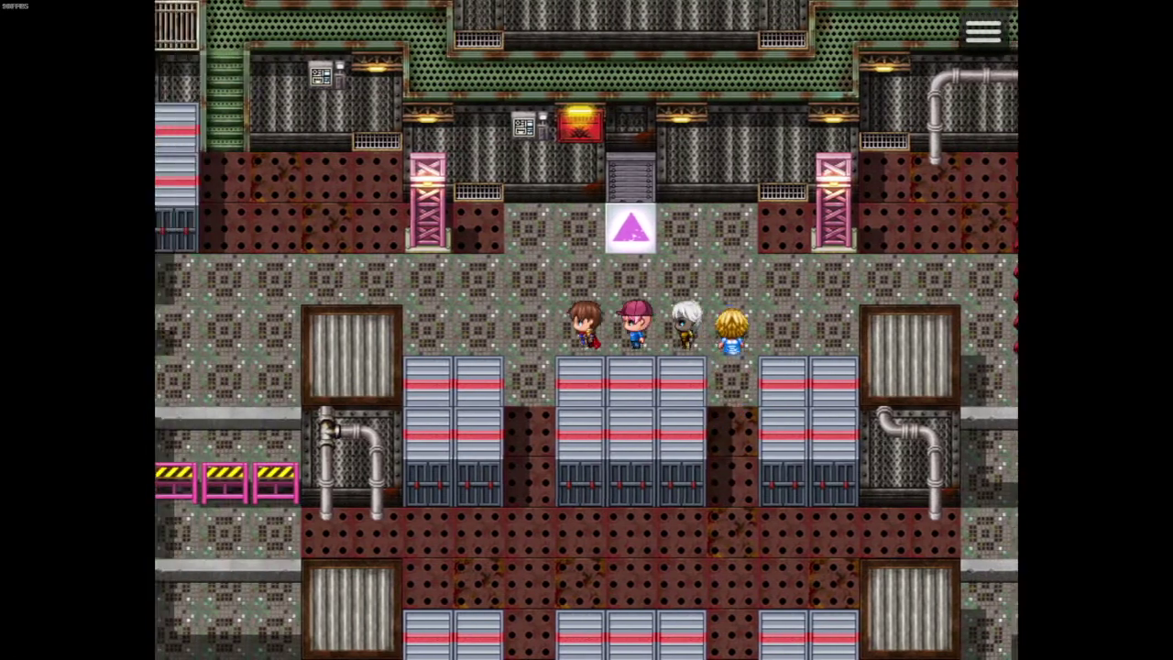
key("Up")
key("Up")
key("Up")
key("Up")
key("Up")
key("Up")
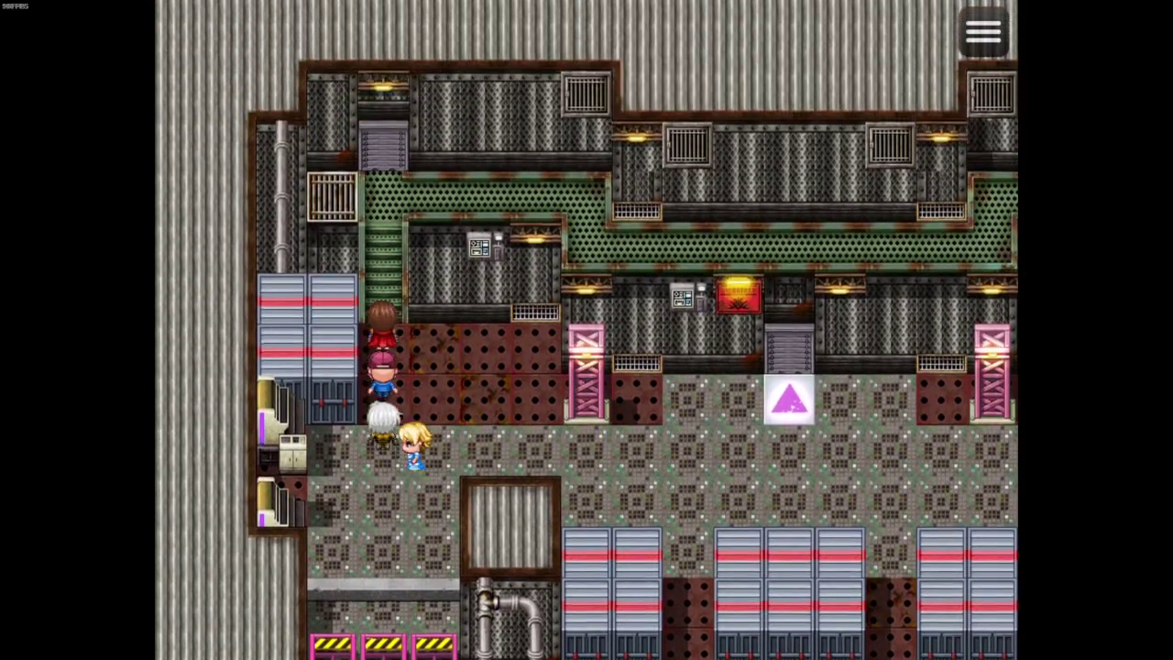
Activate the shutter door above the stairs, agree to insert the yellow card, and enter
key("Return")
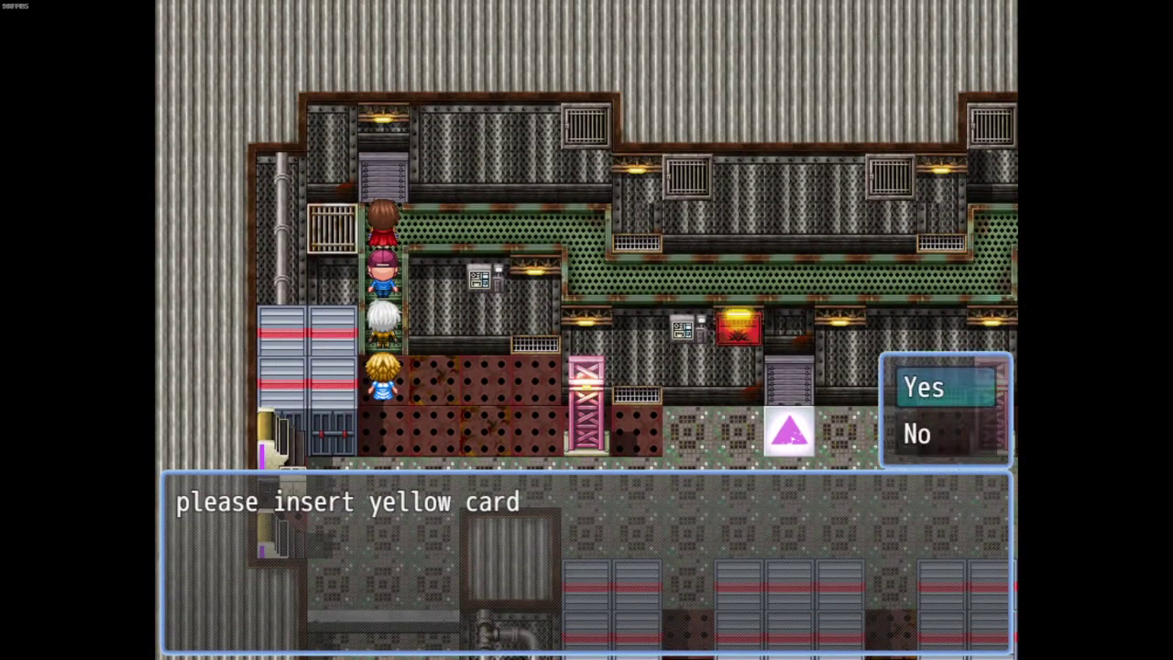
key("Return")
key("Return")
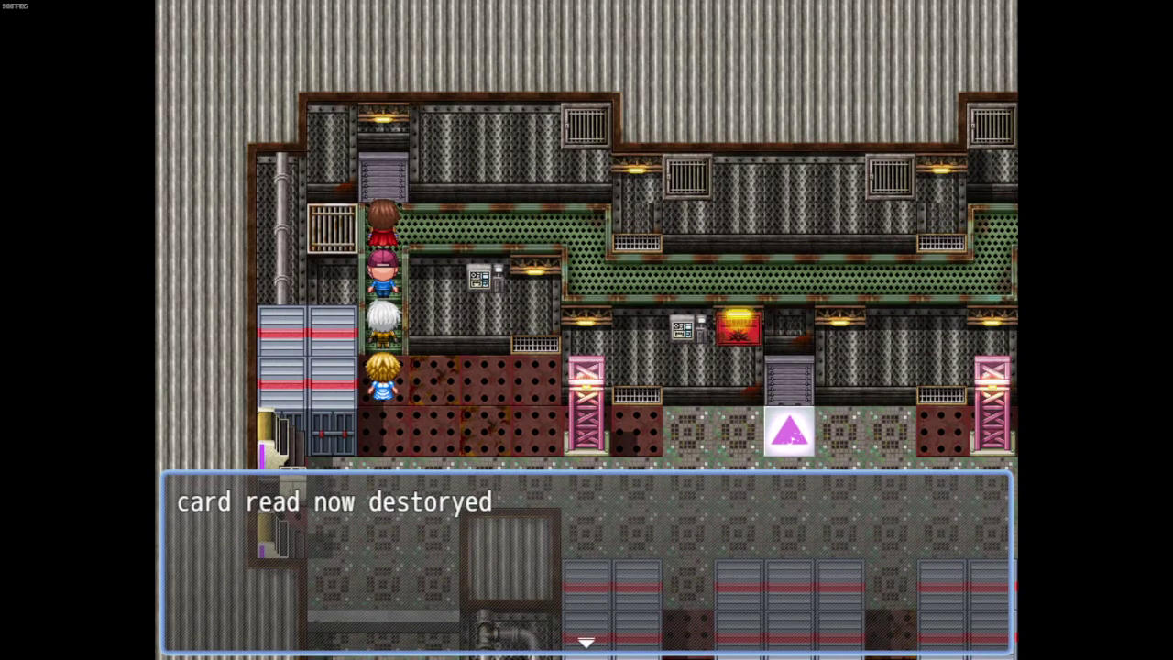
key("Return")
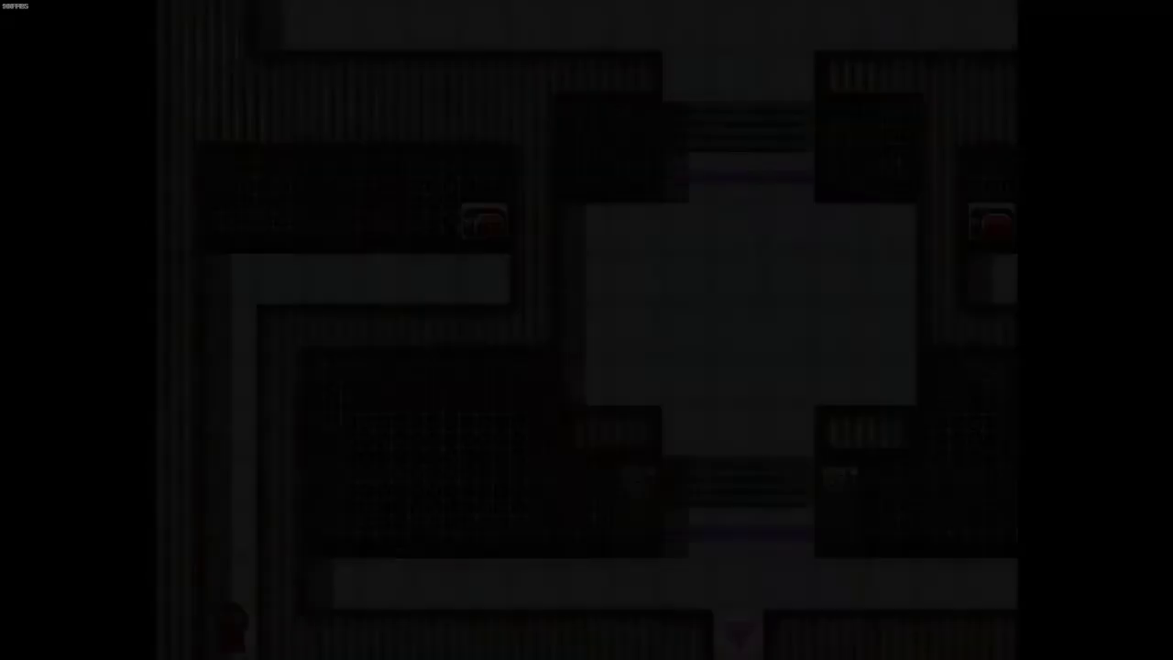
Walk the party through the narrow side corridor to the red button at its end and test moving onto it
key("Up")
key("Right")
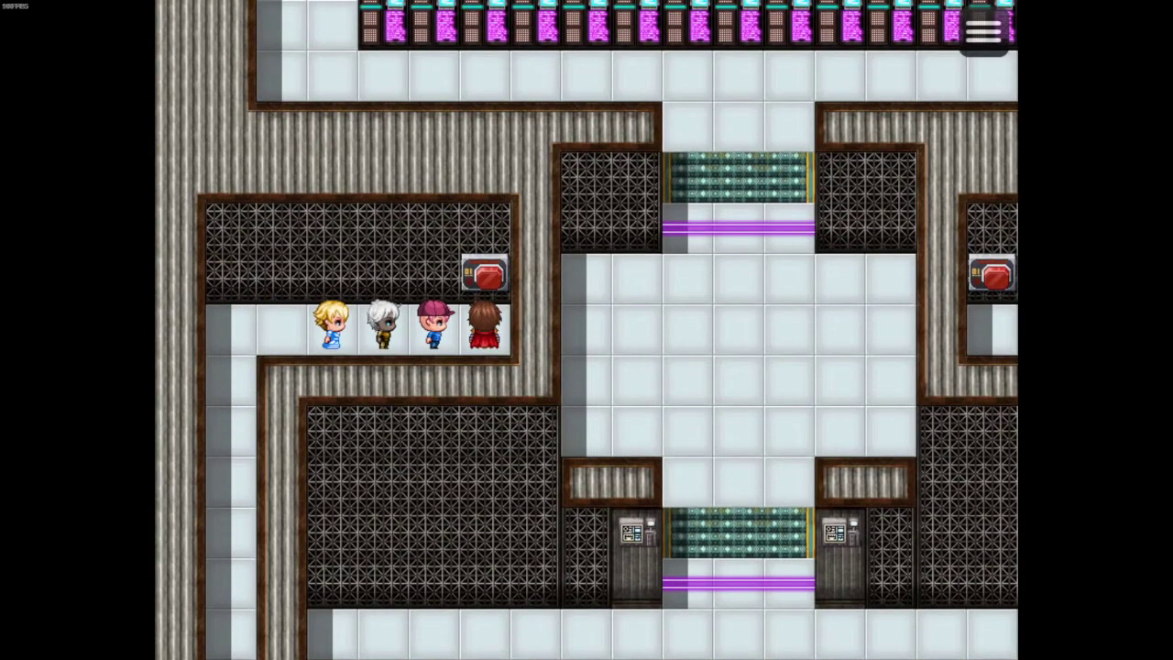
key("Up")
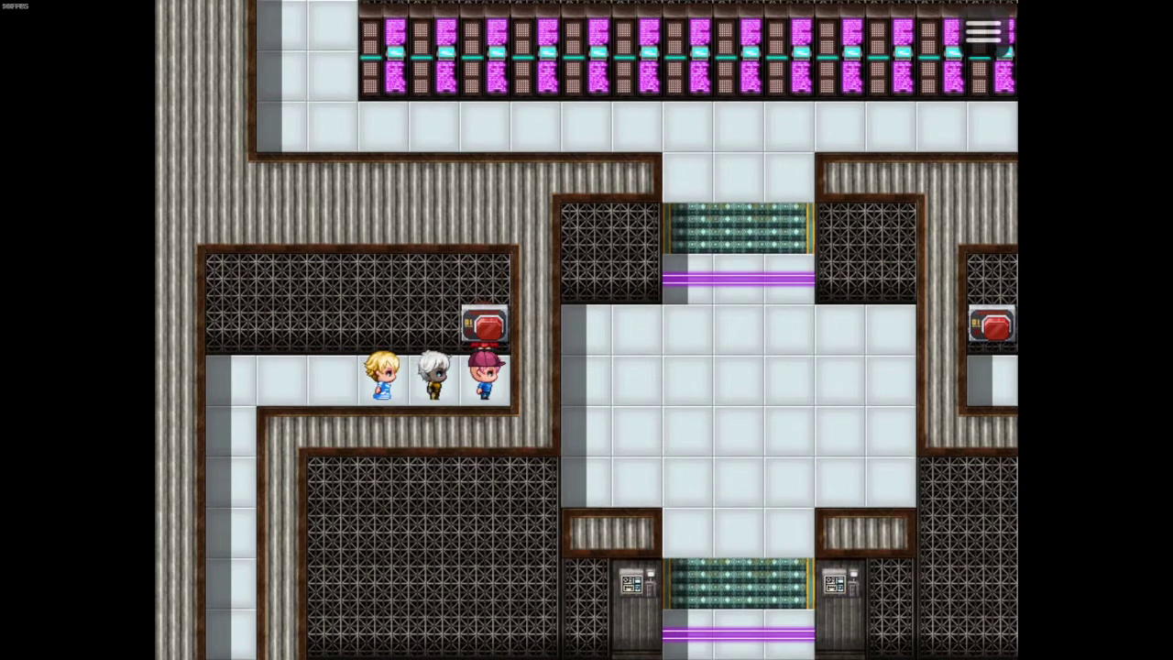
key("Up")
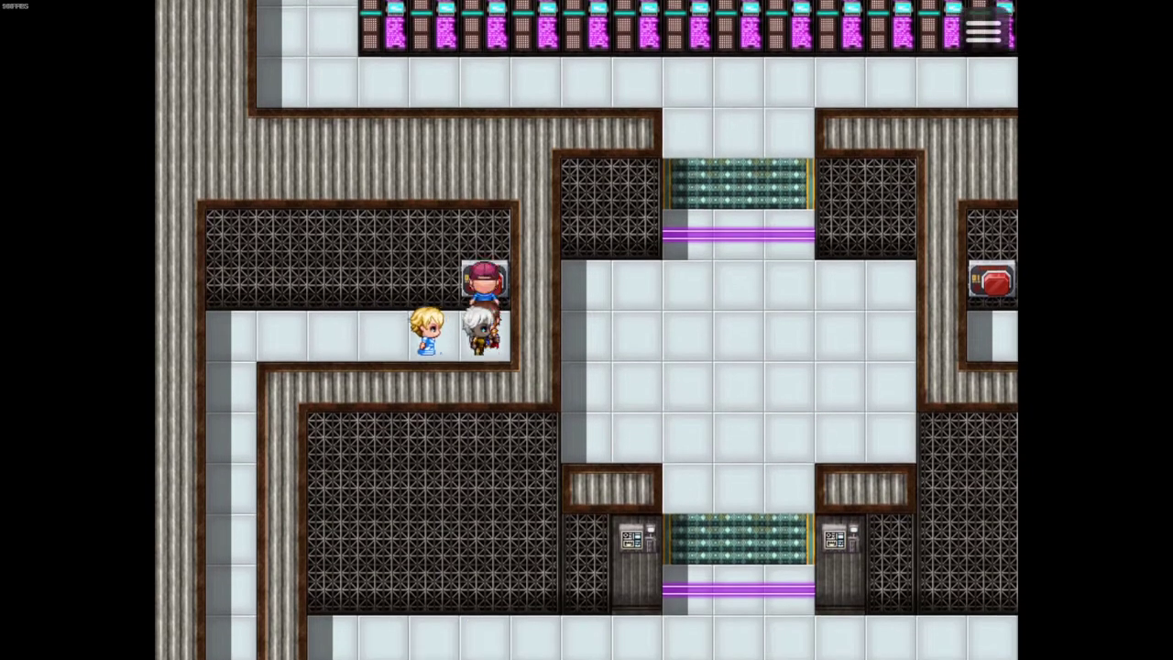
Walk the party across to the east red button and activate it, and return west to test the first button again
key("Right")
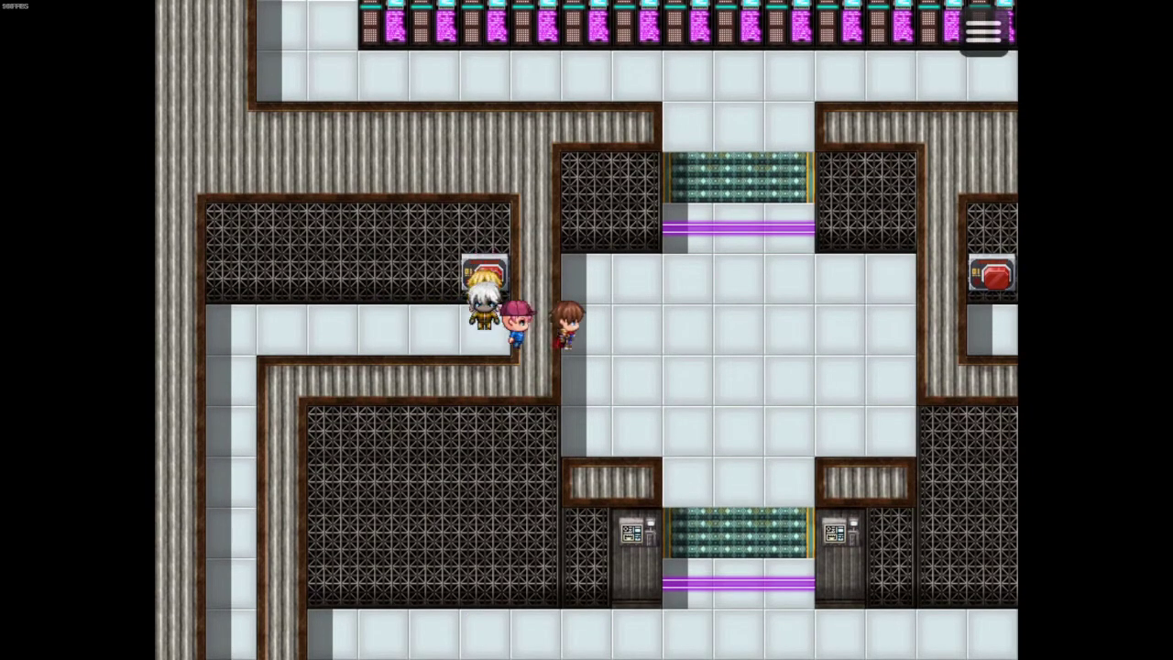
key("Up")
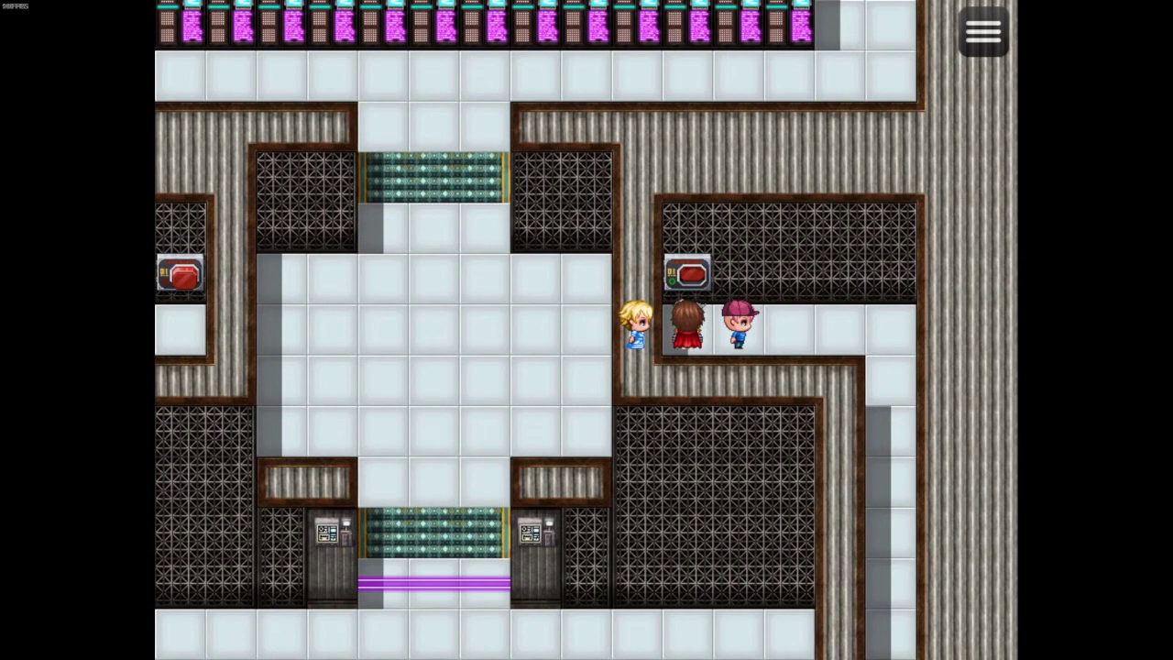
key("Left")
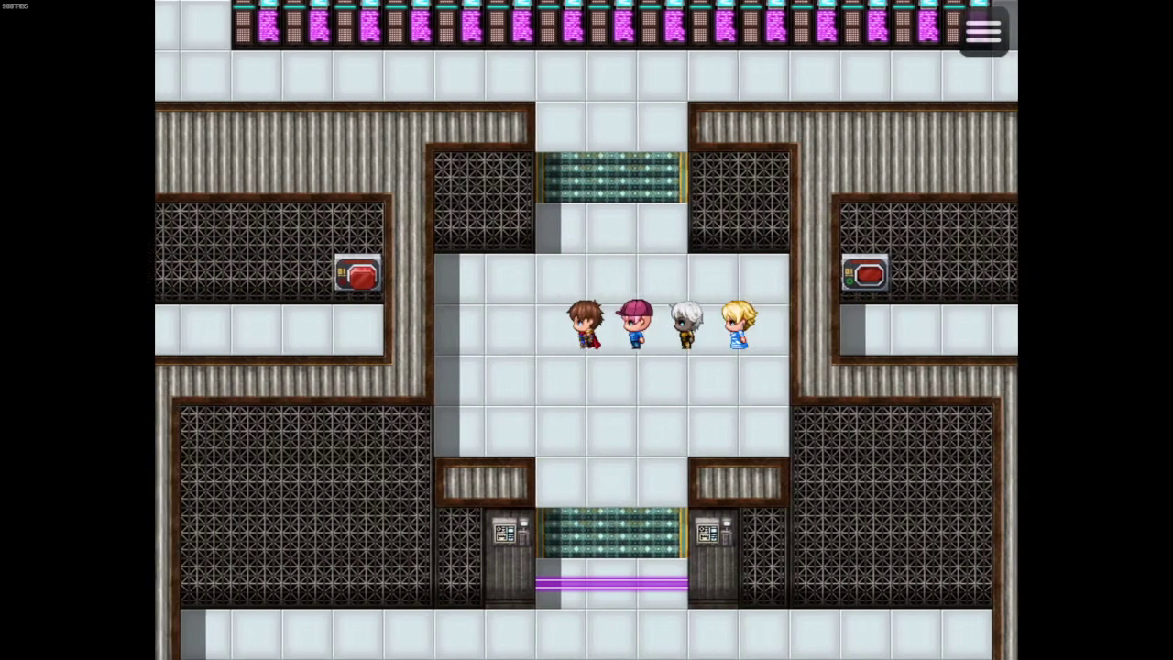
key("Left")
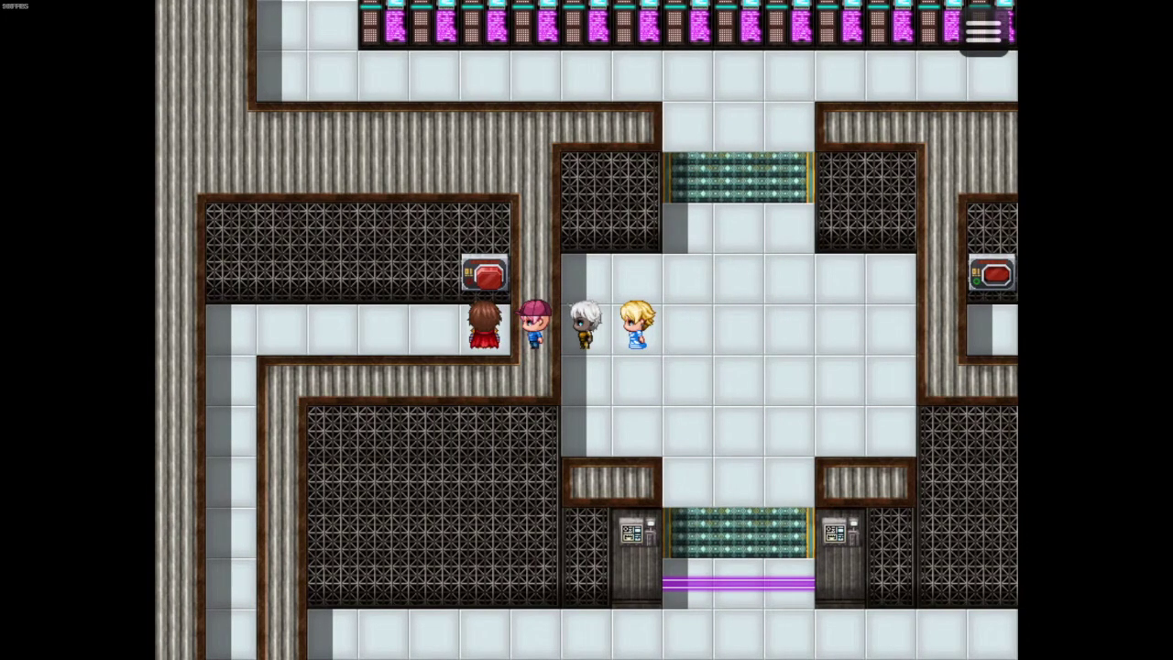
key("Up")
End the current game and exit the playtest back to the map editor
key("Escape")
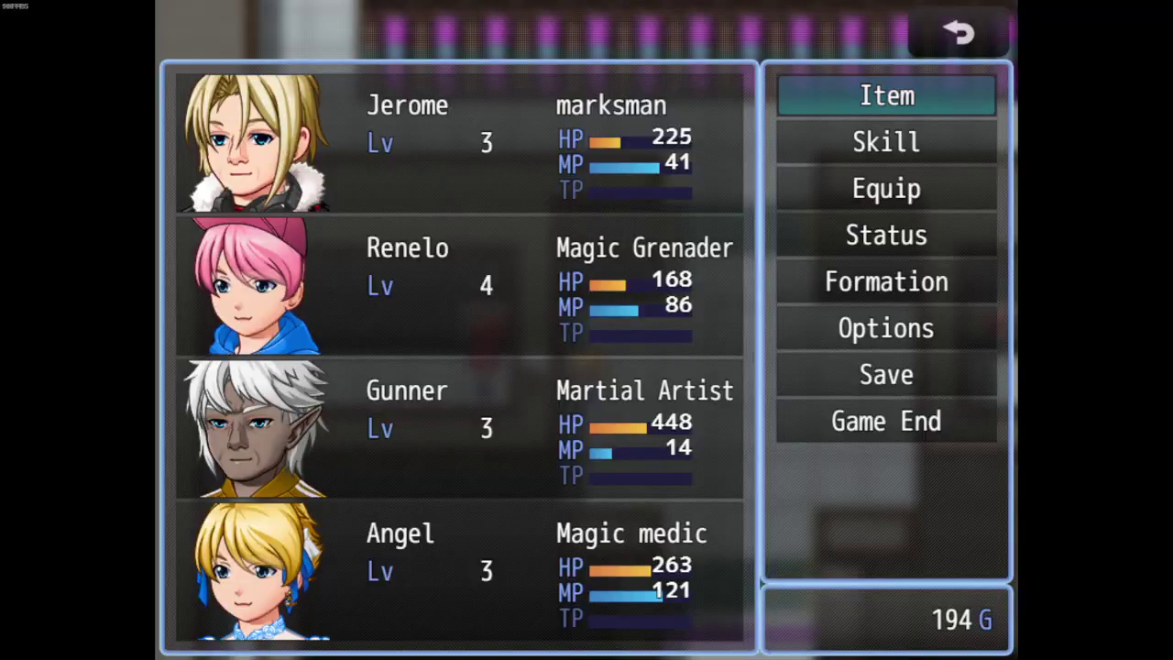
key("Up")
key("Return")
key("Down")
key("Down")
key("Return")
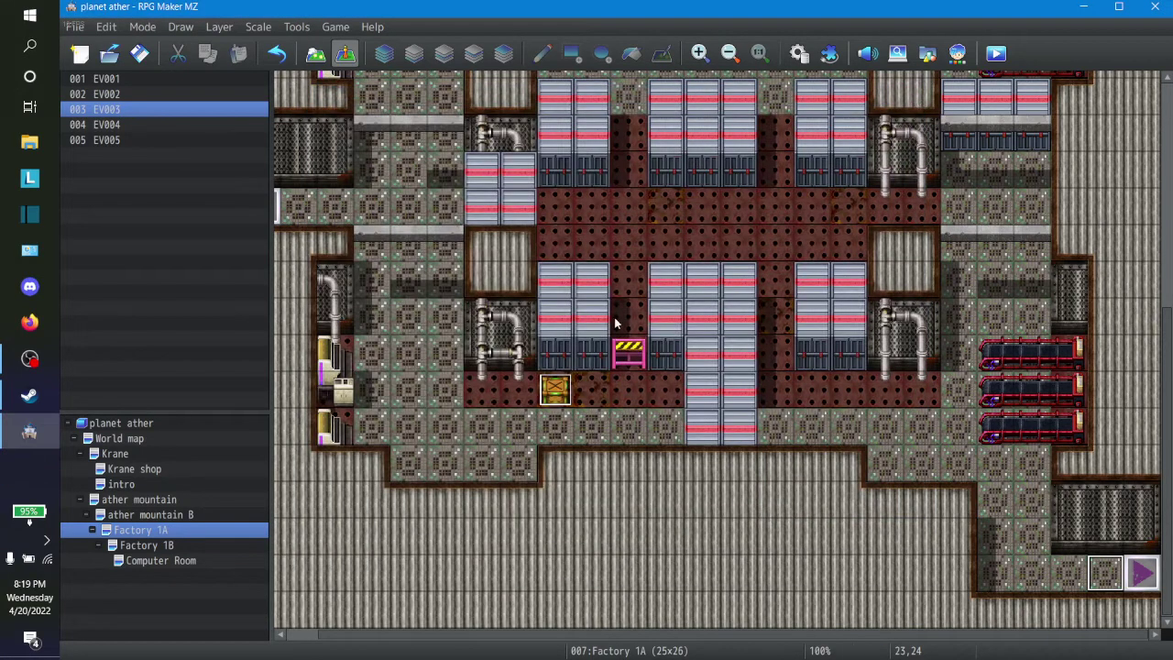
Remove the Self Switch condition from page 2 of the yellow chest's event on the Factory 1A map
left_click(554, 388)
right_click(559, 394)
left_click(601, 408)
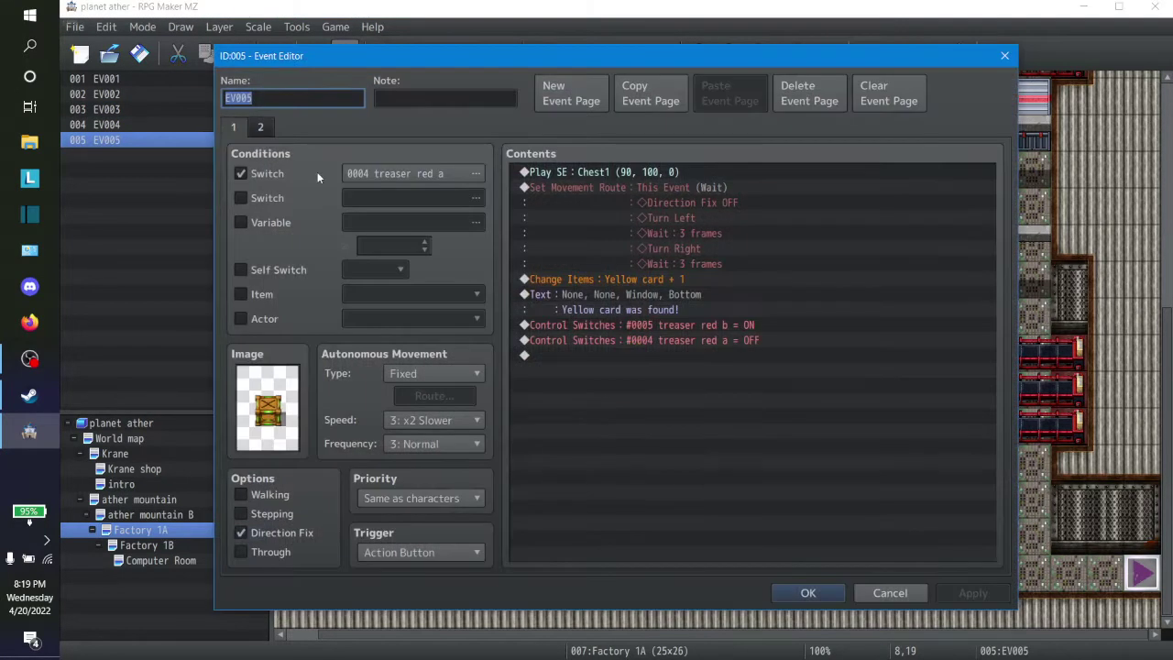
left_click(267, 127)
left_click(242, 129)
left_click(264, 127)
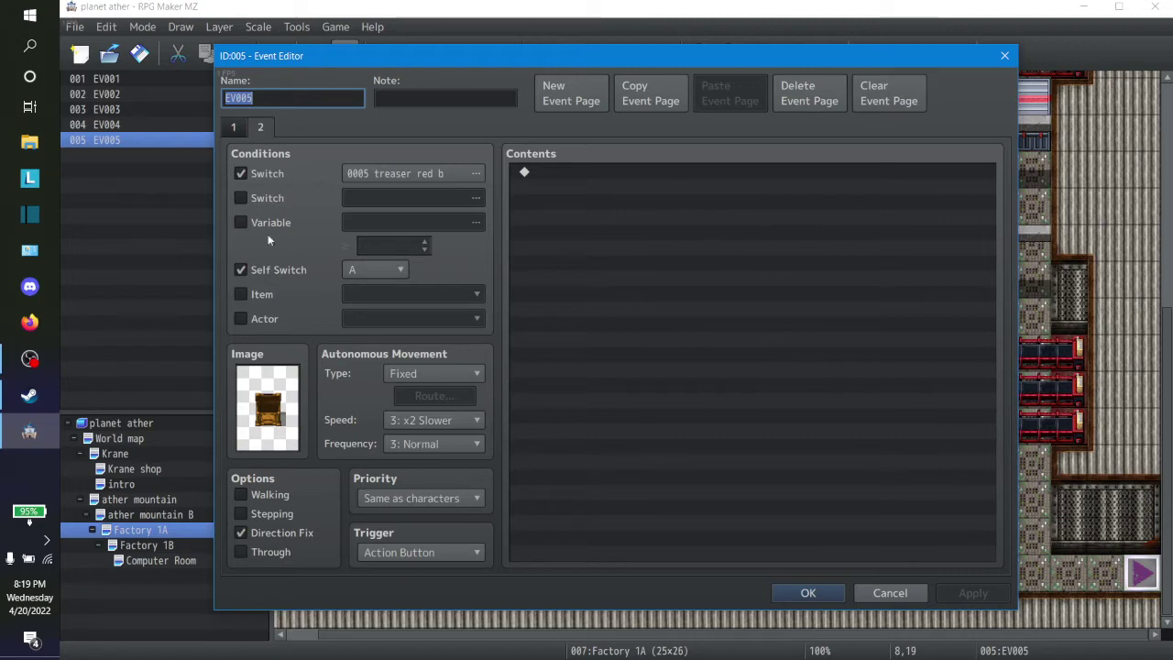
left_click(242, 270)
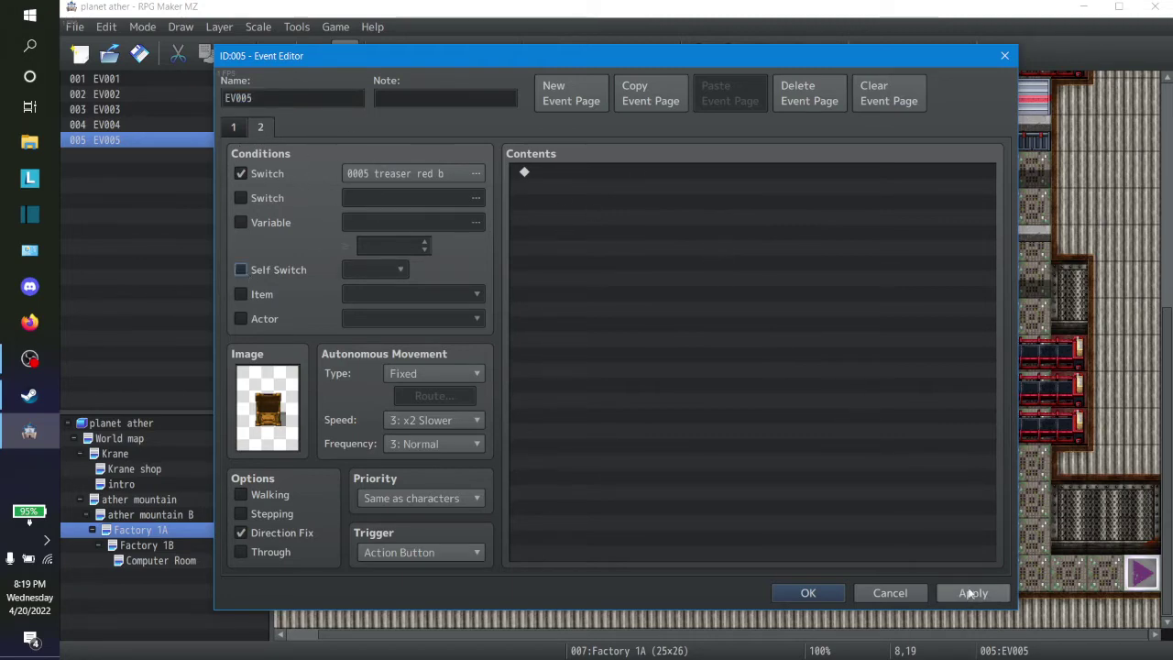
left_click(839, 592)
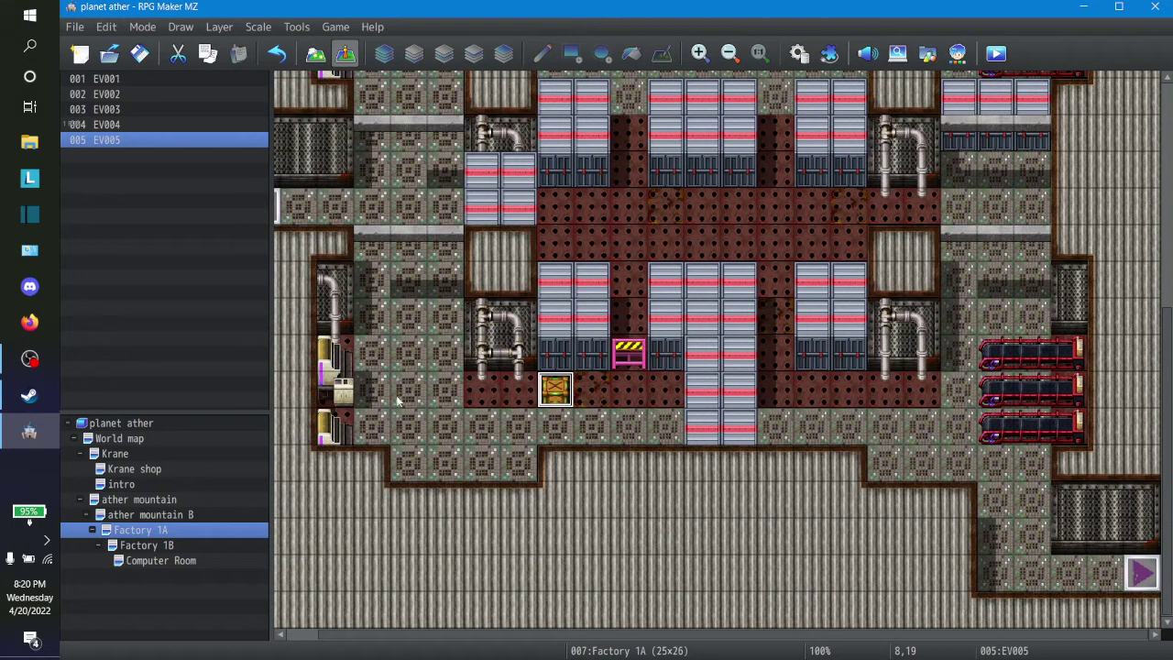
Open the west red button's event on the Computer Room map and compare its two pages
scroll(591, 408, "up", 6)
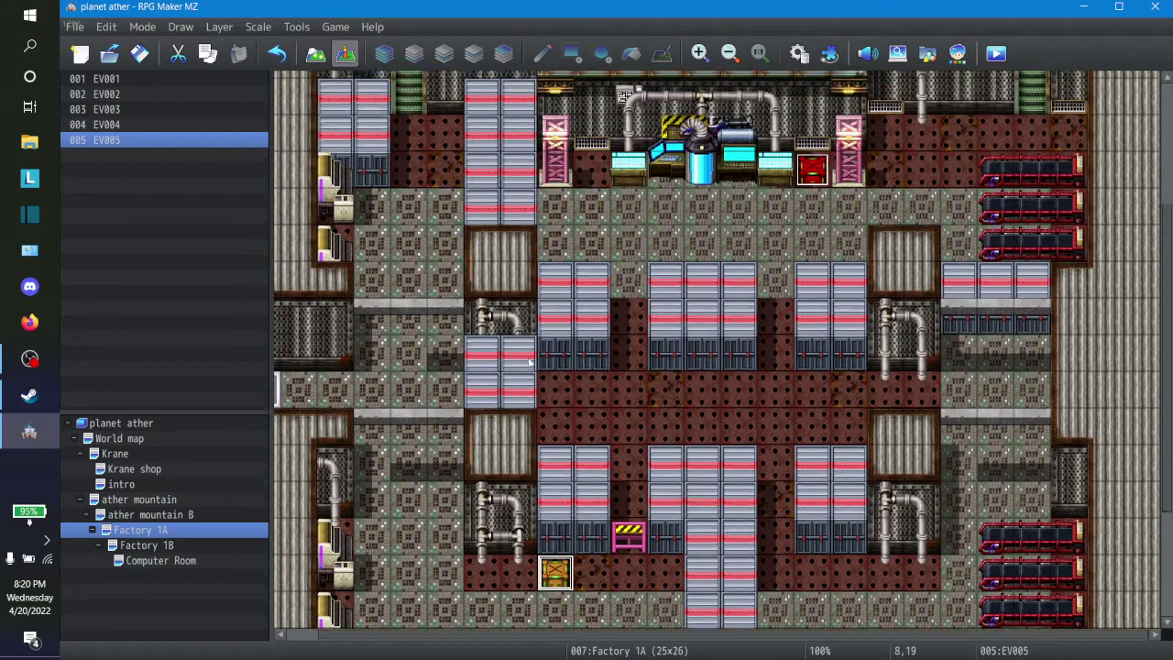
scroll(519, 358, "down", 3)
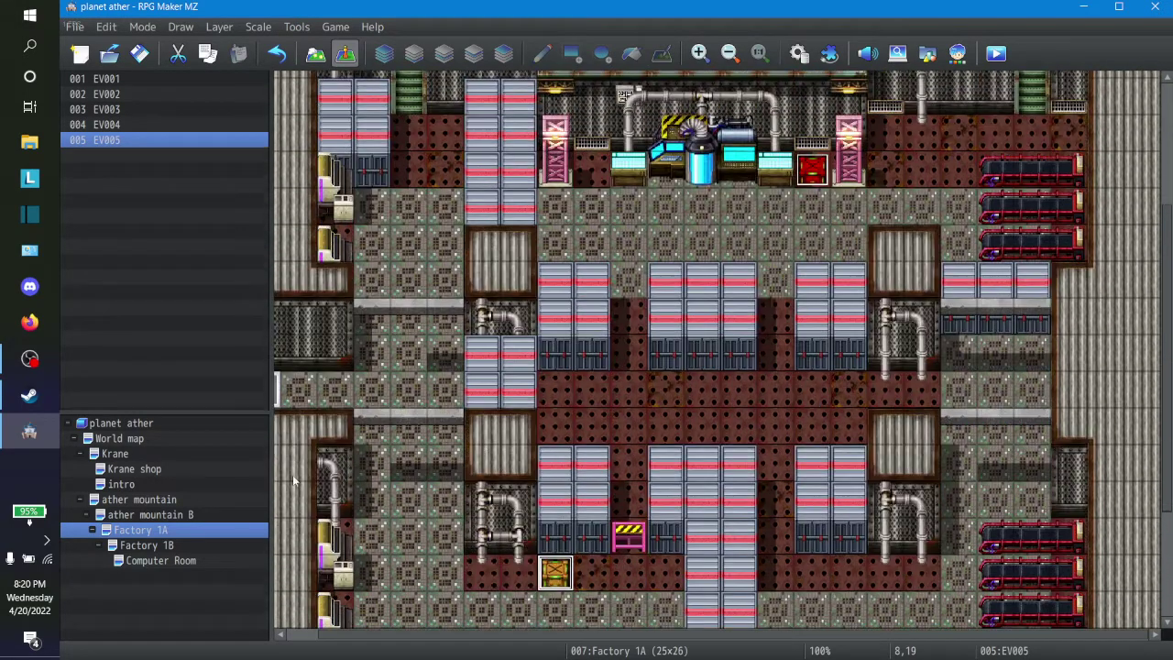
left_click(171, 561)
scroll(450, 398, "down", 3)
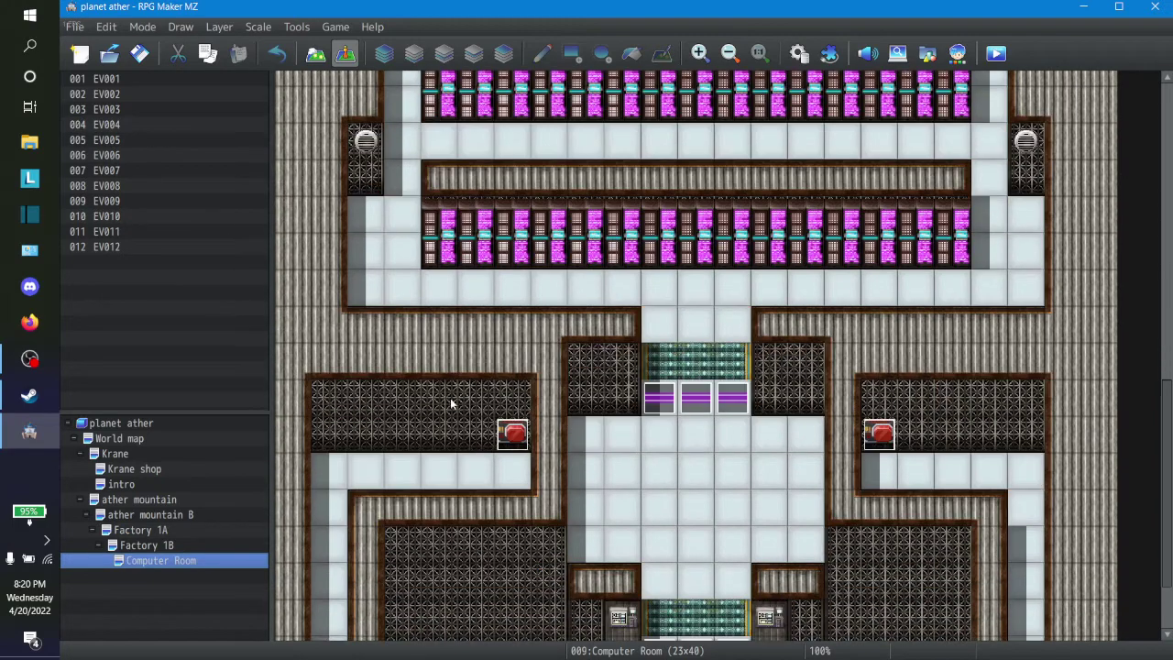
right_click(517, 437)
left_click(552, 421)
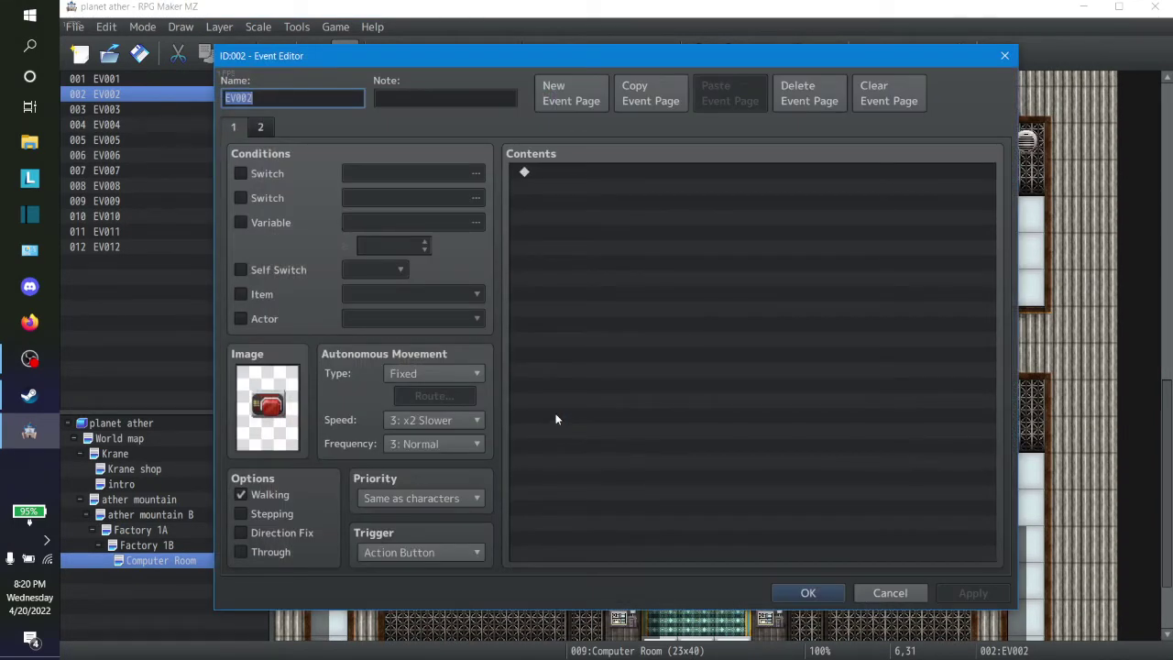
left_click(261, 127)
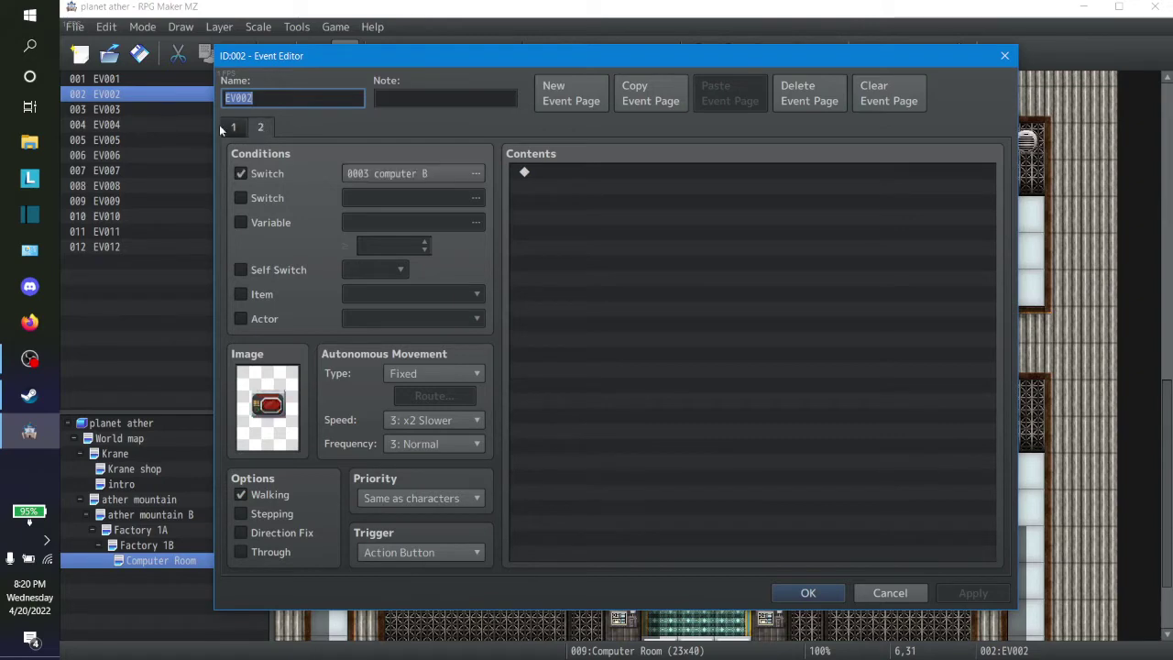
left_click(233, 128)
left_click(260, 127)
left_click(233, 127)
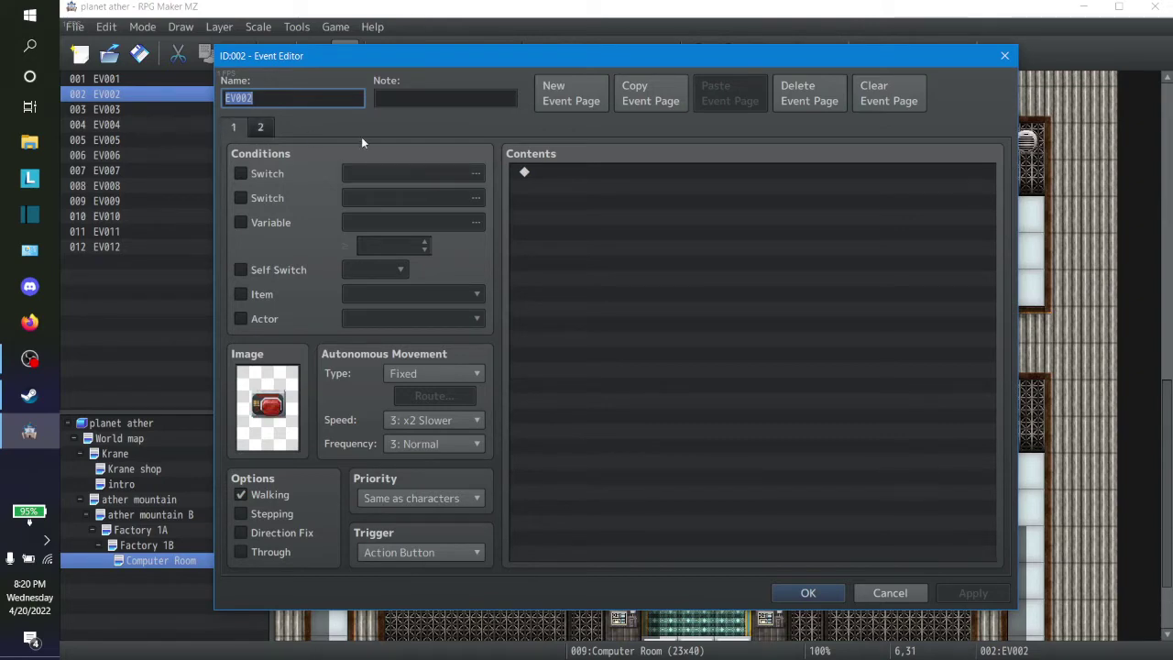
left_click(262, 126)
left_click(233, 128)
Add a Control Switches command to page 1 of the red button's event that turns 0003 computer B ON
left_click(555, 170)
right_click(556, 169)
left_click(608, 178)
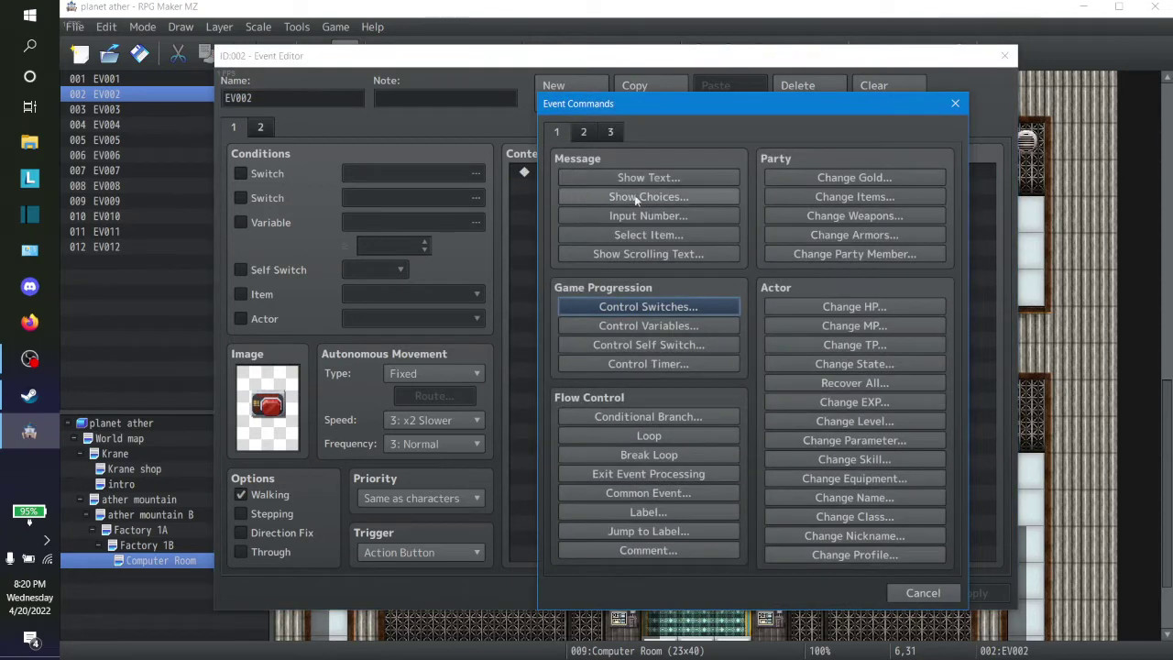
left_click(646, 305)
left_click(777, 318)
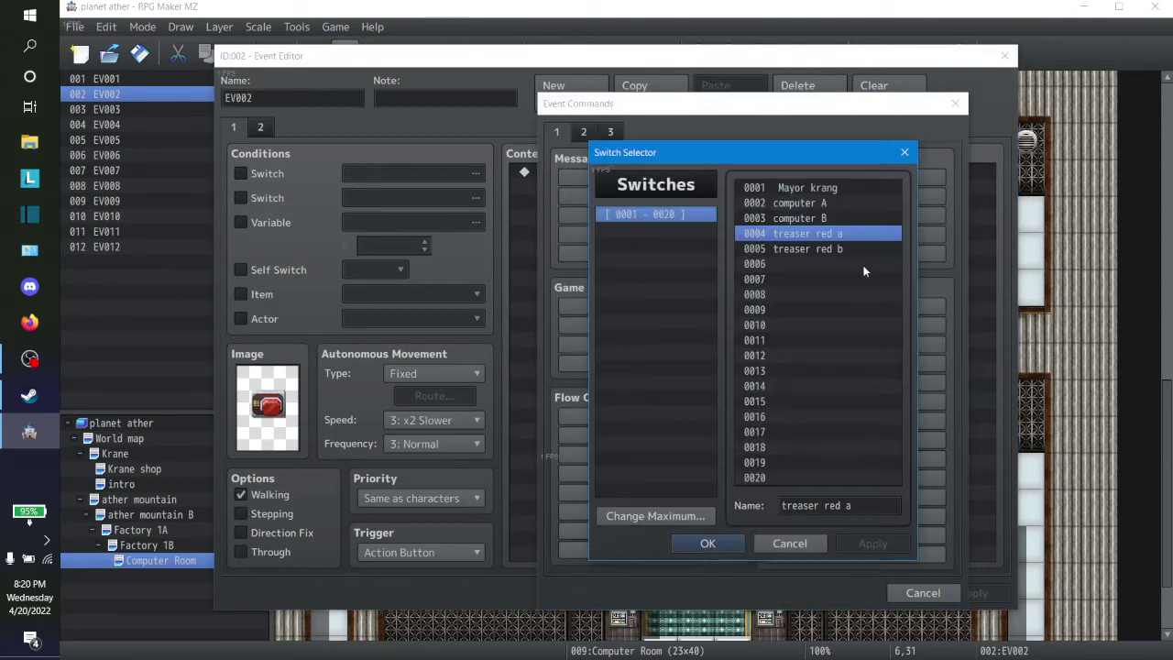
left_click(827, 219)
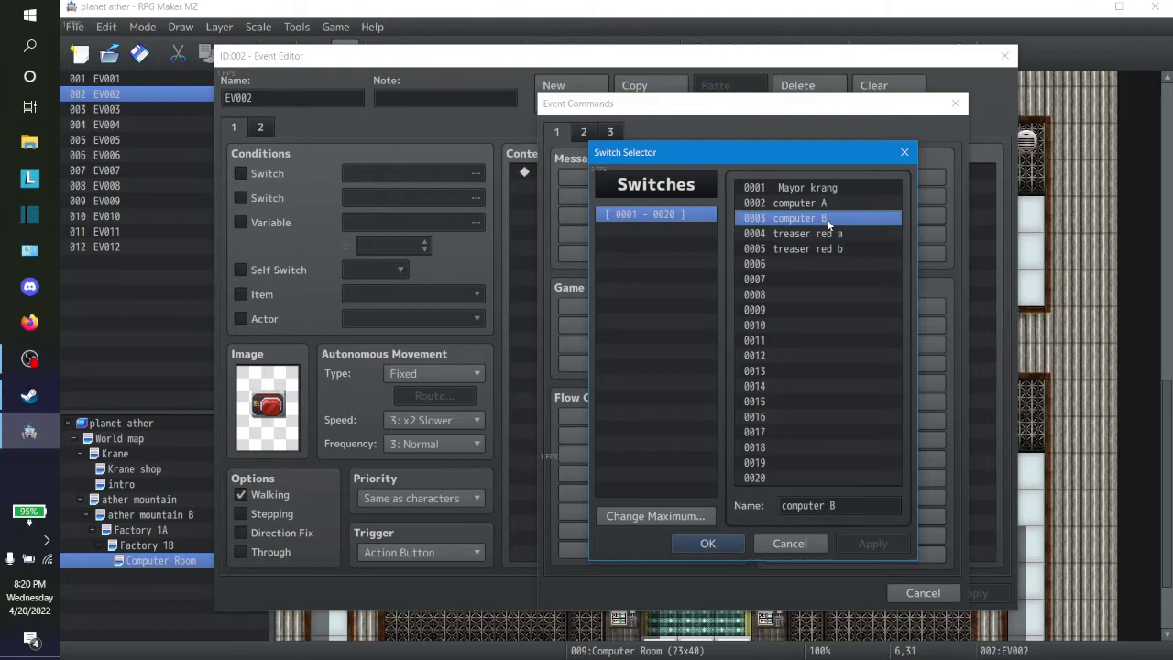
left_click(740, 544)
left_click(754, 423)
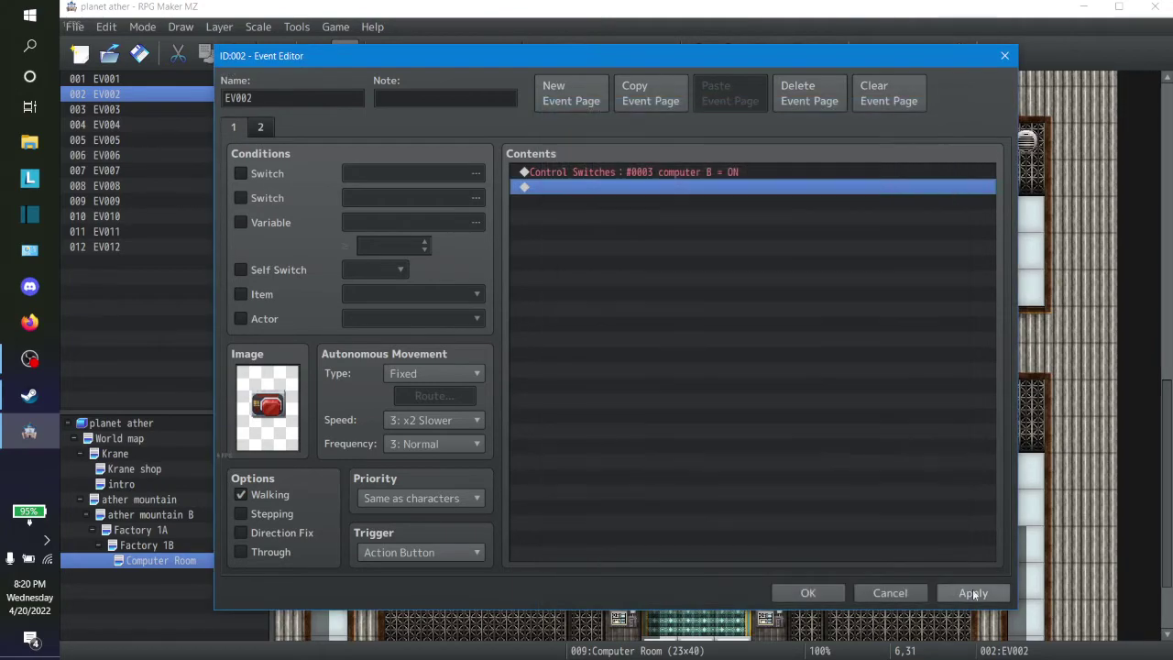
left_click(806, 592)
Start a new playtest of the project and load save File 2
left_click(996, 53)
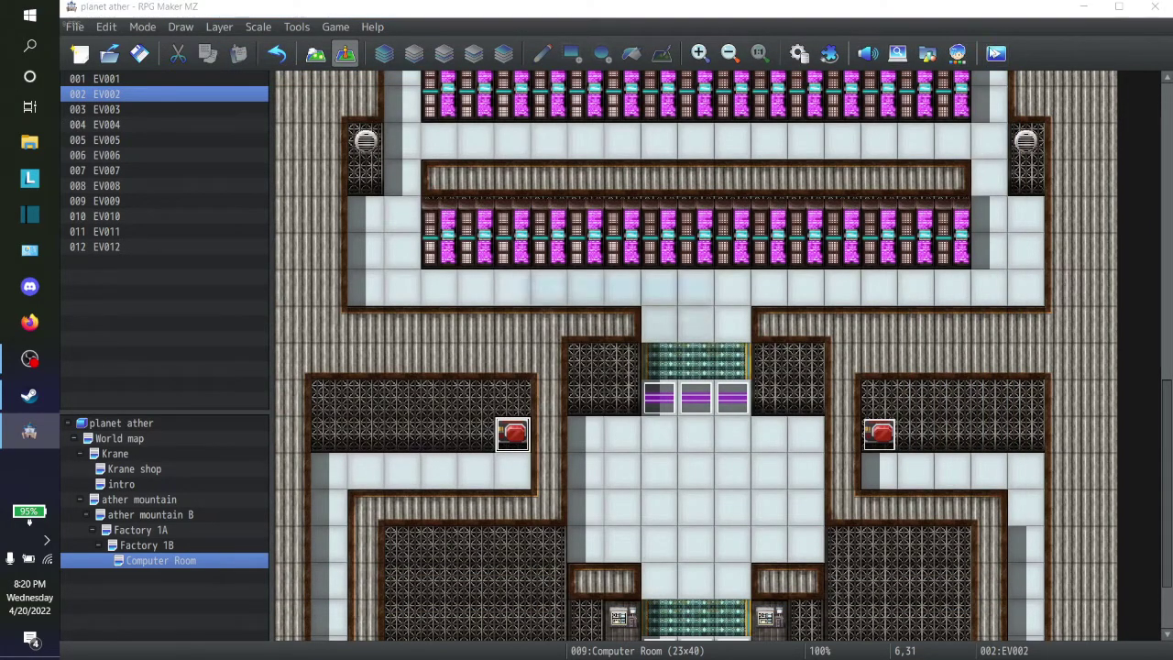
left_click(586, 358)
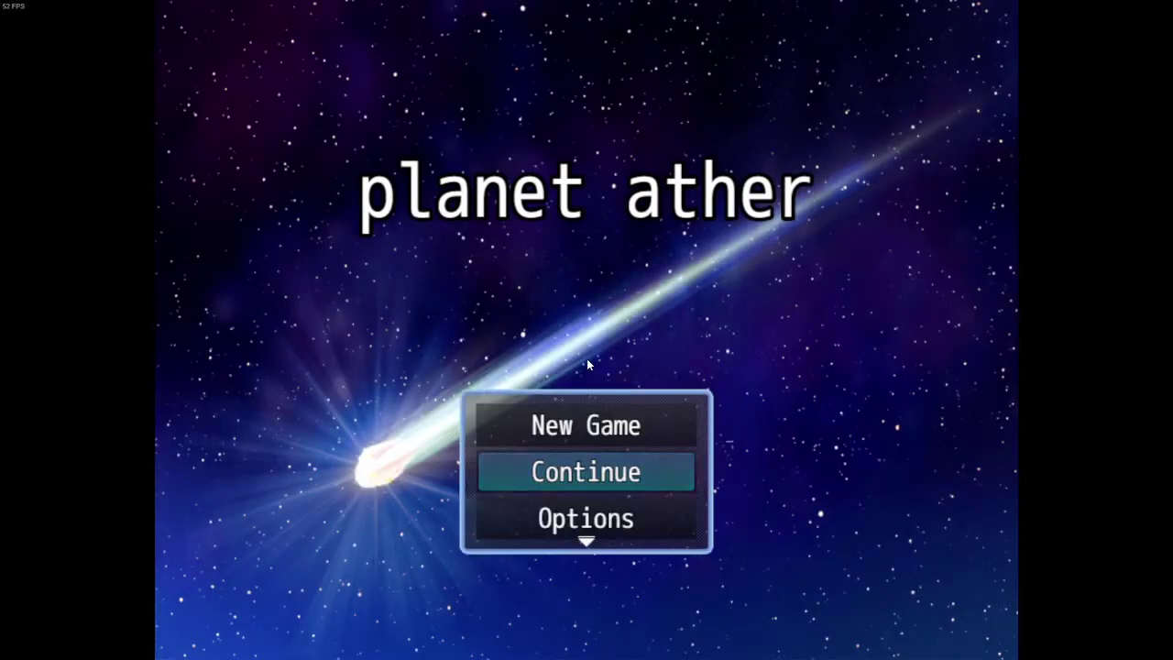
key("Return")
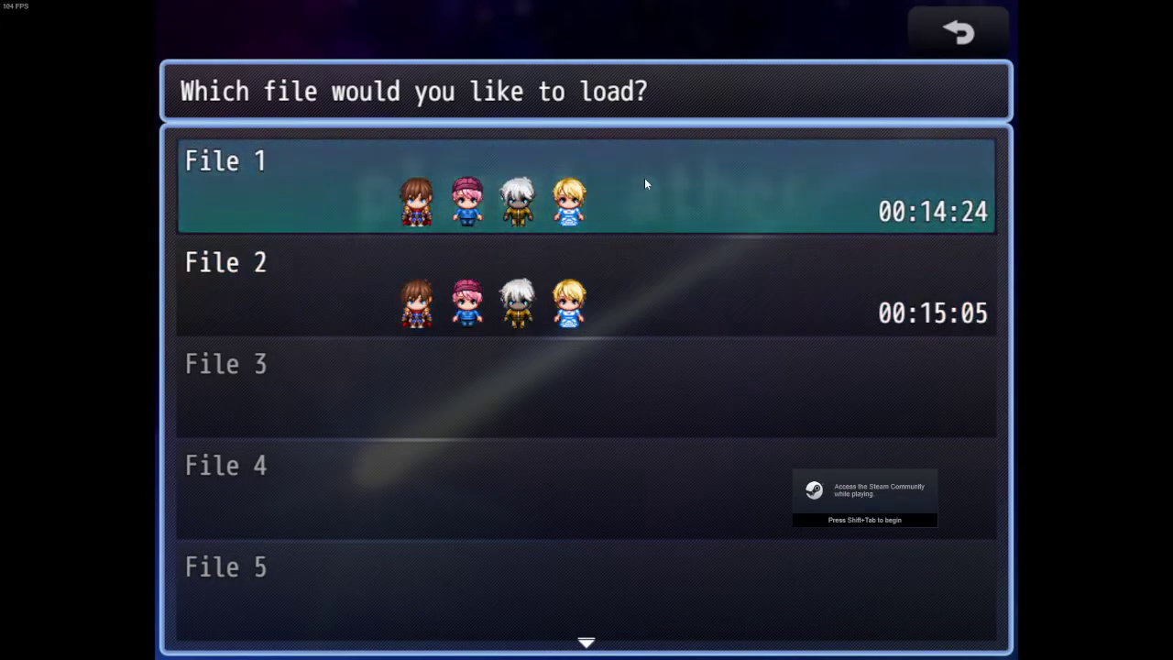
key("Down")
key("Return")
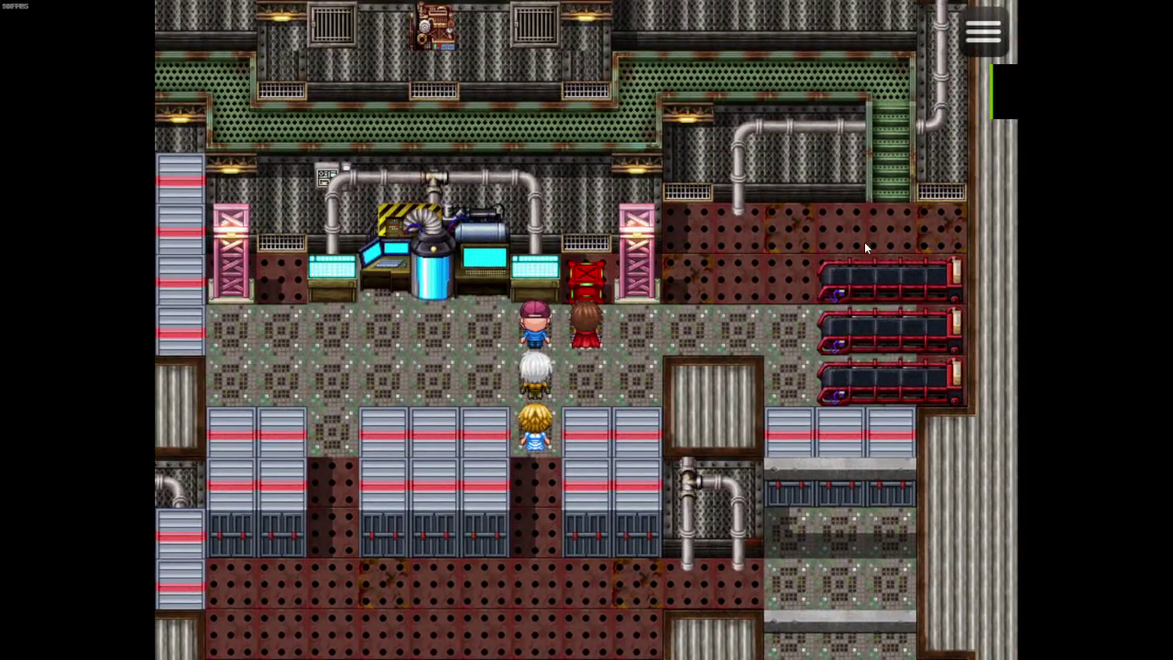
Open the red chest beside the consoles, and take the party over the green walkway to open the yellow chest
key("Return")
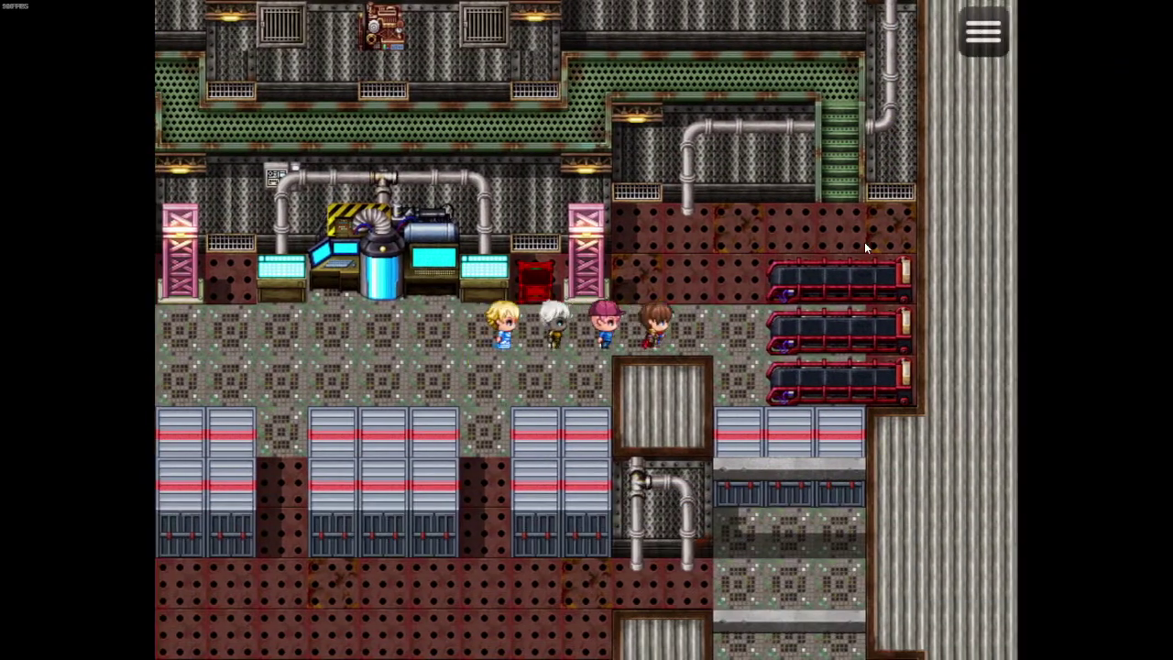
key("Left")
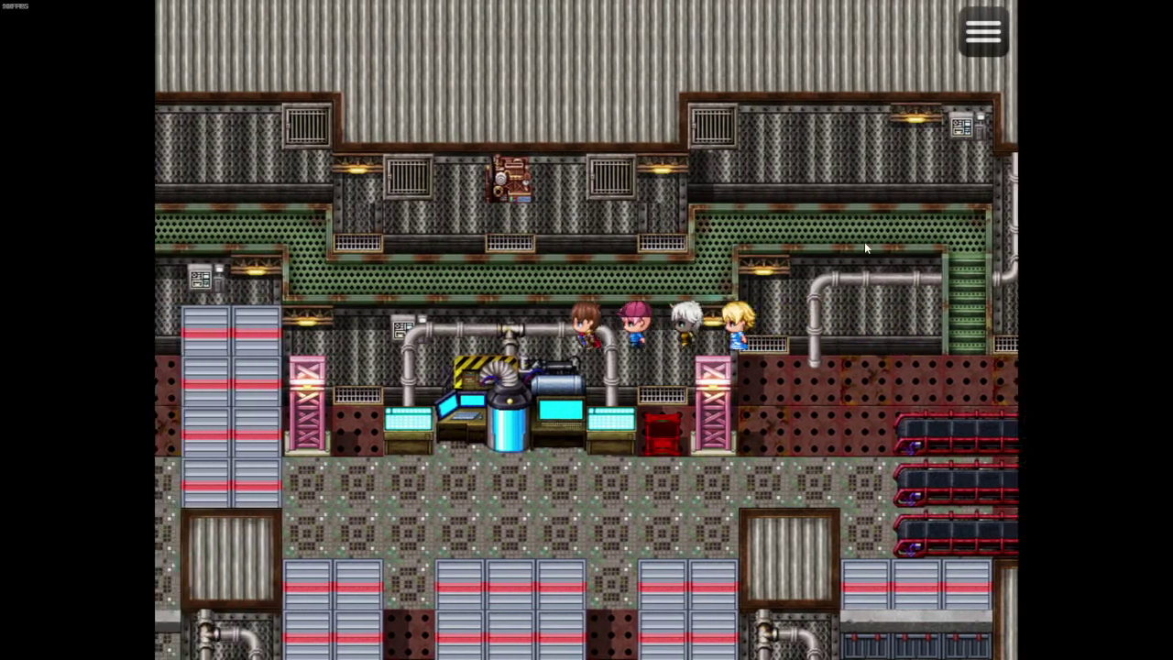
key("Down")
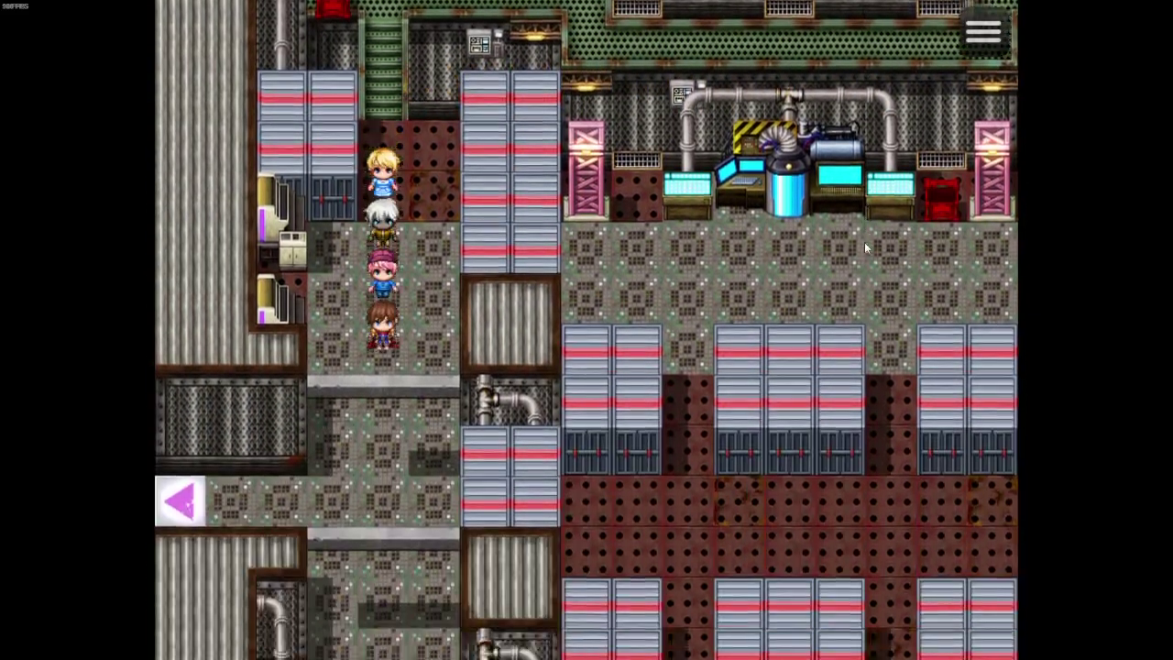
key("Right")
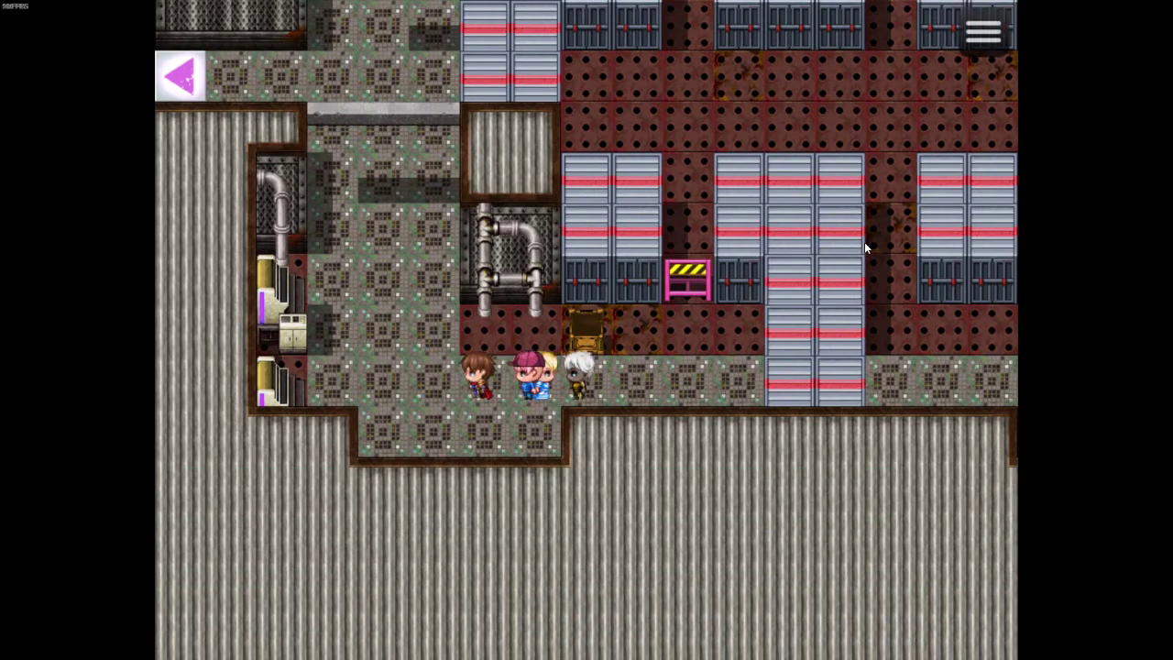
Leave Factory 1A by its west exit, walk to the green chest on the next map, and collect the green card
key("Up")
key("Left")
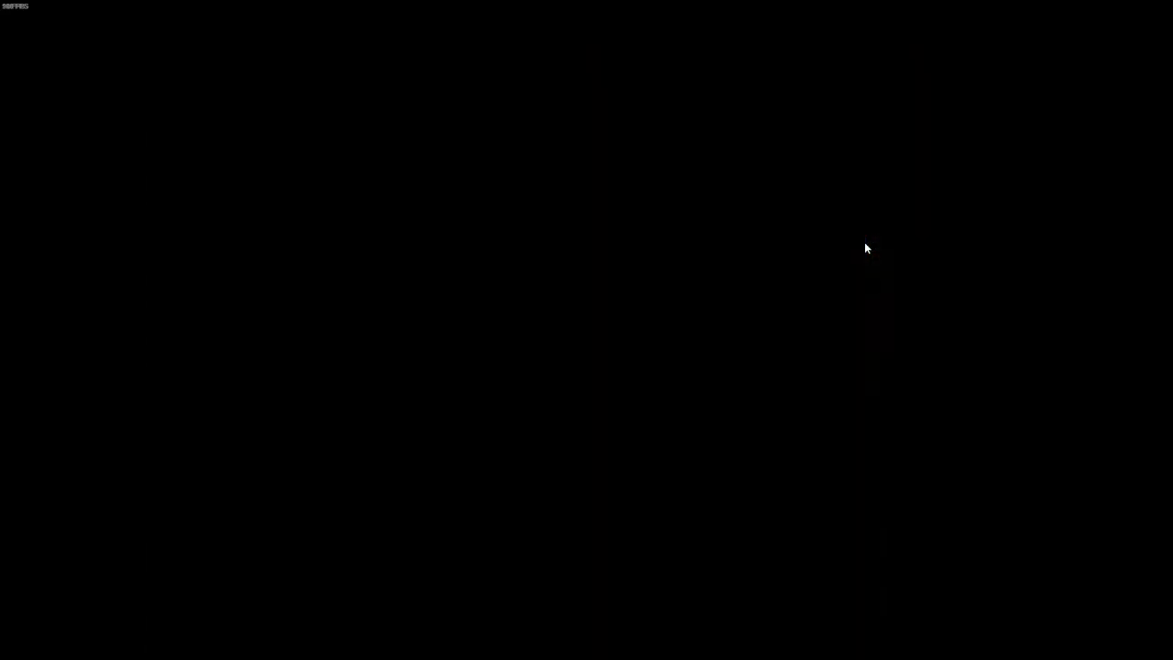
key("Left")
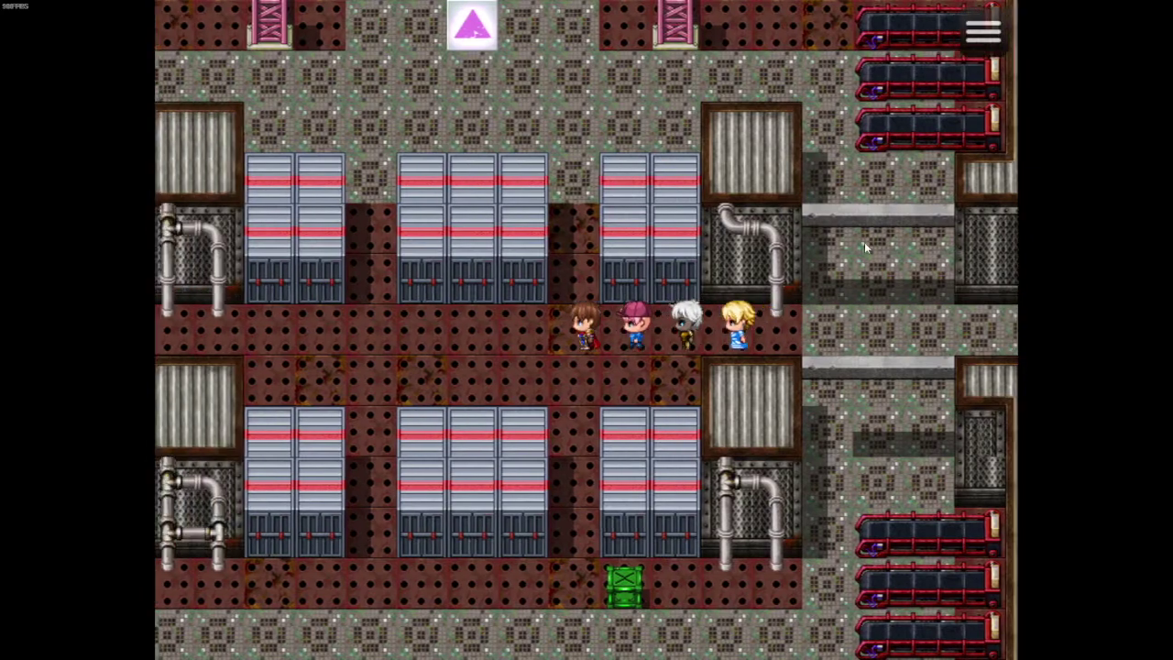
key("Down")
key("Right")
key("Up")
key("Return")
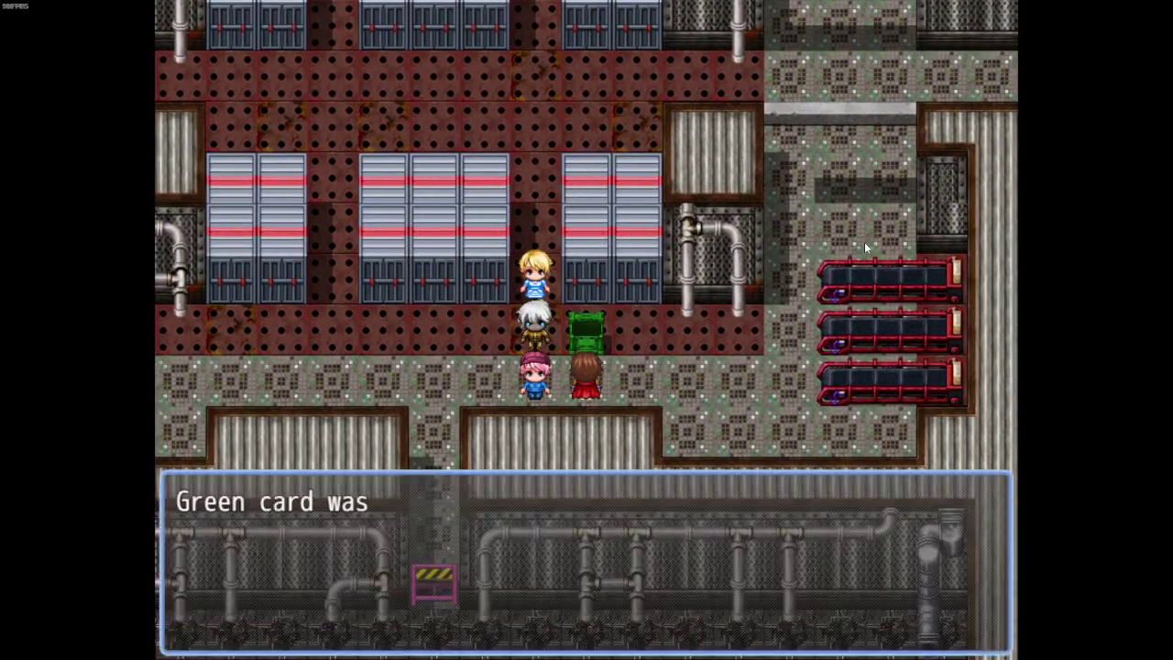
key("Return")
Take the party up the green stairs to the west upper door, insert the yellow card and go inside
key("Up")
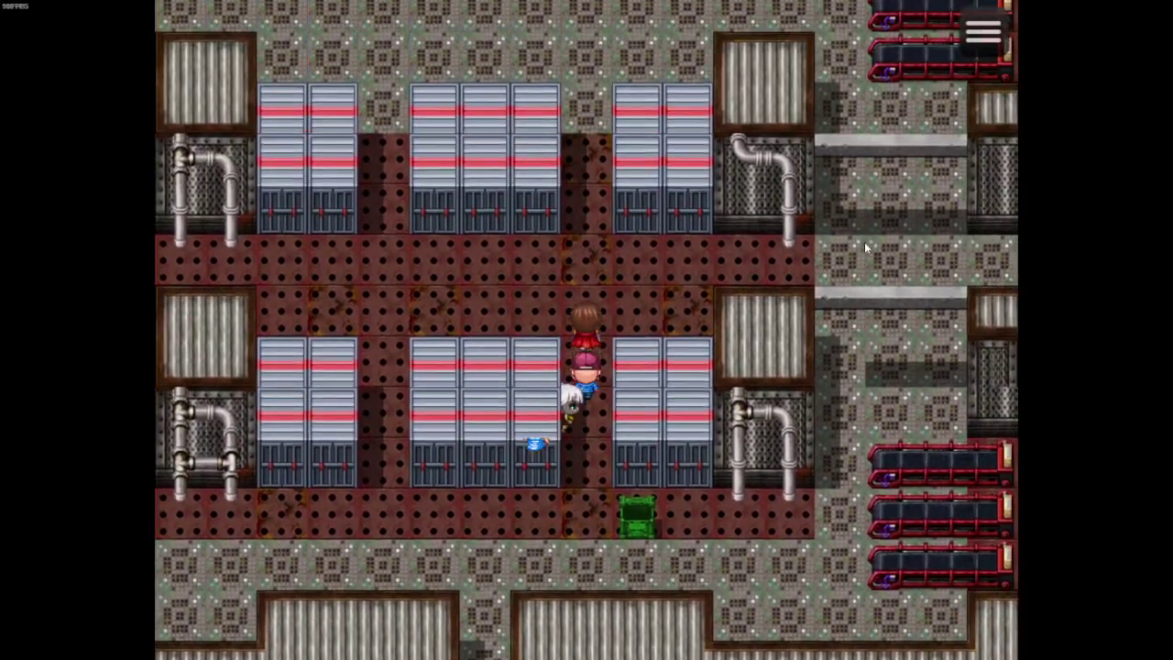
key("Left")
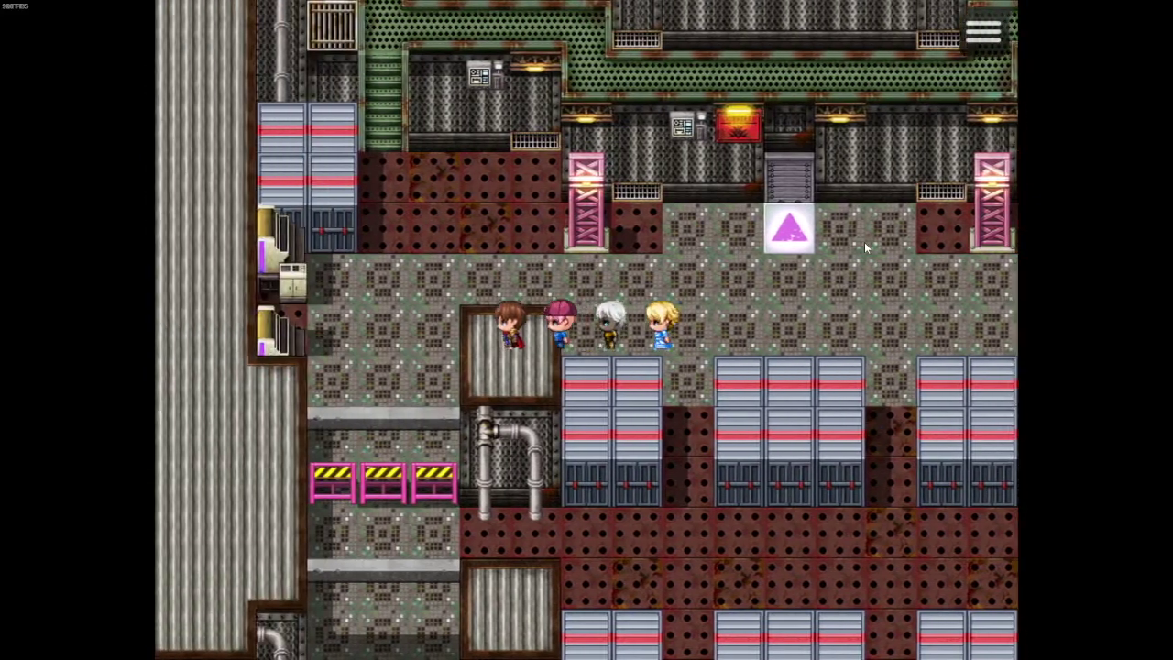
key("Up")
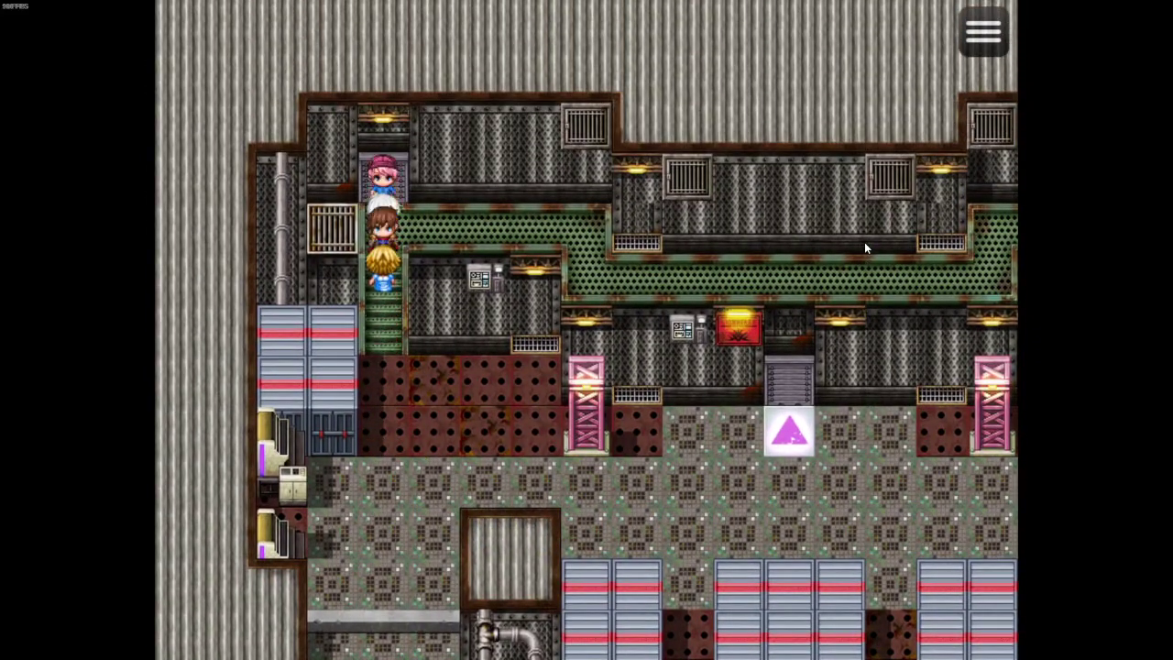
key("Return")
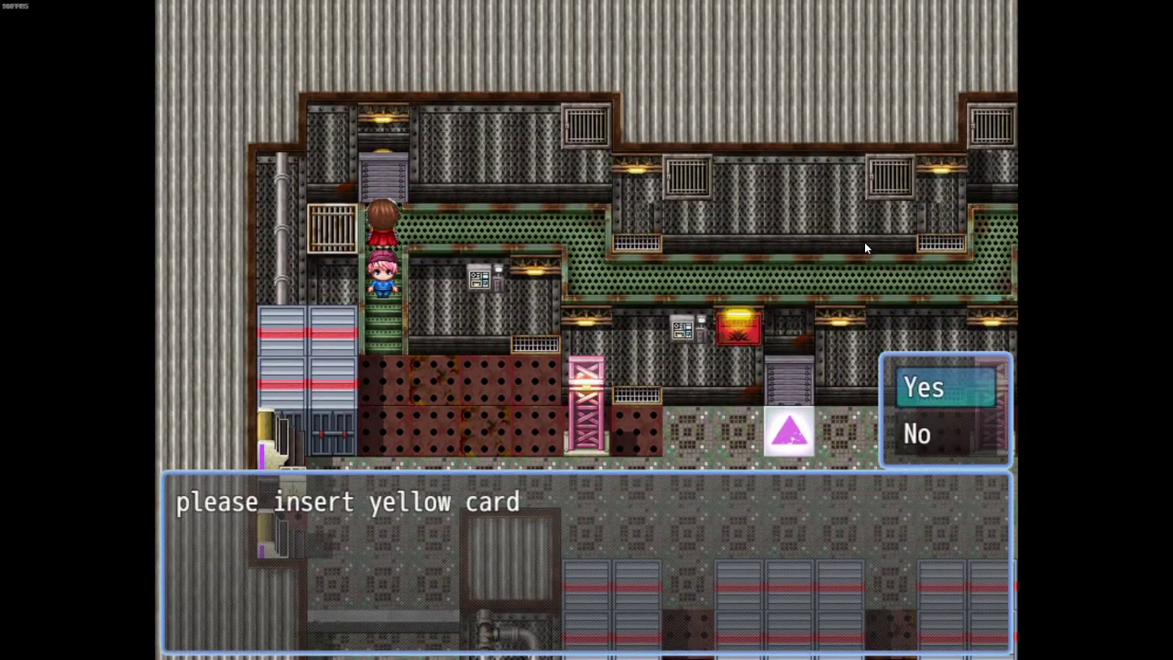
key("Return")
key("Return")
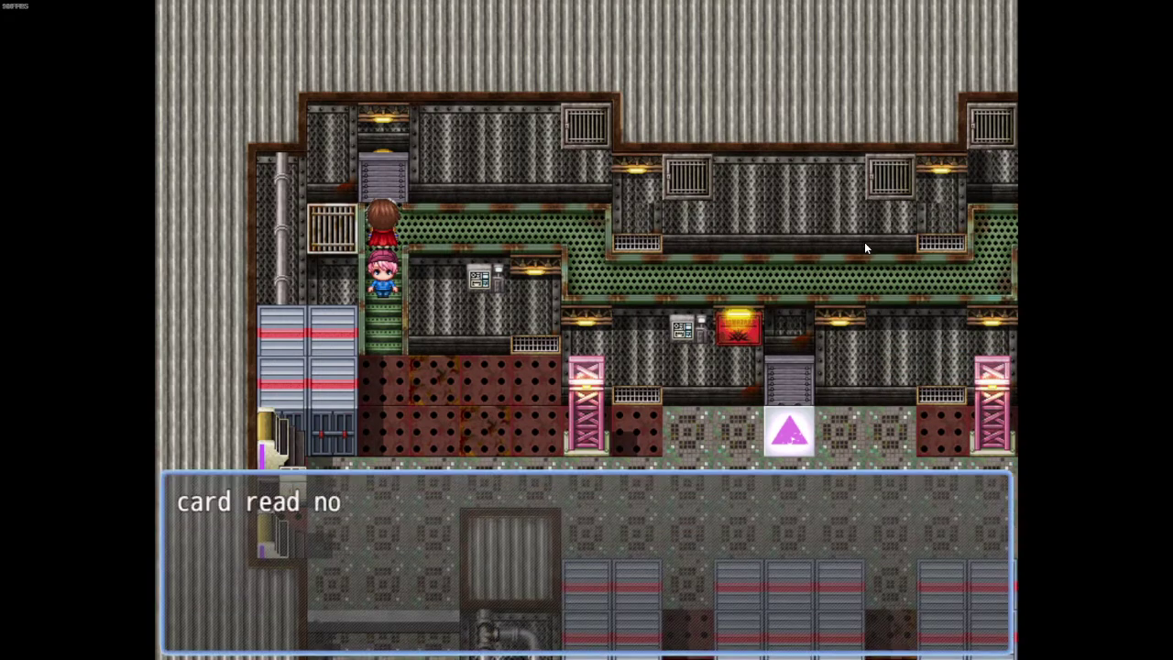
key("Return")
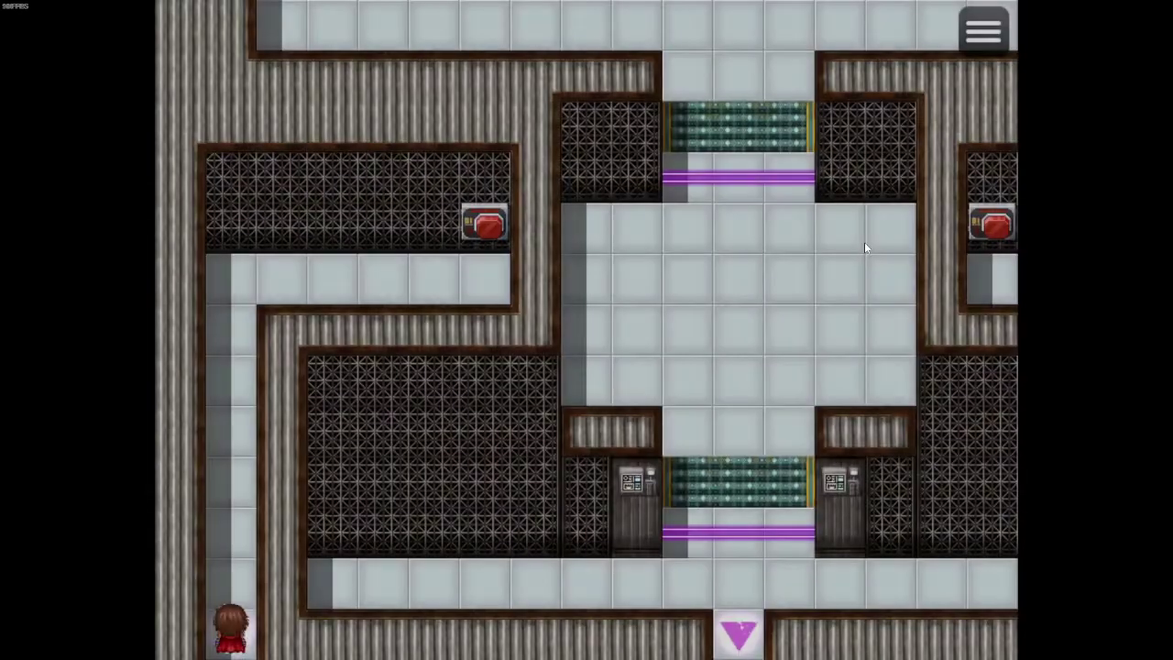
Follow the side passage to the west red button, activate it and return to the passage entrance
key("Up")
key("Right")
key("Up")
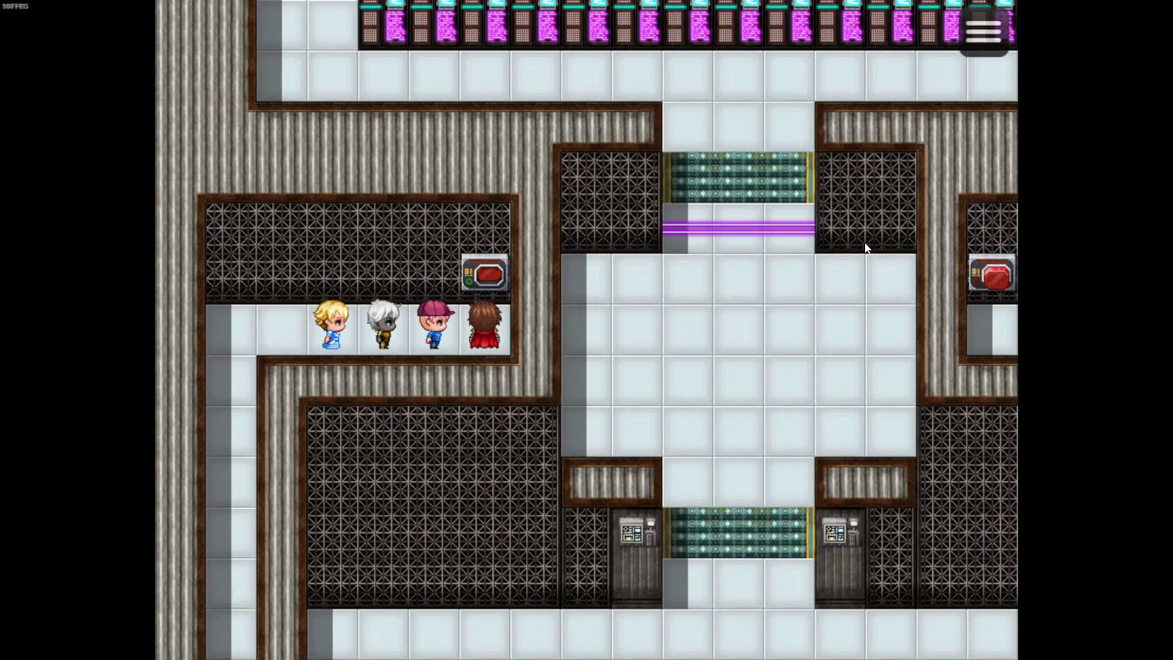
key("Left")
key("Down")
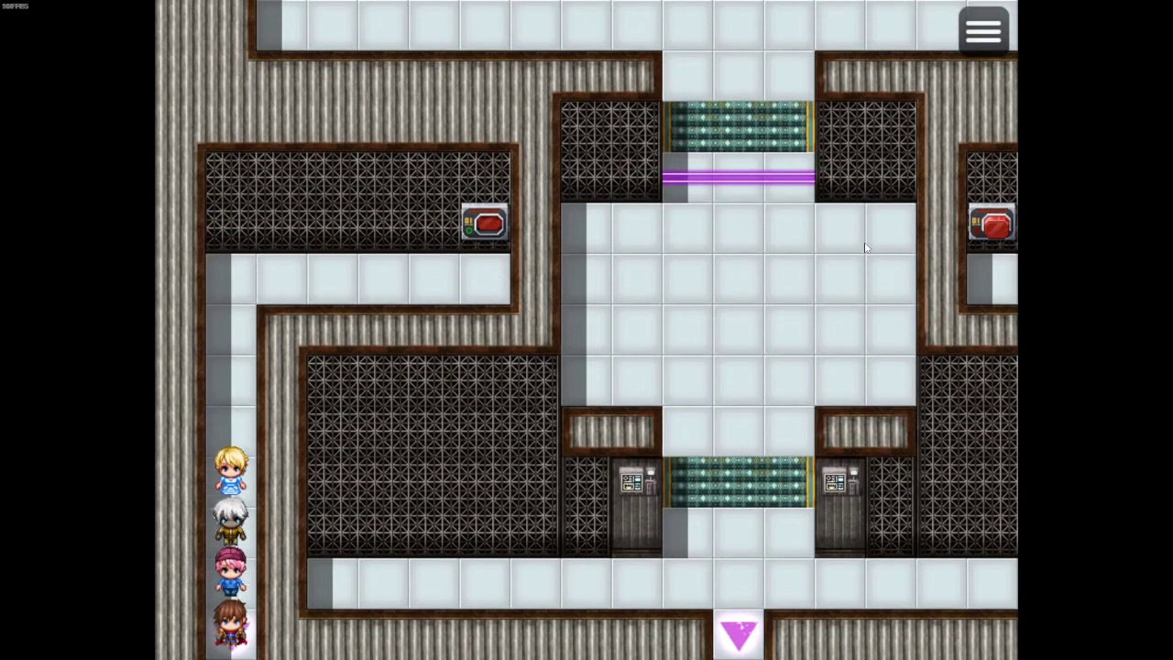
Leave the passage, cross the green walkway to the east upper door and insert the green card
key("Right")
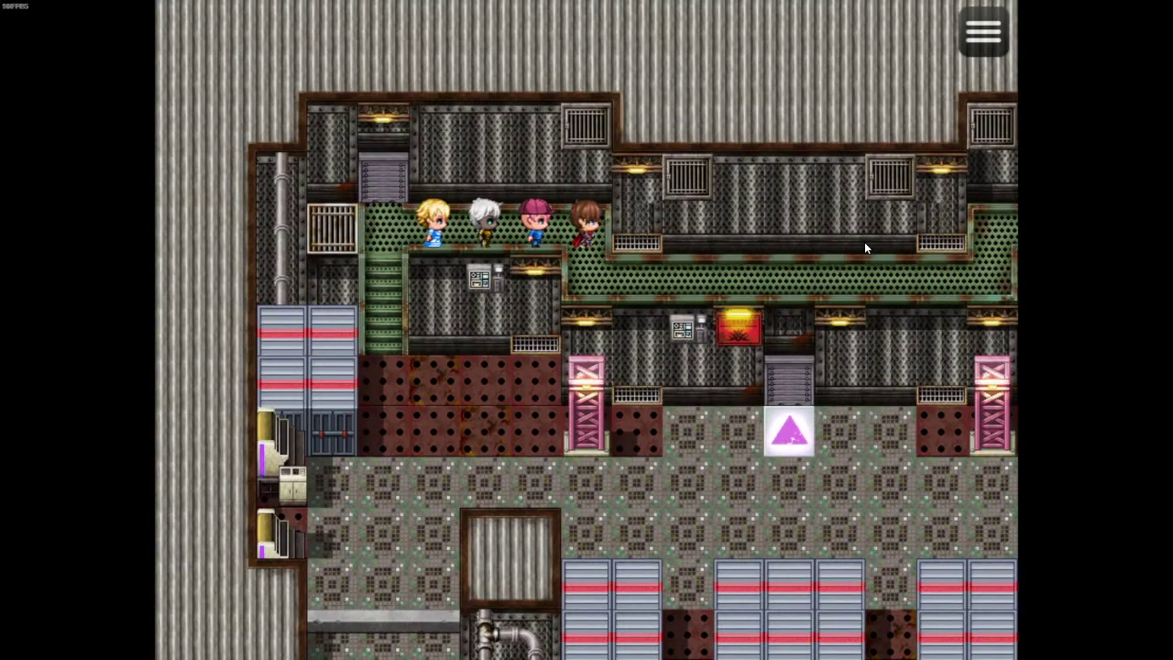
key("Down")
key("Right")
key("Up")
key("Right")
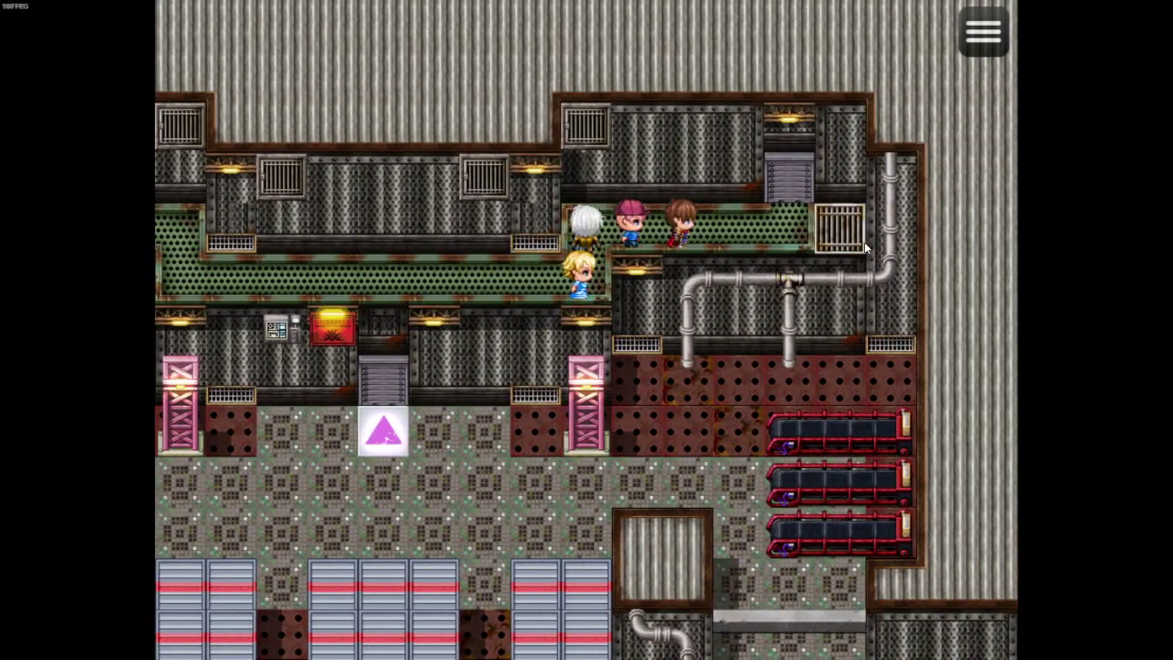
key("Up")
key("Return")
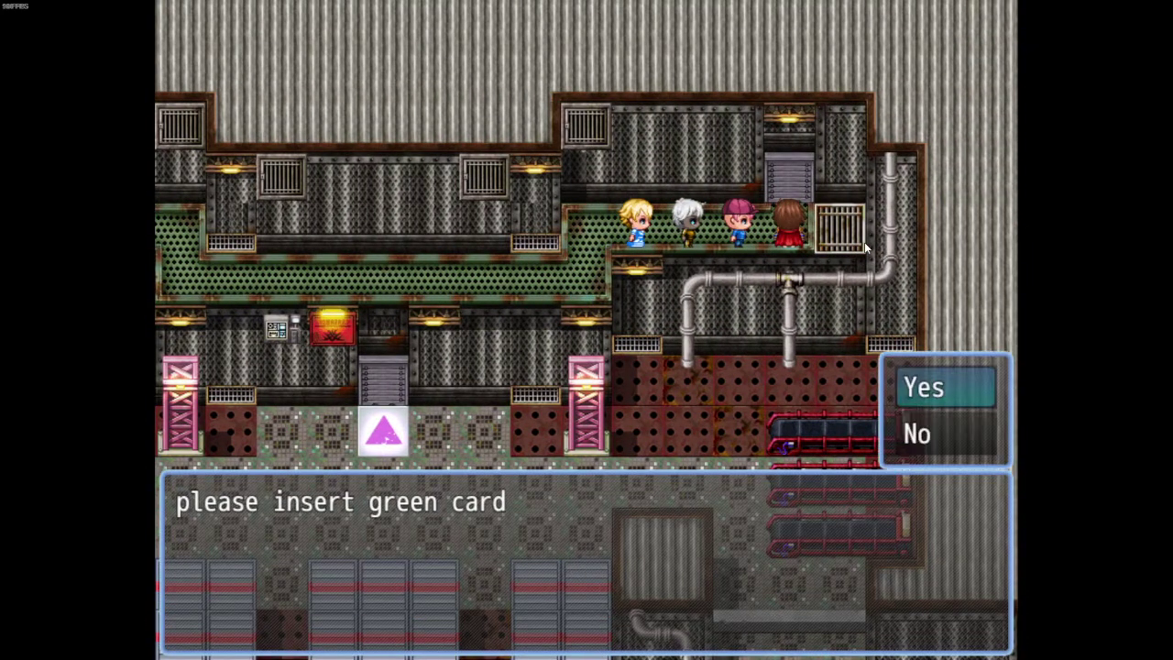
key("Return")
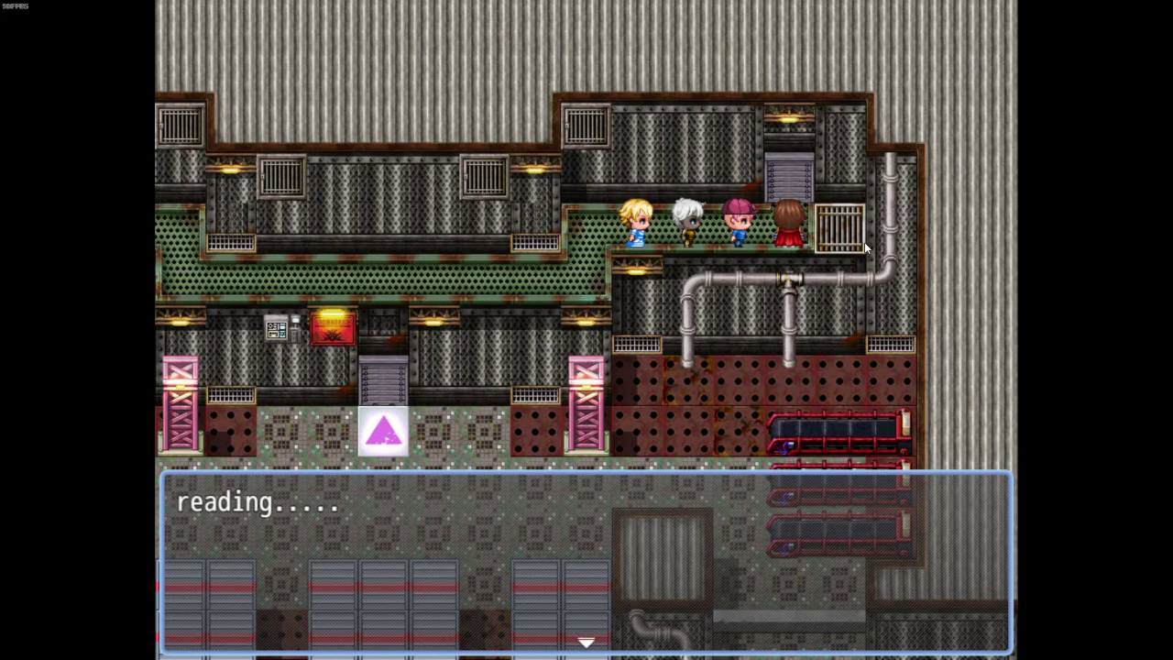
key("Return")
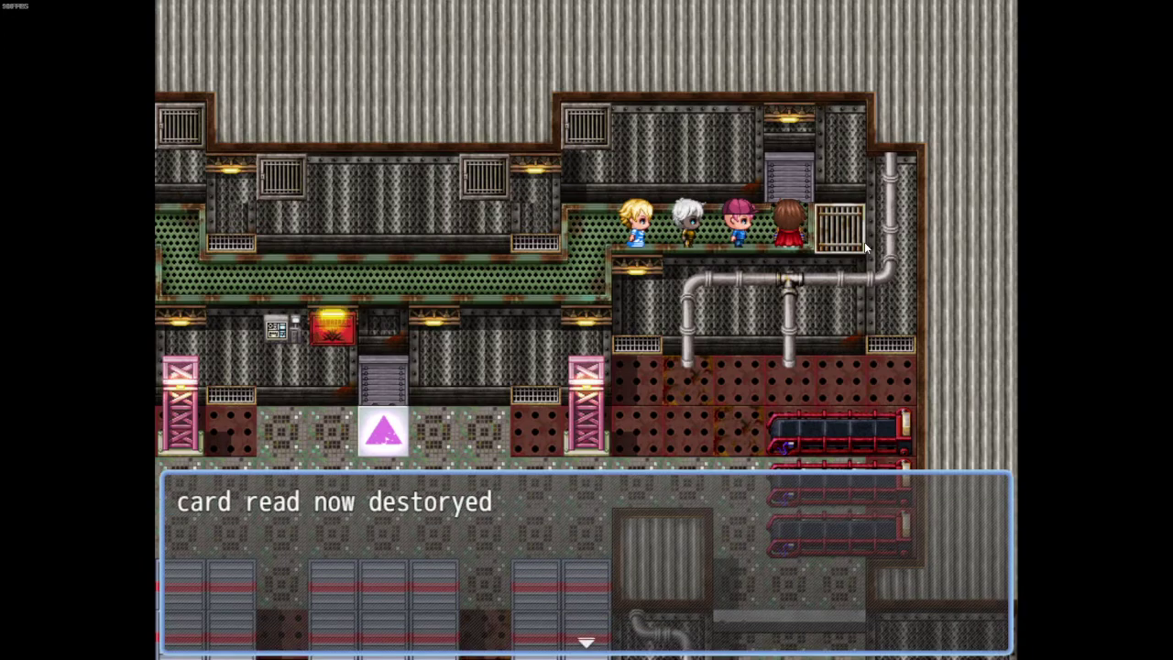
key("Return")
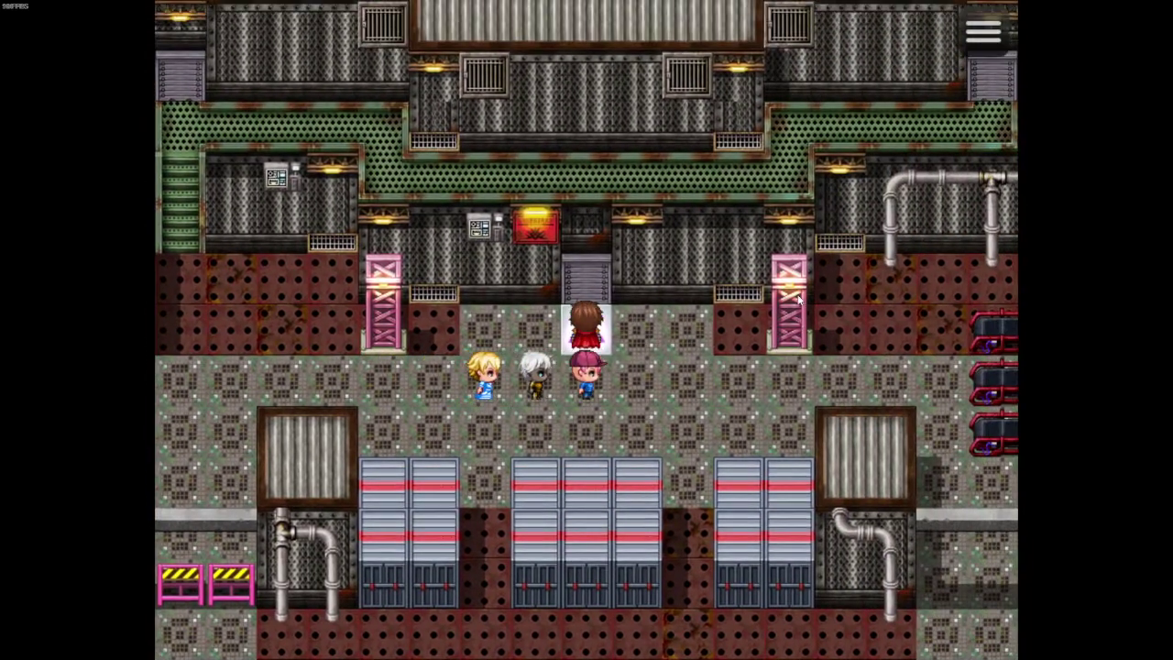
Insert the red card at the central door, enter and walk north past both barrier positions to the computer rows
key("Return")
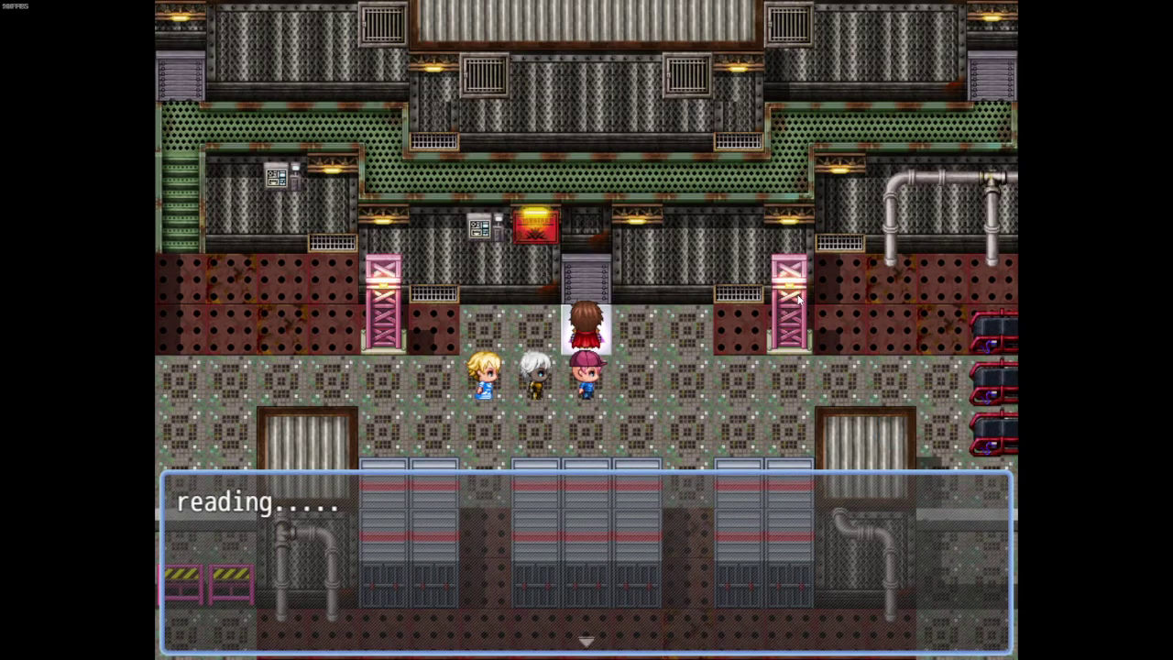
key("Return")
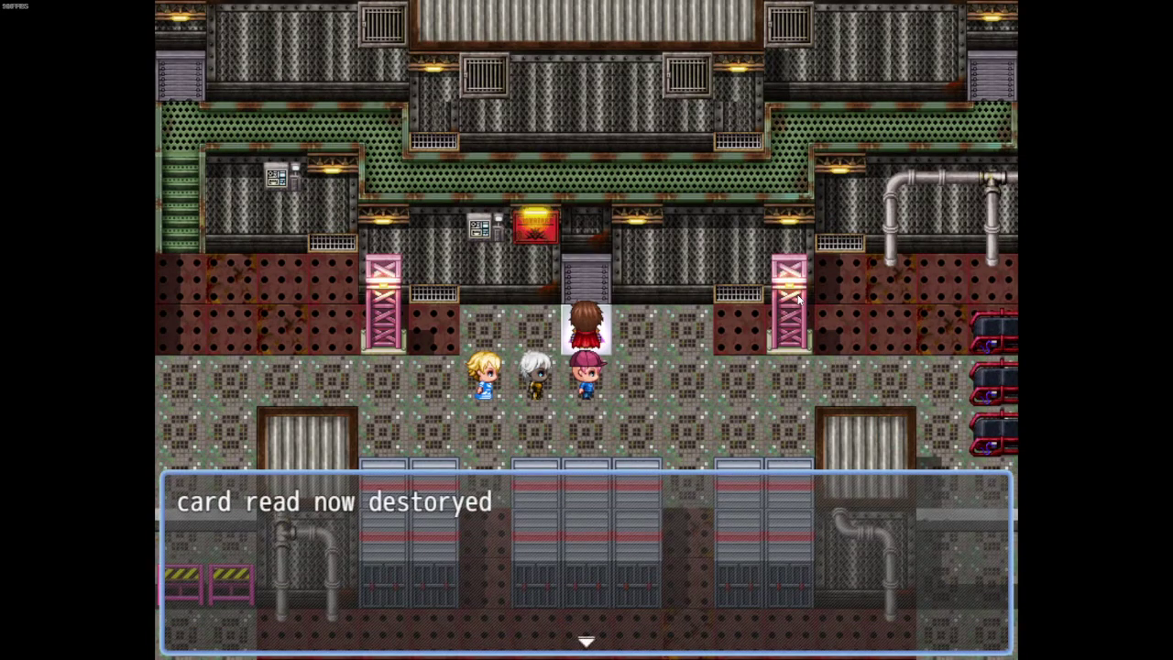
key("Return")
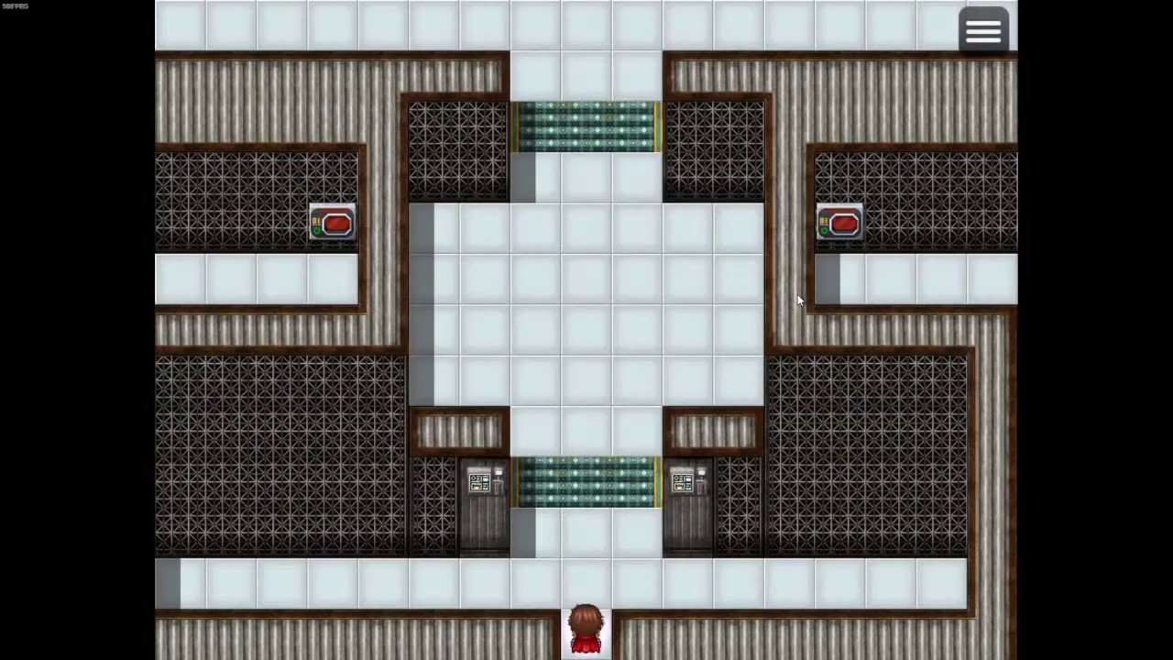
key("Up")
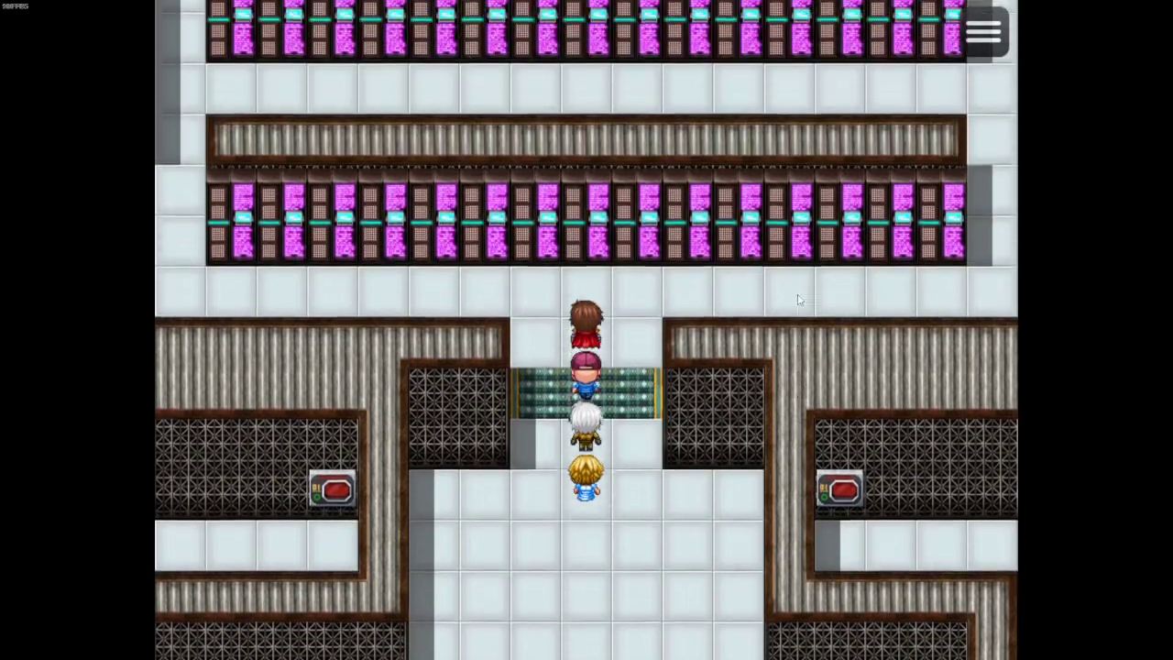
Circle the computer rows along the west aisle, test passing the shutter door to the office, and return south to the barrier hall
key("Left")
key("Left")
key("Up")
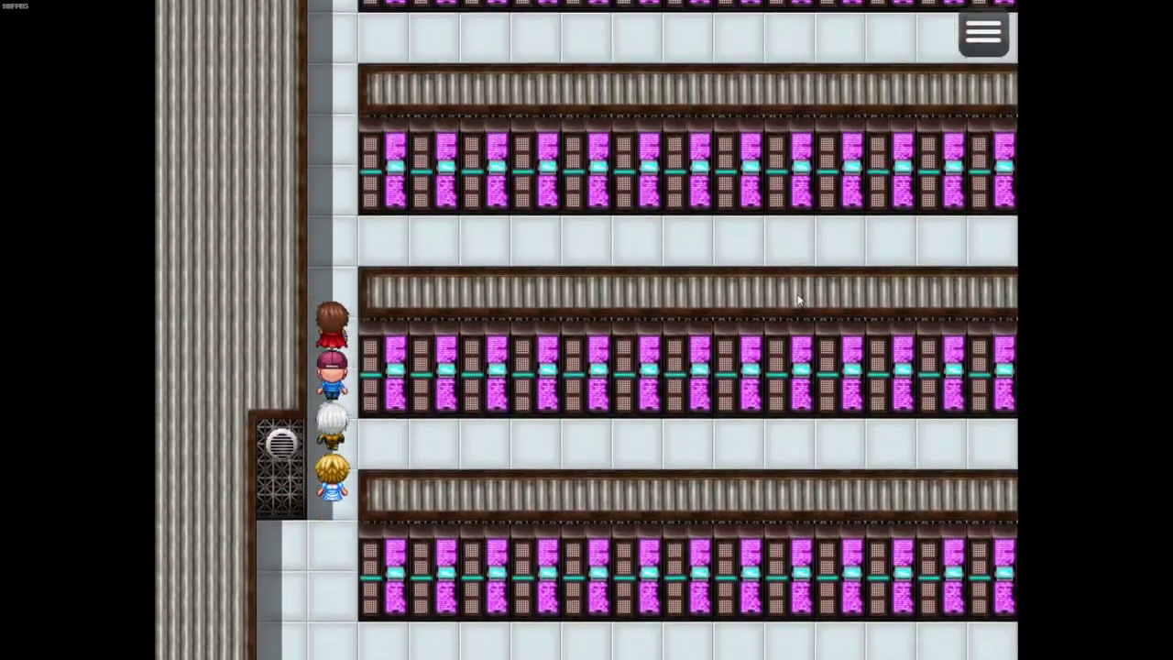
key("Up")
key("Right")
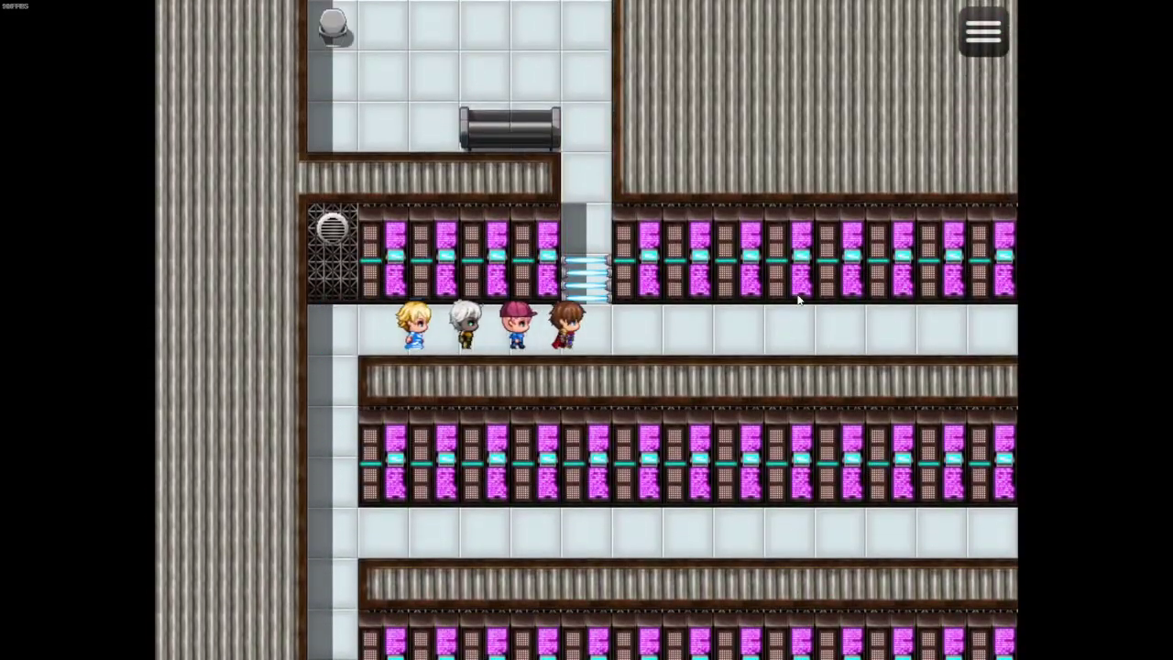
key("Up")
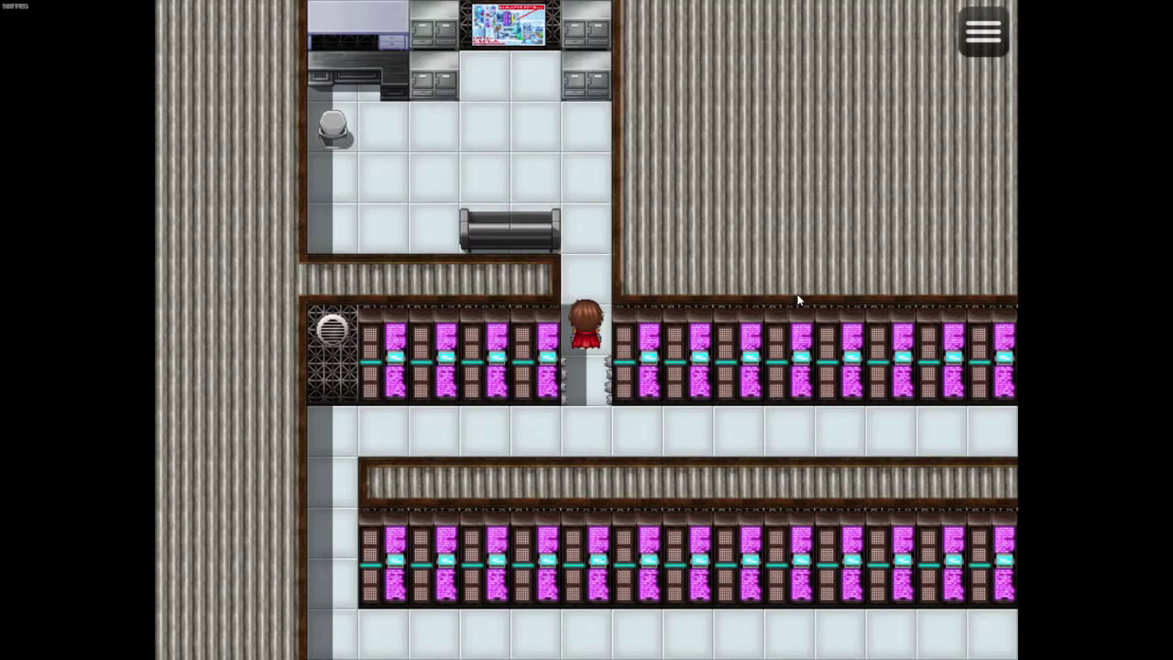
key("Down")
key("Up")
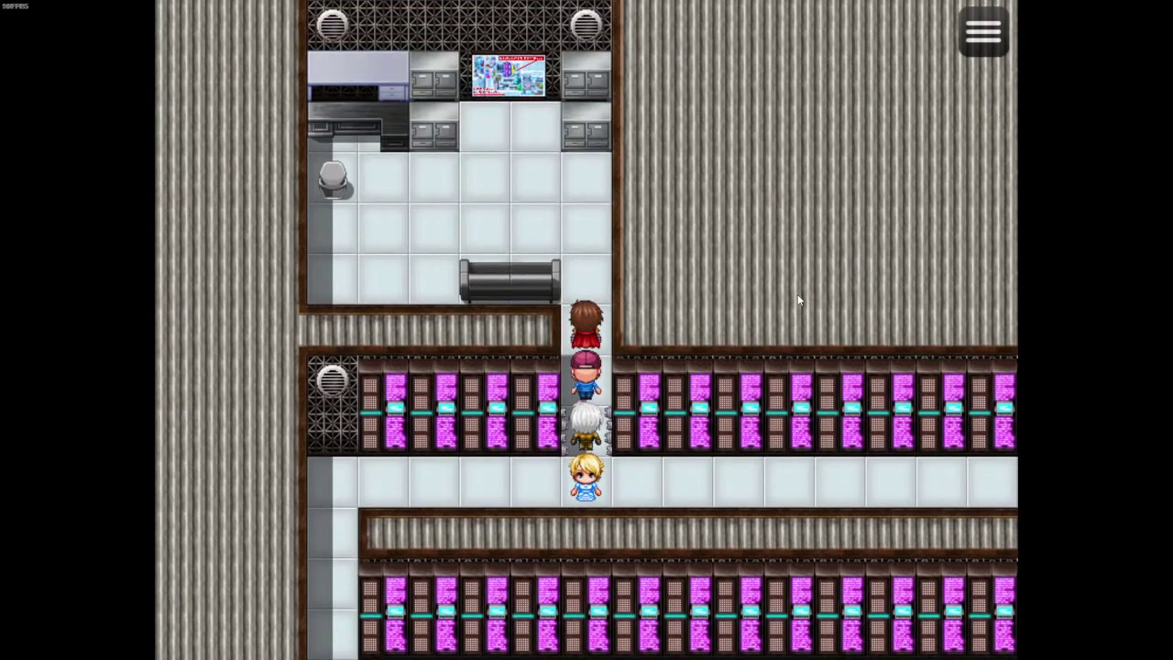
key("Down")
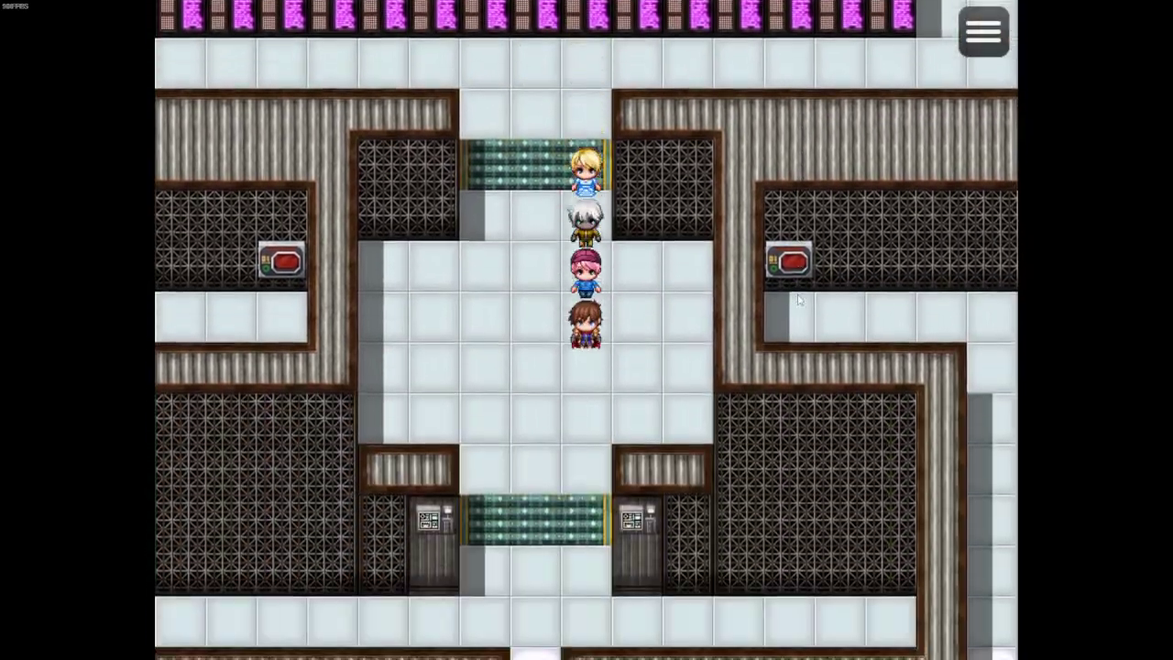
End the current game to the title screen and load save File 2
key("Escape")
key("Up")
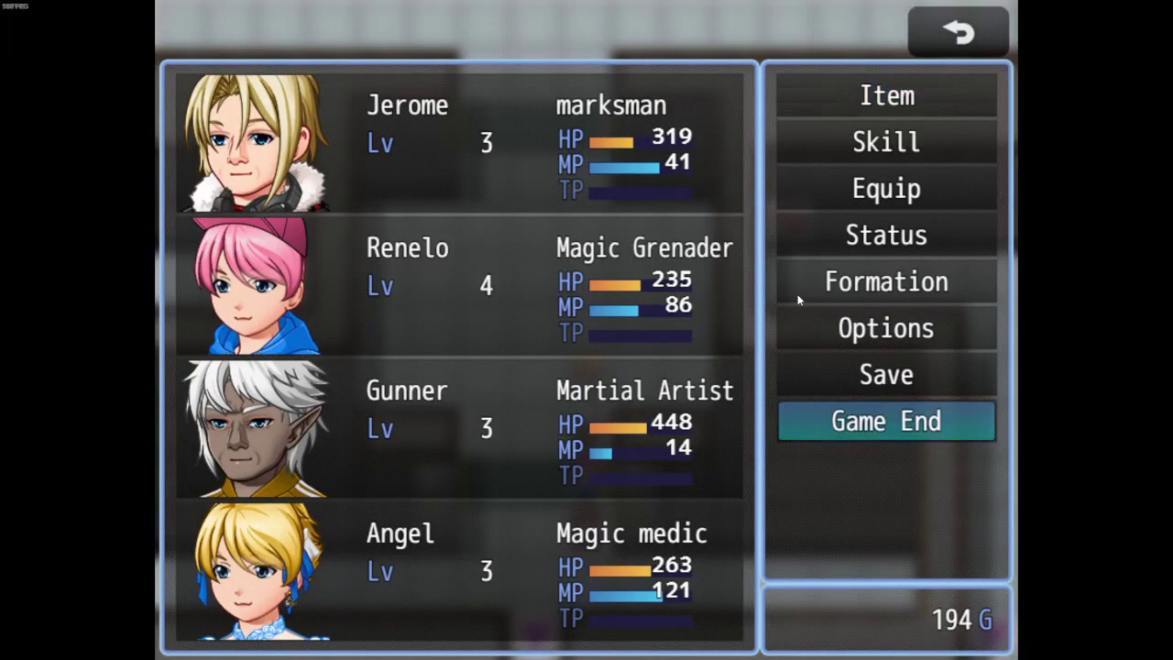
key("Return")
key("Return")
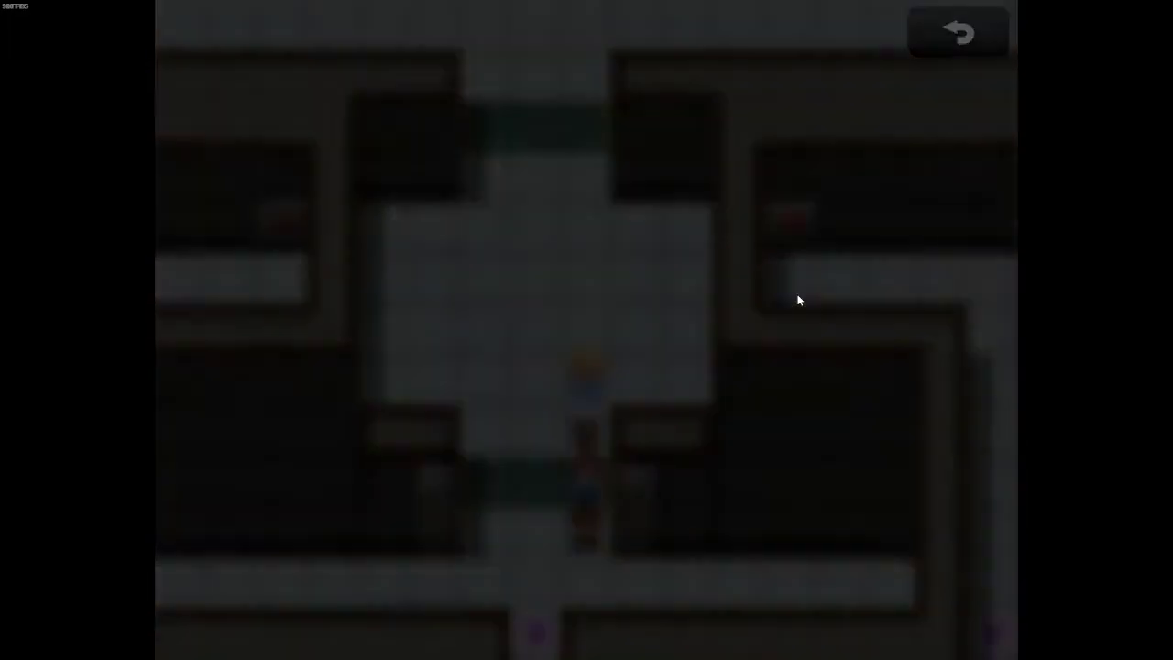
key("Return")
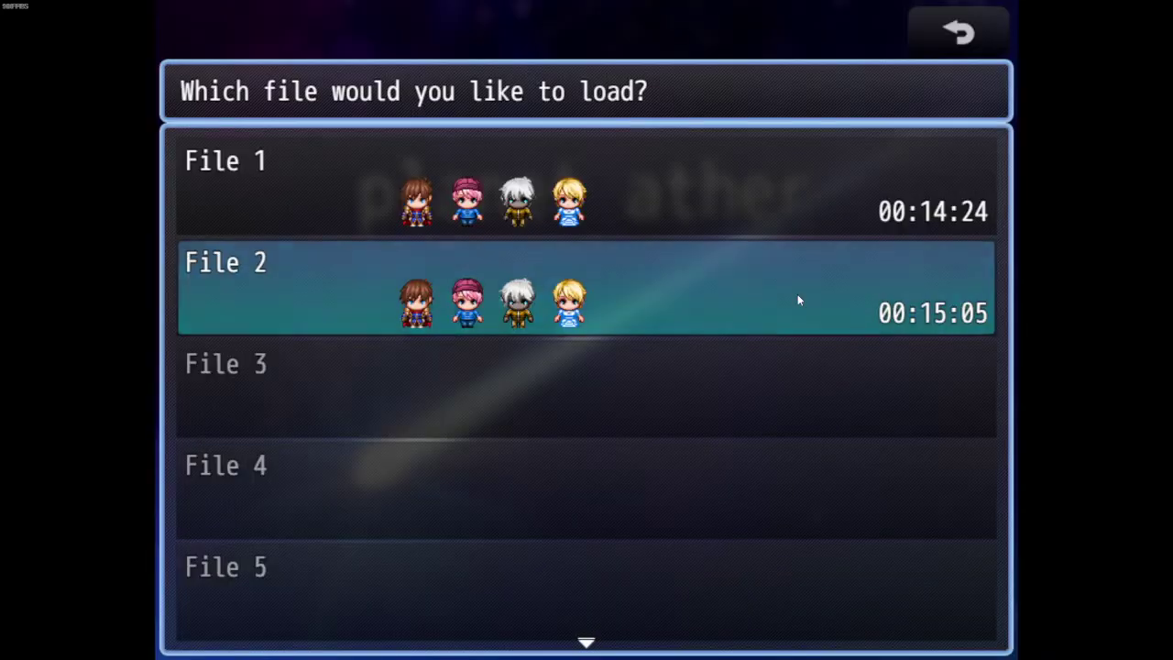
key("Return")
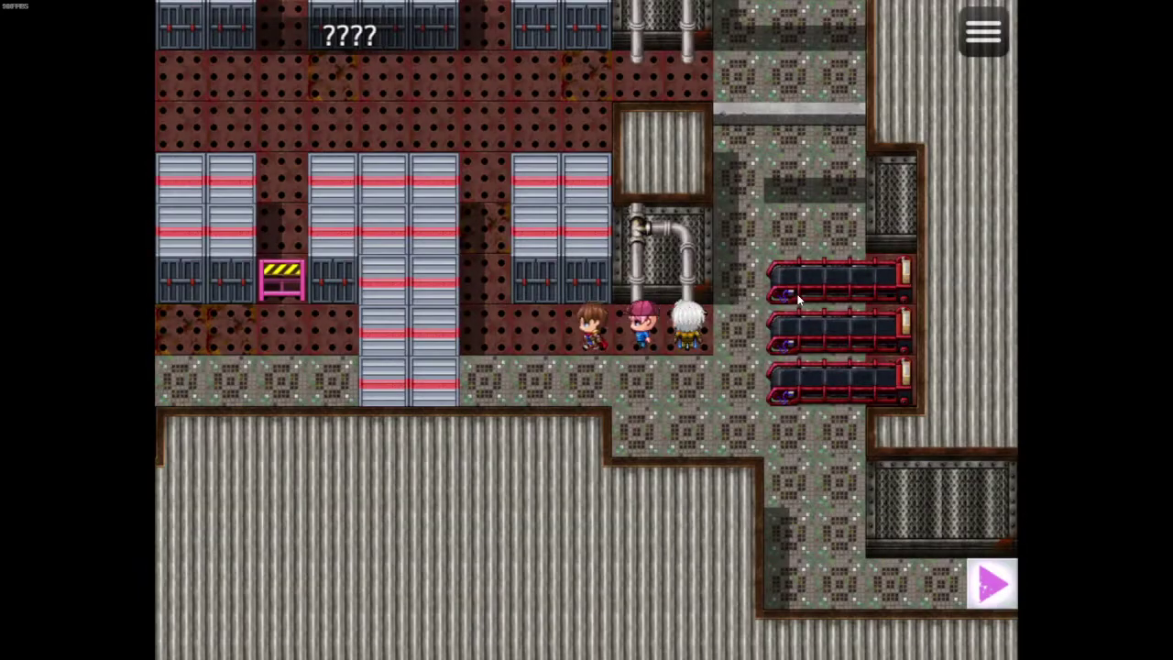
Skip the card chests, leave by the west exit and take the party to the central door on the next map
key("Up")
key("Left")
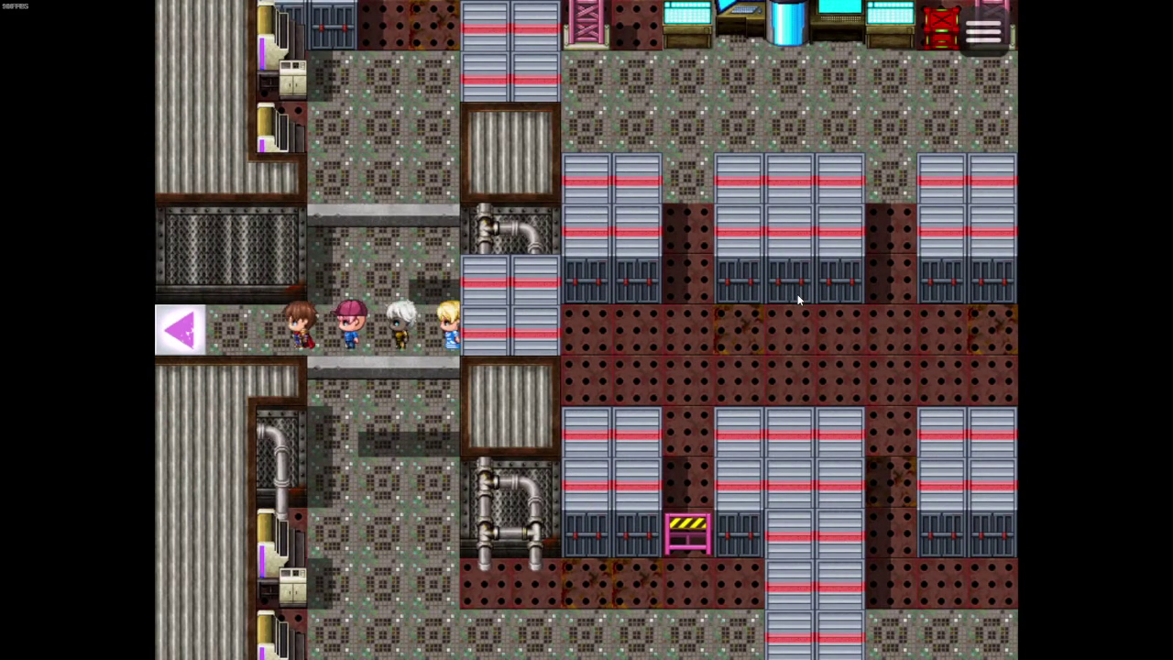
key("Left")
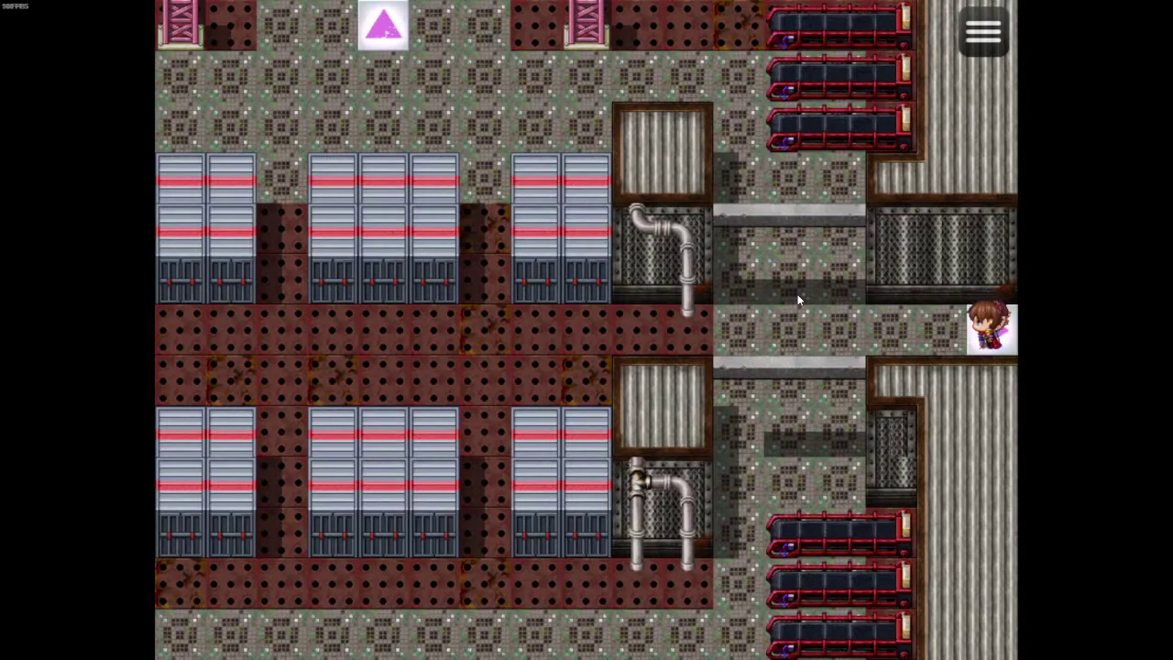
key("Left")
key("Up")
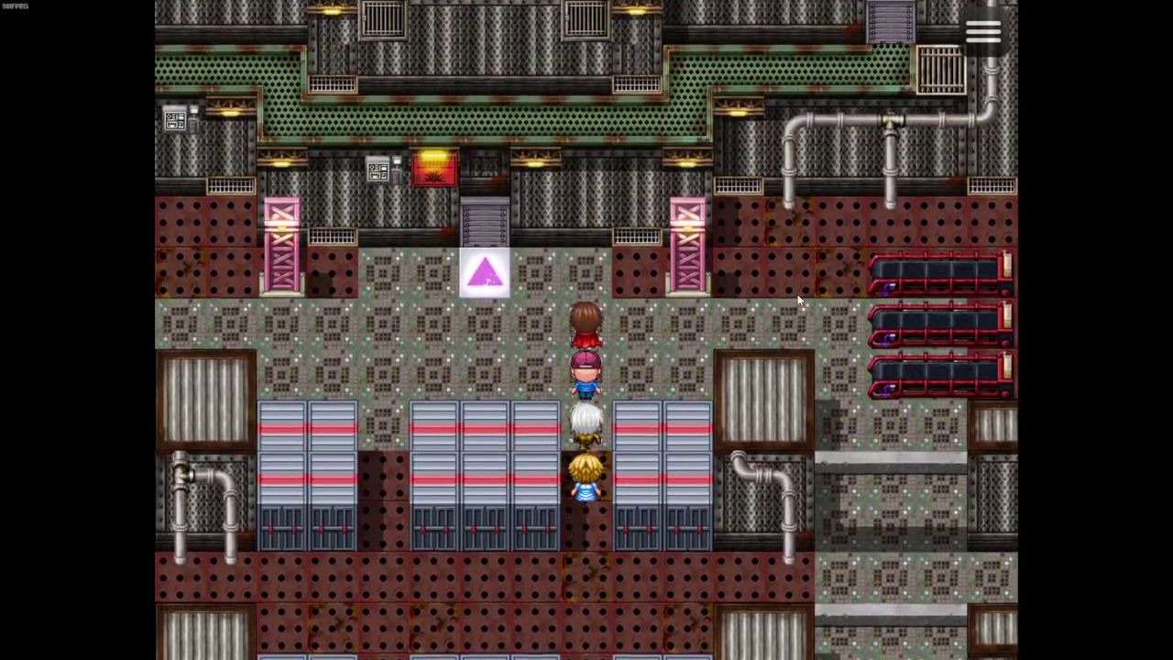
key("Left")
key("Up")
key("Up")
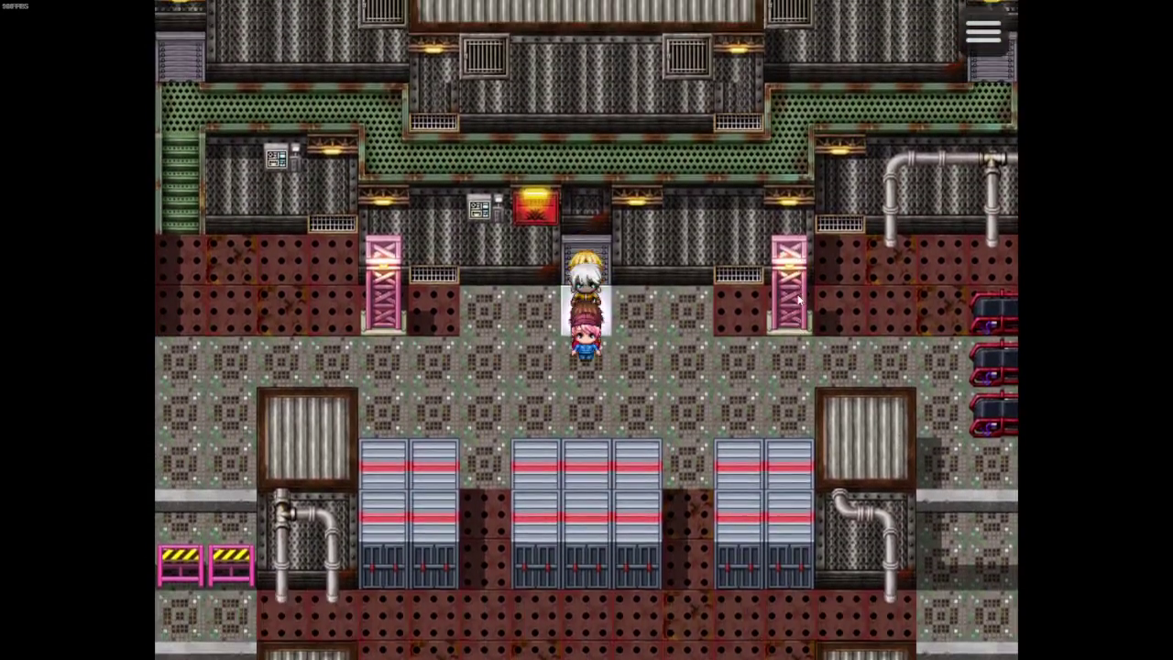
Try the central door without the red card and dismiss its messages
key("Return")
key("Return")
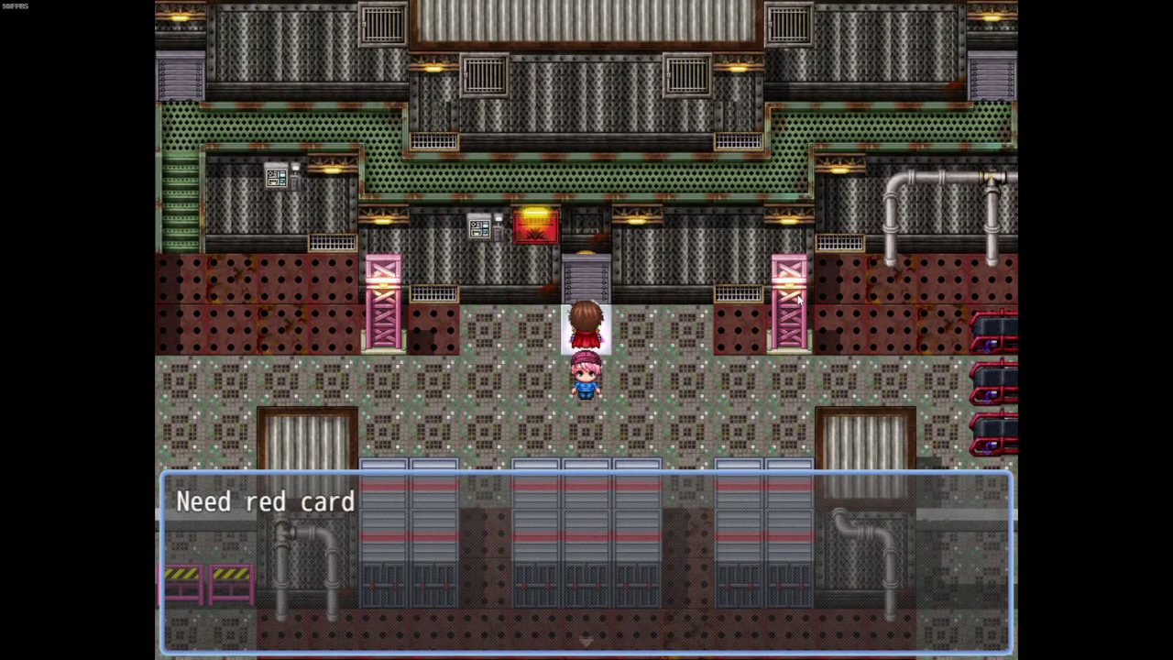
key("Return")
key("Return")
key("Return")
key("Return")
Climb the green stairs to the west upper door and try it without the yellow card
key("Left")
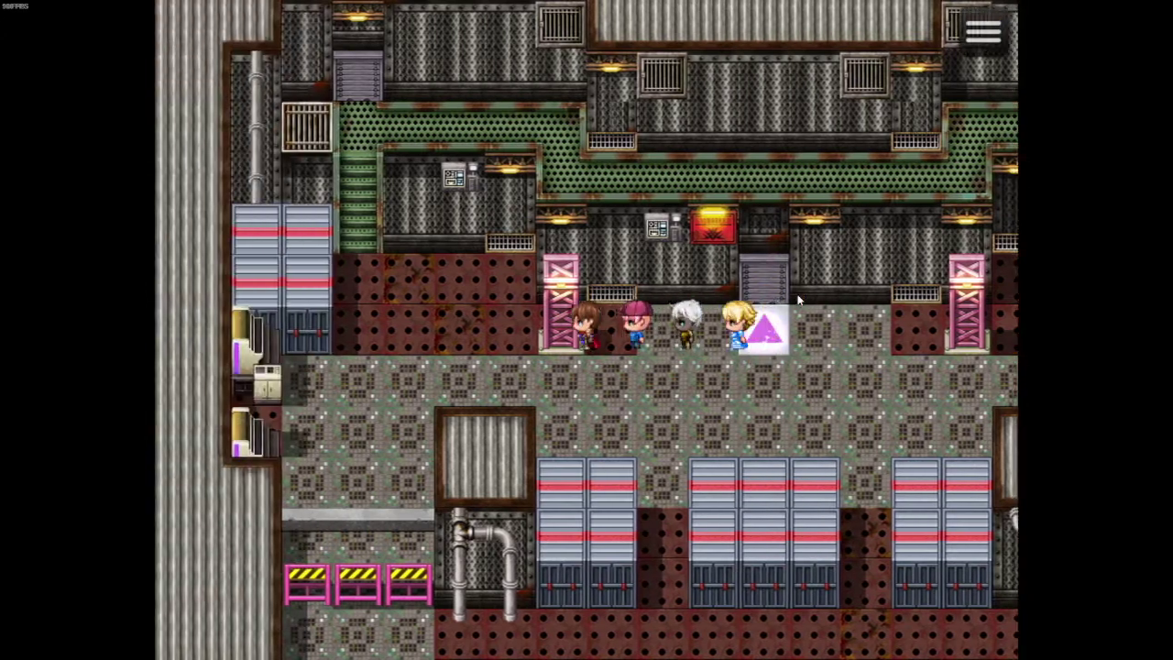
key("Up")
key("Return")
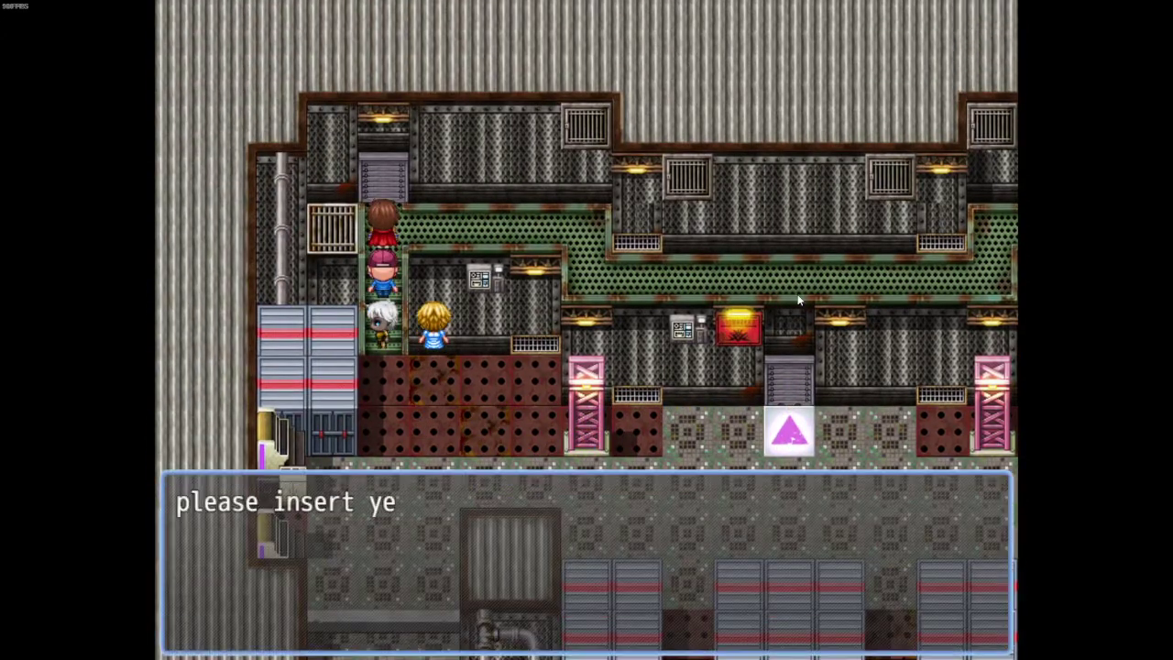
key("Return")
key("Return")
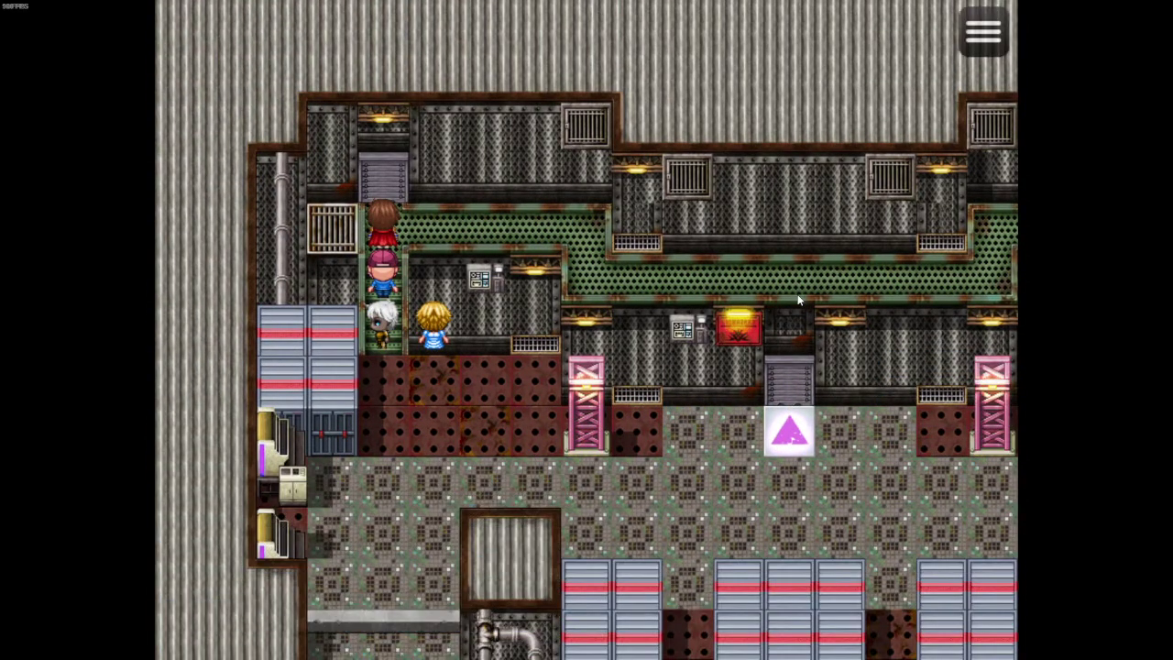
Cross the green walkway to the east upper door, try it without the green card and dismiss the message
key("Right")
key("Right")
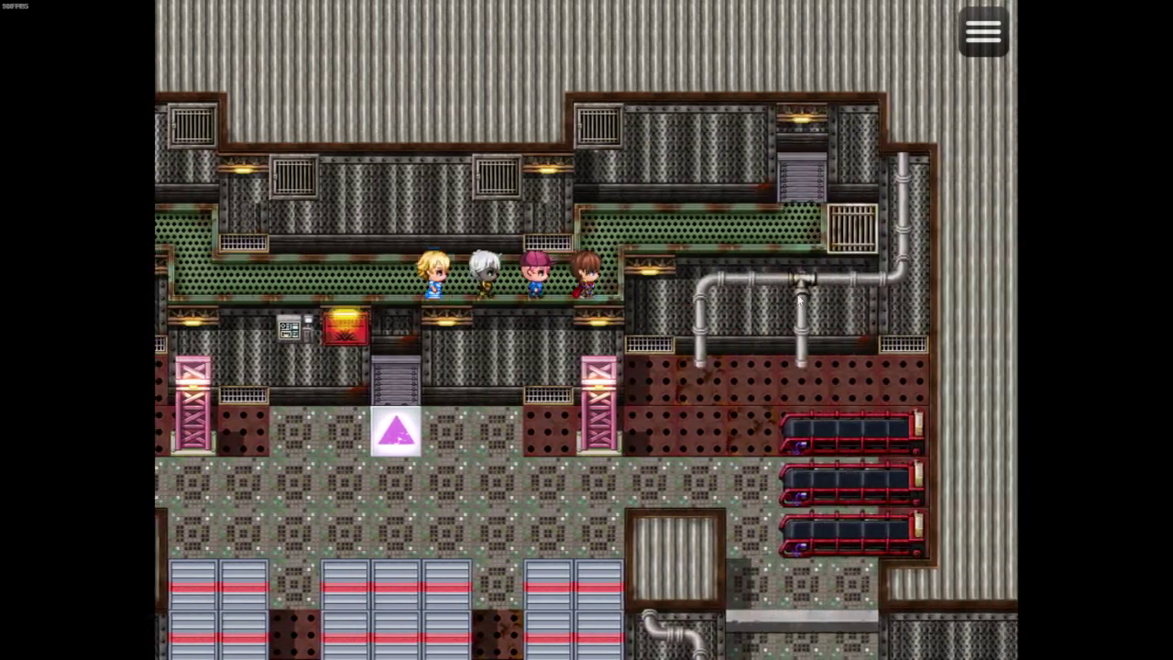
key("Up")
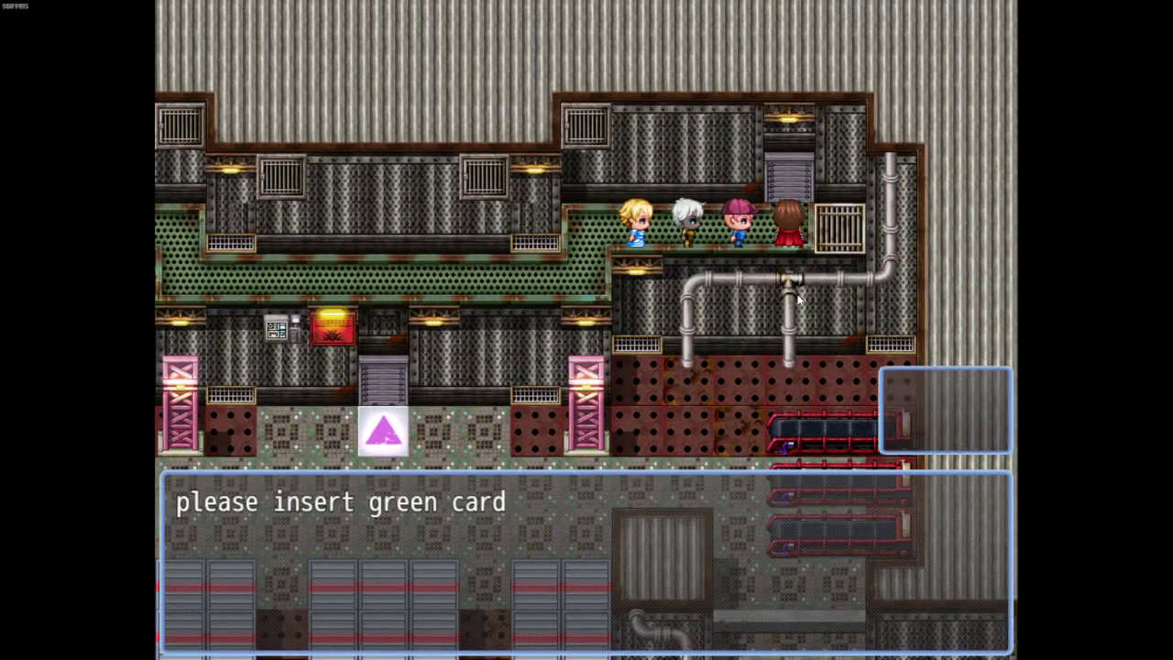
key("Return")
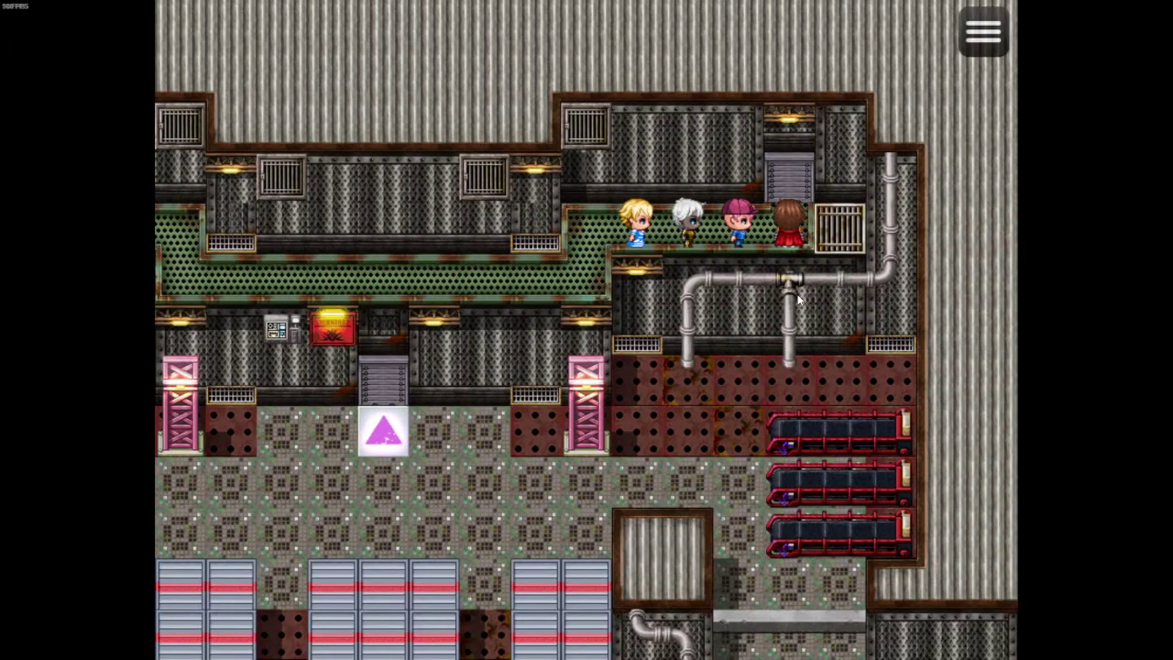
Take the party through the east exit to the next map and open the red chest beside the machinery
key("Right")
key("Down")
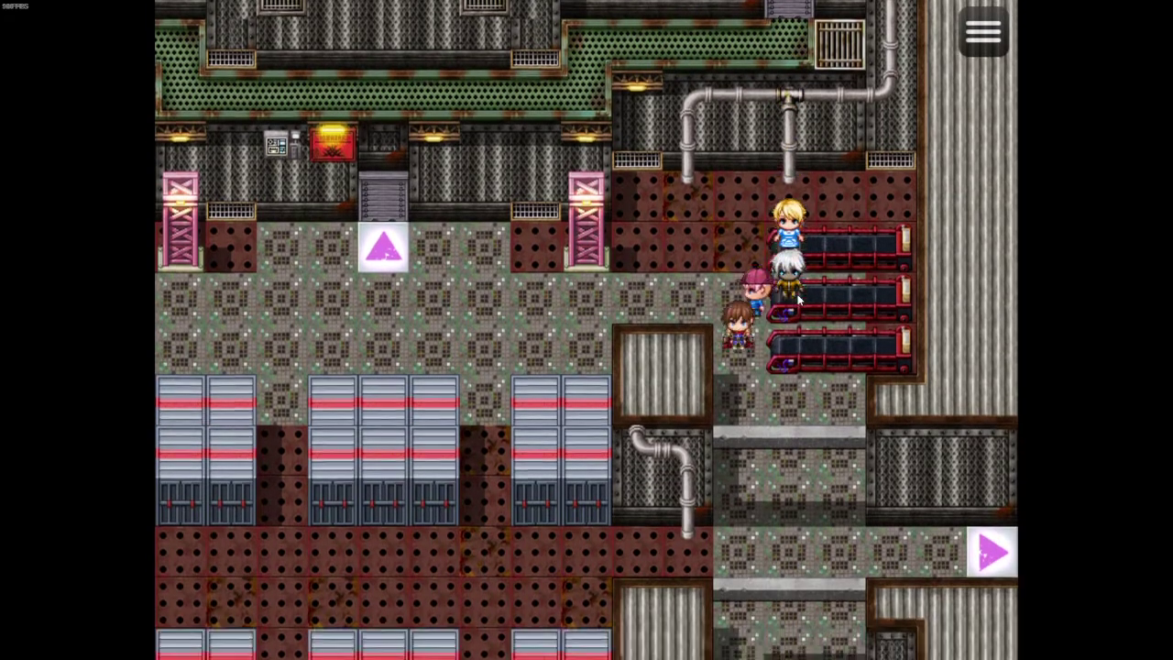
key("Right")
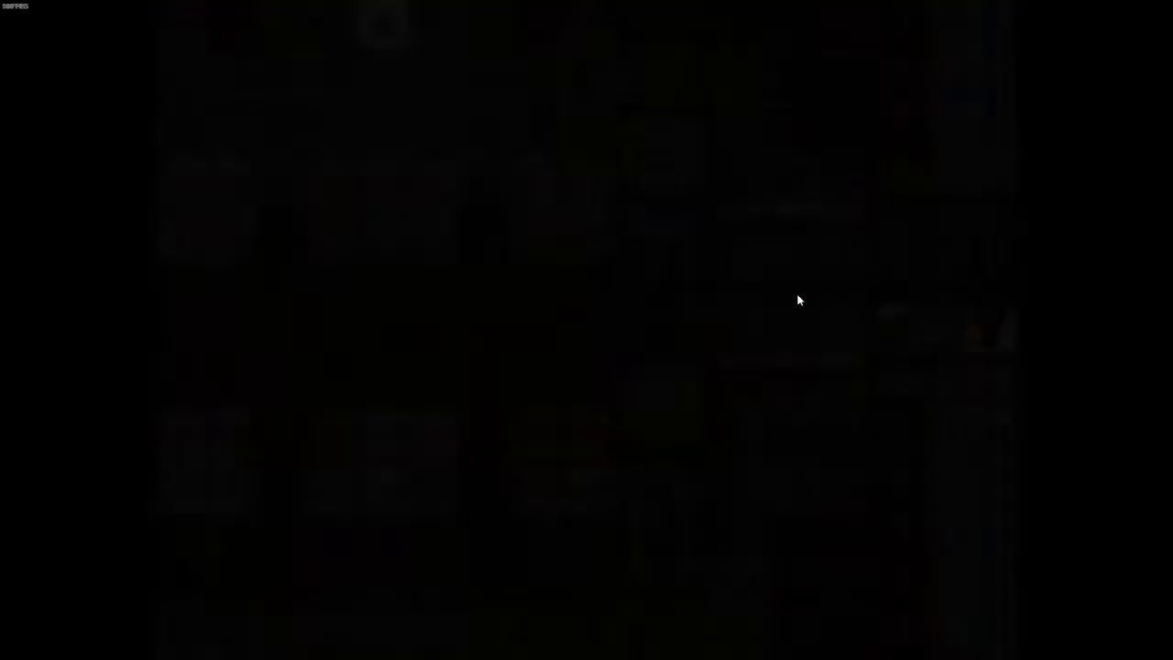
key("Right")
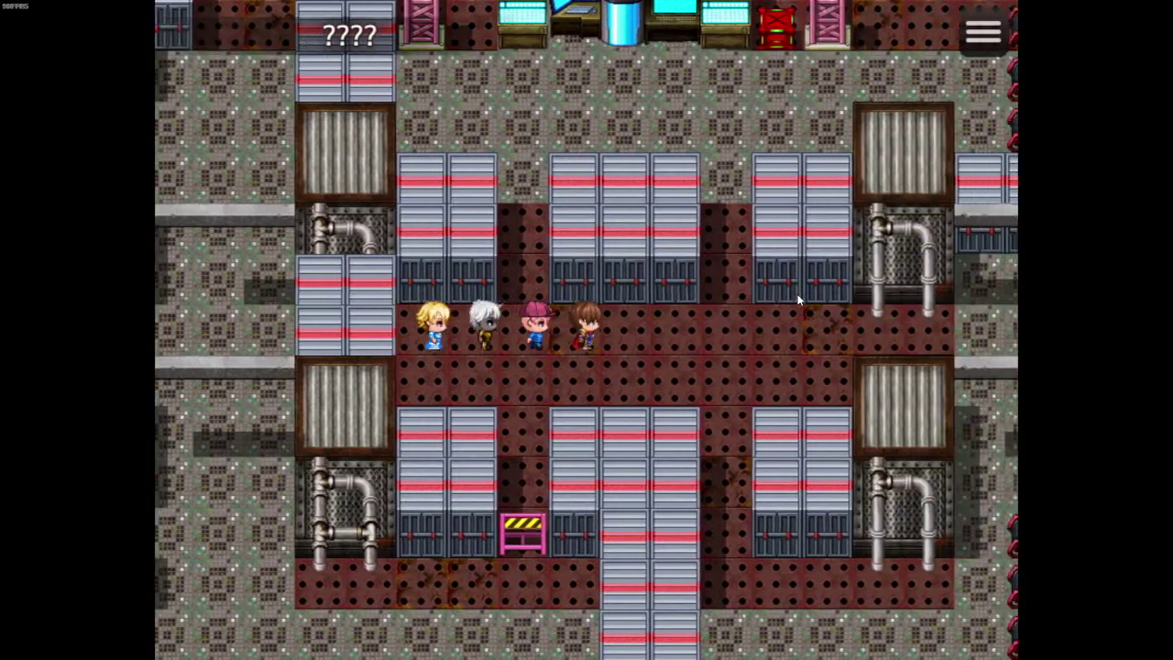
key("Up")
key("Up")
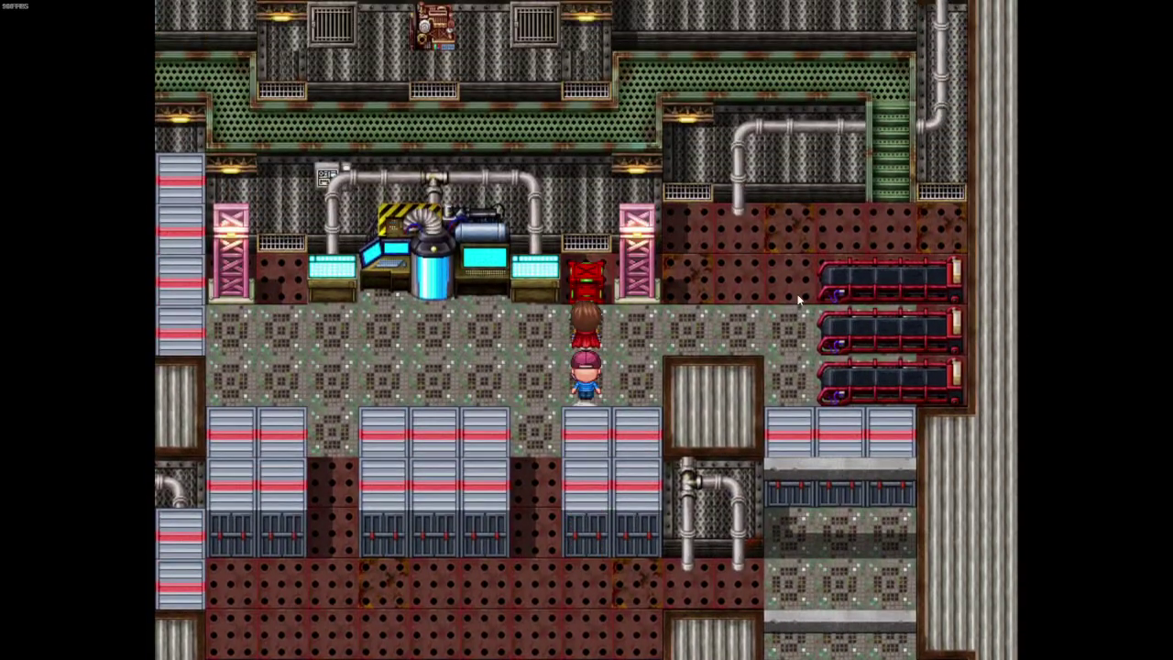
key("Return")
key("Return")
Lead the party back through the west exit and up to the central door
key("Left")
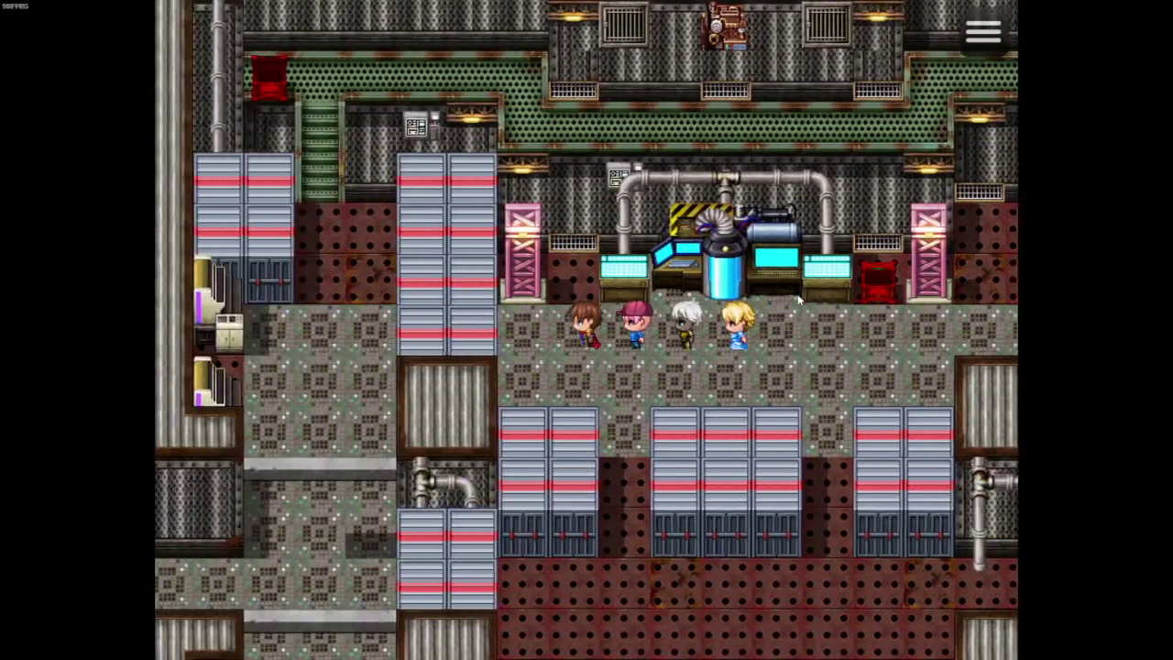
key("Down")
key("Down")
key("Left")
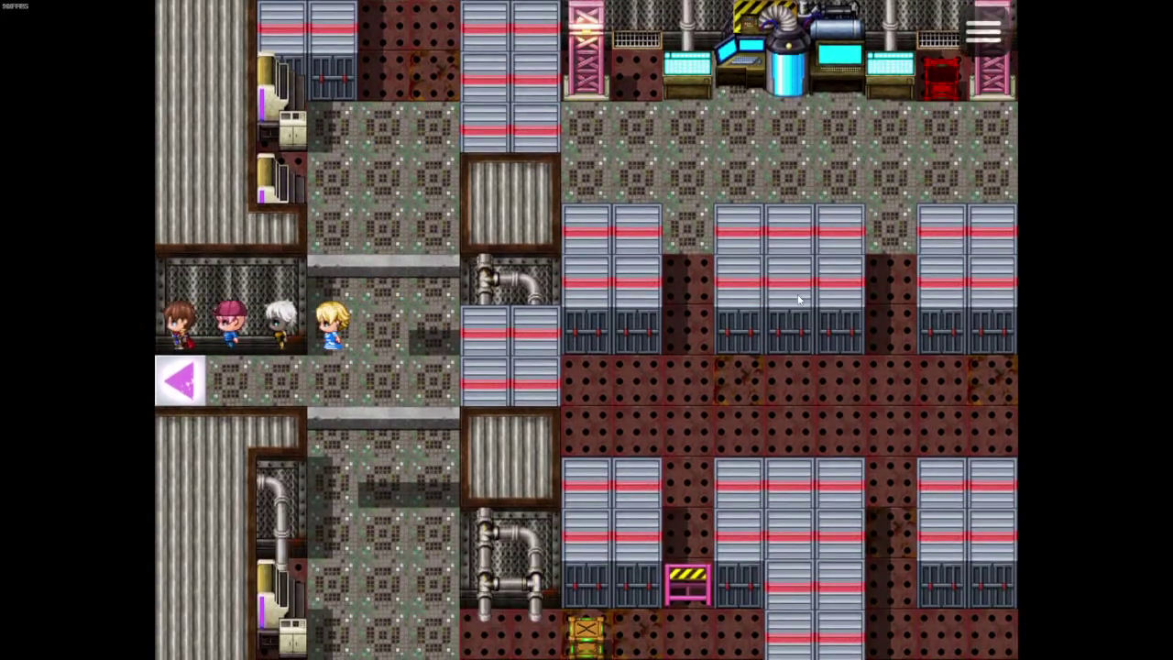
key("Left")
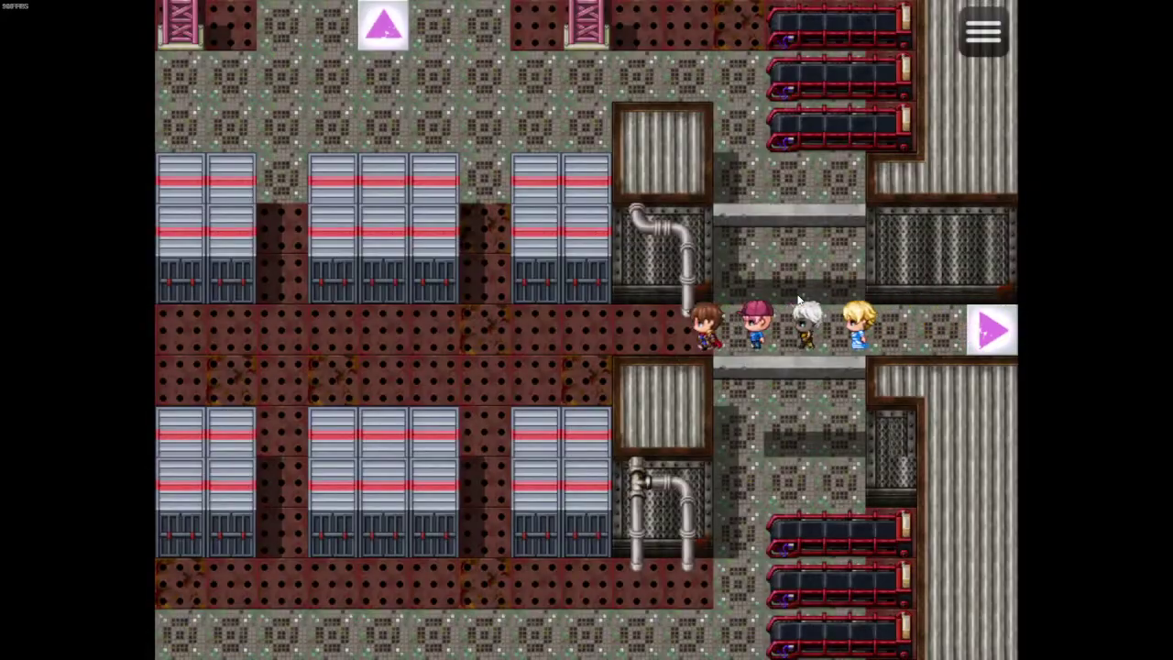
key("Up")
key("Up")
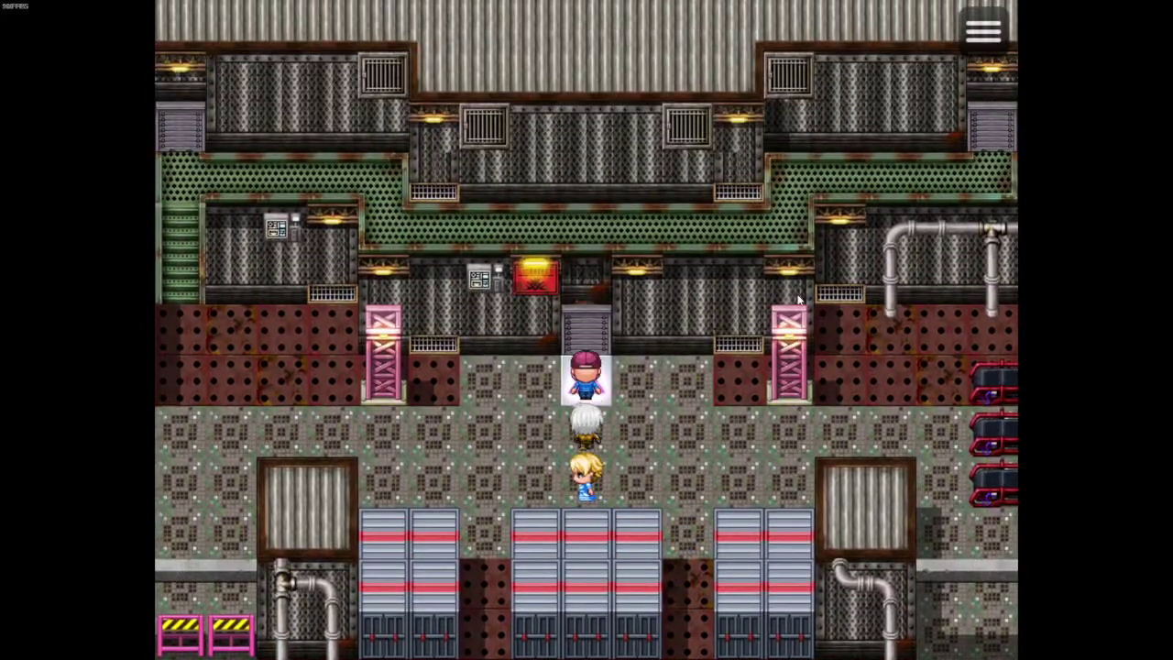
Insert the red card at the central door and walk into the room behind it
key("Return")
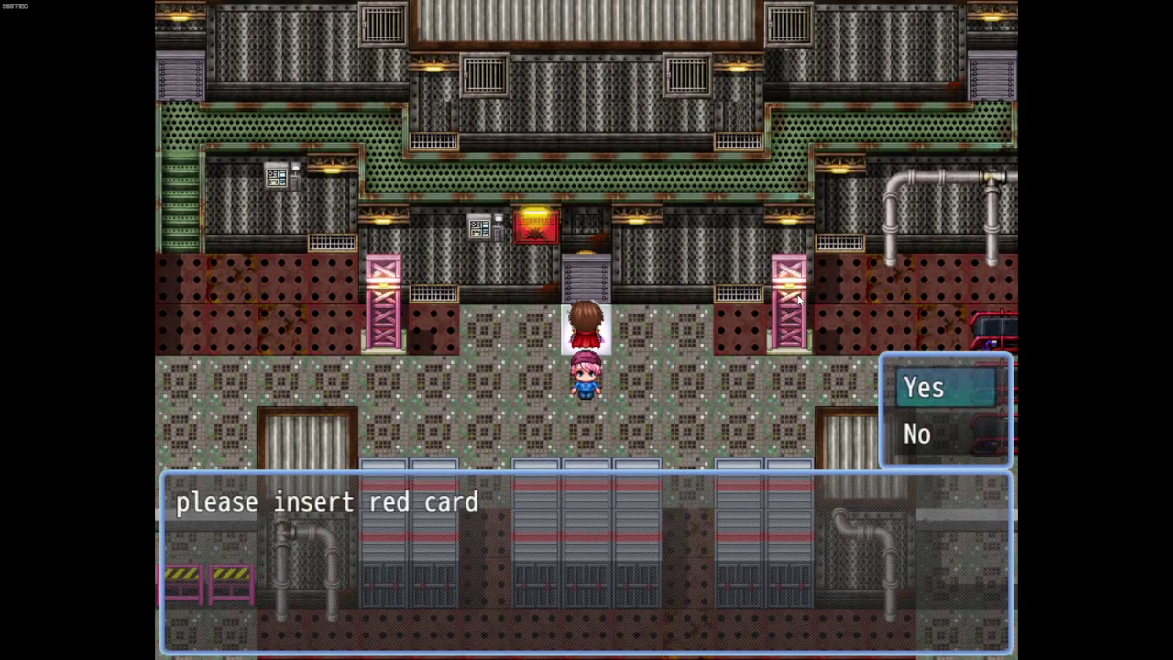
key("Return")
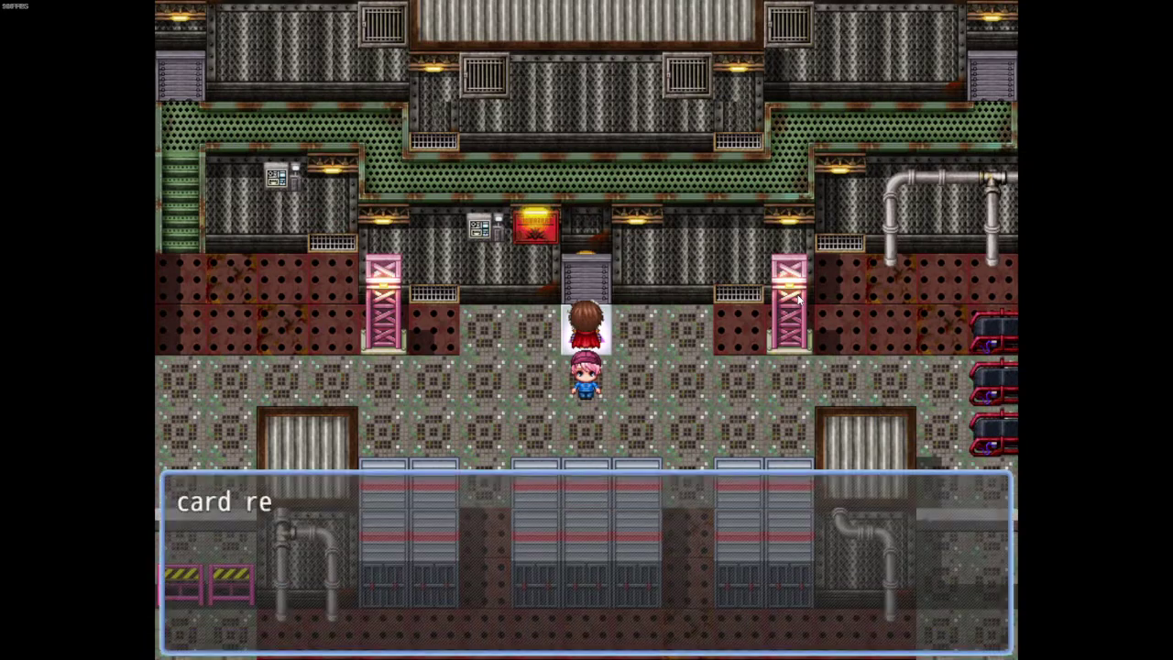
key("Return")
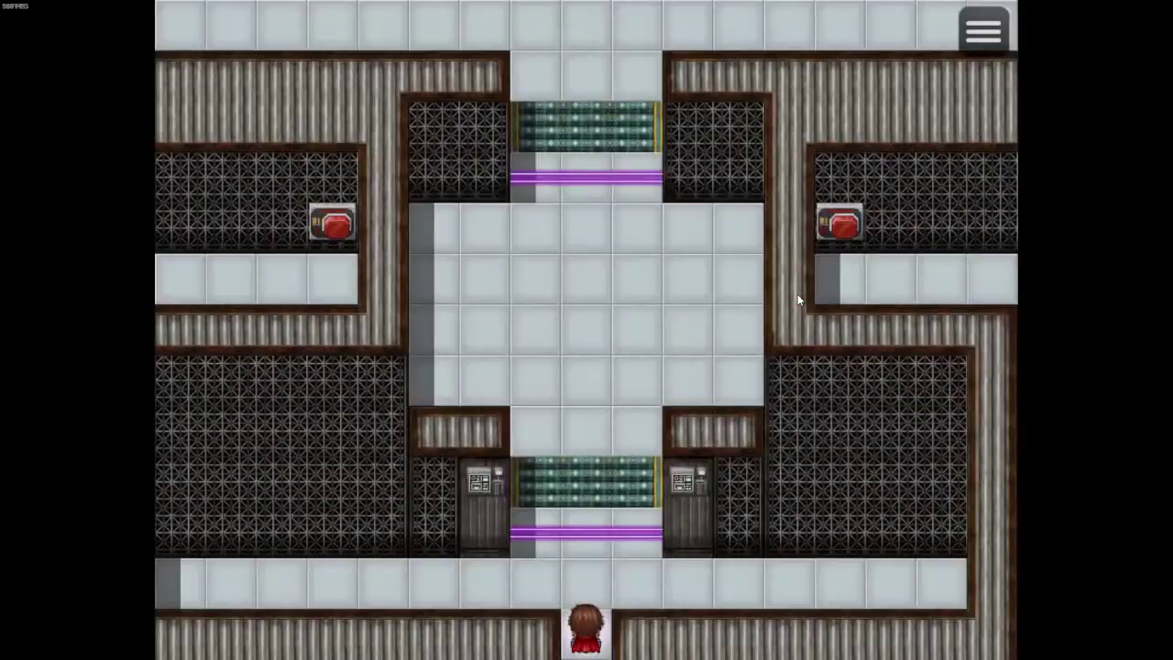
key("Up")
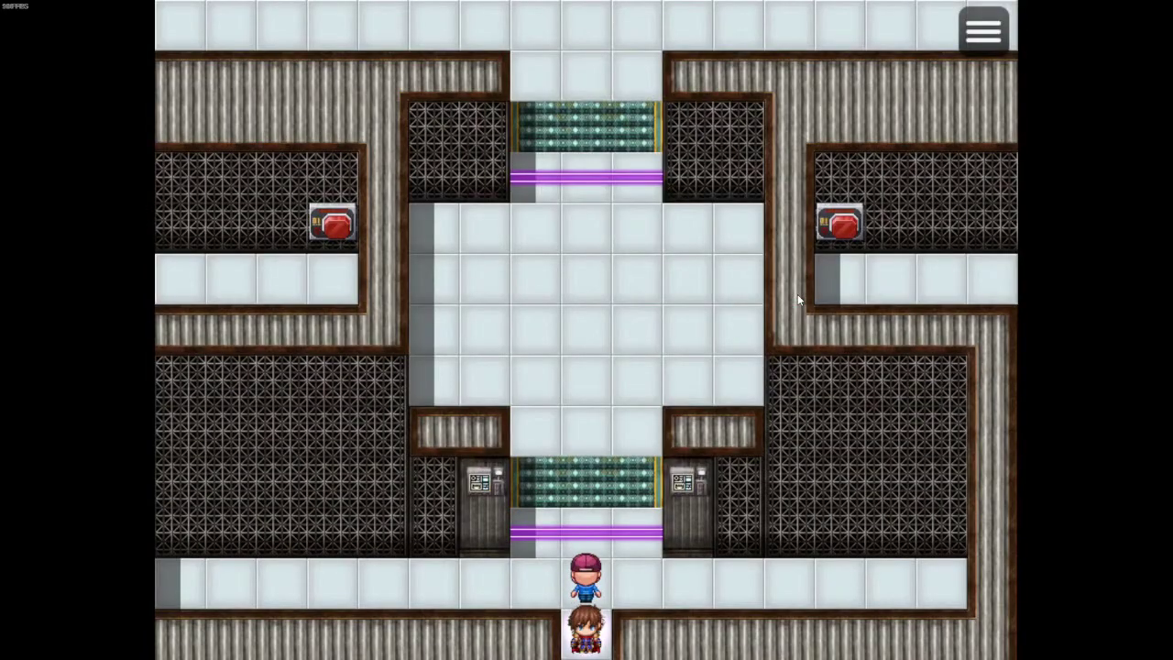
key("Up")
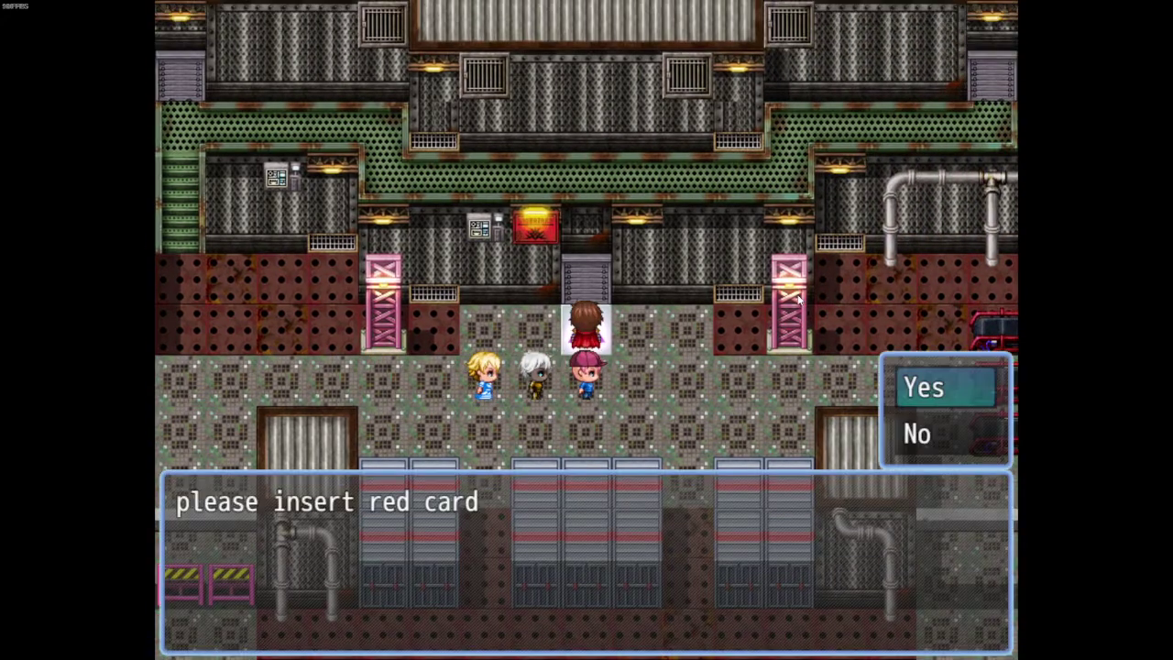
Answer the central door's red card prompt again and take the party back through the east exit
key("Return")
key("Return")
key("Down")
key("Right")
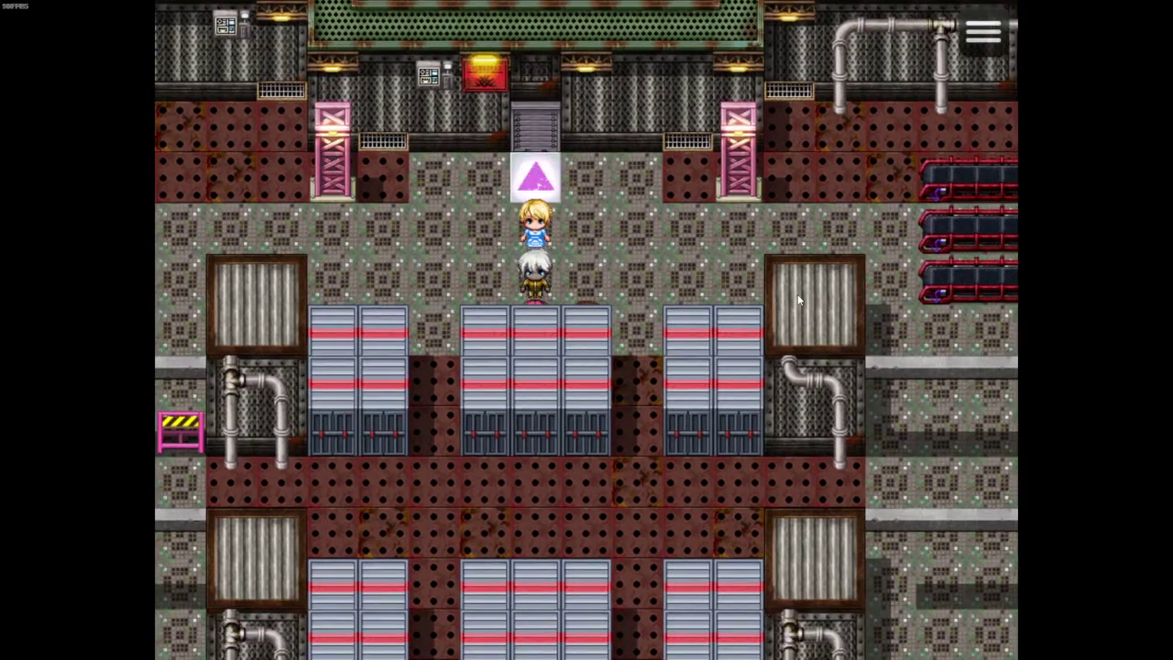
key("Down")
key("Up")
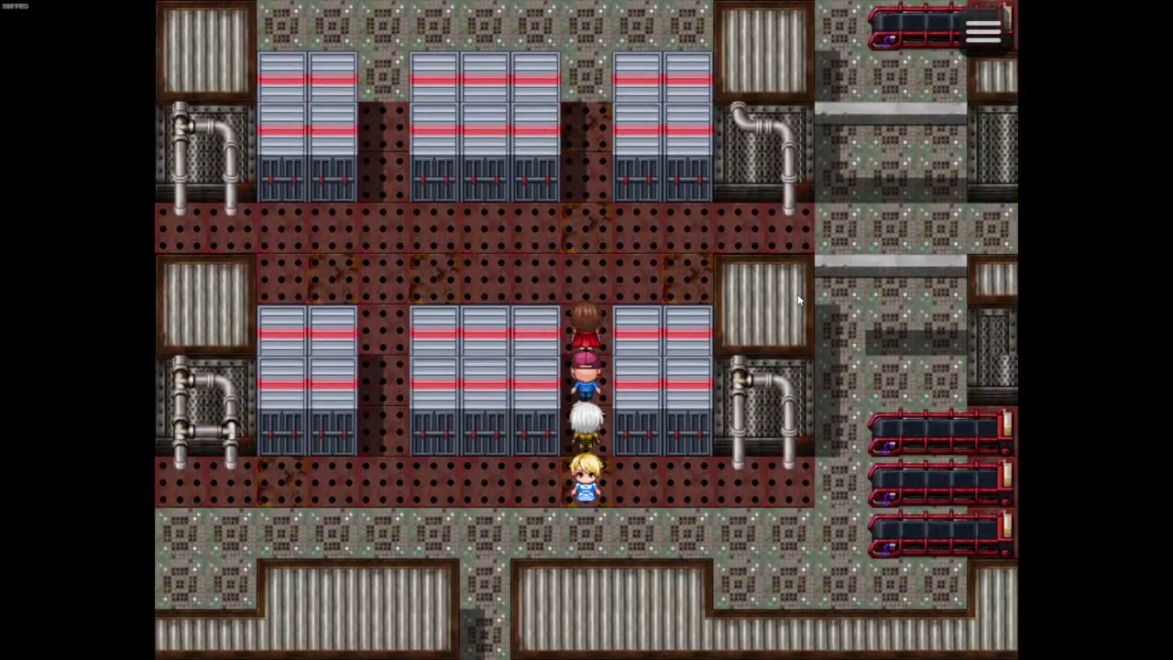
key("Right")
key("Right")
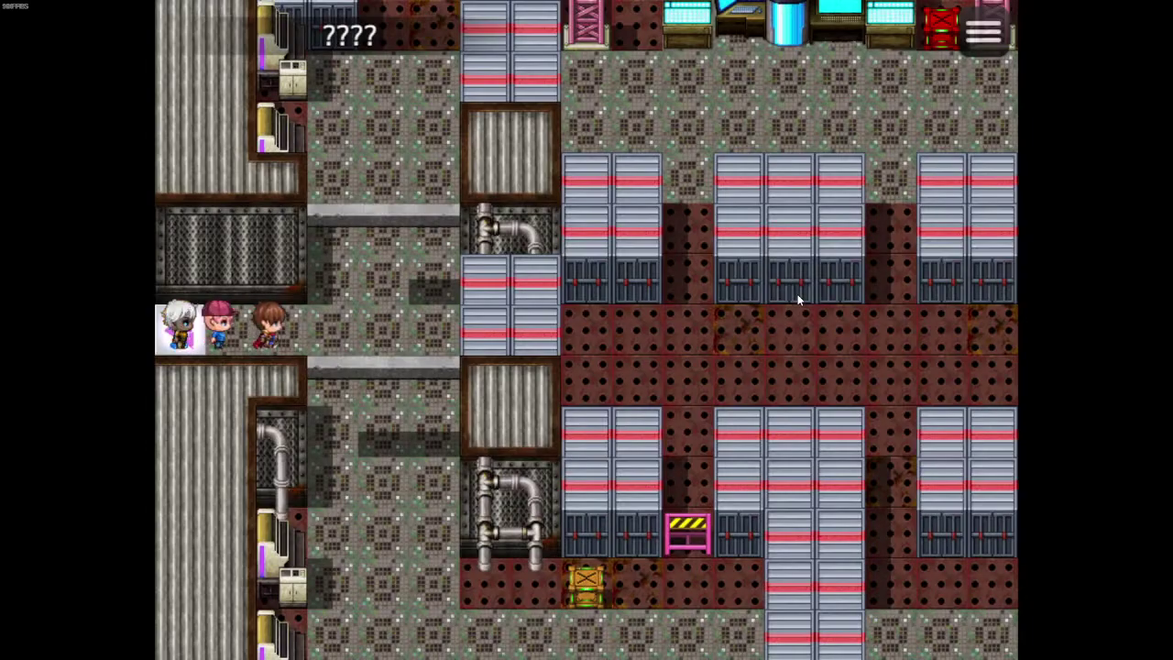
Get through the battle, reopen the red chest beside the machinery and visit the red chest above the west stairs
key("Right")
key("Up")
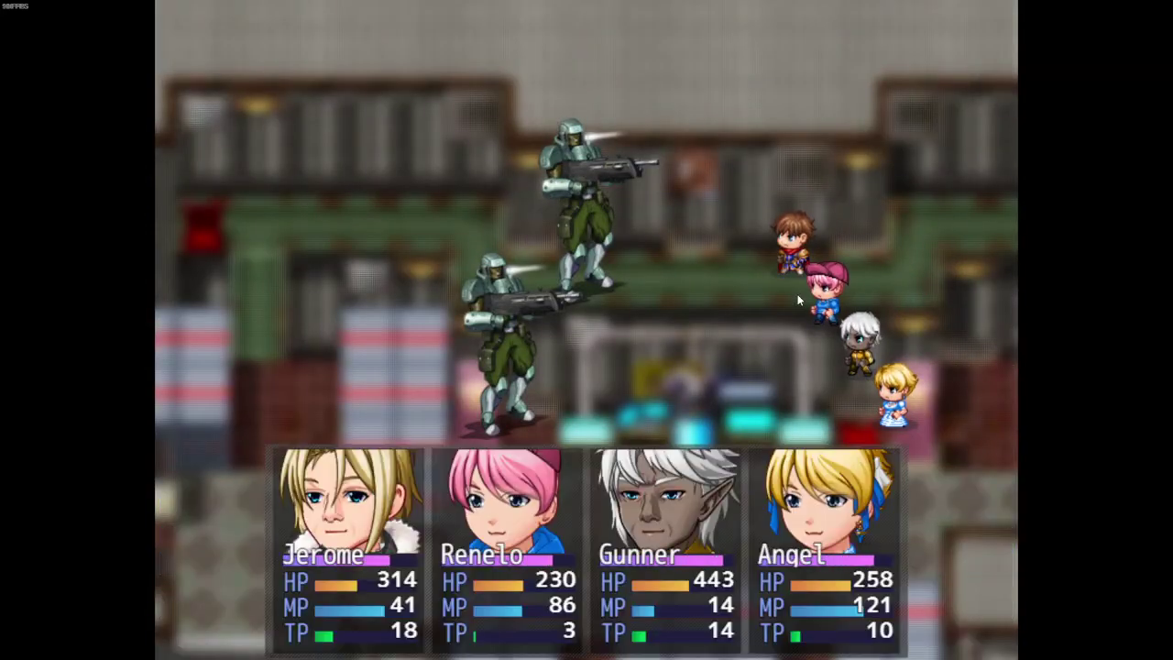
key("Return")
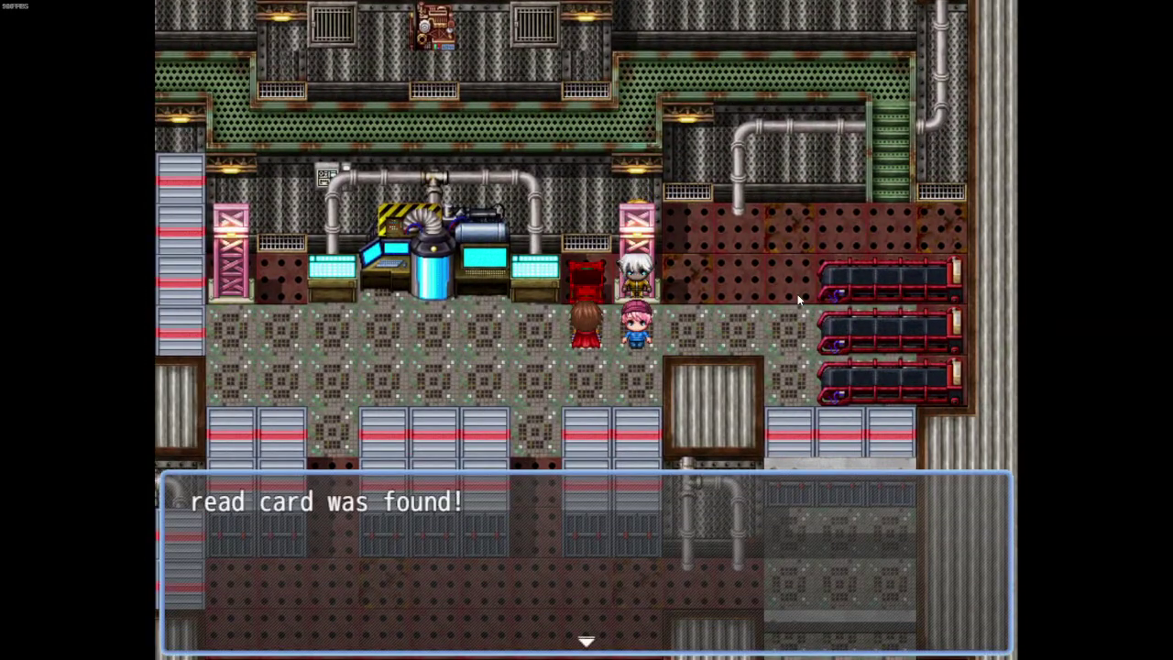
key("Return")
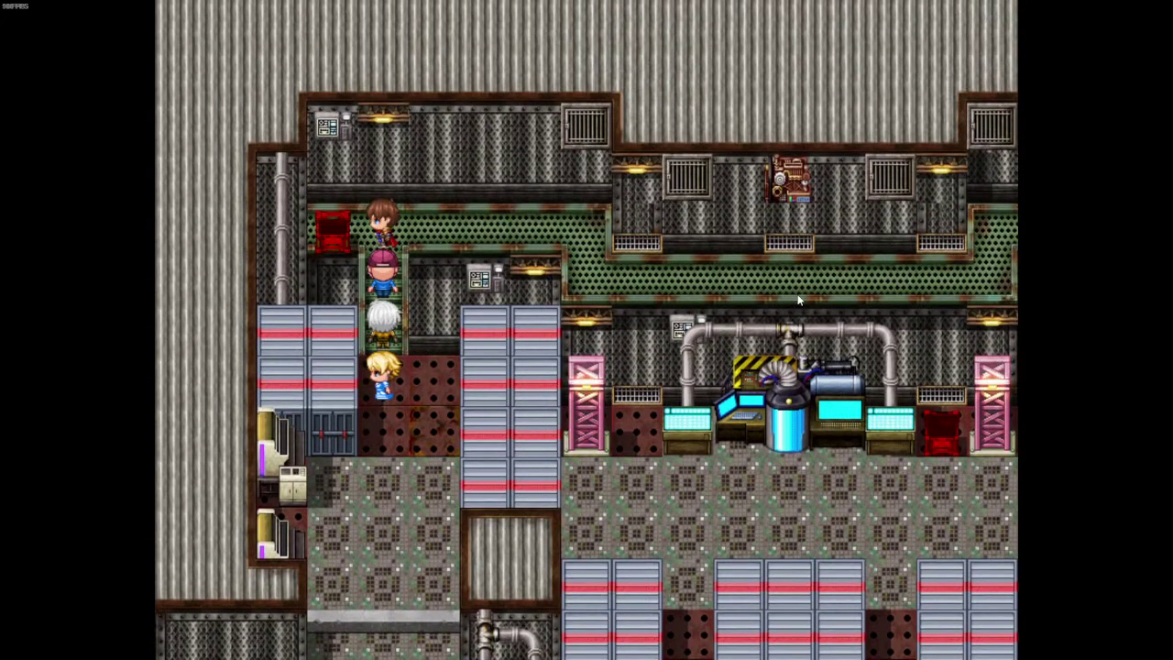
Descend to the south end of the map and open the yellow chest near the barrier
key("Down")
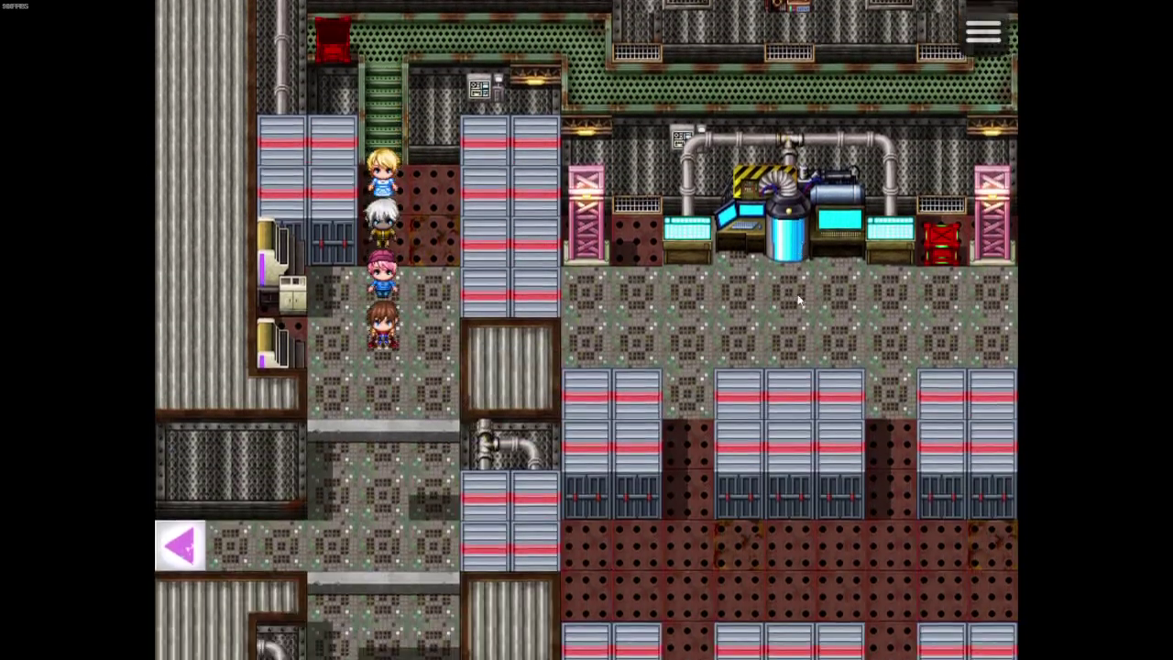
key("Right")
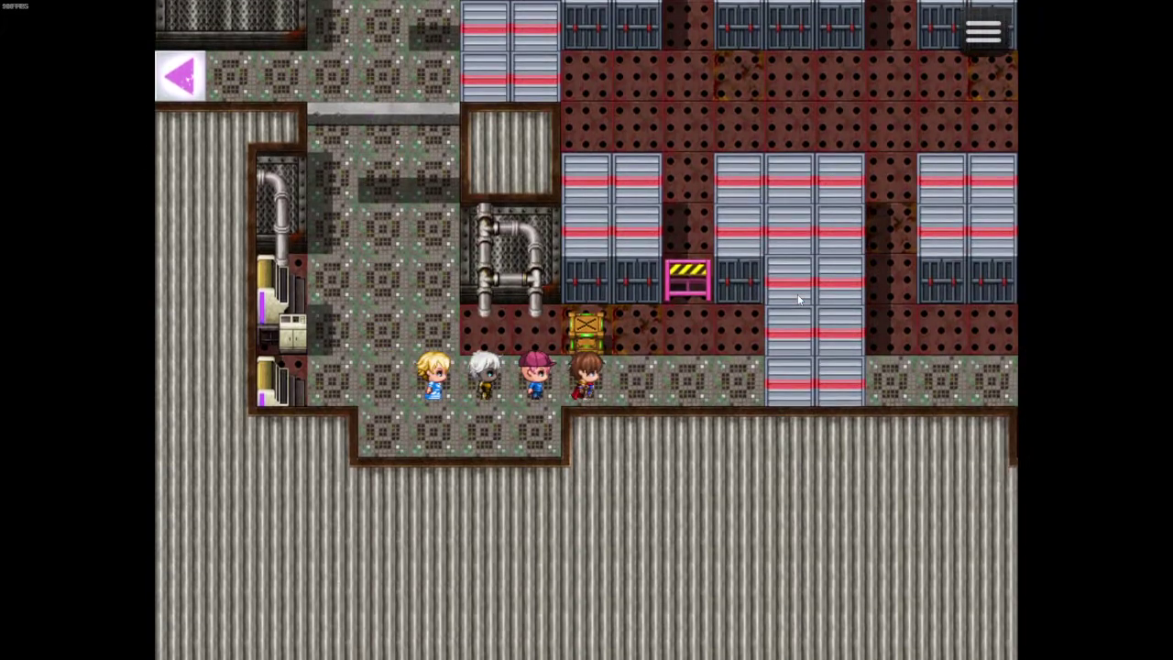
key("Return")
key("Return")
Return through the west exit and open the green chest below the southern containers
key("Left")
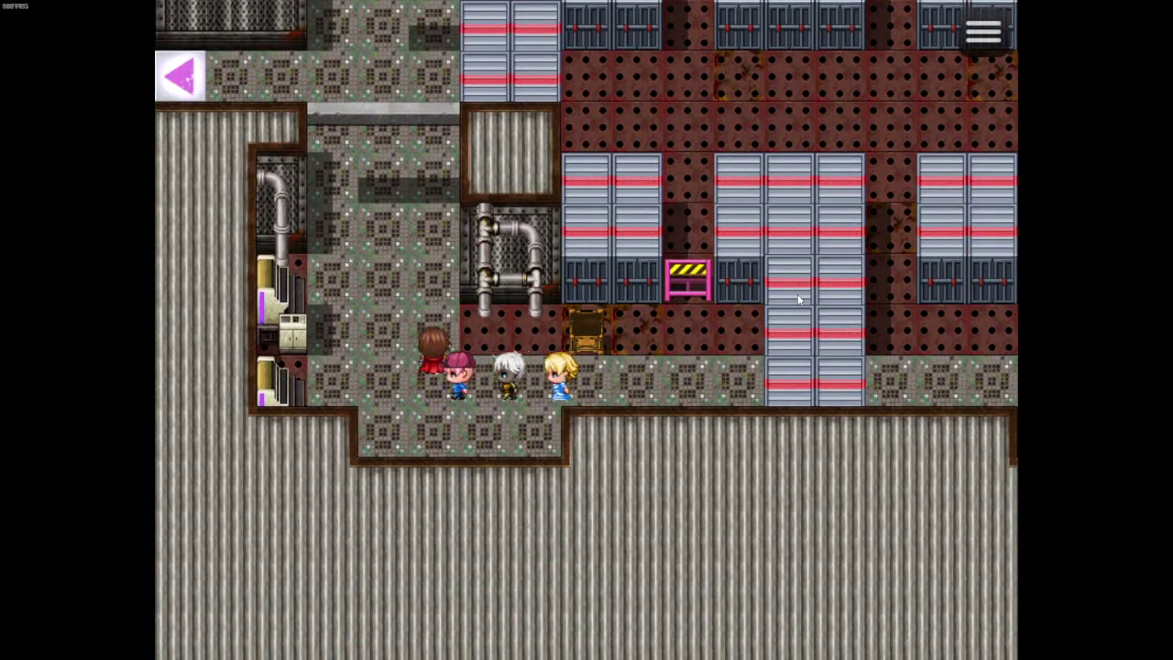
key("Up")
key("Left")
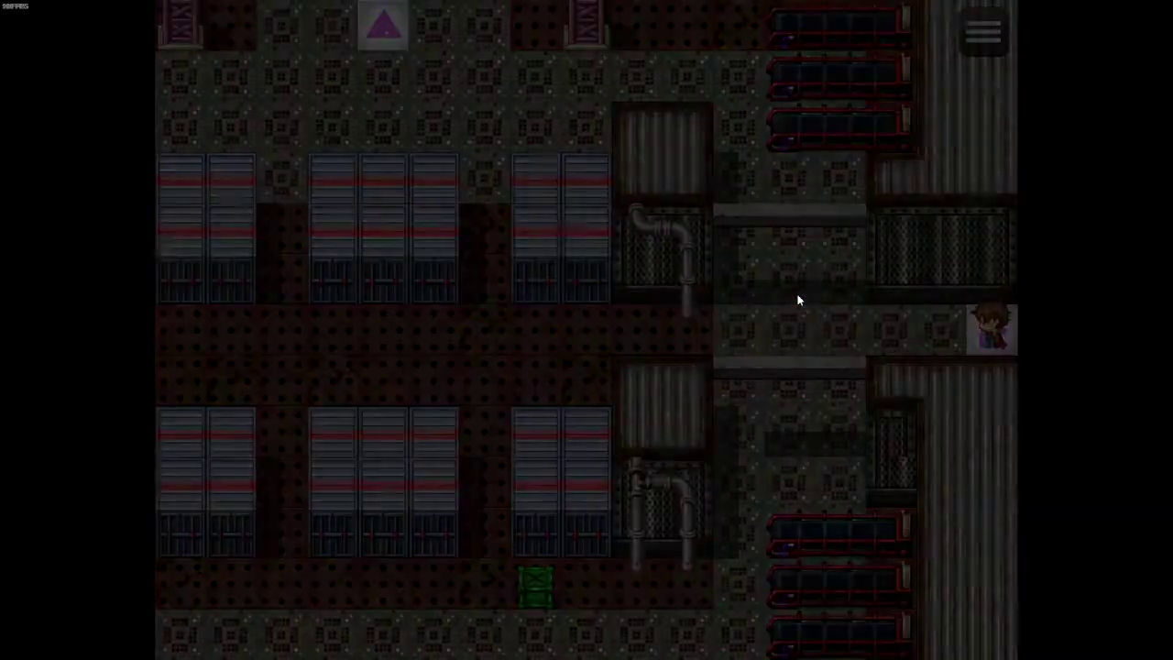
key("Left")
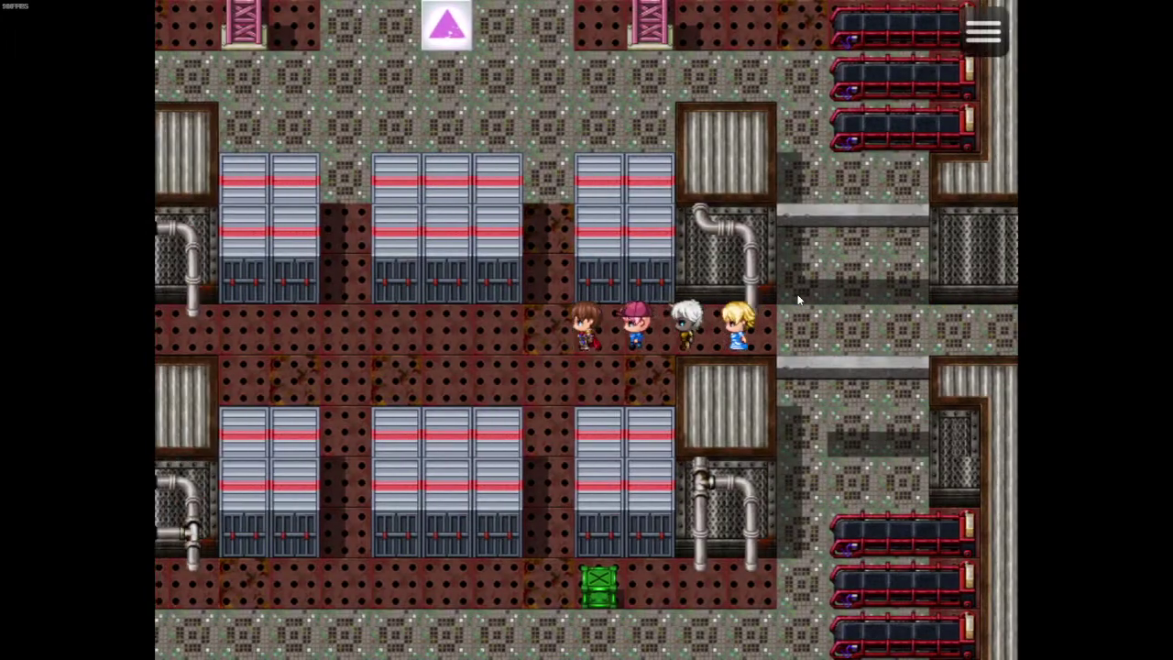
key("Down")
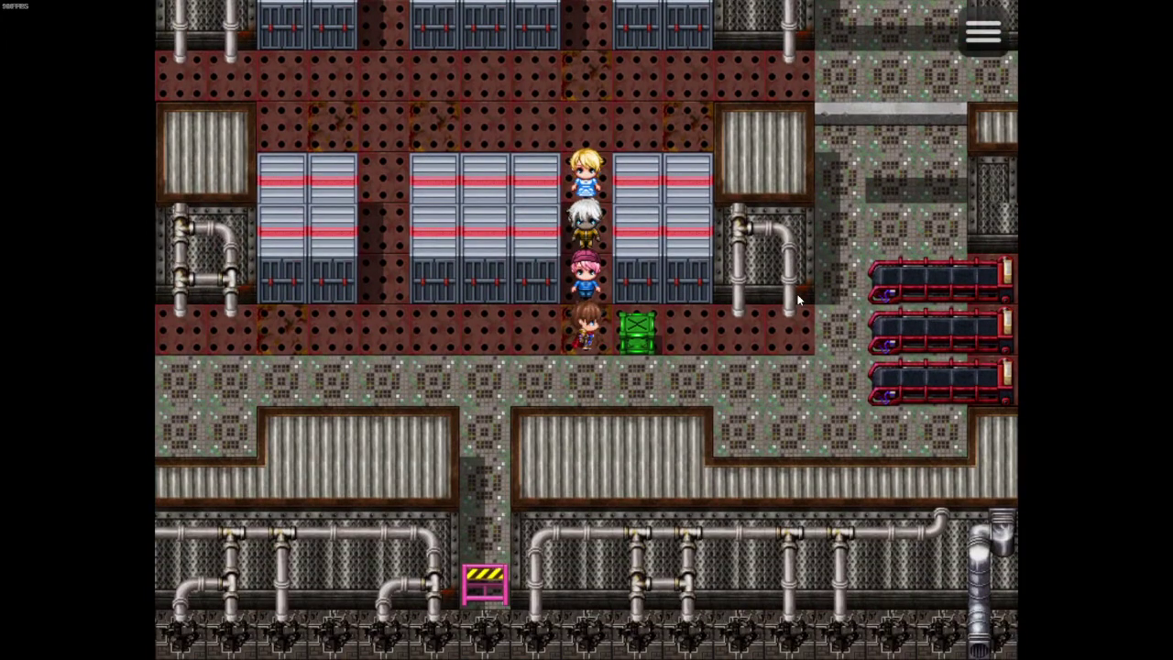
key("Return")
key("Up")
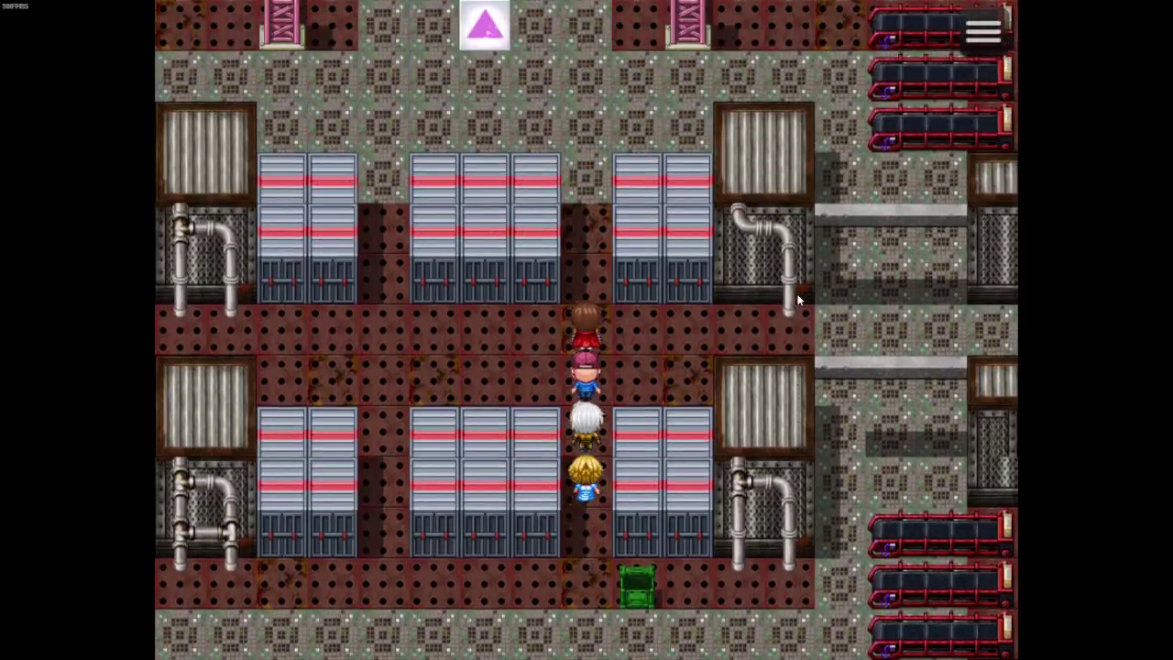
Quit the game from its end-game options and close the playtest window
key("Escape")
left_click(803, 428)
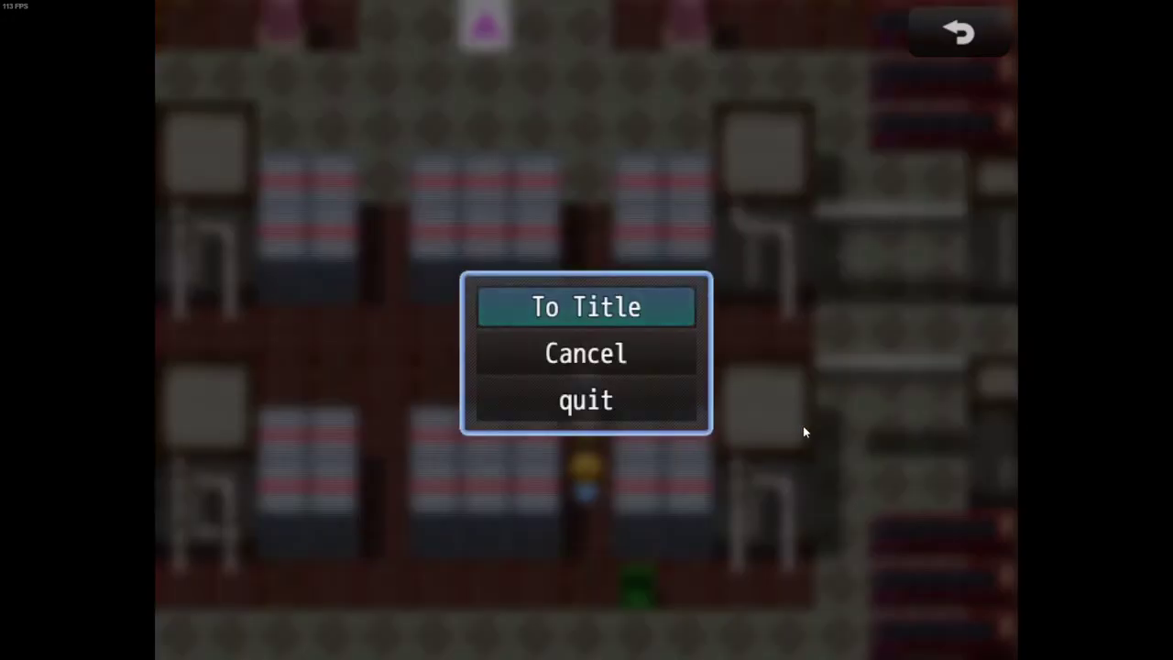
left_click(609, 395)
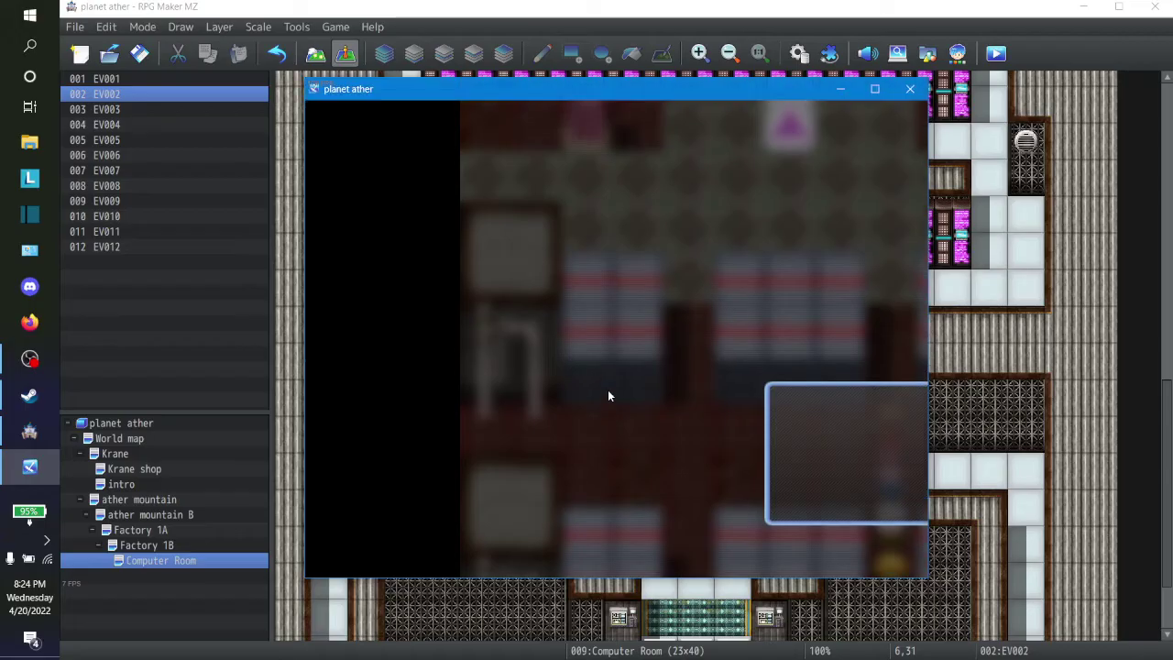
left_click(918, 97)
Open the Factory 1B map and inspect its doors, barriers and green chest
scroll(911, 154, "up", 3)
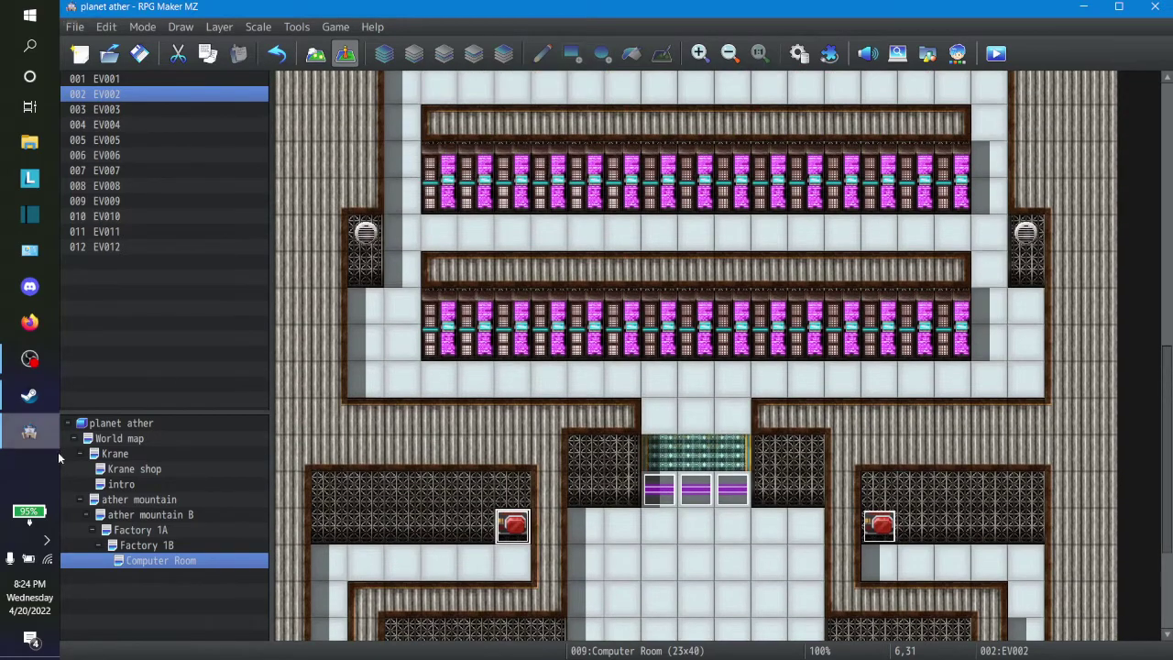
left_click(146, 545)
scroll(723, 337, "up", 5)
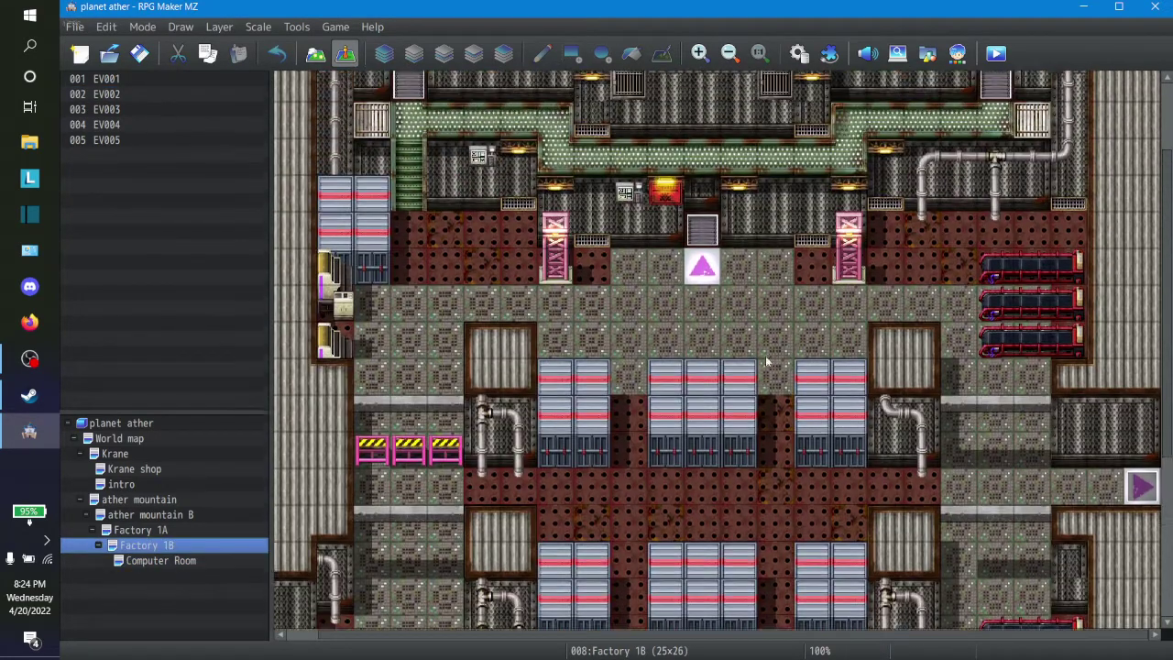
scroll(676, 289, "down", 7)
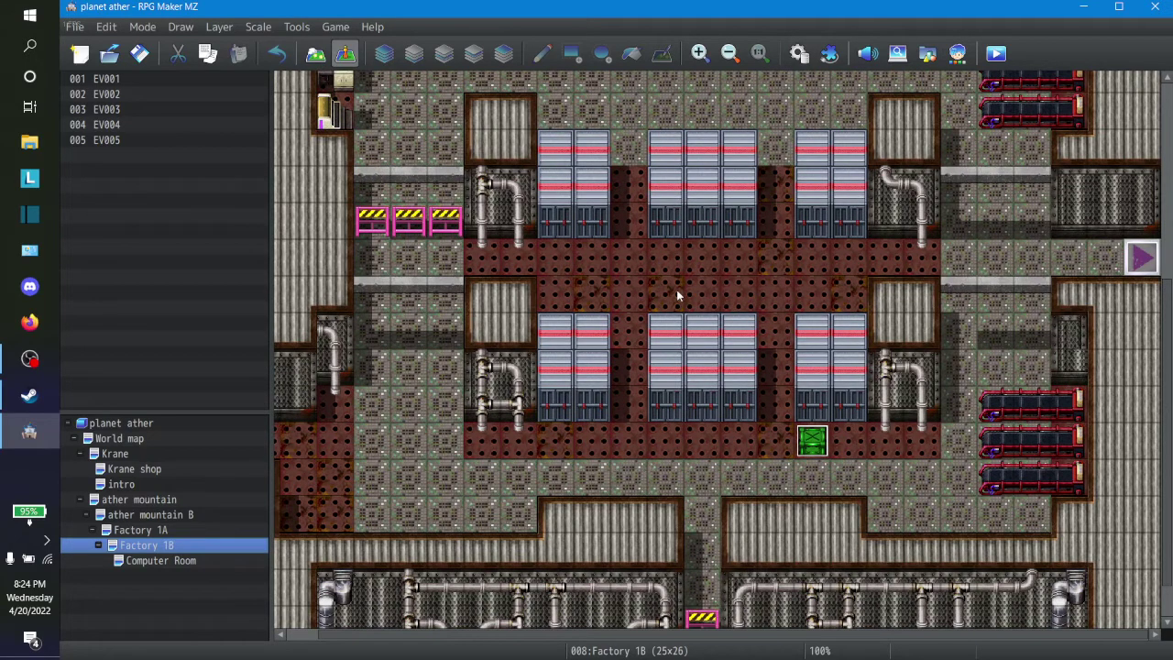
scroll(638, 275, "up", 8)
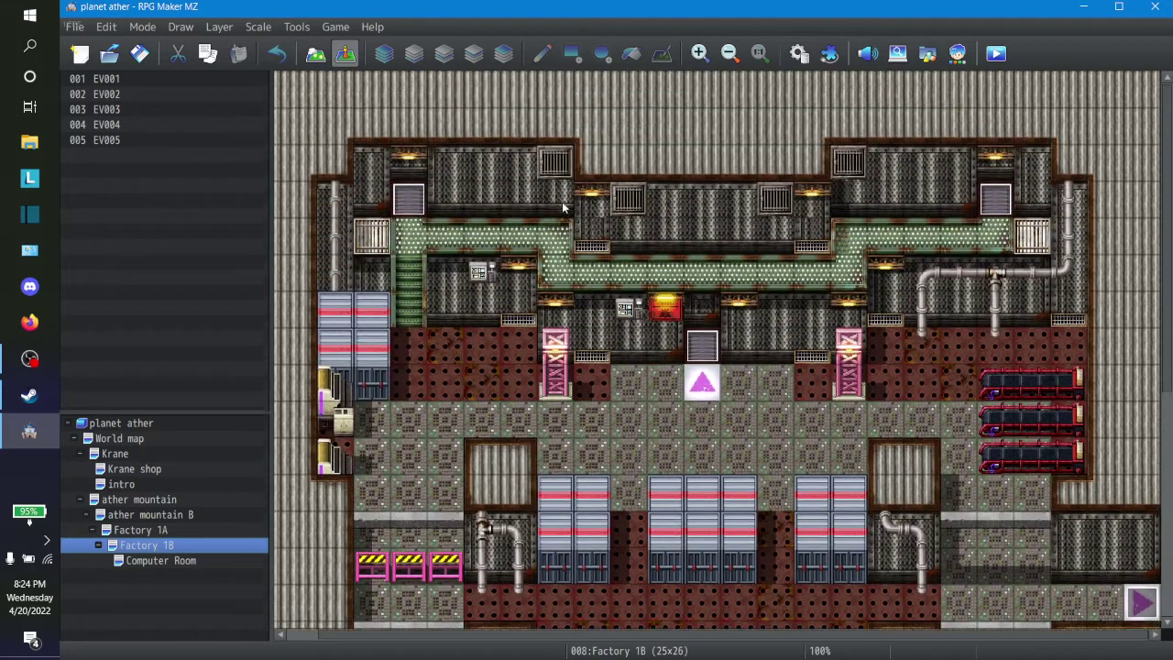
Switch from Factory 1B to the Factory 1A map
scroll(563, 209, "down", 2)
left_click(165, 531)
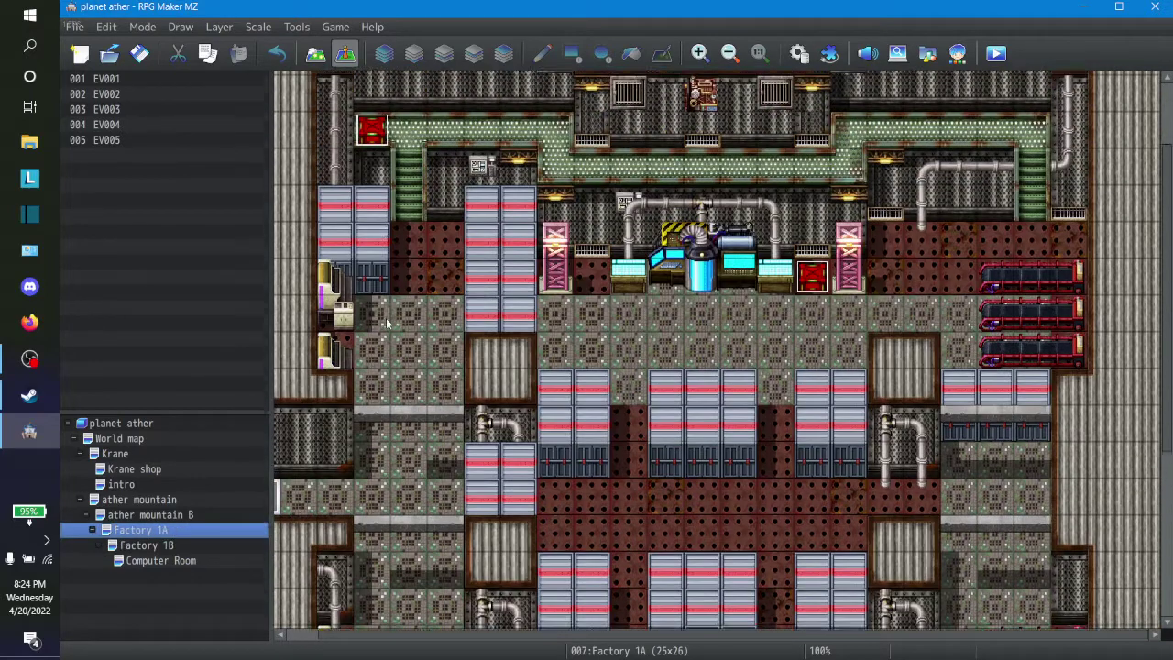
Try deleting the red chest event at the west end of Factory 1A's upper walkway
left_click(364, 229)
key("Delete")
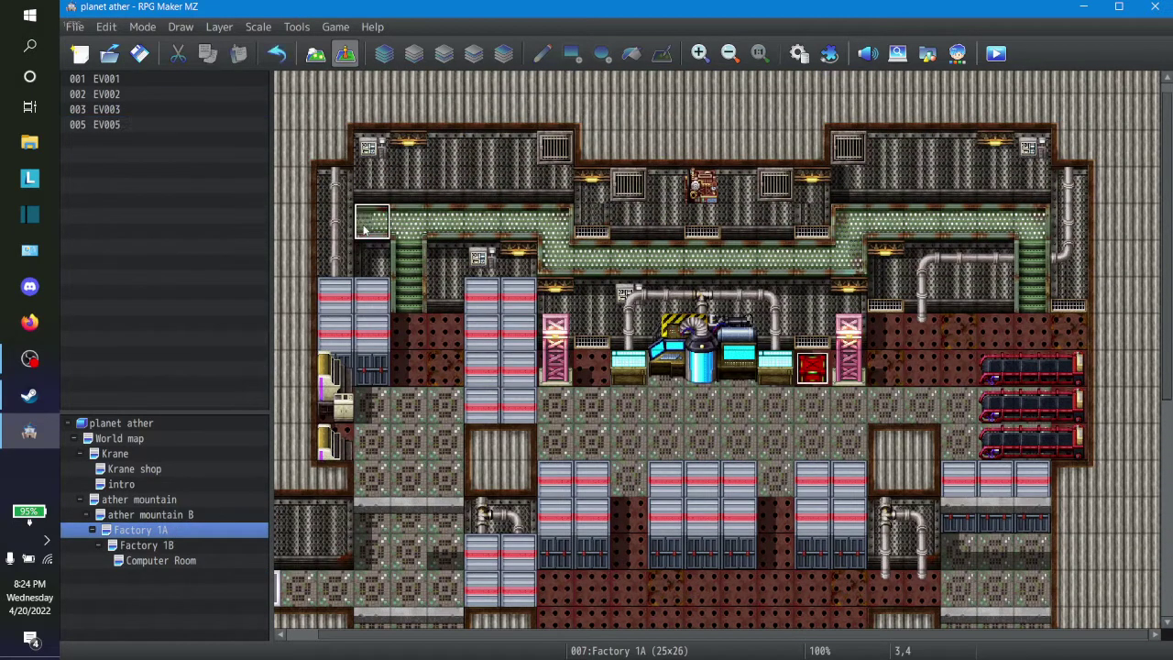
Examine the conditions and commands on all three event pages of the red chest beside the central machine
scroll(706, 183, "down", 2)
right_click(803, 275)
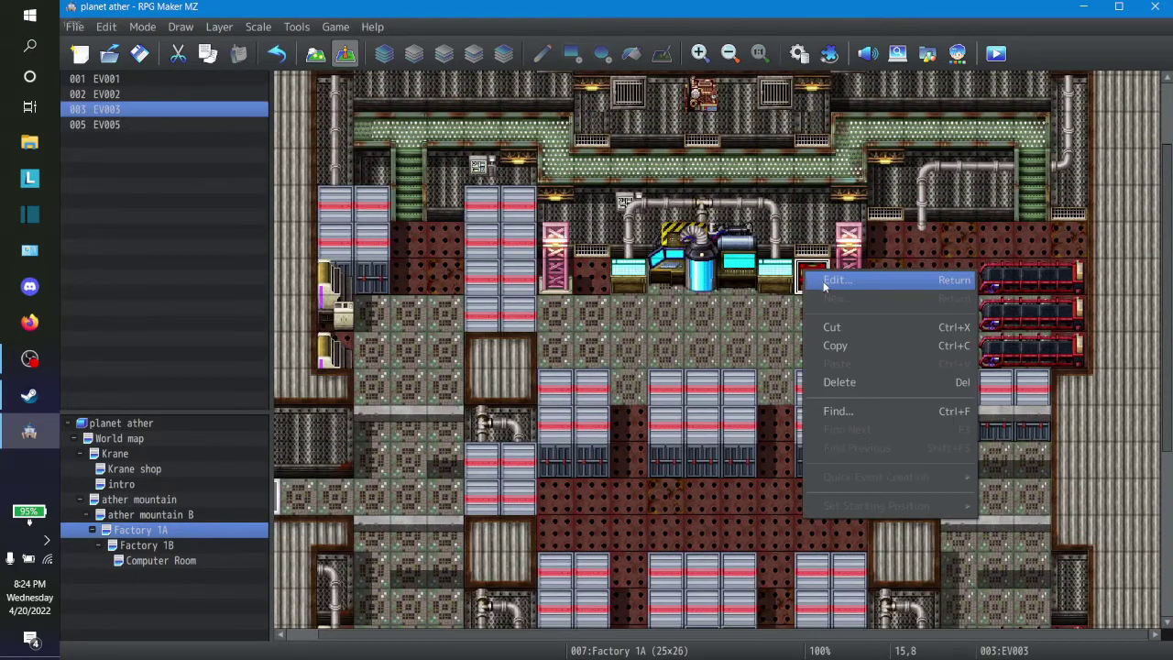
left_click(819, 283)
left_click(261, 129)
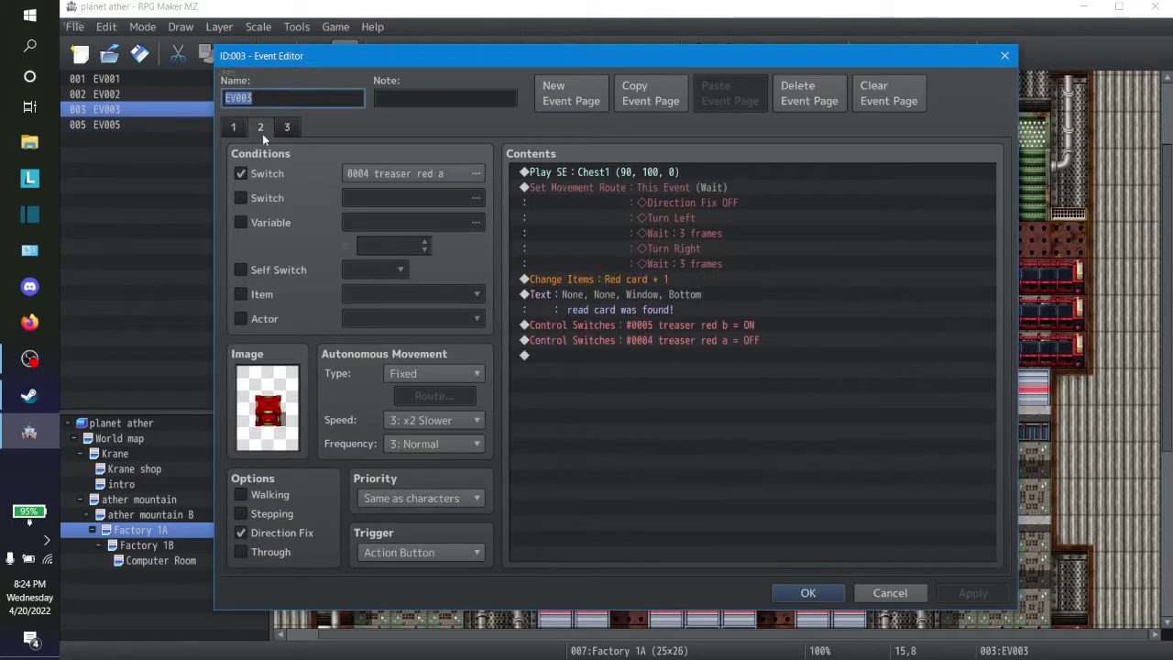
left_click(286, 128)
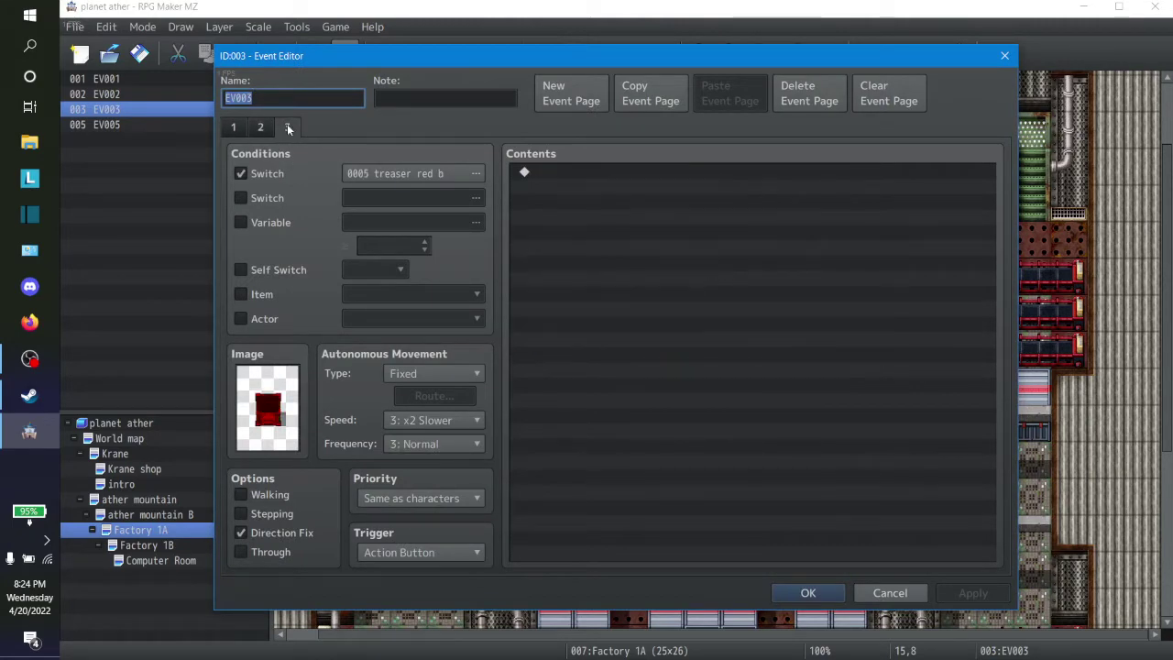
left_click(264, 127)
left_click(285, 130)
left_click(262, 128)
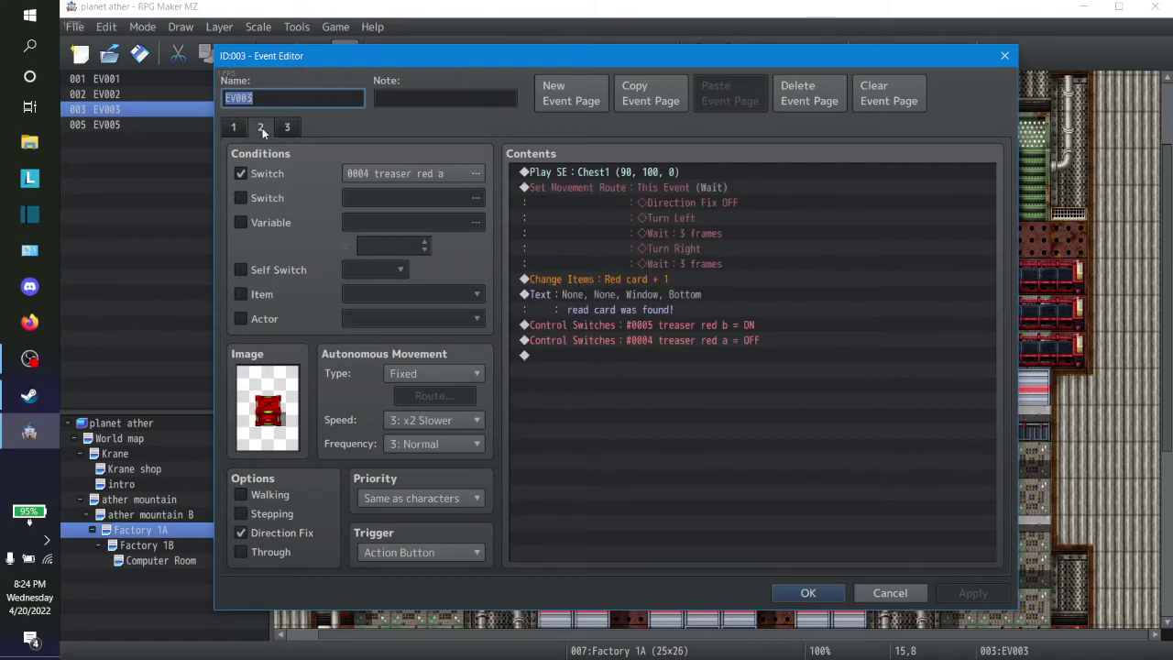
left_click(284, 127)
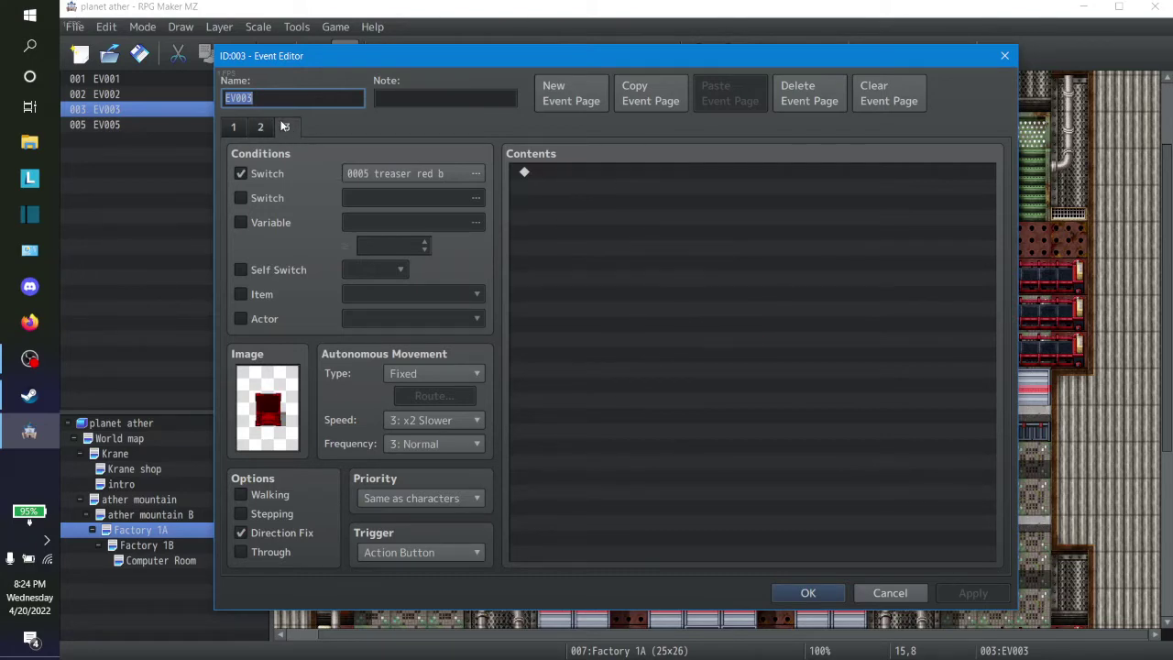
left_click(234, 130)
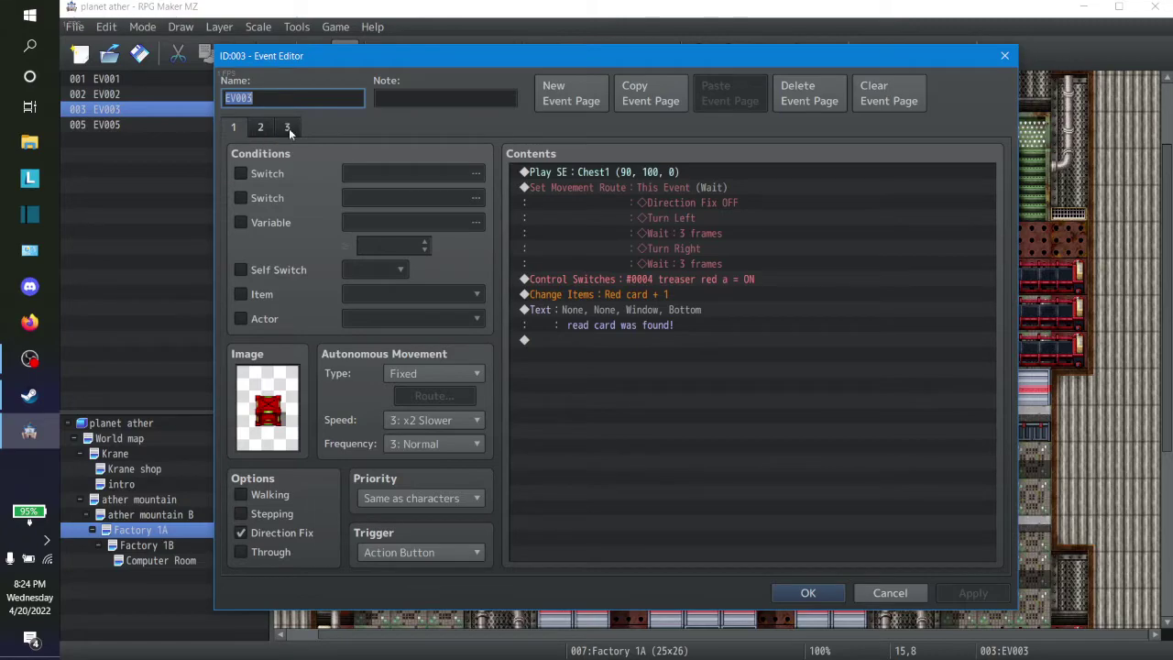
left_click(287, 129)
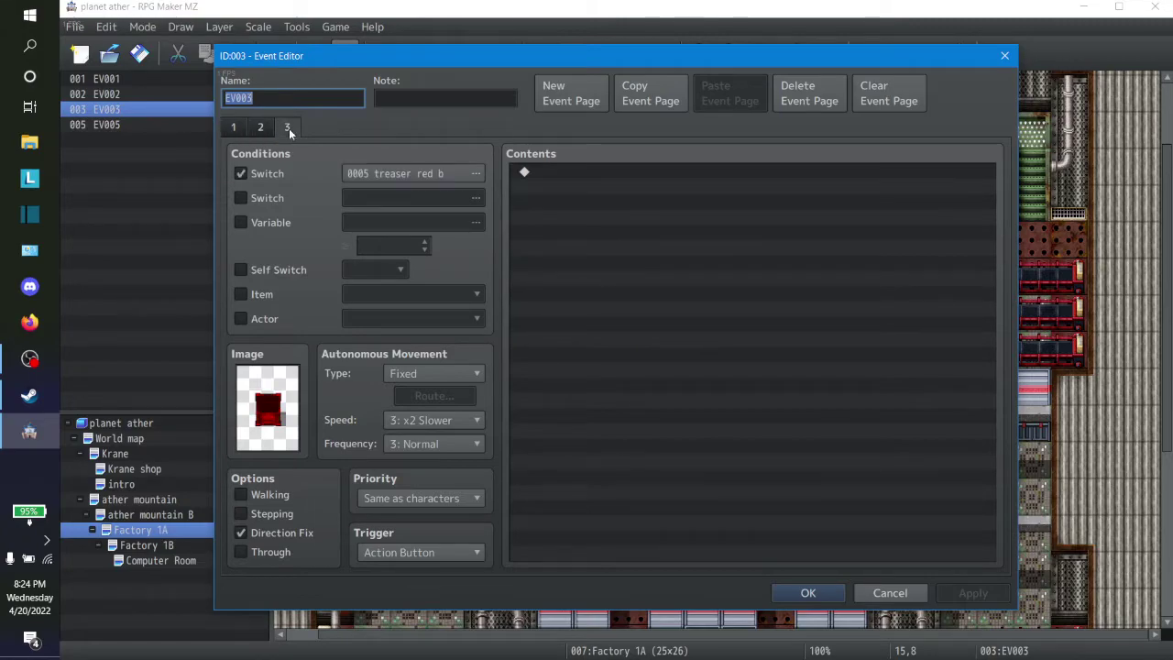
left_click(916, 594)
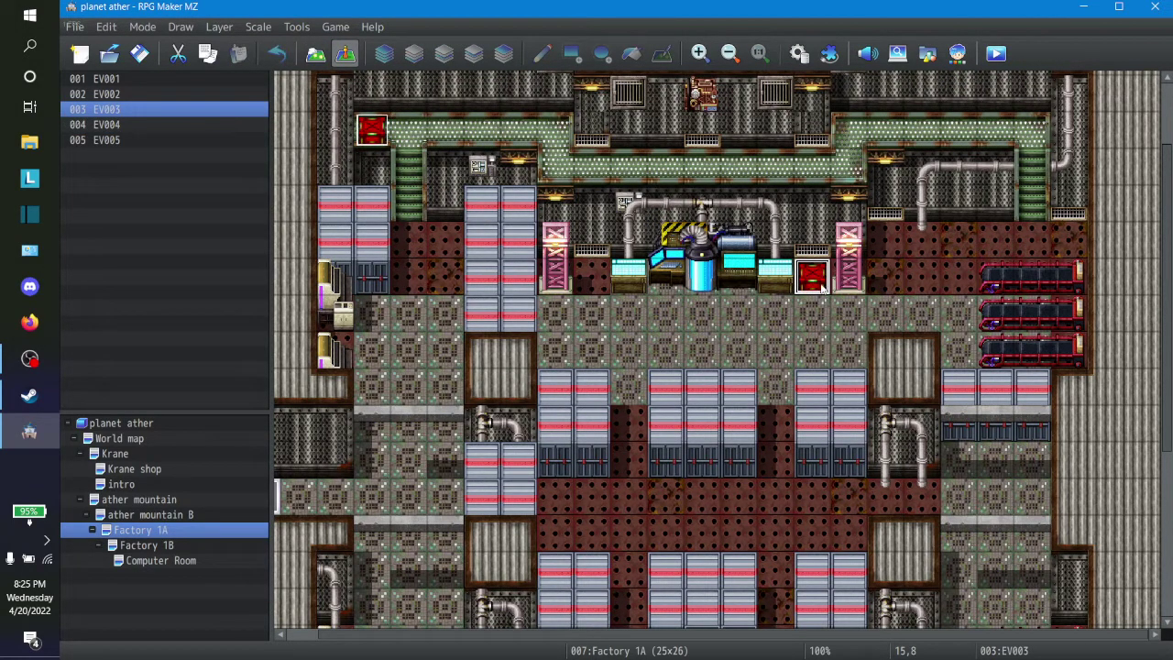
Examine the switch conditions and commands on both event pages of the red chest on the upper walkway
left_click(382, 139)
right_click(381, 135)
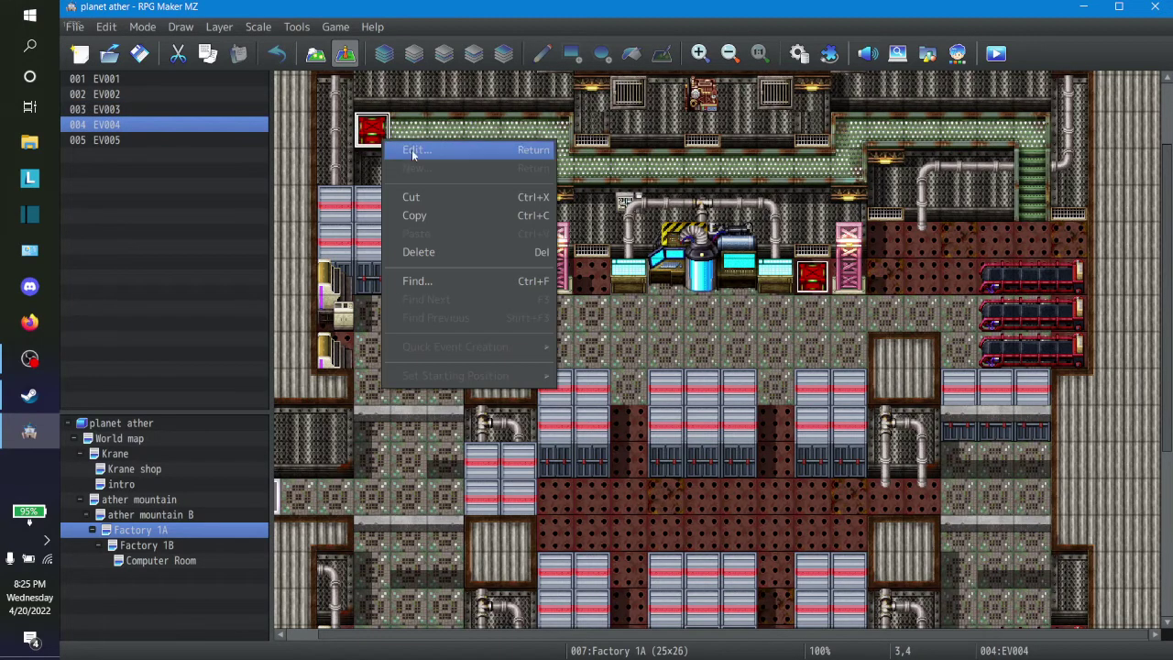
left_click(412, 149)
left_click(262, 127)
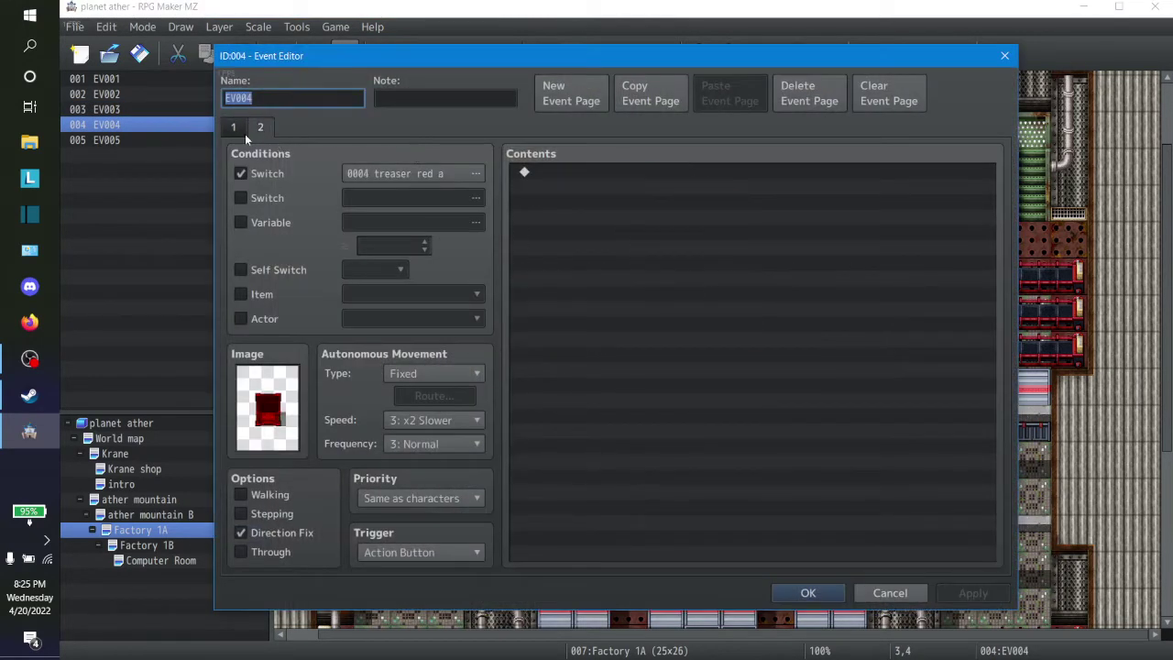
left_click(243, 130)
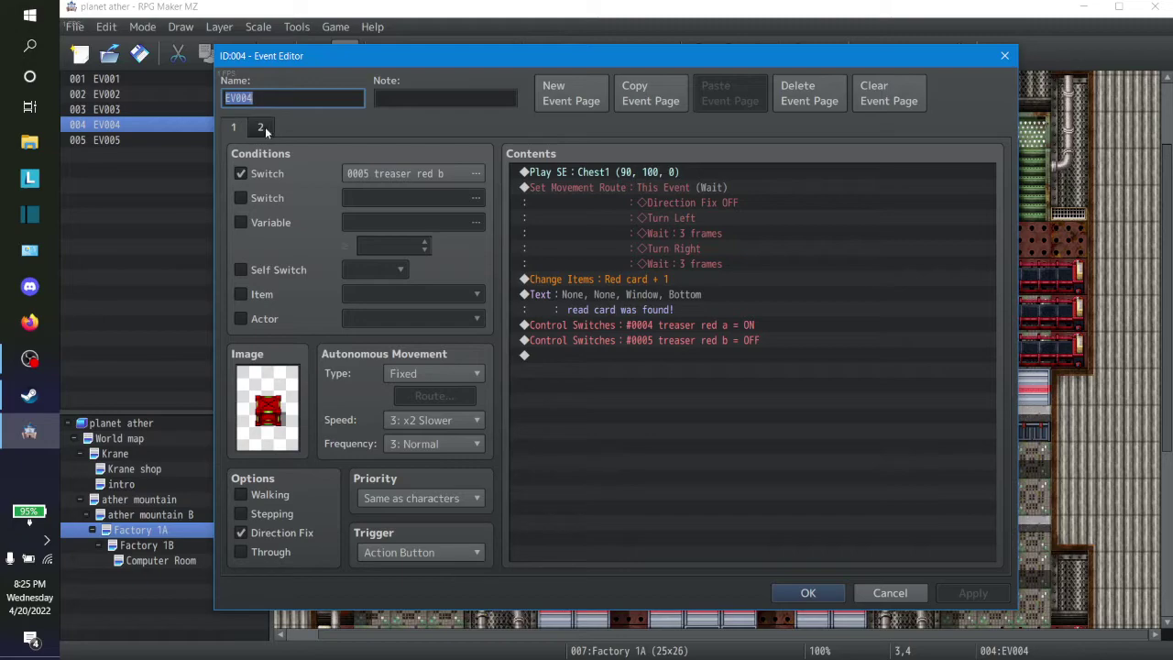
left_click(881, 591)
Compare the switch conditions and Control Switches commands across the three pages of the machine-side red chest's event
right_click(799, 279)
left_click(834, 291)
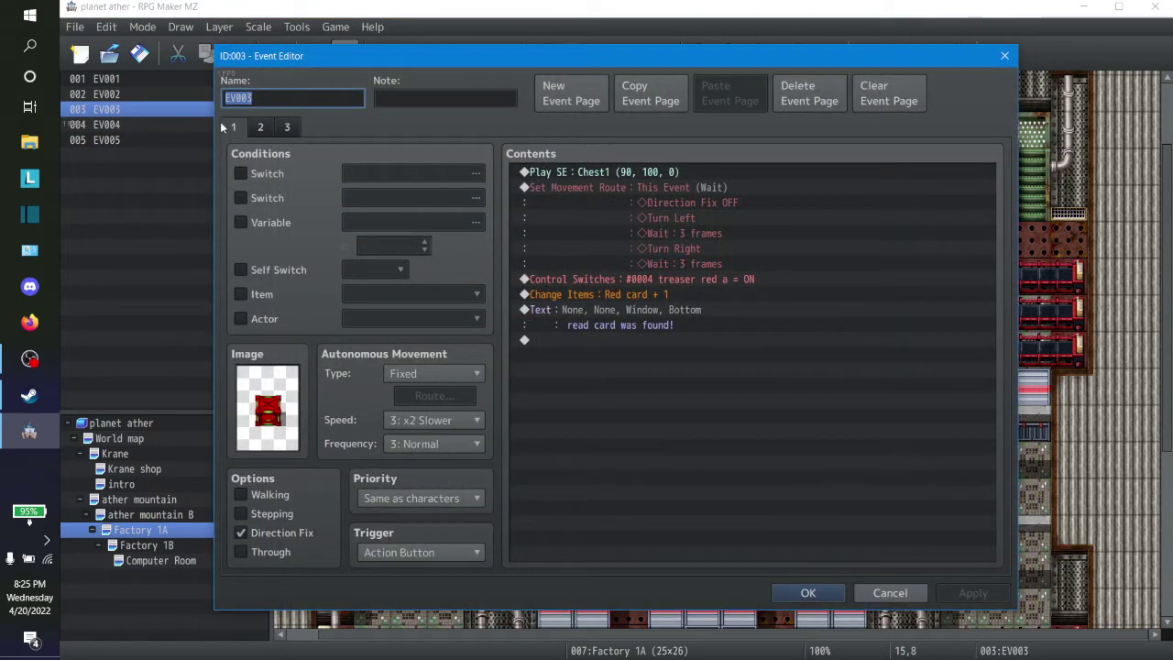
left_click(260, 129)
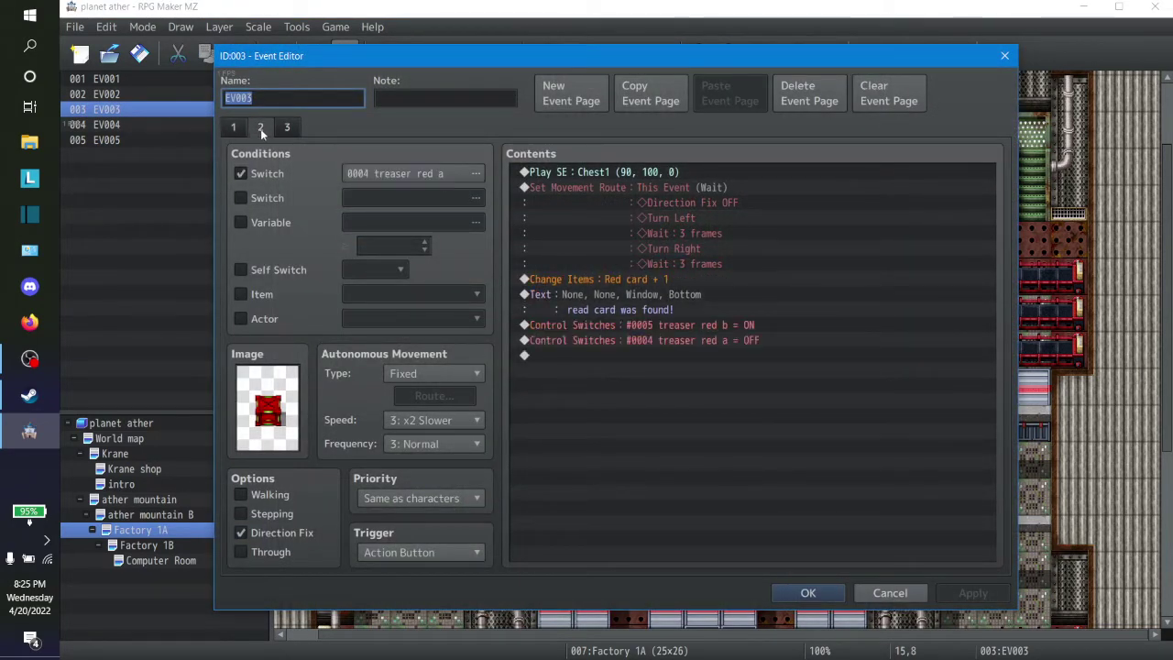
left_click(236, 130)
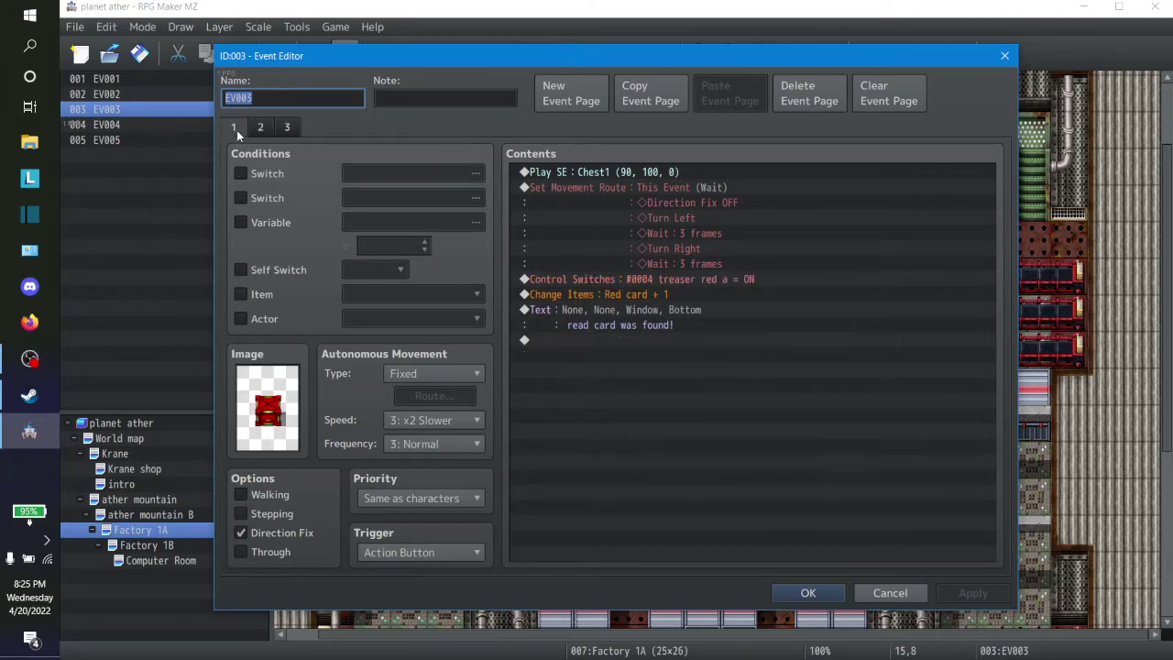
left_click(260, 127)
left_click(240, 127)
left_click(248, 126)
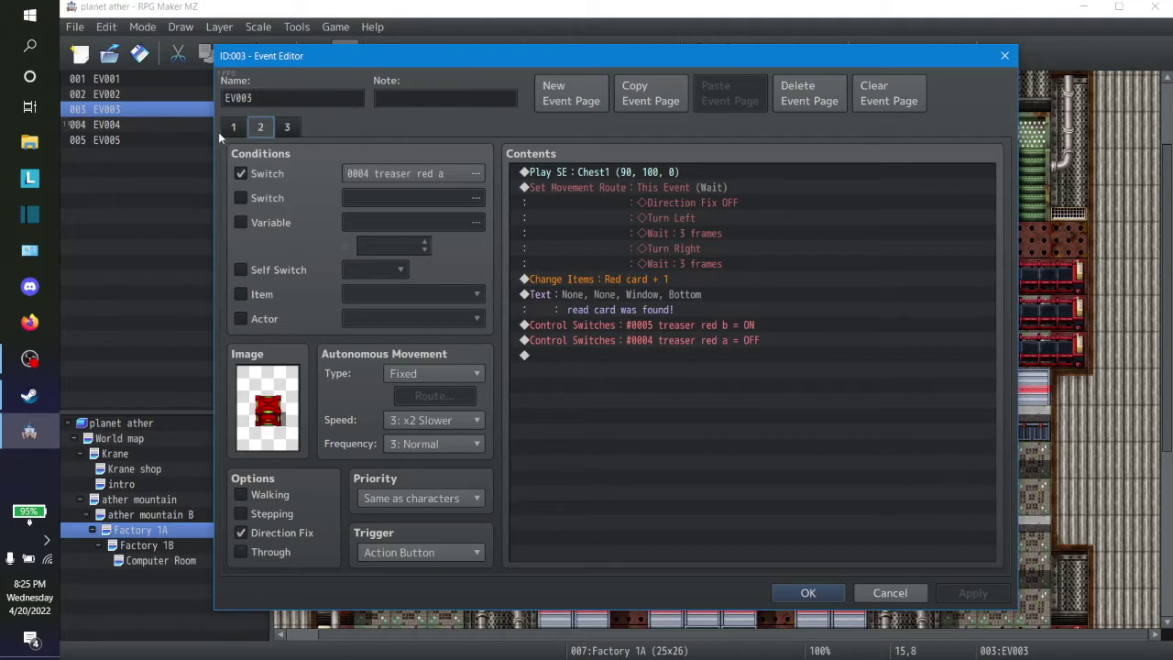
left_click(234, 129)
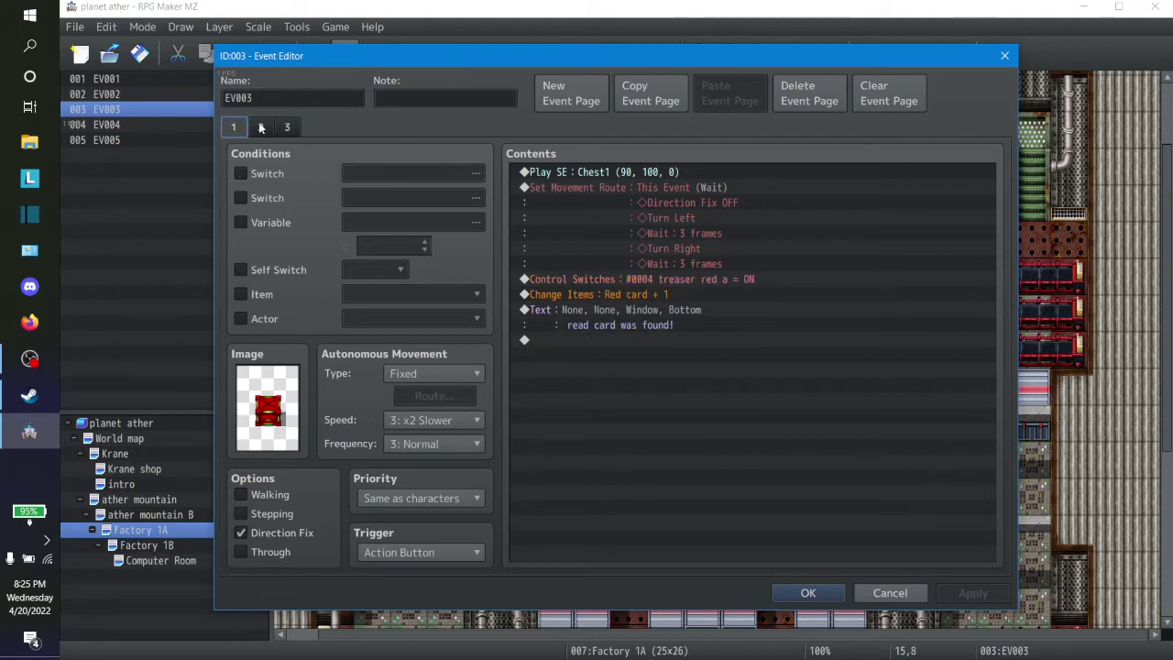
left_click(262, 128)
left_click(287, 130)
left_click(266, 127)
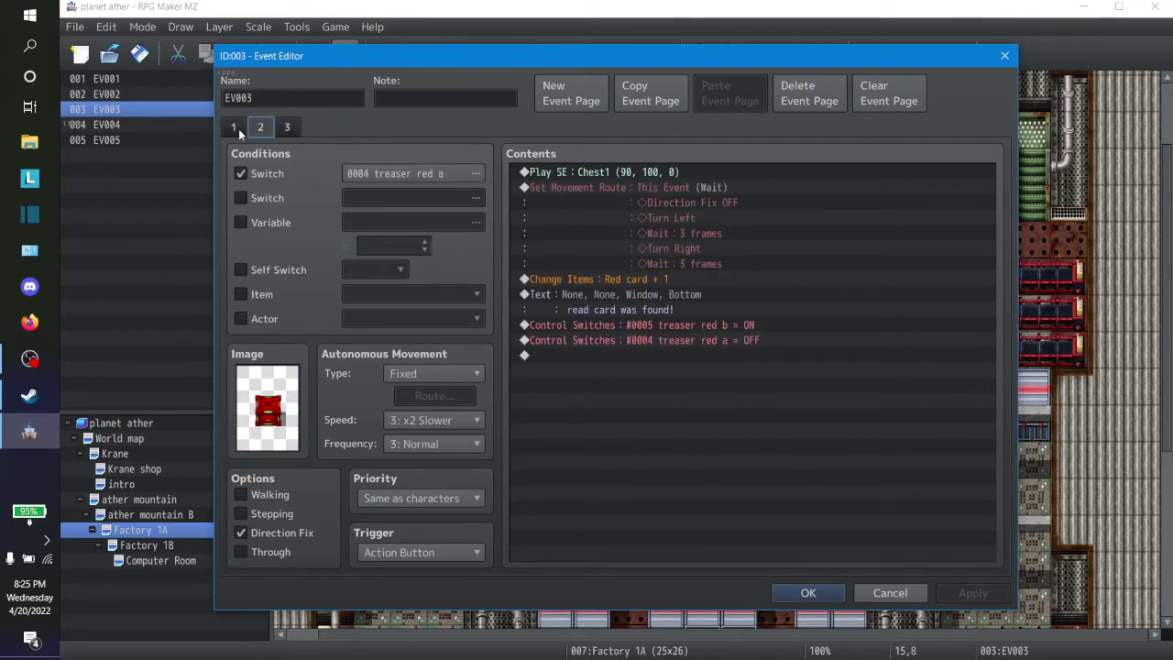
left_click(239, 129)
left_click(266, 127)
left_click(244, 129)
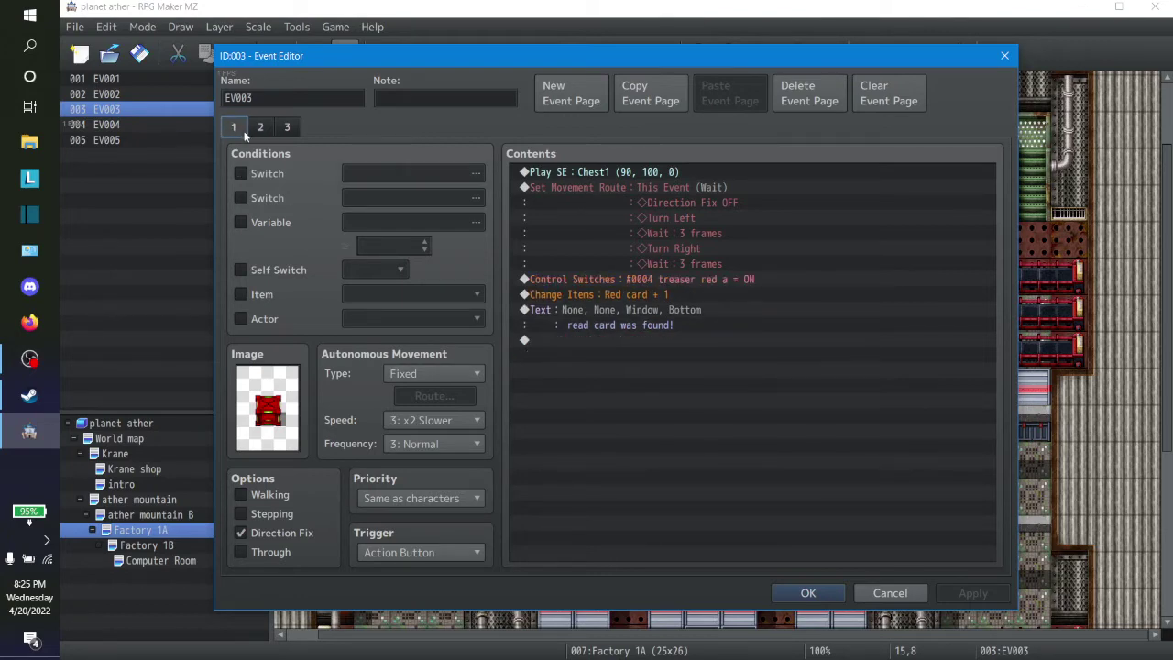
left_click(270, 129)
left_click(245, 129)
left_click(262, 129)
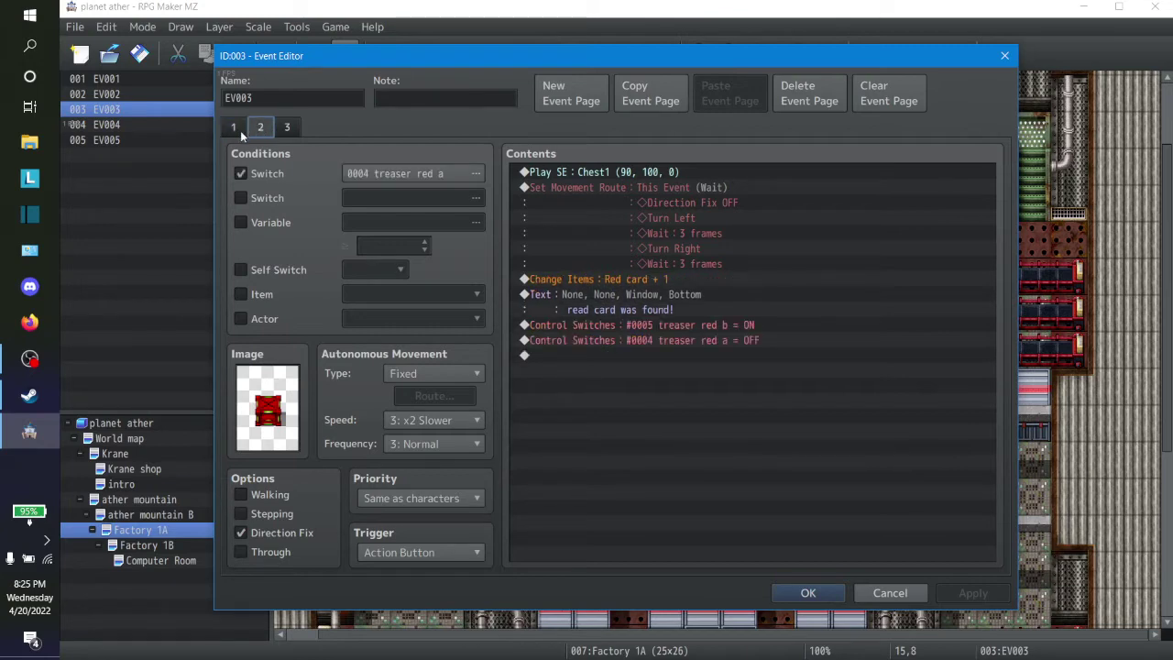
left_click(240, 131)
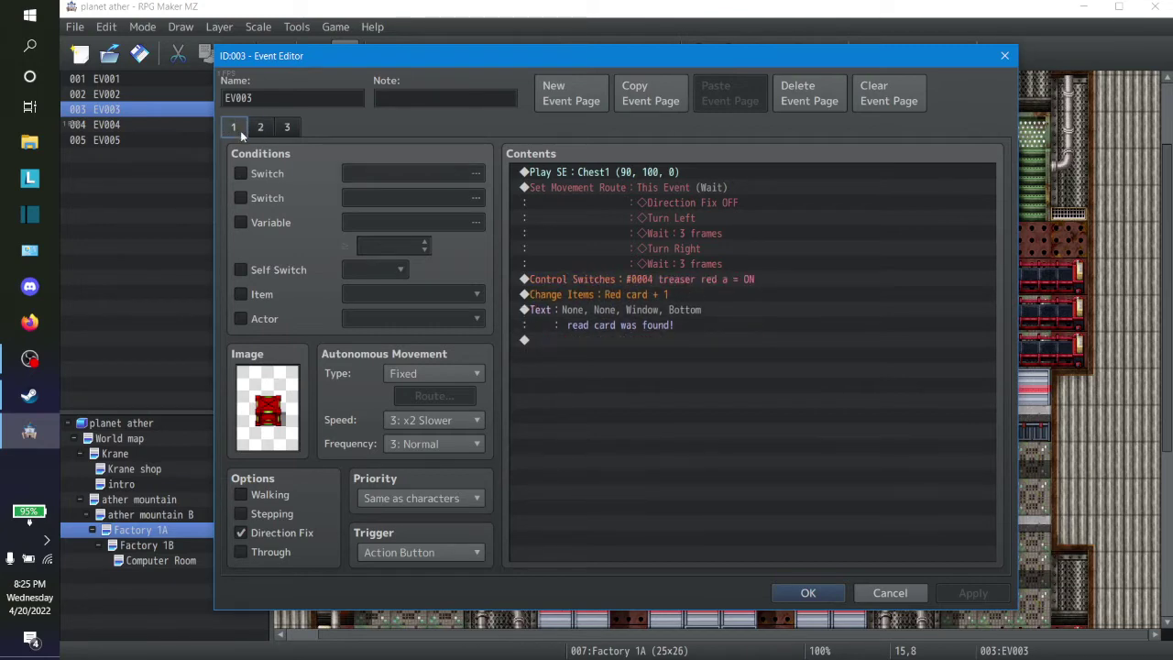
left_click(258, 133)
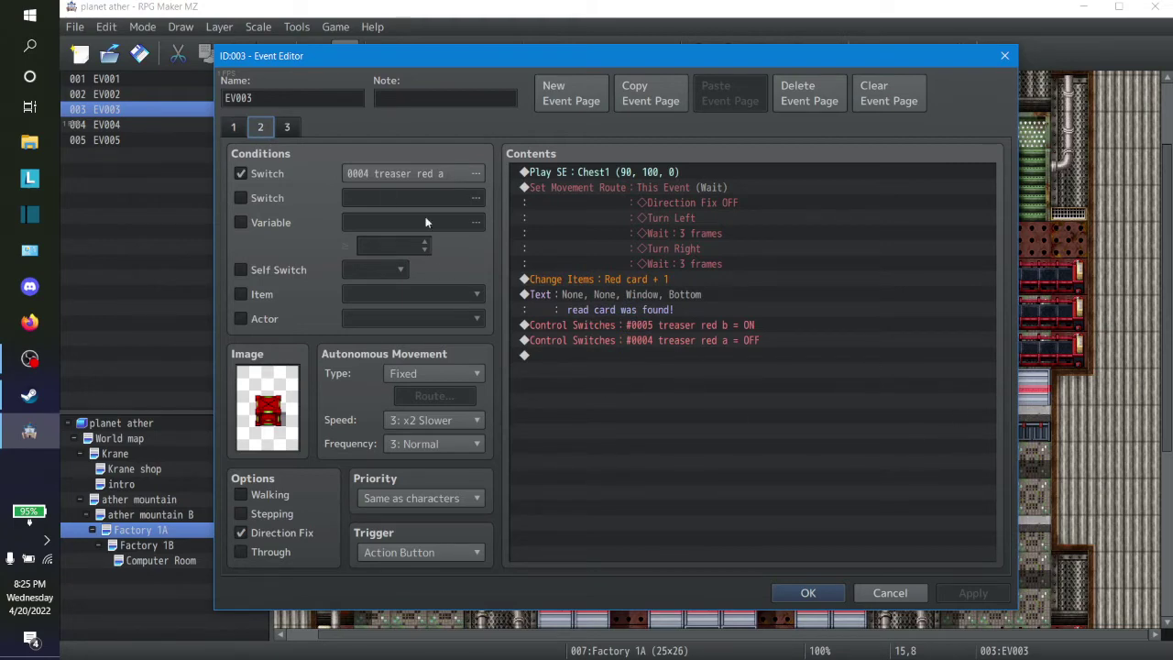
left_click(286, 128)
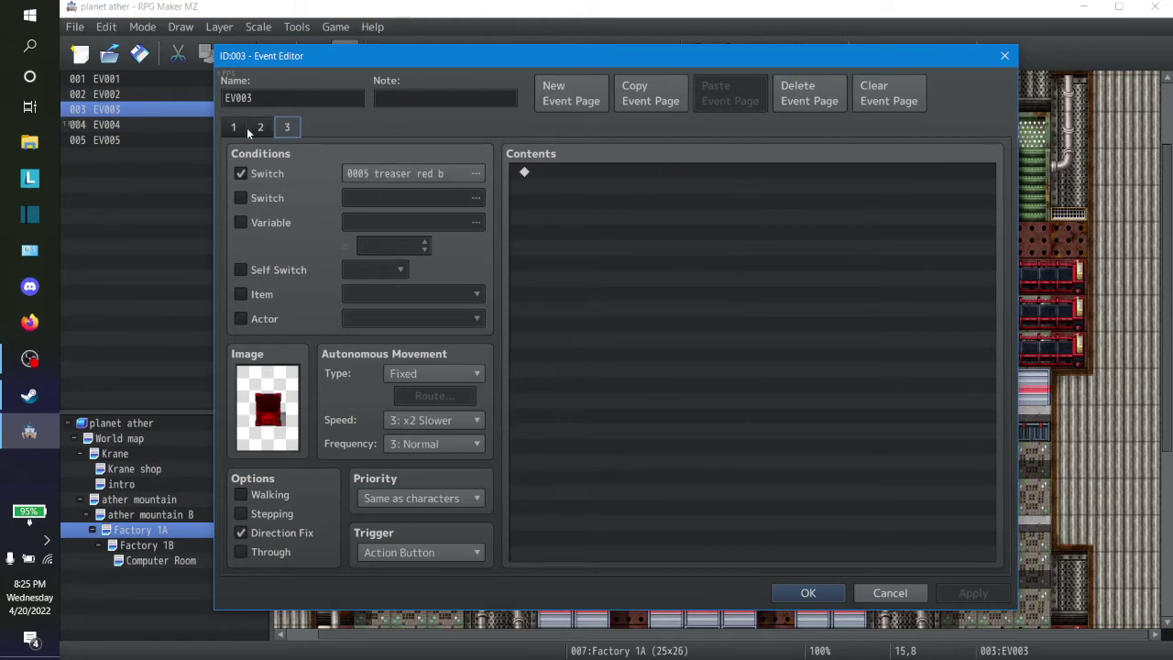
left_click(242, 131)
left_click(287, 128)
left_click(235, 132)
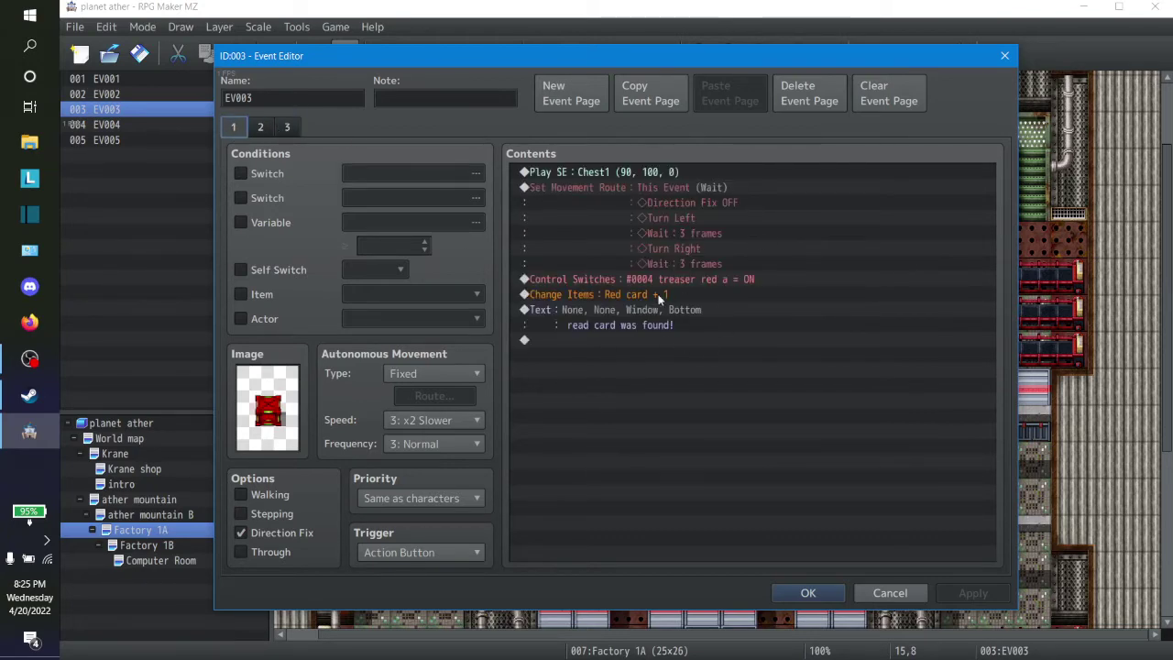
left_click(808, 593)
Look over the chests on Factory 1A and recheck how EV003's three pages use the treaser red a and b switches
scroll(621, 280, "up", 2)
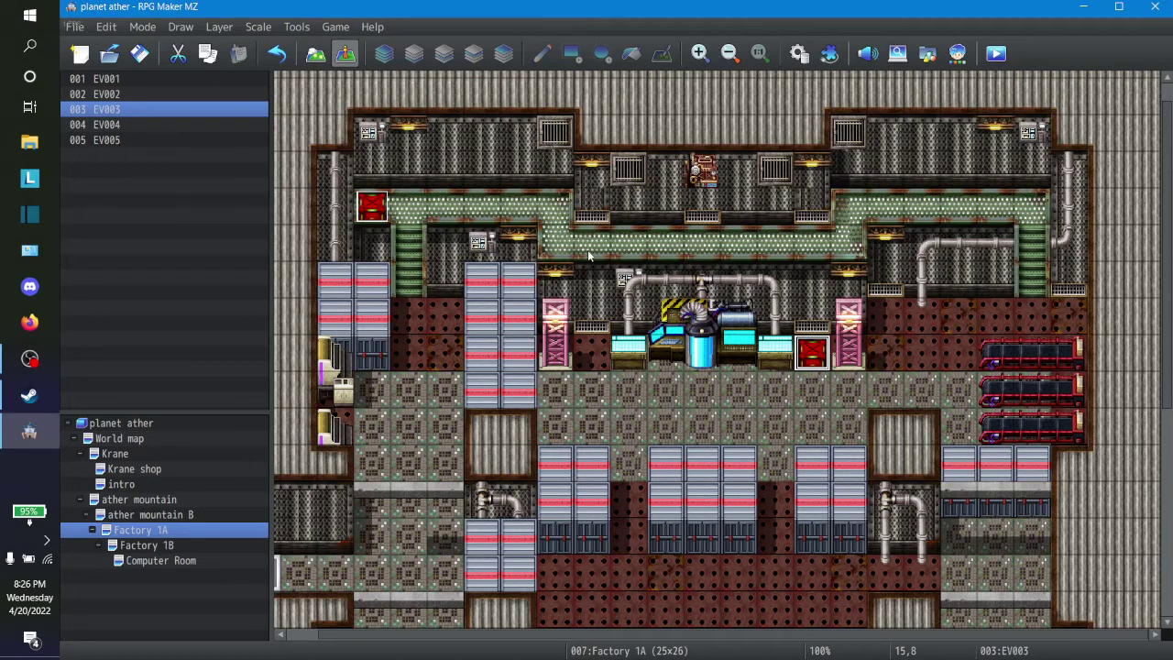
scroll(589, 257, "down", 6)
scroll(589, 259, "up", 3)
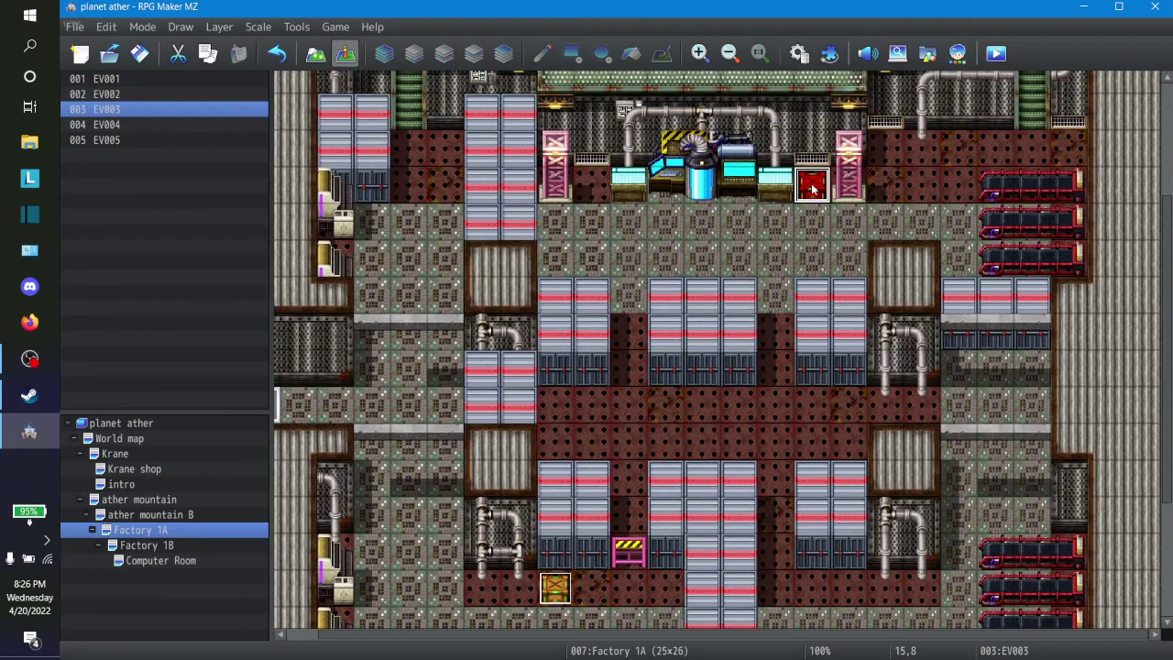
scroll(811, 188, "up", 1)
right_click(812, 233)
left_click(843, 250)
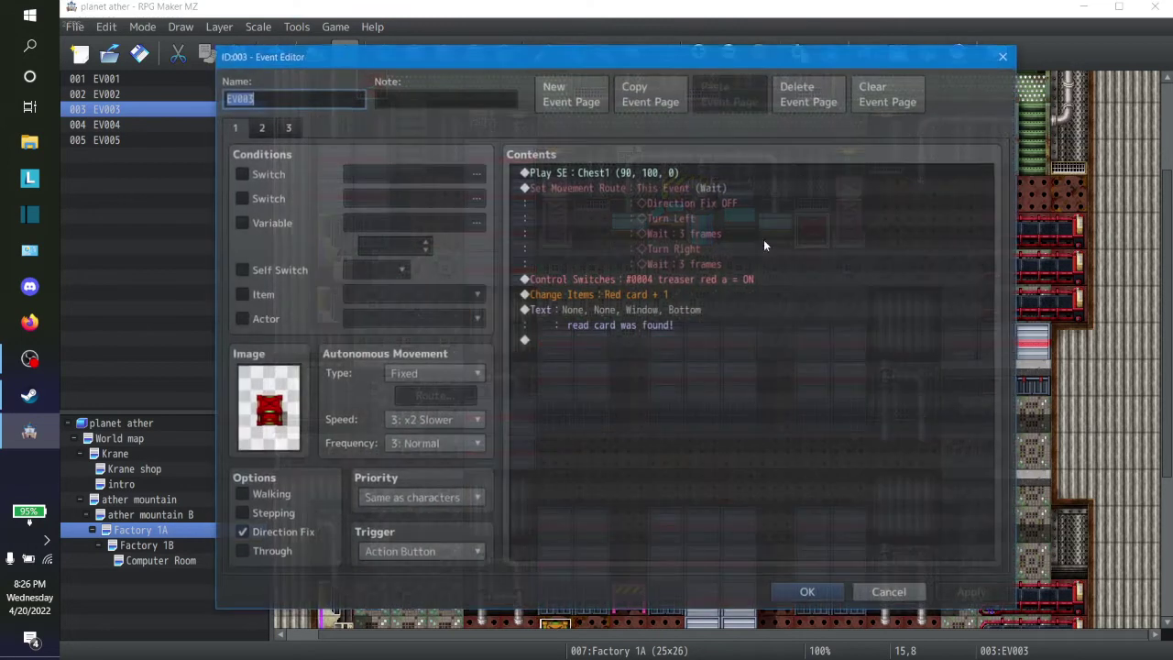
left_click(261, 126)
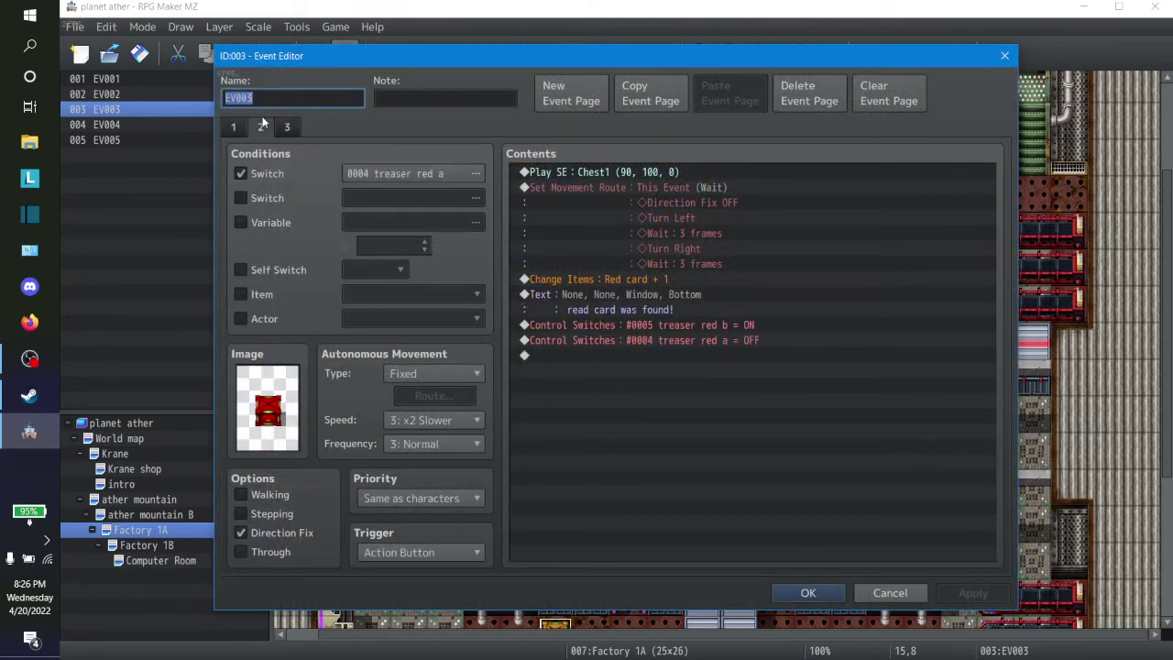
left_click(242, 125)
left_click(262, 128)
left_click(235, 125)
left_click(264, 124)
left_click(290, 128)
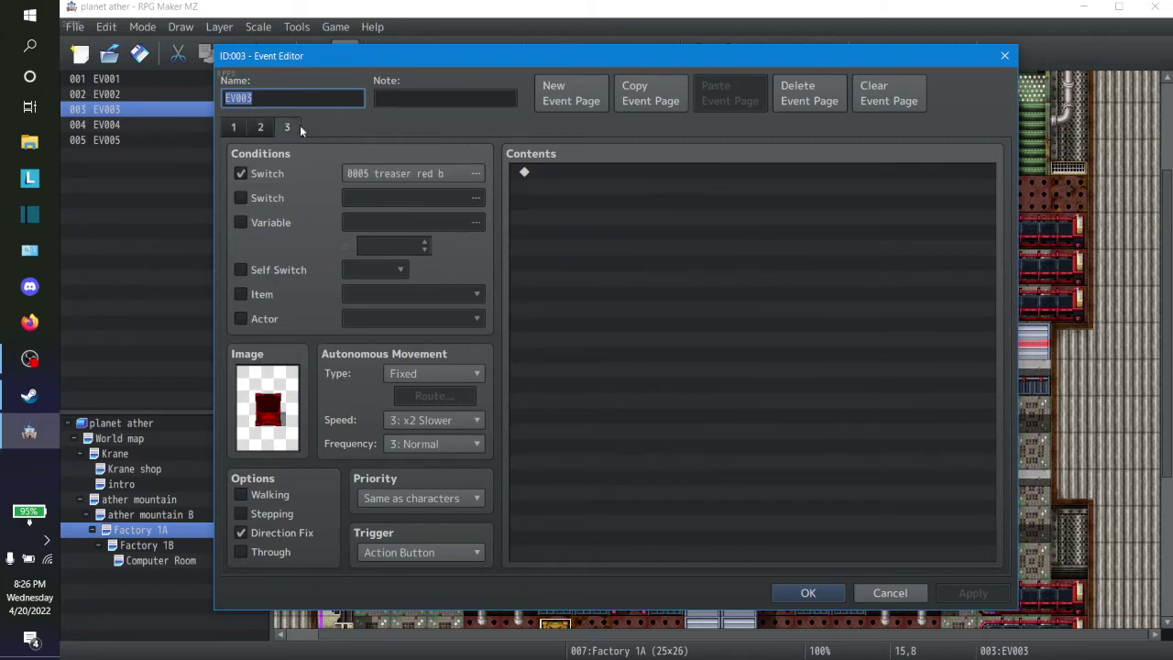
left_click(264, 127)
left_click(236, 127)
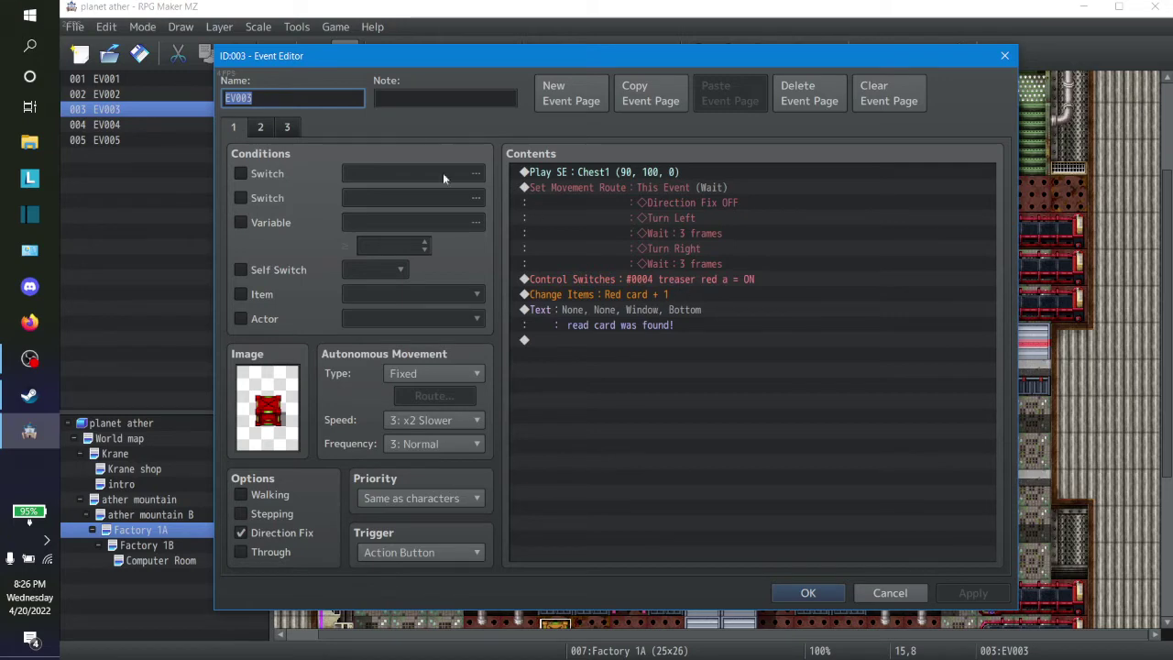
Set the switch condition on page 2 of the machine-side red chest's event to 0005 treaser red b
left_click(269, 134)
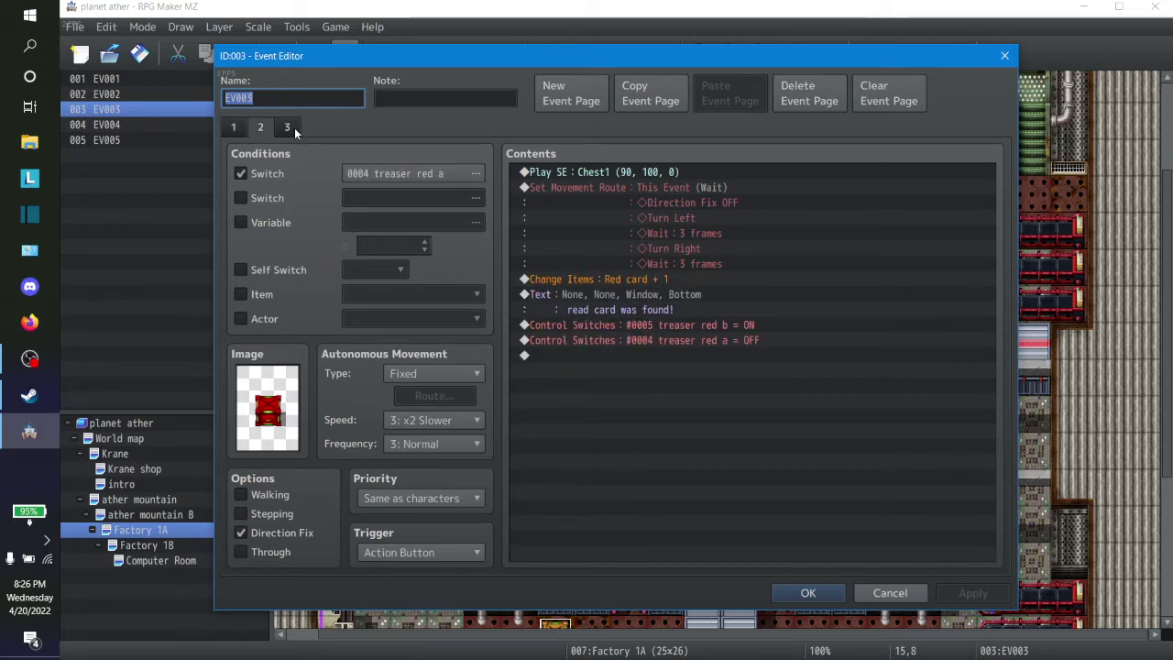
left_click(409, 173)
left_click(663, 227)
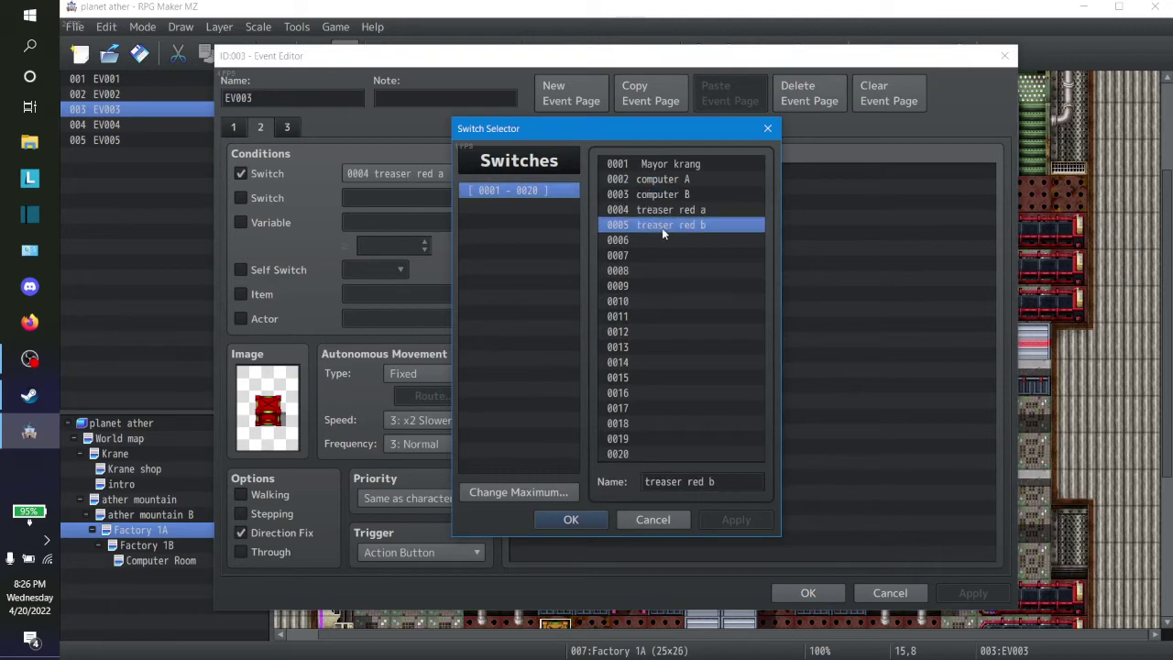
left_click(586, 519)
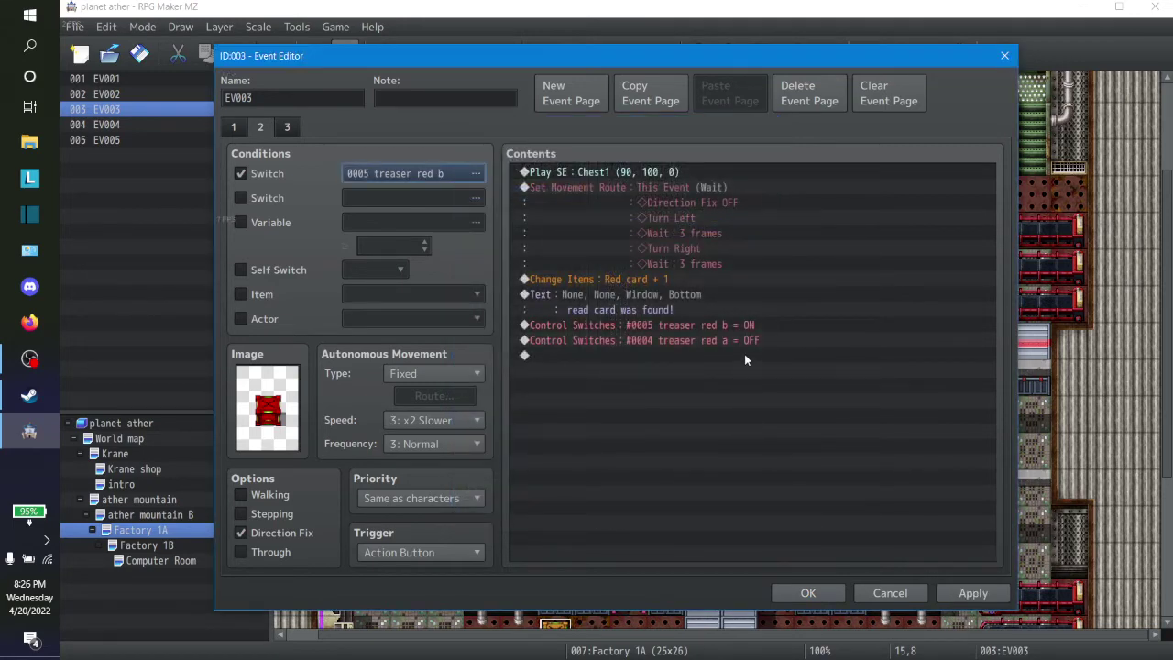
left_click(752, 326)
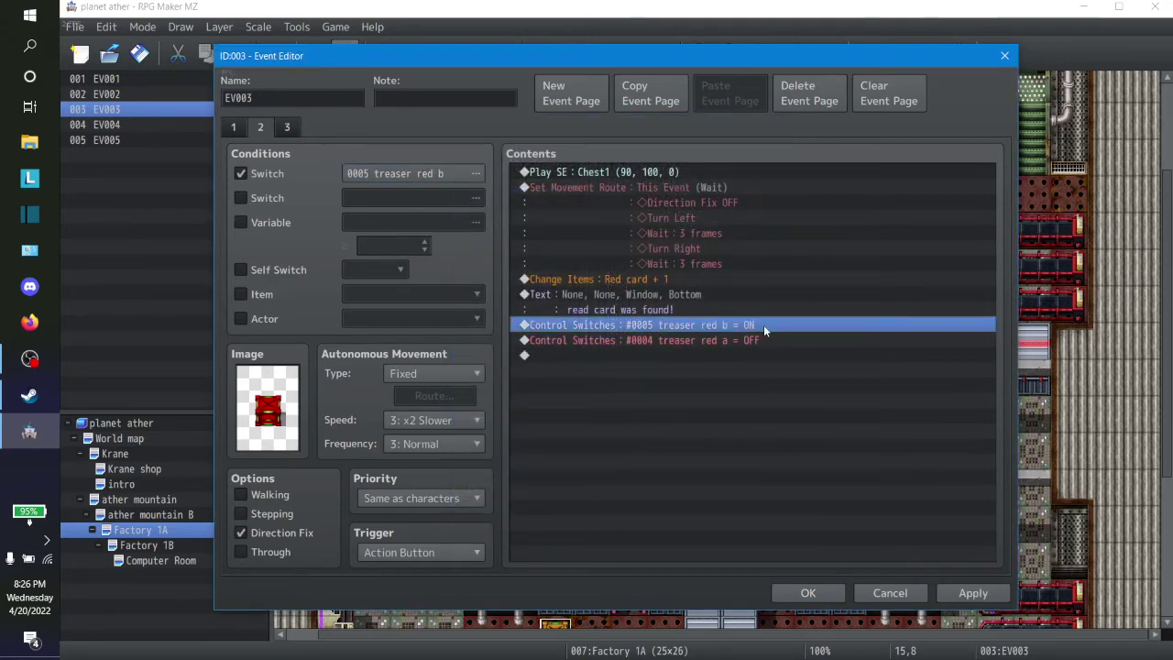
key("Insert")
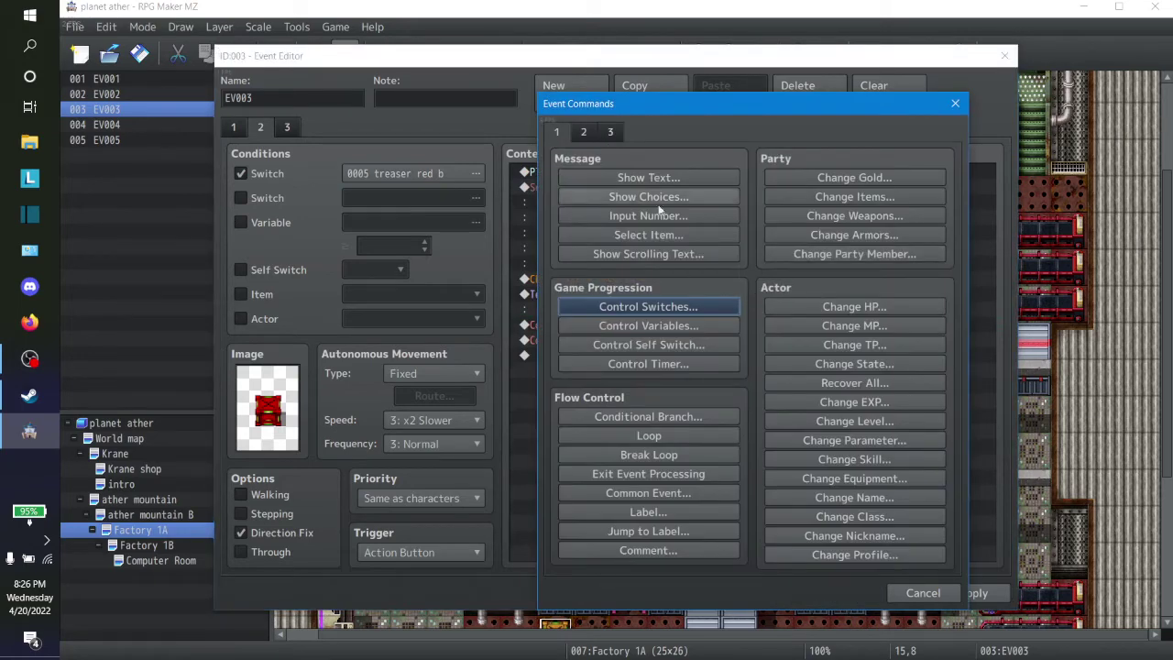
left_click(893, 593)
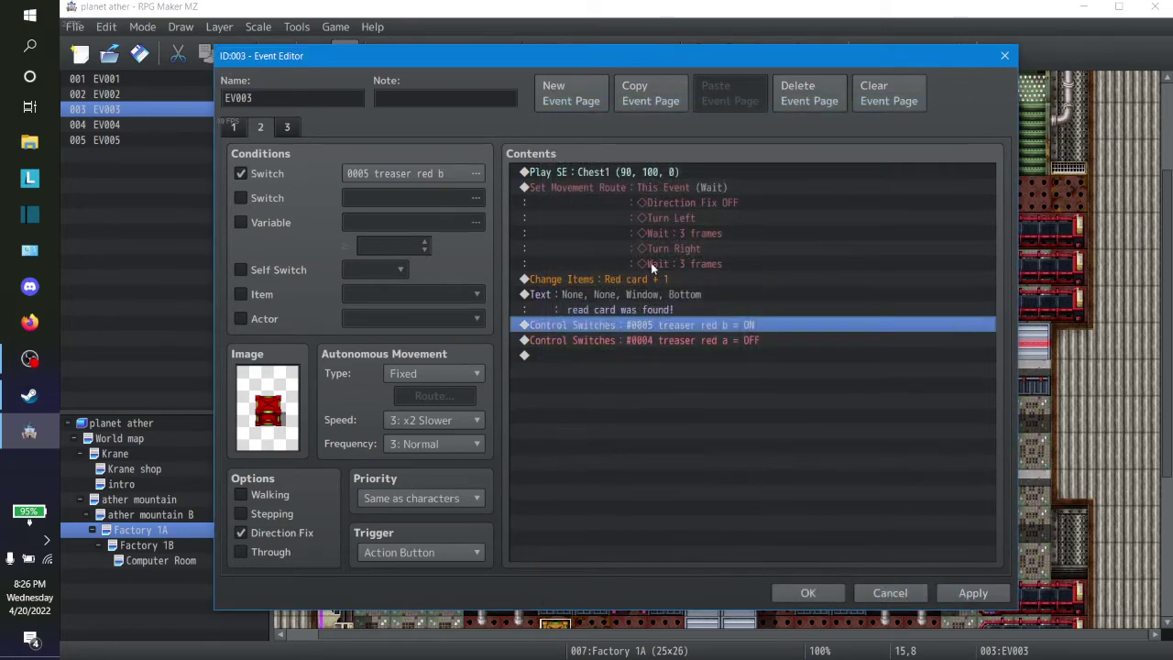
Change the ON Control Switches command on page 2 of EV003 to switch 0004 treaser red a
double_click(678, 325)
left_click(790, 317)
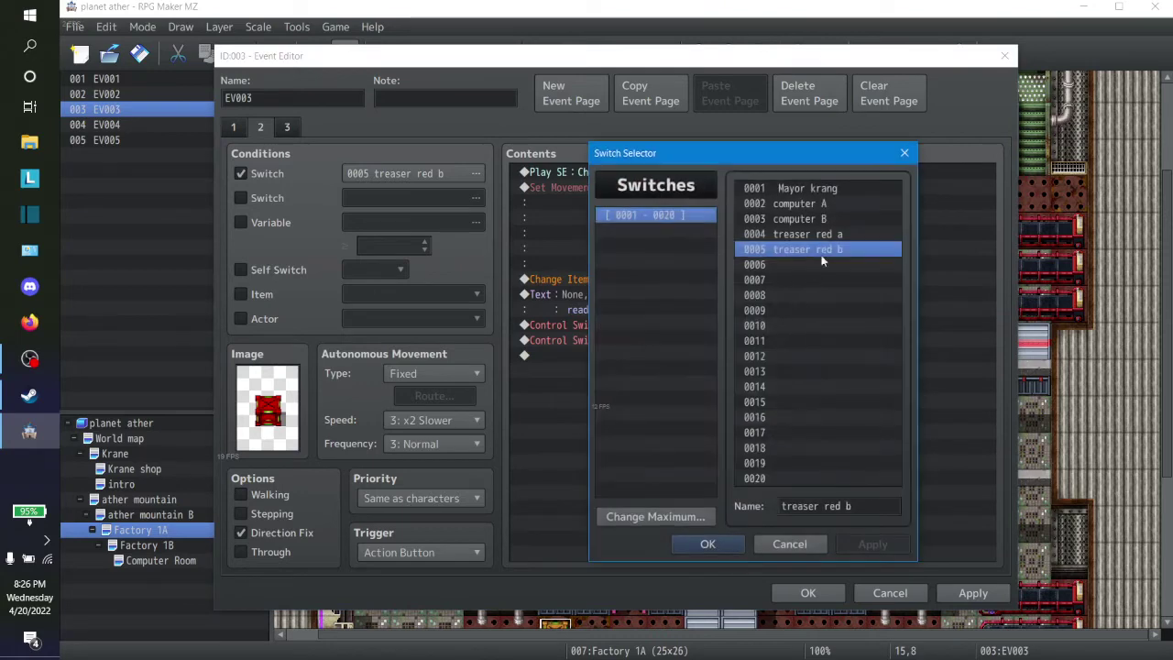
left_click(790, 236)
left_click(733, 541)
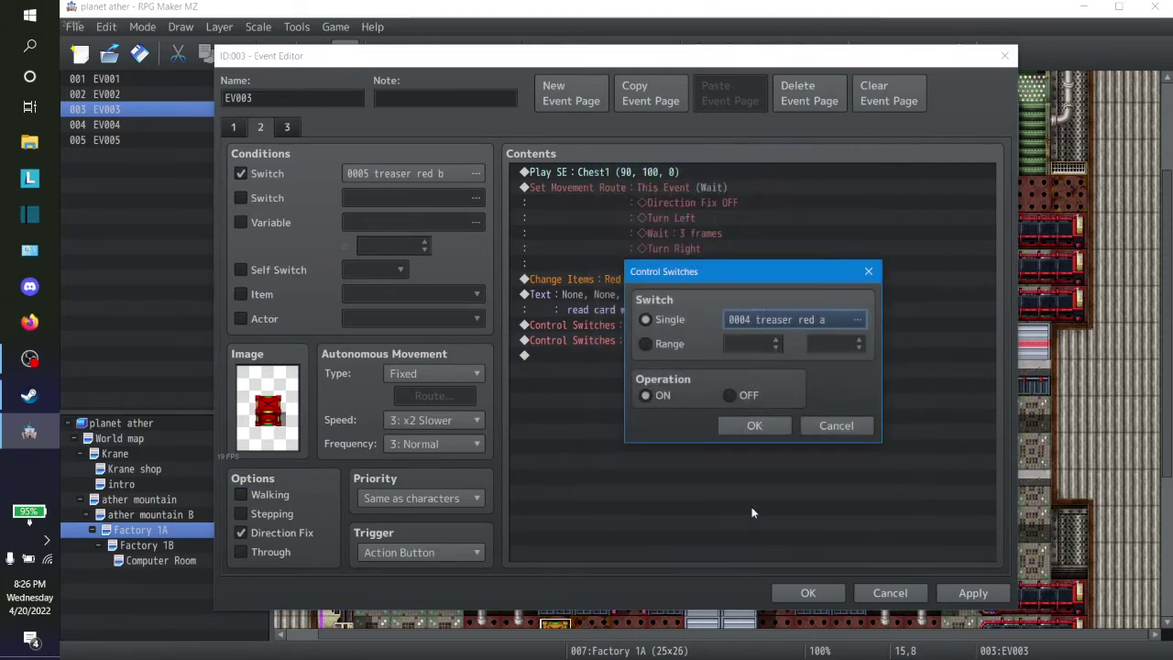
left_click(754, 427)
Change the OFF Control Switches command on page 2 of EV003 to 0005 treaser red b, check page 1 and save the event
key("Insert")
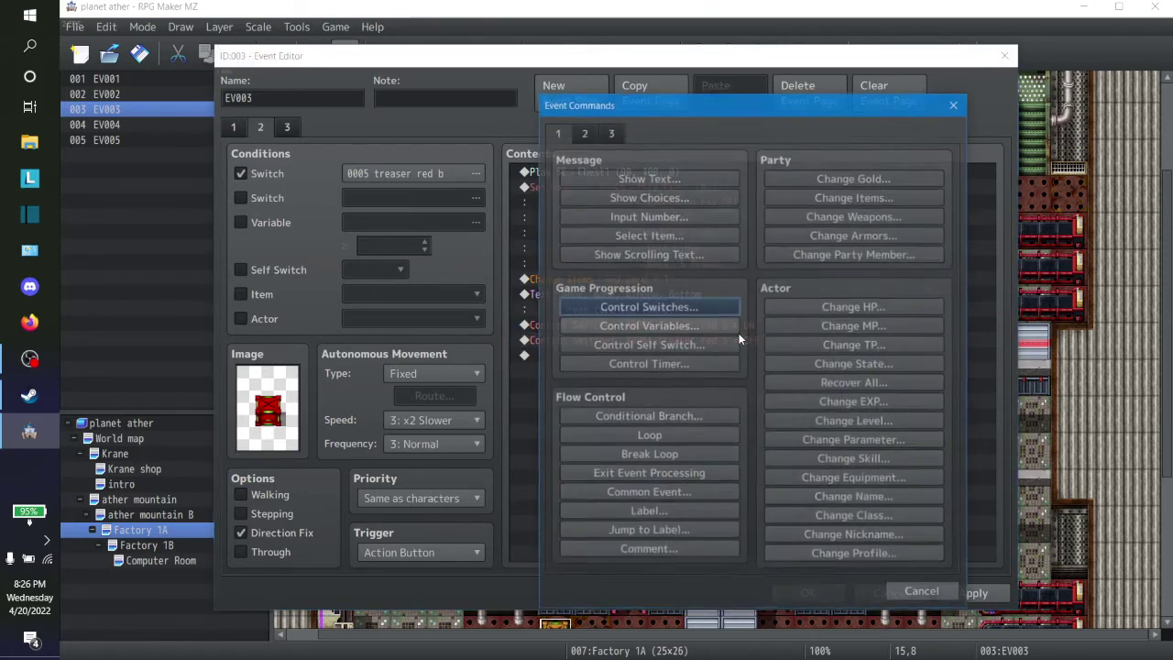
left_click(923, 594)
key("Return")
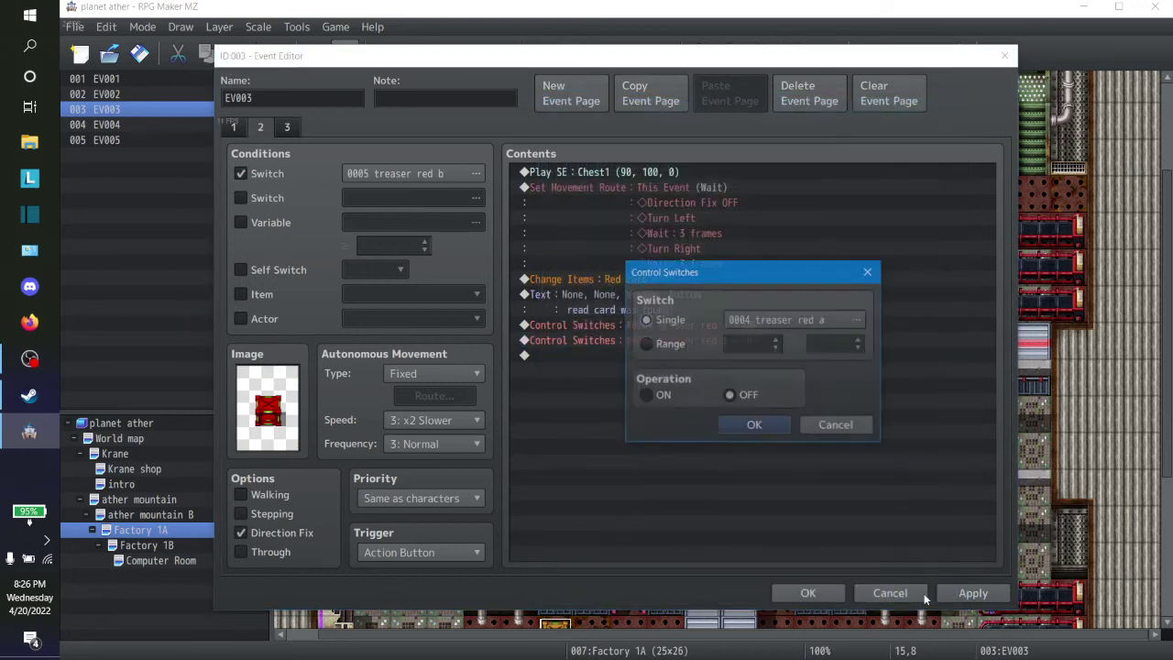
left_click(806, 320)
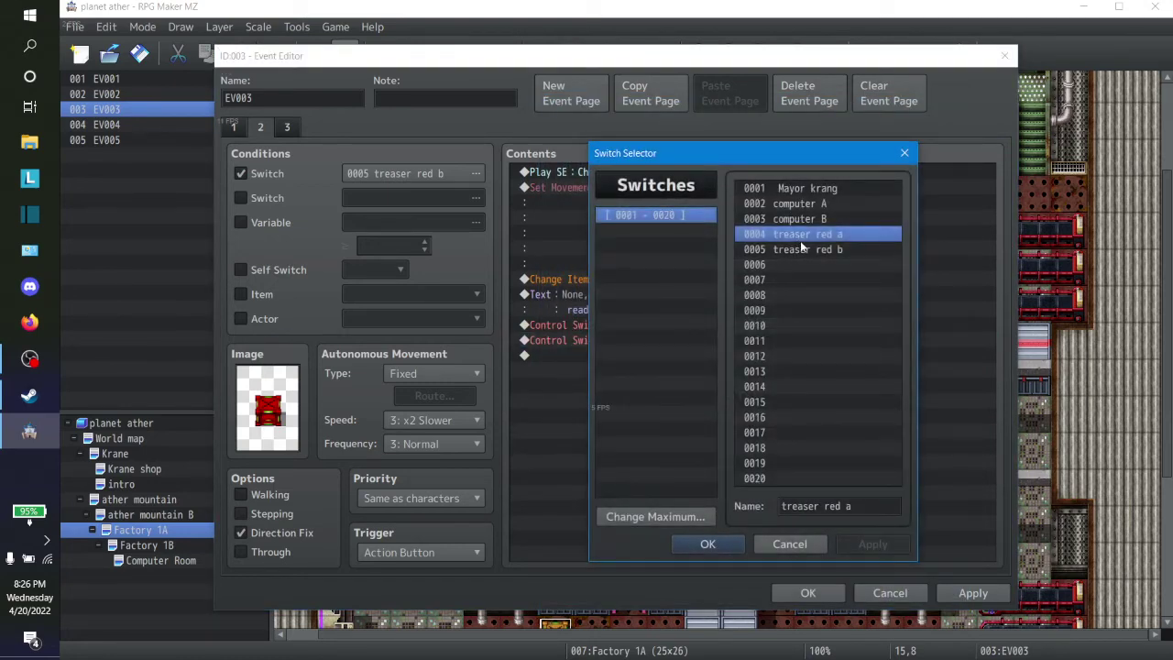
left_click(804, 250)
left_click(739, 549)
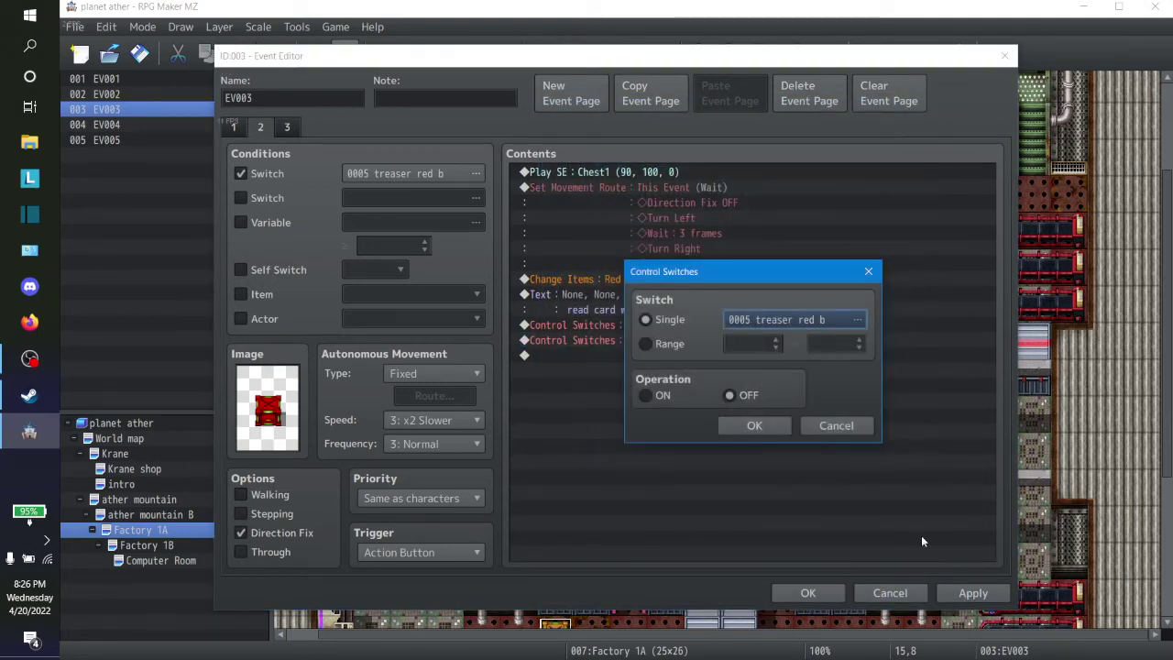
left_click(754, 425)
left_click(961, 592)
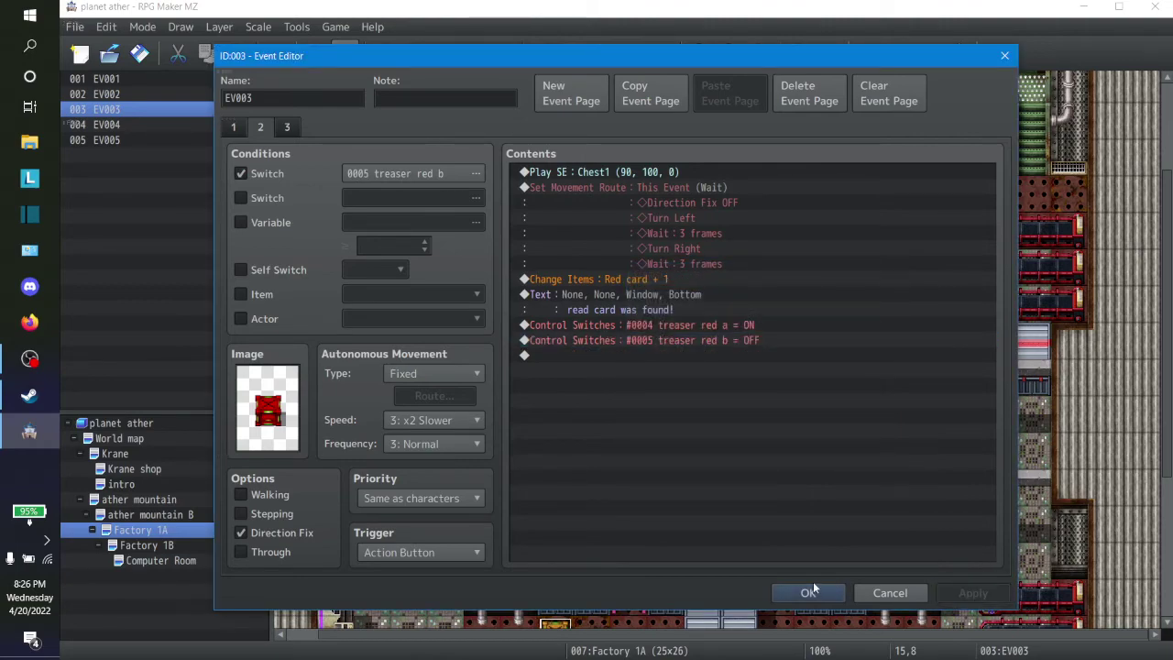
left_click(240, 127)
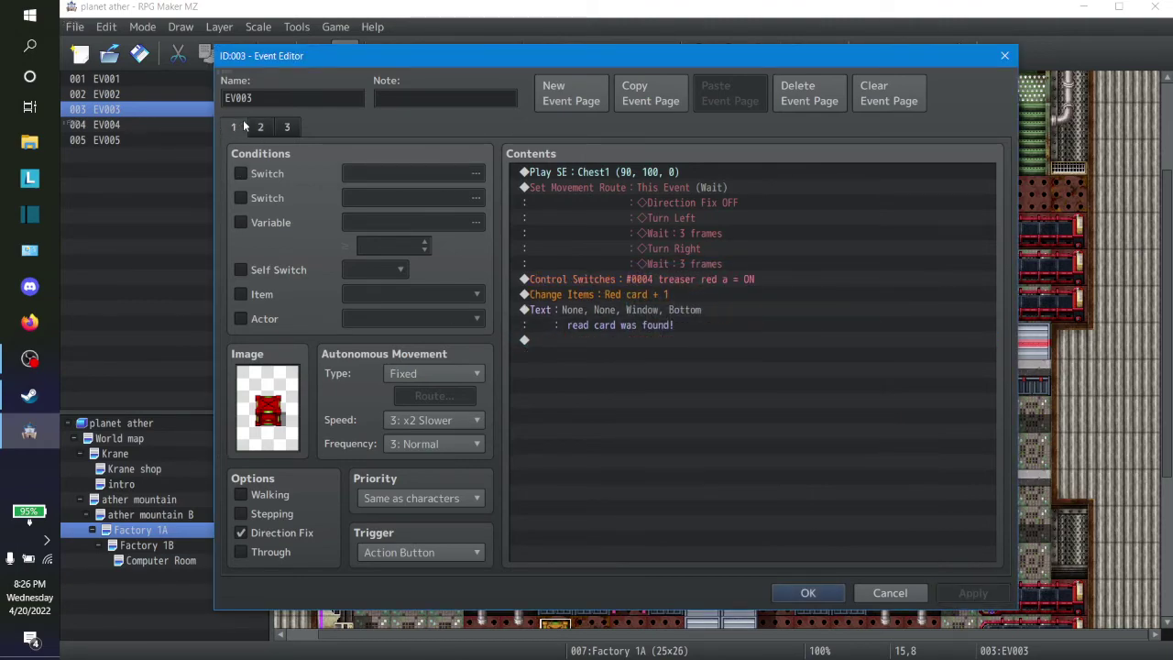
left_click(784, 593)
Set the switch condition on page 1 of the upper walkway's red chest event to 0004 treaser red a
scroll(692, 436, "up", 2)
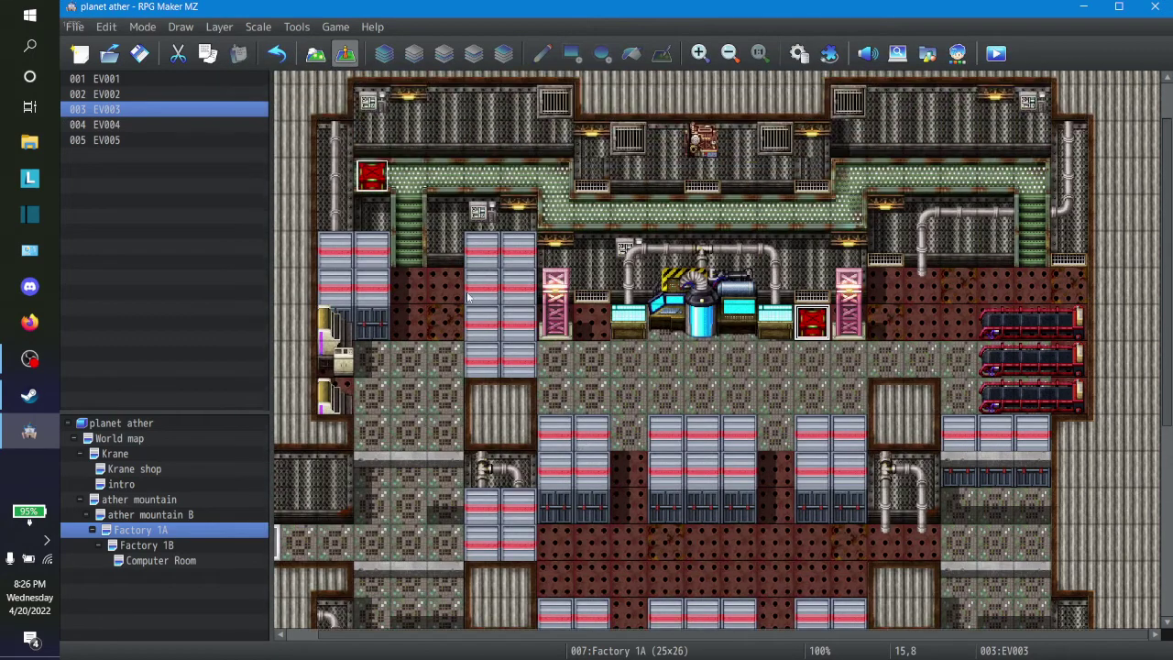
right_click(367, 188)
left_click(390, 200)
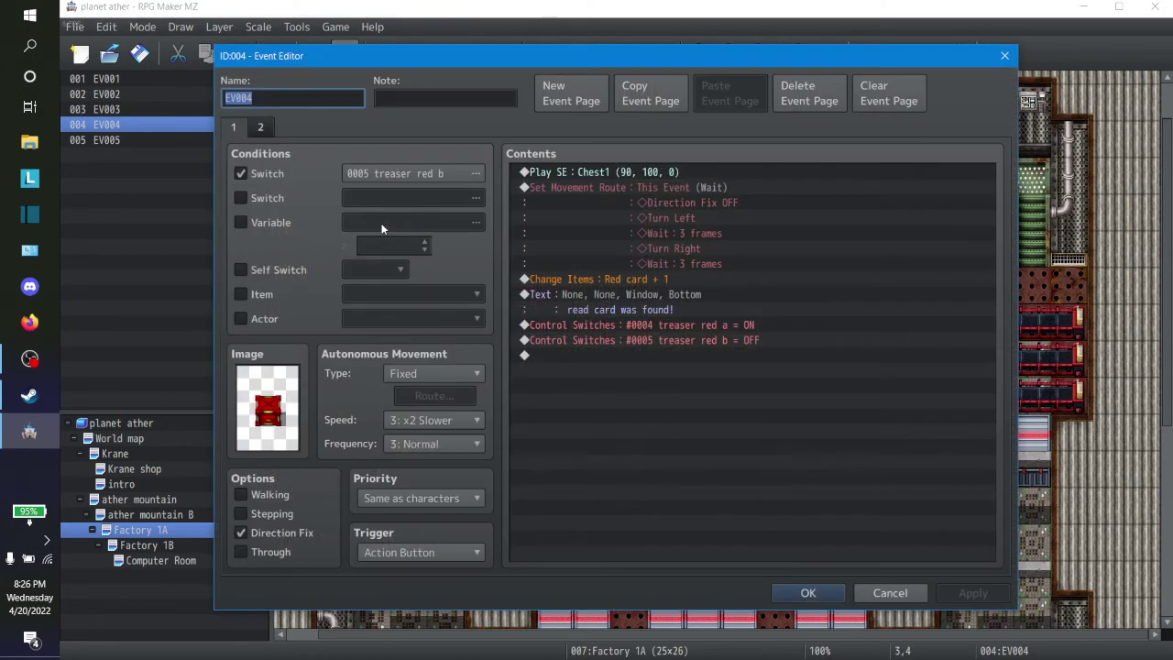
left_click(386, 176)
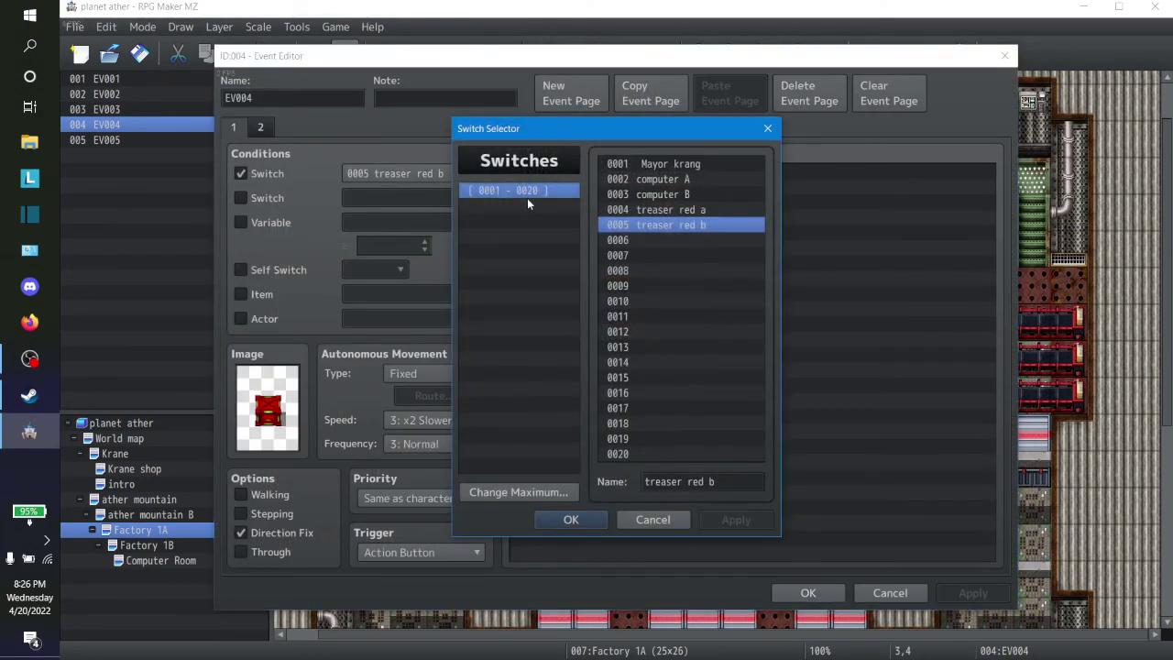
left_click(656, 212)
left_click(595, 521)
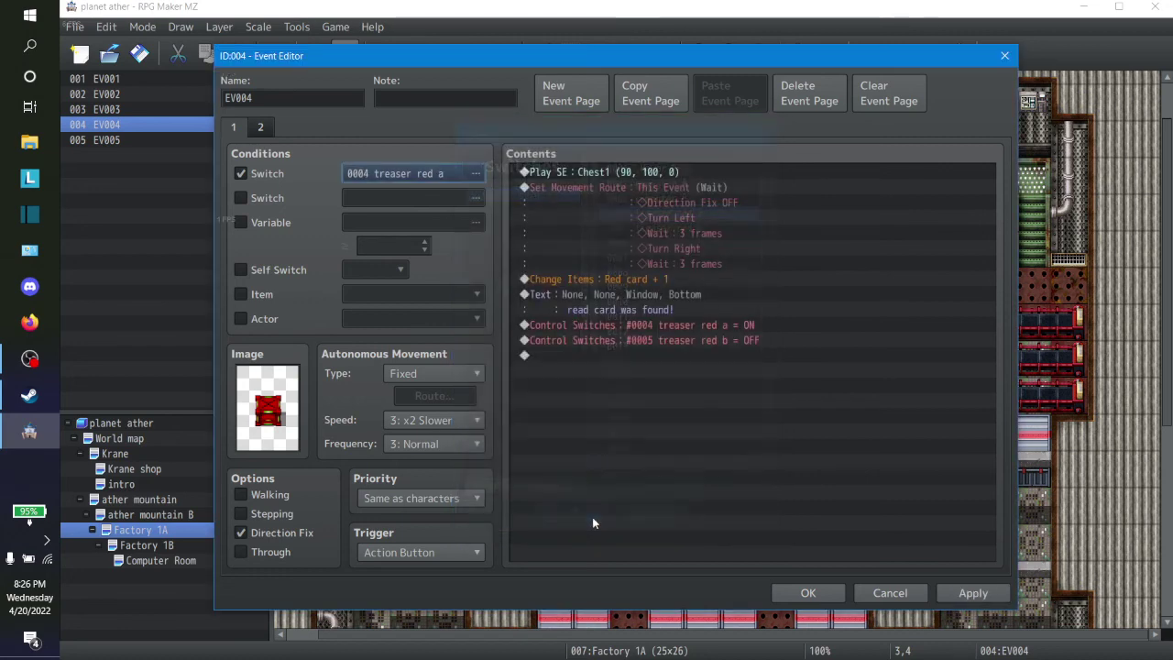
Select the Control Switches command that turns treaser red a on, on page 1 of EV004
left_click(754, 325)
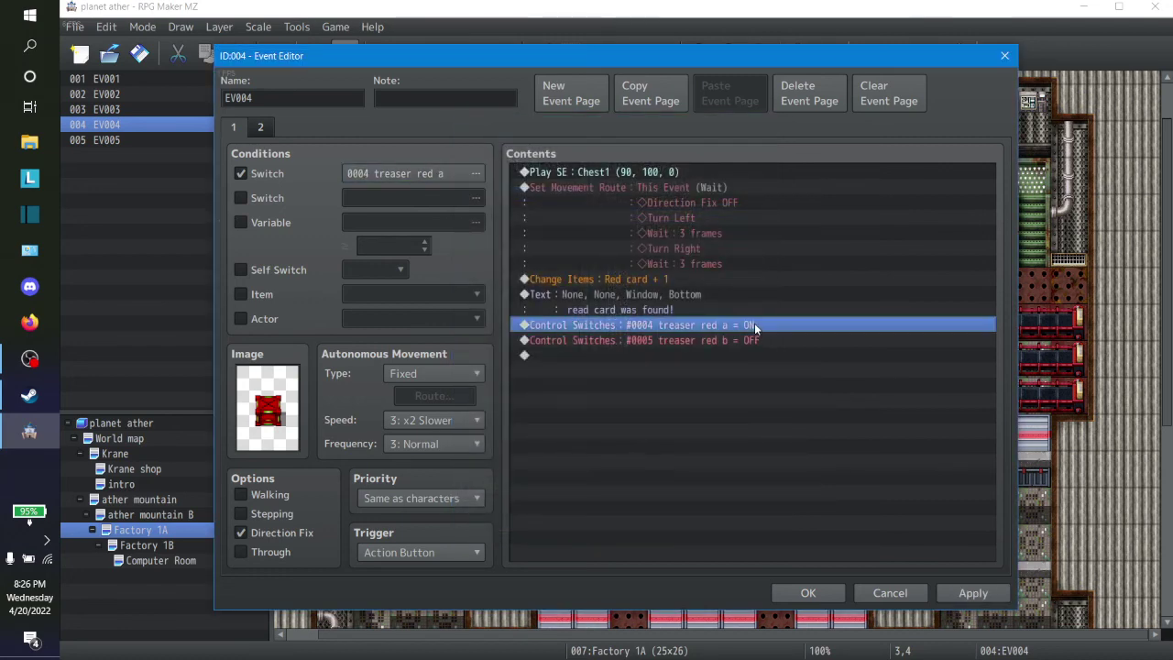